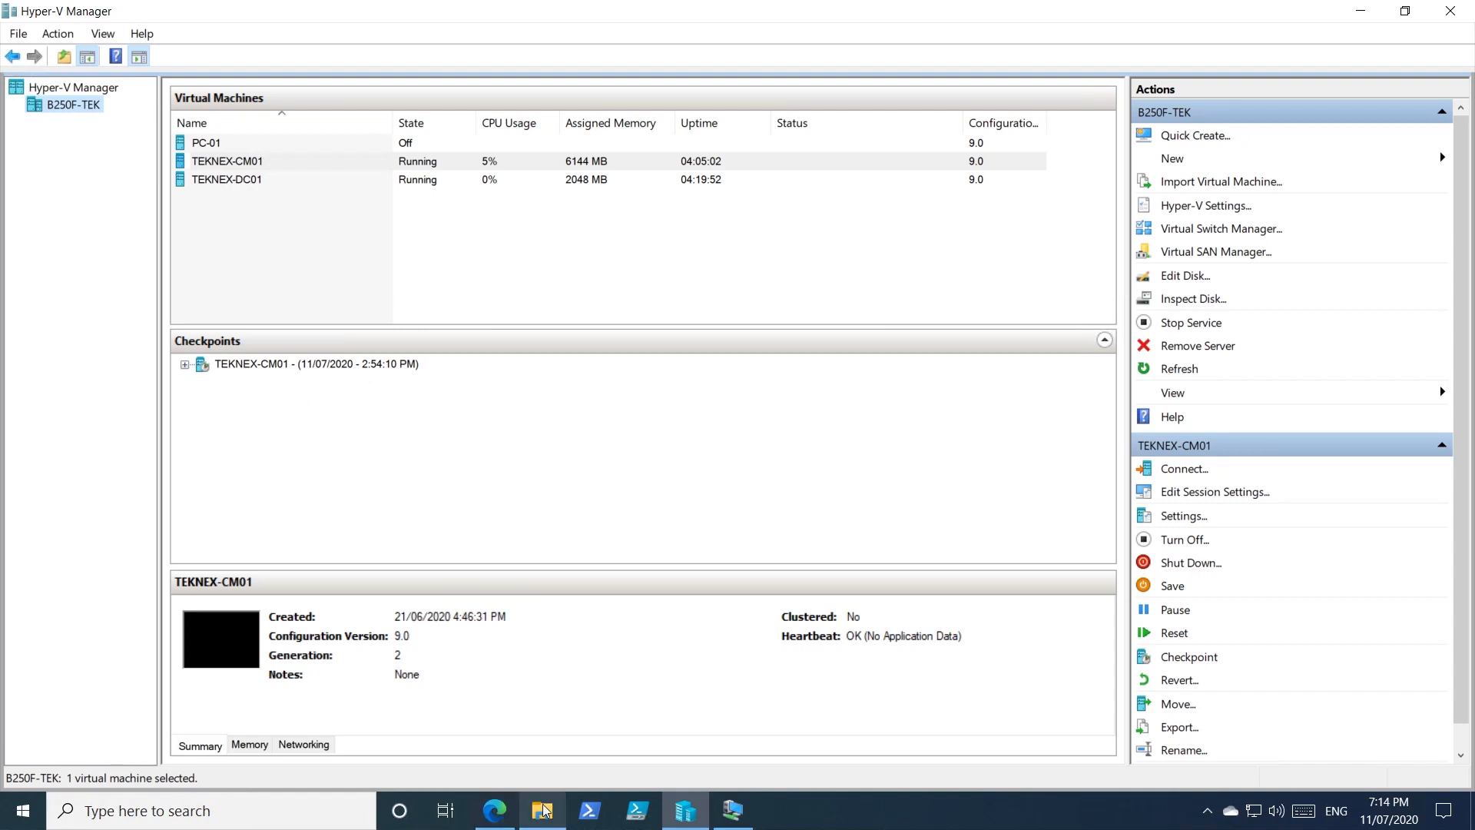
# Mount the CM_Software disk image from TEKNEX's D: drive and view its contents.
pyautogui.click(504, 389)
pyautogui.click(457, 275)
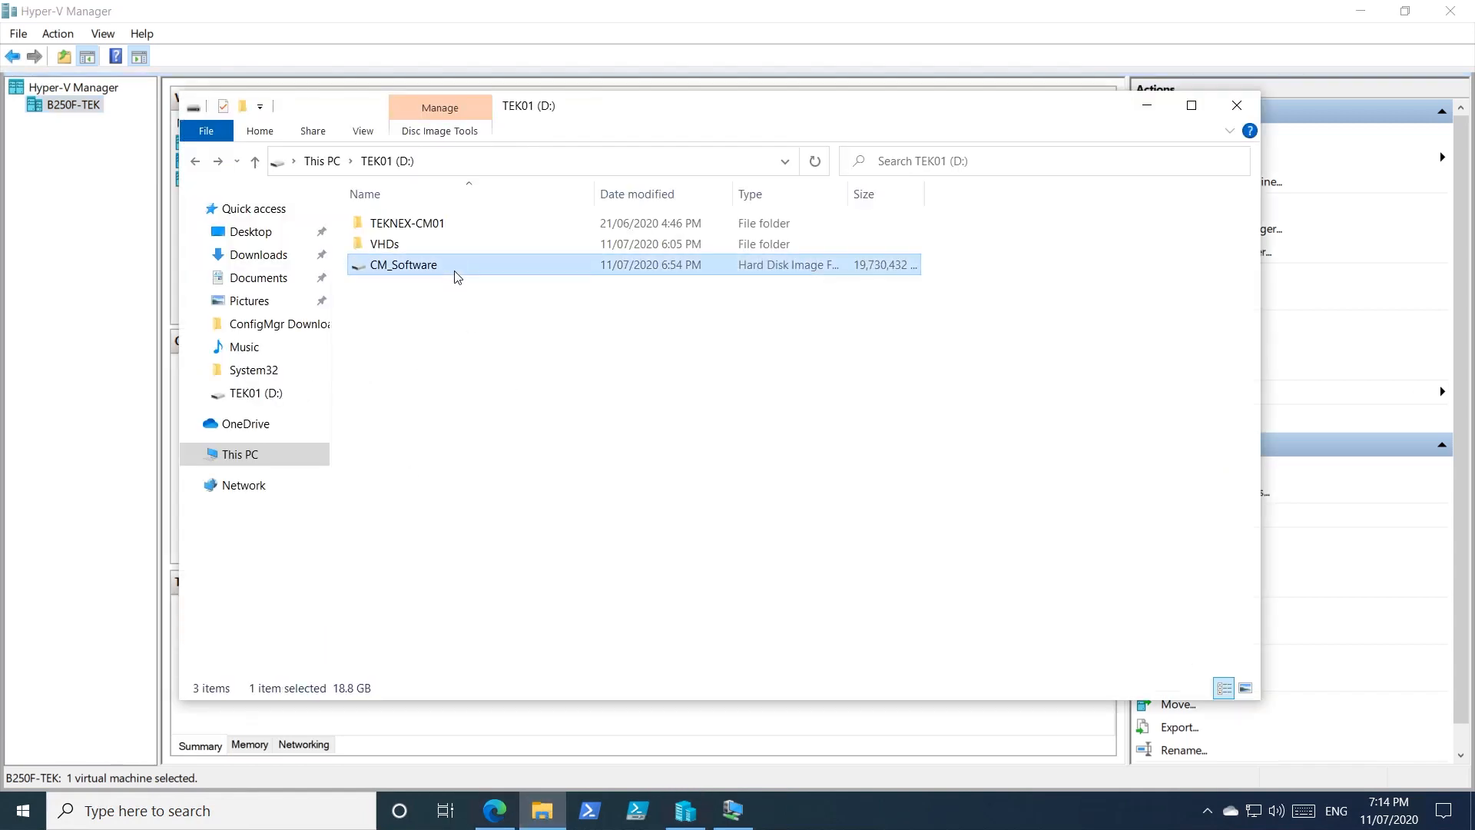
pyautogui.doubleClick(457, 275)
pyautogui.moveTo(550, 479); pyautogui.dragTo(439, 222)
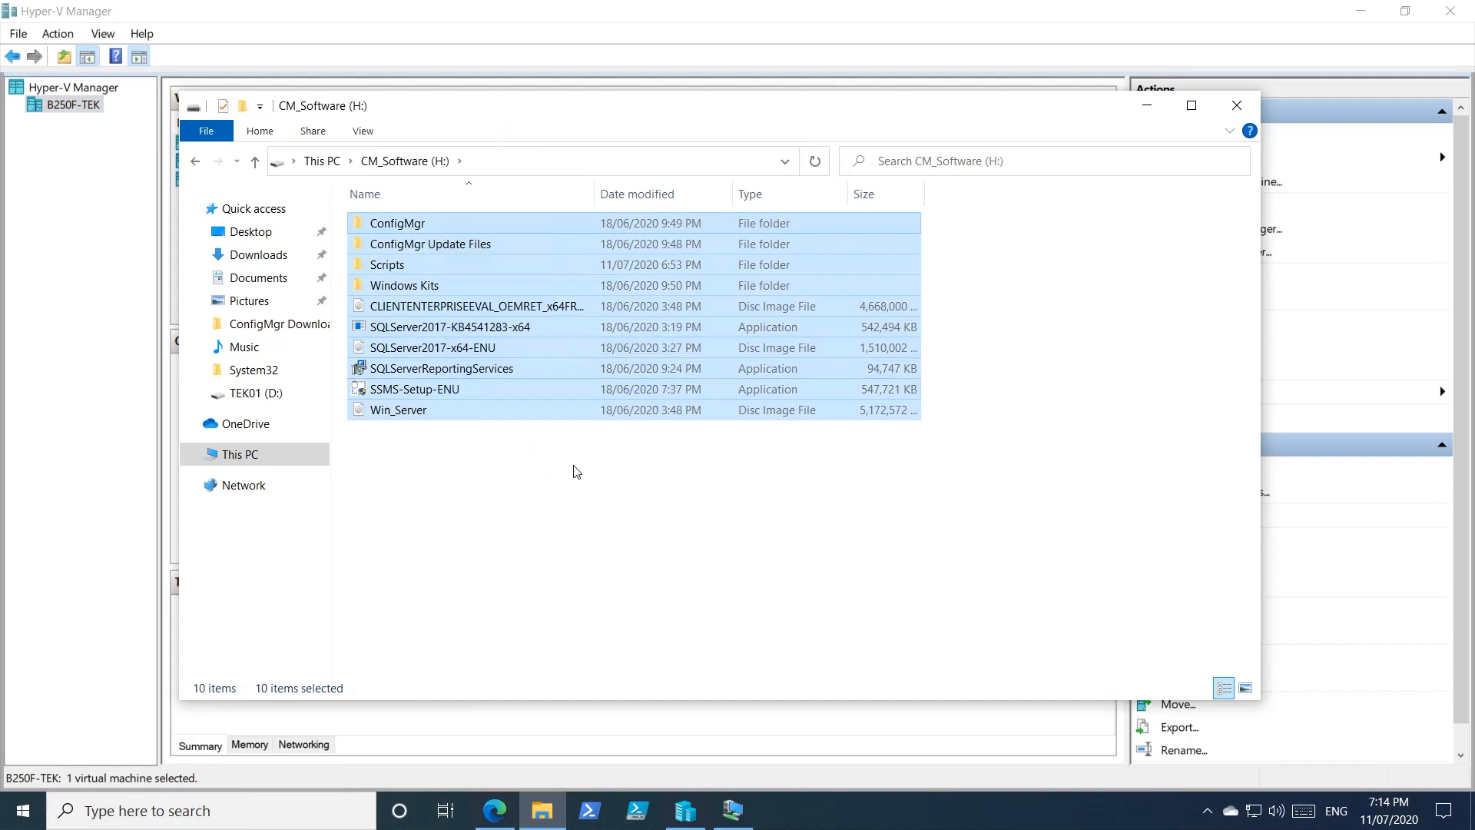
pyautogui.moveTo(622, 455); pyautogui.dragTo(446, 221)
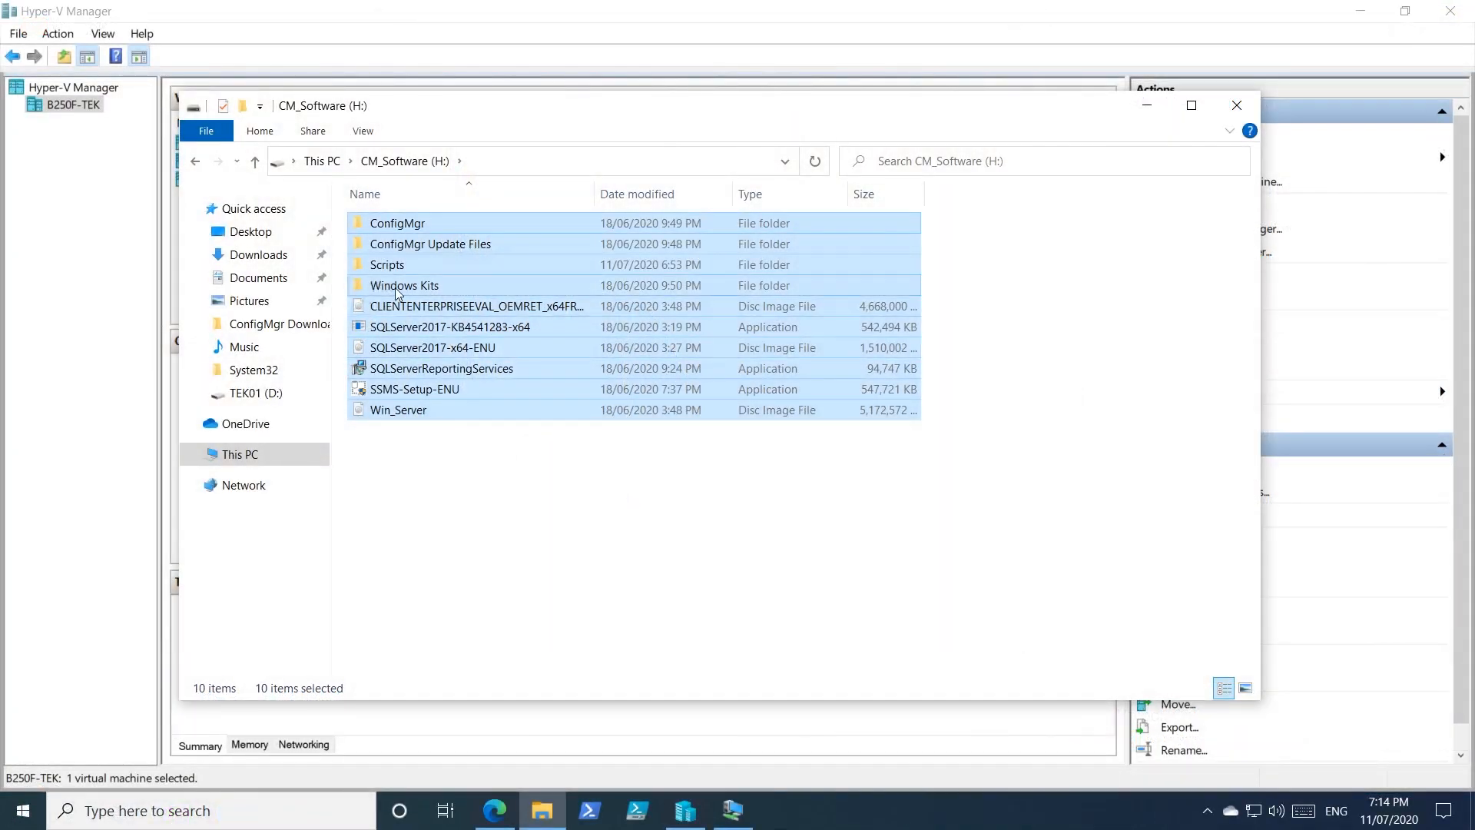
# Inspect the MECM Prerequisites Installation script in the Scripts folder, then go back to TEK01 (D:).
pyautogui.click(465, 268)
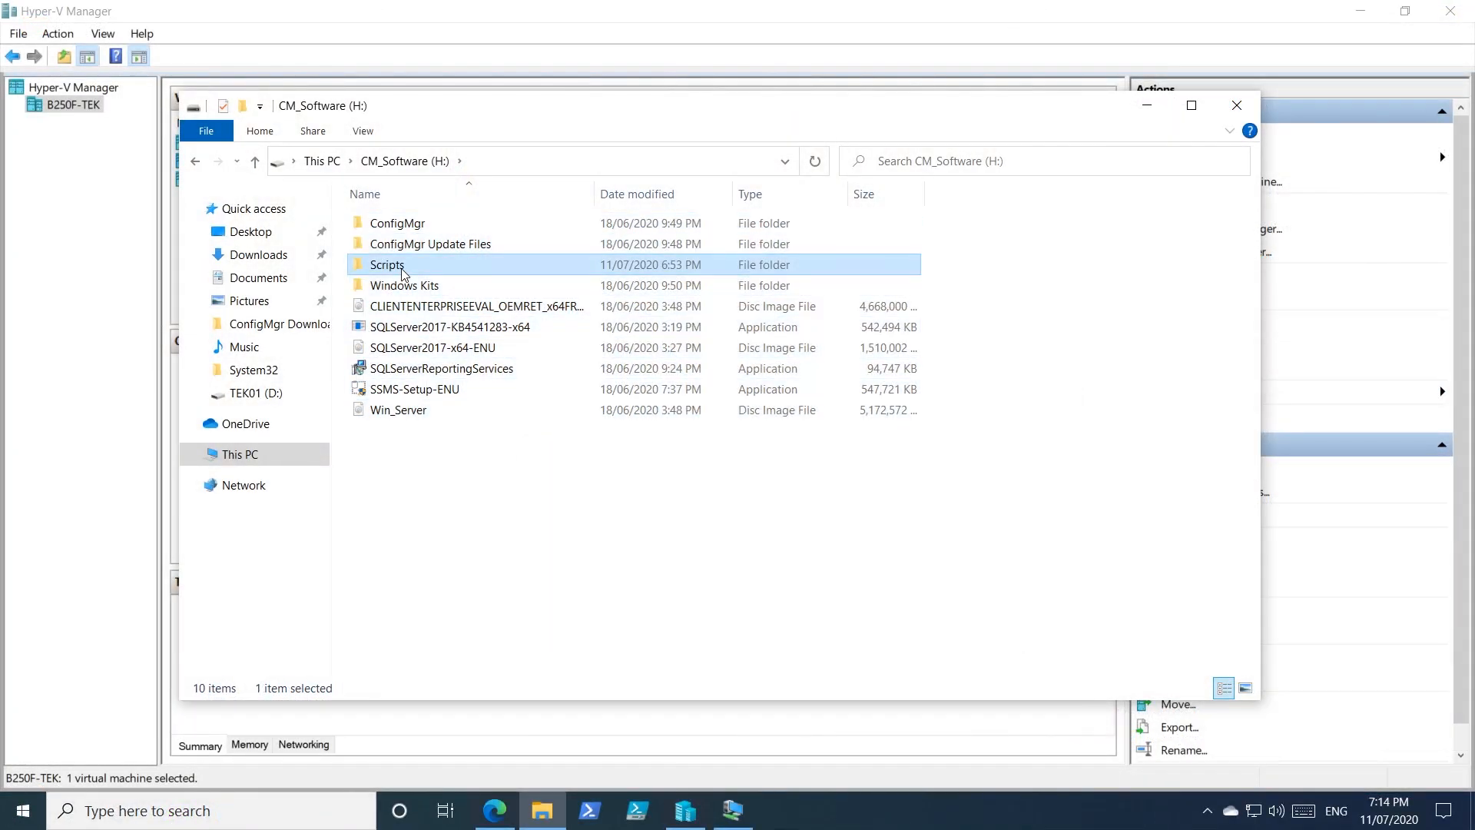
pyautogui.doubleClick(464, 266)
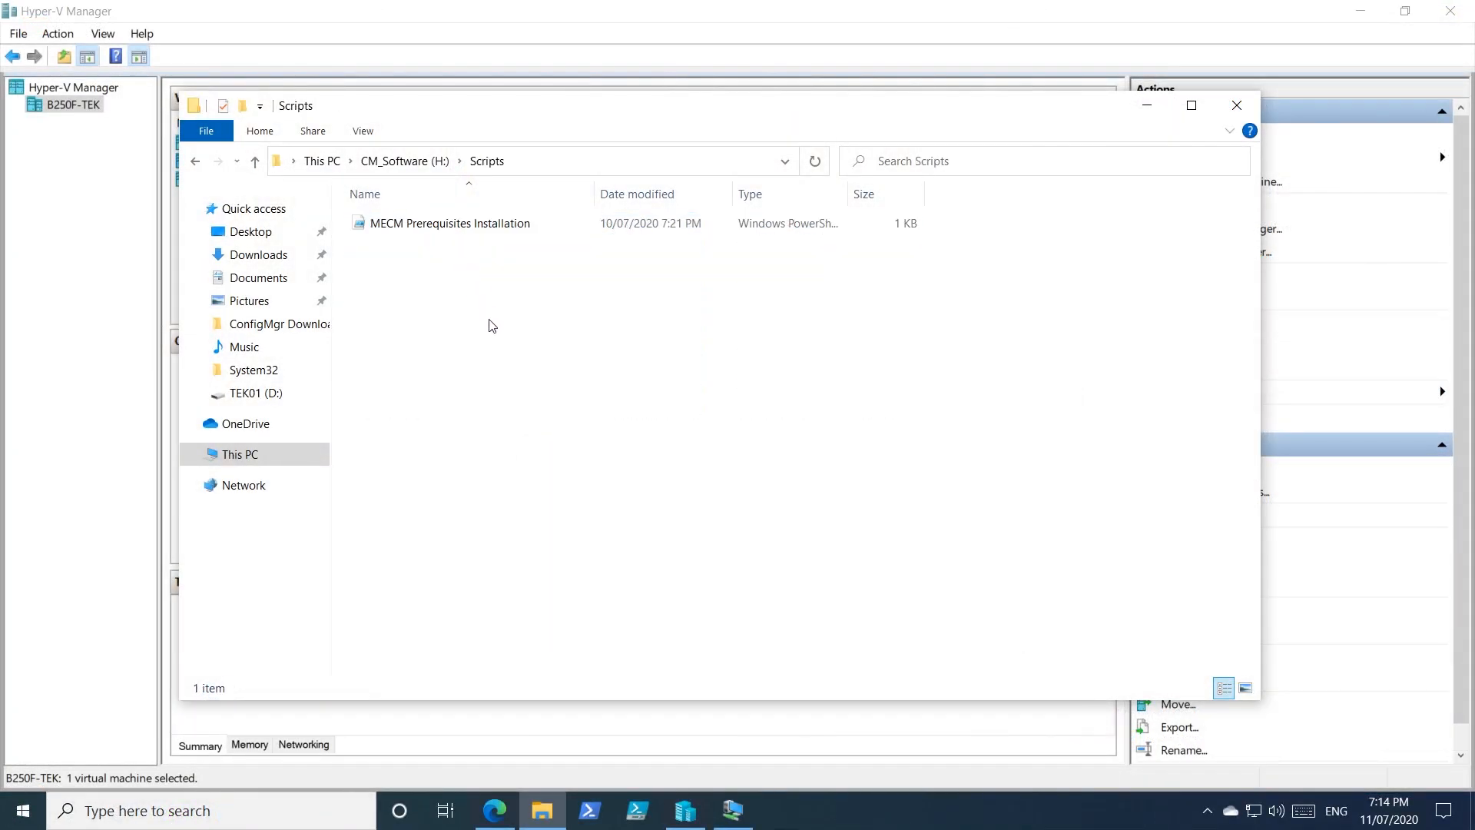
pyautogui.click(545, 232)
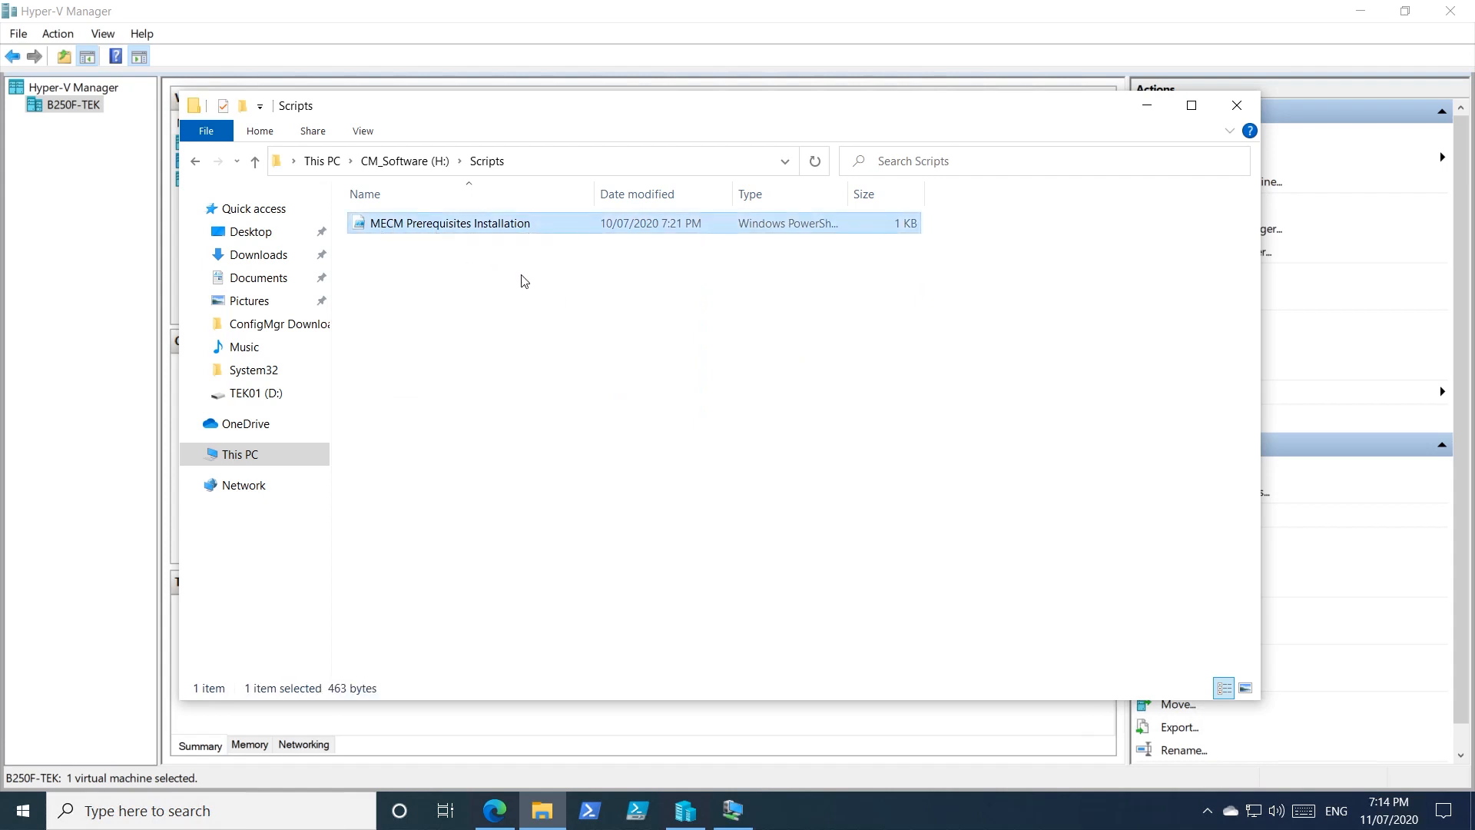
pyautogui.click(547, 305)
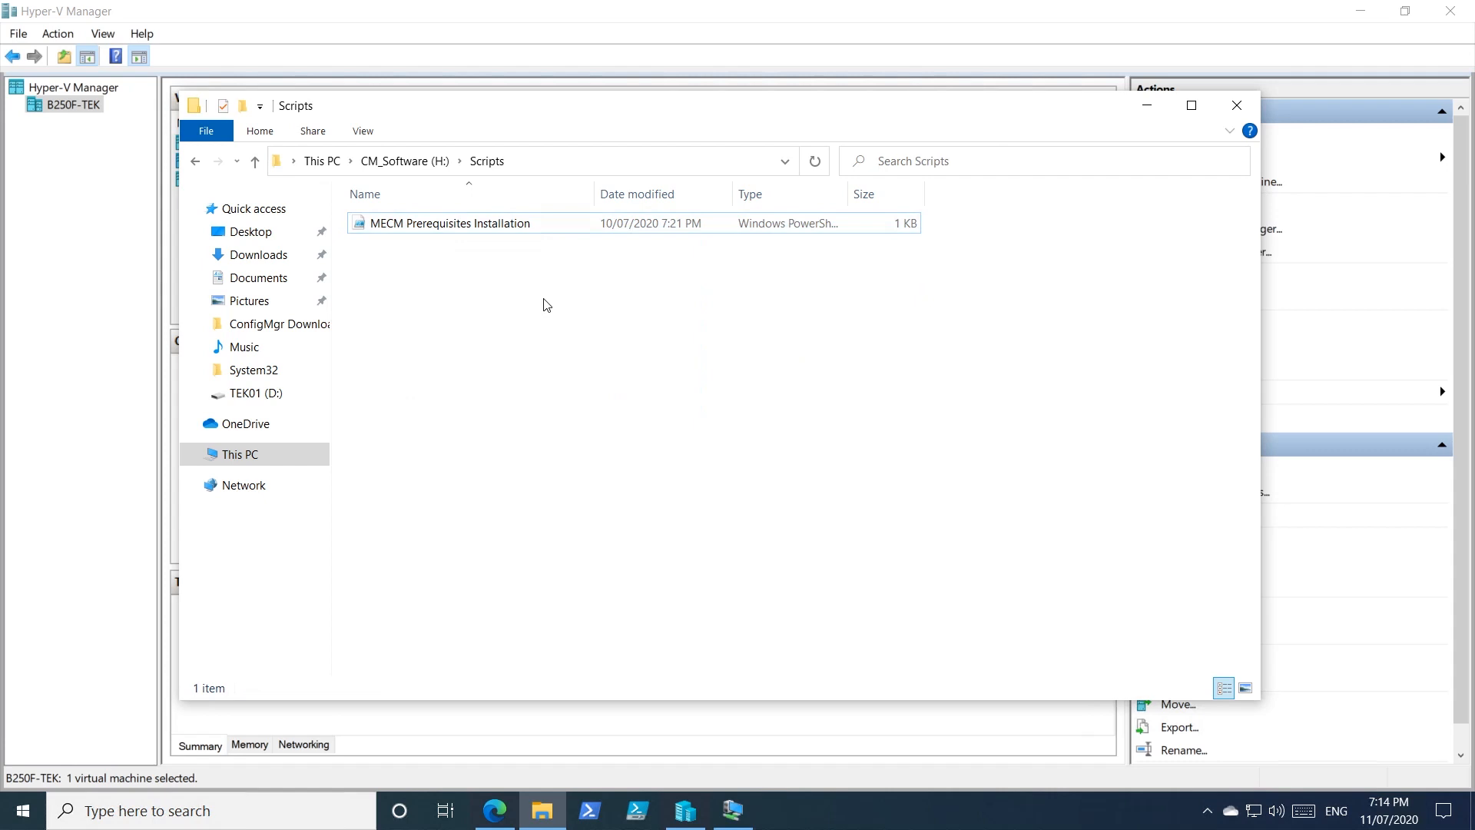
pyautogui.click(499, 229)
pyautogui.click(196, 162)
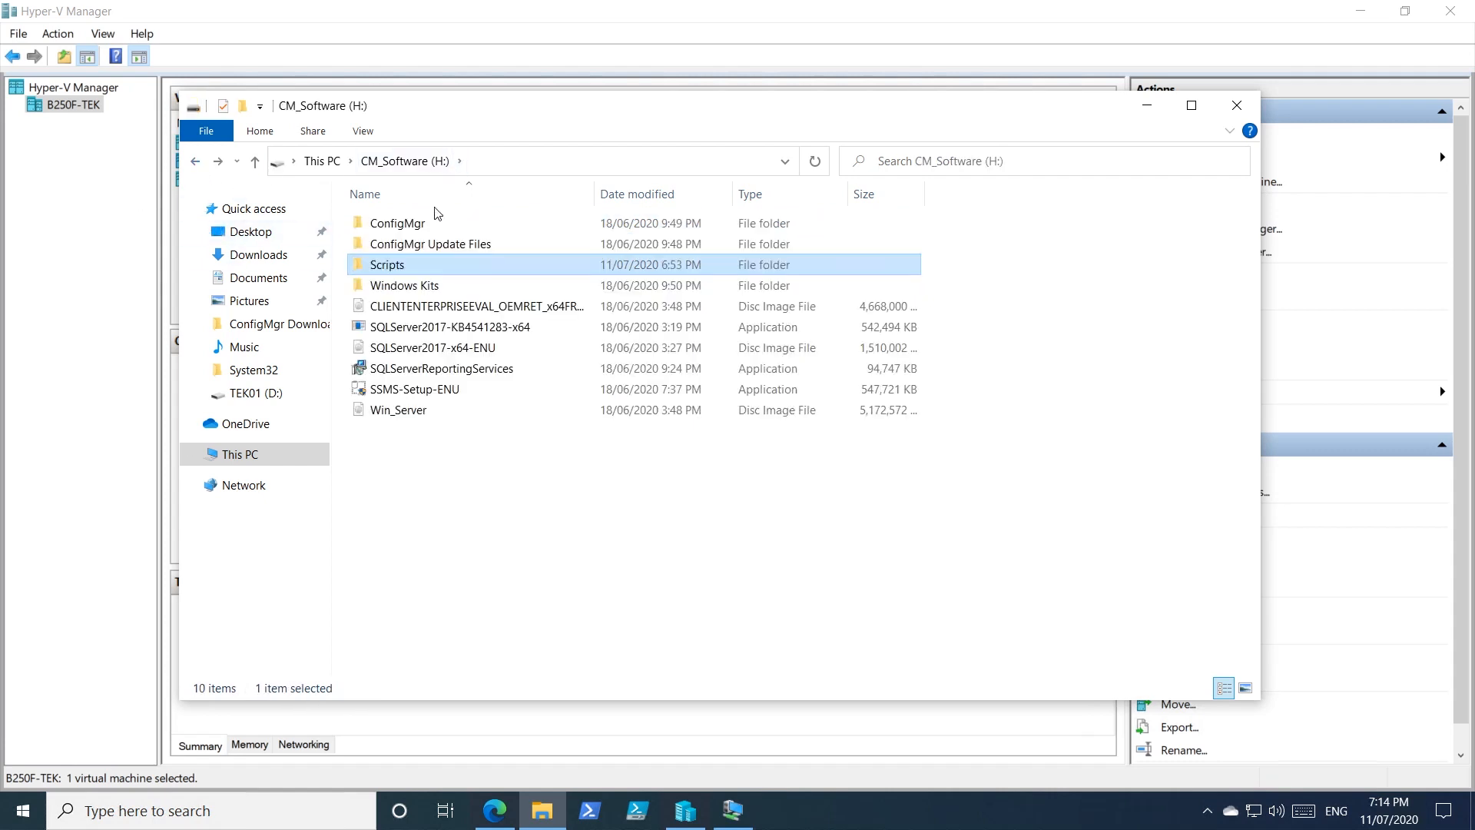
pyautogui.click(196, 161)
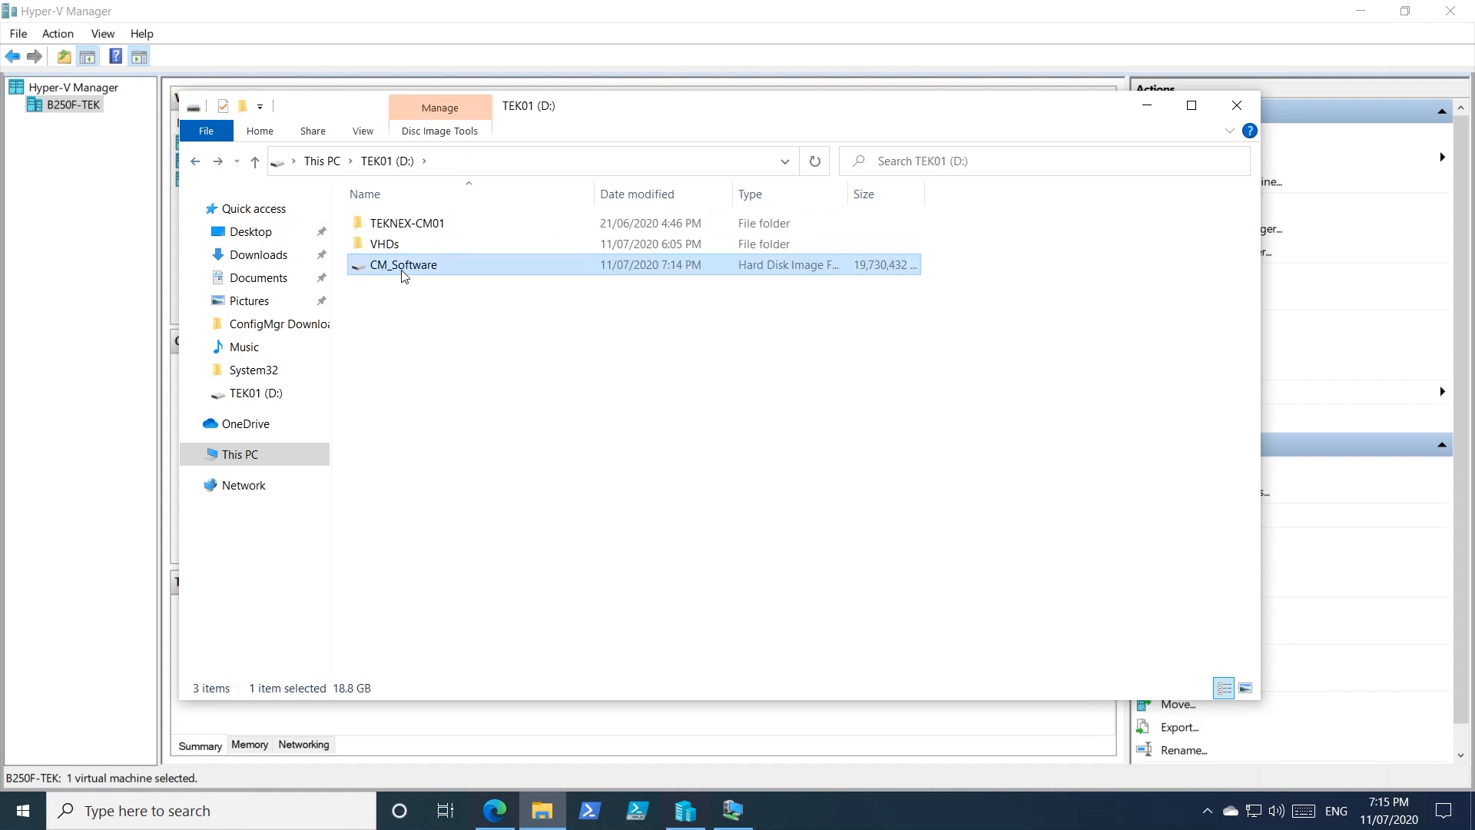
pyautogui.moveTo(674, 111); pyautogui.dragTo(629, 274)
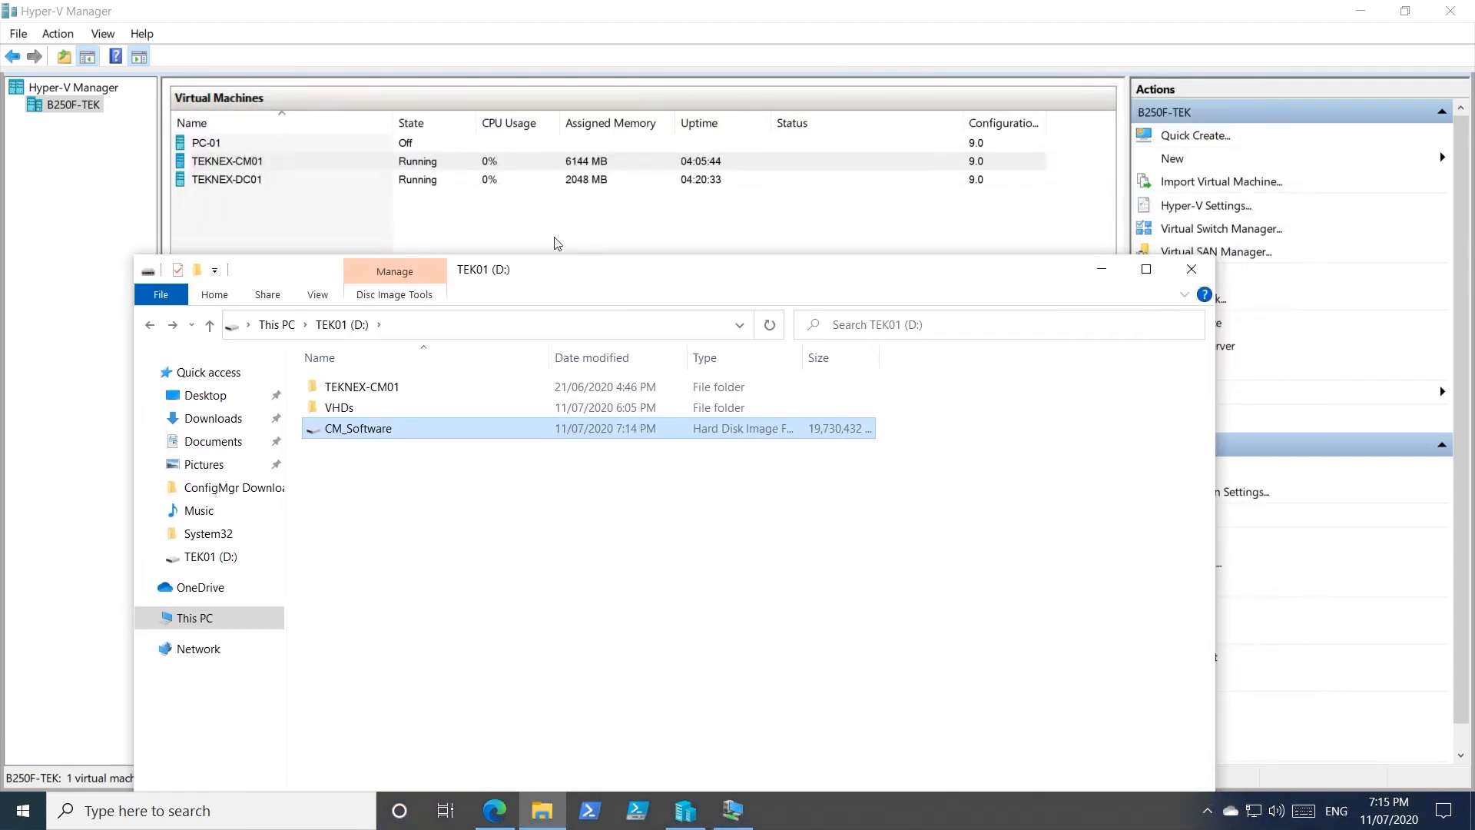
# Eject the CM_Software (H:) drive from This PC and minimize File Explorer.
pyautogui.click(321, 167)
pyautogui.click(542, 811)
pyautogui.click(198, 624)
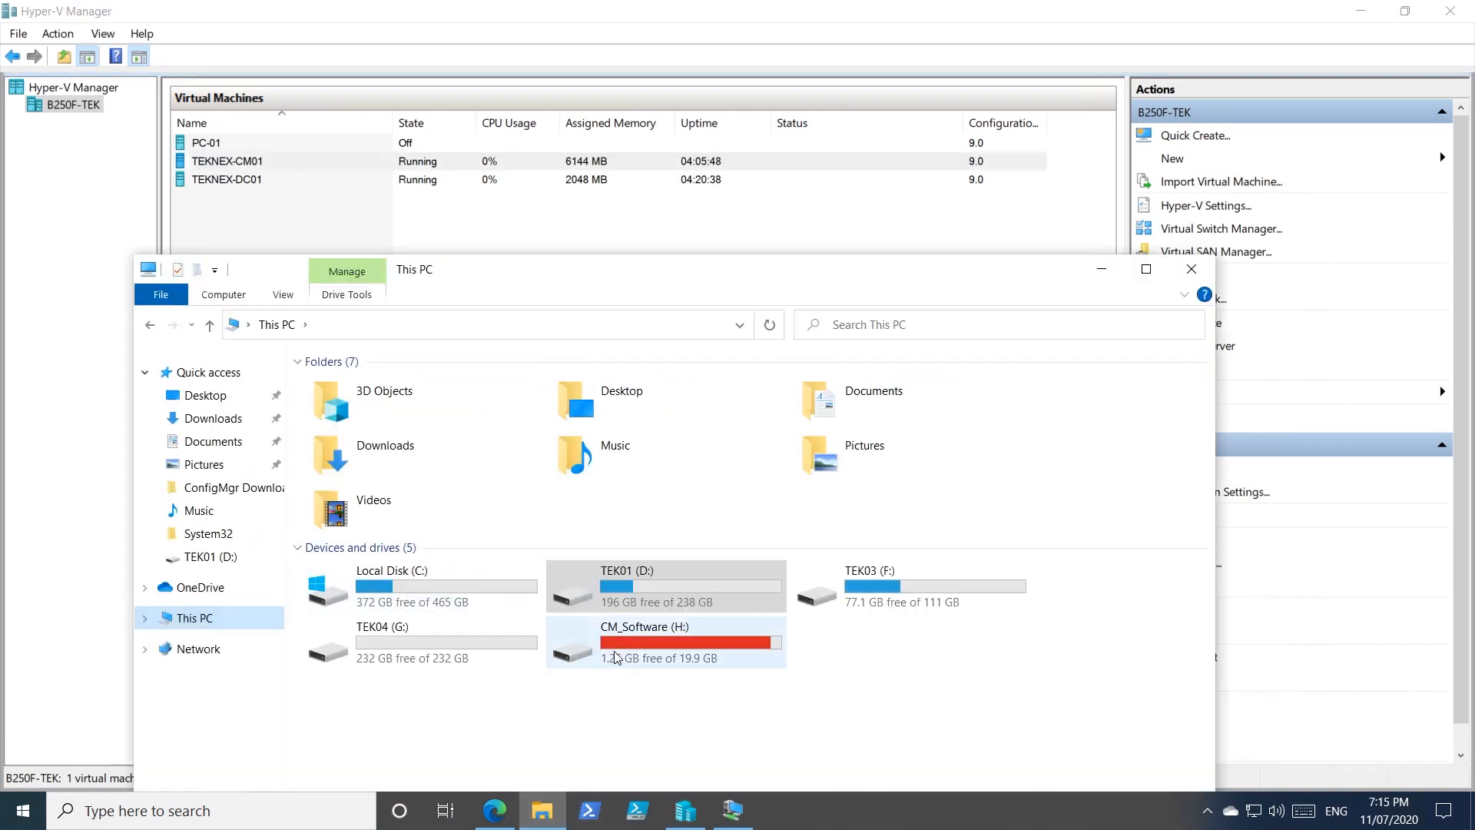
pyautogui.click(614, 657)
pyautogui.moveTo(750, 283); pyautogui.dragTo(791, 163)
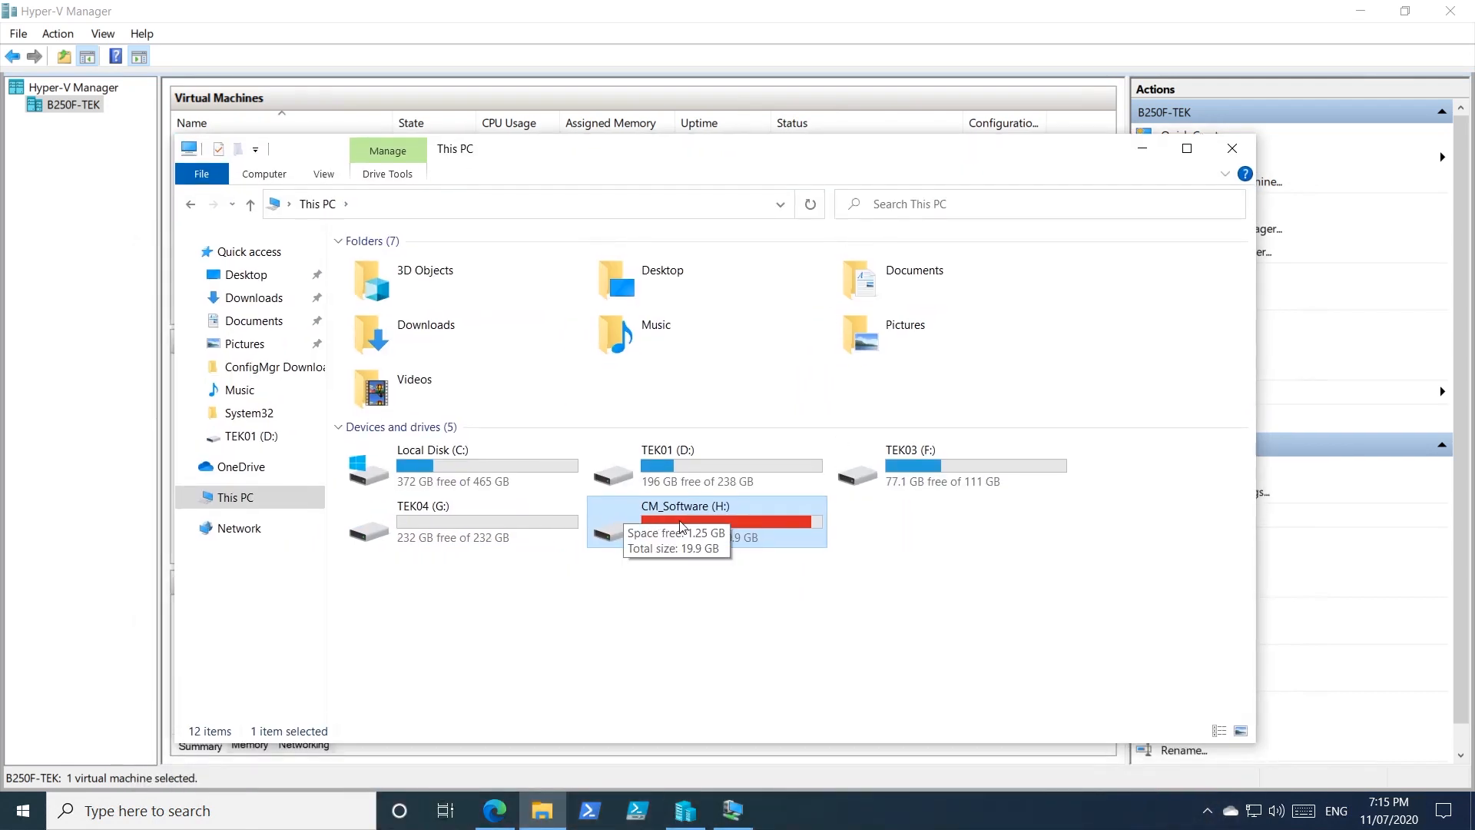
pyautogui.rightClick(761, 534)
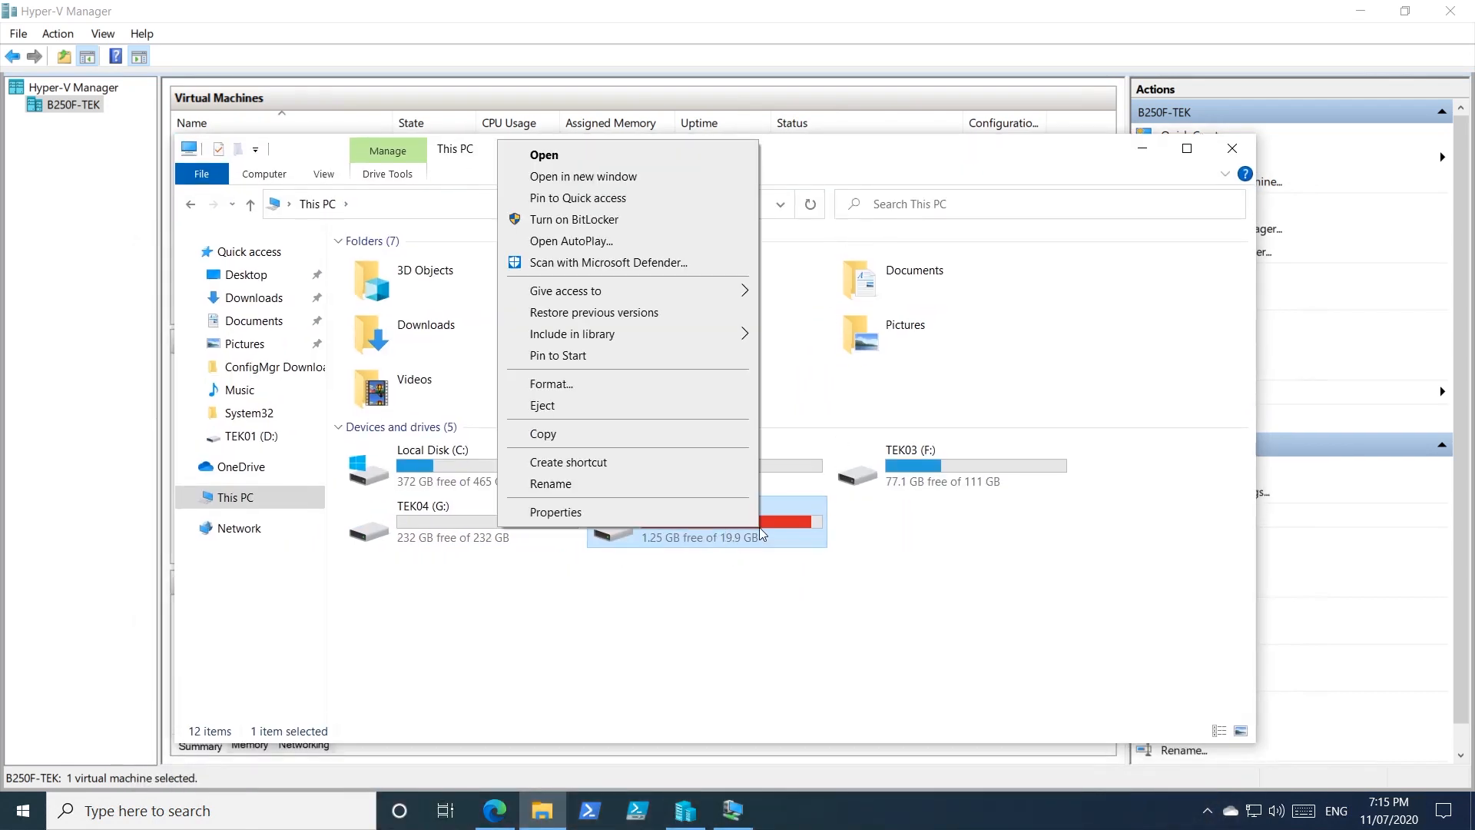
pyautogui.click(547, 407)
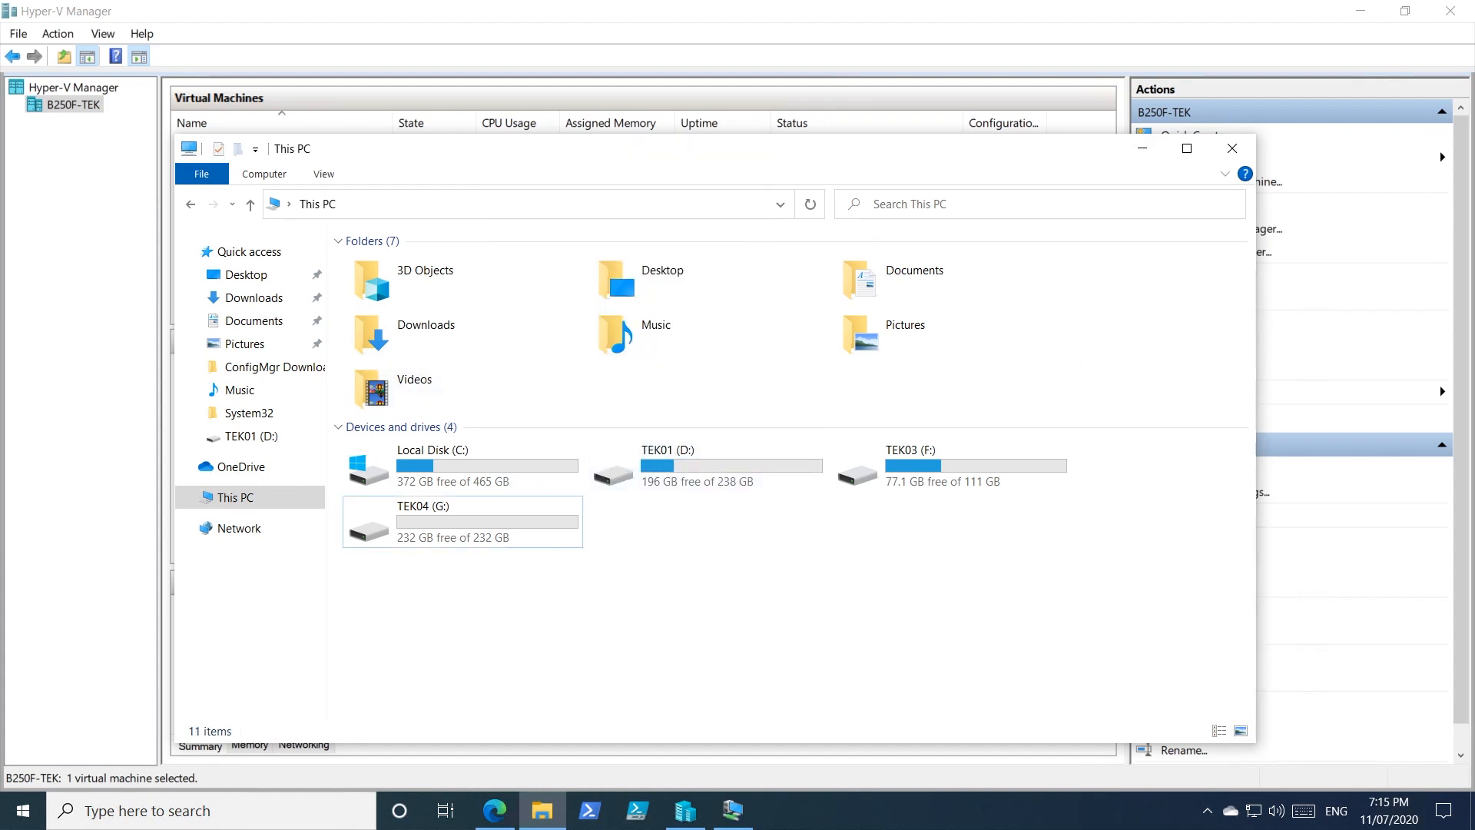
pyautogui.click(1143, 148)
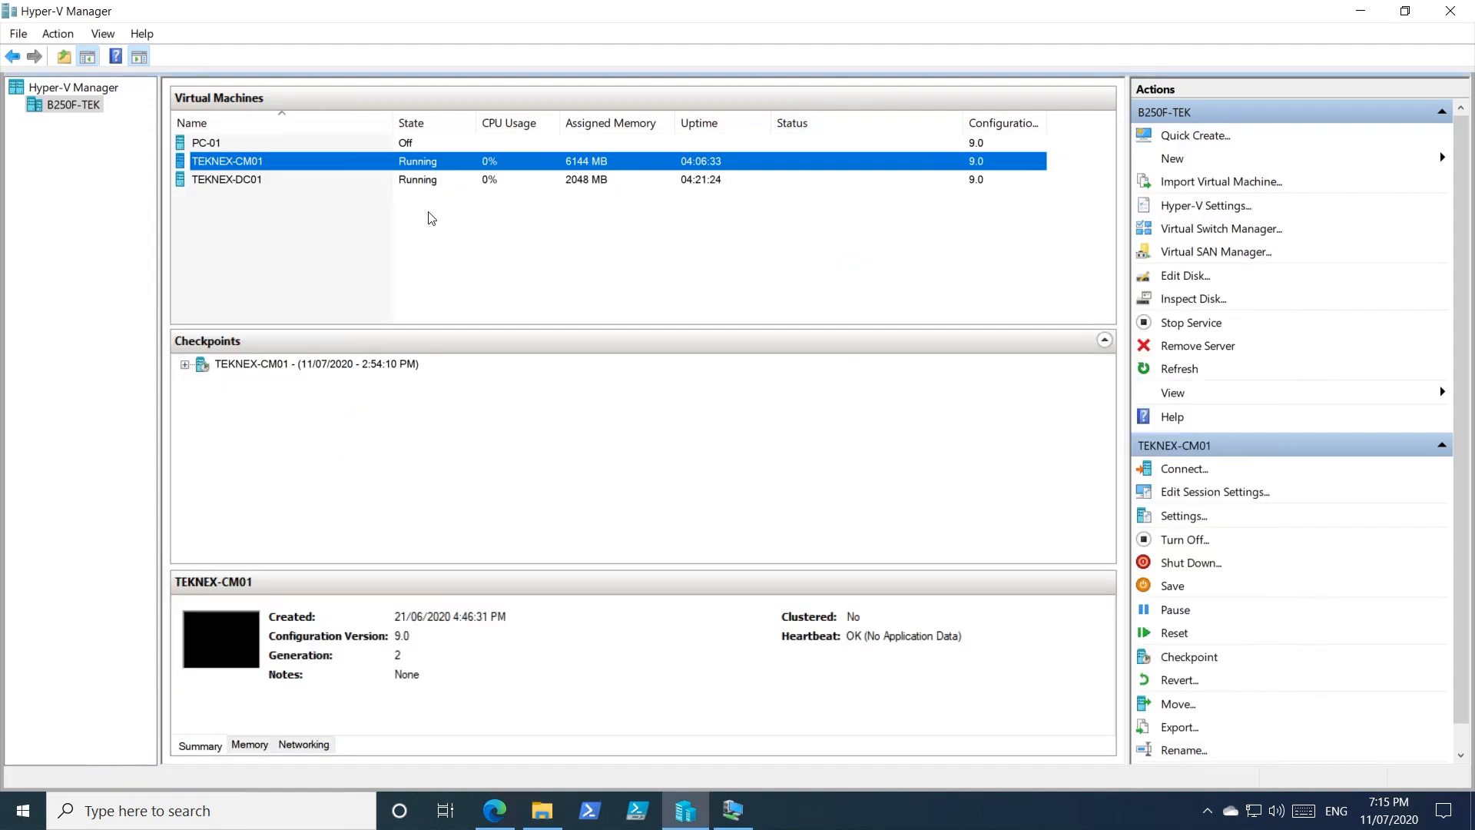
# Add a new hard drive to the SCSI controller in TEKNEX-CM01's settings.
pyautogui.rightClick(262, 166)
pyautogui.click(338, 229)
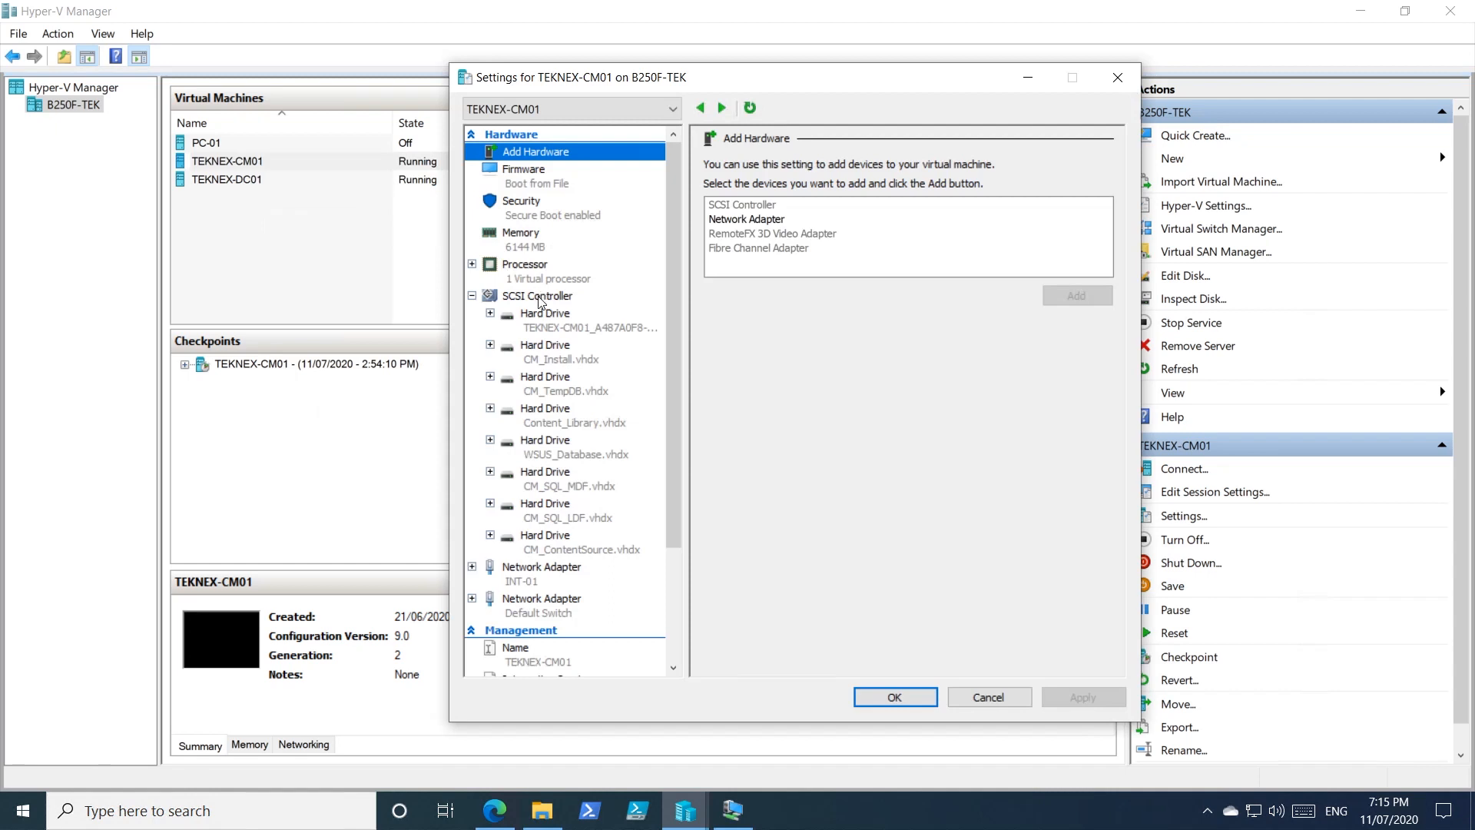
pyautogui.click(540, 300)
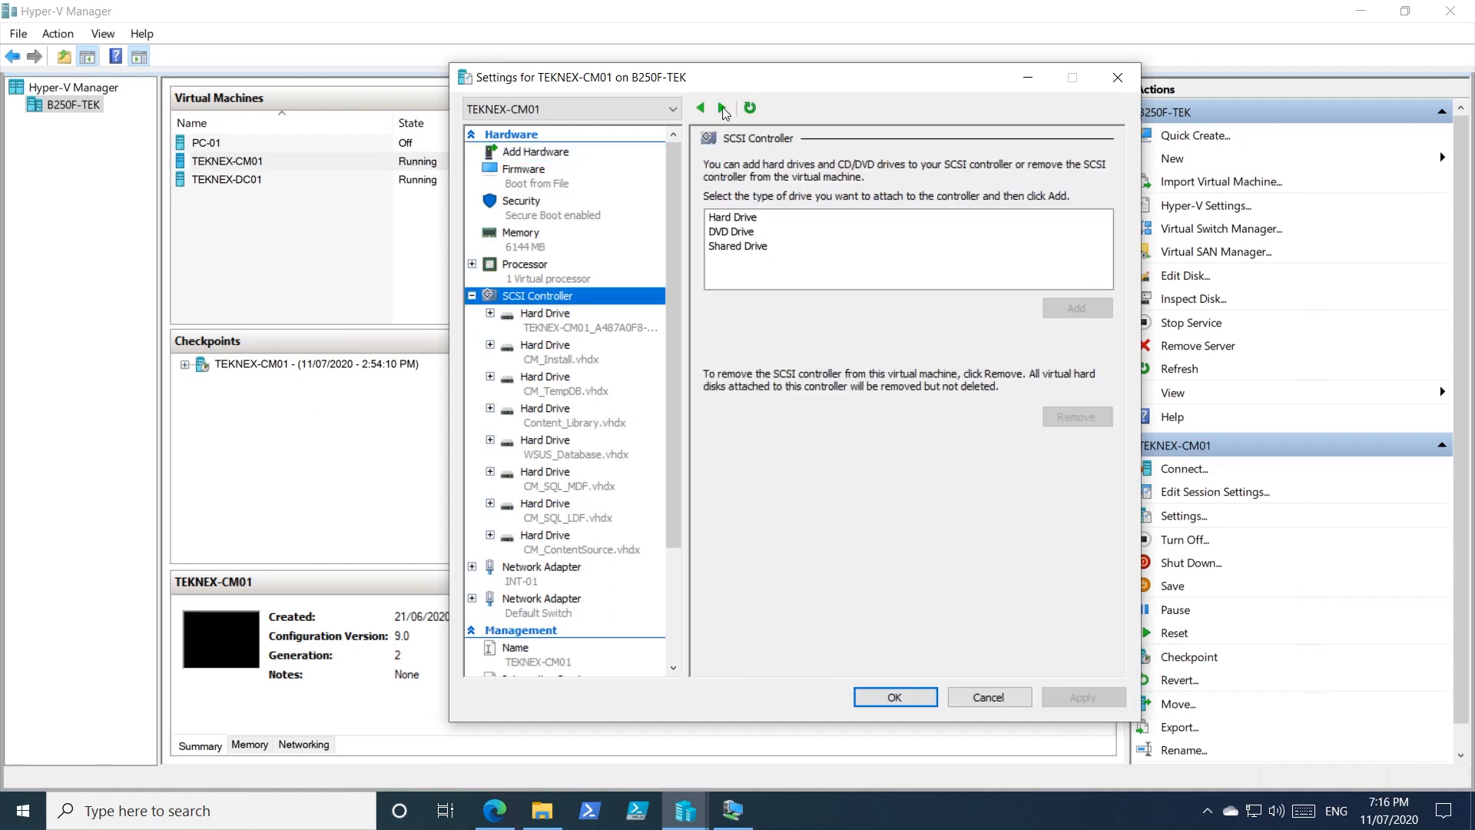
pyautogui.moveTo(765, 86); pyautogui.dragTo(761, 61)
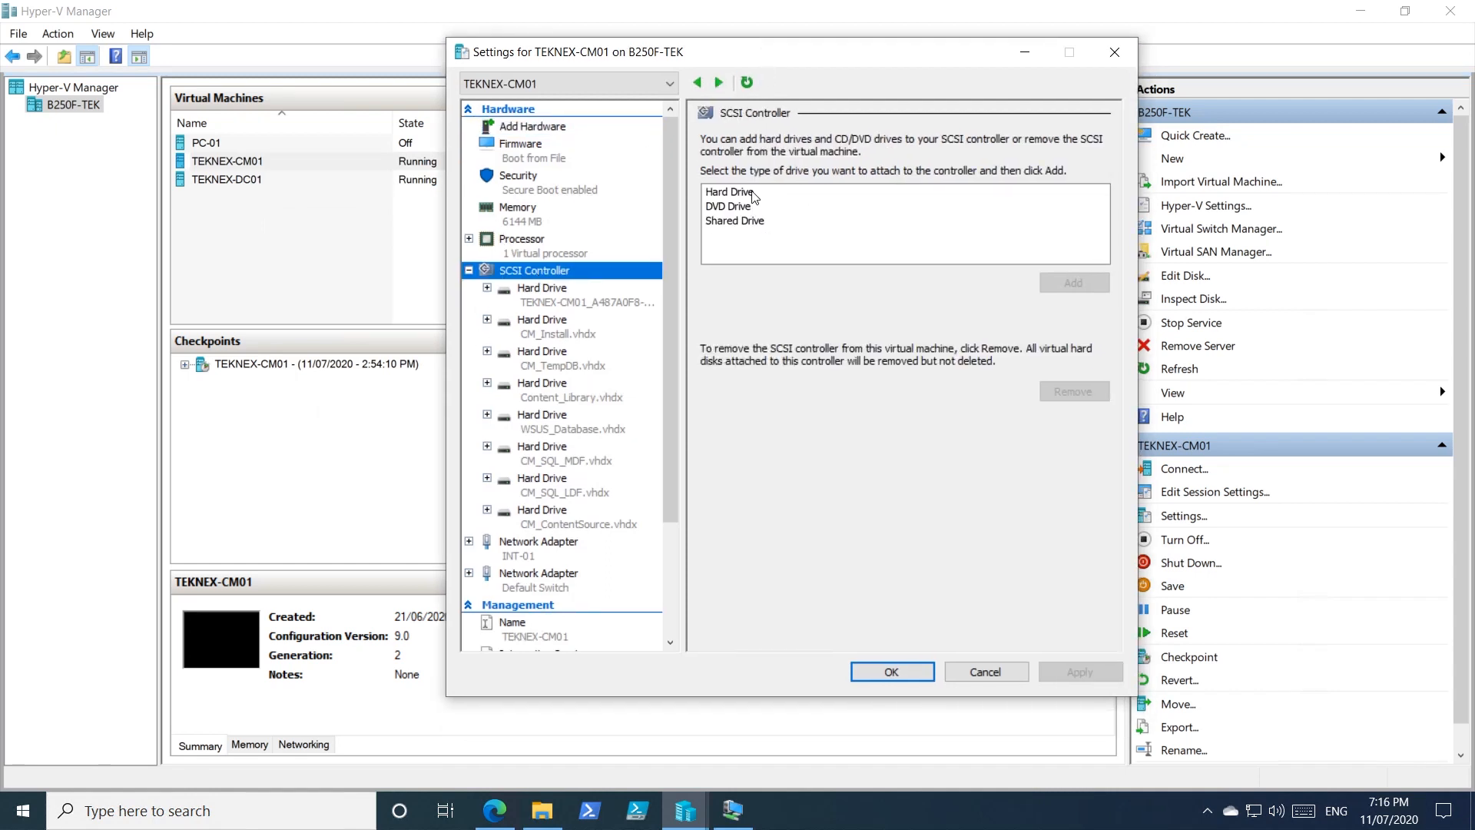
pyautogui.click(755, 194)
pyautogui.click(1074, 283)
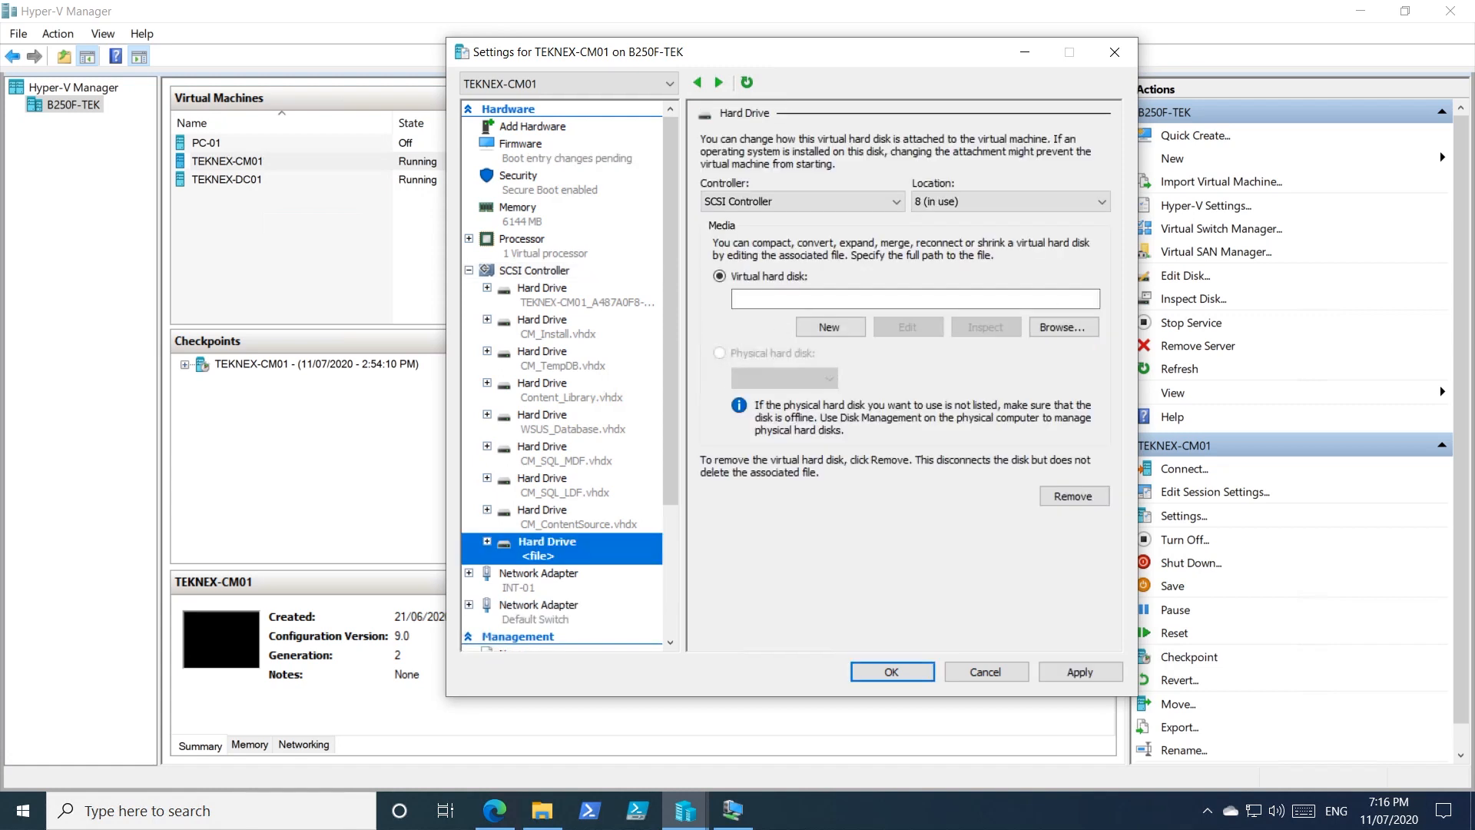
# Point the new hard drive at D:\CM_Software.vhdx and save the settings.
pyautogui.click(782, 298)
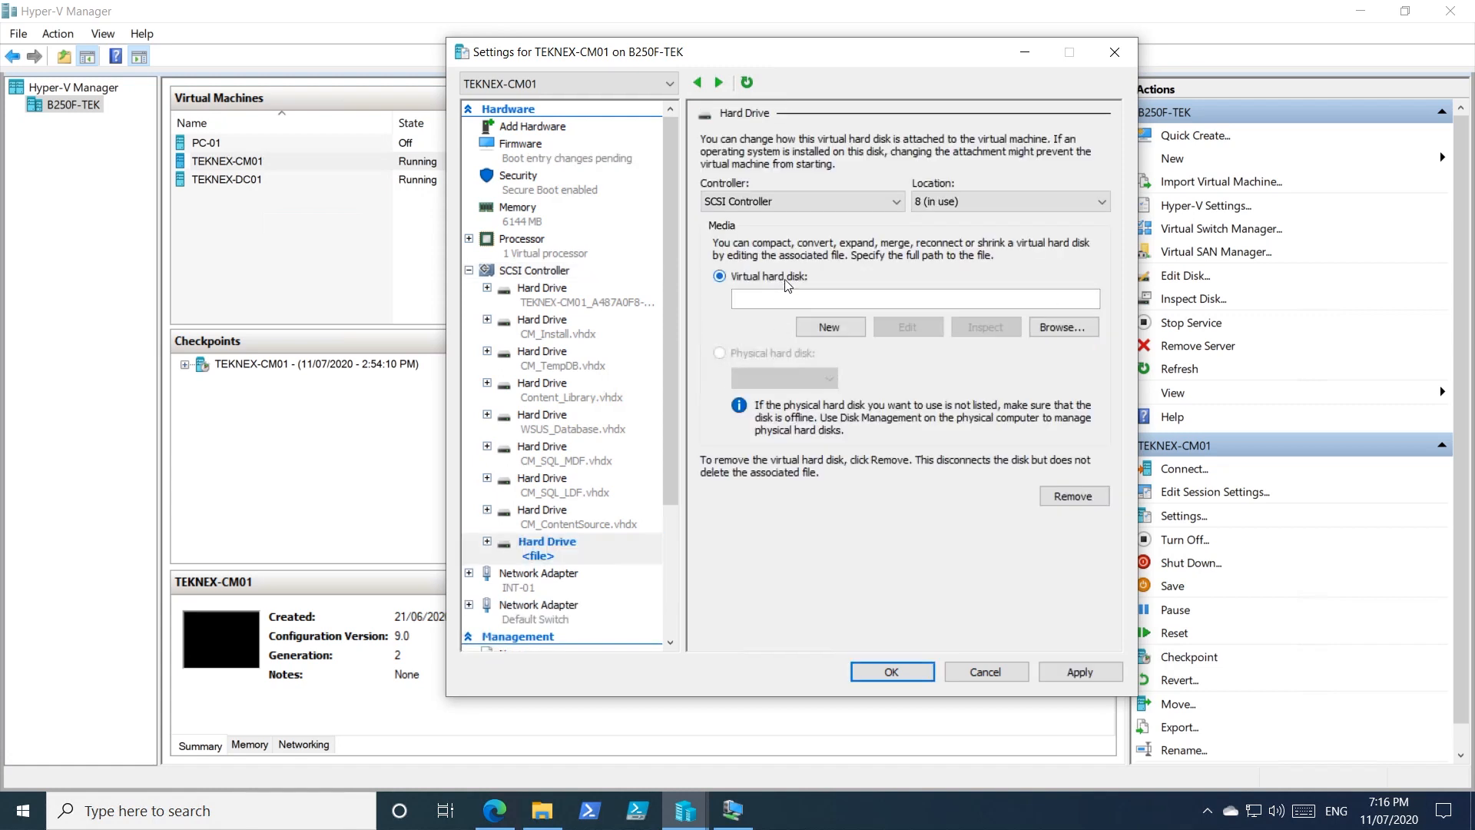
pyautogui.click(1048, 328)
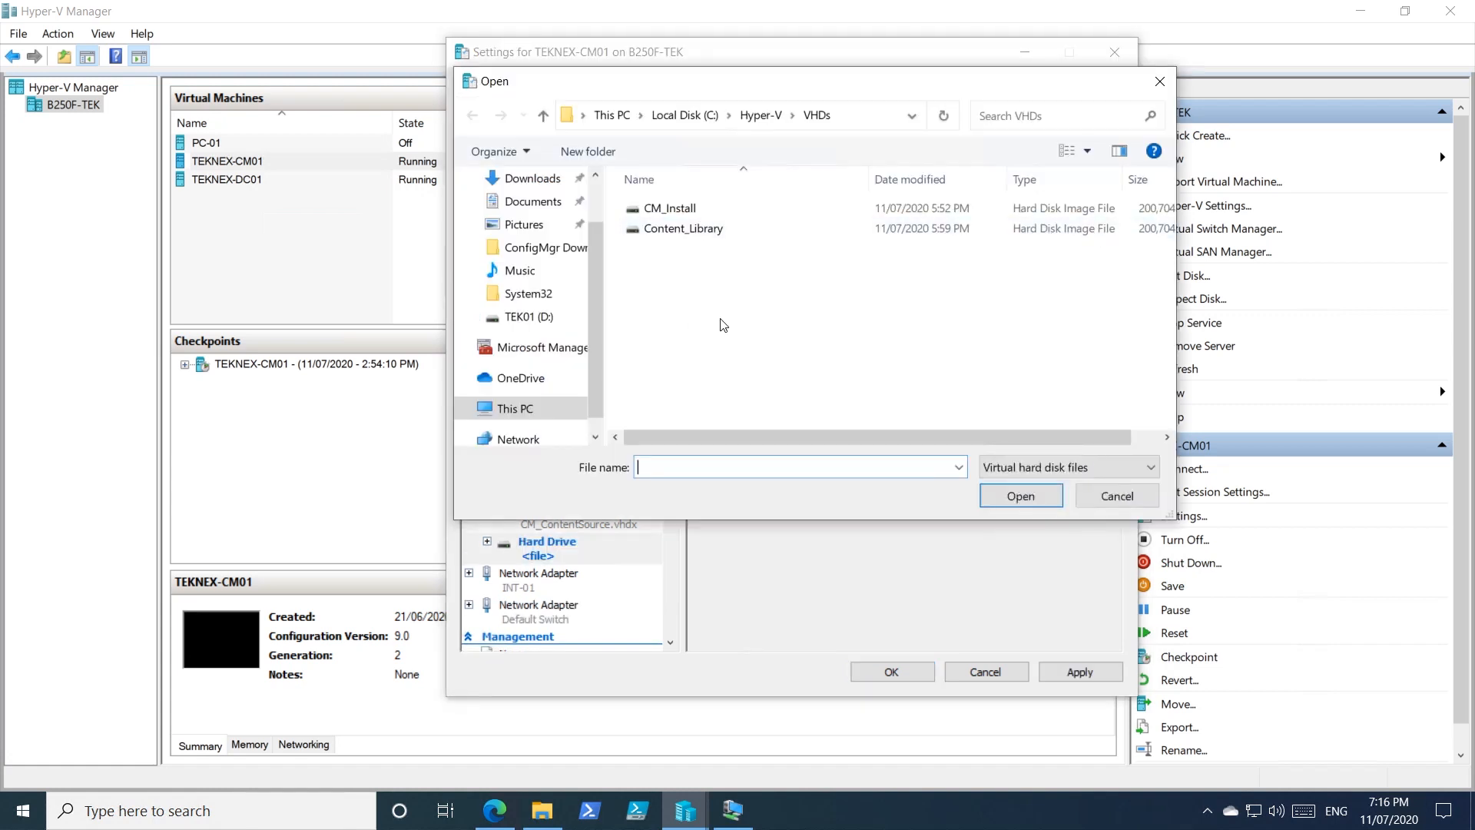
pyautogui.click(541, 411)
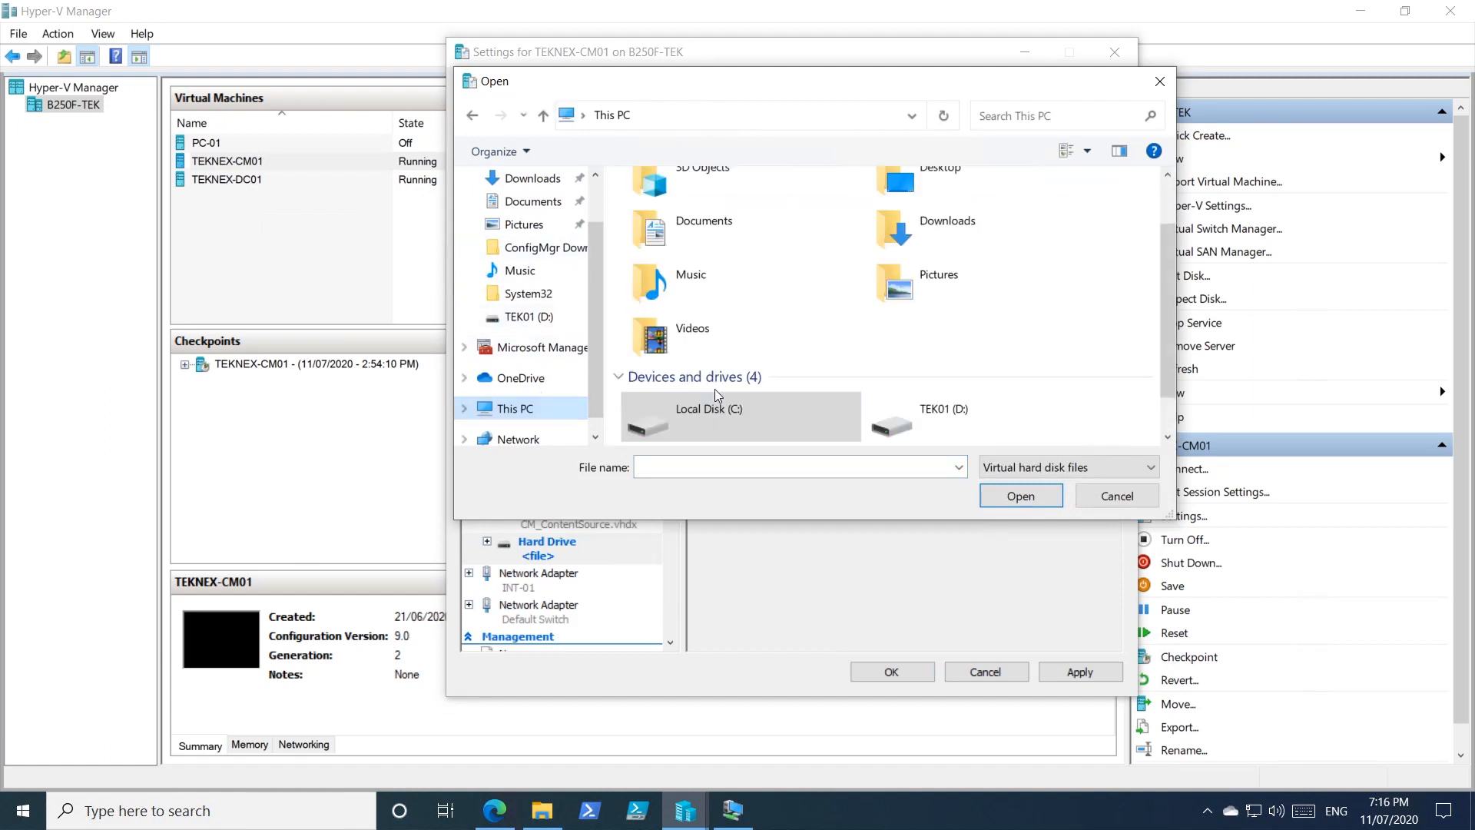
pyautogui.scroll(-1, 702, 398)
pyautogui.doubleClick(965, 376)
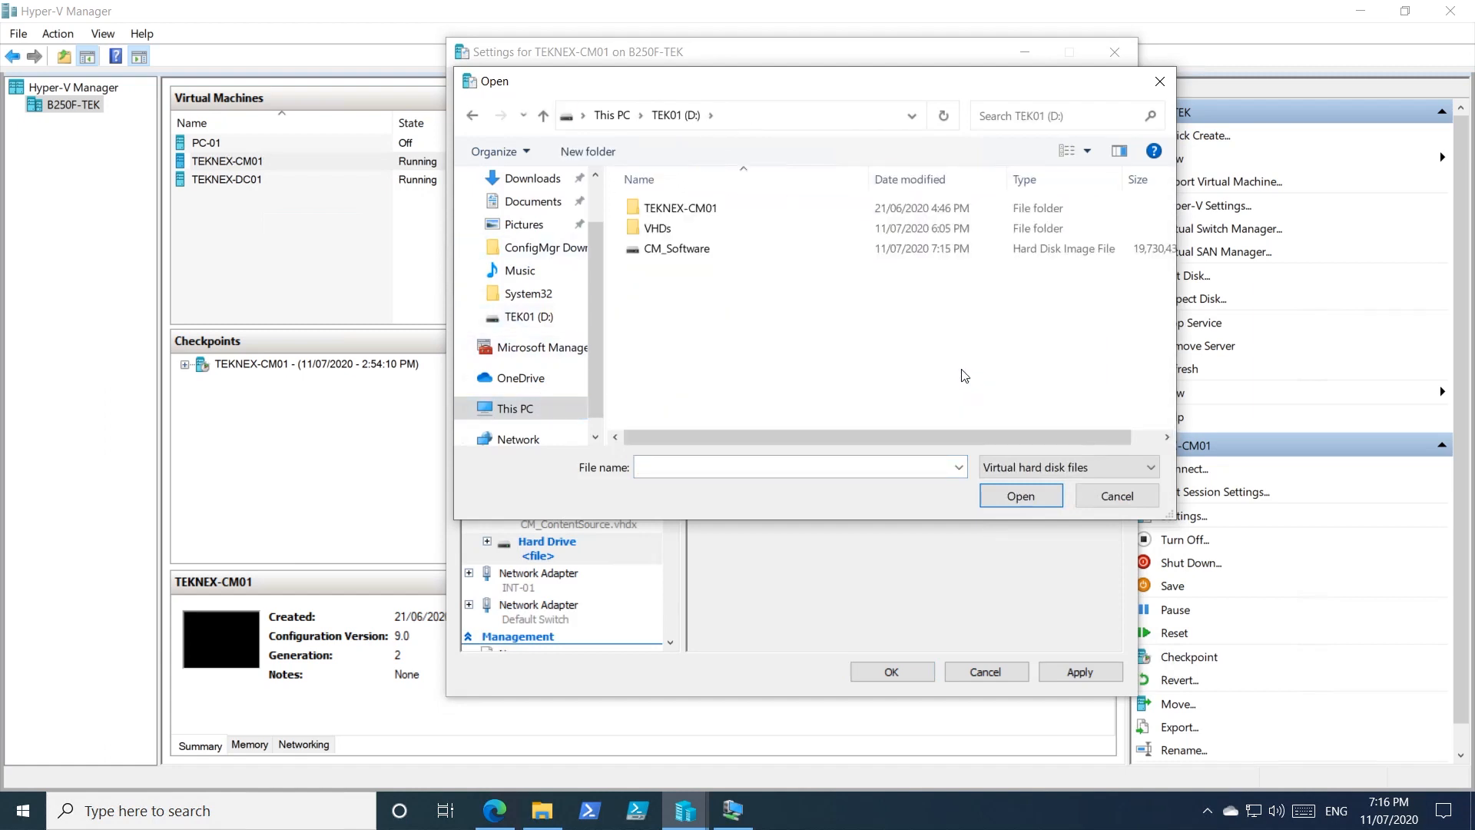
pyautogui.click(701, 253)
pyautogui.click(1006, 499)
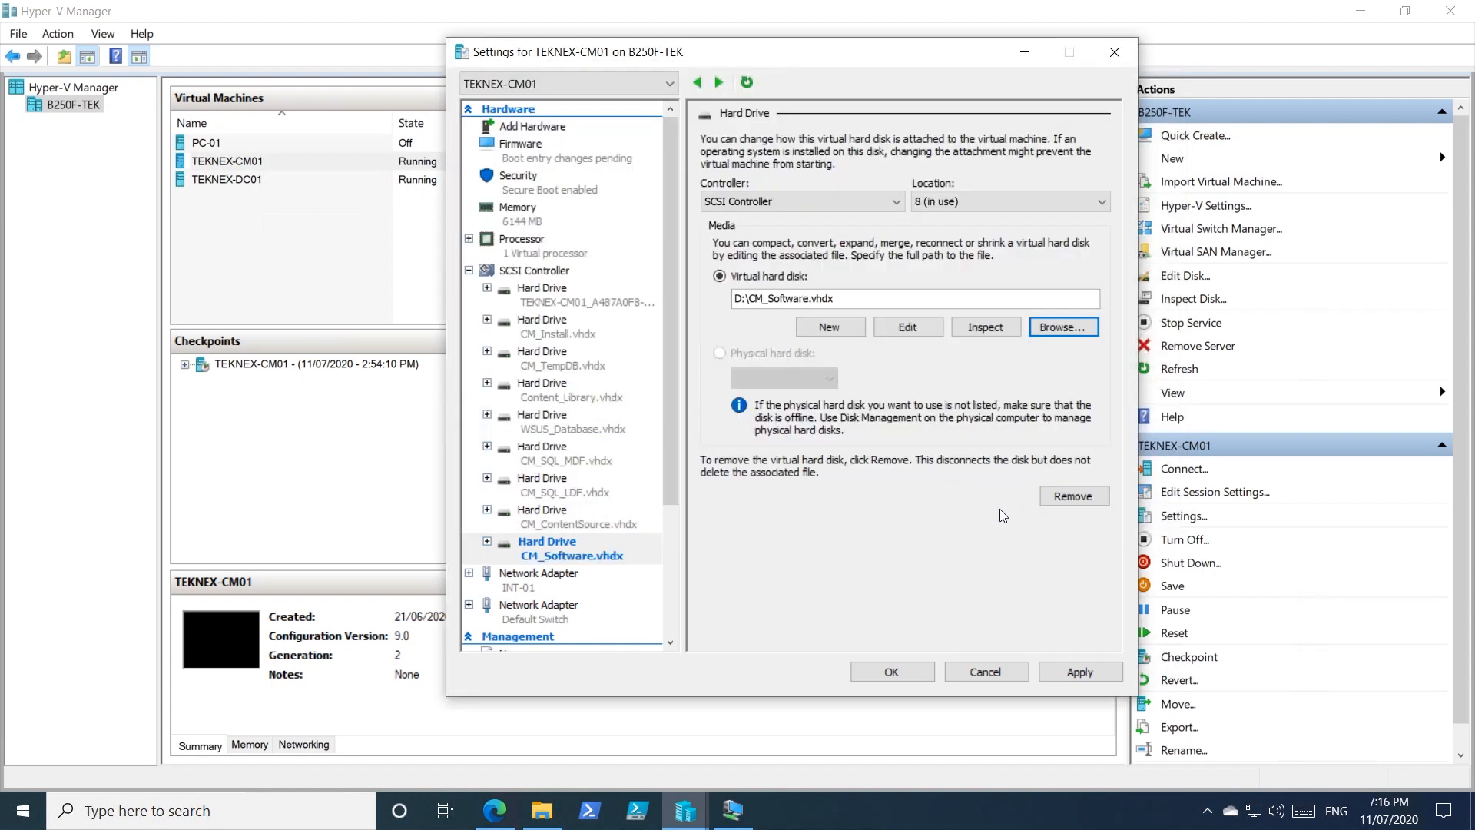
pyautogui.click(922, 675)
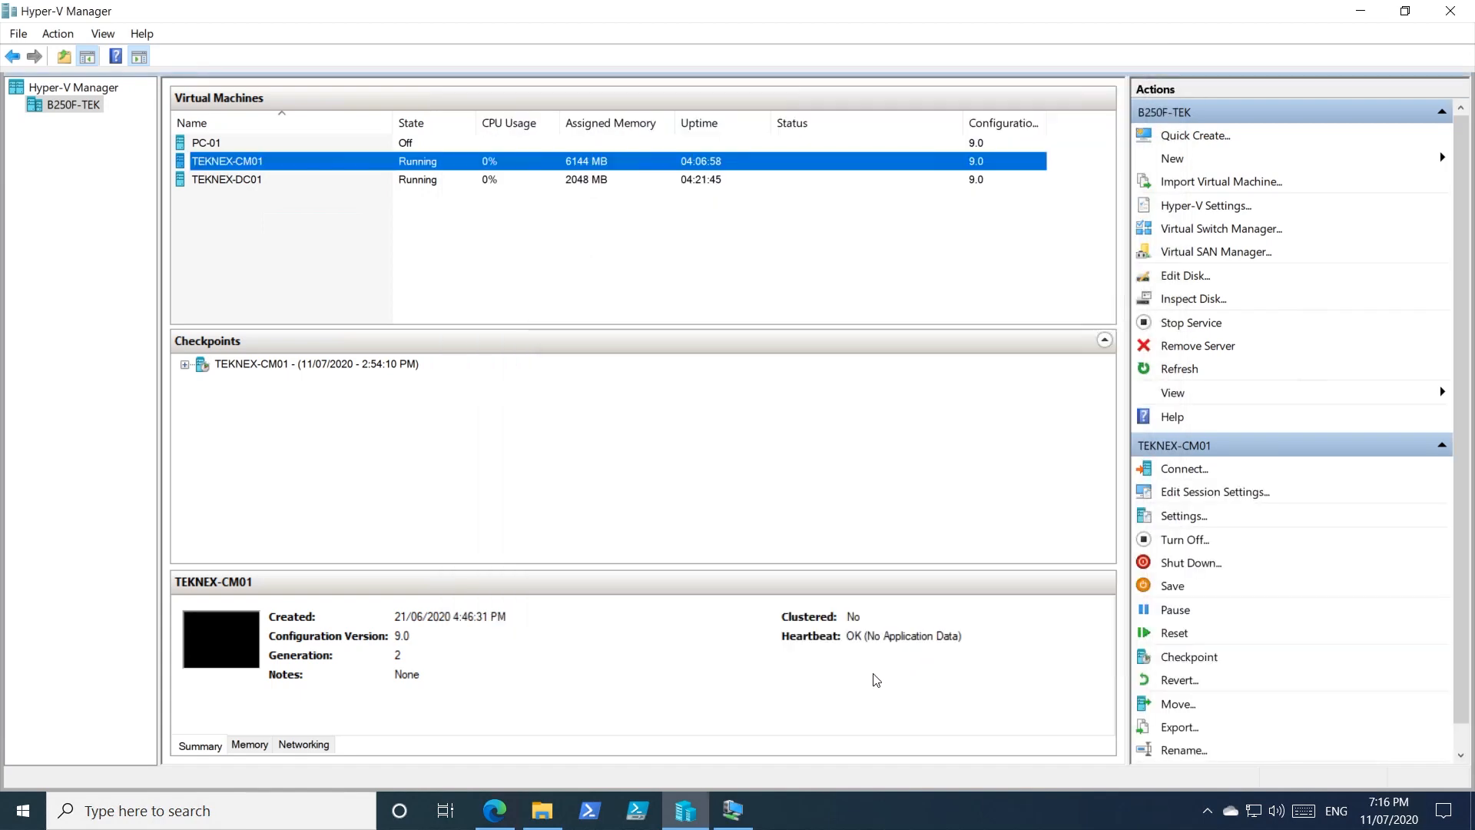
# Refresh the Disks list and bring the offline 20 GB disk 8 online, confirming with Yes.
pyautogui.click(734, 810)
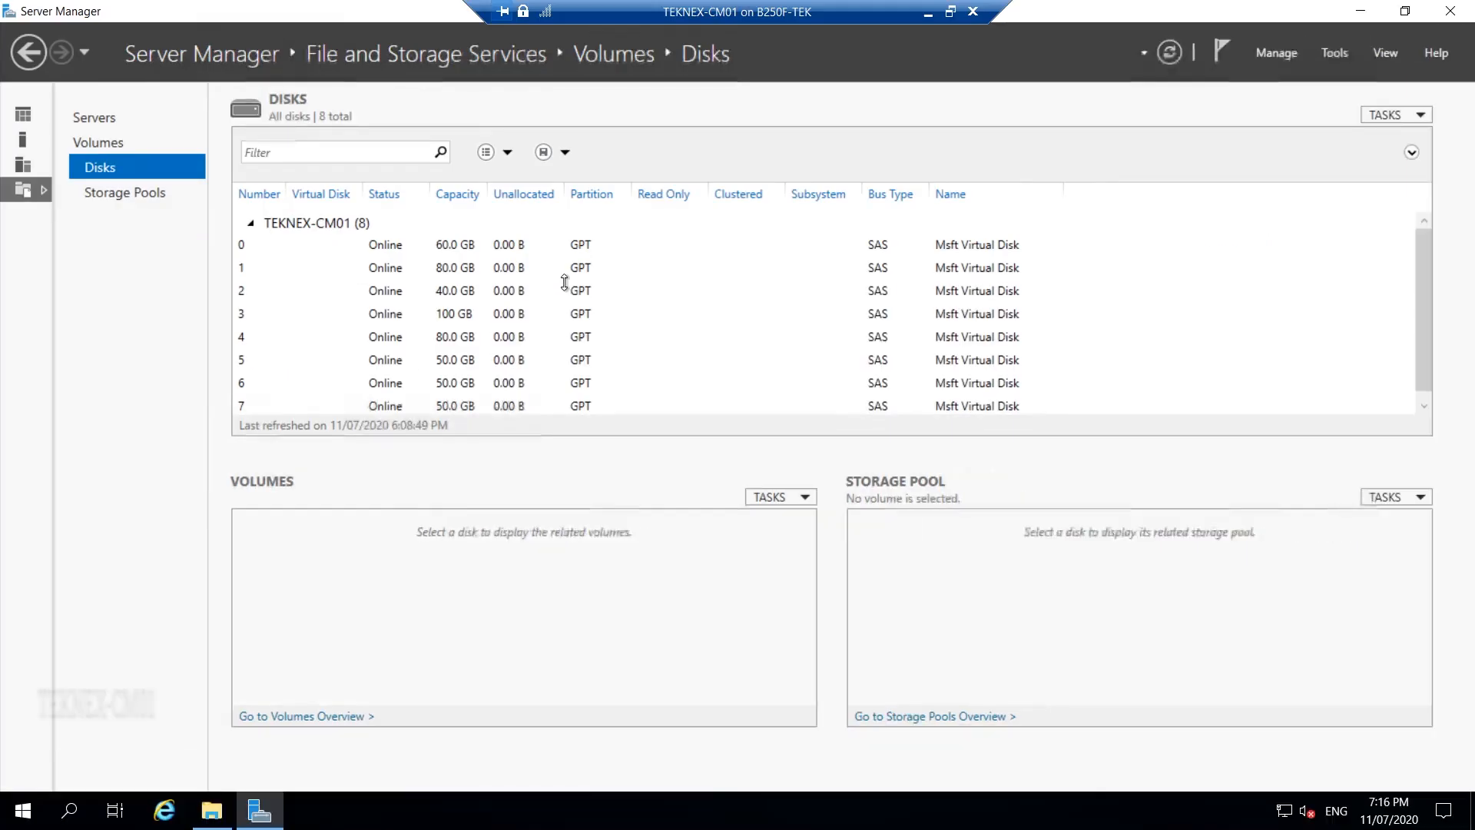
pyautogui.scroll(-1, 415, 307)
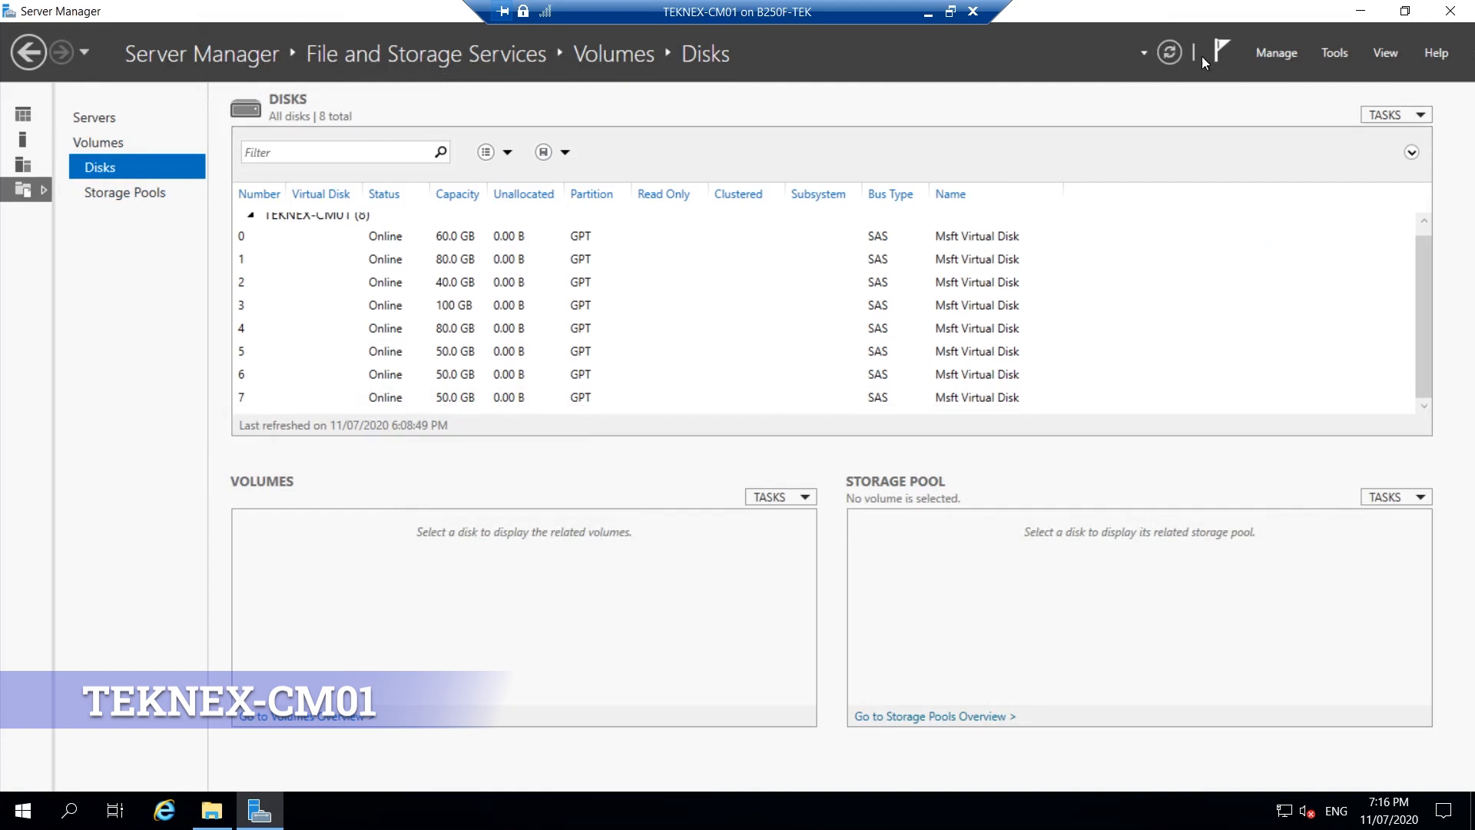
pyautogui.click(1169, 54)
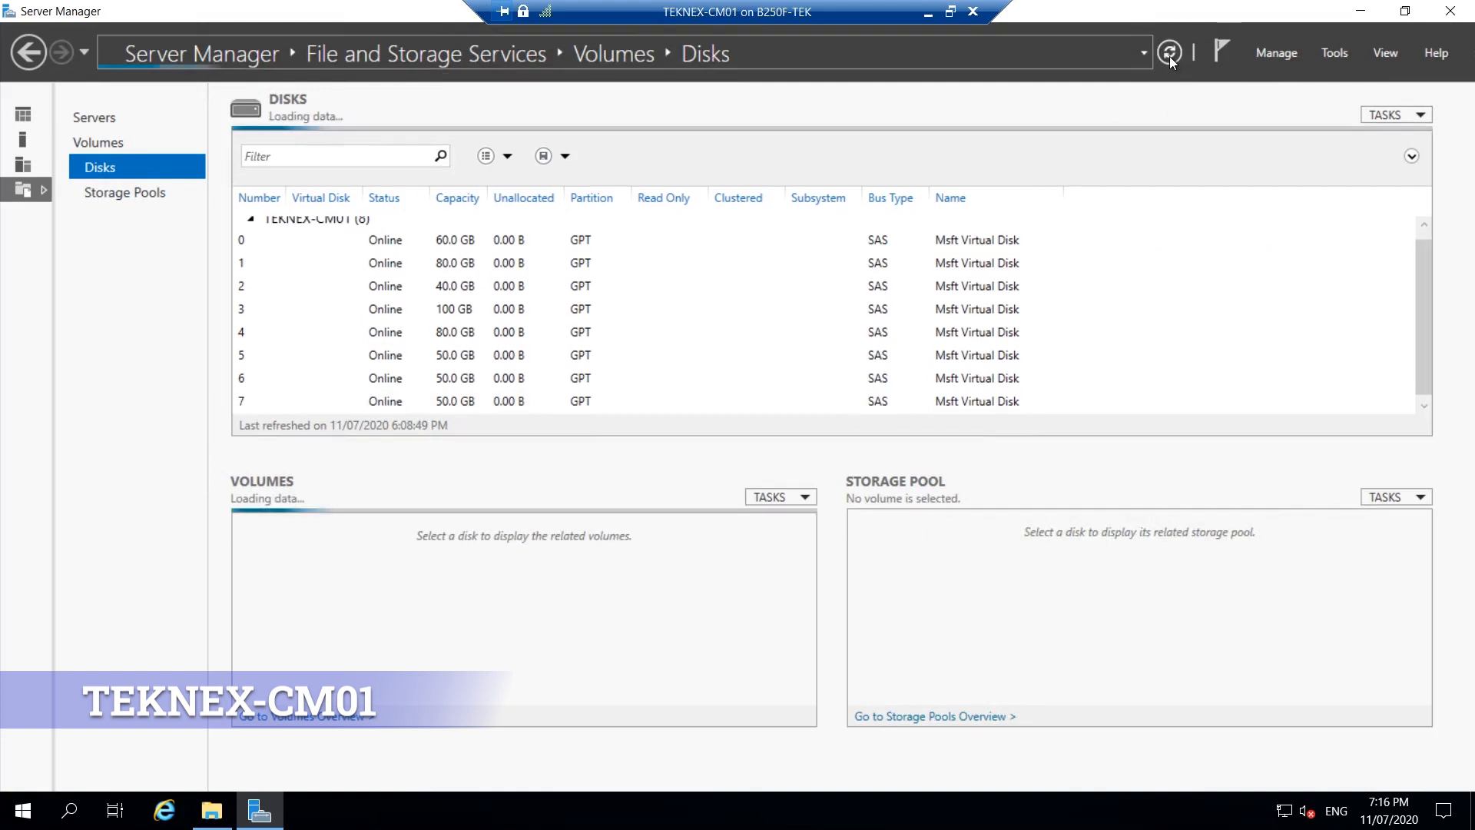
pyautogui.click(211, 811)
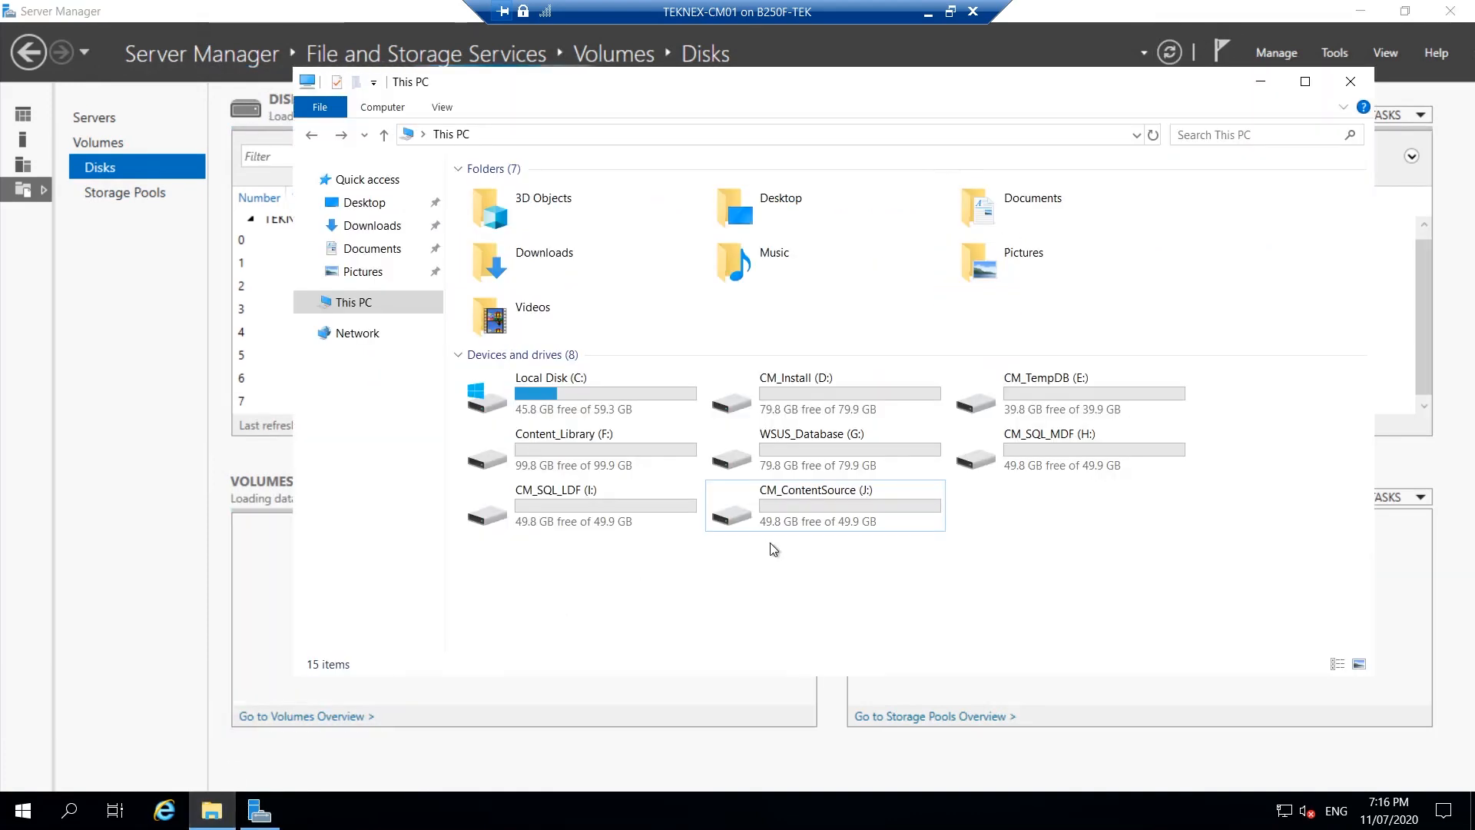
pyautogui.click(1259, 81)
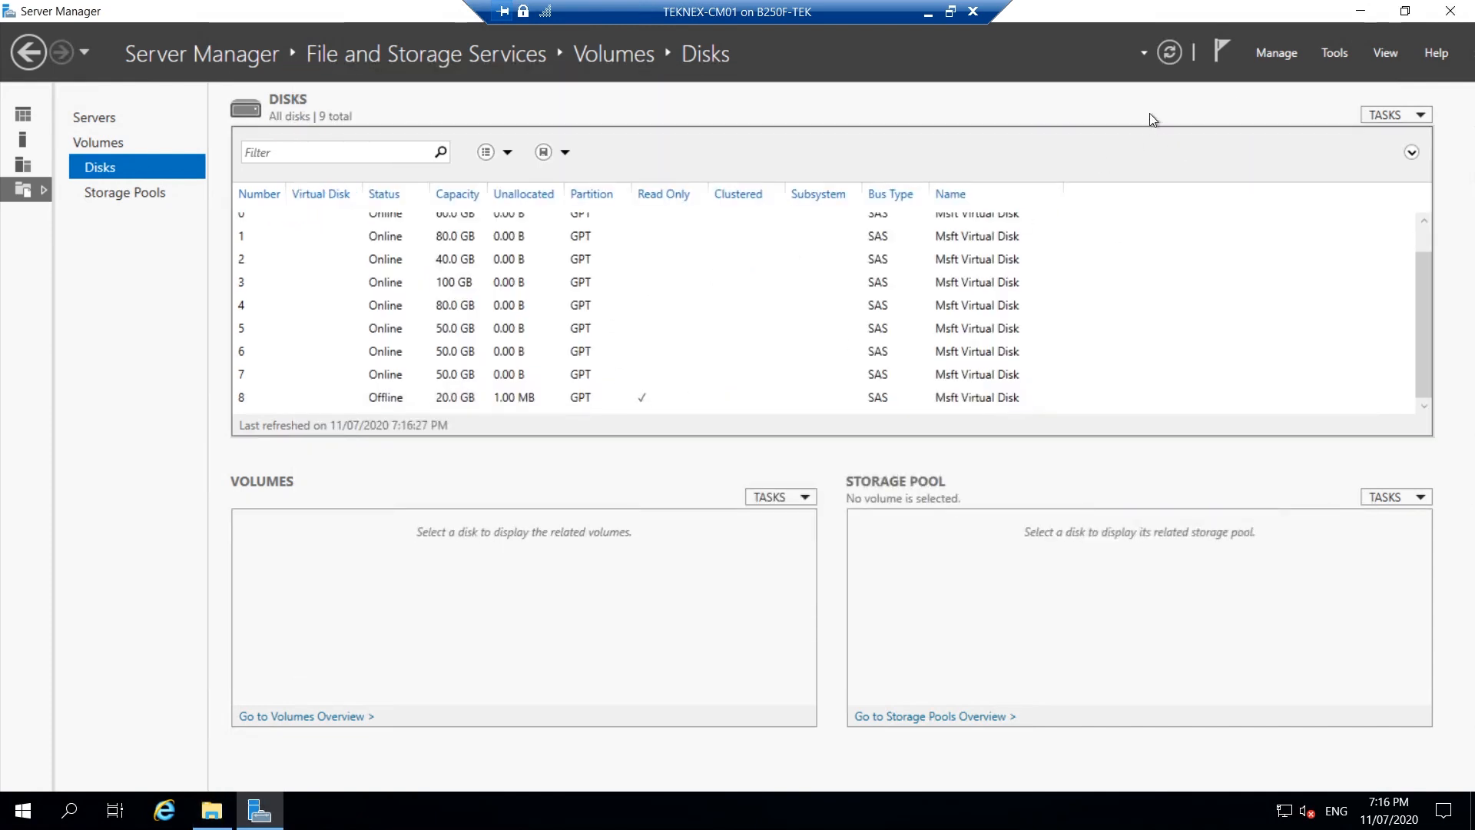
pyautogui.click(1170, 54)
pyautogui.click(407, 400)
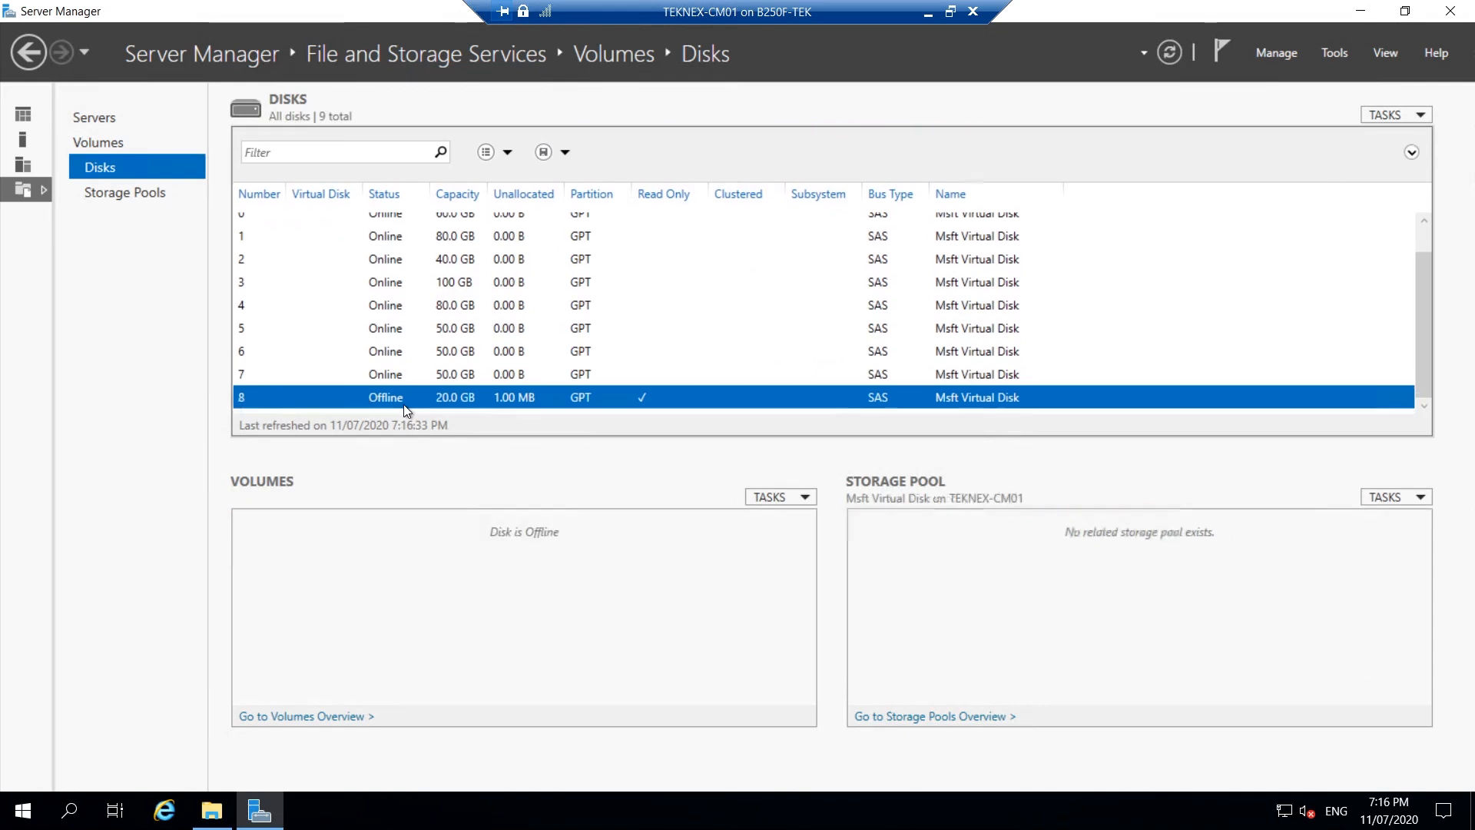
pyautogui.rightClick(403, 400)
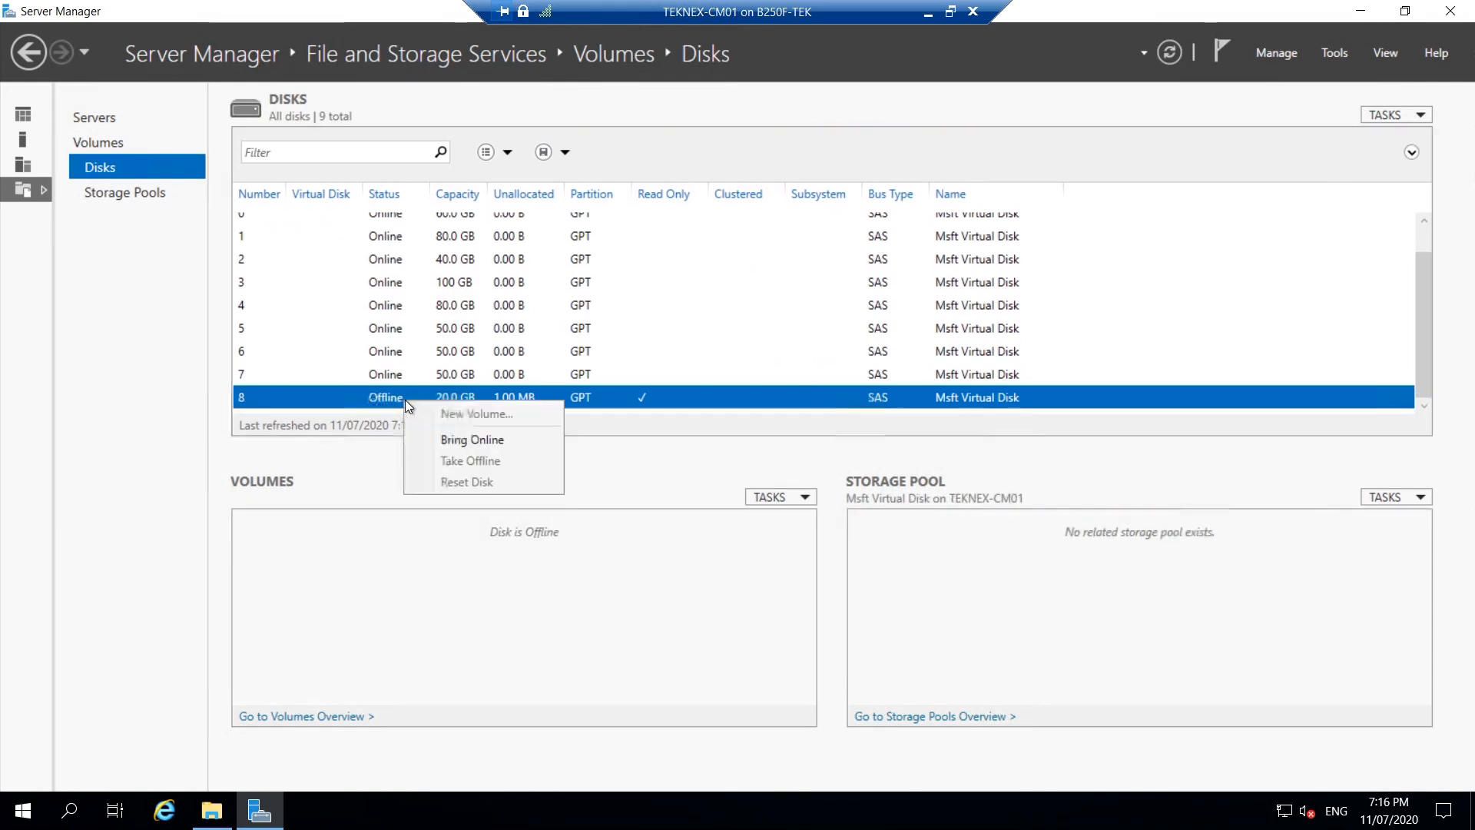
pyautogui.click(461, 436)
pyautogui.click(813, 474)
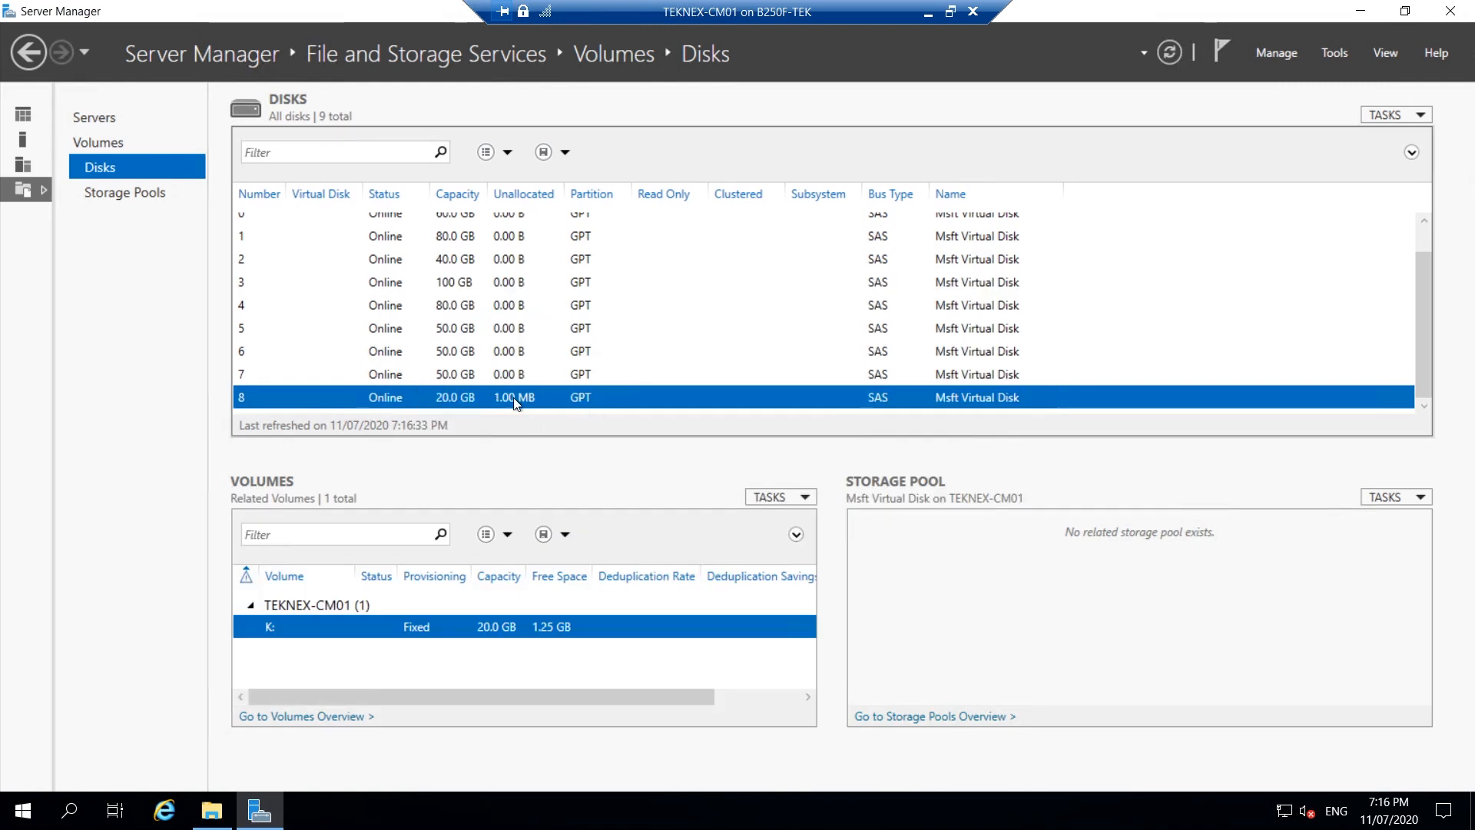
pyautogui.click(212, 809)
# Open K:\Scripts and edit MECM Prerequisites Installation.ps1 in PowerShell ISE.
pyautogui.click(1051, 524)
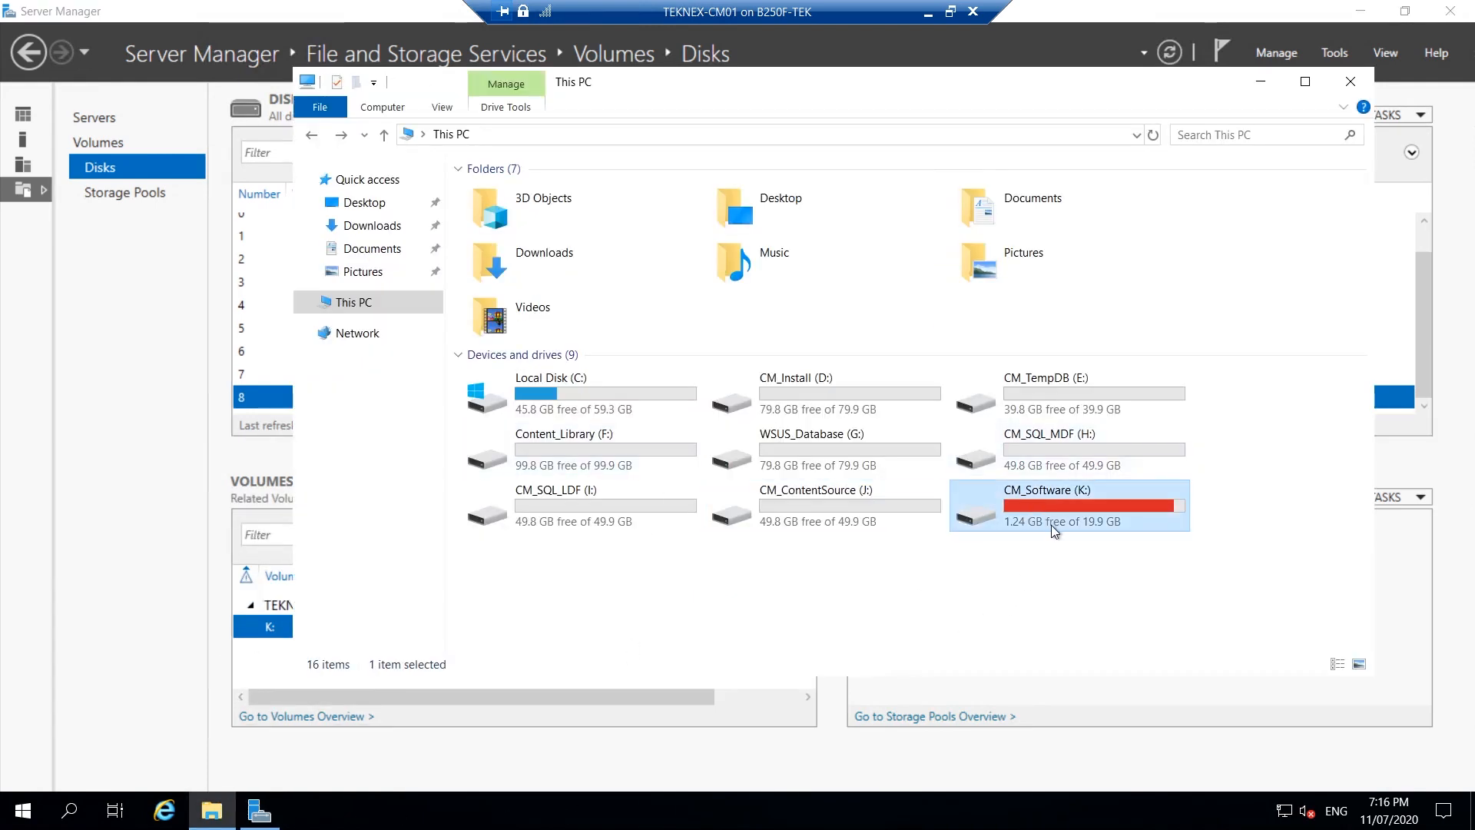
pyautogui.doubleClick(1069, 508)
pyautogui.moveTo(588, 453); pyautogui.dragTo(564, 197)
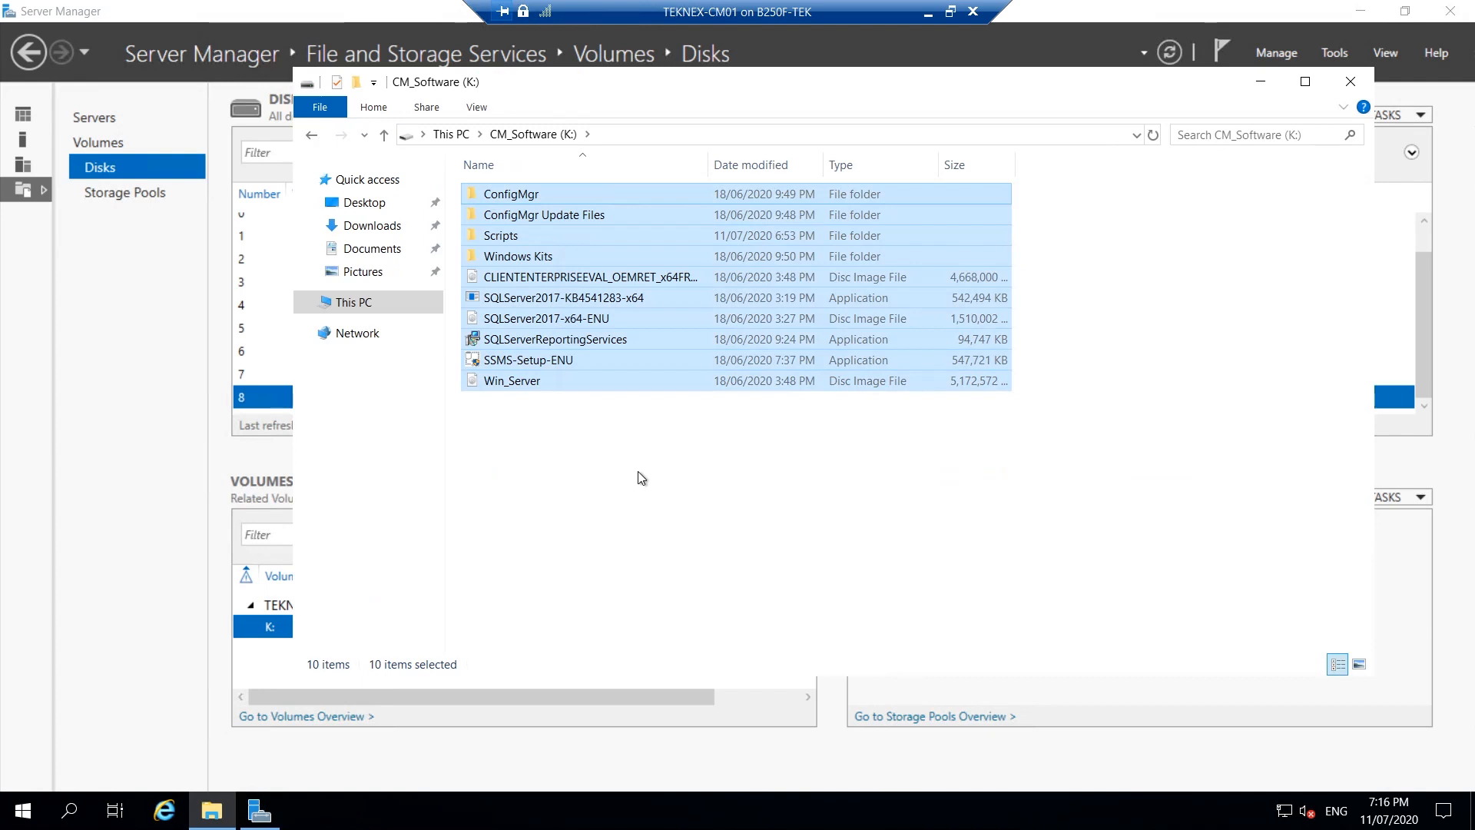
pyautogui.click(534, 236)
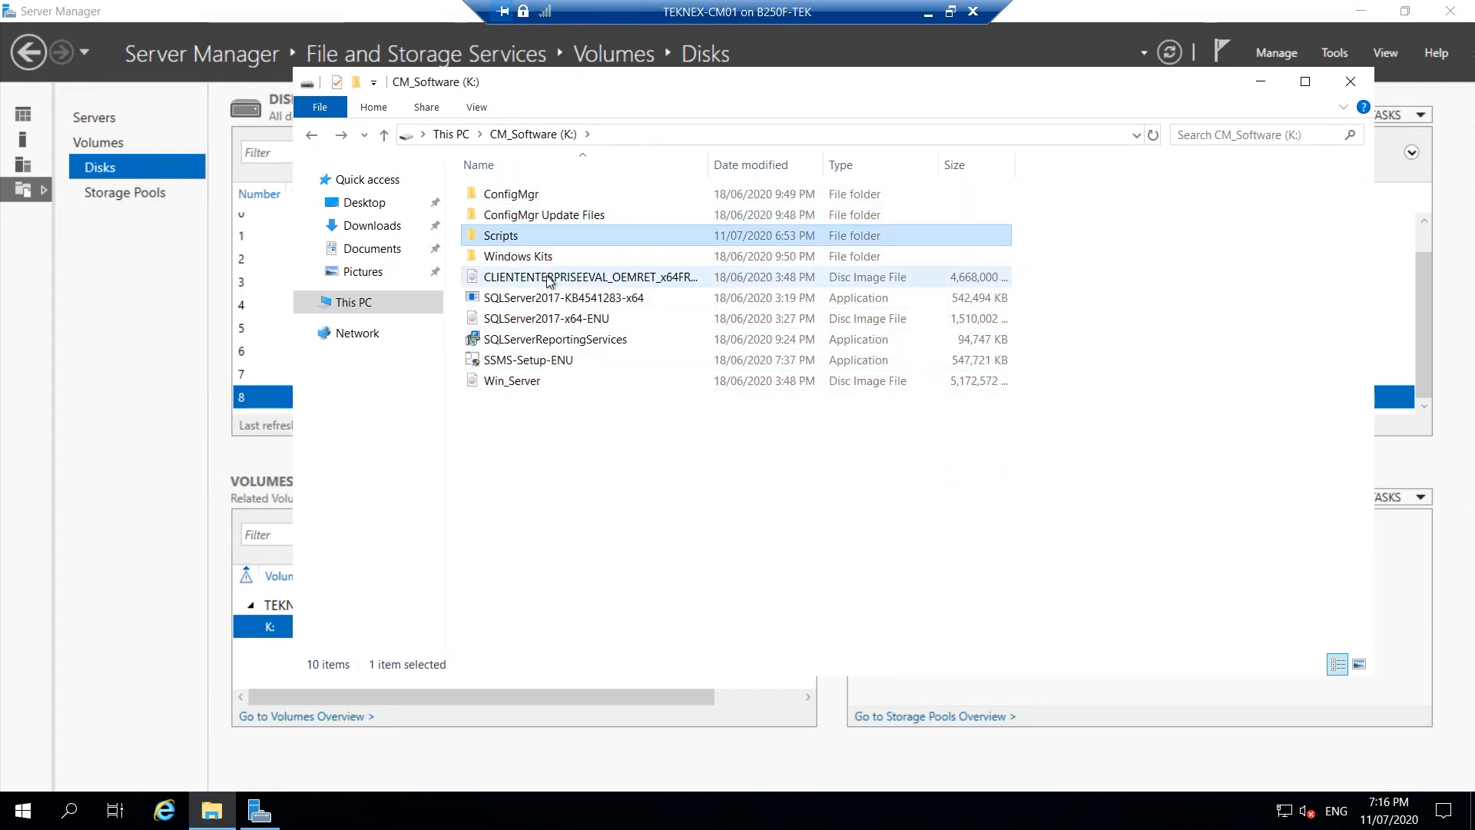
pyautogui.doubleClick(536, 237)
pyautogui.click(576, 198)
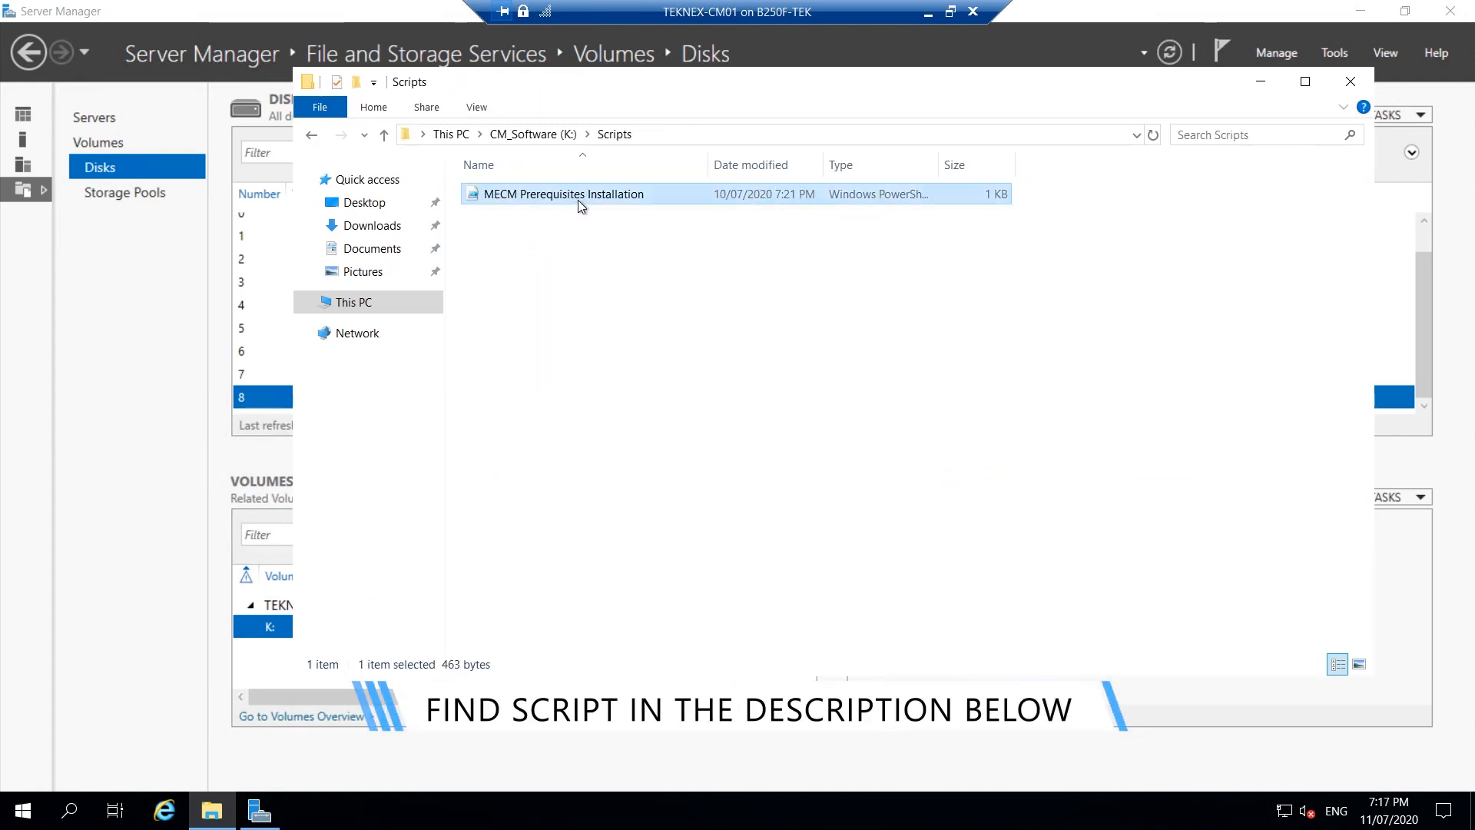
pyautogui.rightClick(578, 200)
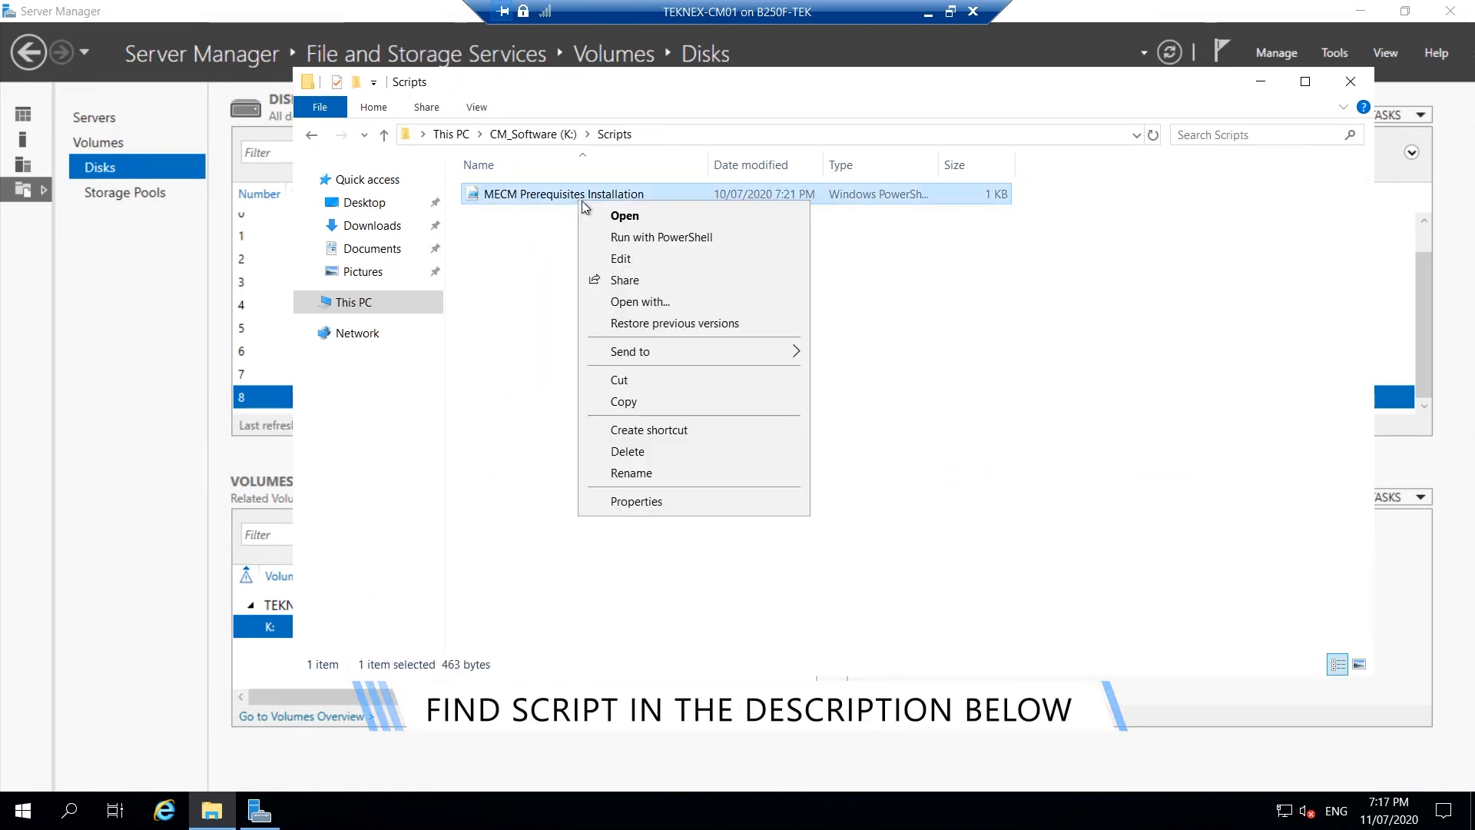
pyautogui.click(638, 260)
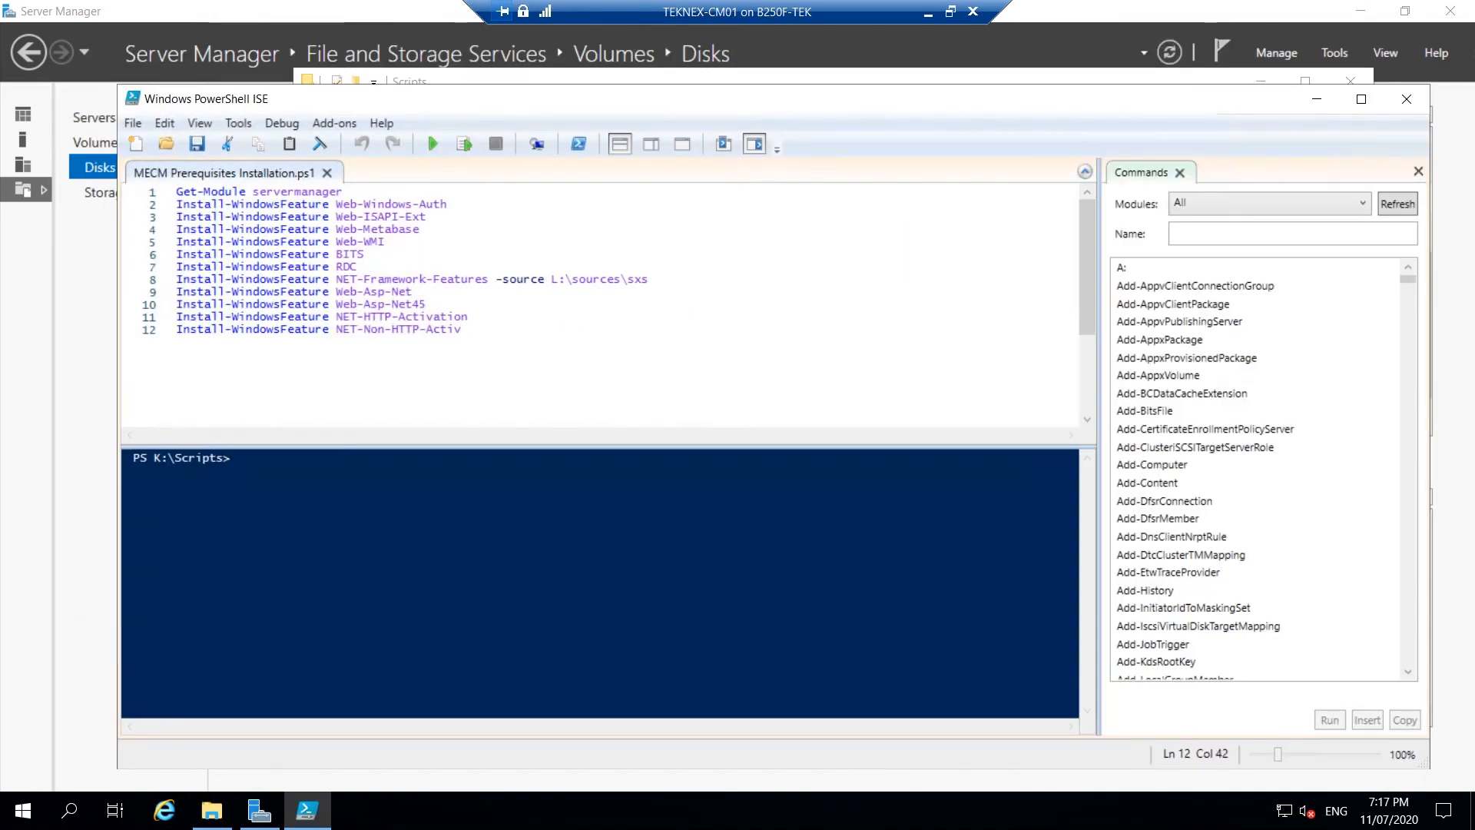
# Select '-source L:\sources\sxs' at the end of line 8 in the script.
pyautogui.moveTo(496, 280); pyautogui.dragTo(650, 279)
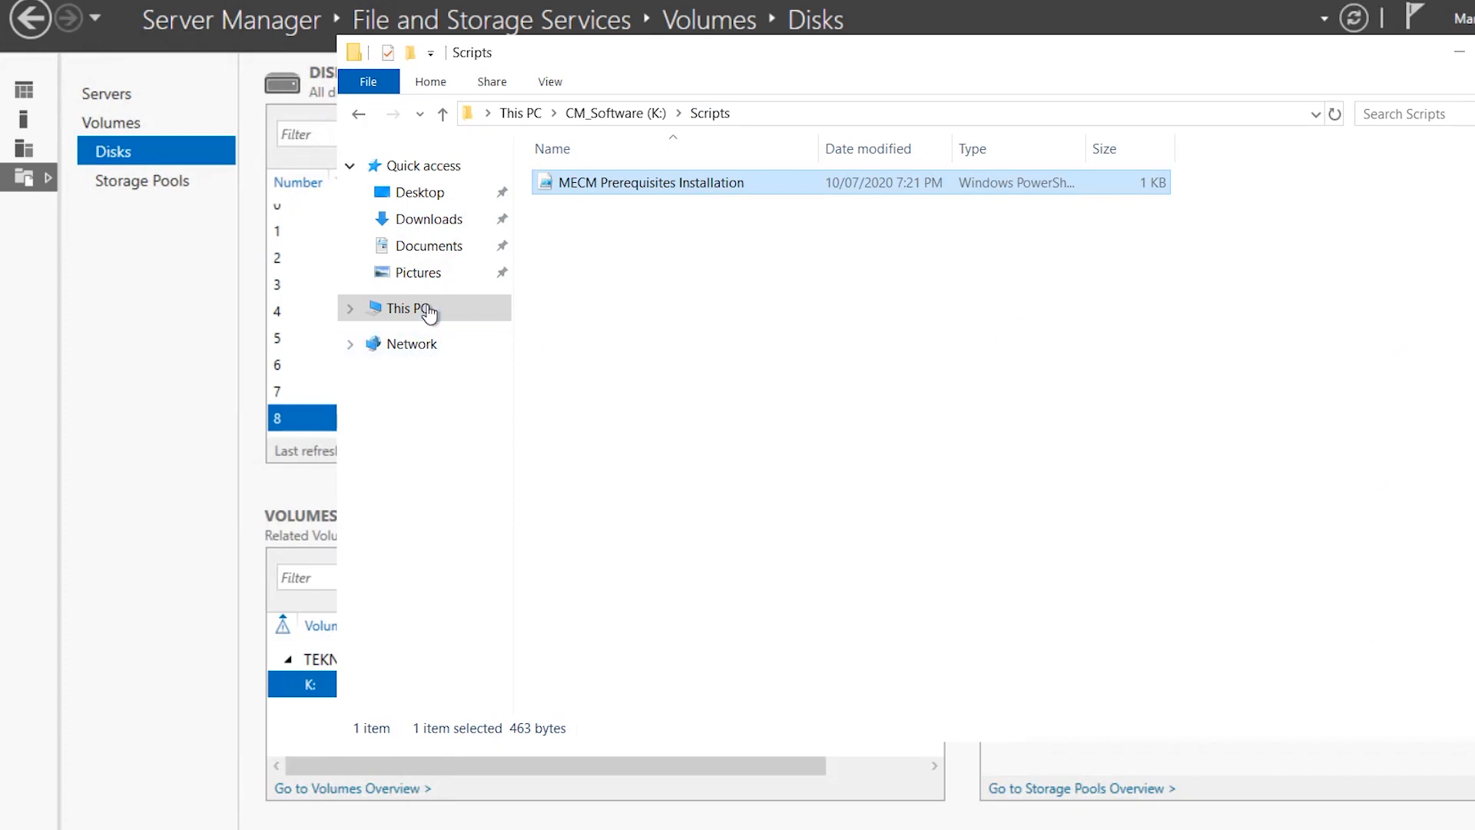
# Review the drives in This PC, then minimise the remote session to reach the host.
pyautogui.click(391, 310)
pyautogui.moveTo(1343, 610); pyautogui.dragTo(595, 409)
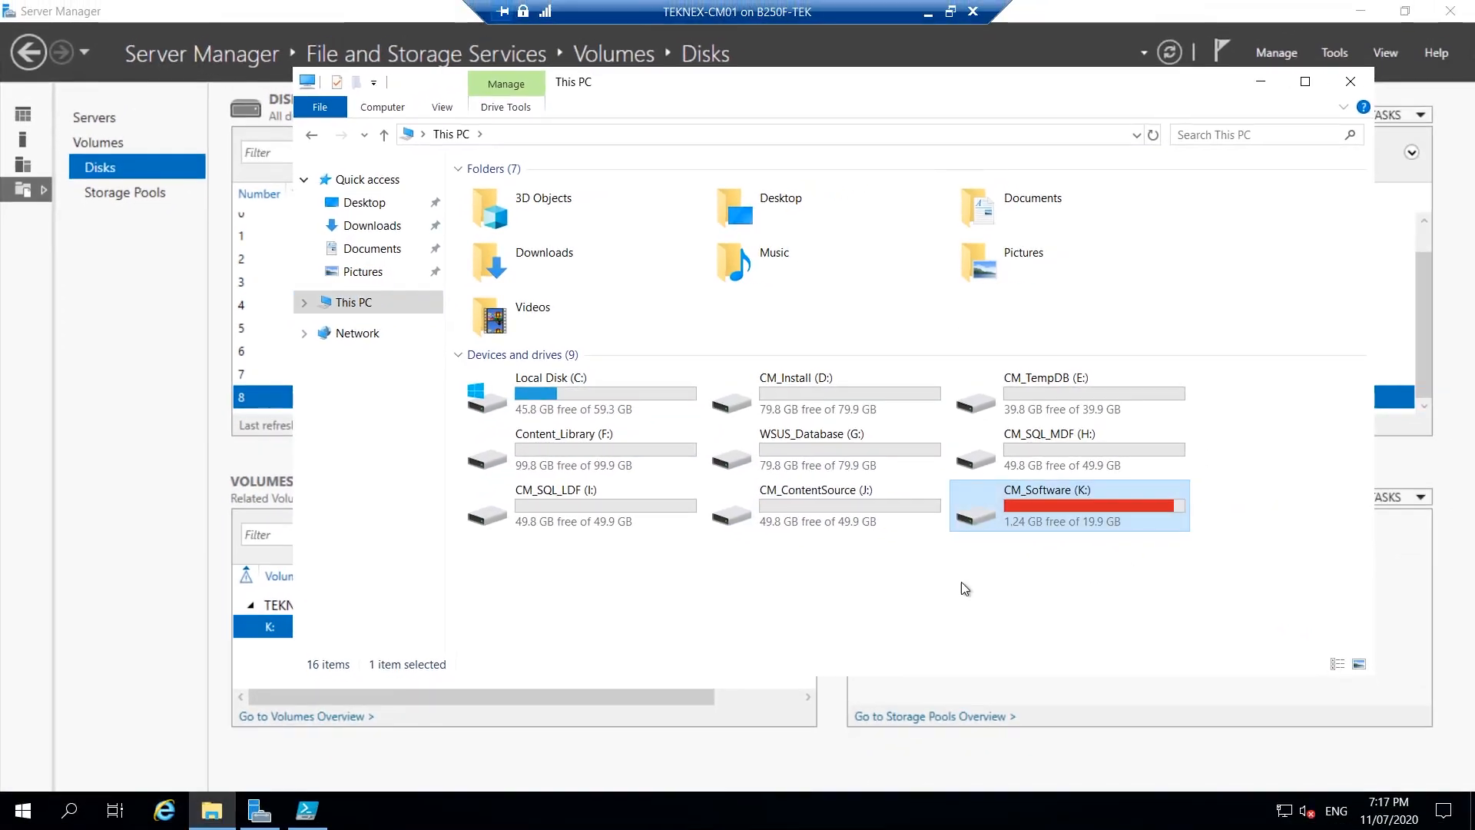
pyautogui.click(822, 579)
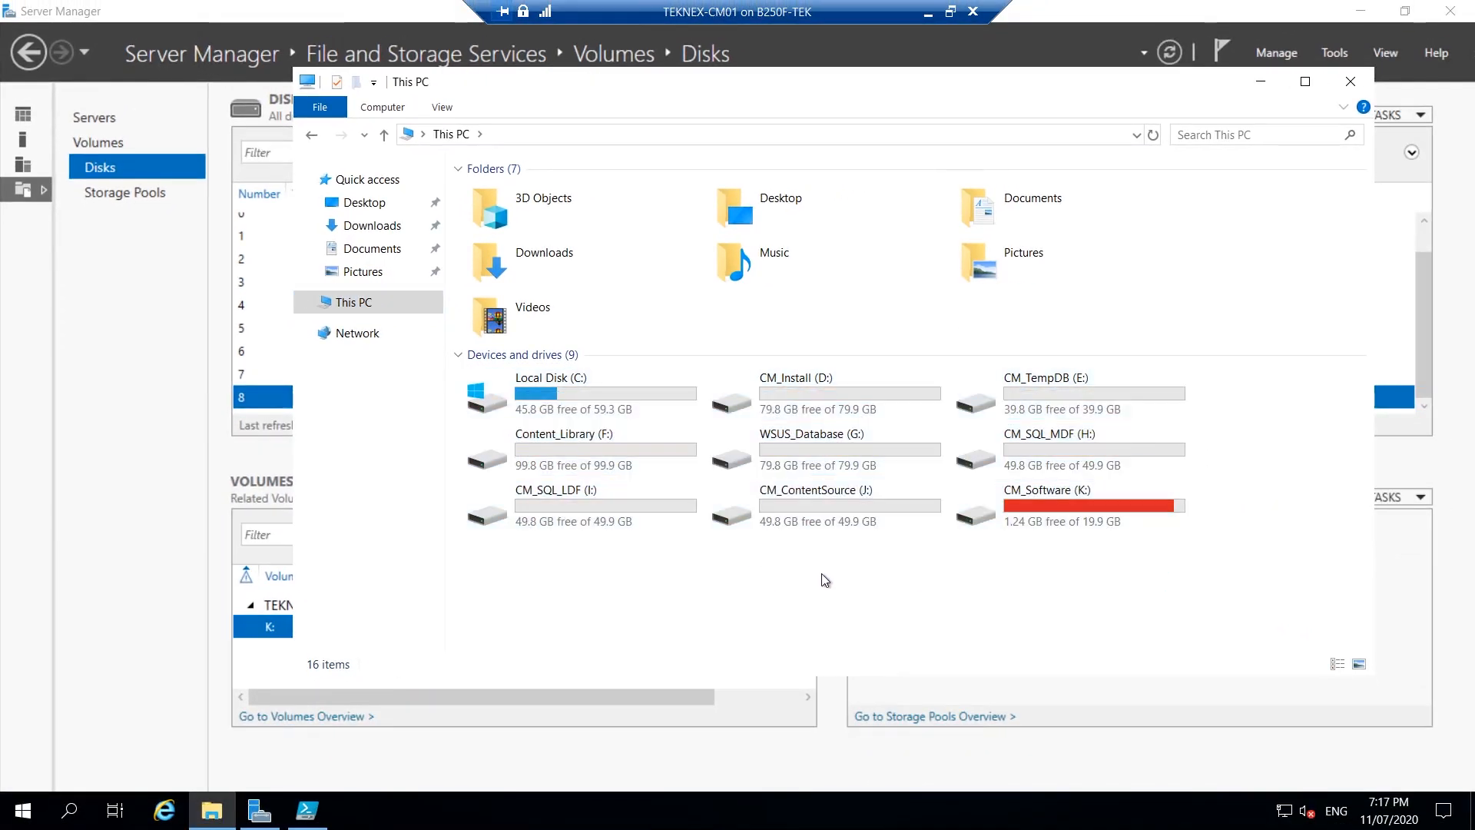
pyautogui.click(930, 13)
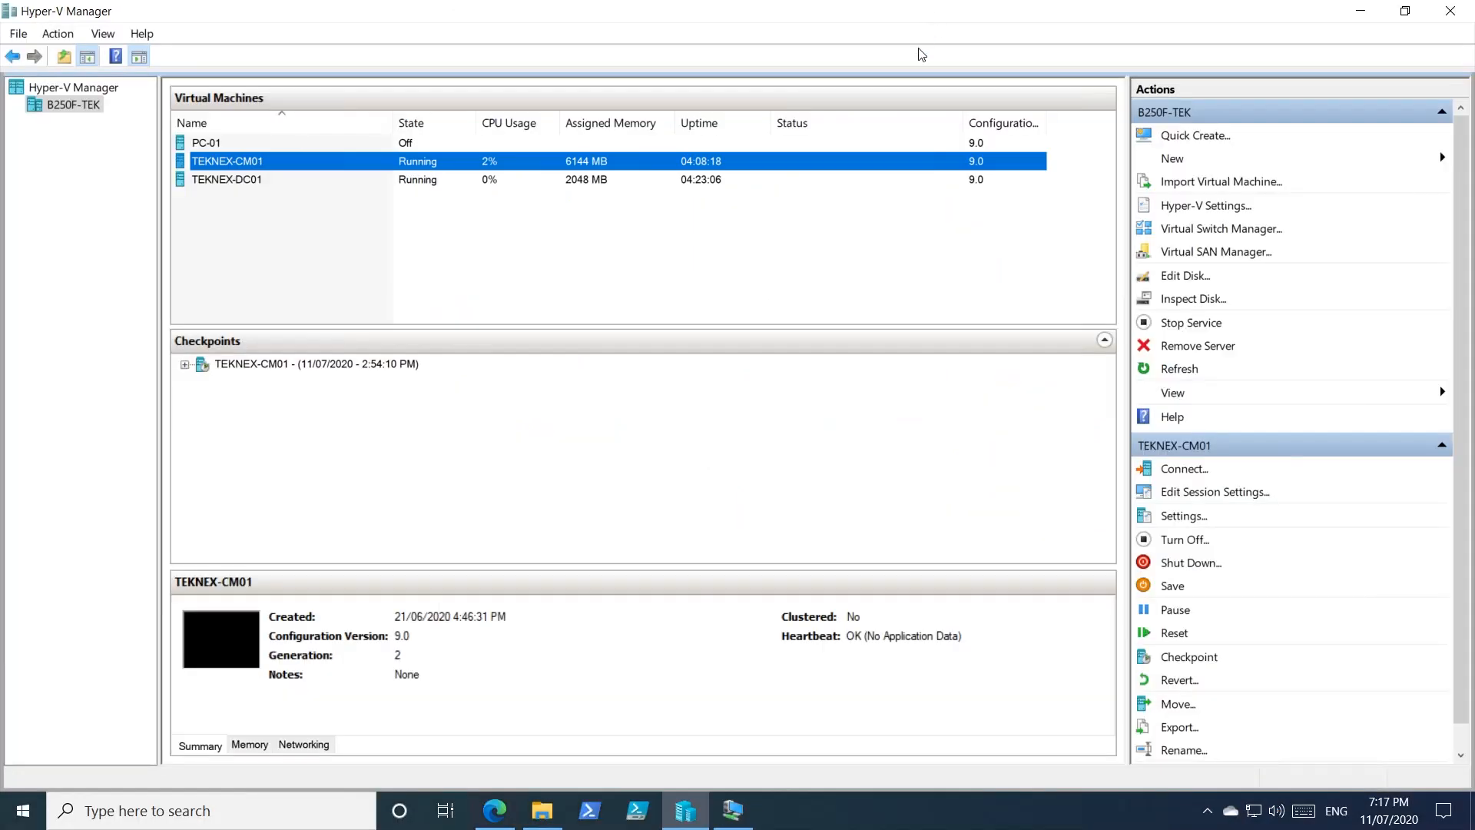
# Add a DVD drive to the SCSI controller in TEKNEX-CM01's settings.
pyautogui.rightClick(257, 163)
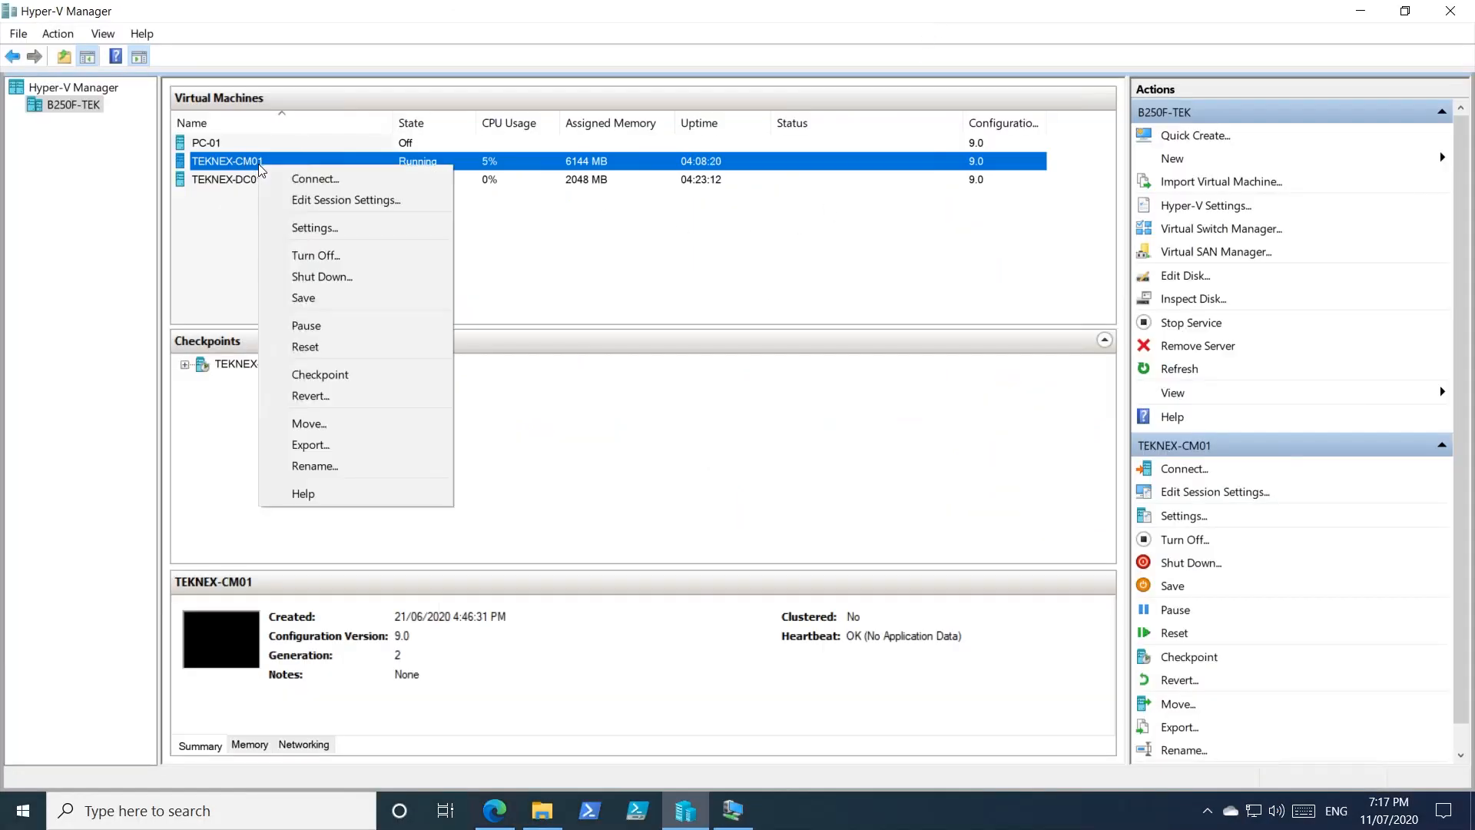
pyautogui.click(345, 229)
pyautogui.click(528, 298)
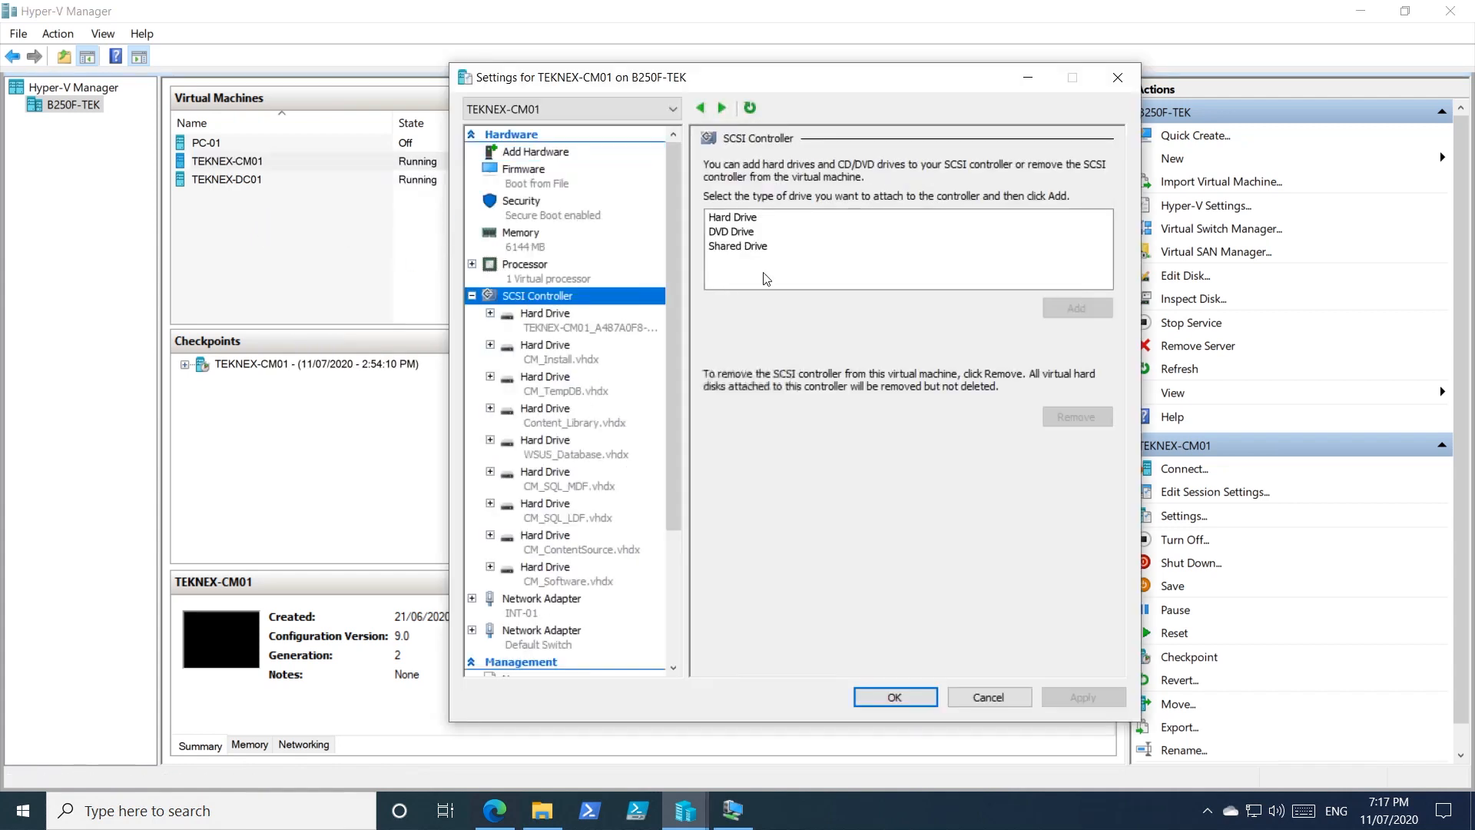
pyautogui.click(756, 232)
pyautogui.click(1078, 309)
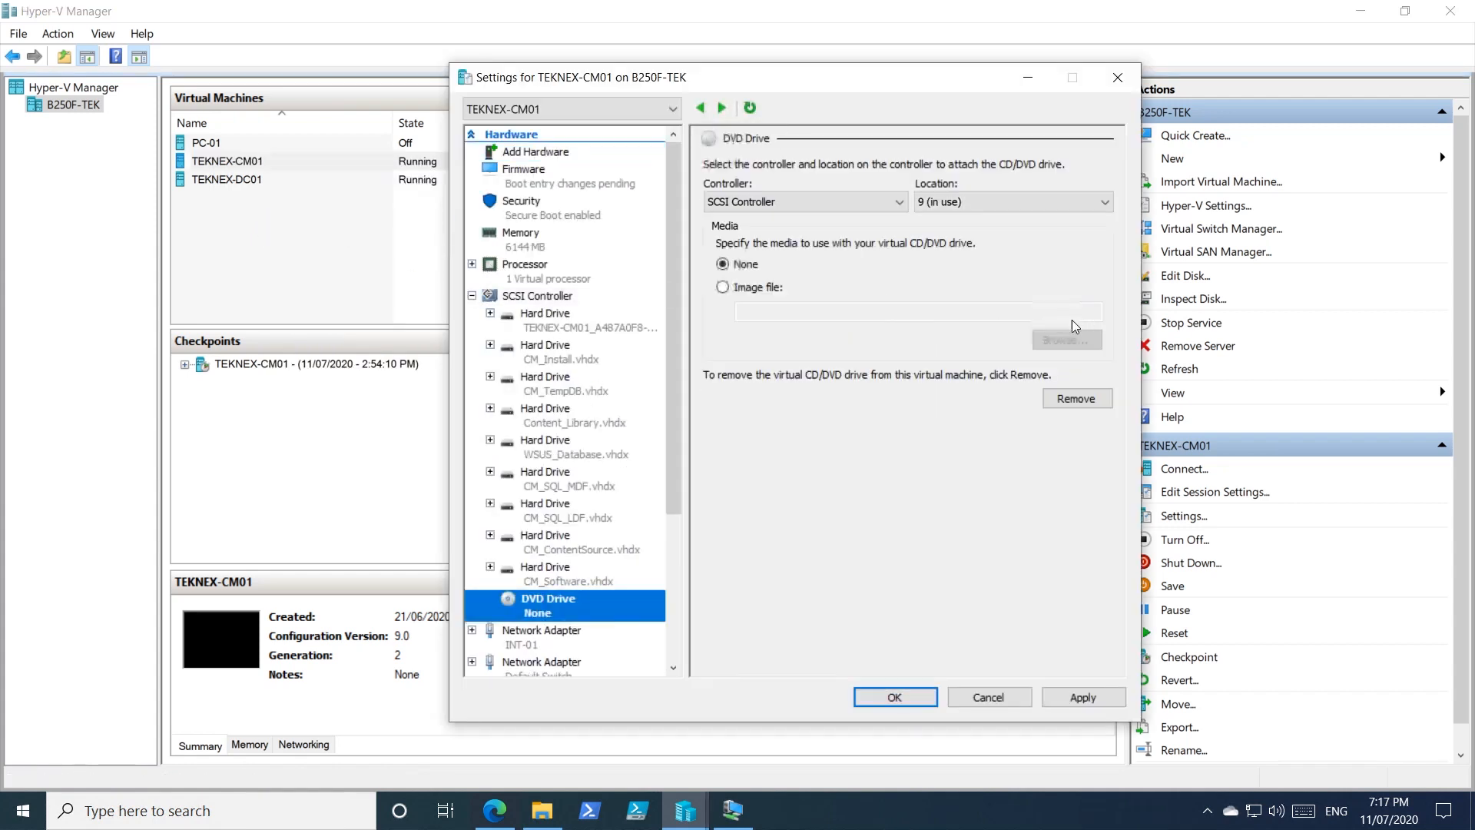
# Load the Win_Server.iso image file into the new DVD drive and apply.
pyautogui.click(767, 289)
pyautogui.click(1076, 342)
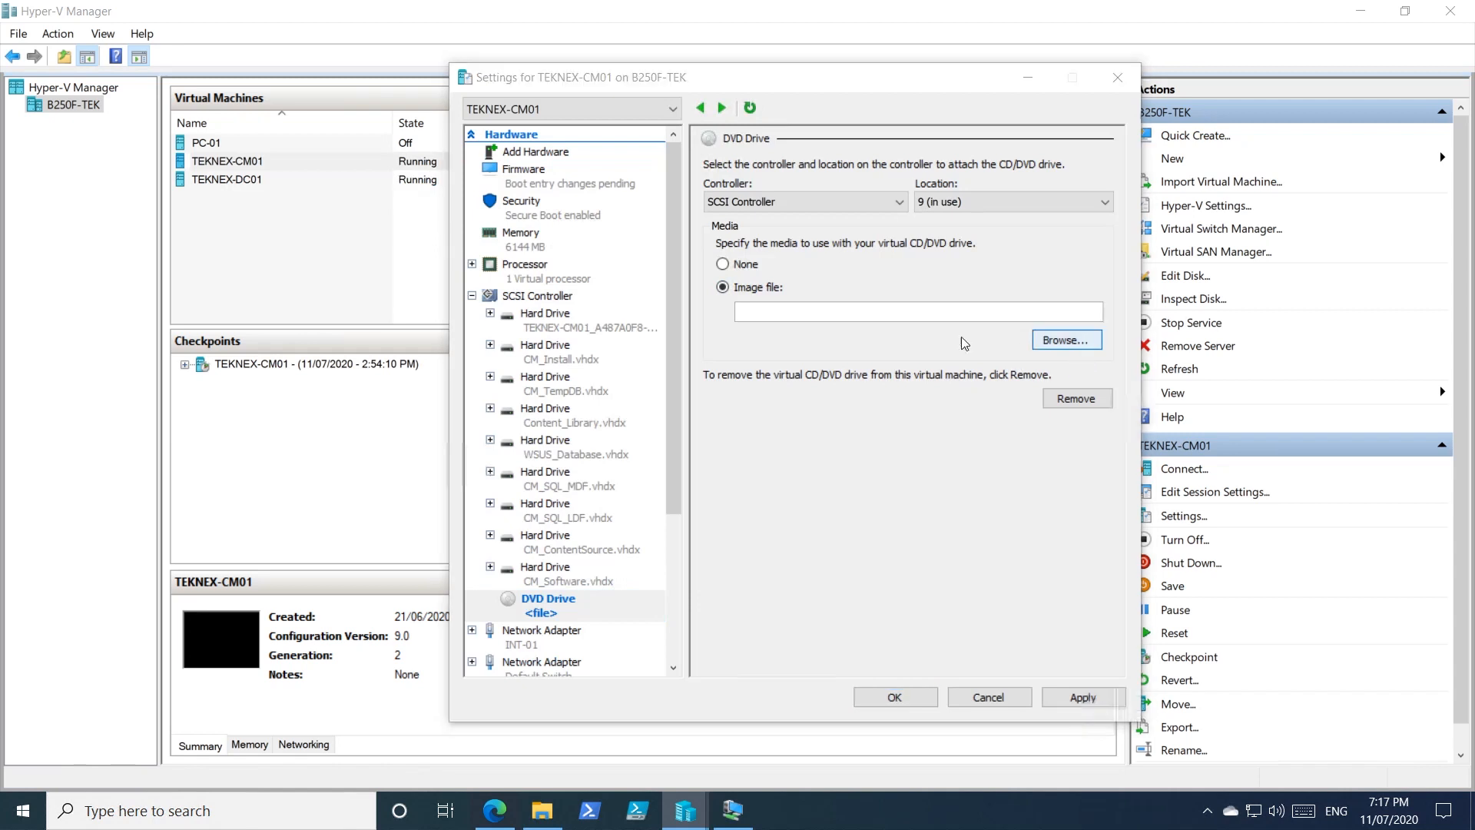
pyautogui.click(677, 256)
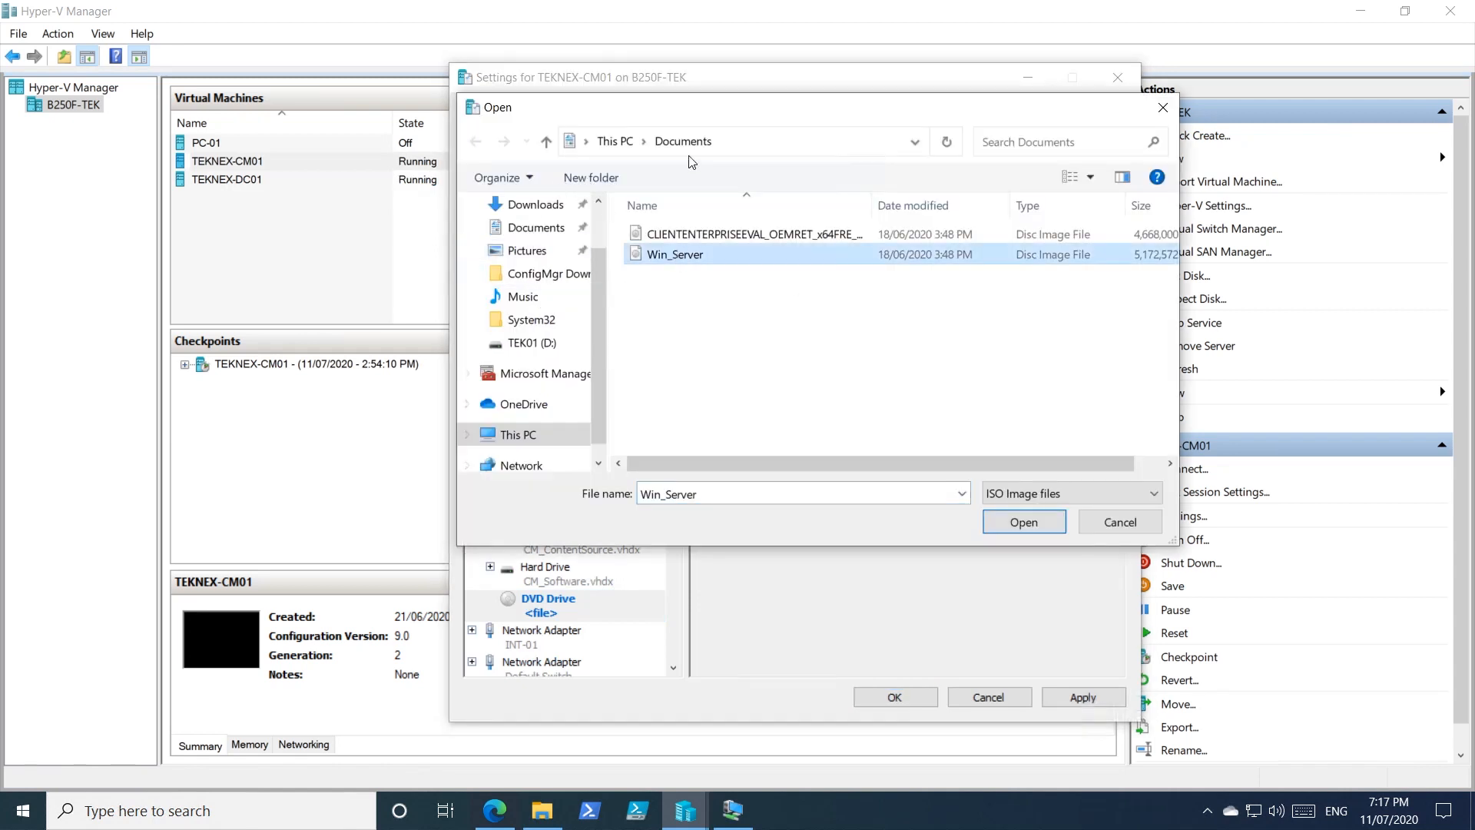
pyautogui.doubleClick(673, 256)
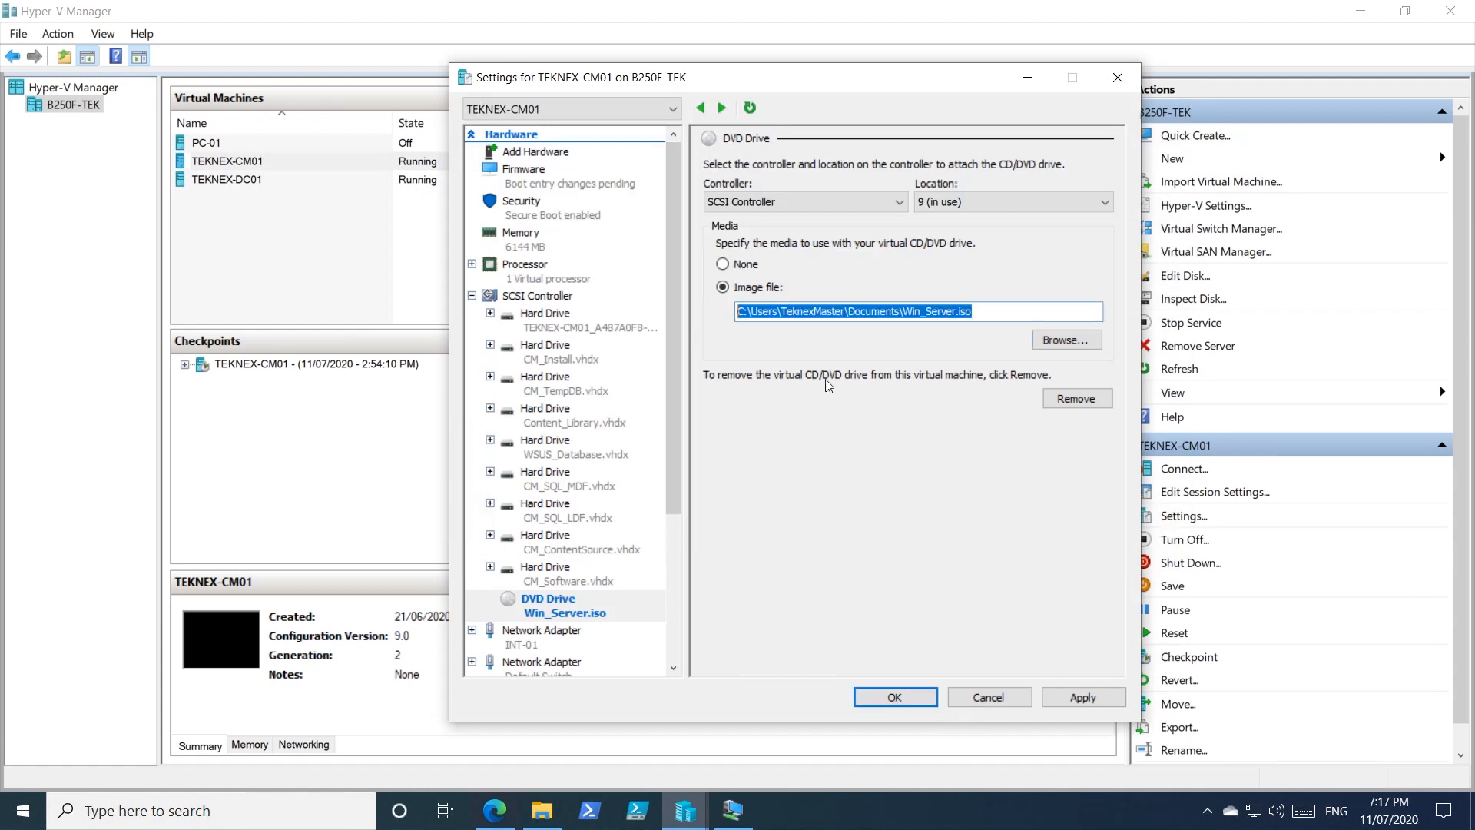
pyautogui.click(921, 698)
# Confirm L:\sources\sxs holds four cabinet files, then close Explorer and return to PowerShell ISE.
pyautogui.click(747, 822)
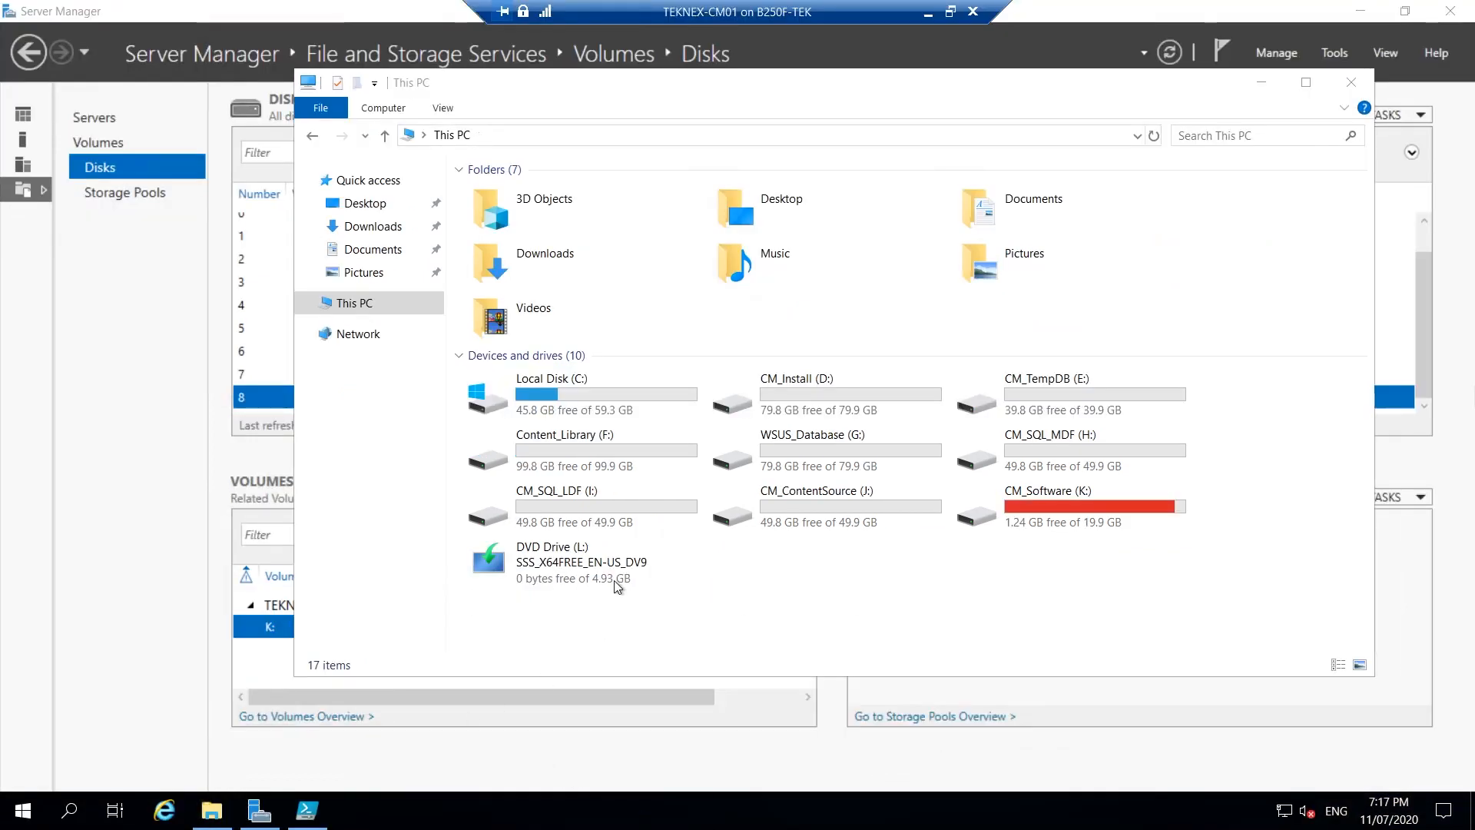
pyautogui.click(615, 580)
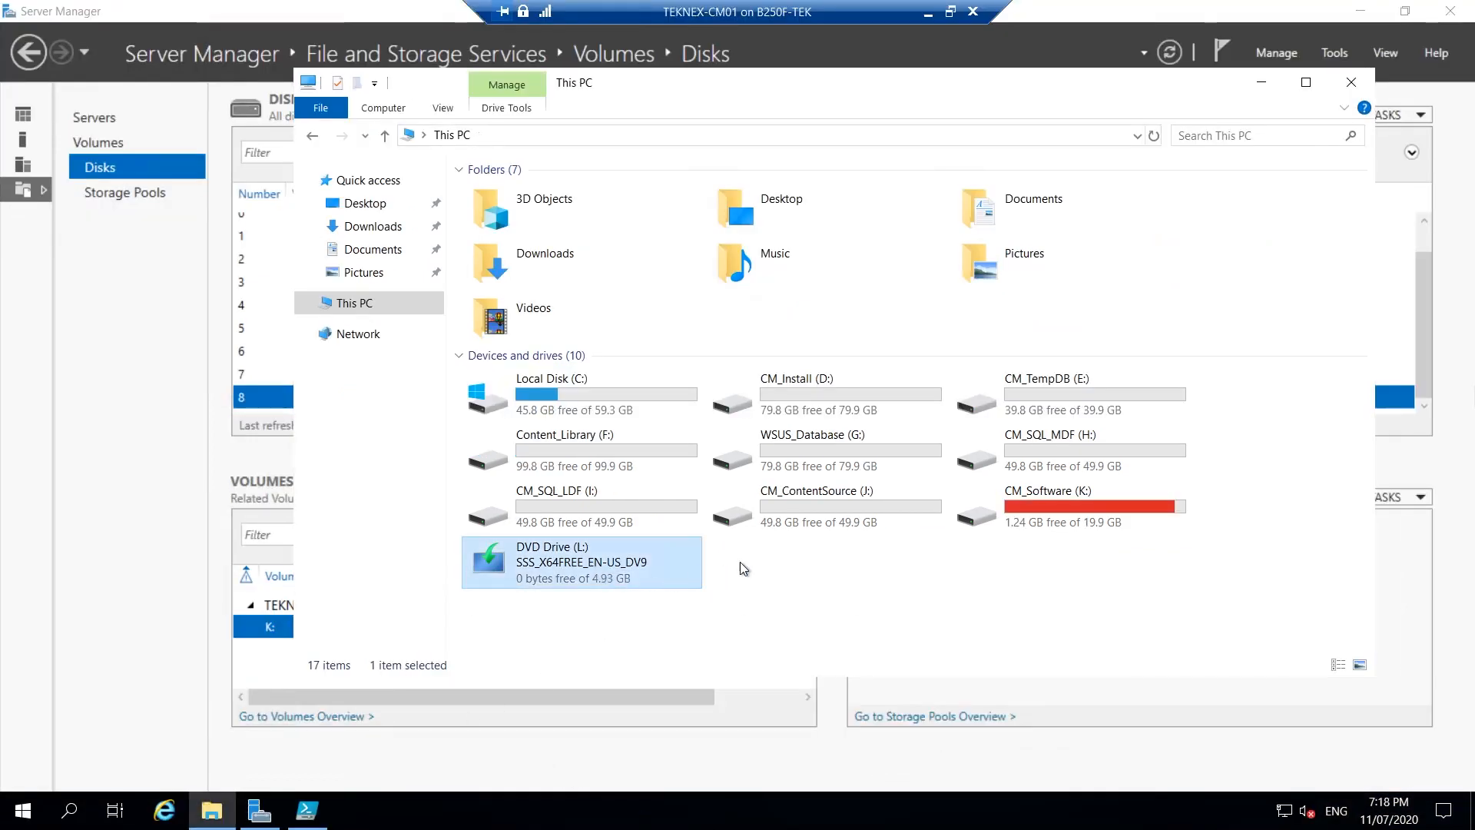
pyautogui.doubleClick(618, 553)
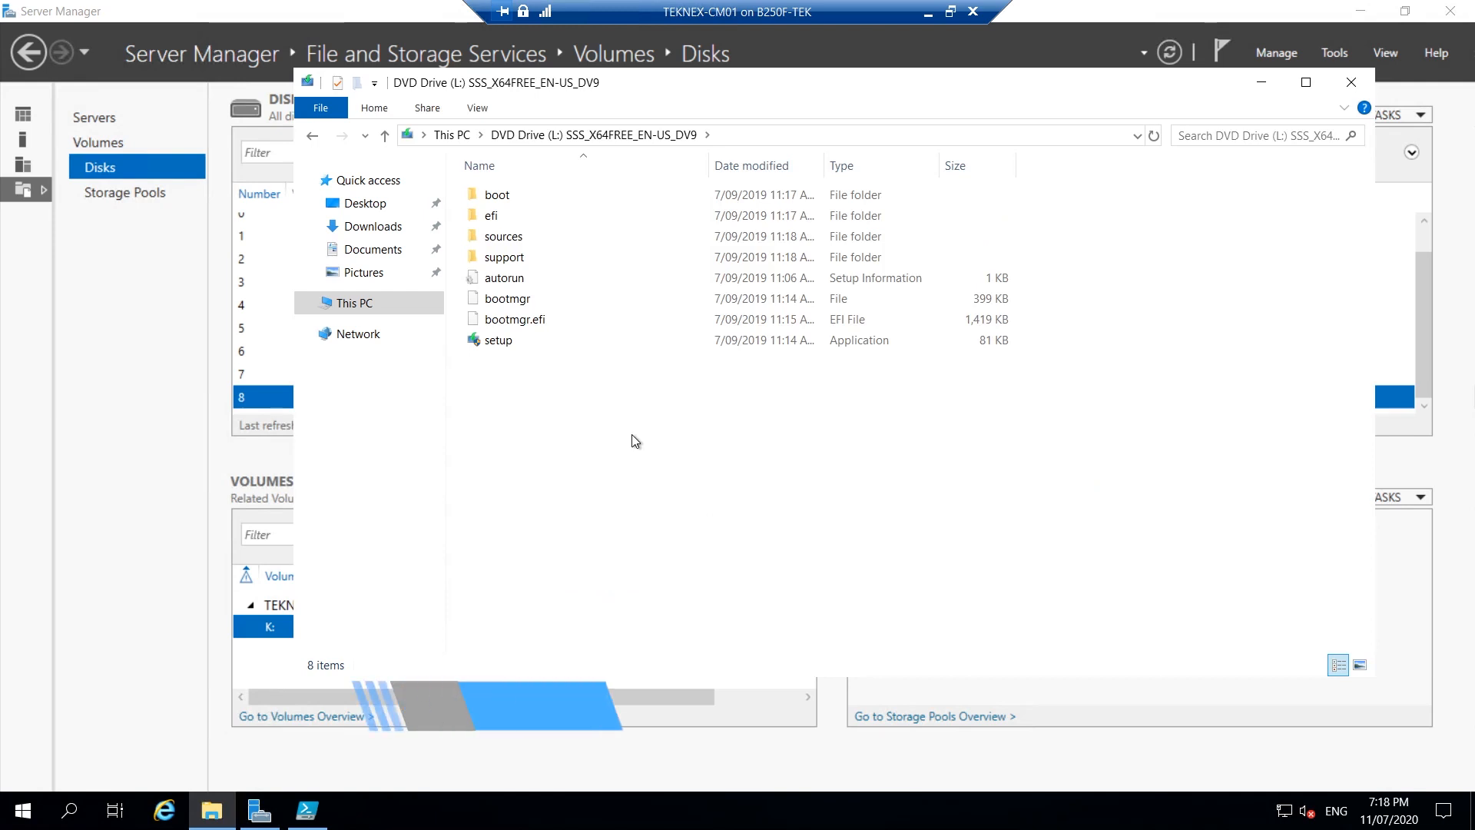
pyautogui.doubleClick(533, 235)
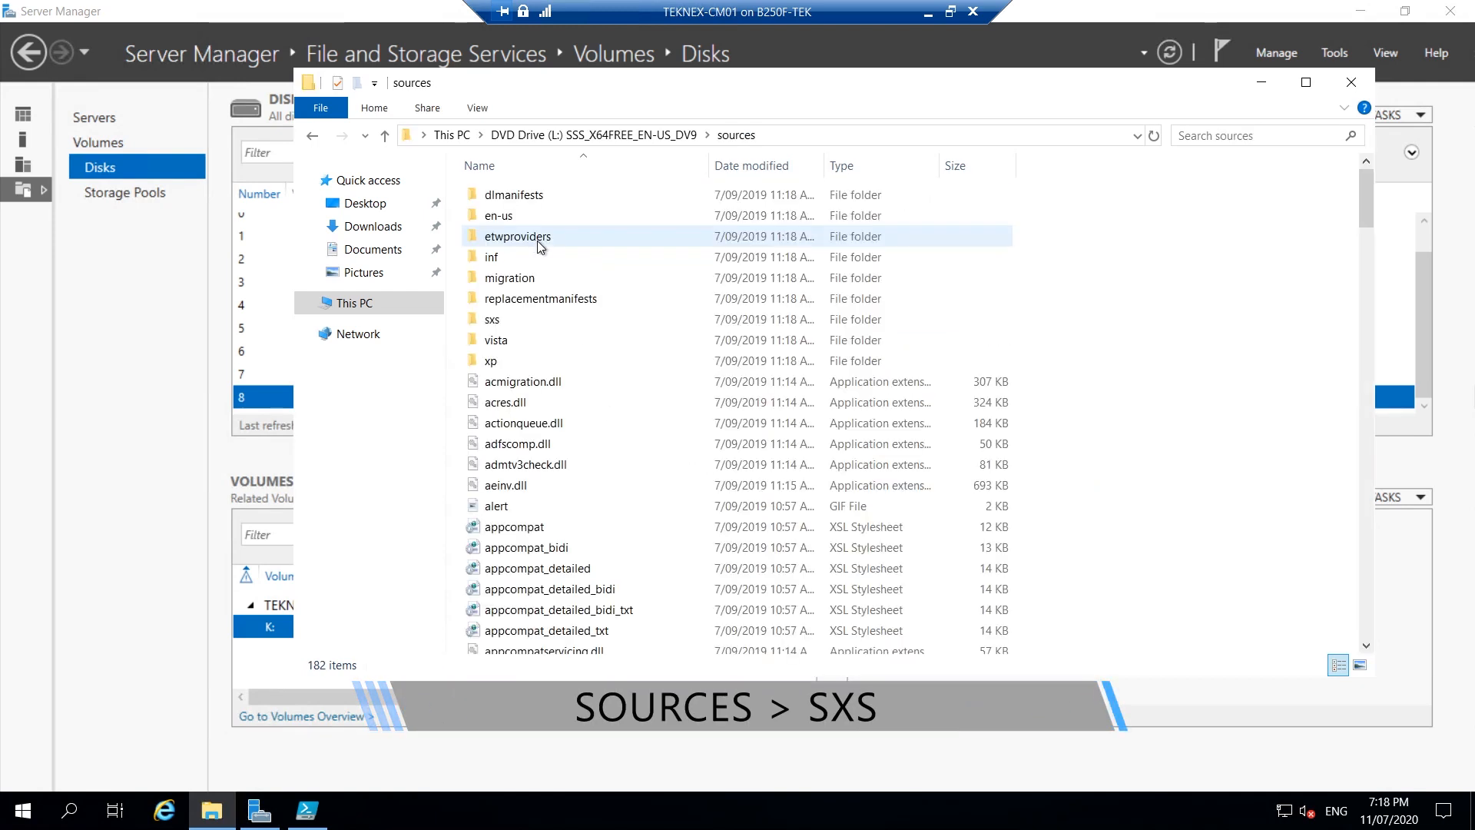
pyautogui.doubleClick(516, 318)
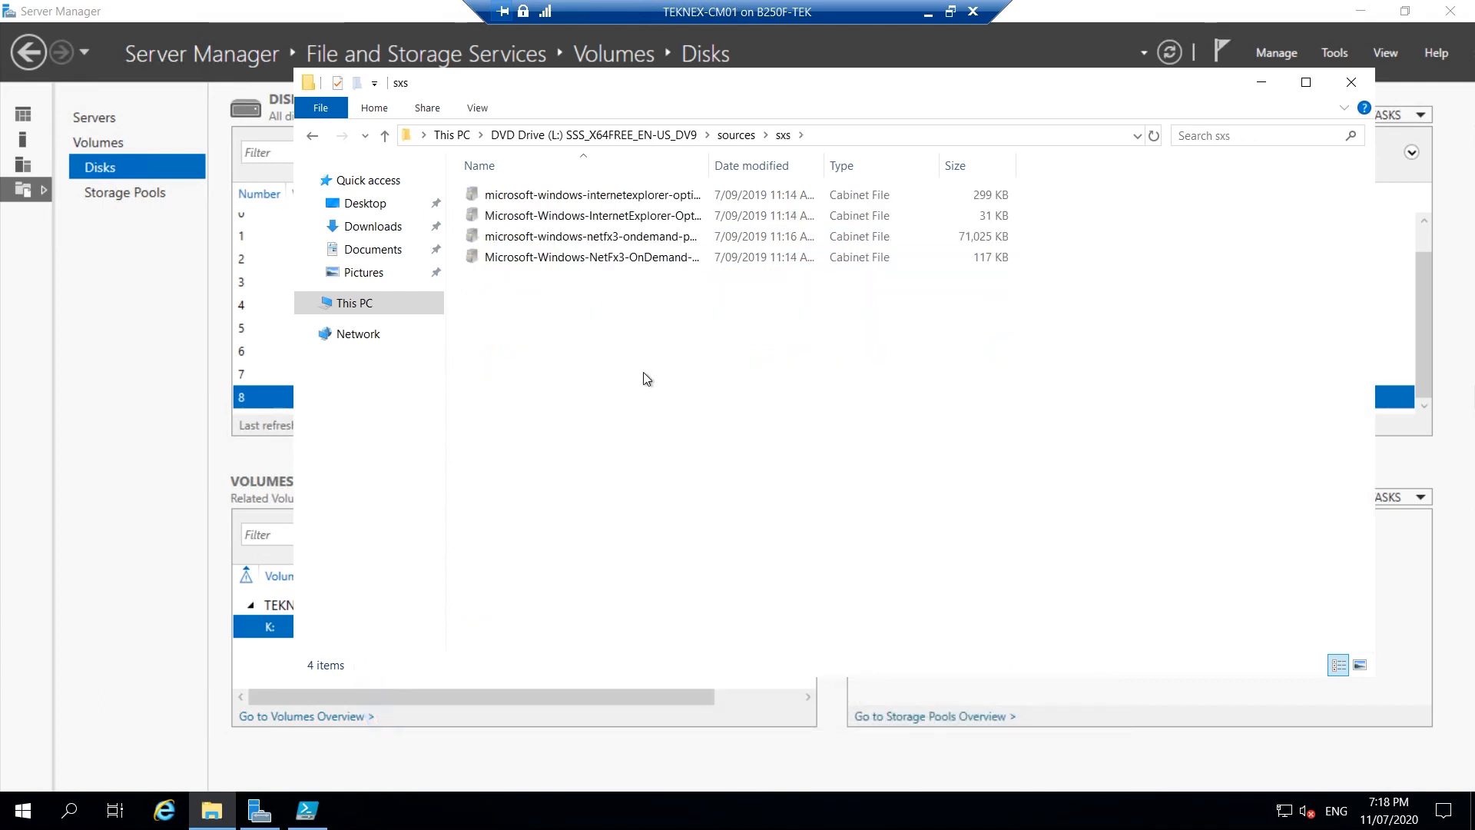
pyautogui.moveTo(767, 348); pyautogui.dragTo(587, 177)
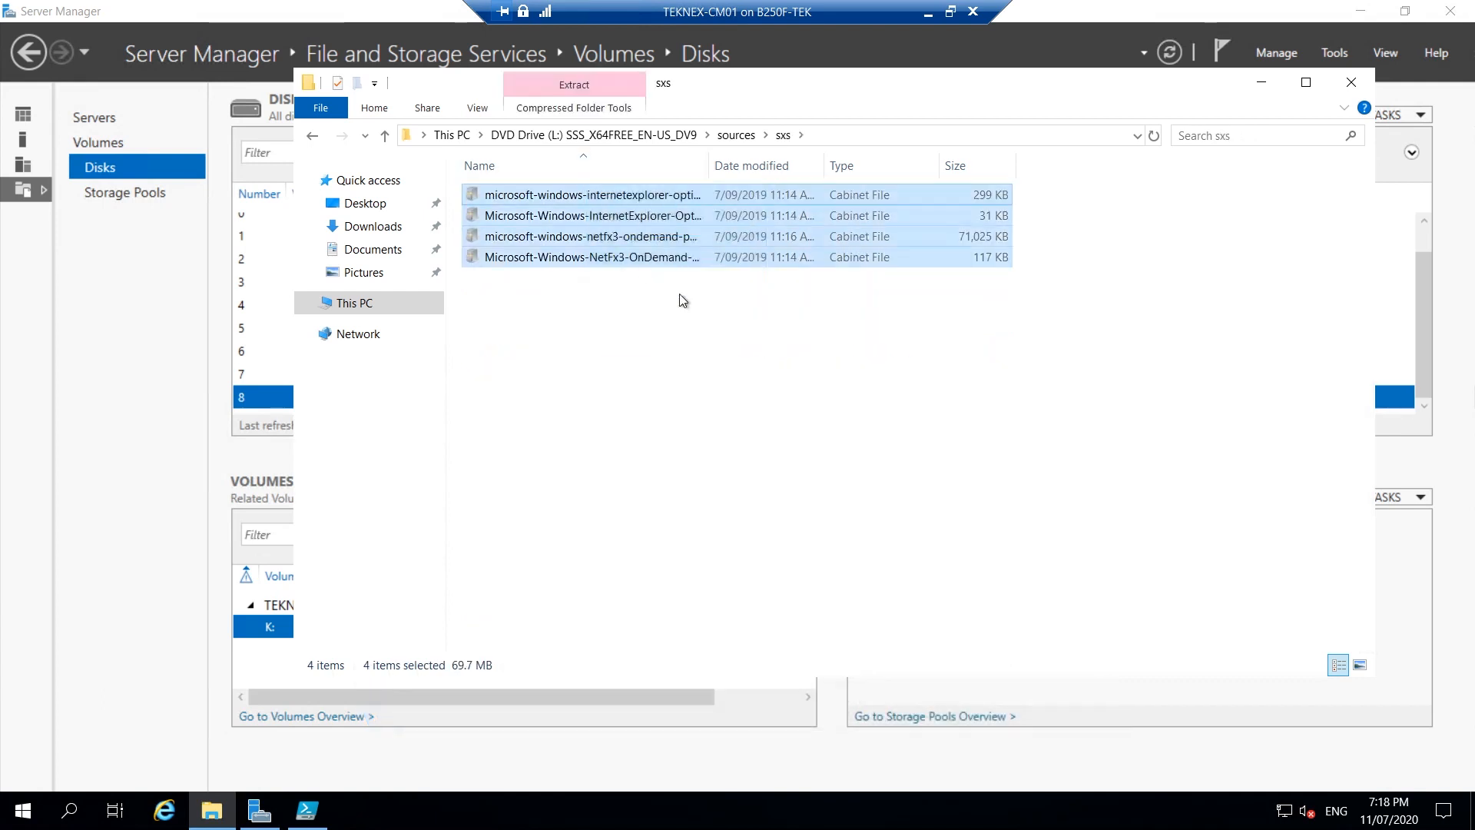
pyautogui.click(679, 293)
pyautogui.click(1352, 83)
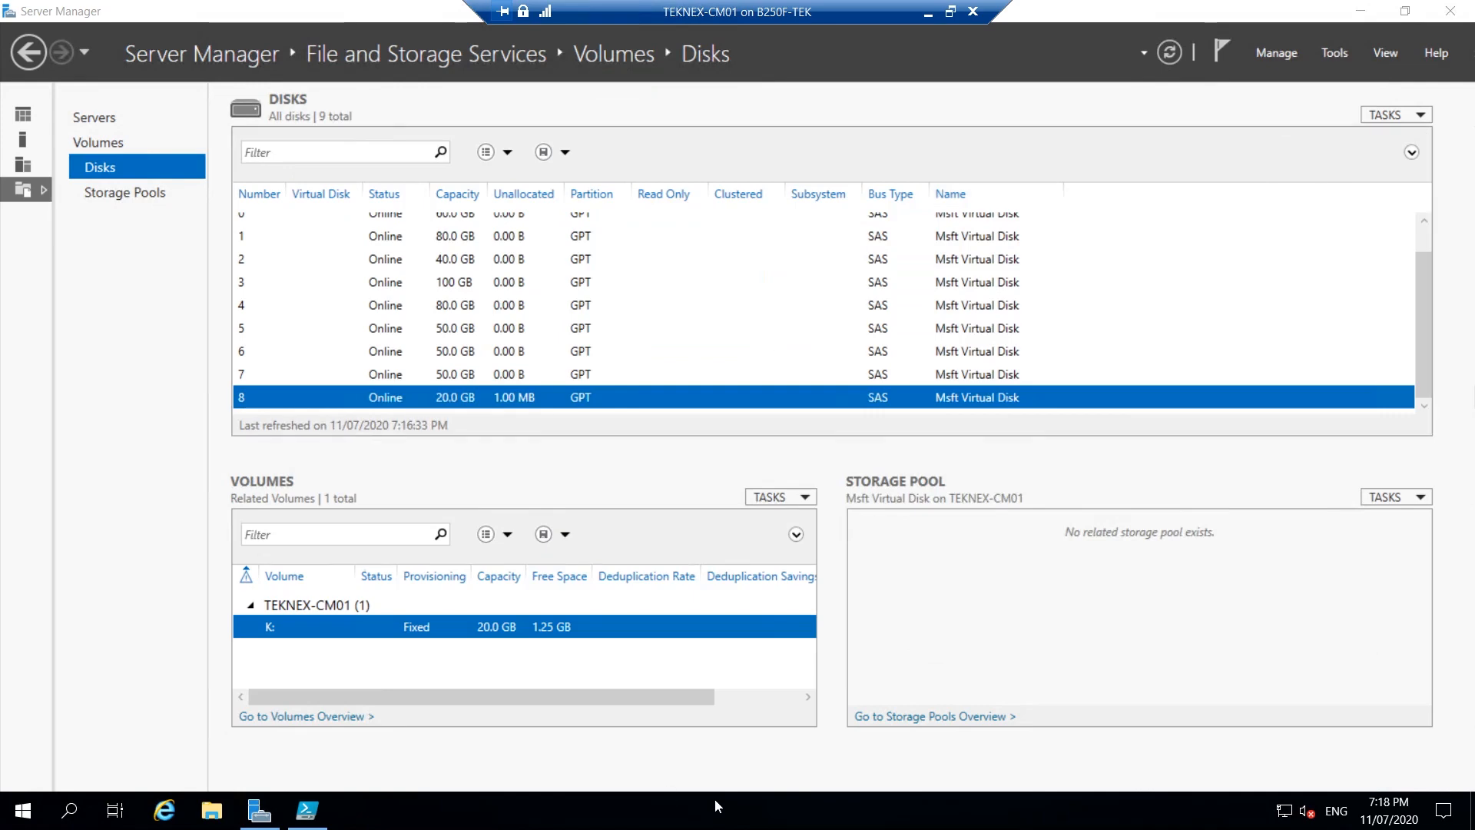
pyautogui.click(308, 809)
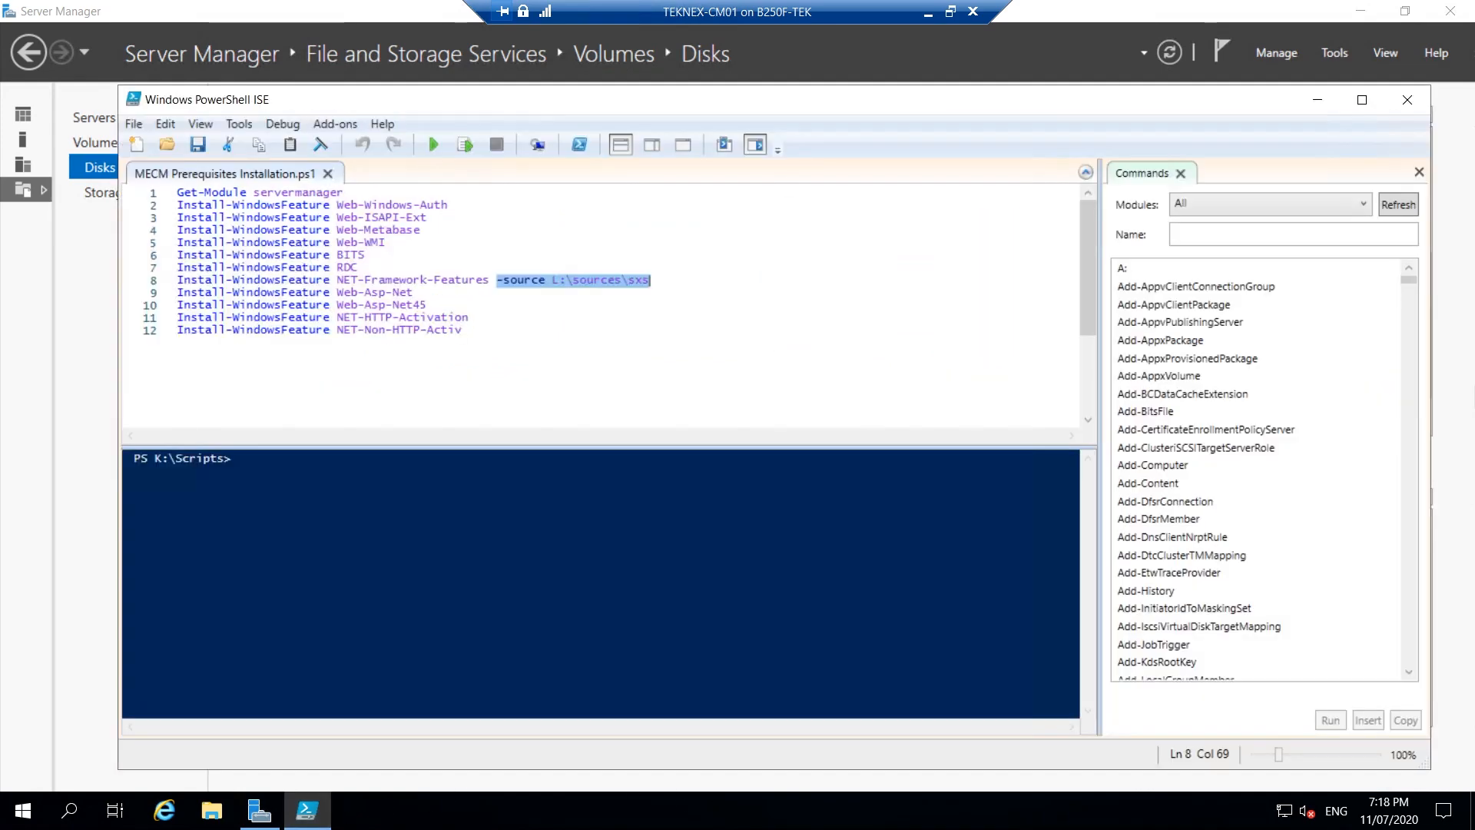
# Check that the DVD is mounted on drive L: to match line 8's source path.
pyautogui.click(616, 279)
pyautogui.hotkey('shift', 'Left')
pyautogui.hotkey('shift', 'Left')
pyautogui.hotkey('shift', 'Left')
pyautogui.hotkey('shift', 'Left')
pyautogui.hotkey('shift', 'Left')
pyautogui.hotkey('shift', 'Left')
pyautogui.hotkey('shift', 'Left')
pyautogui.hotkey('shift', 'Left')
pyautogui.hotkey('shift', 'Left')
pyautogui.hotkey('shift', 'Left')
pyautogui.hotkey('shift', 'Left')
pyautogui.hotkey('shift', 'Left')
pyautogui.hotkey('shift', 'Left')
pyautogui.hotkey('shift', 'Left')
pyautogui.hotkey('shift', 'Left')
pyautogui.hotkey('shift', 'Left')
pyautogui.hotkey('shift', 'Left')
pyautogui.hotkey('shift', 'Left')
pyautogui.hotkey('shift', 'Left')
pyautogui.hotkey('shift', 'Left')
pyautogui.hotkey('shift', 'Left')
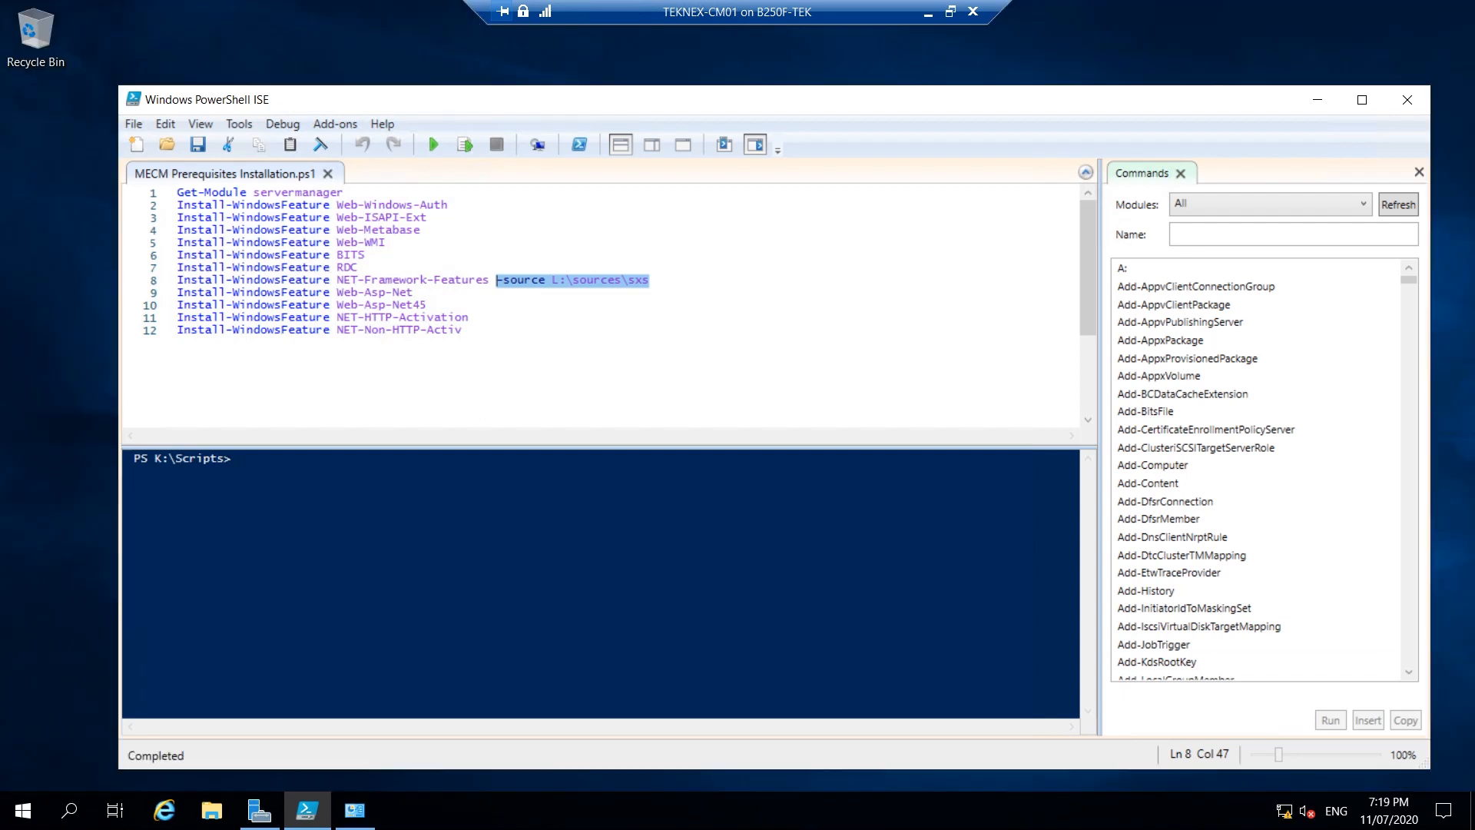
pyautogui.click(211, 811)
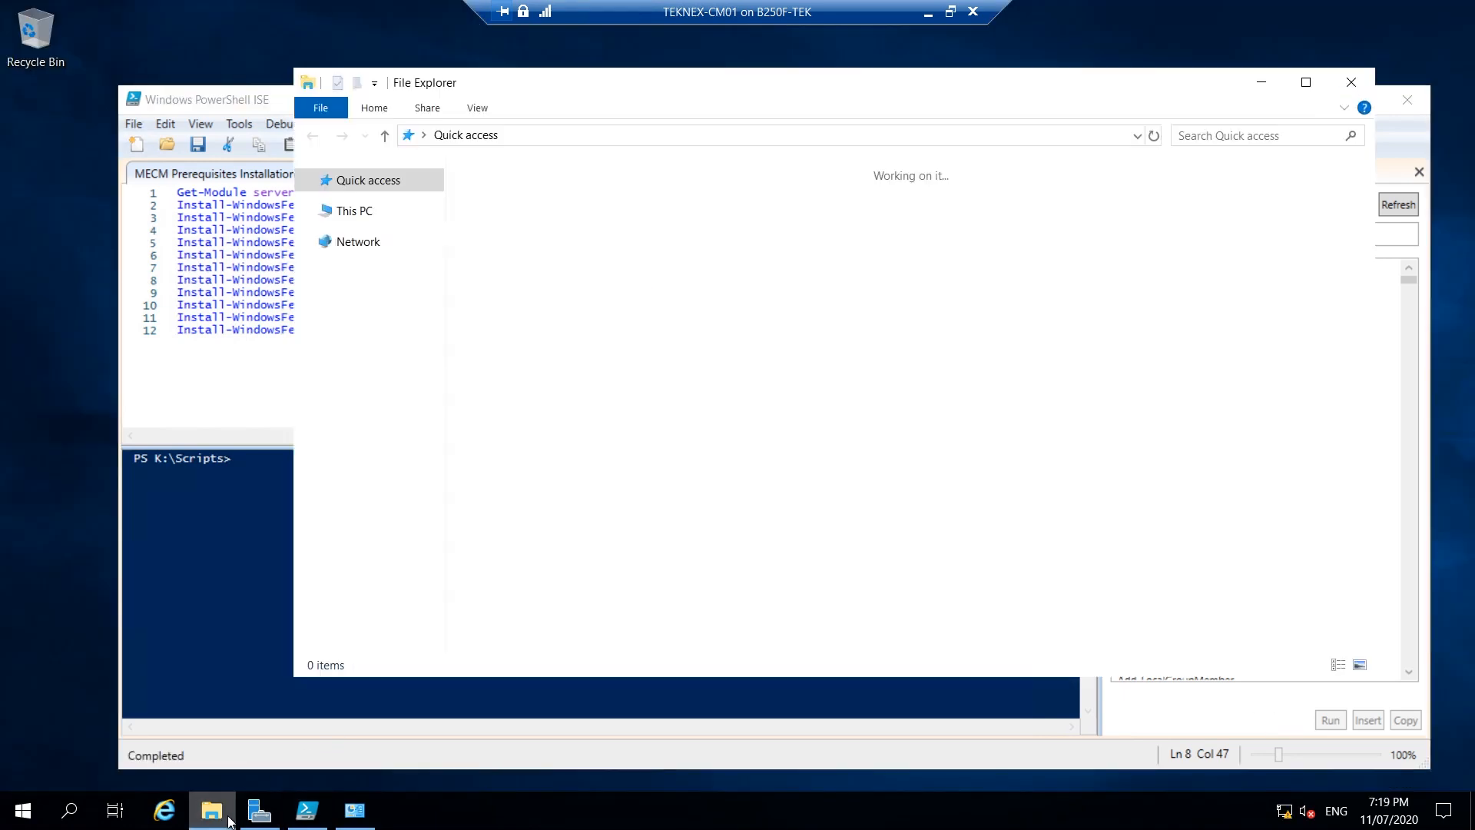
pyautogui.click(388, 307)
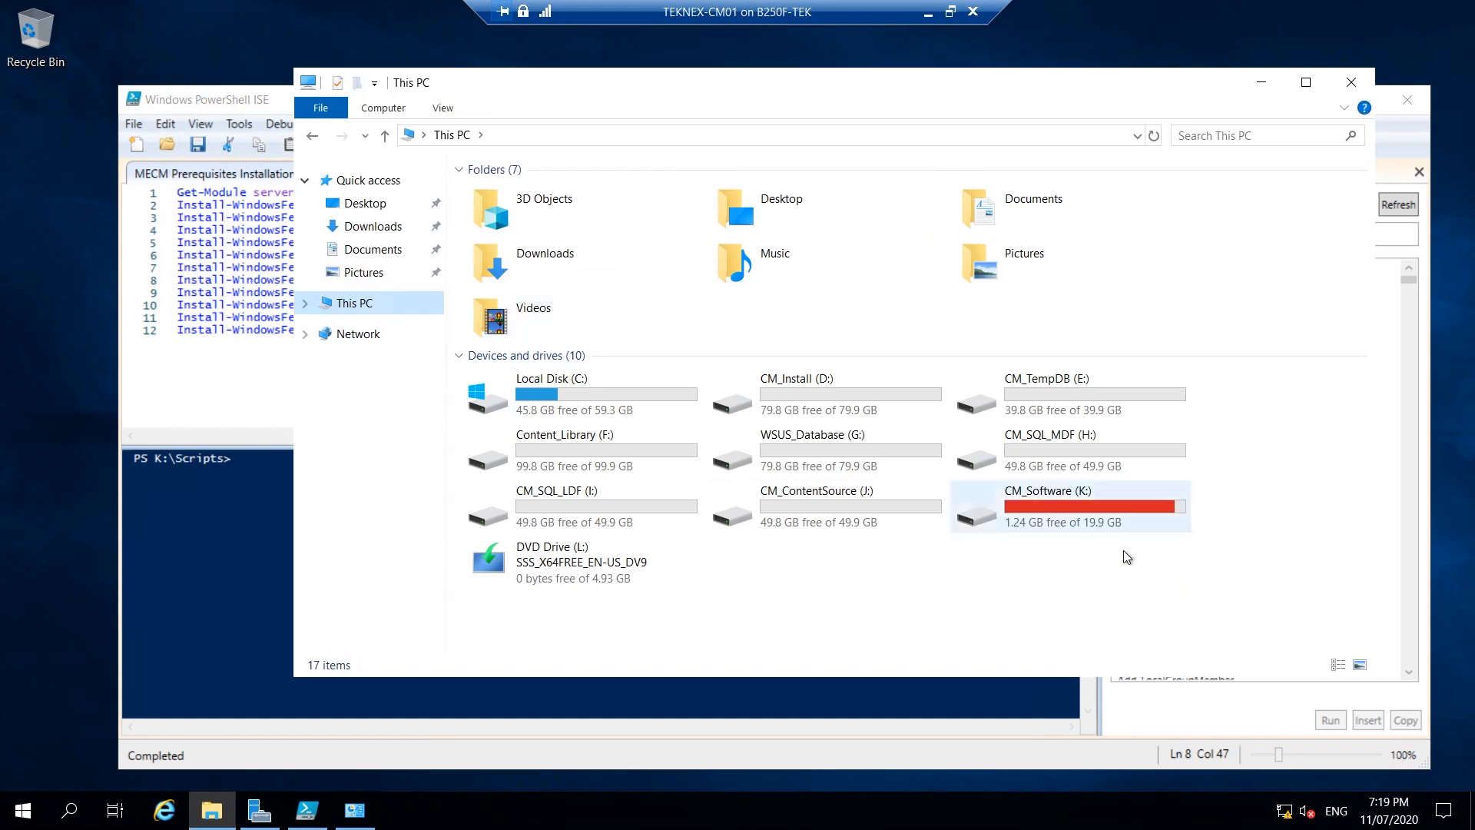
pyautogui.click(573, 569)
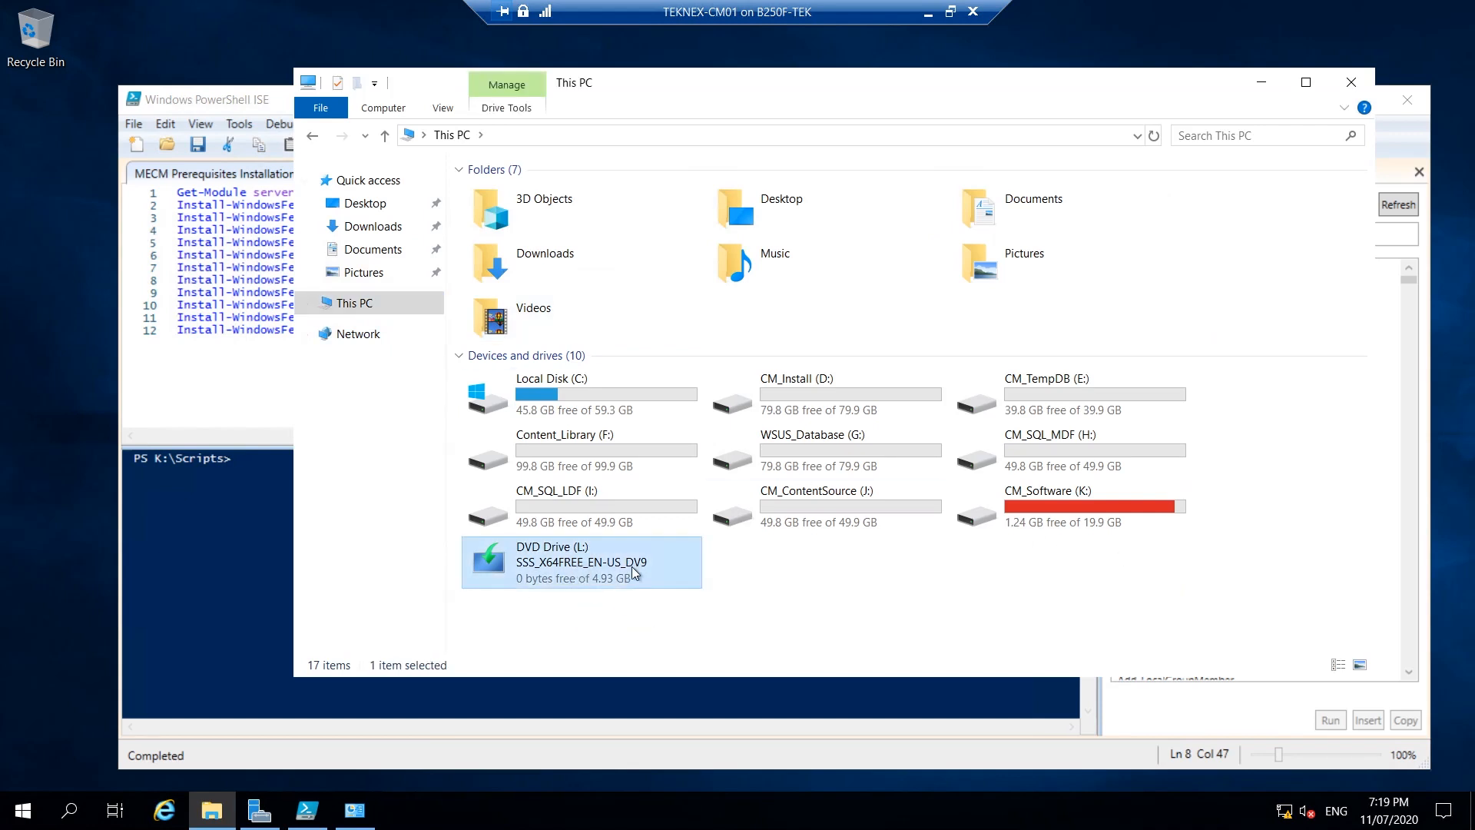
pyautogui.click(1261, 83)
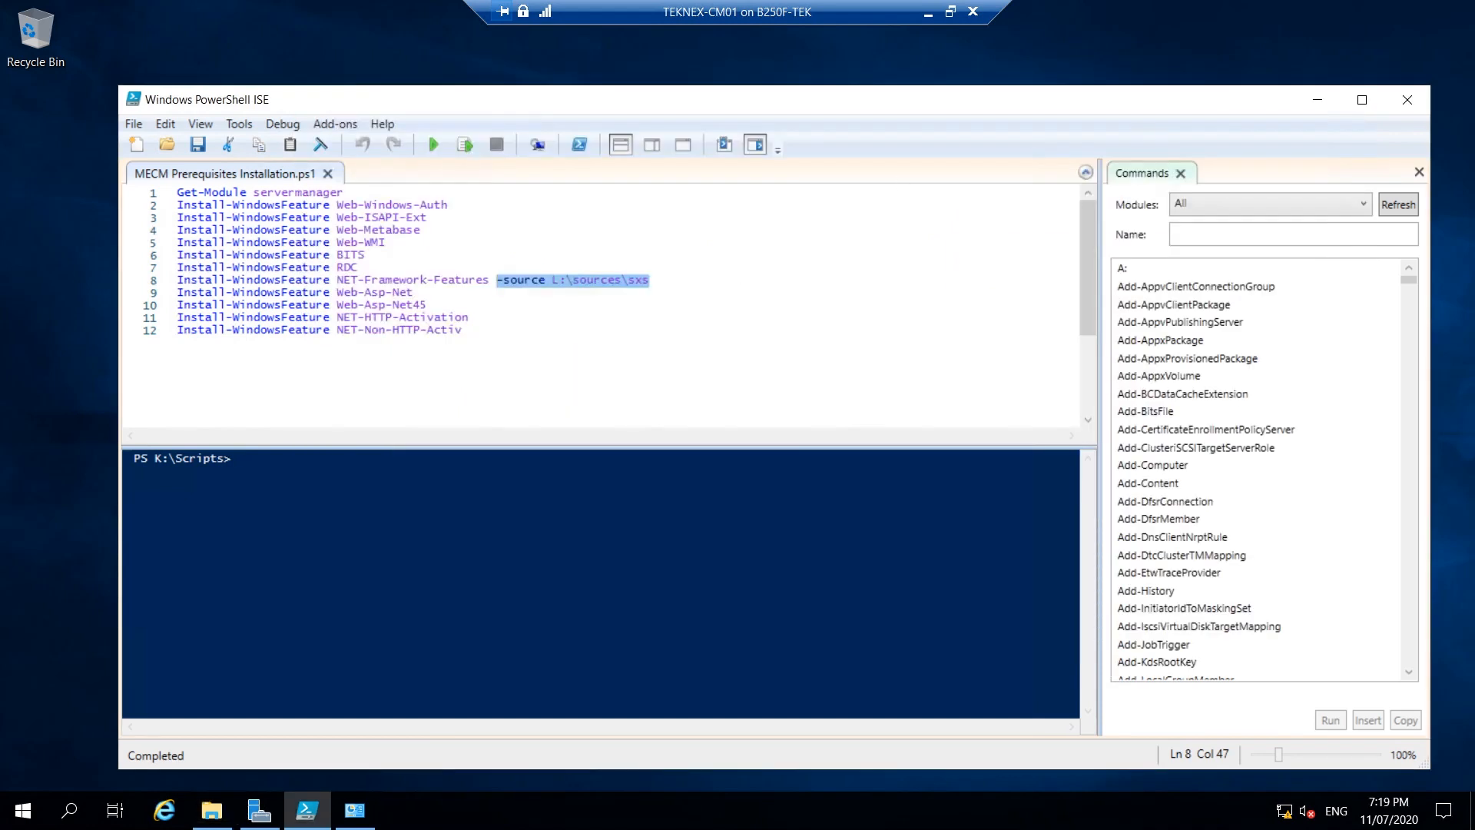
# Select the Install-WindowsFeature lines to review the whole script, then close PowerShell ISE.
pyautogui.click(238, 459)
pyautogui.moveTo(462, 330); pyautogui.dragTo(254, 217)
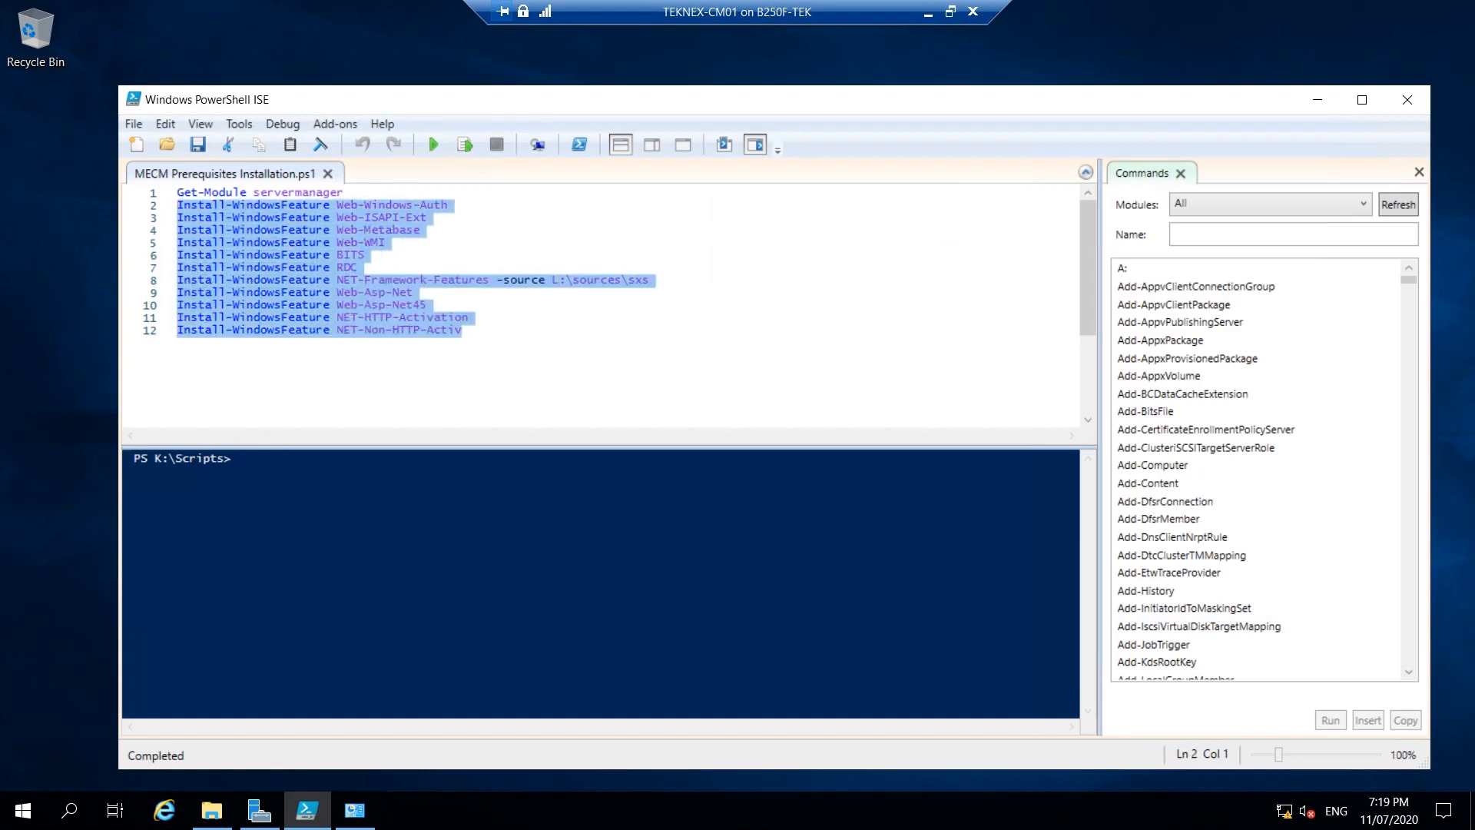
pyautogui.hotkey('shift', 'Up')
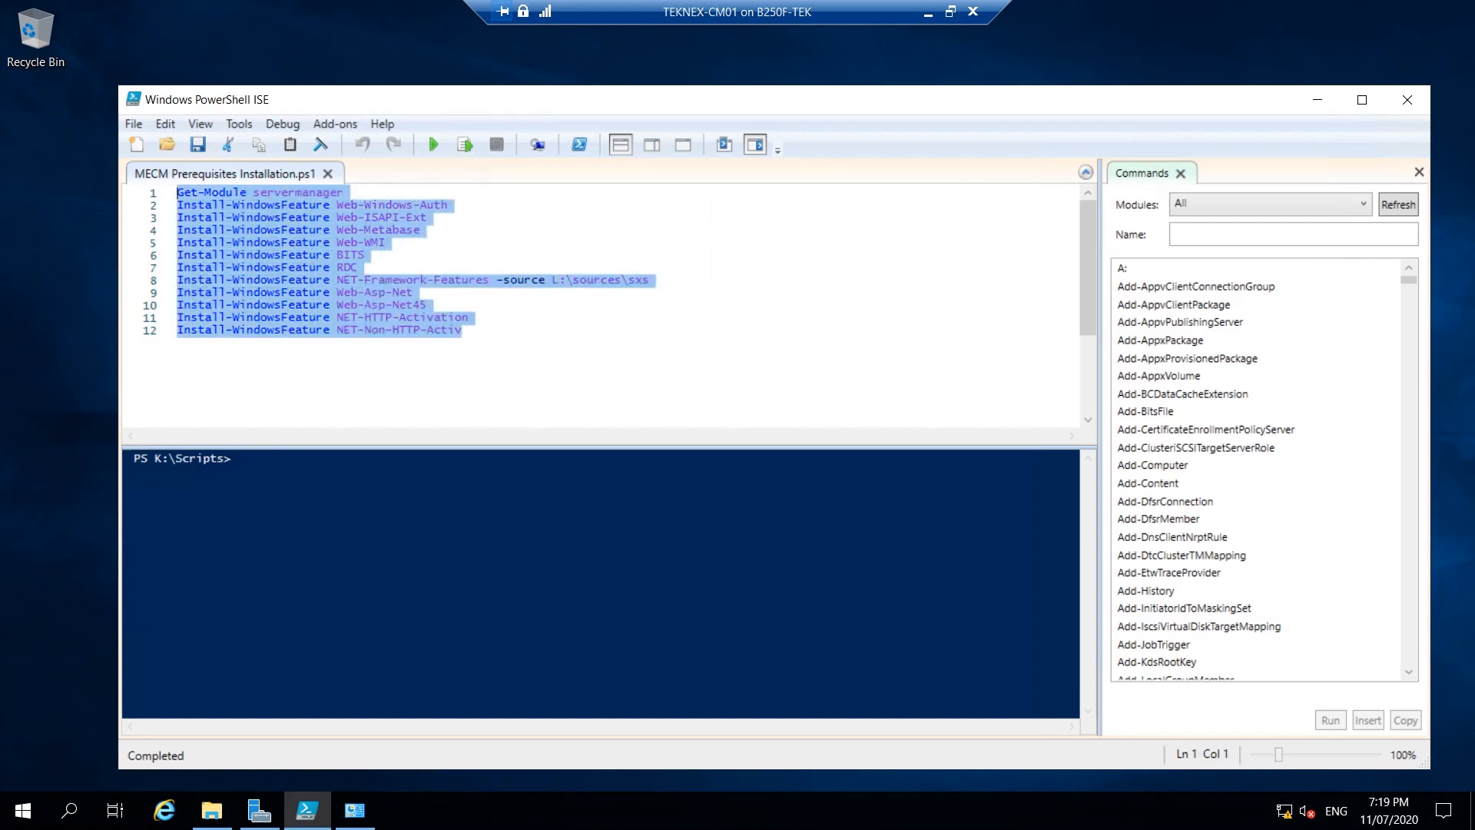
pyautogui.click(389, 243)
pyautogui.click(364, 243)
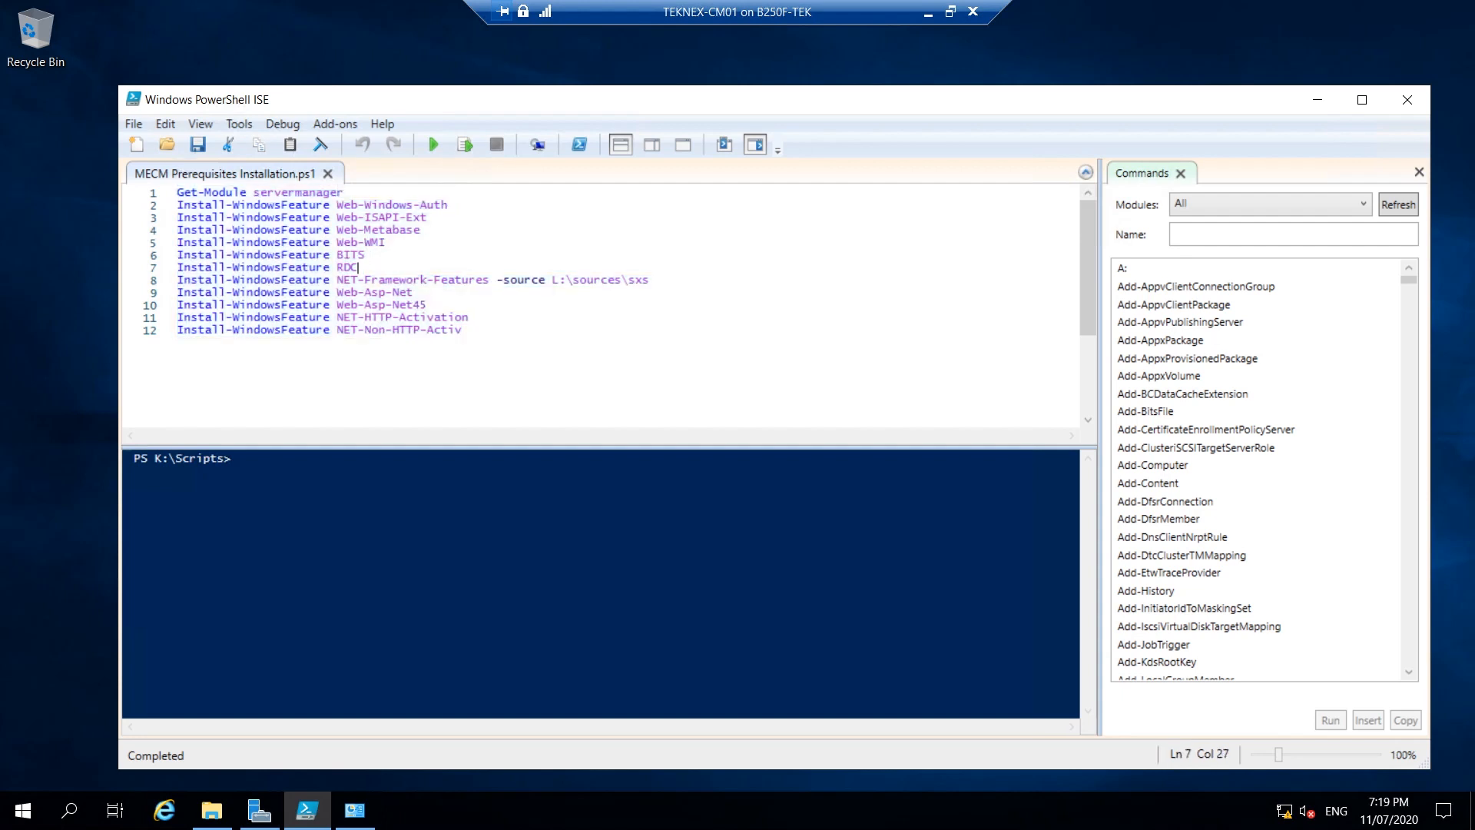
pyautogui.hotkey('ctrl', 'End')
pyautogui.hotkey('shift', 'Up')
pyautogui.hotkey('shift', 'Up')
pyautogui.hotkey('shift', 'Up')
pyautogui.hotkey('shift', 'Up')
pyautogui.hotkey('shift', 'Up')
pyautogui.hotkey('shift', 'Up')
pyautogui.hotkey('shift', 'Up')
pyautogui.hotkey('shift', 'Up')
pyautogui.hotkey('shift', 'Home')
pyautogui.hotkey('shift', 'Up')
pyautogui.hotkey('shift', 'Up')
pyautogui.hotkey('shift', 'Up')
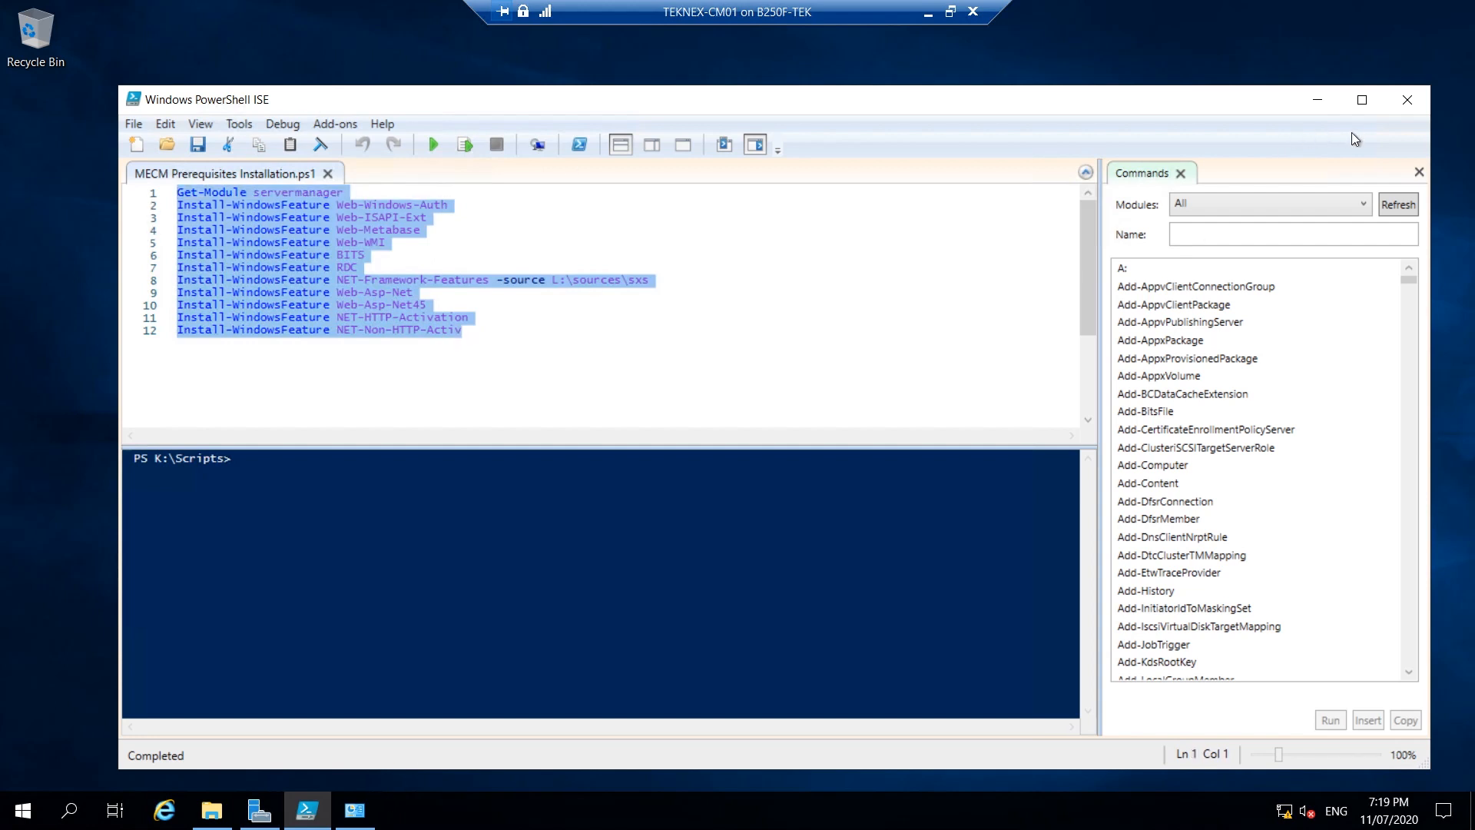
pyautogui.click(1407, 100)
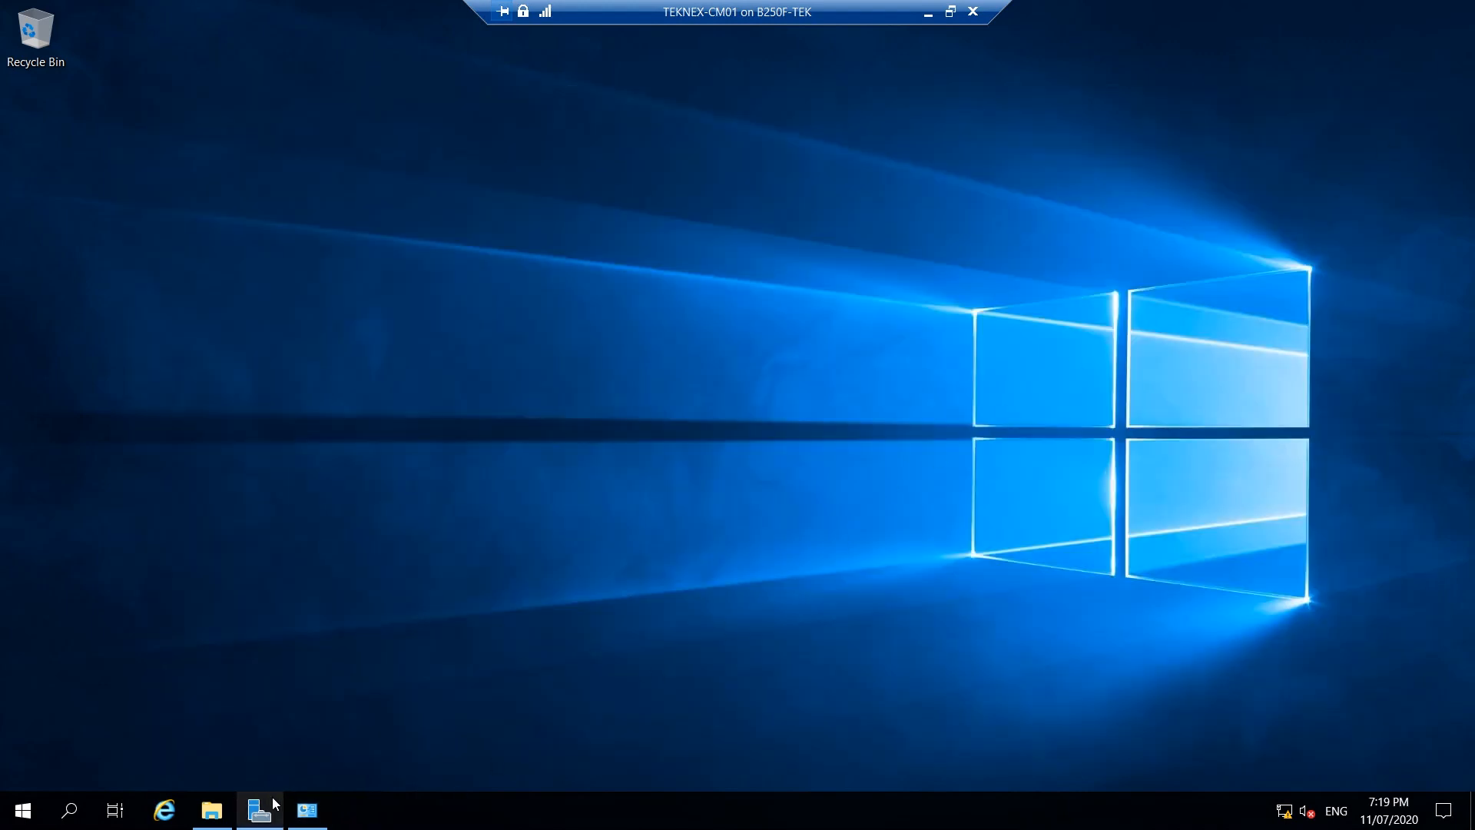
# Open an administrator PowerShell in K:\Scripts from File Explorer, approving the UAC prompt.
pyautogui.click(212, 810)
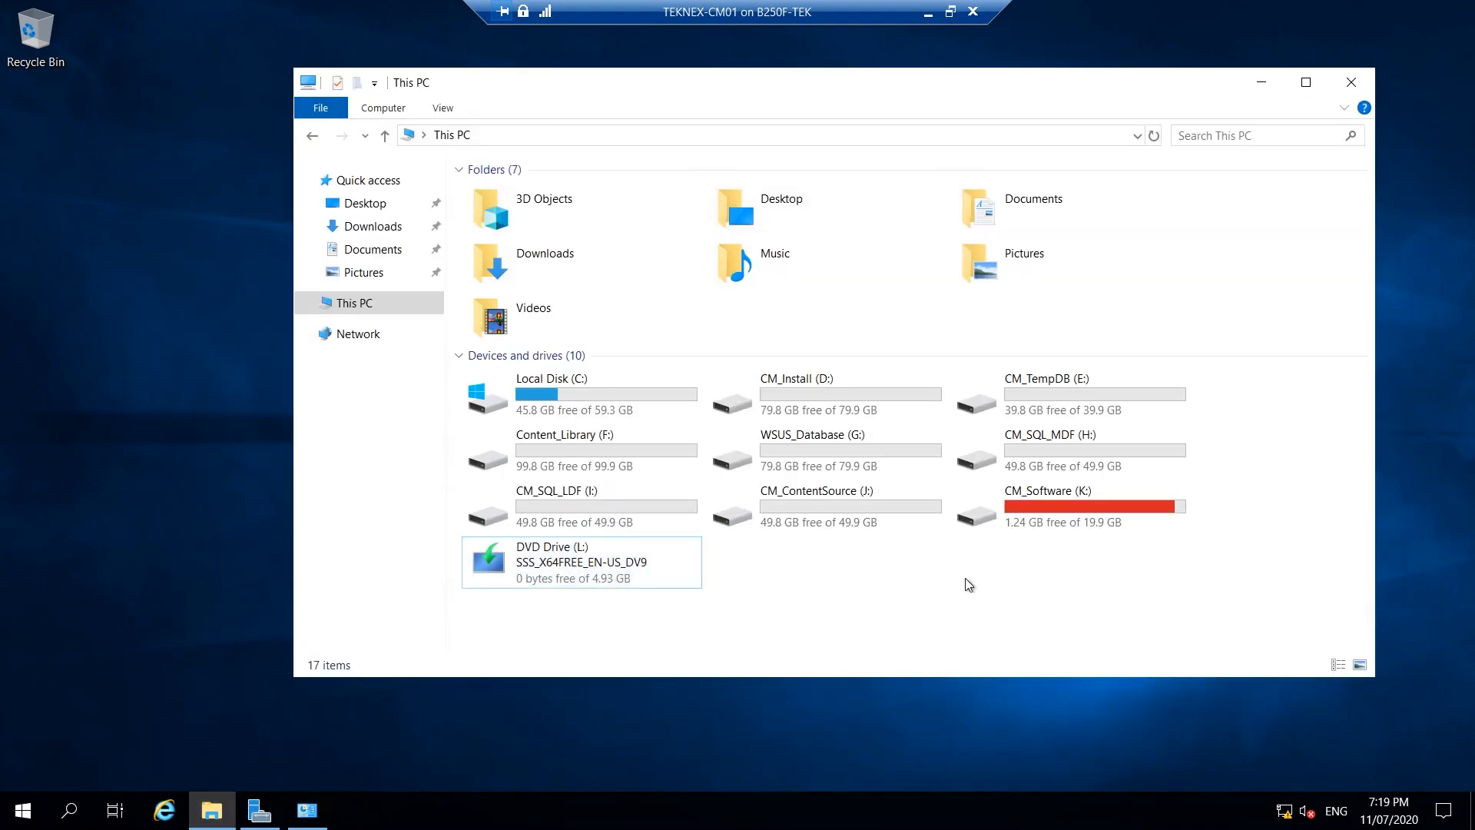
pyautogui.doubleClick(1104, 514)
pyautogui.doubleClick(550, 237)
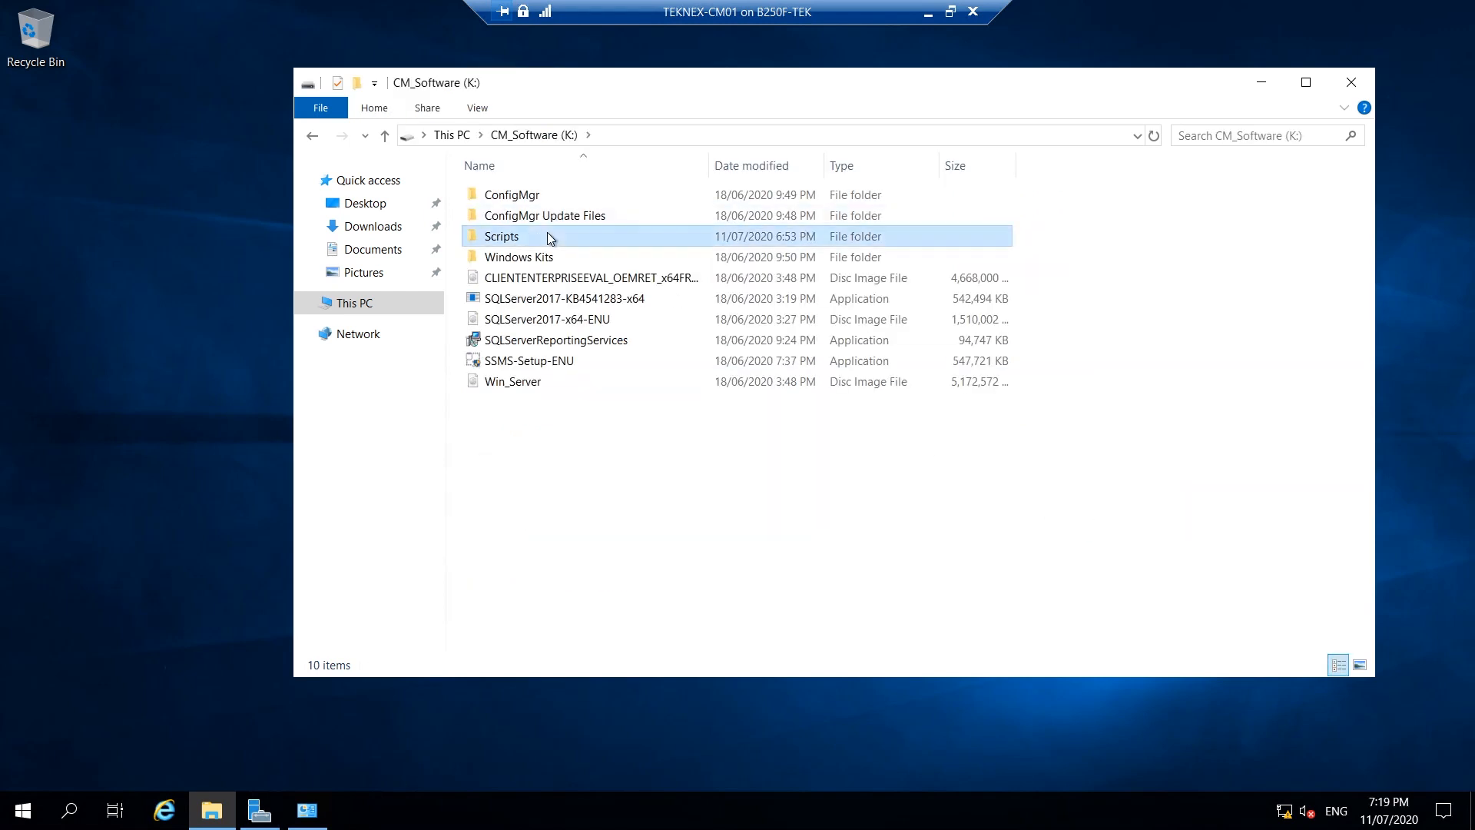
pyautogui.click(557, 198)
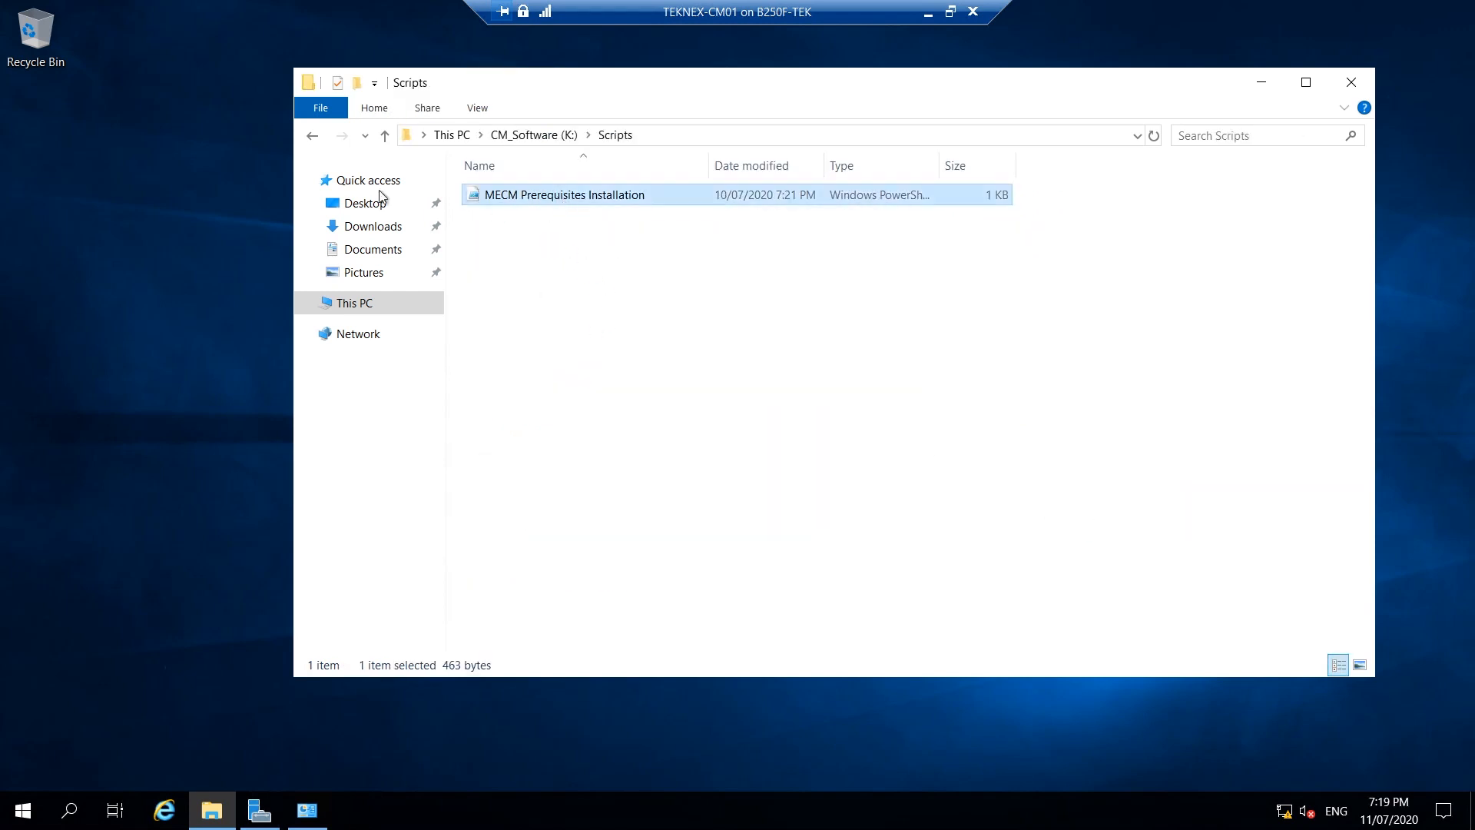
pyautogui.click(320, 108)
pyautogui.moveTo(430, 198)
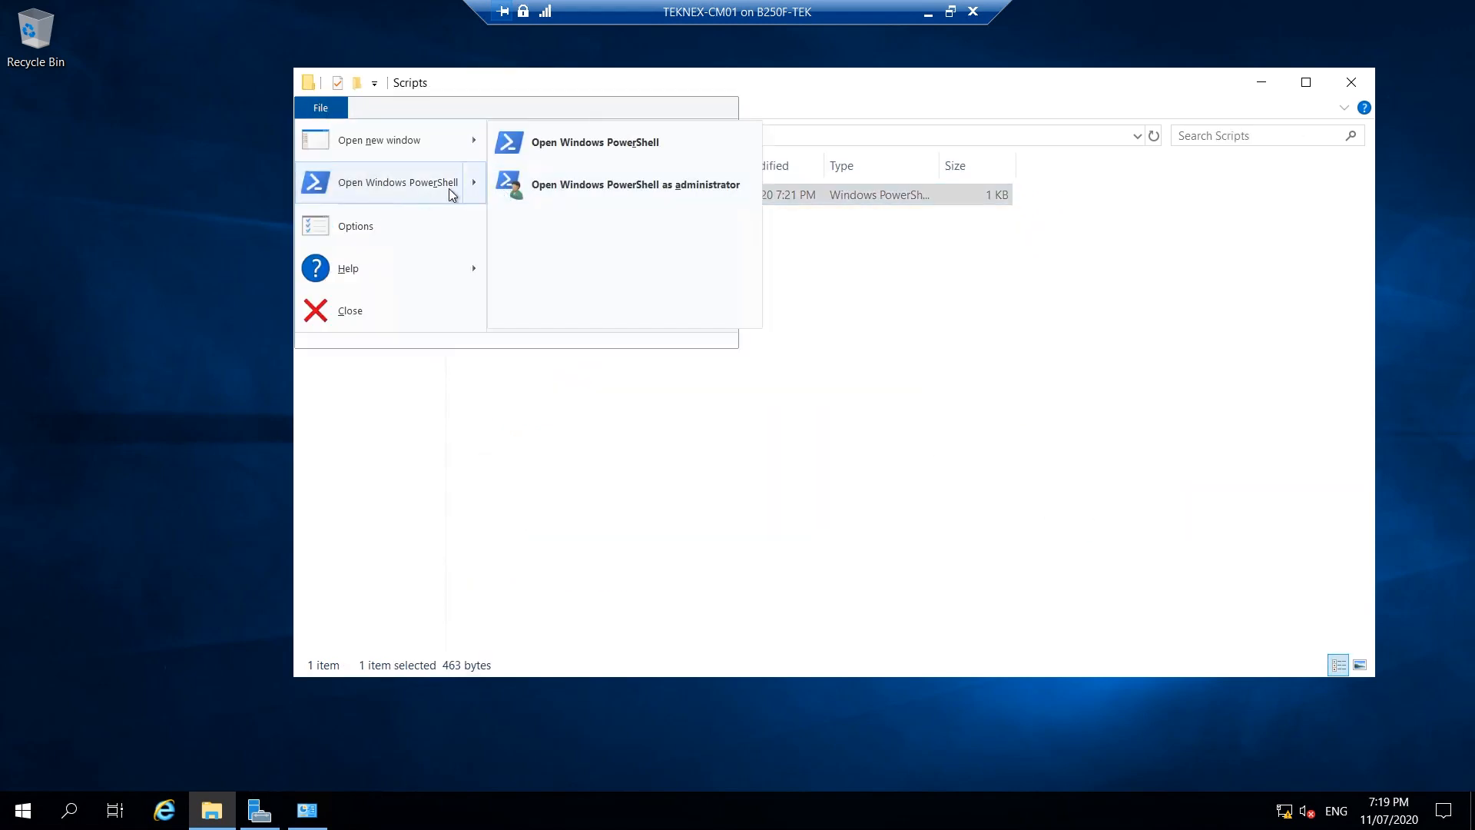
pyautogui.click(576, 188)
pyautogui.click(655, 520)
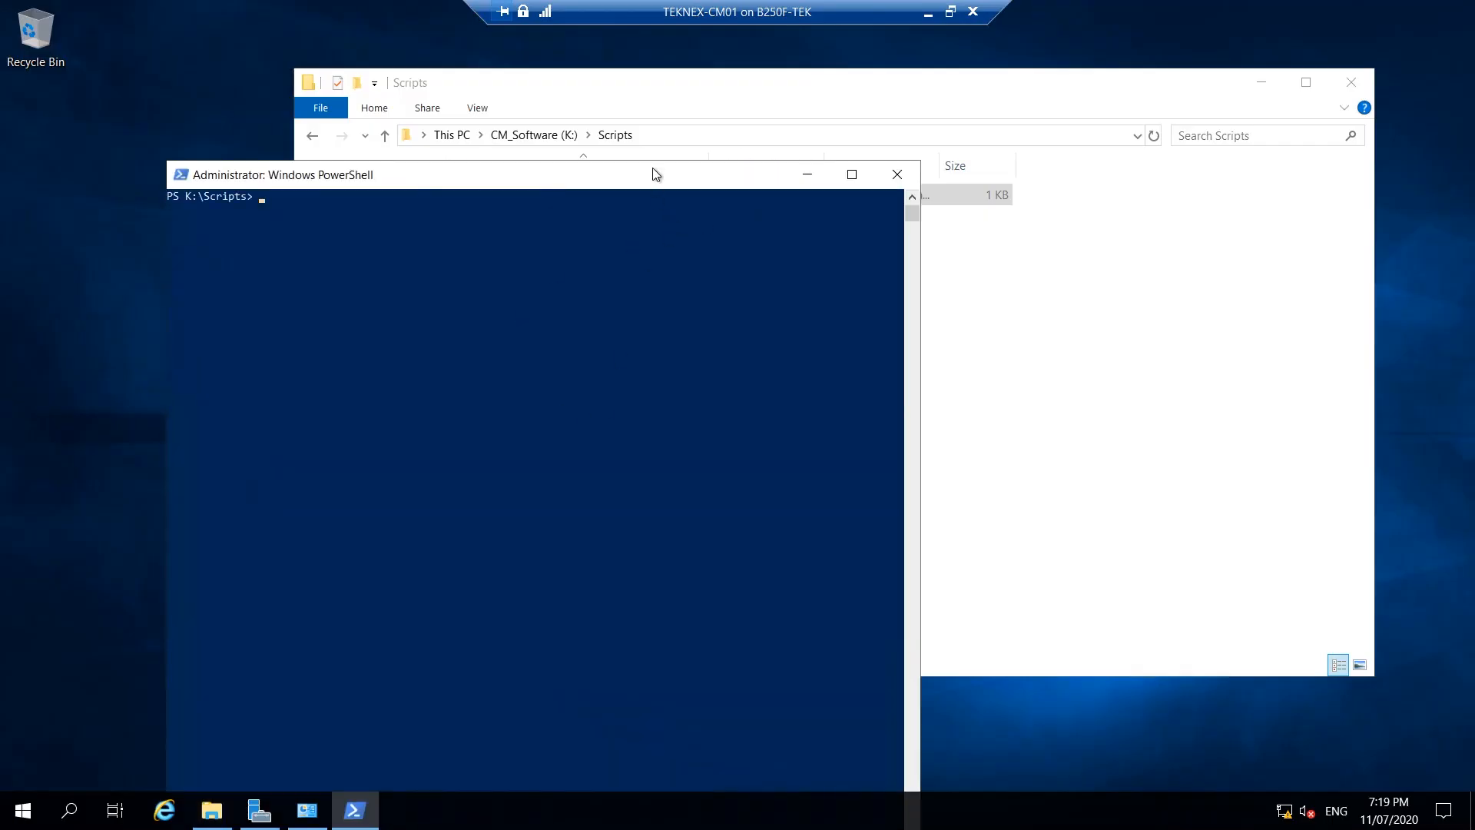
# Enter & '.\MECM Prerequisites Installation.ps1' at the prompt using 'me' and Tab completion.
pyautogui.moveTo(654, 174); pyautogui.dragTo(880, 74)
pyautogui.click(571, 157)
pyautogui.write('me')
pyautogui.press('Tab')
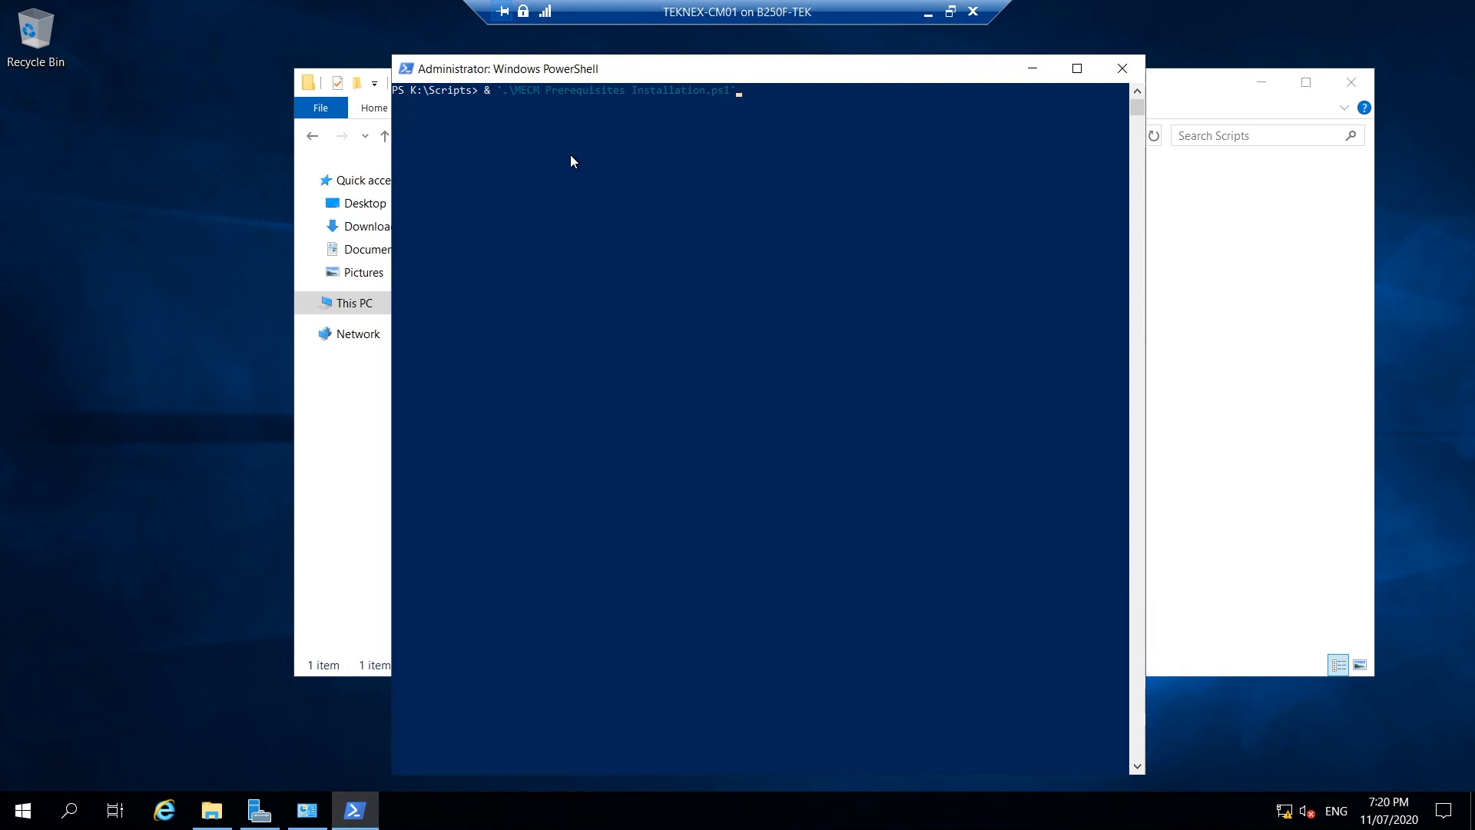
# Run the MECM Prerequisites Installation.ps1 script and tuck the installed-features console away while it completes.
pyautogui.press('Return')
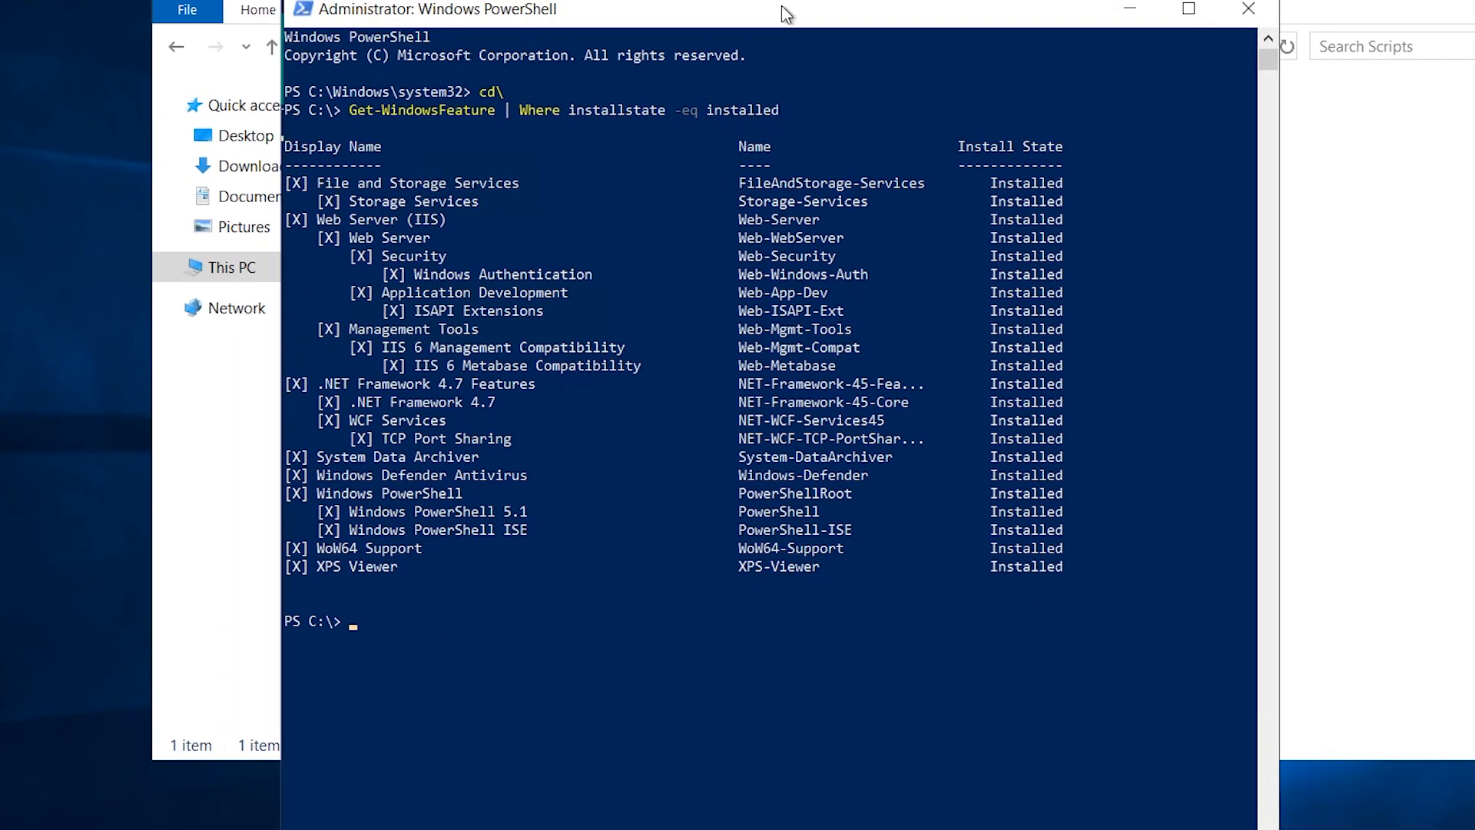
pyautogui.moveTo(782, 8); pyautogui.dragTo(794, 227)
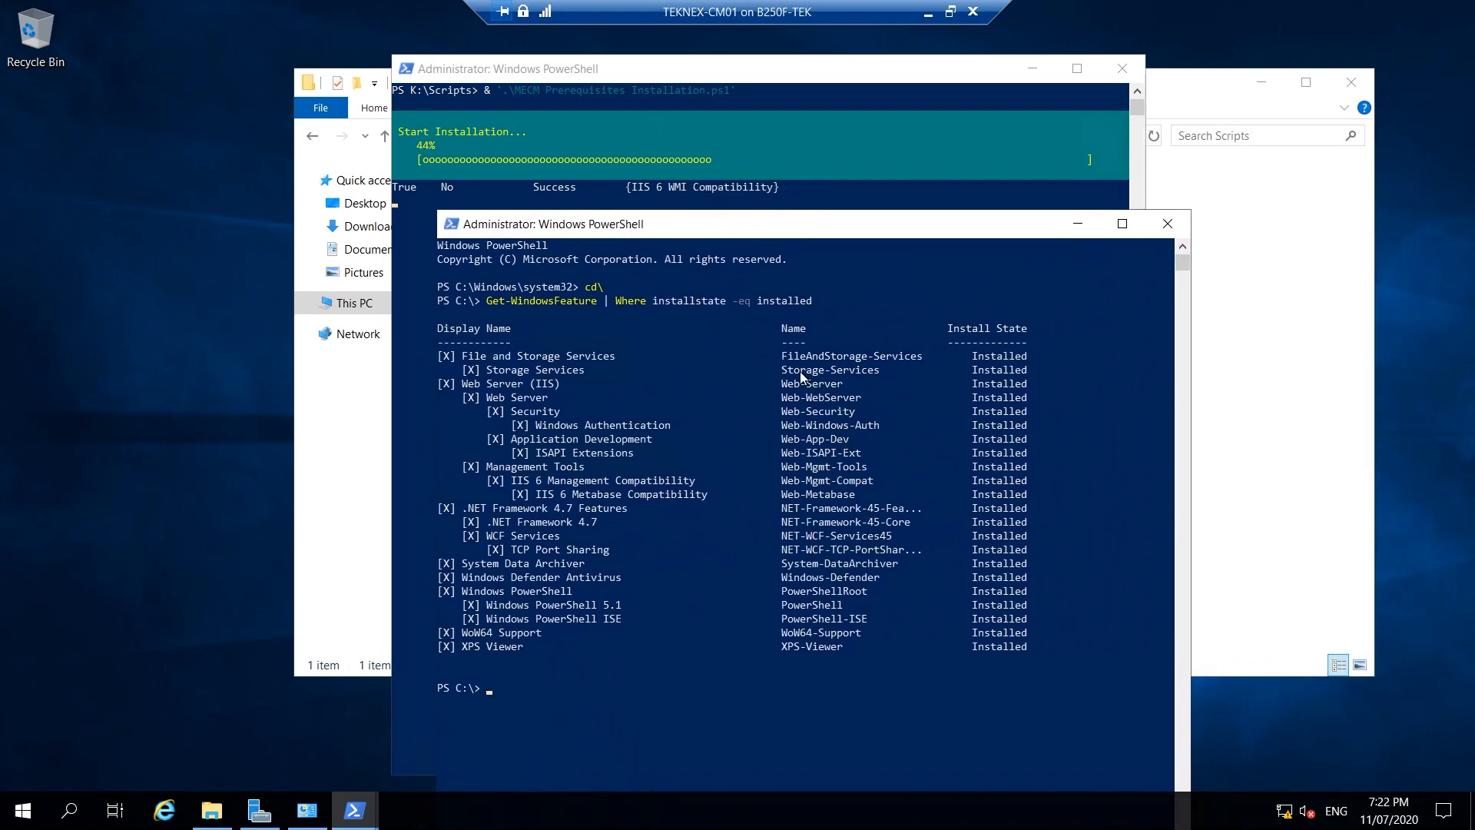
pyautogui.moveTo(778, 214); pyautogui.dragTo(801, 130)
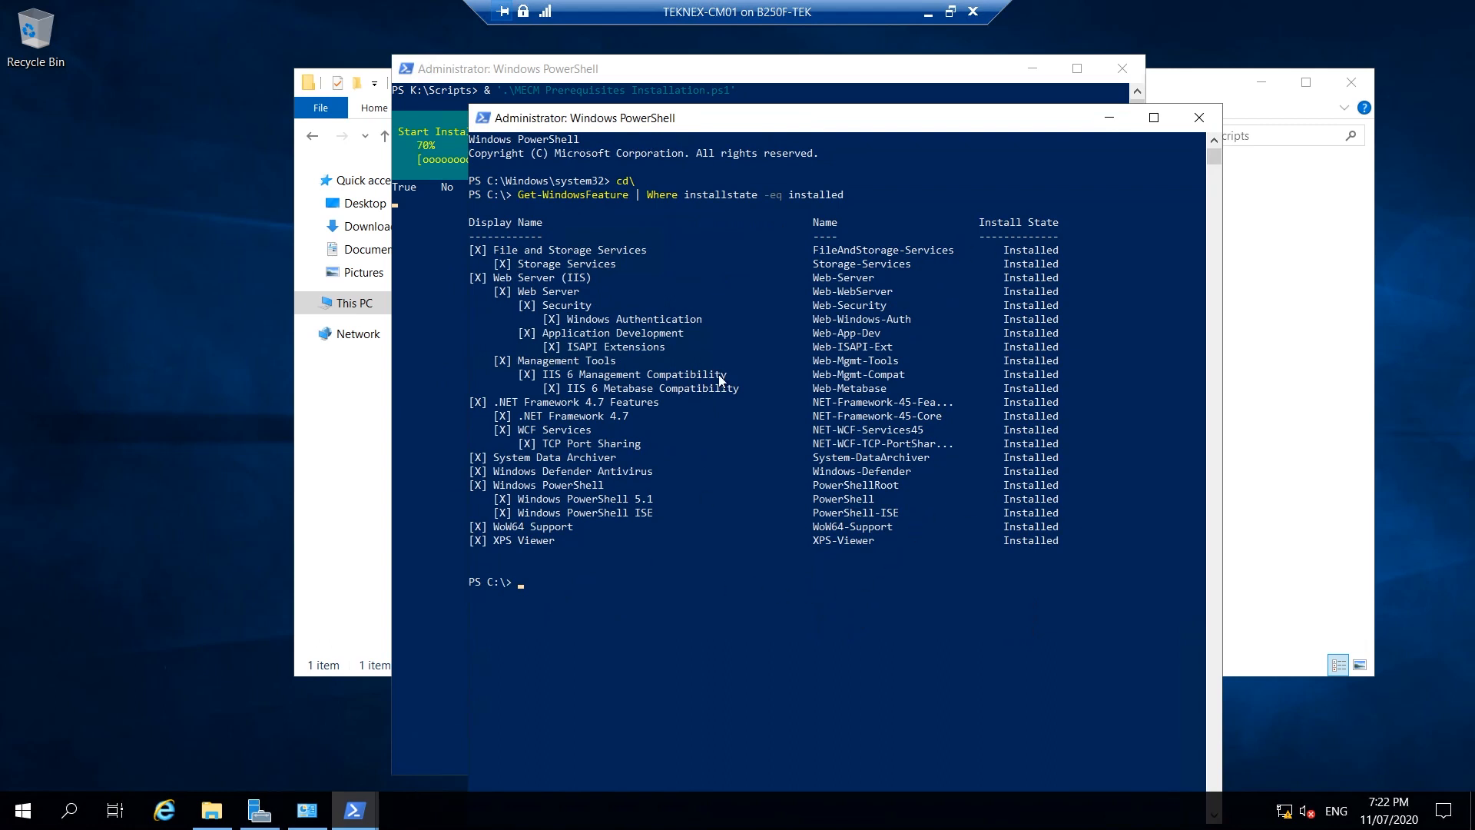
pyautogui.moveTo(759, 120); pyautogui.dragTo(908, 93)
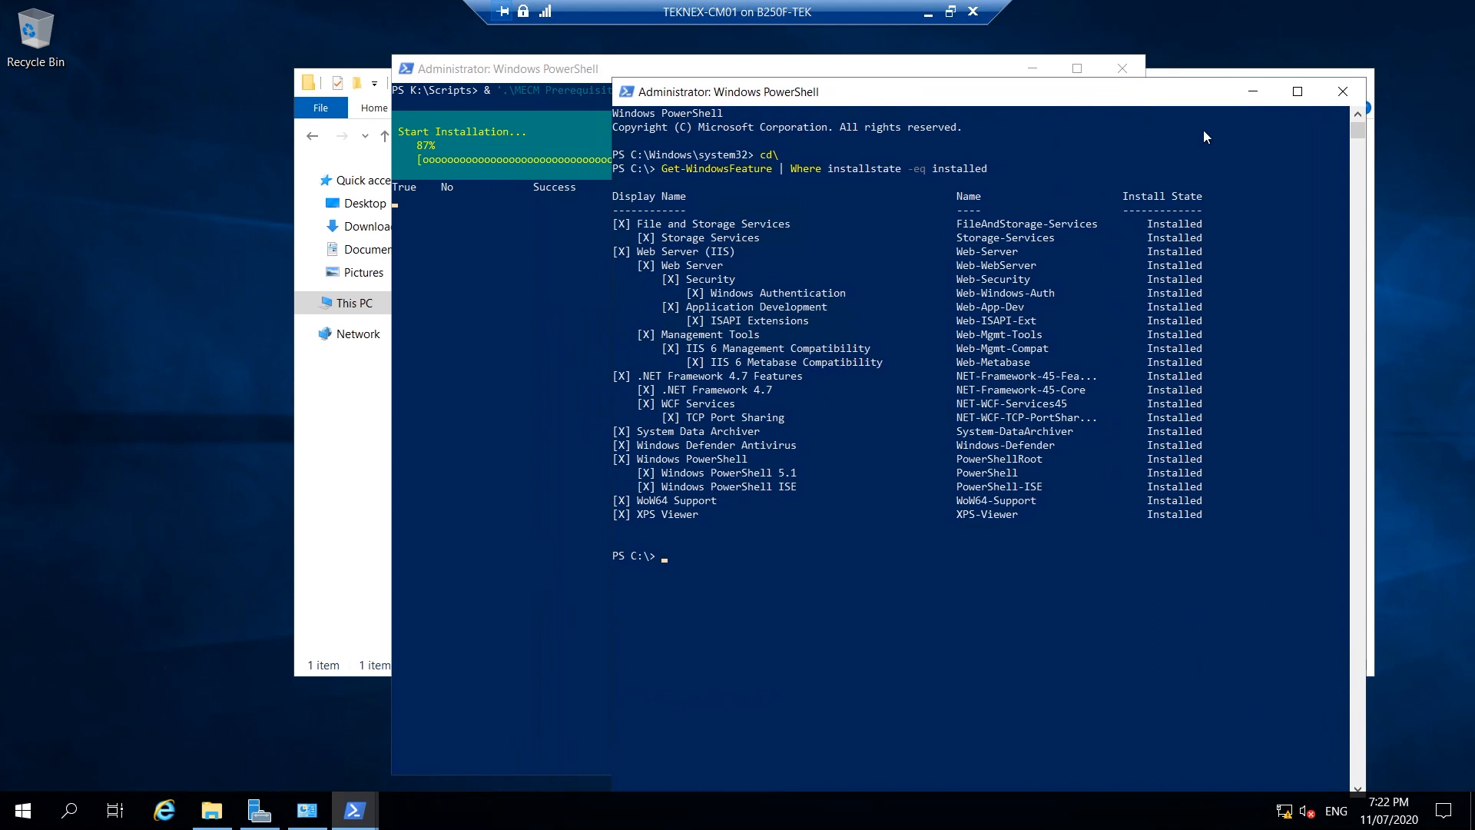
pyautogui.click(1251, 92)
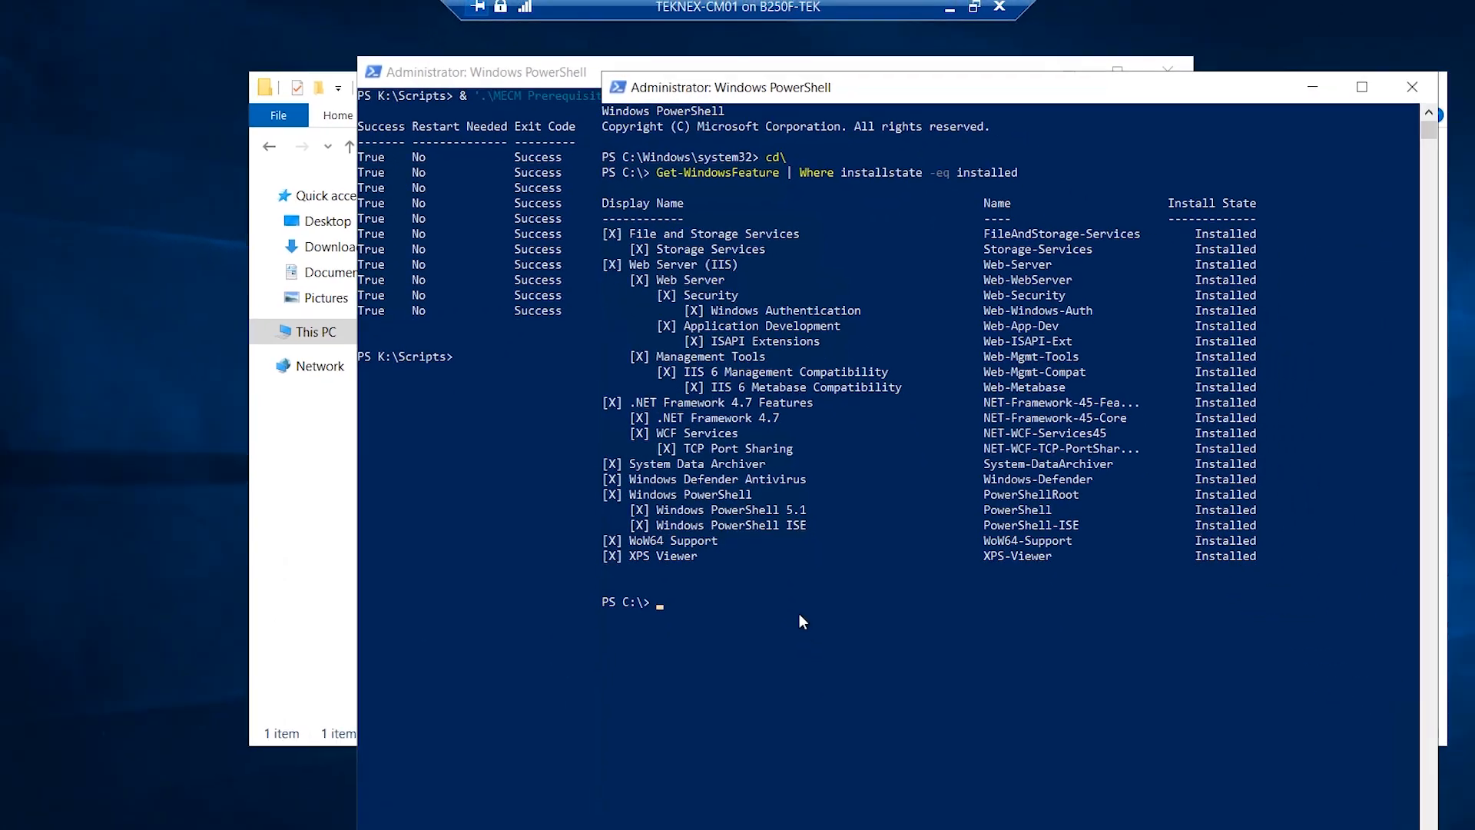
# Rerun the installed-features listing to confirm BITS, RDC, .NET 3.5 and IIS components are installed.
pyautogui.press('Up')
pyautogui.press('Return')
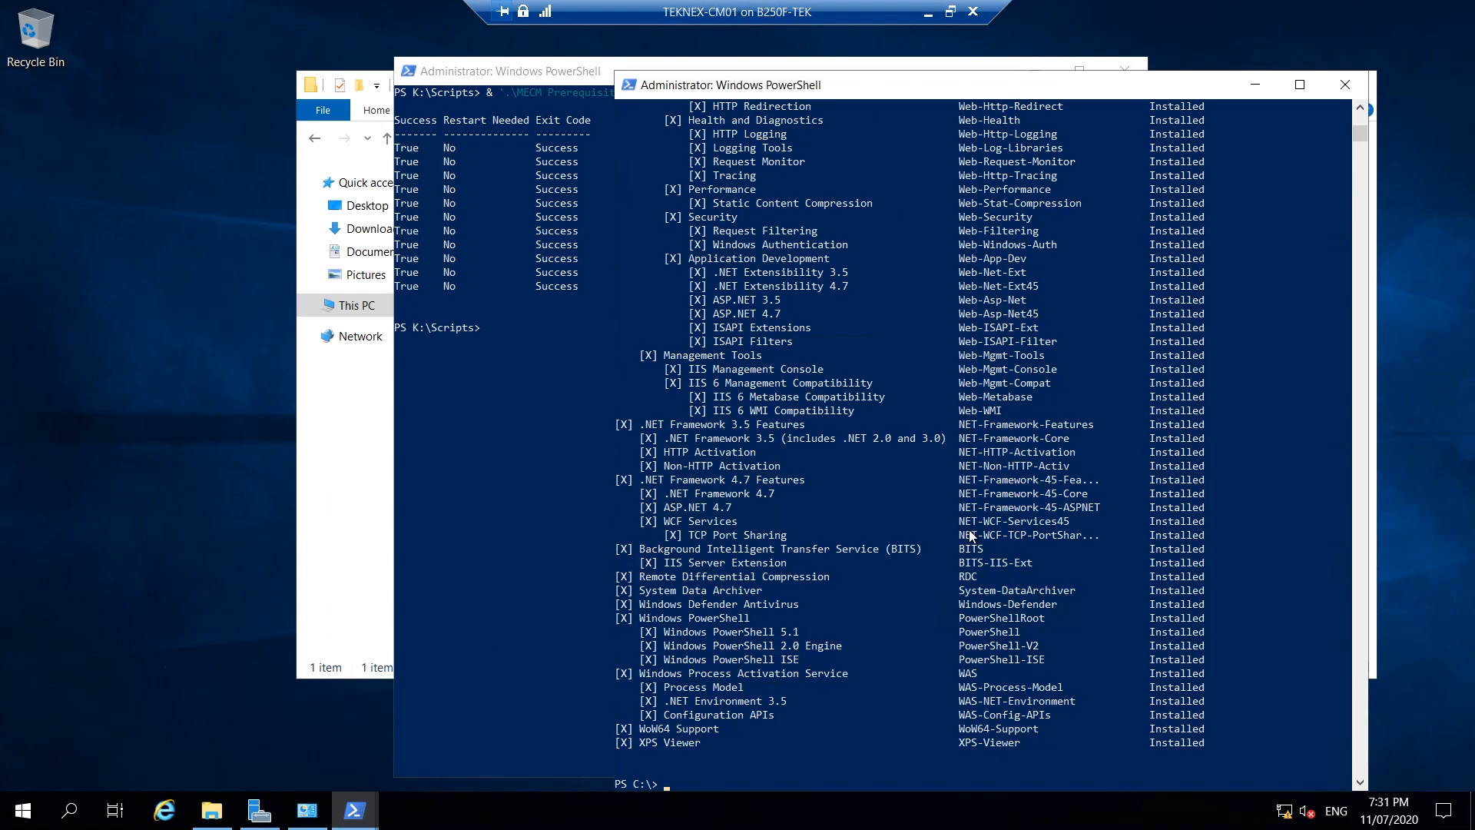
pyautogui.scroll(5, 970, 535)
pyautogui.scroll(-5, 970, 535)
pyautogui.scroll(2, 975, 537)
pyautogui.scroll(-5, 979, 539)
pyautogui.scroll(11, 978, 541)
pyautogui.scroll(10, 979, 544)
pyautogui.scroll(-1, 979, 547)
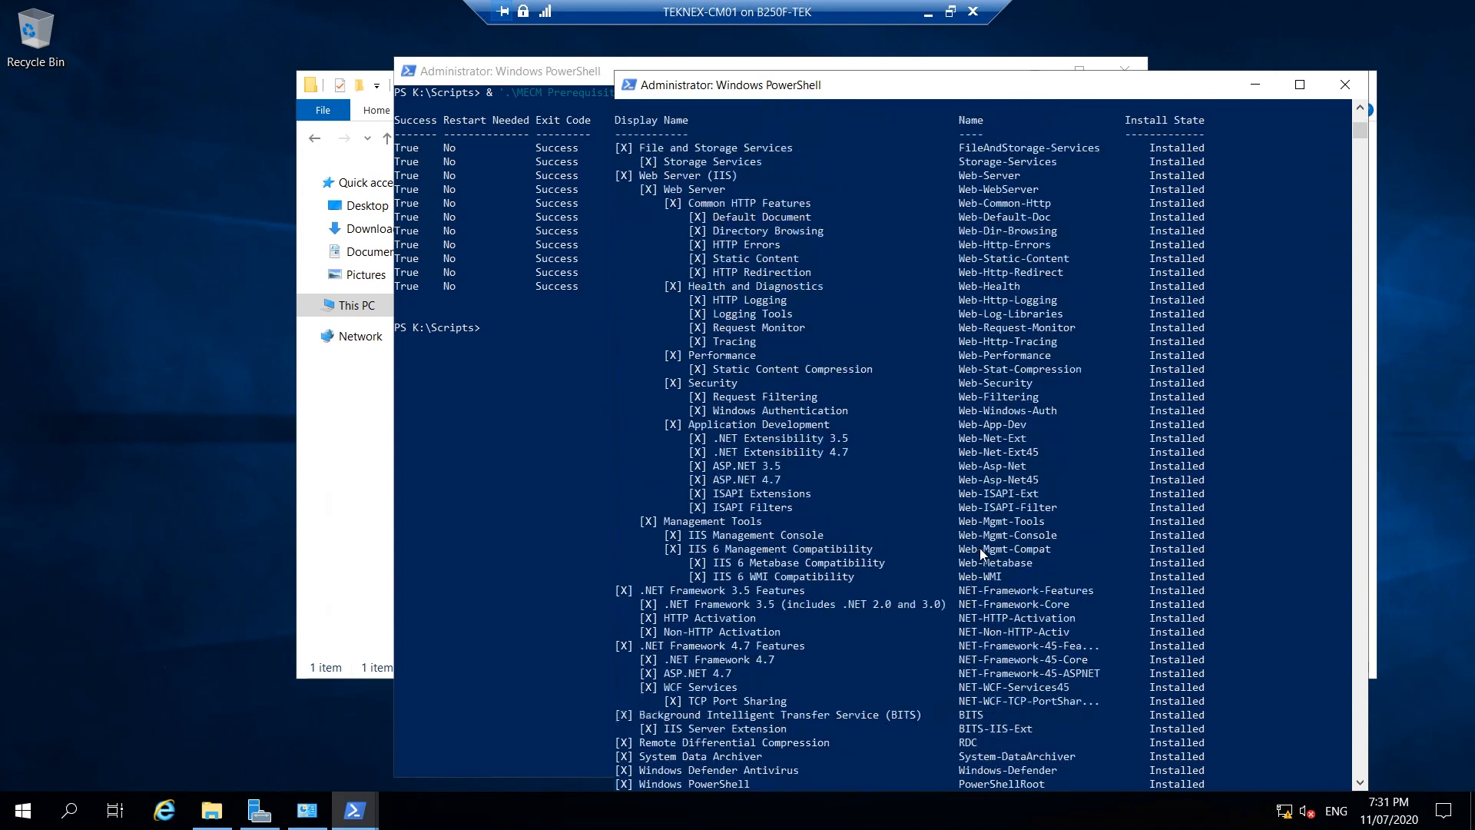
pyautogui.scroll(-1, 979, 547)
# Recheck the features list, then minimize both PowerShell consoles and the Scripts folder window.
pyautogui.click(1255, 86)
pyautogui.click(730, 368)
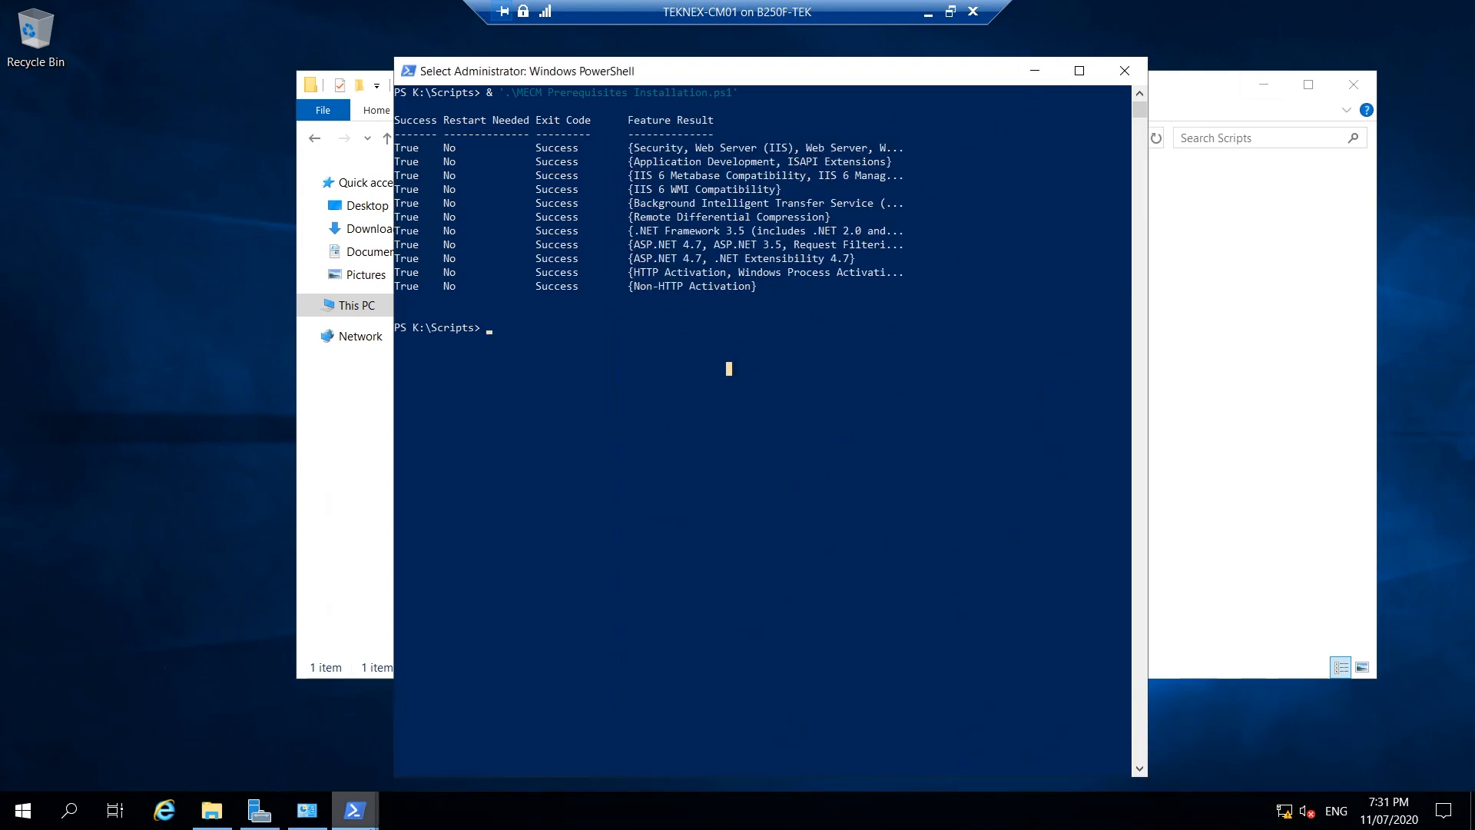
pyautogui.moveTo(355, 810)
pyautogui.click(446, 741)
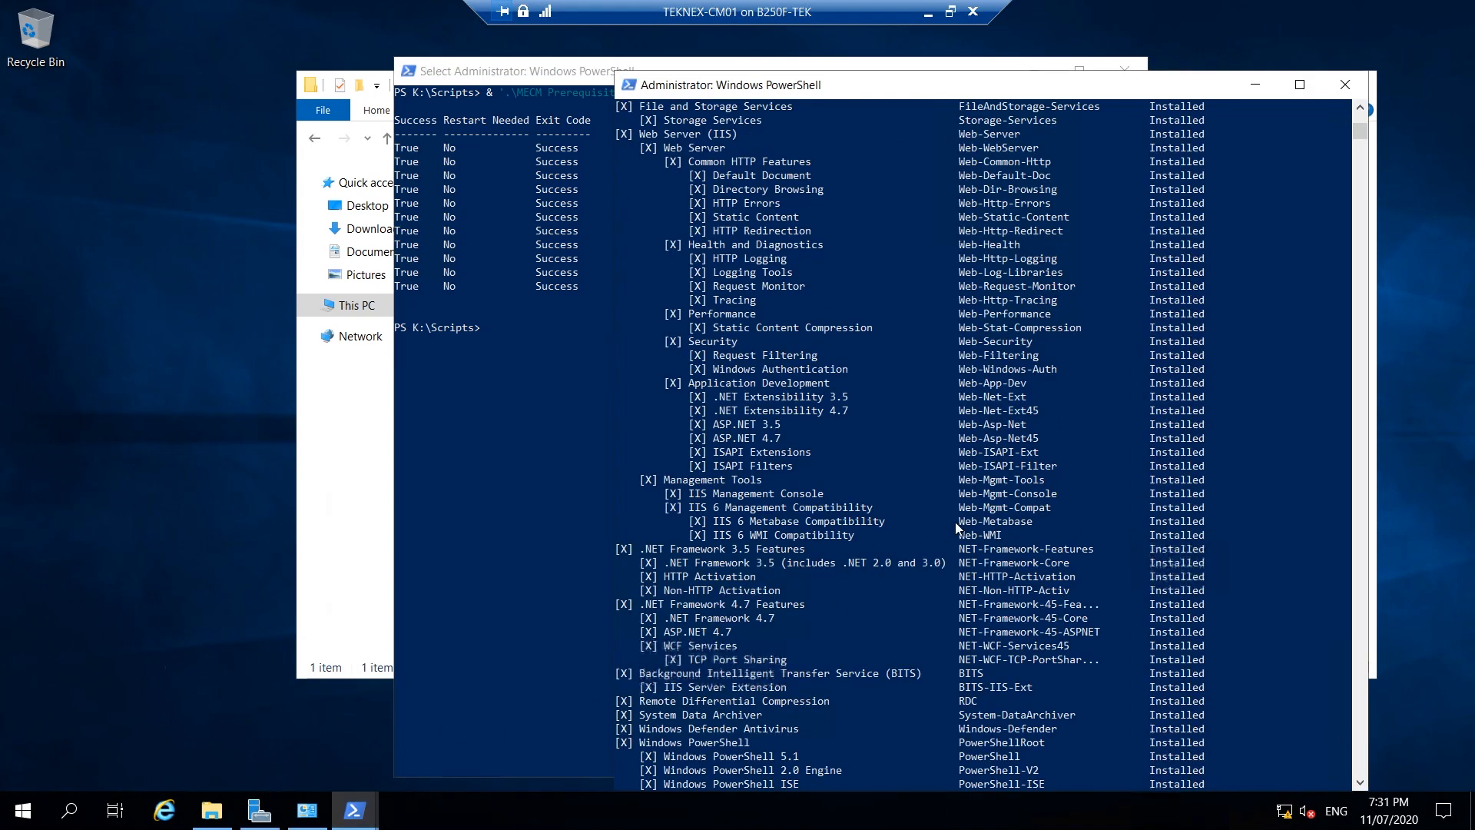
pyautogui.scroll(-9, 956, 527)
pyautogui.scroll(5, 792, 527)
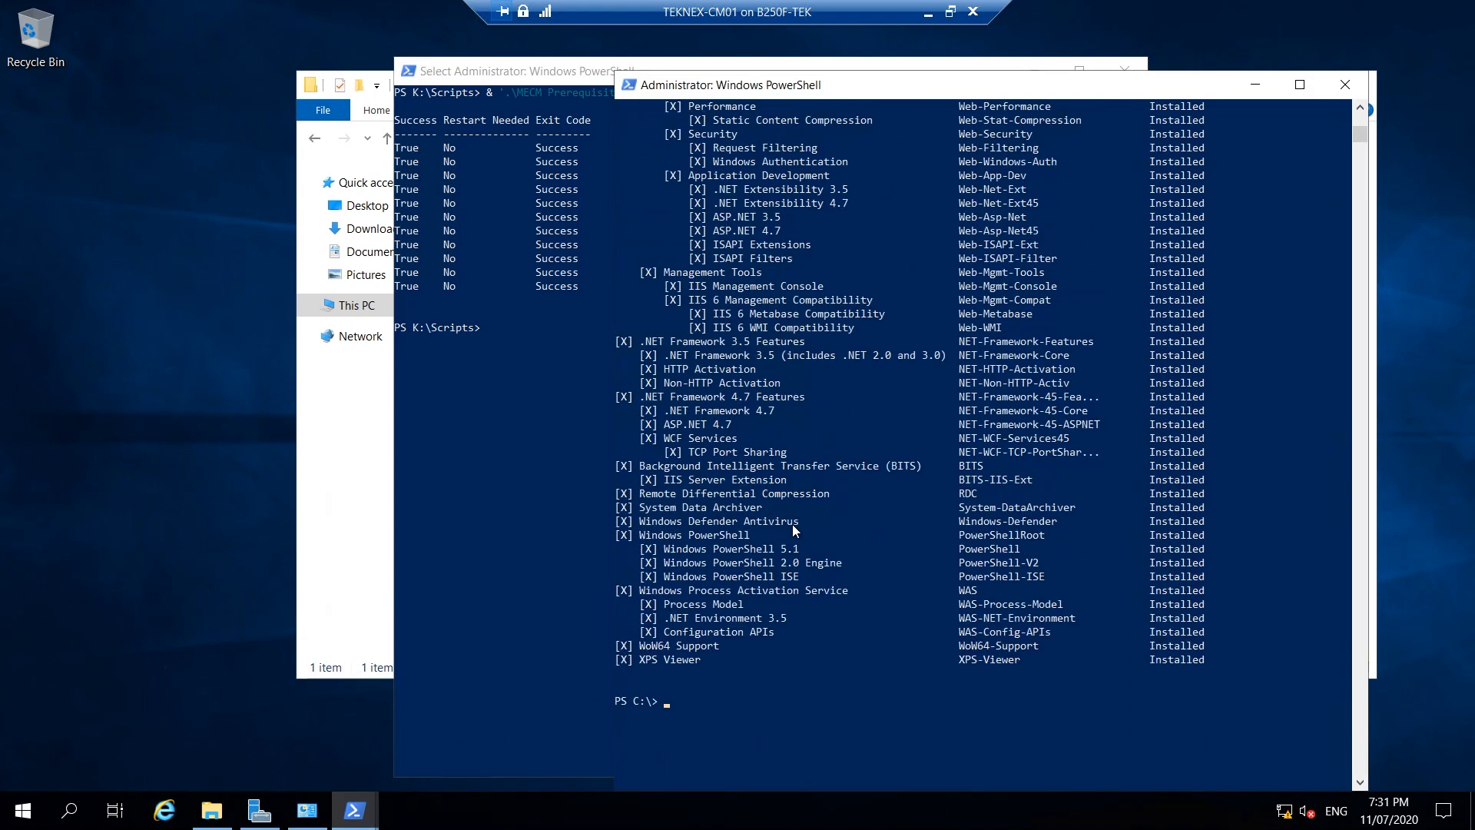
pyautogui.click(1254, 85)
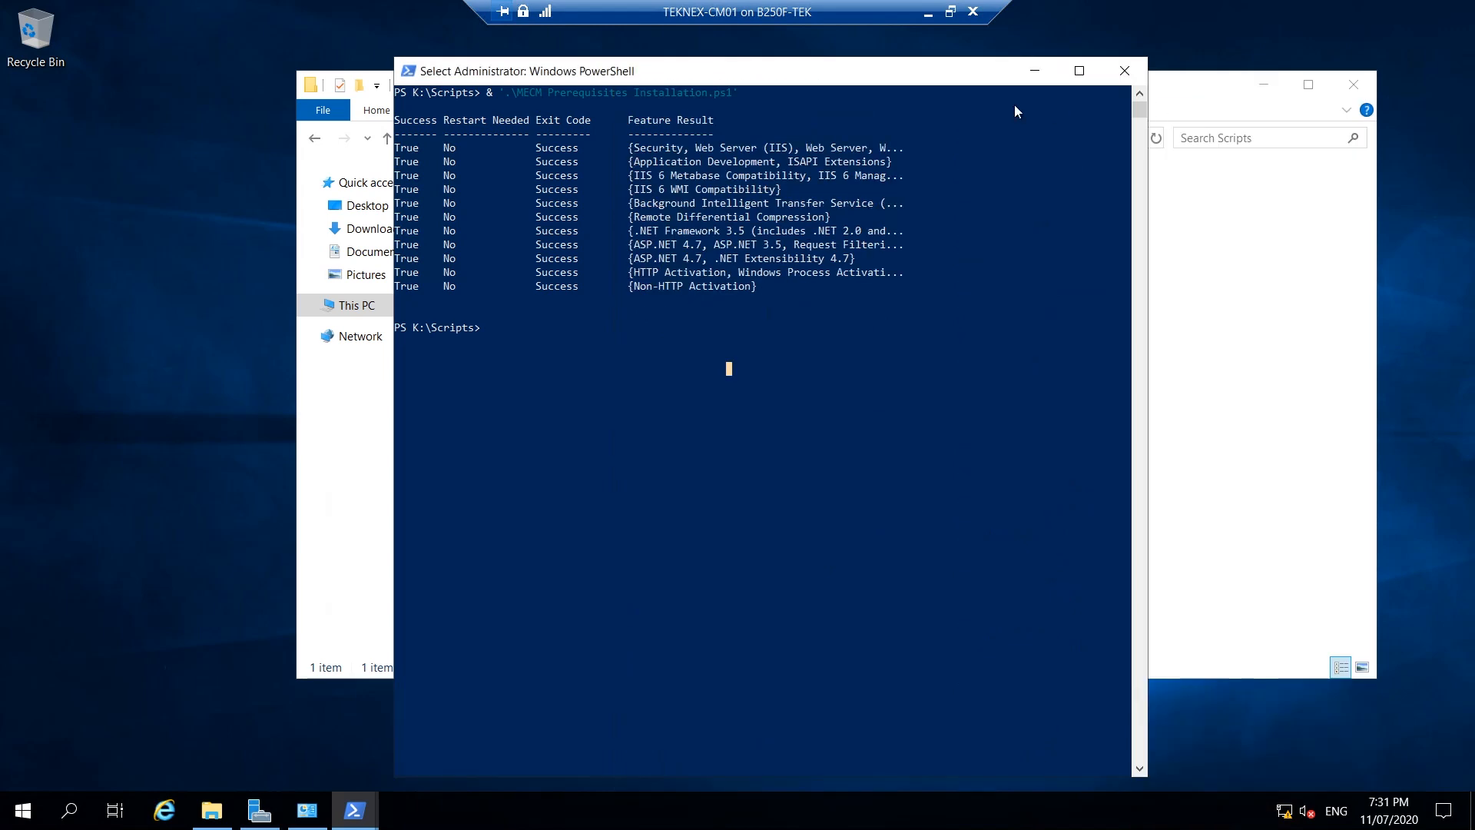
pyautogui.click(1033, 71)
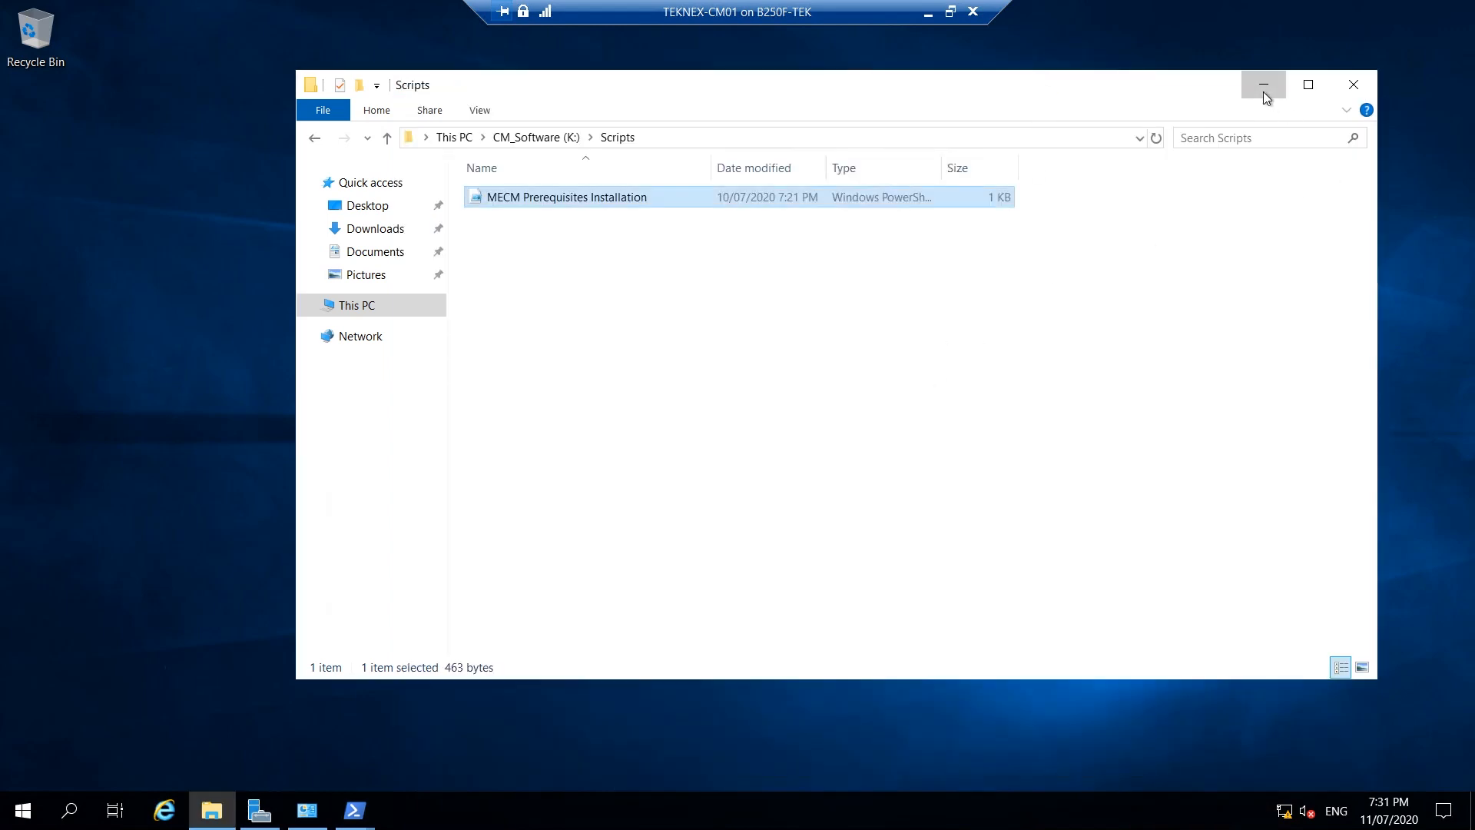
pyautogui.click(1263, 90)
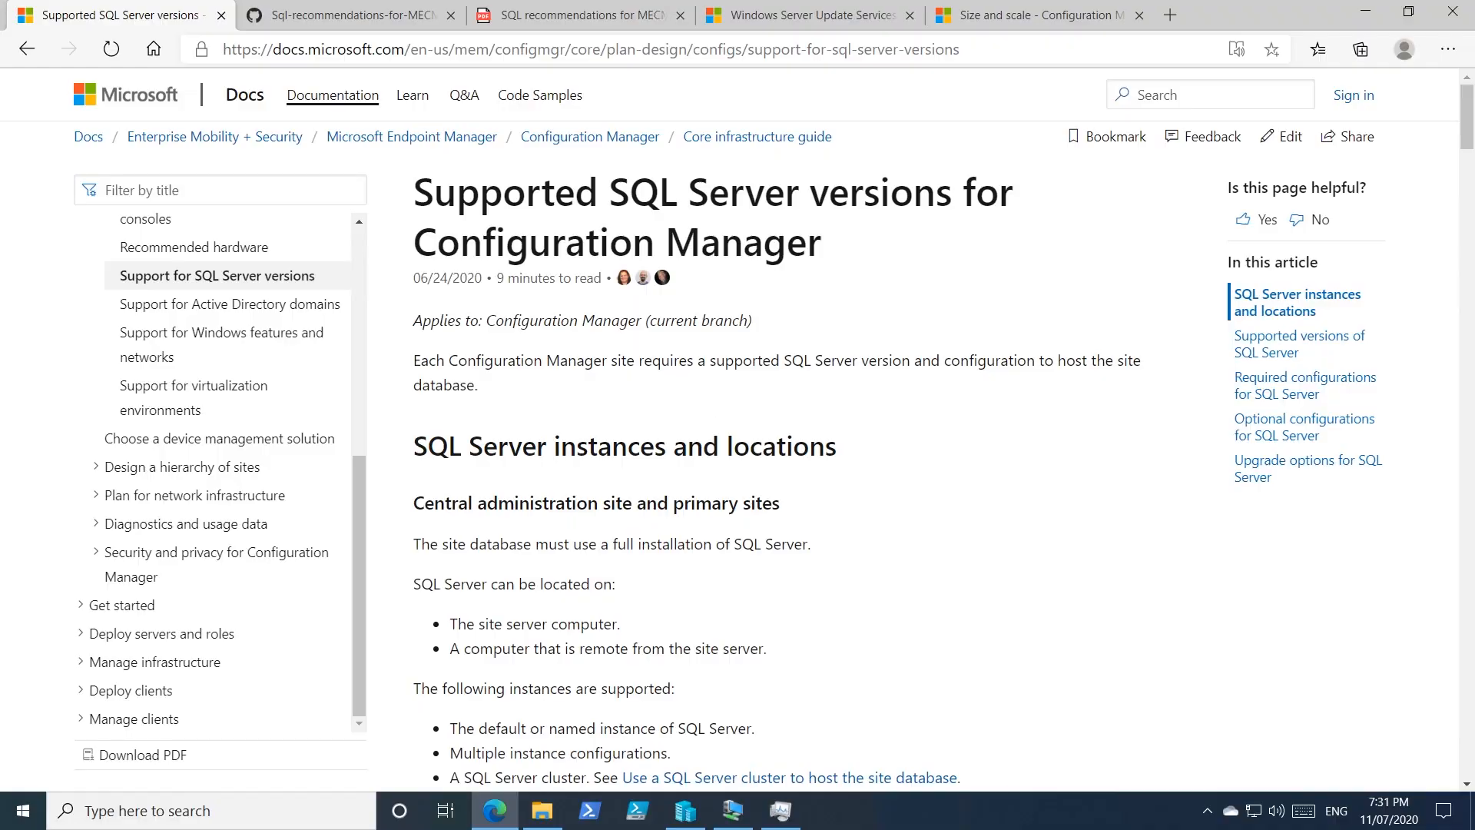
# Scroll the Supported SQL Server versions page and highlight the 'SQL Server 2017: Standard' heading.
pyautogui.moveTo(414, 193); pyautogui.dragTo(609, 243)
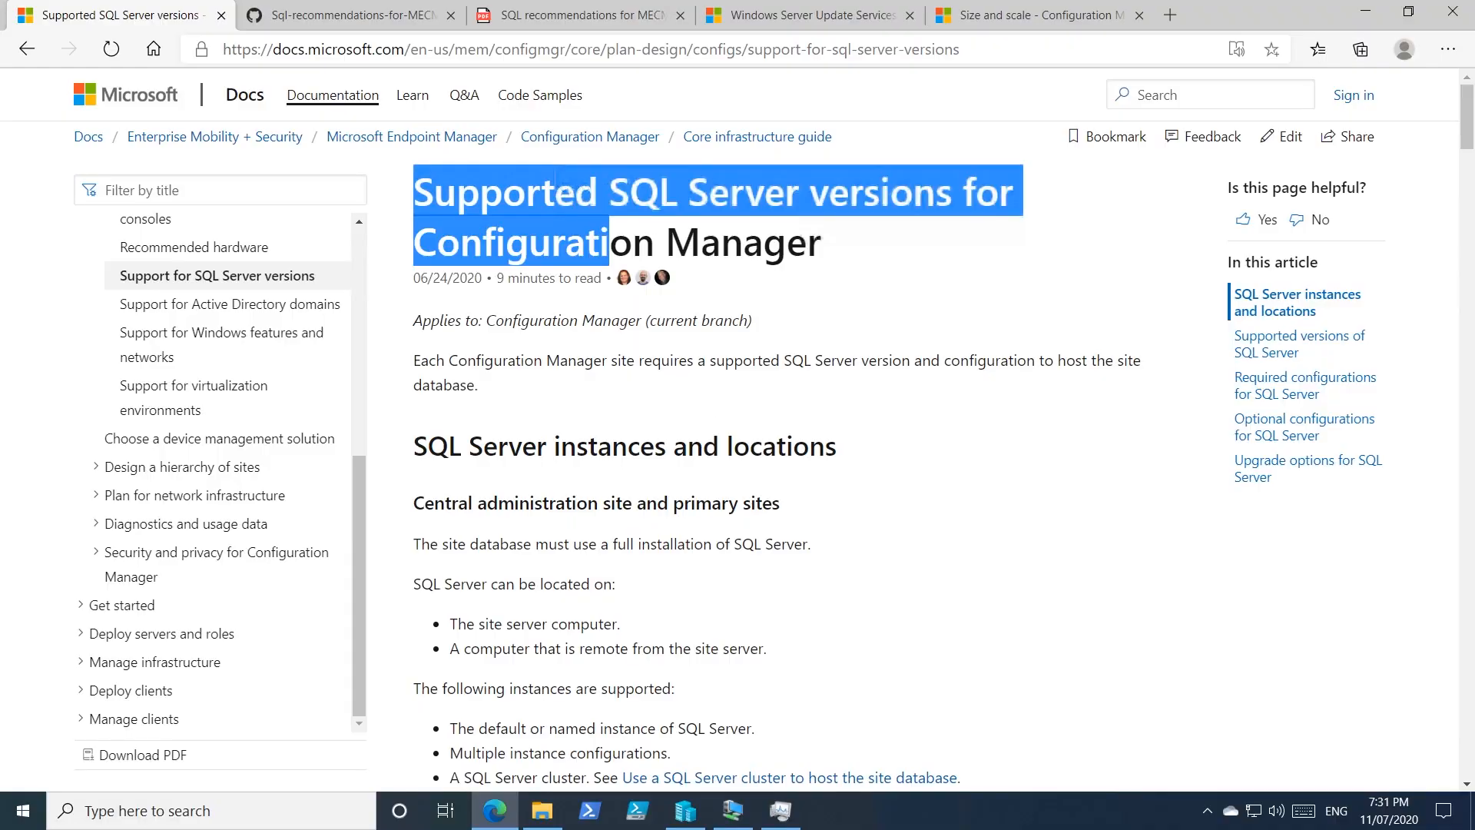
pyautogui.click(991, 532)
pyautogui.scroll(-7, 994, 538)
pyautogui.scroll(-13, 1004, 573)
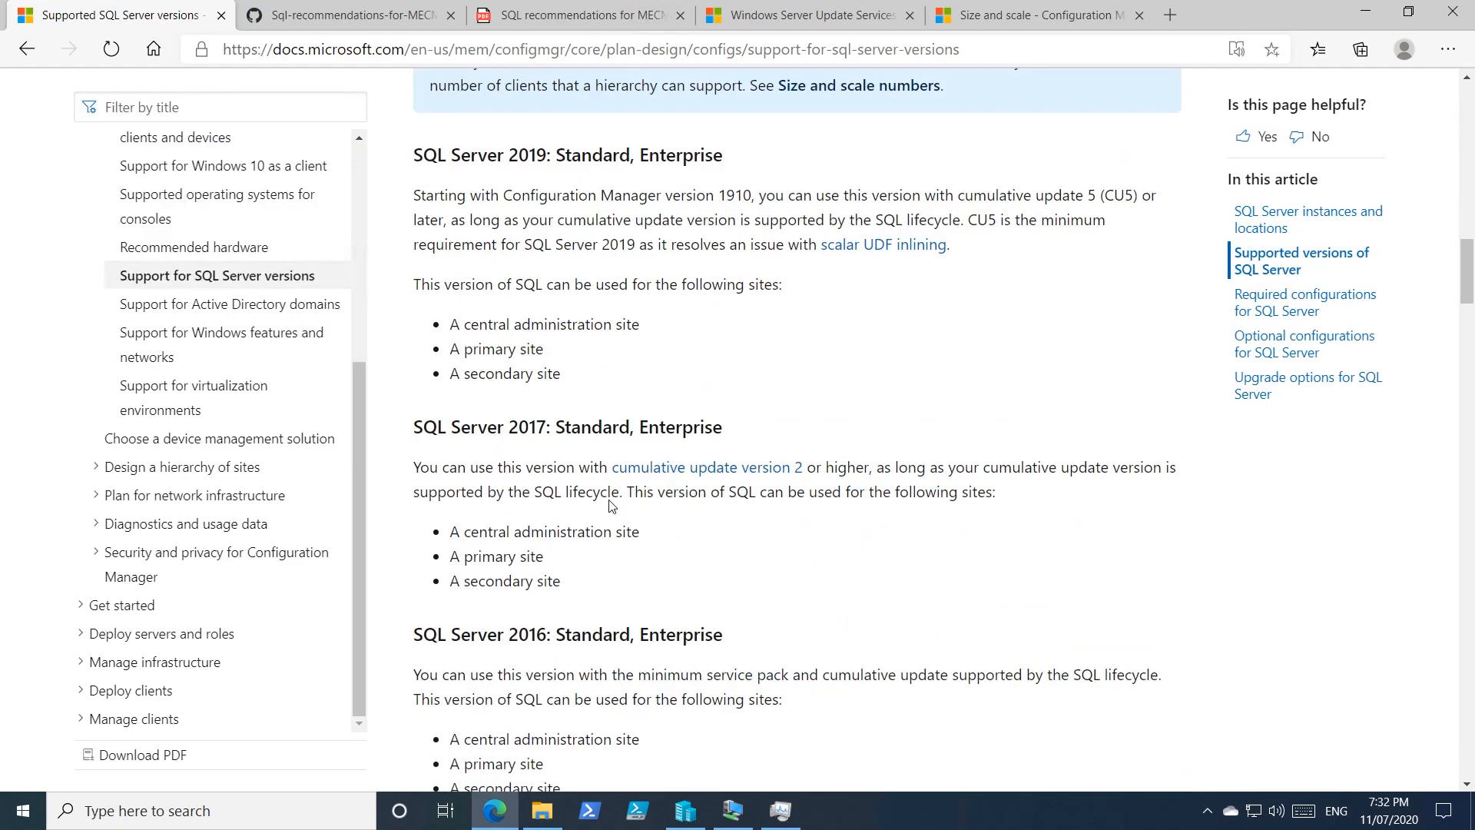
pyautogui.moveTo(525, 431); pyautogui.dragTo(630, 428)
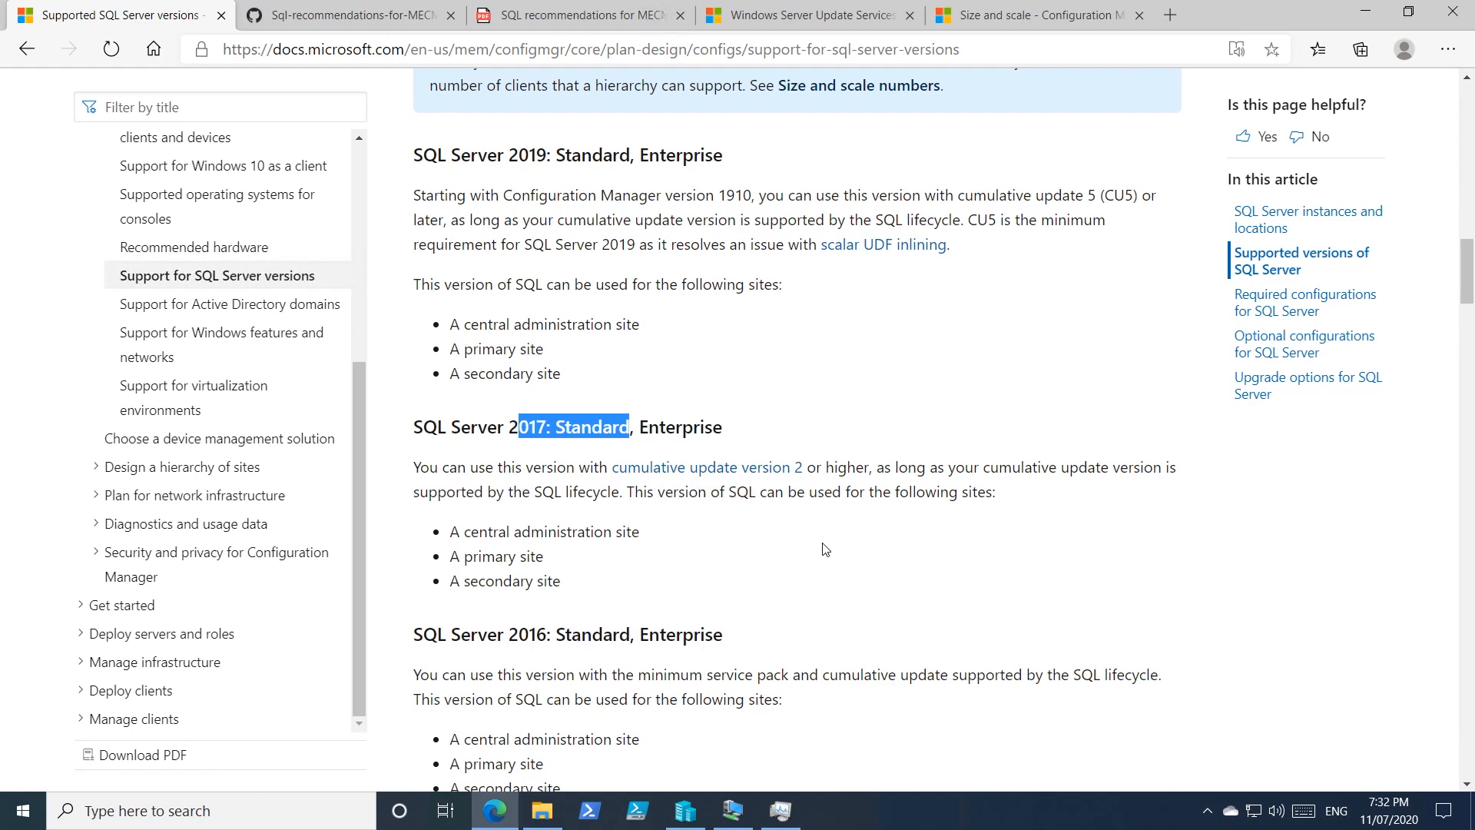
pyautogui.scroll(-1, 825, 549)
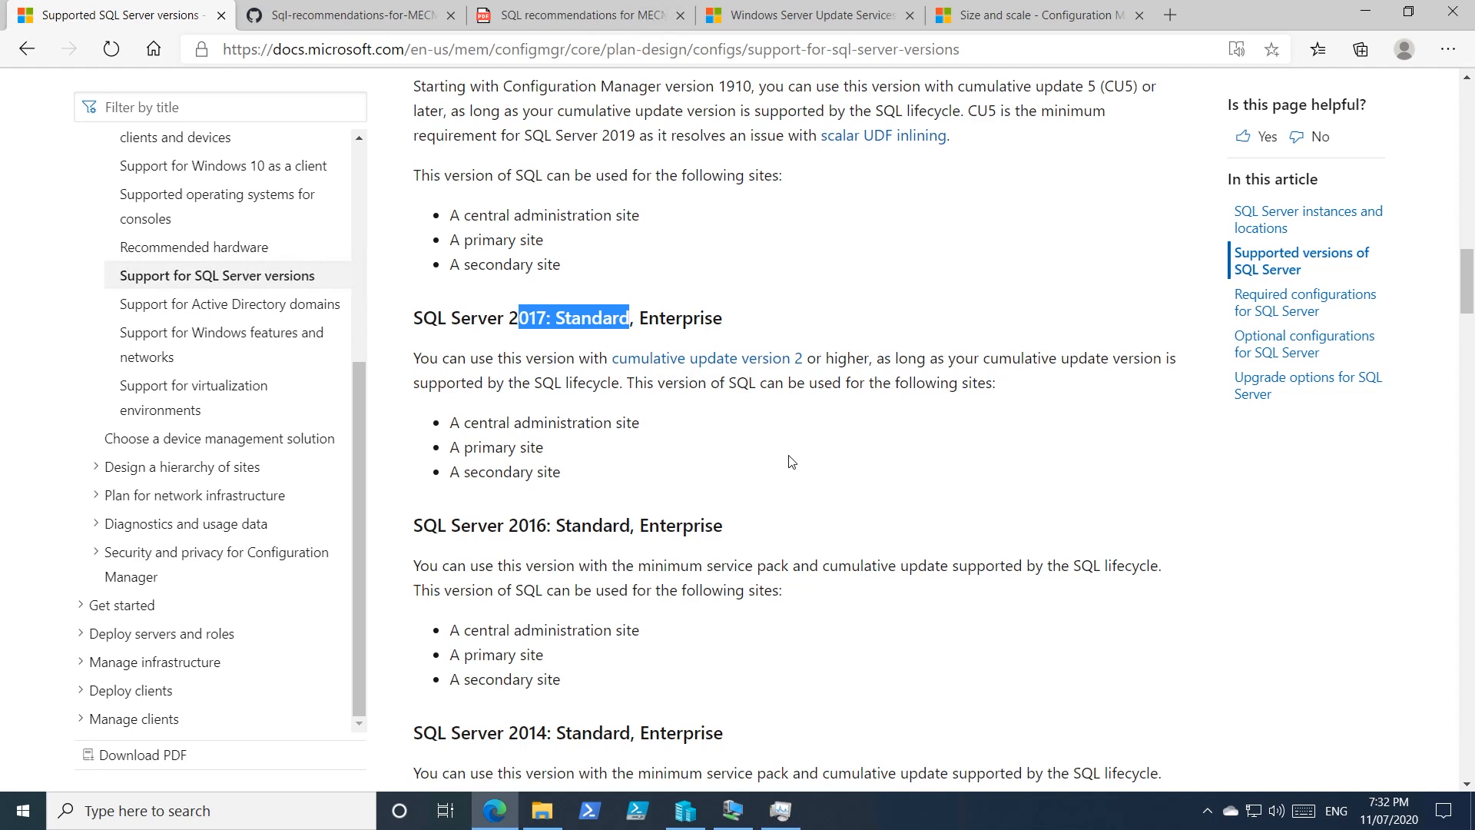
pyautogui.scroll(-3, 791, 461)
pyautogui.scroll(-7, 791, 461)
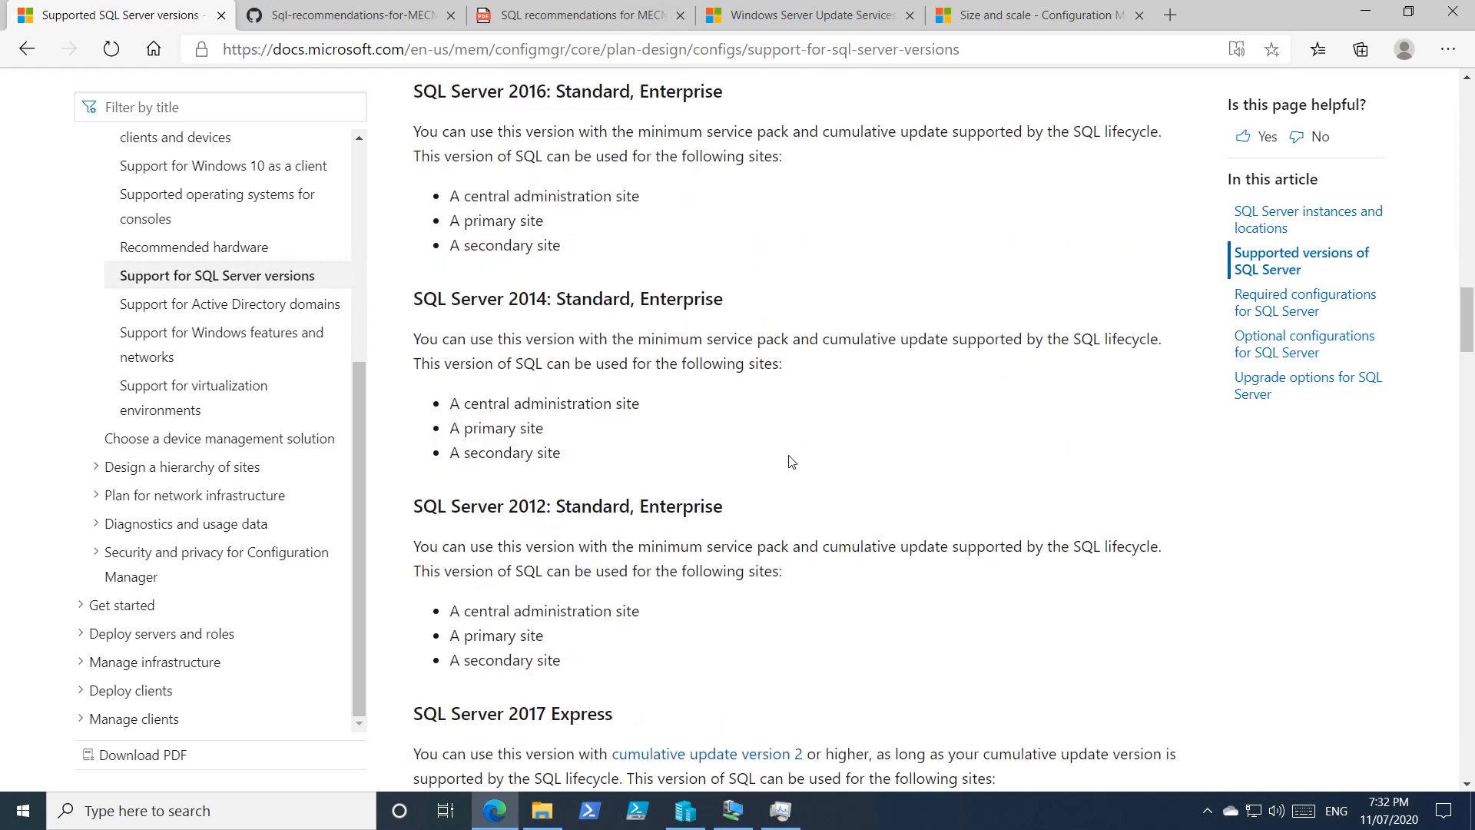
pyautogui.scroll(8, 795, 465)
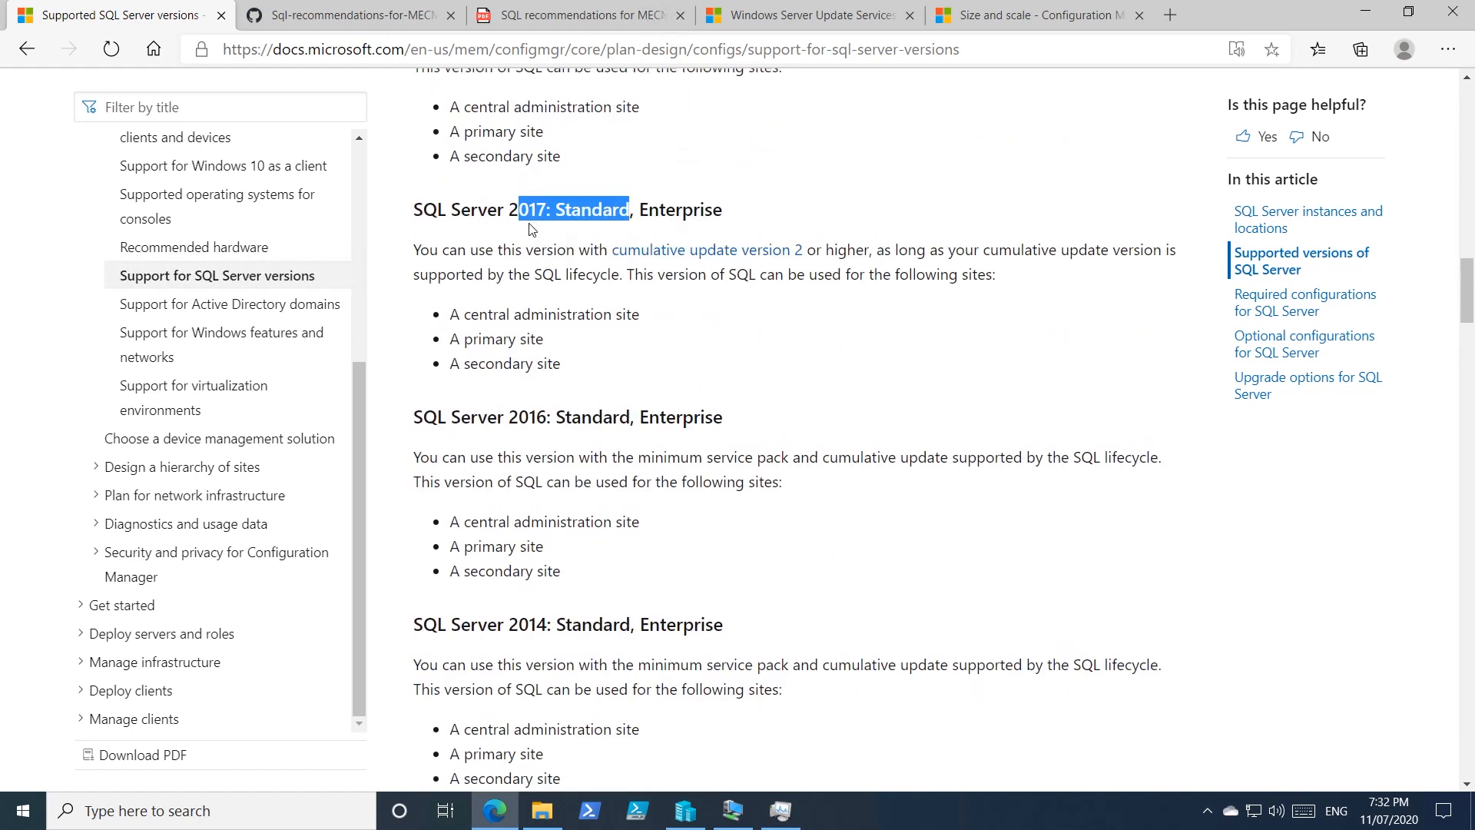
pyautogui.click(575, 210)
pyautogui.moveTo(437, 210); pyautogui.dragTo(629, 209)
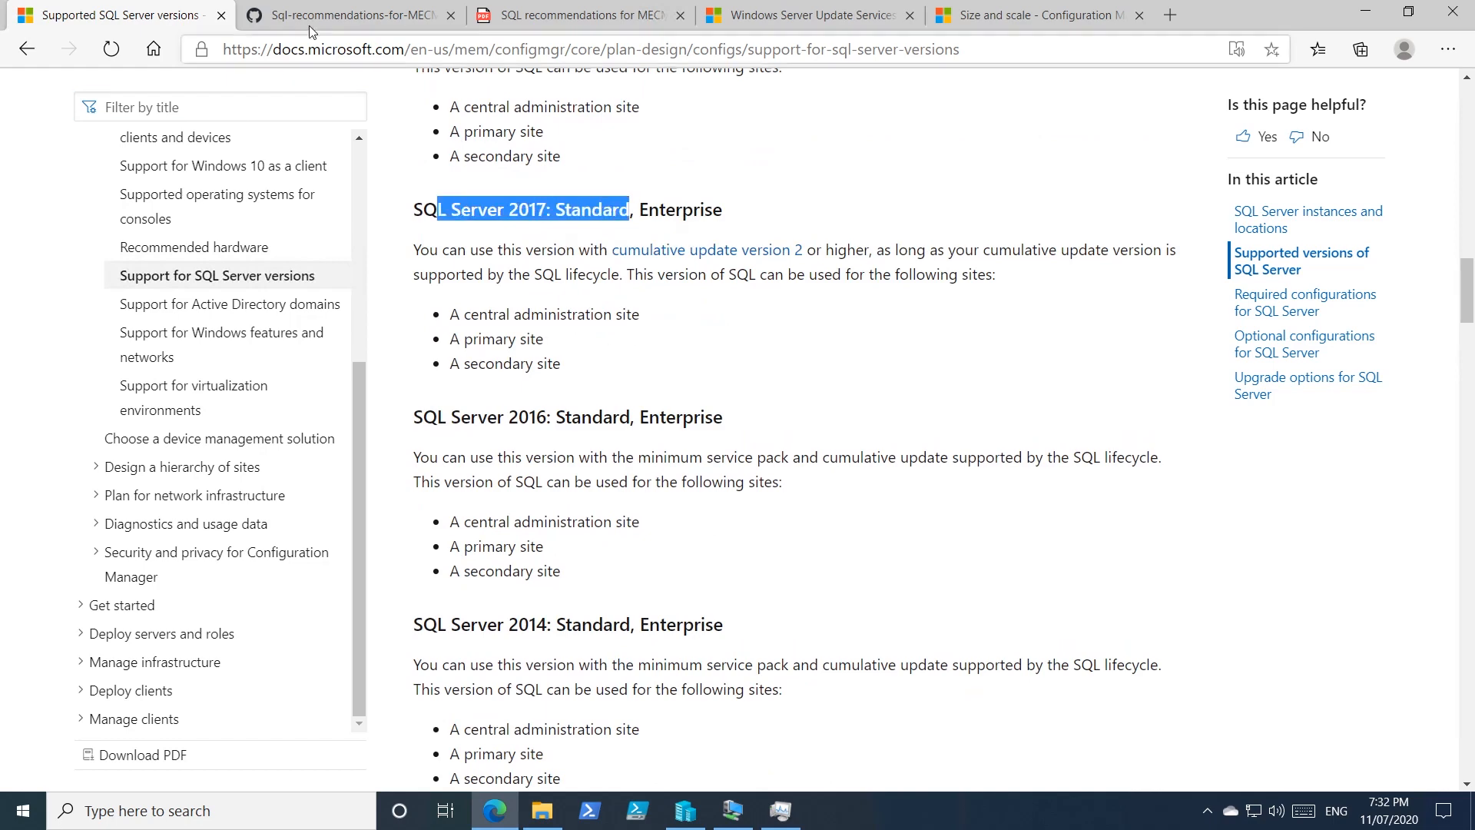
# Switch to the Sql-recommendations-for-MECM GitHub repository page.
pyautogui.click(353, 16)
pyautogui.scroll(8, 713, 427)
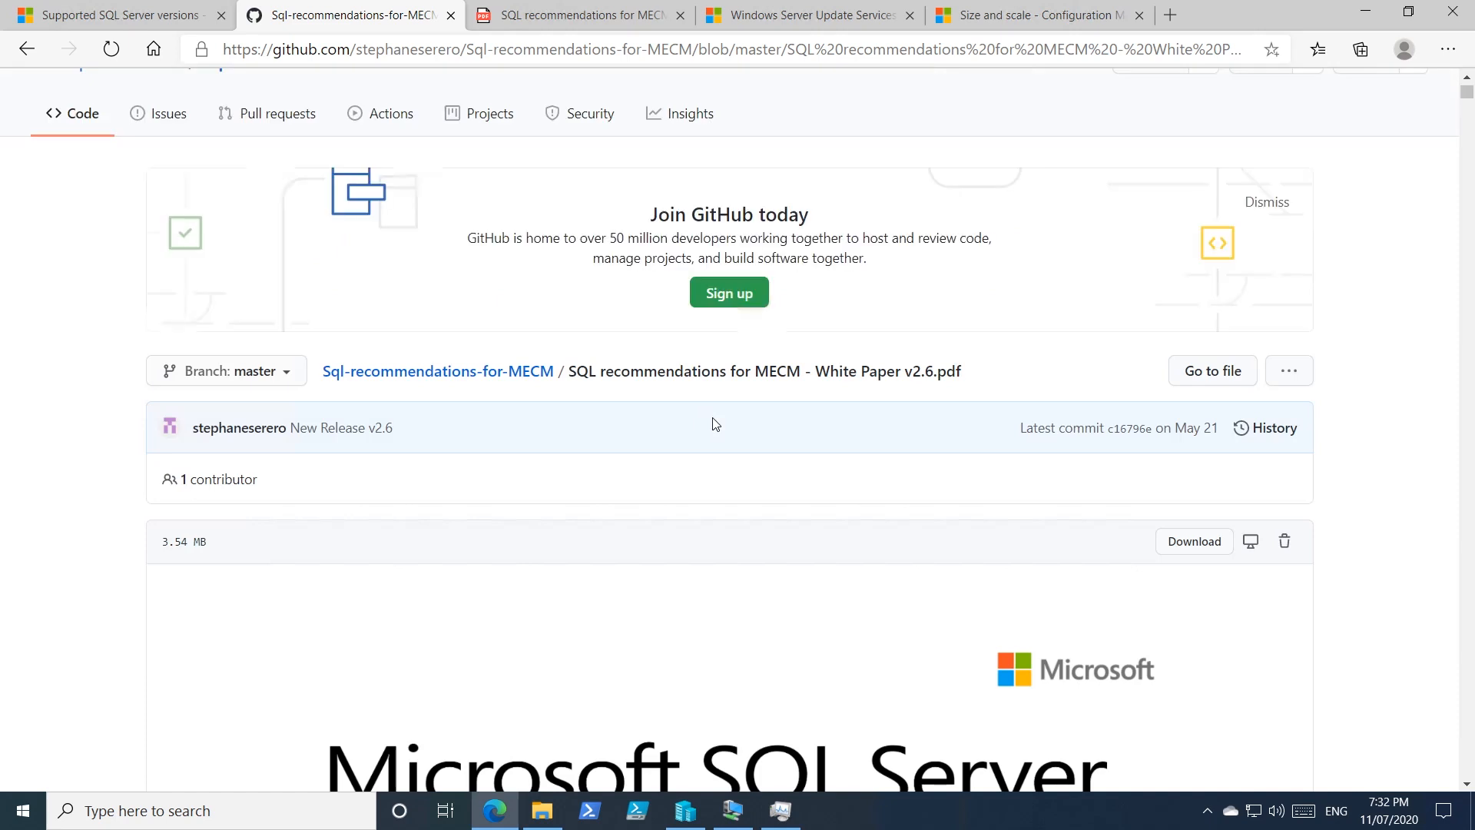
pyautogui.scroll(-1, 757, 533)
pyautogui.scroll(1, 757, 533)
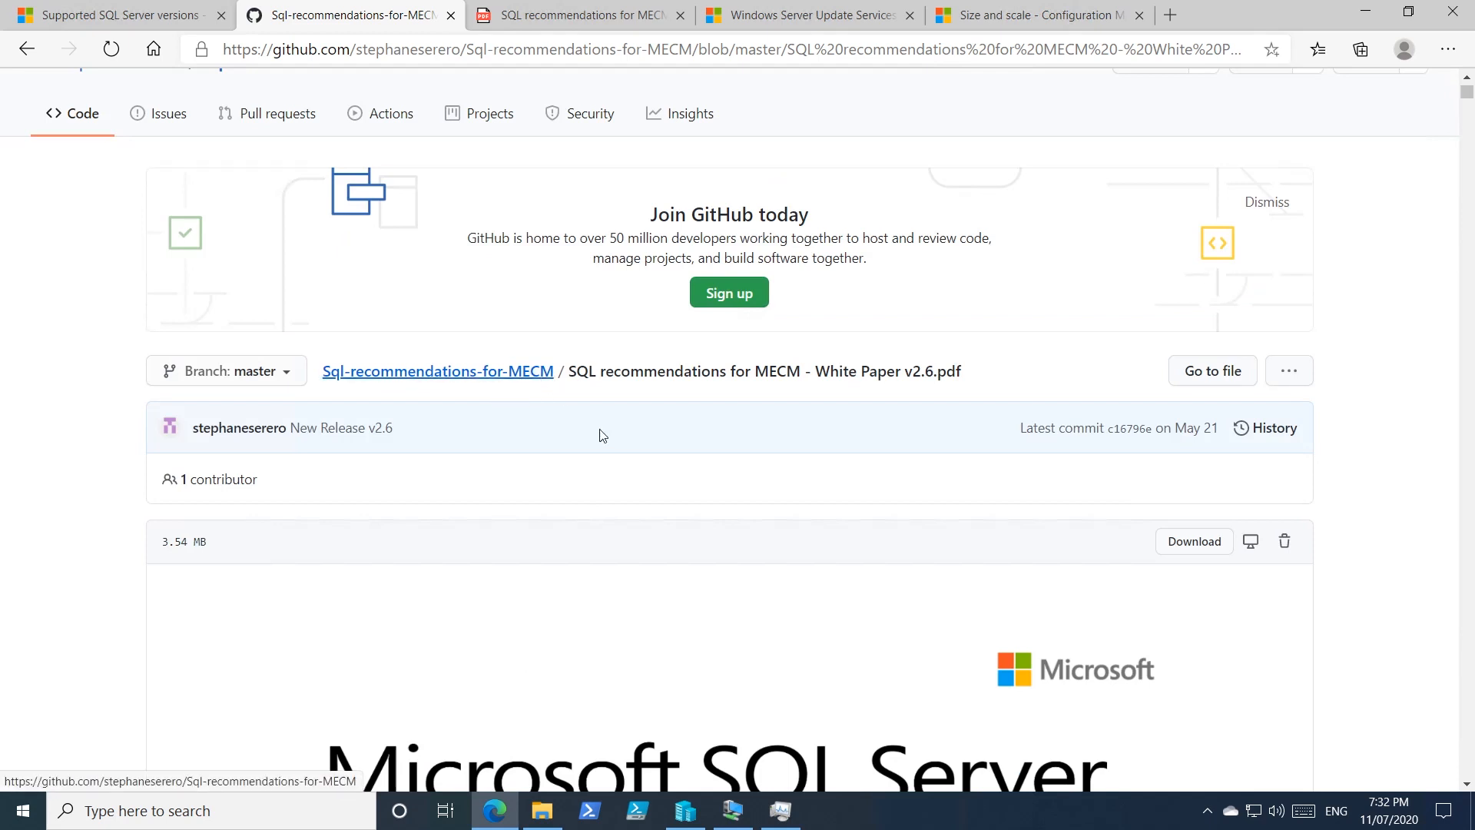
# Open the SQL recommendations PDF and scroll to the revision history table on page 2.
pyautogui.click(587, 17)
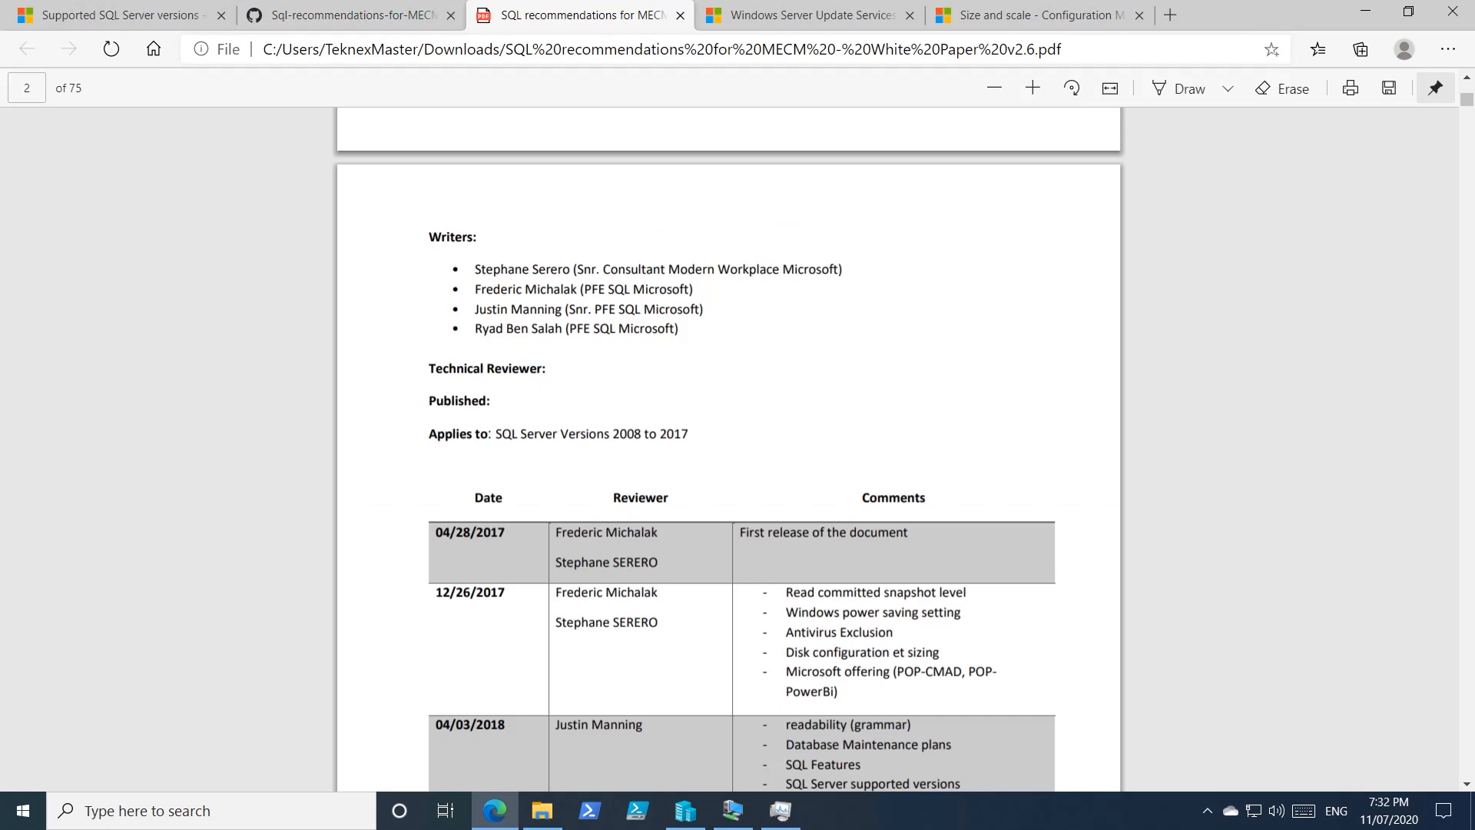
pyautogui.scroll(10, 856, 642)
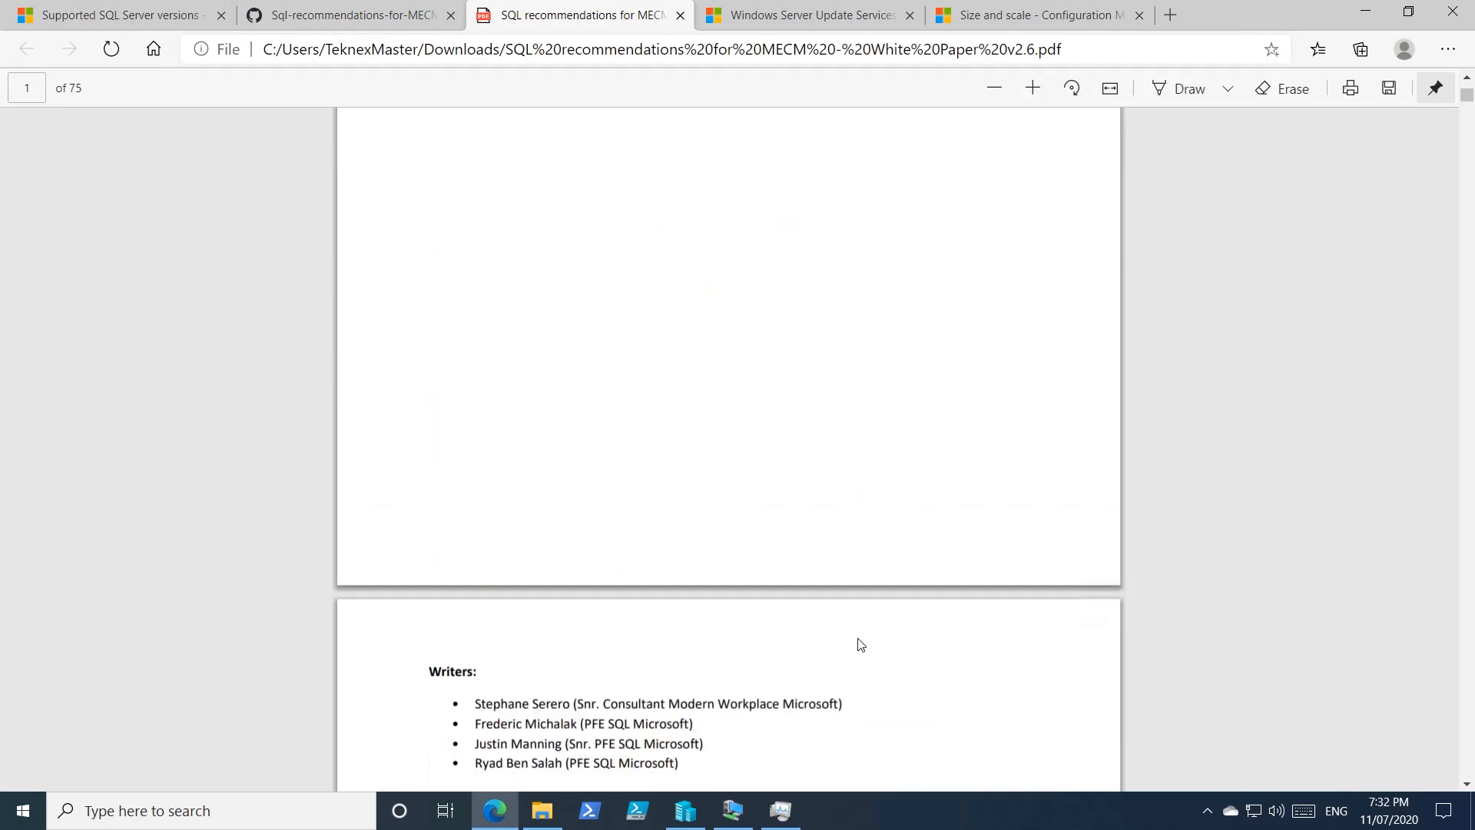
pyautogui.scroll(-3, 861, 647)
pyautogui.scroll(-7, 864, 652)
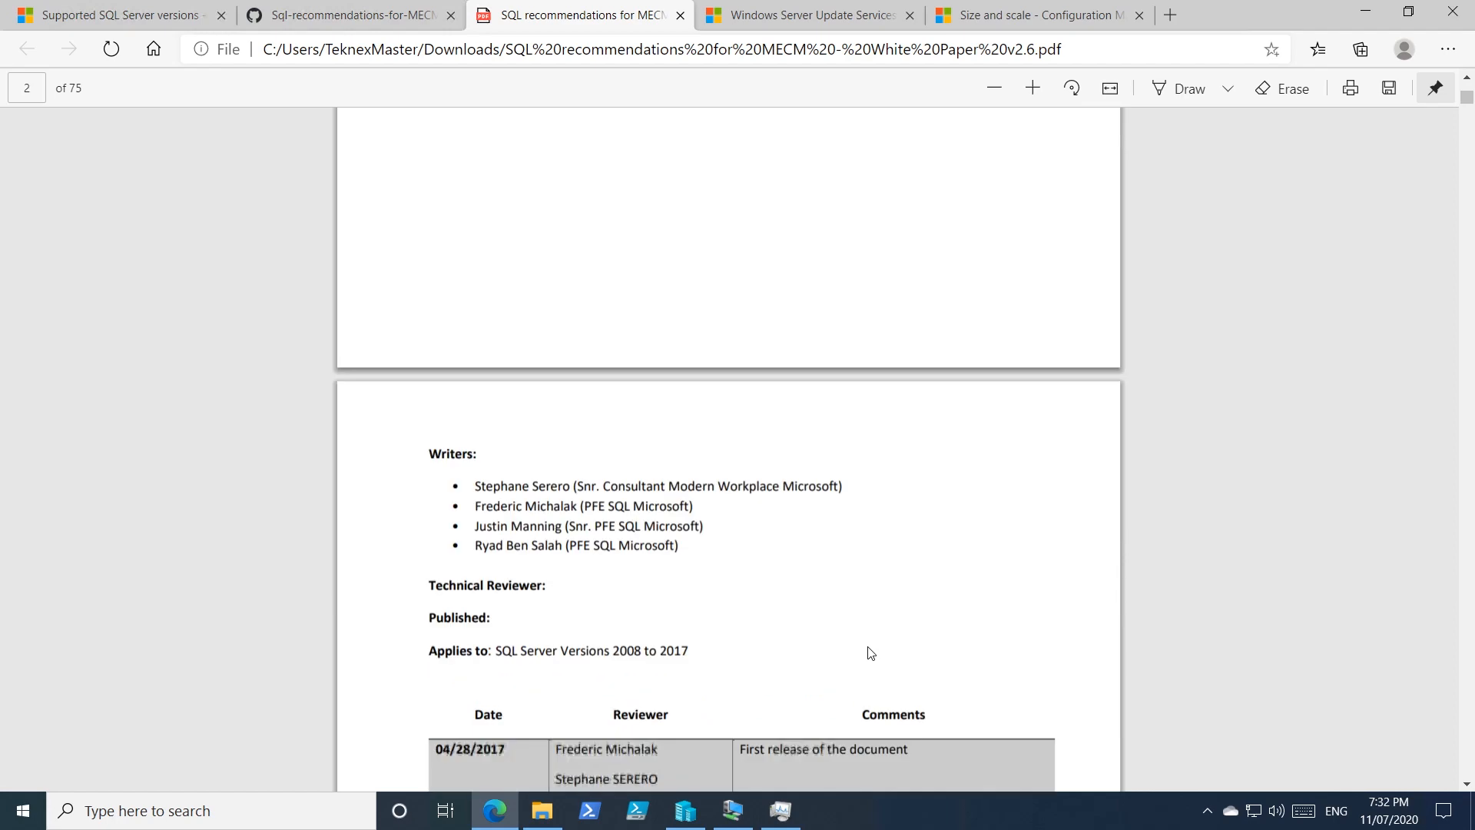
pyautogui.scroll(-3, 870, 653)
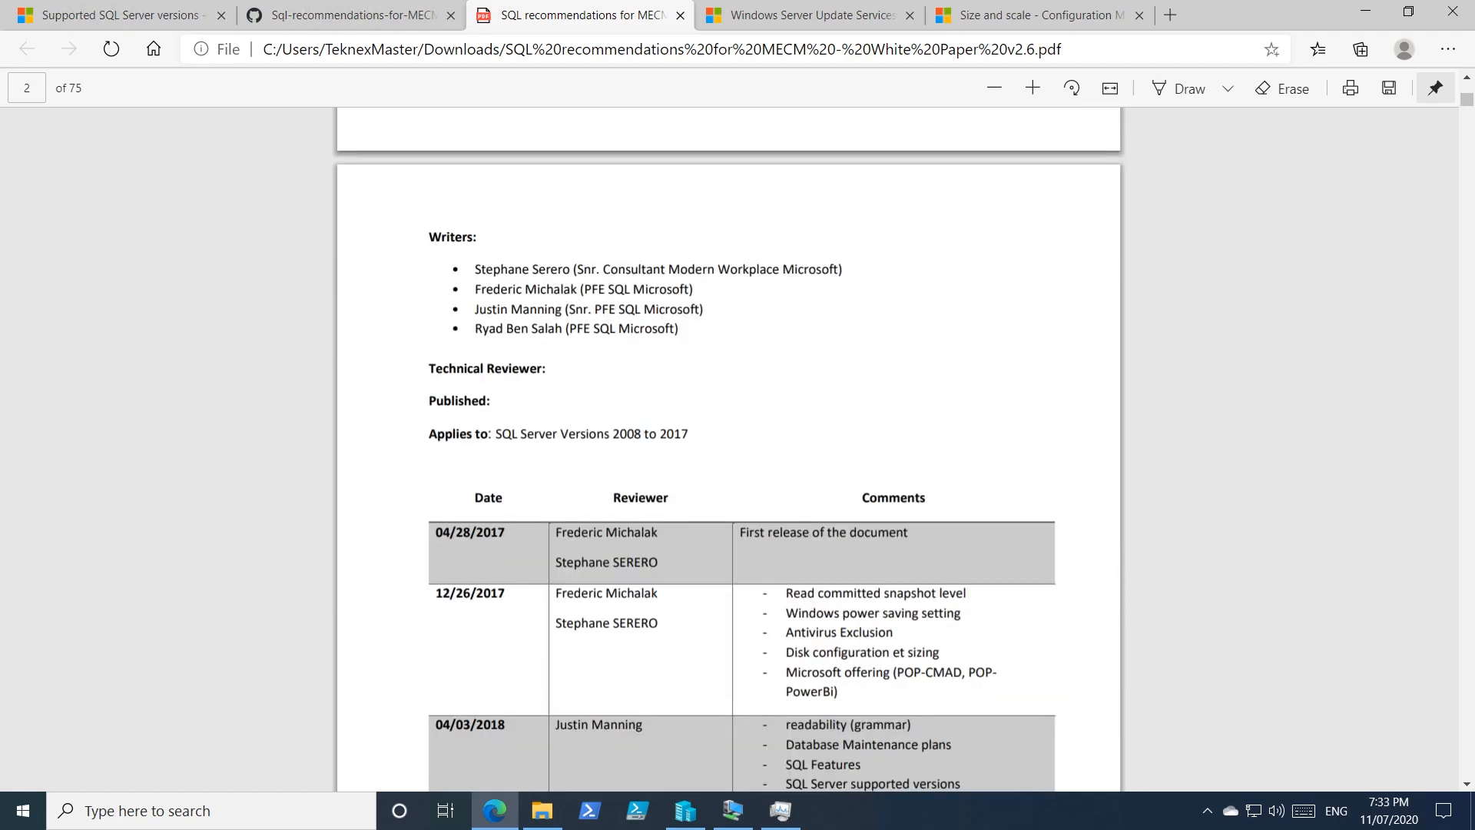
pyautogui.scroll(-2, 742, 449)
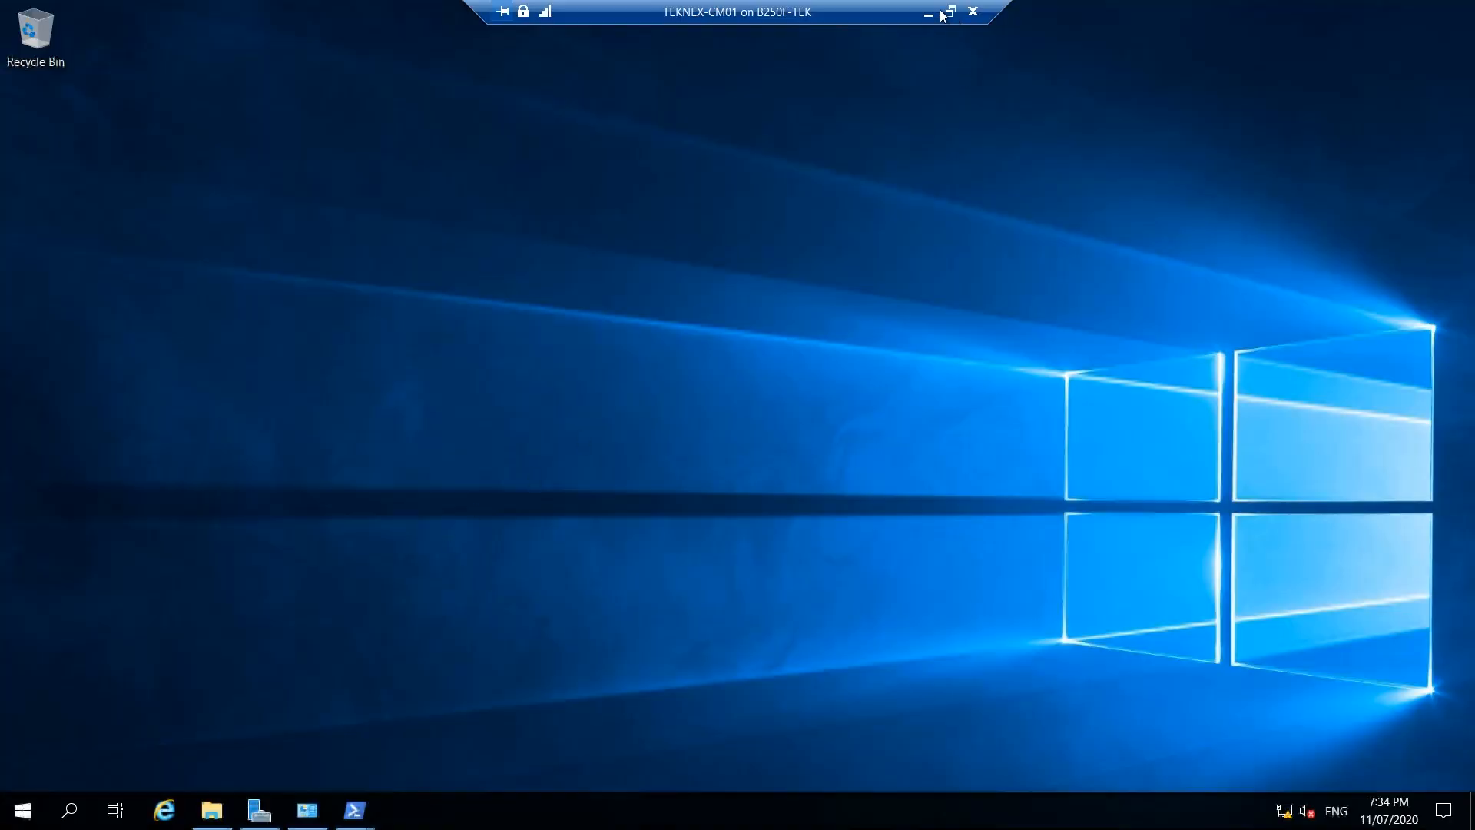
# Leave the CM01 session and connect to the TEKNEX-DC01 virtual machine.
pyautogui.click(928, 14)
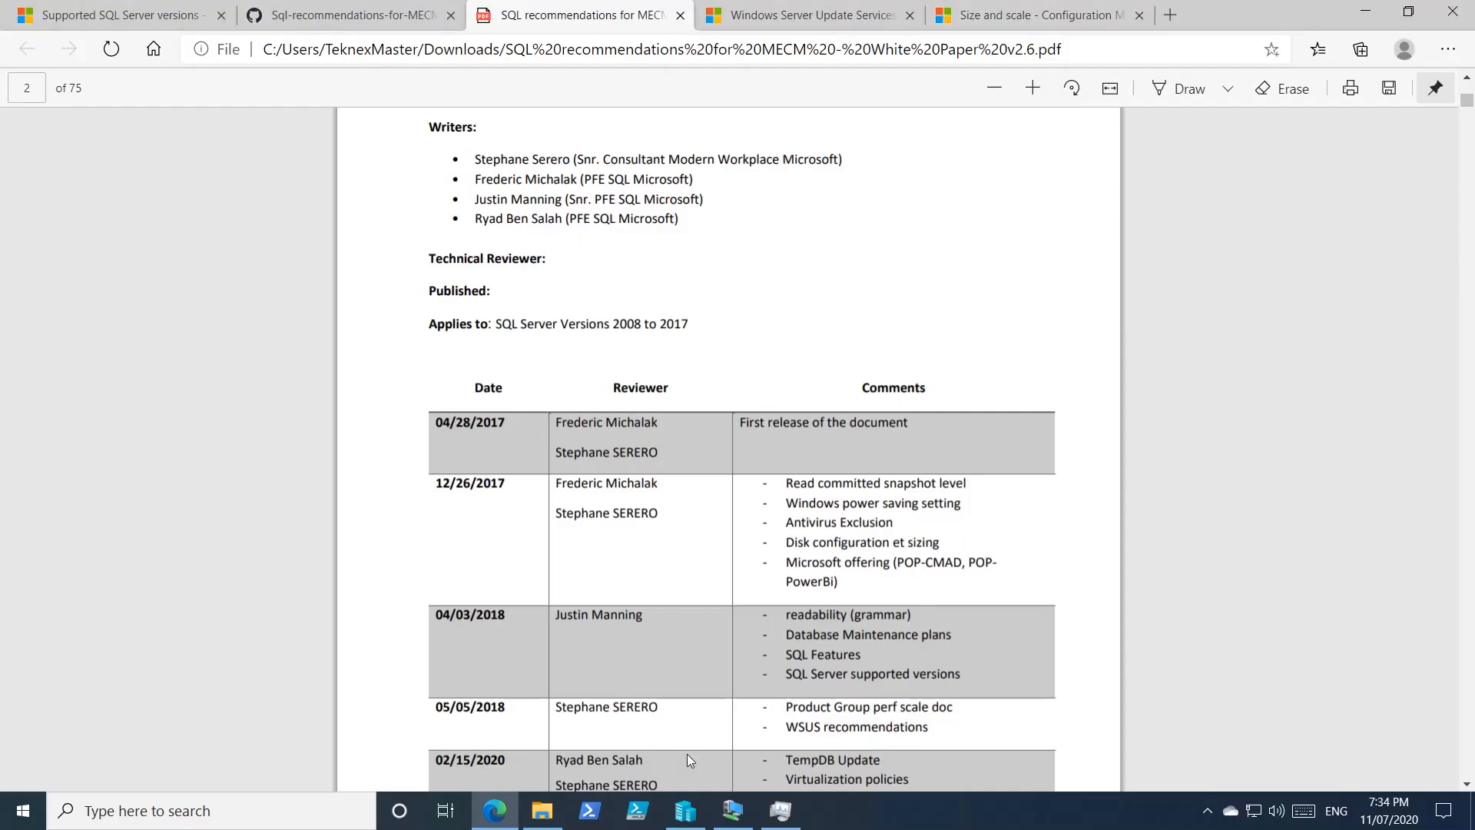
pyautogui.click(685, 809)
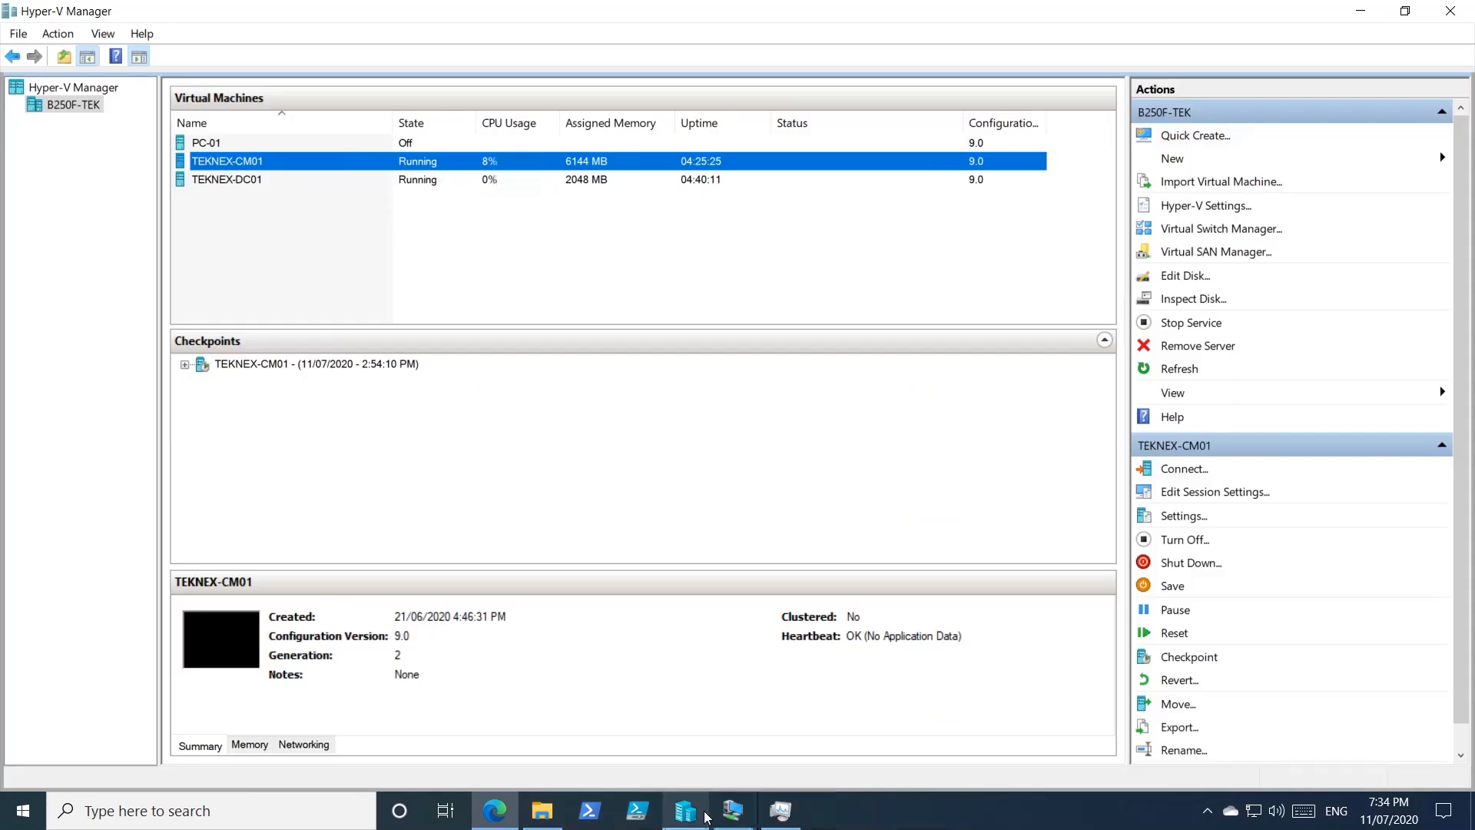
pyautogui.doubleClick(330, 180)
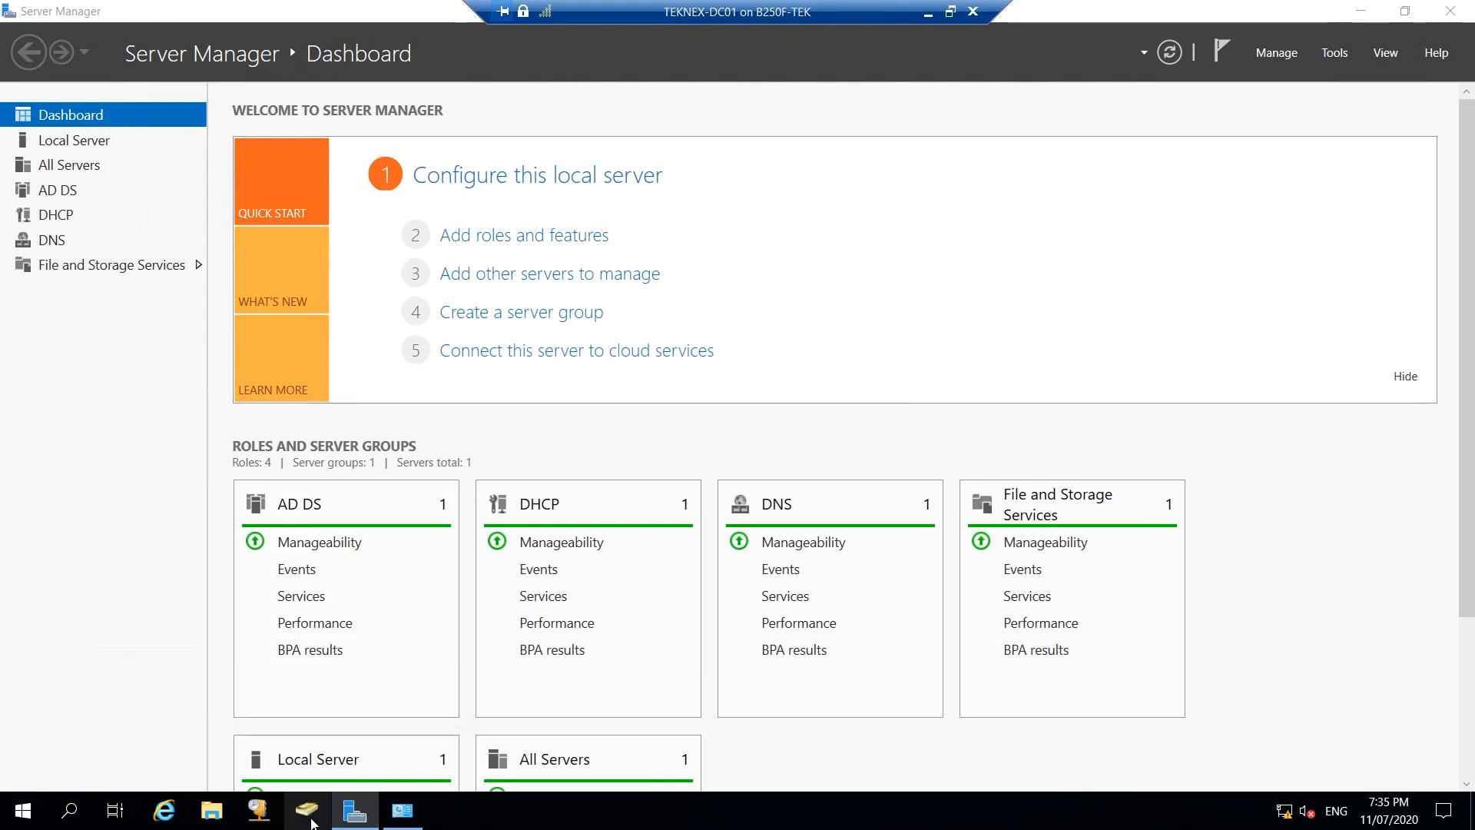
# Open Active Directory Users and Computers at teknex.local > Teknex Users > Administrative Users.
pyautogui.click(320, 813)
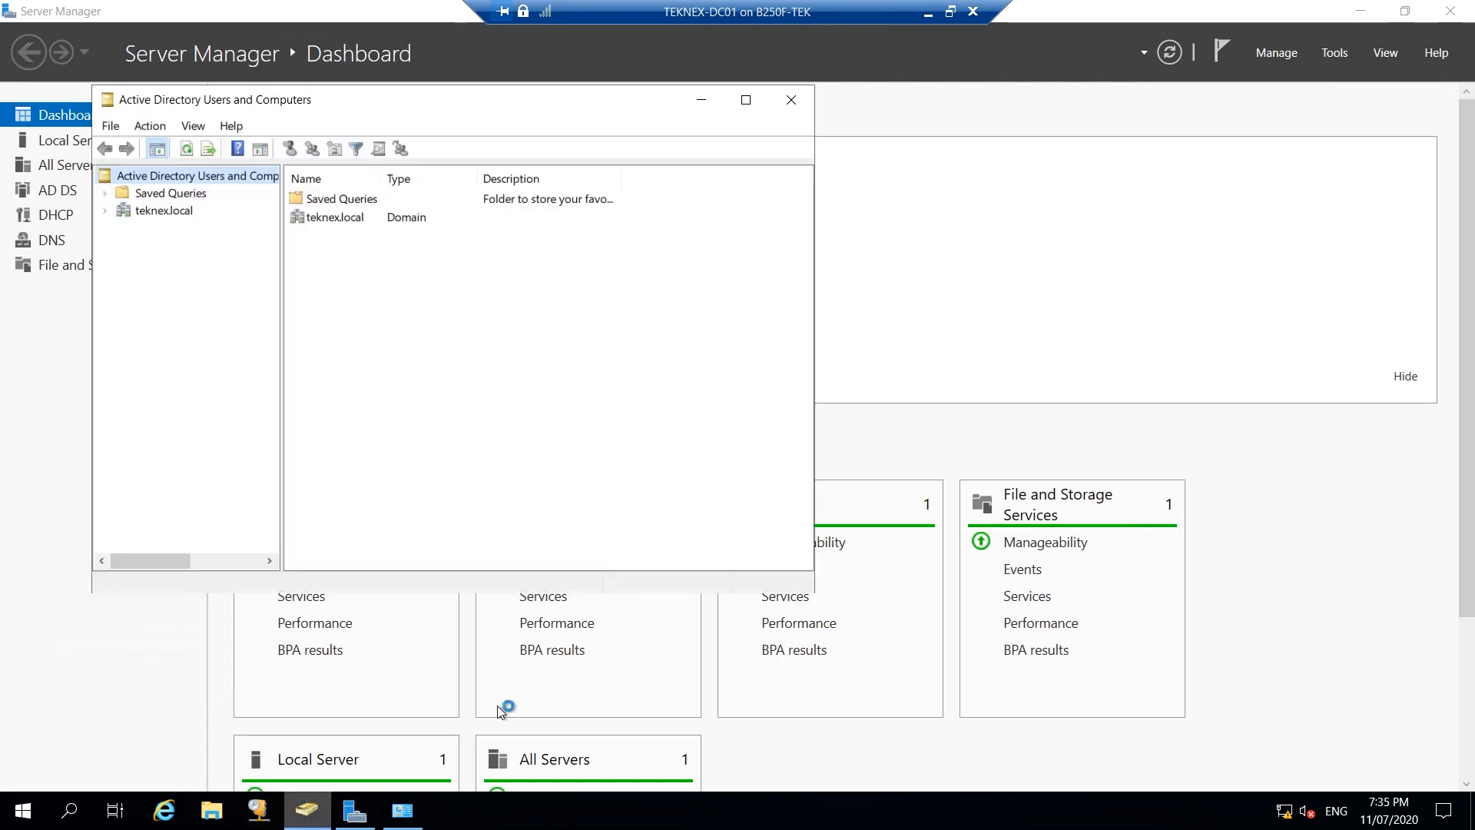
pyautogui.moveTo(508, 112); pyautogui.dragTo(716, 127)
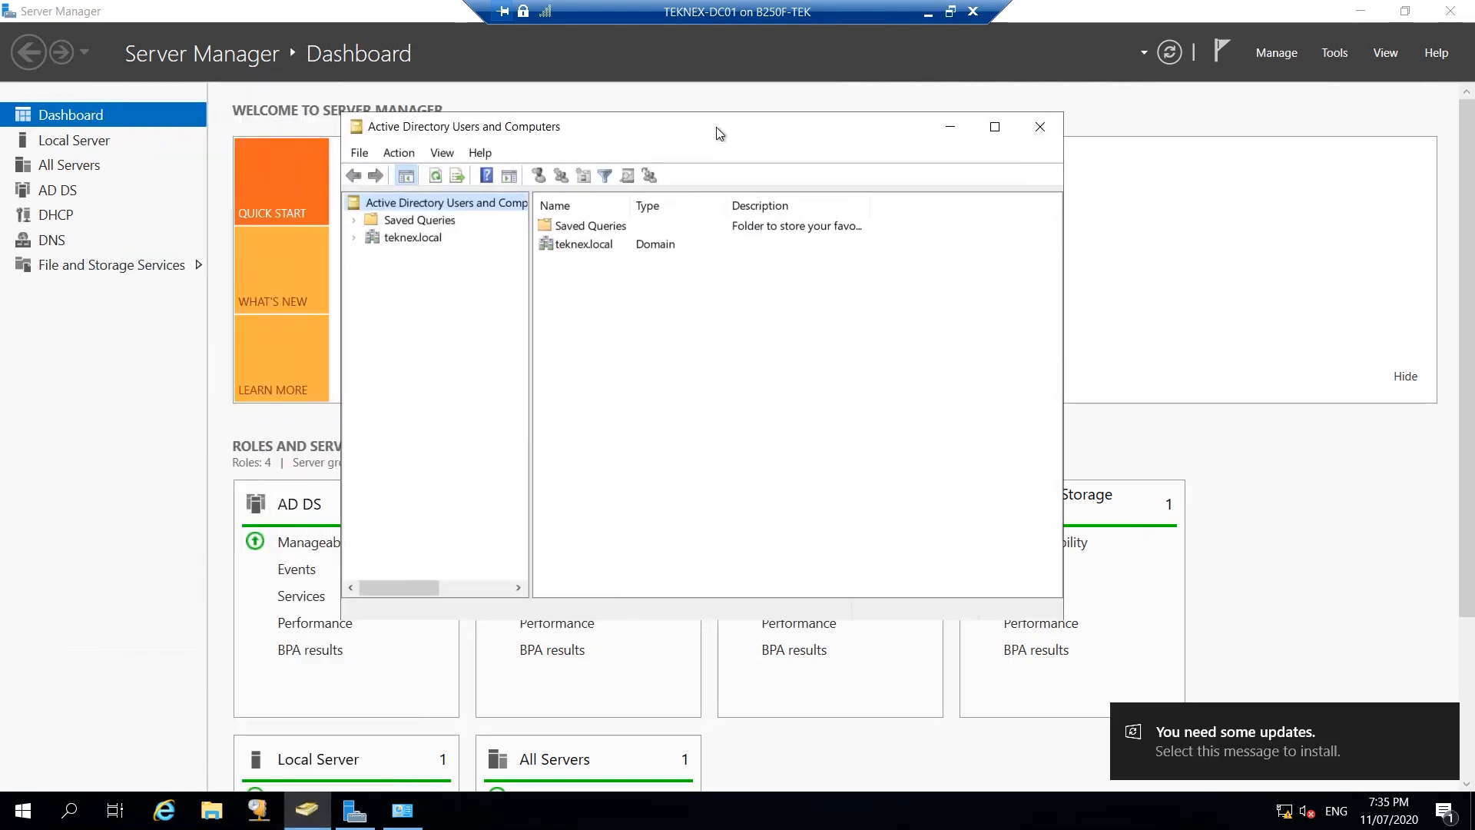
pyautogui.click(353, 237)
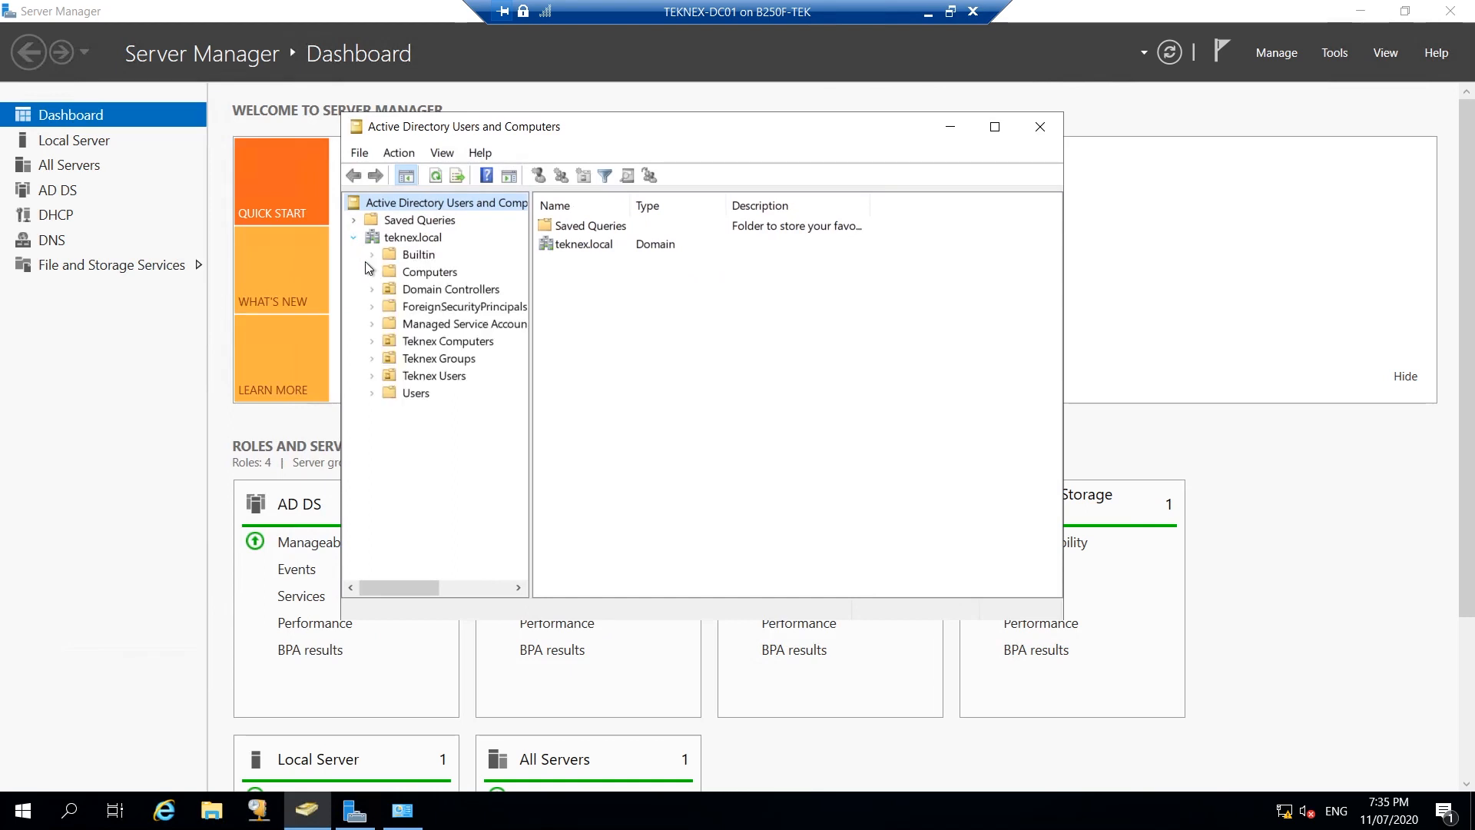
pyautogui.click(371, 376)
pyautogui.click(464, 397)
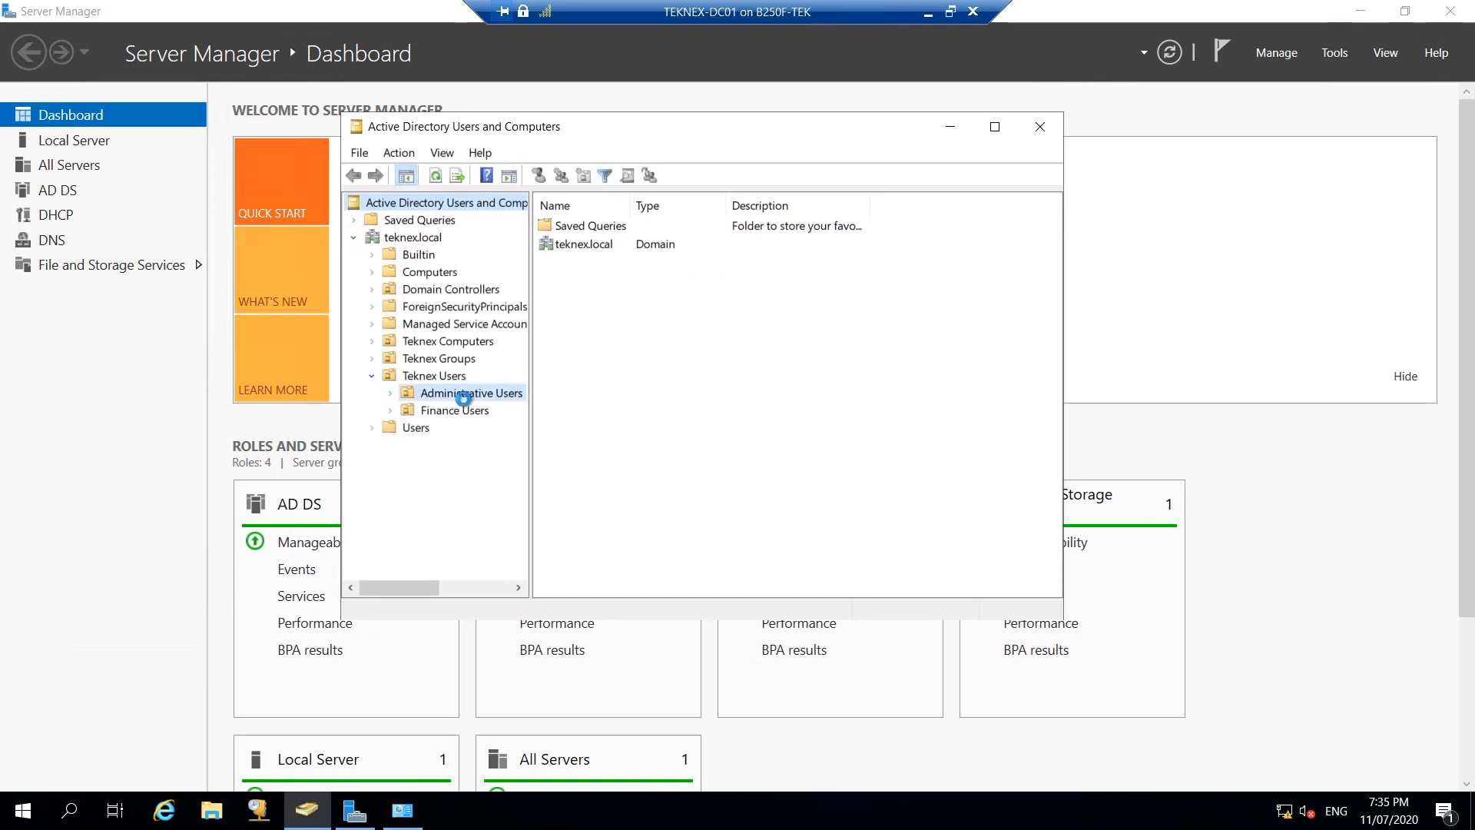
# Start a new user in Administrative Users named CM SQL with logon name CM_SQL.
pyautogui.rightClick(686, 279)
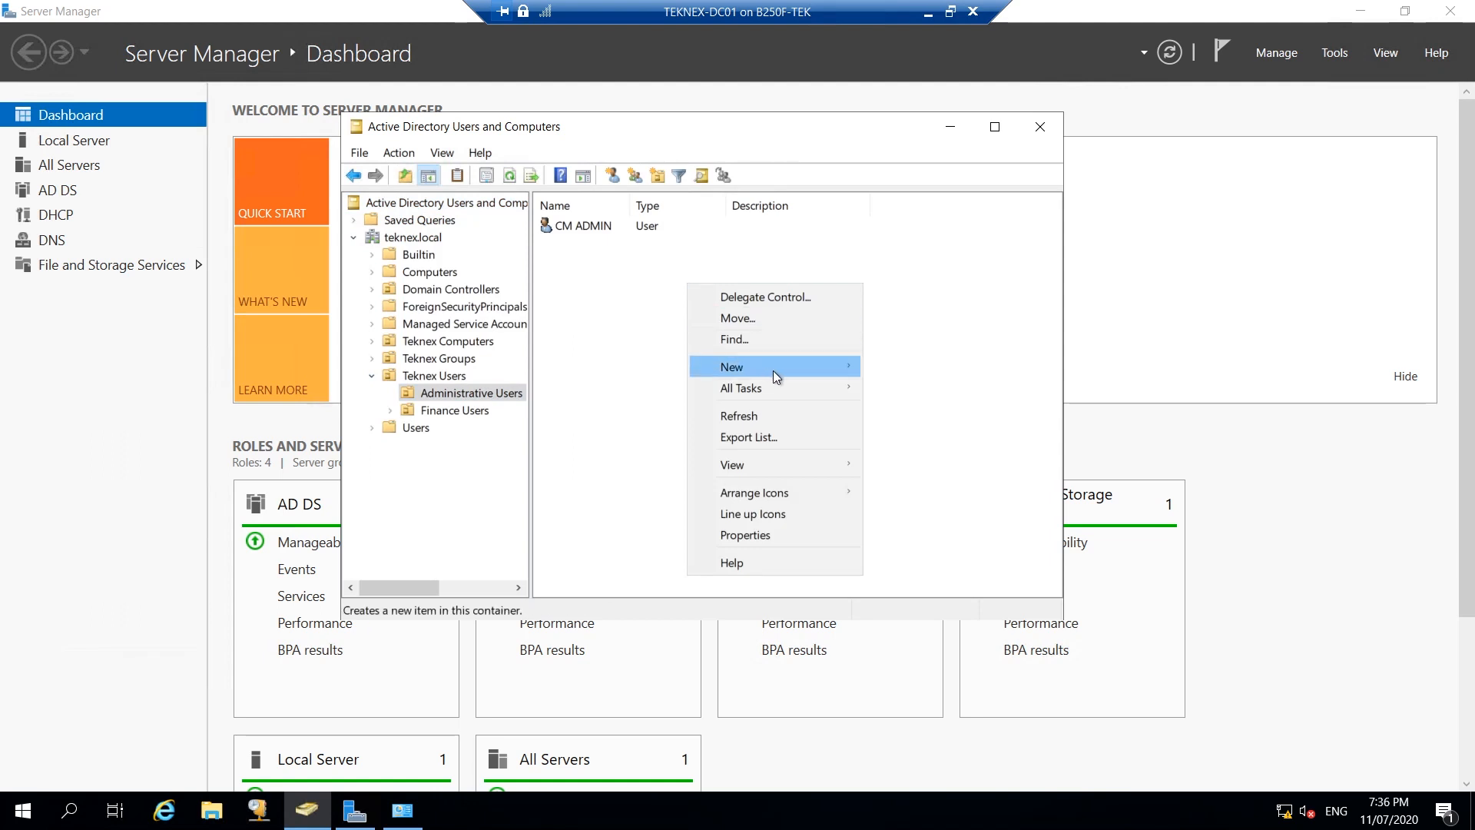
pyautogui.moveTo(773, 369)
pyautogui.click(948, 556)
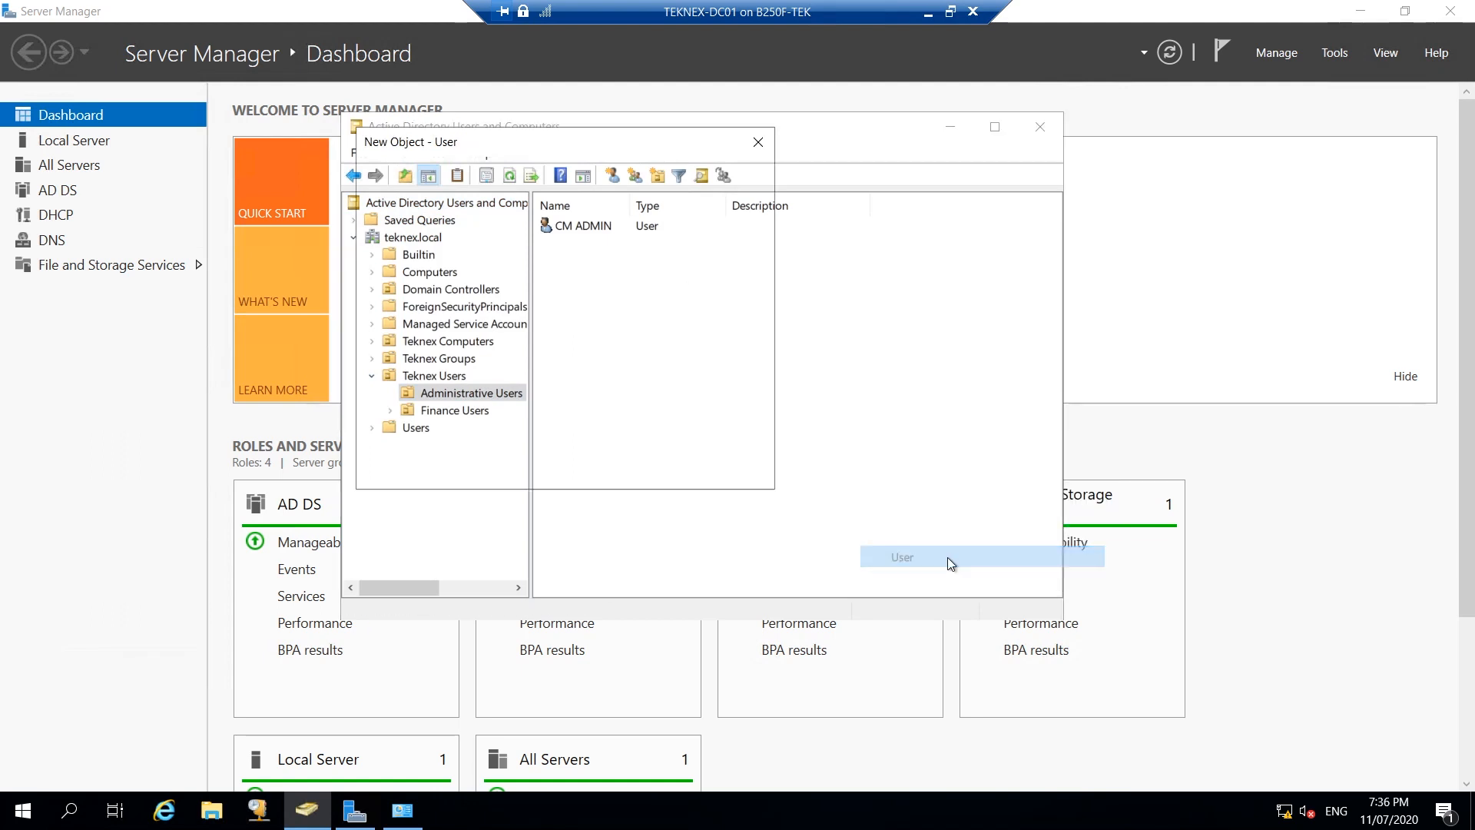
pyautogui.write('SQL')
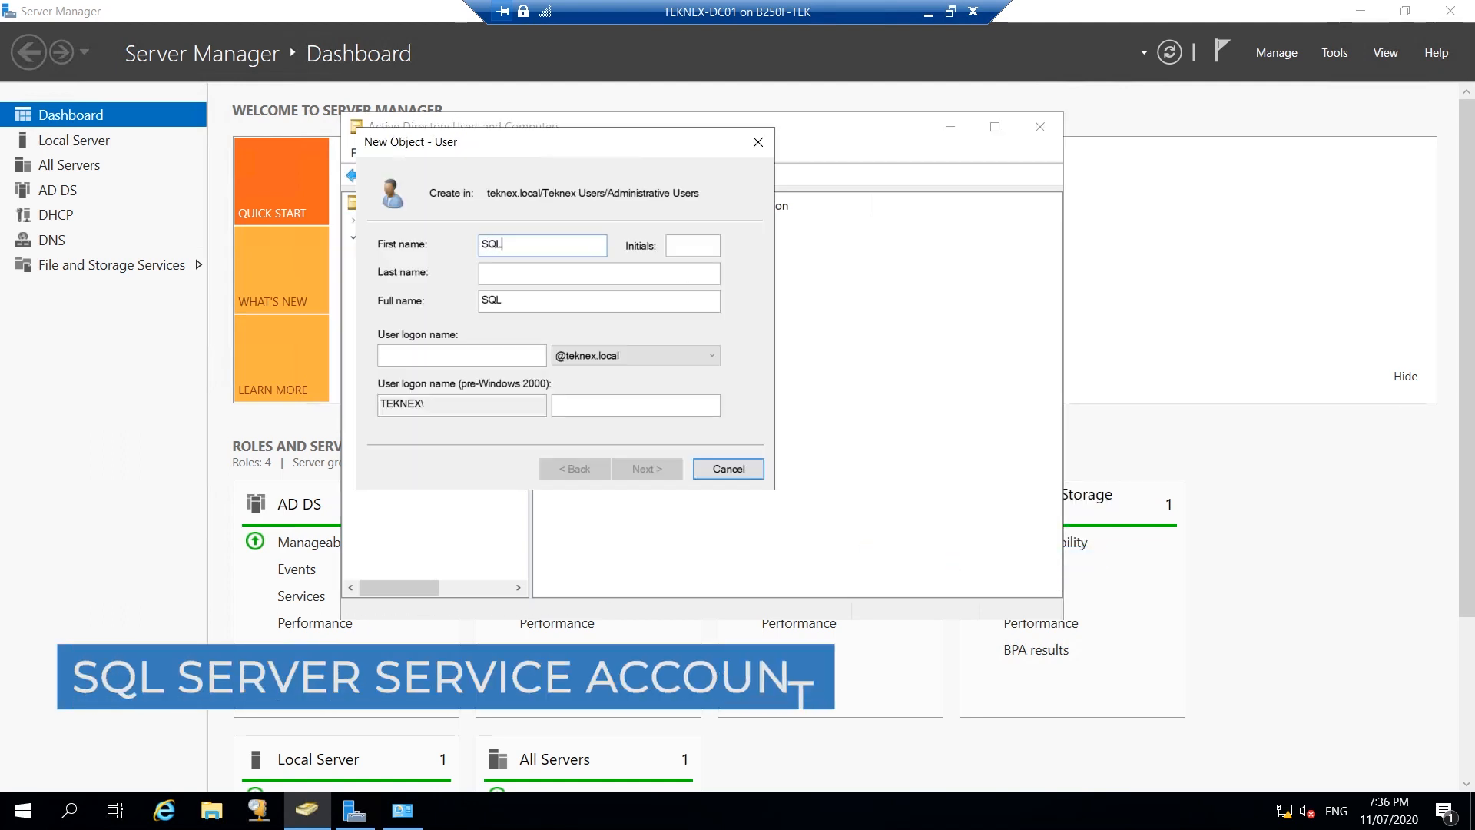
pyautogui.press('BackSpace')
pyautogui.press('BackSpace')
pyautogui.write('CM')
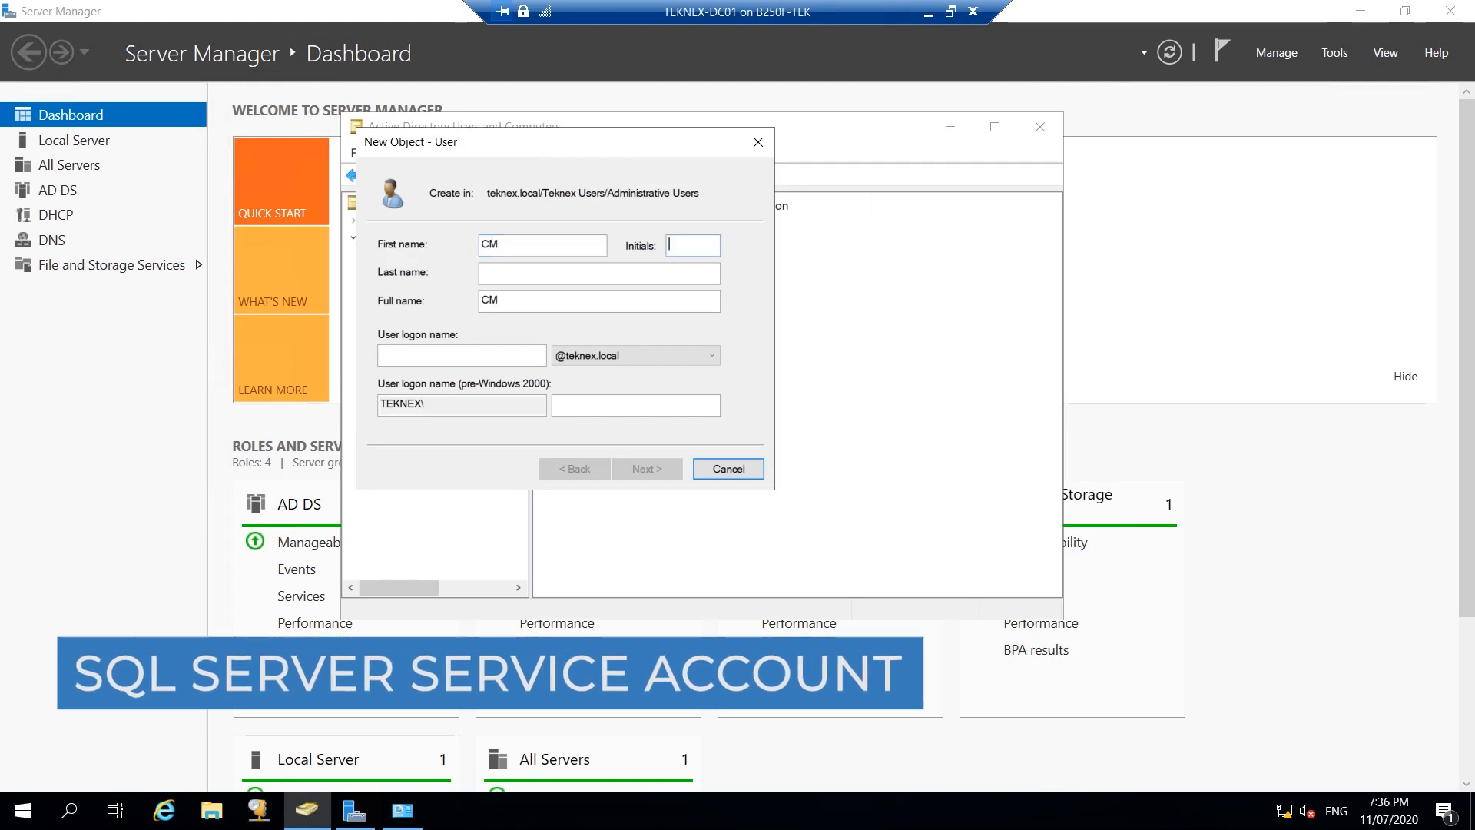
pyautogui.click(547, 273)
pyautogui.press('Tab')
pyautogui.press('Tab')
pyautogui.write('CM_SQL')
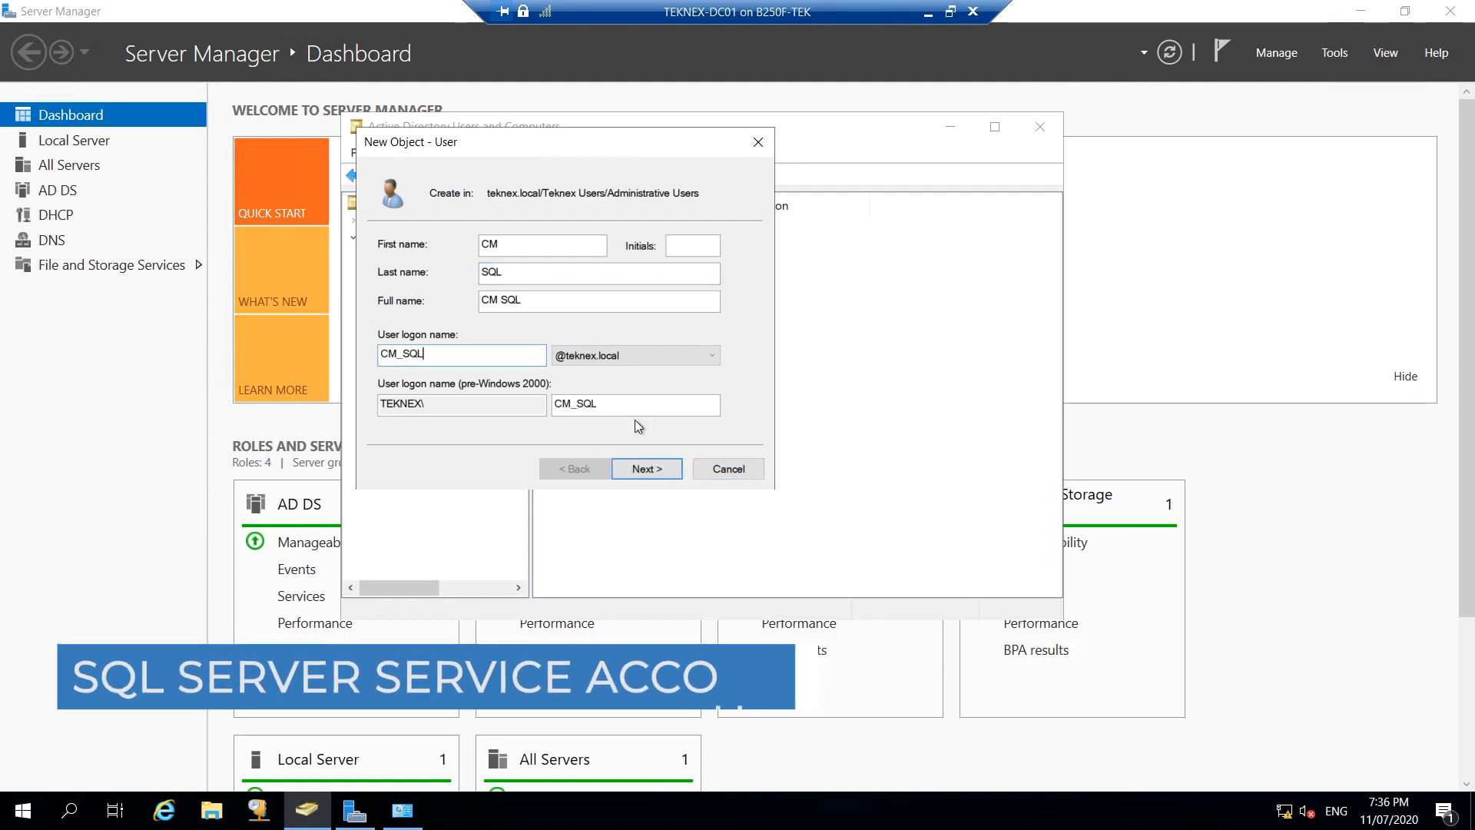
pyautogui.click(647, 470)
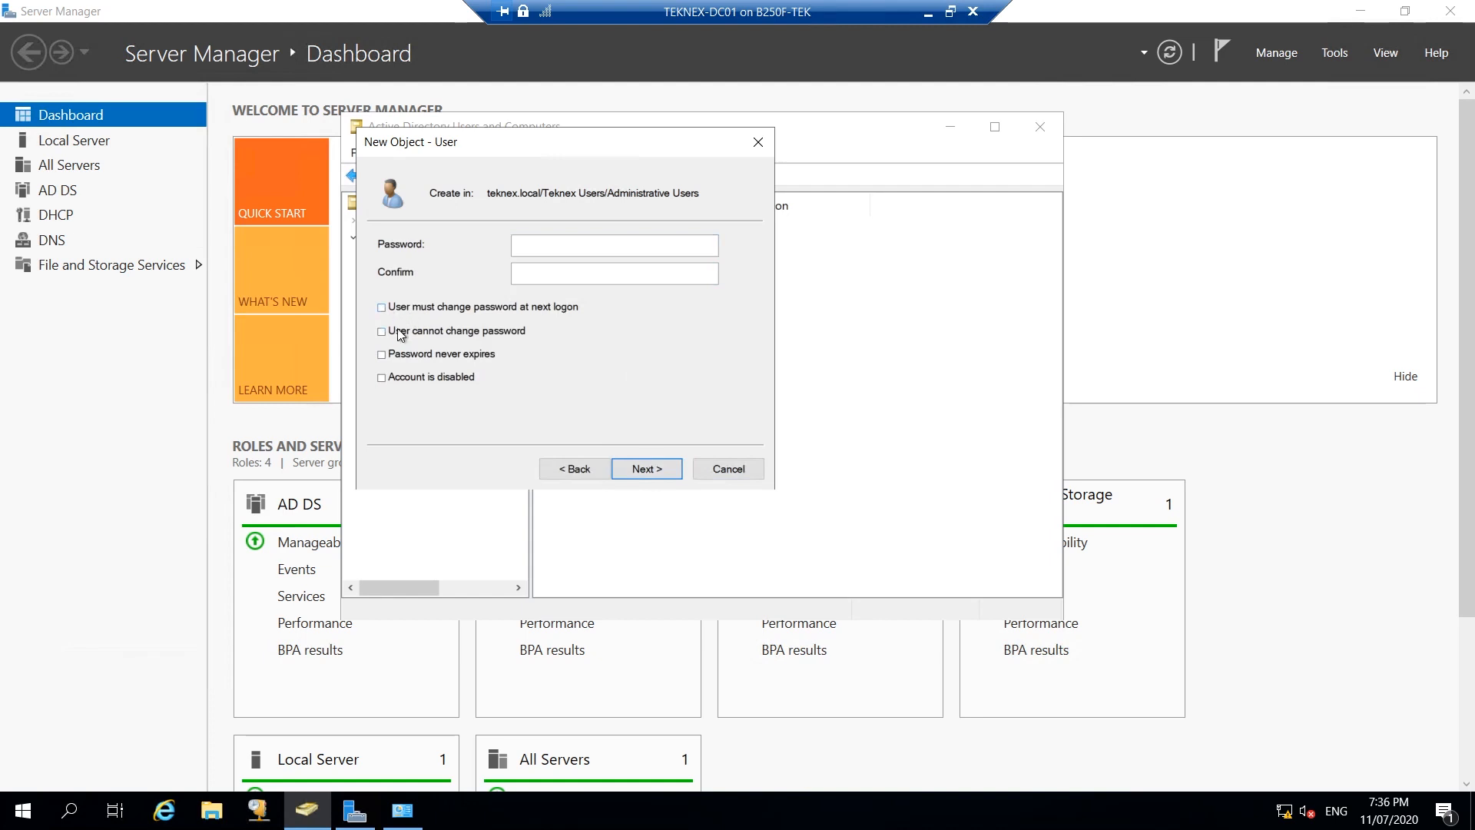
# Enter and confirm the account password, tick Password never expires, and finish creating the user.
pyautogui.click(494, 352)
pyautogui.click(537, 244)
pyautogui.write('Password1')
pyautogui.press('Tab')
pyautogui.write('Password1')
pyautogui.click(647, 469)
pyautogui.click(657, 478)
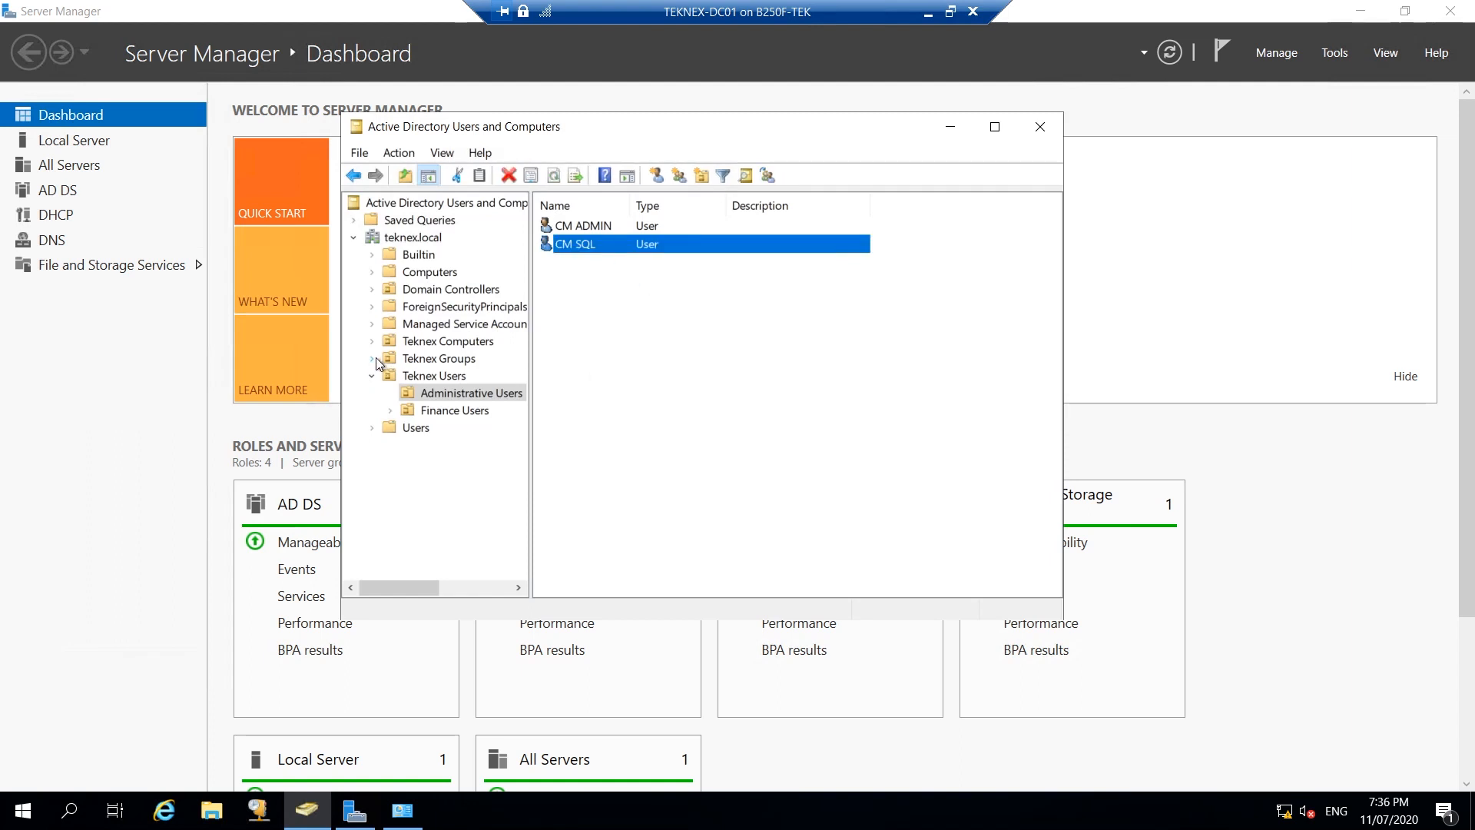
# Add the group 'CM SQL Server Admins' to Teknex Groups and widen the Name column.
pyautogui.click(430, 358)
pyautogui.rightClick(622, 296)
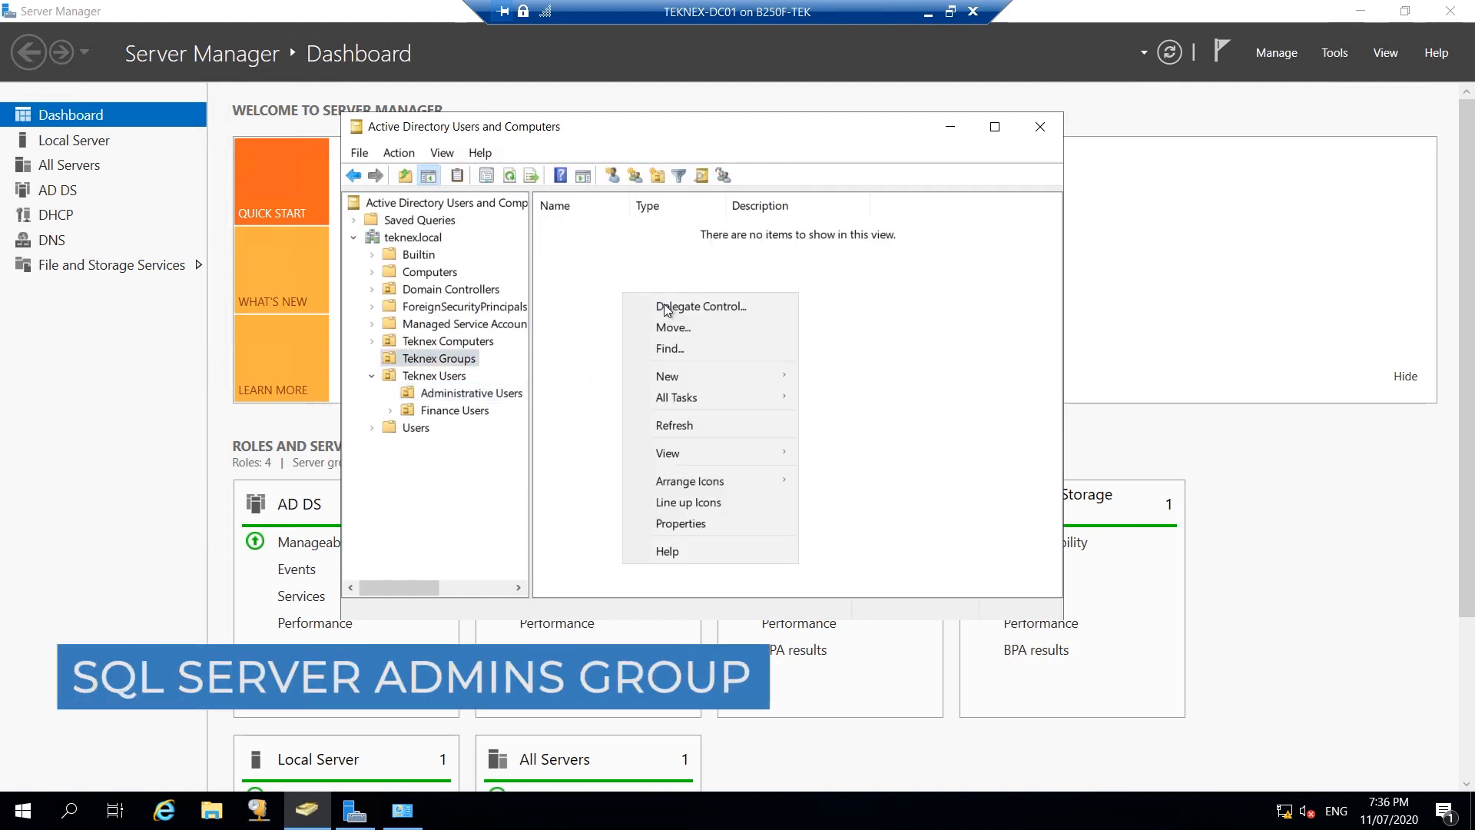
pyautogui.moveTo(738, 381)
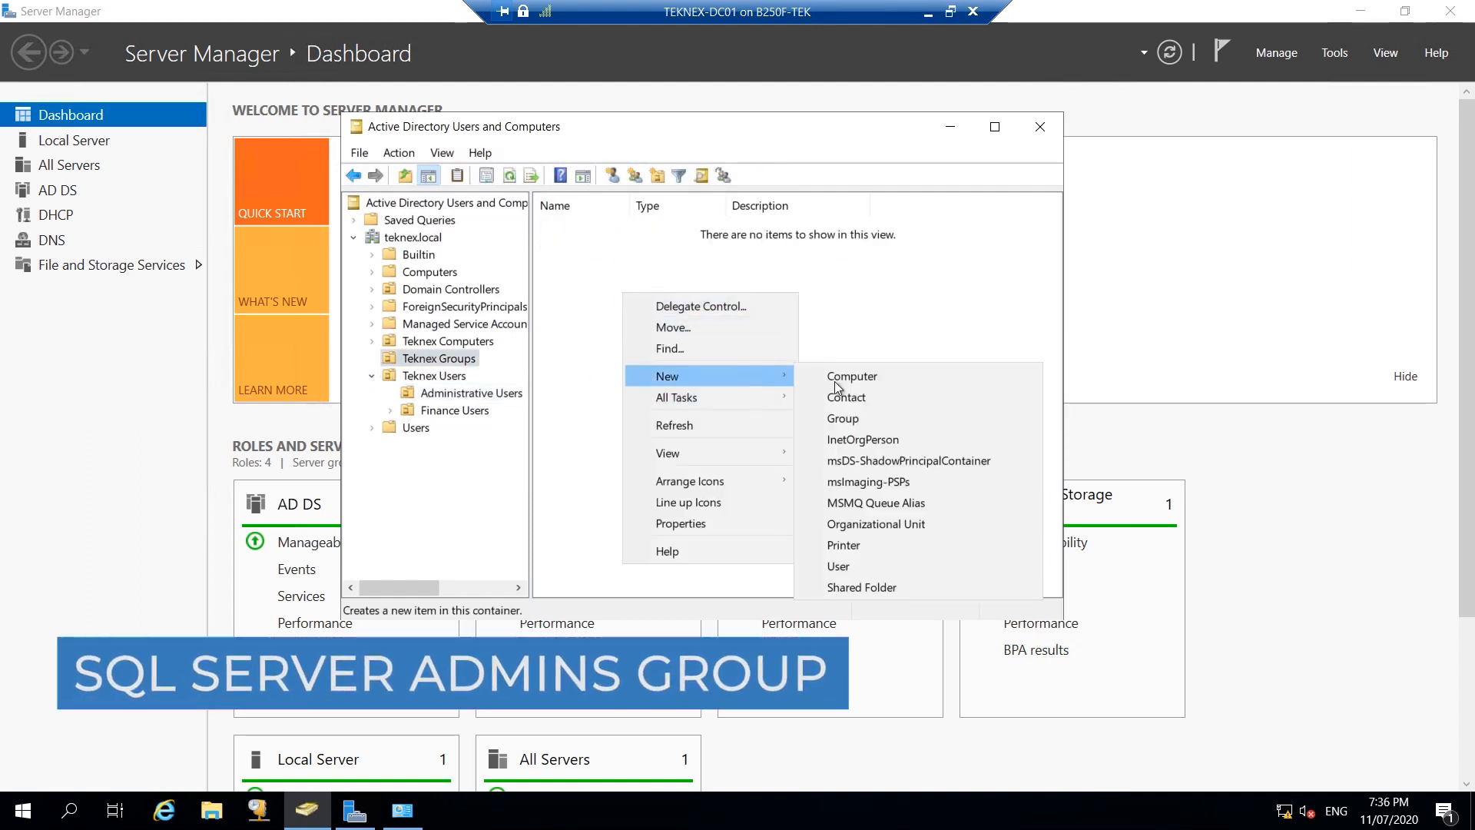
pyautogui.click(863, 418)
pyautogui.write('S')
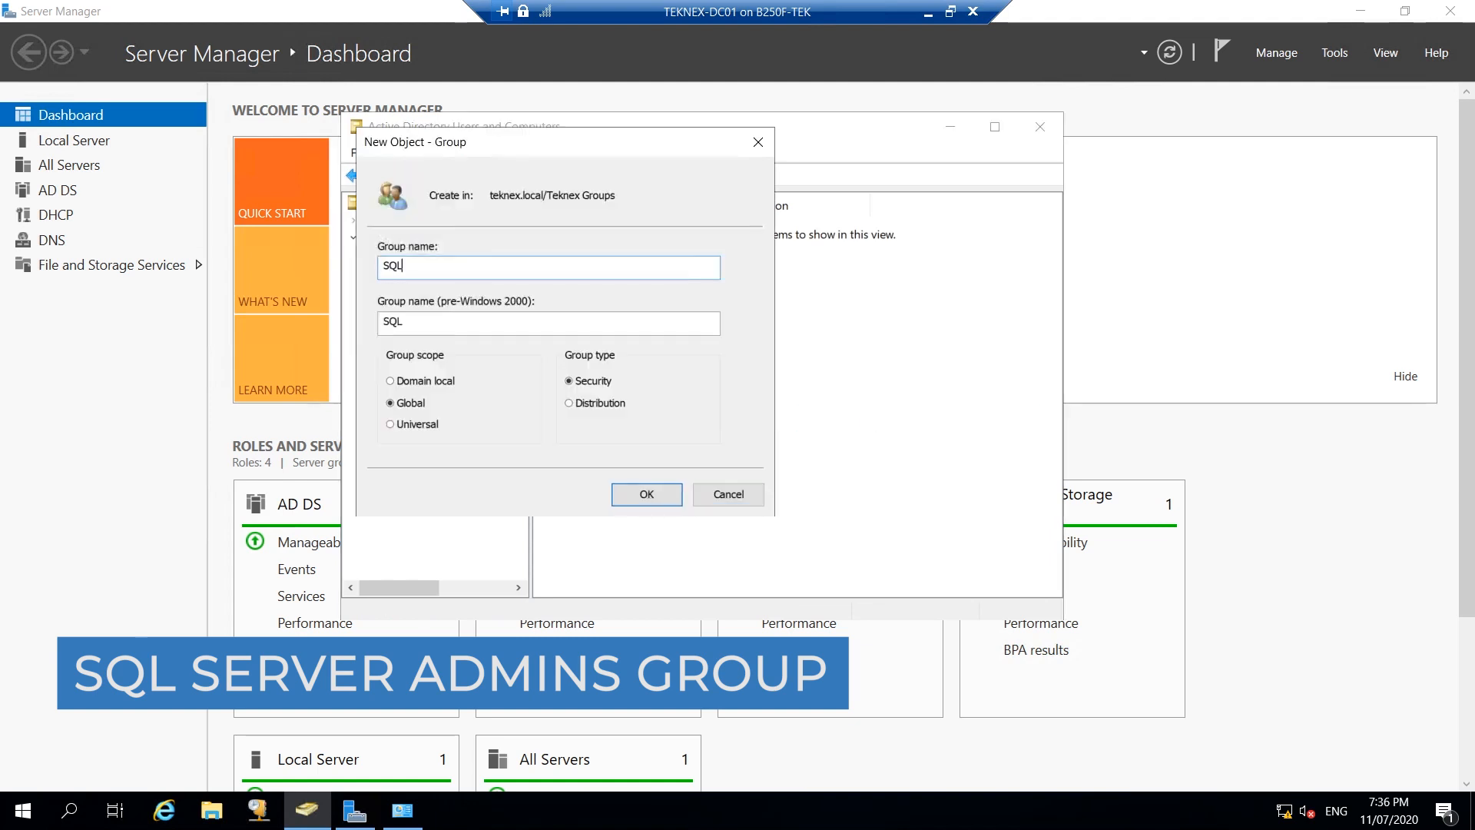
pyautogui.write('QL')
pyautogui.press('BackSpace')
pyautogui.press('BackSpace')
pyautogui.press('BackSpace')
pyautogui.write('C< SQL Server Admins')
pyautogui.click(628, 498)
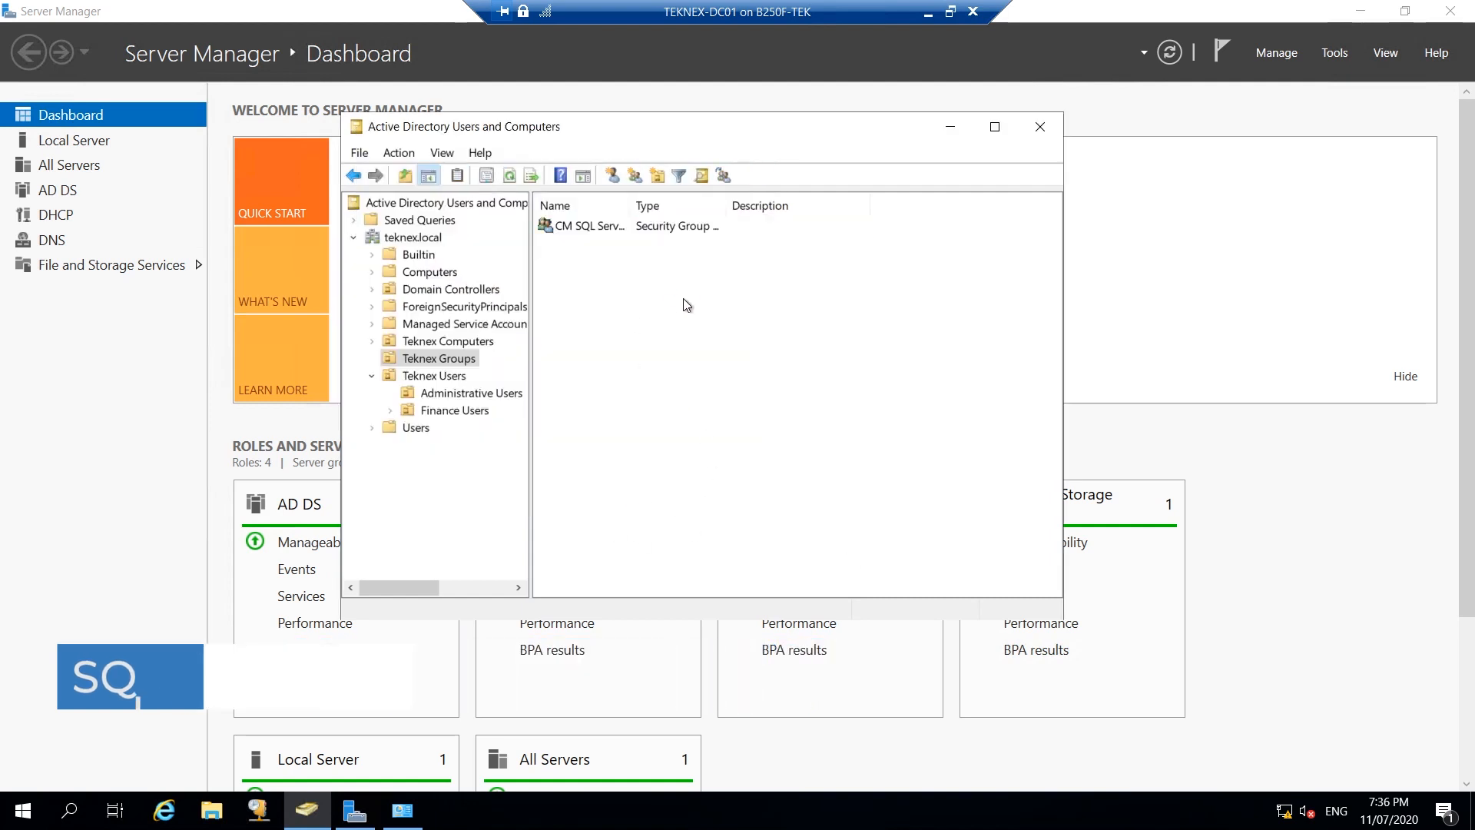
pyautogui.moveTo(632, 202); pyautogui.dragTo(699, 203)
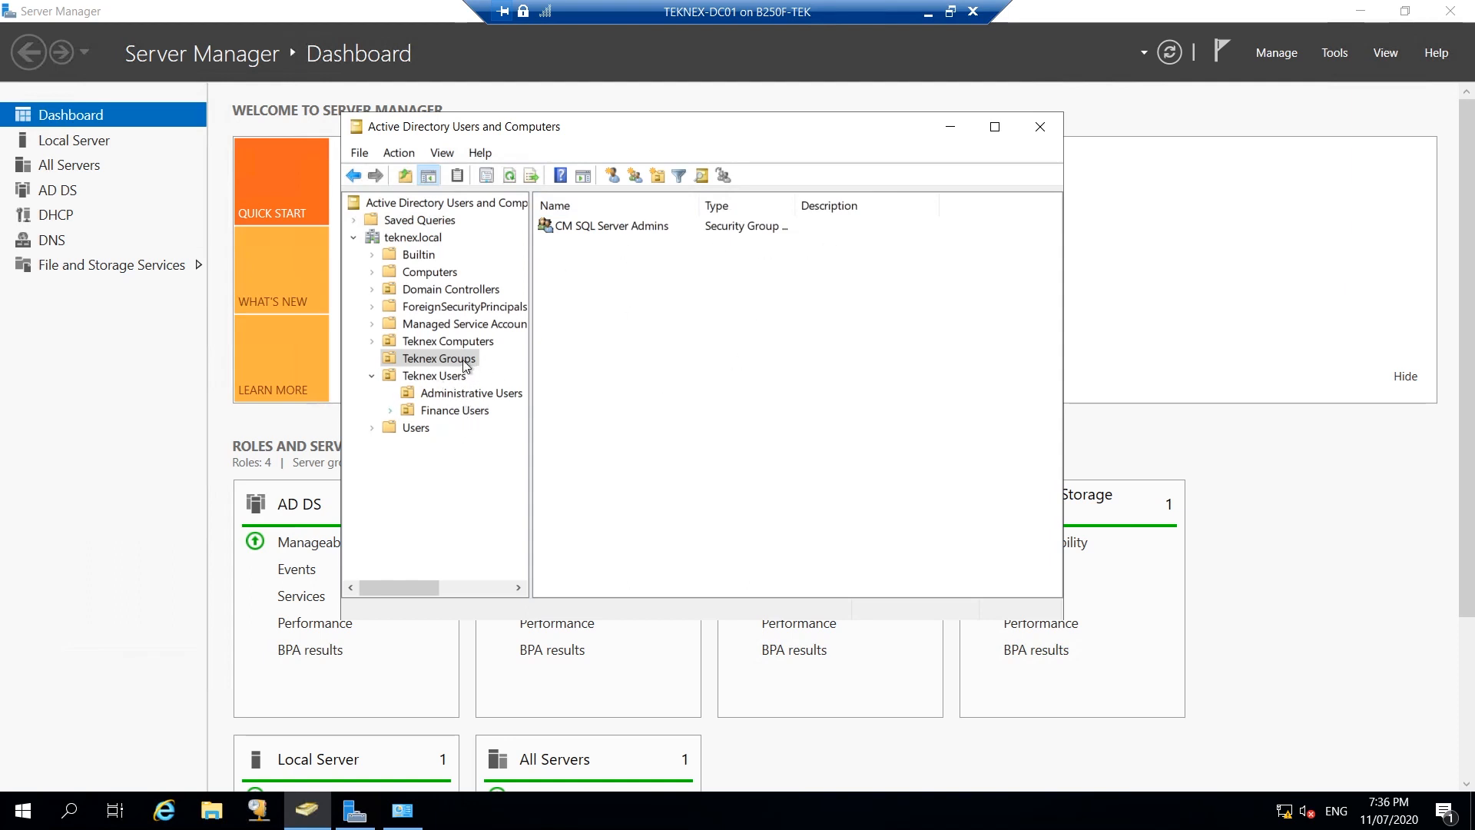
# Leave the DC01 session and return to the TEKNEX-CM01 virtual machine.
pyautogui.click(952, 127)
pyautogui.click(928, 13)
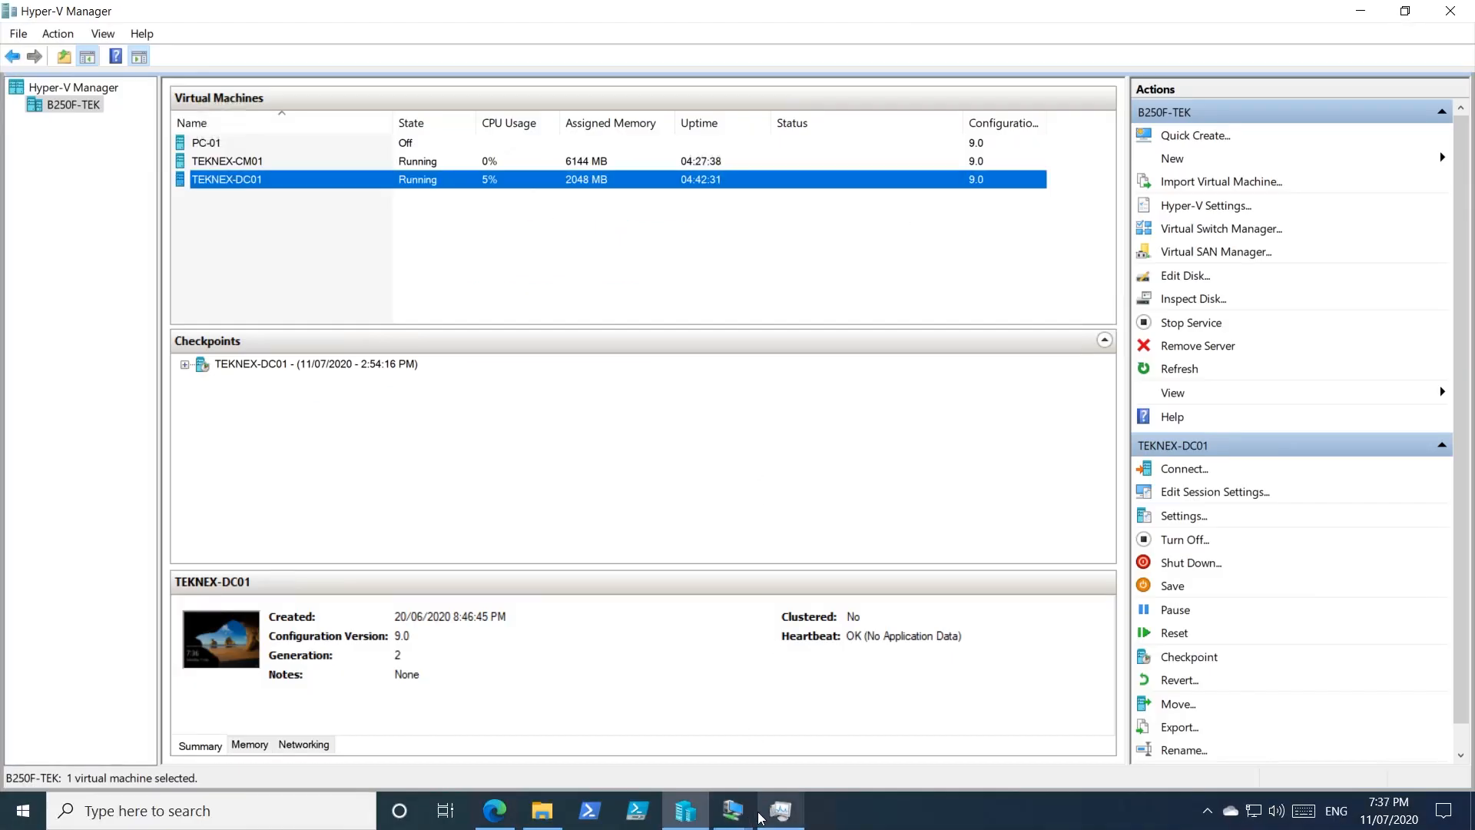
pyautogui.click(780, 811)
pyautogui.click(620, 711)
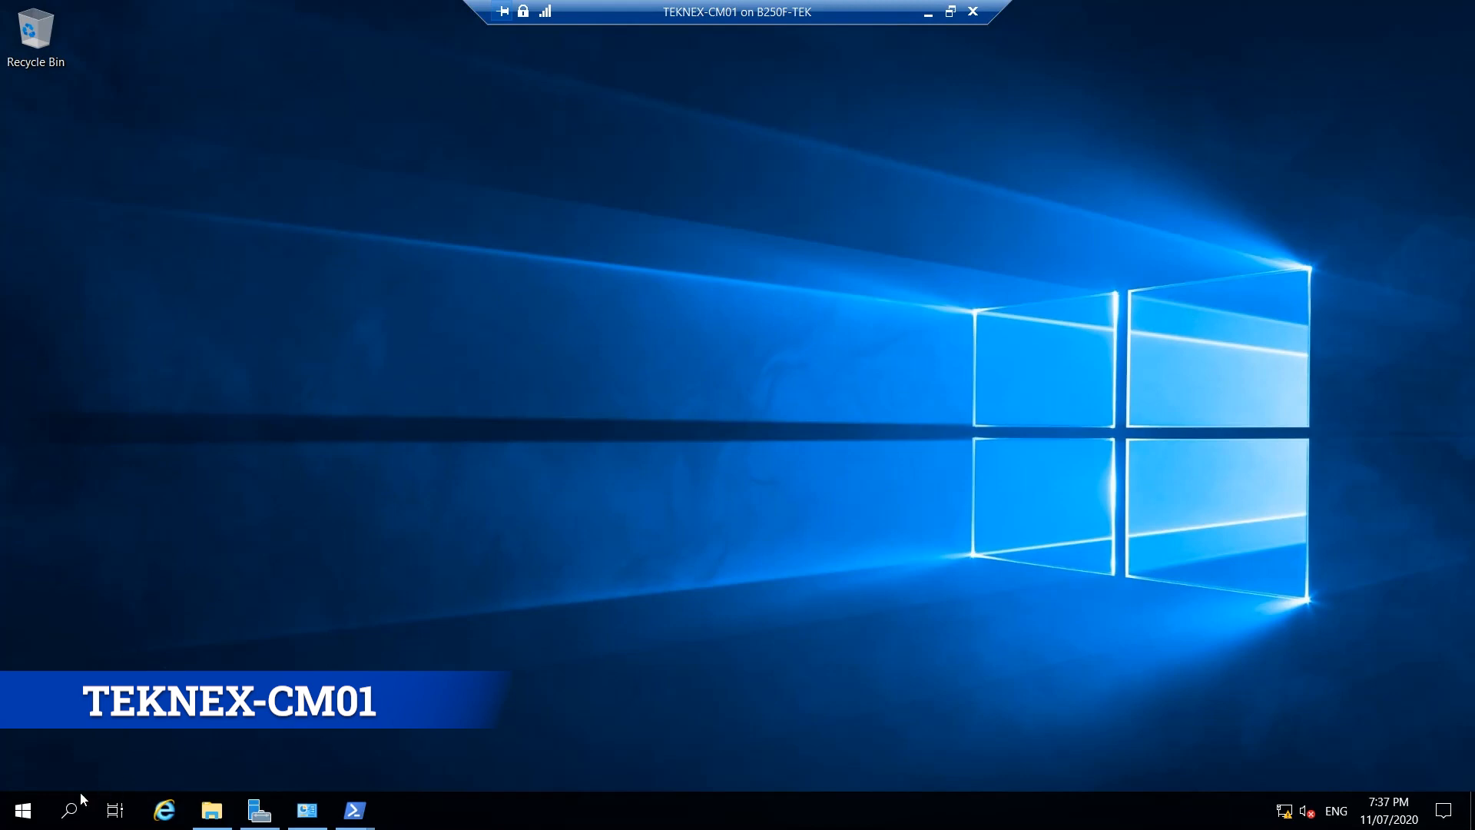
# Search 'windows' to open Windows Defender Firewall with Advanced Security.
pyautogui.click(76, 806)
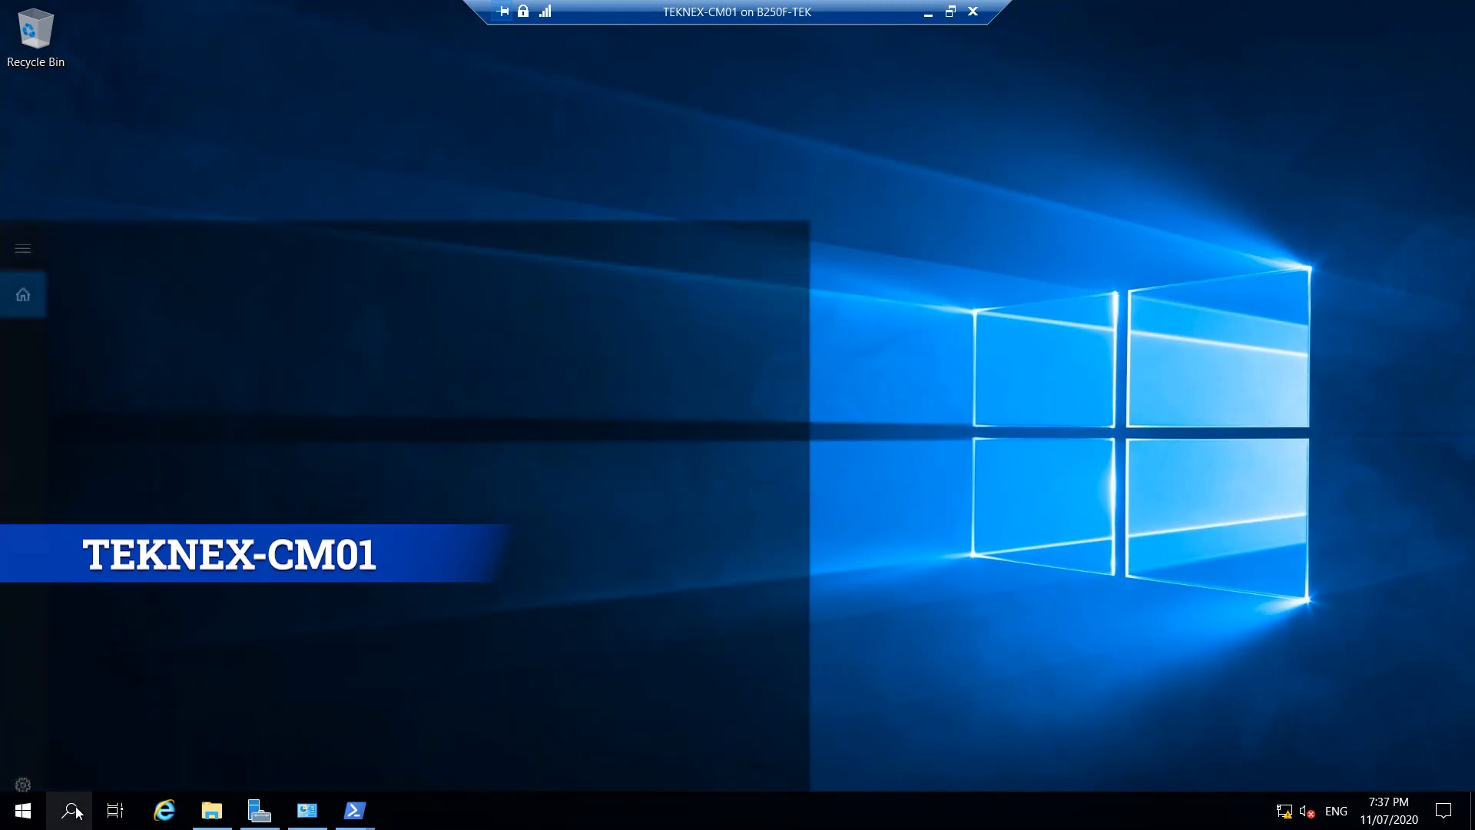
pyautogui.write('windows')
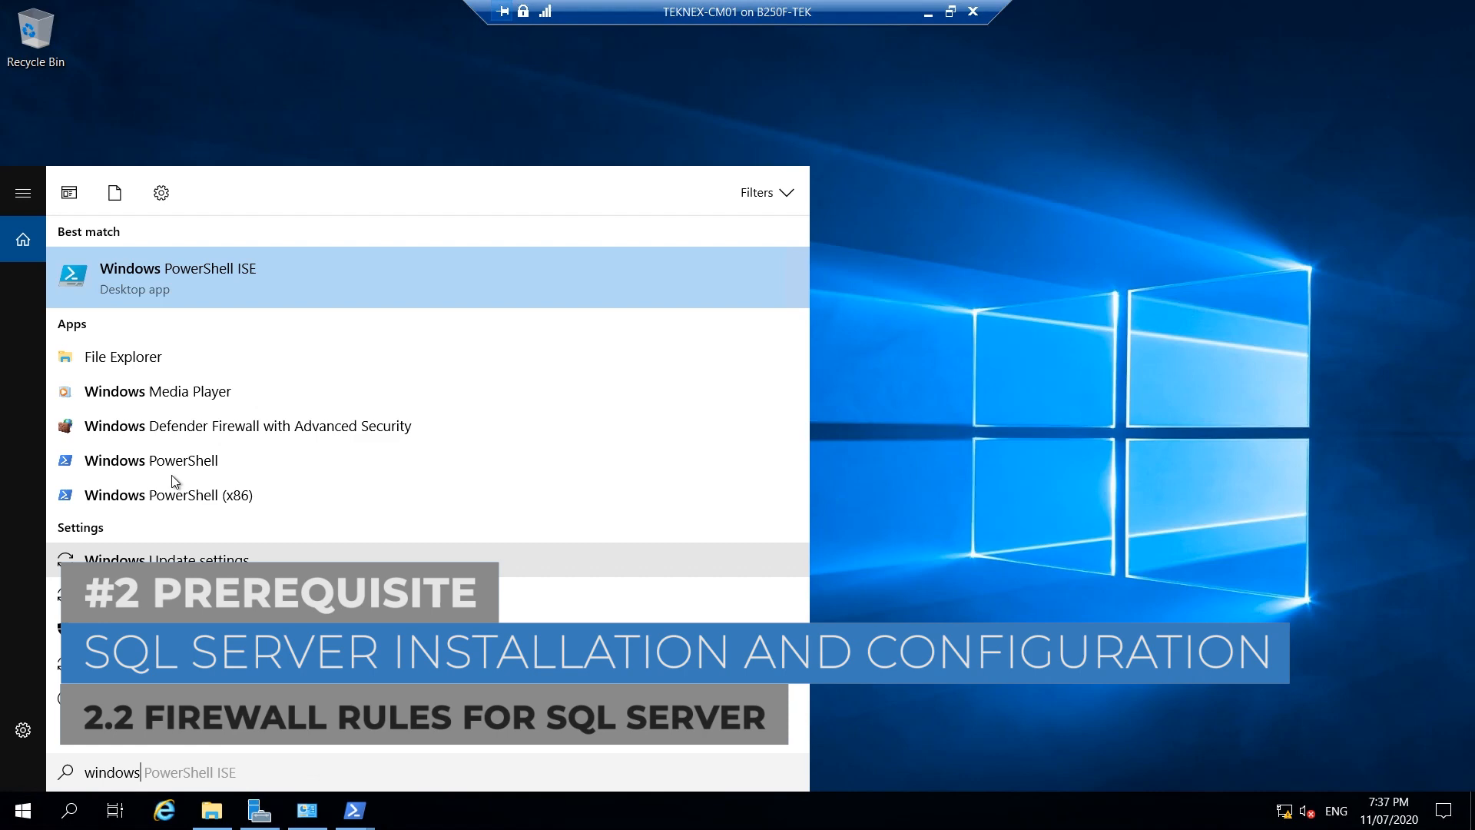
pyautogui.click(179, 438)
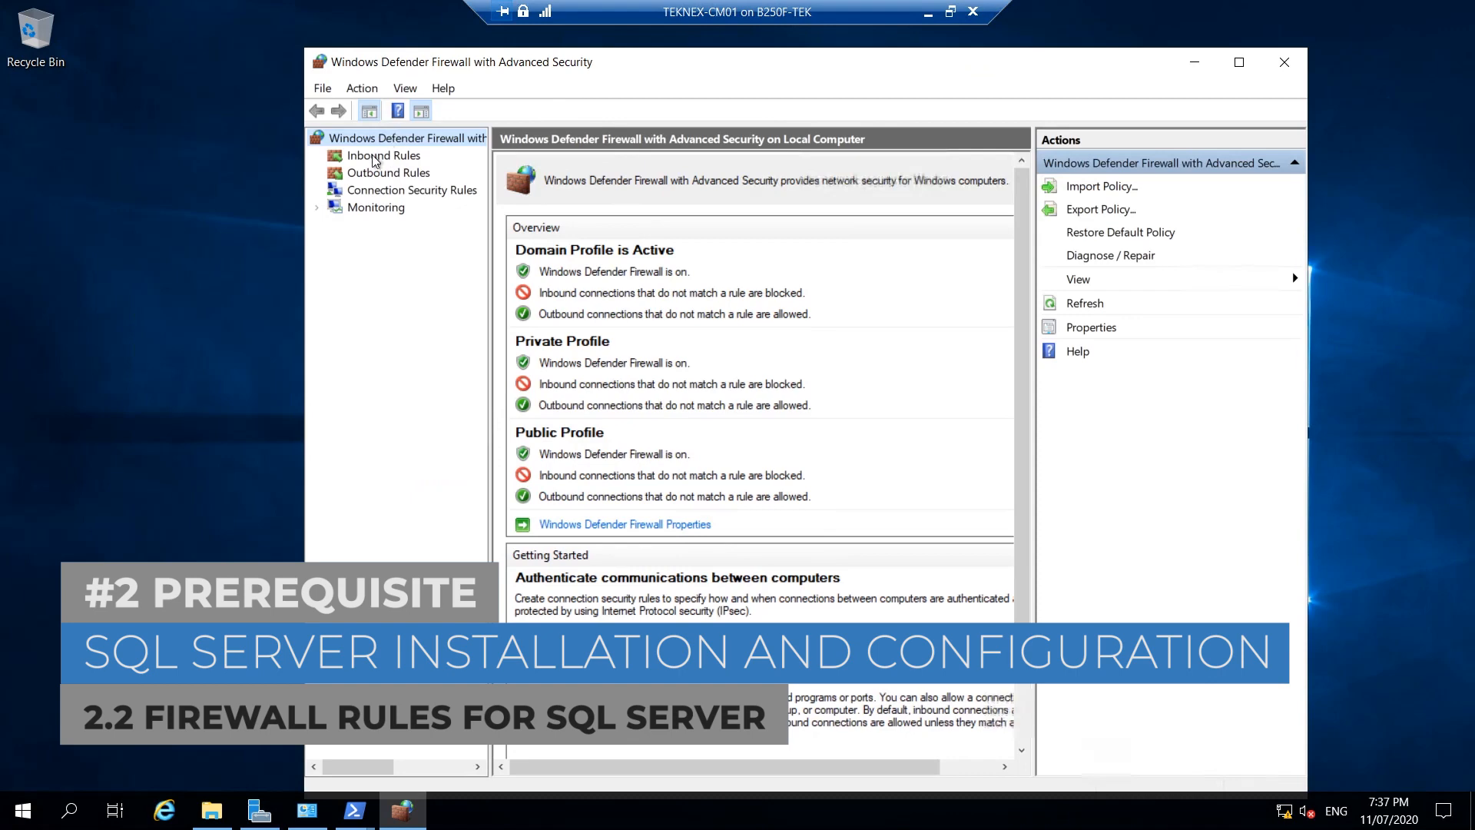
pyautogui.rightClick(375, 160)
# Start a new inbound port rule allowing TCP ports 1433 and 4022.
pyautogui.click(411, 171)
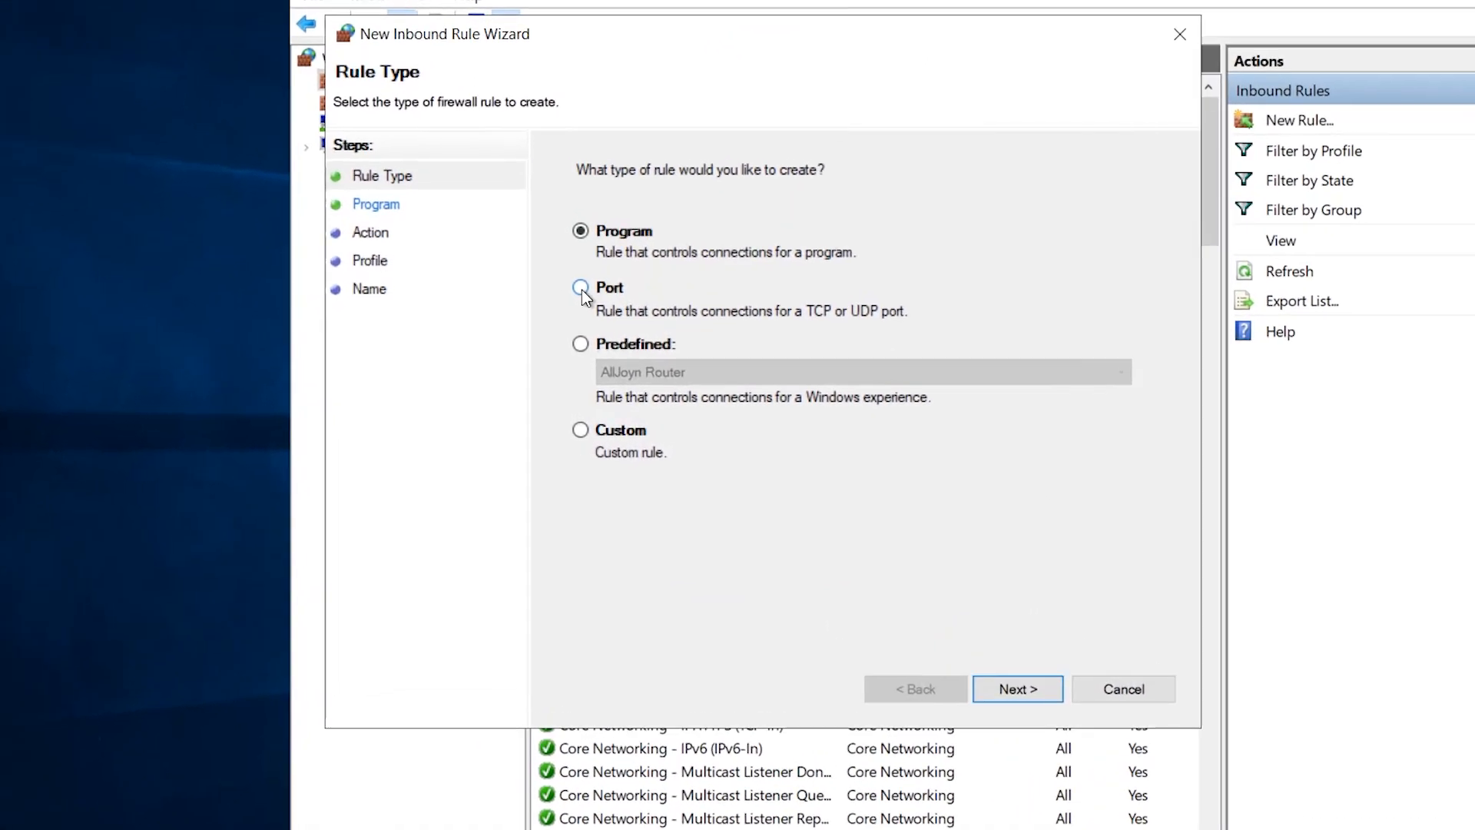
pyautogui.click(541, 315)
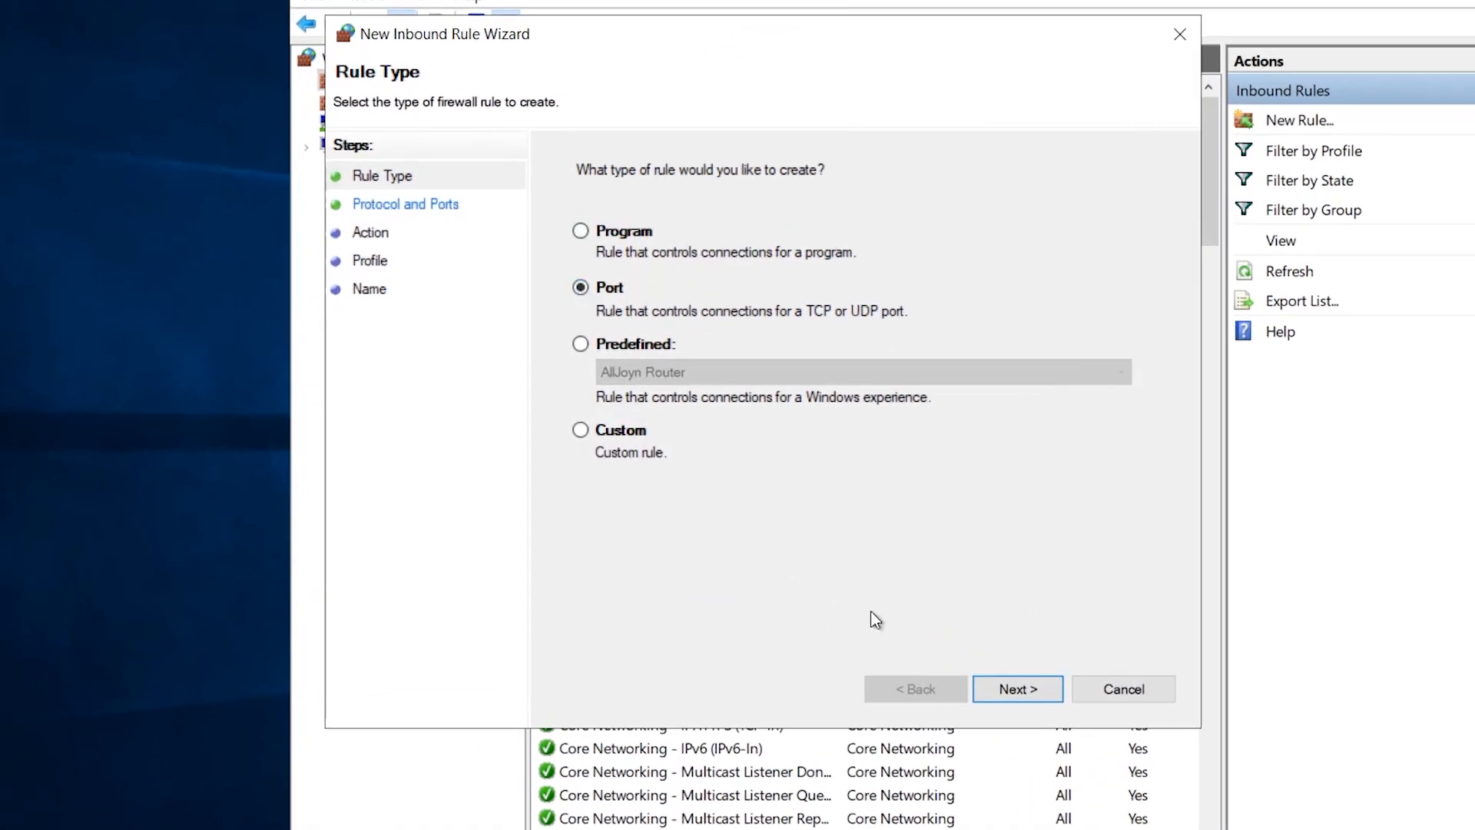
pyautogui.click(1025, 688)
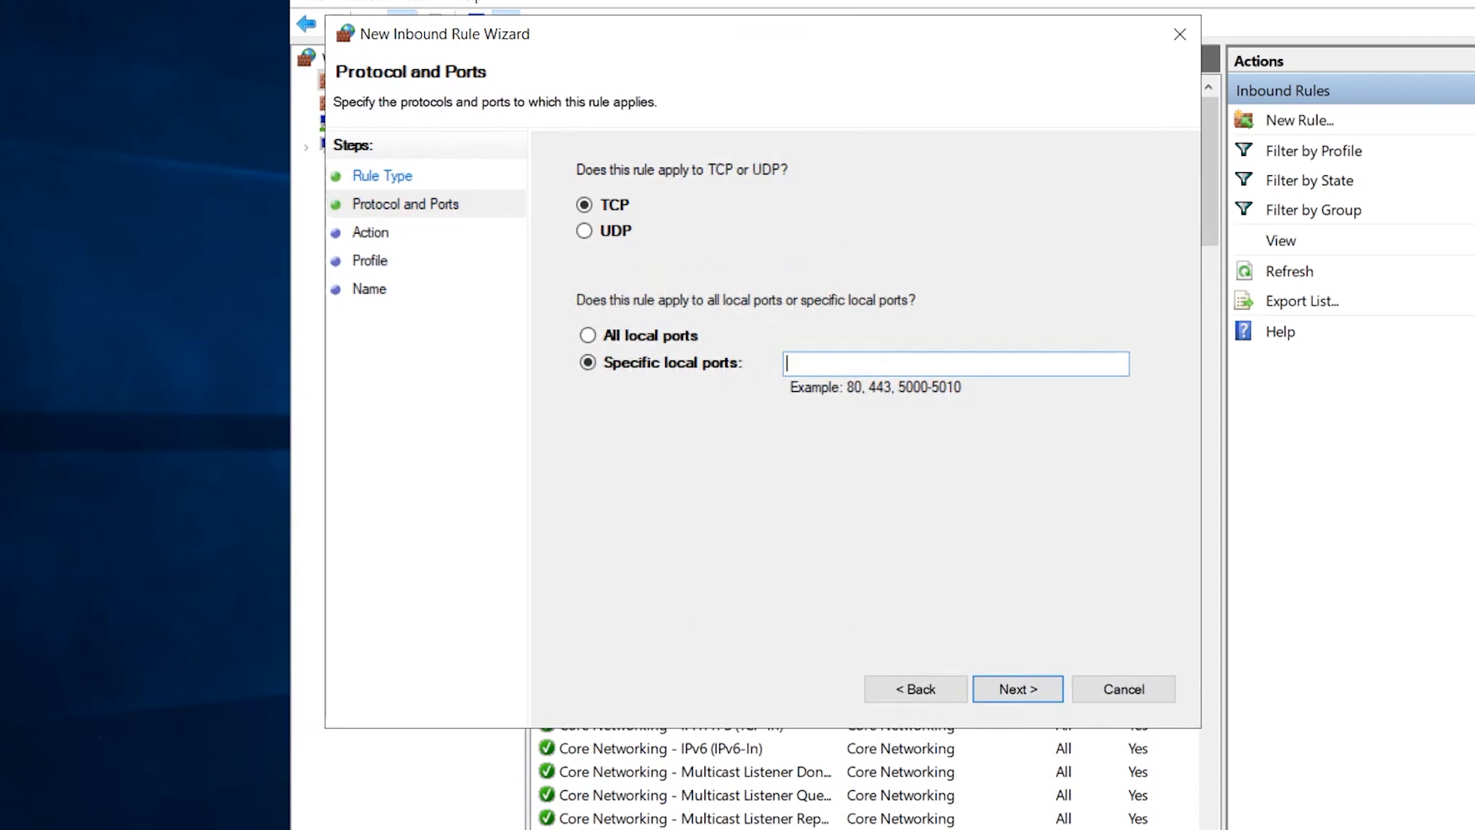
pyautogui.write('1433, 4022')
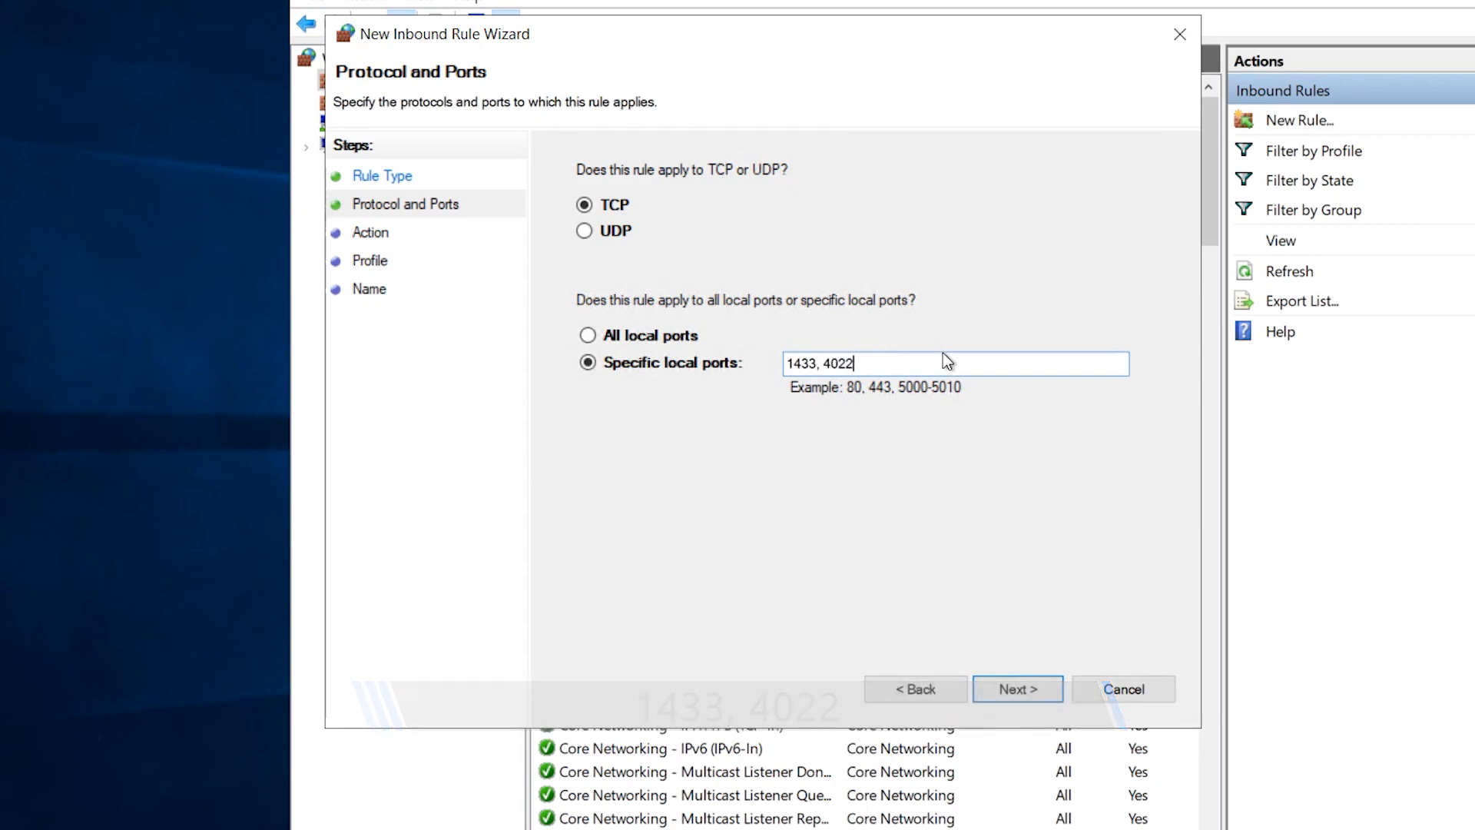
pyautogui.click(1028, 692)
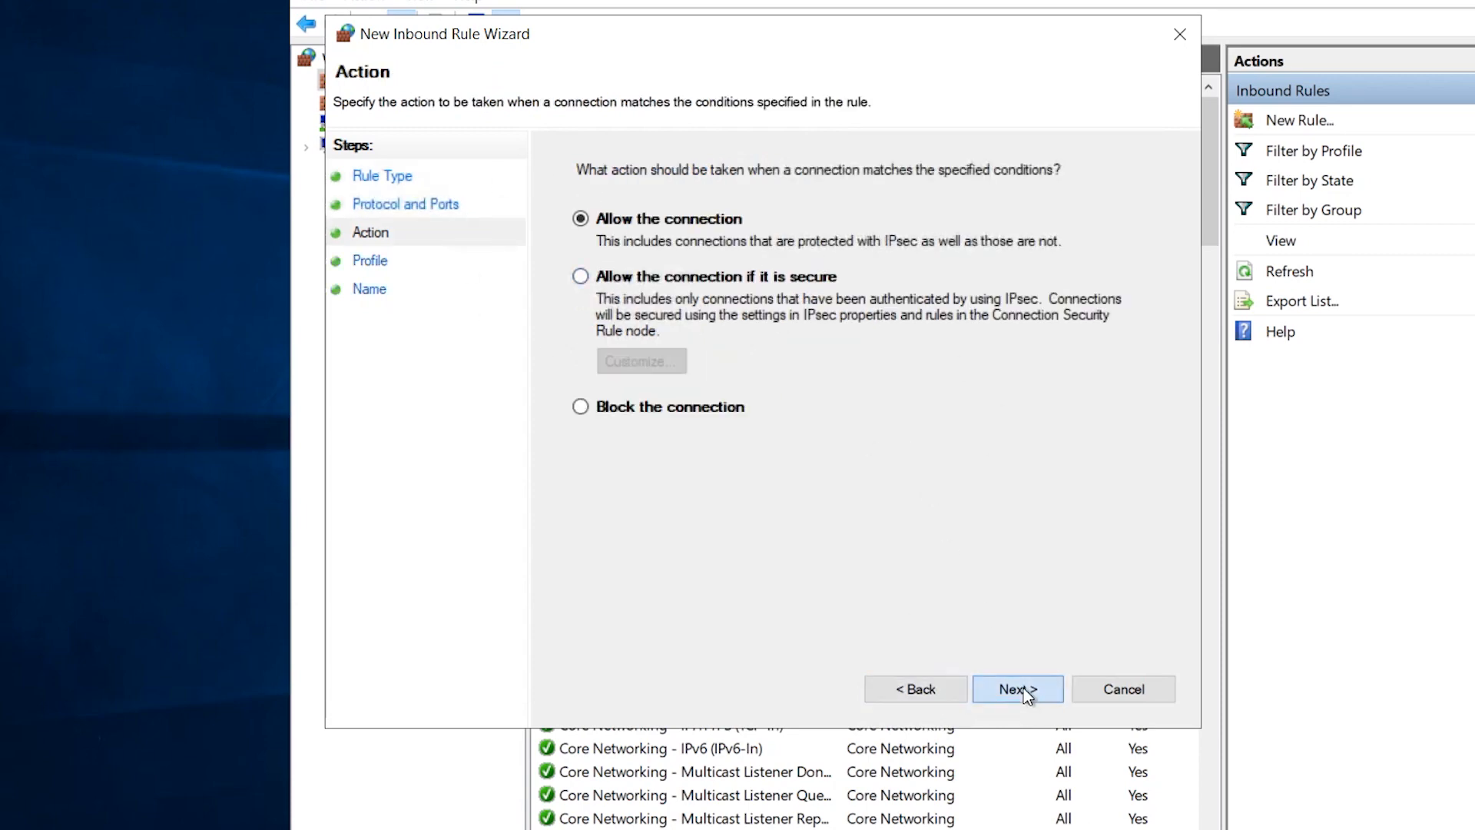
pyautogui.click(1022, 689)
# Restrict the rule to Domain only, name it 'Allow SQL Server Ports', and minimize CM01.
pyautogui.click(581, 287)
pyautogui.click(581, 352)
pyautogui.click(1054, 690)
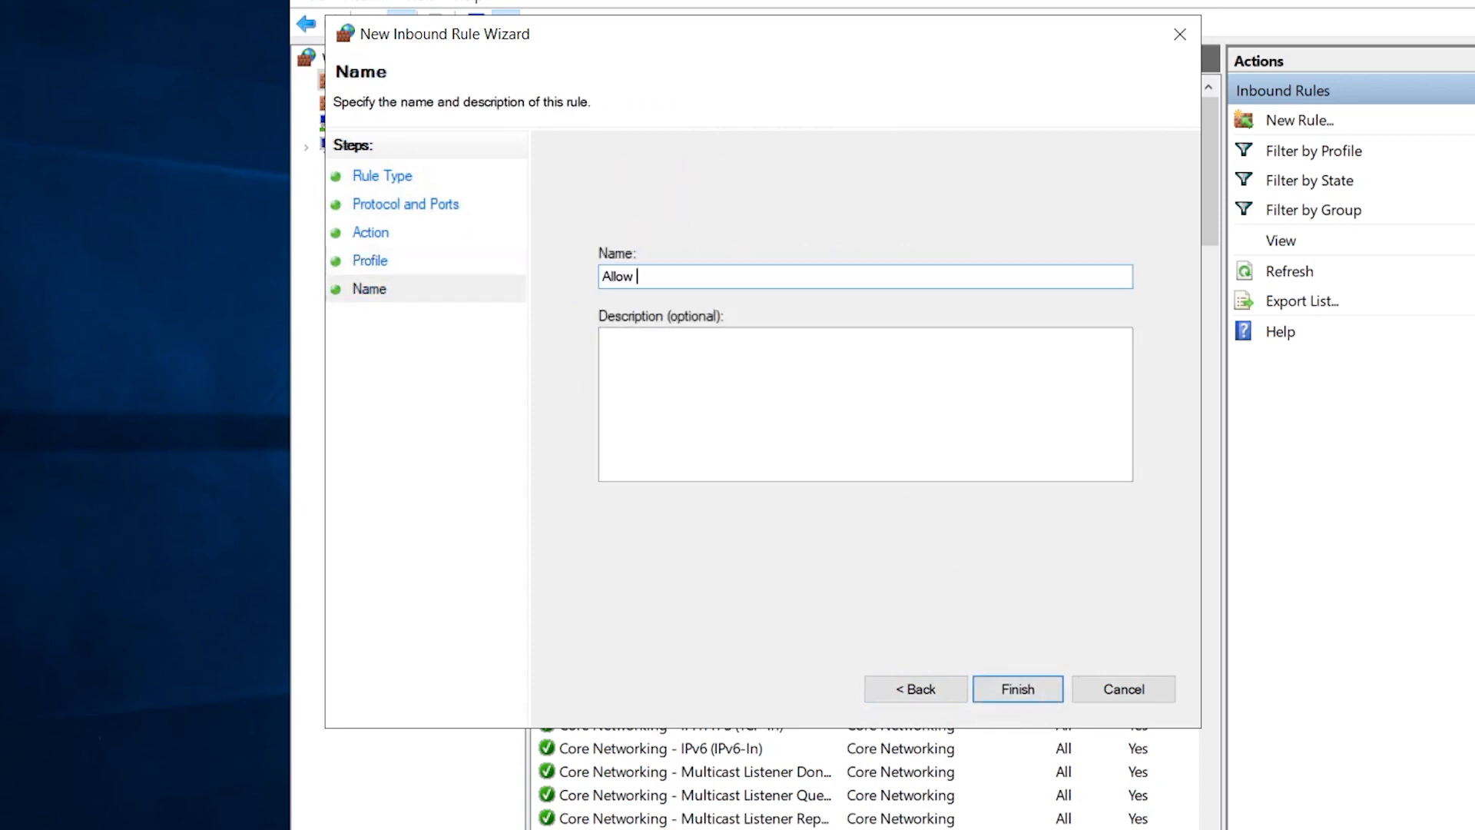
pyautogui.write('Allow SQL Server Ports')
pyautogui.click(1022, 694)
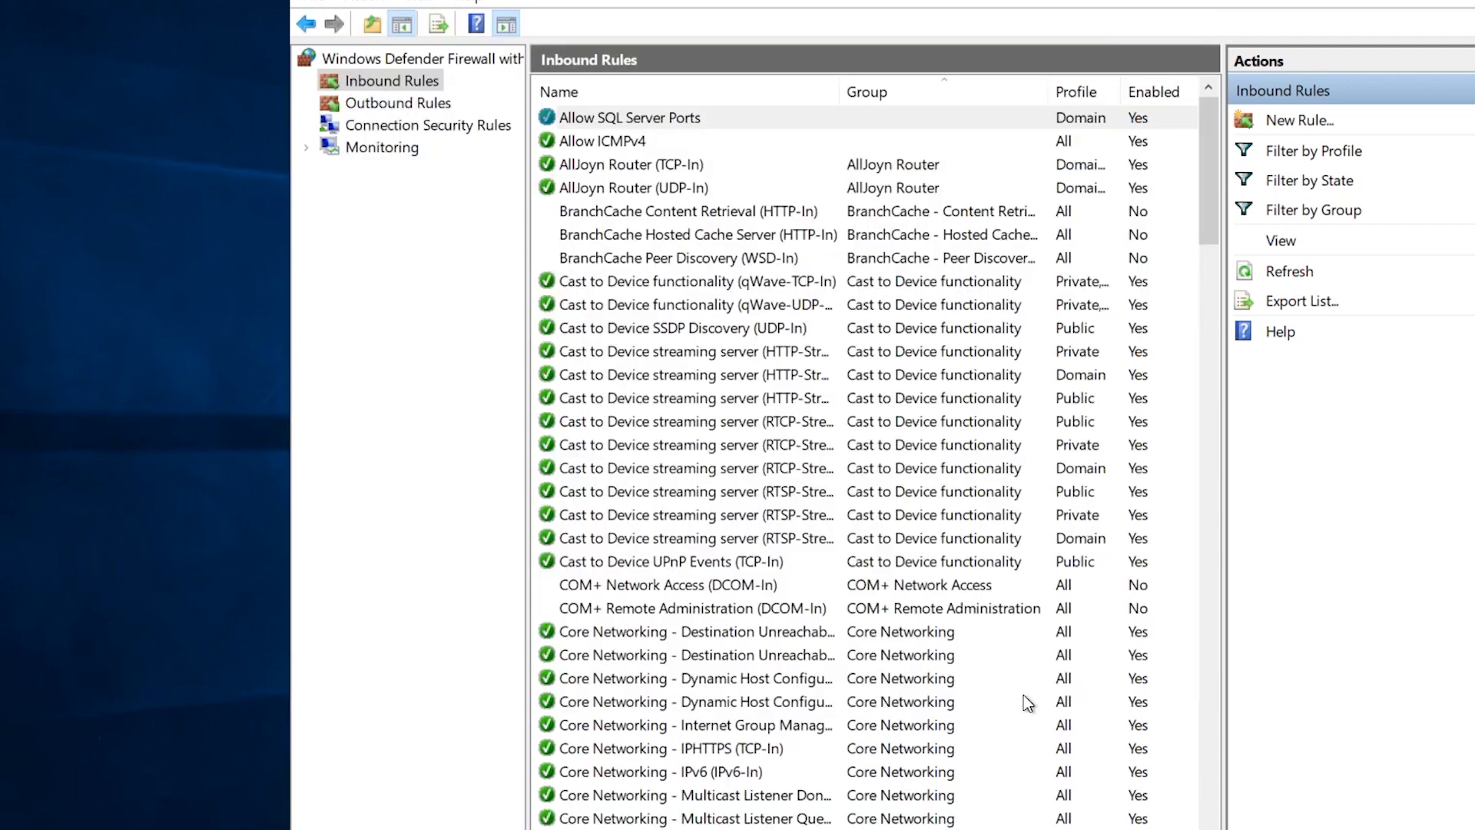
pyautogui.click(605, 121)
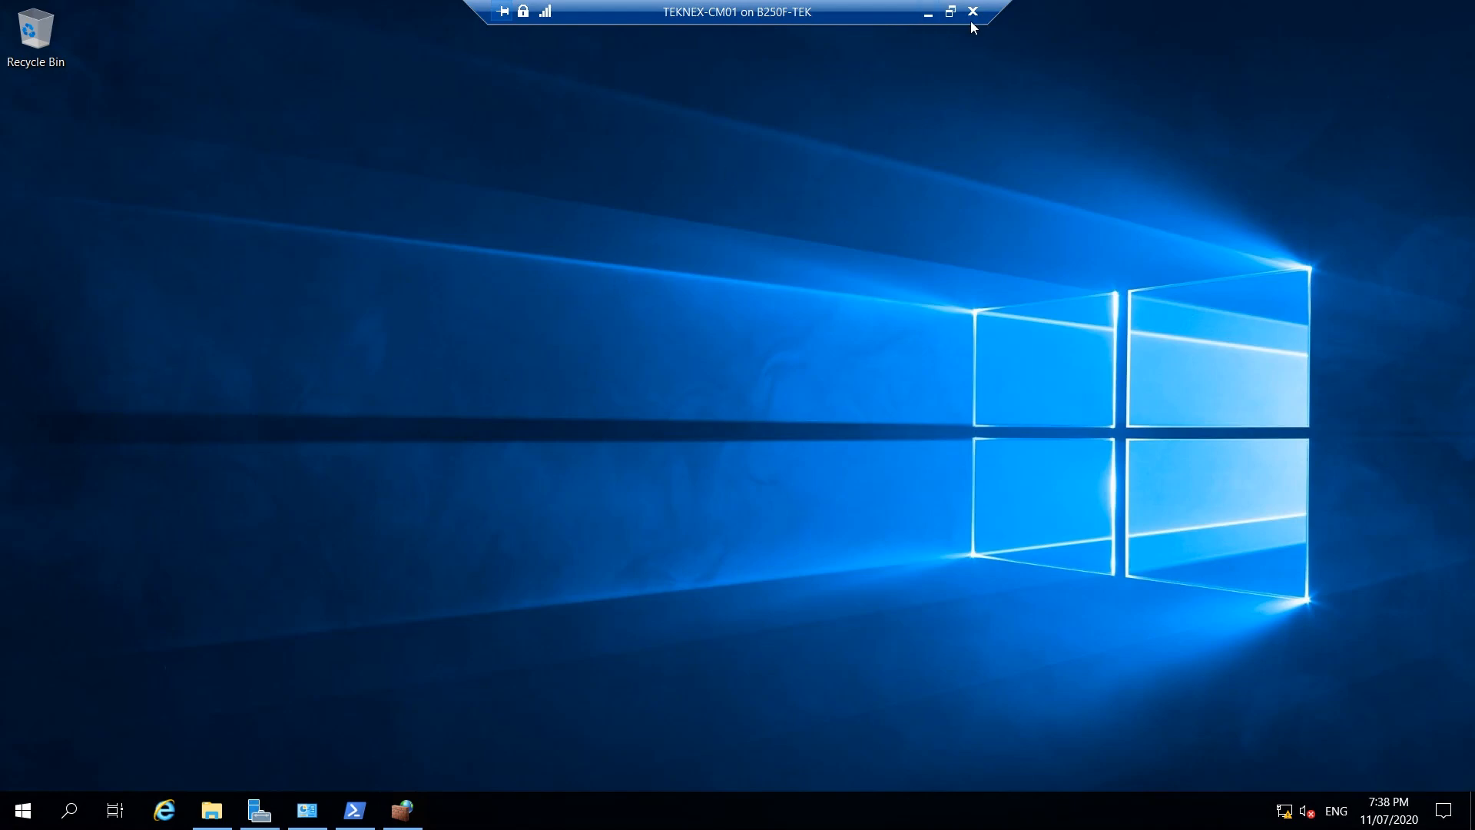
pyautogui.click(928, 18)
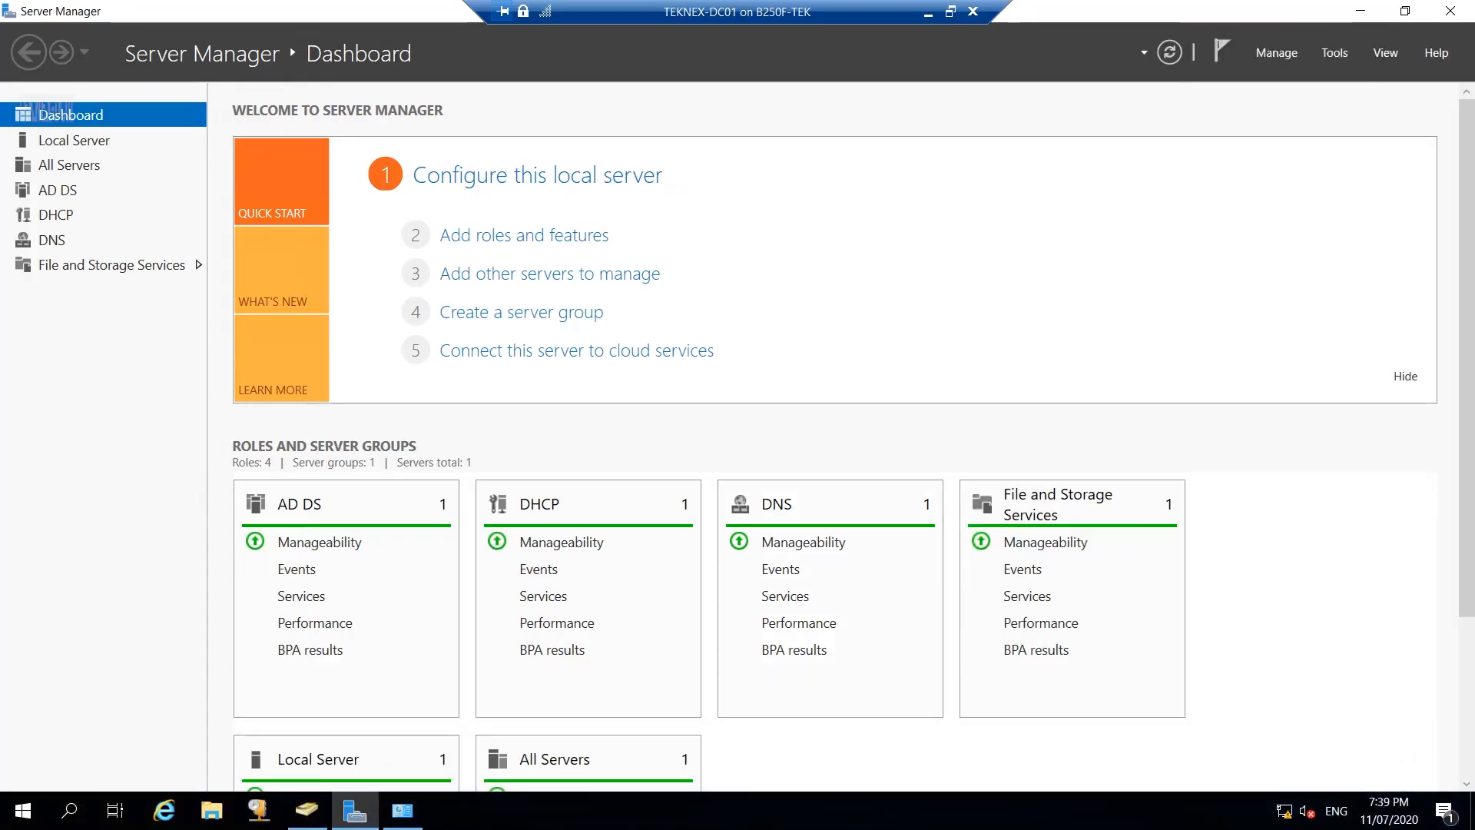
# Open an elevated Windows PowerShell and change to the C:\ root with cd\.
pyautogui.rightClick(23, 810)
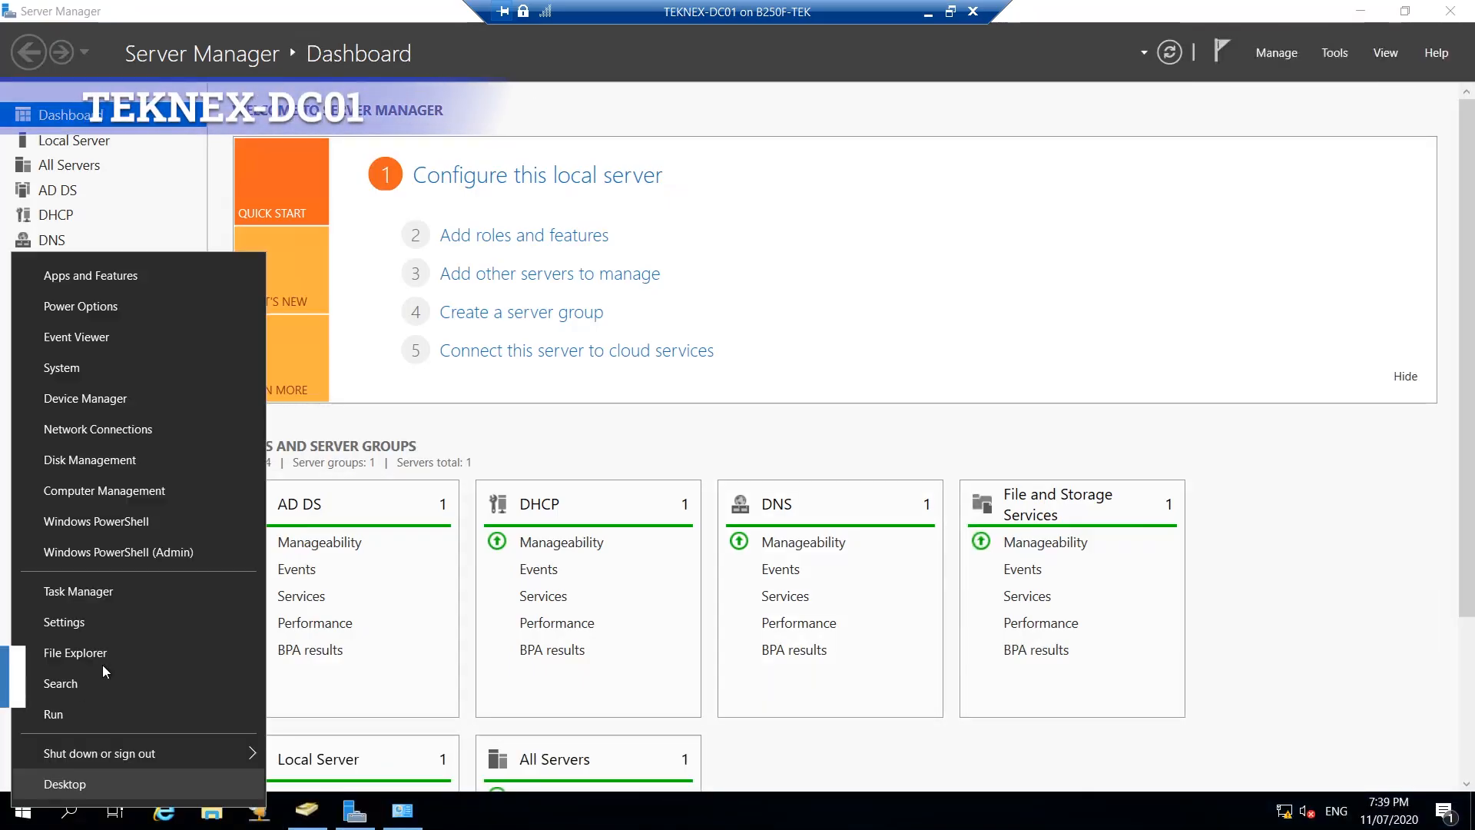
pyautogui.click(149, 550)
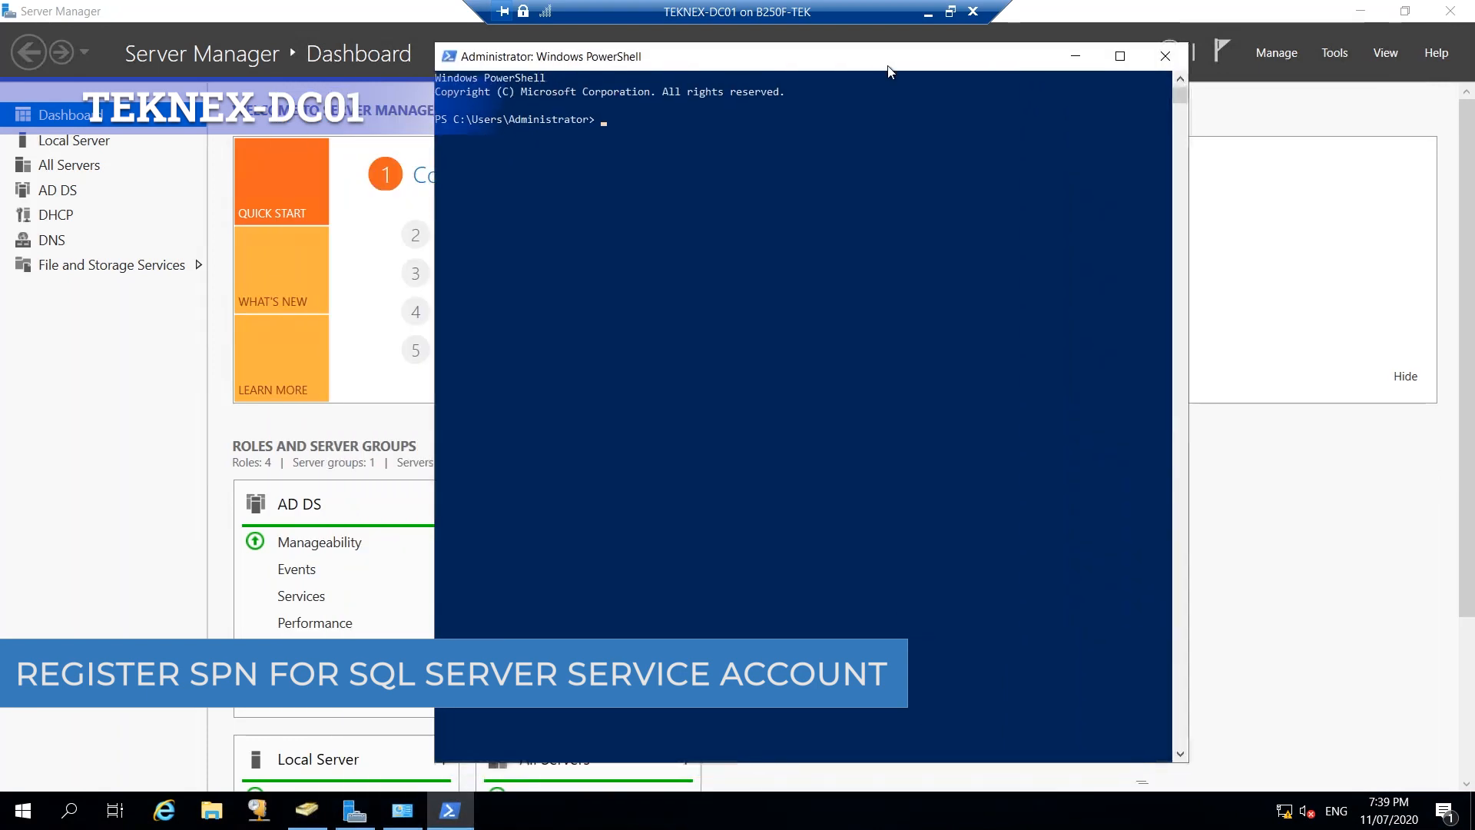
pyautogui.click(595, 224)
pyautogui.write('cd\\')
pyautogui.press('Return')
pyautogui.press('Return')
pyautogui.press('Return')
pyautogui.press('Return')
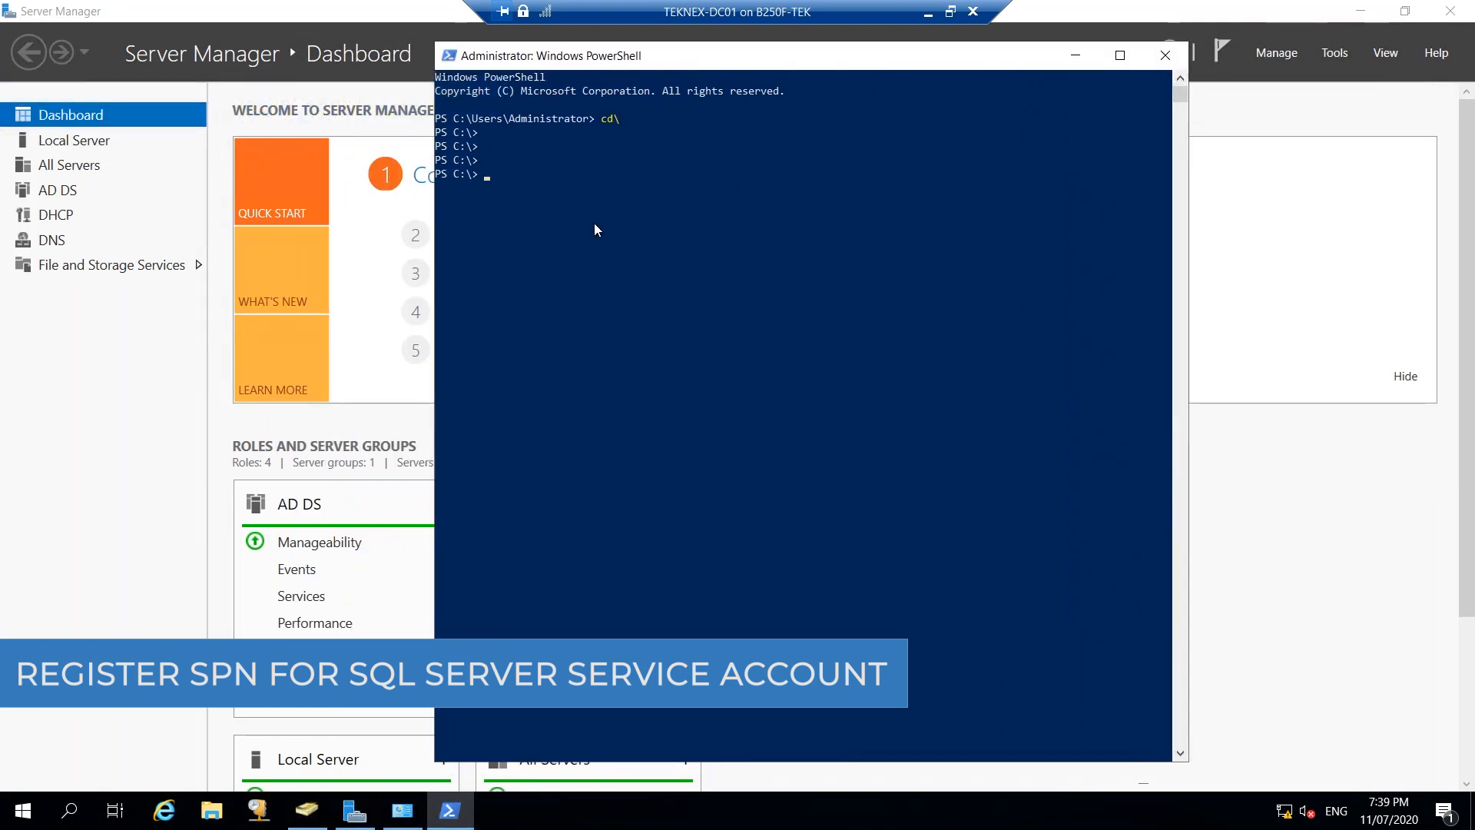
# Register SPN MSSQLSvc/TEKNEX-CM01:1433 for the CM_SQL account with setspn -A.
pyautogui.rightClick(541, 208)
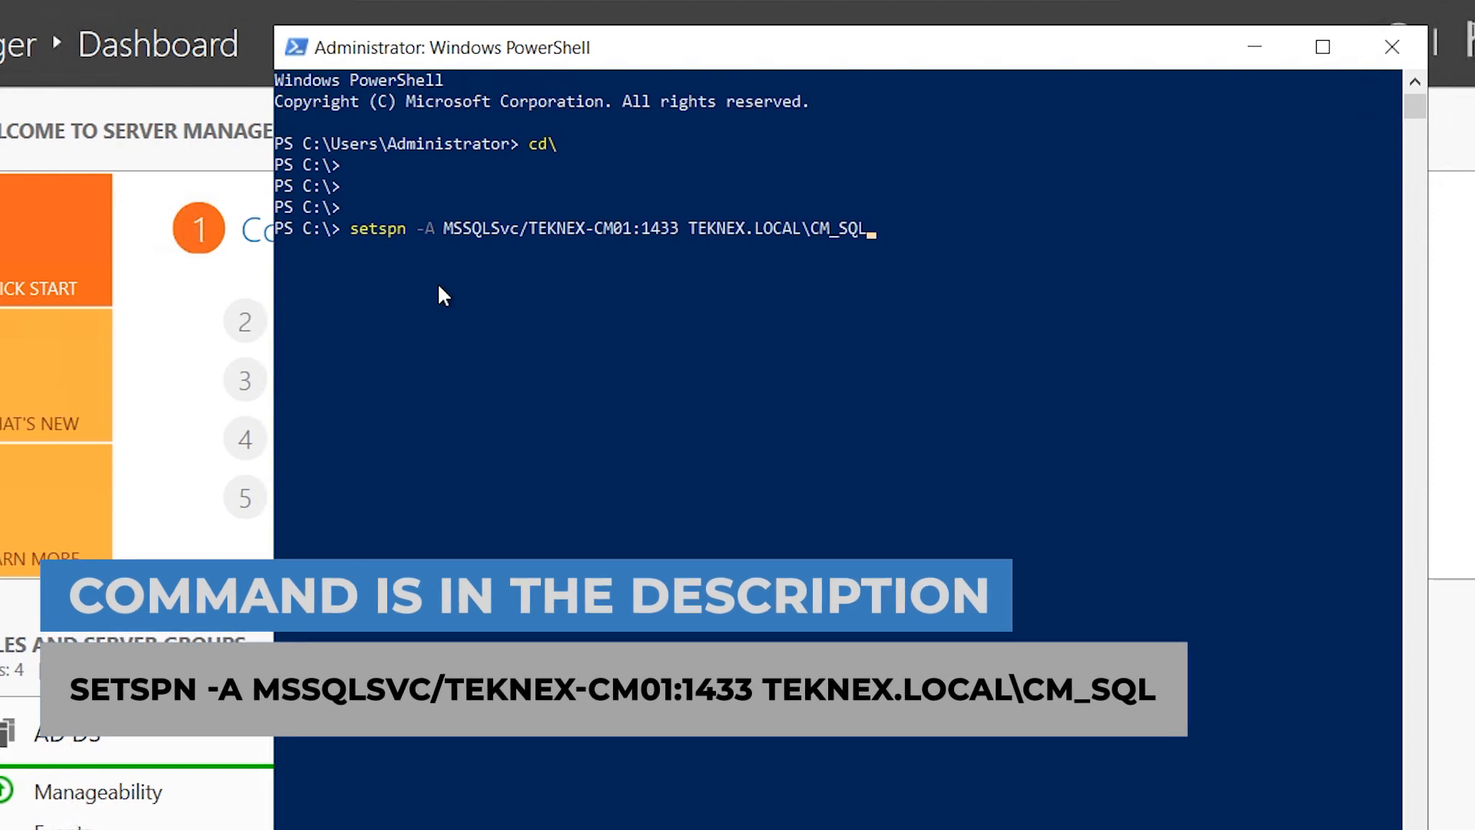
pyautogui.click(628, 227)
pyautogui.moveTo(543, 230); pyautogui.dragTo(529, 229)
pyautogui.moveTo(673, 232); pyautogui.dragTo(744, 229)
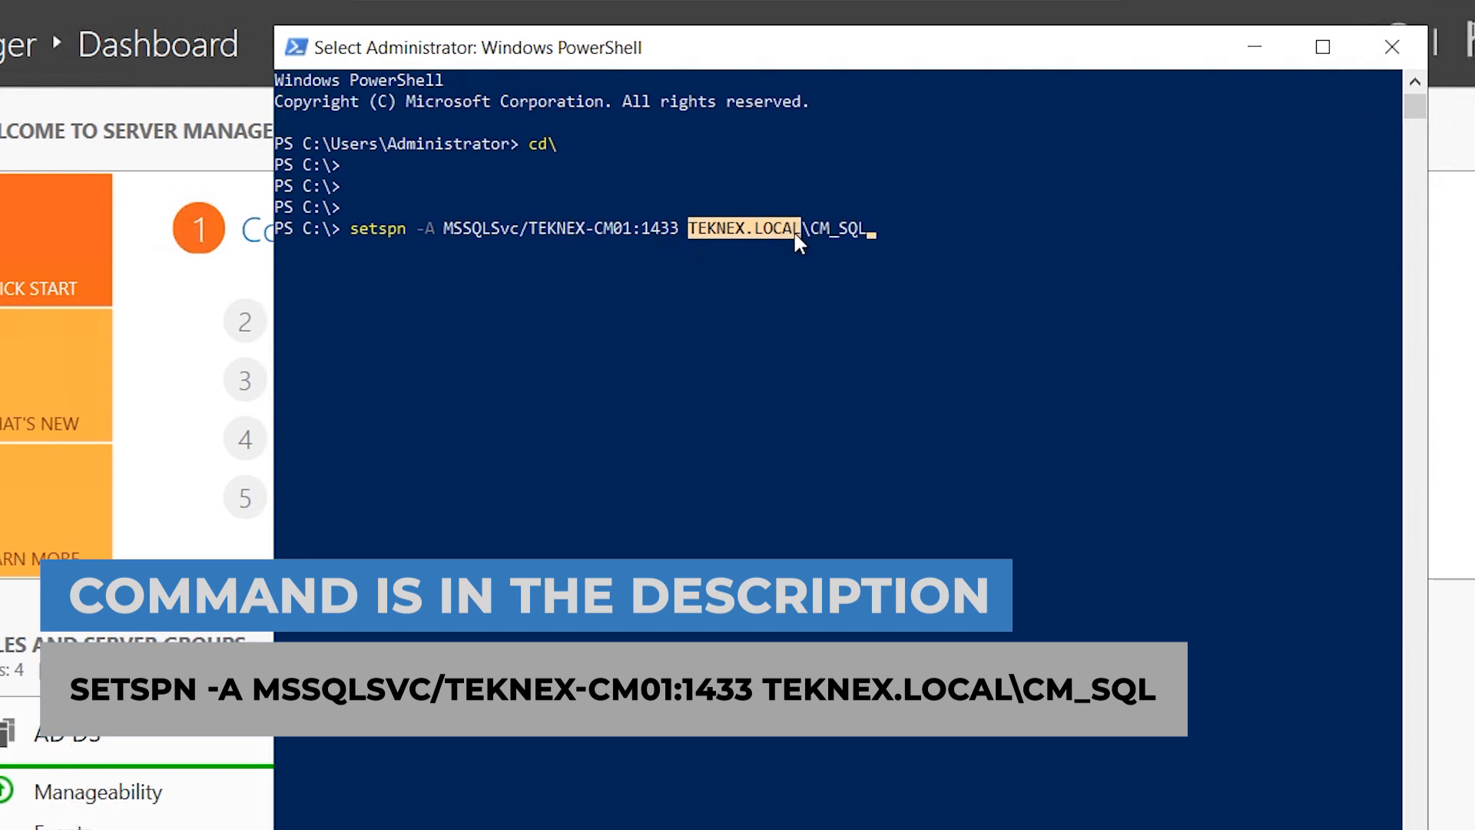
pyautogui.moveTo(817, 230); pyautogui.dragTo(862, 231)
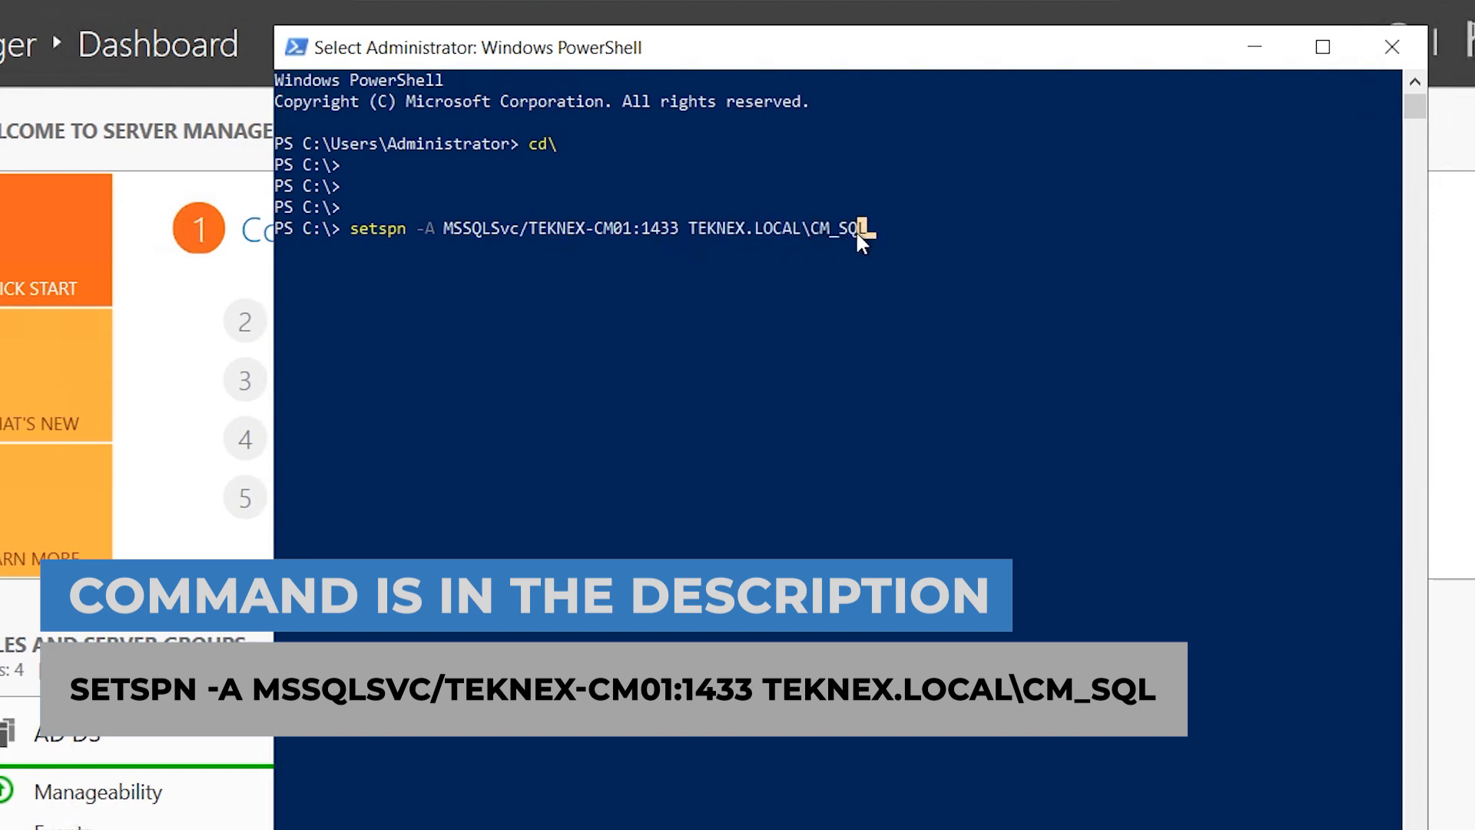
pyautogui.click(891, 248)
pyautogui.press('Escape')
pyautogui.press('Return')
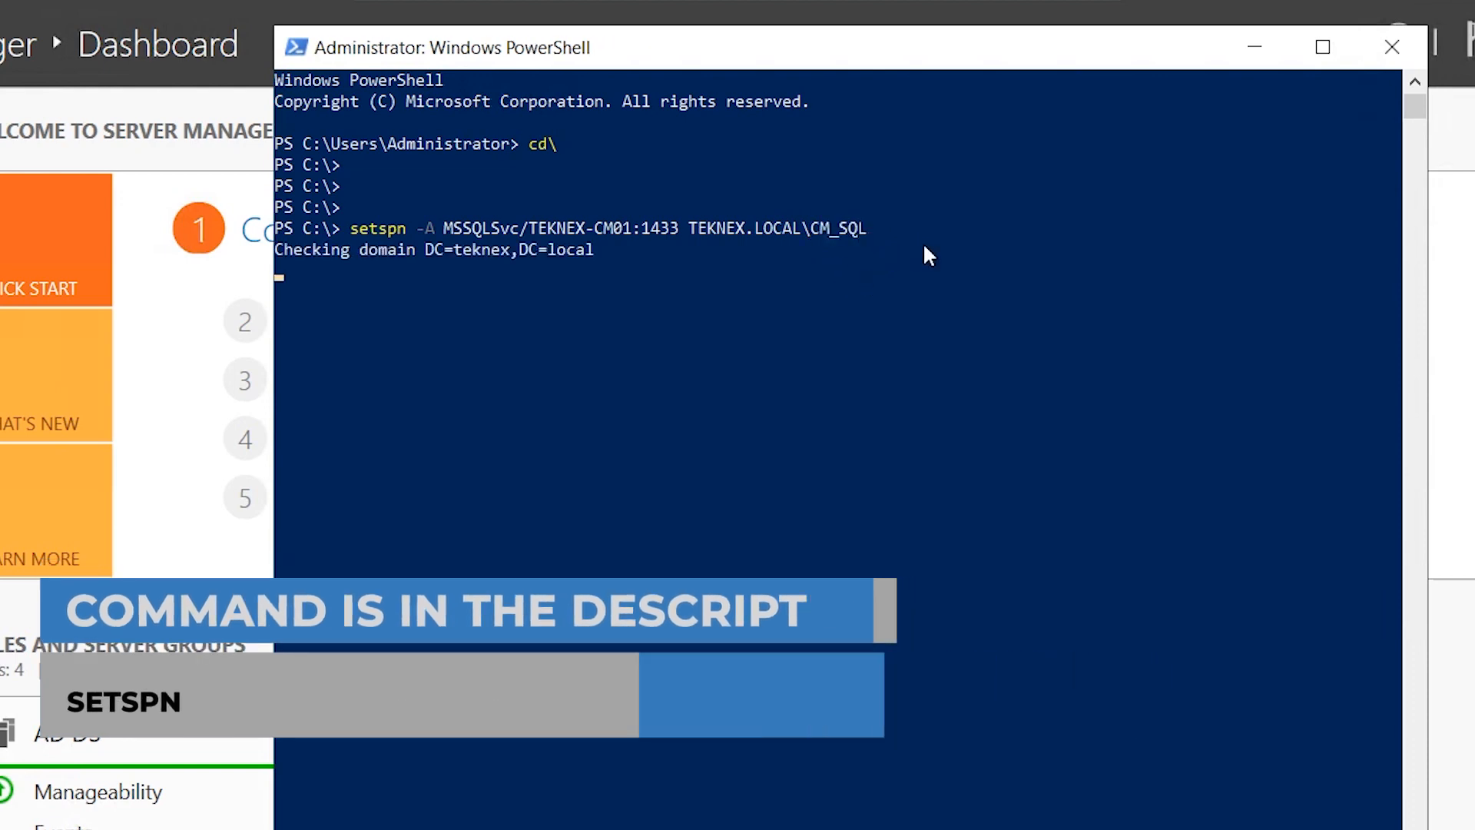
pyautogui.moveTo(344, 293); pyautogui.dragTo(601, 307)
pyautogui.click(523, 355)
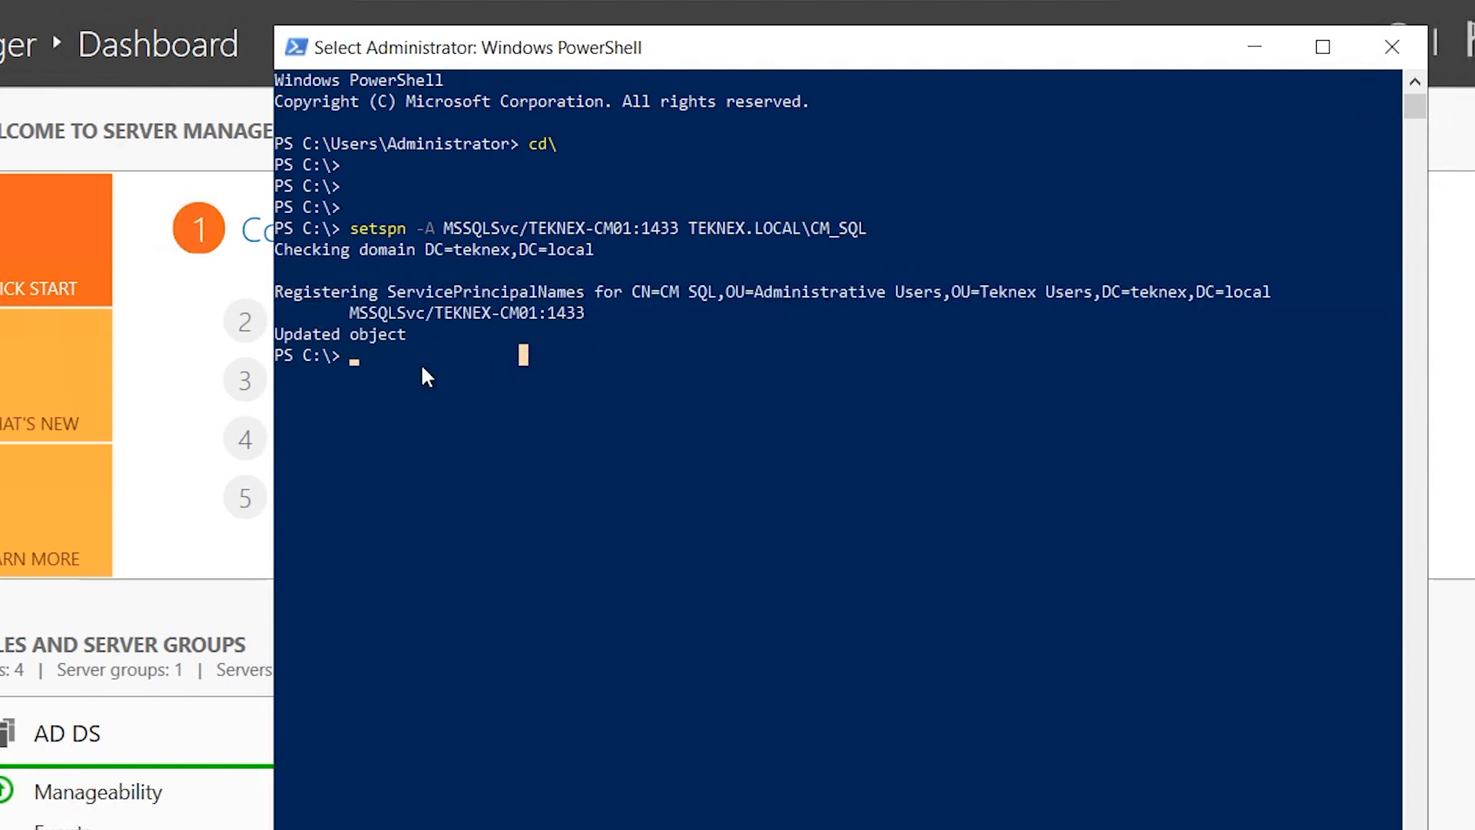
pyautogui.press('Escape')
# Register the FQDN SPN MSSQLSvc/TEKNEX-CM01.TEKNEX.LOCAL:1433 and clear the console.
pyautogui.press('Up')
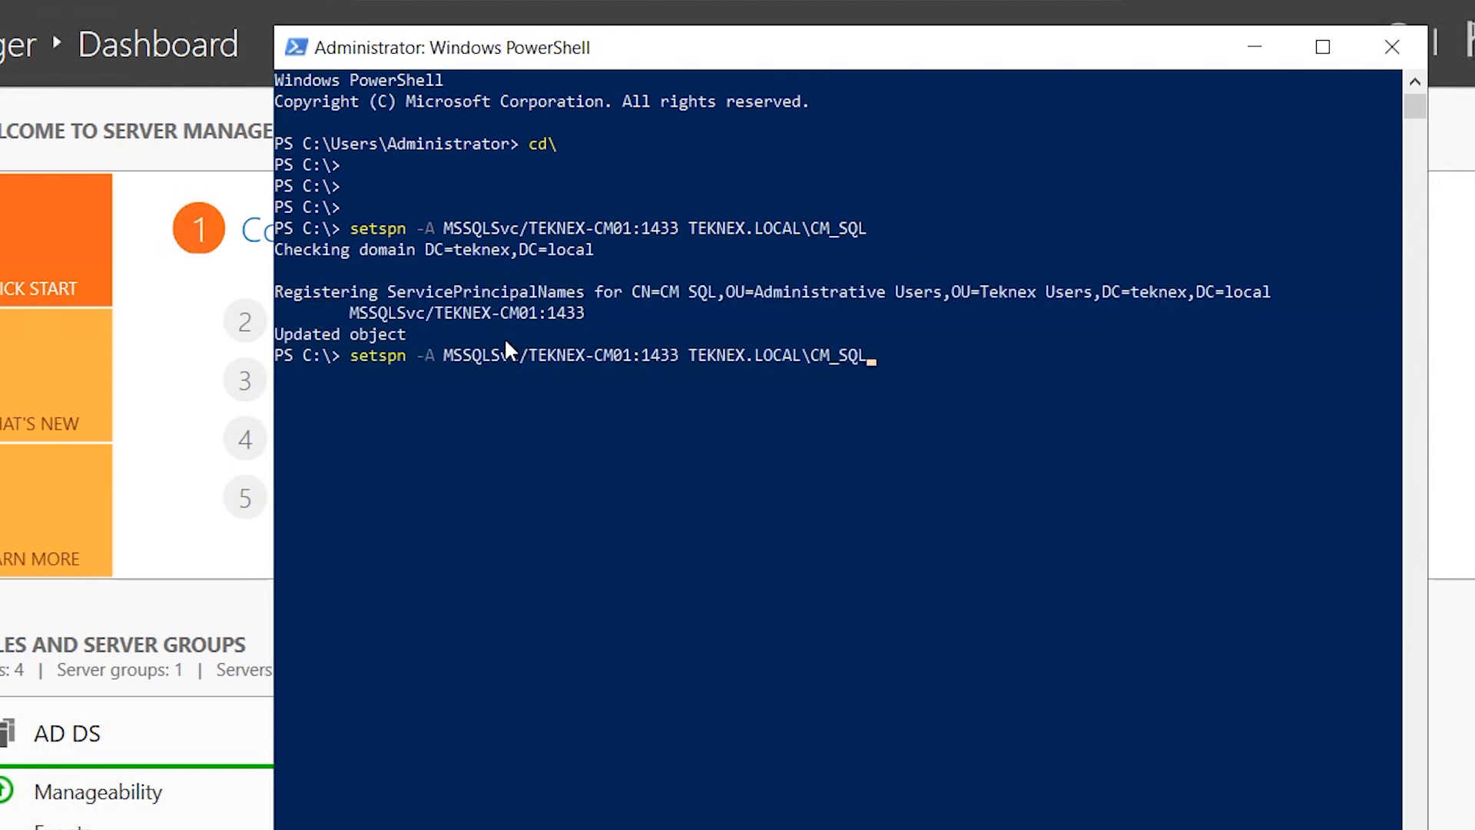
pyautogui.press('Left')
pyautogui.press('Left')
pyautogui.press('Left')
pyautogui.press('Left')
pyautogui.press('Left')
pyautogui.press('Left')
pyautogui.press('Left')
pyautogui.press('Left')
pyautogui.press('Left')
pyautogui.press('Left')
pyautogui.press('Left')
pyautogui.press('Left')
pyautogui.press('Left')
pyautogui.press('Left')
pyautogui.press('Left')
pyautogui.press('Left')
pyautogui.press('Left')
pyautogui.press('Left')
pyautogui.press('Left')
pyautogui.press('Left')
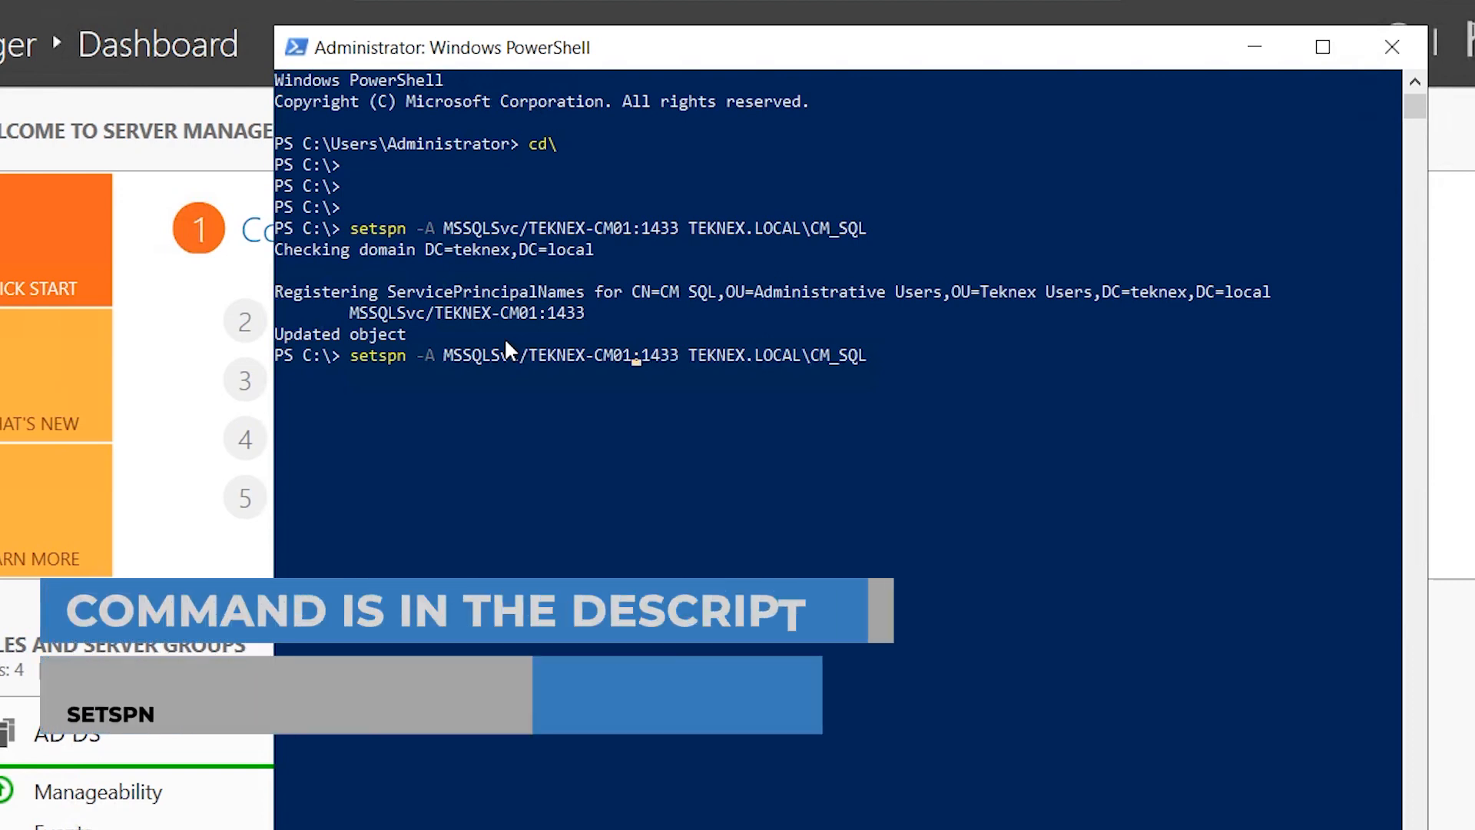
pyautogui.write('.TEKNEX.LOCAL')
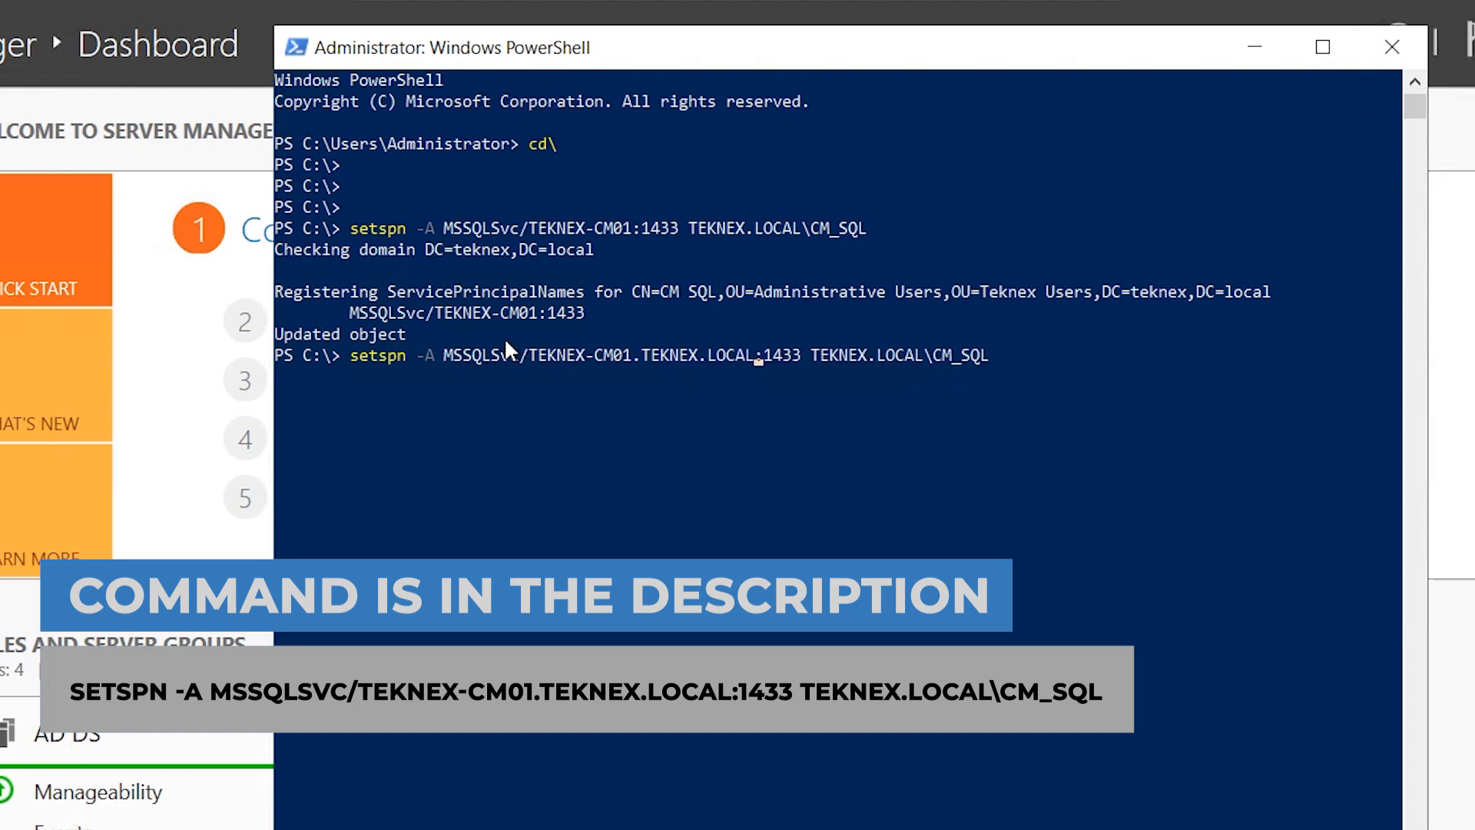
pyautogui.press('Return')
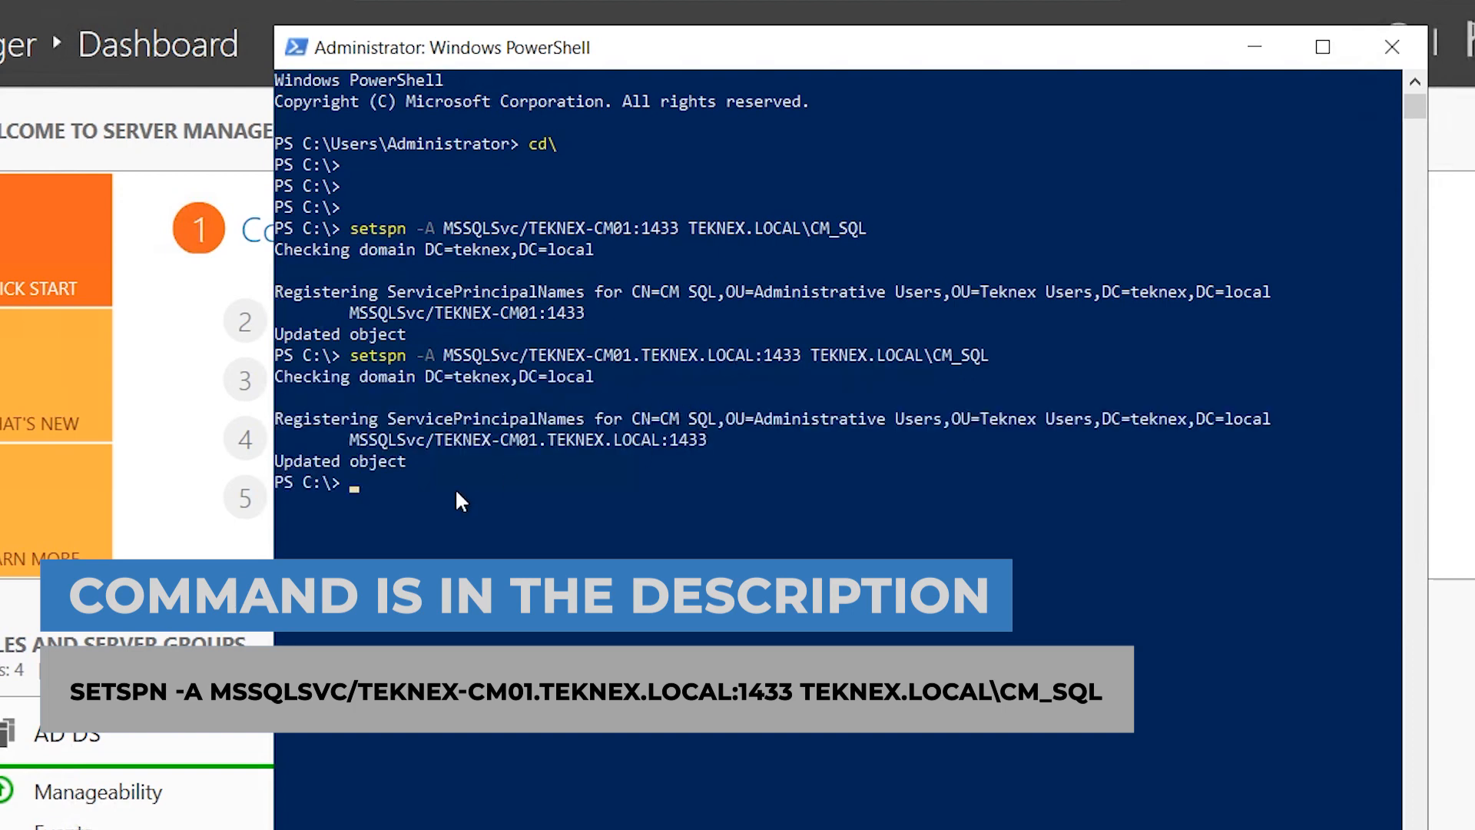
pyautogui.press('Return')
pyautogui.press('Return')
pyautogui.press('Return')
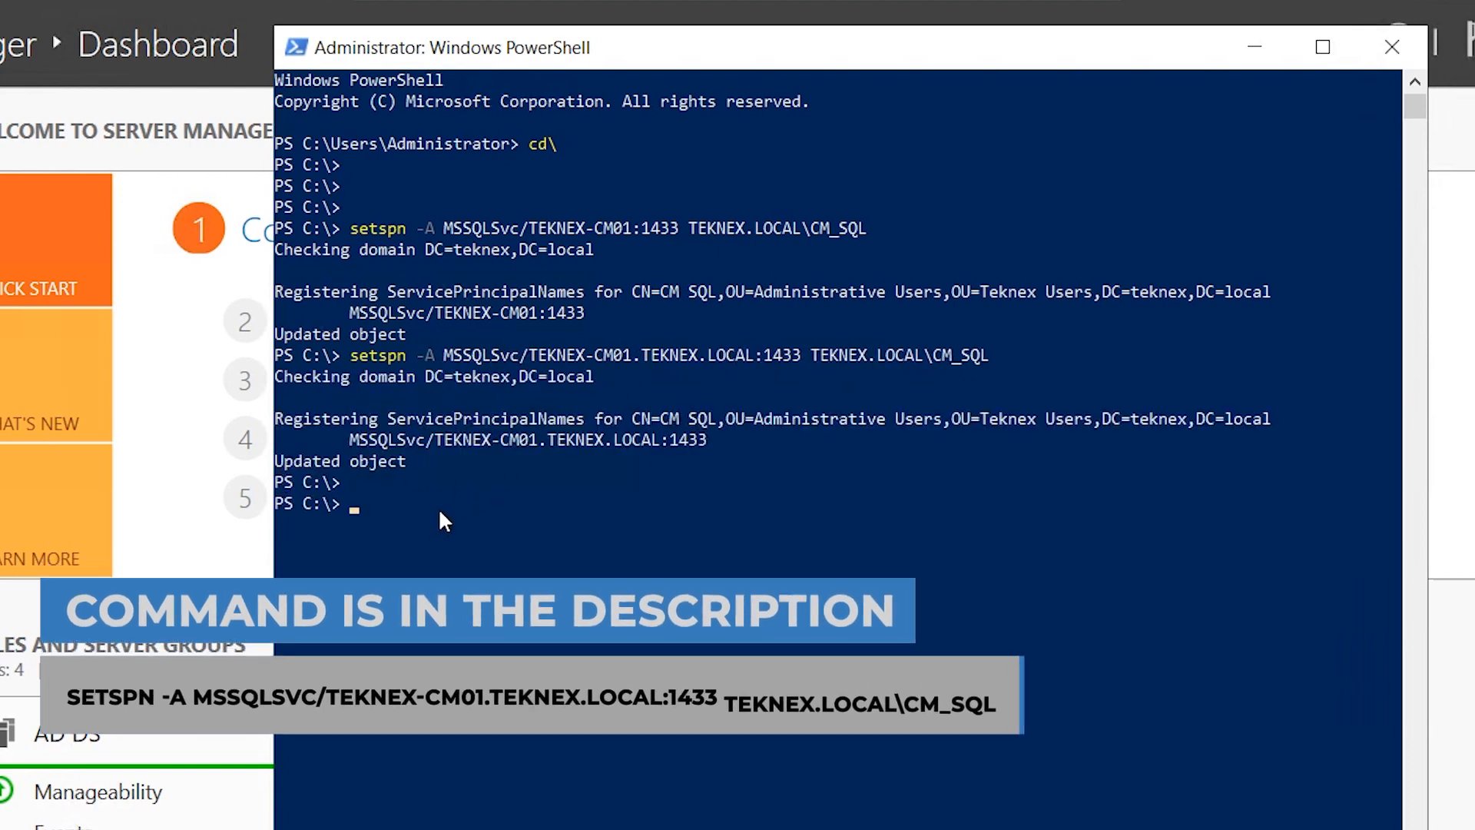
pyautogui.hotkey('ctrl', 'l')
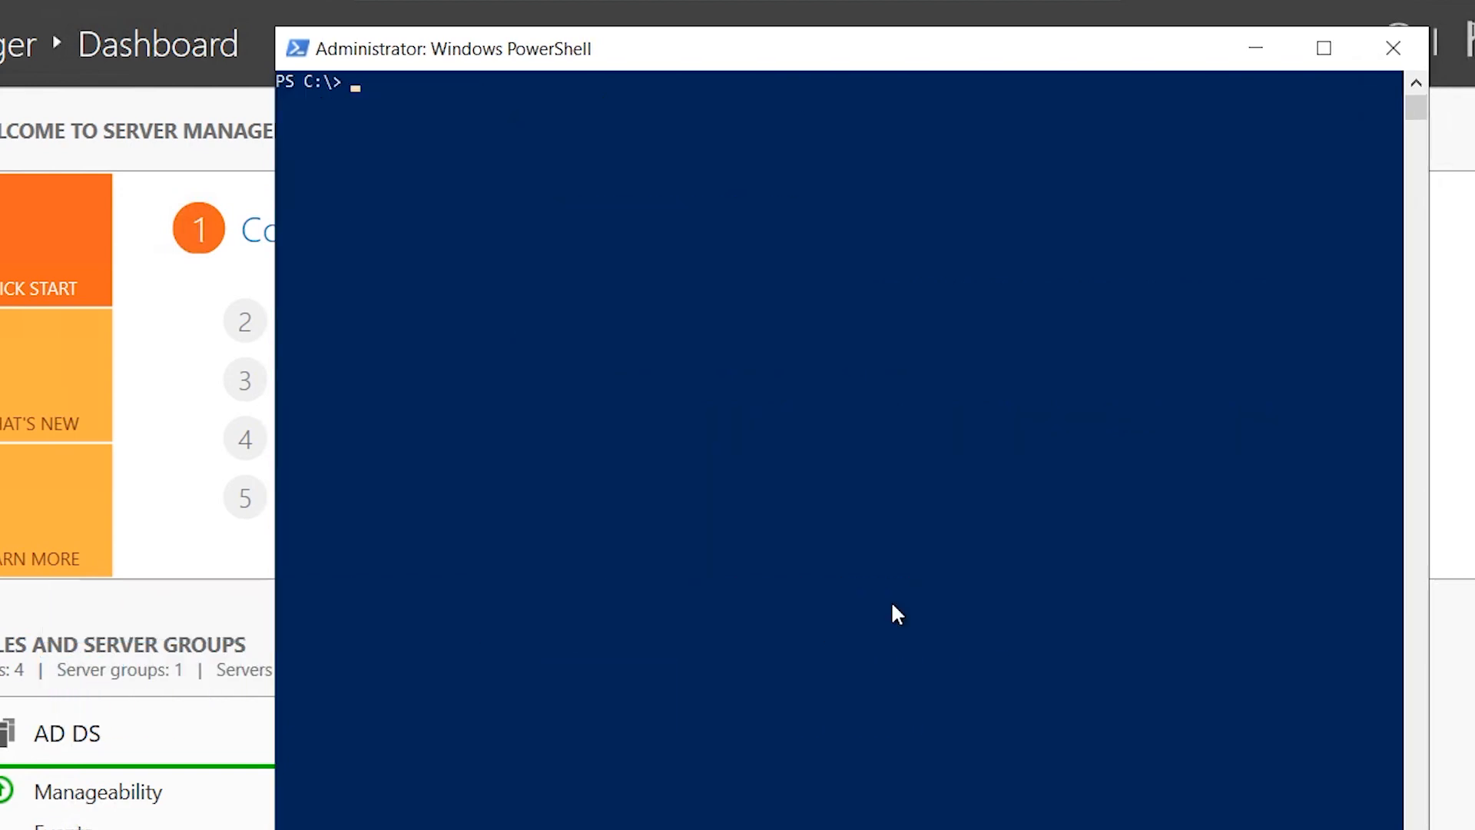
# Rerun setspn -L to confirm both MSSQLSvc SPNs on CM_SQL, then minimise PowerShell.
pyautogui.press('Up')
pyautogui.press('Up')
pyautogui.press('Up')
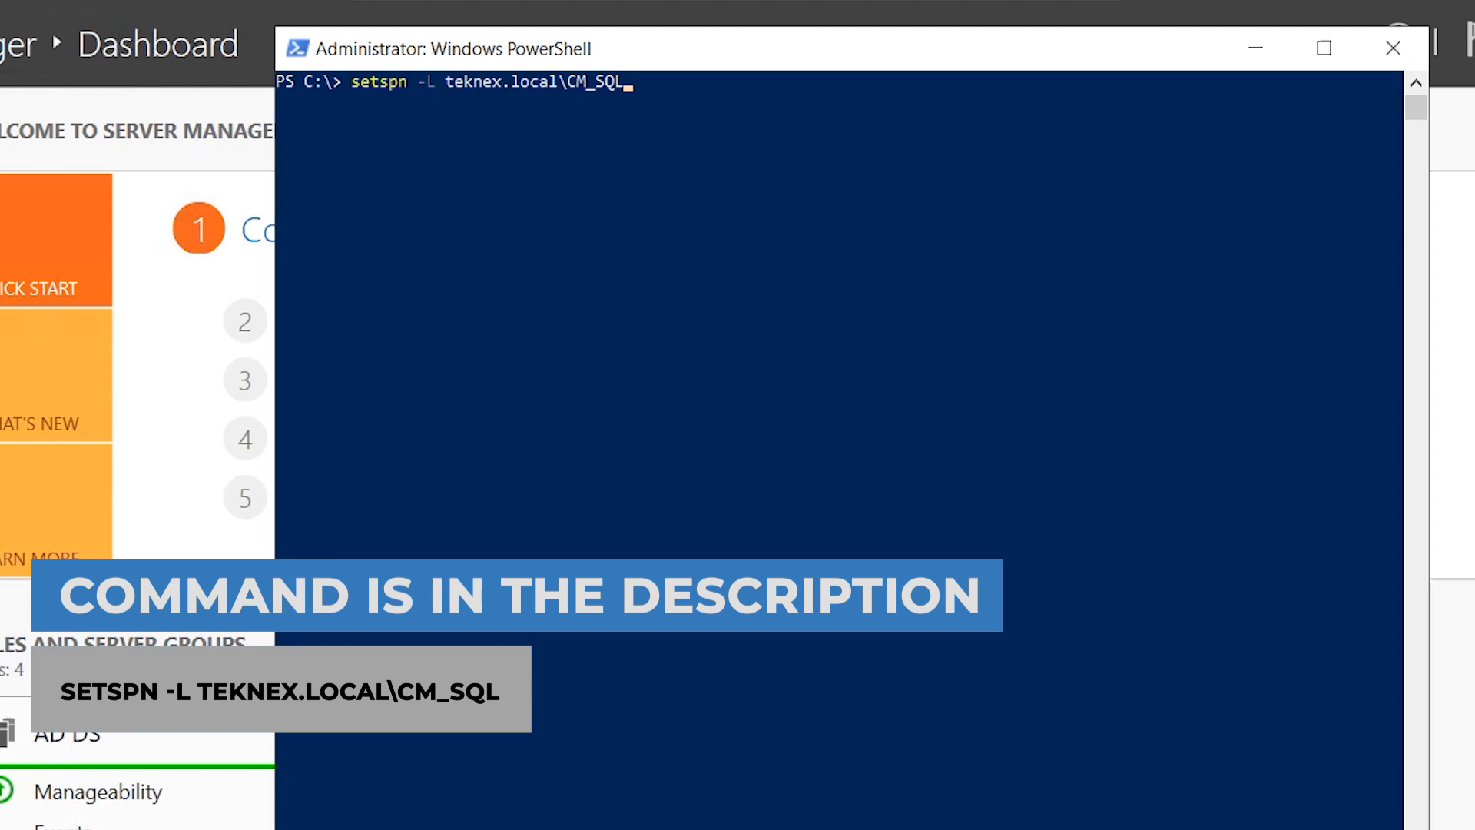
pyautogui.press('Return')
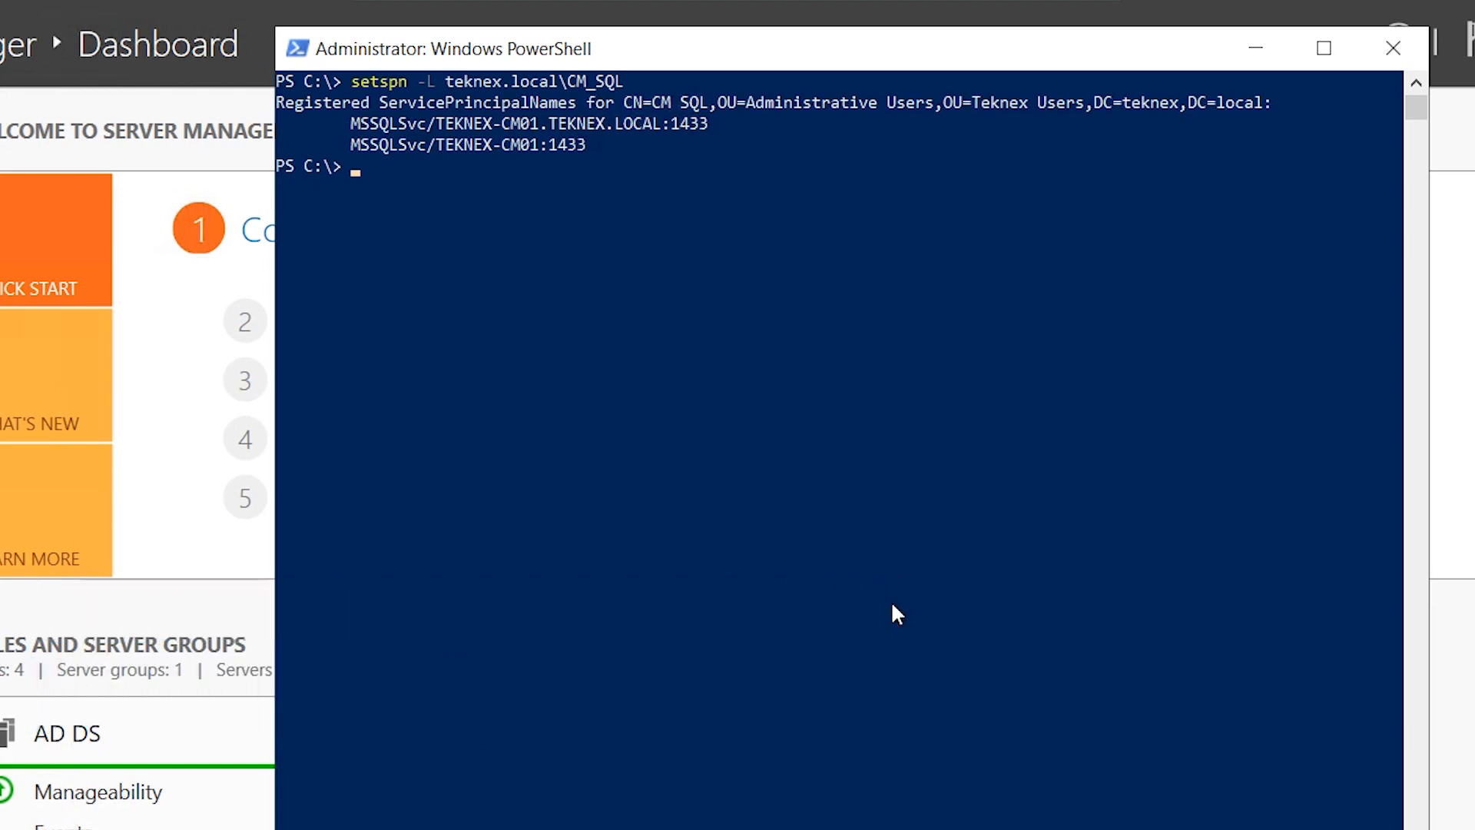
pyautogui.moveTo(585, 129); pyautogui.dragTo(631, 131)
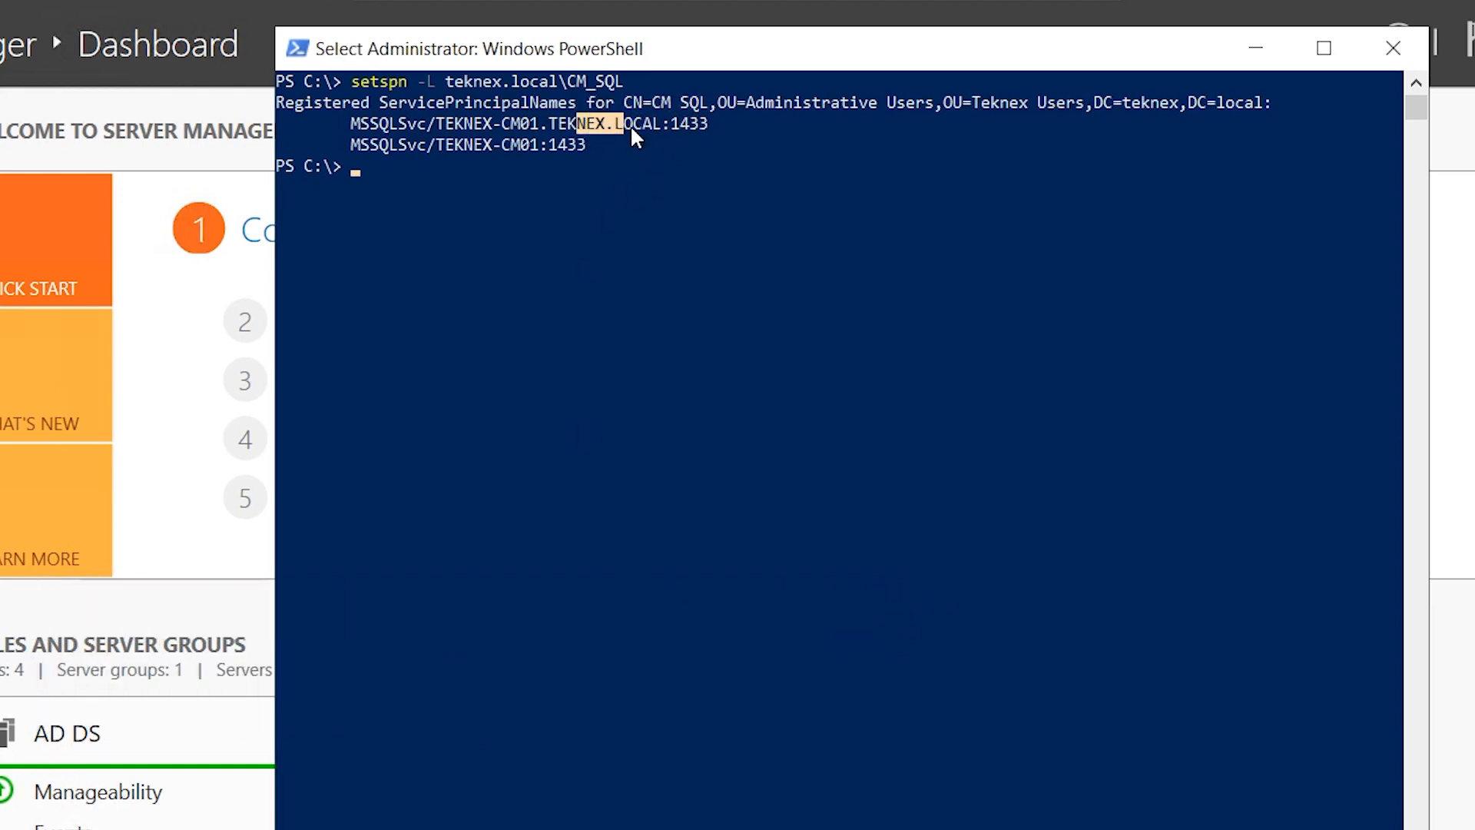
pyautogui.moveTo(459, 145); pyautogui.dragTo(477, 150)
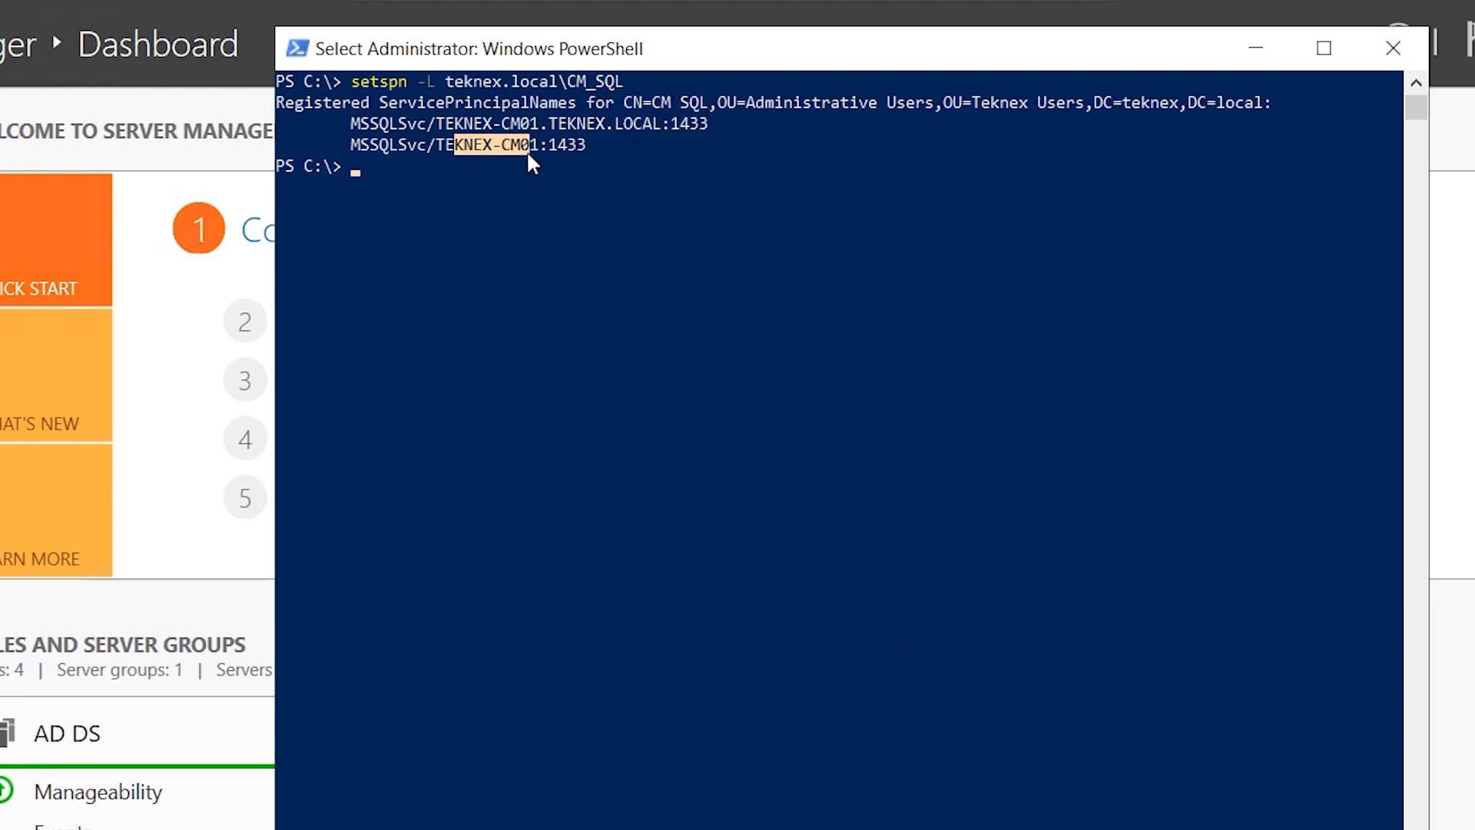
pyautogui.moveTo(437, 123); pyautogui.dragTo(486, 132)
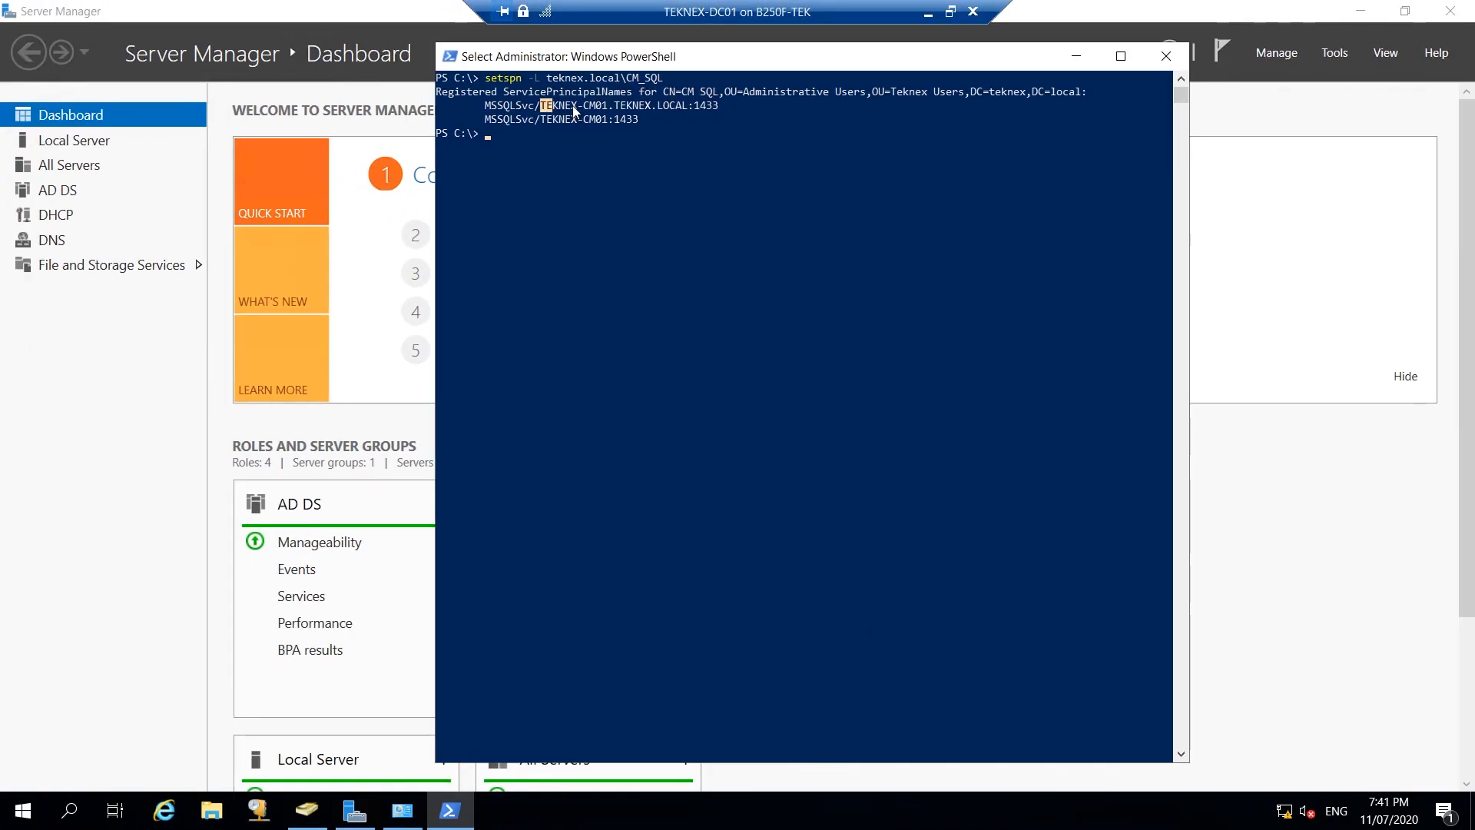
pyautogui.moveTo(574, 108); pyautogui.dragTo(673, 105)
pyautogui.click(628, 146)
pyautogui.click(1079, 57)
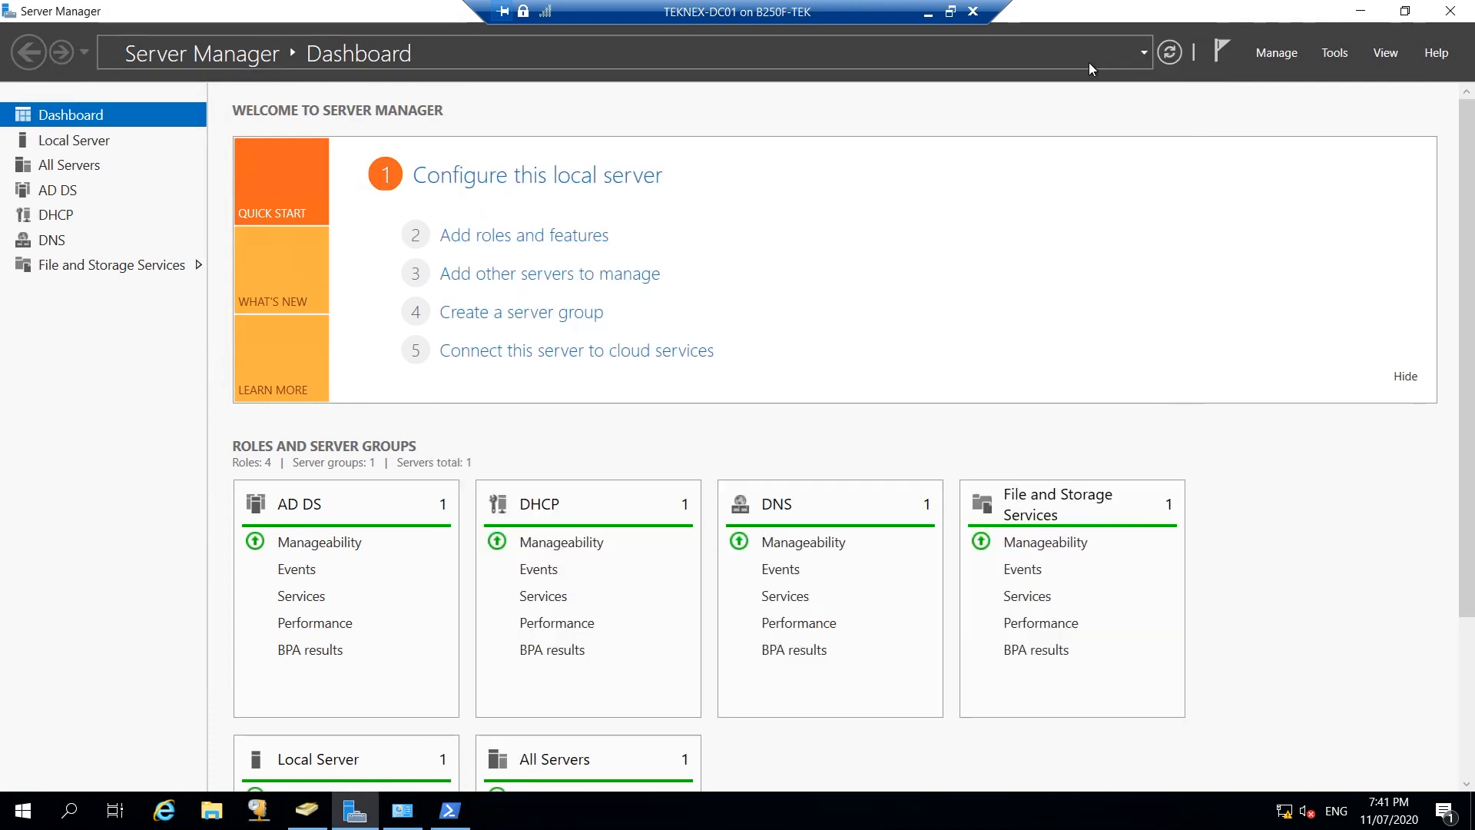
# Switch from the TEKNEX-DC01 VM to TEKNEX-CM01 and open File Explorer at This PC.
pyautogui.click(928, 11)
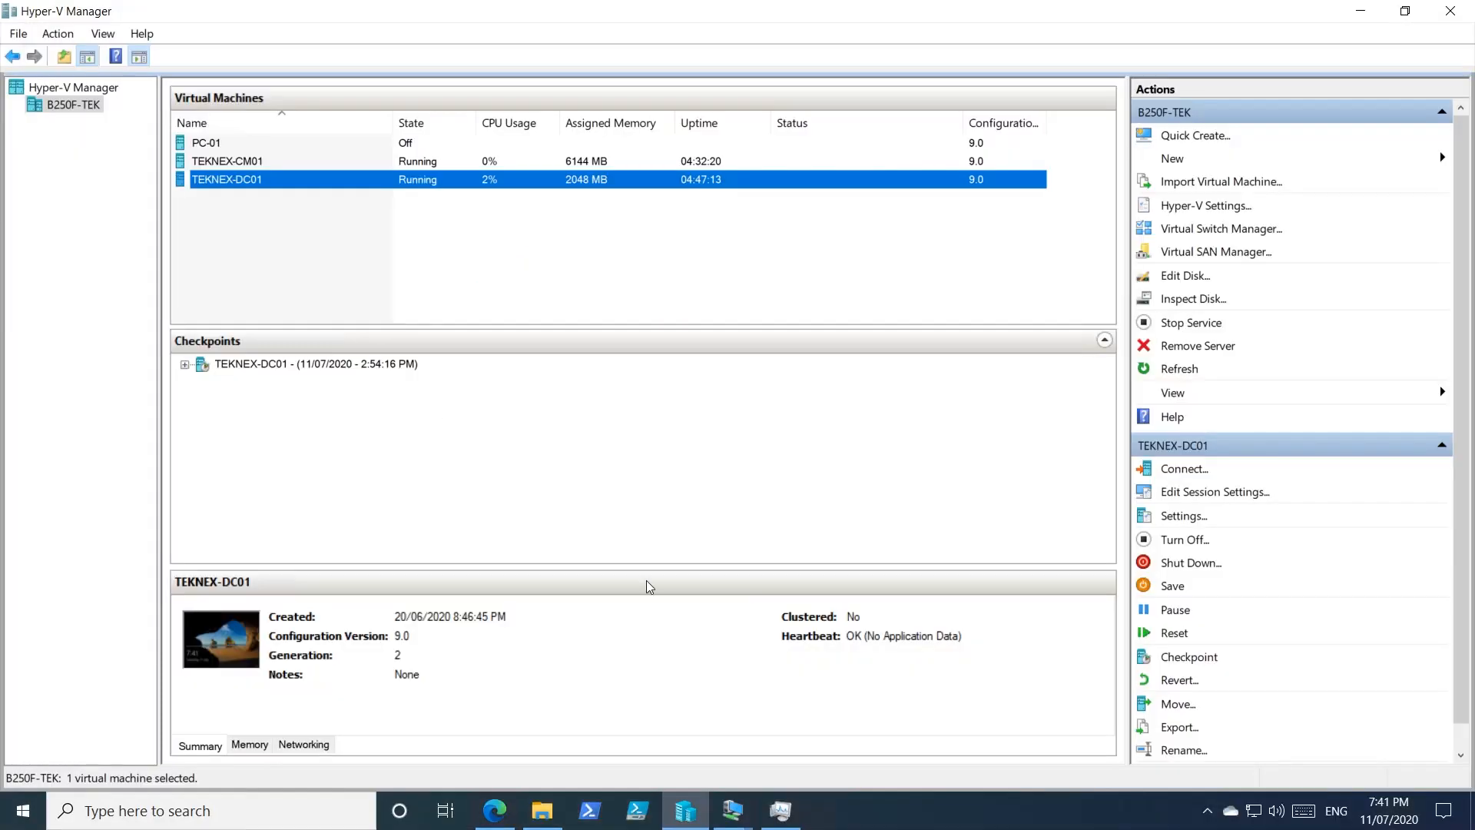
pyautogui.moveTo(732, 810)
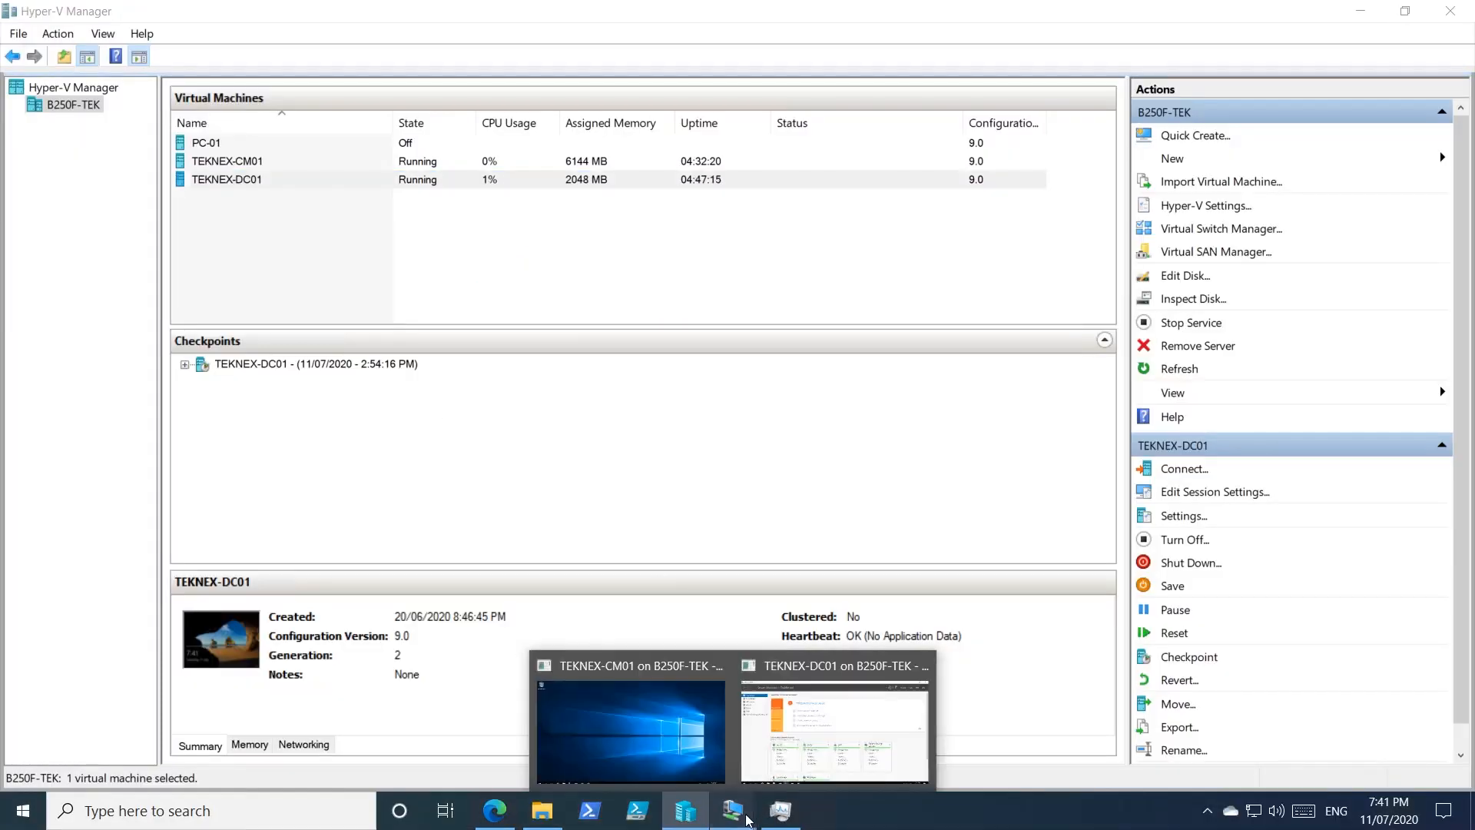
pyautogui.click(634, 722)
pyautogui.click(211, 810)
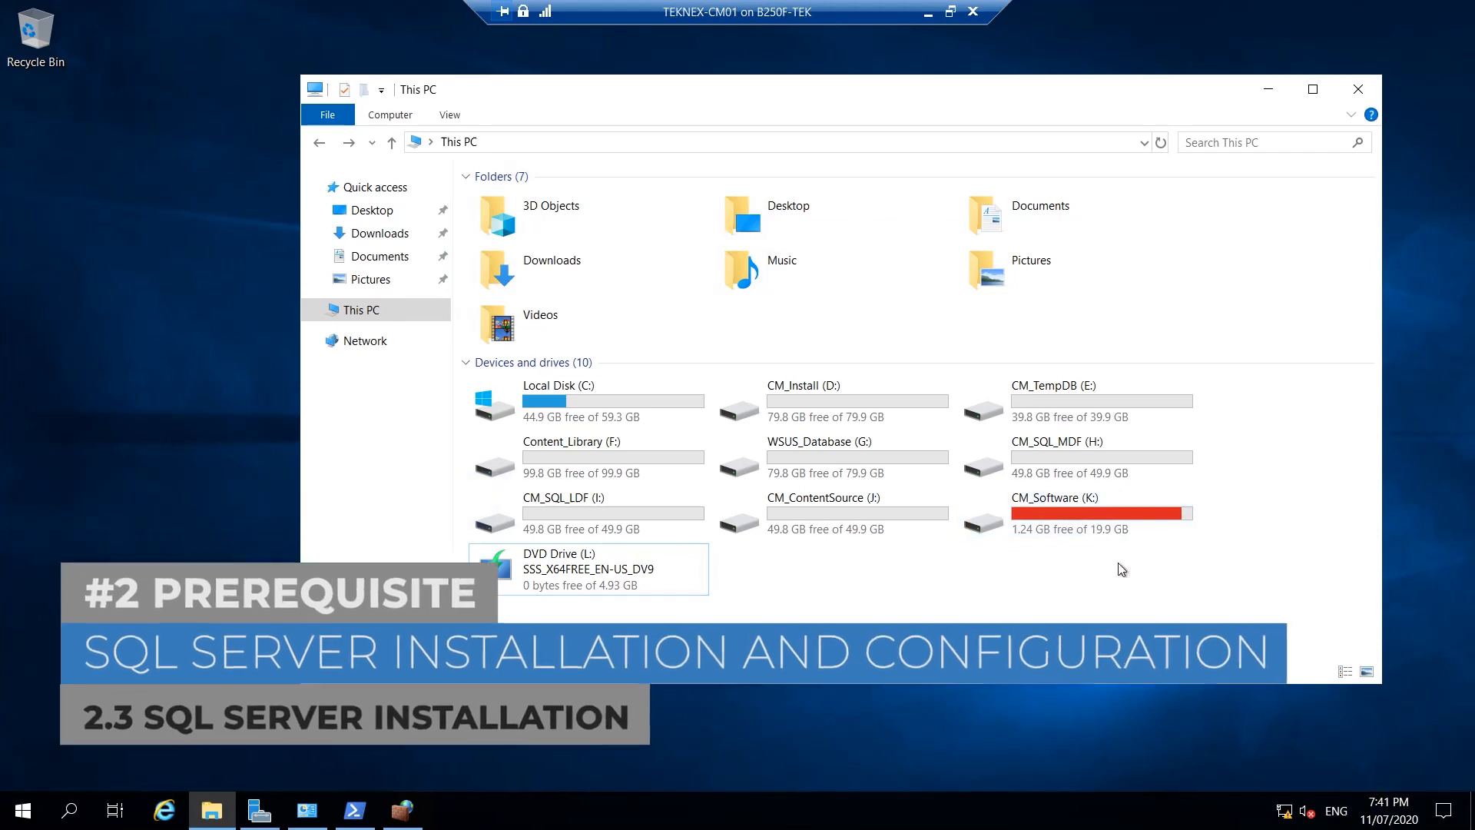
# Mount SQLServer2017-x64-ENU.iso from CM_Software (K:) and launch its setup.exe.
pyautogui.click(1097, 523)
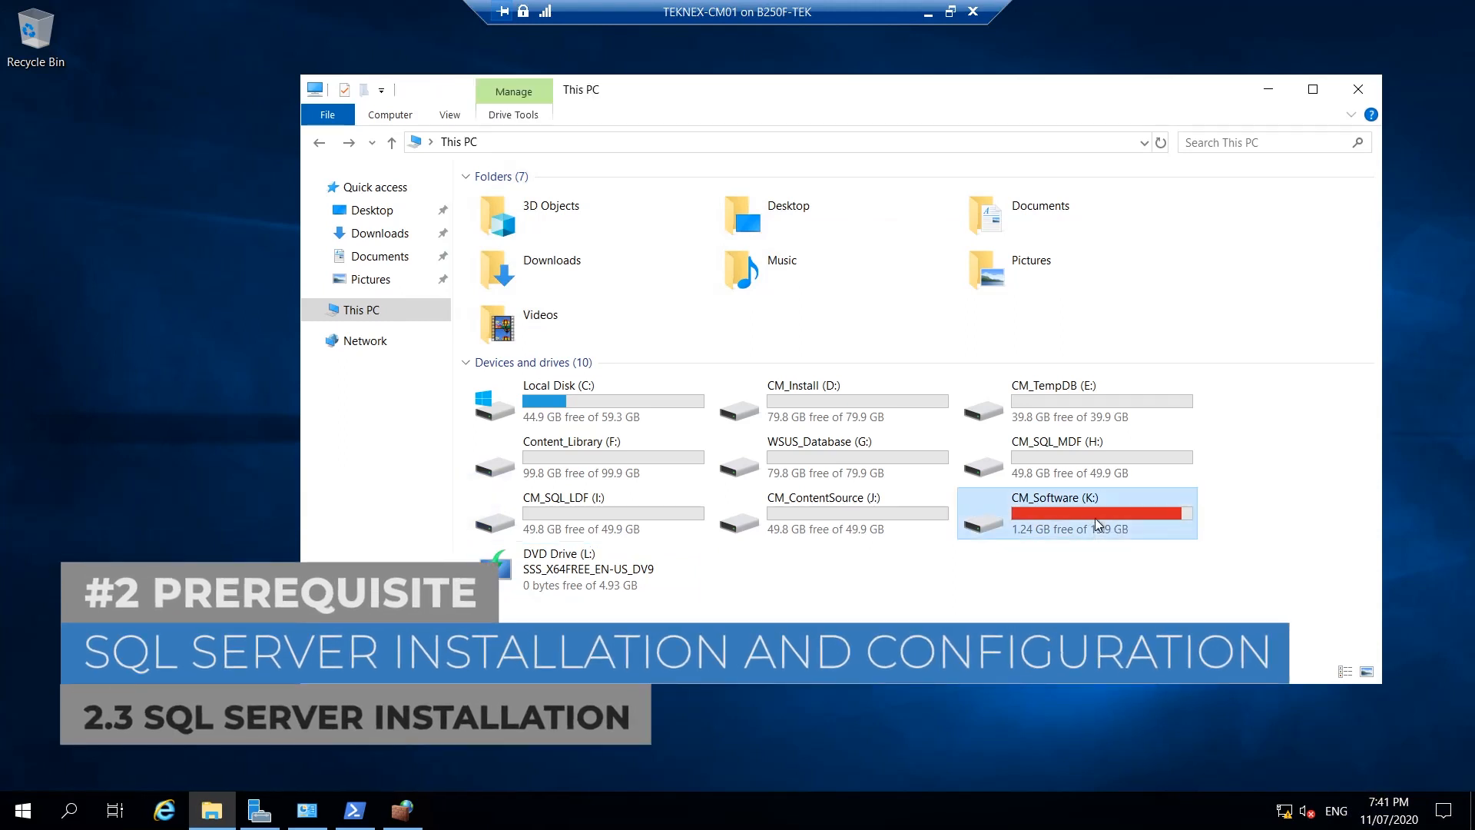
pyautogui.doubleClick(1095, 518)
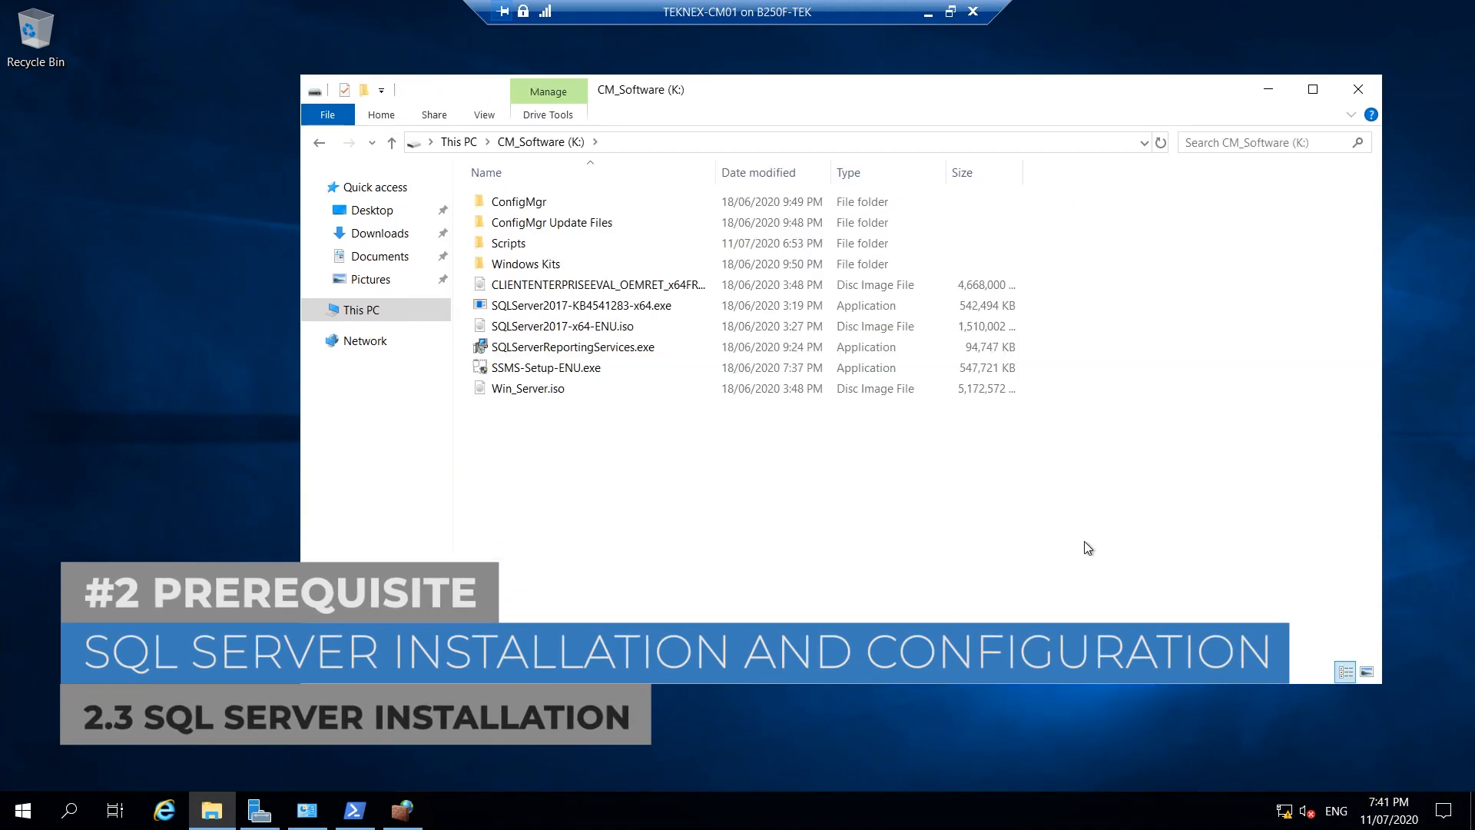
pyautogui.click(588, 332)
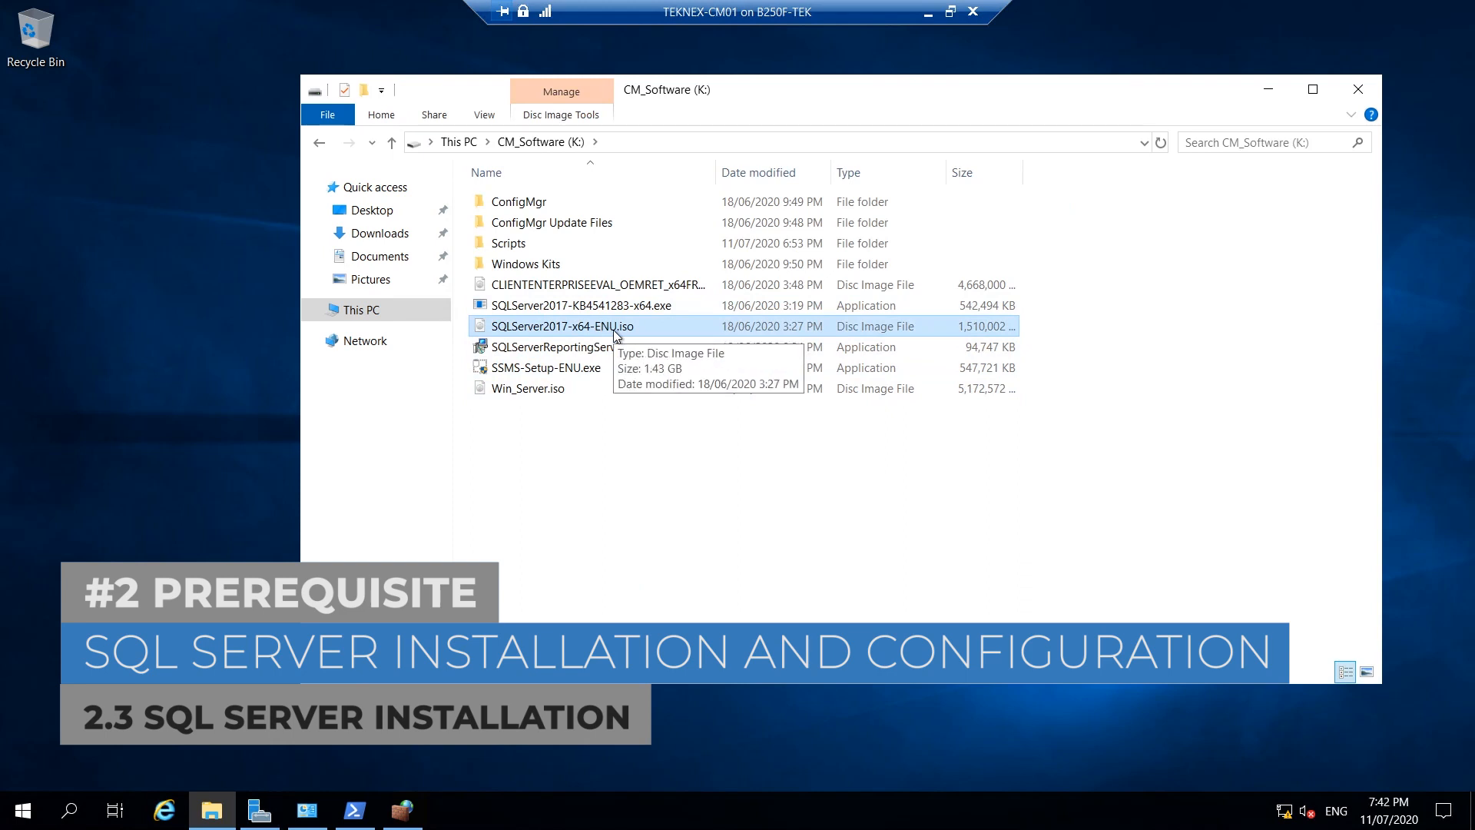
pyautogui.doubleClick(617, 327)
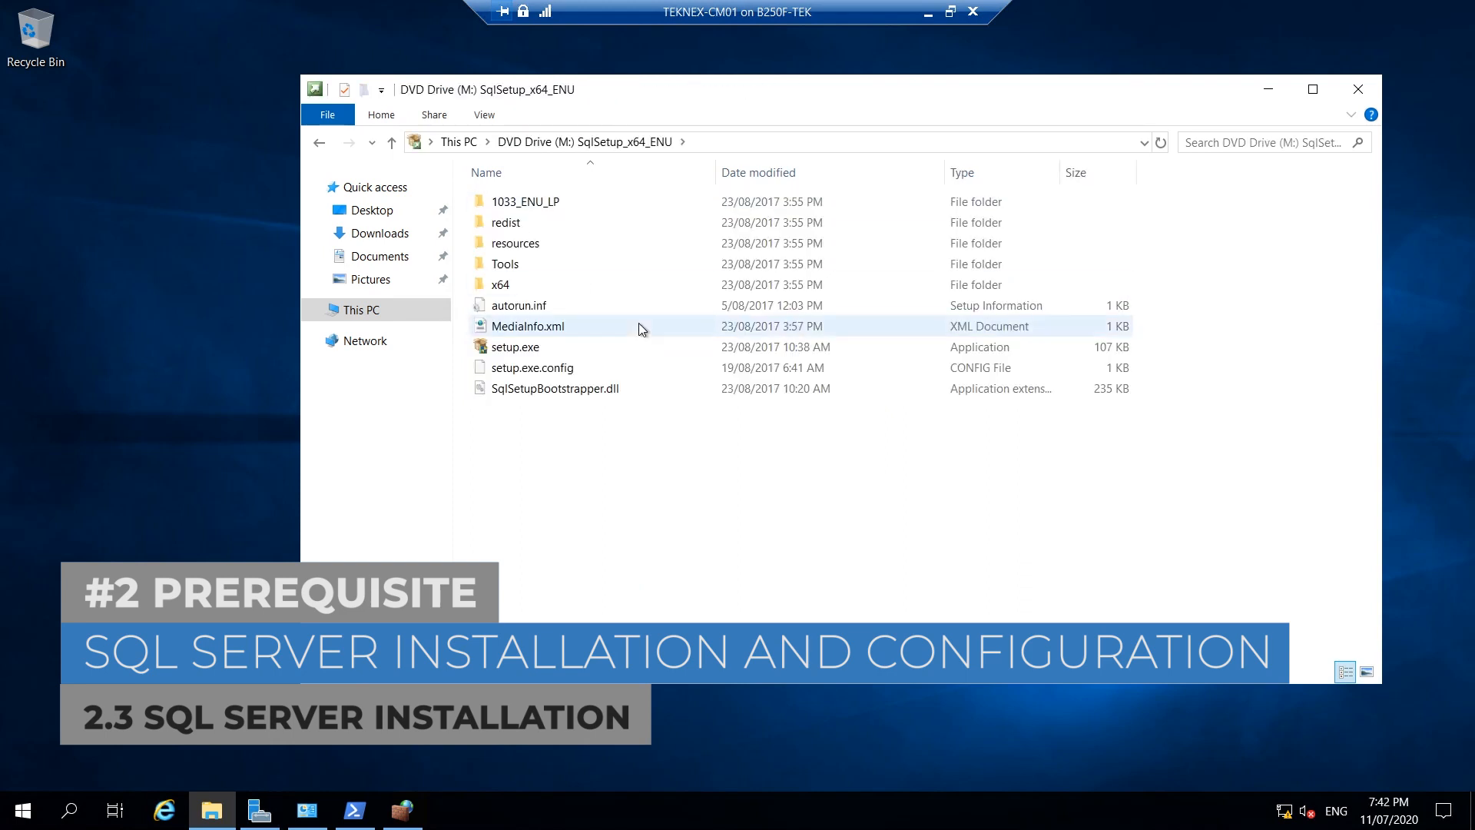
pyautogui.click(551, 349)
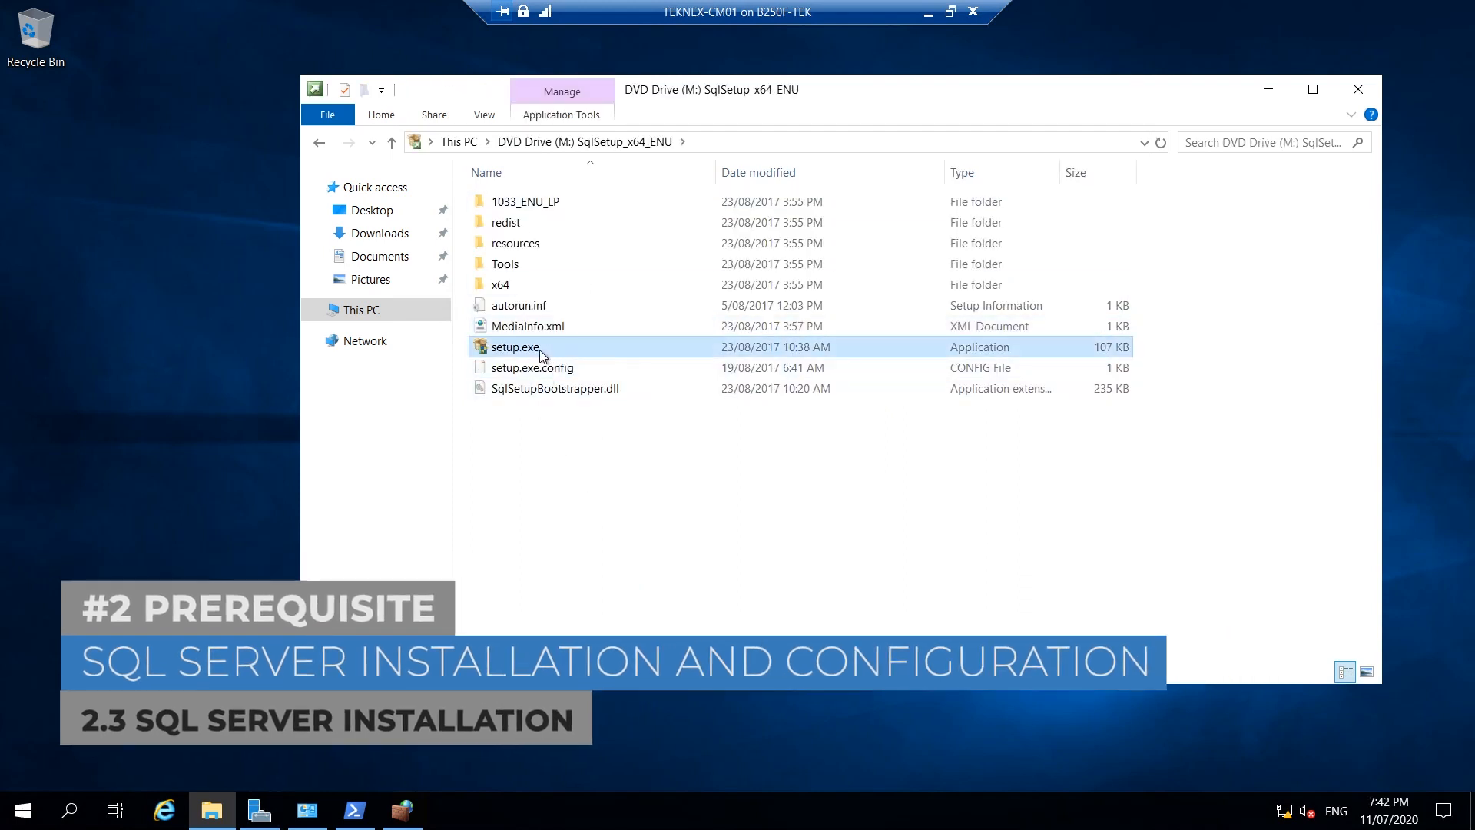
pyautogui.doubleClick(552, 347)
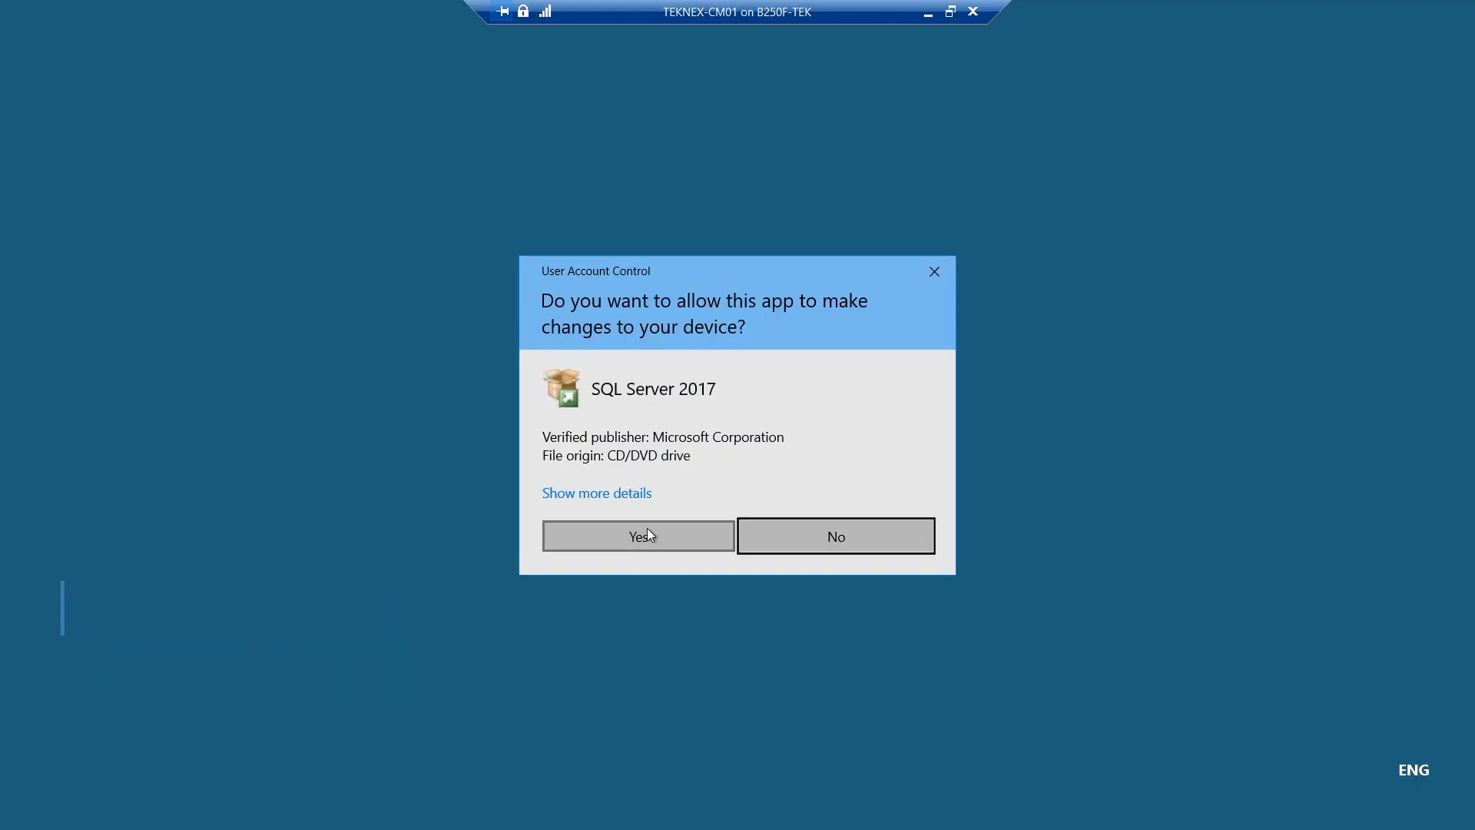
# Approve the UAC prompt and begin a new stand-alone SQL Server installation from Installation.
pyautogui.click(657, 536)
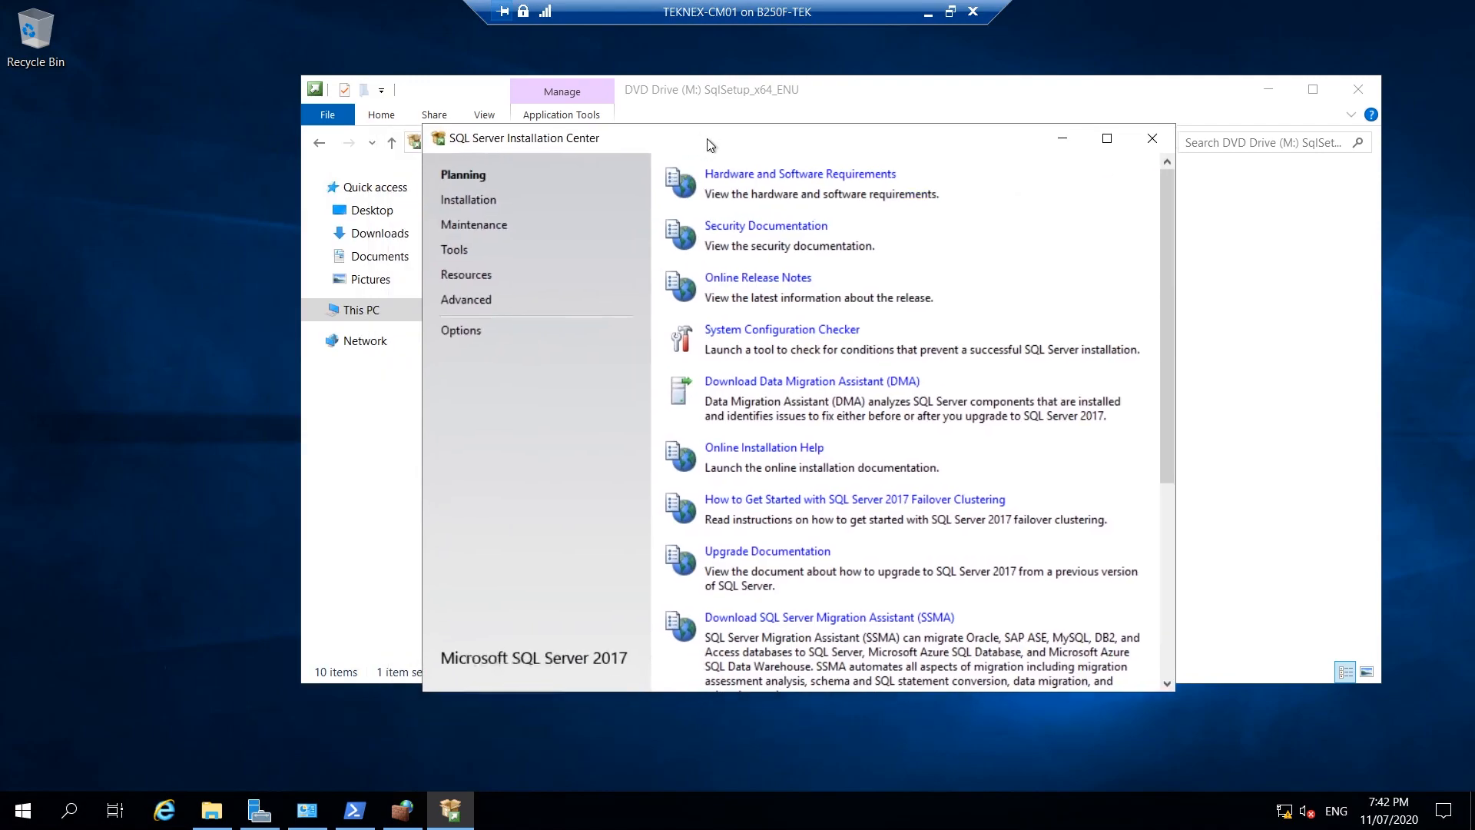
pyautogui.click(500, 202)
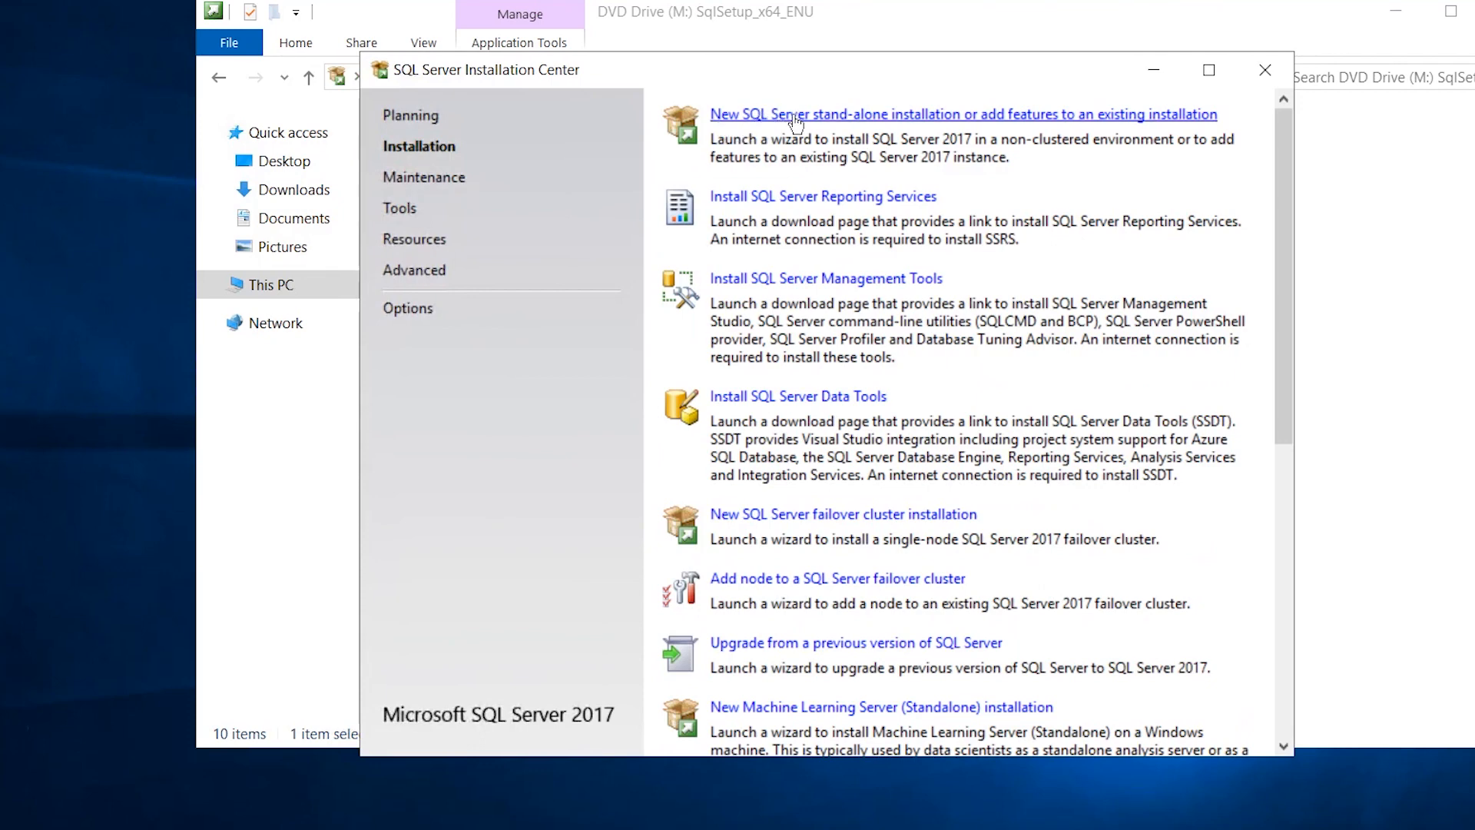
pyautogui.click(893, 114)
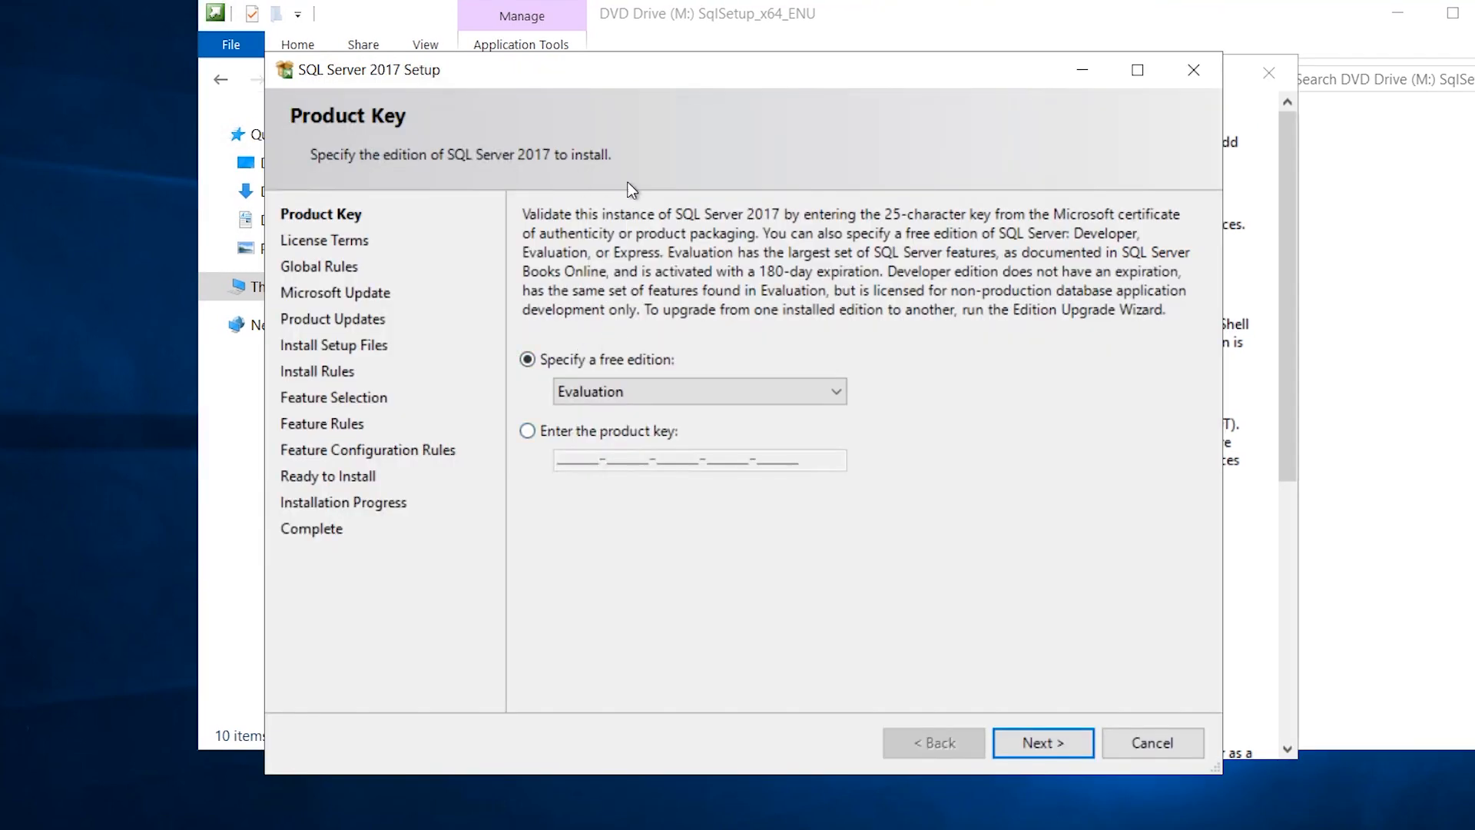
# Choose the 'Enter the product key' option and continue to the license terms.
pyautogui.click(527, 431)
pyautogui.click(545, 358)
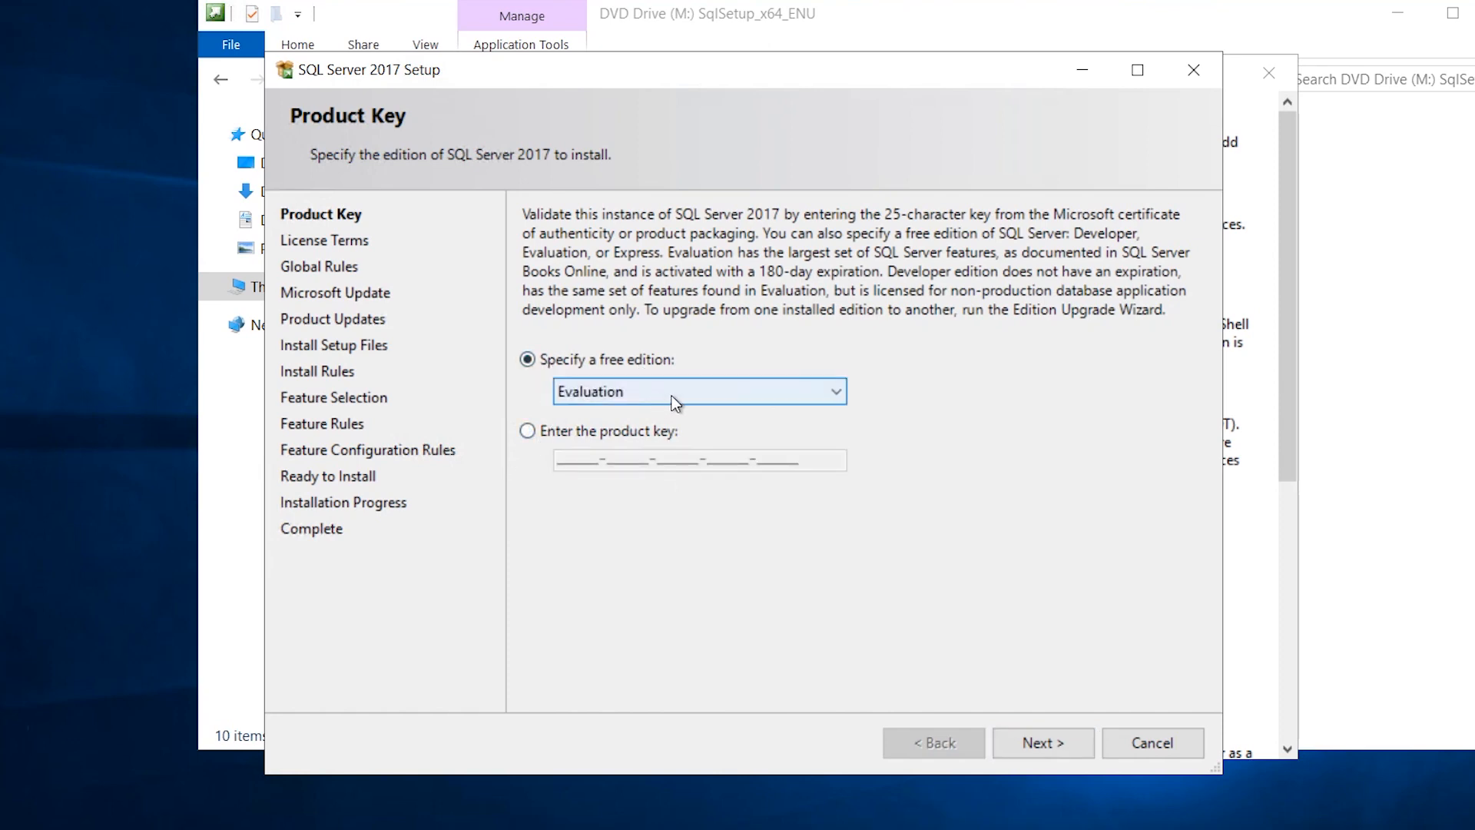
pyautogui.click(525, 437)
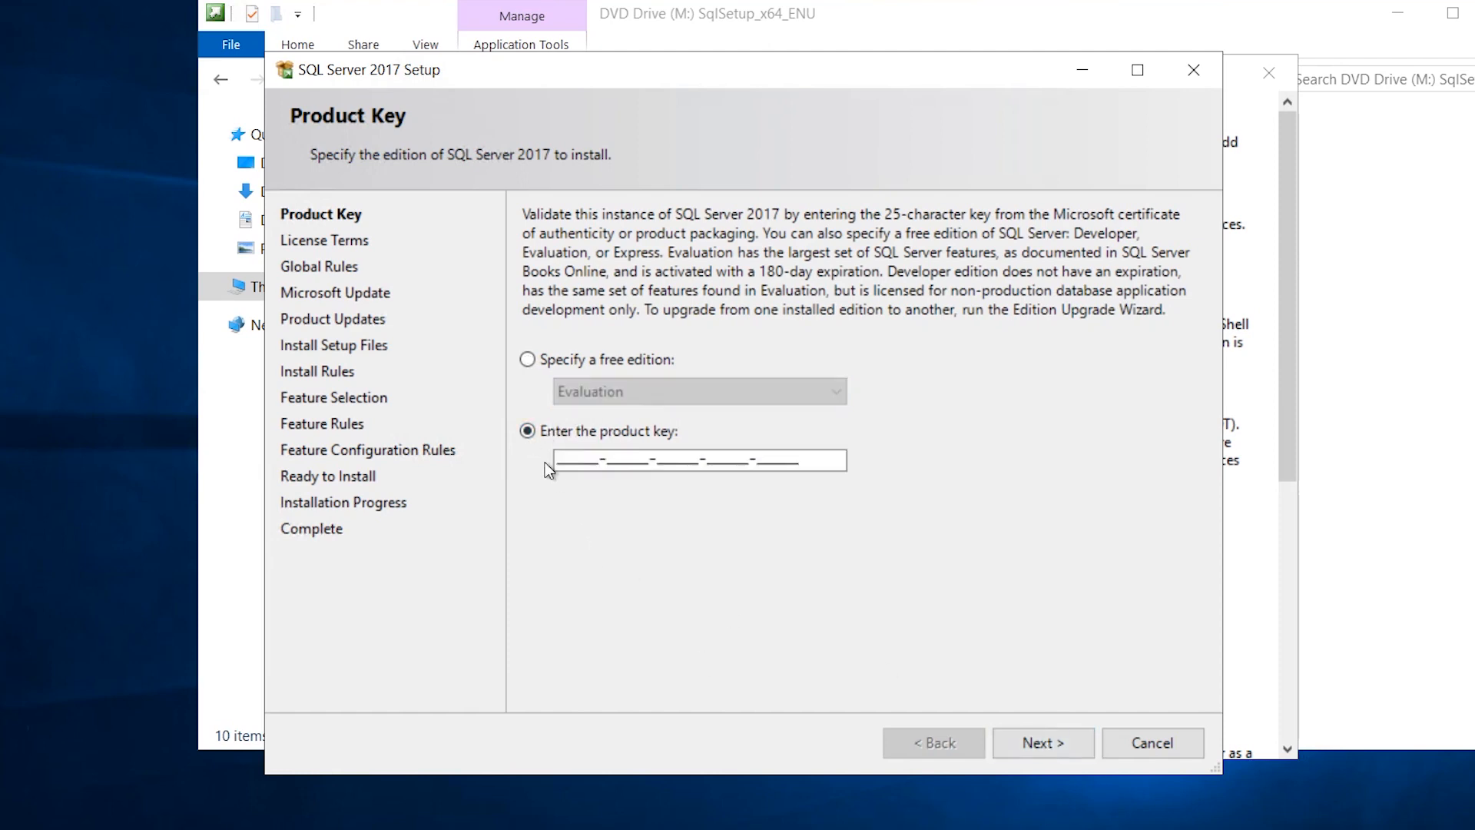
pyautogui.click(1040, 742)
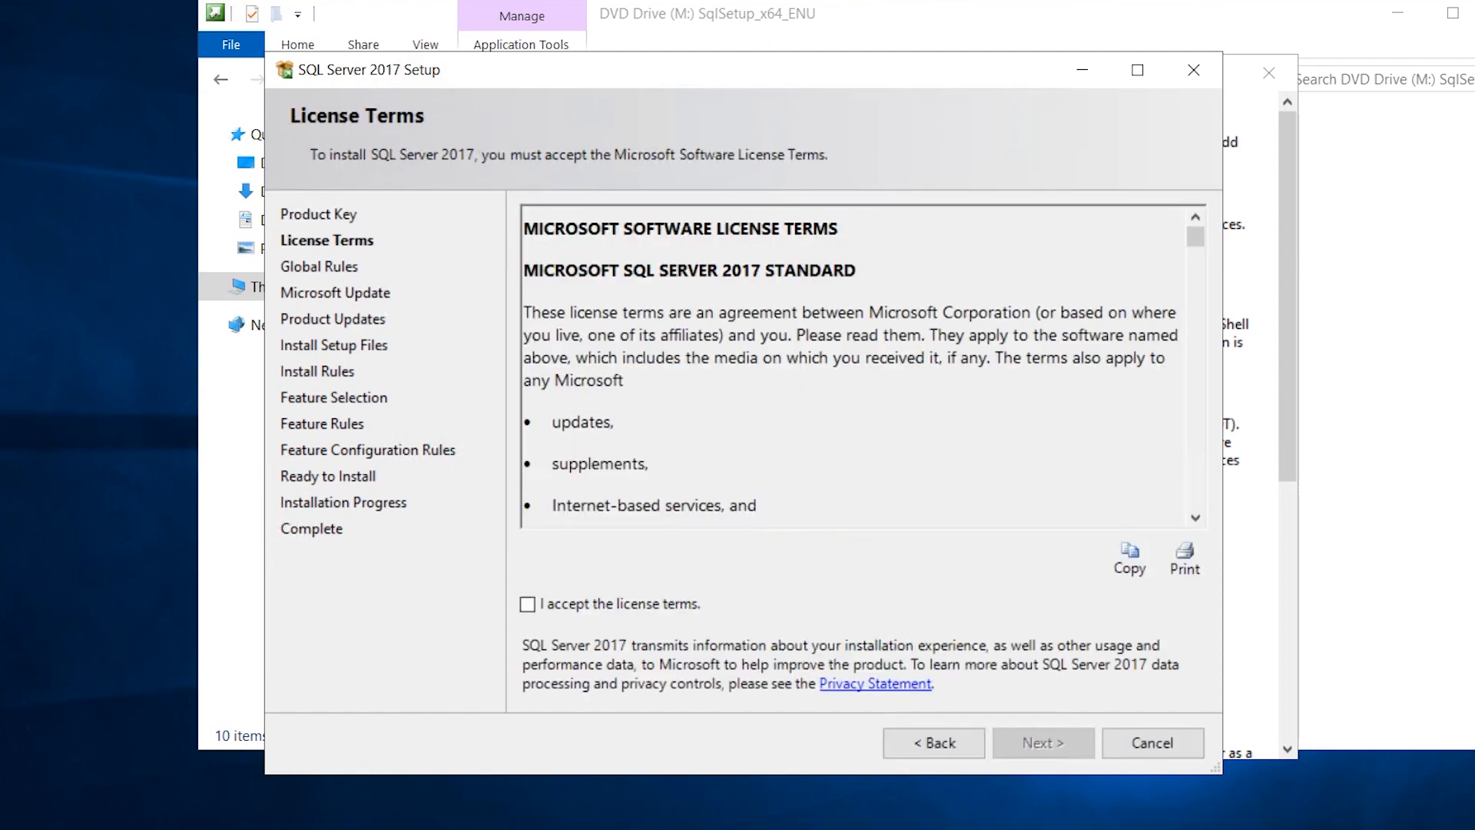
# Accept the license terms and leave Microsoft Update checking turned off.
pyautogui.click(643, 601)
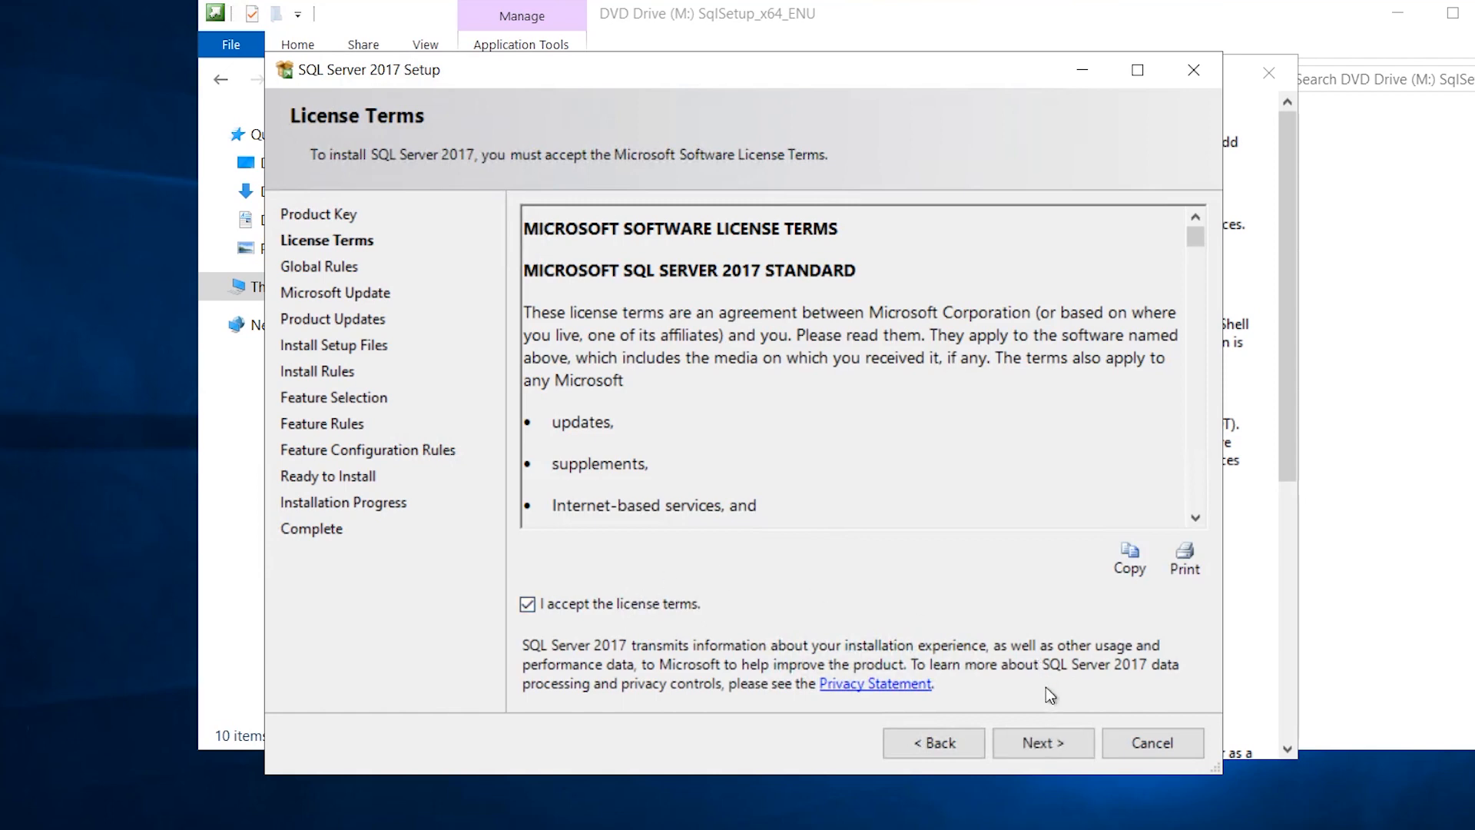
pyautogui.click(1058, 754)
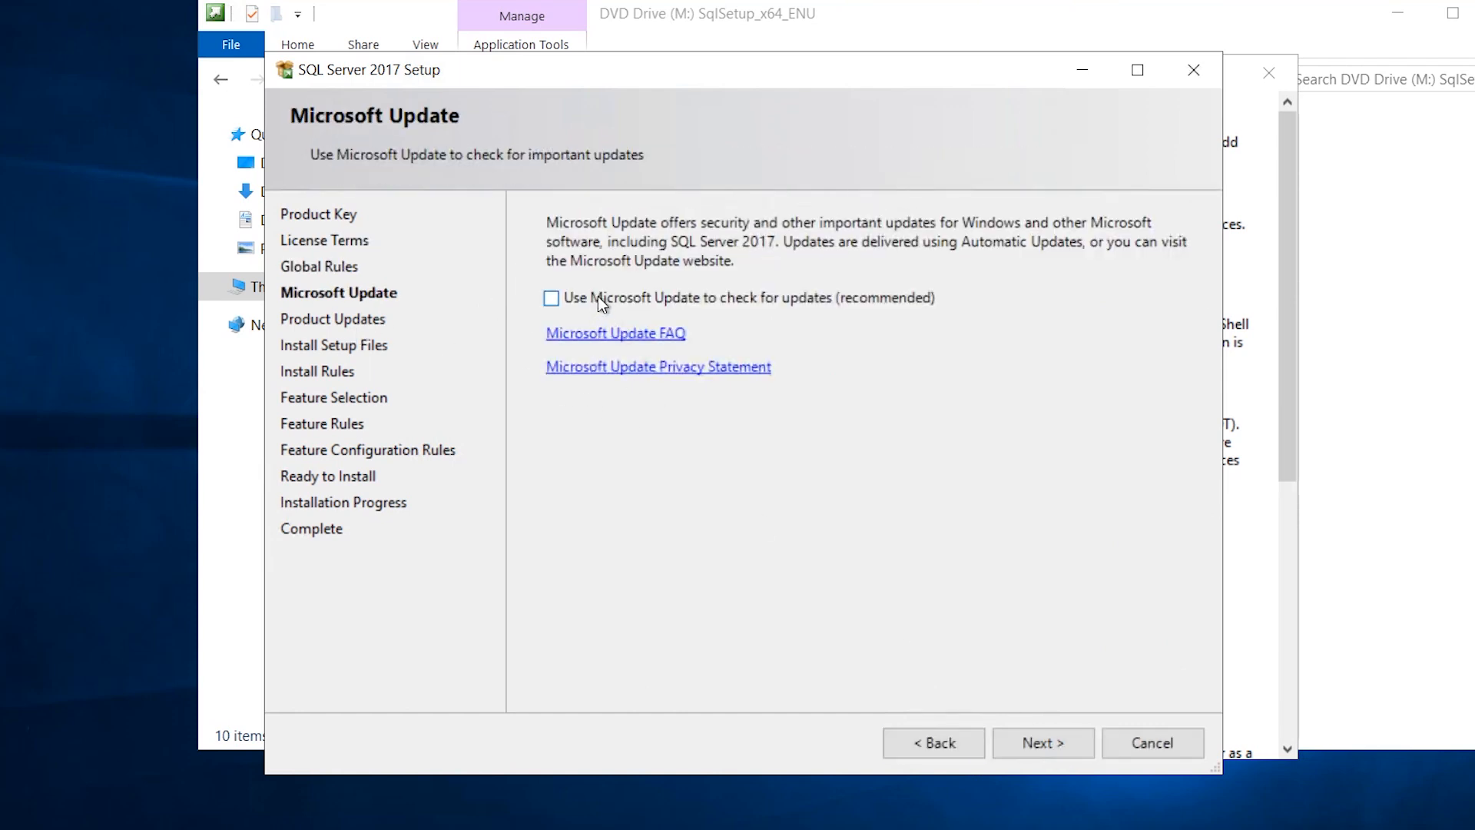
pyautogui.click(601, 300)
pyautogui.click(570, 298)
pyautogui.click(1064, 745)
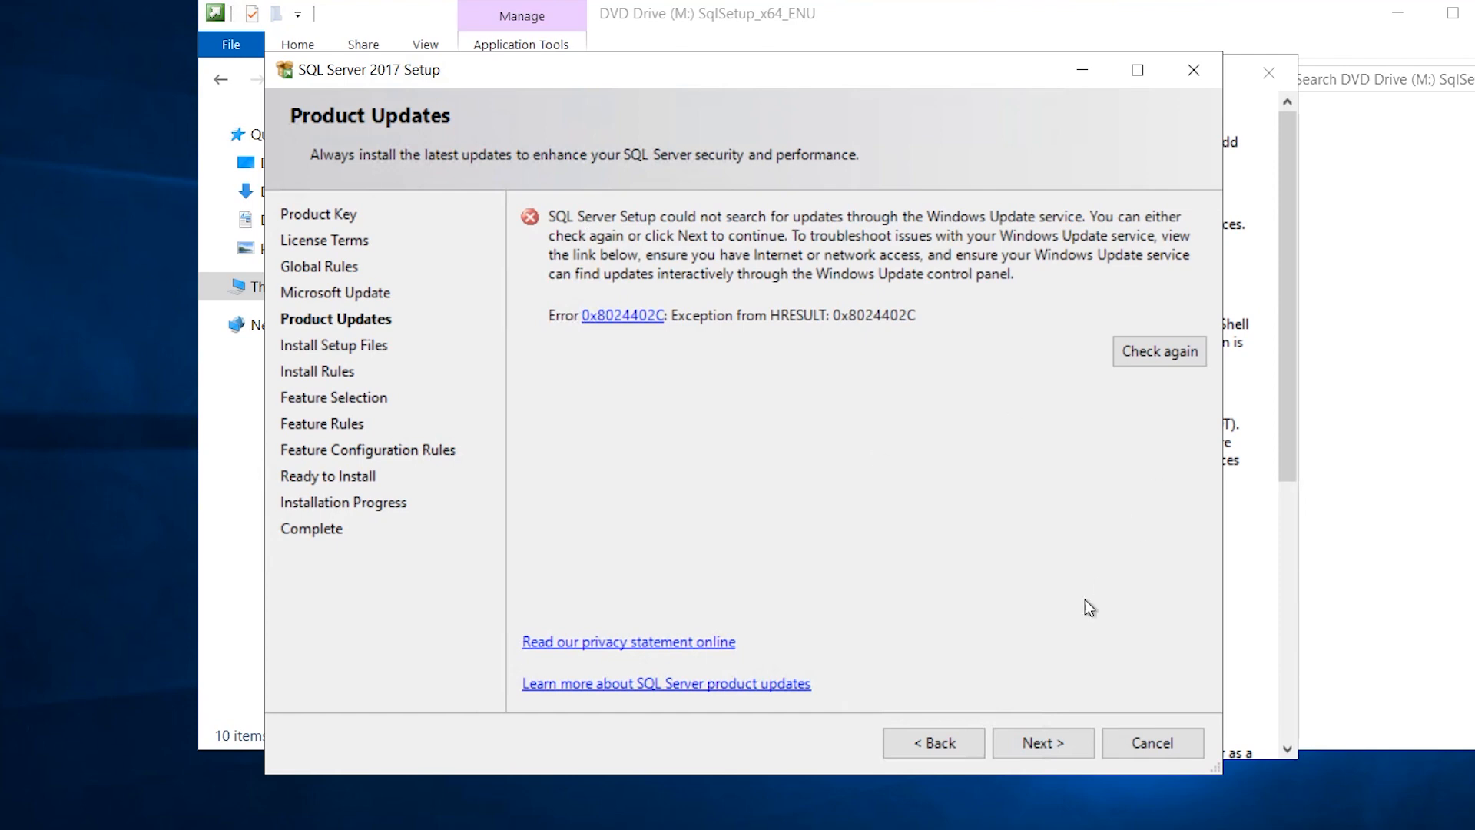
# Skip the update search error and review the Windows Firewall install-rule warning before continuing.
pyautogui.click(1075, 745)
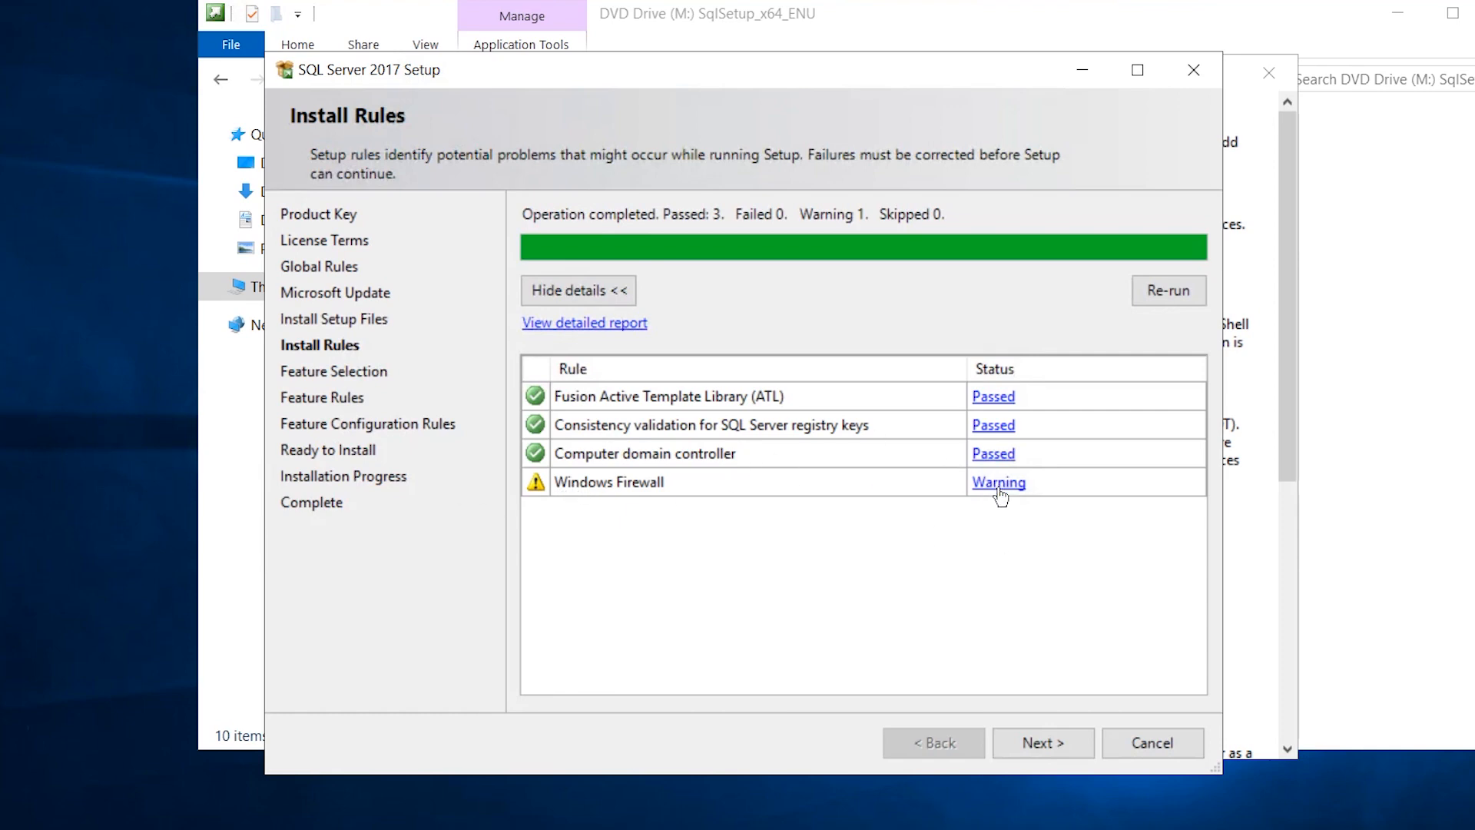
pyautogui.click(1025, 483)
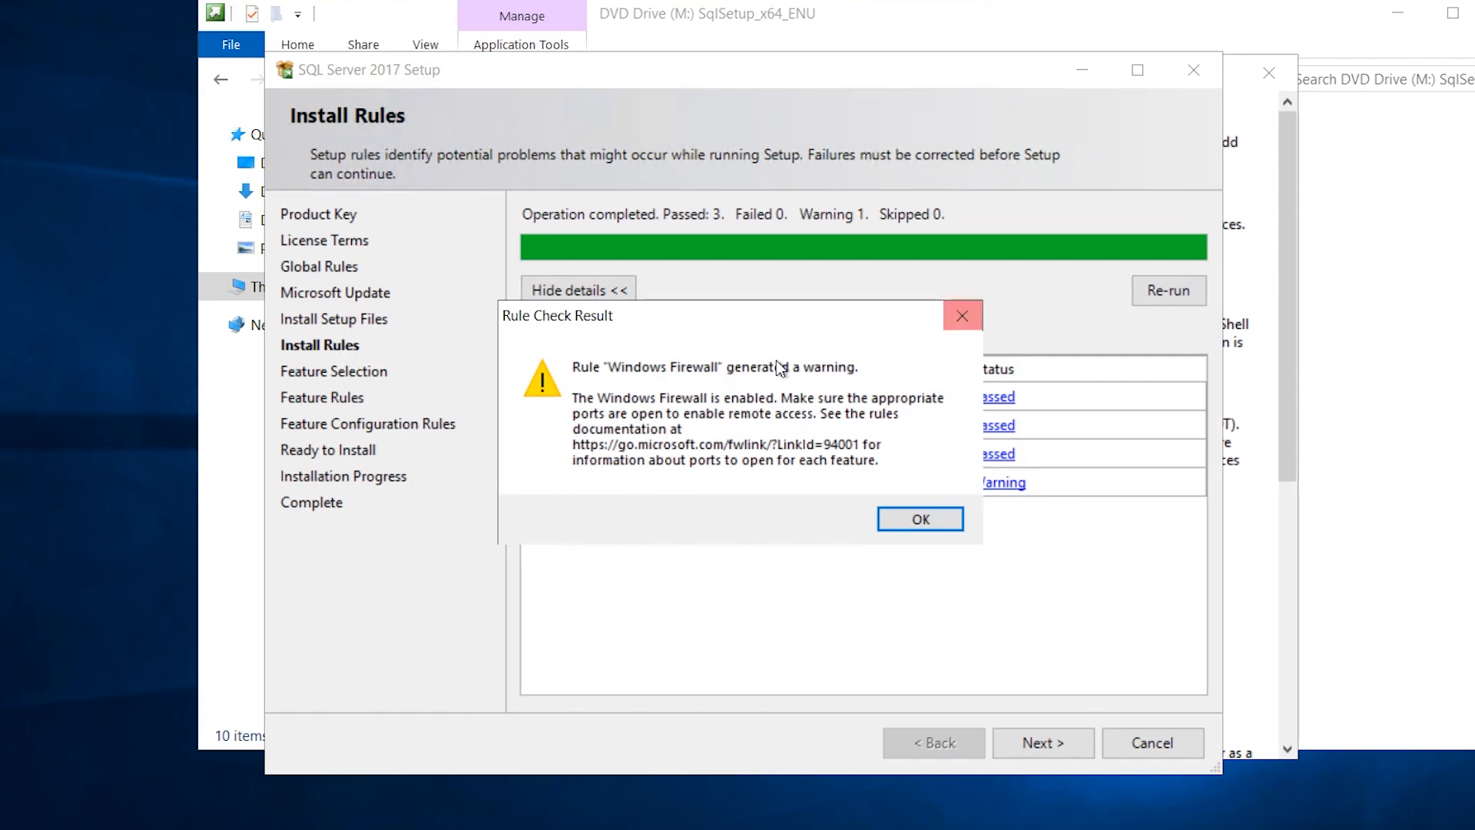
pyautogui.click(962, 316)
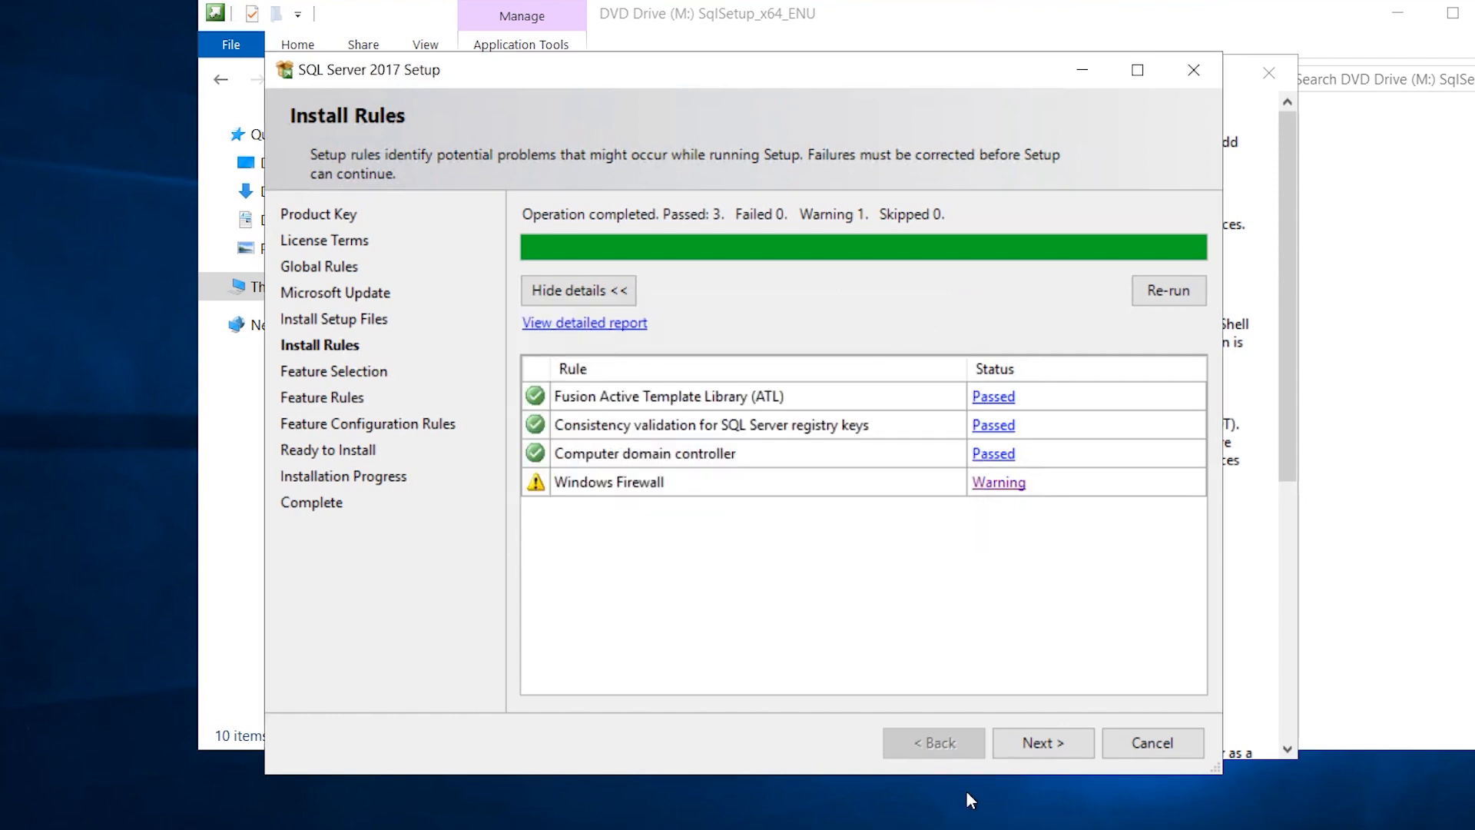
pyautogui.click(1043, 743)
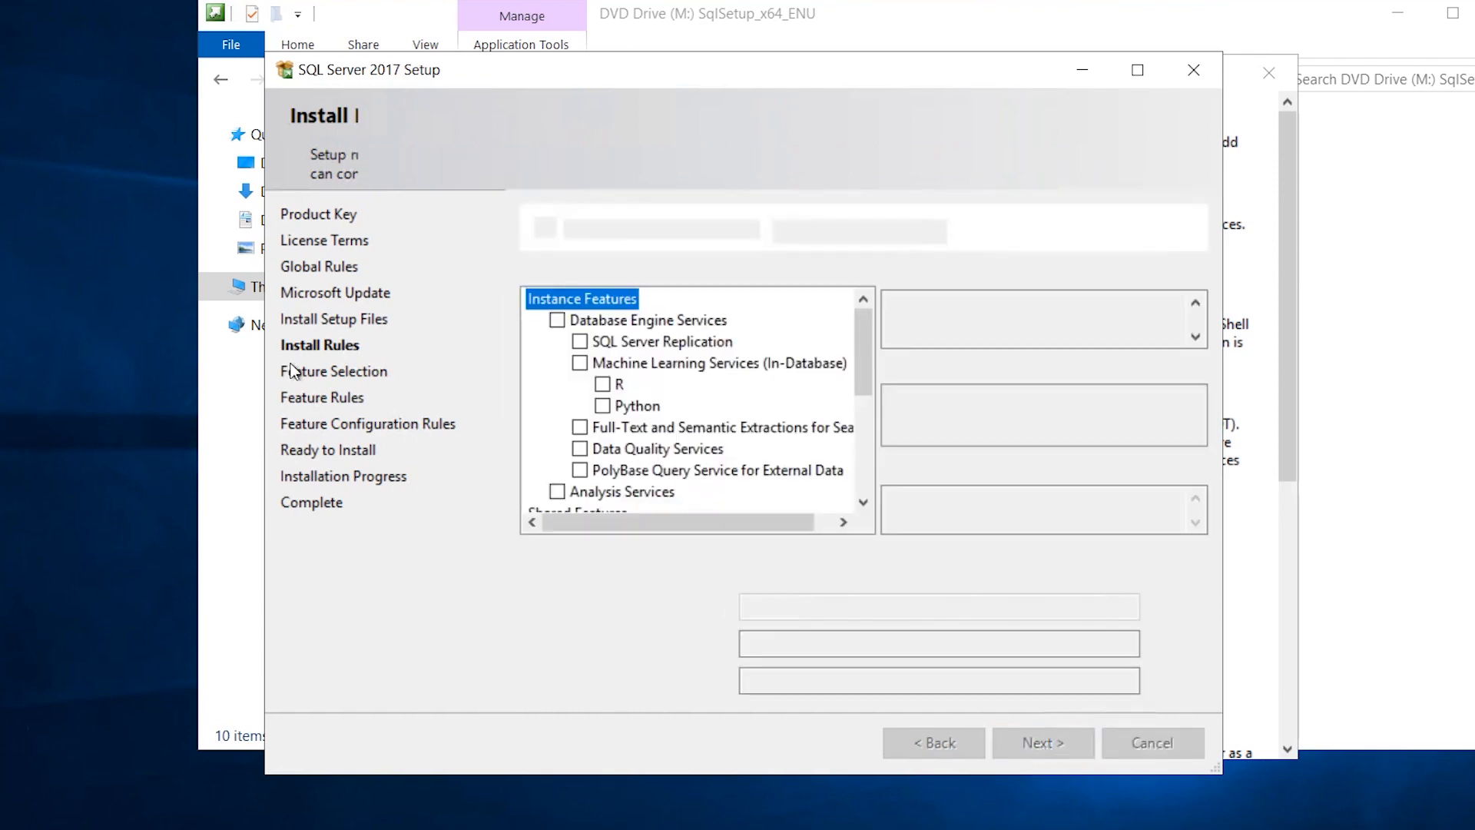
# Tick Database Engine Services and continue to Instance Configuration.
pyautogui.click(559, 322)
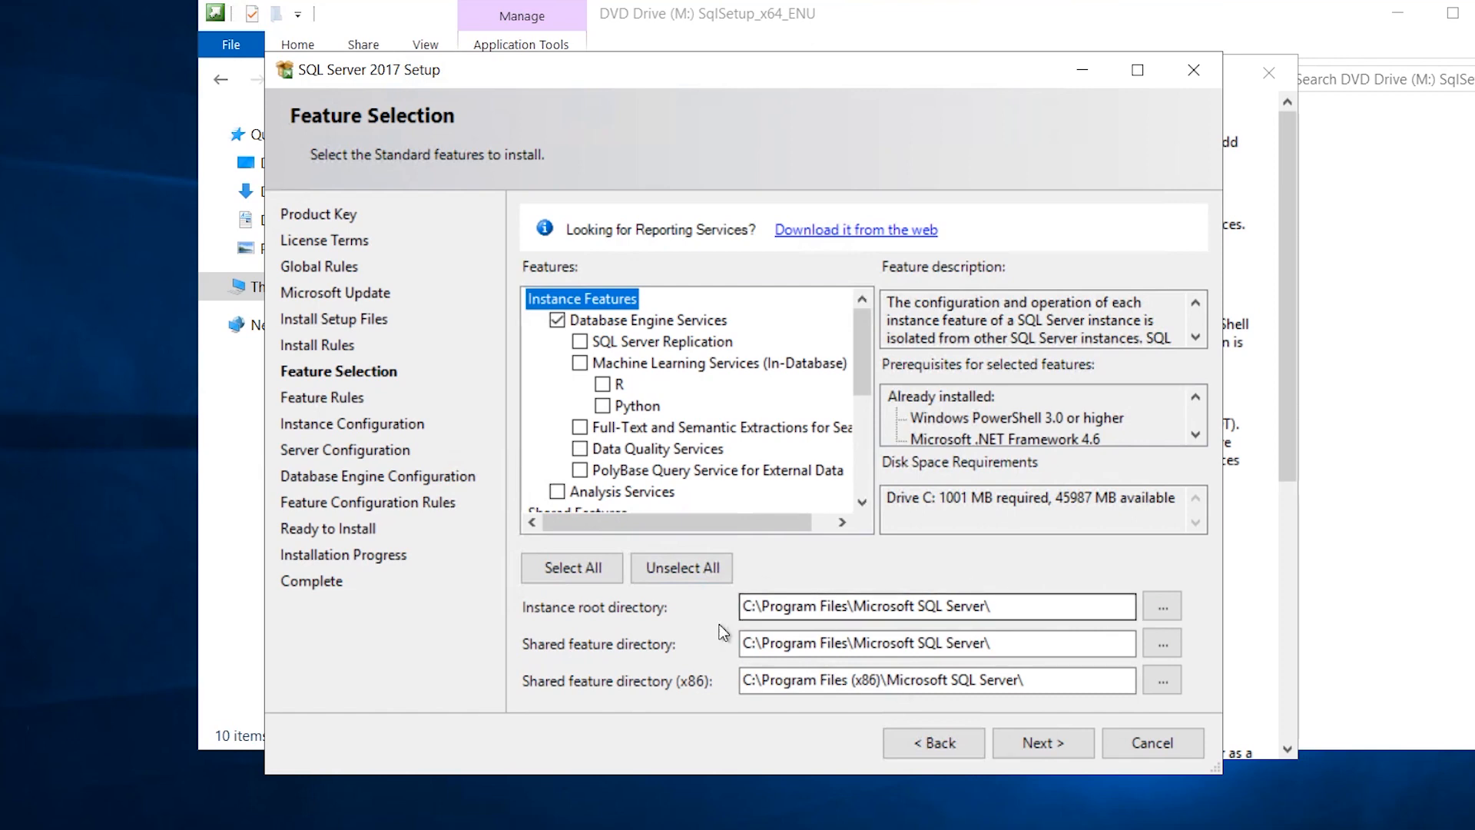
pyautogui.click(1064, 746)
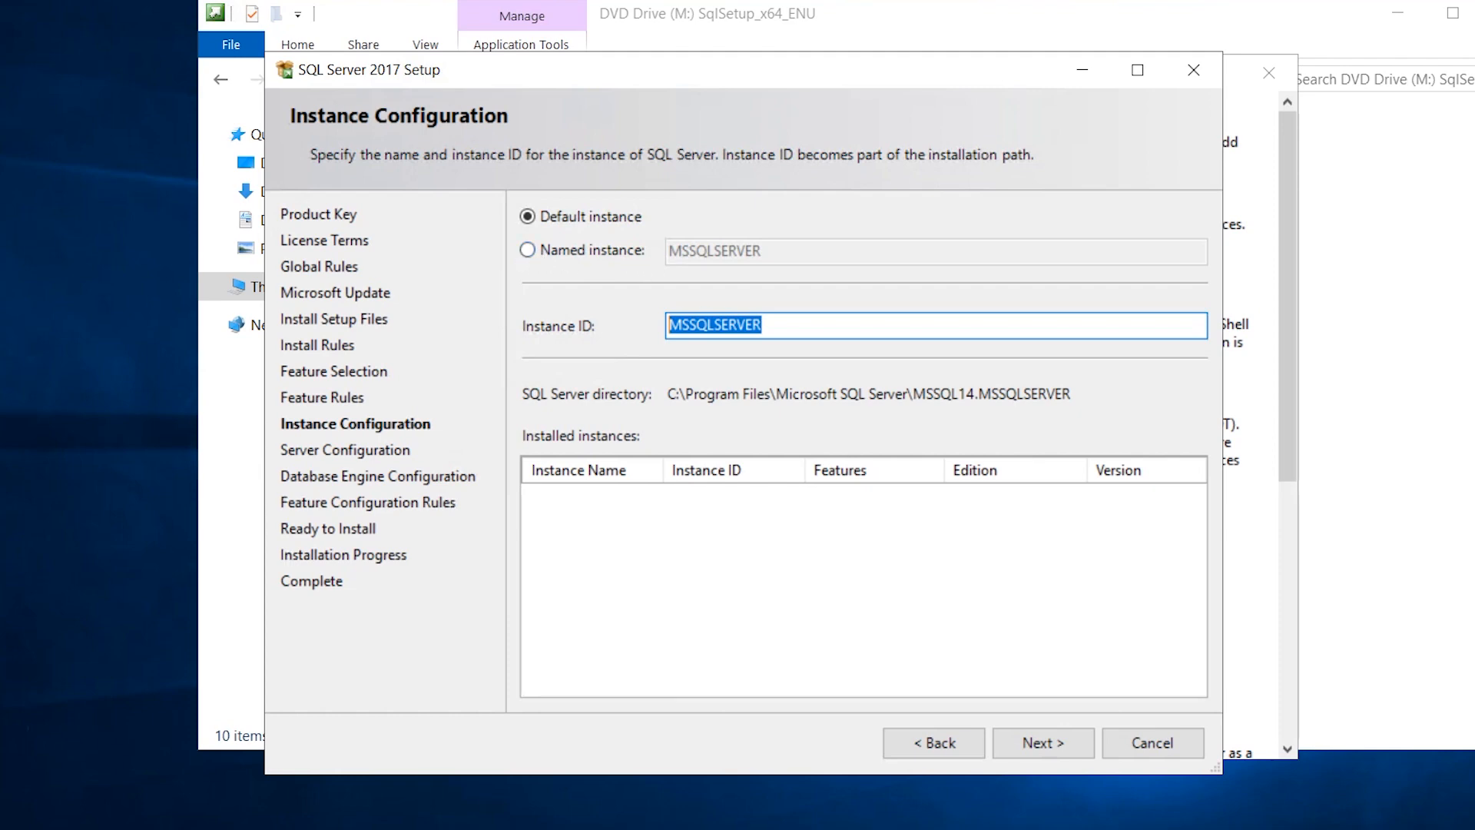
# Keep the default MSSQLSERVER instance and continue to Server Configuration.
pyautogui.click(763, 325)
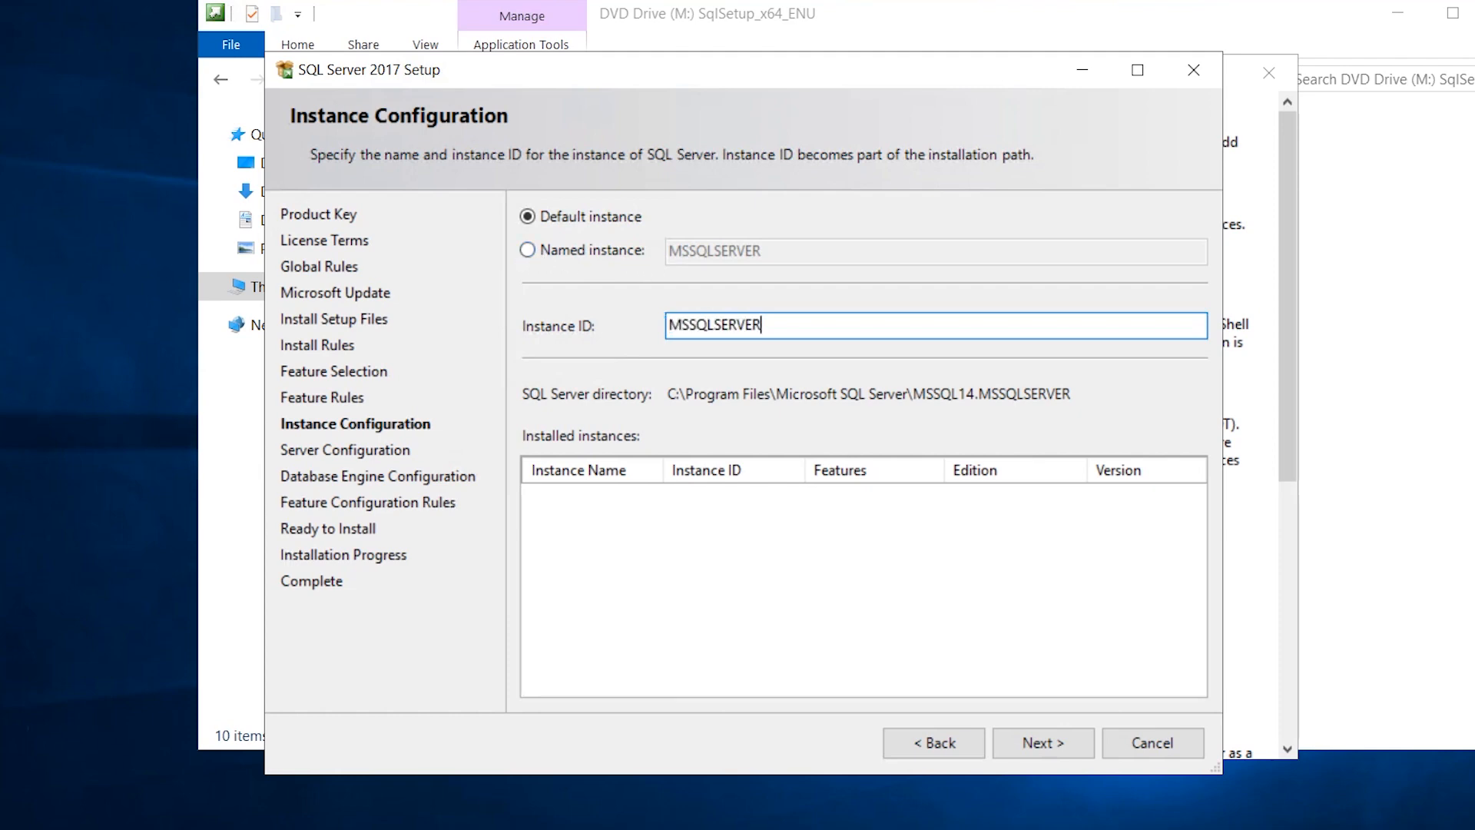
pyautogui.moveTo(763, 325); pyautogui.dragTo(583, 326)
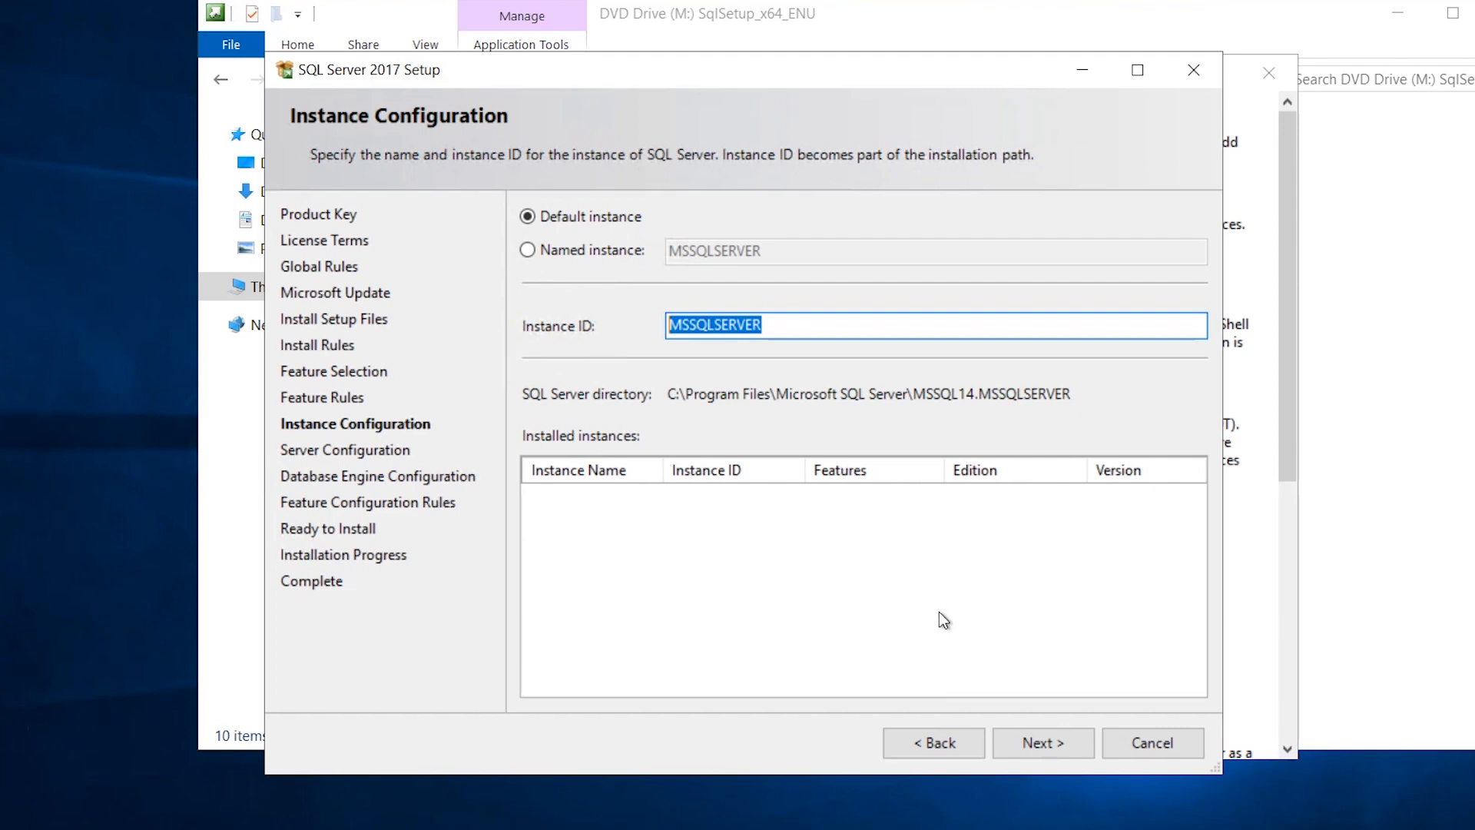
pyautogui.click(1033, 744)
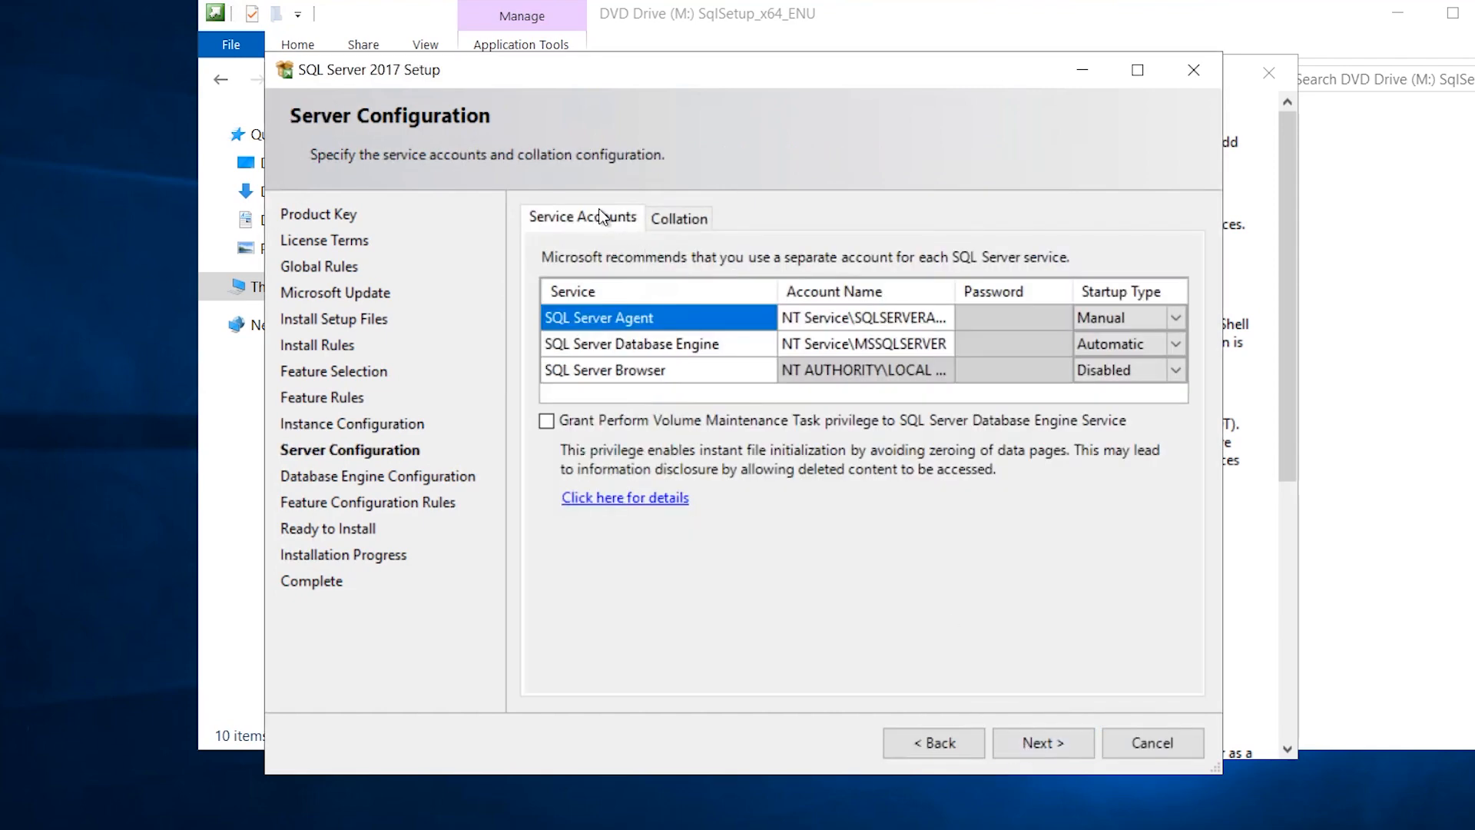
# Set TEKNEX\CM_SQL as the service account for both SQL Server Agent and Database Engine.
pyautogui.click(883, 318)
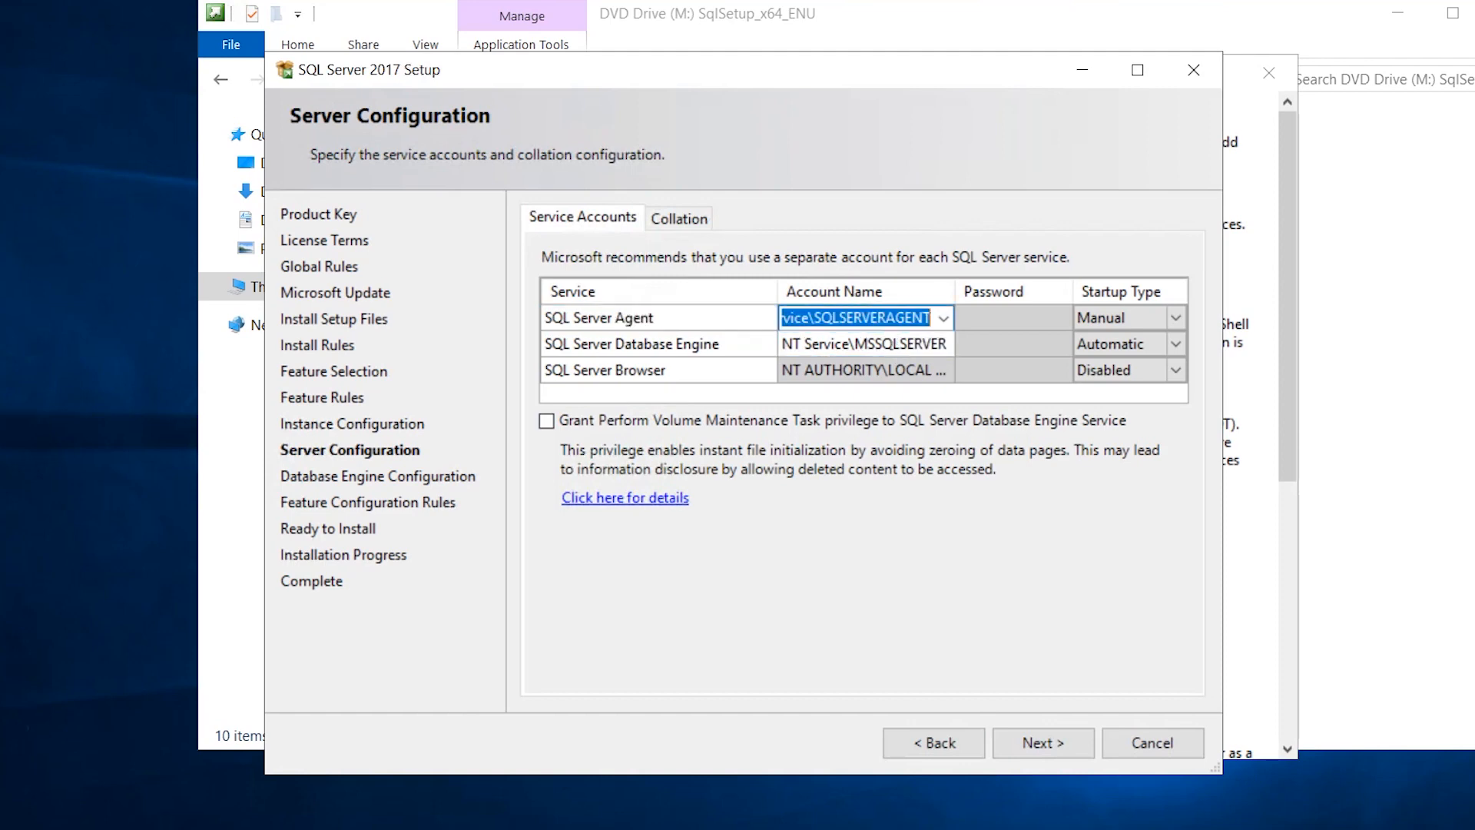
pyautogui.click(943, 318)
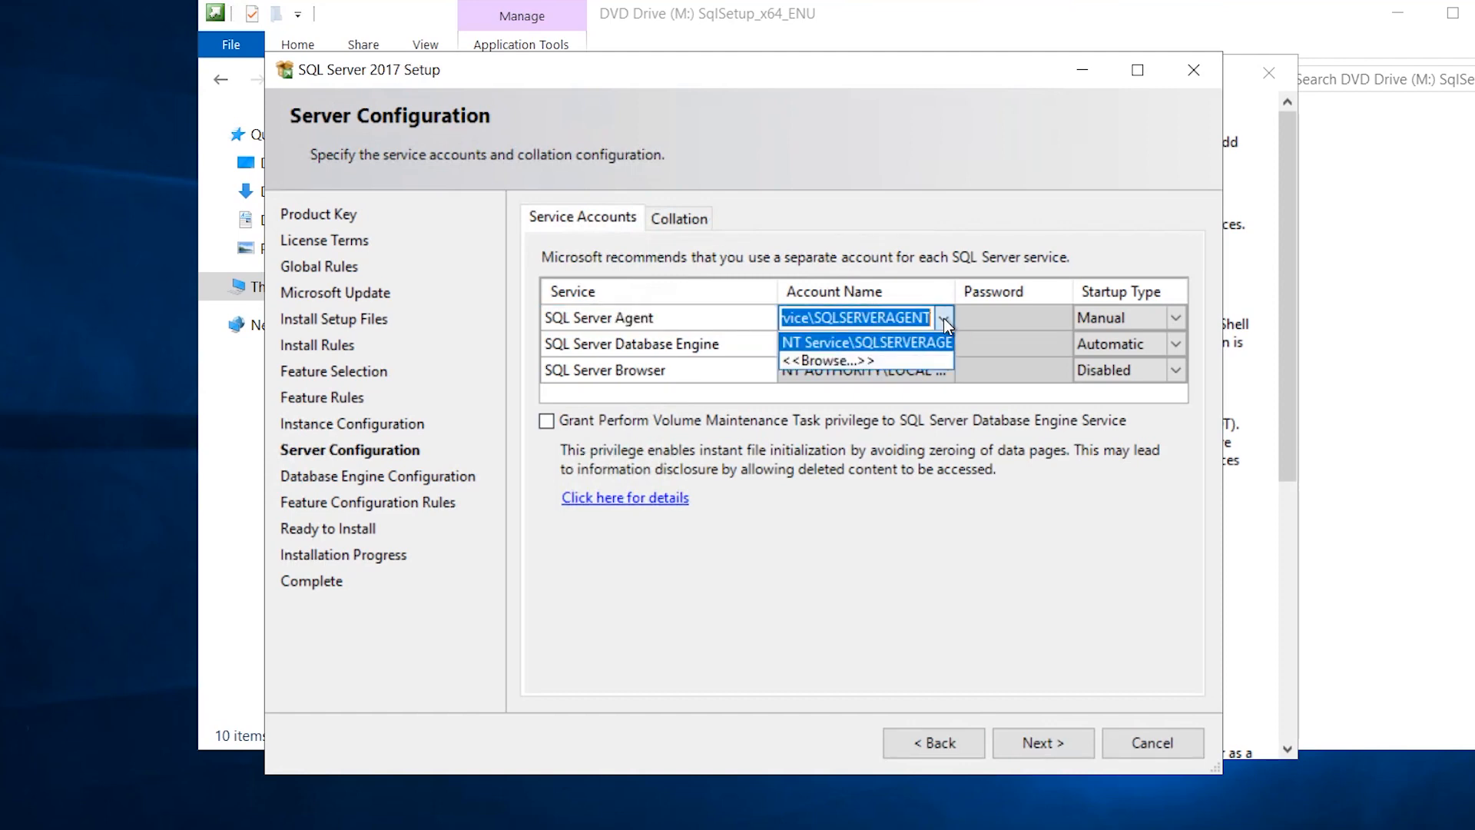
pyautogui.click(874, 359)
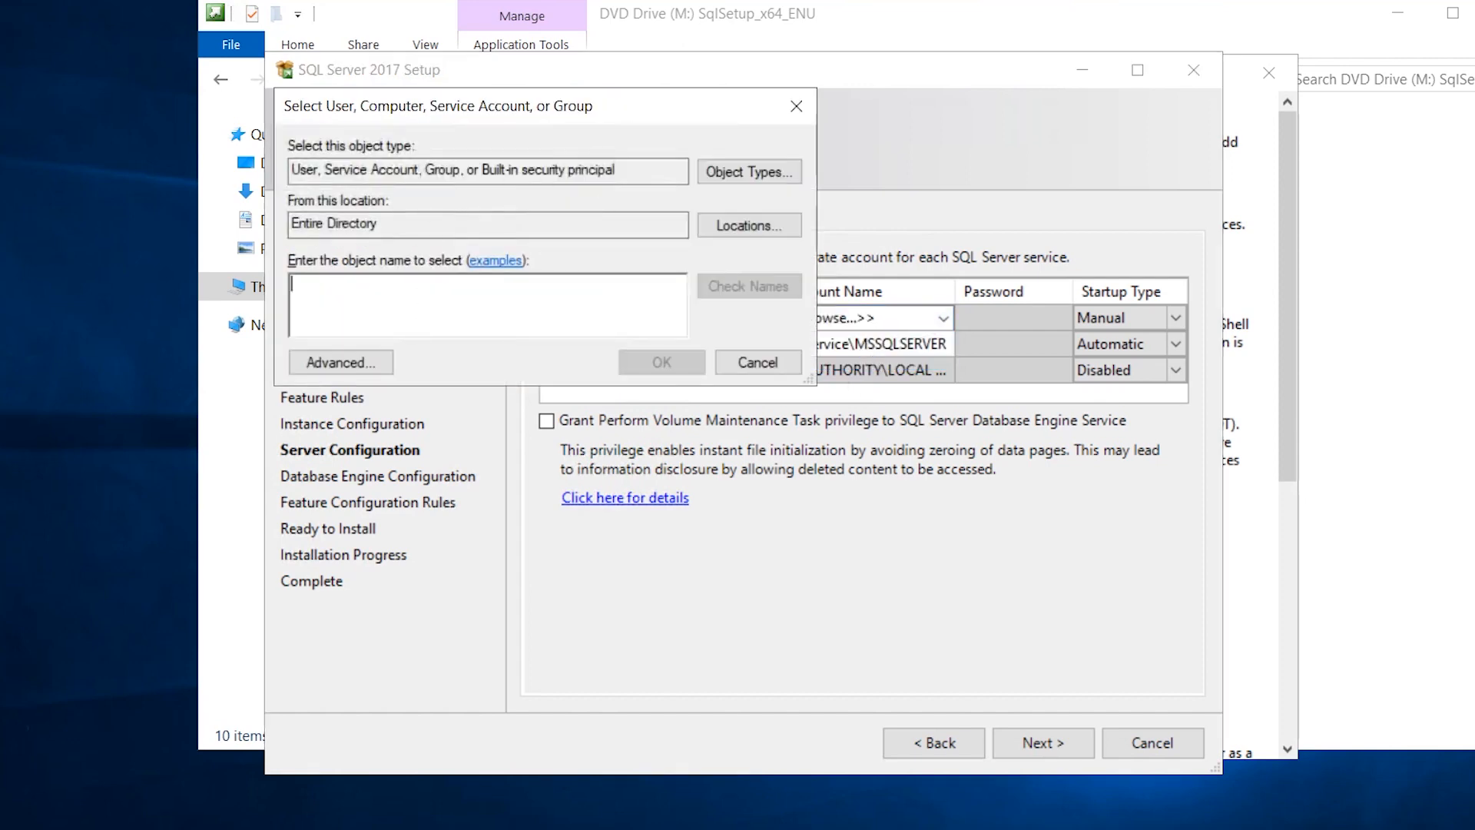
pyautogui.write('cm_sql')
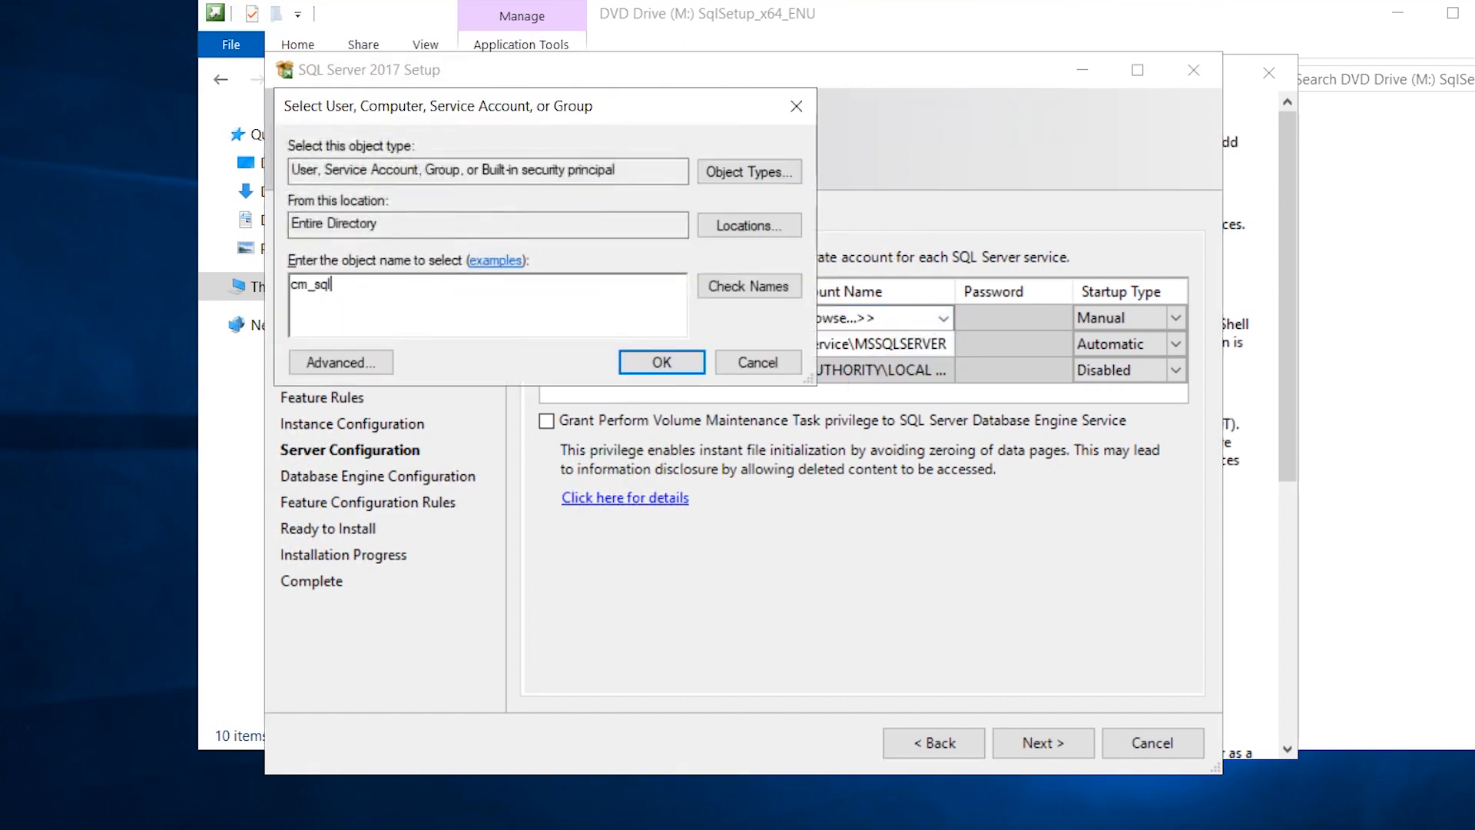
pyautogui.click(749, 286)
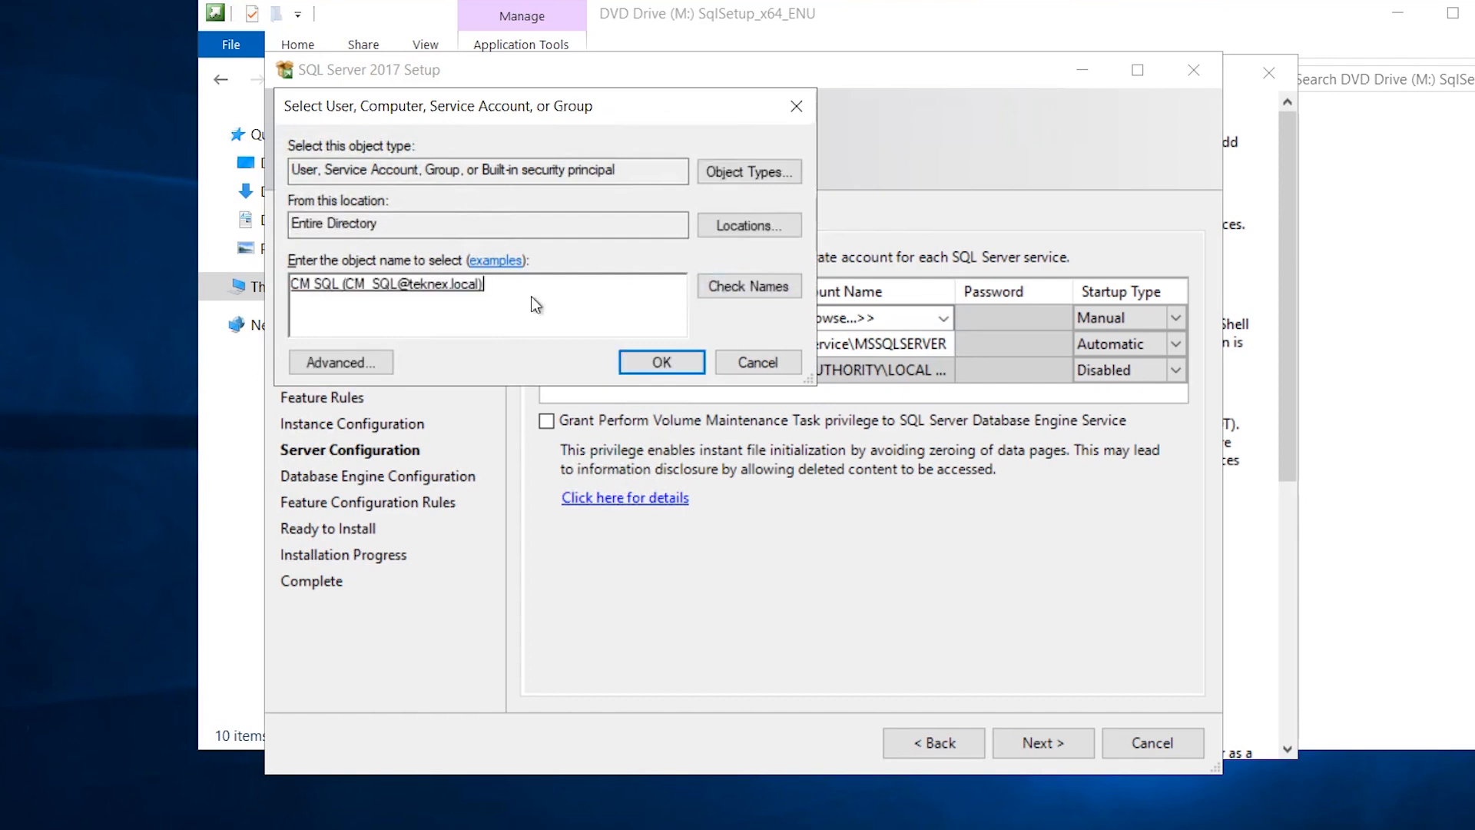
pyautogui.click(665, 362)
pyautogui.rightClick(854, 316)
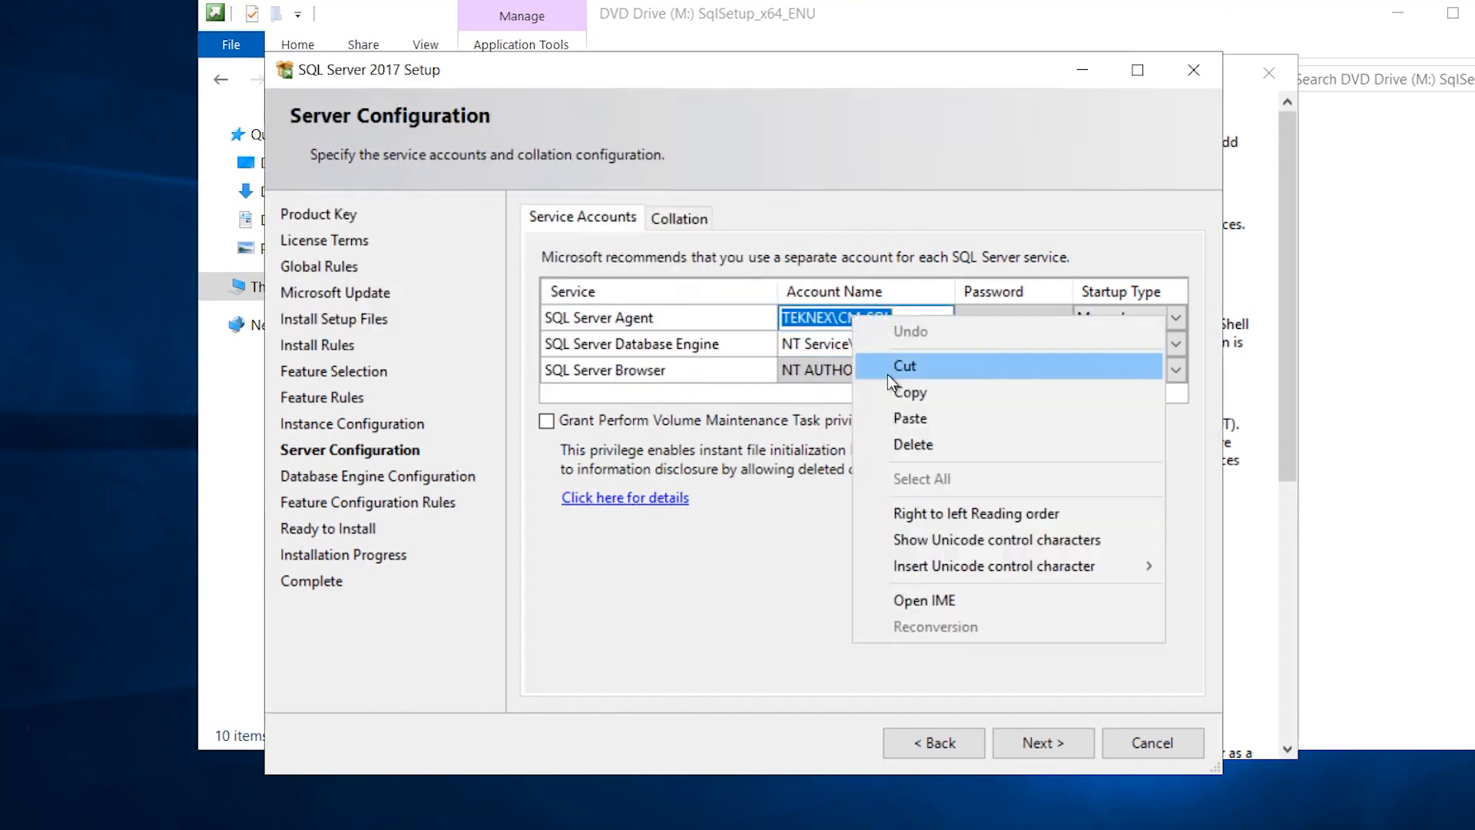
pyautogui.click(891, 391)
pyautogui.click(847, 347)
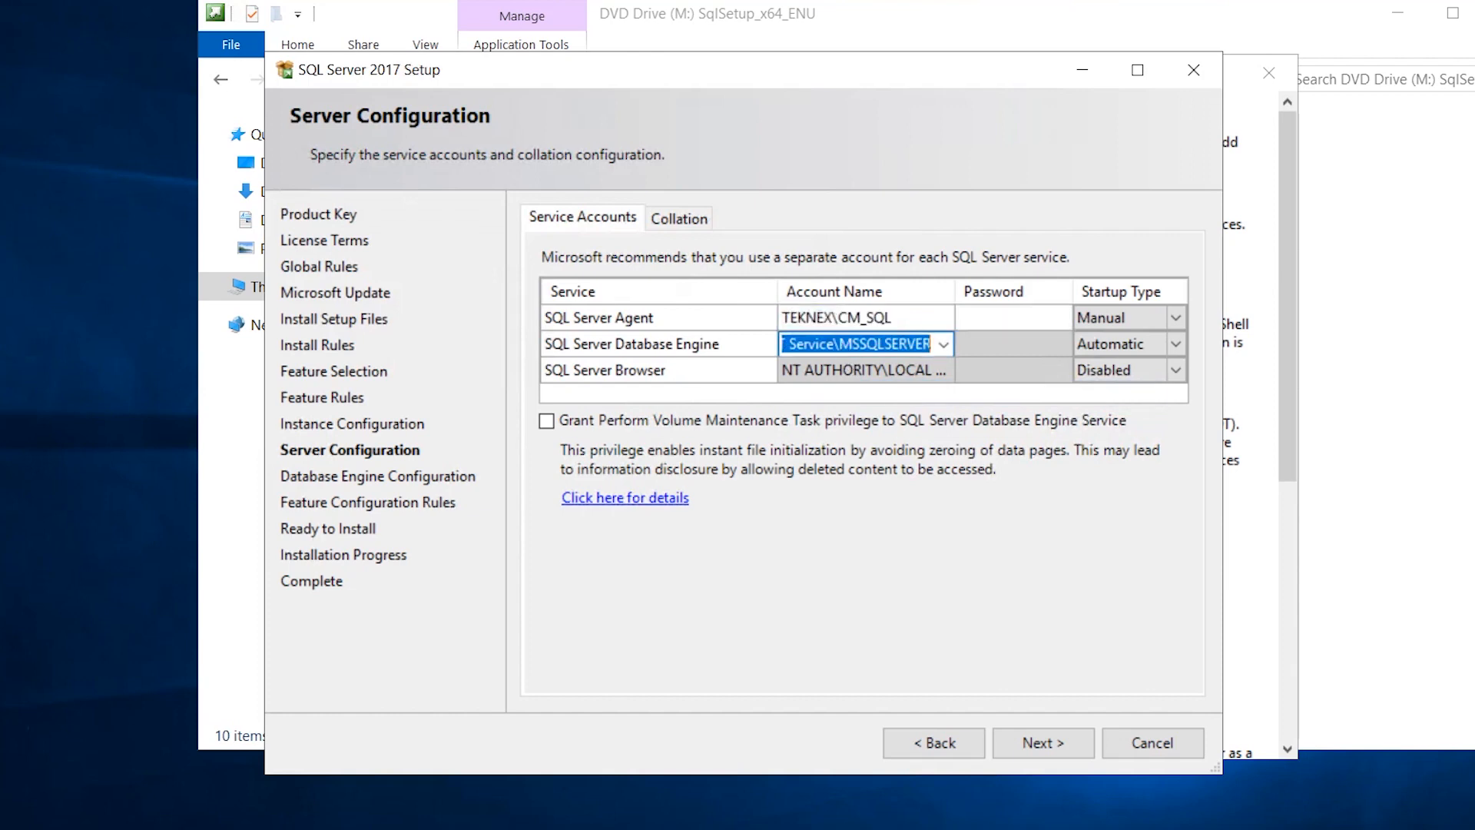
pyautogui.hotkey('ctrl', 'v')
# Enter the service account passwords and set SQL Server Agent startup to Automatic.
pyautogui.click(1006, 317)
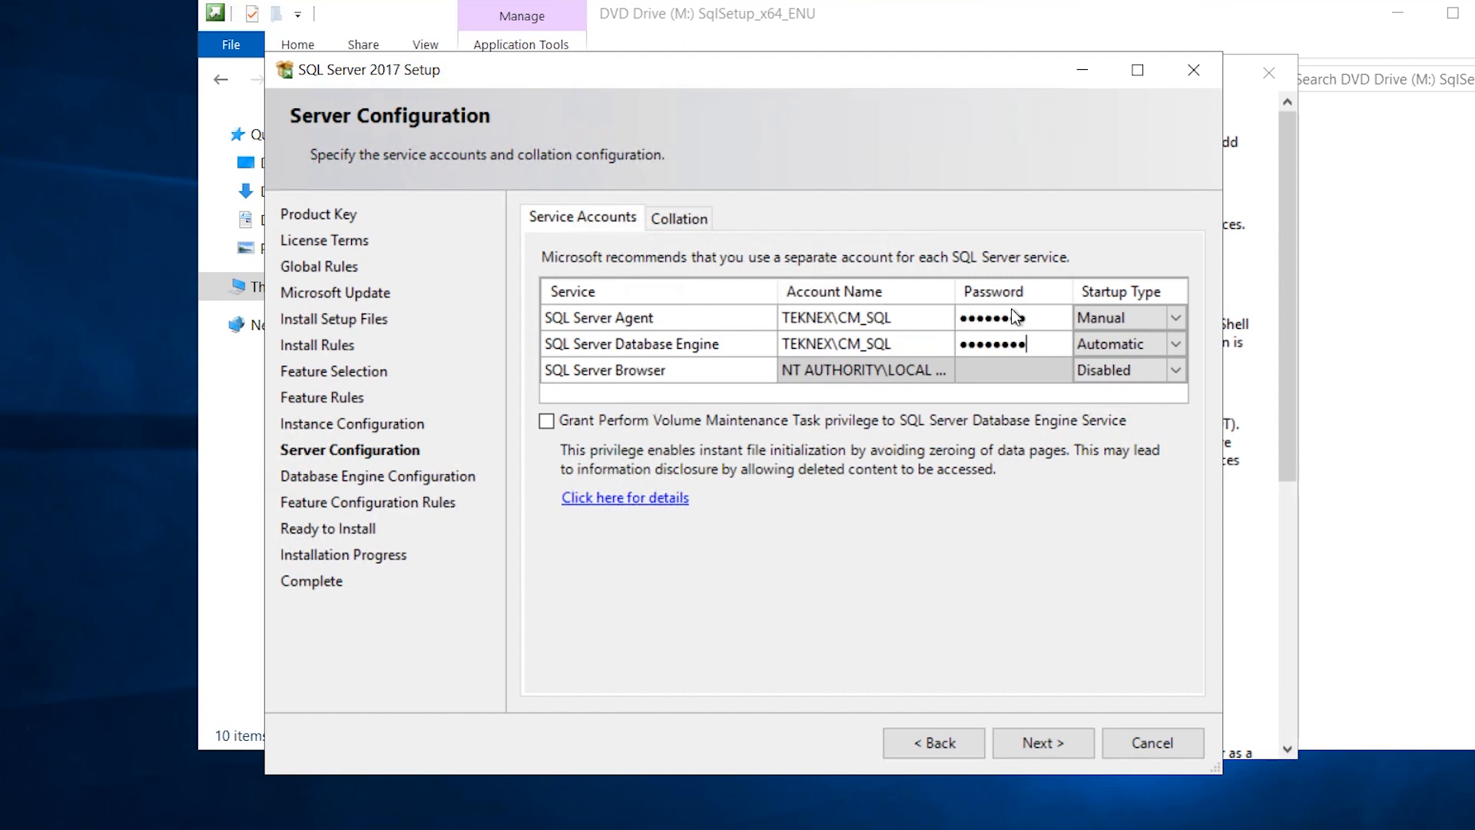
pyautogui.click(992, 318)
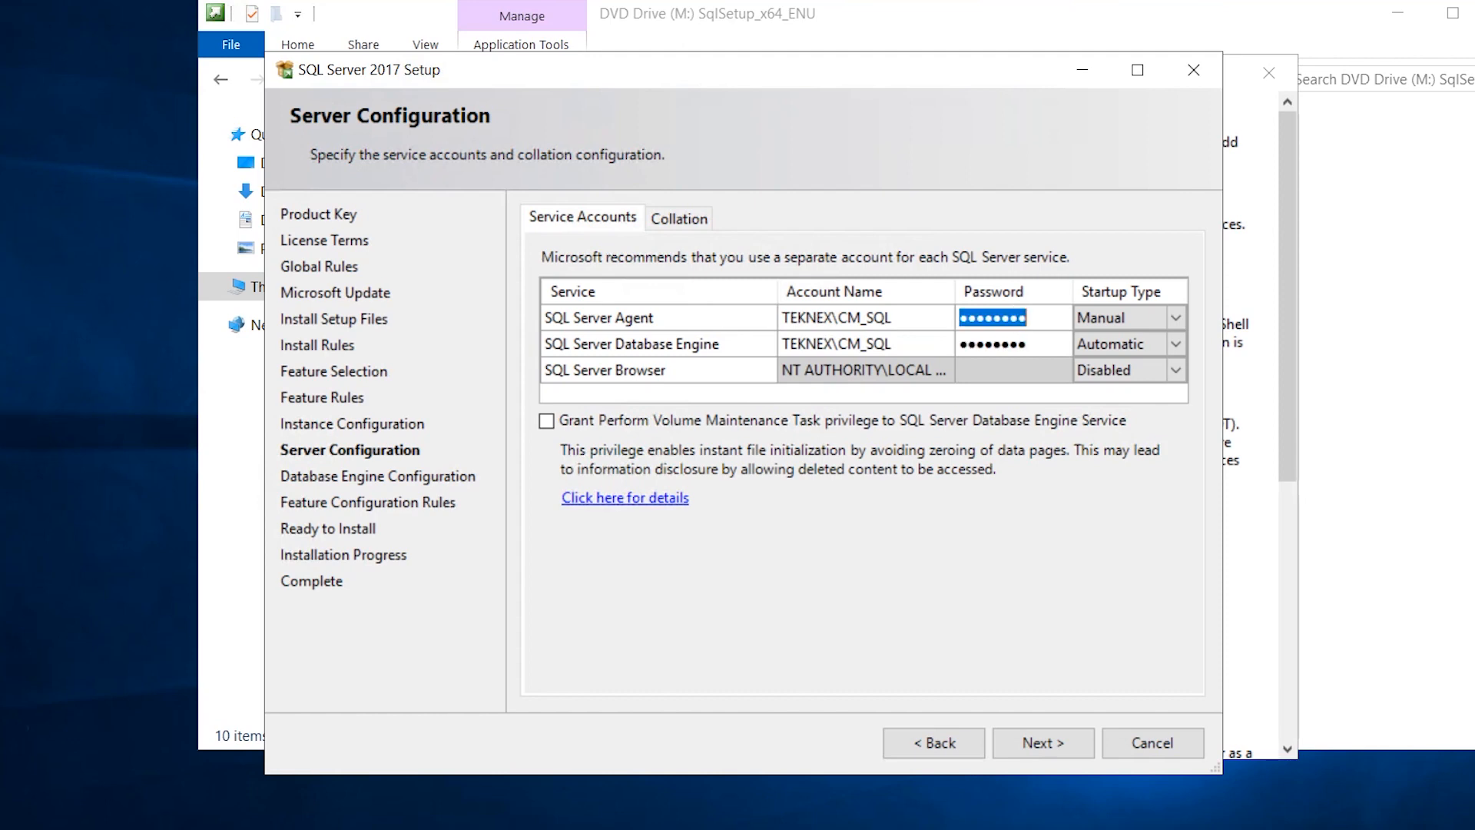
pyautogui.click(1018, 347)
pyautogui.click(1169, 319)
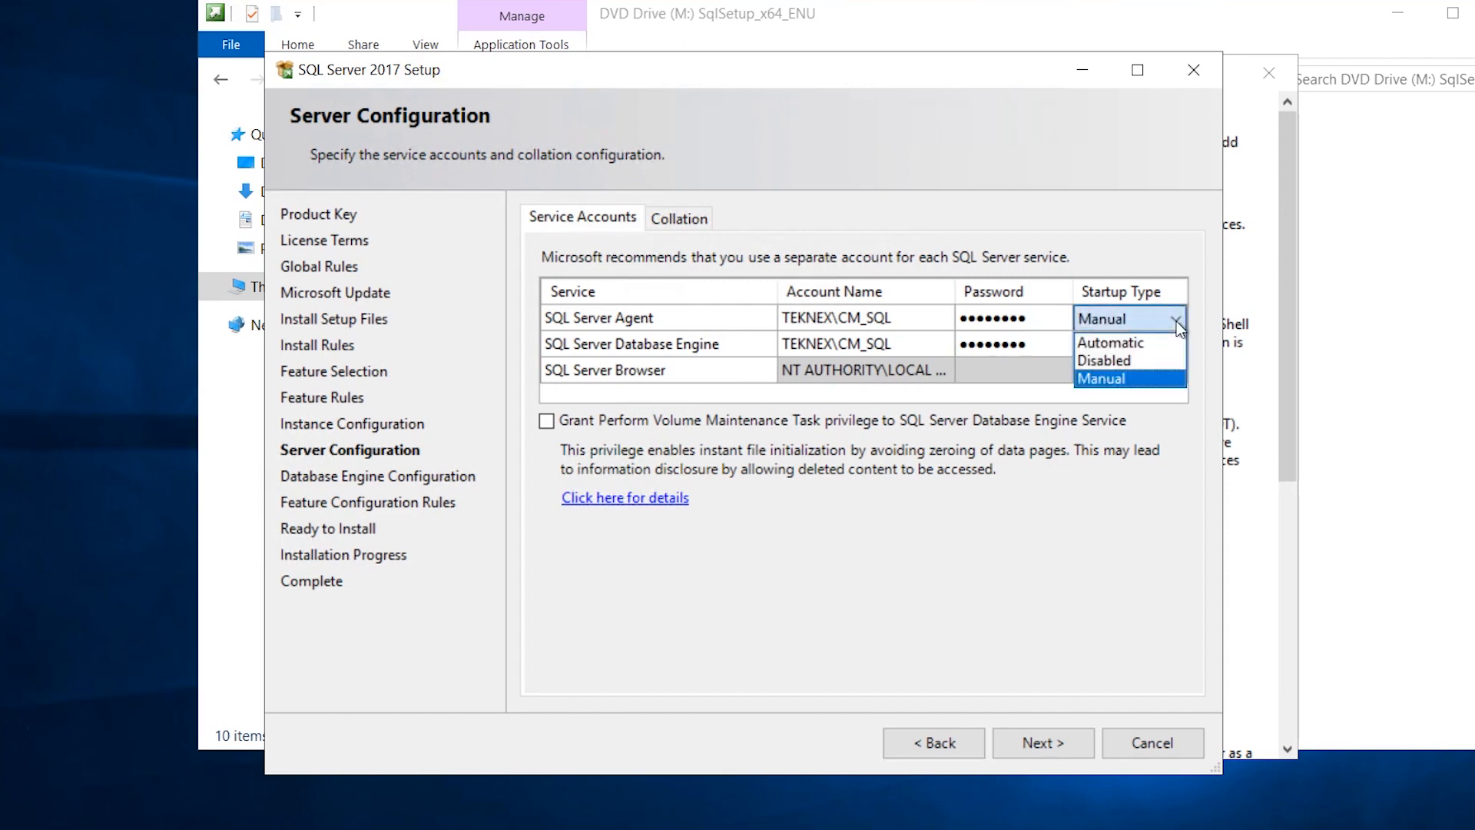
pyautogui.click(1158, 338)
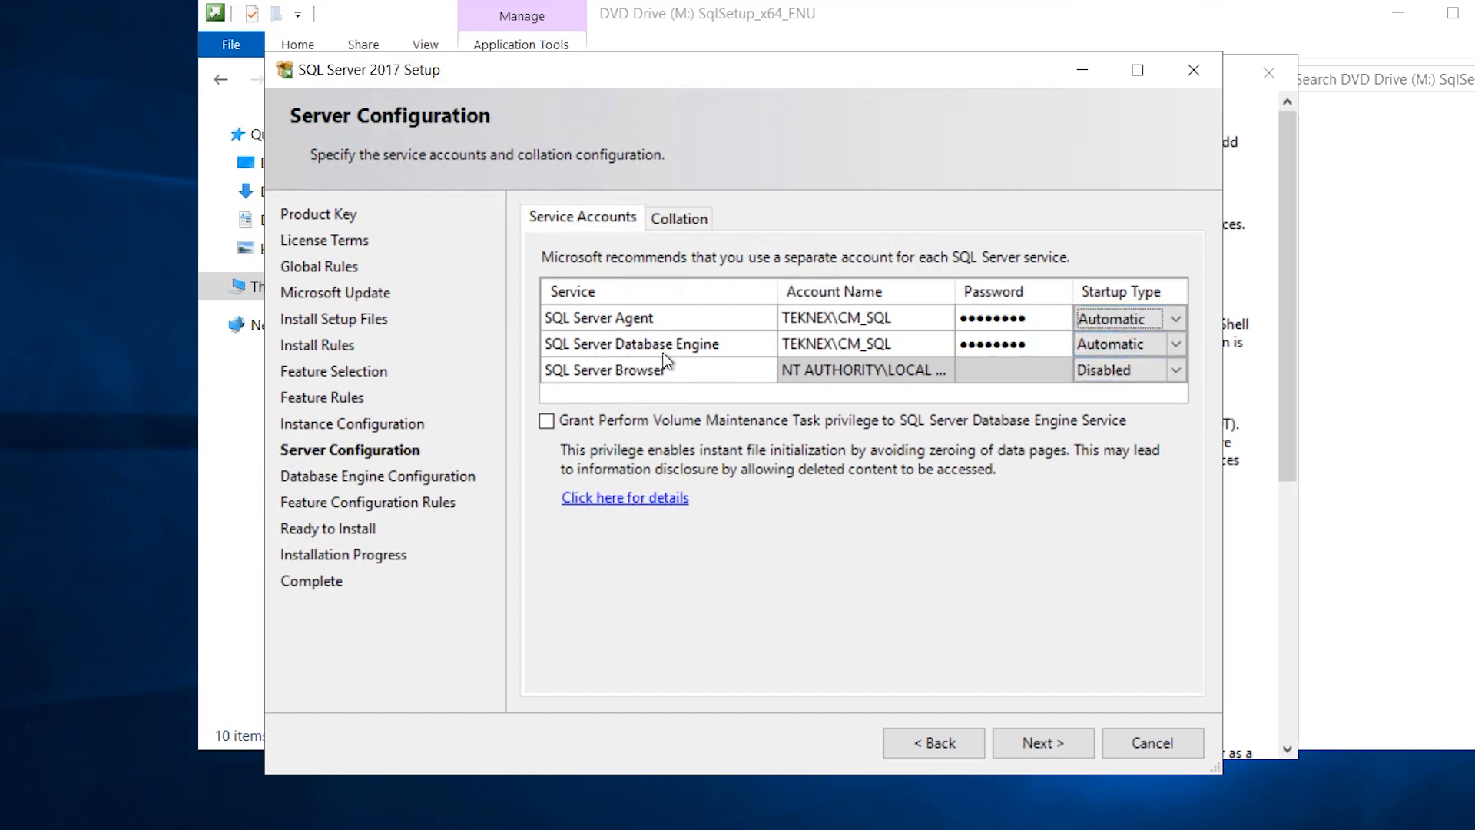
pyautogui.click(692, 220)
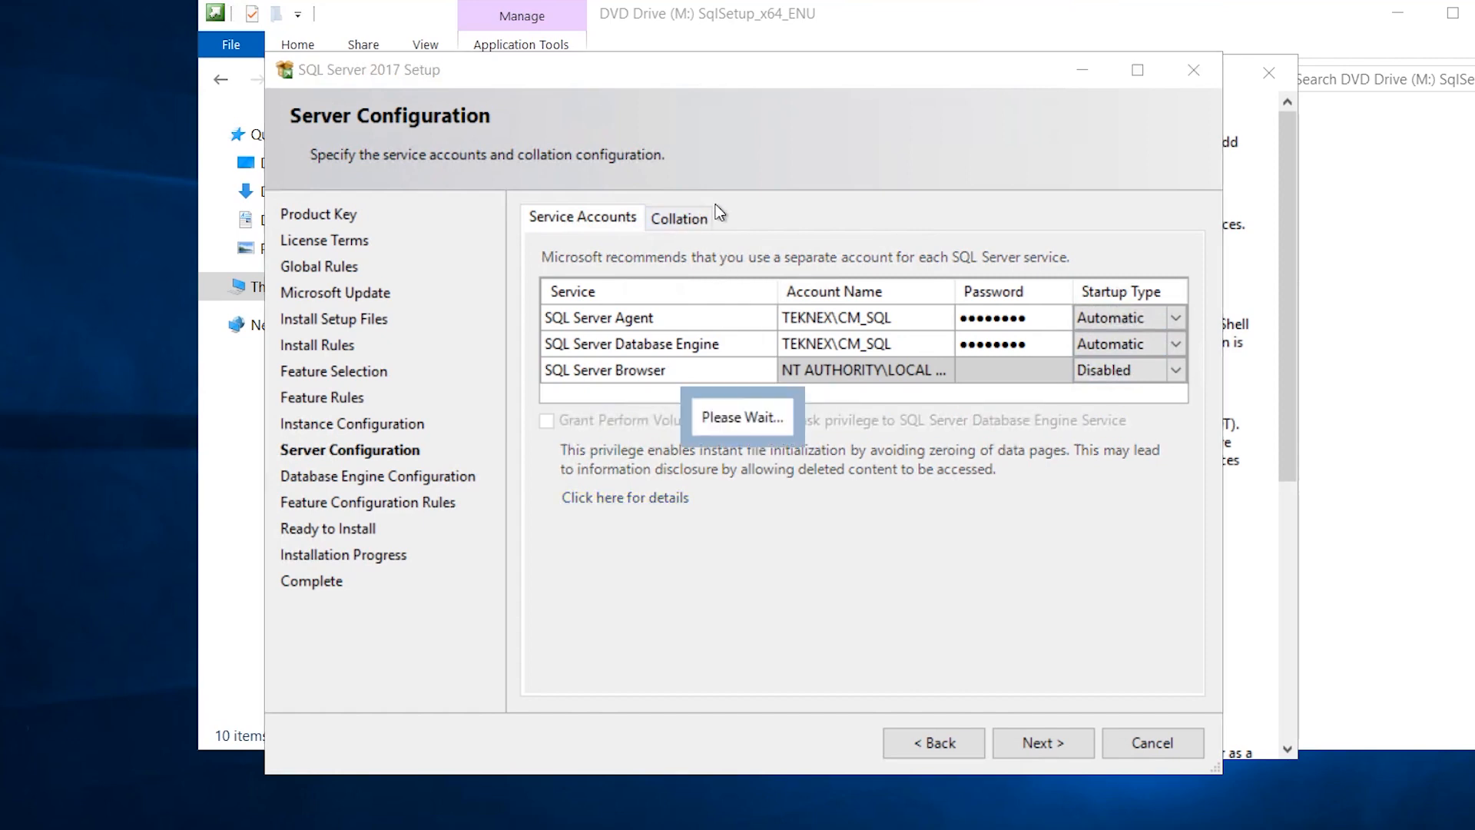
# Customize the Database Engine collation, switching to SQL collations for backwards compatibility and browsing the list.
pyautogui.click(693, 218)
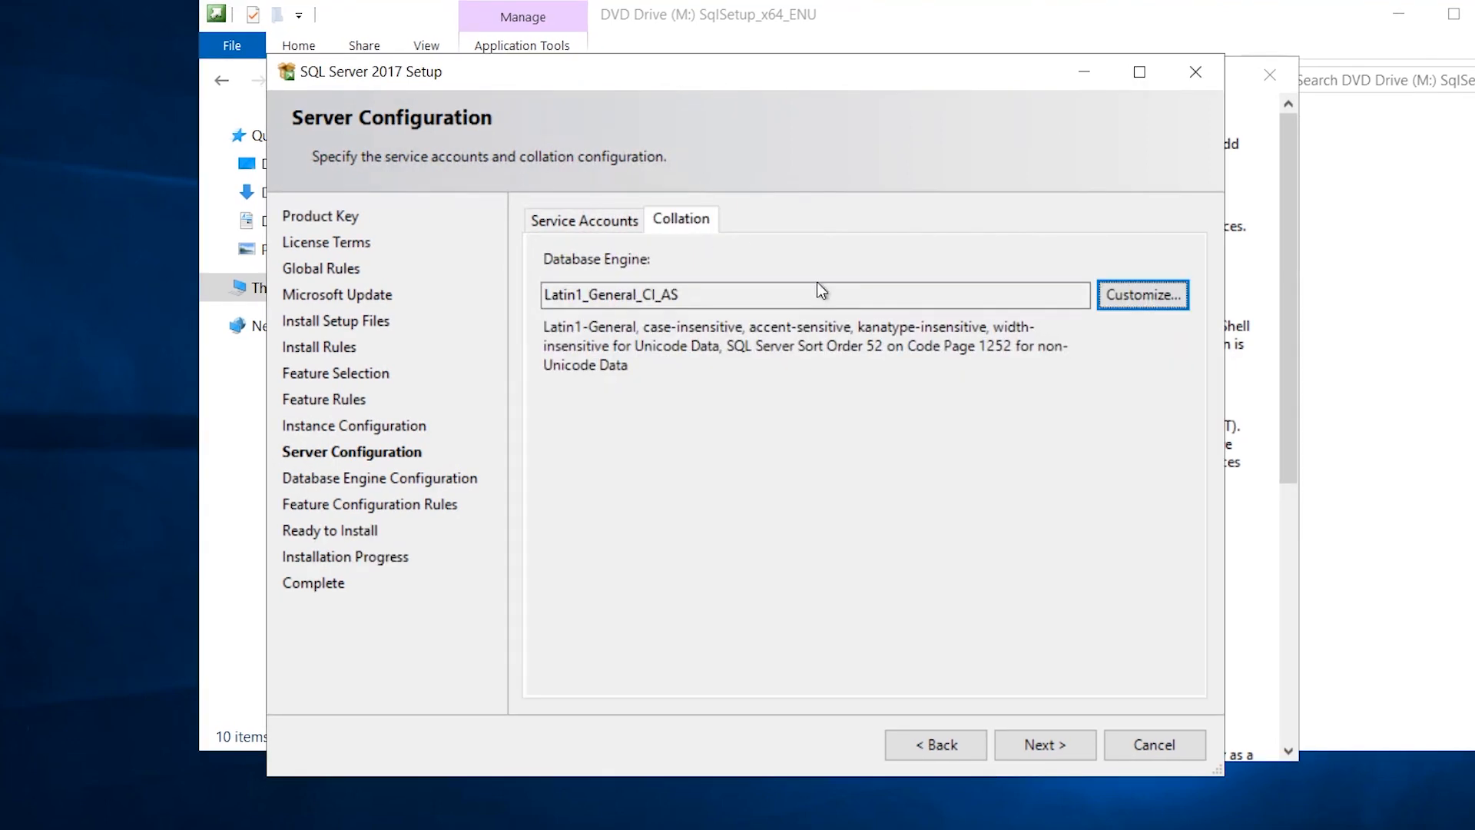
pyautogui.click(1141, 296)
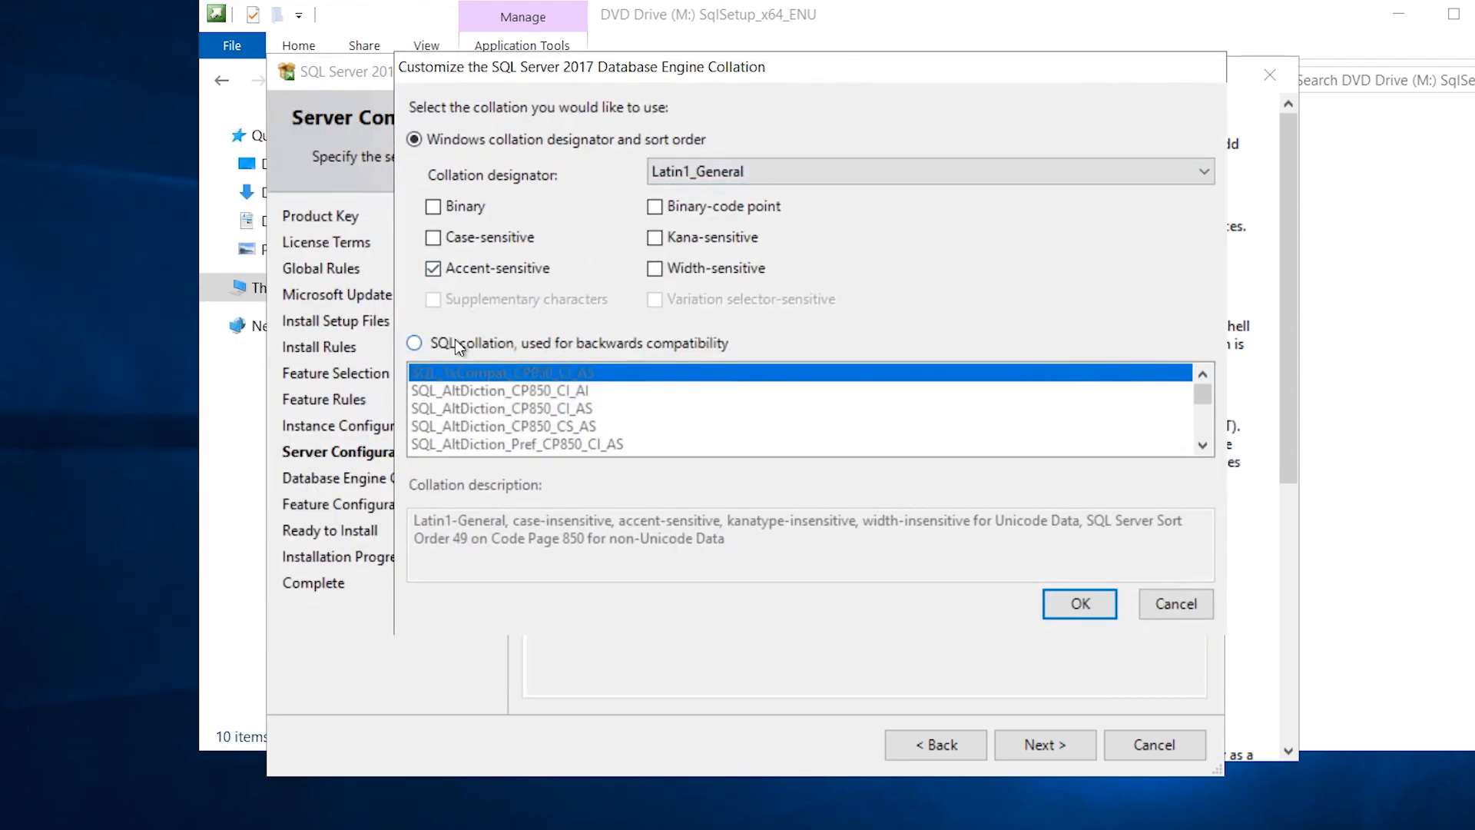
pyautogui.click(455, 342)
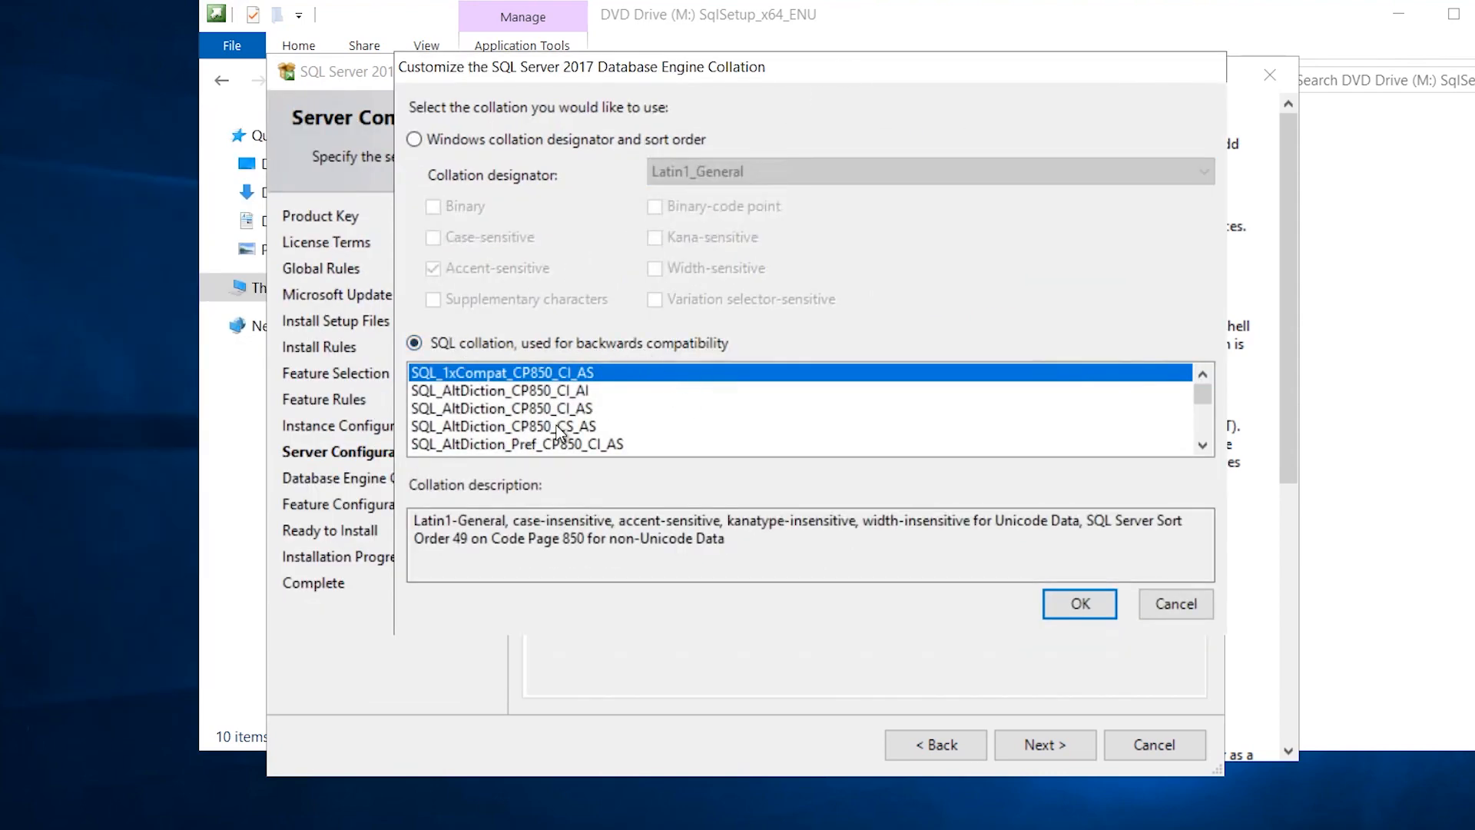
pyautogui.scroll(-15, 556, 422)
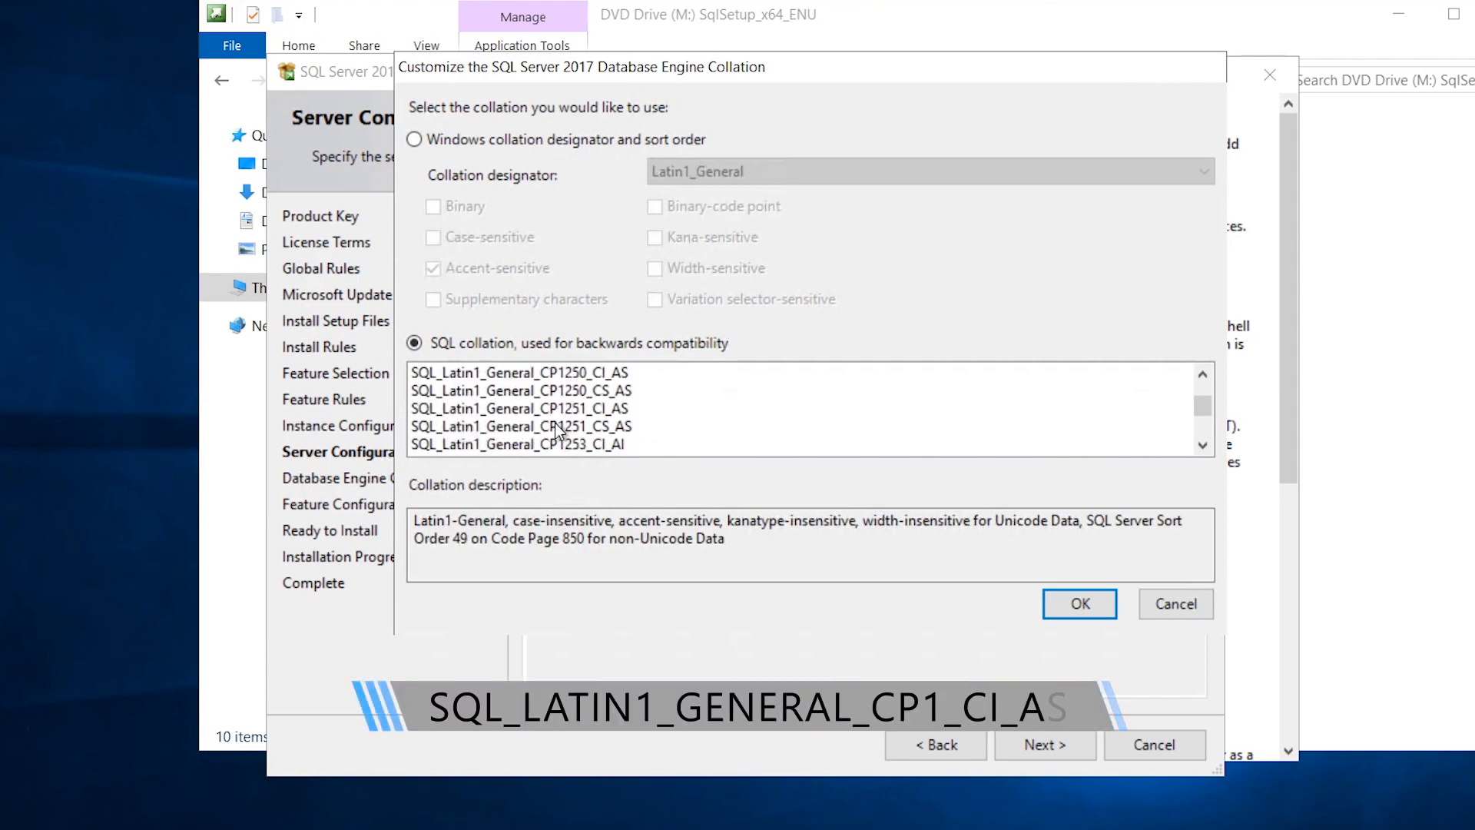
pyautogui.scroll(-1, 554, 422)
pyautogui.click(721, 429)
pyautogui.scroll(-1, 721, 431)
pyautogui.scroll(-2, 721, 431)
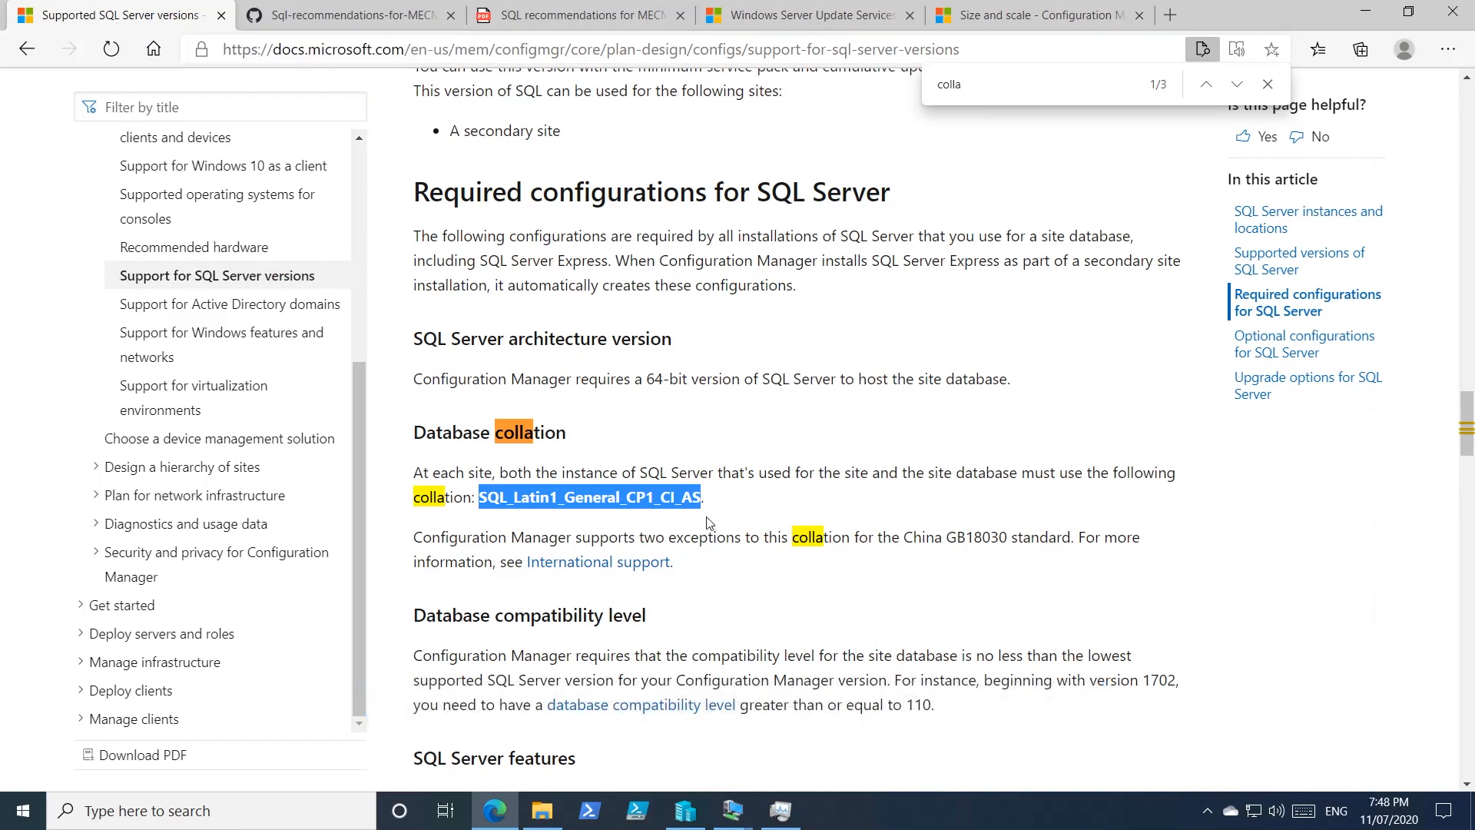
# Return from the Microsoft Edge docs page to the TEKNEX-CM01 VM window.
pyautogui.click(734, 810)
pyautogui.click(667, 736)
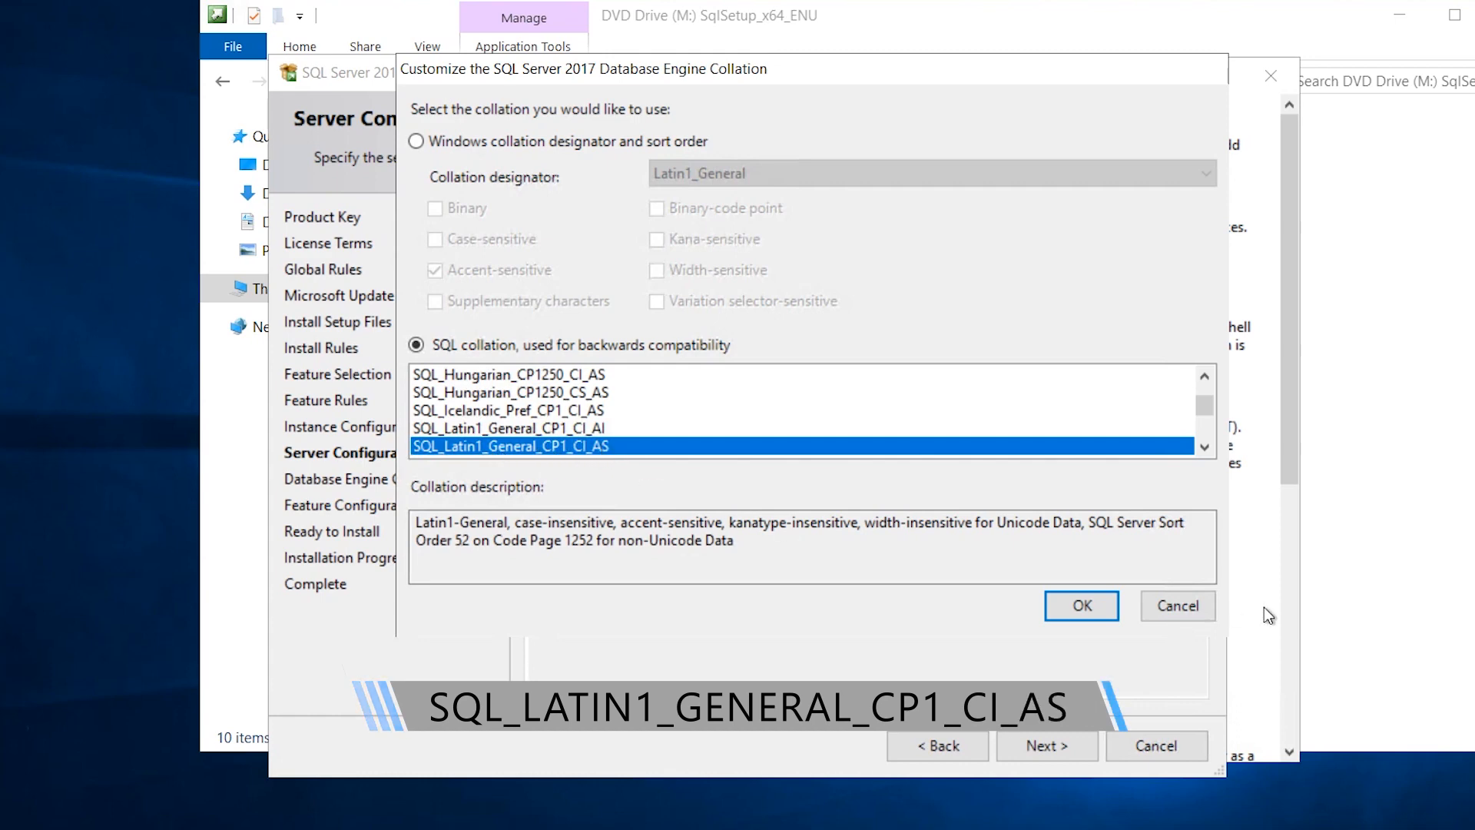
# Confirm the SQL_Latin1_General_CP1_CI_AS collation and continue to Database Engine Configuration.
pyautogui.click(1081, 607)
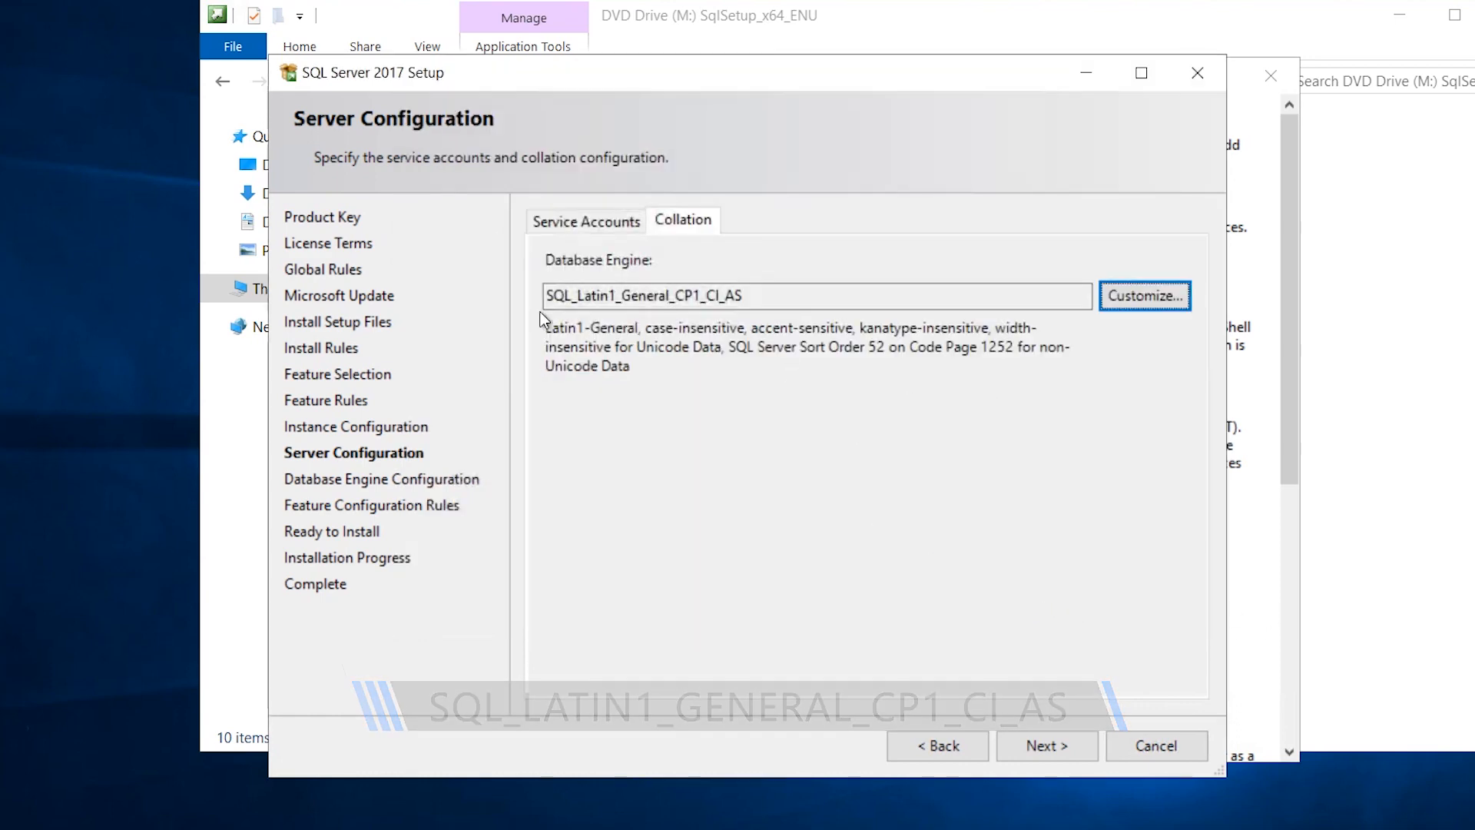
pyautogui.moveTo(746, 295); pyautogui.dragTo(554, 295)
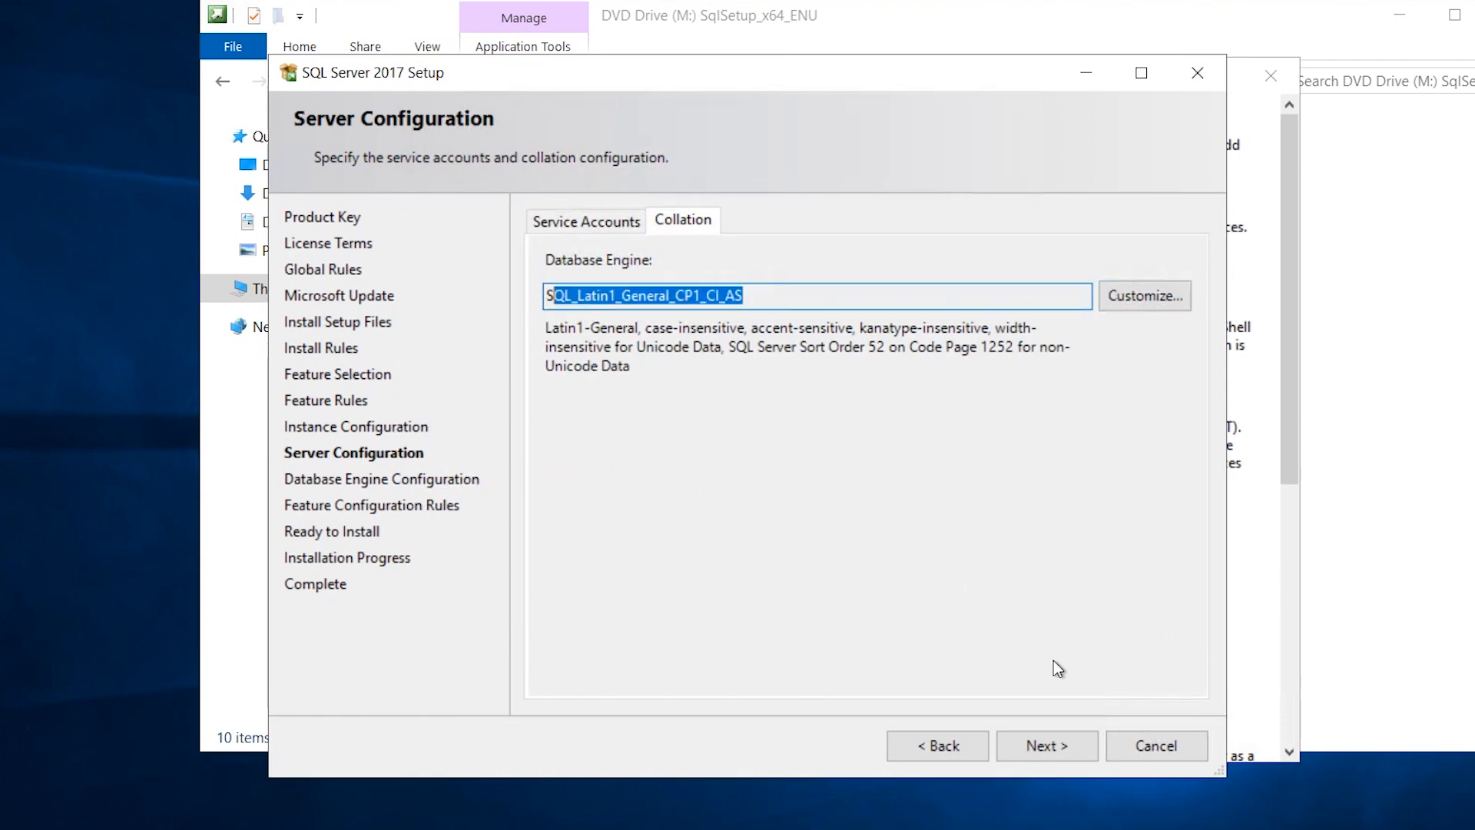
pyautogui.click(1080, 750)
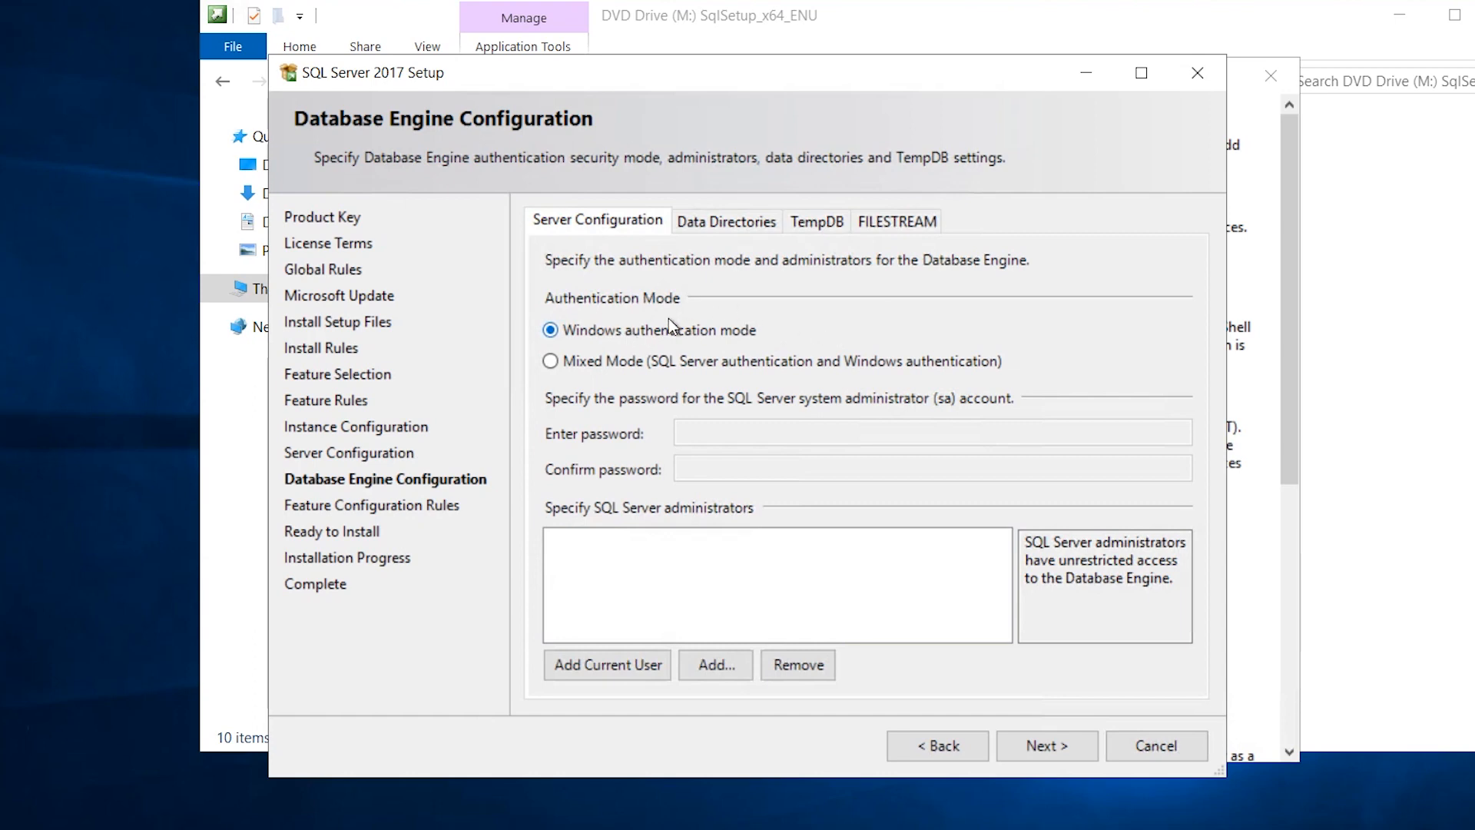
# Add the current user and the CM SQL Server Admins group as SQL Server administrators, then view the TempDB tab.
pyautogui.click(629, 663)
pyautogui.click(716, 645)
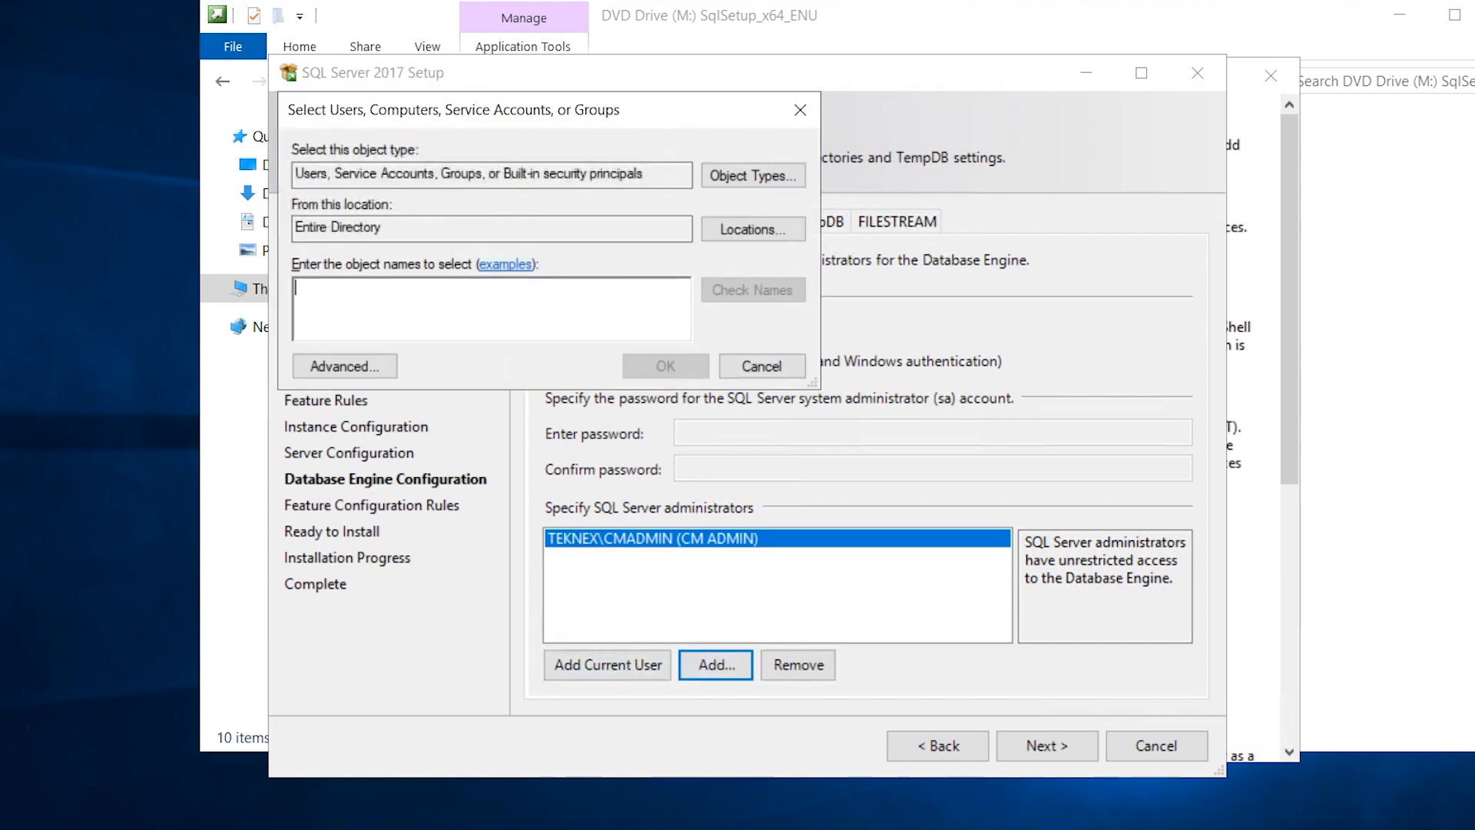
pyautogui.write('cm sql ser')
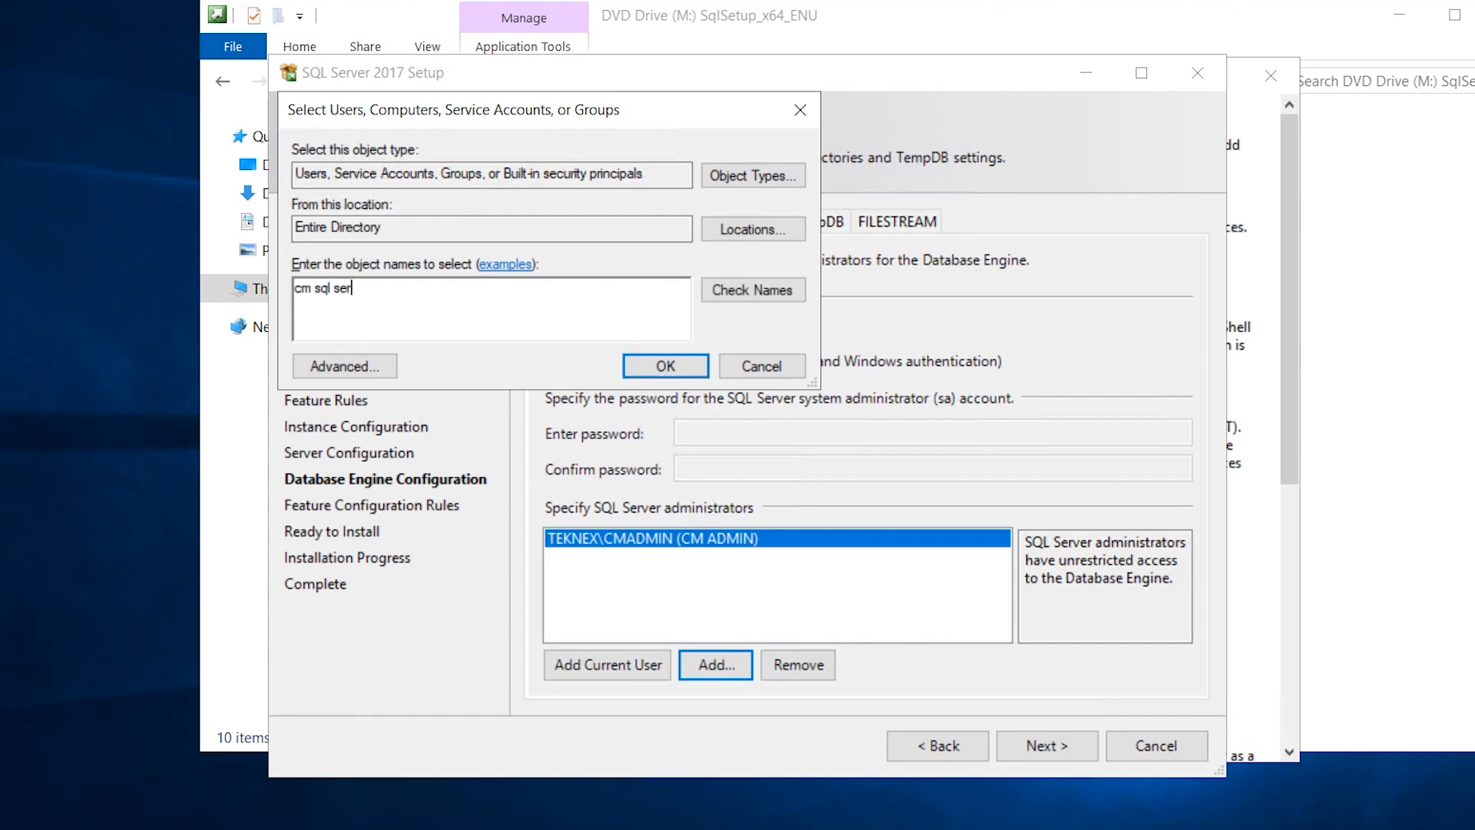
pyautogui.click(772, 290)
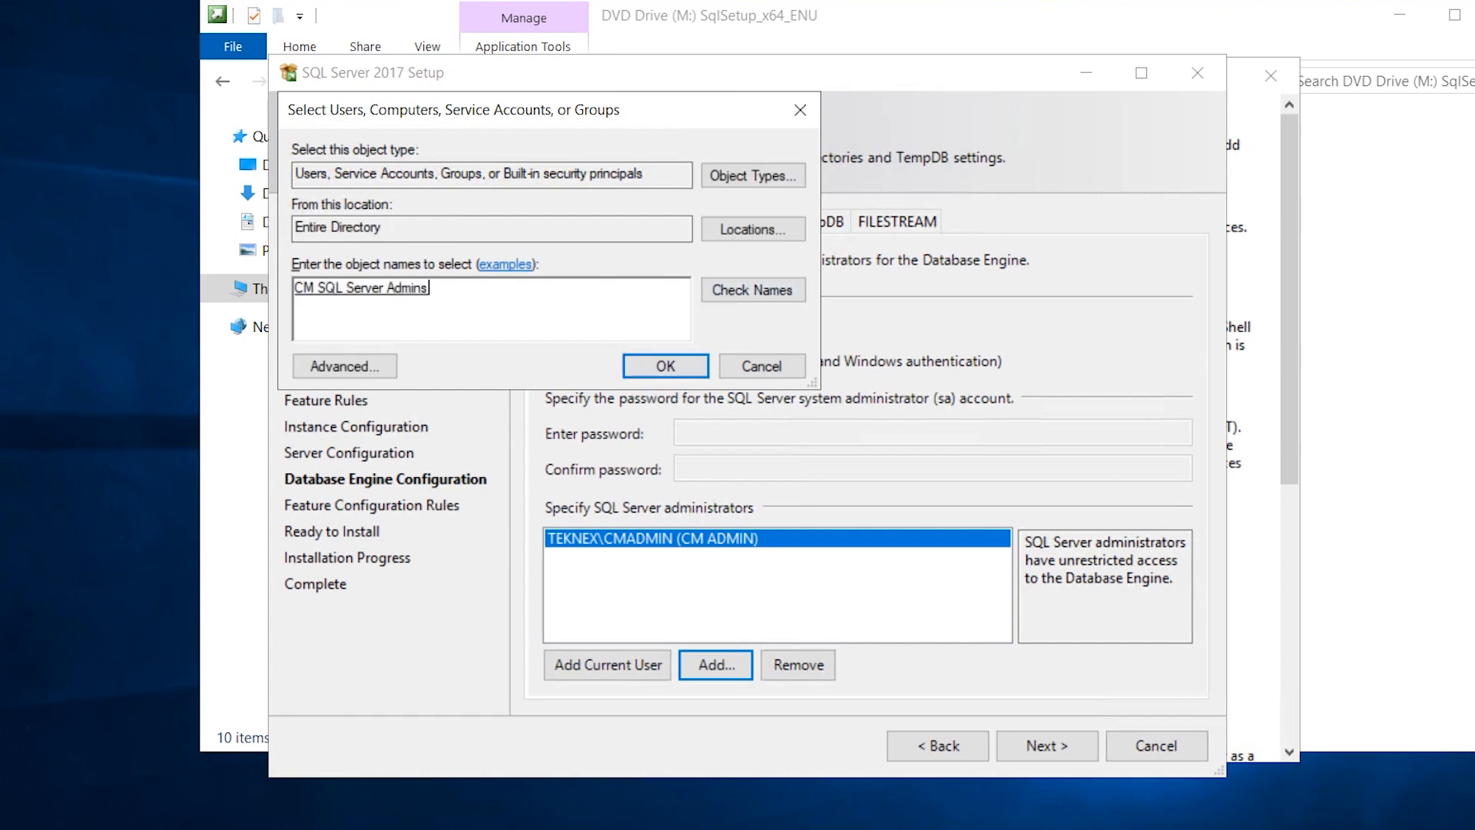
pyautogui.click(663, 370)
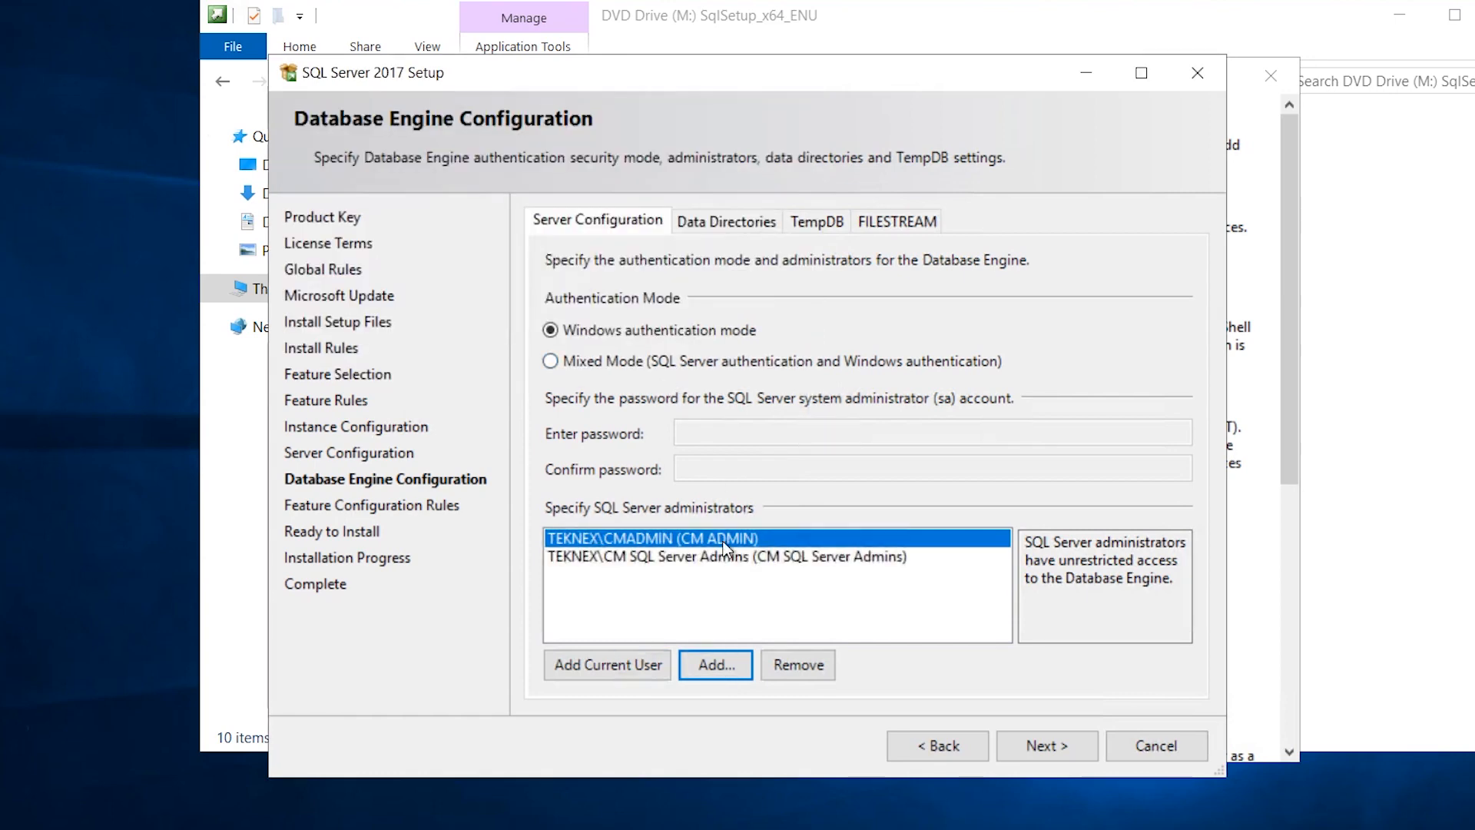
pyautogui.click(737, 558)
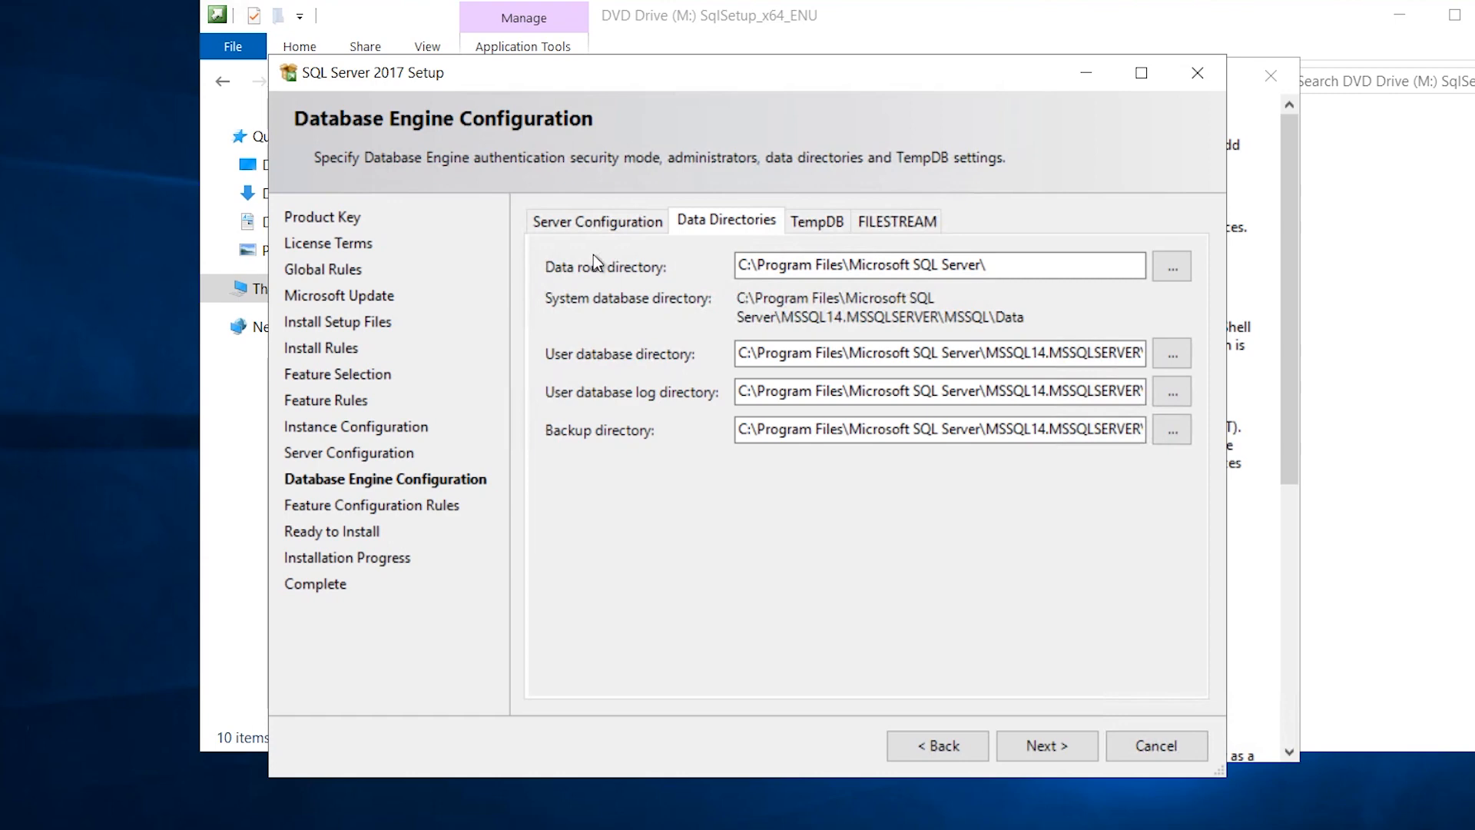
pyautogui.click(814, 229)
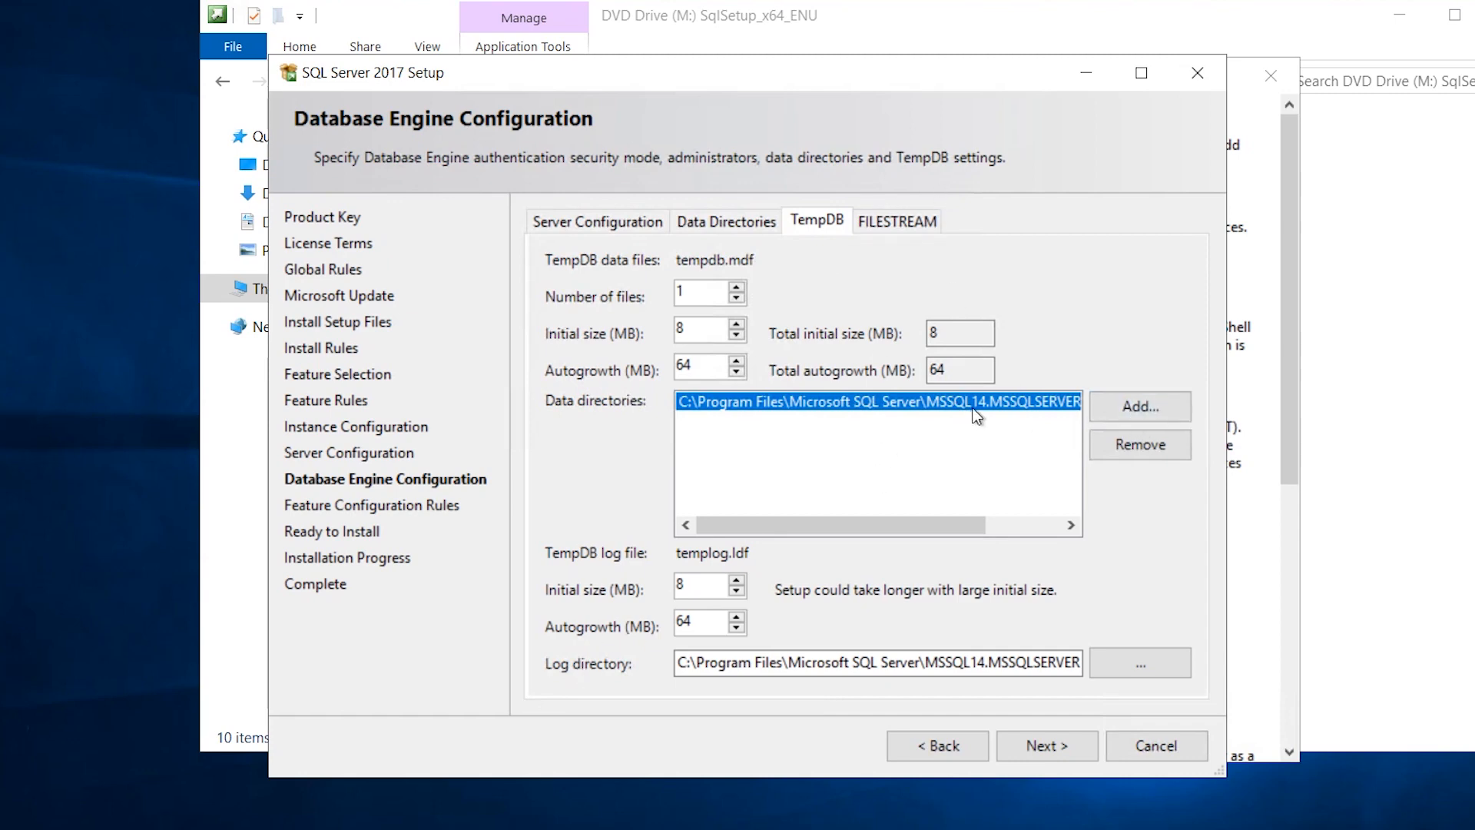
# Replace the default TempDB directory with a new DB folder on the CM_TempDB (E:) drive.
pyautogui.click(1114, 447)
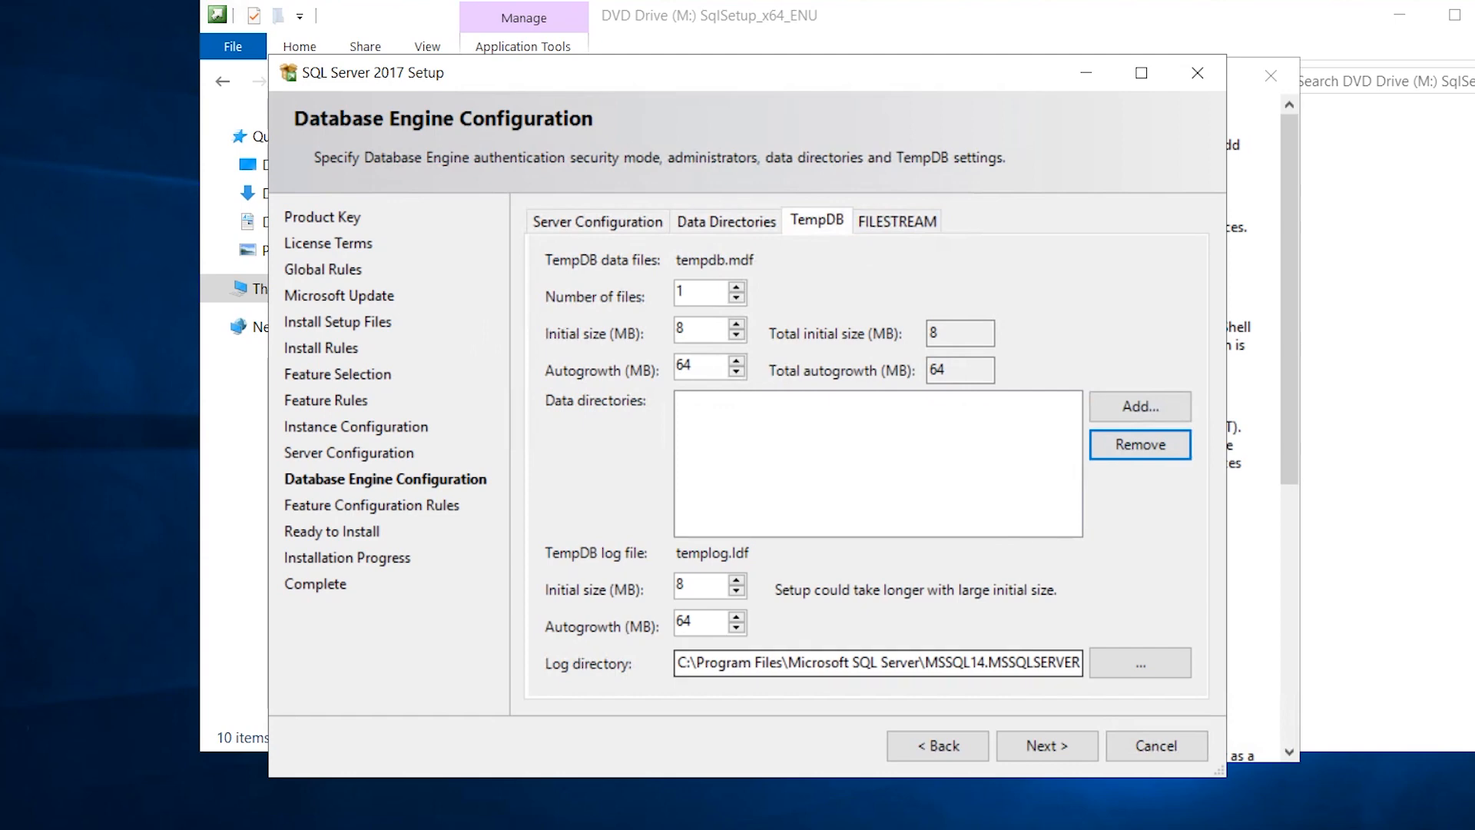
pyautogui.click(1136, 403)
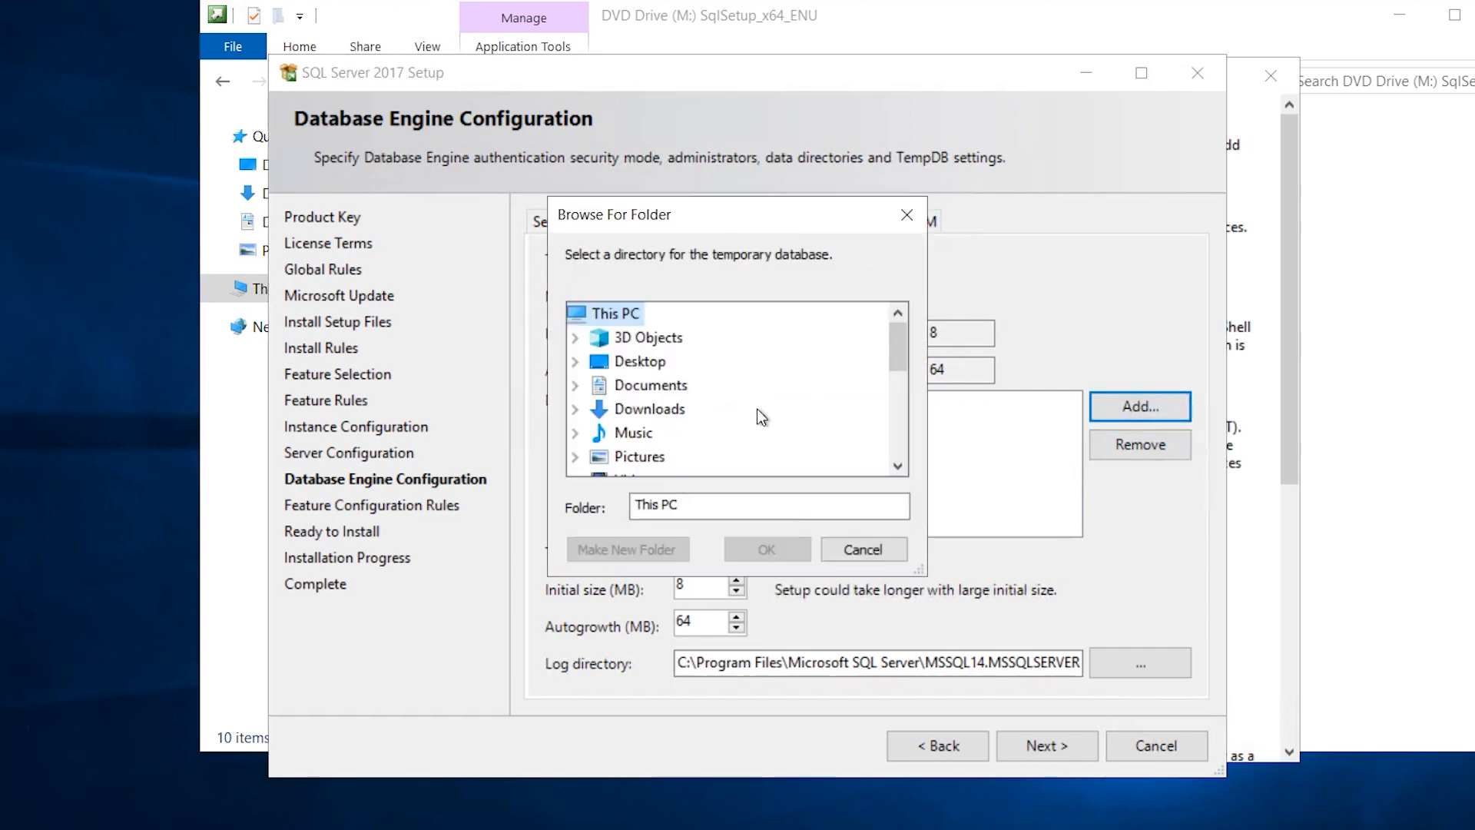
pyautogui.scroll(-4, 755, 408)
pyautogui.scroll(2, 755, 408)
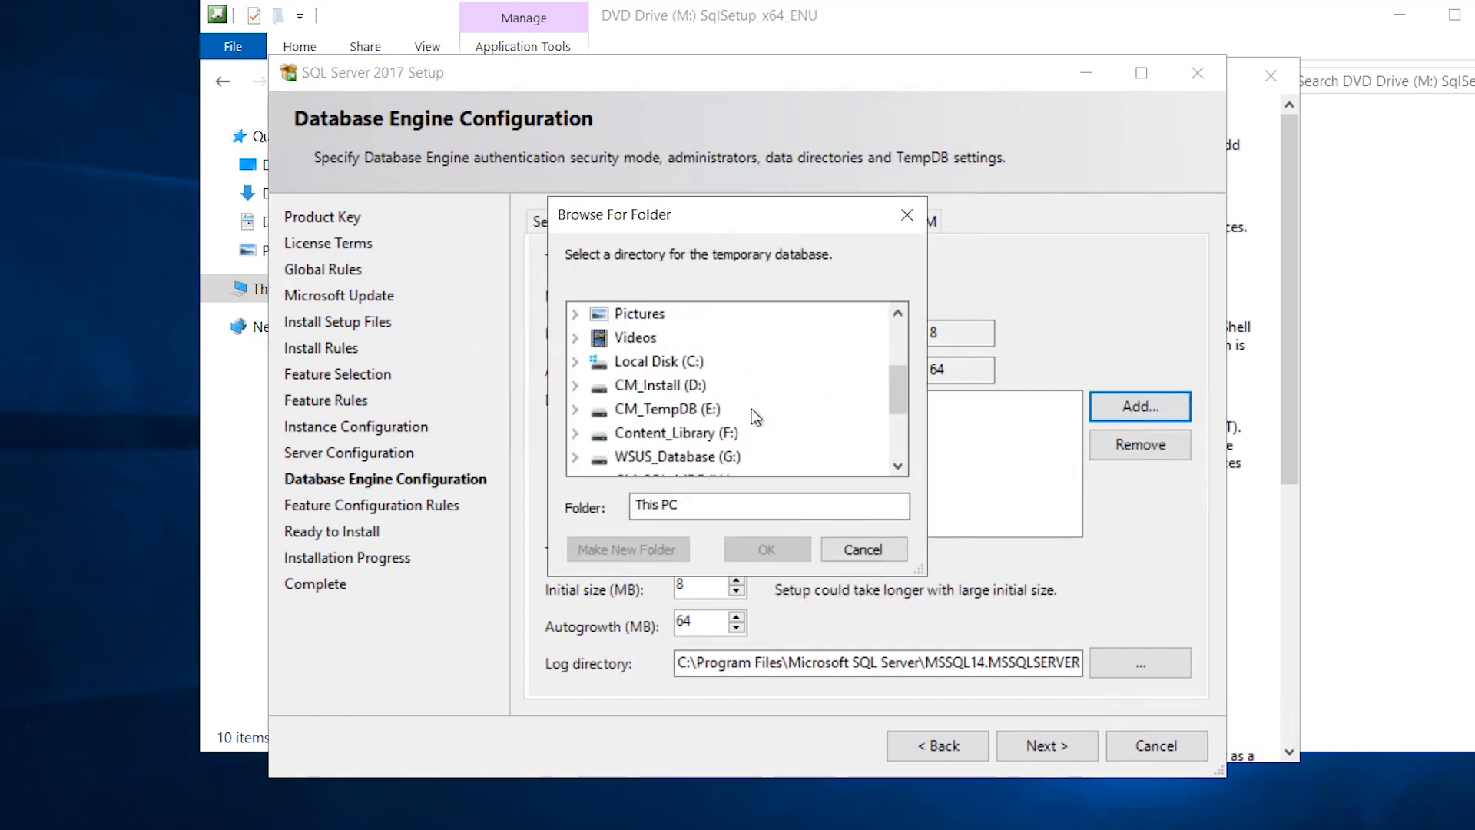
pyautogui.click(662, 409)
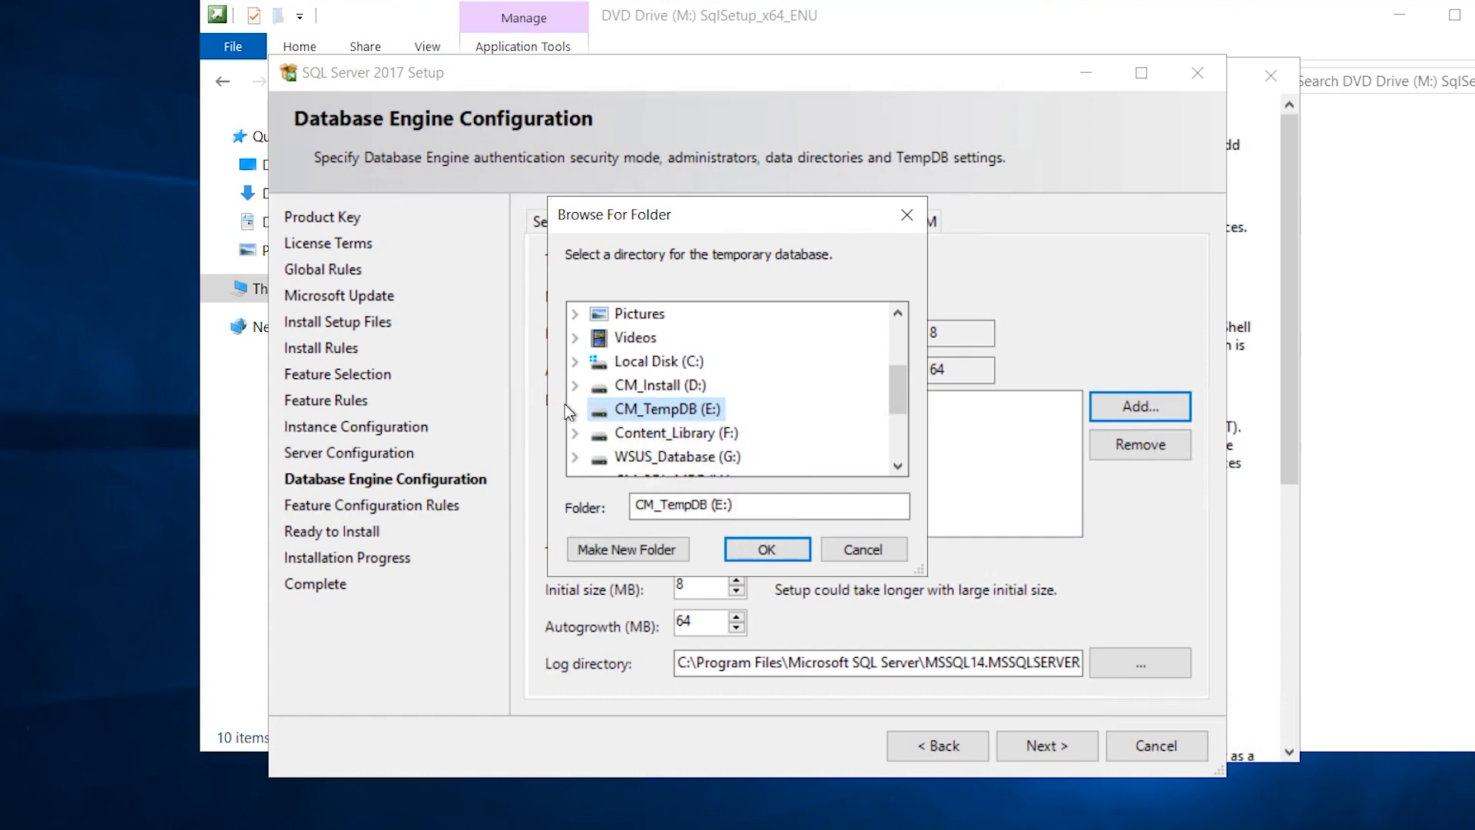
pyautogui.click(627, 549)
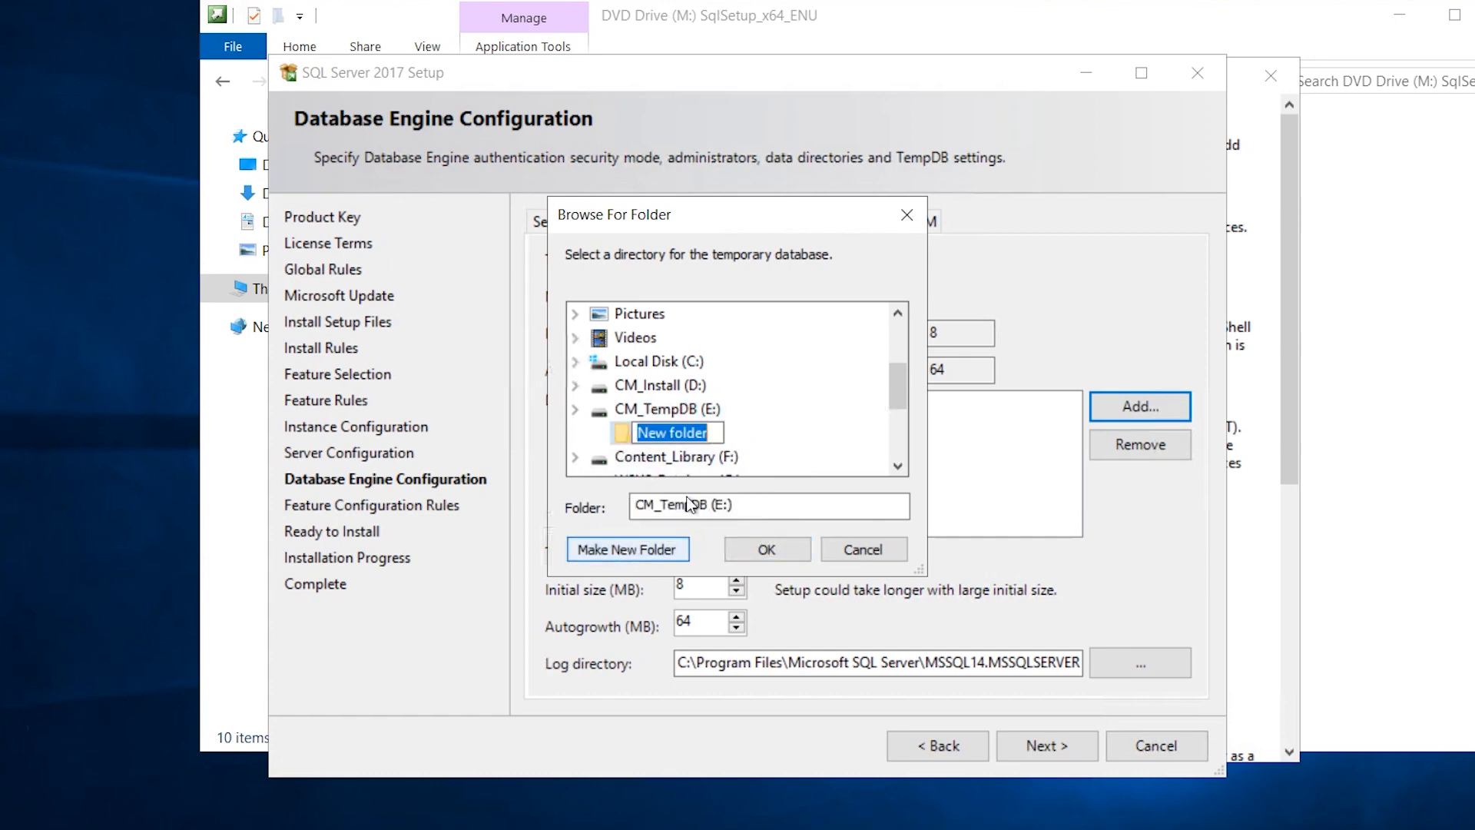
pyautogui.write('DB')
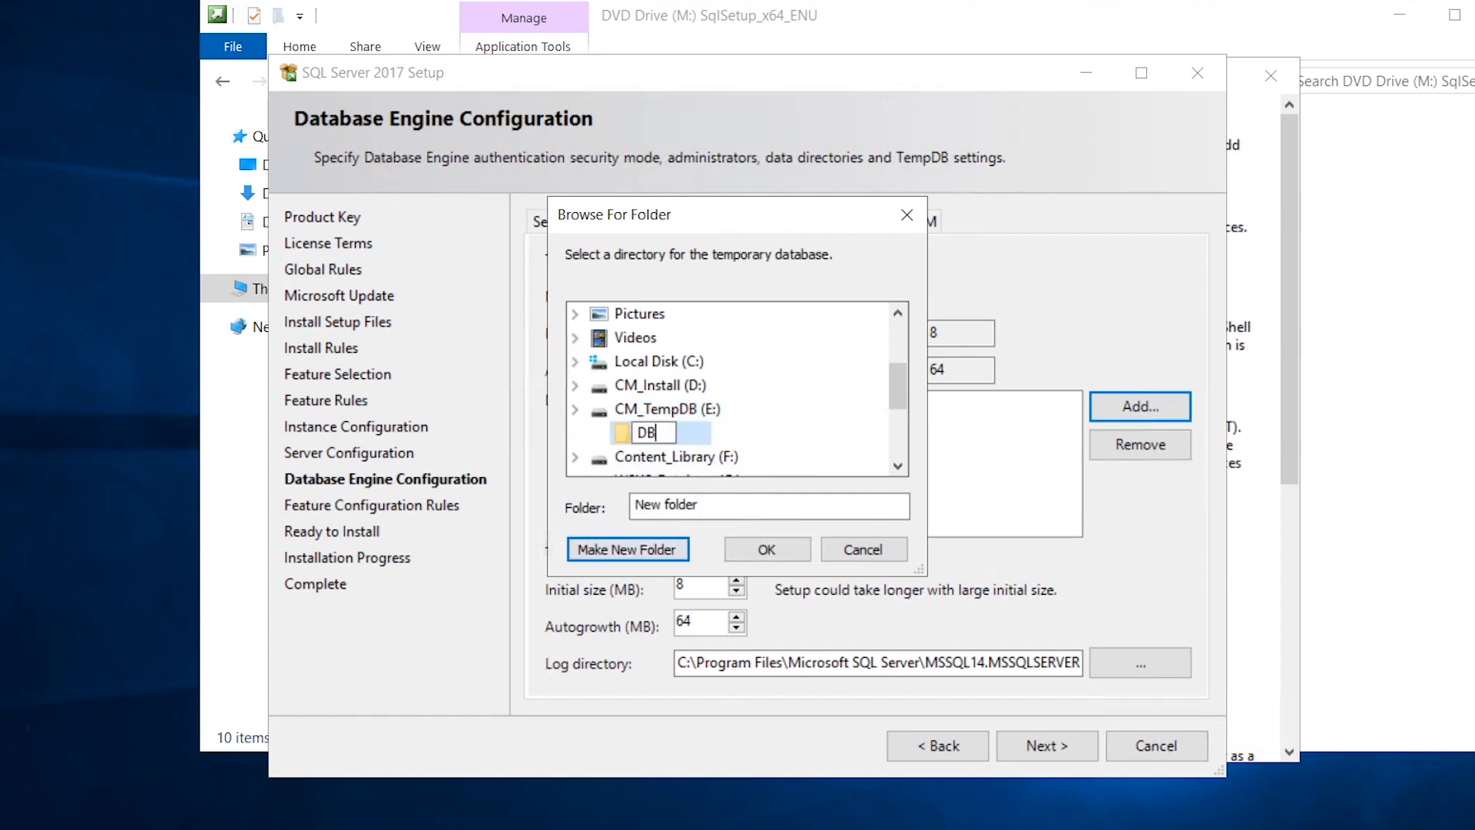
pyautogui.press('Return')
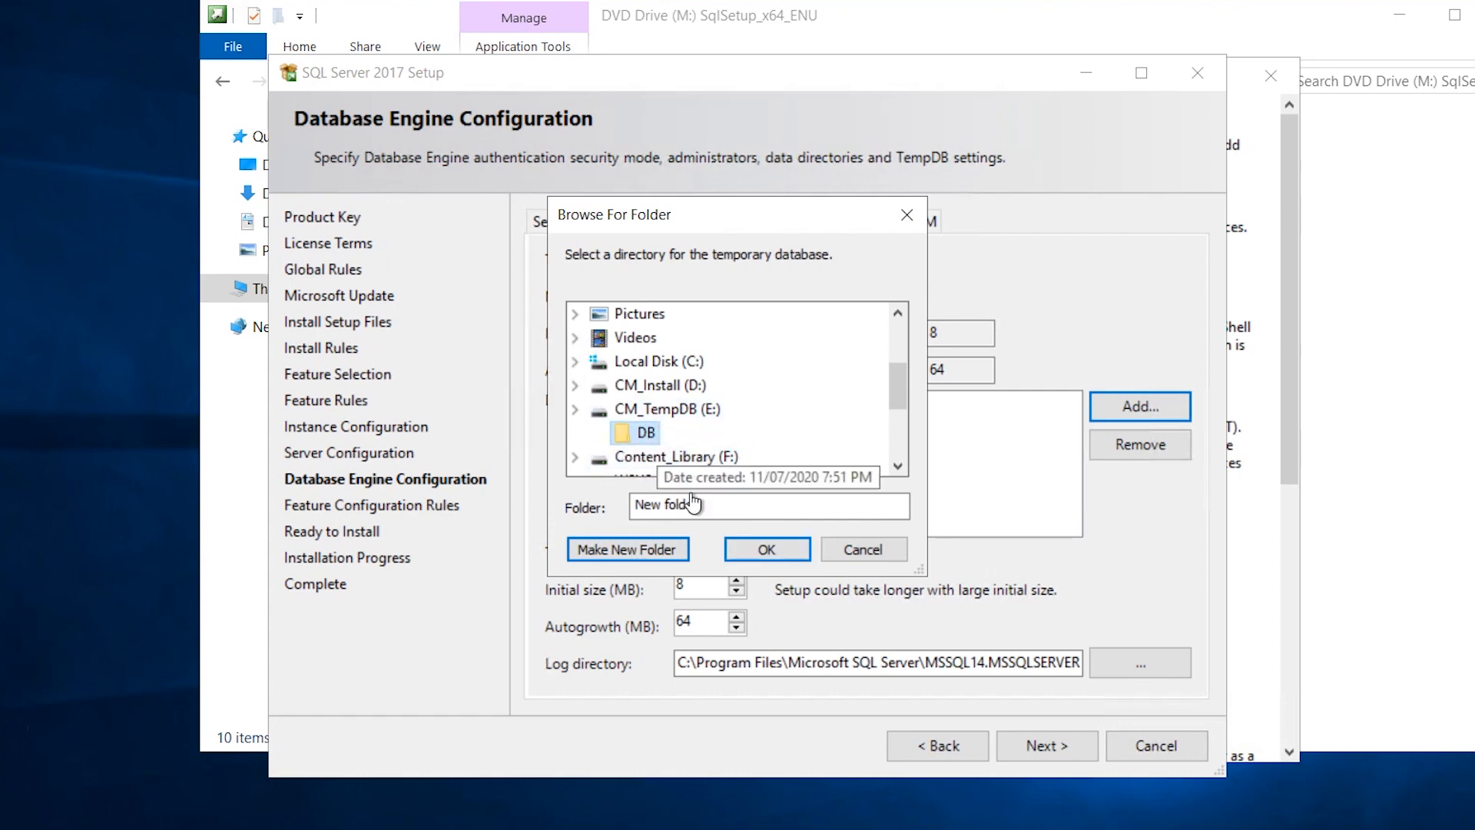
pyautogui.click(759, 556)
pyautogui.doubleClick(696, 663)
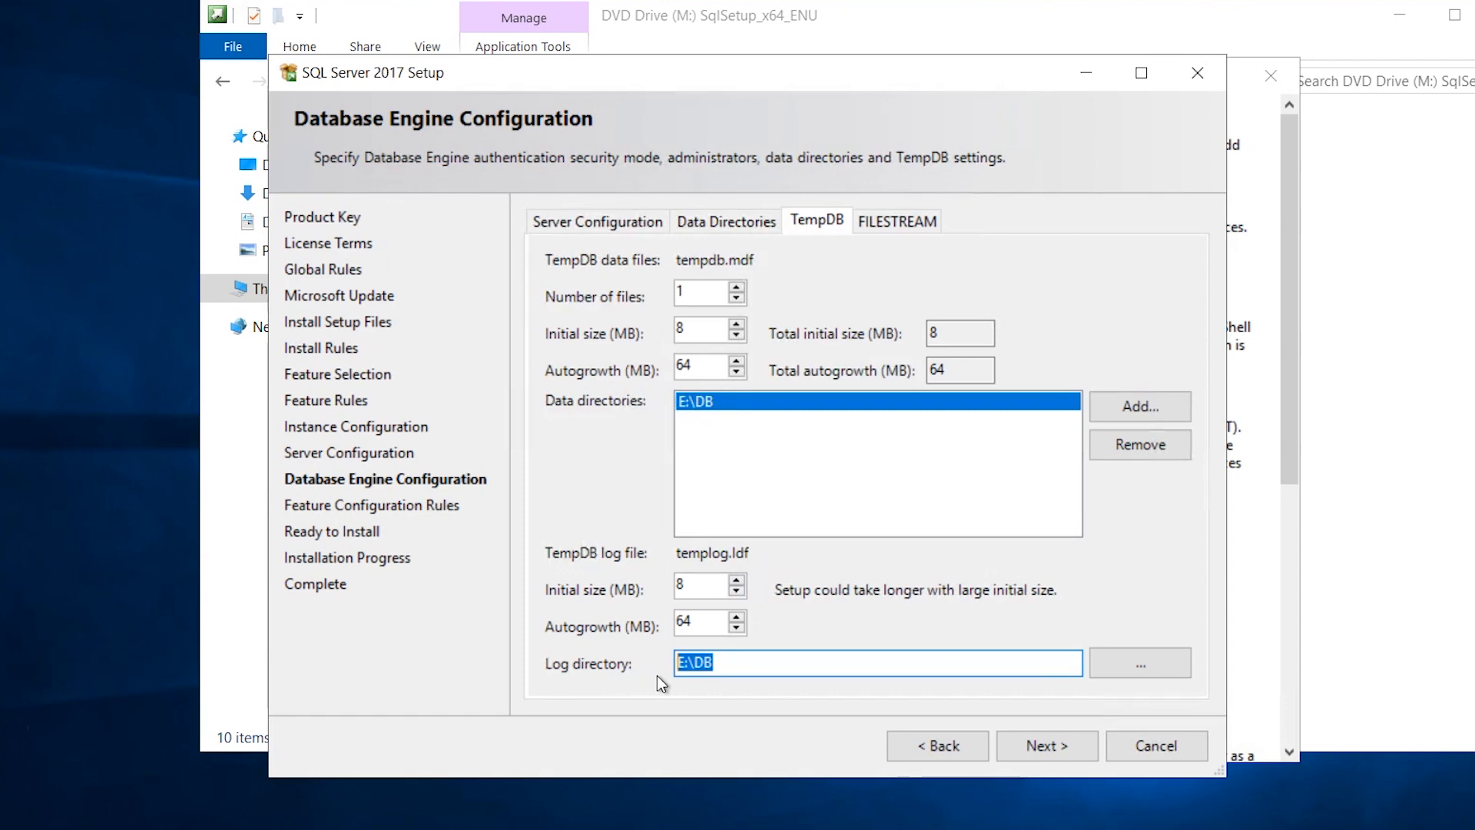
# Set TempDB to 4 data files with 256 MB autogrowth for both data and log files.
pyautogui.doubleClick(680, 292)
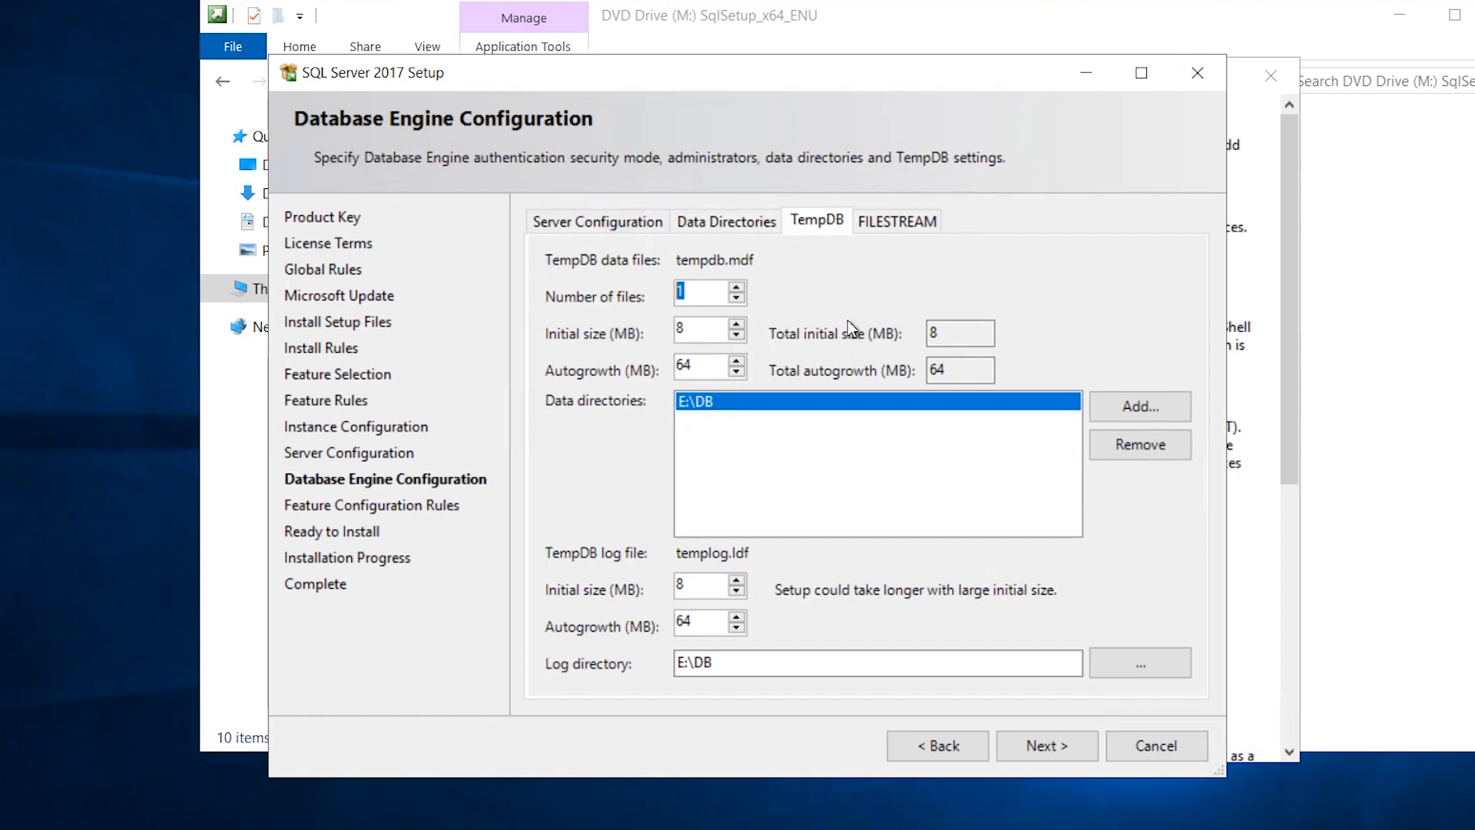
pyautogui.click(739, 288)
pyautogui.click(739, 288)
pyautogui.click(739, 288)
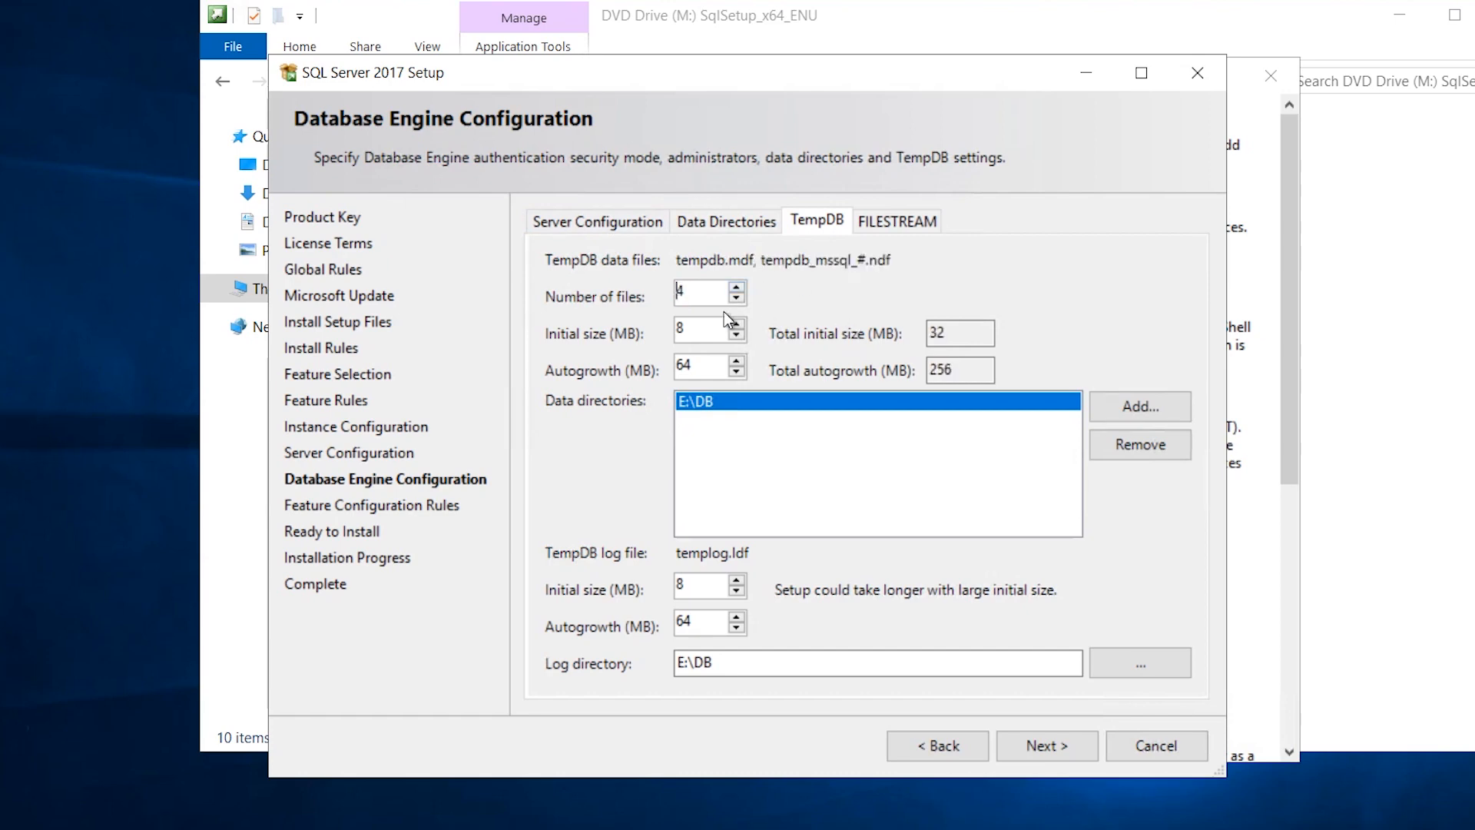
pyautogui.doubleClick(680, 291)
pyautogui.press('Tab')
pyautogui.press('Tab')
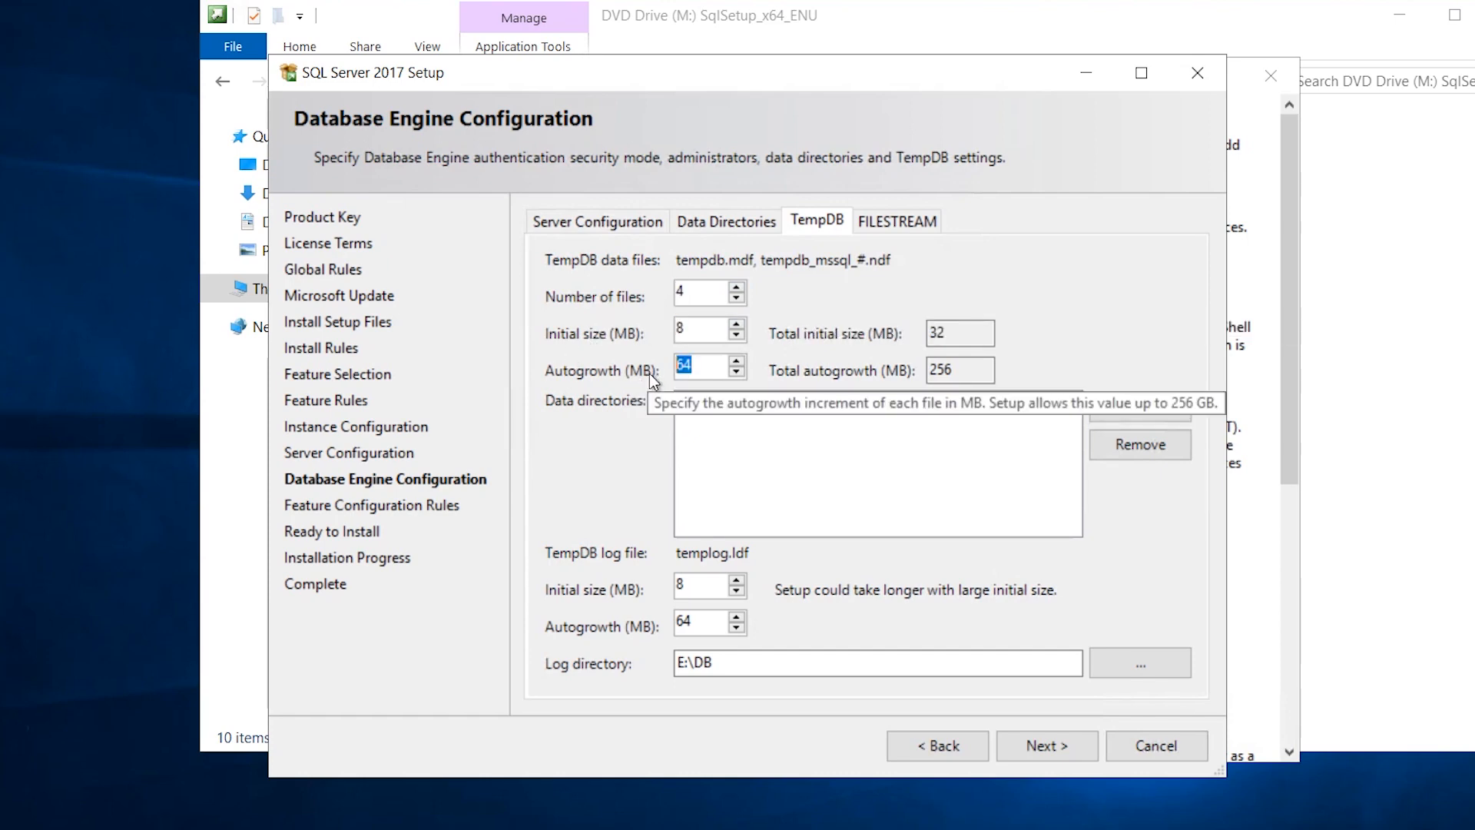
pyautogui.write('256')
pyautogui.press('Tab')
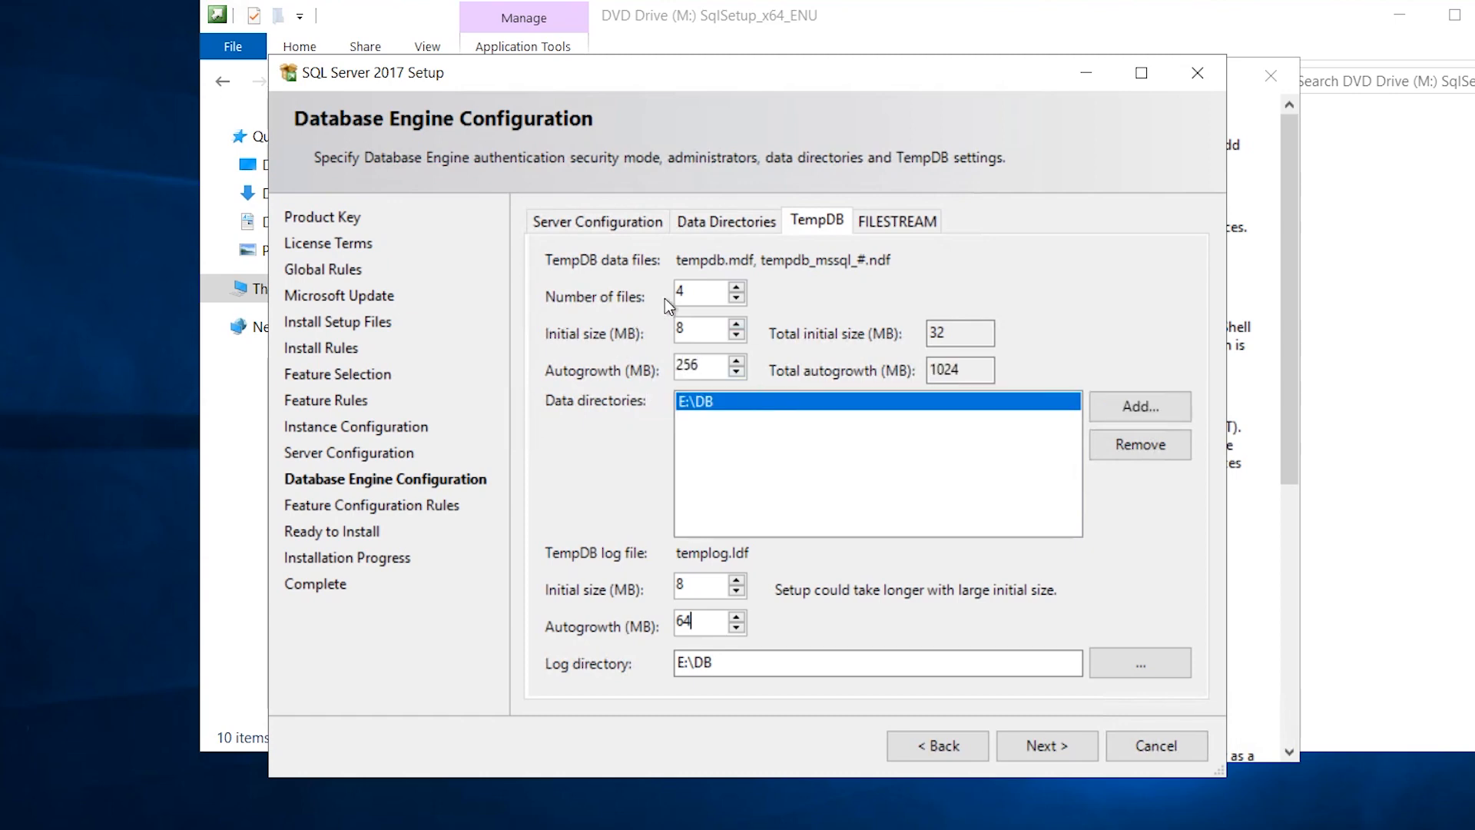
pyautogui.moveTo(969, 371); pyautogui.dragTo(872, 379)
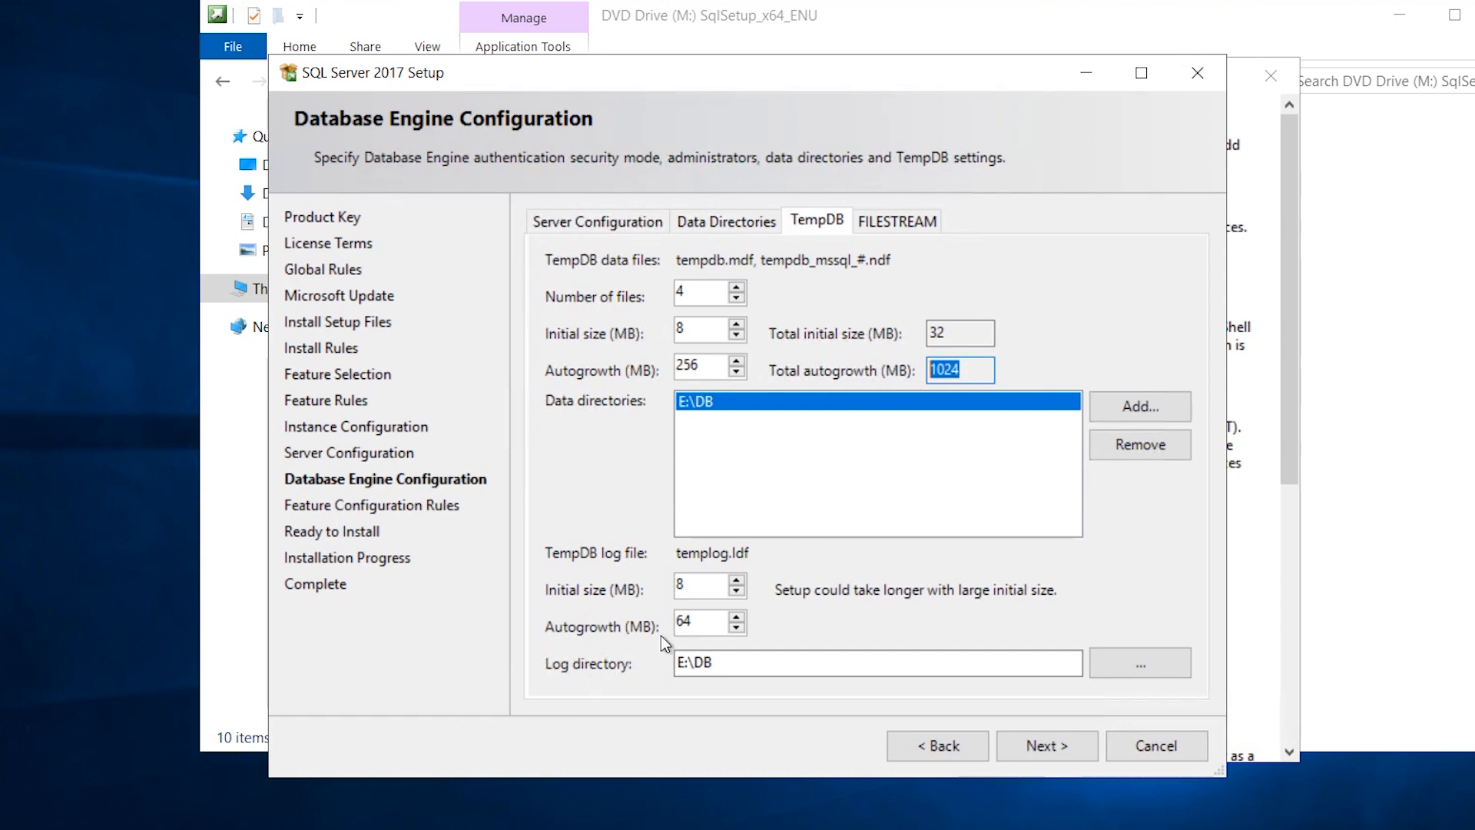
pyautogui.moveTo(697, 622); pyautogui.dragTo(666, 623)
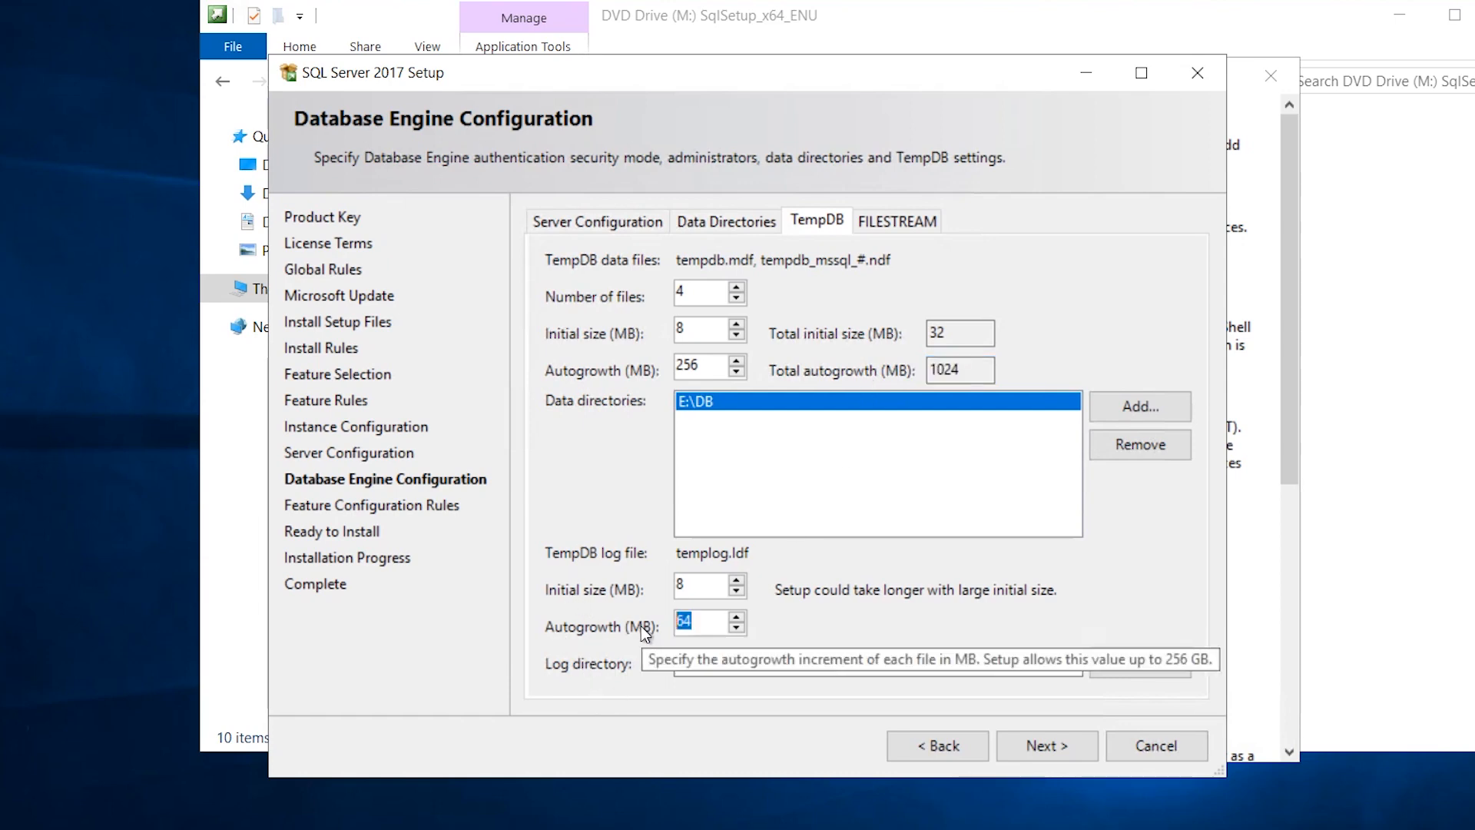
pyautogui.write('256')
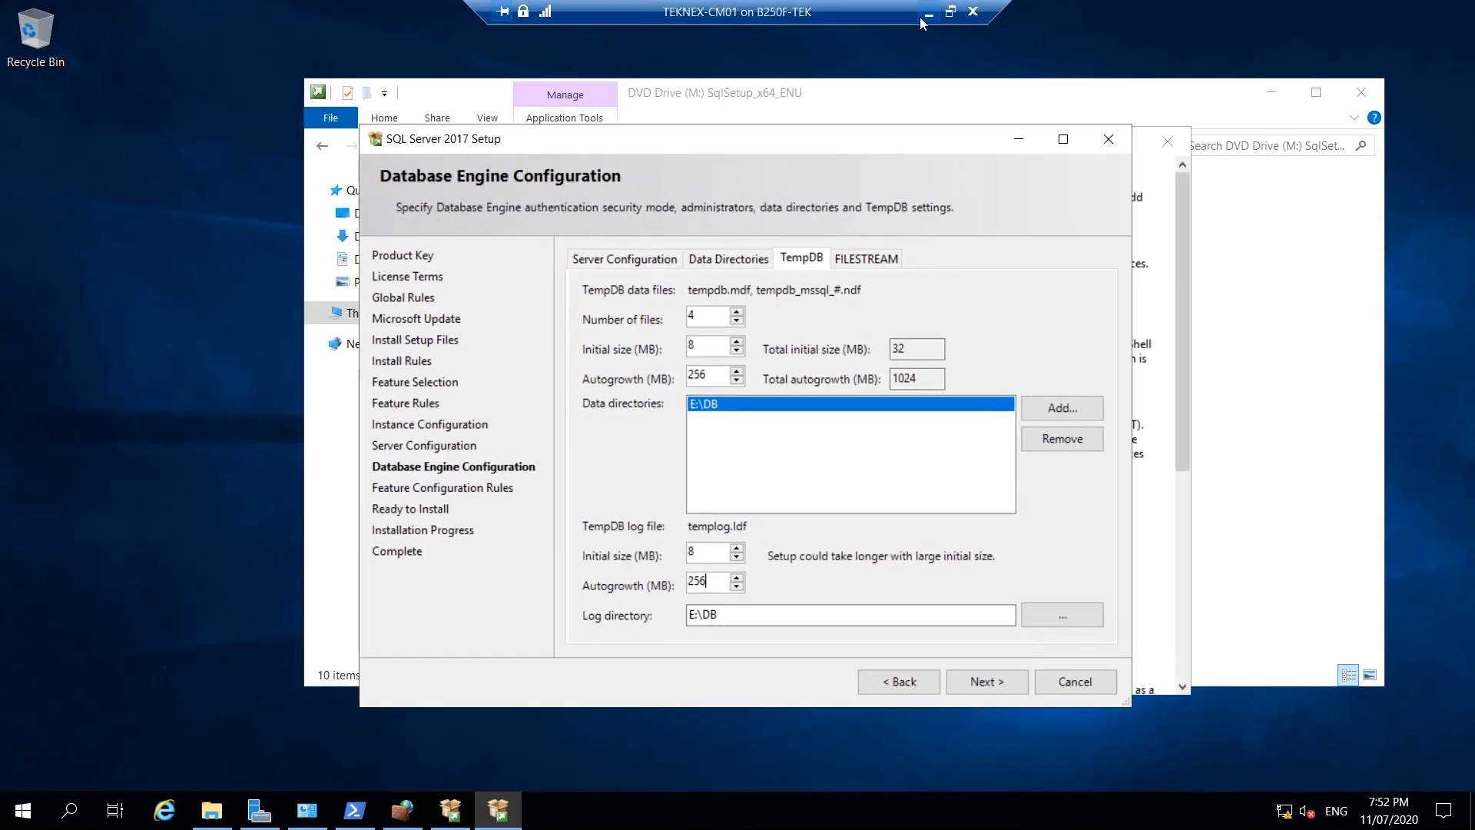
# Search the SQL recommendations PDF in Edge for 'tempdb'.
pyautogui.click(928, 13)
pyautogui.click(576, 14)
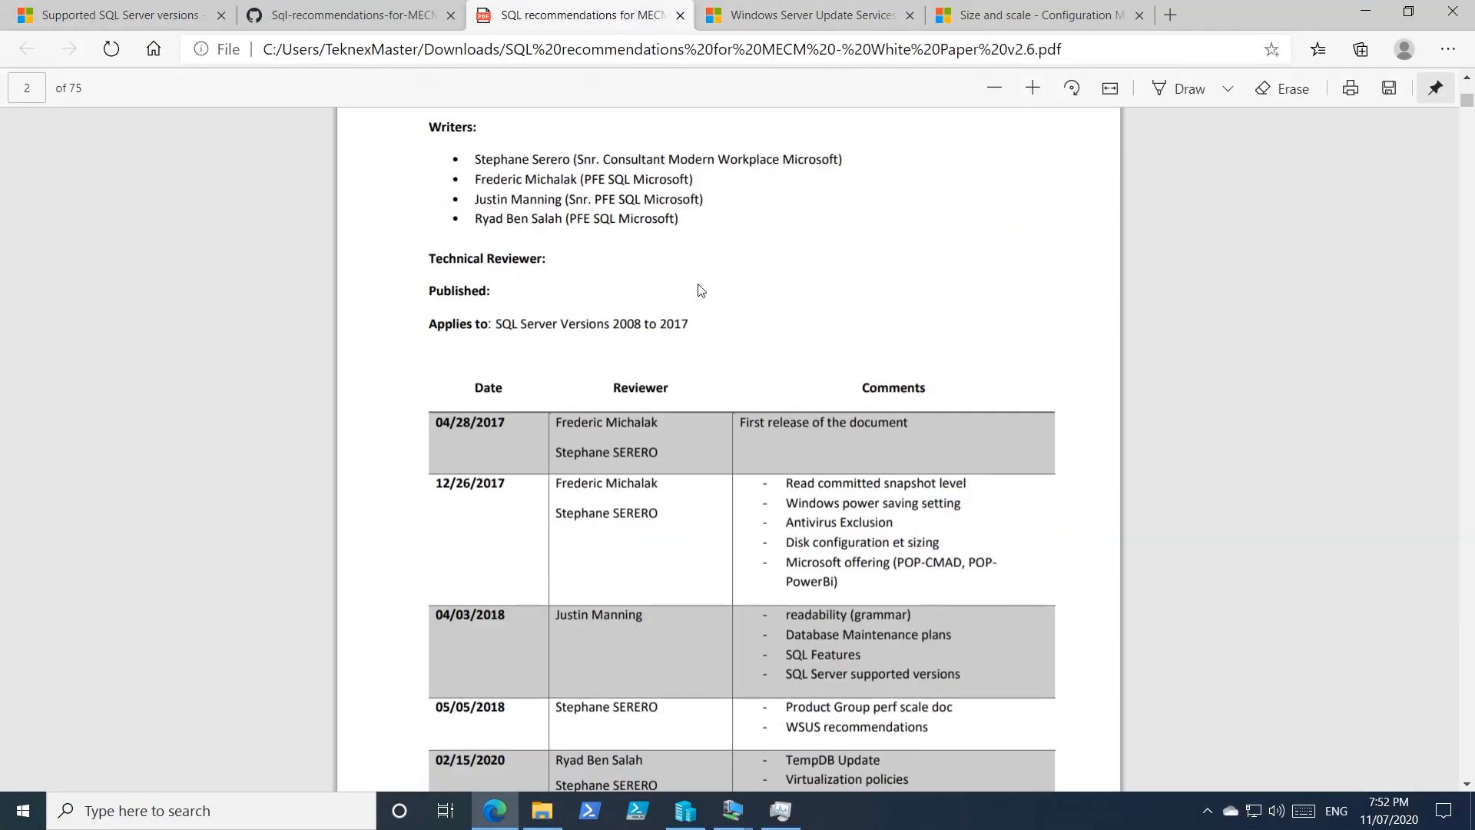
pyautogui.scroll(-5, 798, 355)
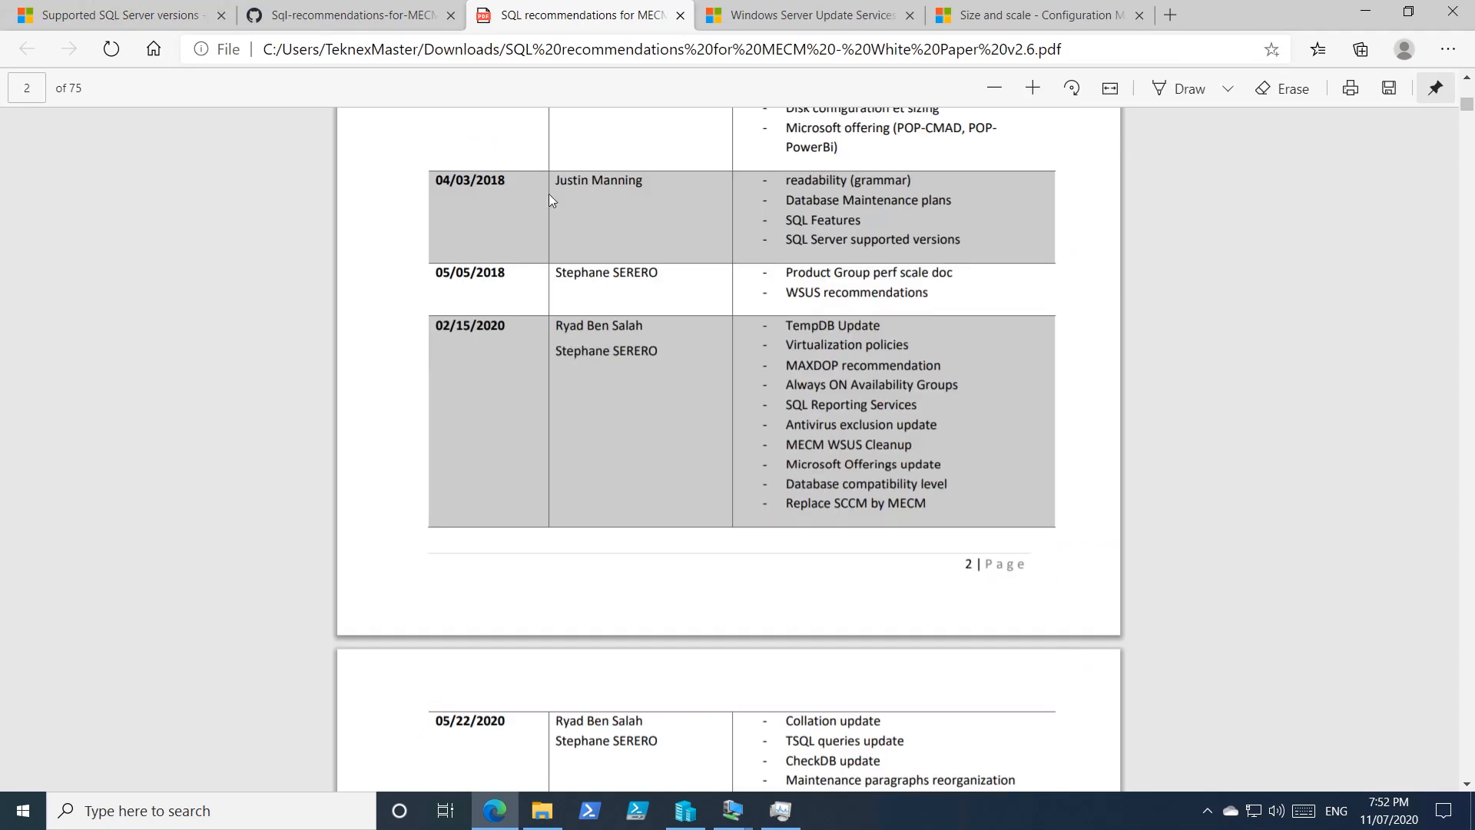
pyautogui.click(355, 14)
pyautogui.click(606, 17)
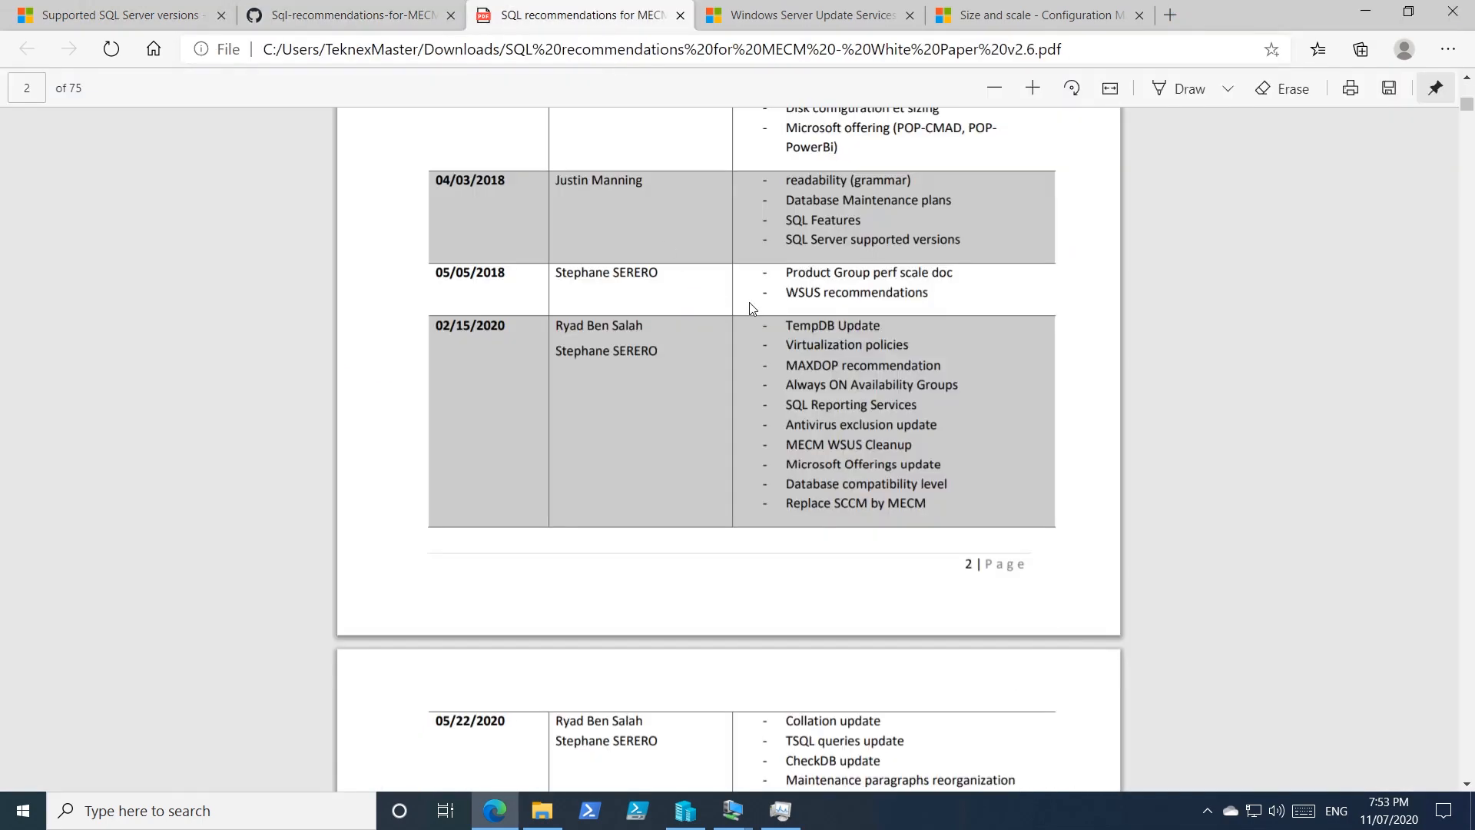
pyautogui.hotkey('ctrl', 'f')
pyautogui.write('t')
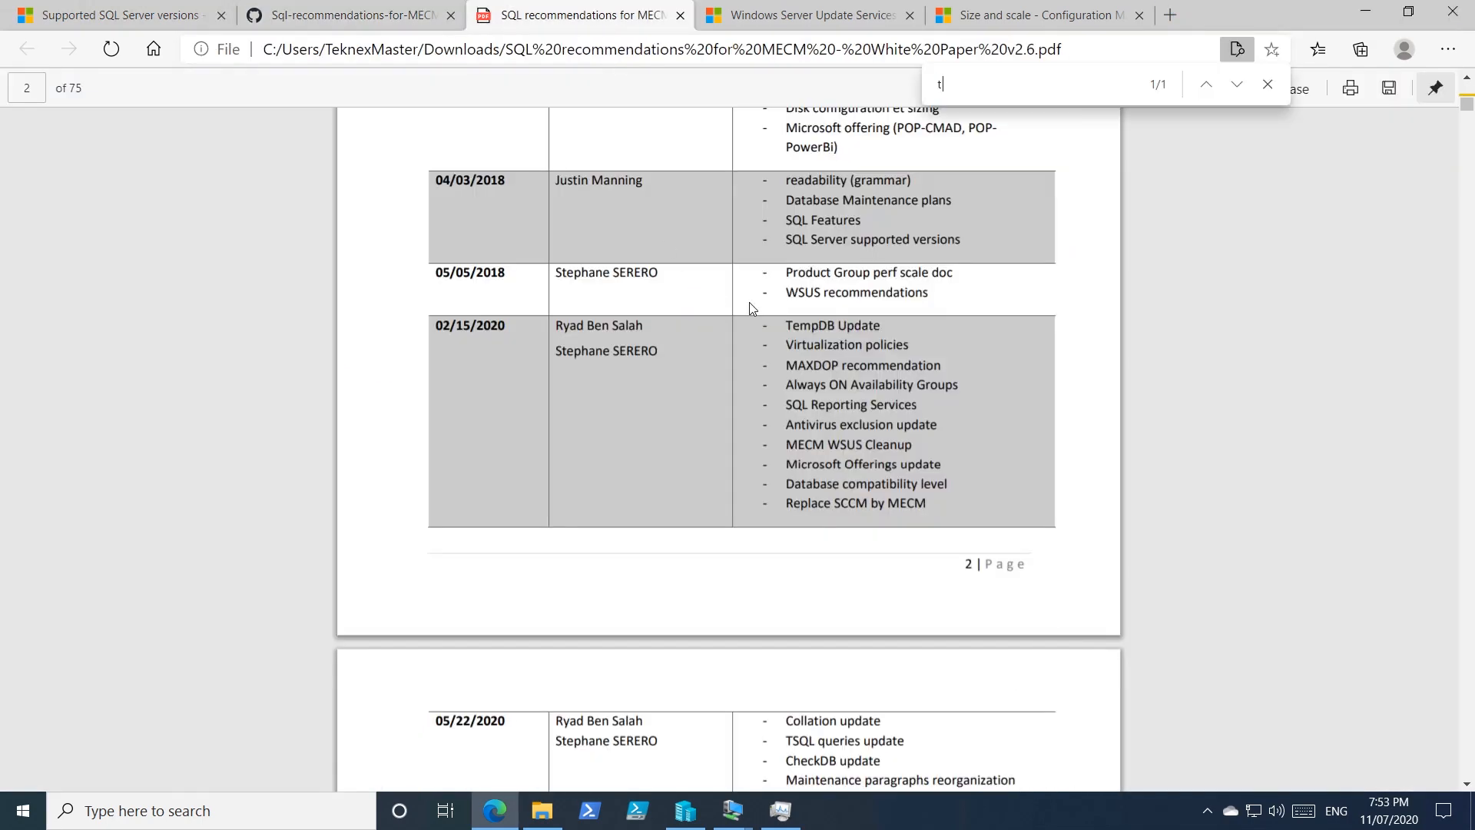
pyautogui.write('empdb')
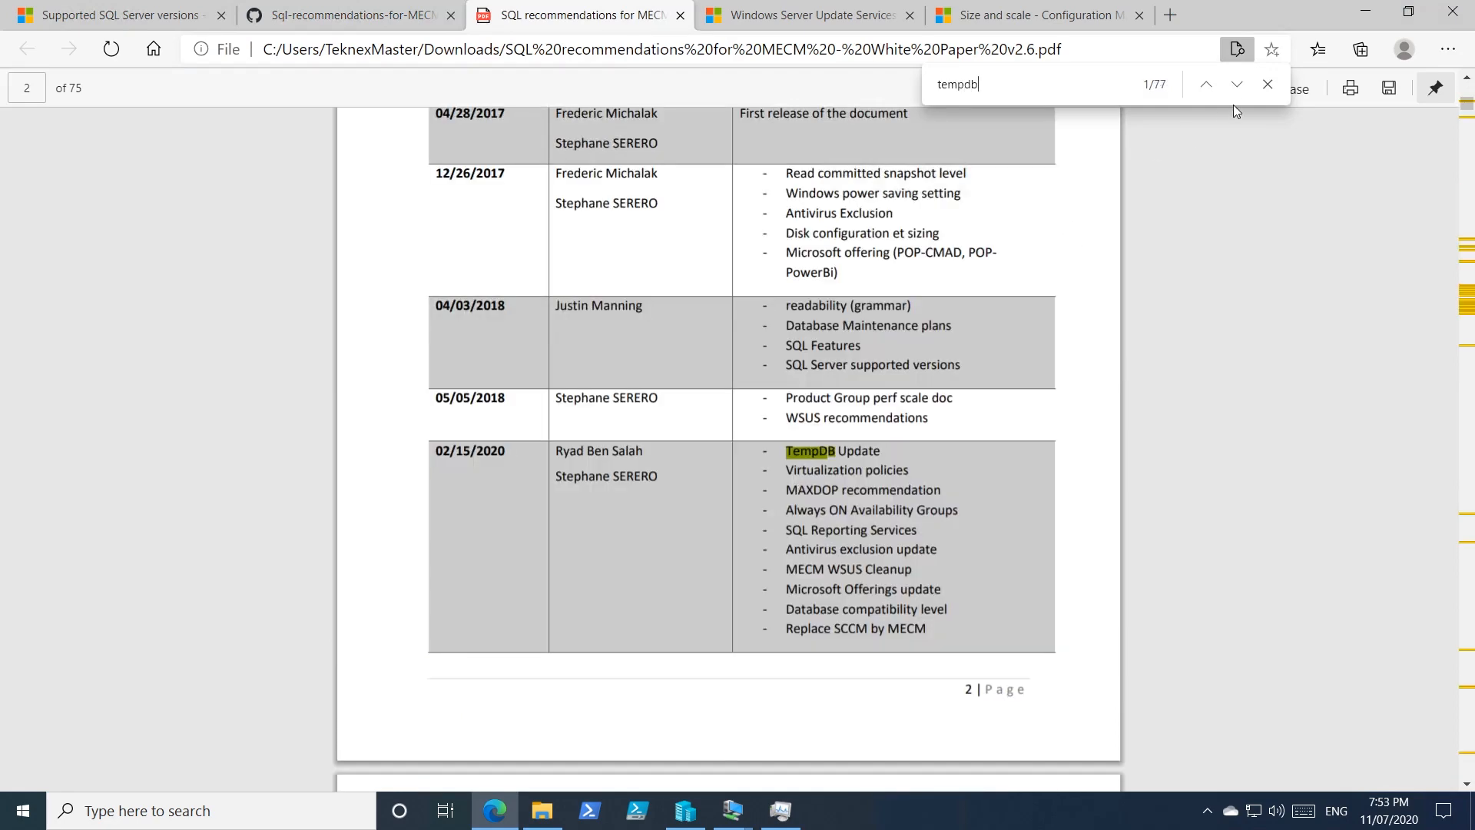
pyautogui.click(1236, 84)
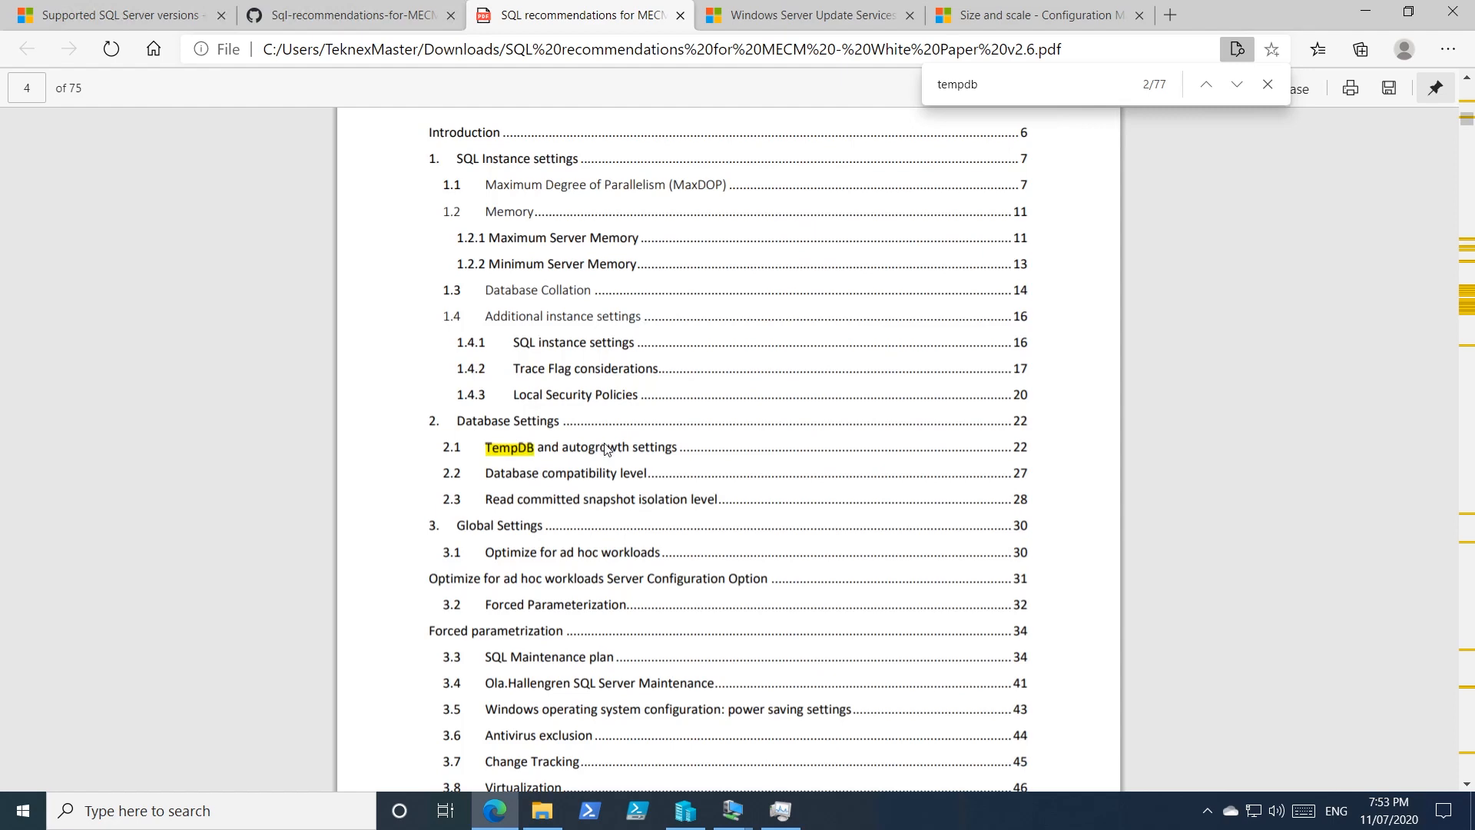
# Read the TempDB autogrowth and 8 MB initial-size recommendations, then return to the CM01 window.
pyautogui.click(591, 453)
pyautogui.scroll(-4, 793, 413)
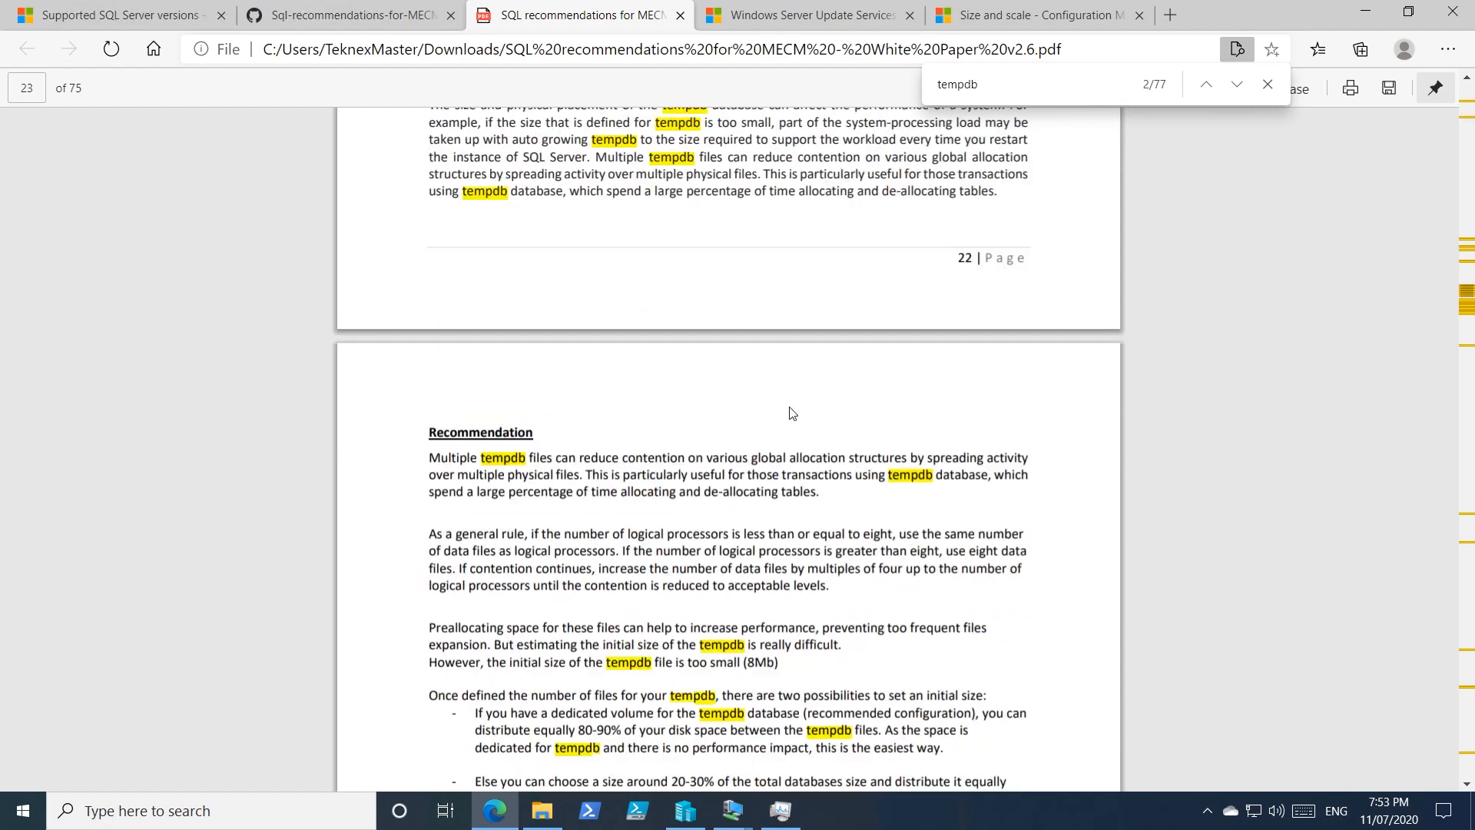
pyautogui.moveTo(528, 409); pyautogui.dragTo(924, 451)
pyautogui.scroll(-1, 924, 451)
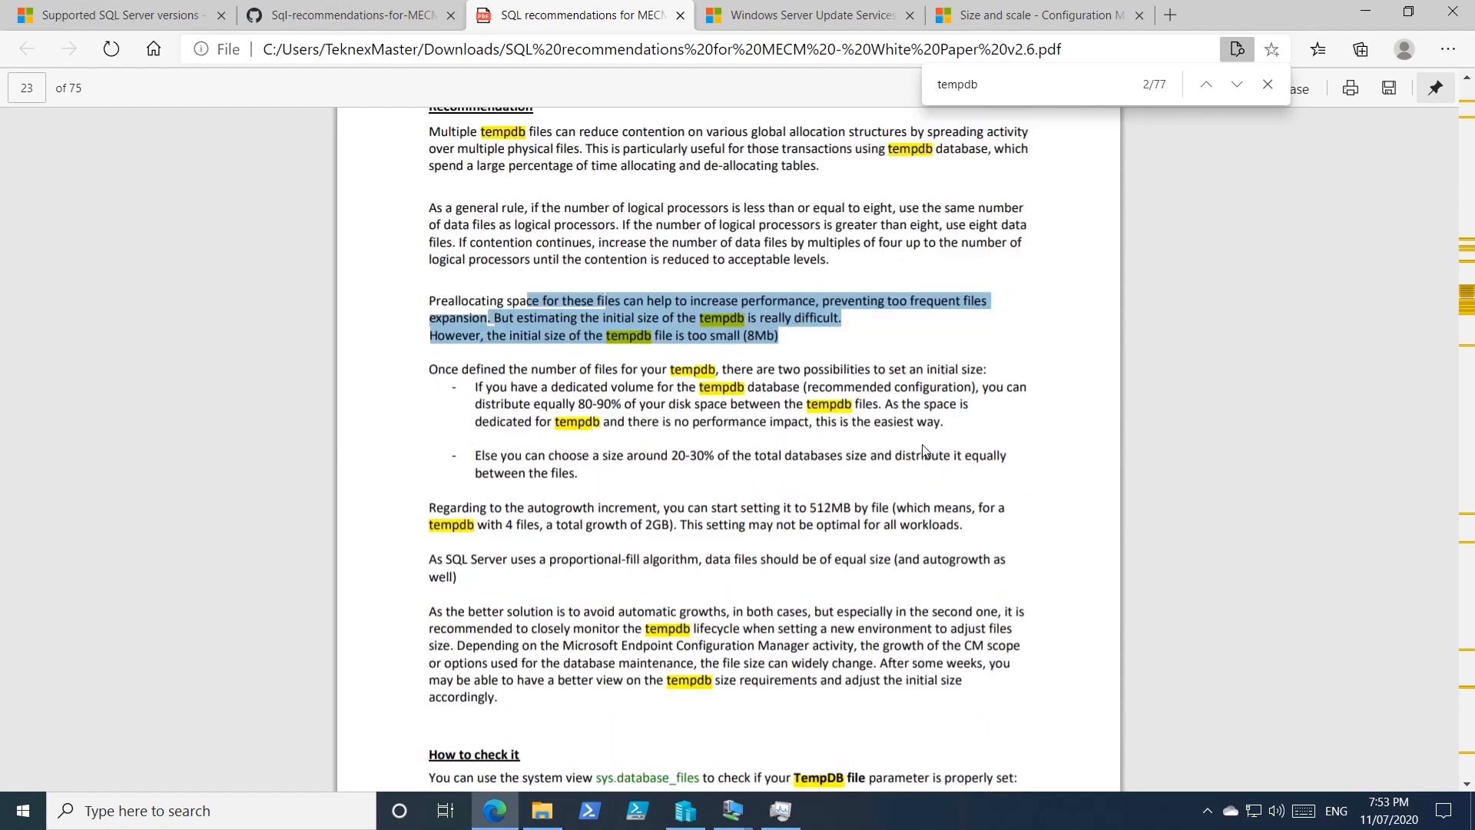
pyautogui.moveTo(486, 507); pyautogui.dragTo(954, 525)
pyautogui.scroll(-1, 729, 446)
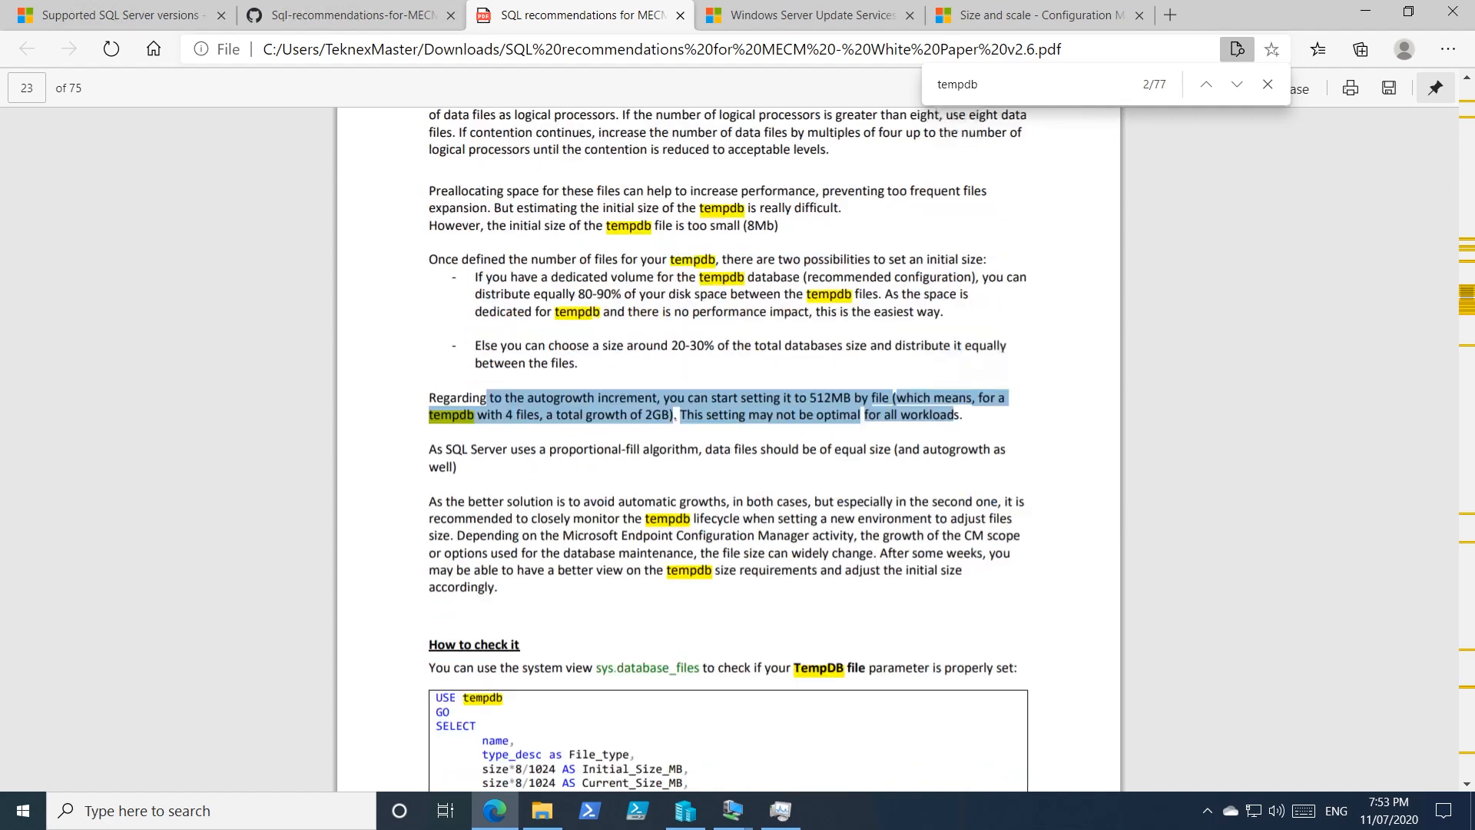
pyautogui.scroll(1, 728, 445)
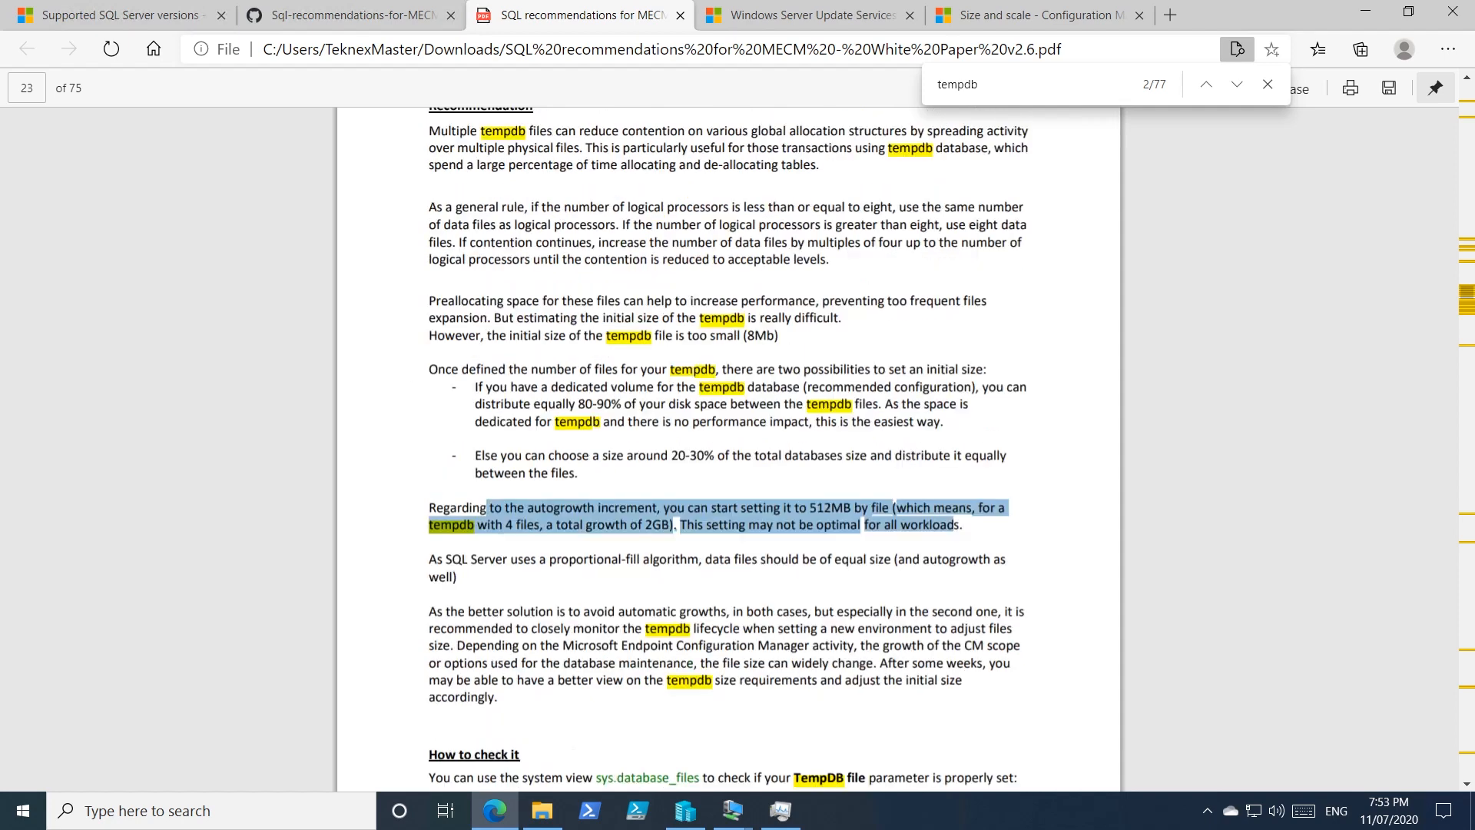
pyautogui.moveTo(509, 335); pyautogui.dragTo(778, 335)
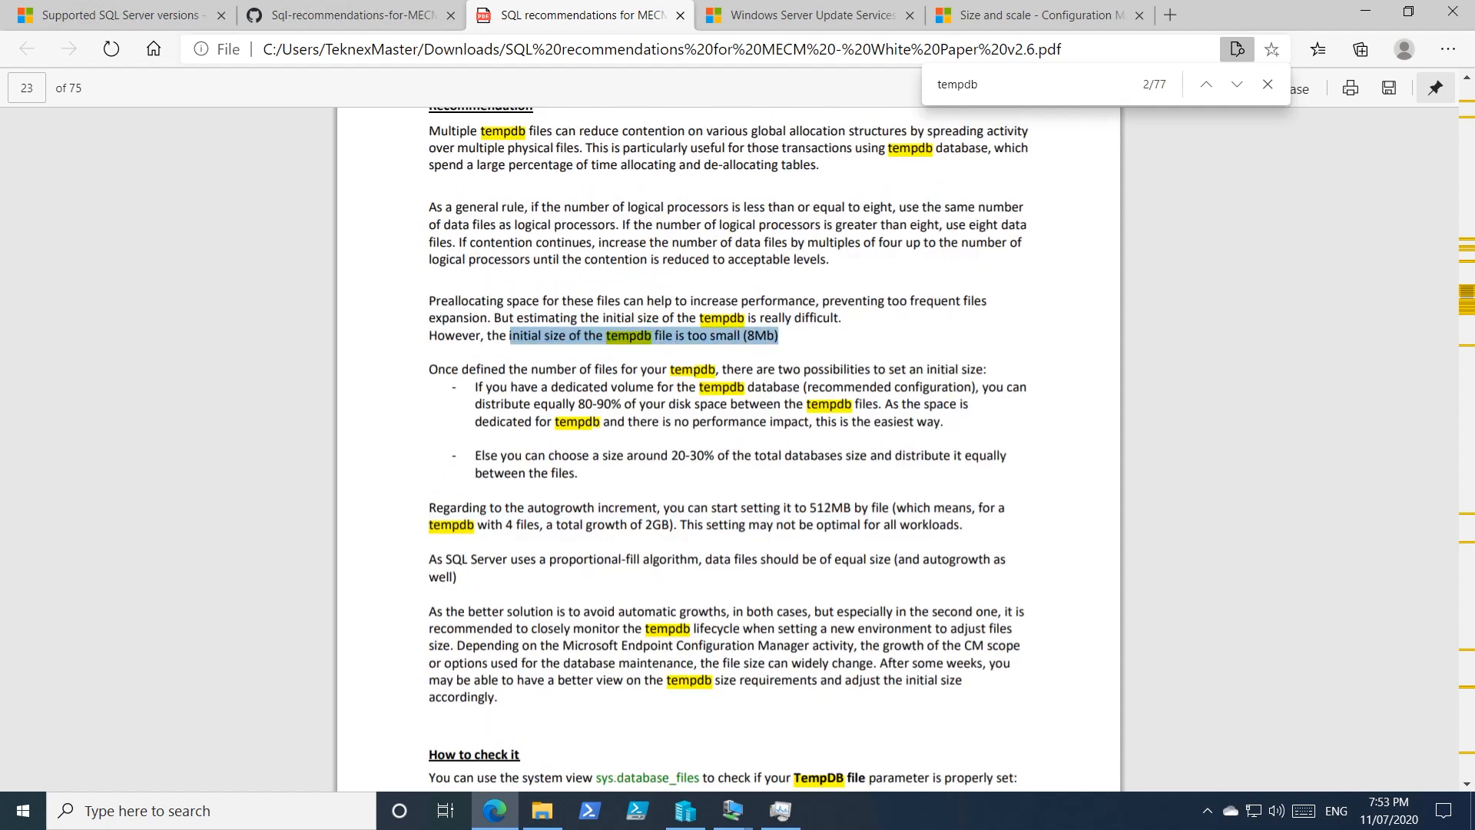
pyautogui.scroll(1, 728, 445)
pyautogui.scroll(1, 728, 445)
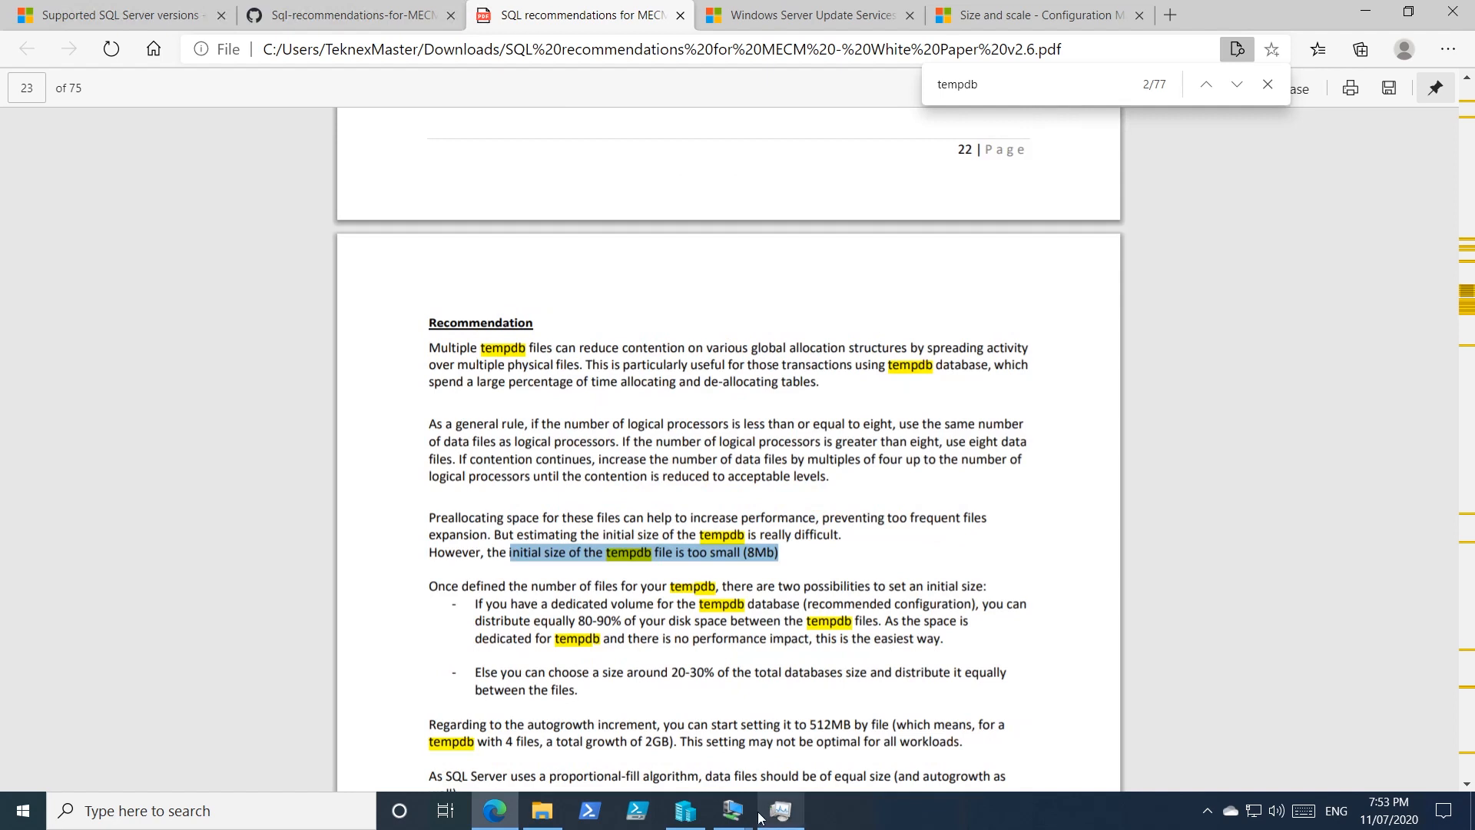
pyautogui.moveTo(732, 810)
pyautogui.click(699, 778)
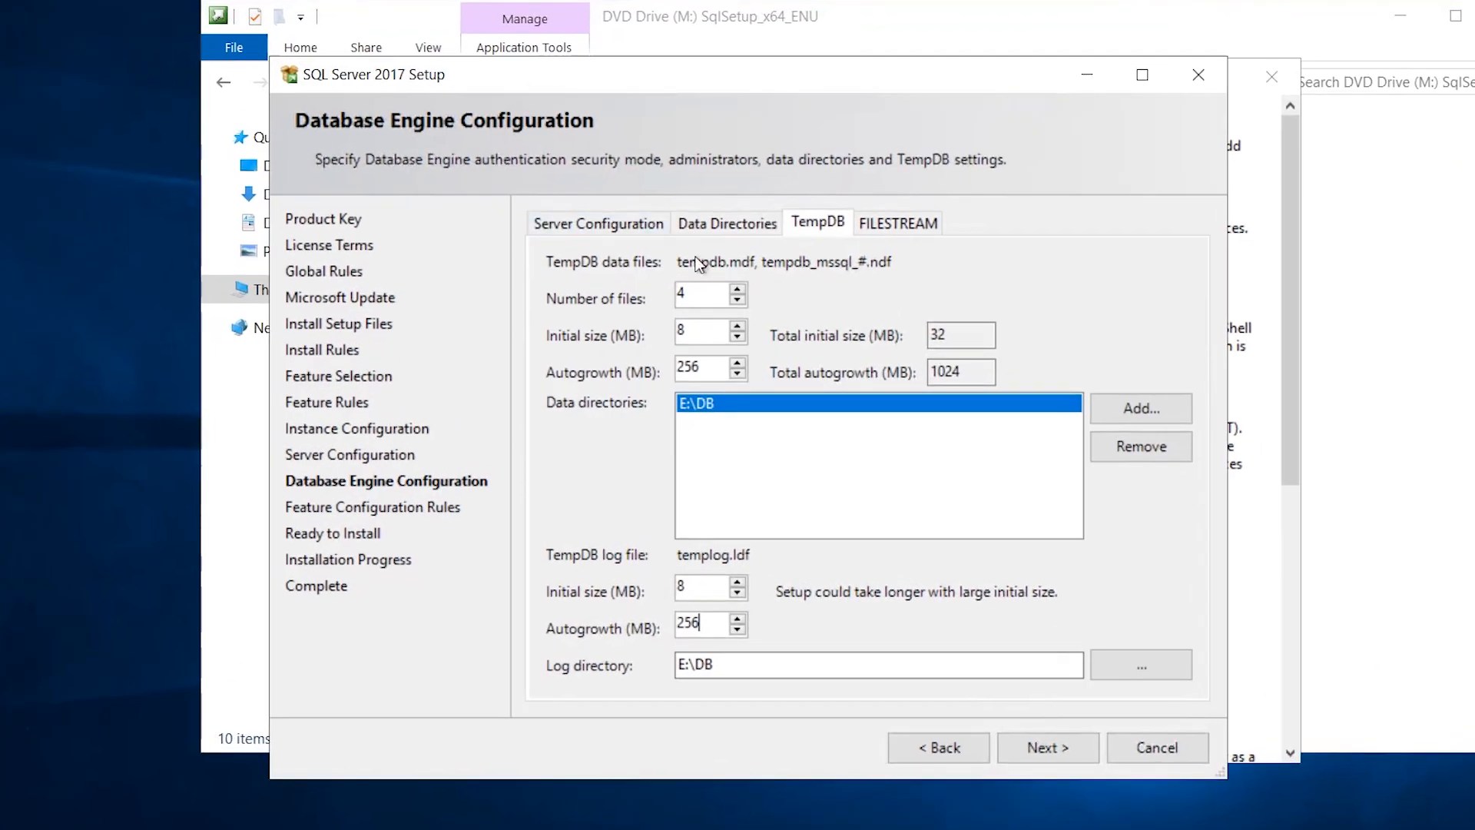
# Re-enter 4 as the TempDB data file count.
pyautogui.moveTo(694, 295); pyautogui.dragTo(614, 311)
pyautogui.write('4')
pyautogui.moveTo(690, 294); pyautogui.dragTo(620, 298)
# Check the TempDB entries in the Ready to Install summary and start the SQL Server installation.
pyautogui.click(1079, 748)
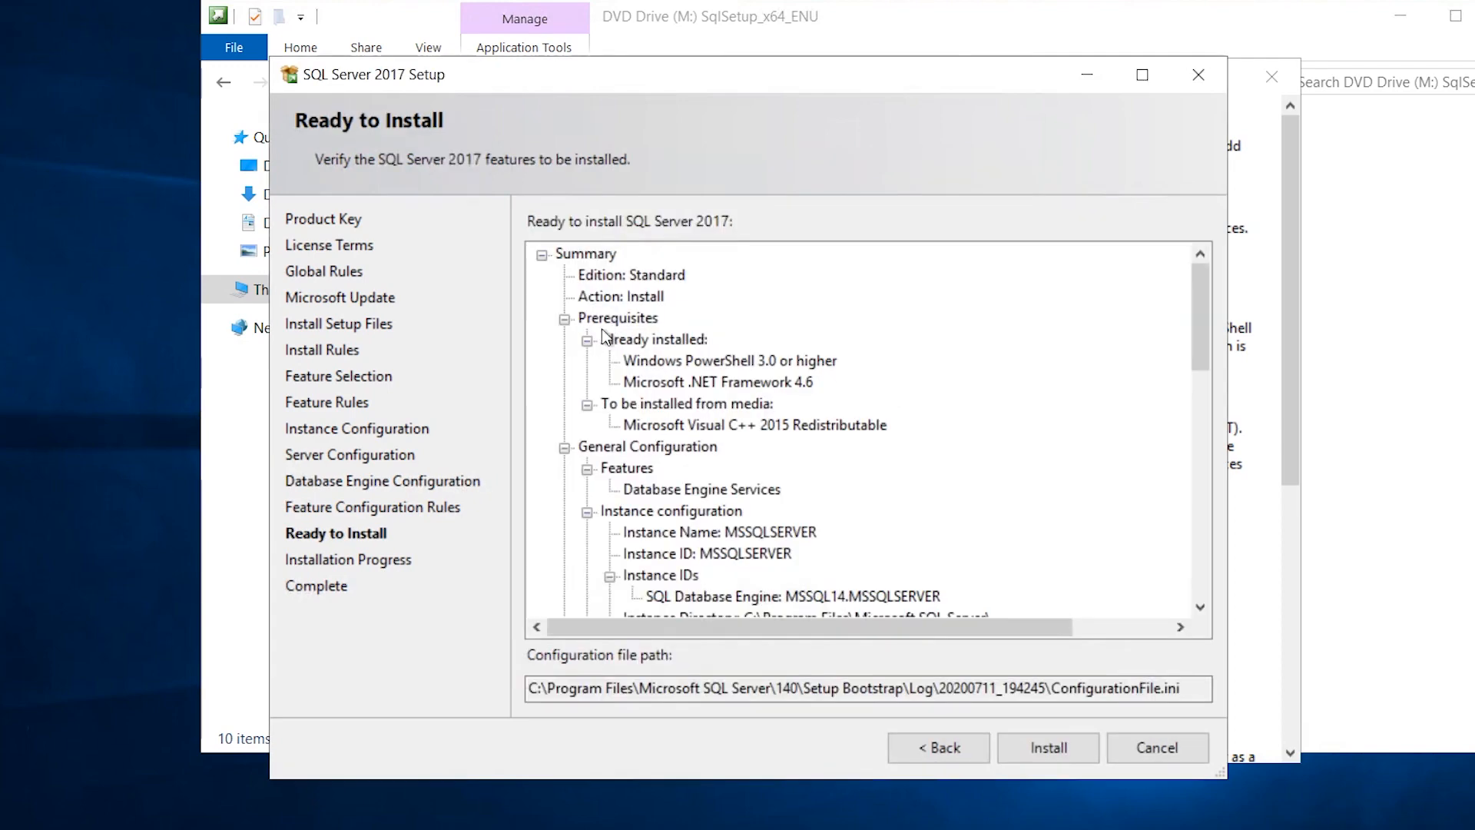
pyautogui.moveTo(1202, 318); pyautogui.dragTo(1214, 522)
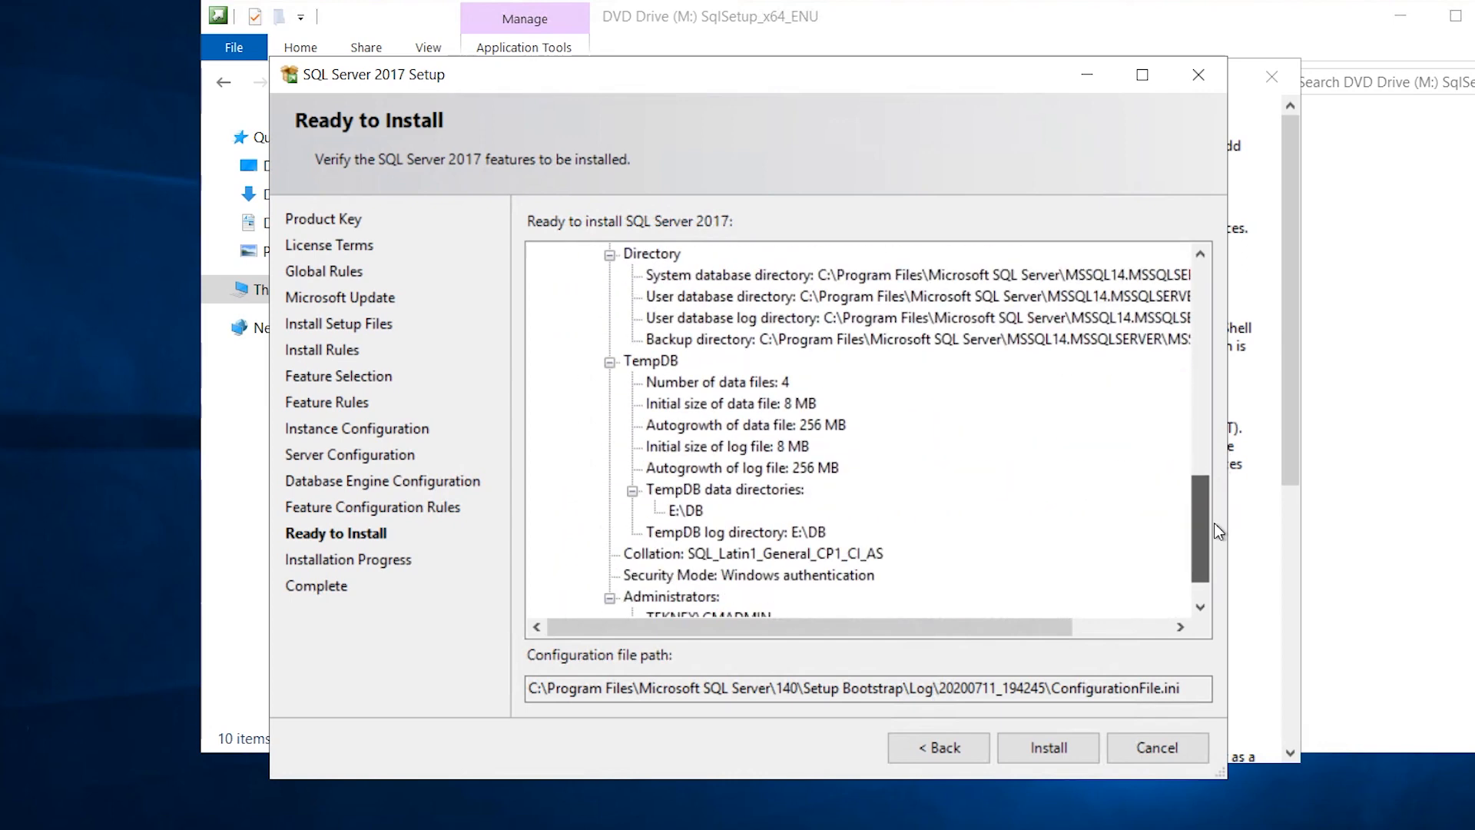
pyautogui.moveTo(1215, 524); pyautogui.dragTo(1204, 561)
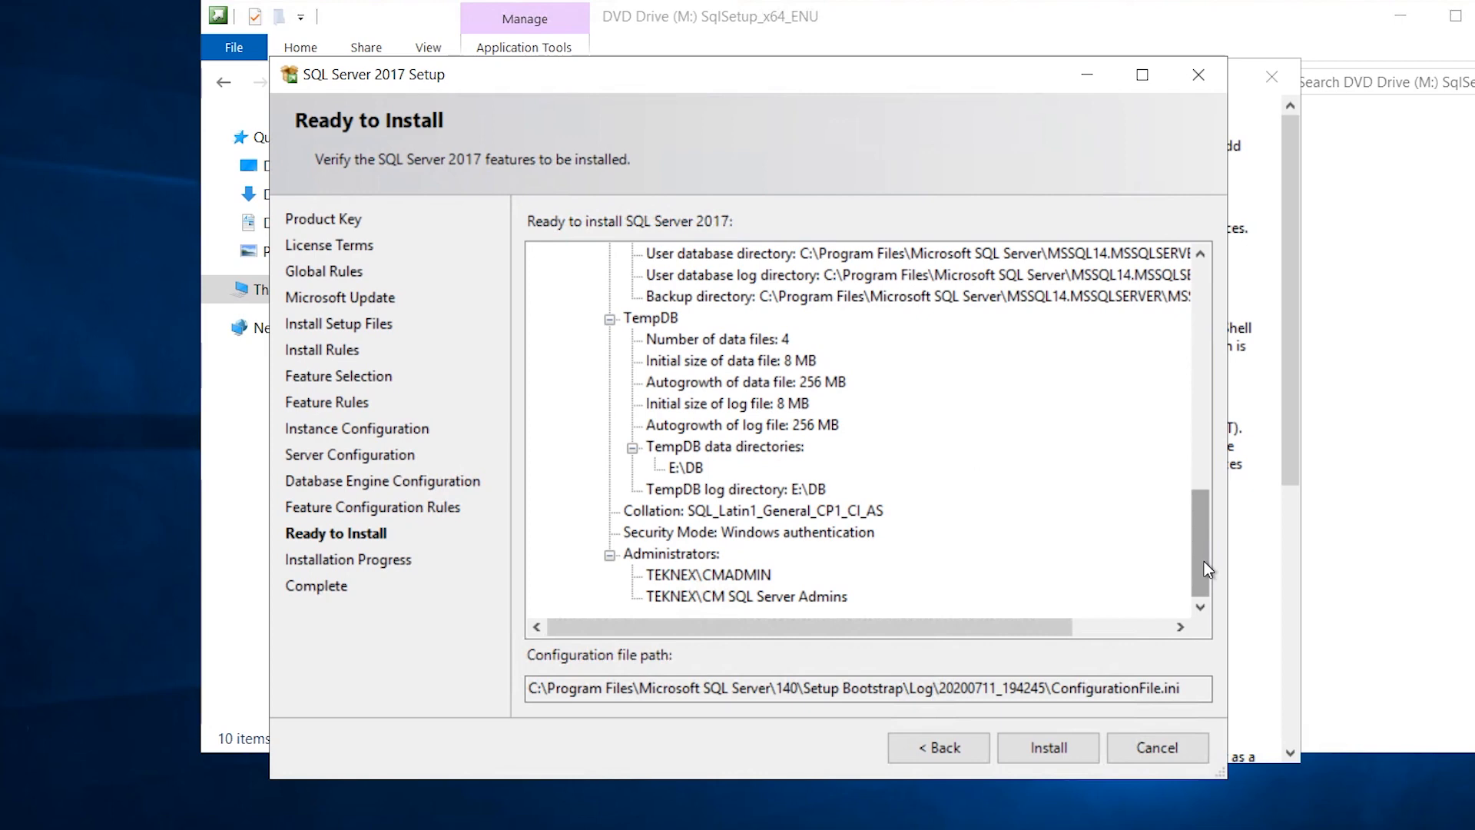
pyautogui.click(1046, 748)
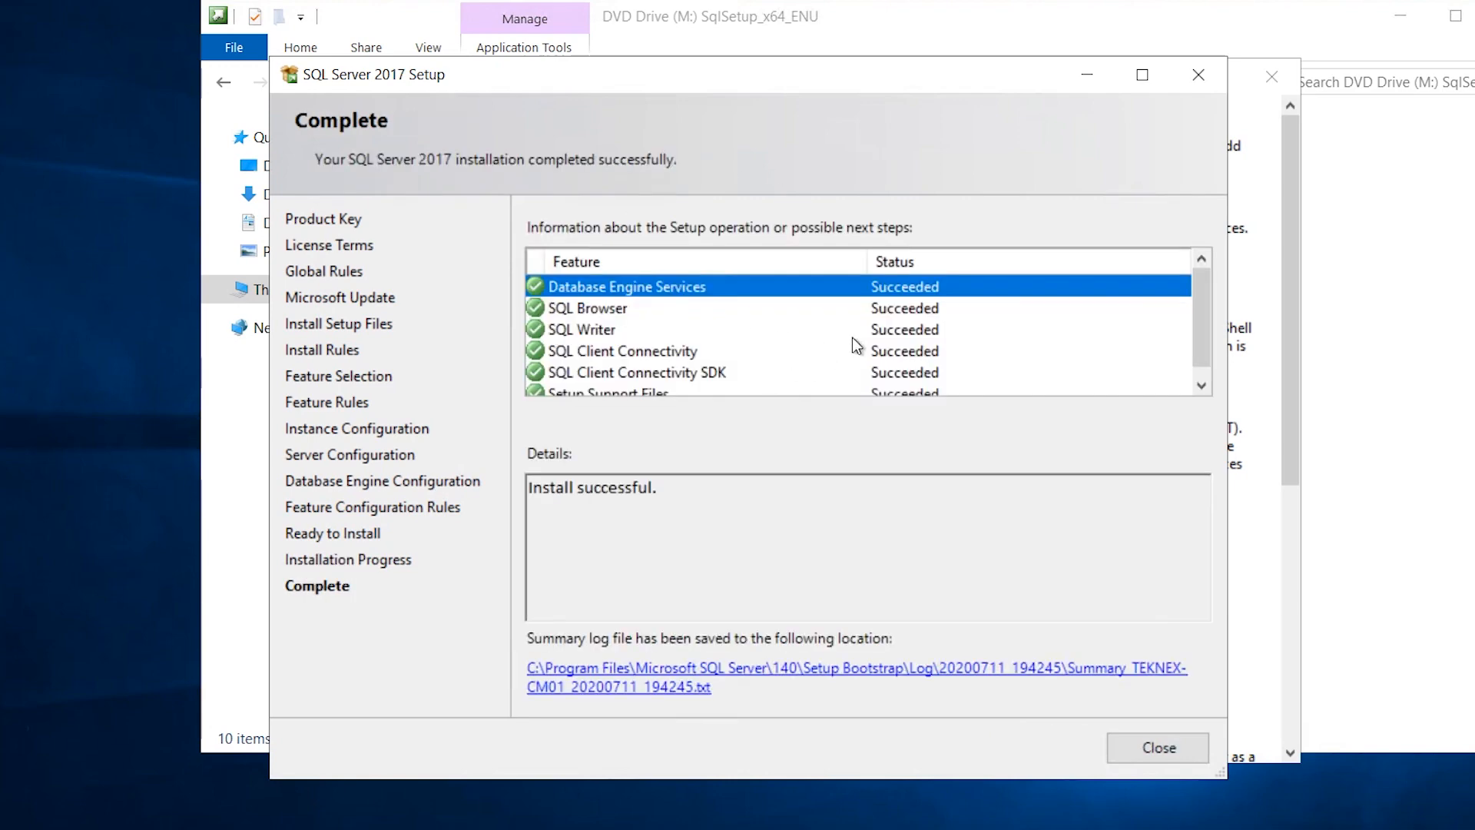
# Confirm every feature shows Succeeded on the Complete page and close the setup wizard.
pyautogui.moveTo(1206, 325)
pyautogui.mouseDown()
pyautogui.moveTo(1208, 363)
pyautogui.moveTo(1196, 312)
pyautogui.mouseUp()
pyautogui.click(1190, 742)
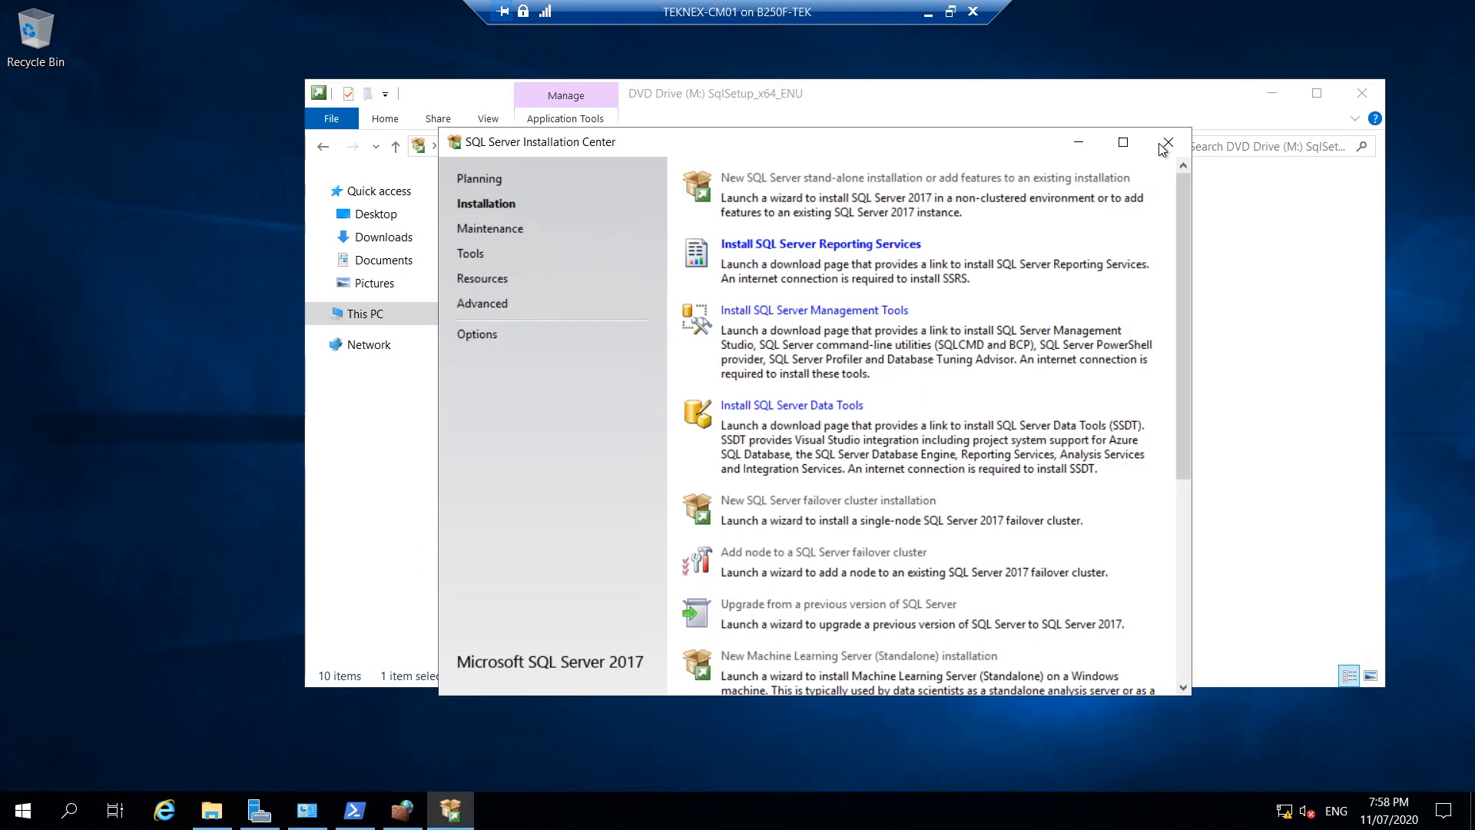
# Close the Installation Center and eject the SqlSetup_x64_ENU disc from DVD Drive (M:).
pyautogui.click(1271, 76)
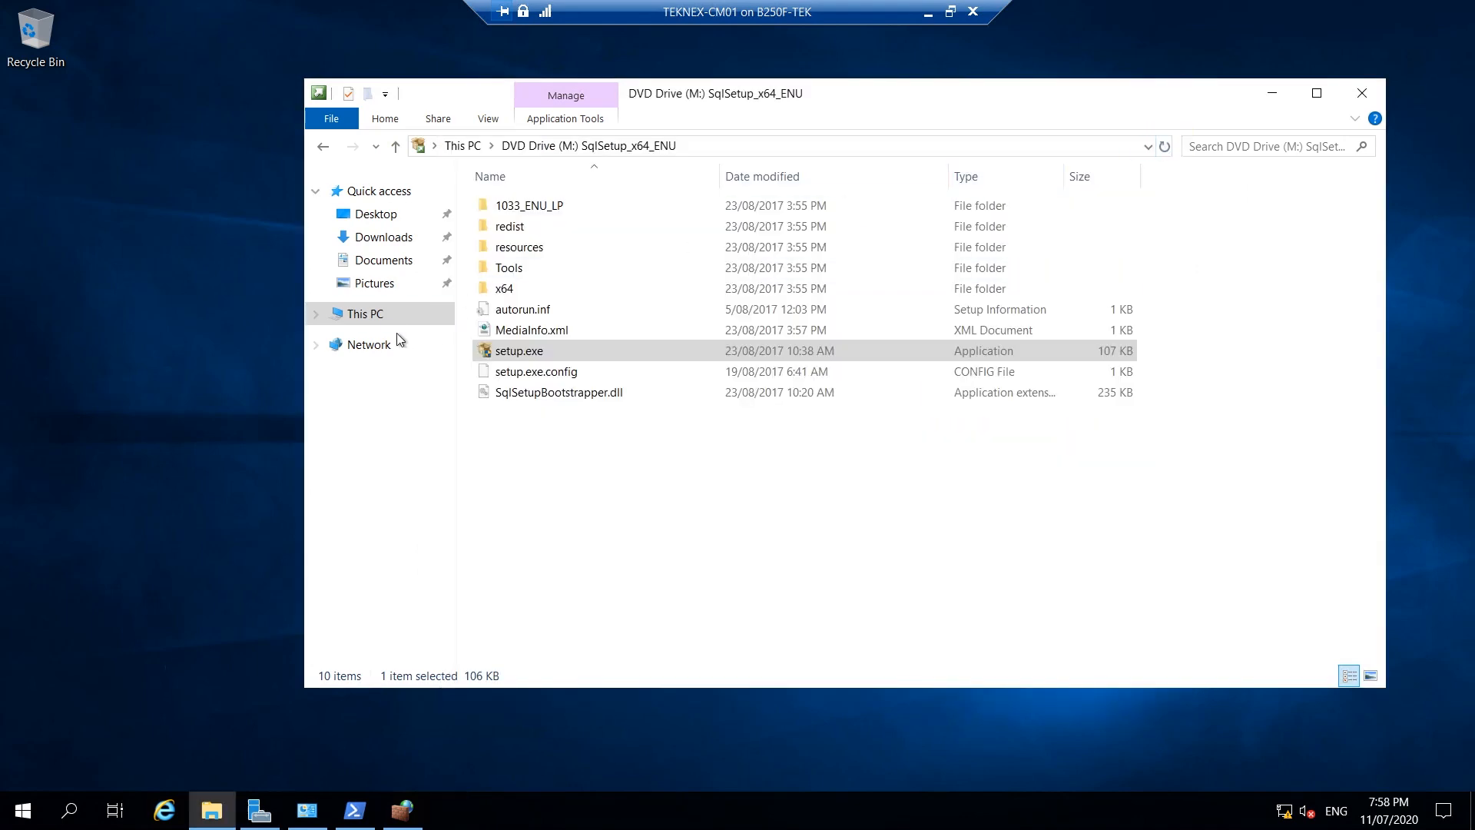
pyautogui.click(364, 315)
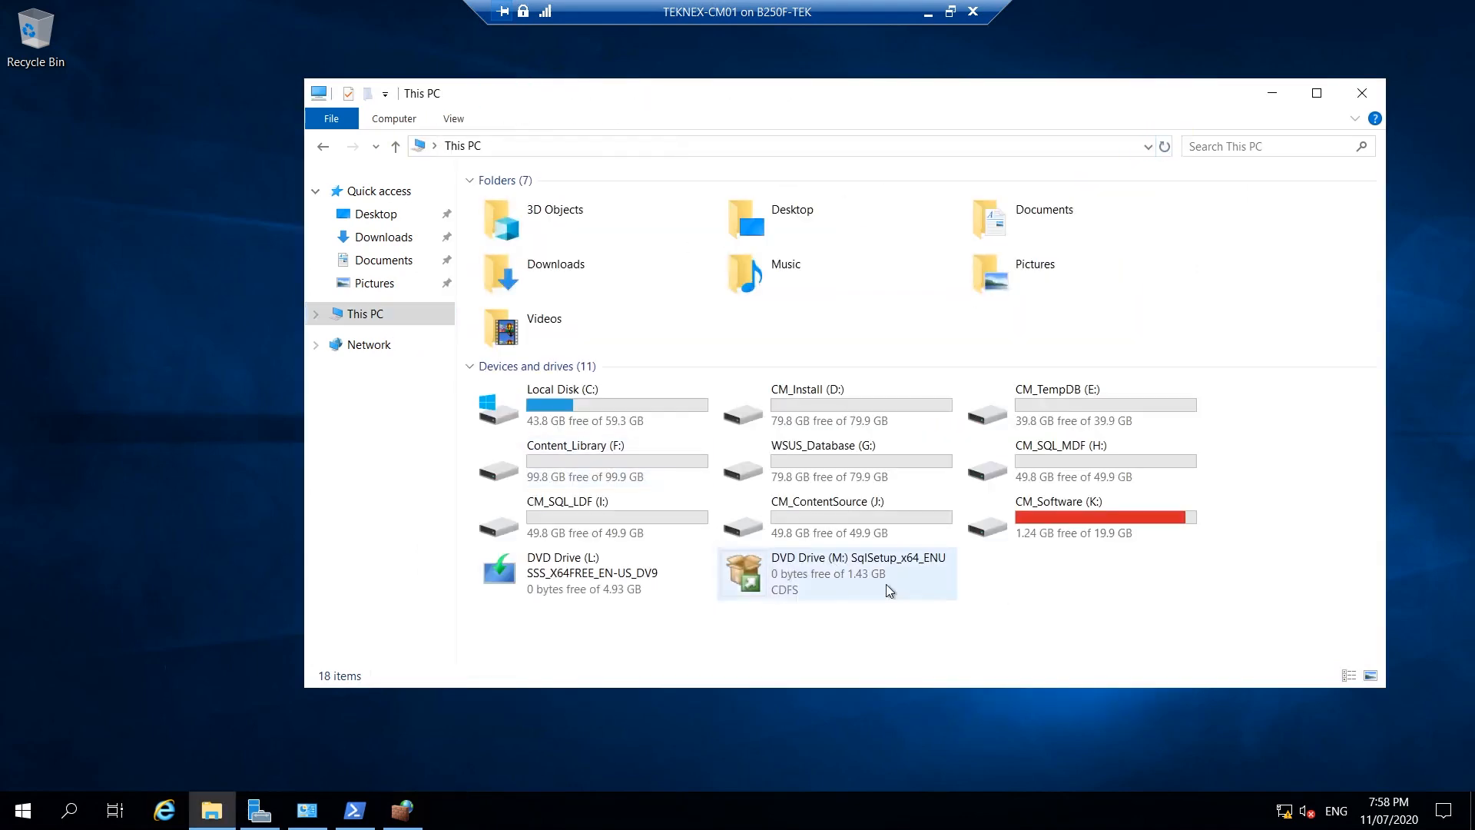
pyautogui.rightClick(888, 583)
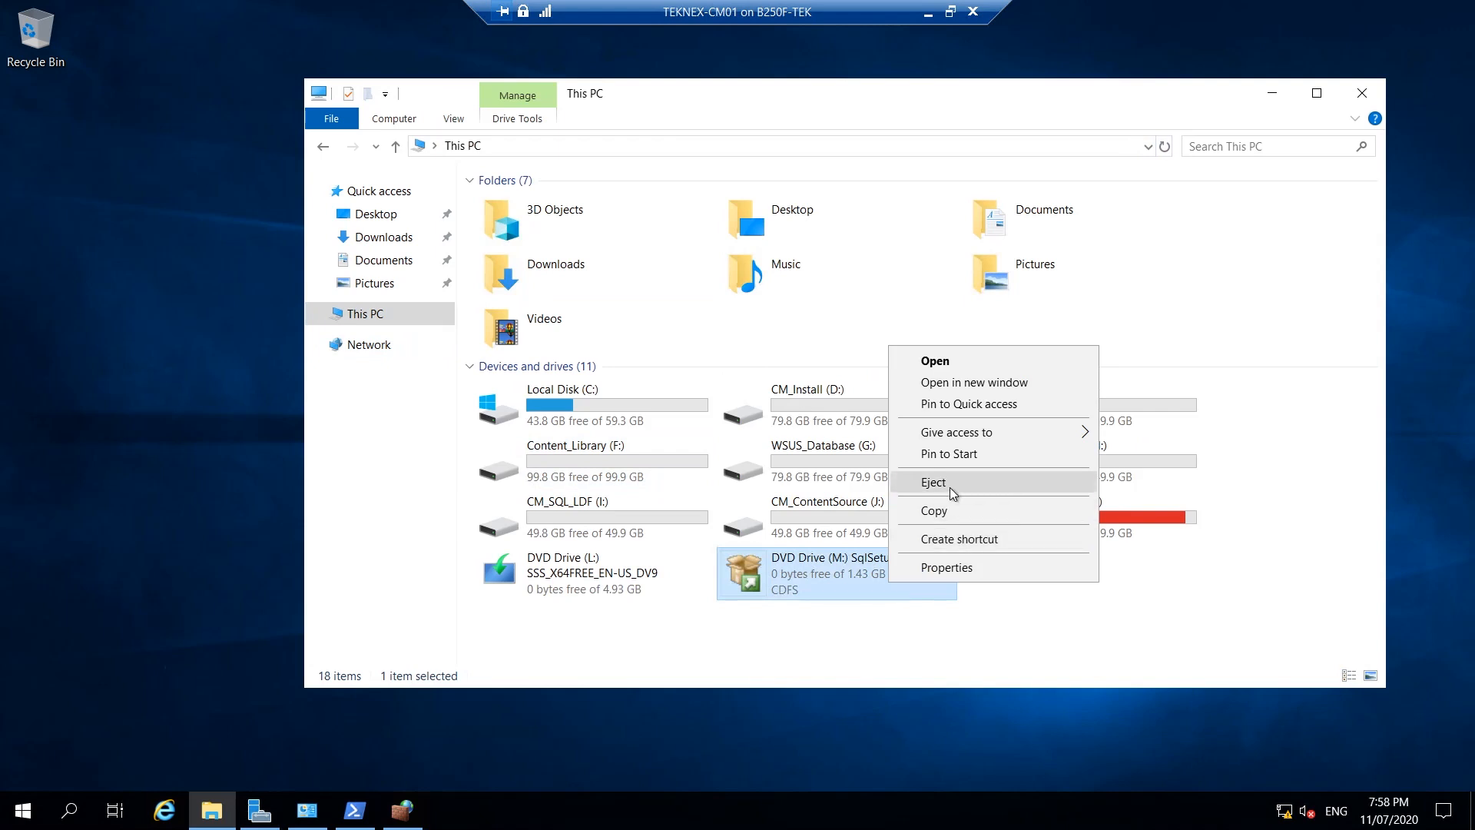
pyautogui.click(1040, 482)
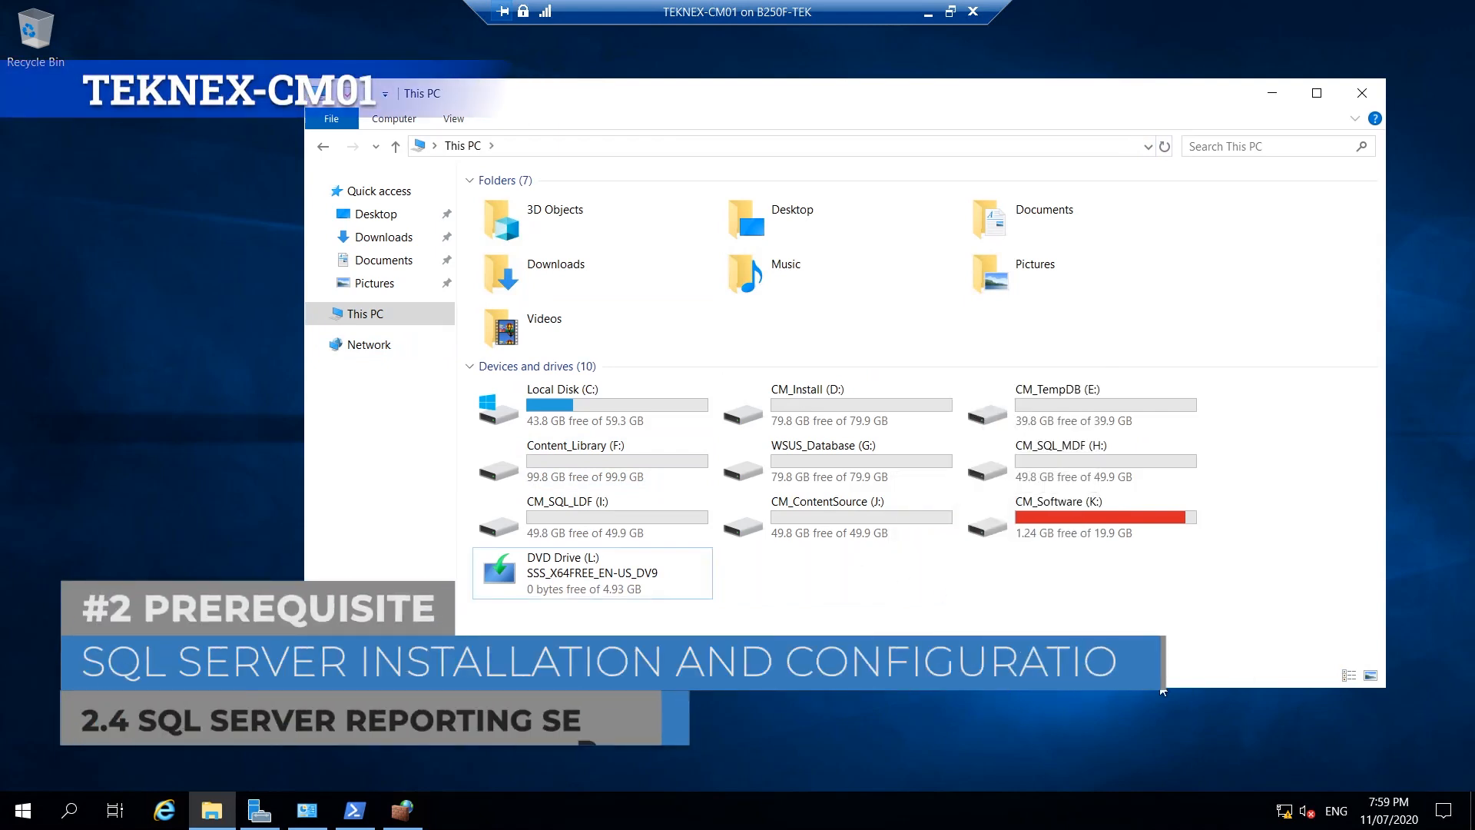
# Launch SQLServerReportingServices.exe from the CM_Software (K:) drive.
pyautogui.click(1100, 533)
pyautogui.doubleClick(1100, 533)
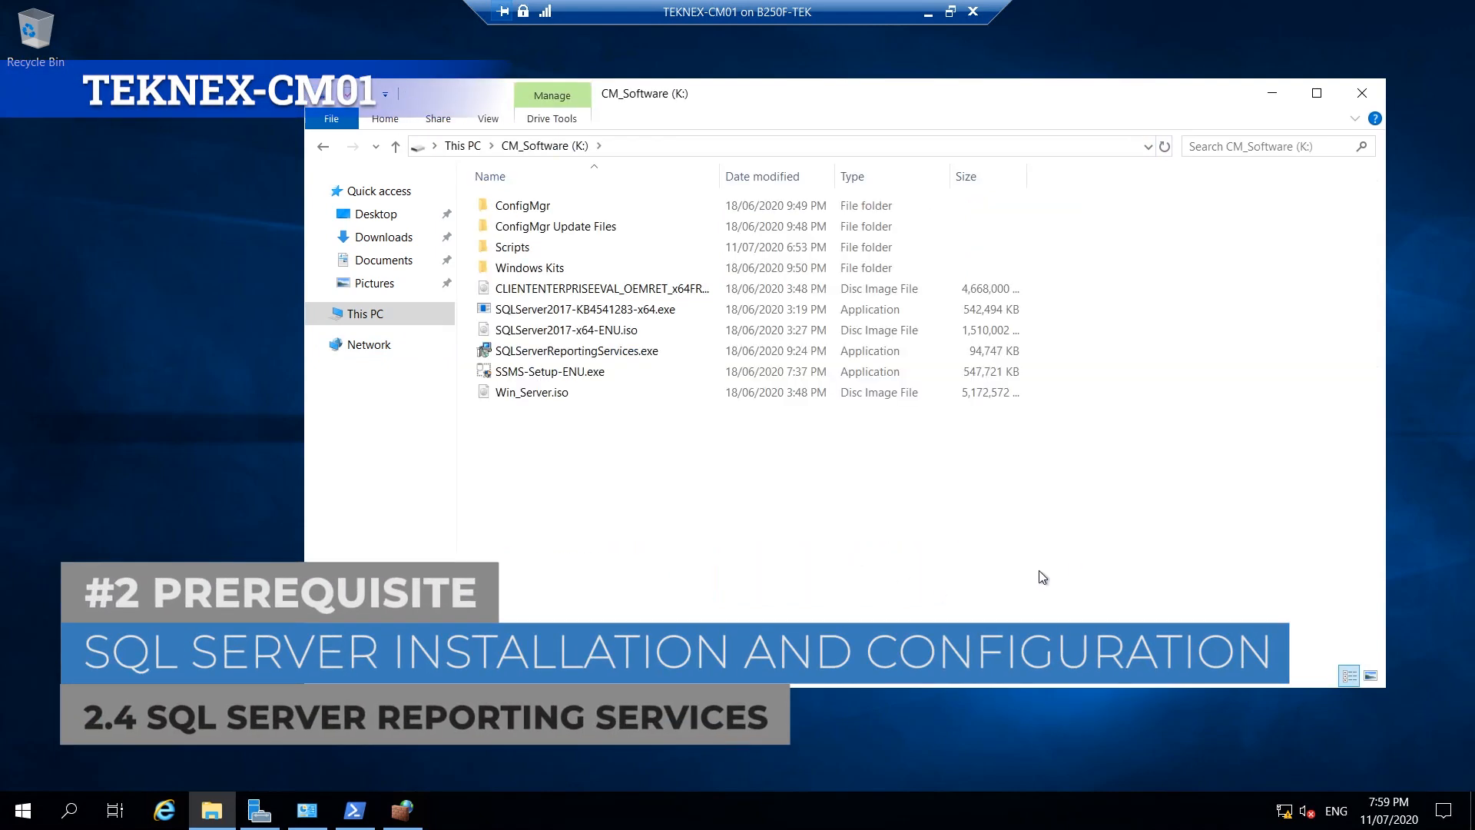
pyautogui.click(619, 358)
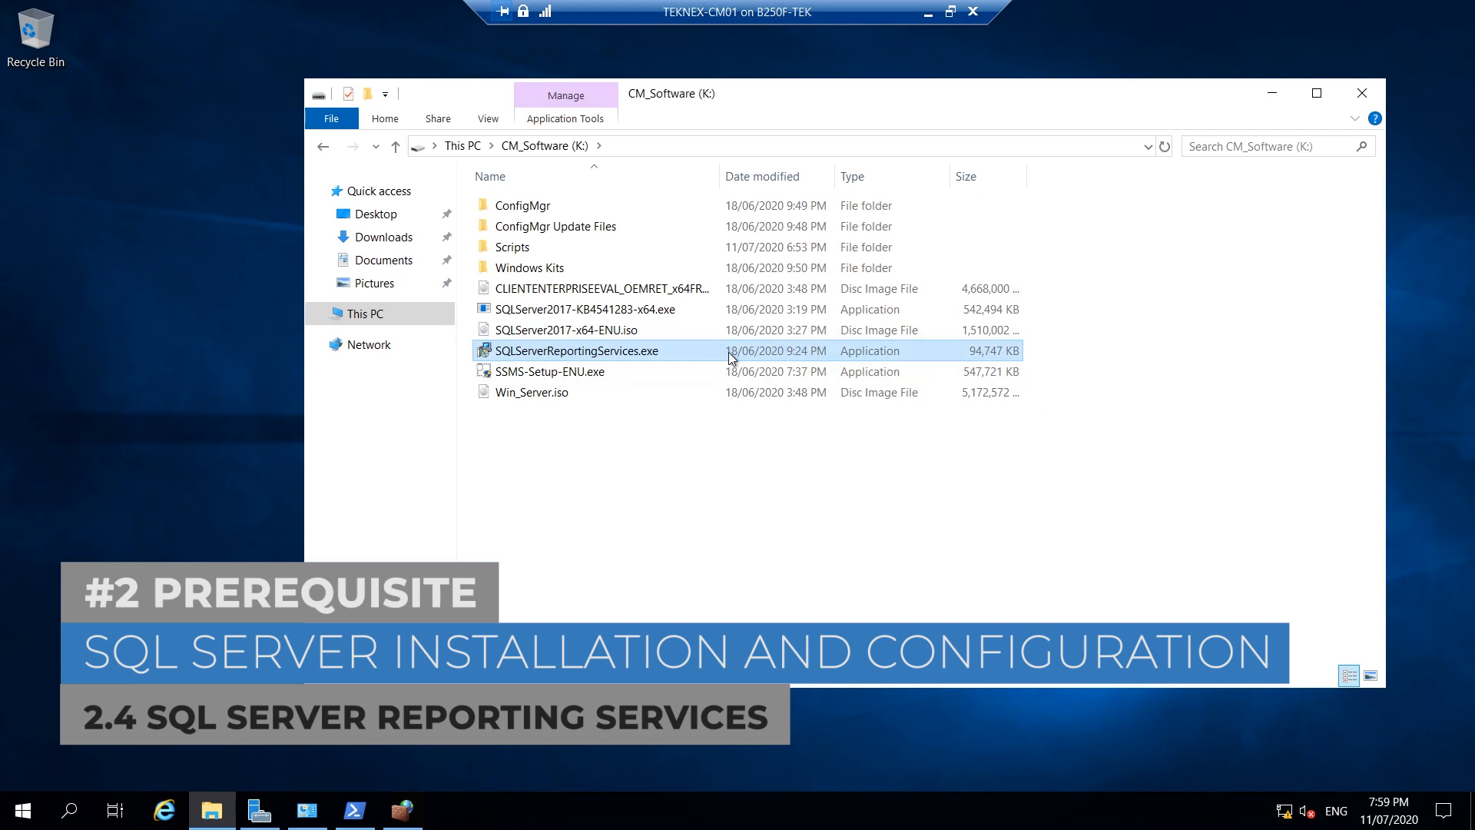
pyautogui.doubleClick(624, 355)
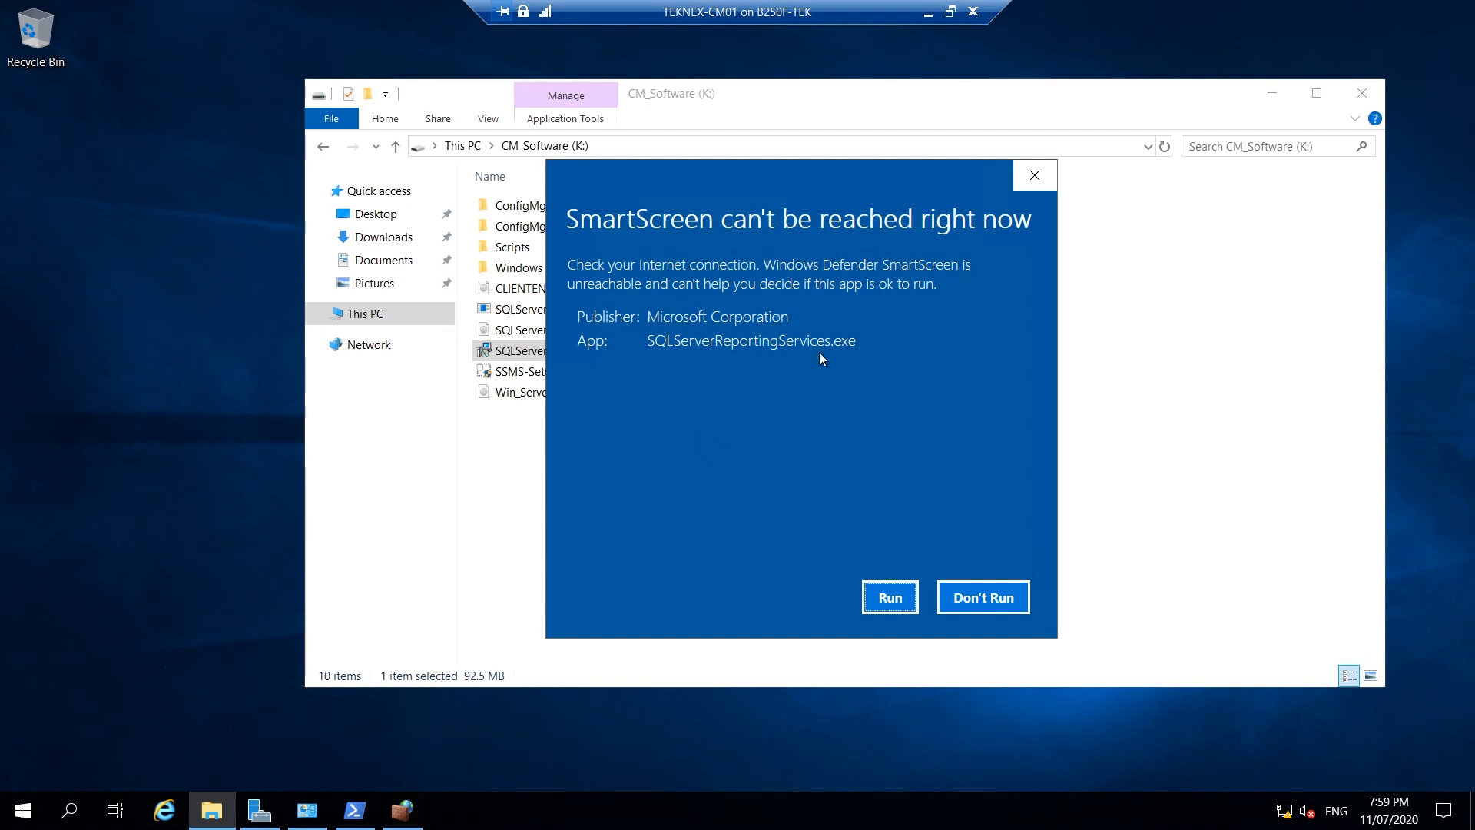
# Allow the installer past SmartScreen, paste the product key, accept the license terms and reach the install location page.
pyautogui.click(890, 597)
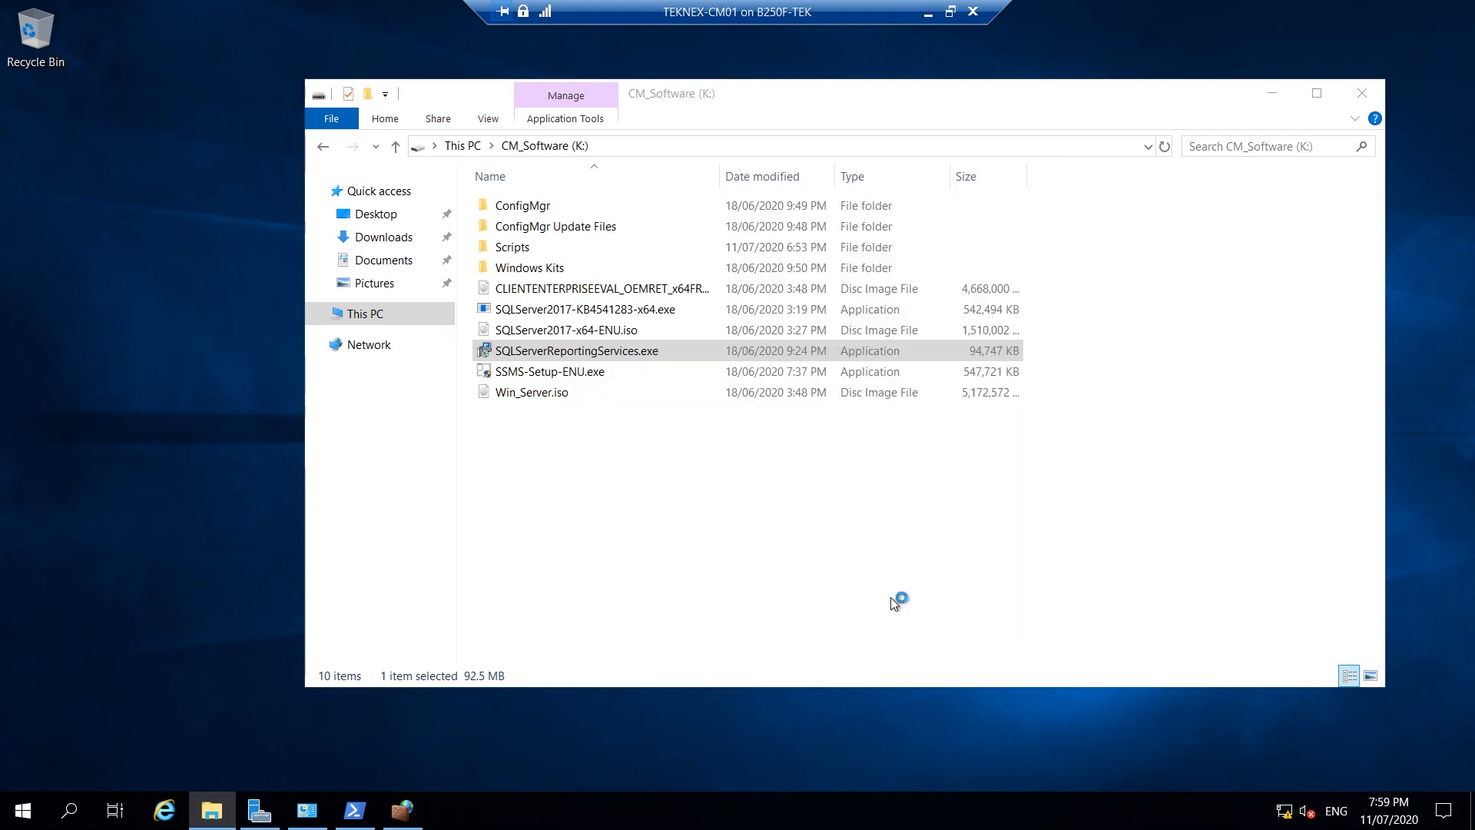
pyautogui.click(526, 345)
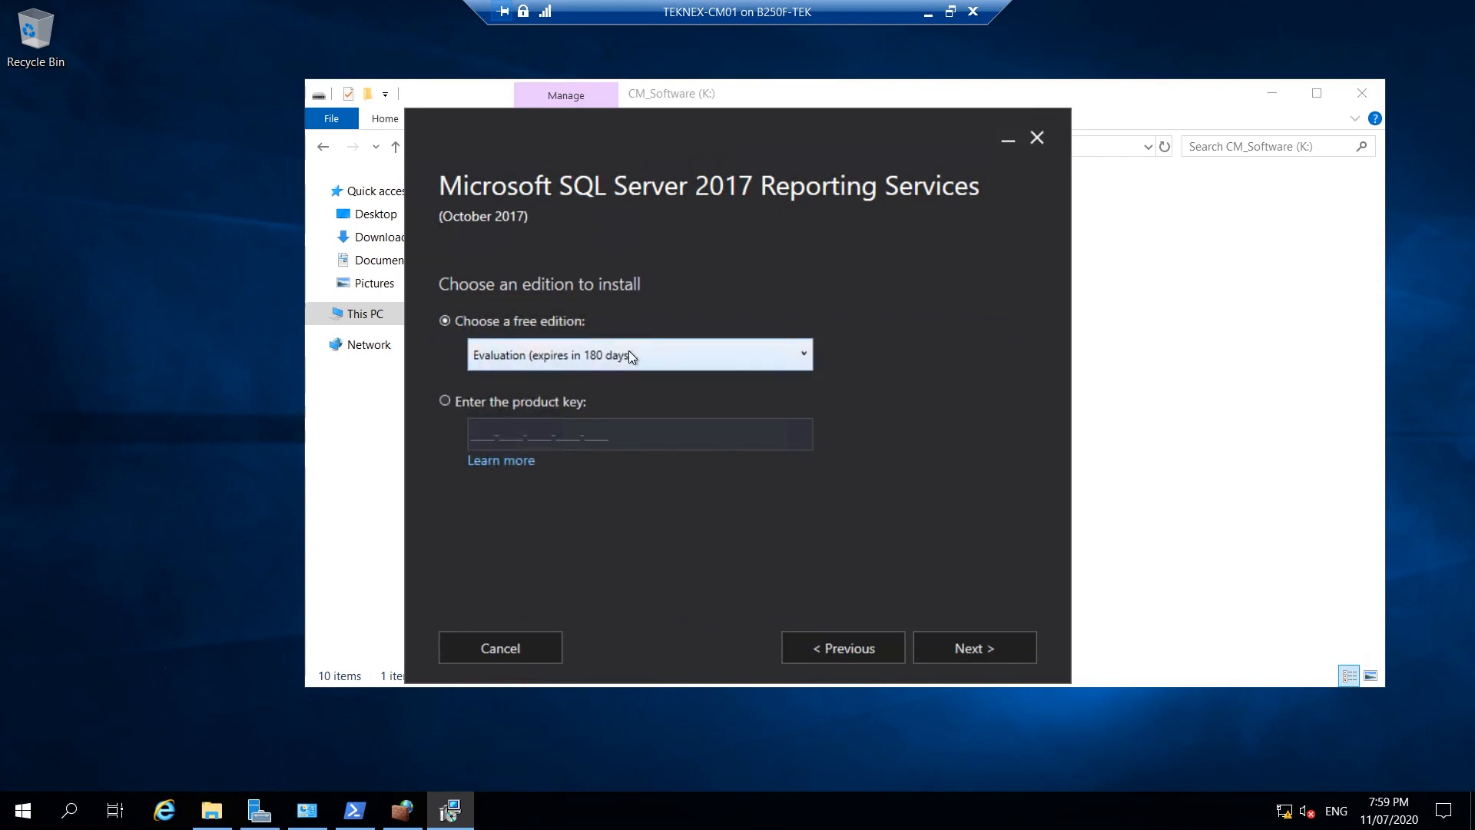
pyautogui.click(464, 400)
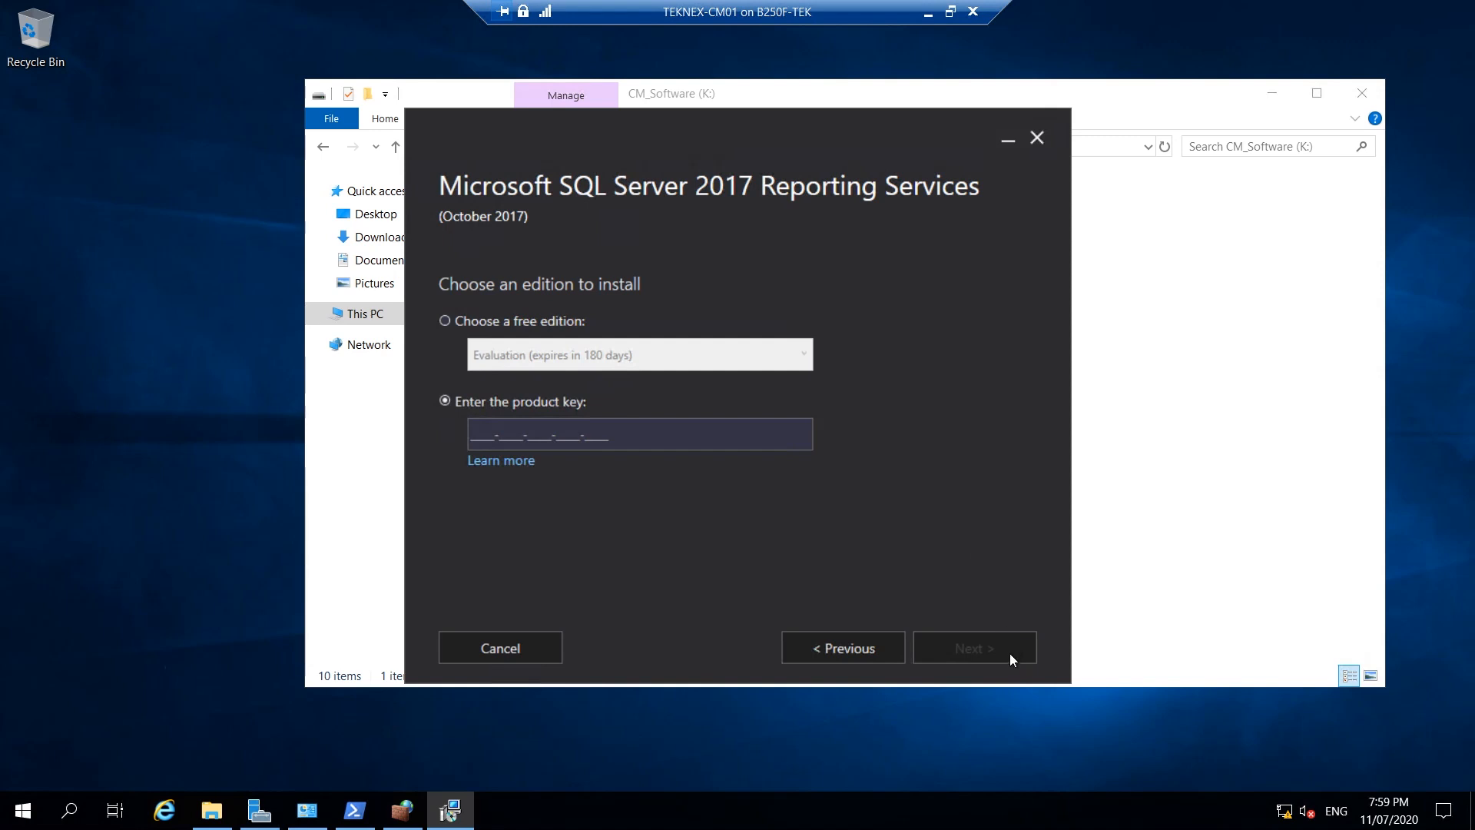
pyautogui.hotkey('ctrl', 'v')
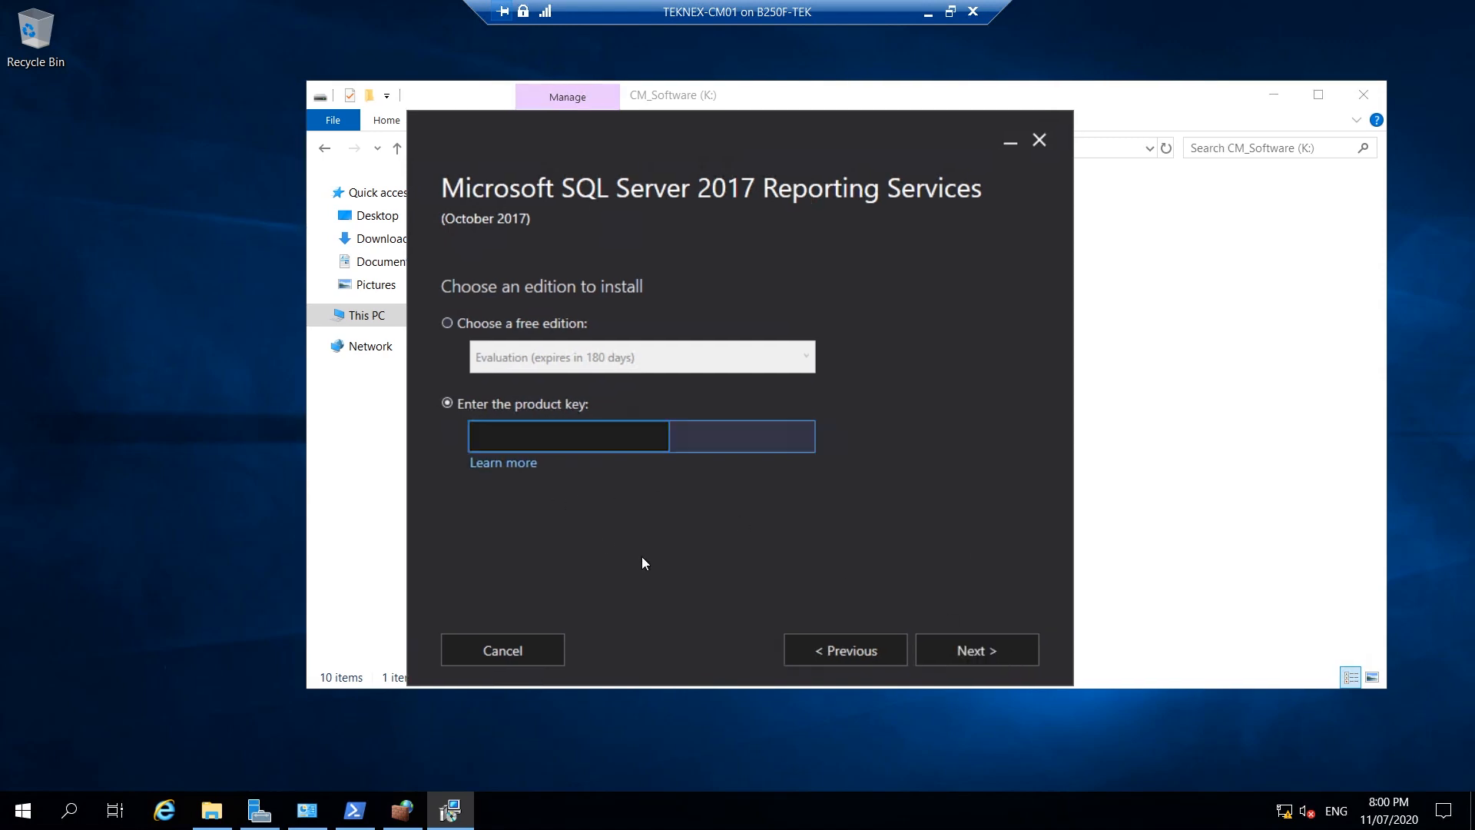
pyautogui.click(962, 652)
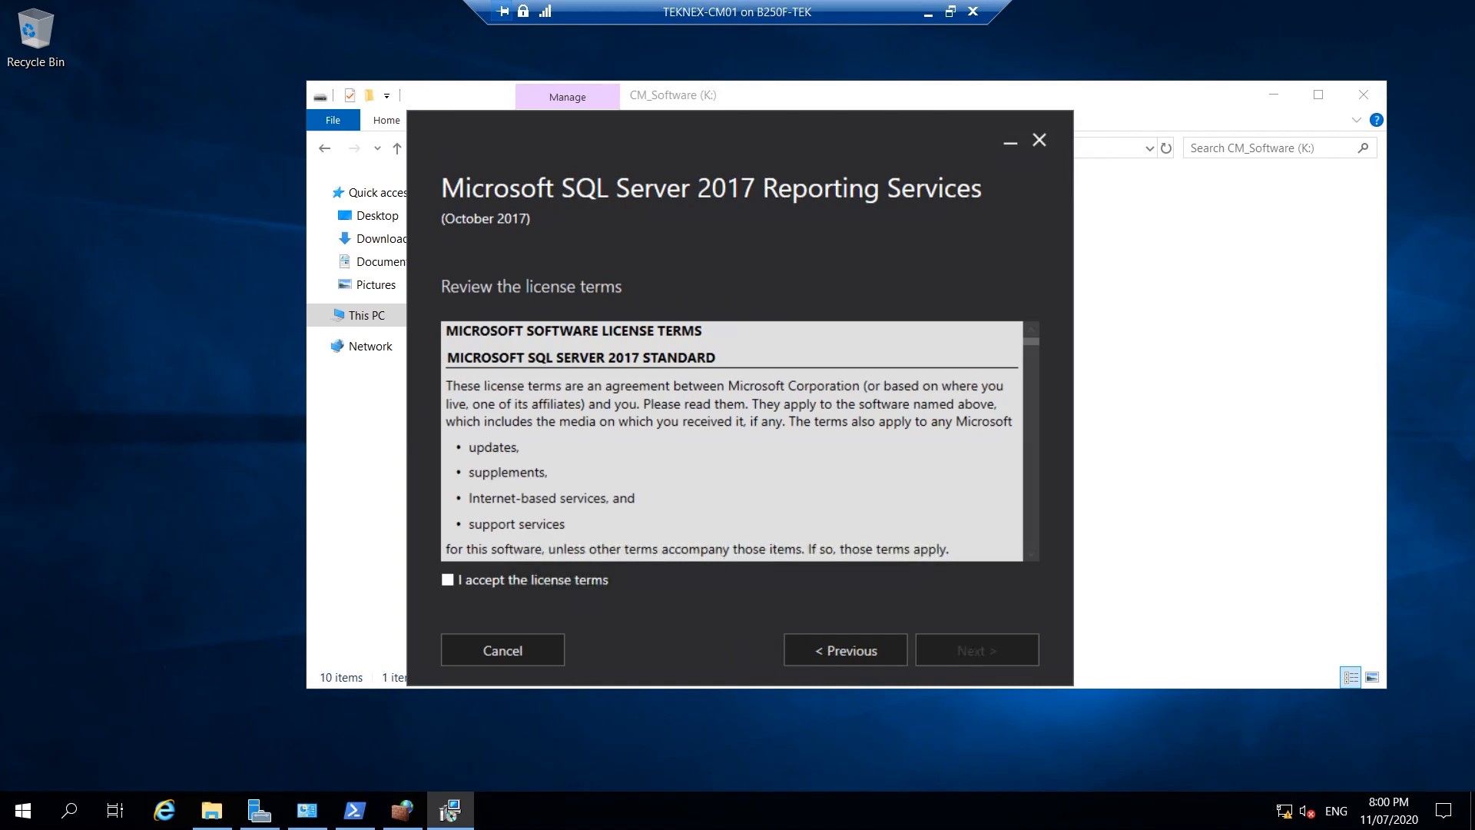
pyautogui.click(522, 578)
pyautogui.click(985, 652)
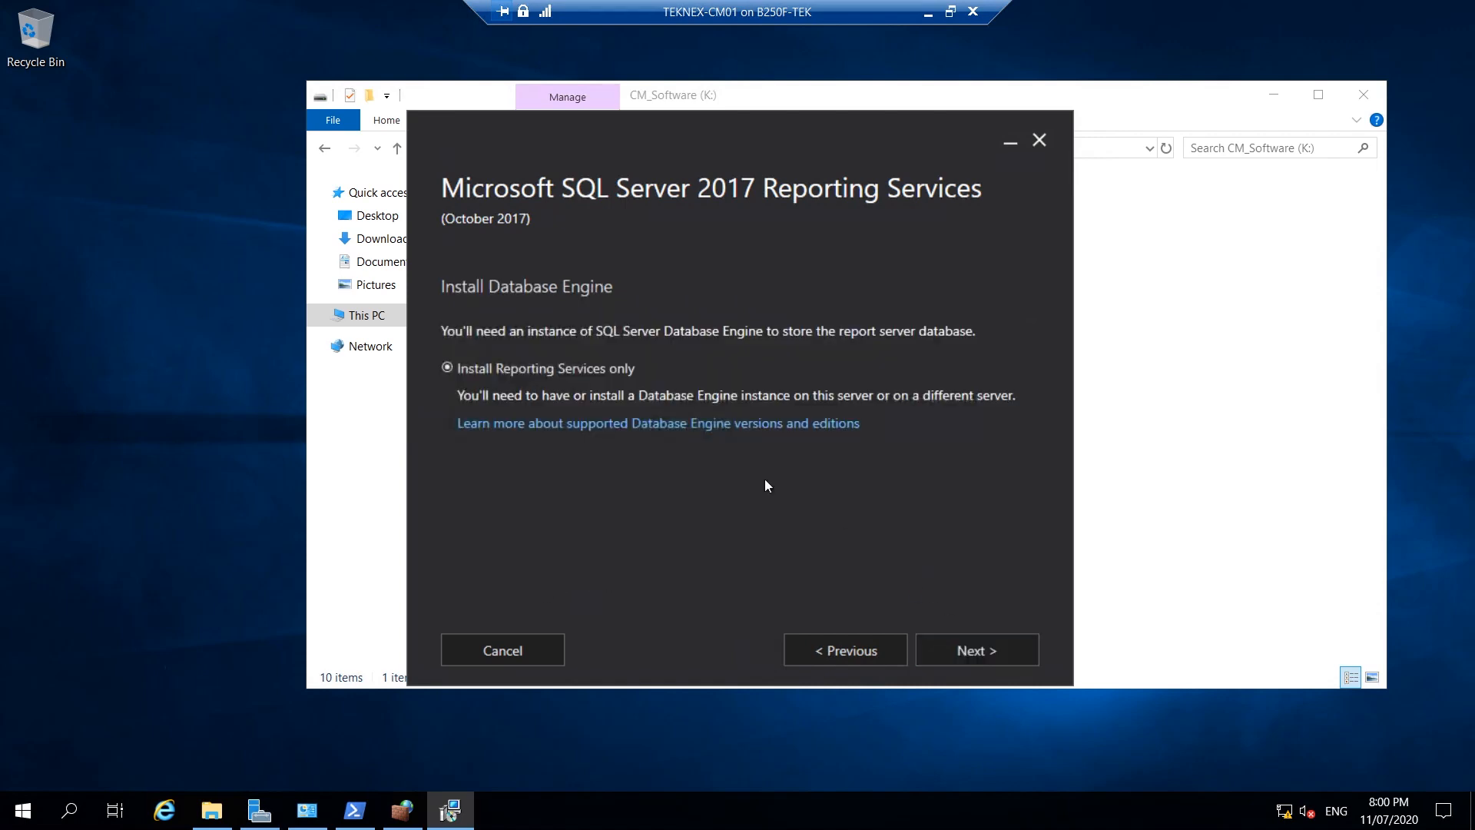
pyautogui.click(991, 650)
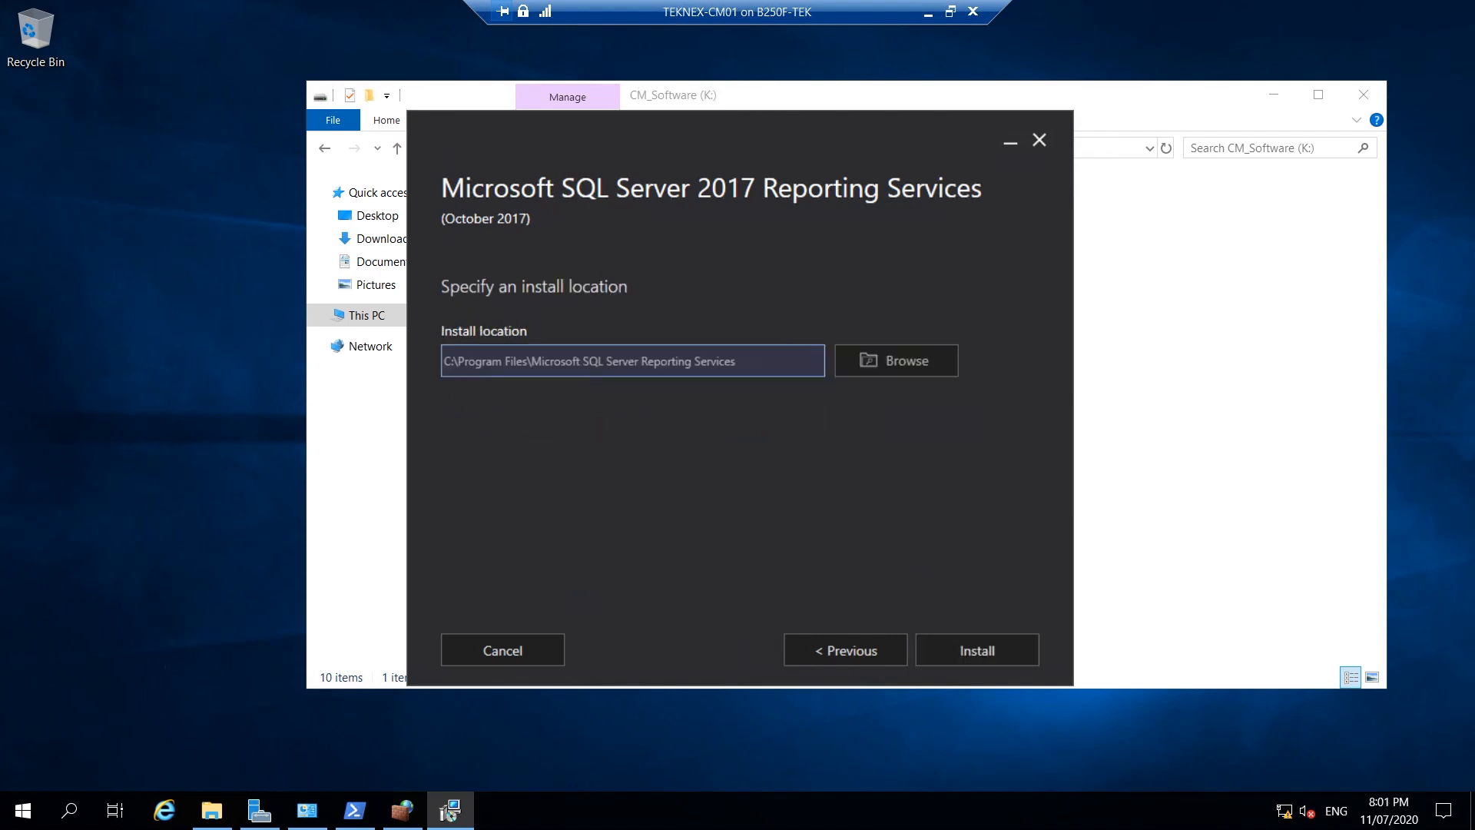
pyautogui.moveTo(737, 361); pyautogui.dragTo(409, 359)
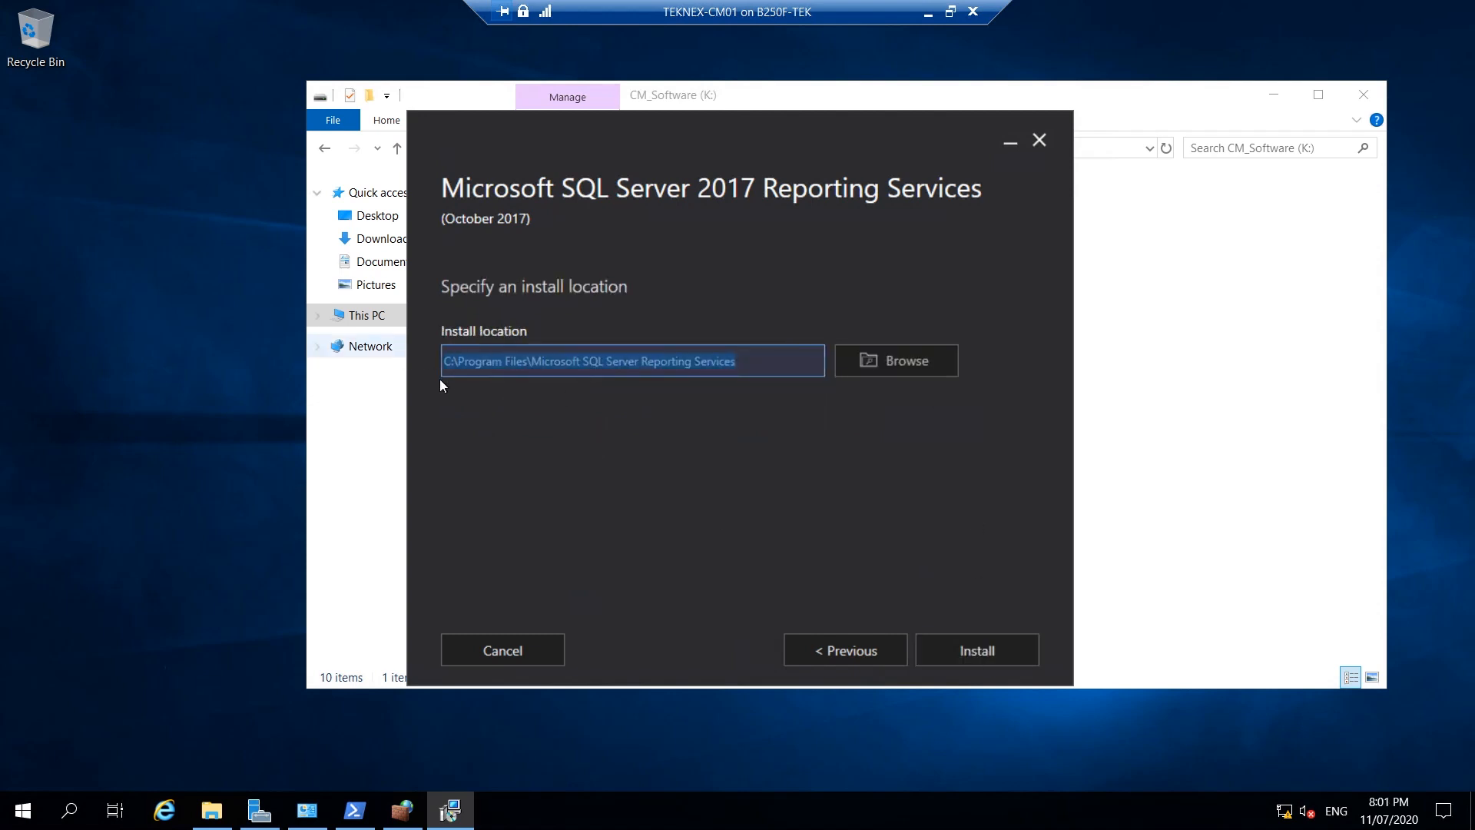
# Install Reporting Services to the default location, approve the UAC prompt, and restart when setup completes.
pyautogui.click(981, 651)
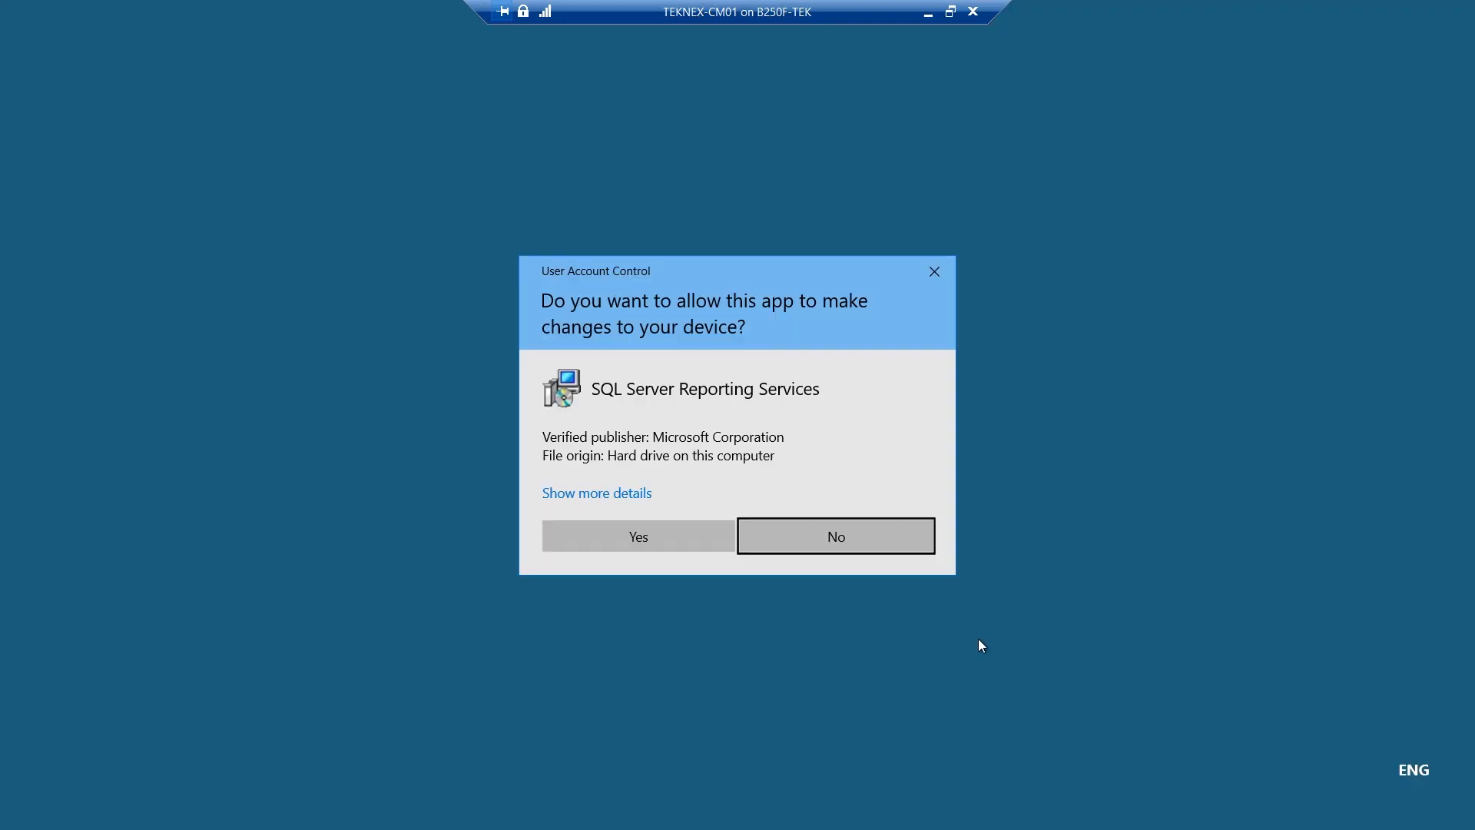
pyautogui.click(601, 536)
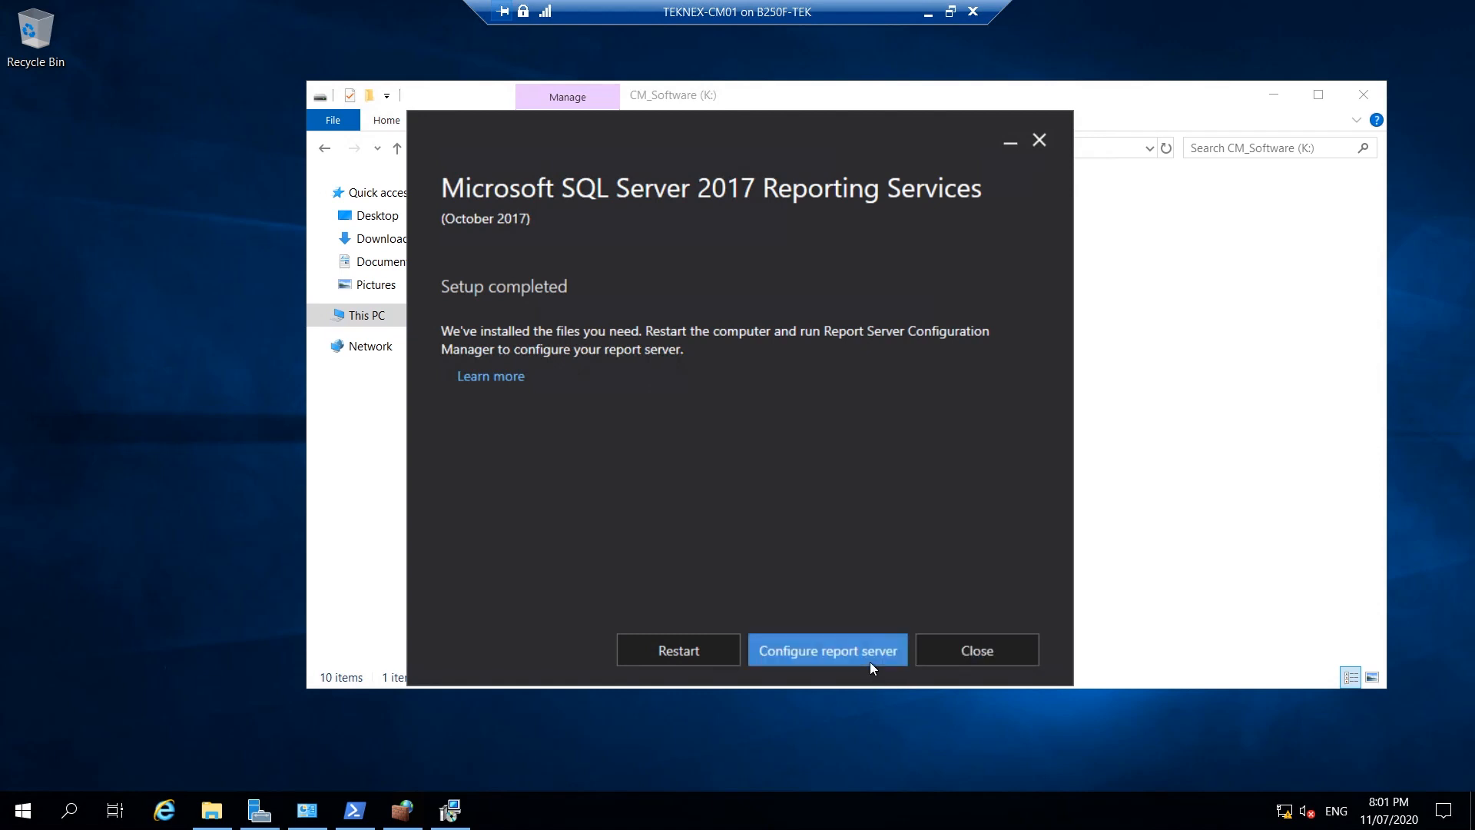
pyautogui.click(873, 639)
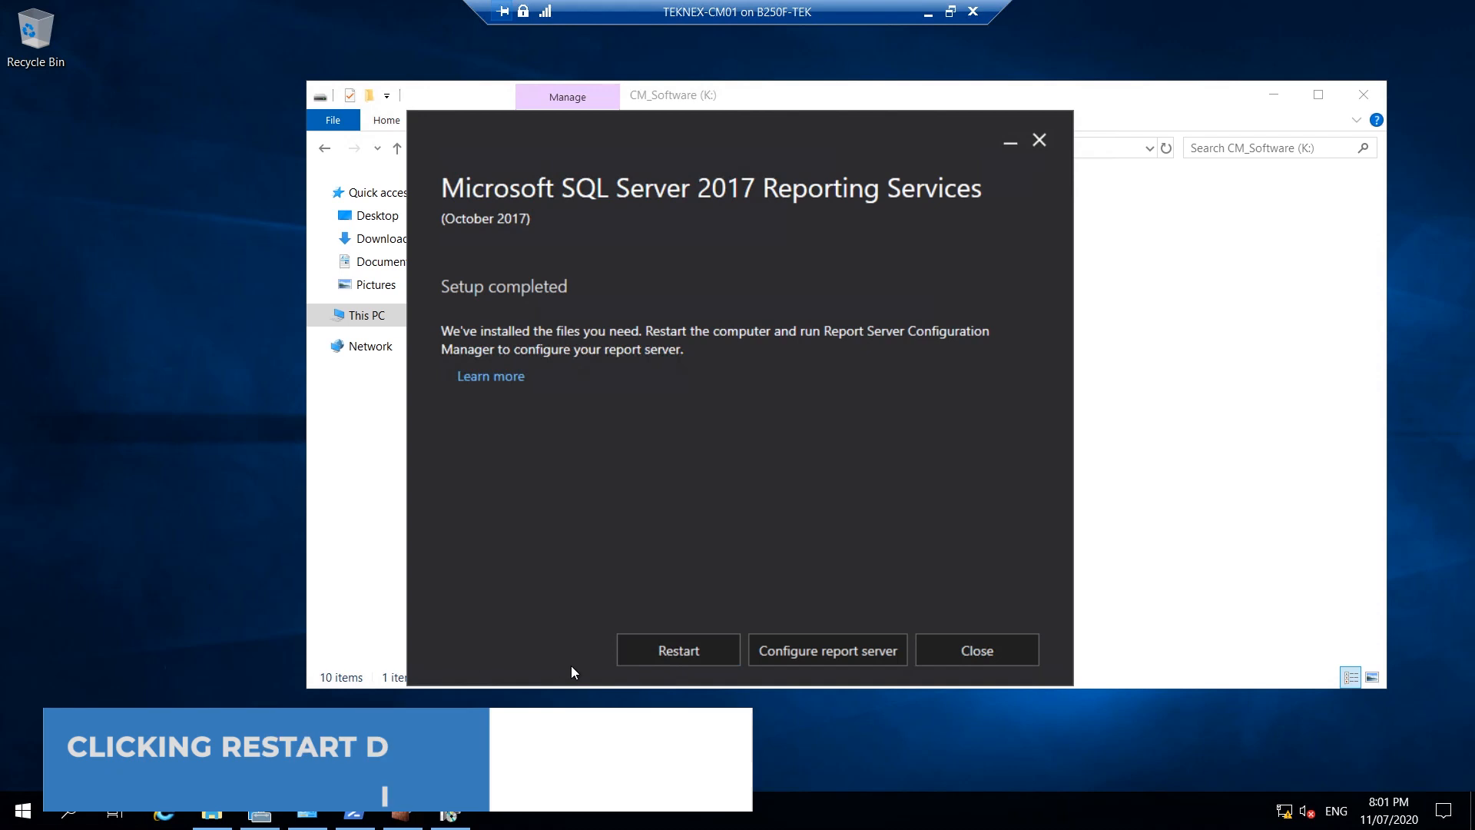
pyautogui.click(676, 652)
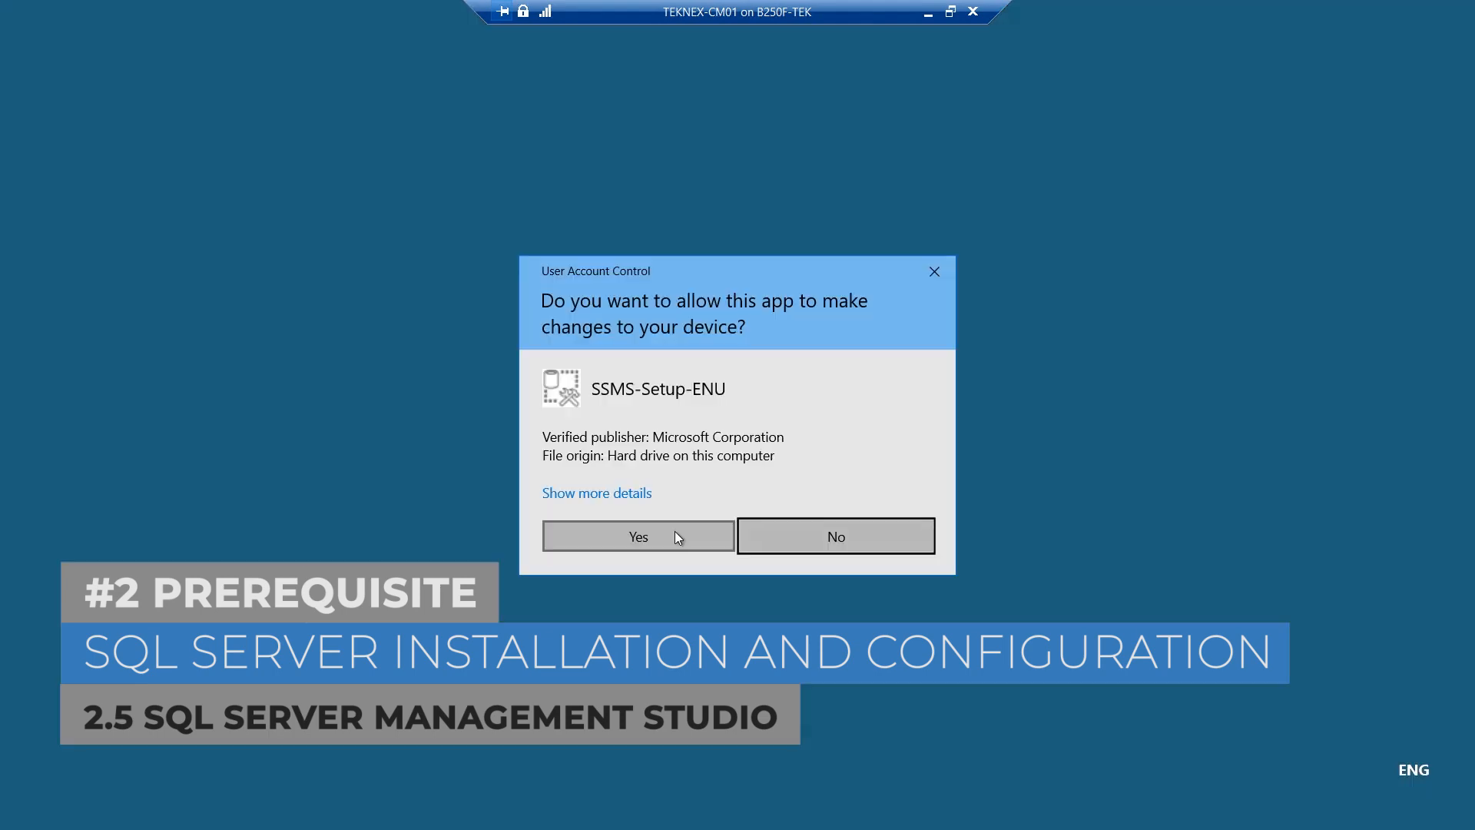
# Install SSMS 18.5.1 to its default Program Files (x86) location.
pyautogui.click(675, 531)
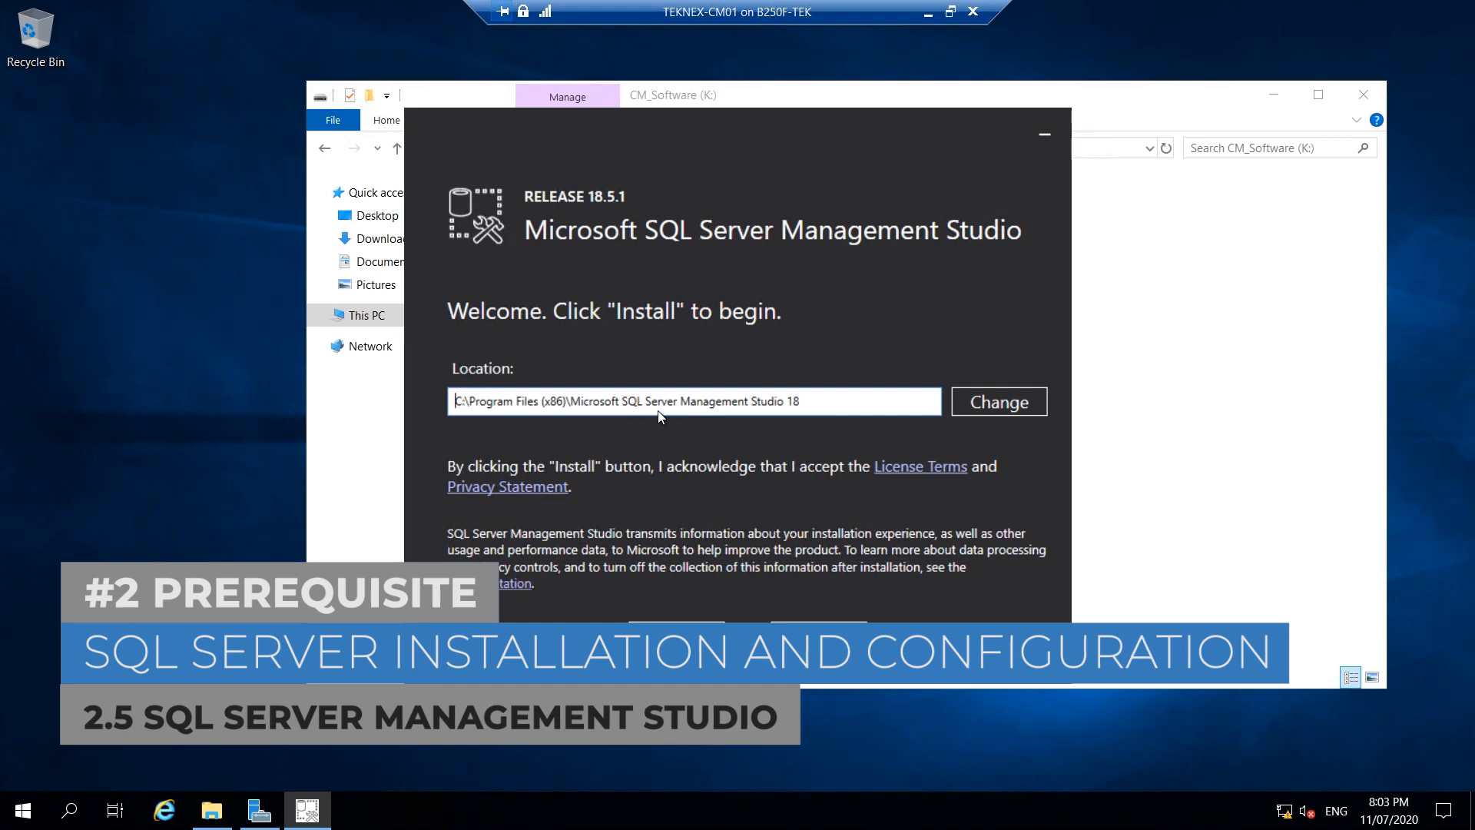
pyautogui.moveTo(800, 401); pyautogui.dragTo(357, 426)
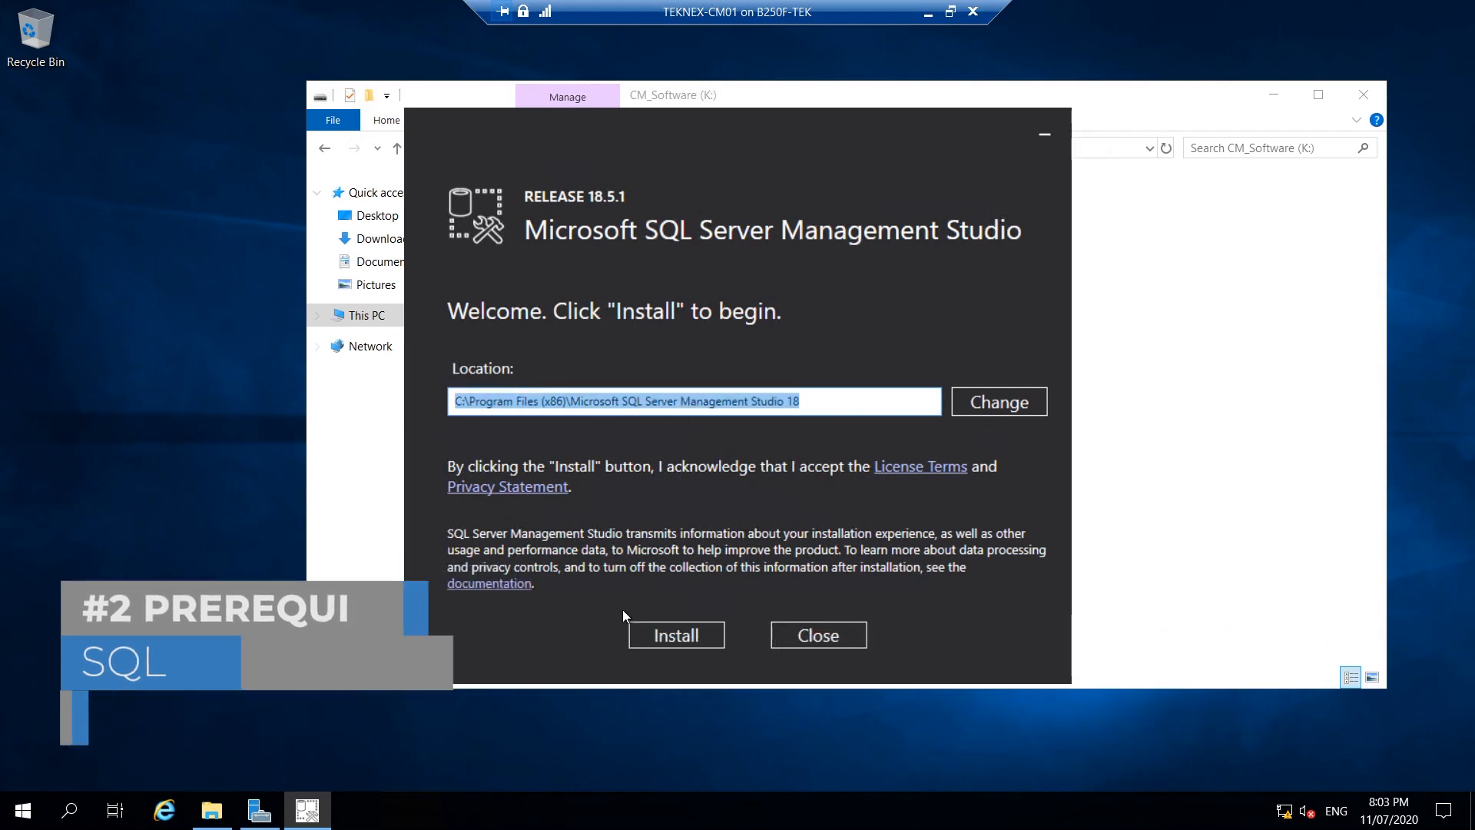
pyautogui.click(676, 624)
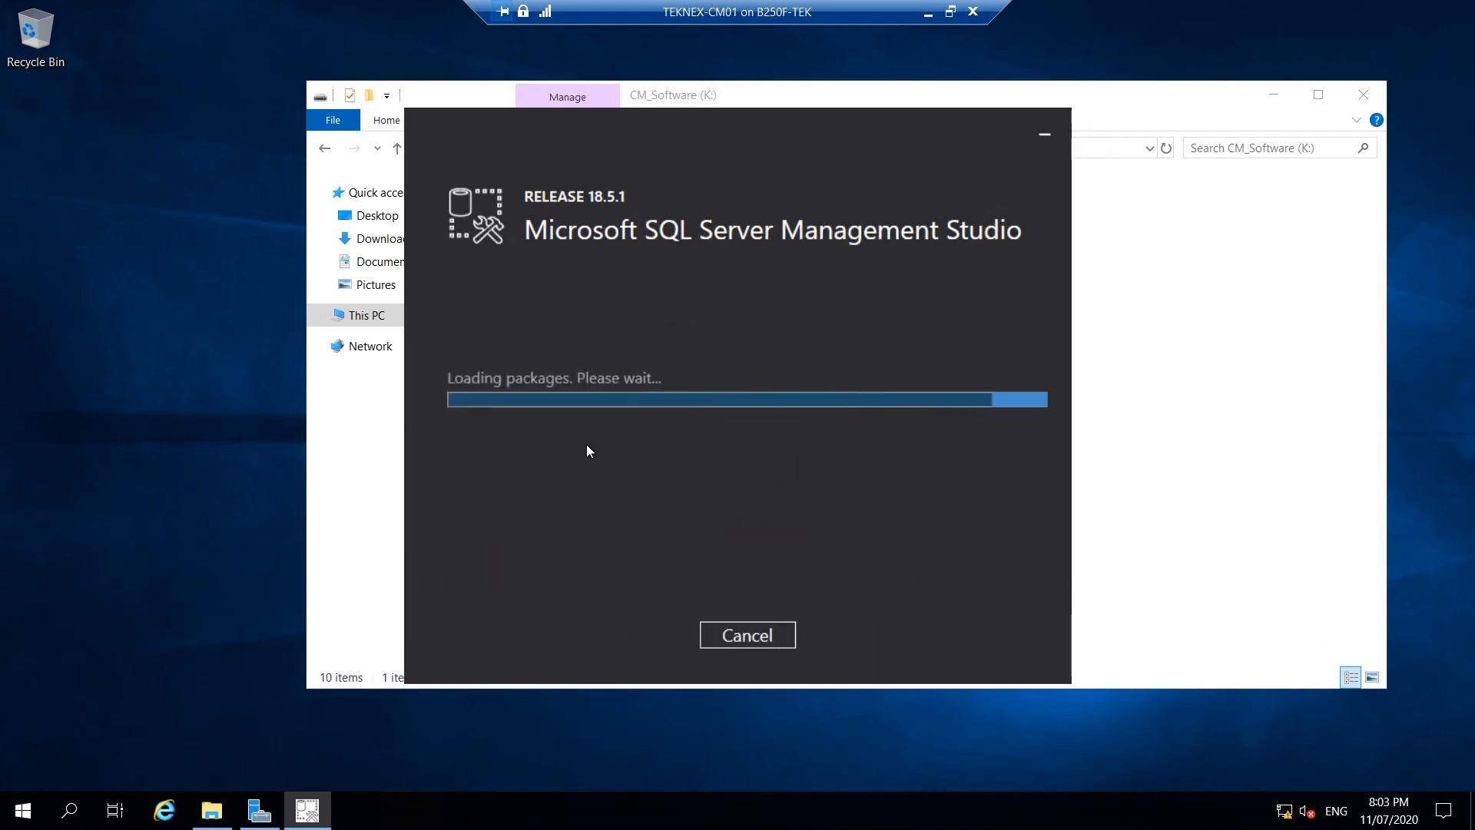
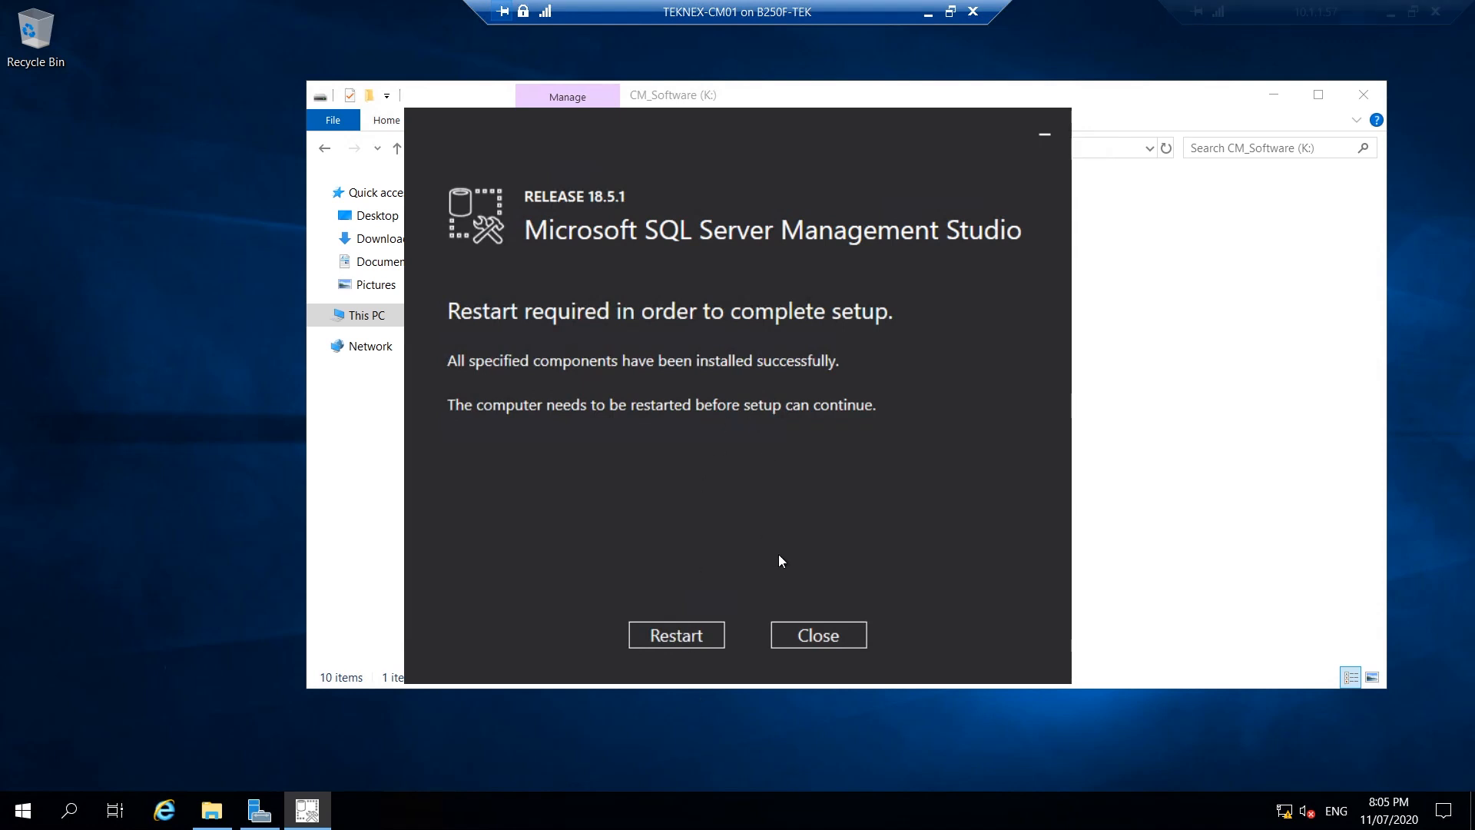
# Close the SSMS setup and File Explorer, then restart CM01 for Application: Maintenance (Planned).
pyautogui.click(836, 637)
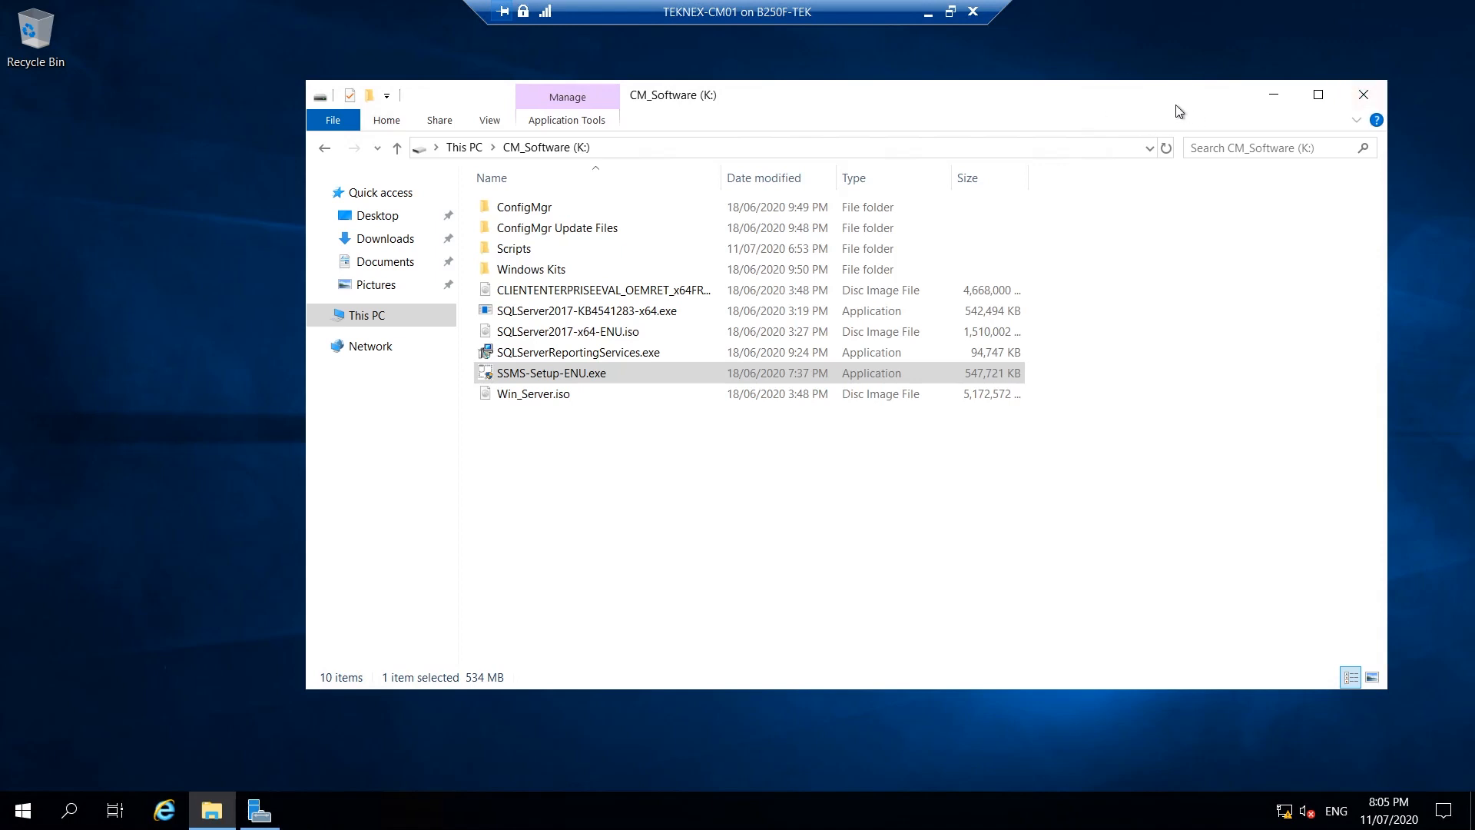
pyautogui.click(1363, 95)
pyautogui.rightClick(6, 809)
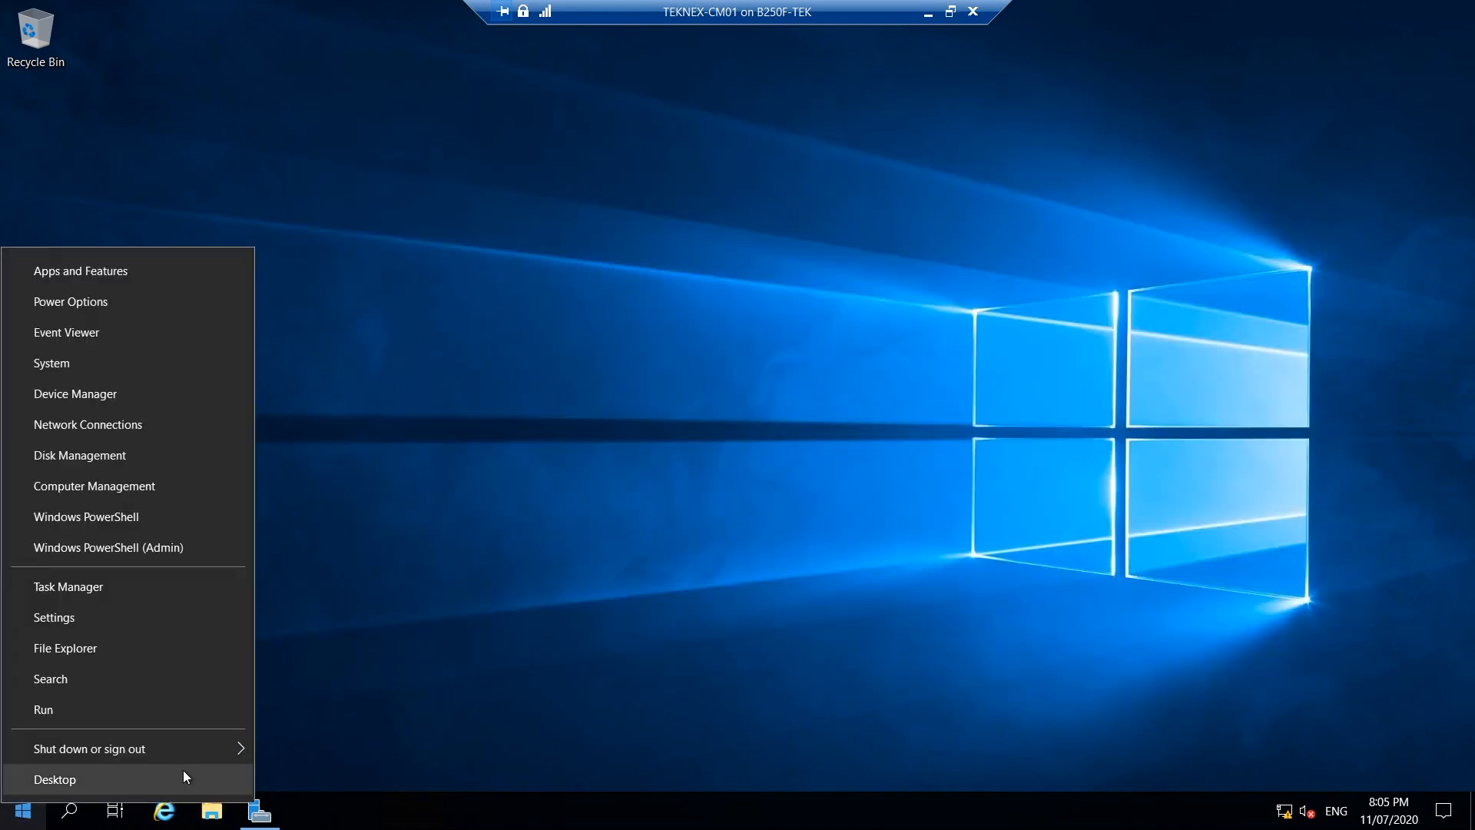
pyautogui.moveTo(195, 752)
pyautogui.click(350, 738)
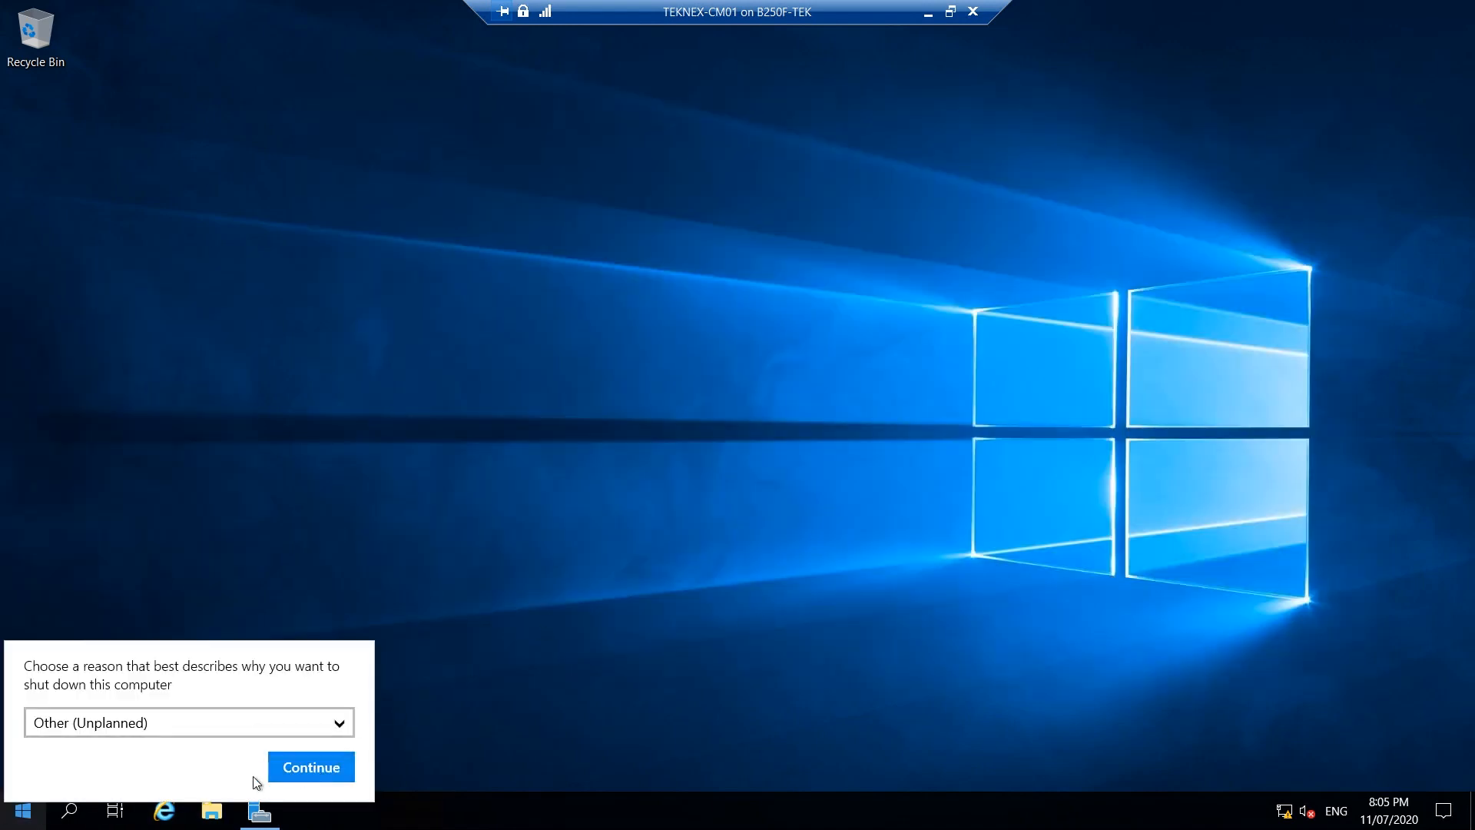
pyautogui.click(225, 726)
pyautogui.press('a')
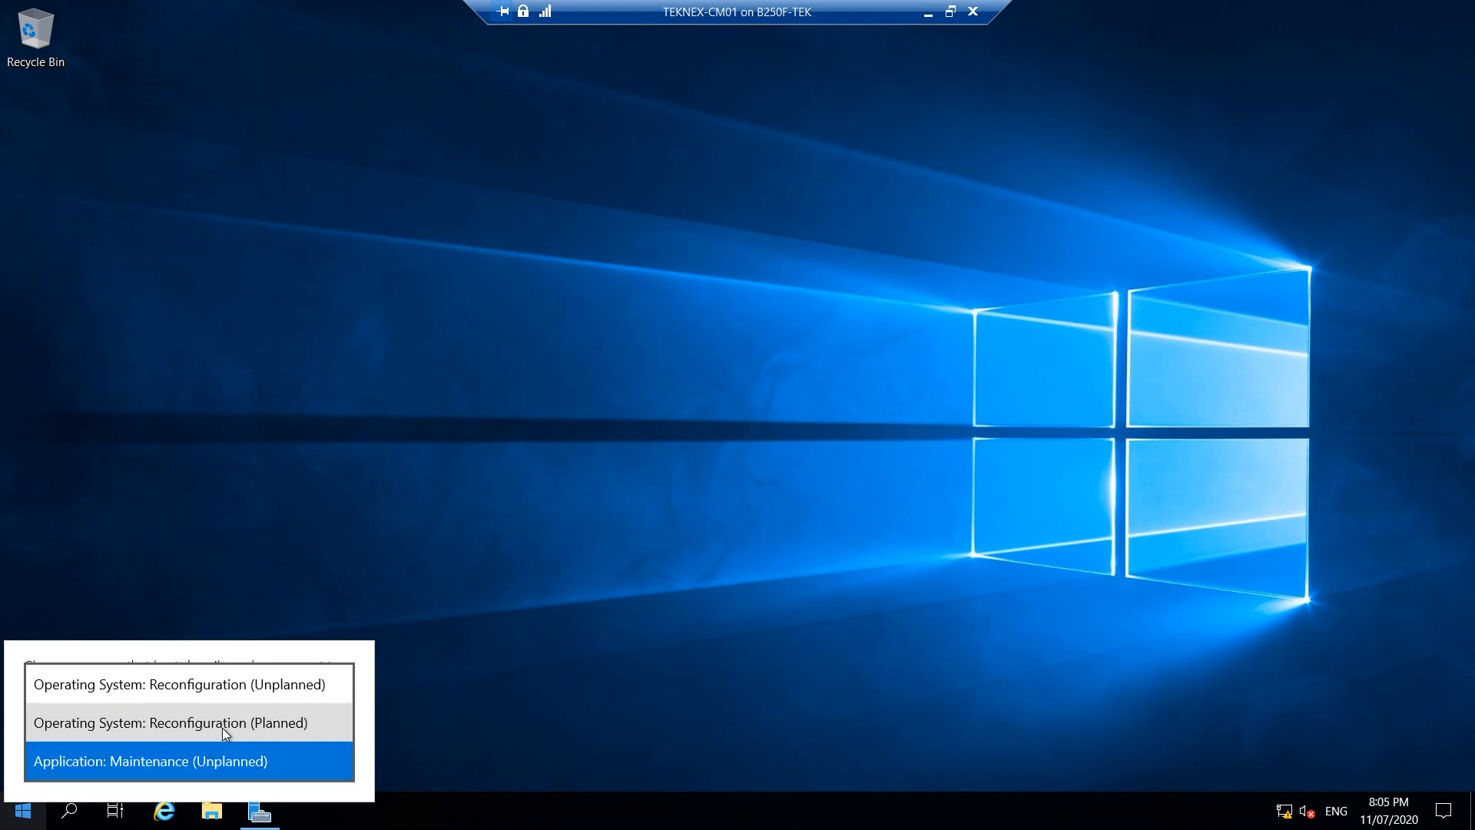
pyautogui.press('a')
pyautogui.press('Return')
pyautogui.click(293, 767)
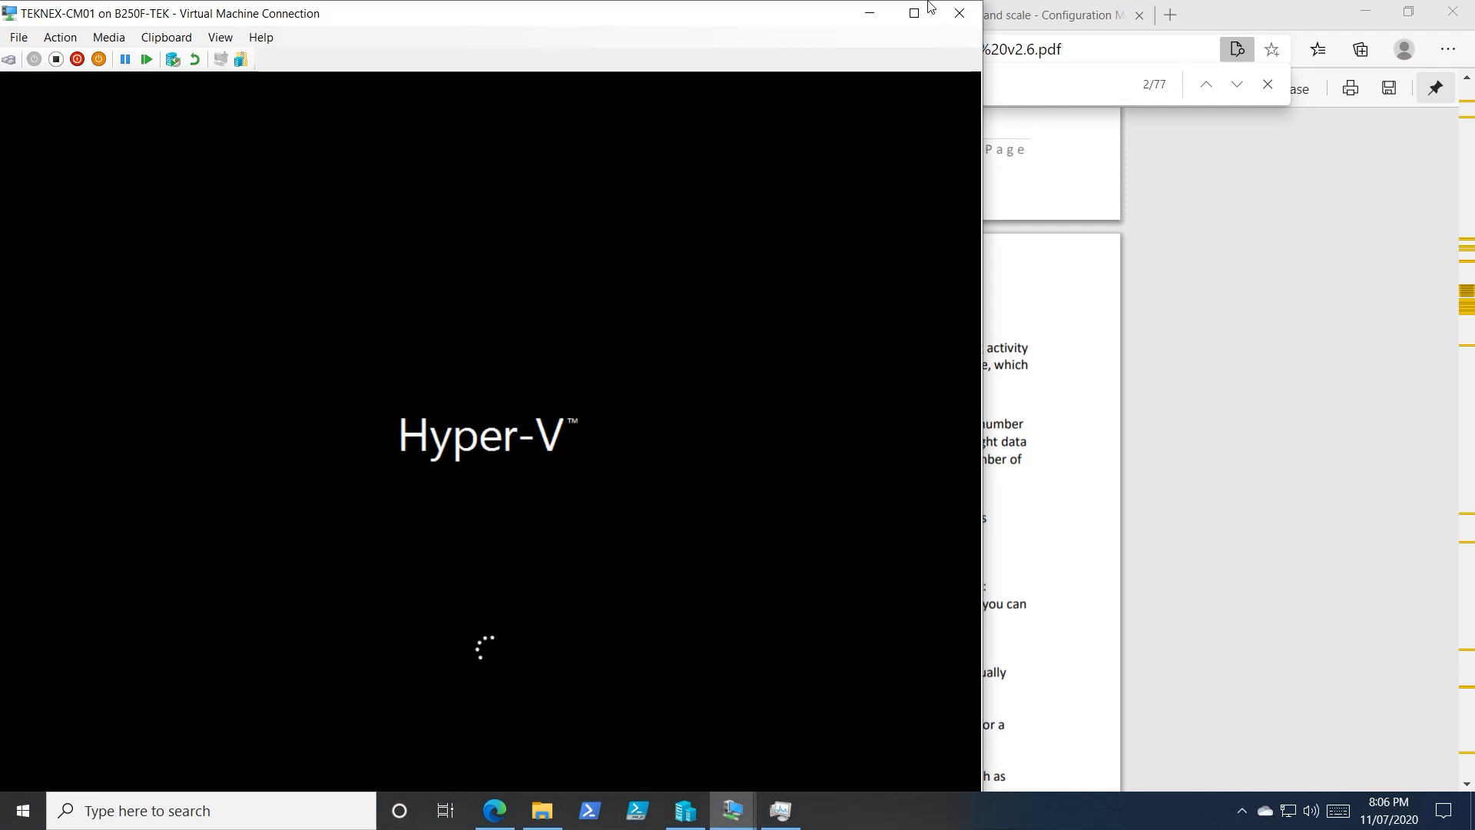
# Review the SQL Server versions page, SQL recommendations PDF and WSUS article in Edge.
pyautogui.click(865, 13)
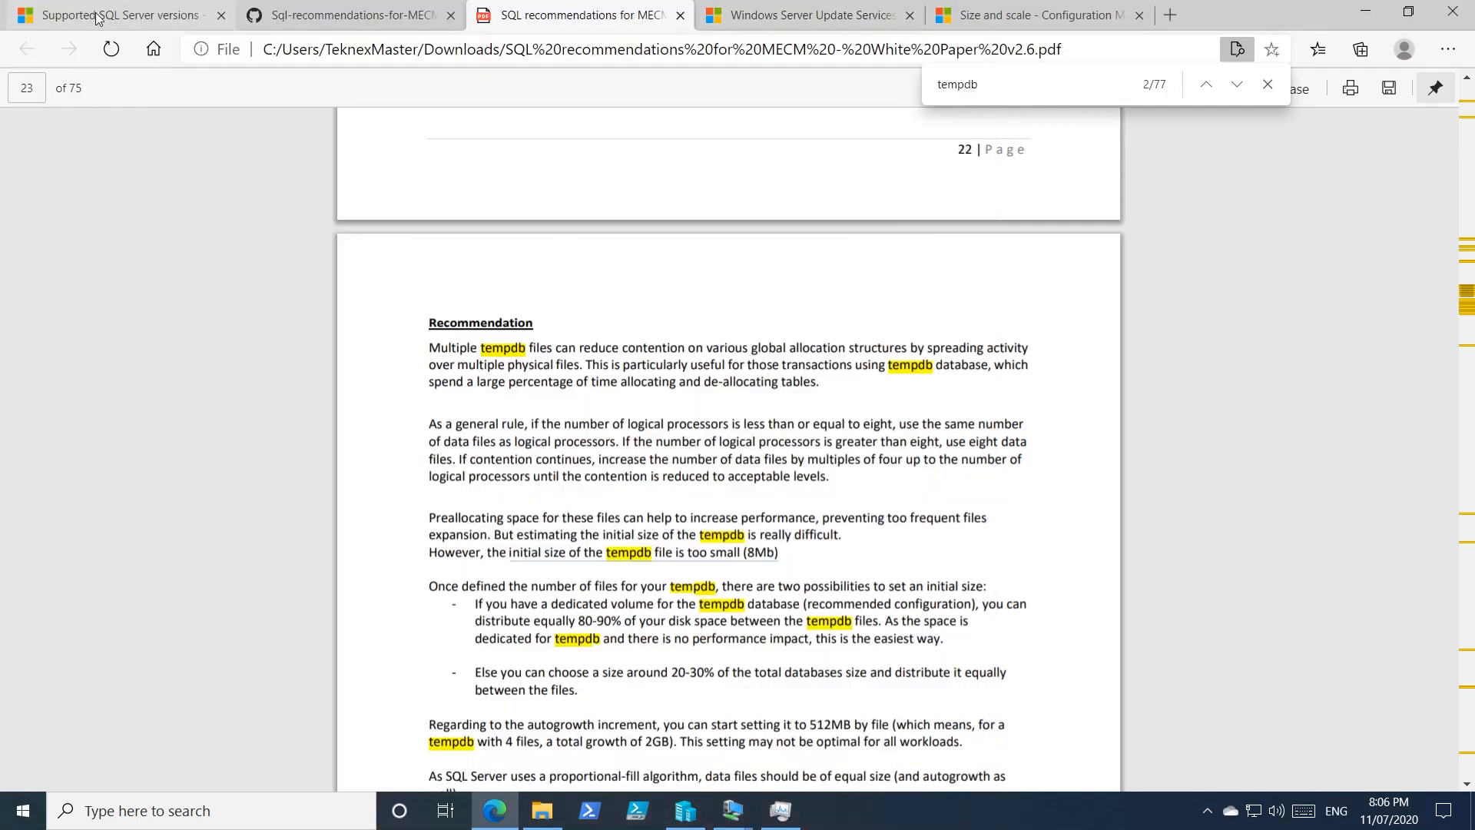
pyautogui.click(123, 15)
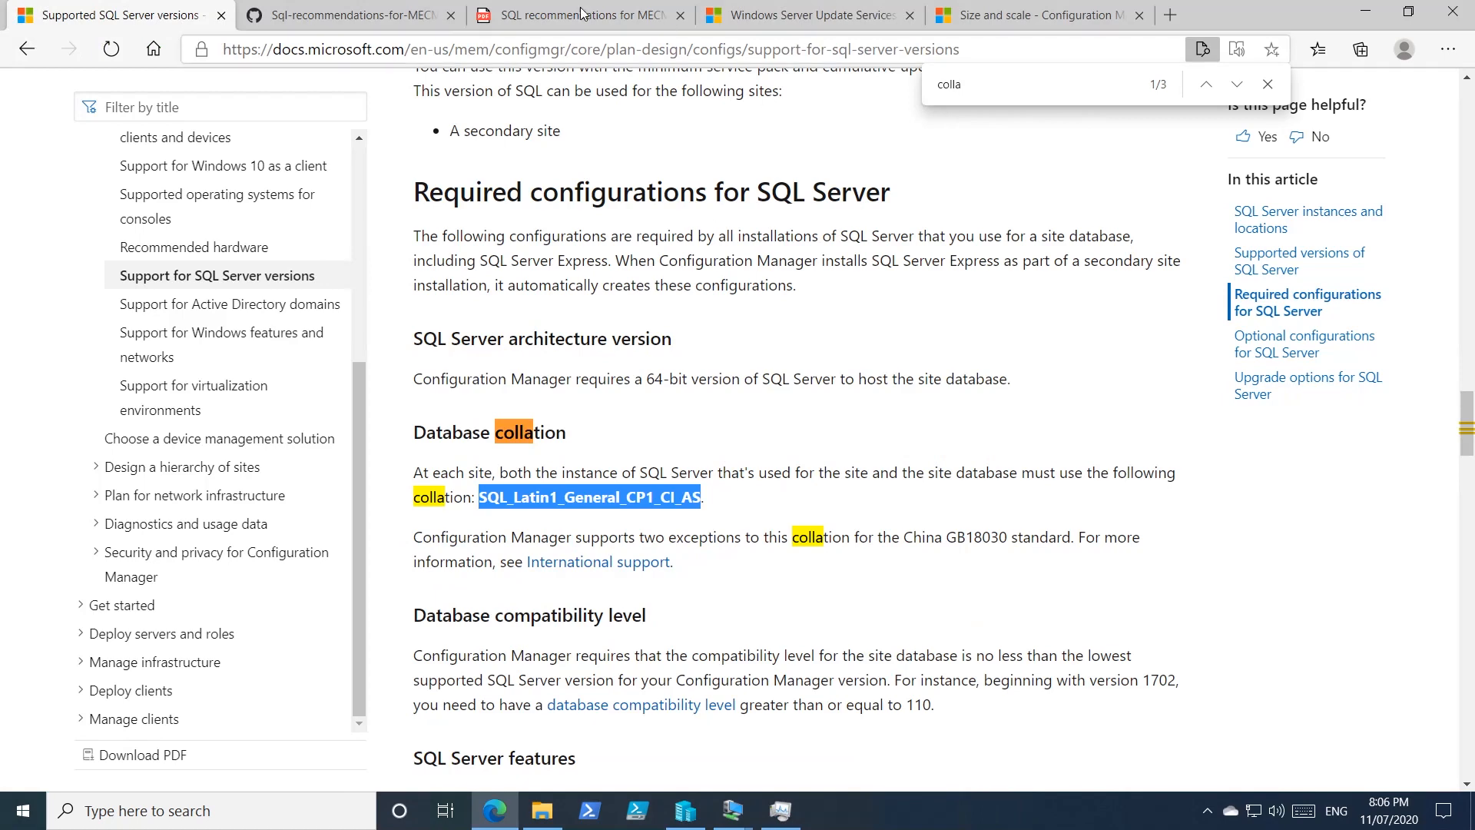
pyautogui.click(607, 17)
pyautogui.click(764, 25)
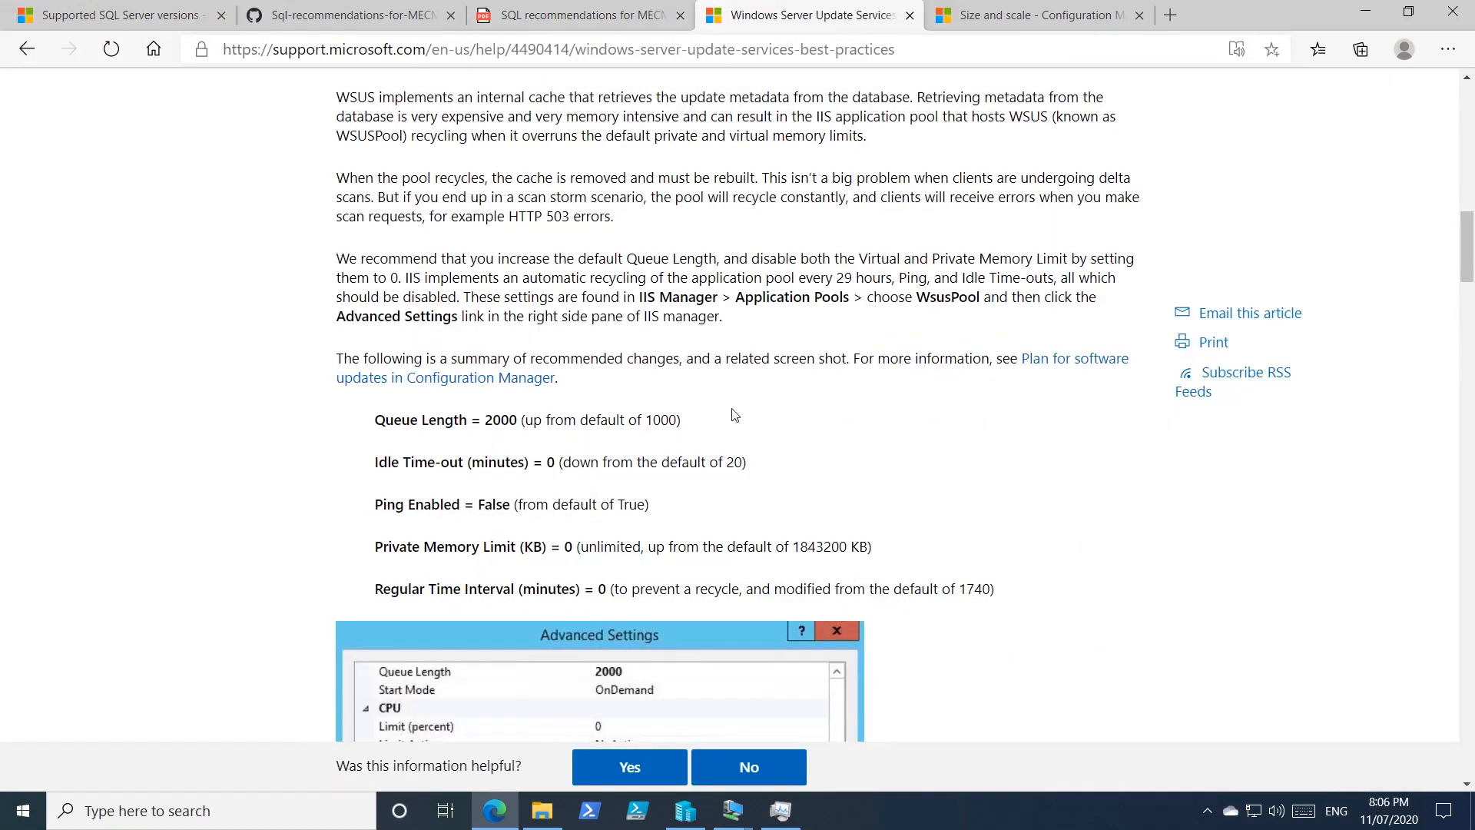
pyautogui.click(522, 16)
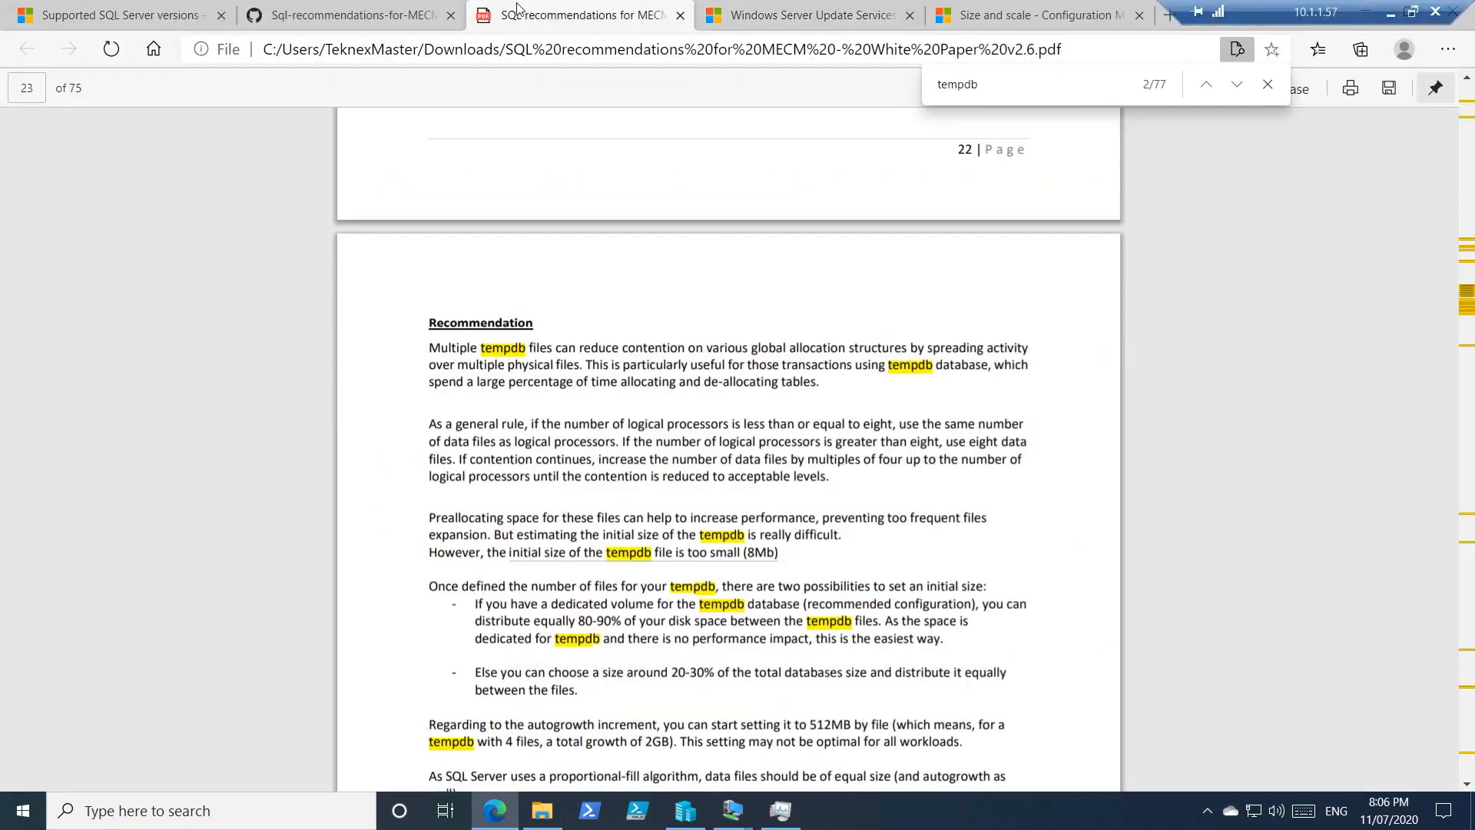
pyautogui.click(115, 15)
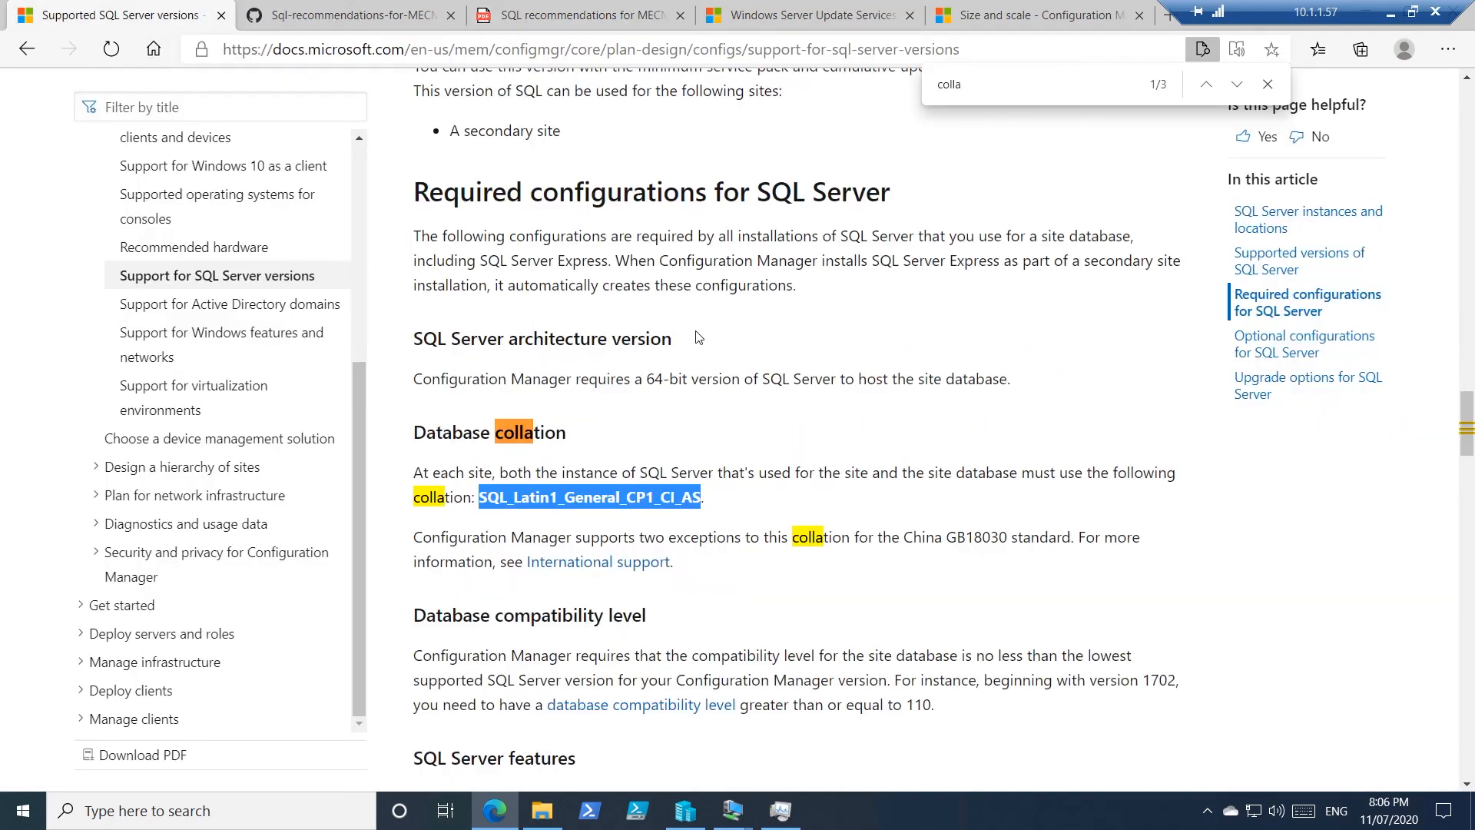
# Search the Supported SQL Server versions page for 'memory' and scroll to the memory guidance.
pyautogui.click(749, 381)
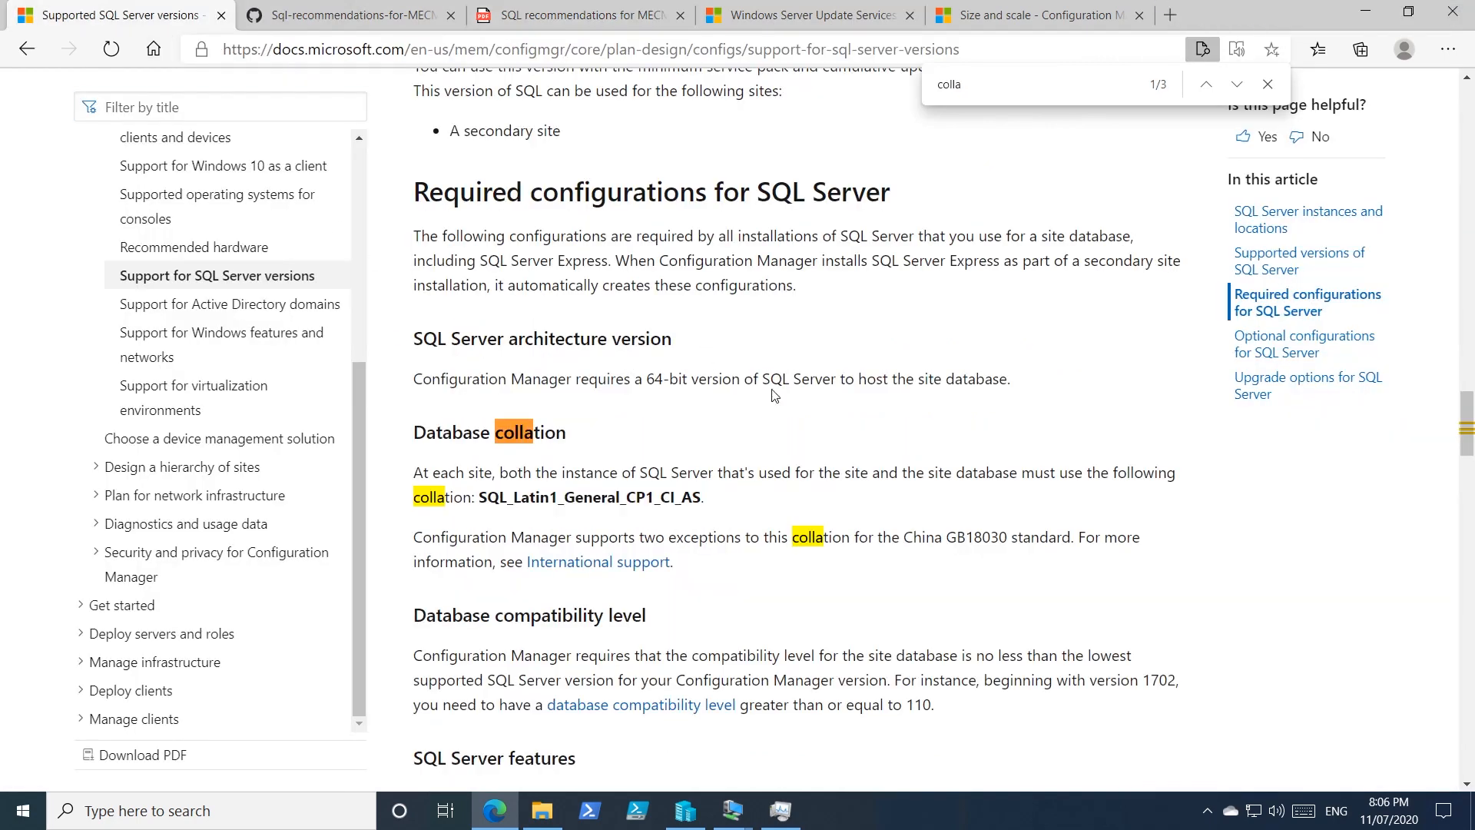
pyautogui.hotkey('ctrl', 'f')
pyautogui.write('memory')
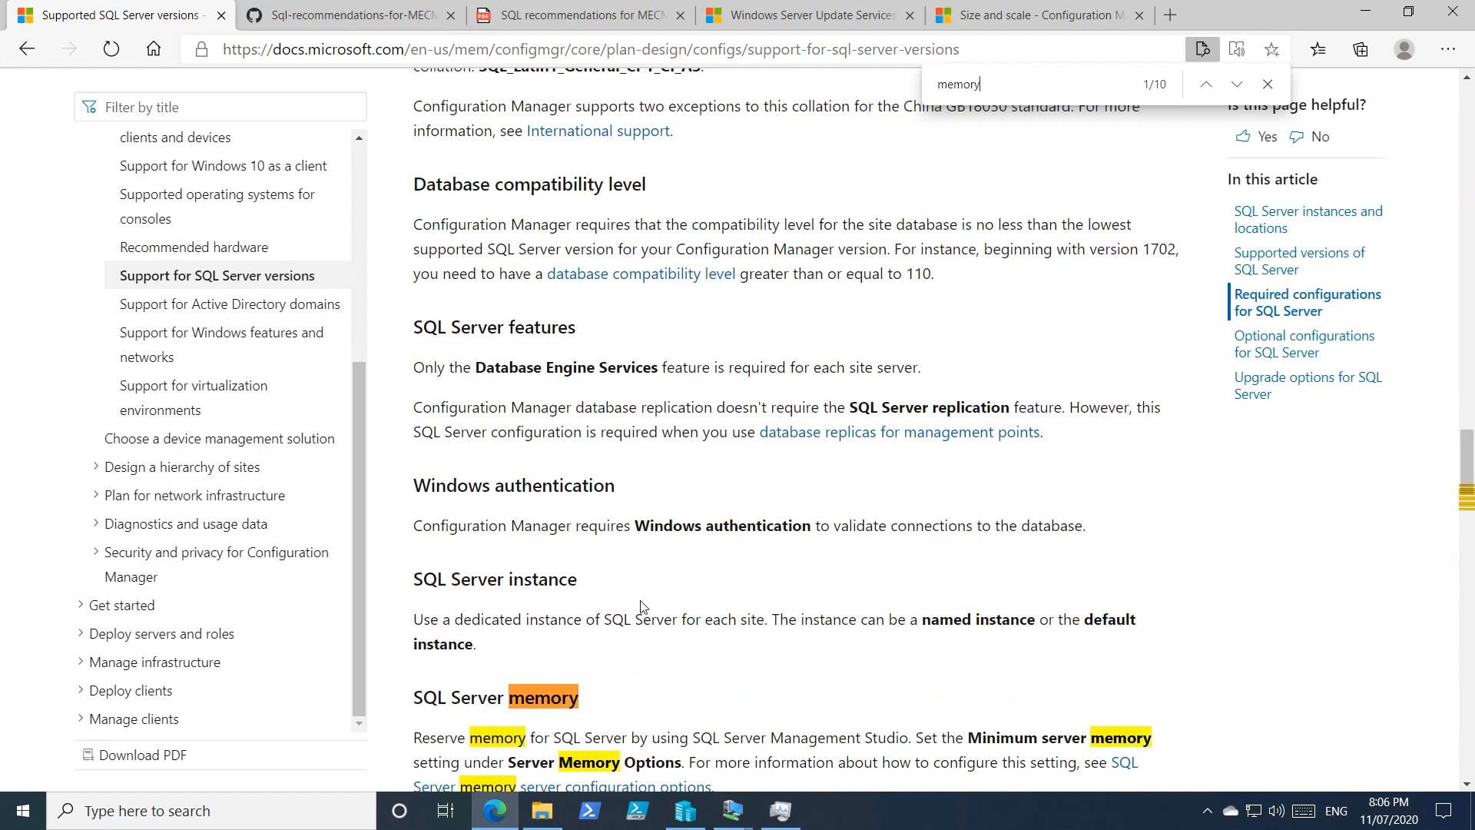
pyautogui.scroll(-7, 644, 607)
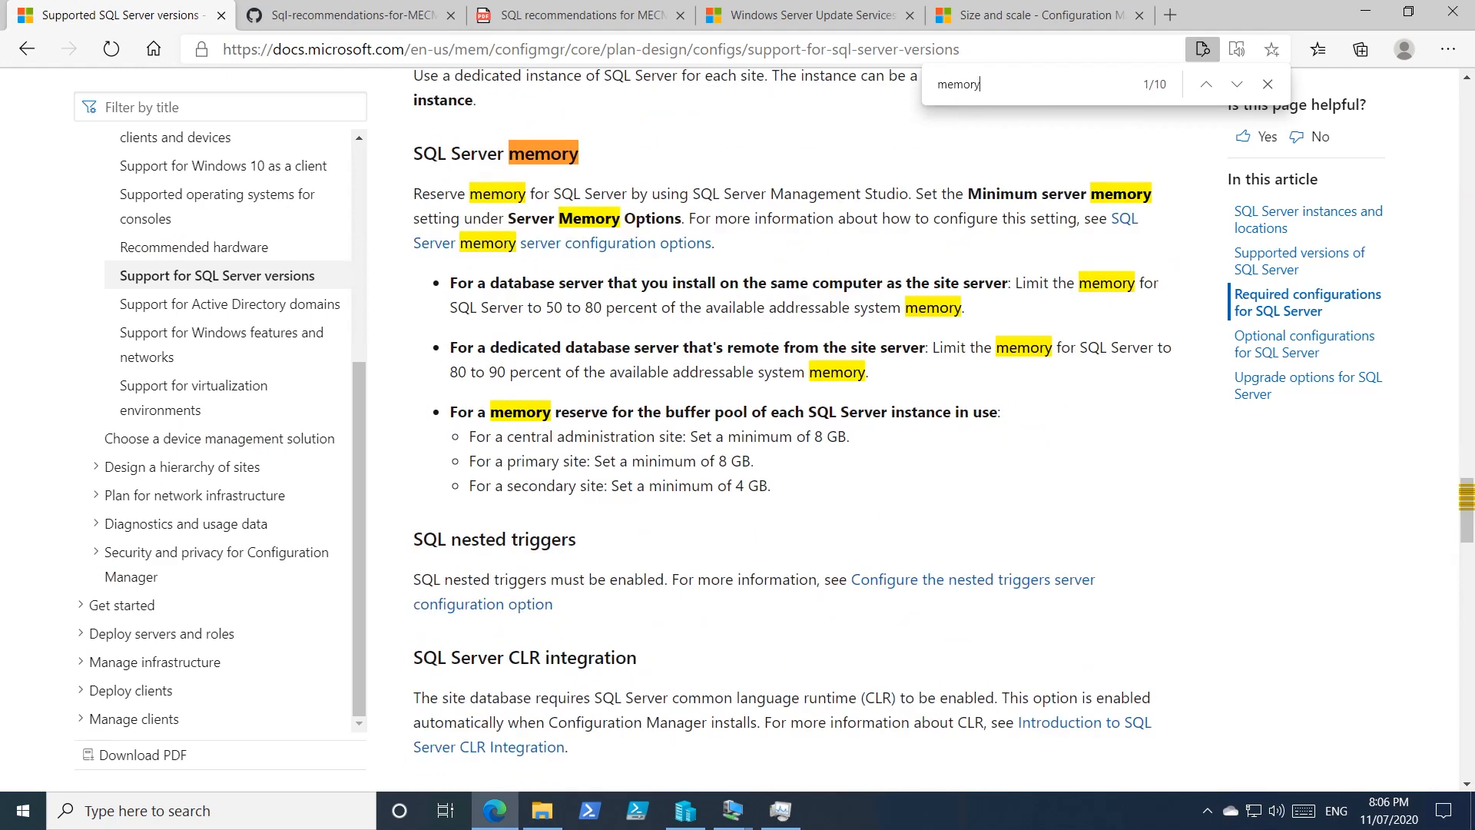
pyautogui.moveTo(414, 194); pyautogui.dragTo(739, 436)
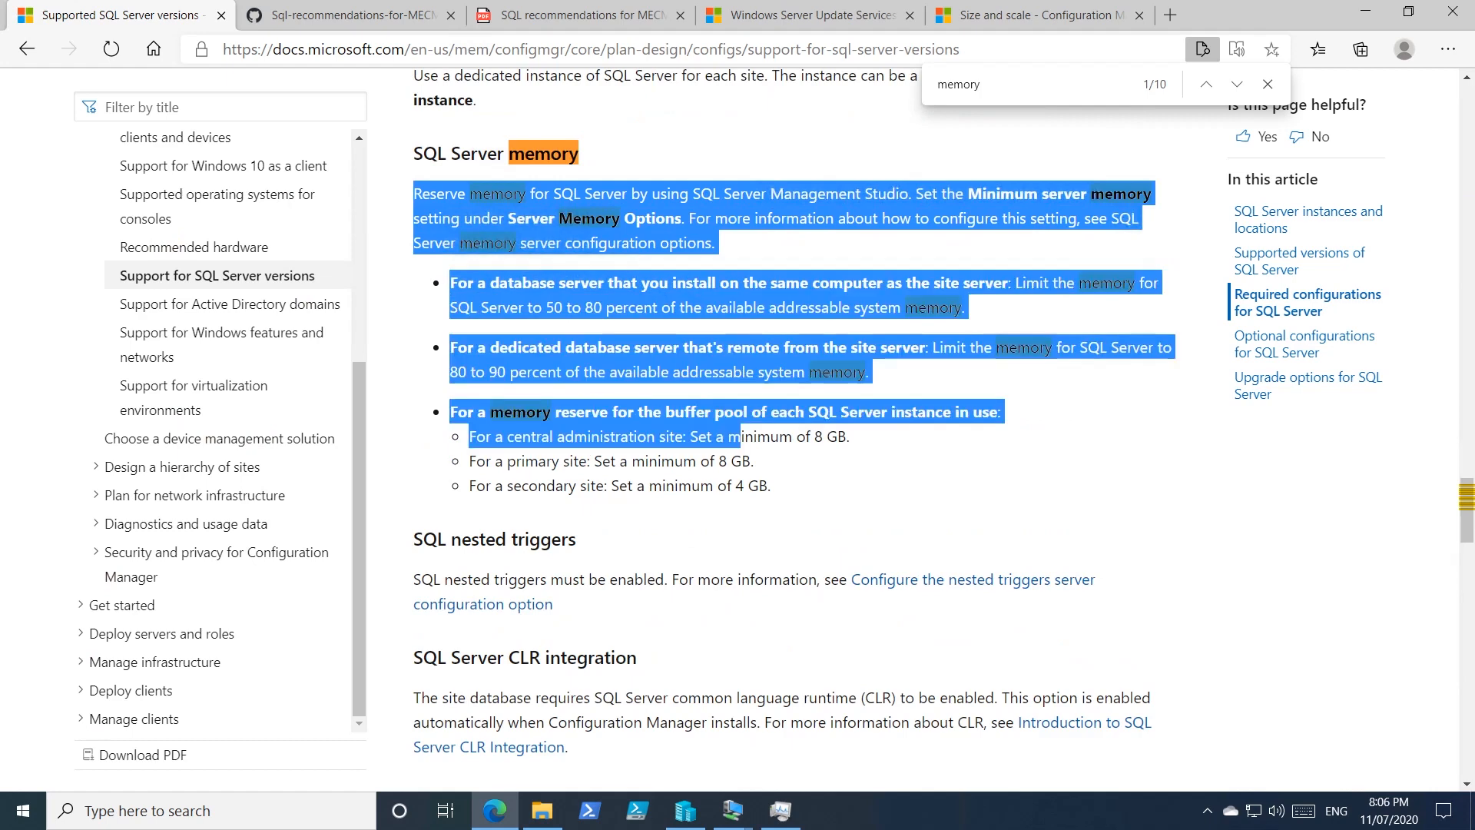
pyautogui.click(939, 503)
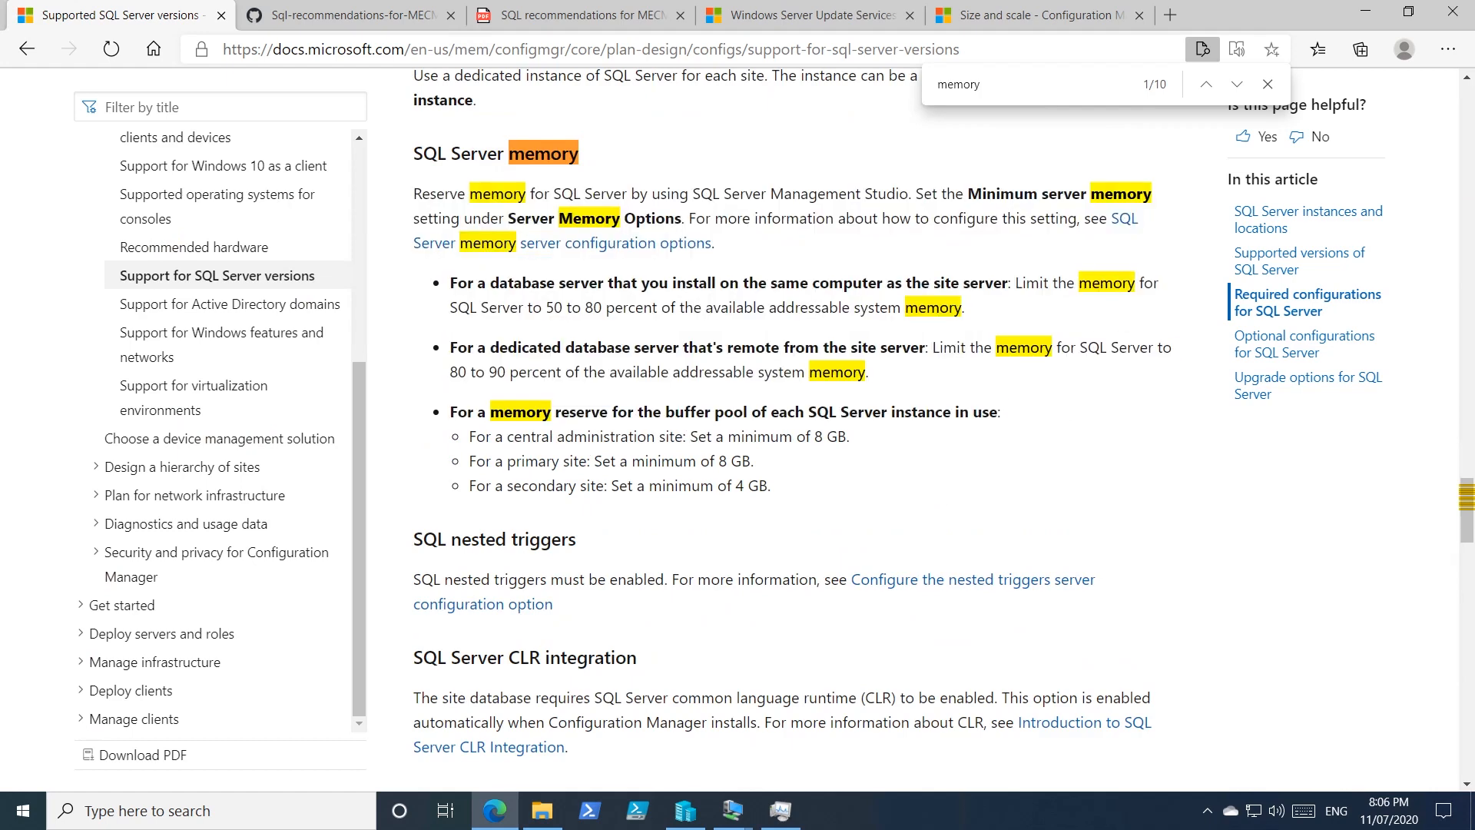
# Highlight the 50–80 percent memory limit and the 8 GB primary and 4 GB secondary minimums.
pyautogui.moveTo(543, 307); pyautogui.dragTo(592, 307)
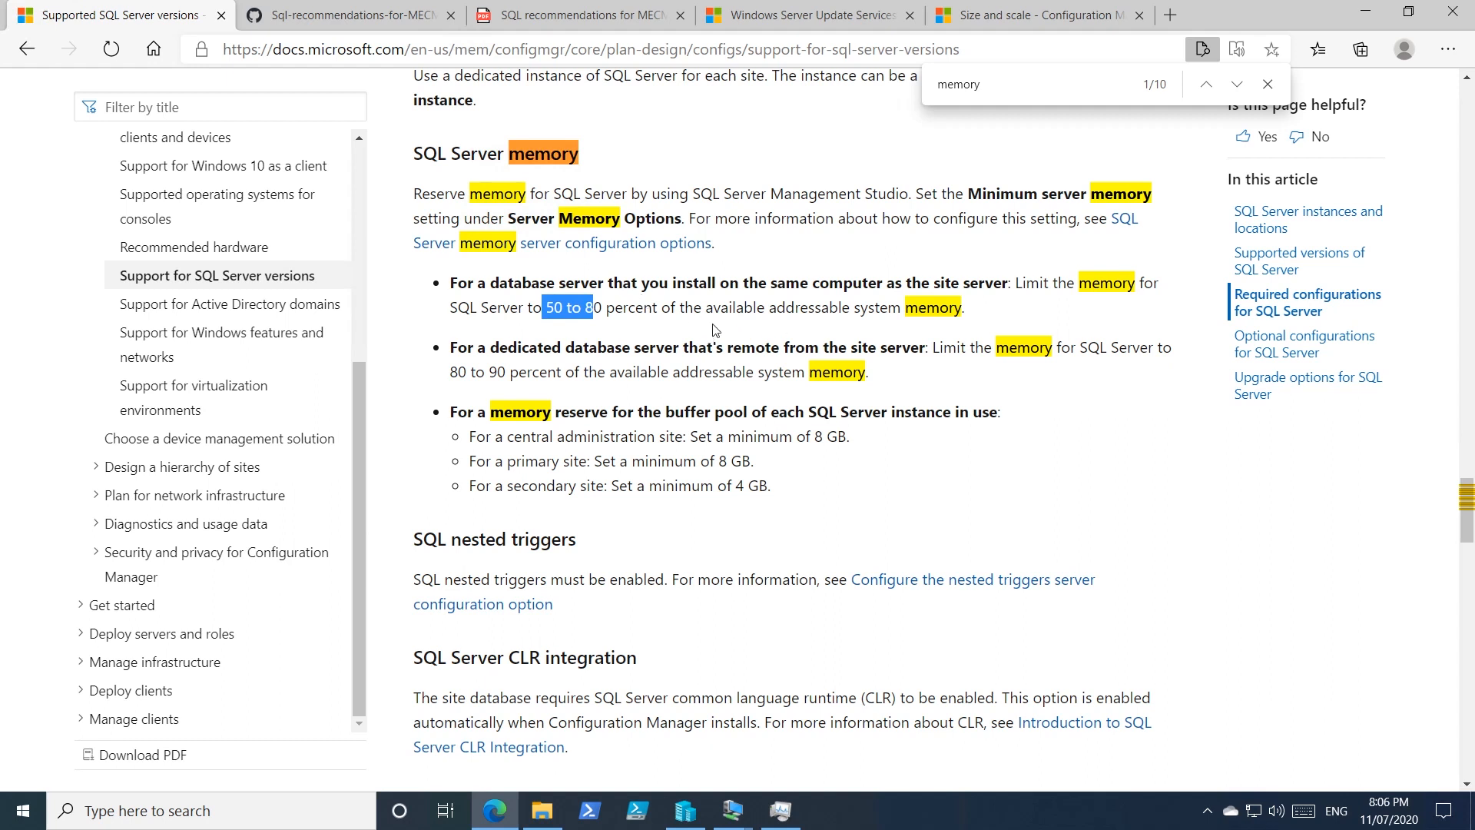
pyautogui.moveTo(778, 283); pyautogui.dragTo(952, 283)
pyautogui.moveTo(543, 307); pyautogui.dragTo(602, 308)
pyautogui.click(602, 308)
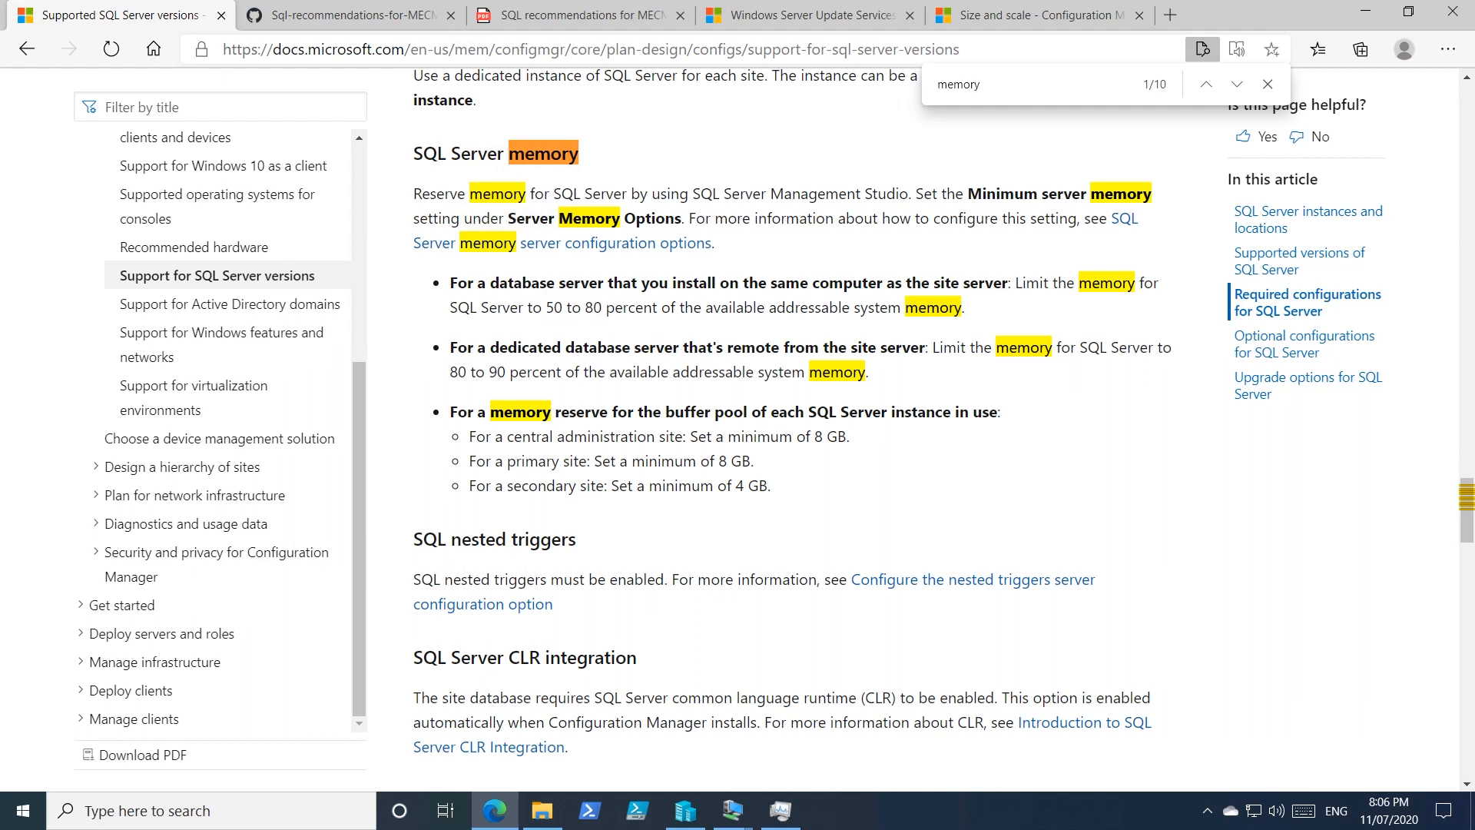
pyautogui.moveTo(503, 308); pyautogui.dragTo(585, 307)
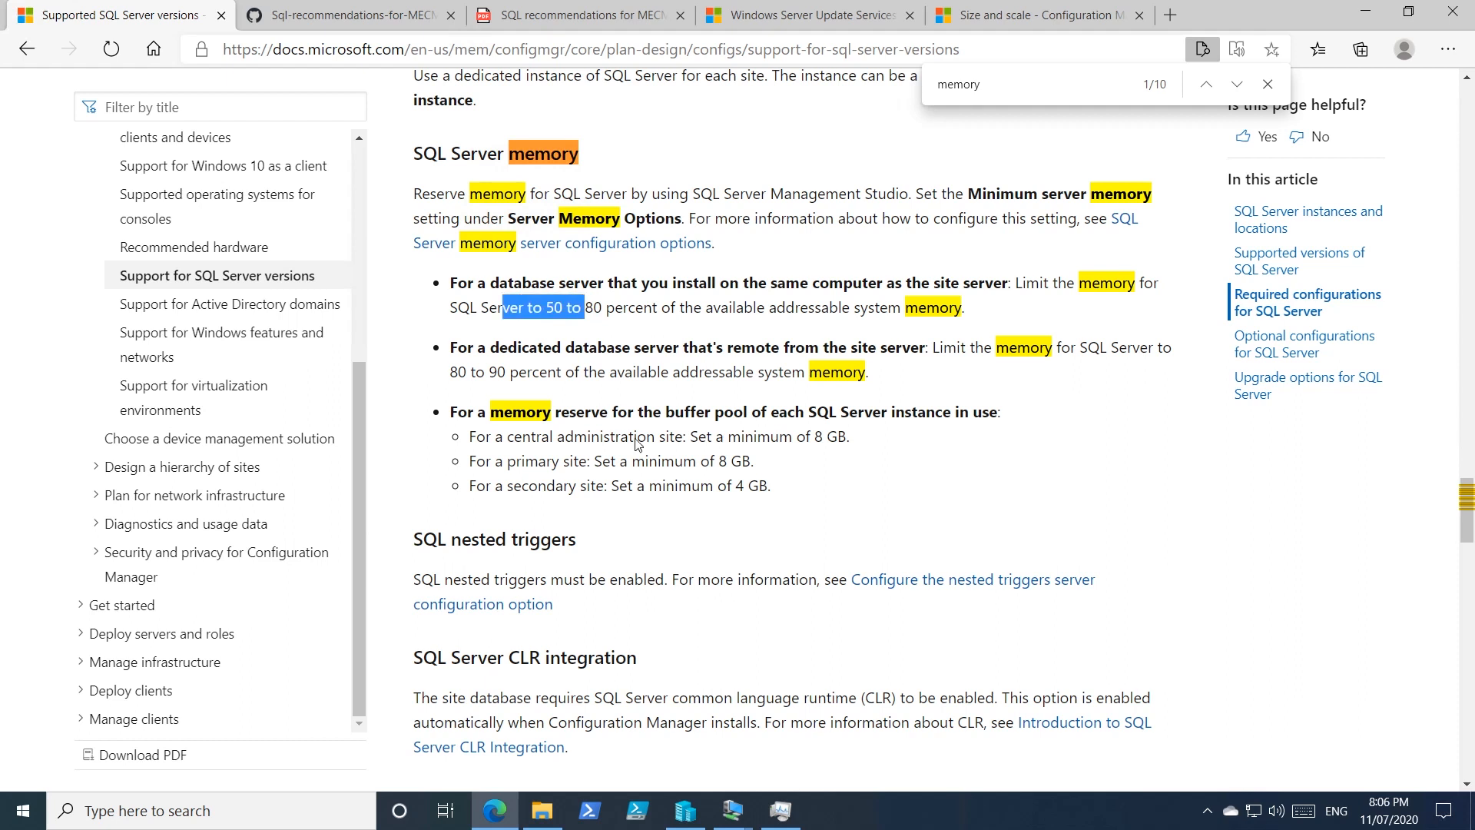
pyautogui.moveTo(708, 461); pyautogui.dragTo(731, 461)
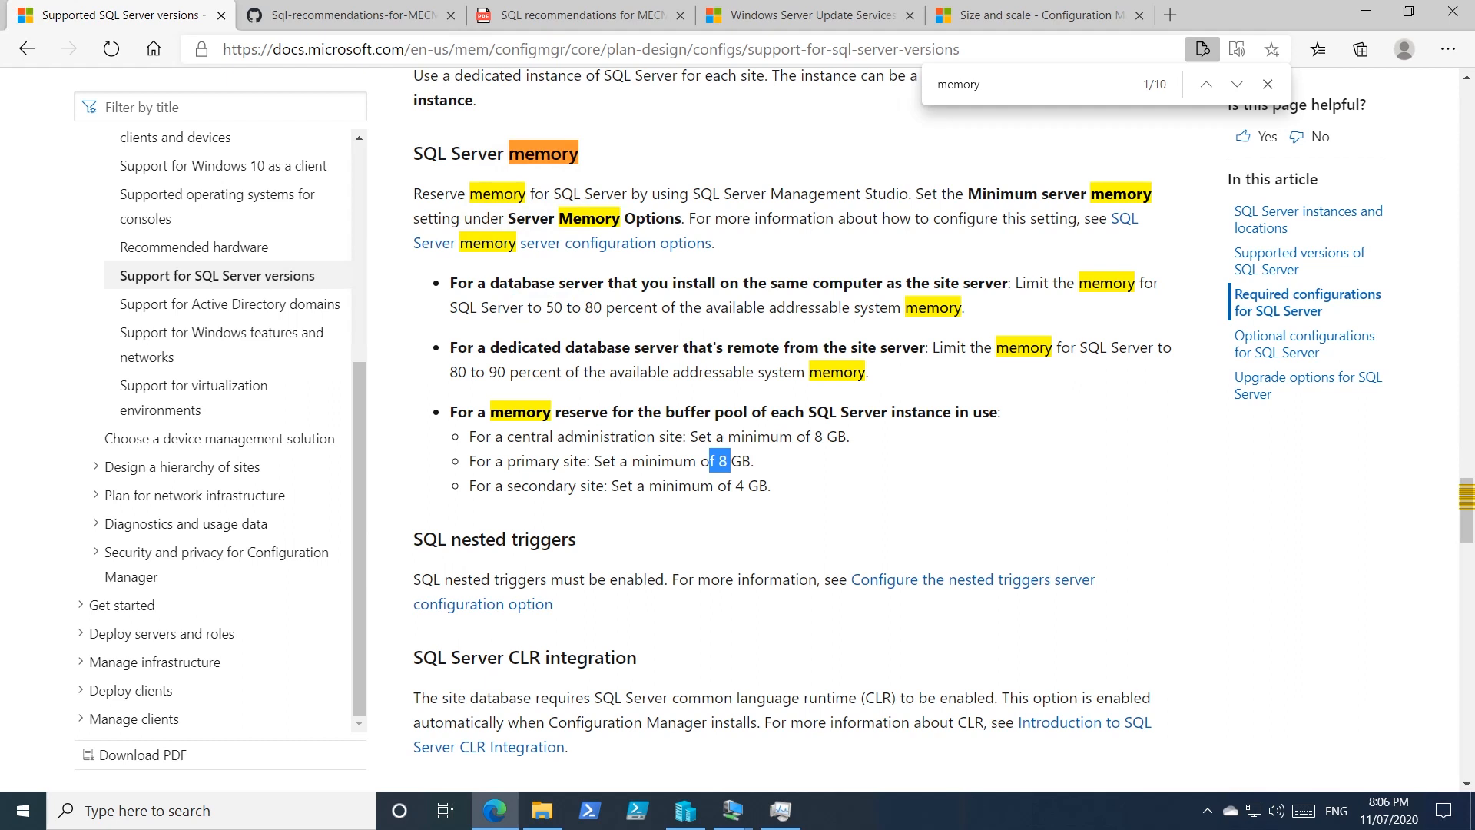
pyautogui.moveTo(733, 486); pyautogui.dragTo(789, 496)
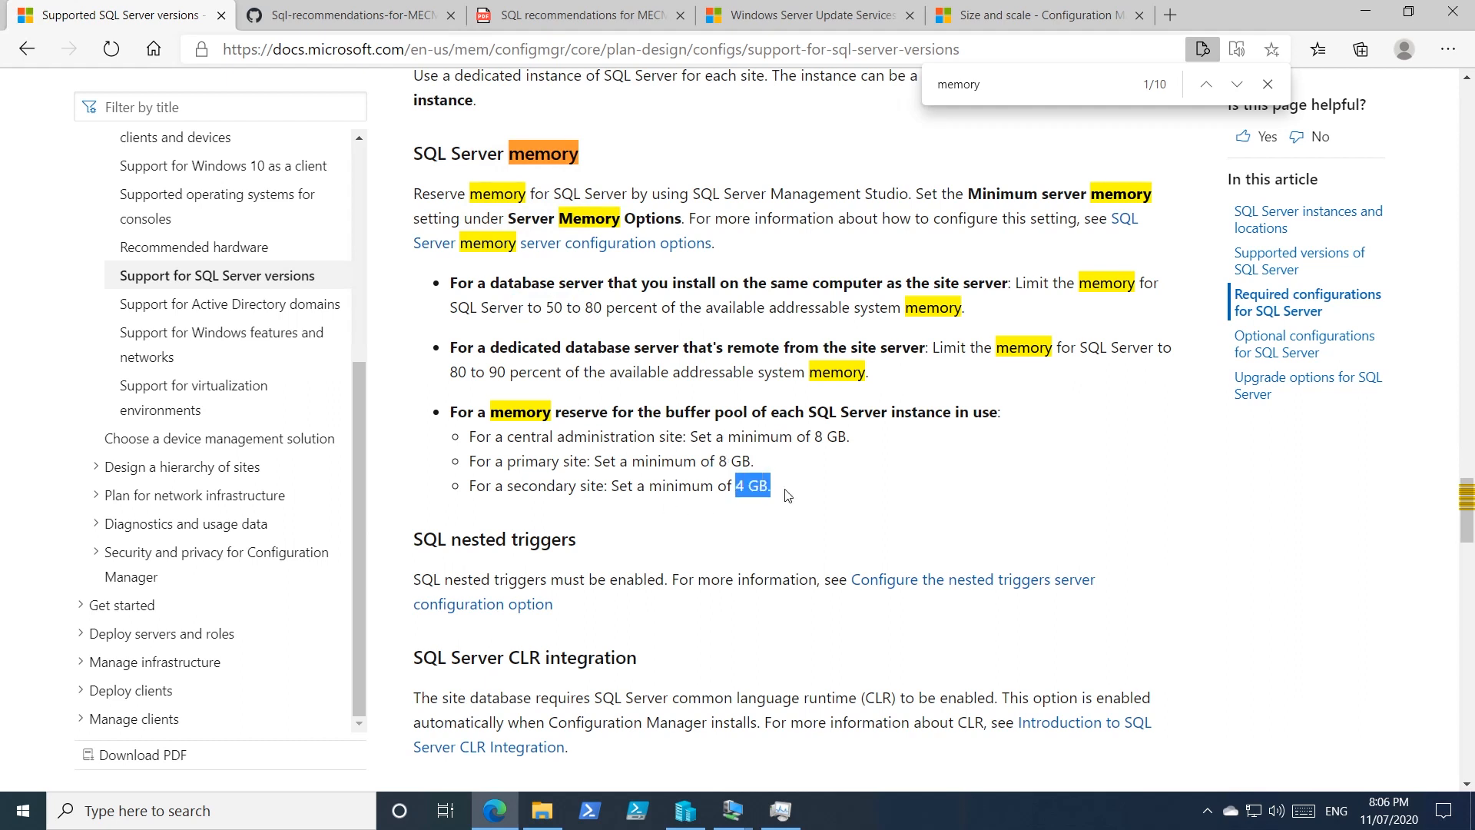
pyautogui.click(789, 496)
pyautogui.moveTo(714, 461); pyautogui.dragTo(752, 461)
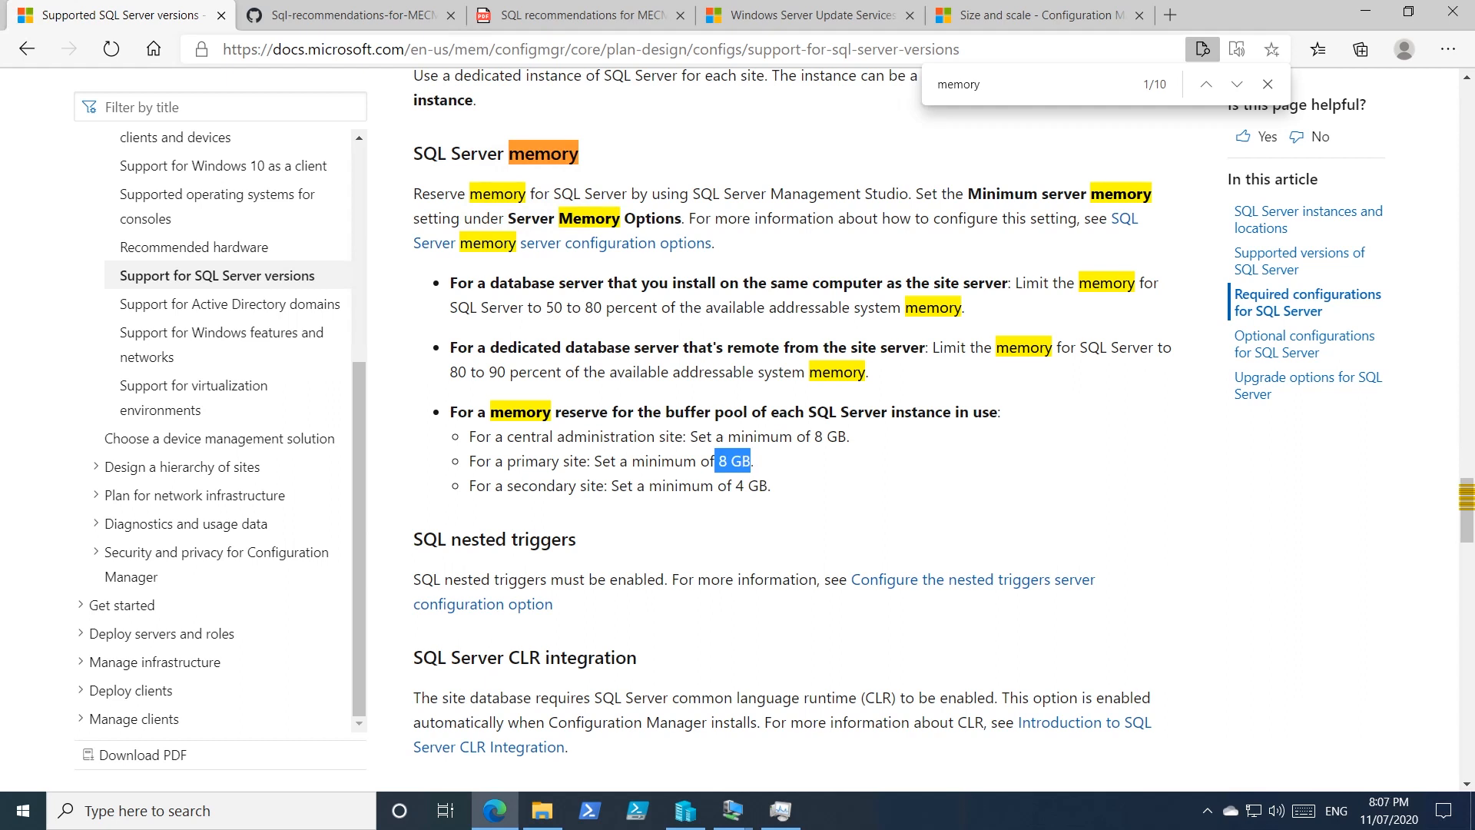
pyautogui.click(753, 463)
pyautogui.click(730, 811)
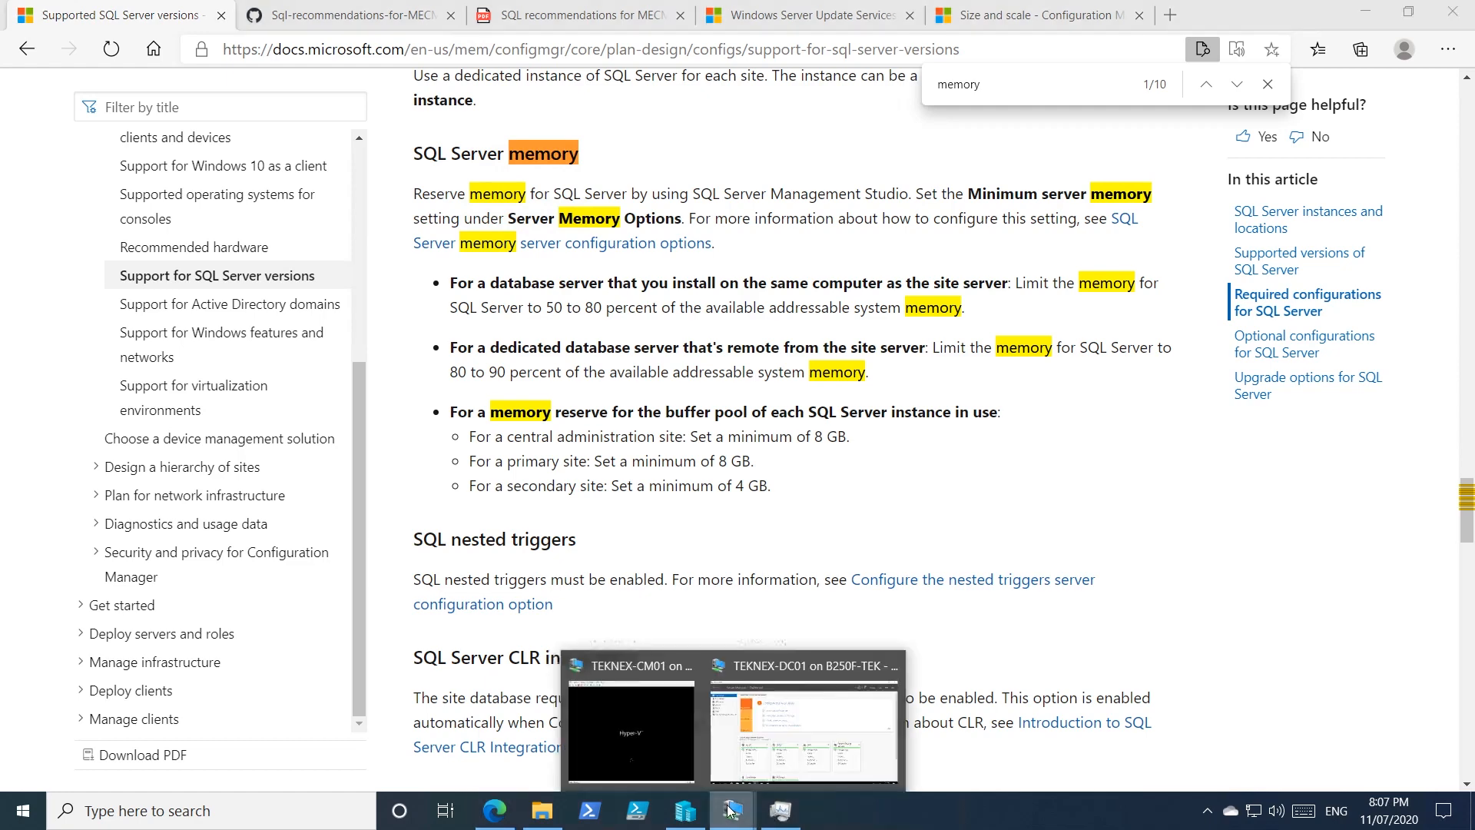
# In the full-screen CM01 session, pin SQL Server Management Studio to Start and launch it, then reselect TEKNEX-CM01.
pyautogui.click(631, 726)
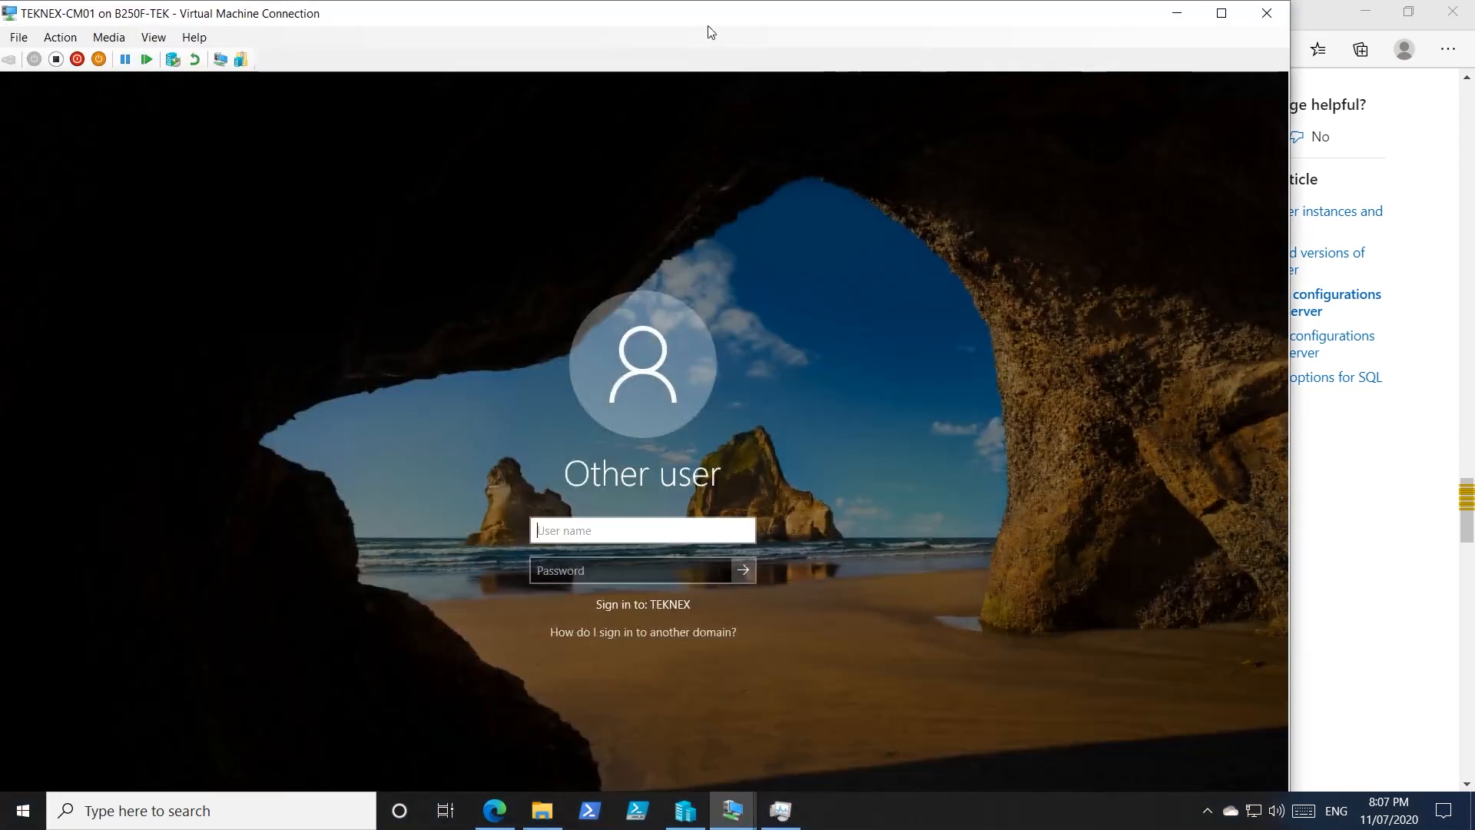
pyautogui.doubleClick(708, 26)
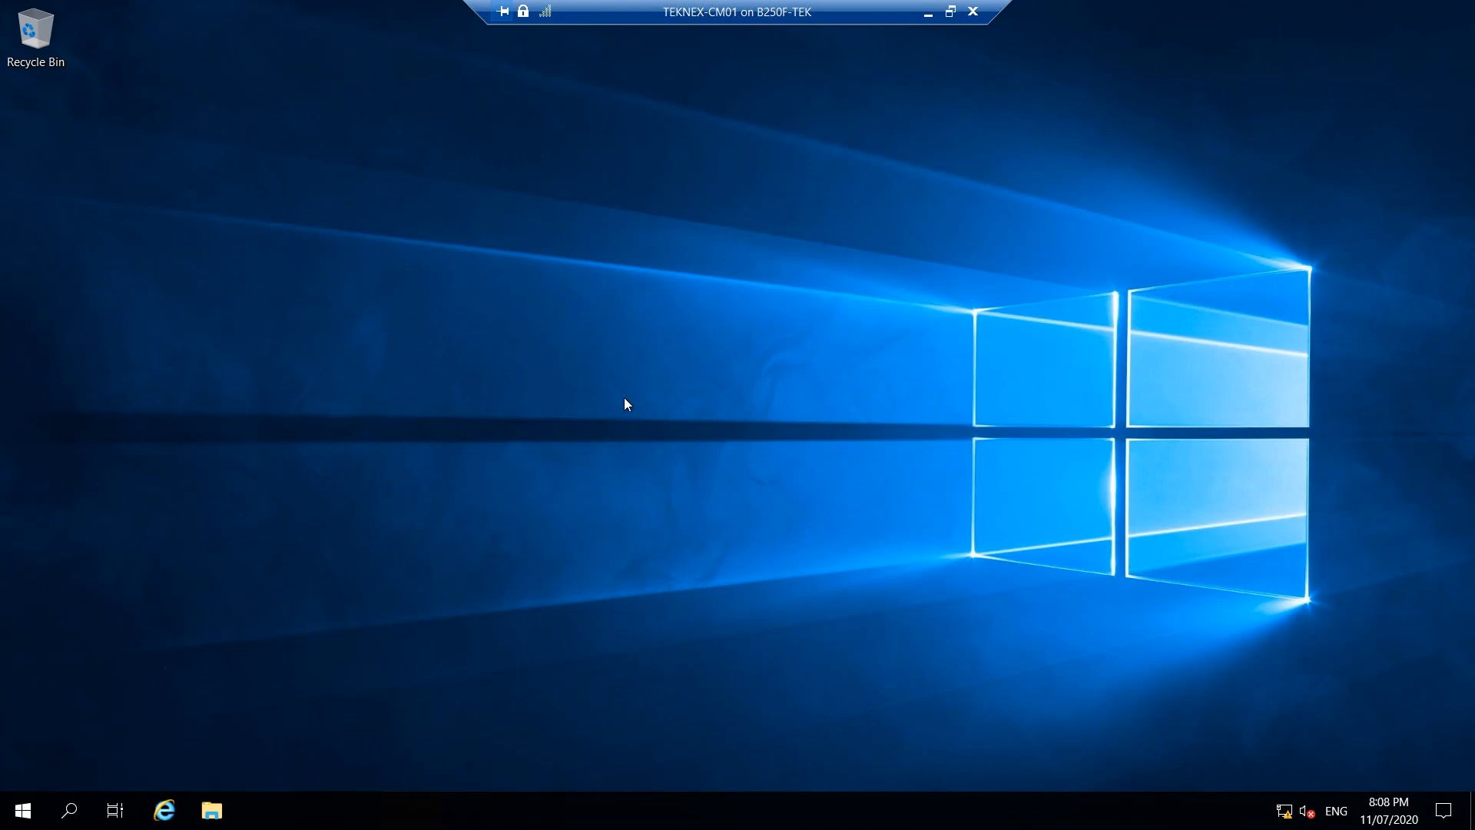
pyautogui.click(23, 810)
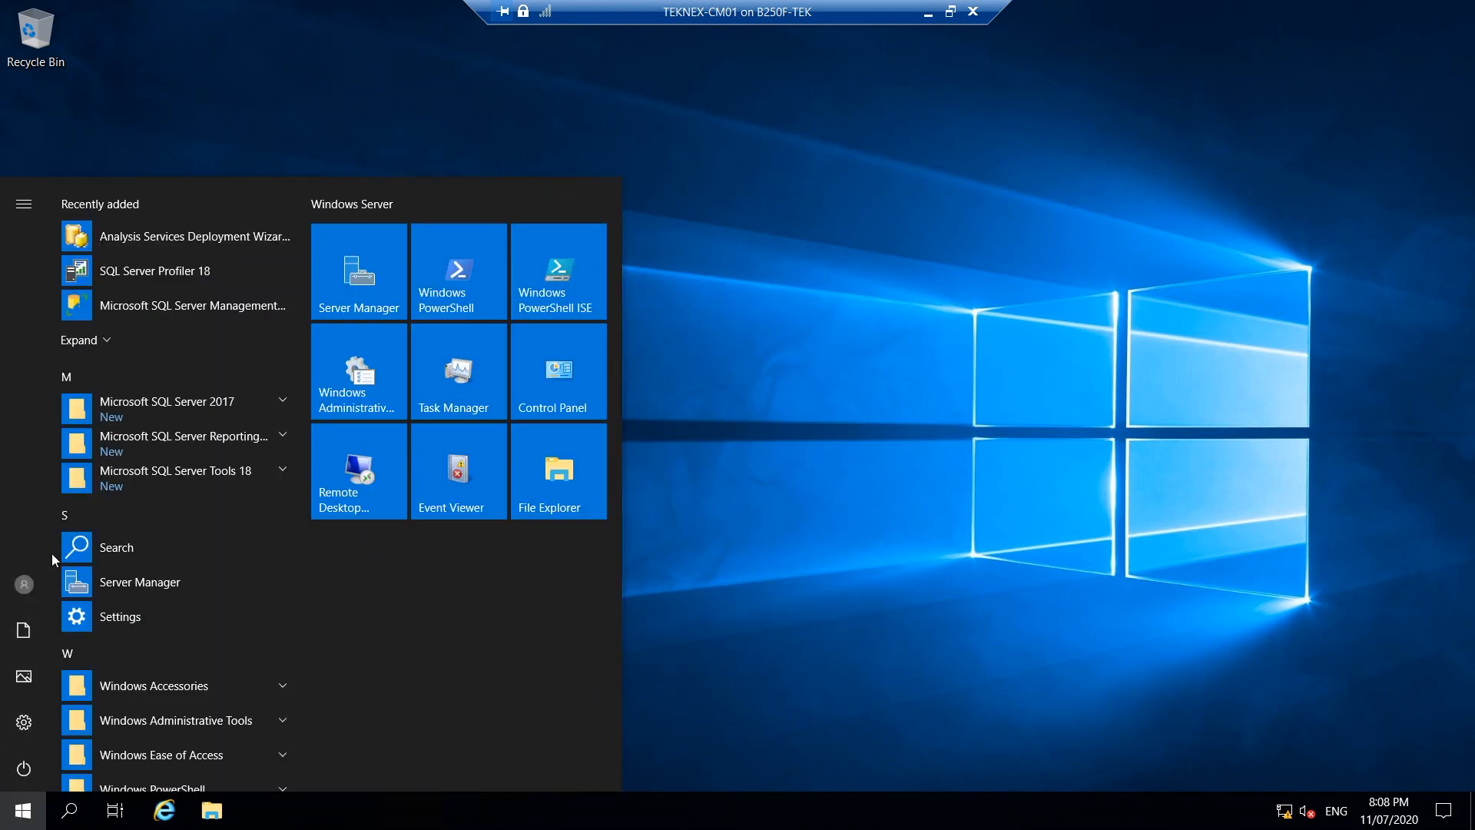
pyautogui.rightClick(202, 310)
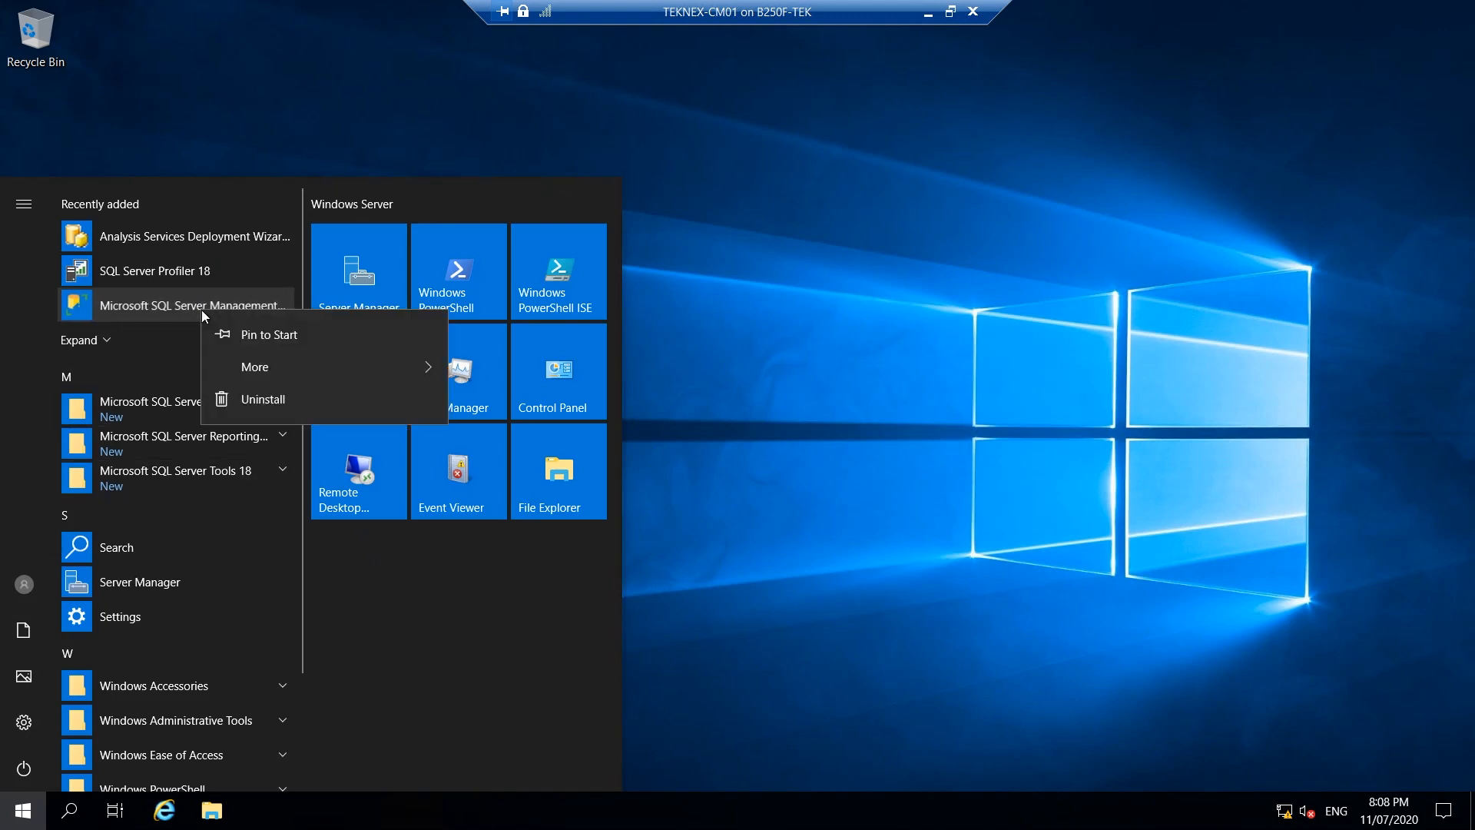
pyautogui.click(243, 330)
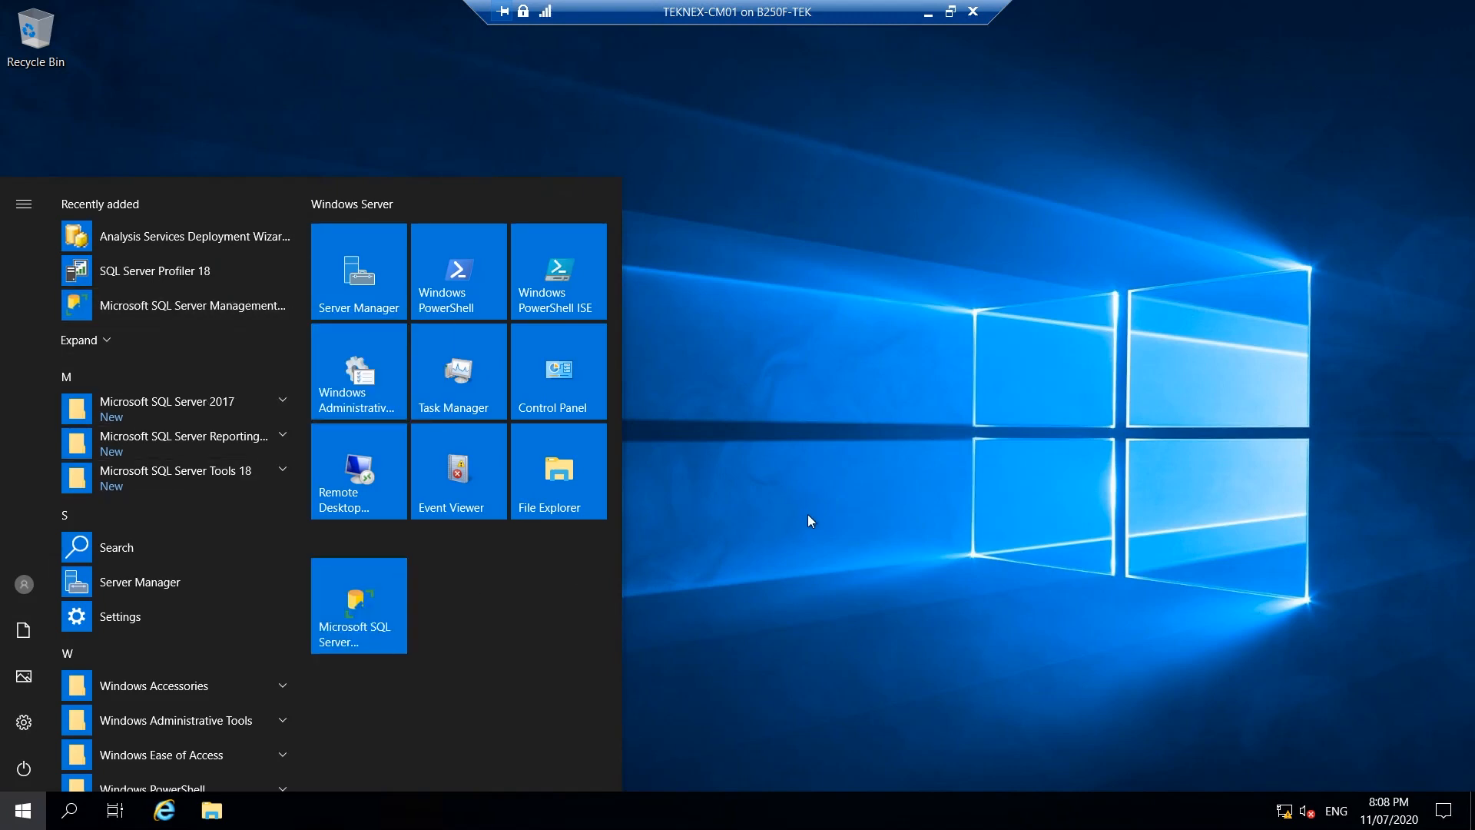
pyautogui.click(363, 621)
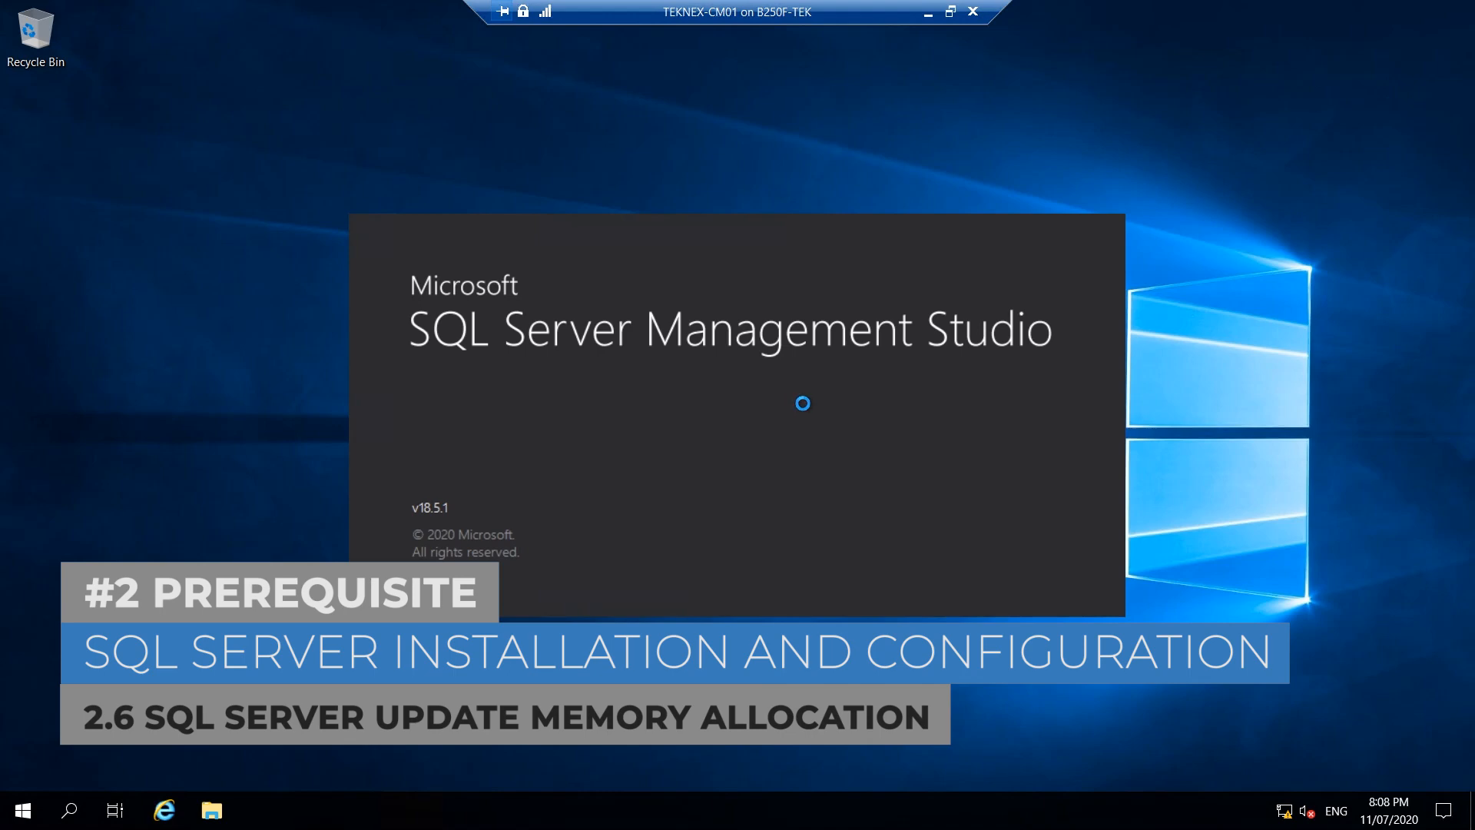
pyautogui.click(929, 15)
pyautogui.click(606, 162)
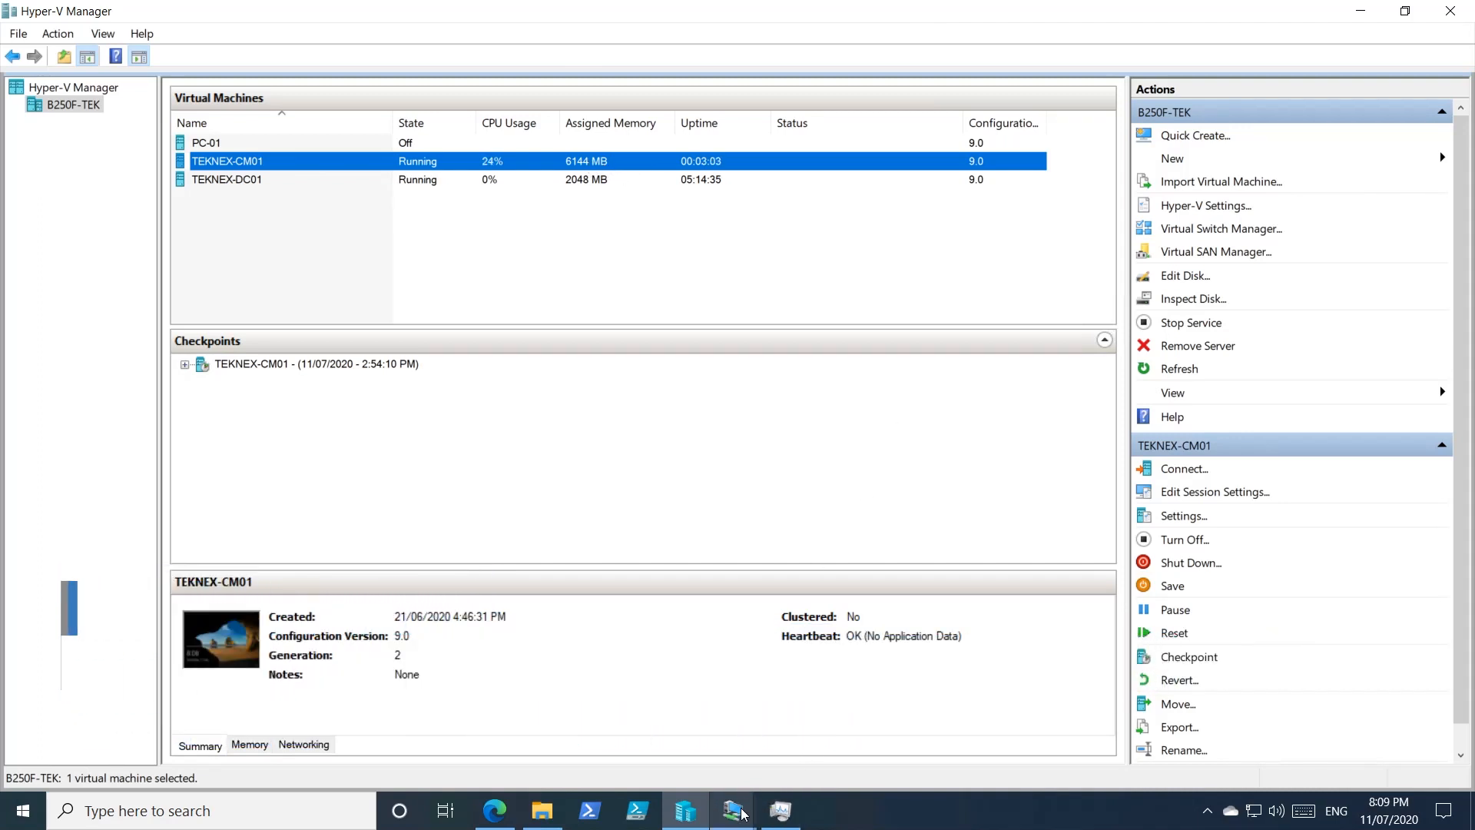
# Connect SQL Server Management Studio to the TEKNEX-CM01 database engine.
pyautogui.moveTo(732, 810)
pyautogui.click(876, 728)
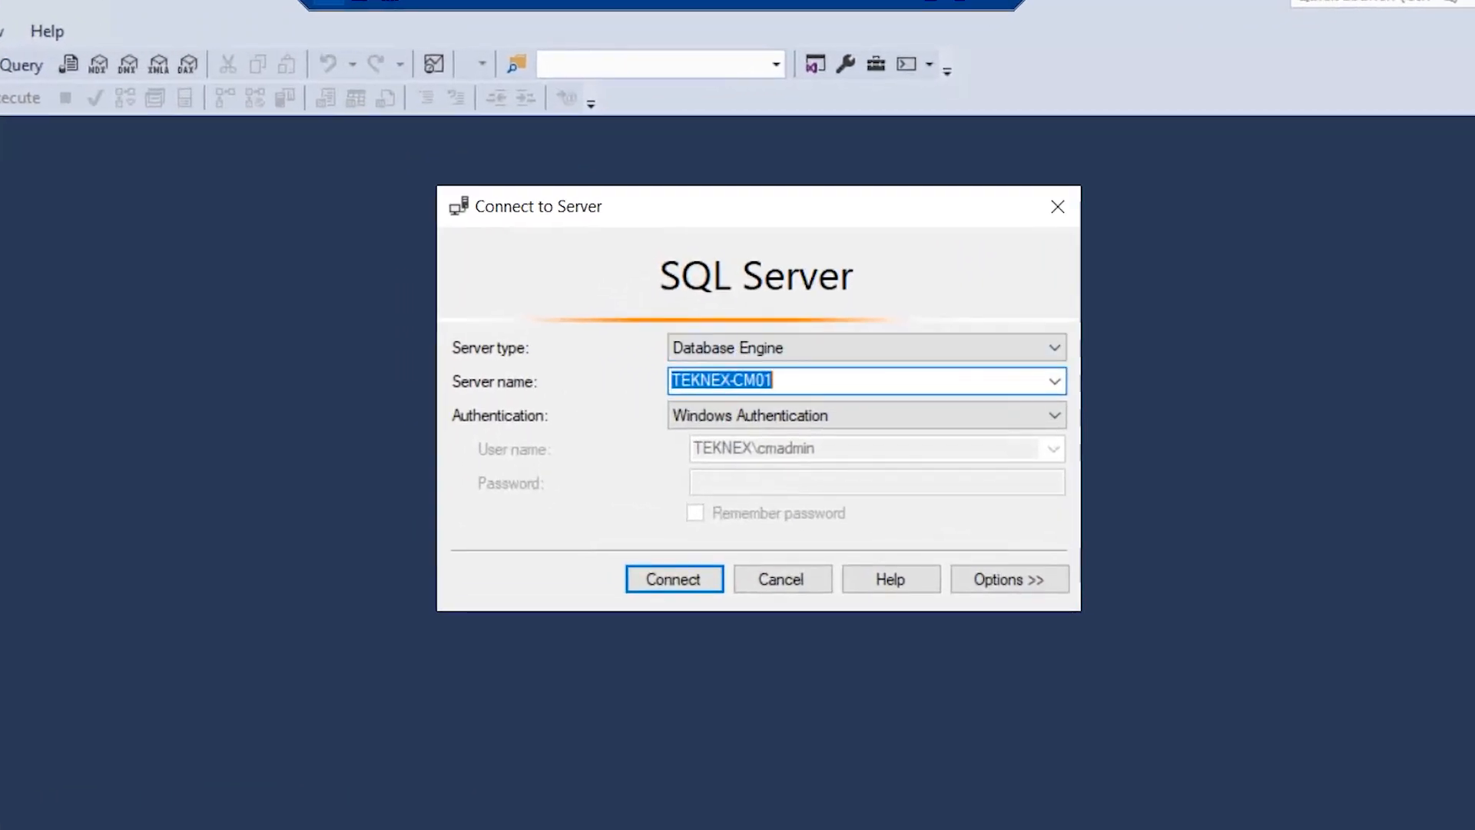
pyautogui.press('End')
pyautogui.hotkey('shift', 'Home')
pyautogui.click(665, 584)
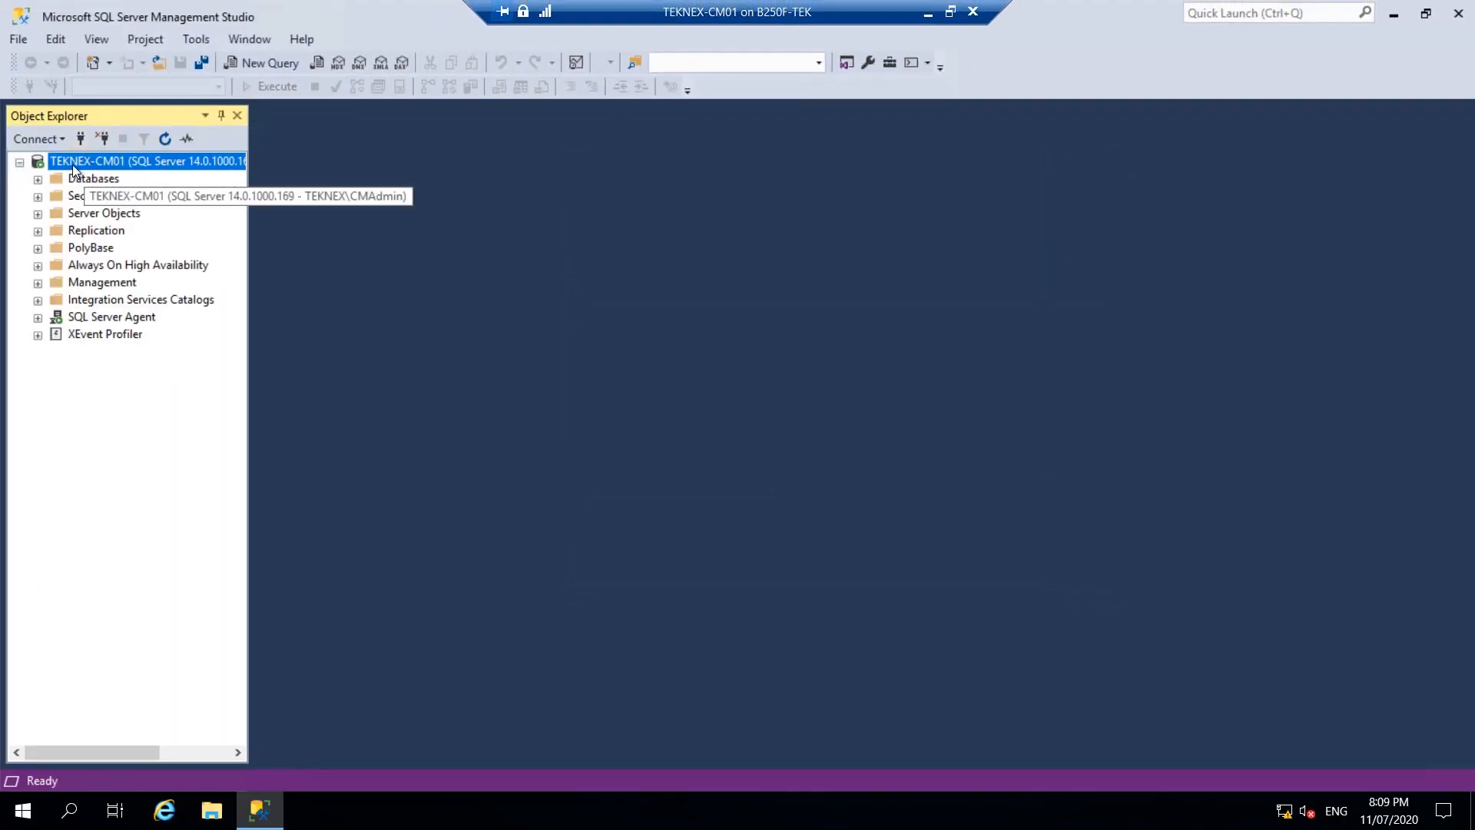
# Set the server's Maximum server memory to 3072 MB in Server Properties.
pyautogui.rightClick(74, 168)
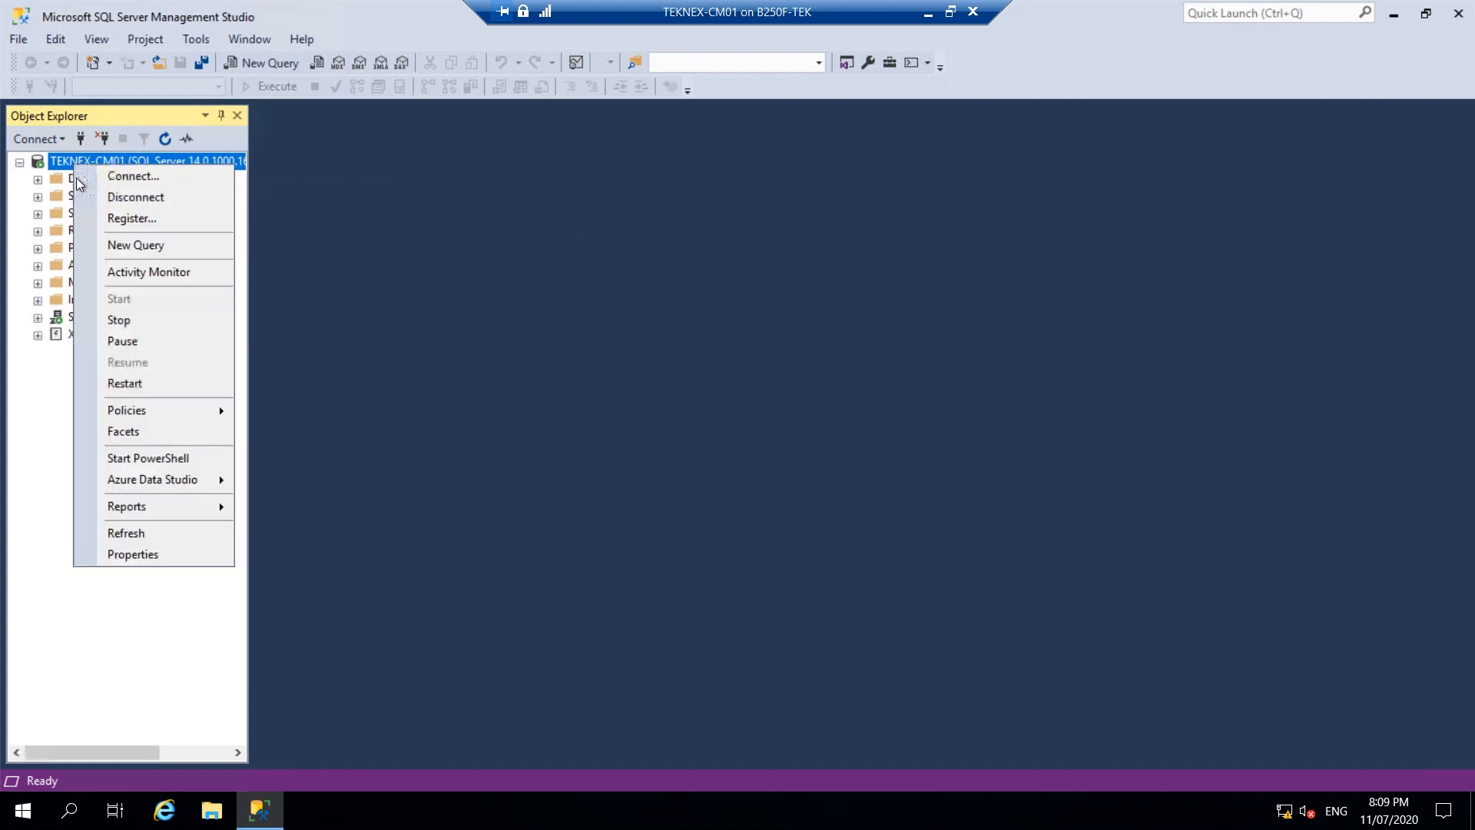
pyautogui.click(133, 554)
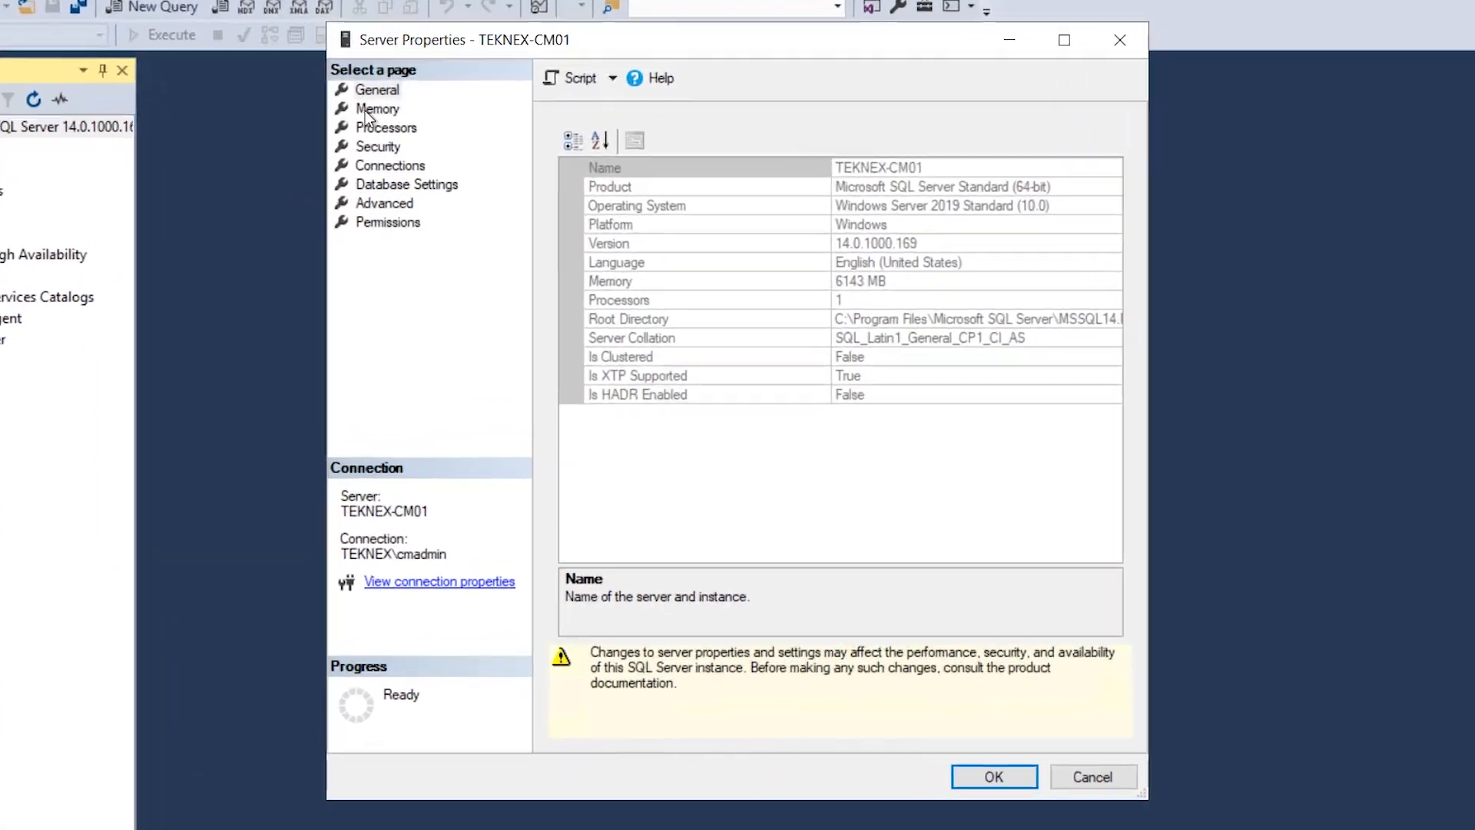
pyautogui.click(444, 146)
pyautogui.moveTo(626, 307); pyautogui.dragTo(434, 305)
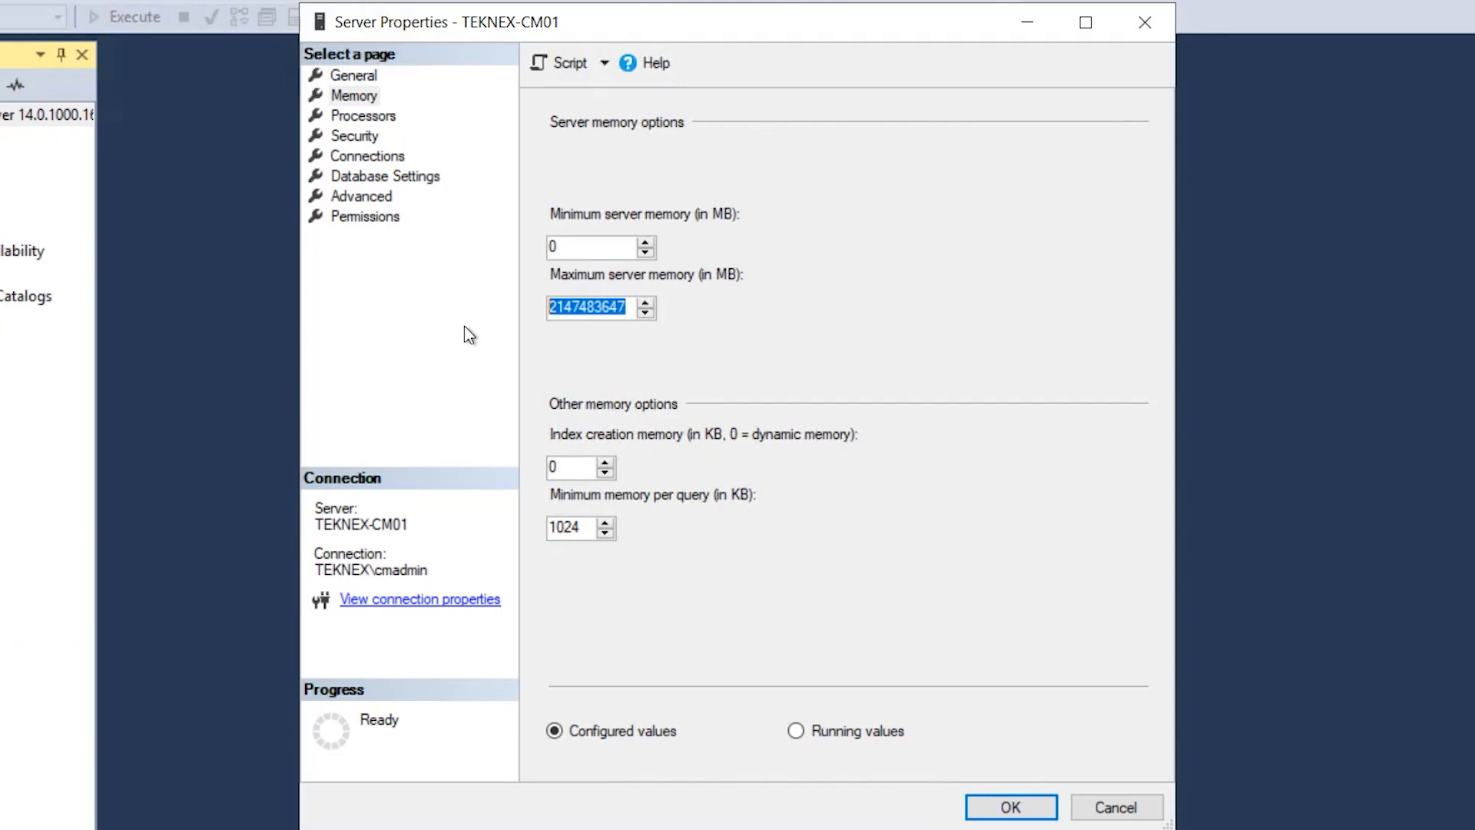
pyautogui.write('307')
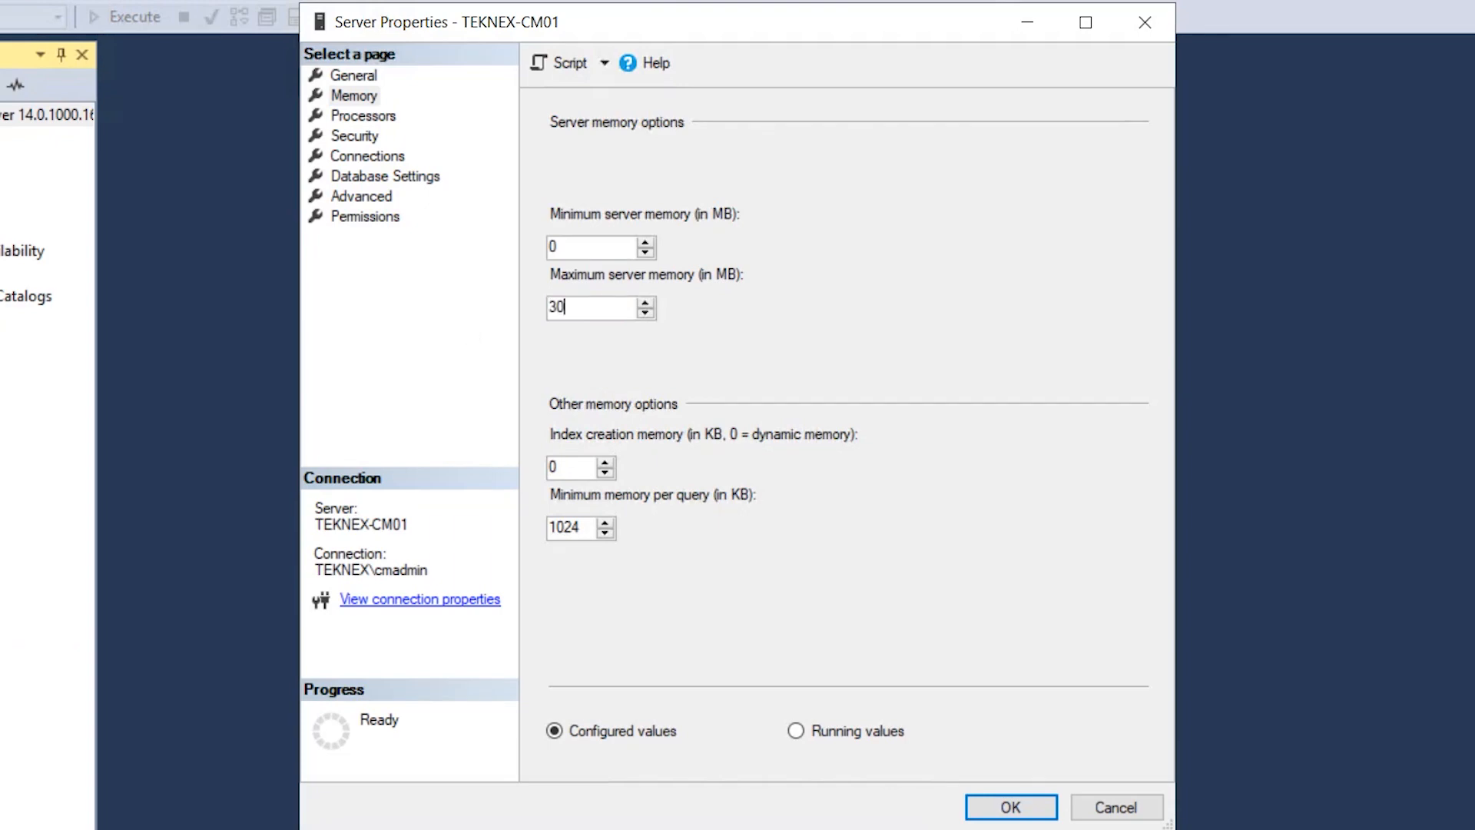
pyautogui.write('2')
pyautogui.click(1020, 806)
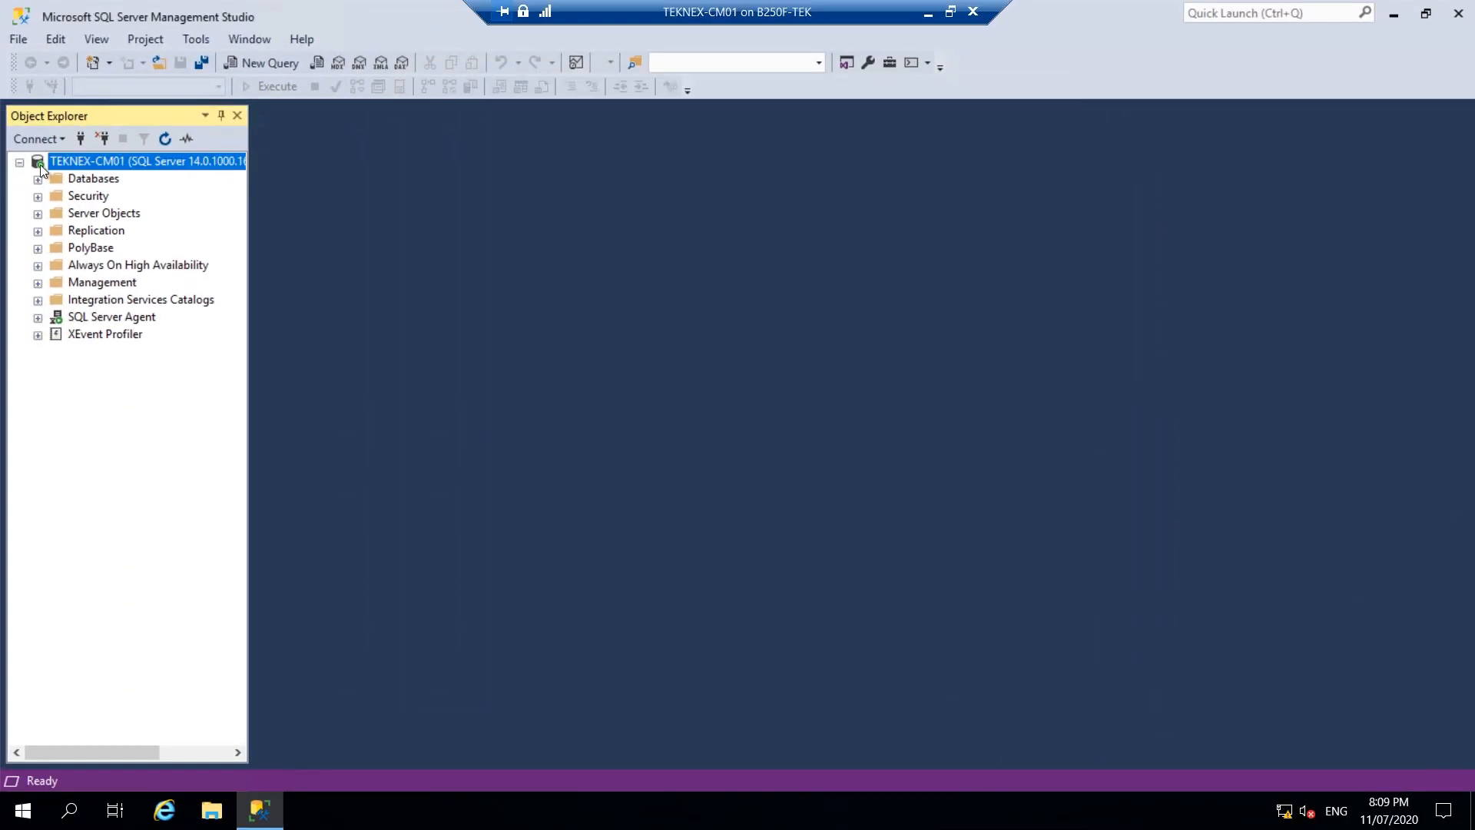
pyautogui.click(19, 162)
pyautogui.moveTo(1460, 2)
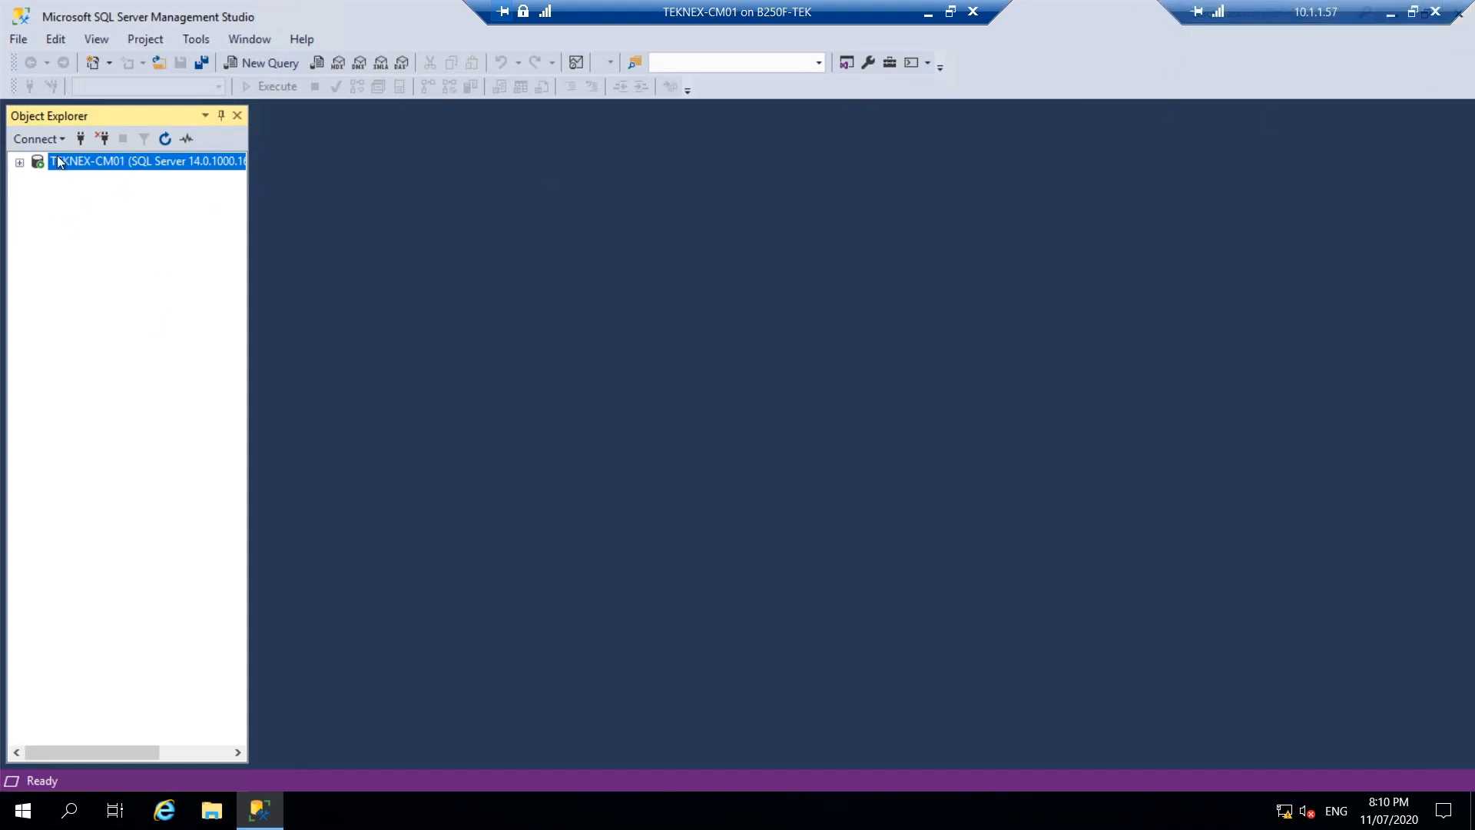
pyautogui.click(19, 162)
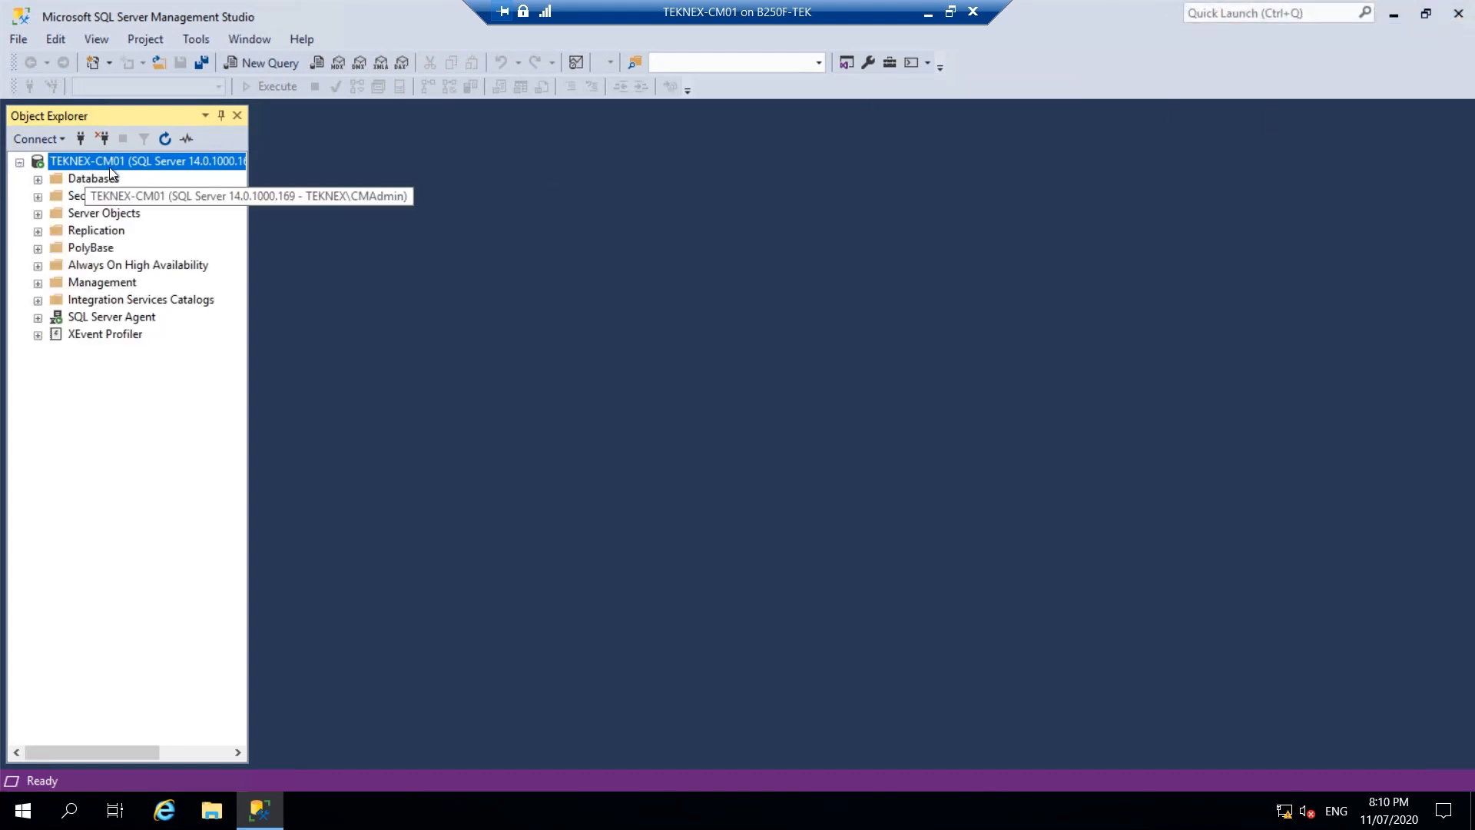
# Close SSMS, open SQL Server 2017 Configuration Manager elevated, and widen Log On As for the SQL services.
pyautogui.click(1457, 15)
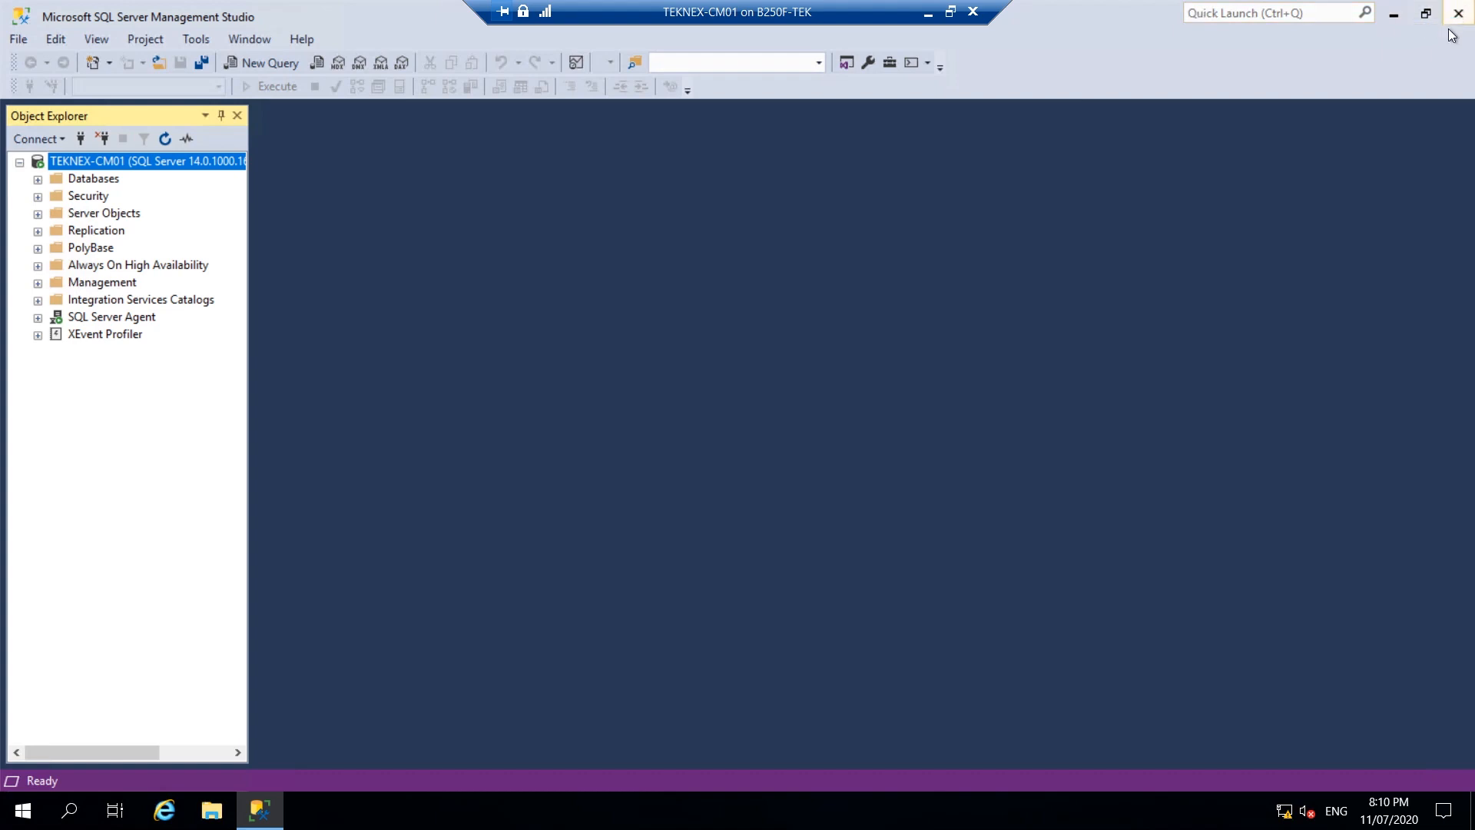
pyautogui.click(20, 810)
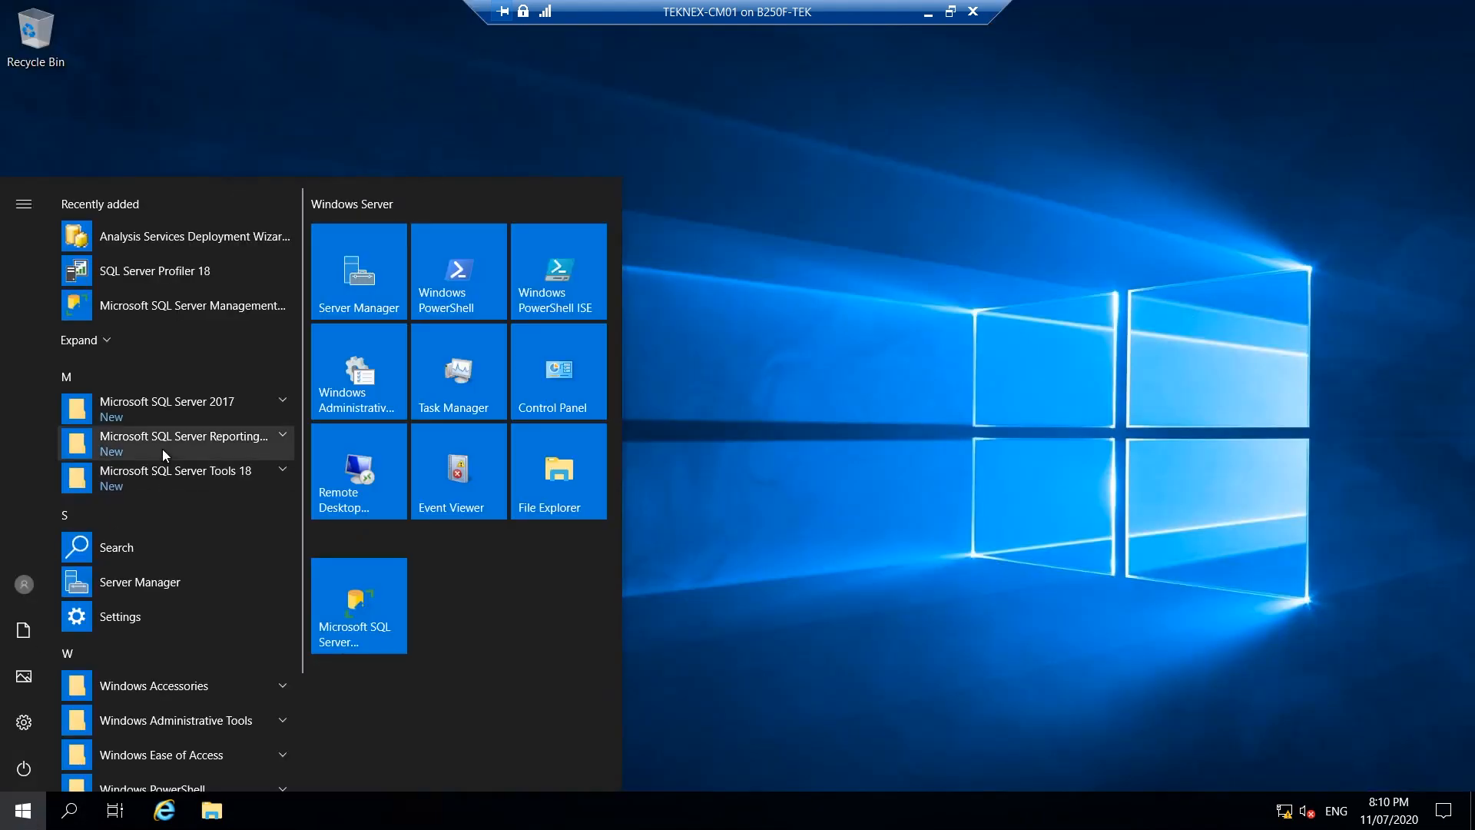
pyautogui.click(195, 405)
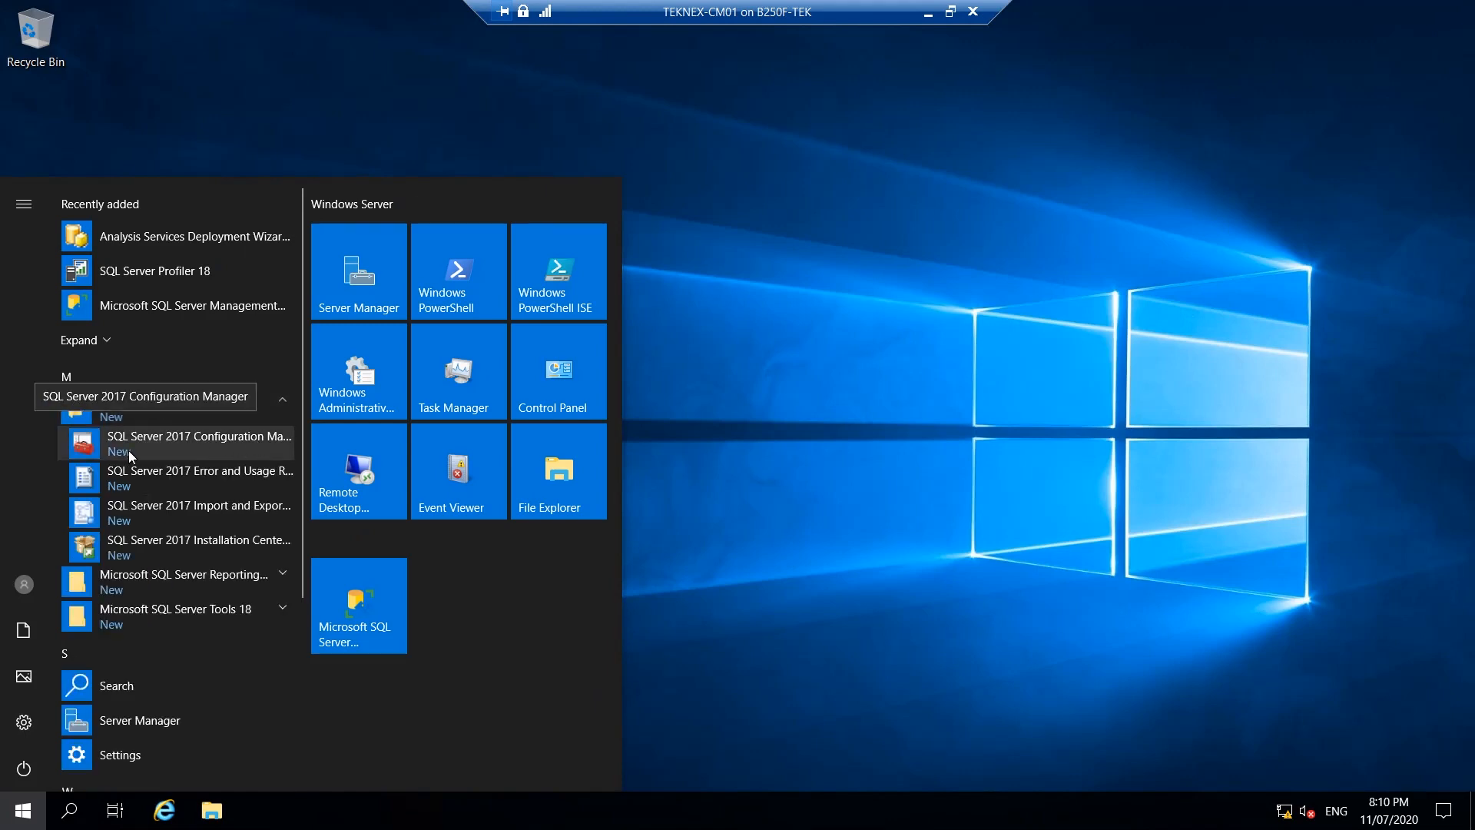
pyautogui.click(170, 452)
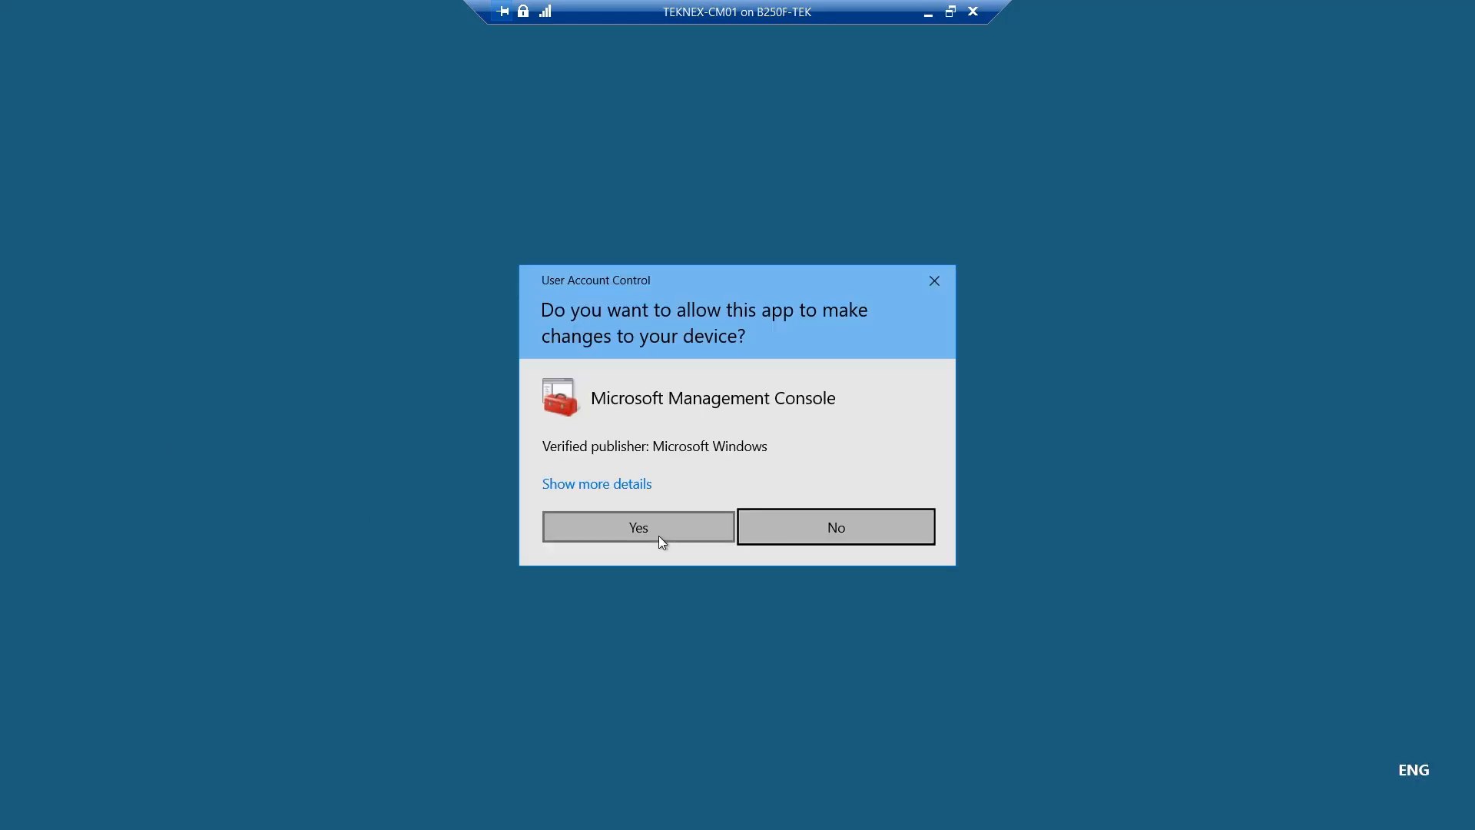
pyautogui.click(660, 536)
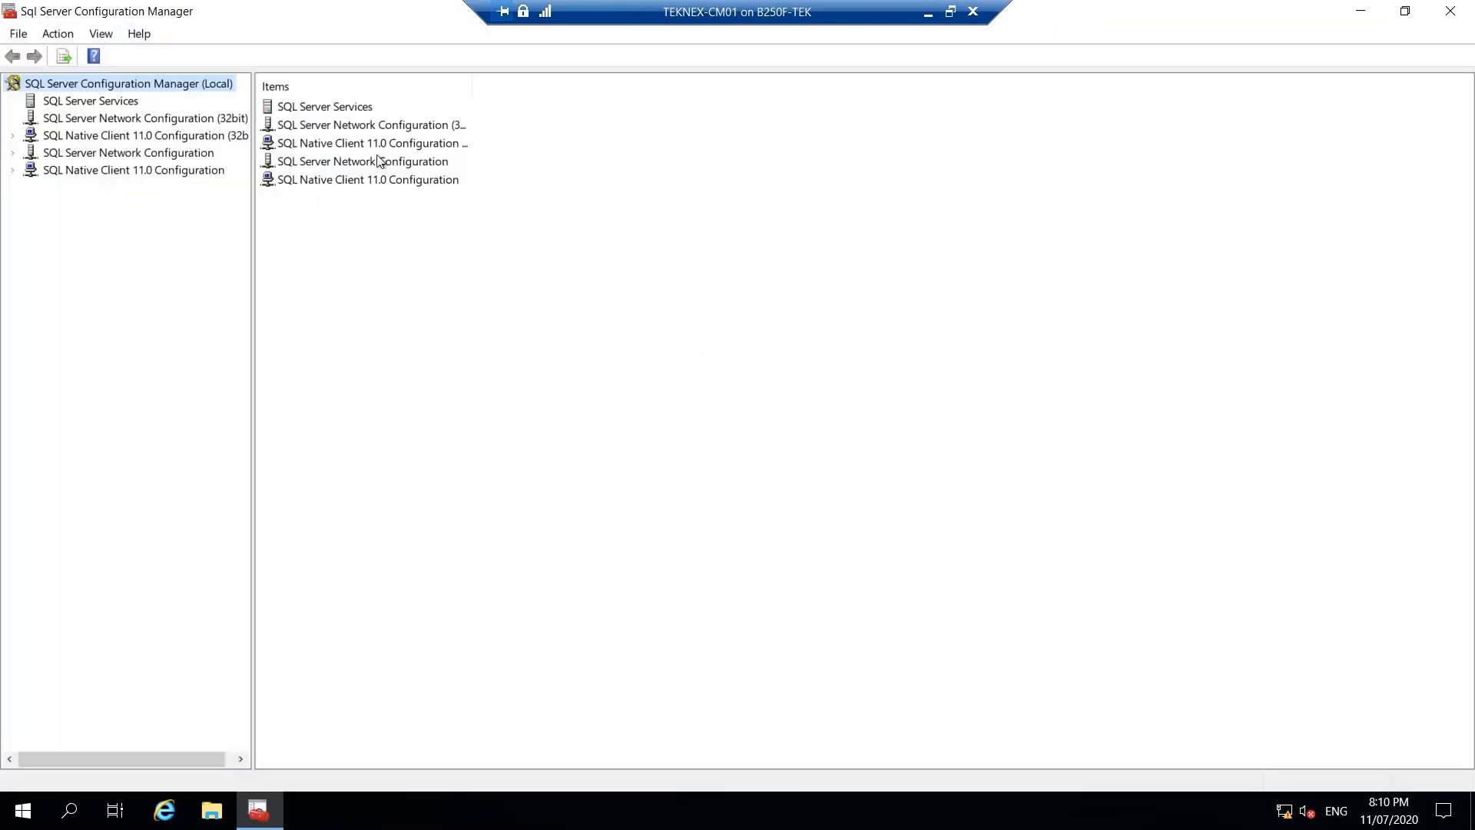
pyautogui.click(90, 105)
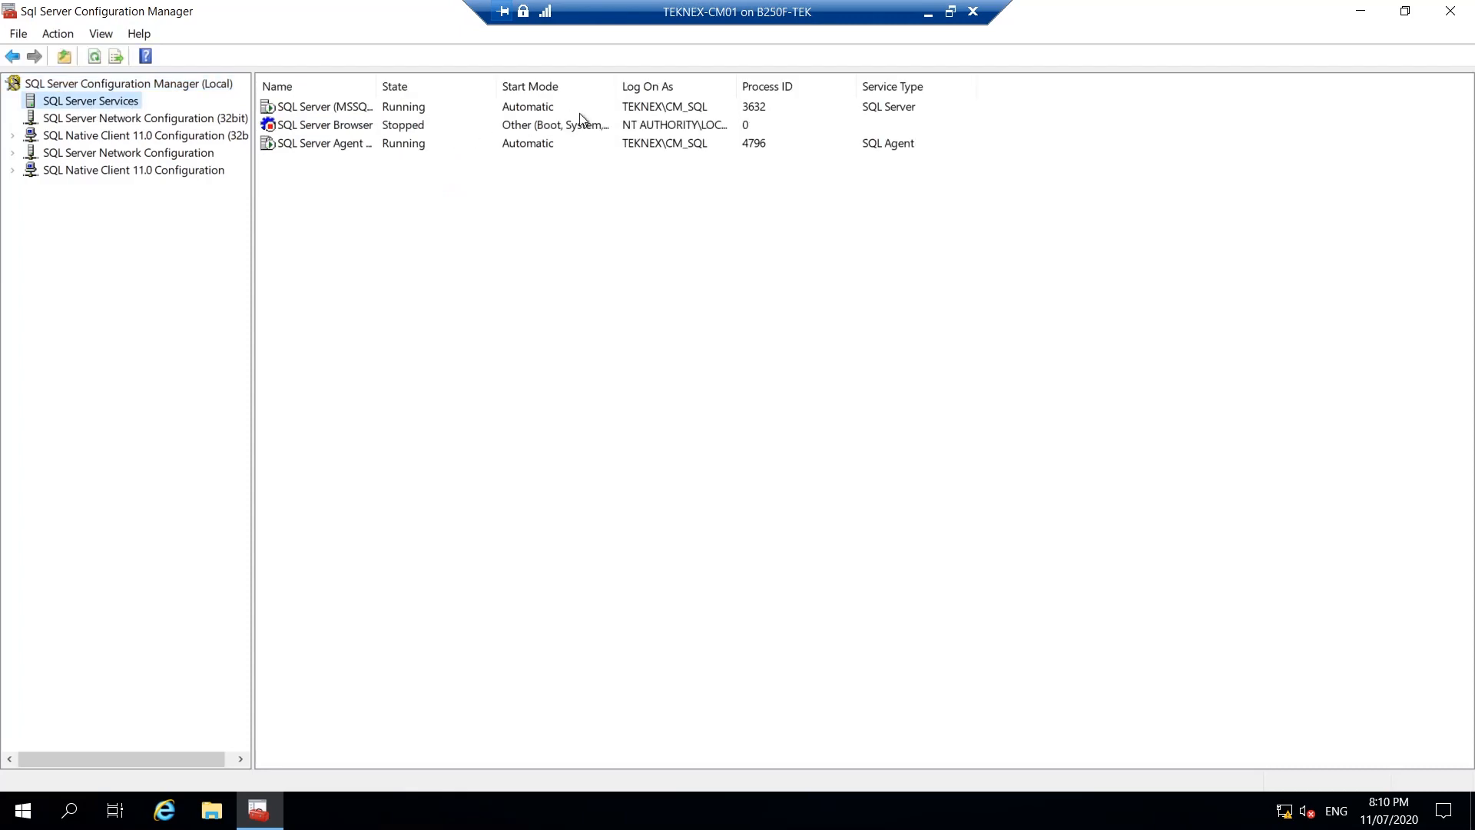
pyautogui.click(684, 107)
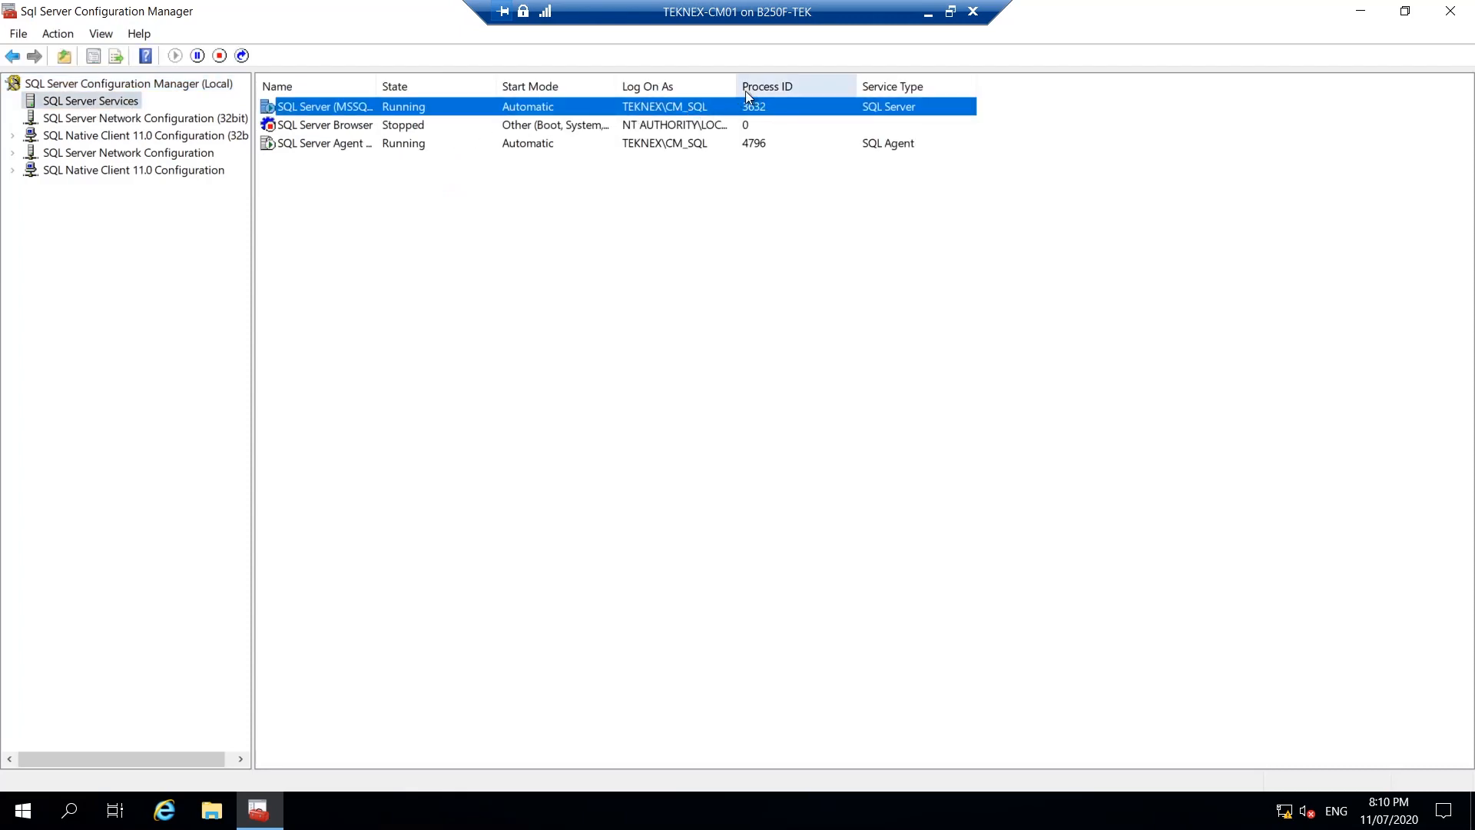
pyautogui.moveTo(735, 86); pyautogui.dragTo(801, 86)
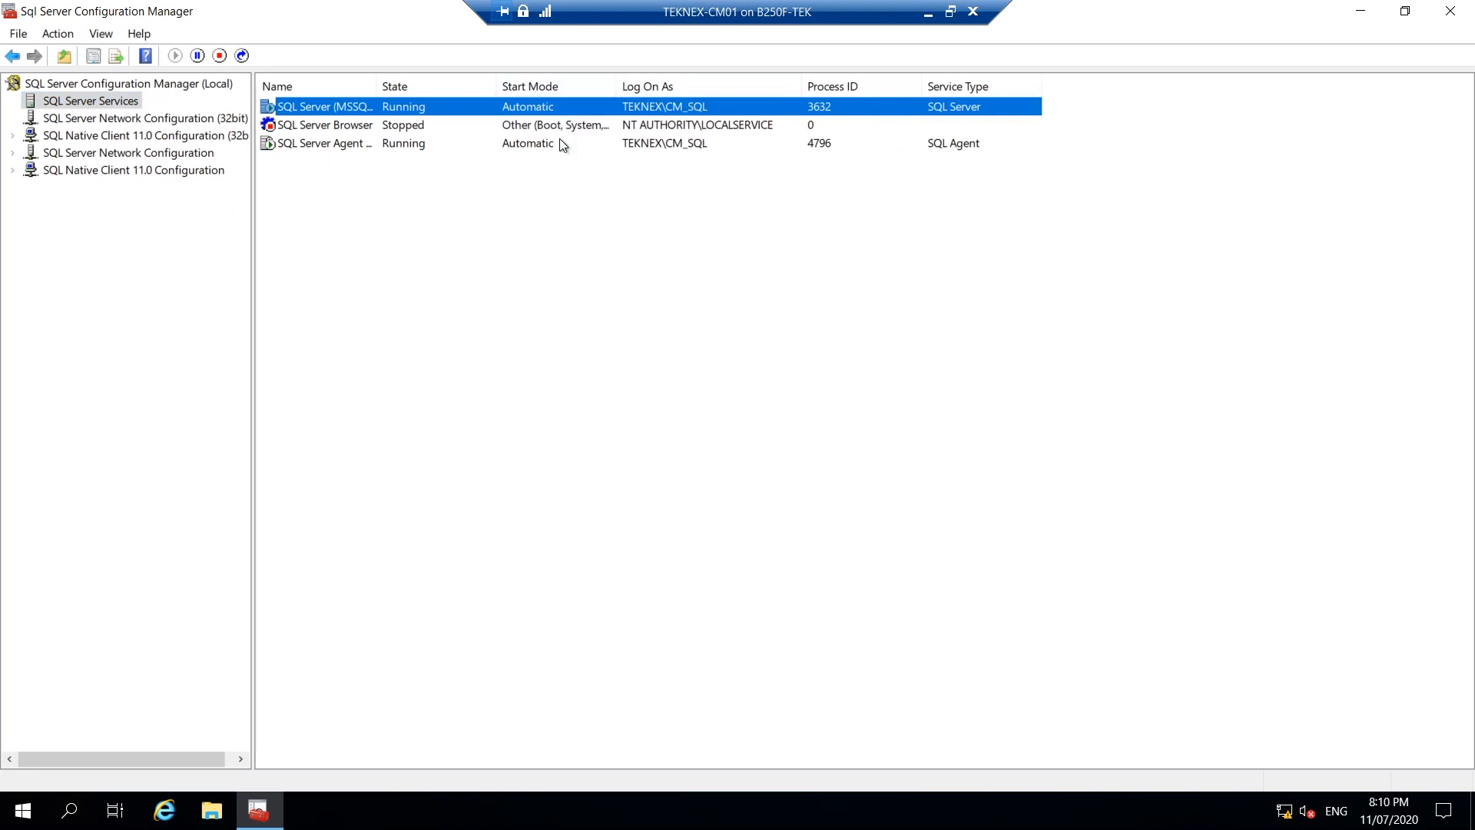
pyautogui.click(449, 148)
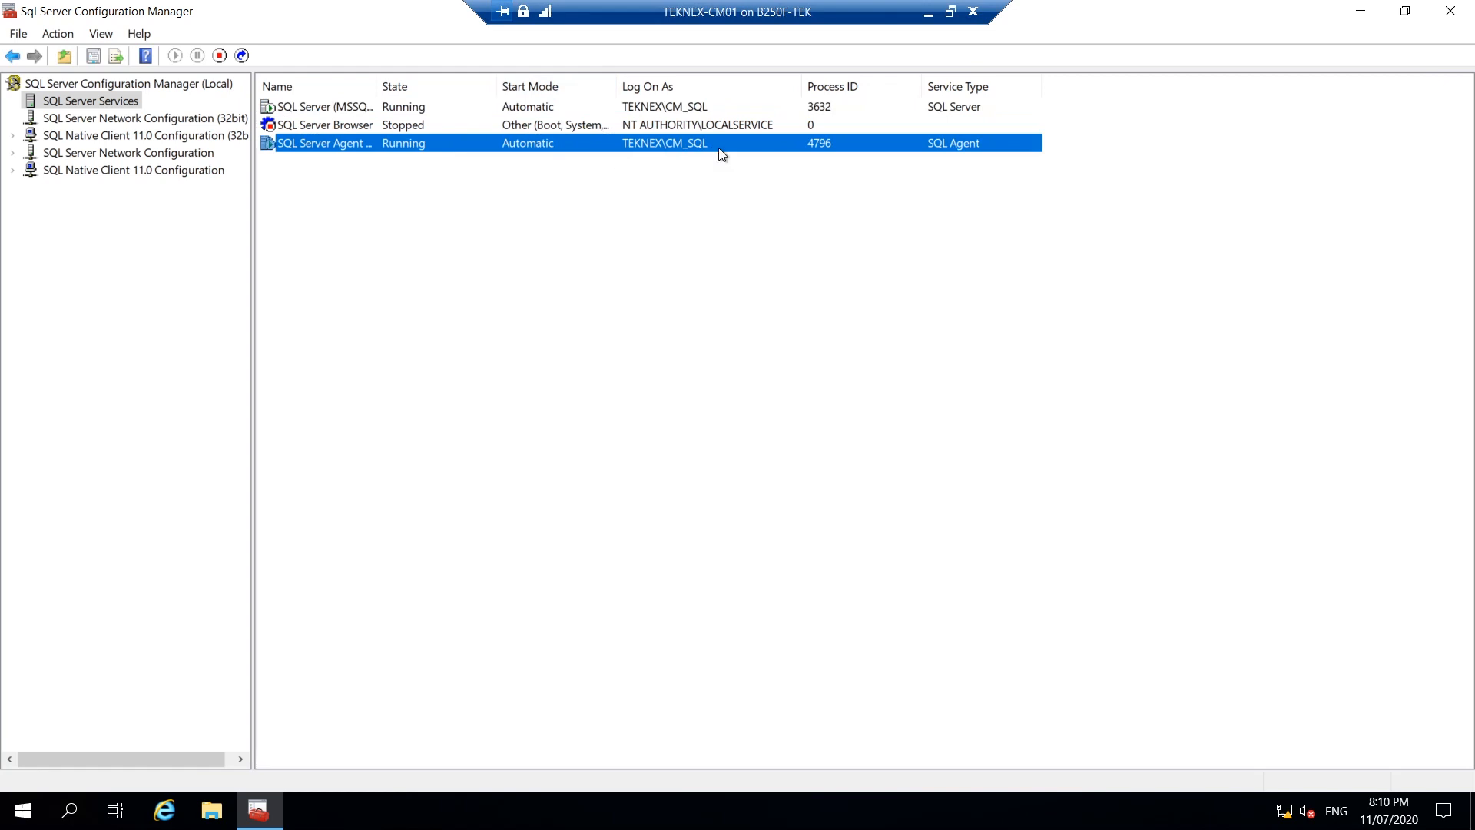
pyautogui.moveTo(1457, 6)
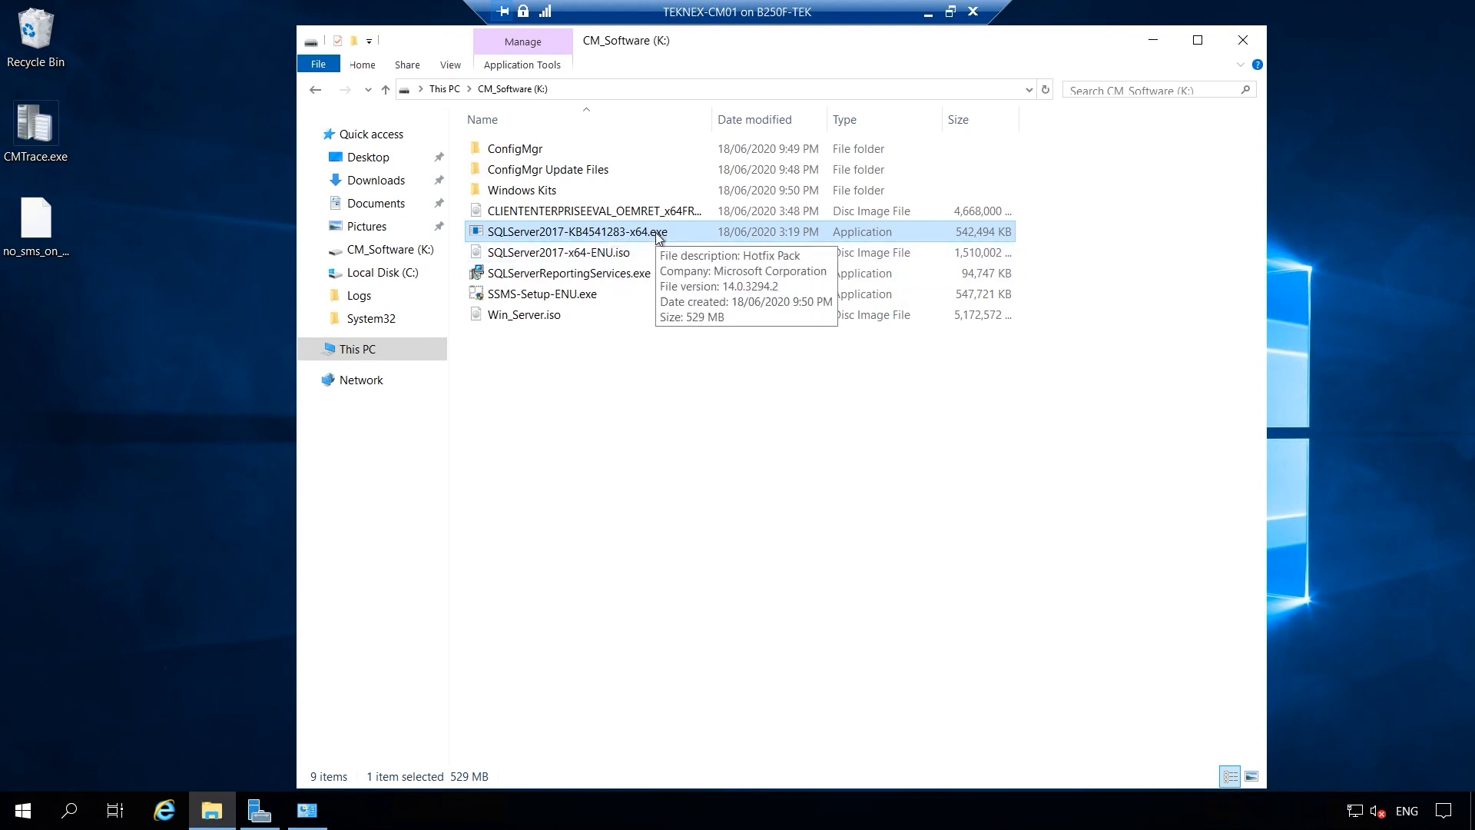
# Install SQLServer2017-KB4541283-x64.exe on the MSSQLSERVER instance, accepting the license, and close it after success.
pyautogui.doubleClick(684, 232)
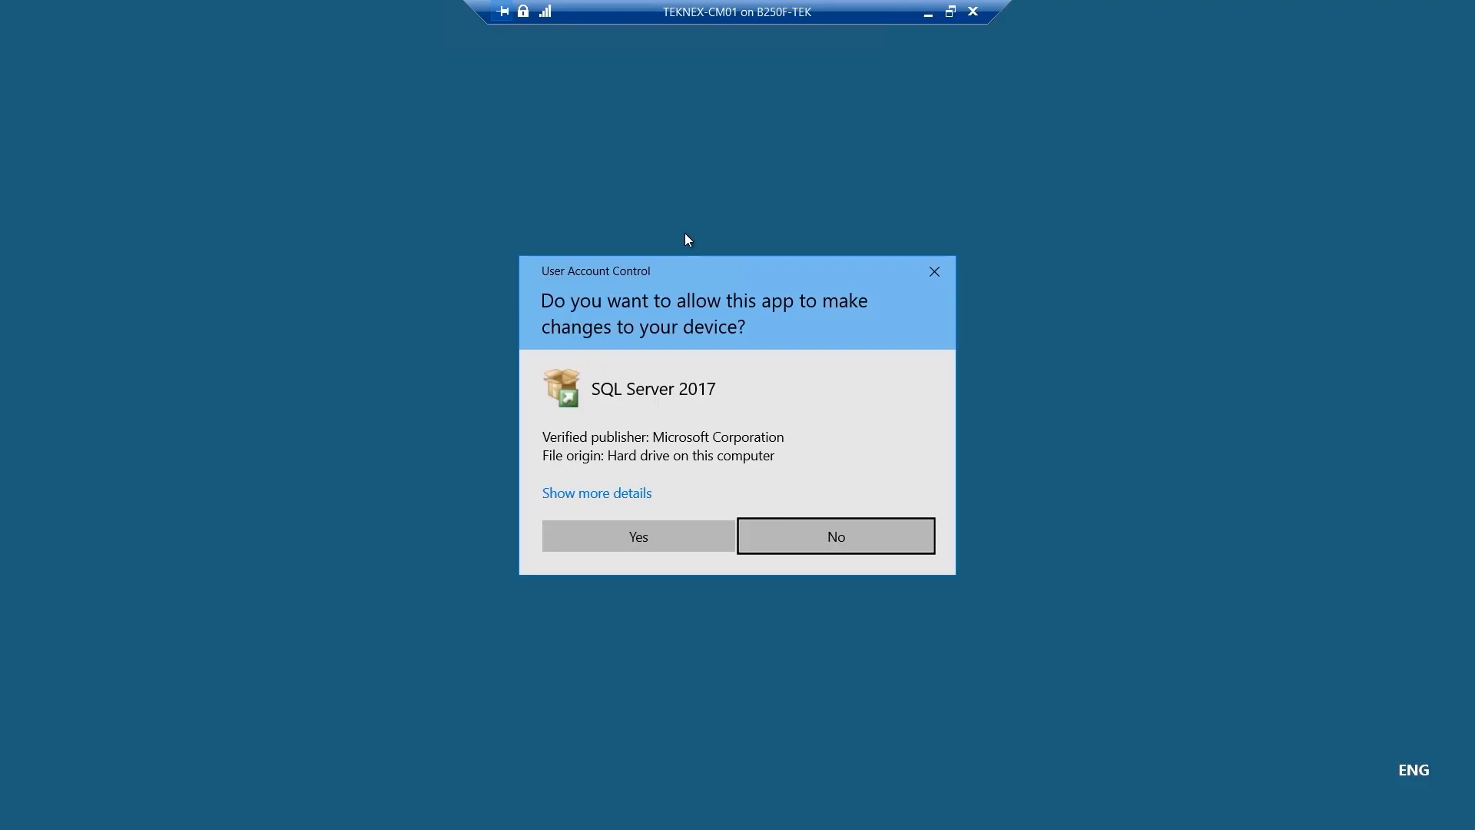
pyautogui.click(675, 531)
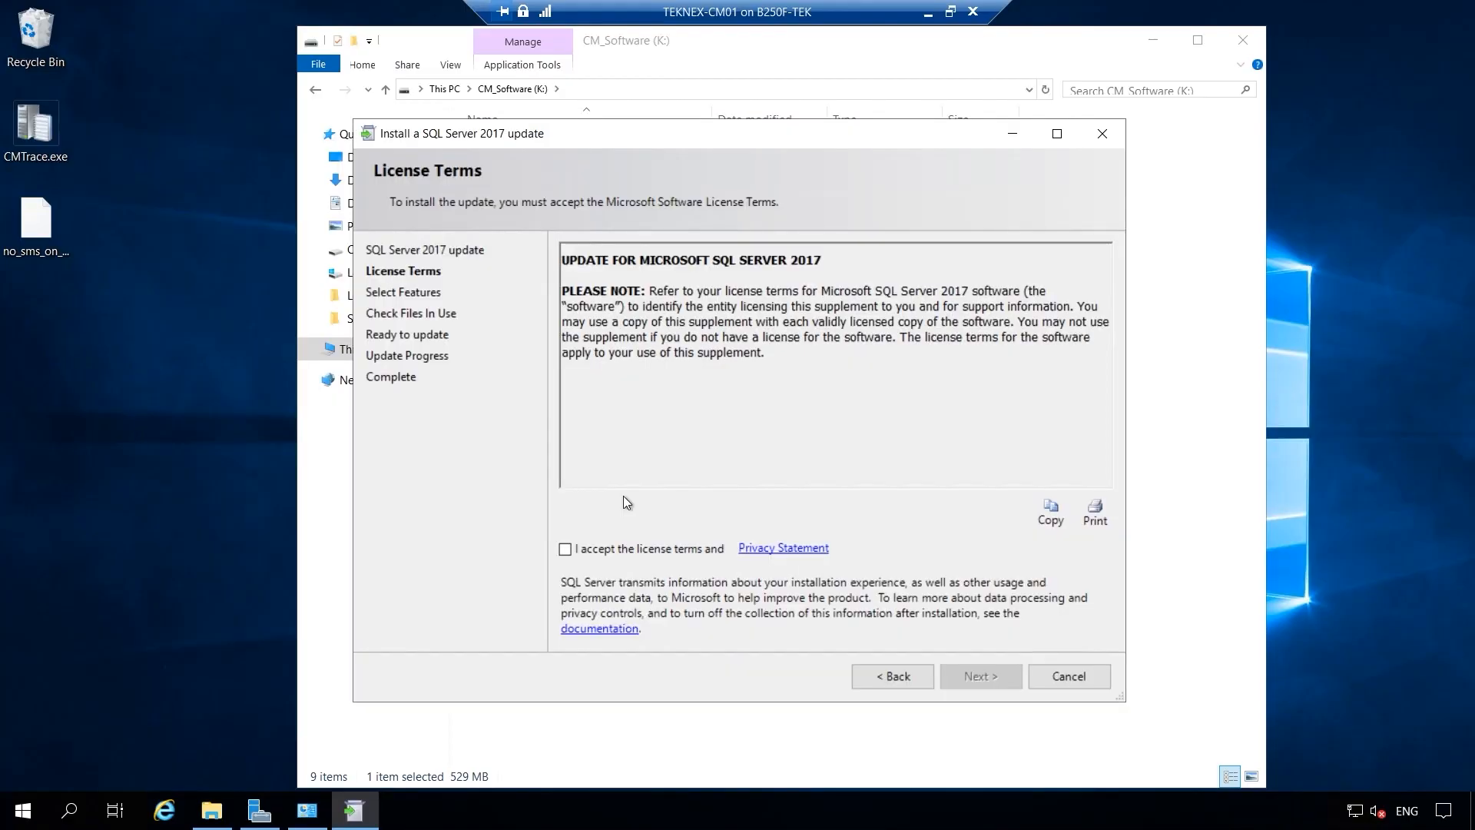
pyautogui.click(637, 549)
pyautogui.click(974, 674)
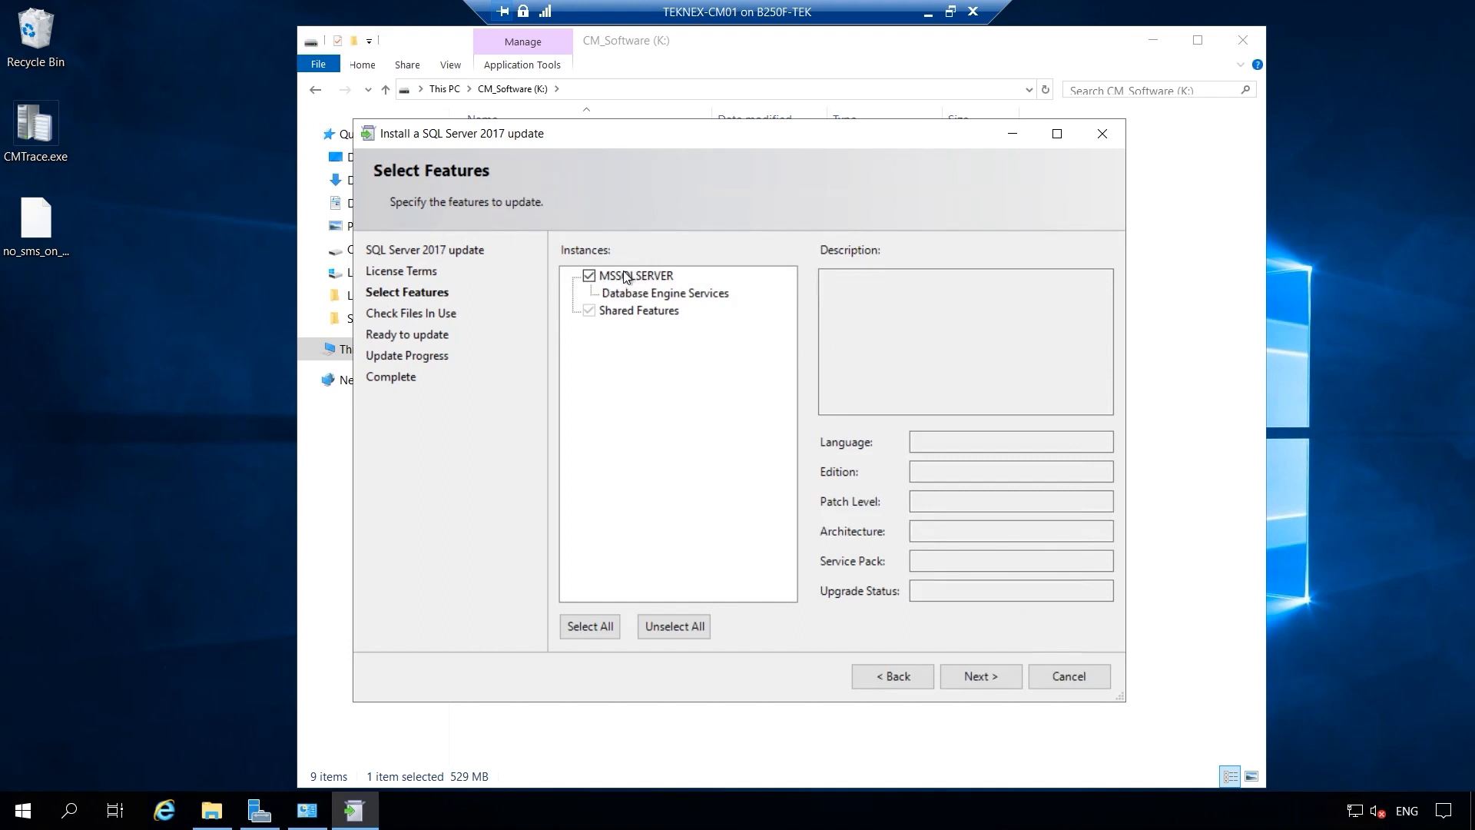
pyautogui.click(981, 676)
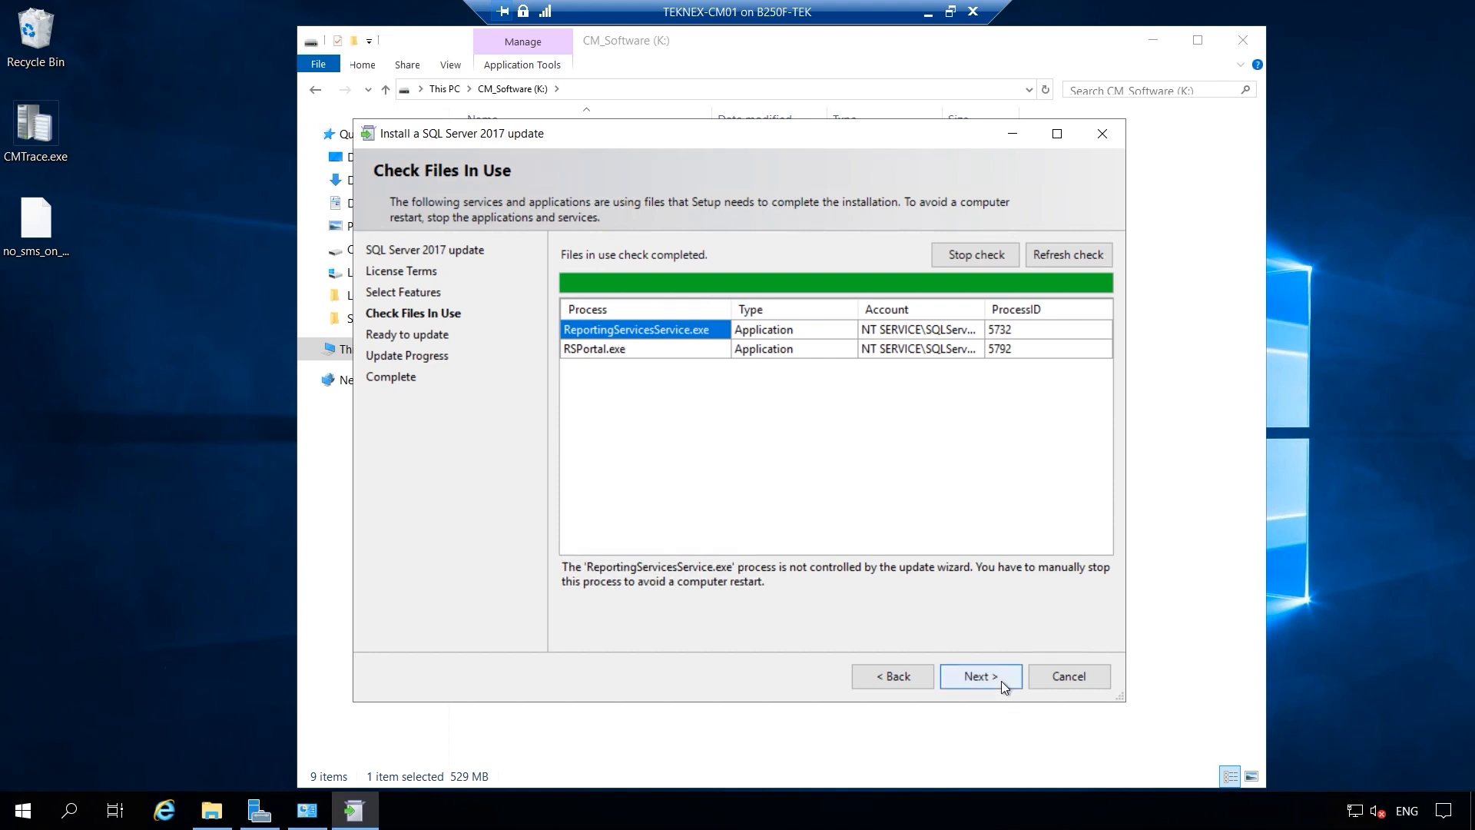
pyautogui.click(980, 676)
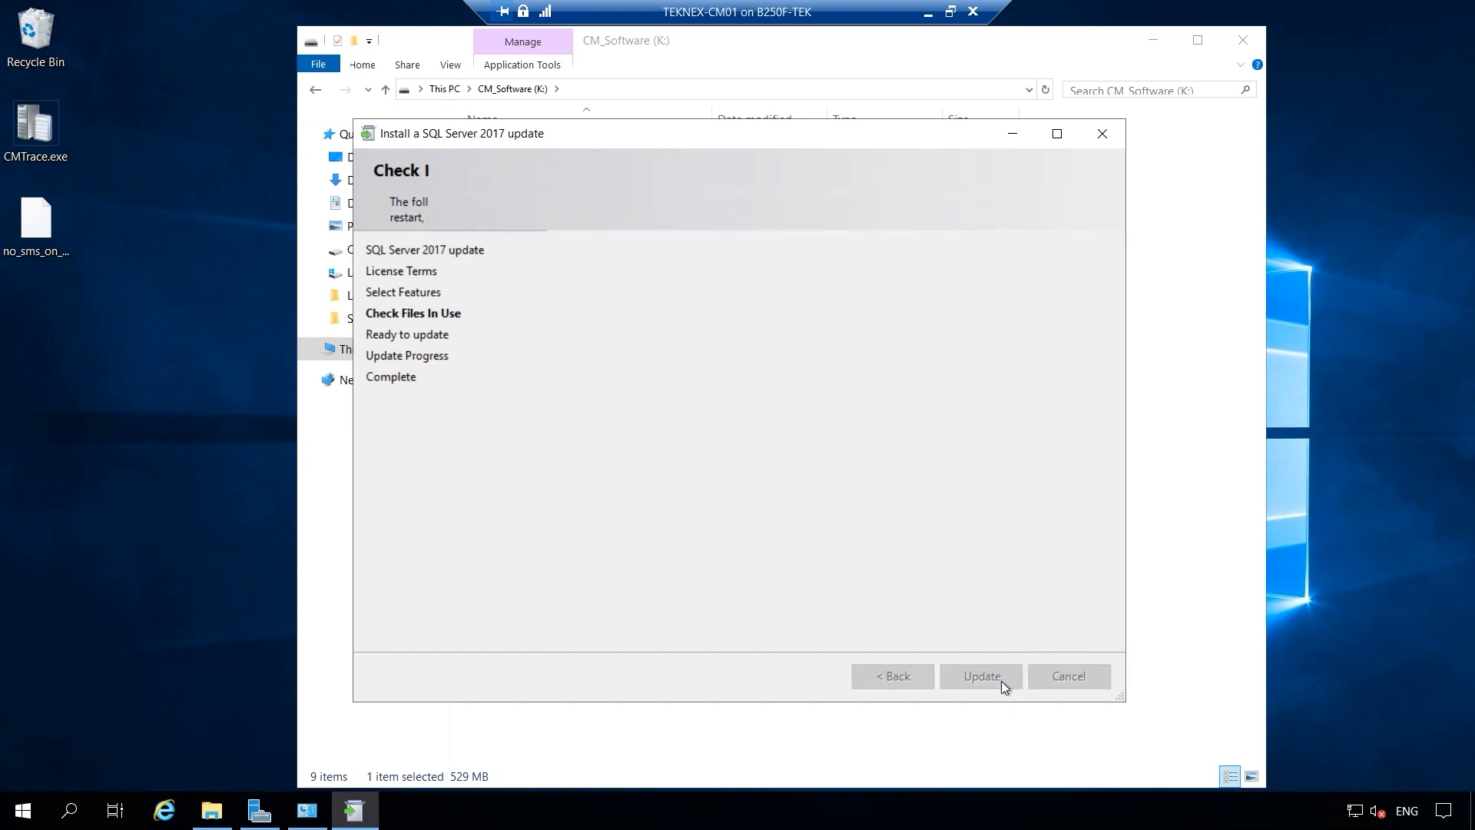
pyautogui.scroll(-1, 953, 486)
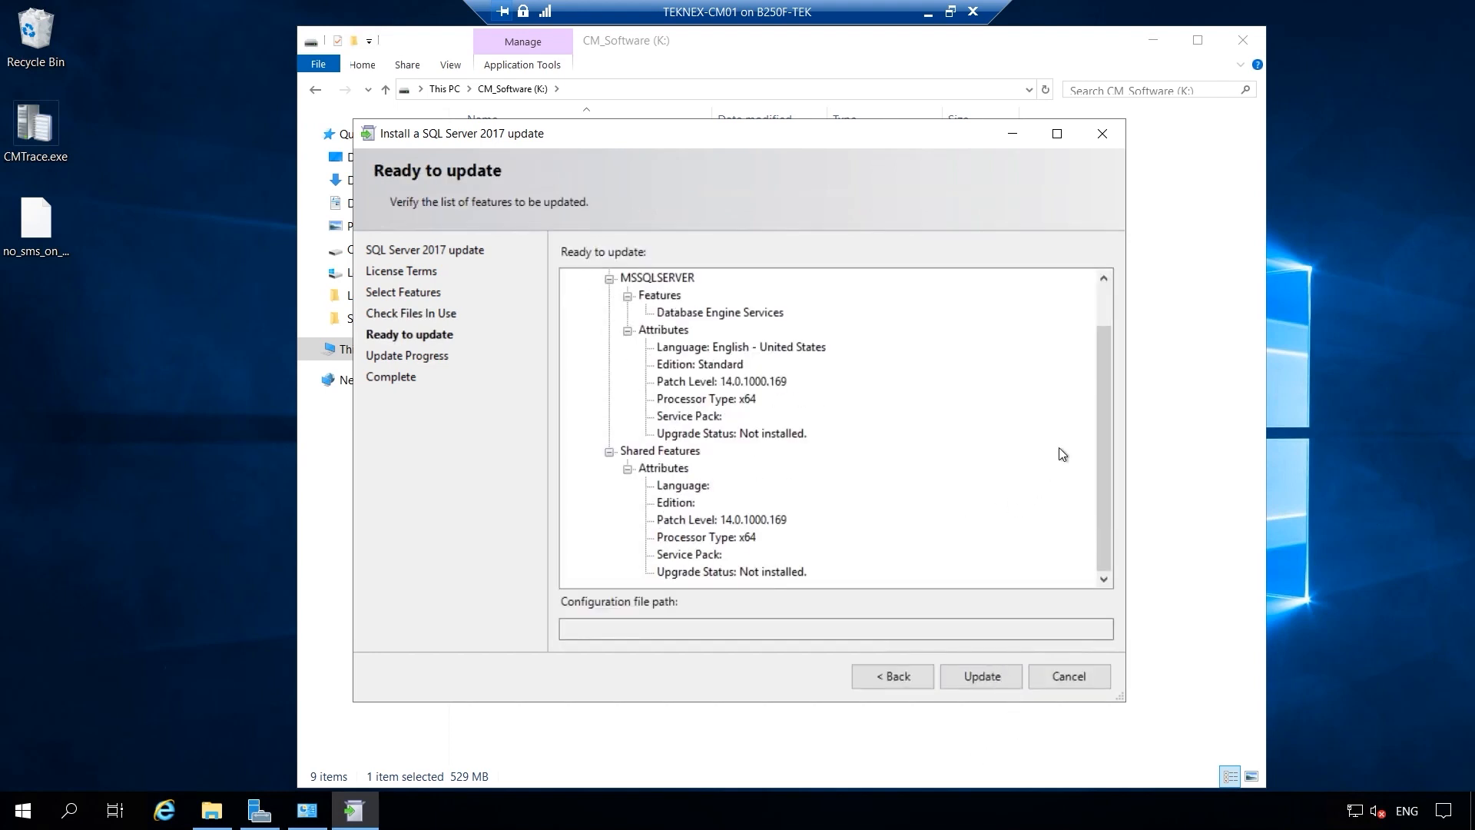
pyautogui.click(982, 676)
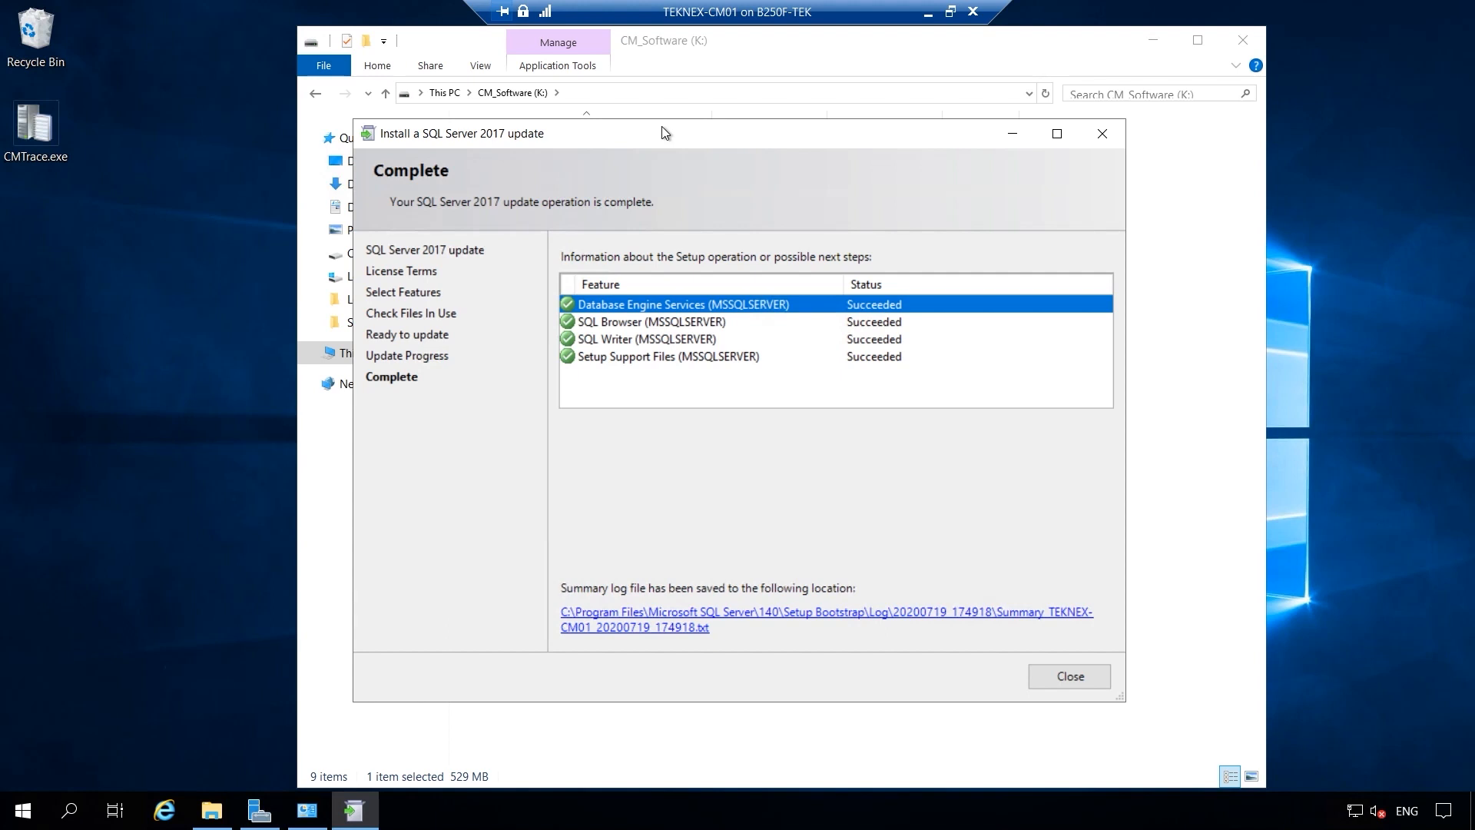
pyautogui.click(1070, 677)
# Restart the server again with the Application: Maintenance (Planned) reason.
pyautogui.rightClick(23, 810)
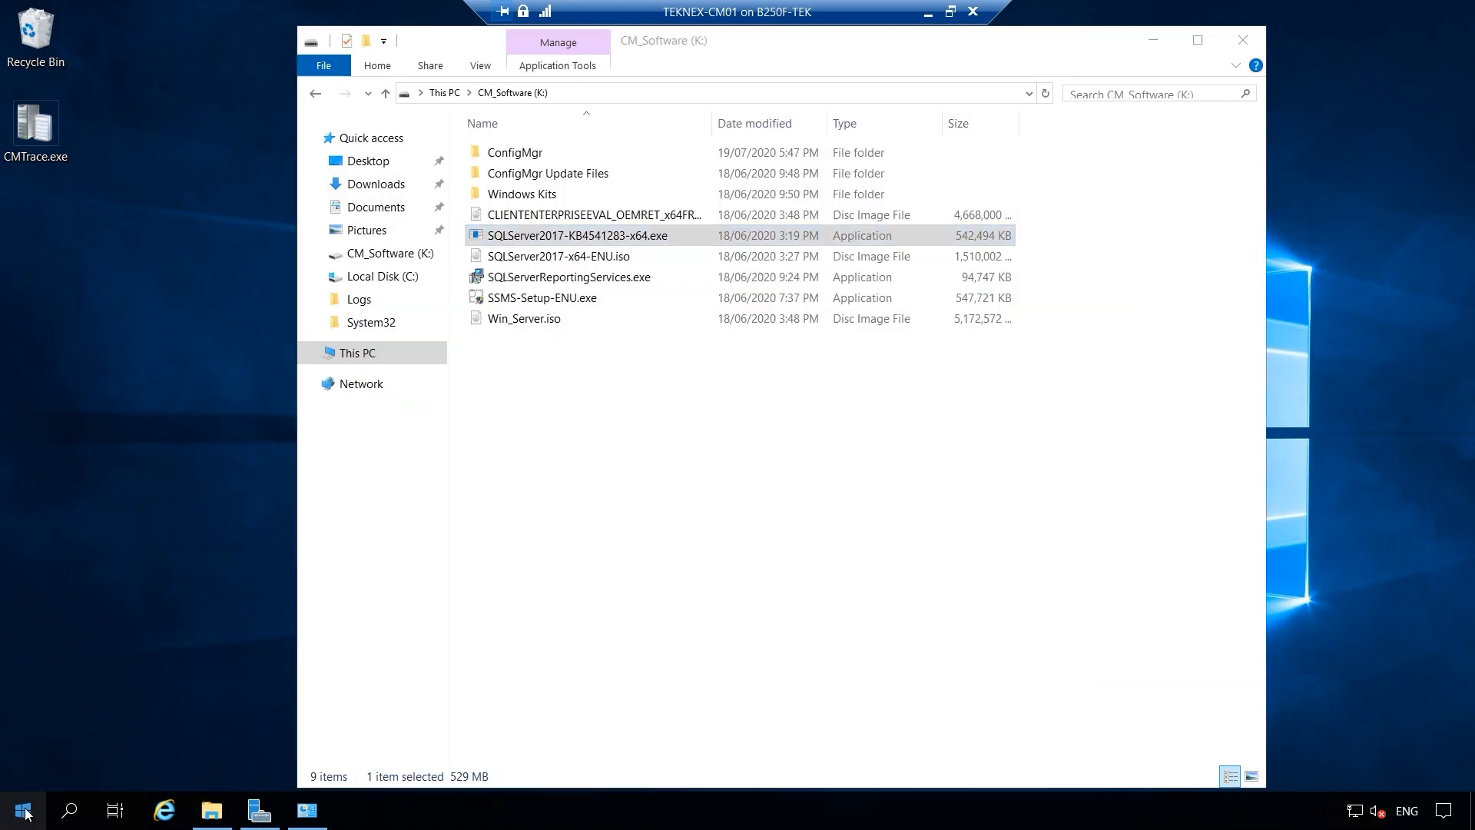
pyautogui.moveTo(244, 757)
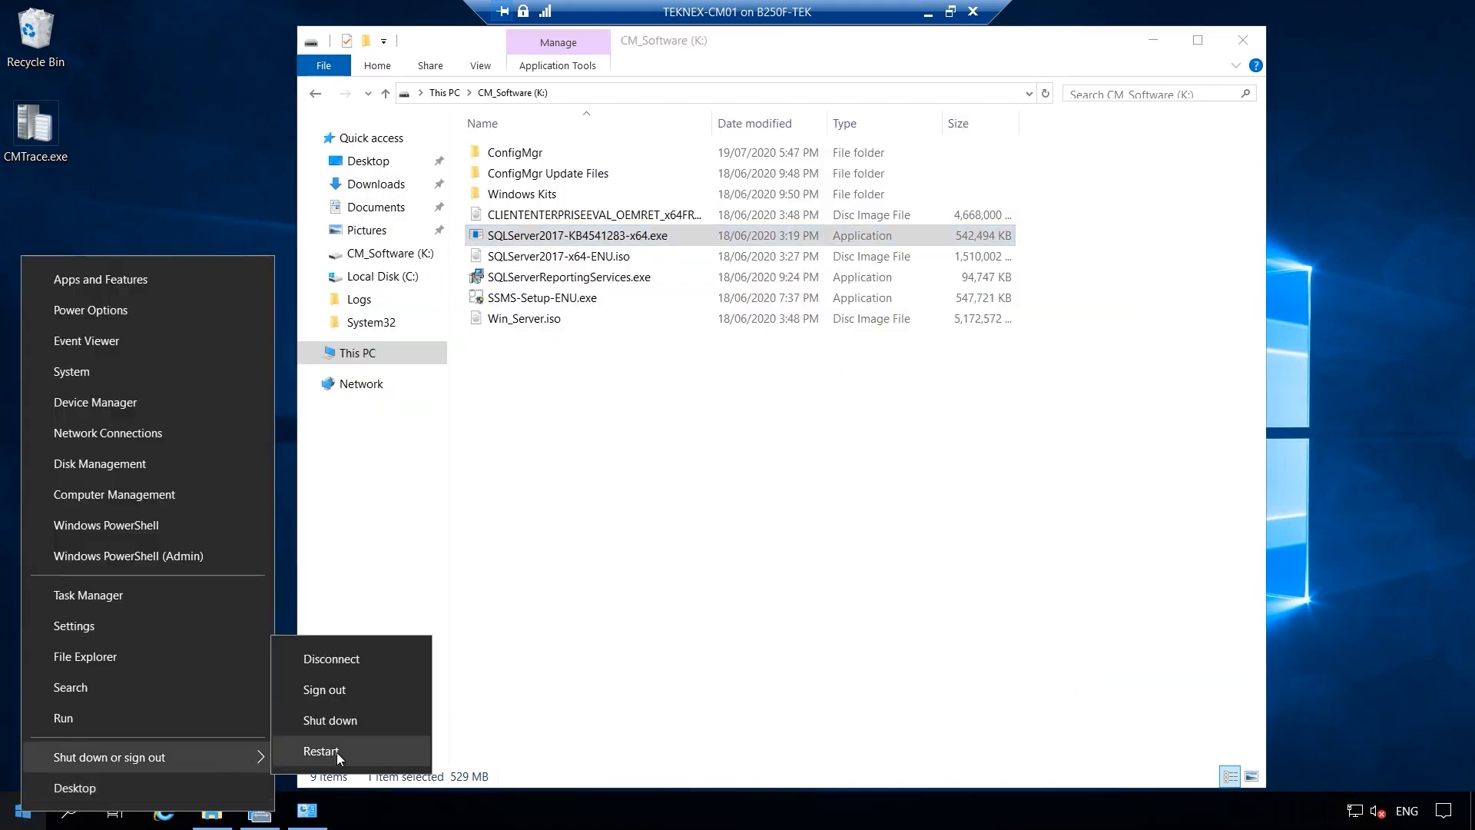
pyautogui.click(338, 751)
pyautogui.click(340, 749)
pyautogui.scroll(-1, 260, 782)
pyautogui.click(260, 782)
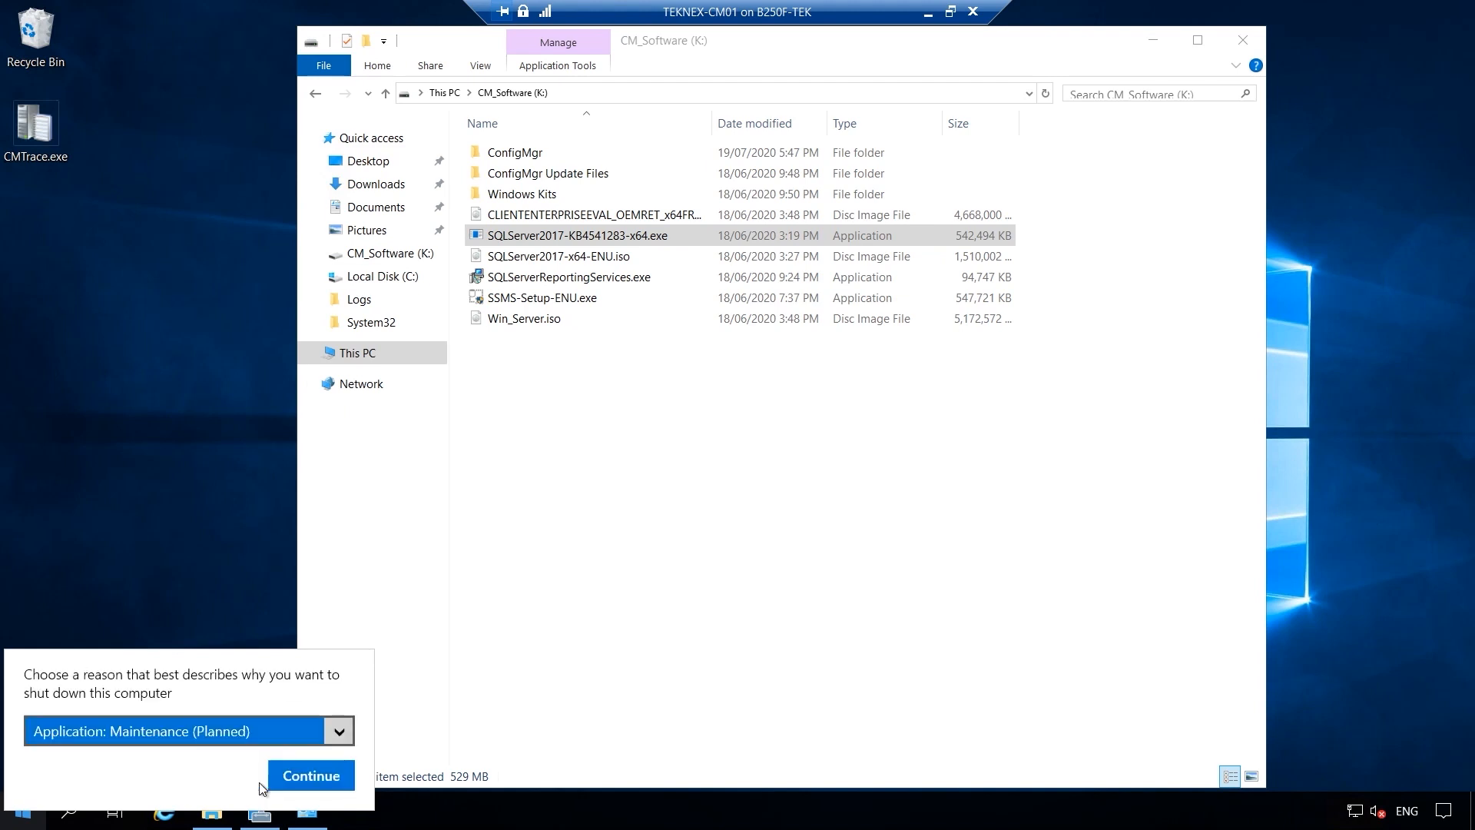
pyautogui.click(303, 777)
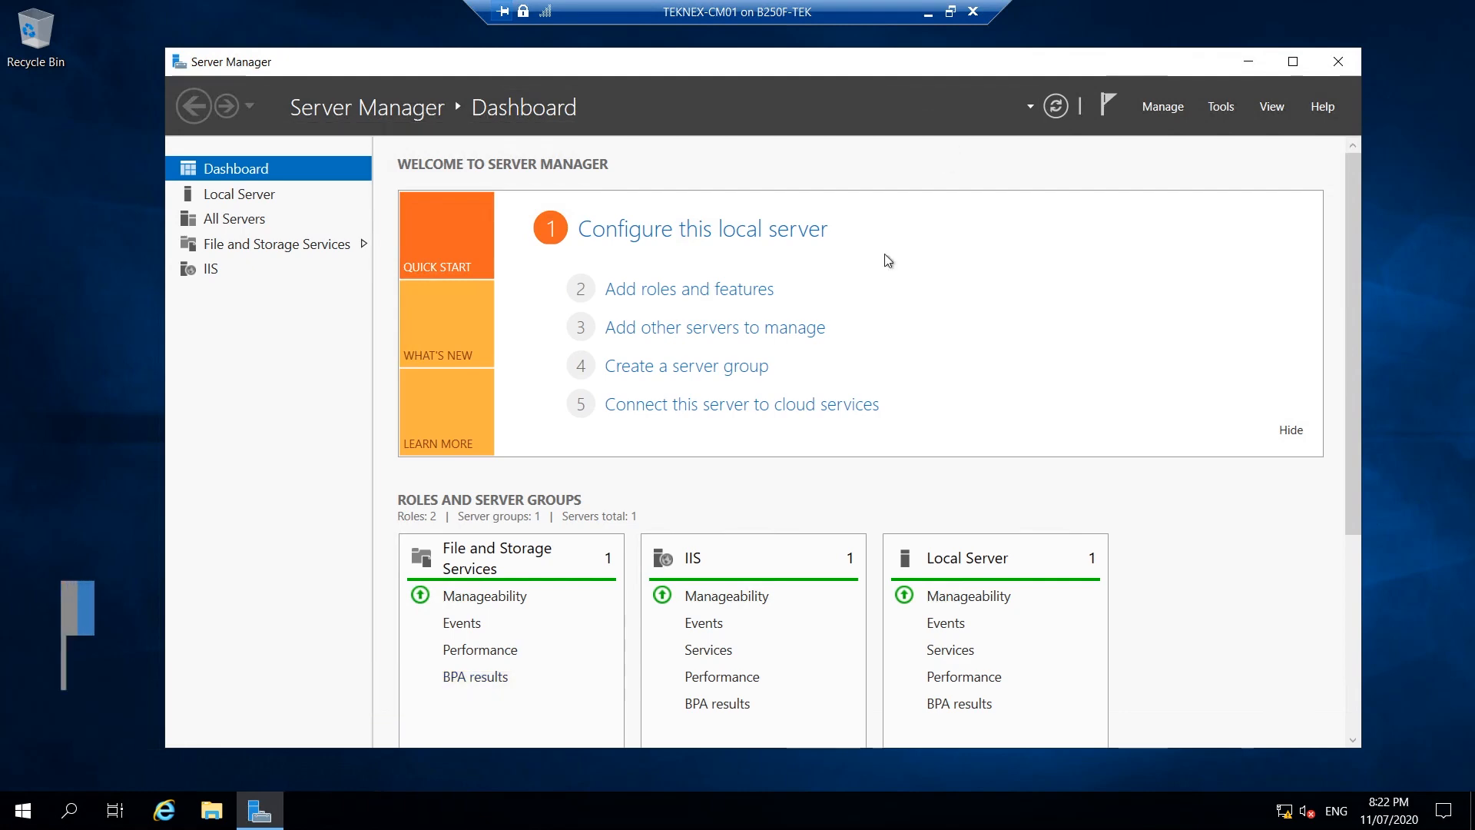
# Start the Add Roles and Features Wizard with role-based installation on this server.
pyautogui.click(750, 296)
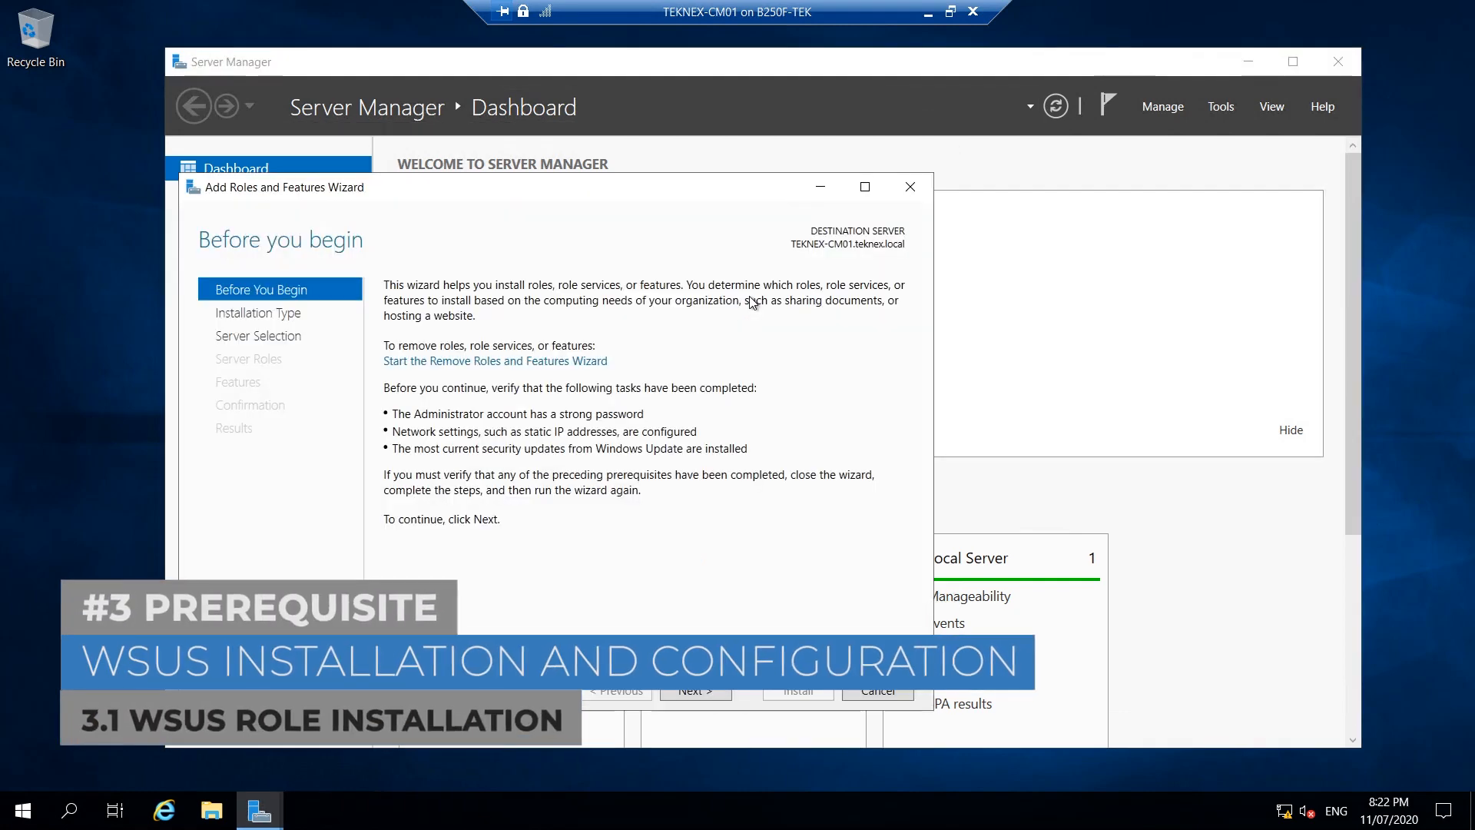
pyautogui.moveTo(660, 192); pyautogui.dragTo(843, 154)
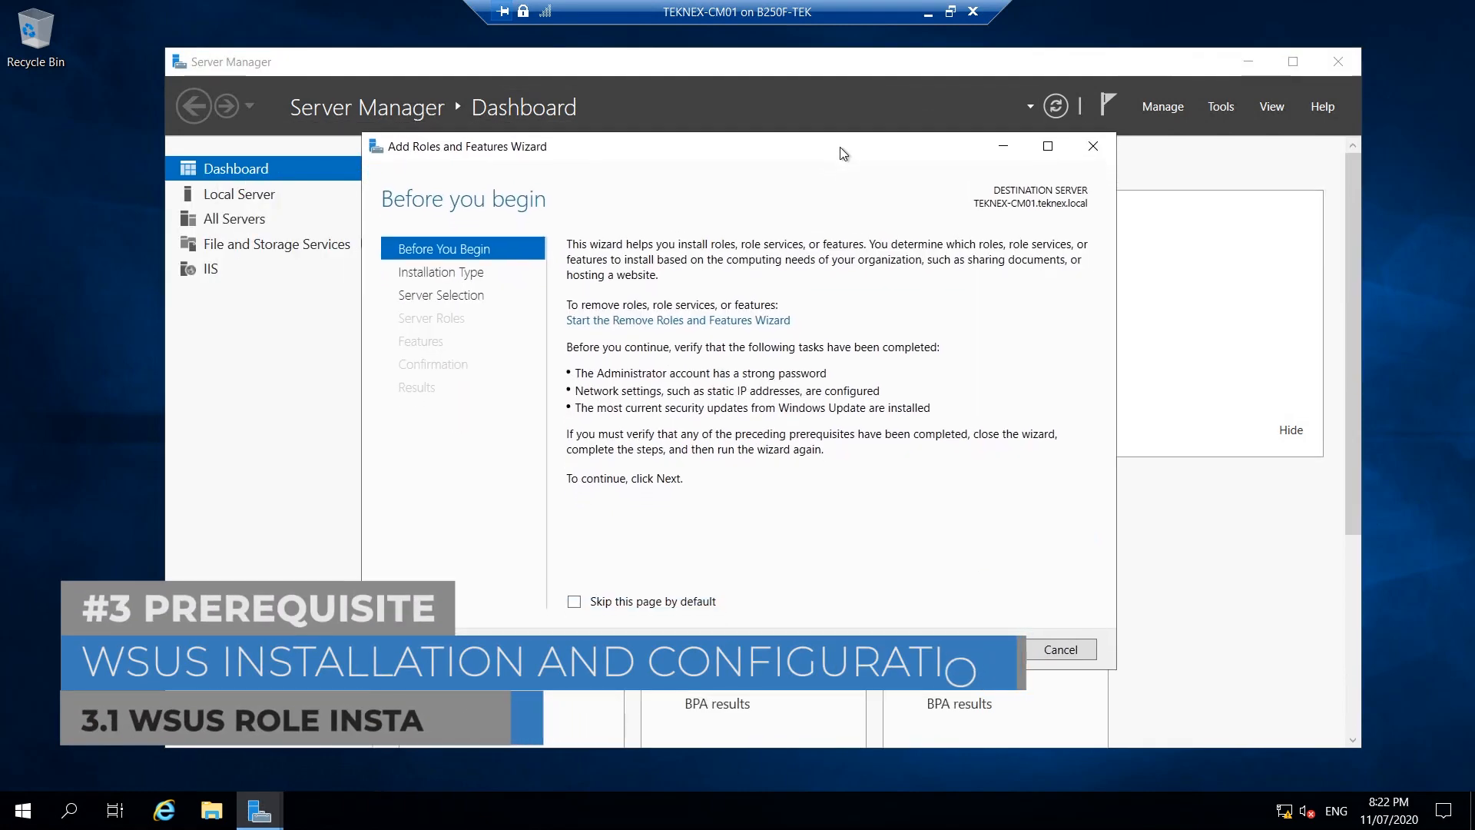
pyautogui.click(883, 649)
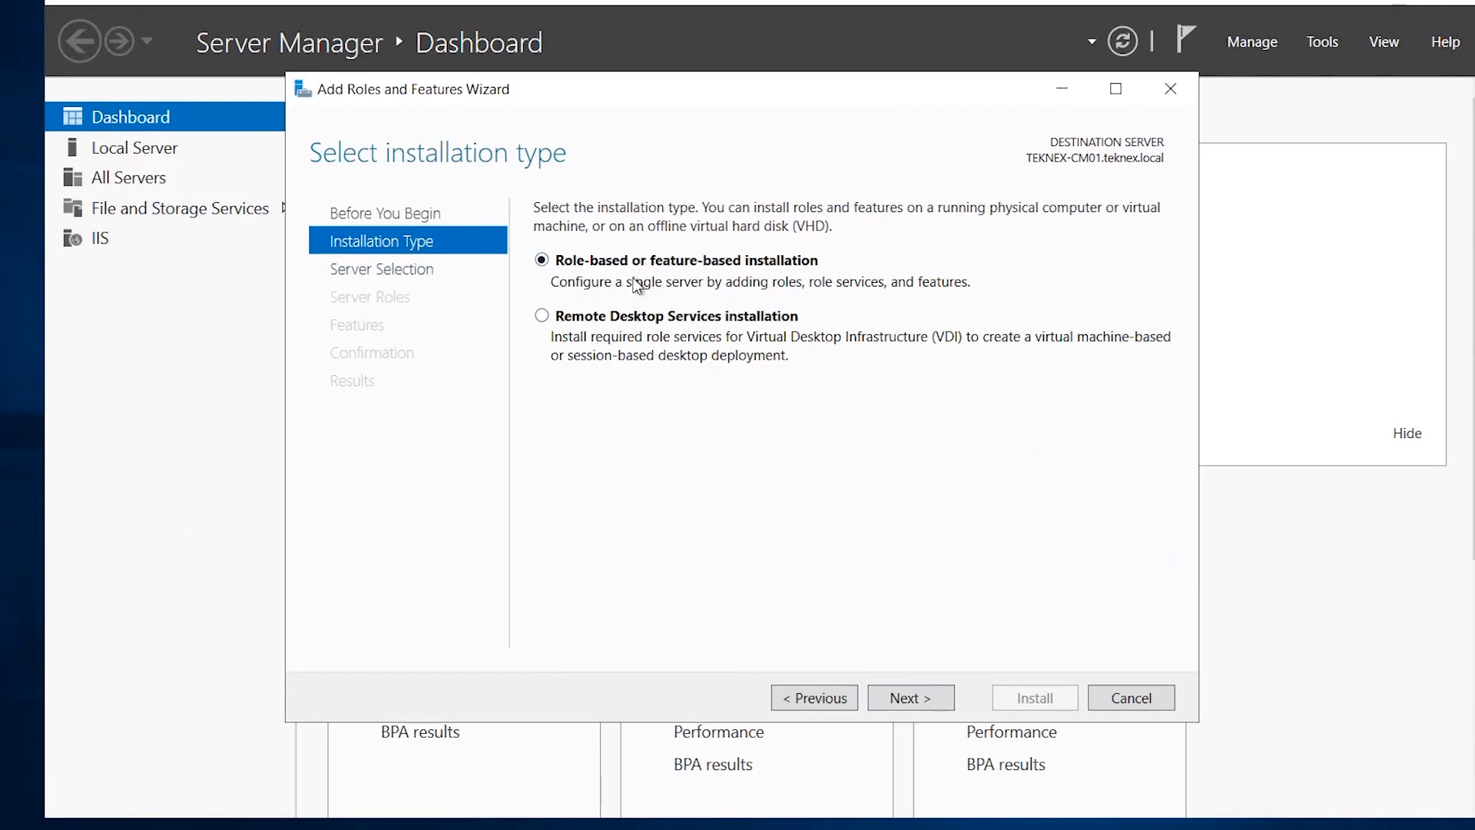
pyautogui.click(911, 699)
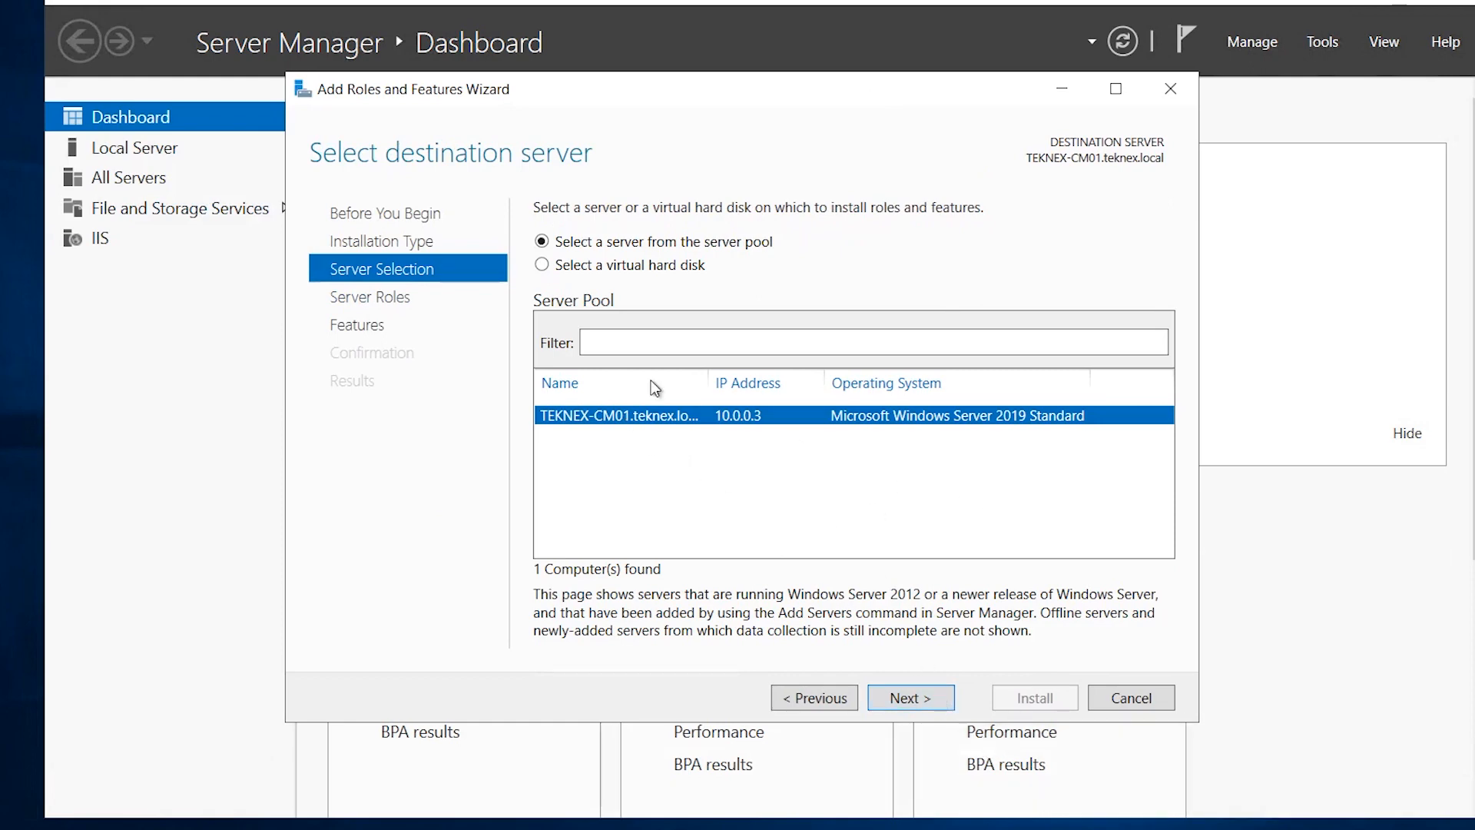
pyautogui.click(939, 699)
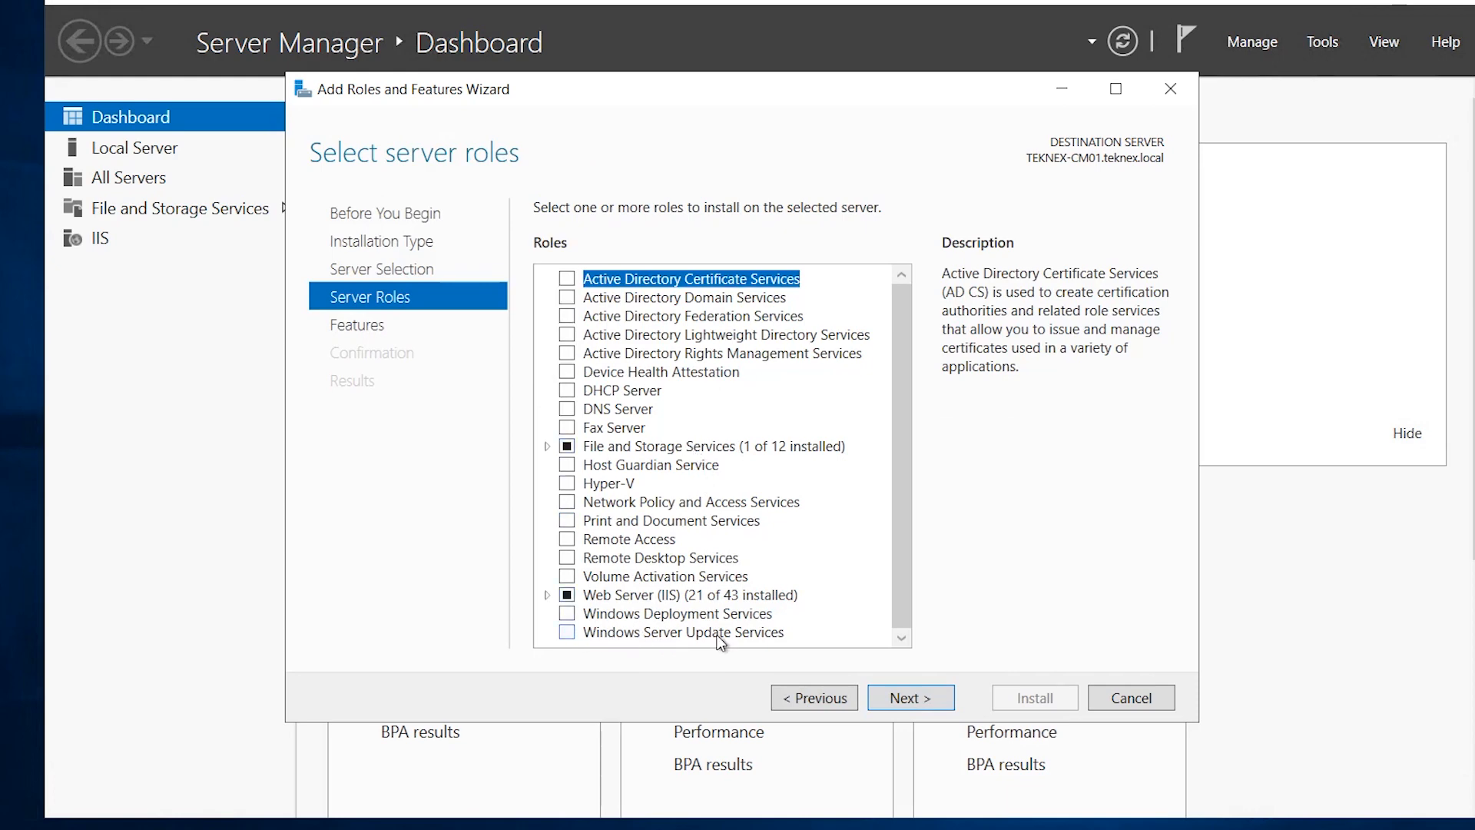
# Add the Windows Server Update Services role with its required features and tick SQL Server Connectivity.
pyautogui.click(567, 632)
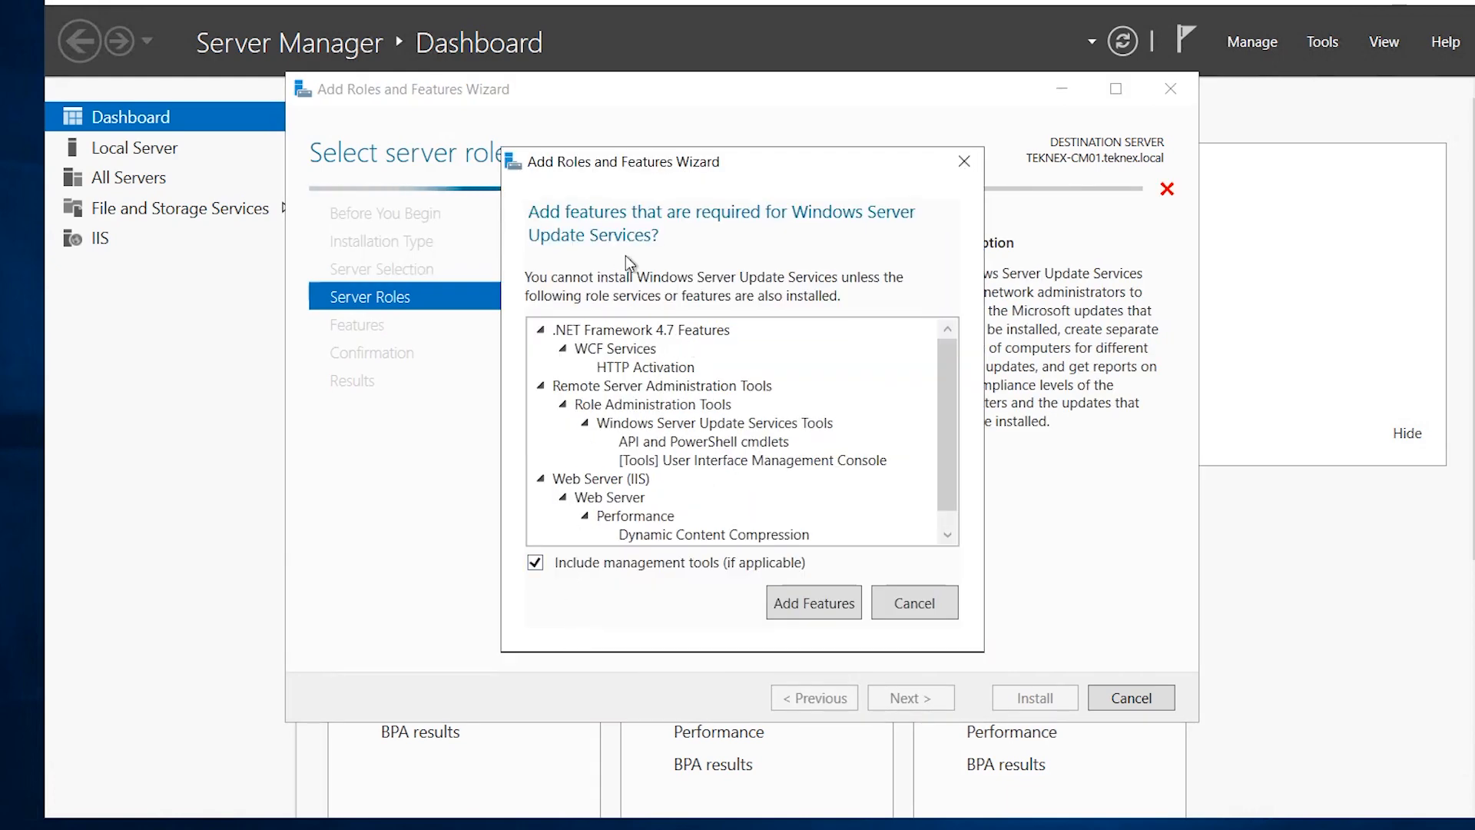
pyautogui.moveTo(947, 363)
pyautogui.mouseDown()
pyautogui.moveTo(949, 440)
pyautogui.moveTo(942, 351)
pyautogui.mouseUp()
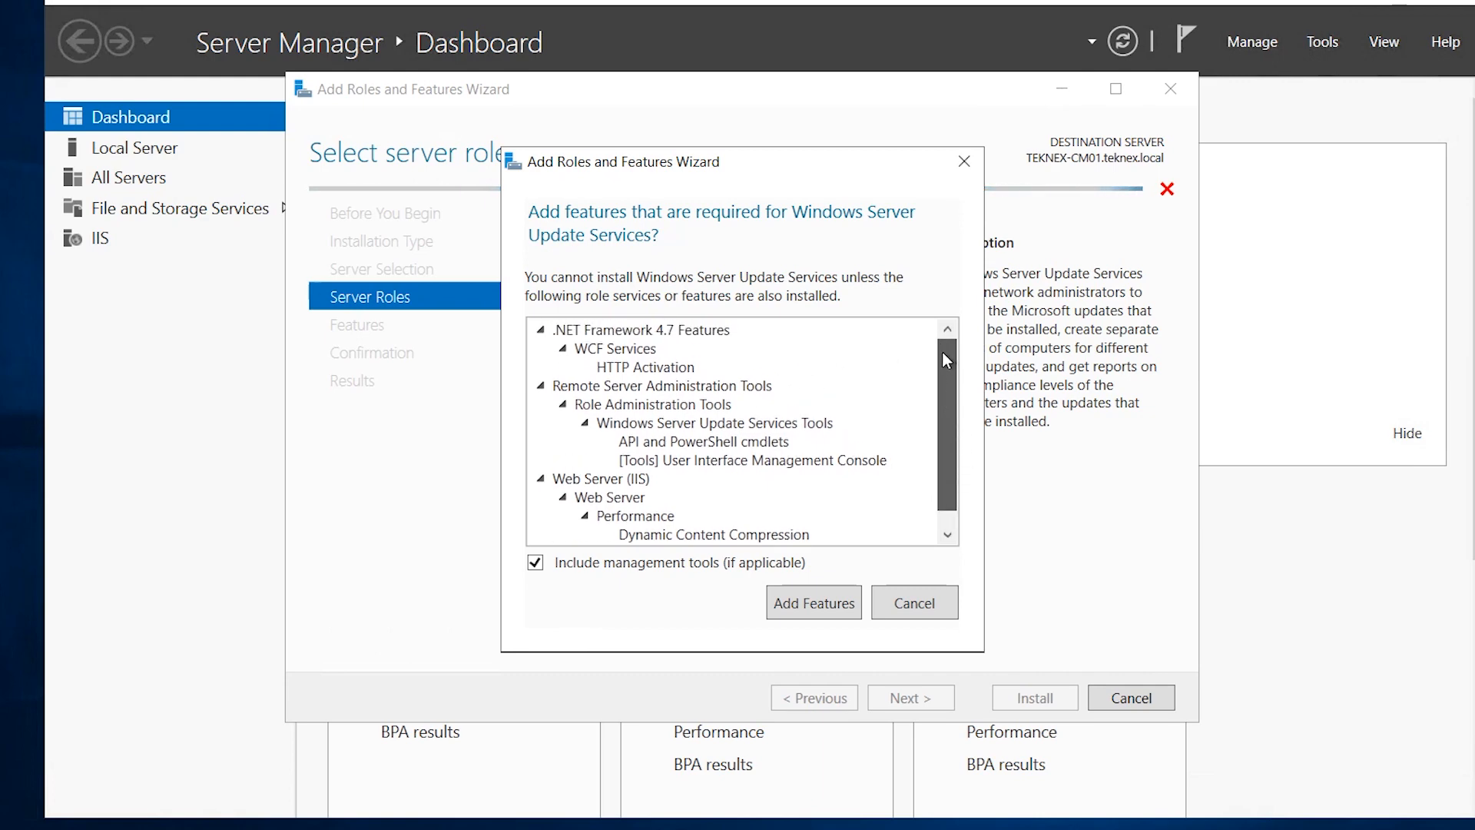
pyautogui.click(819, 602)
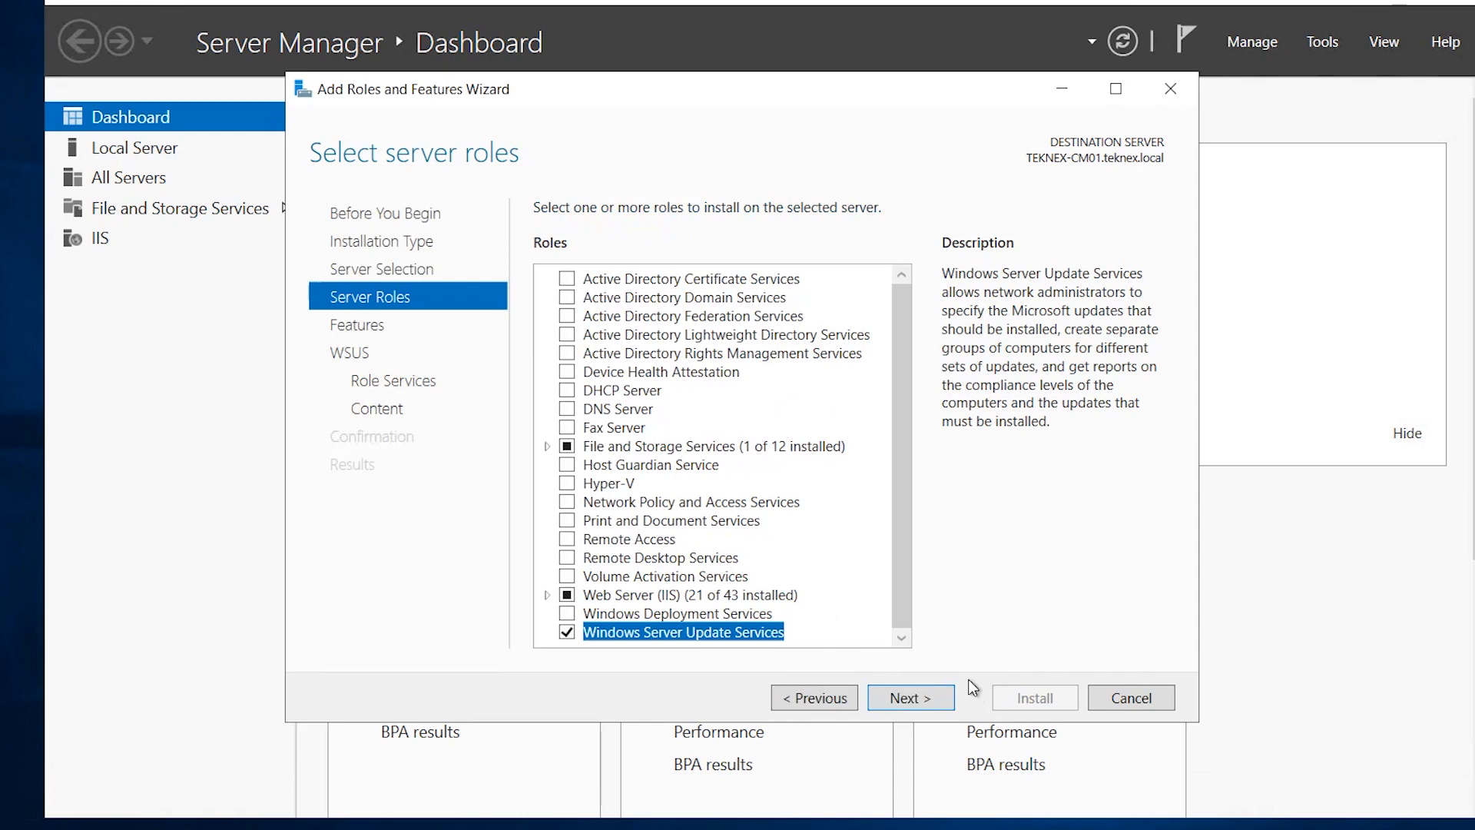
pyautogui.click(927, 695)
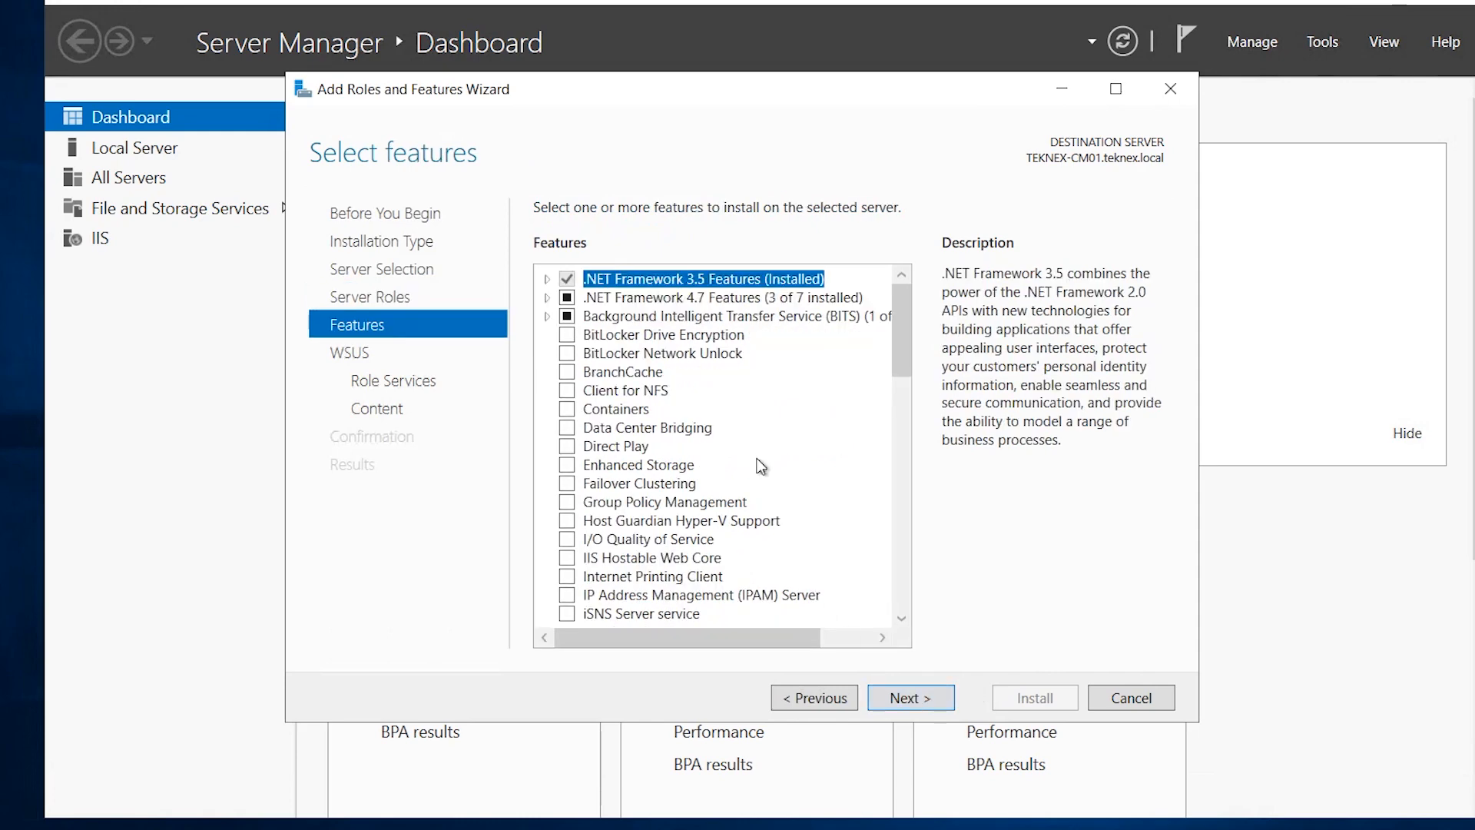
pyautogui.scroll(-4, 862, 415)
pyautogui.scroll(4, 845, 530)
pyautogui.click(934, 700)
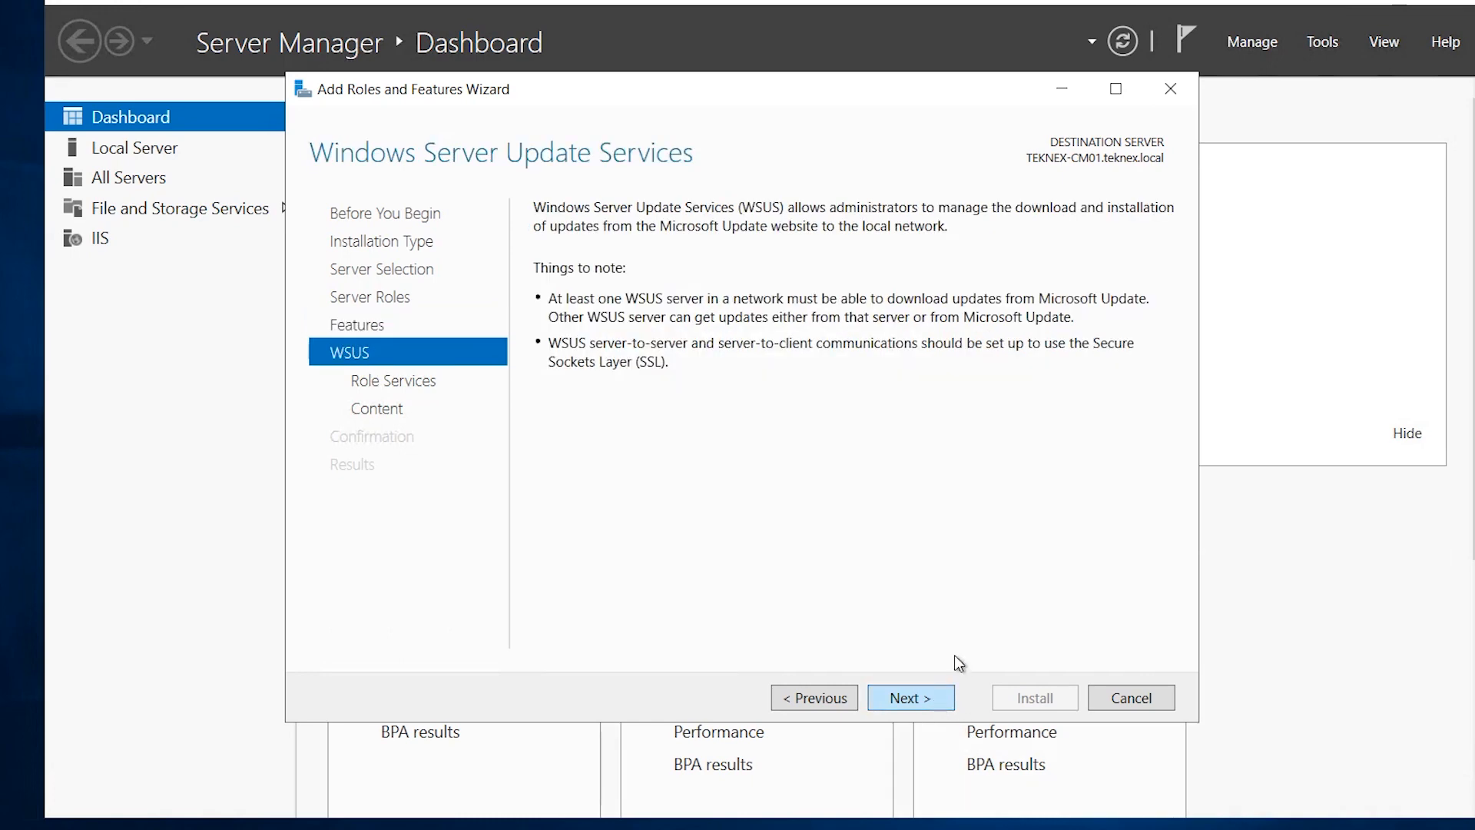
pyautogui.click(930, 701)
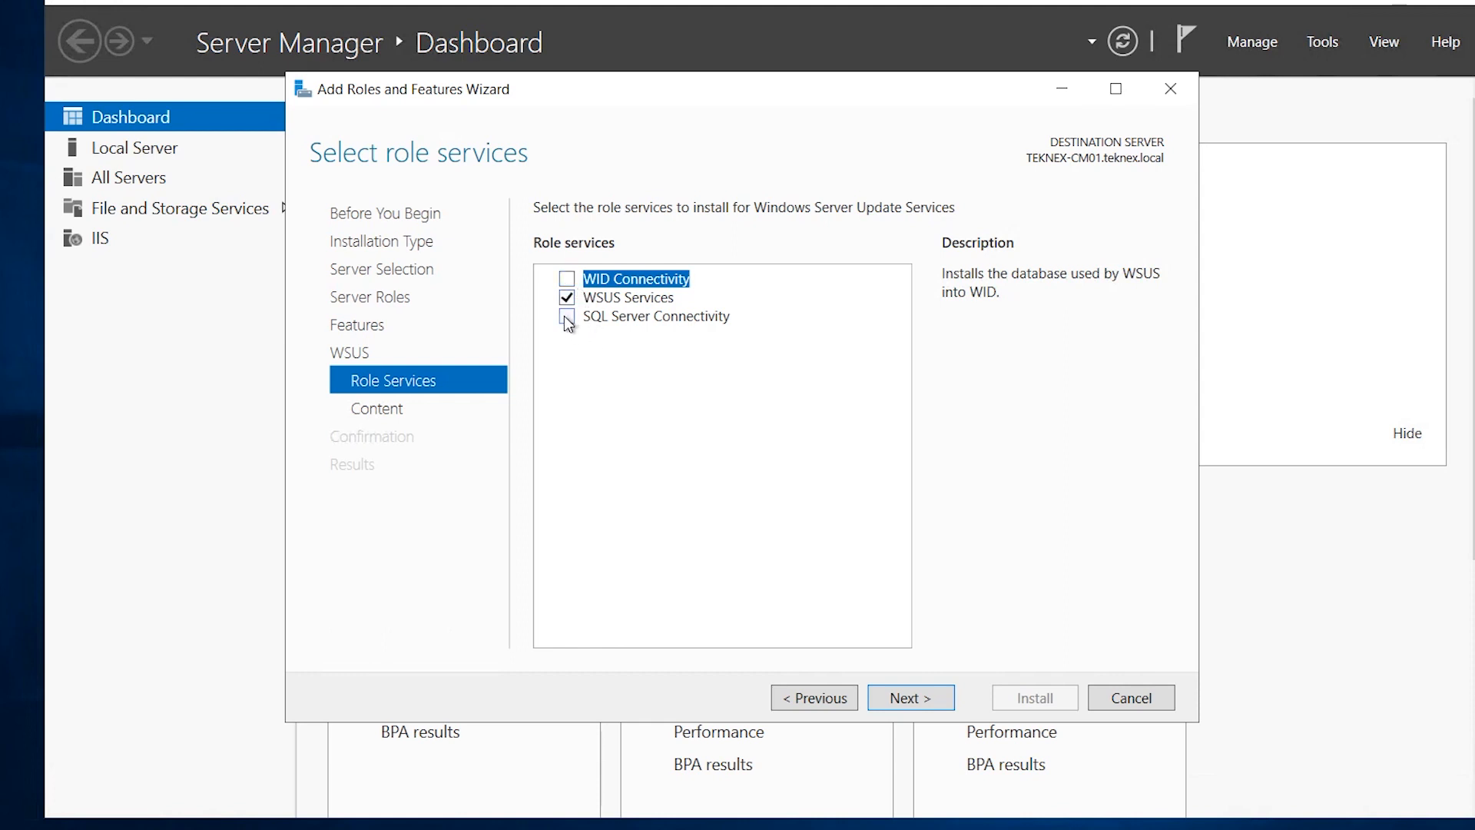
pyautogui.click(567, 317)
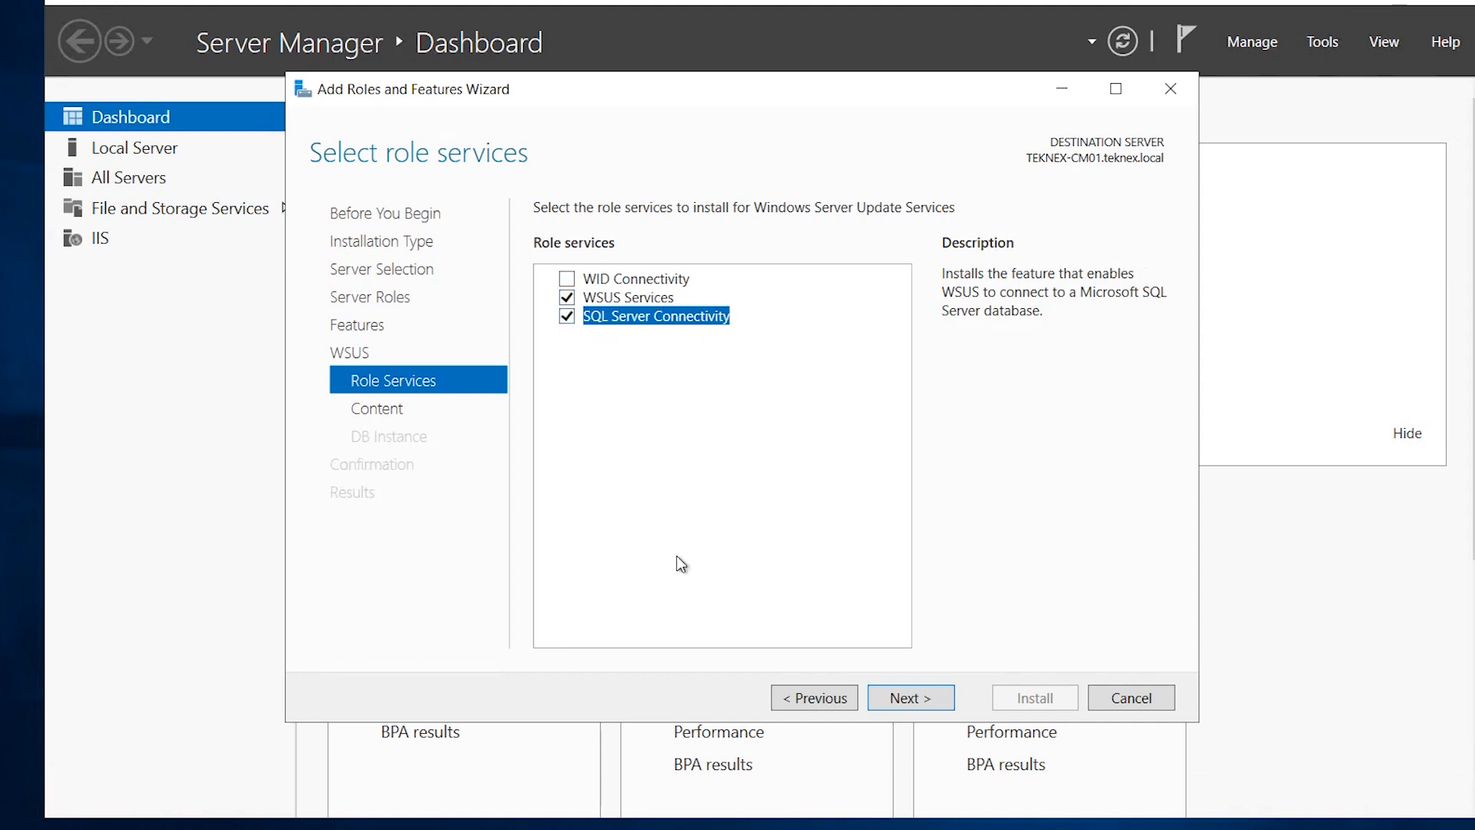
# Create a new WSUS folder on the Content_Library (F:) drive.
pyautogui.click(914, 698)
pyautogui.press('super+e')
pyautogui.click(200, 342)
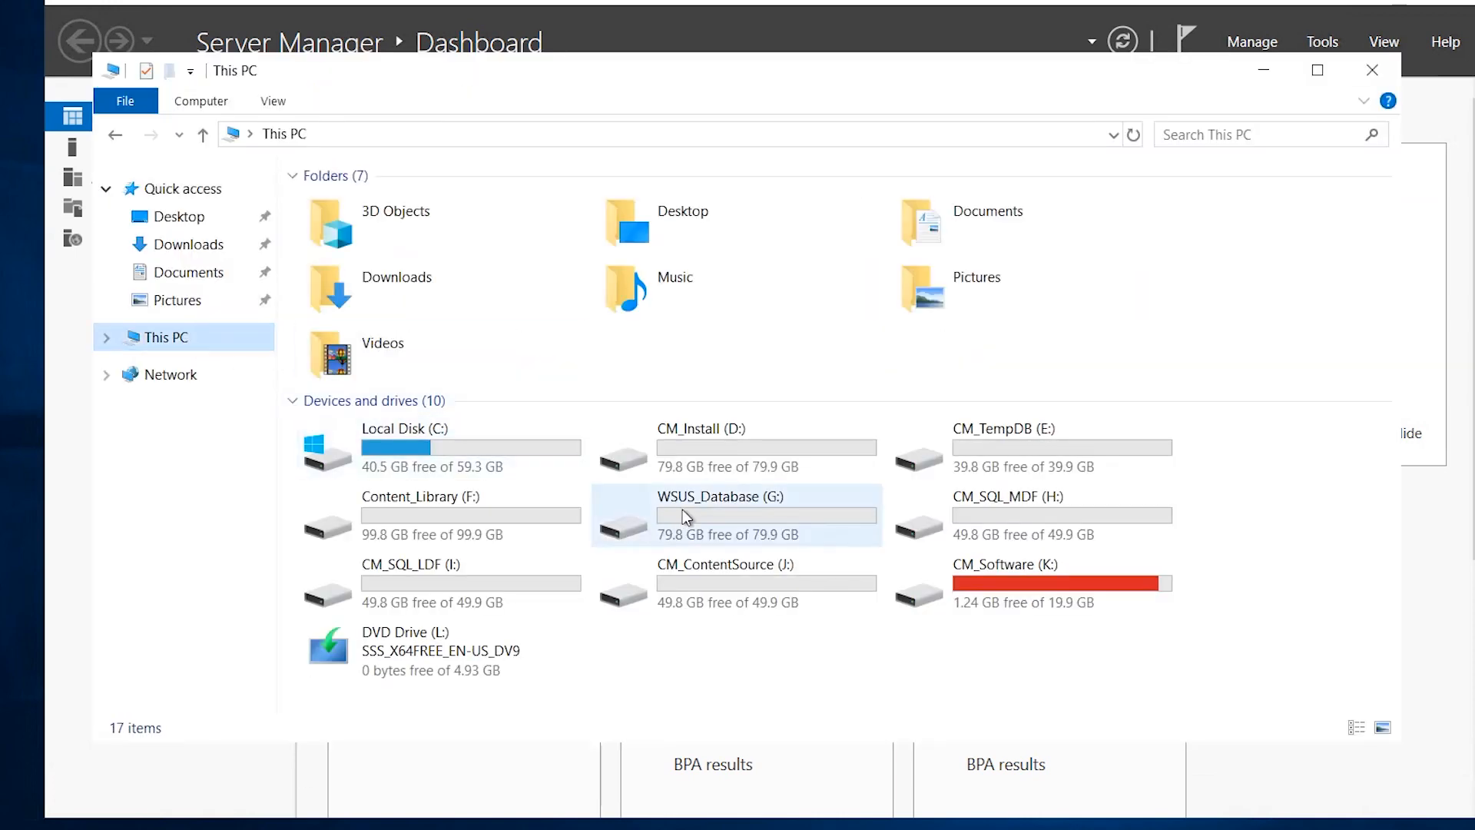
pyautogui.click(677, 510)
pyautogui.click(462, 527)
pyautogui.doubleClick(463, 524)
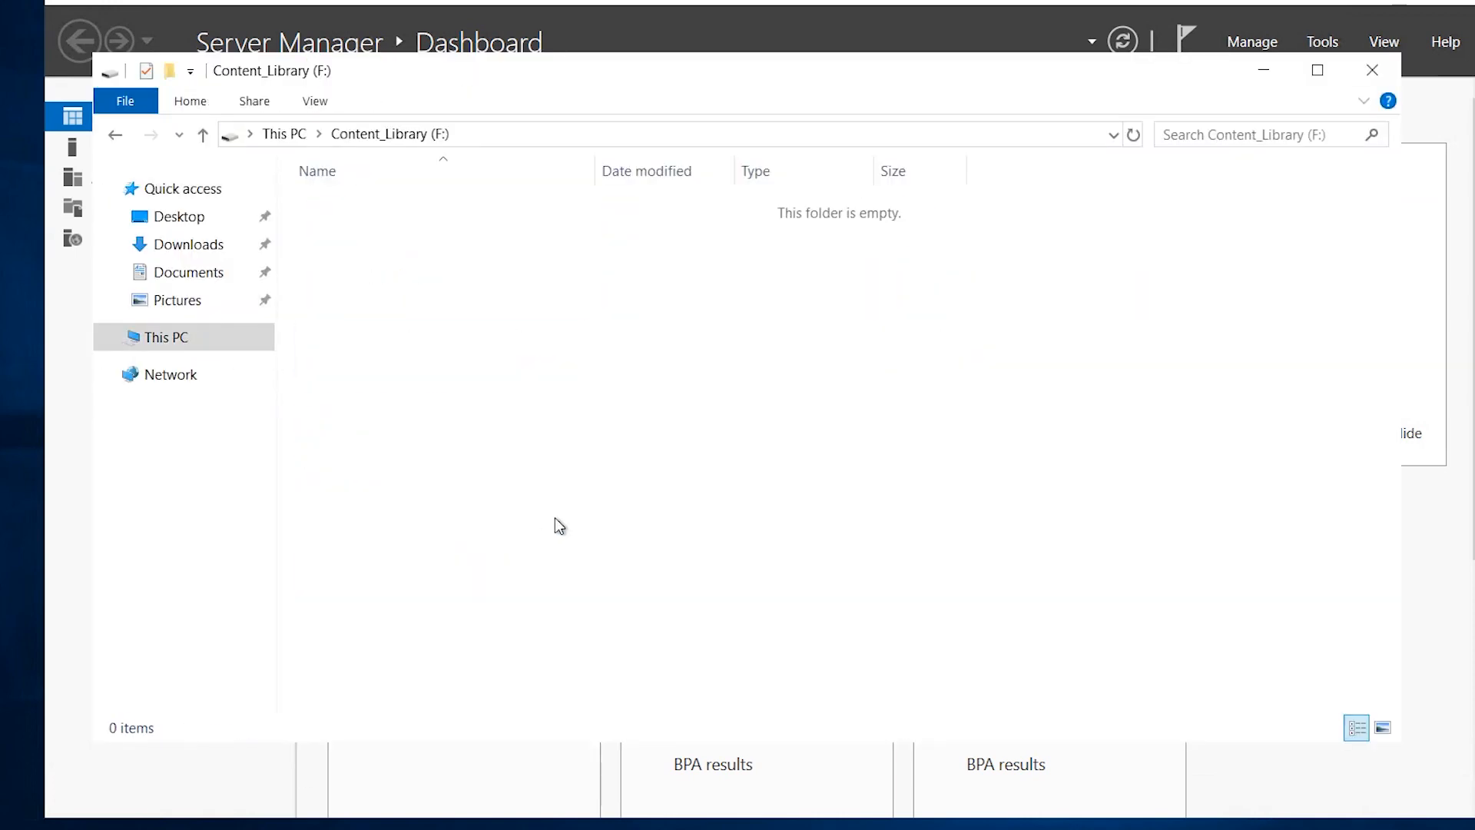
pyautogui.click(170, 71)
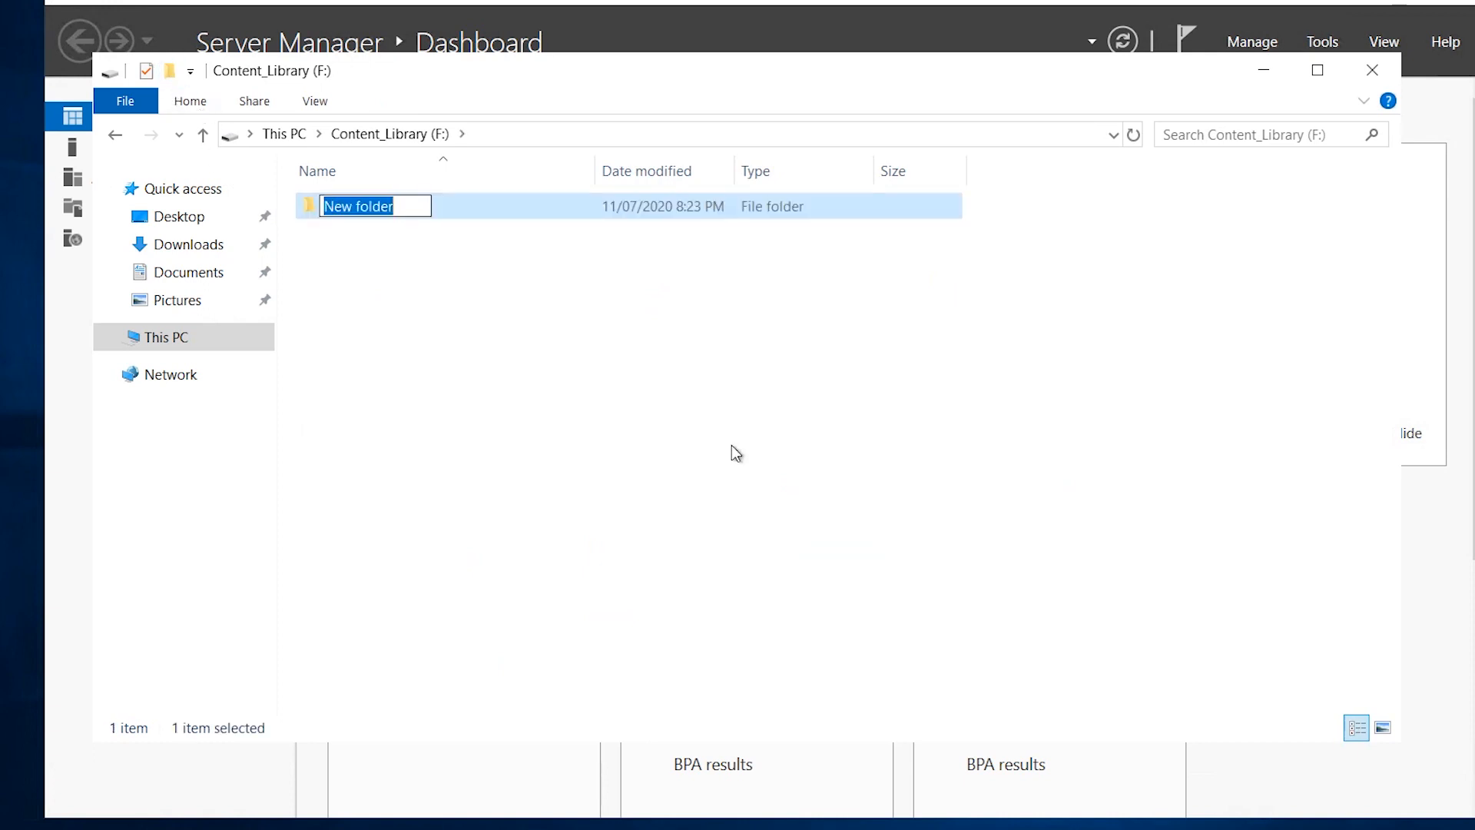
pyautogui.write('WSUS')
pyautogui.press('Return')
pyautogui.click(540, 136)
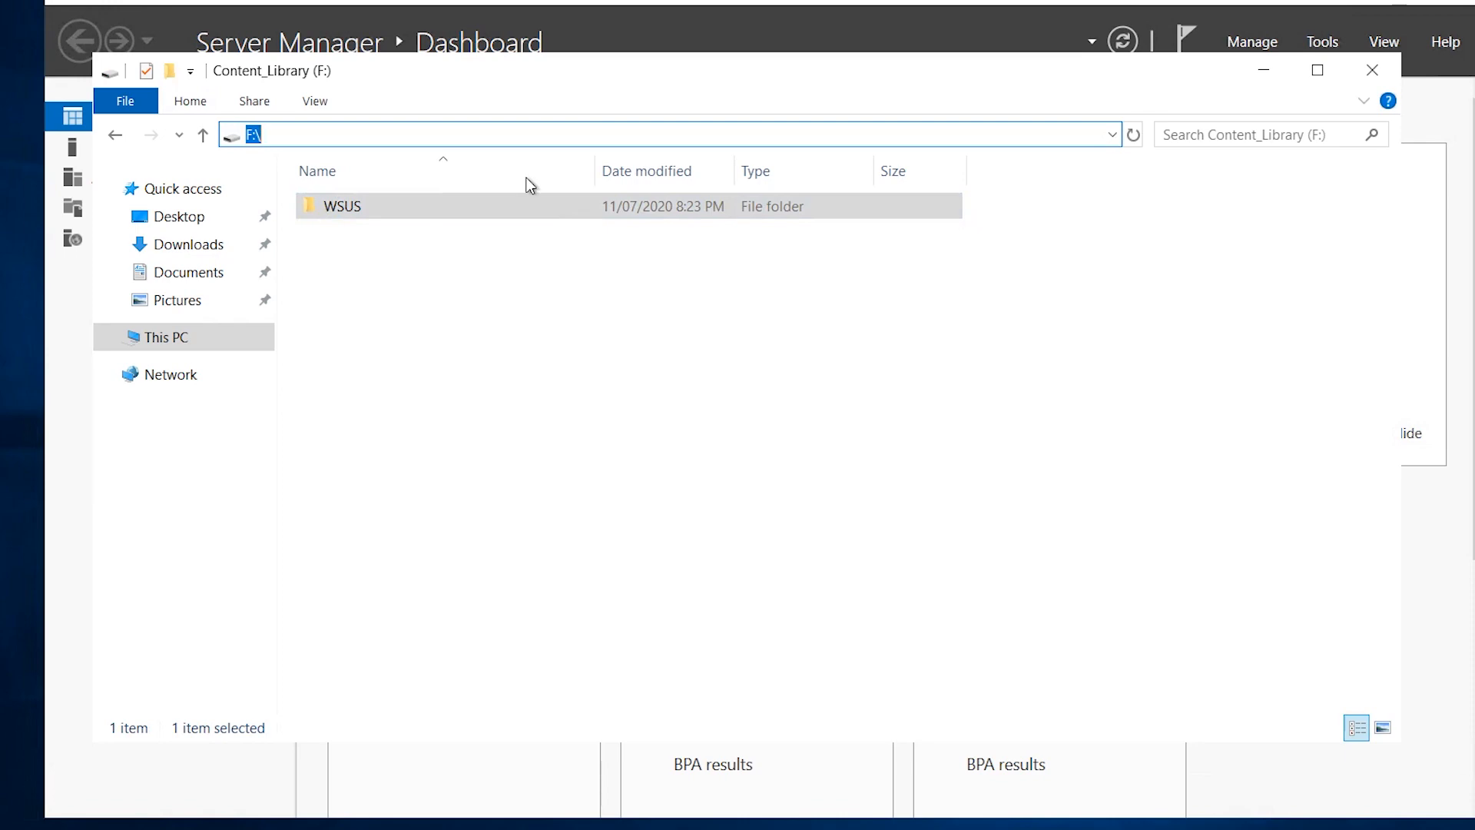
pyautogui.doubleClick(508, 202)
# Copy the F:\WSUS path and paste it as the wizard's update content location.
pyautogui.click(544, 136)
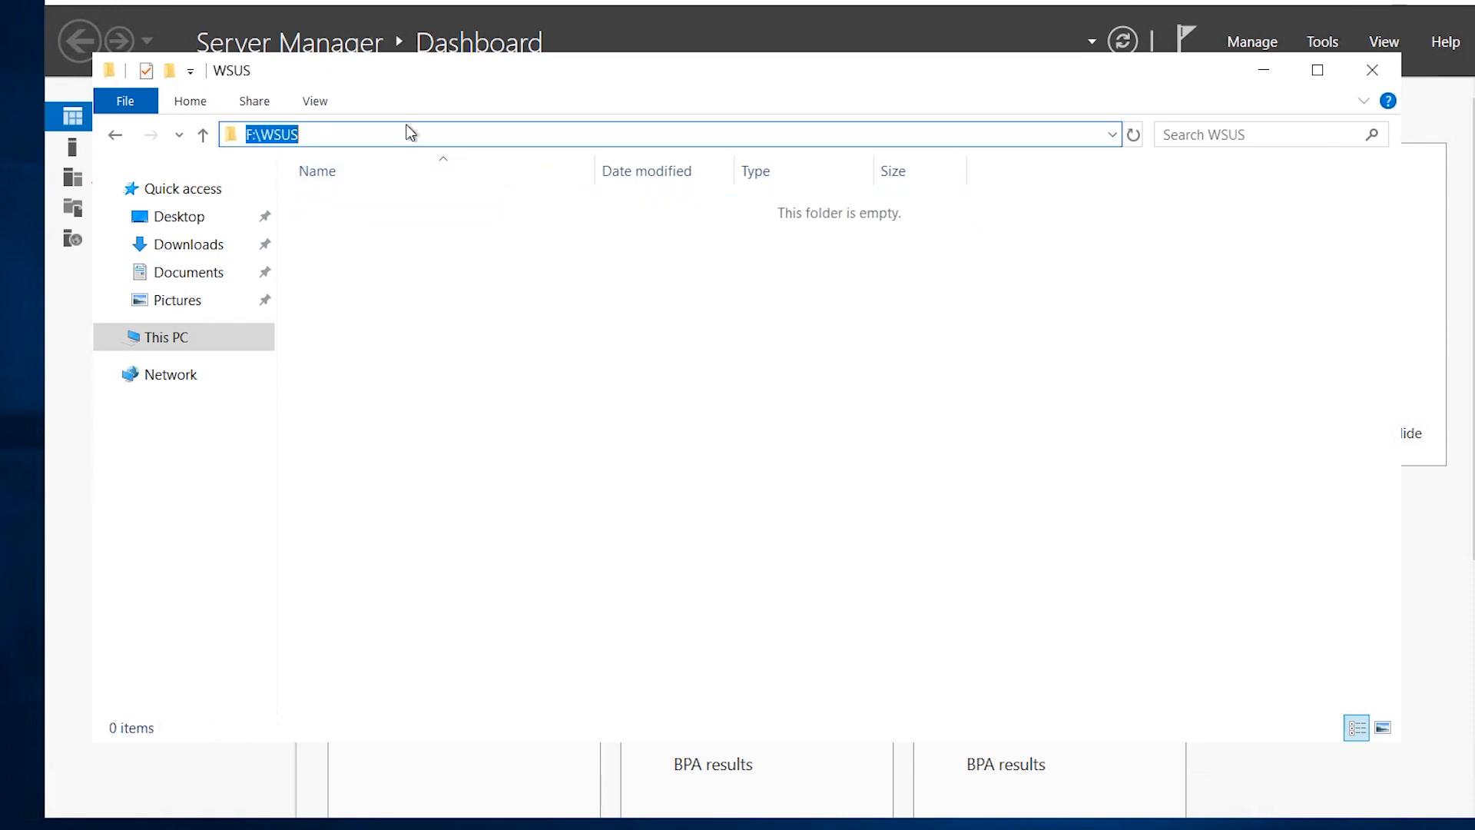
pyautogui.rightClick(285, 135)
pyautogui.click(333, 198)
pyautogui.click(1264, 70)
pyautogui.click(693, 427)
pyautogui.rightClick(693, 428)
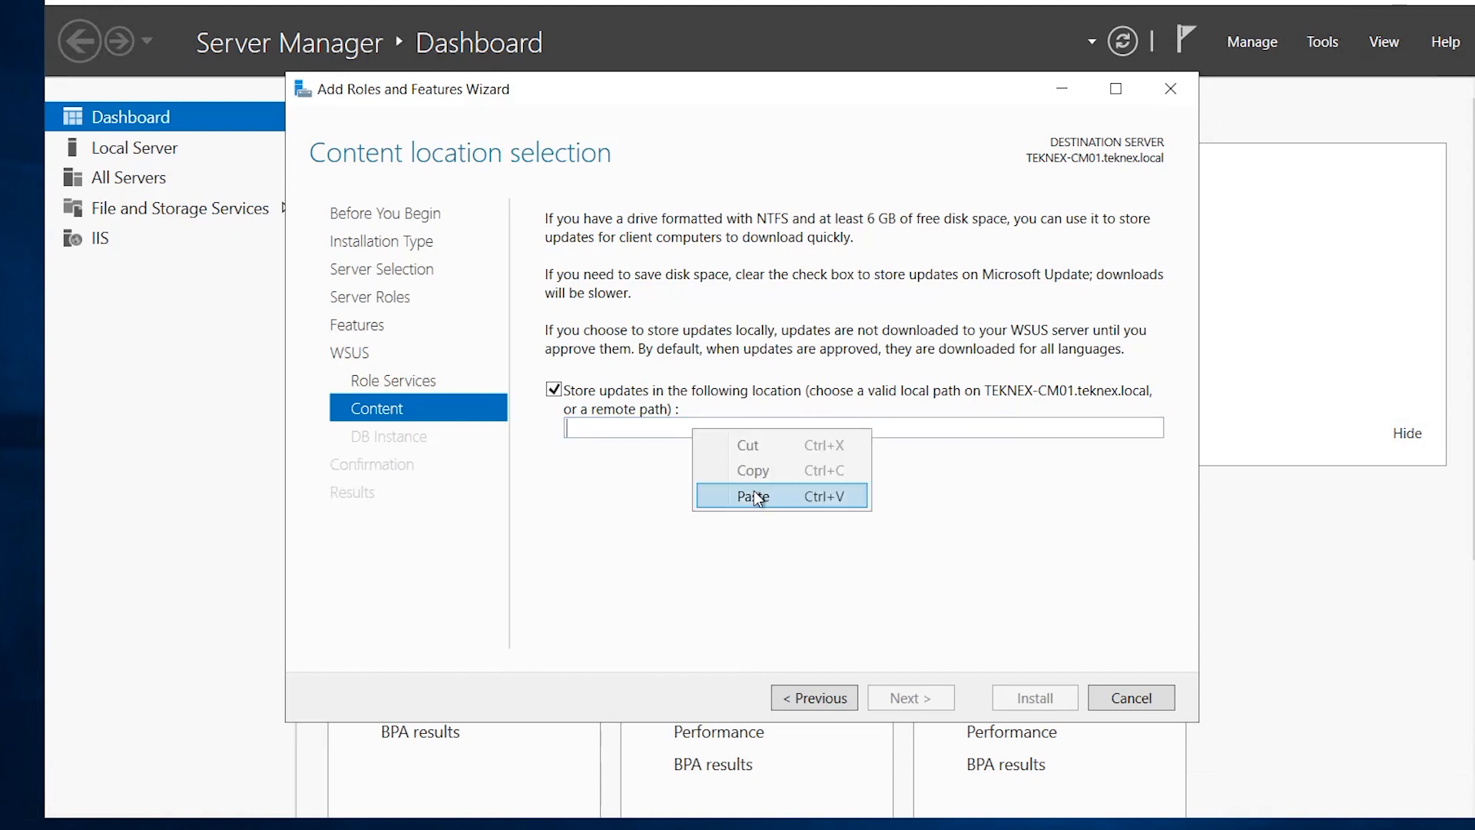
pyautogui.click(754, 491)
# Set the WSUS database server to teknex-cm01.teknex.local and verify the connection.
pyautogui.click(905, 698)
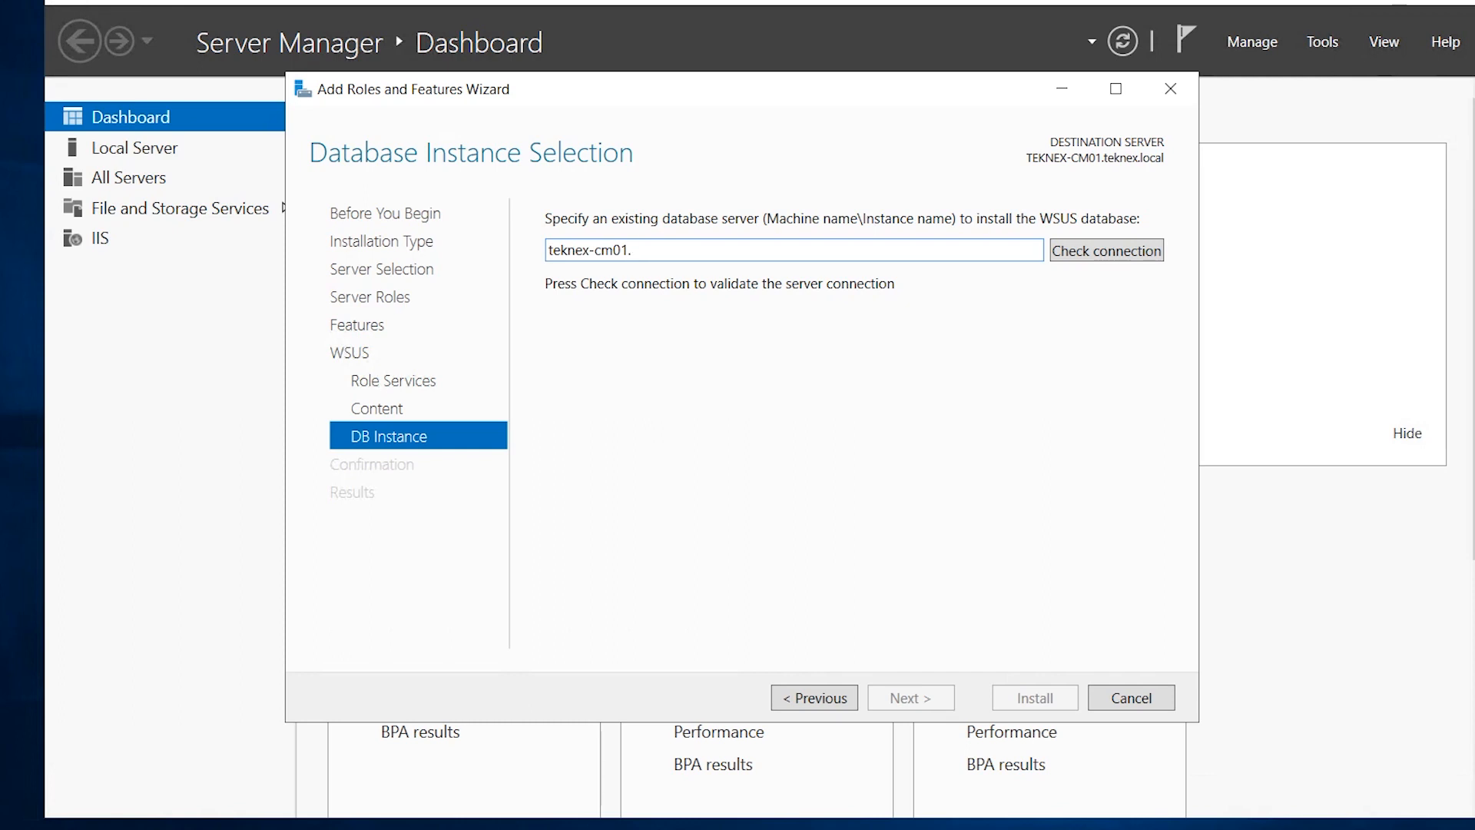
pyautogui.write('local')
pyautogui.click(1135, 248)
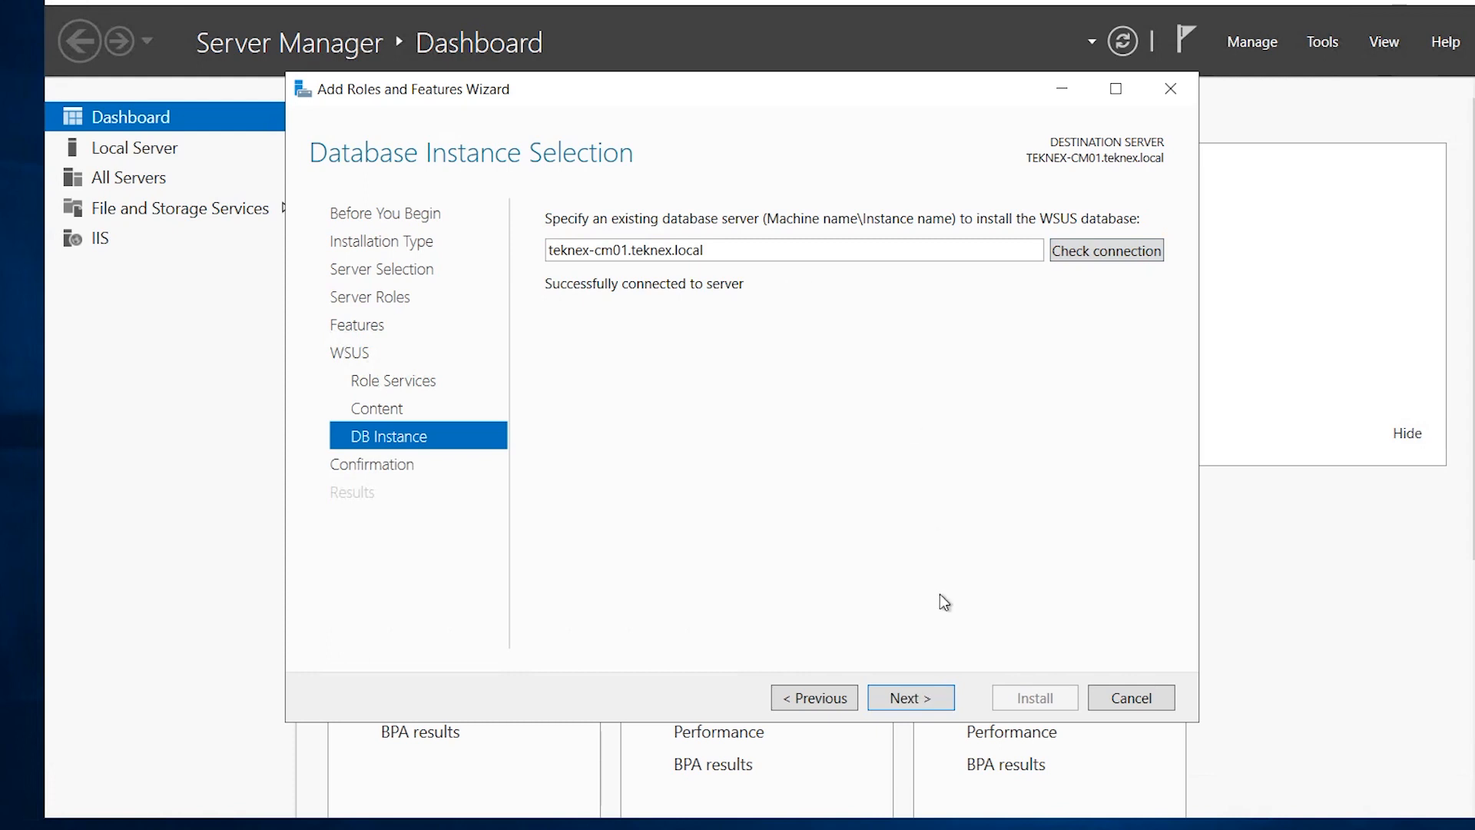
pyautogui.click(918, 697)
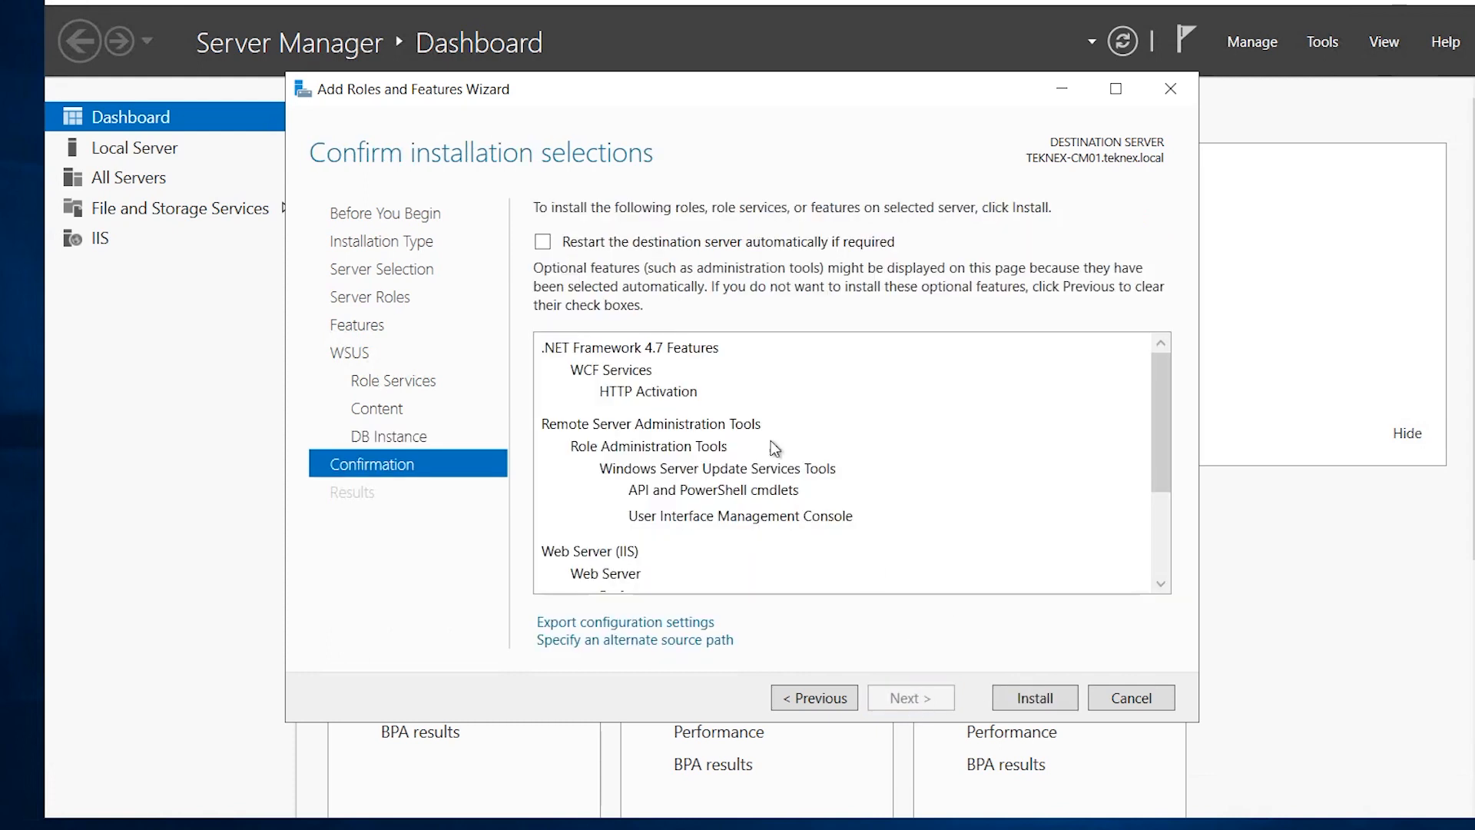
# Allow automatic restarts and install the WSUS role and features.
pyautogui.scroll(-2, 1165, 435)
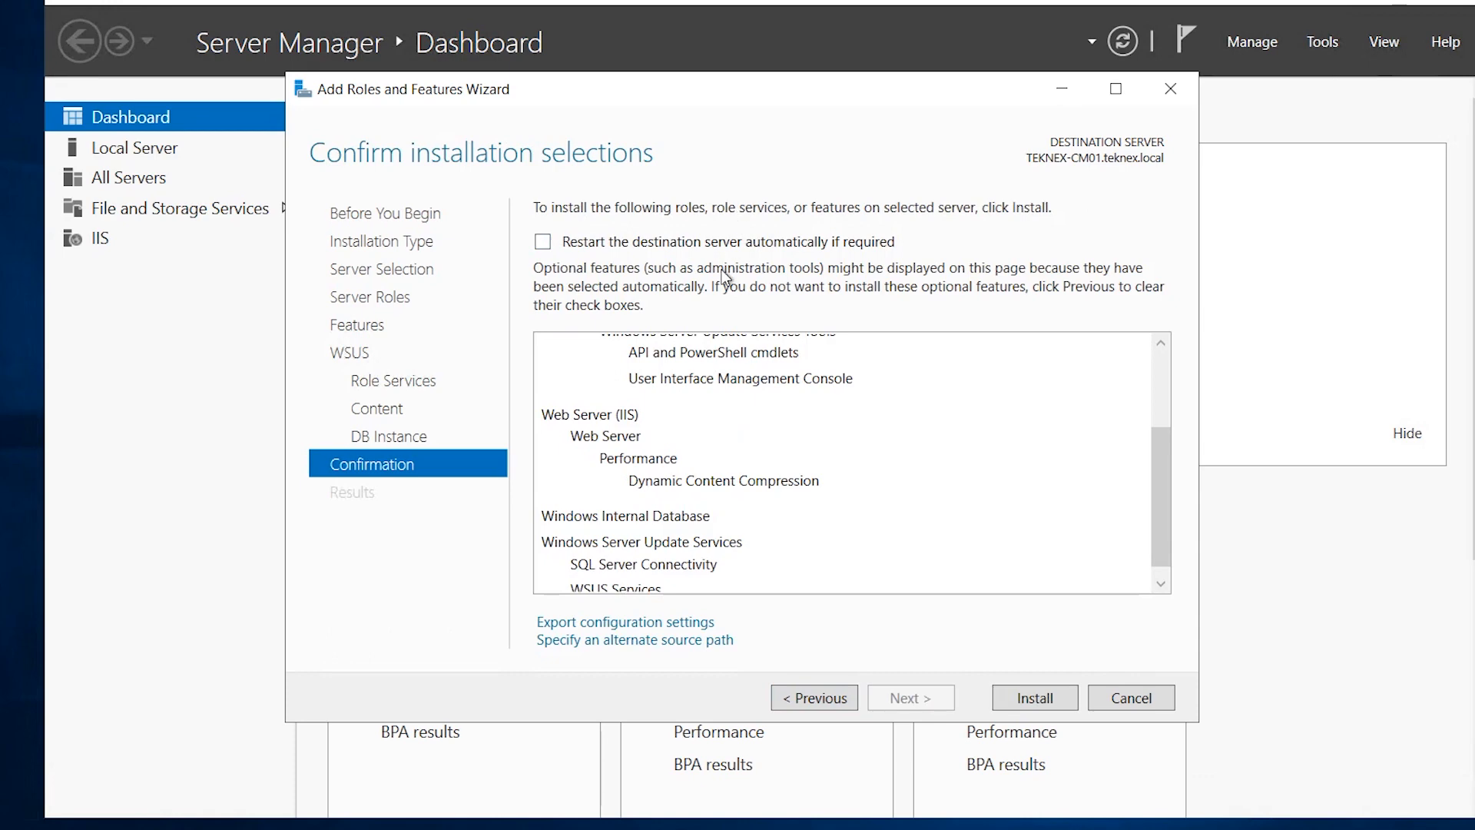
pyautogui.click(747, 247)
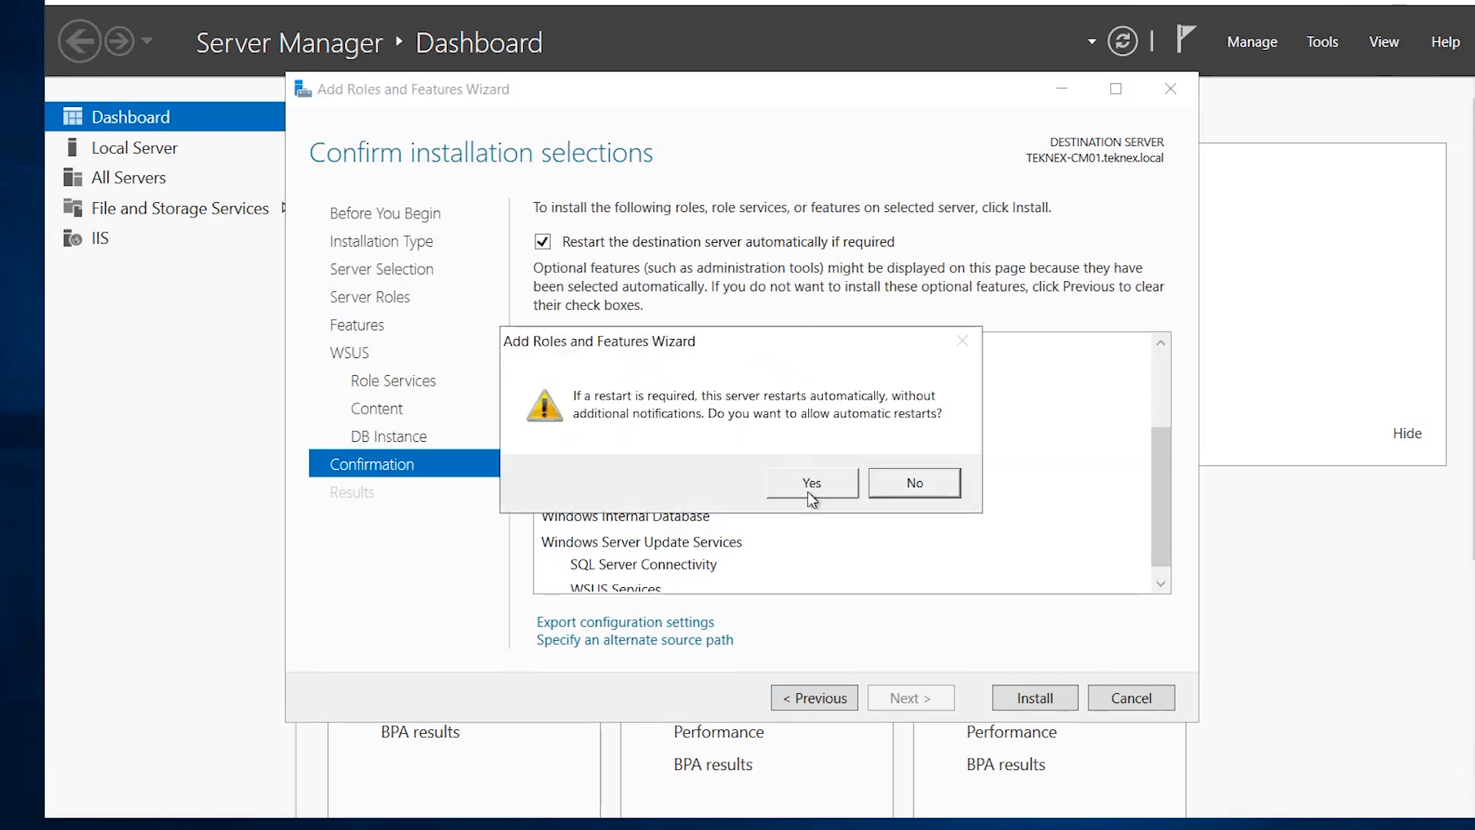
pyautogui.click(719, 482)
pyautogui.moveTo(1161, 538); pyautogui.dragTo(1147, 396)
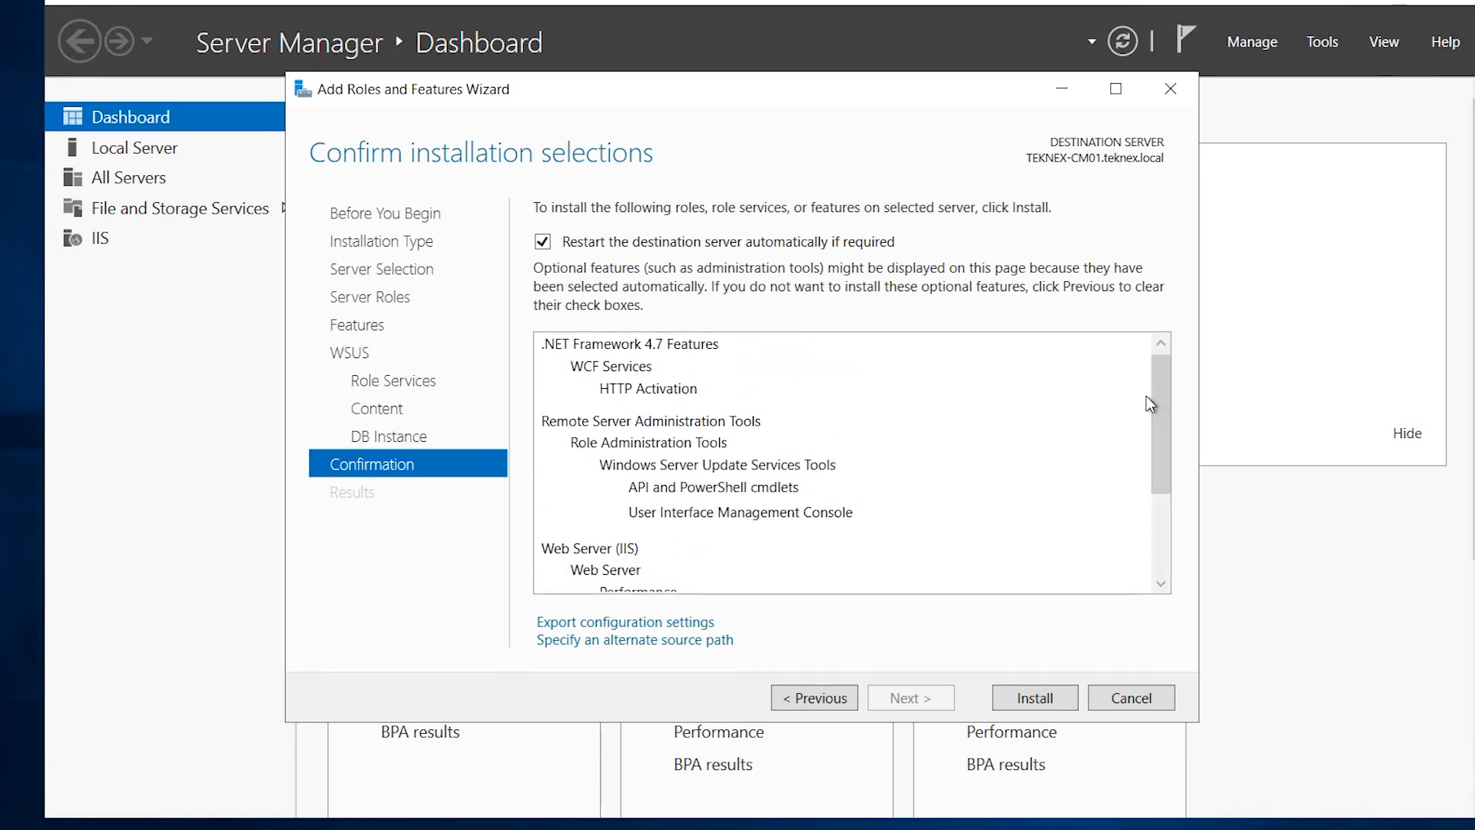
pyautogui.click(1033, 696)
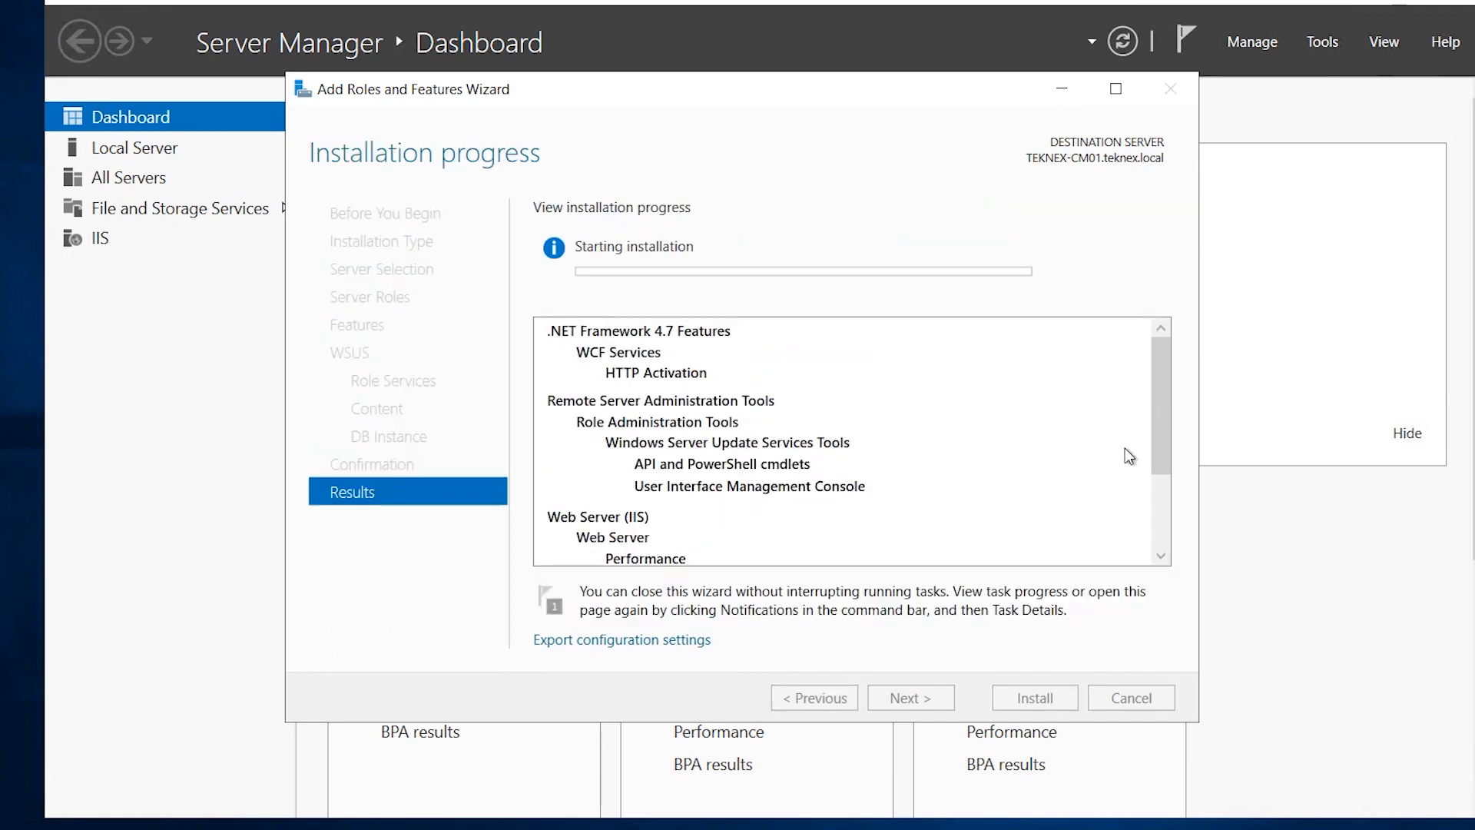
pyautogui.moveTo(1165, 389); pyautogui.dragTo(1161, 338)
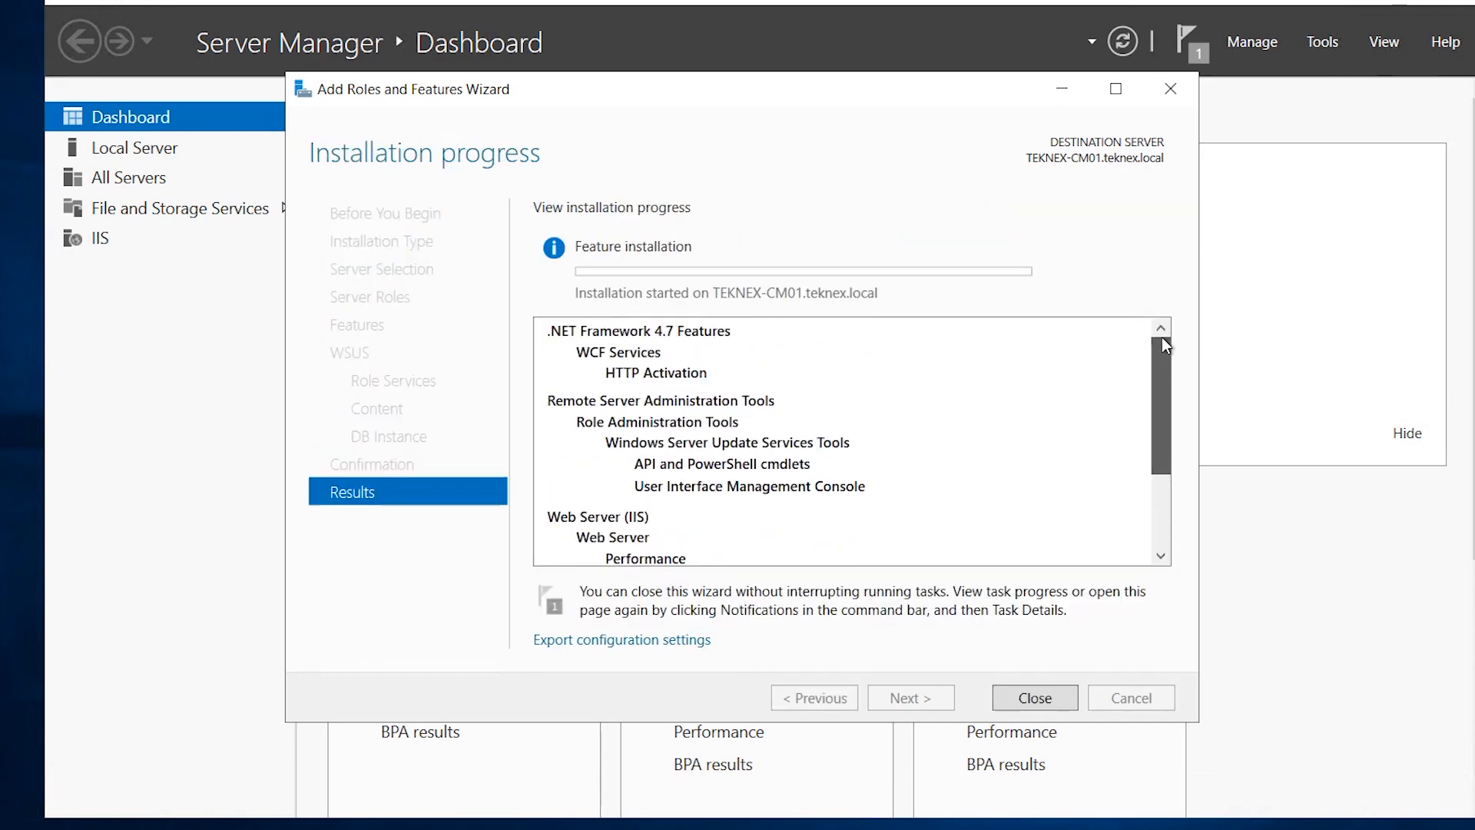
pyautogui.moveTo(1175, 399); pyautogui.dragTo(1186, 426)
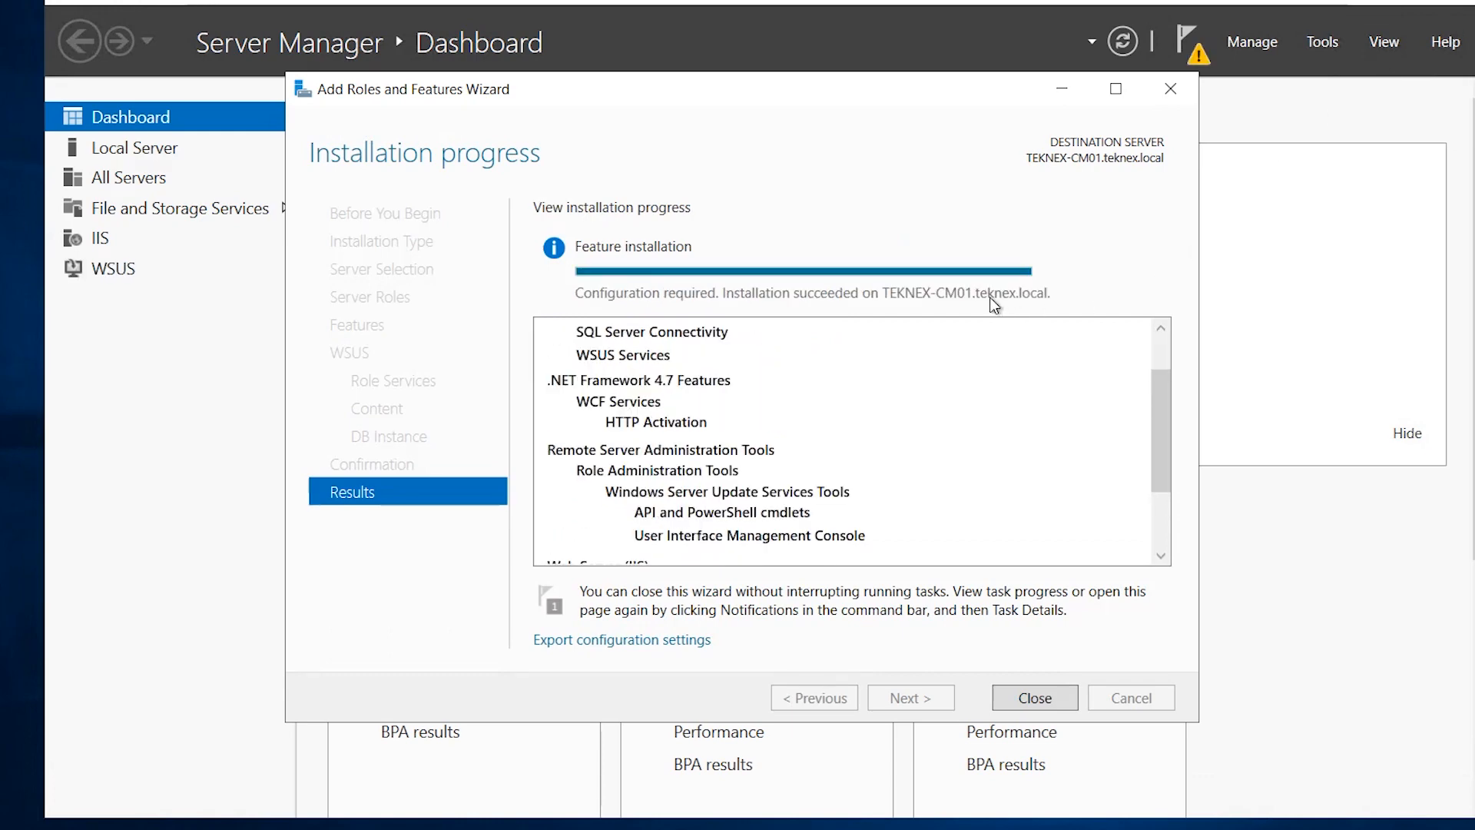
# Close the finished installation wizard and launch the WSUS post-installation configuration from notifications.
pyautogui.click(1072, 696)
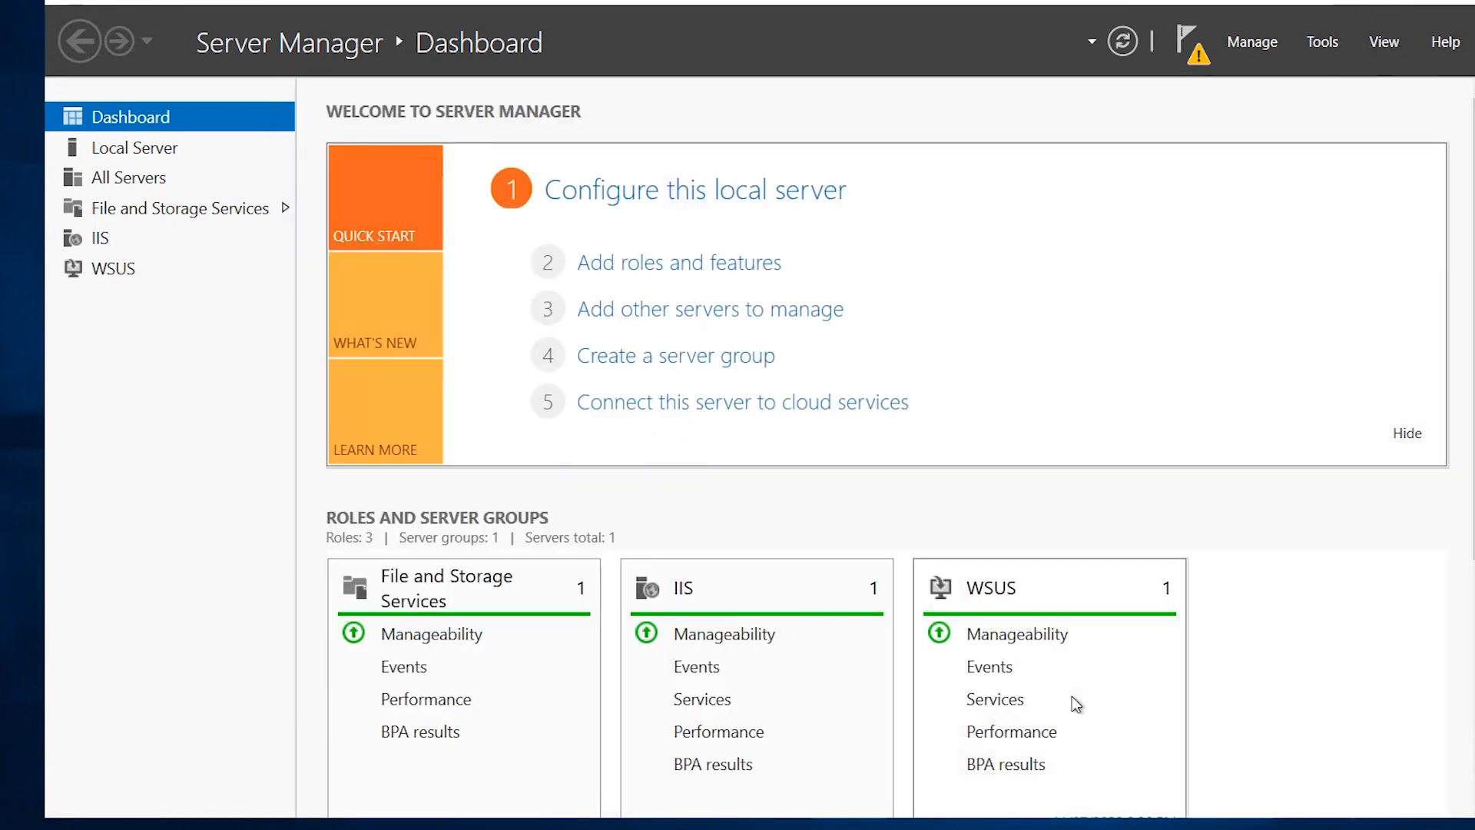
pyautogui.click(1197, 54)
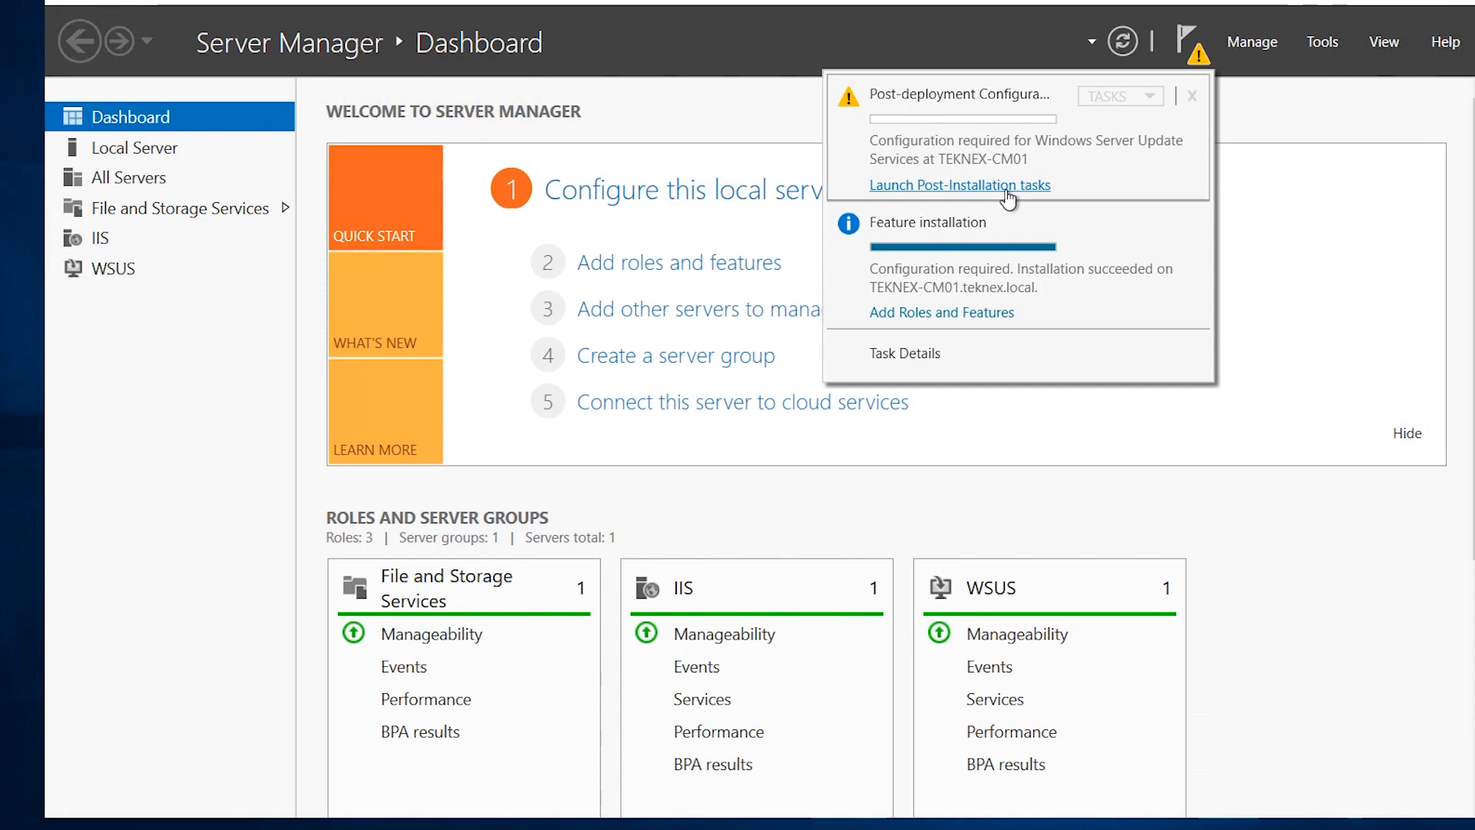
pyautogui.click(1006, 186)
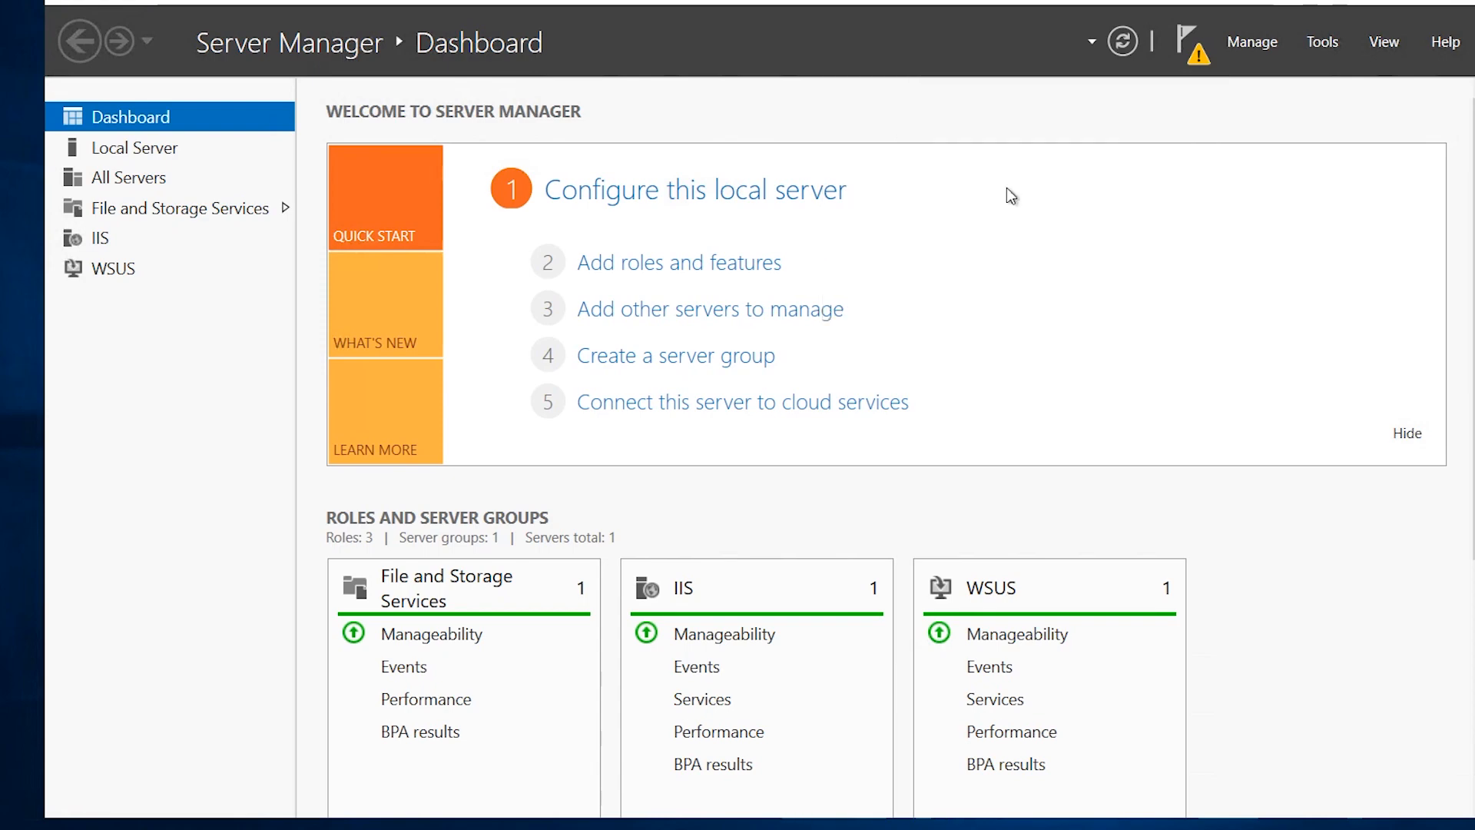
pyautogui.click(1199, 57)
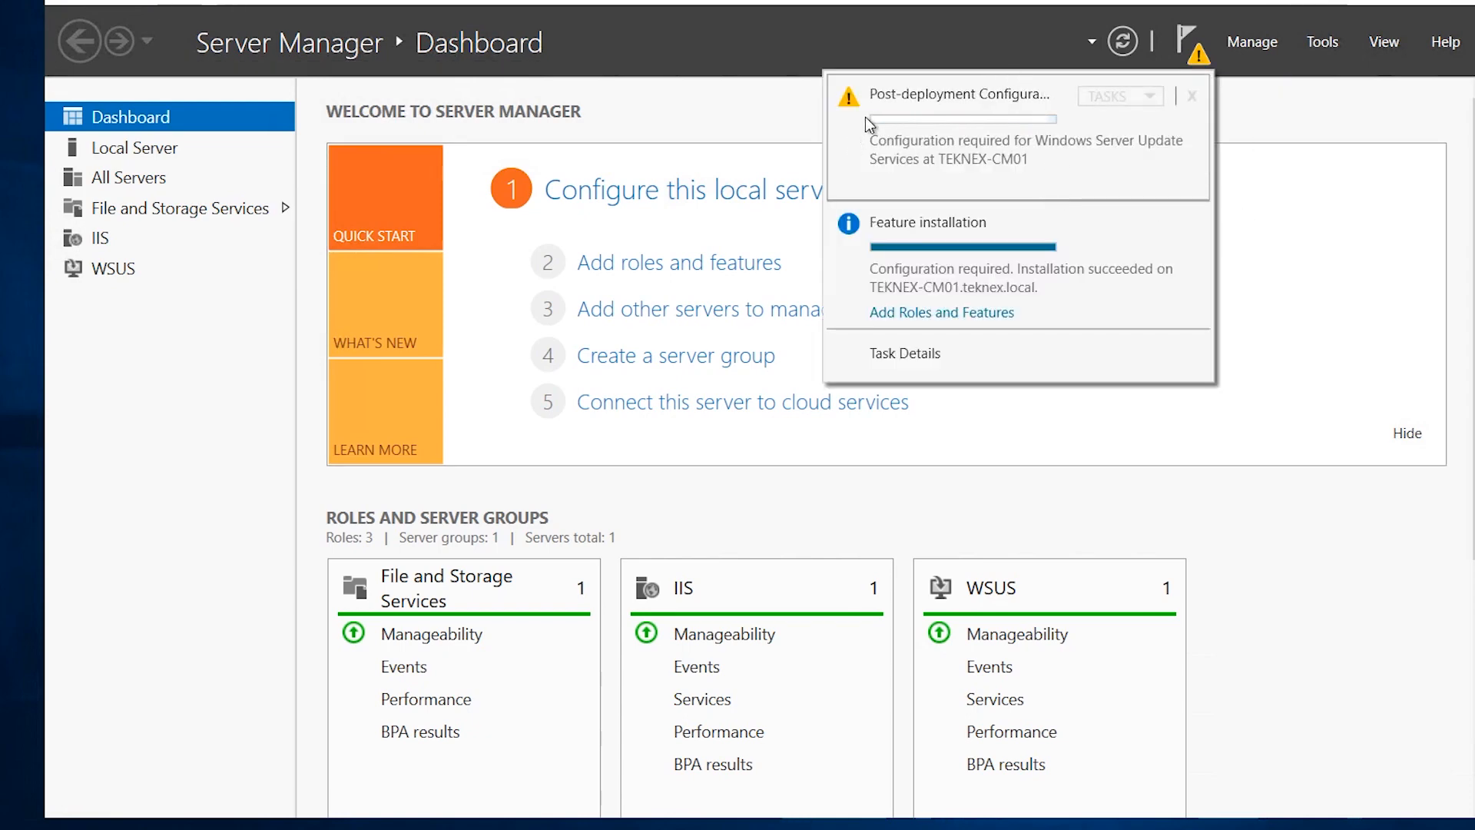
pyautogui.click(953, 44)
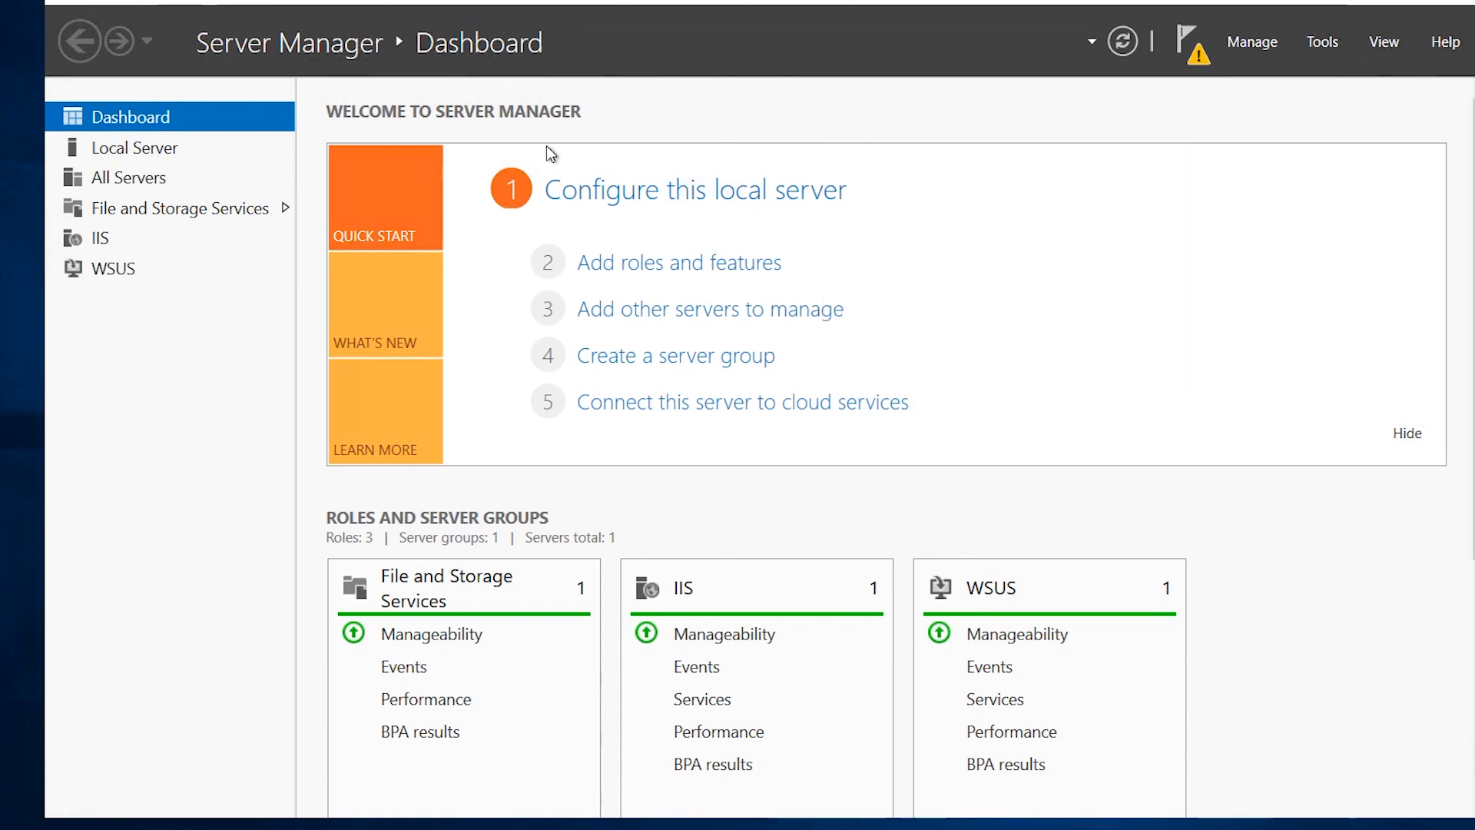
# Open the WSUS task details to confirm the configuration task reached Complete on TEKNEX-CM01.
pyautogui.click(138, 269)
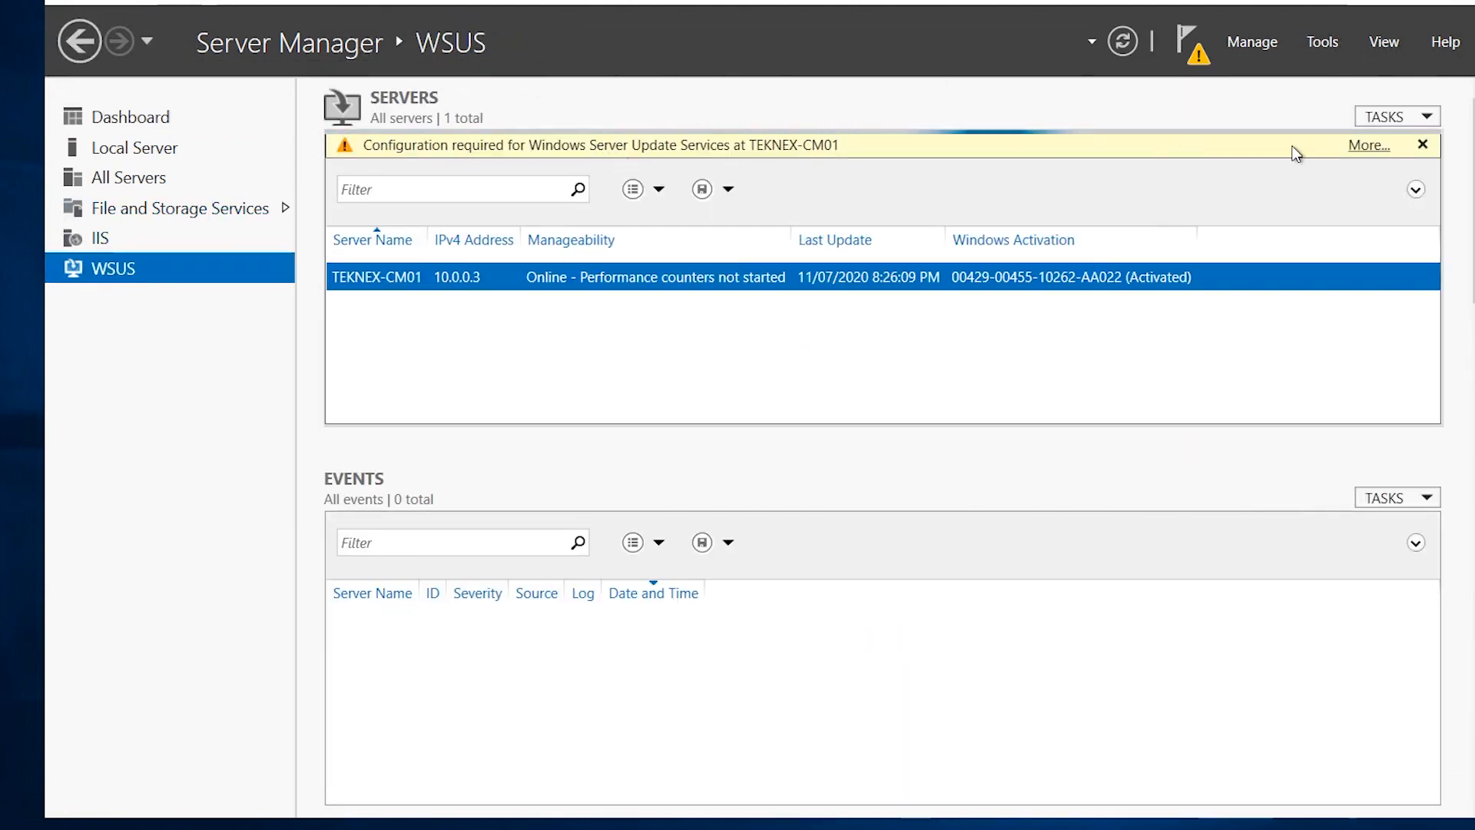
pyautogui.click(1367, 146)
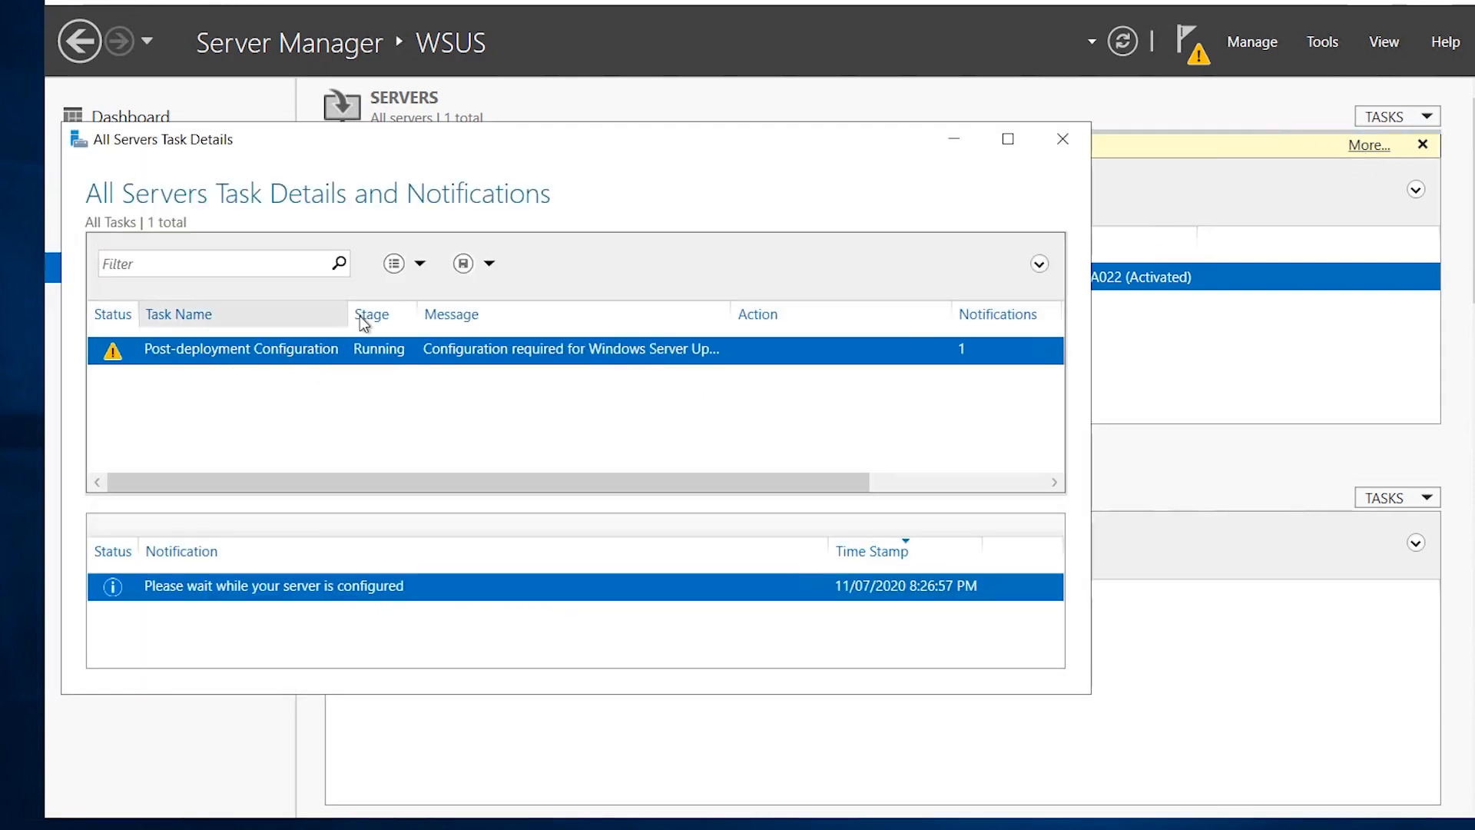
pyautogui.moveTo(352, 316); pyautogui.dragTo(391, 310)
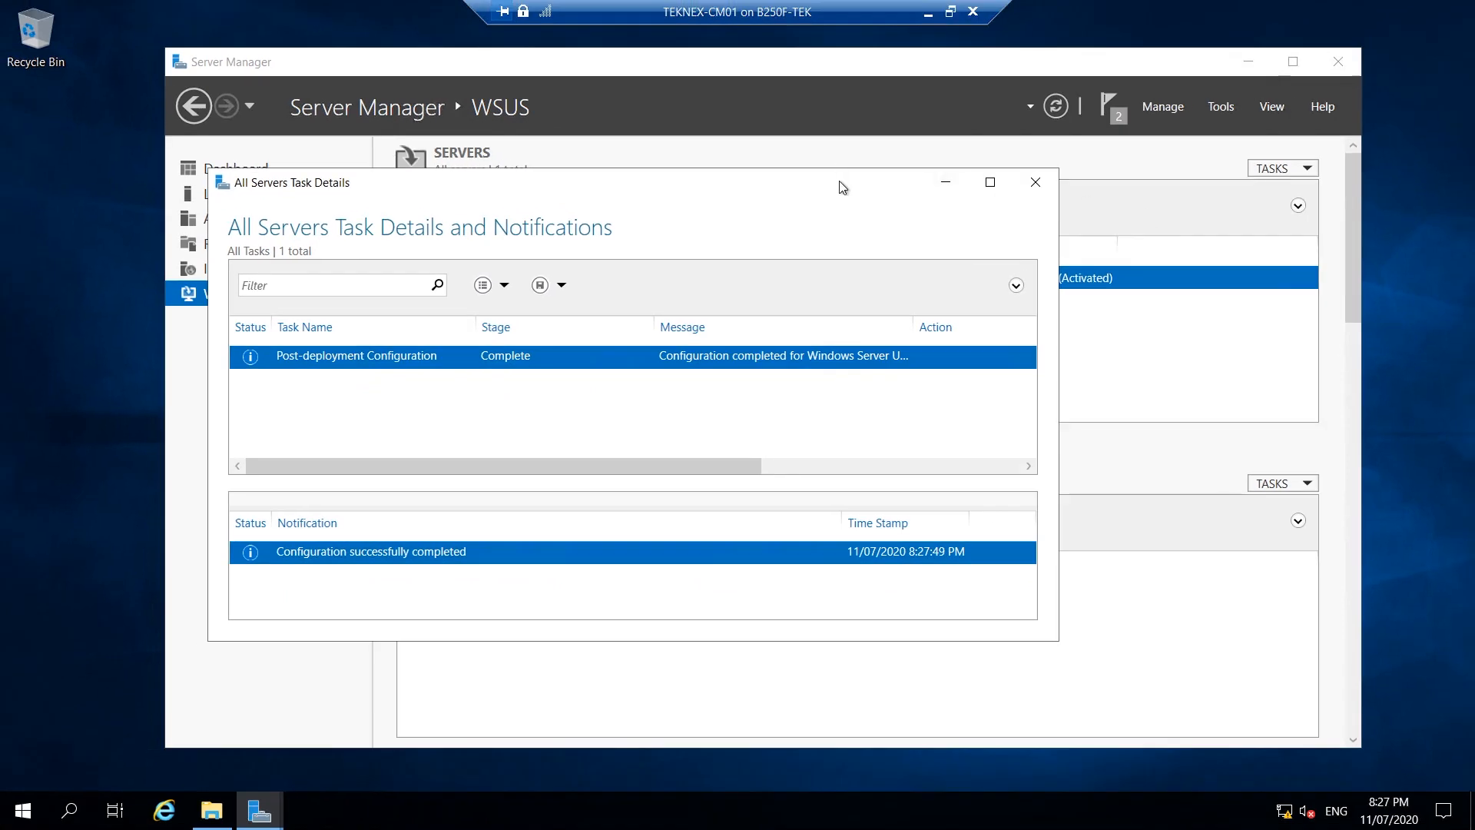
pyautogui.moveTo(839, 181); pyautogui.dragTo(857, 170)
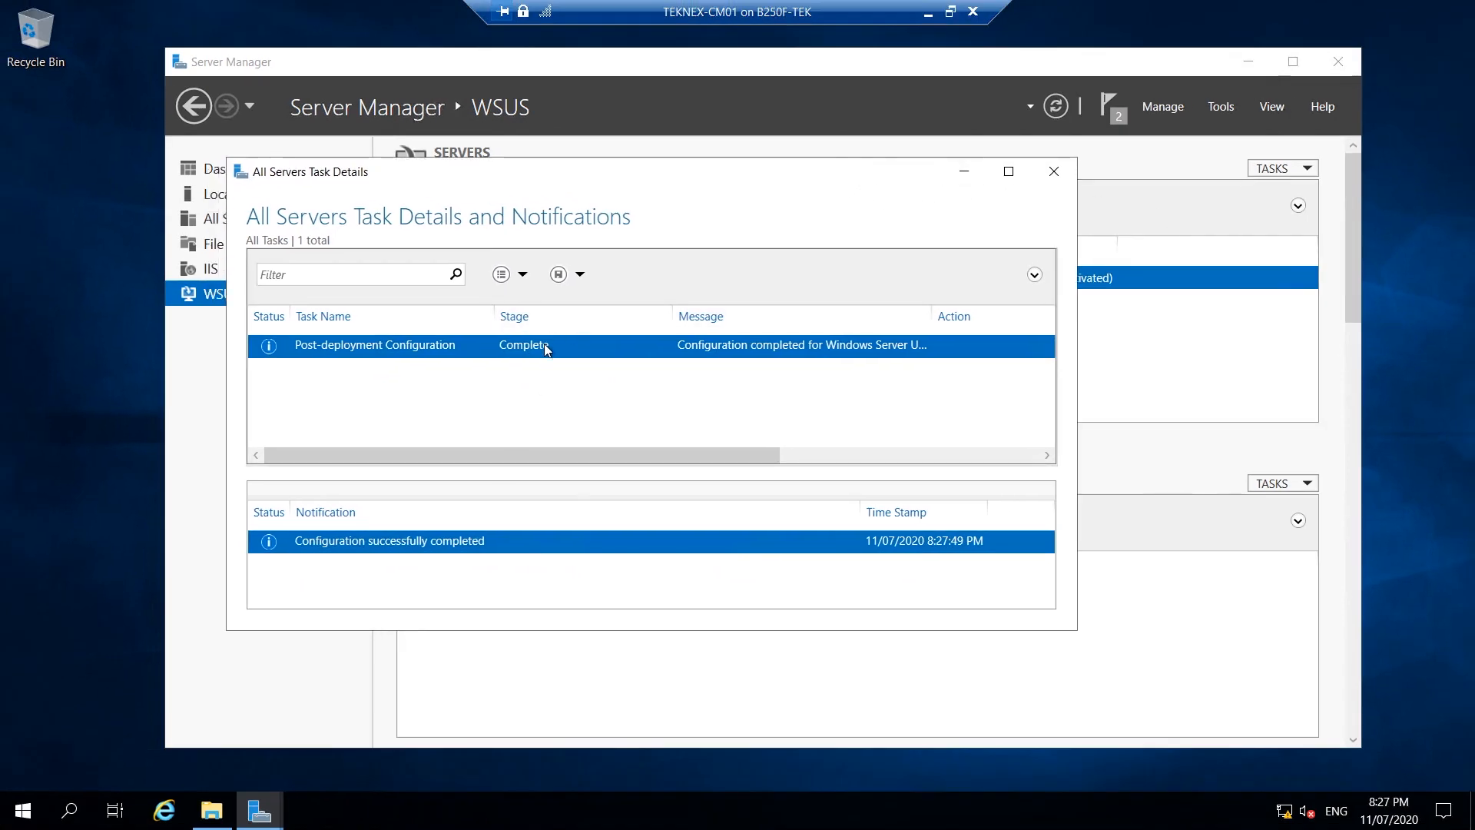
pyautogui.click(1054, 172)
pyautogui.click(1116, 123)
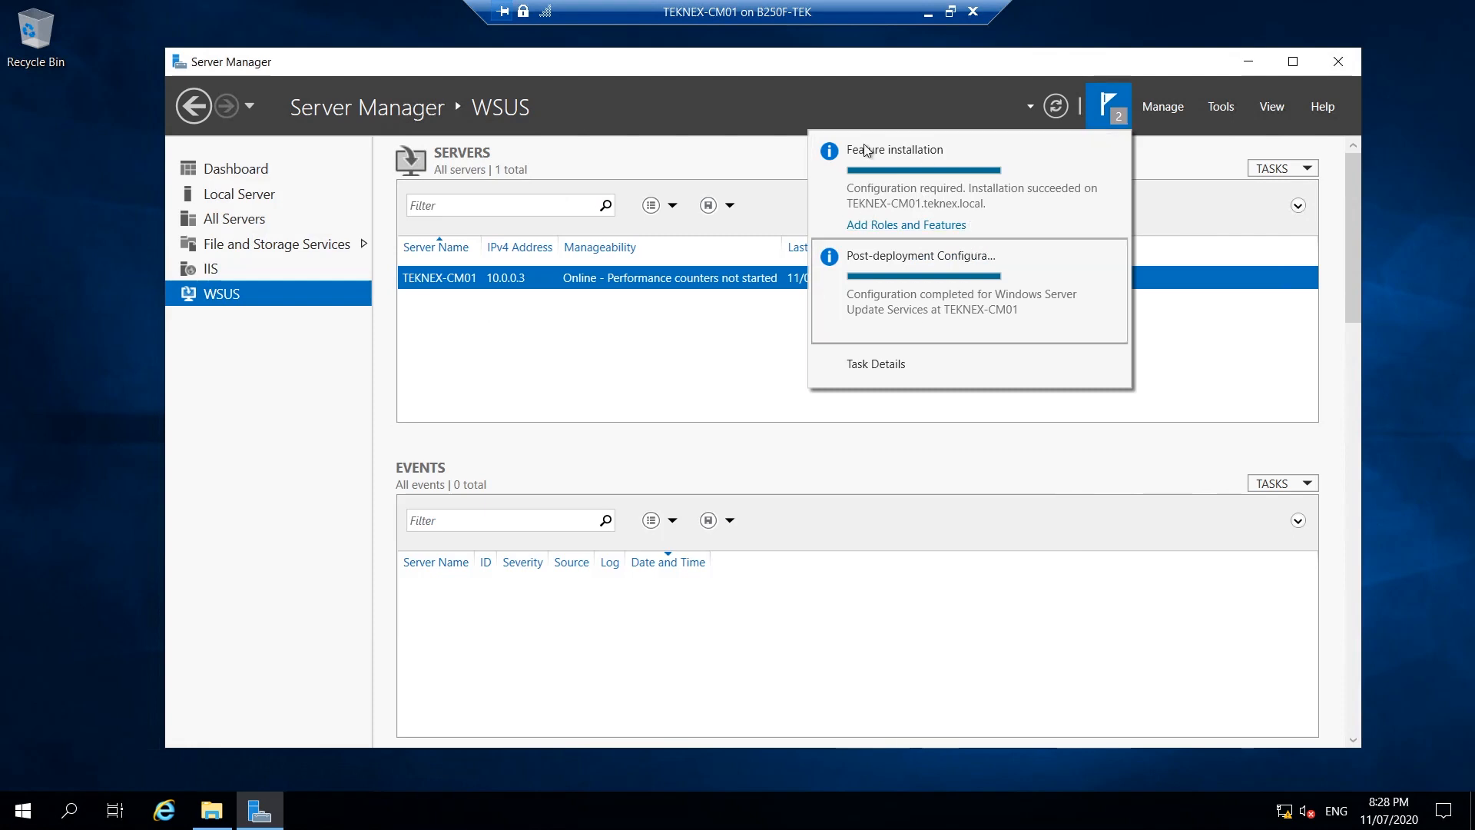
pyautogui.click(759, 102)
pyautogui.click(22, 811)
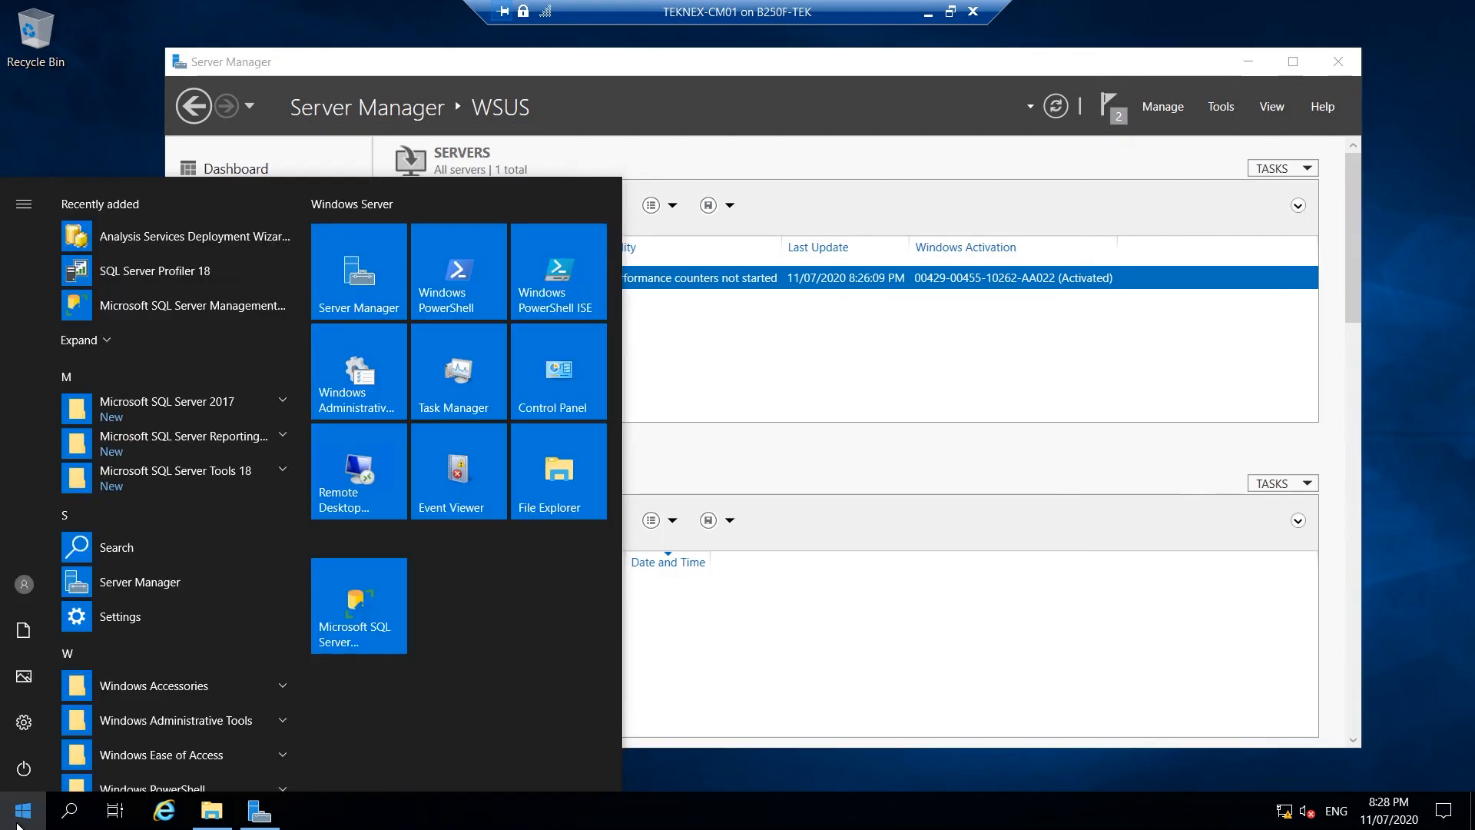
pyautogui.click(856, 113)
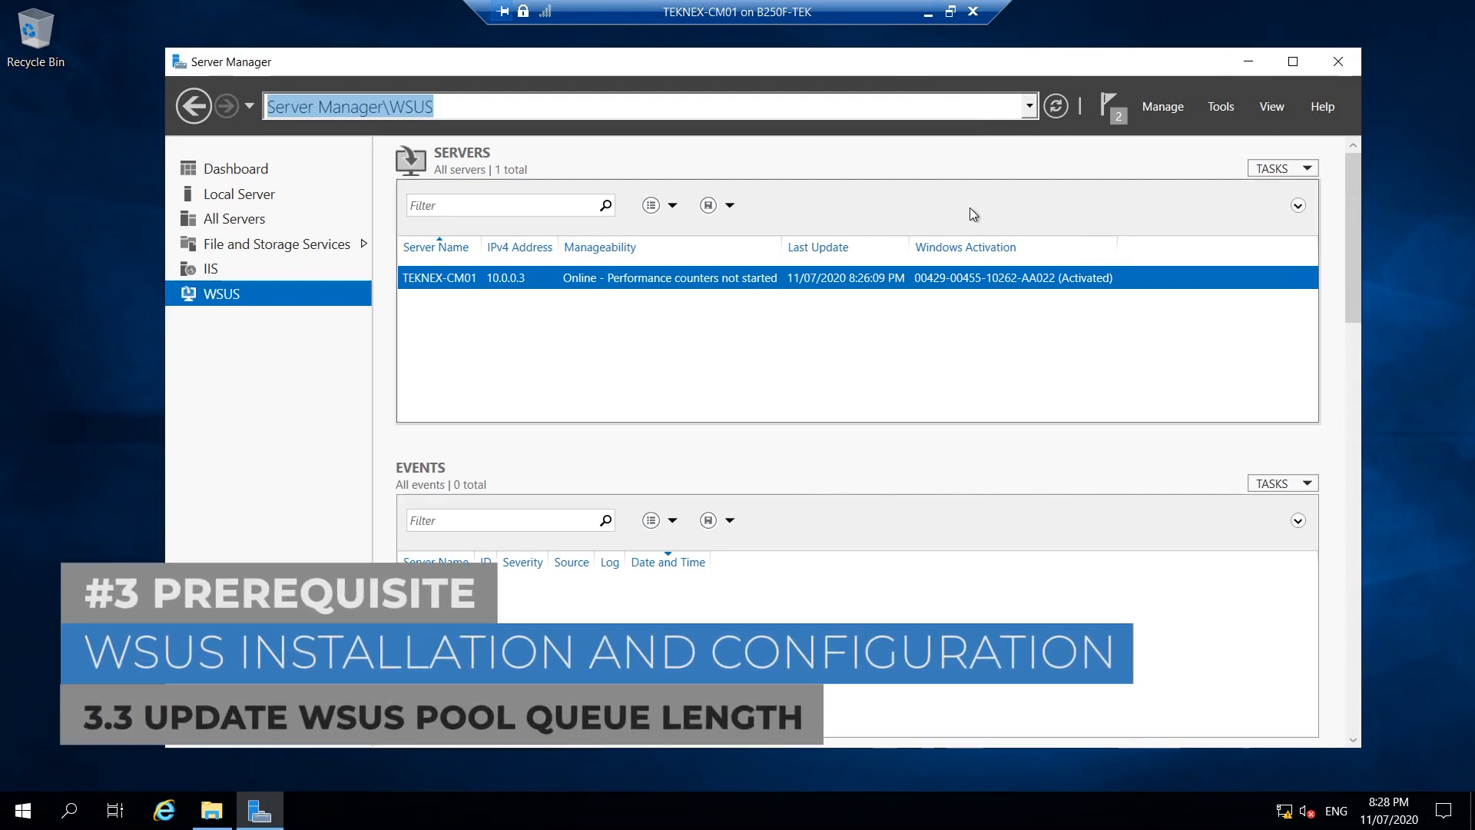
# Read the WSUS Best Practices article: Queue Length 2000, default Private Memory Limit 1843200.
pyautogui.click(929, 13)
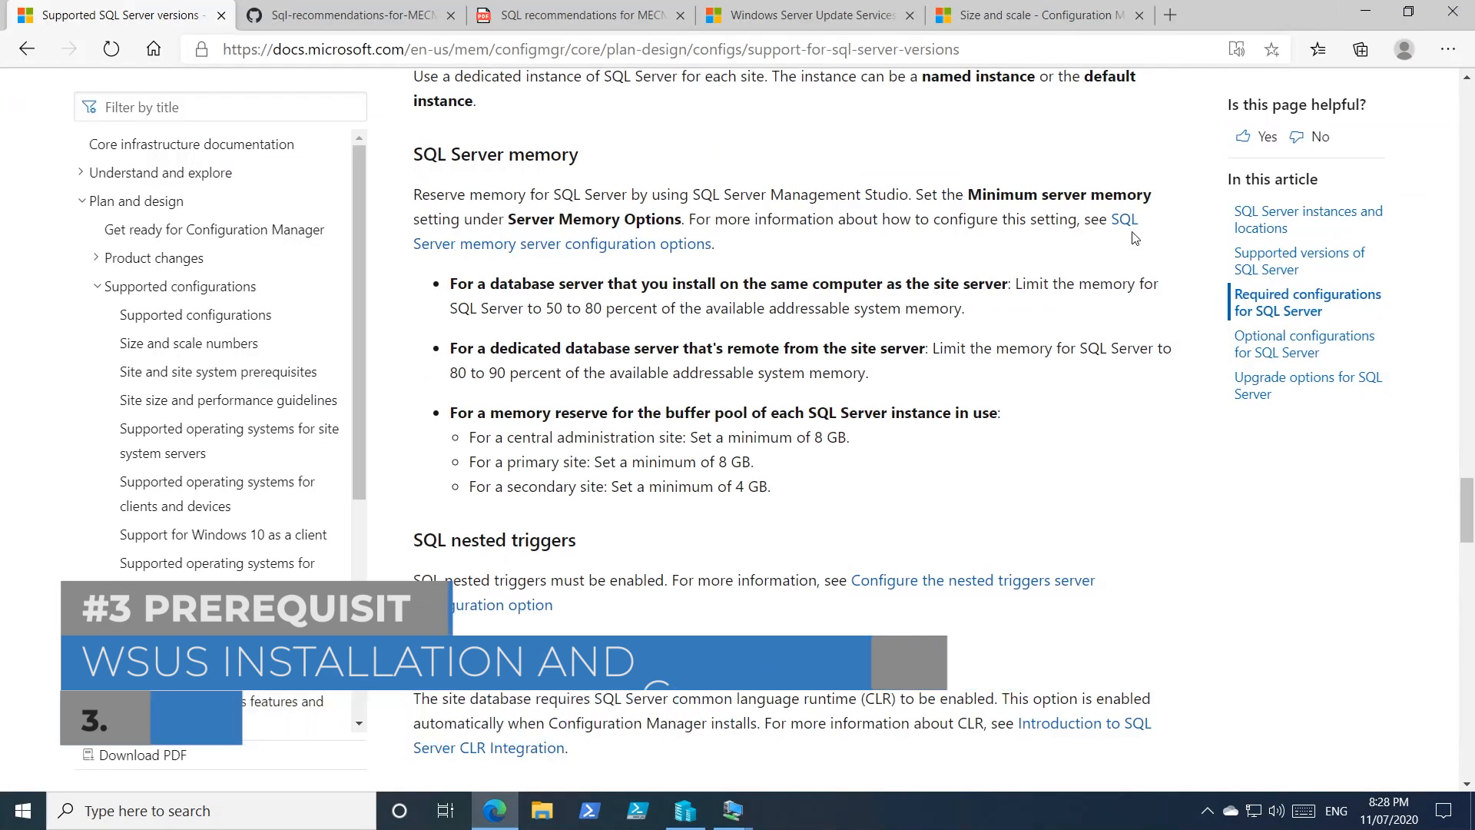
pyautogui.click(807, 14)
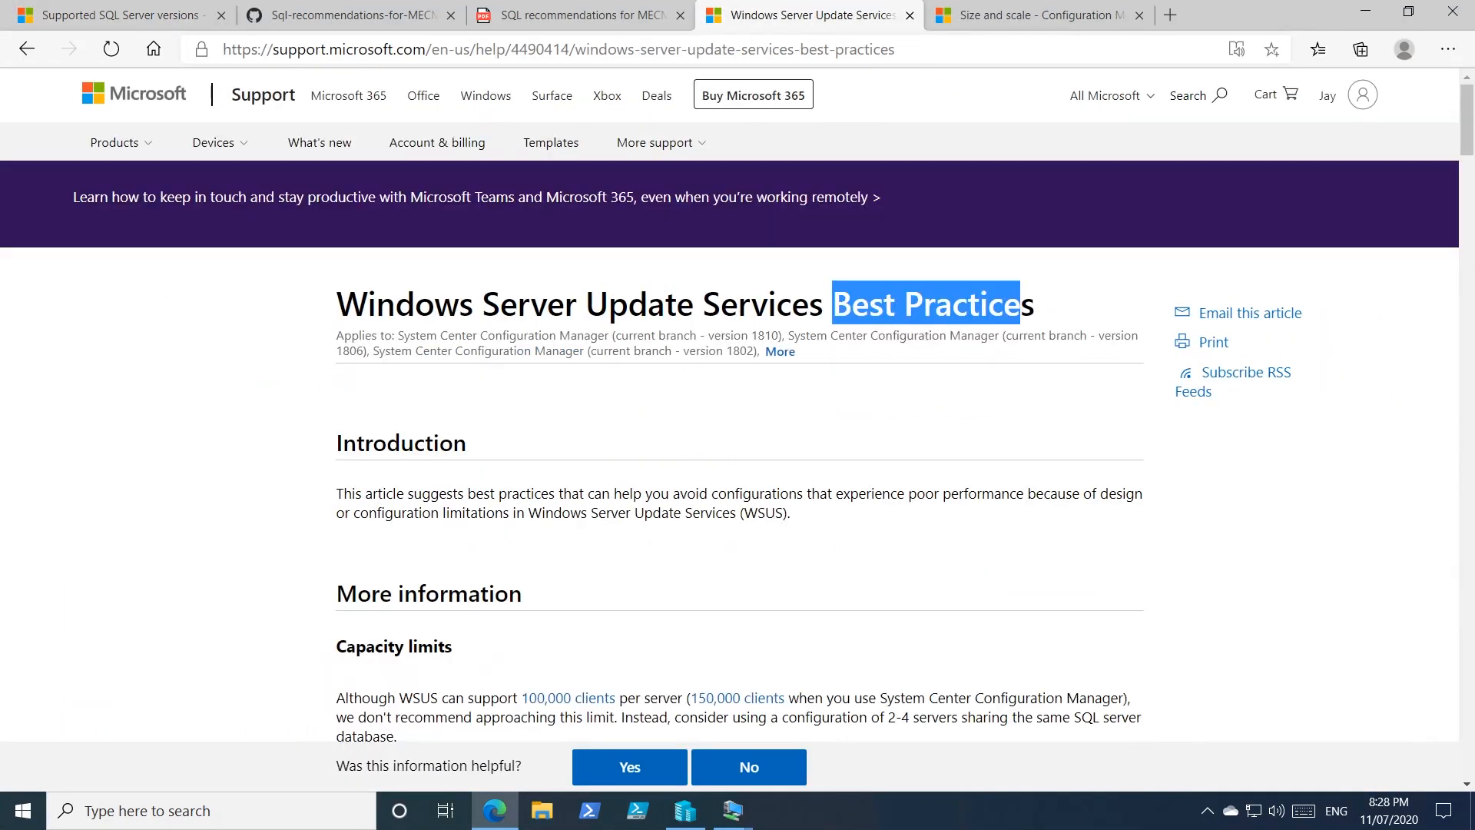
pyautogui.moveTo(751, 303); pyautogui.dragTo(1067, 305)
pyautogui.scroll(-4, 922, 480)
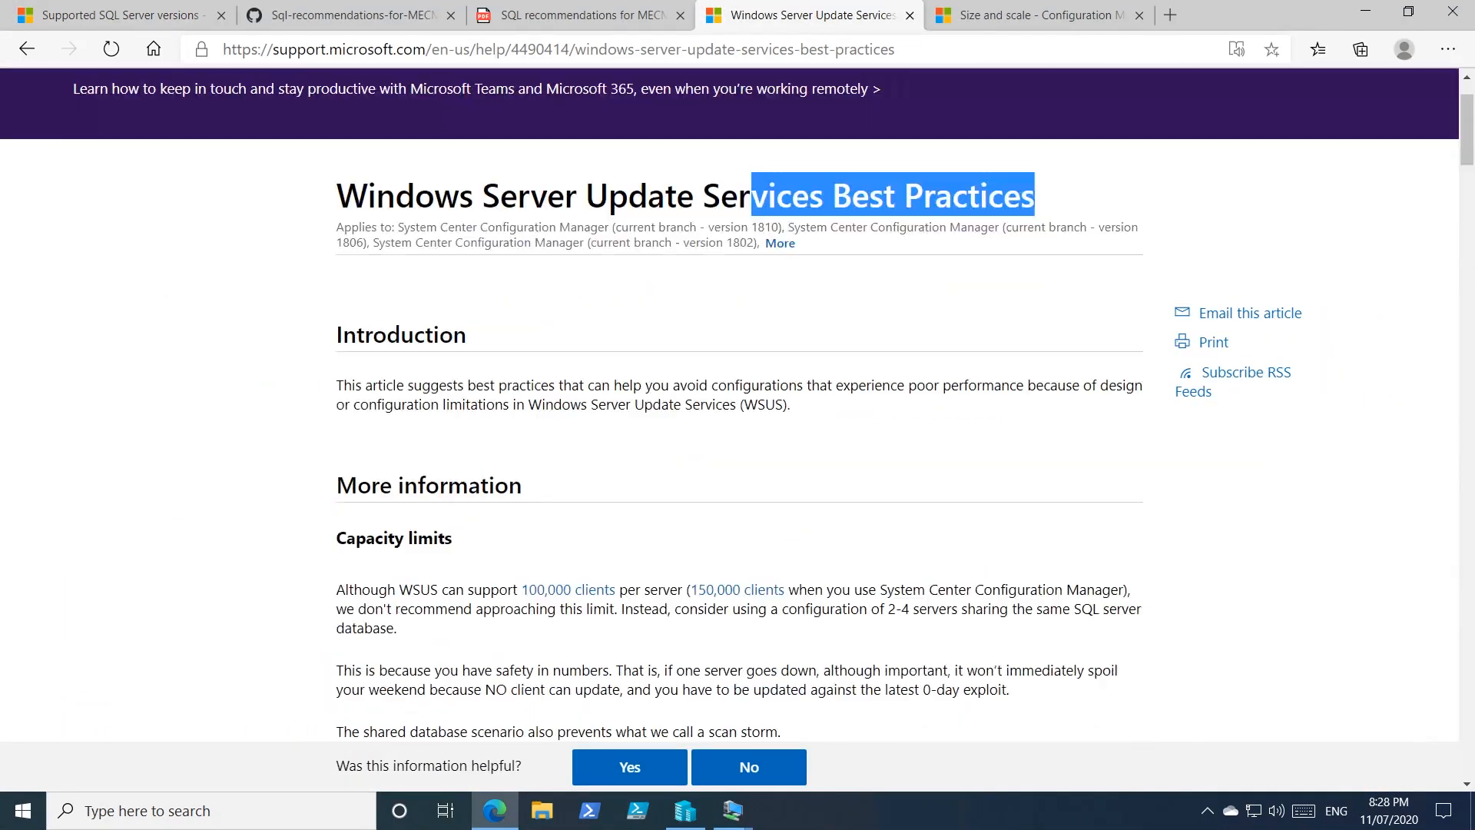
pyautogui.scroll(-7, 919, 486)
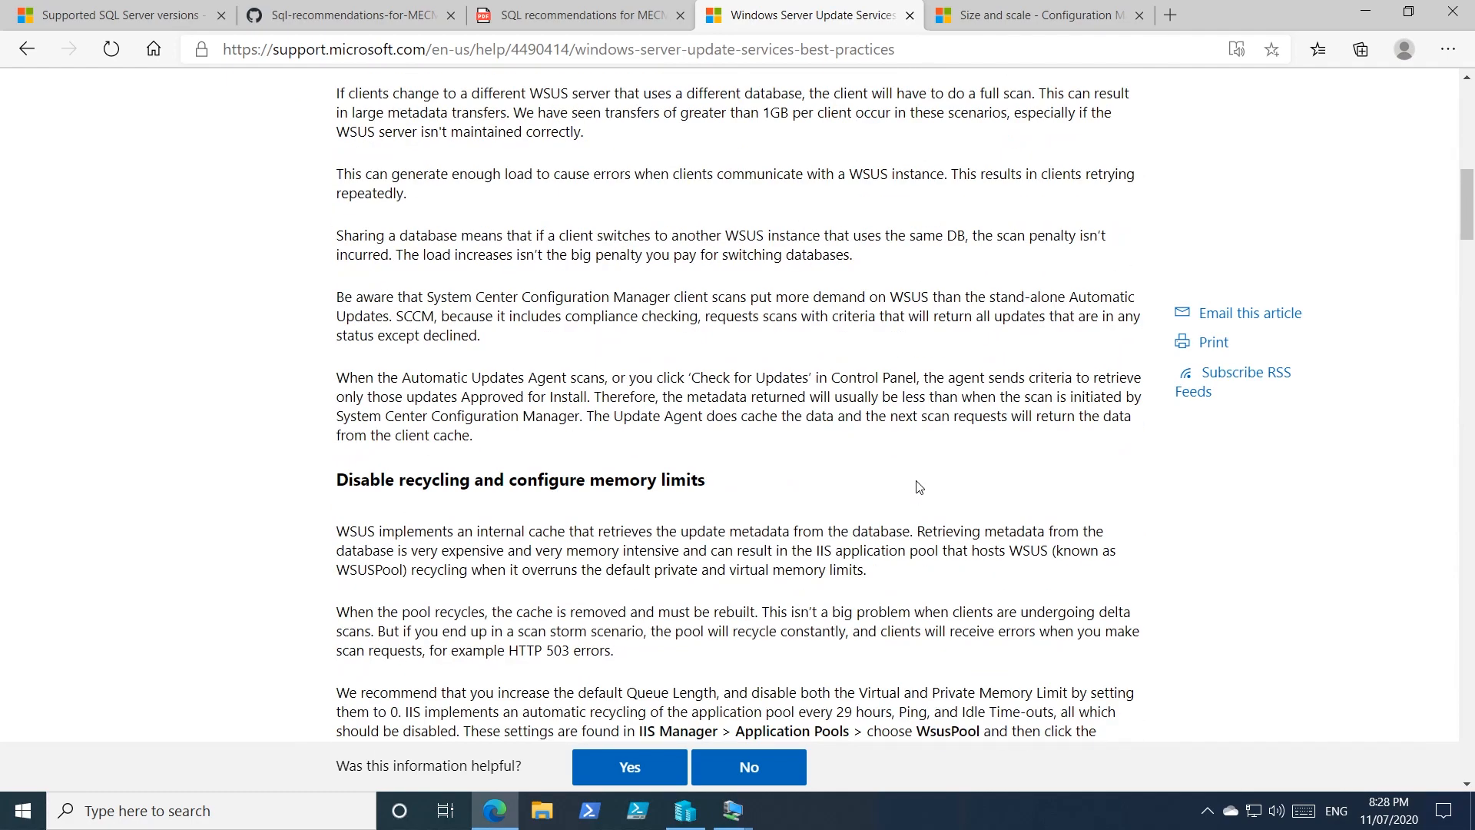
pyautogui.scroll(-6, 922, 491)
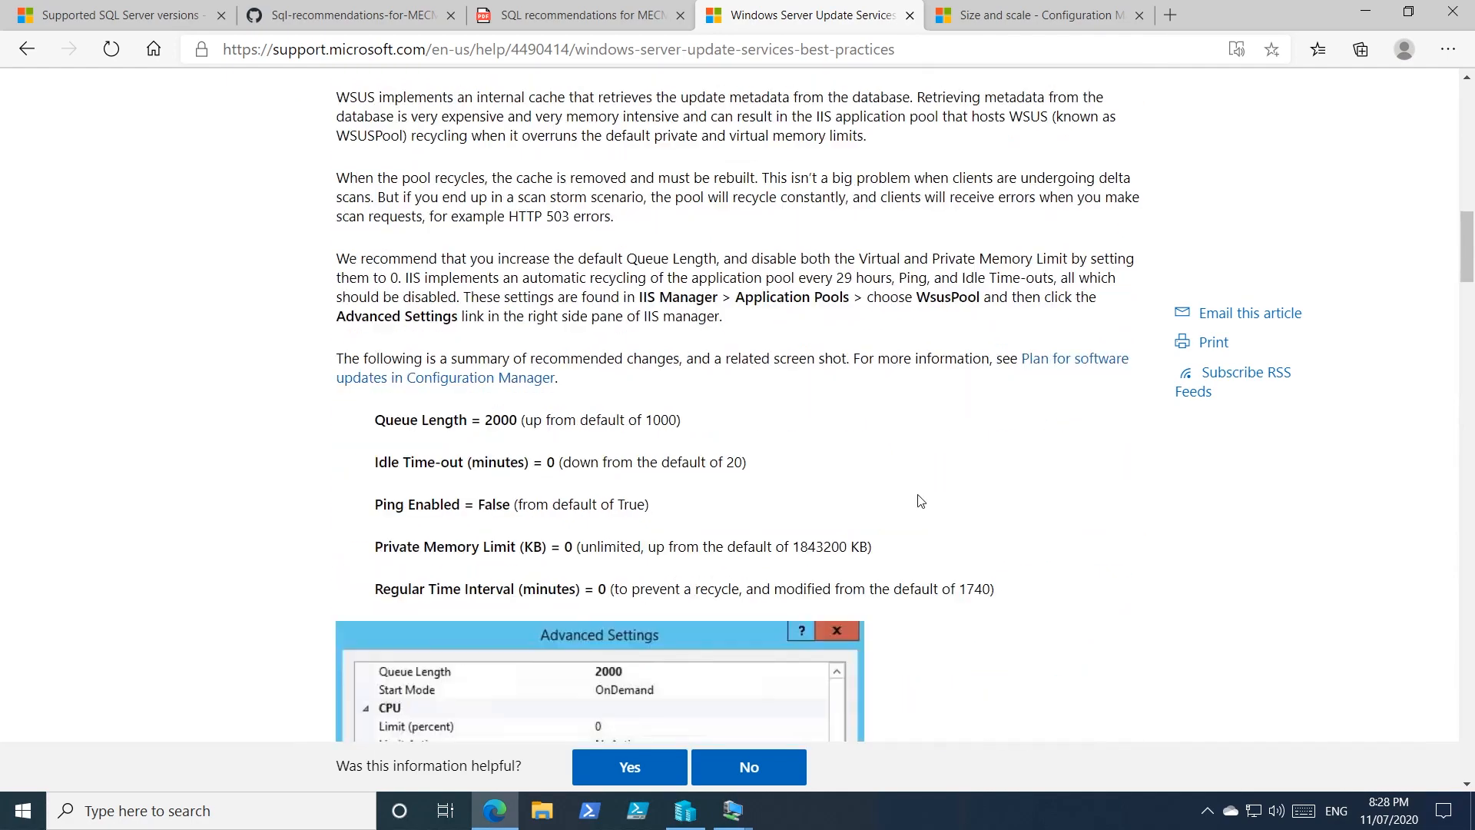
pyautogui.scroll(-1, 919, 503)
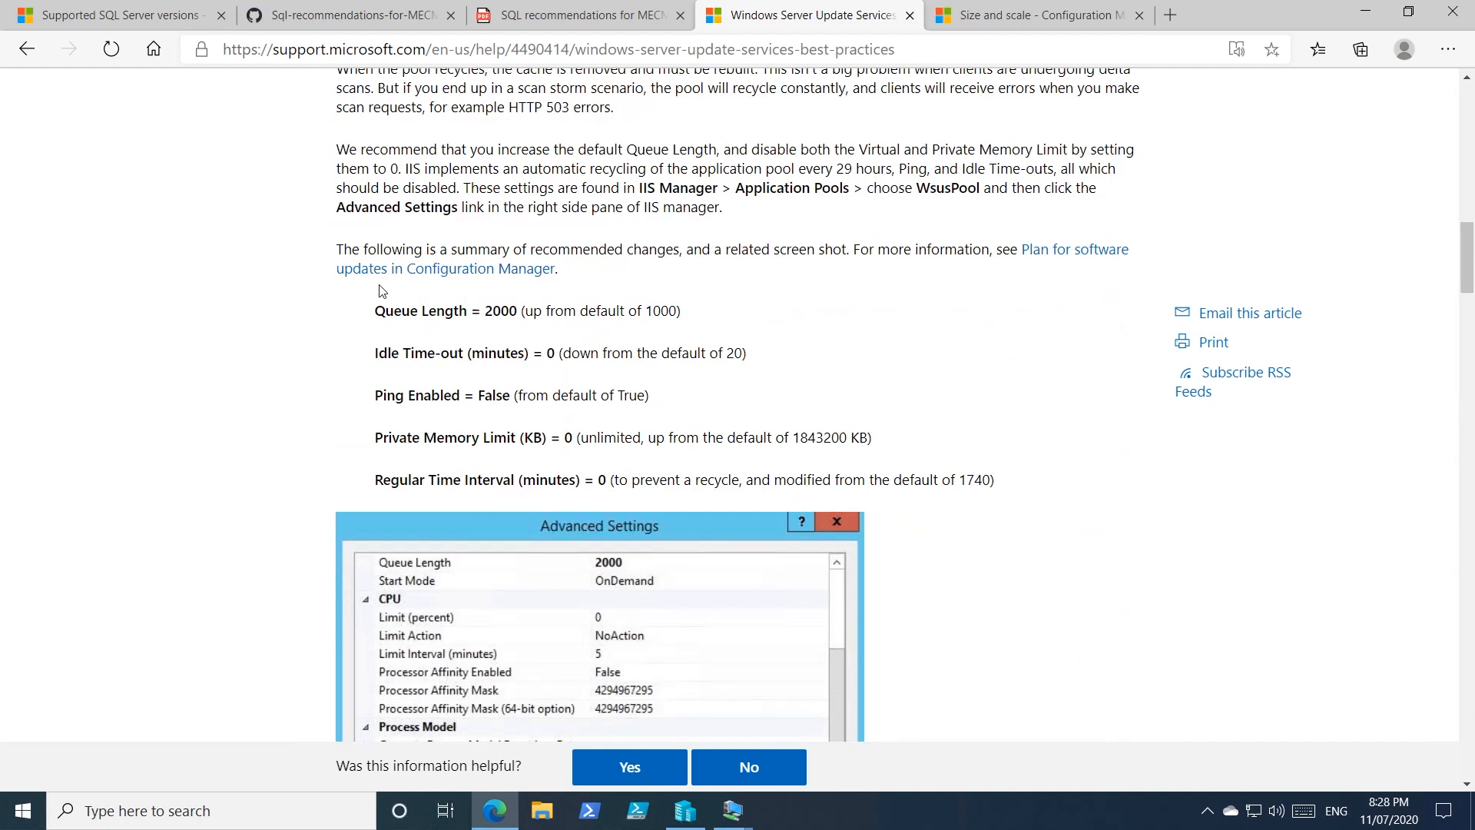
pyautogui.moveTo(485, 310); pyautogui.dragTo(517, 311)
pyautogui.moveTo(374, 437); pyautogui.dragTo(465, 437)
pyautogui.click(466, 437)
pyautogui.moveTo(792, 438); pyautogui.dragTo(847, 438)
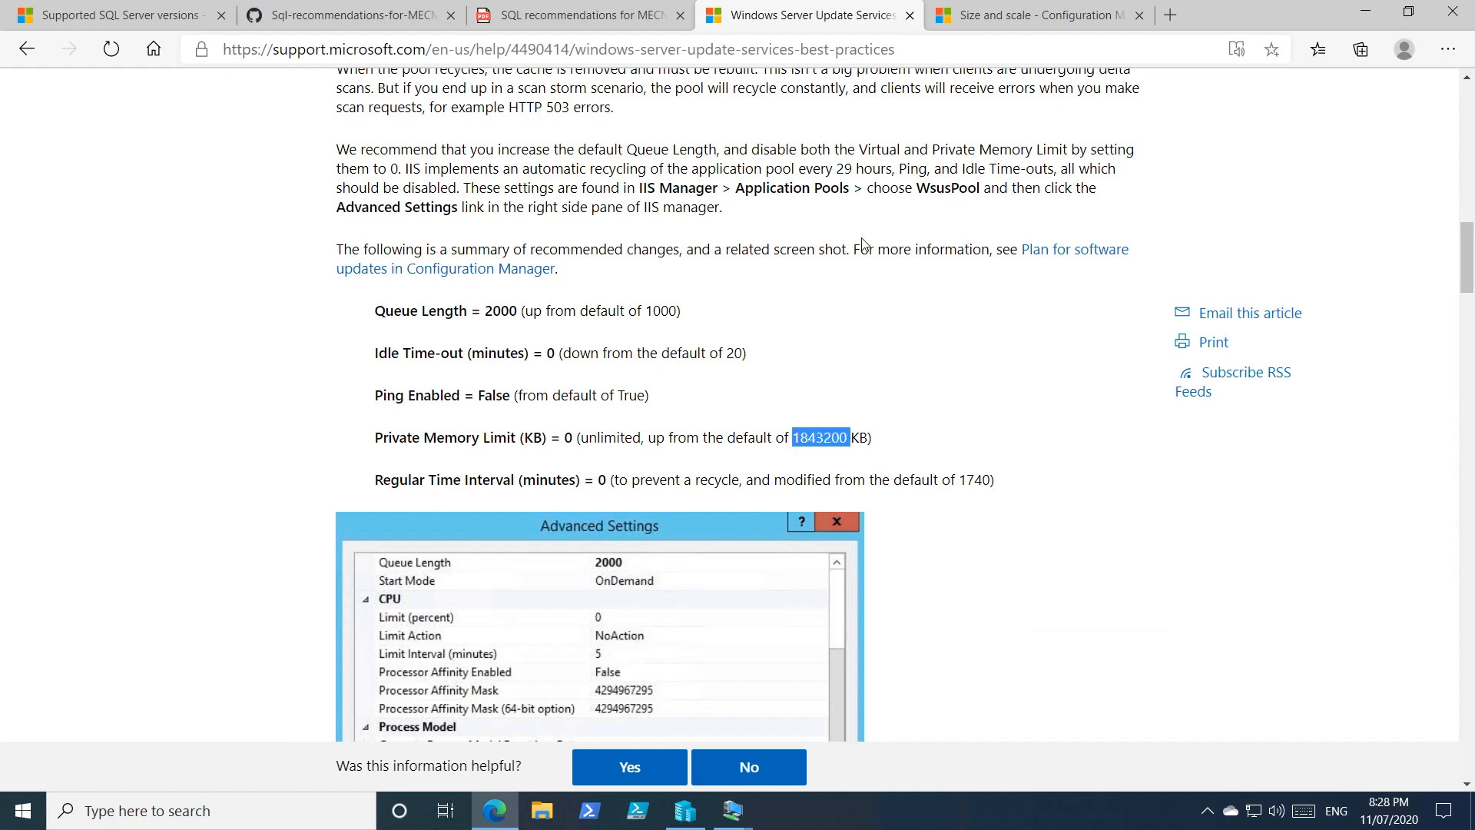
# Check the Size and scale article's x4 memory multiplier and example limits, then return to CM01.
pyautogui.click(1044, 17)
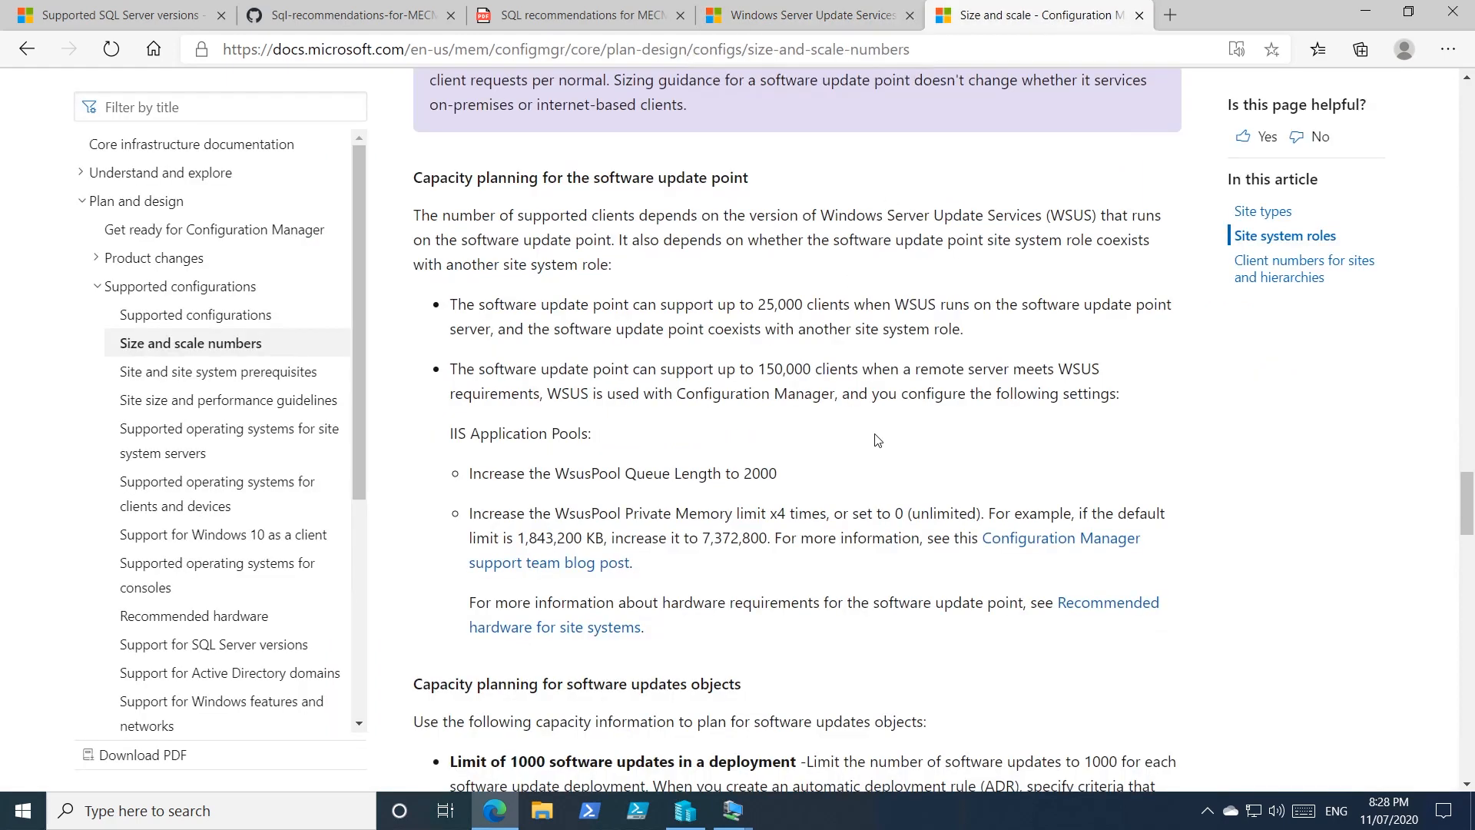
pyautogui.scroll(-1, 805, 456)
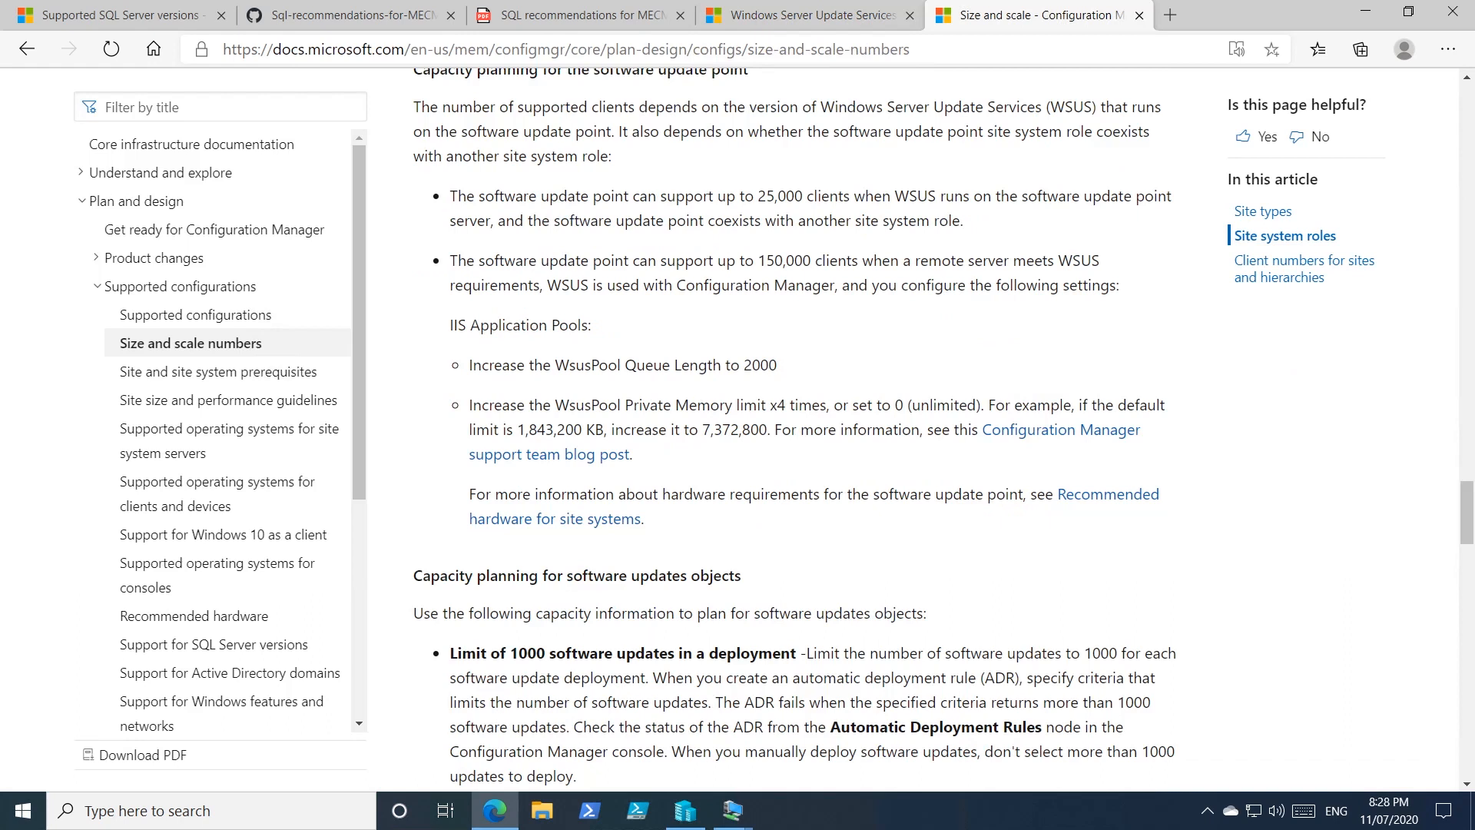
pyautogui.moveTo(777, 405); pyautogui.dragTo(785, 405)
pyautogui.moveTo(517, 430); pyautogui.dragTo(767, 429)
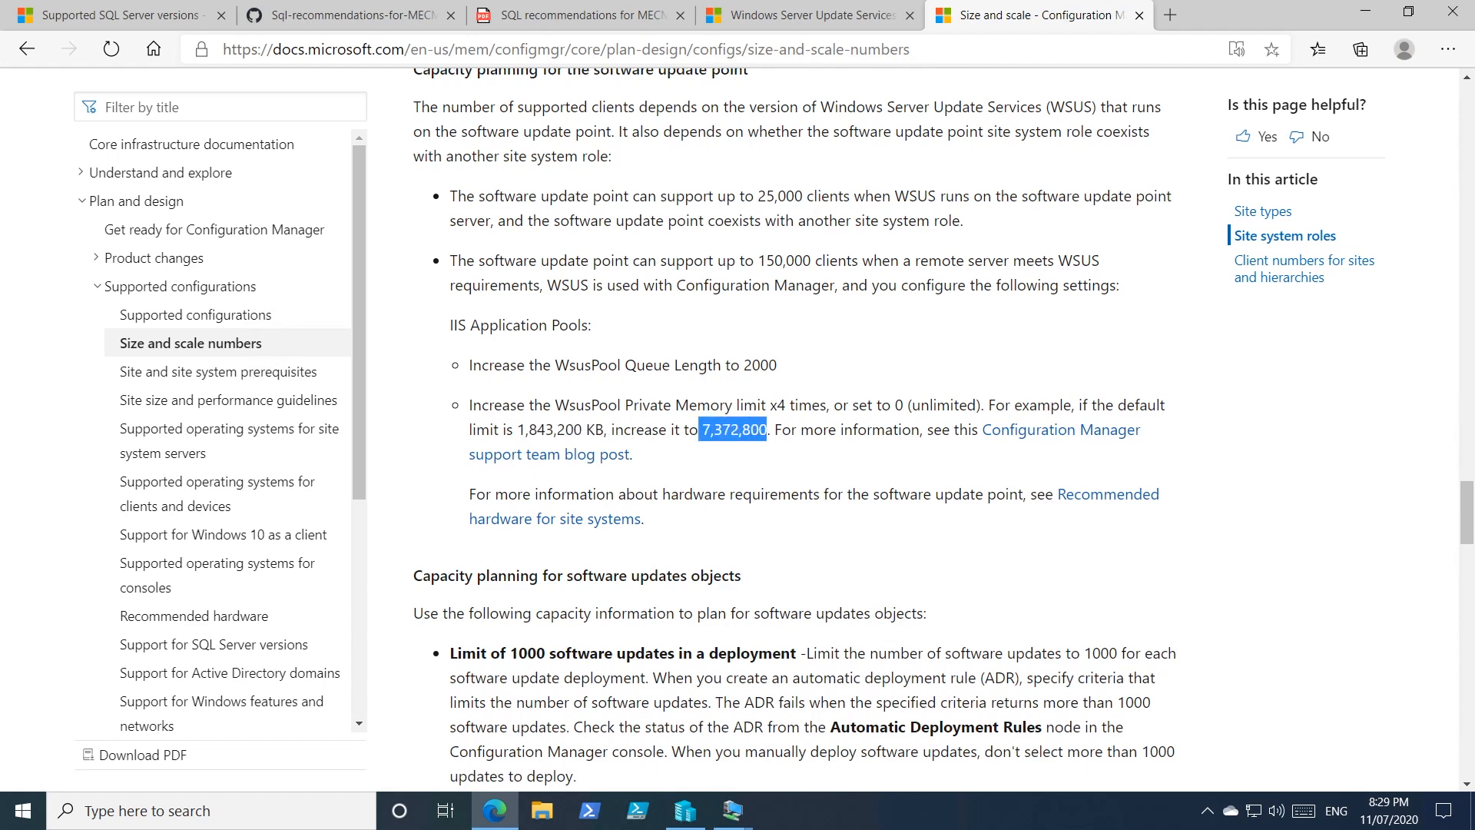
pyautogui.click(732, 810)
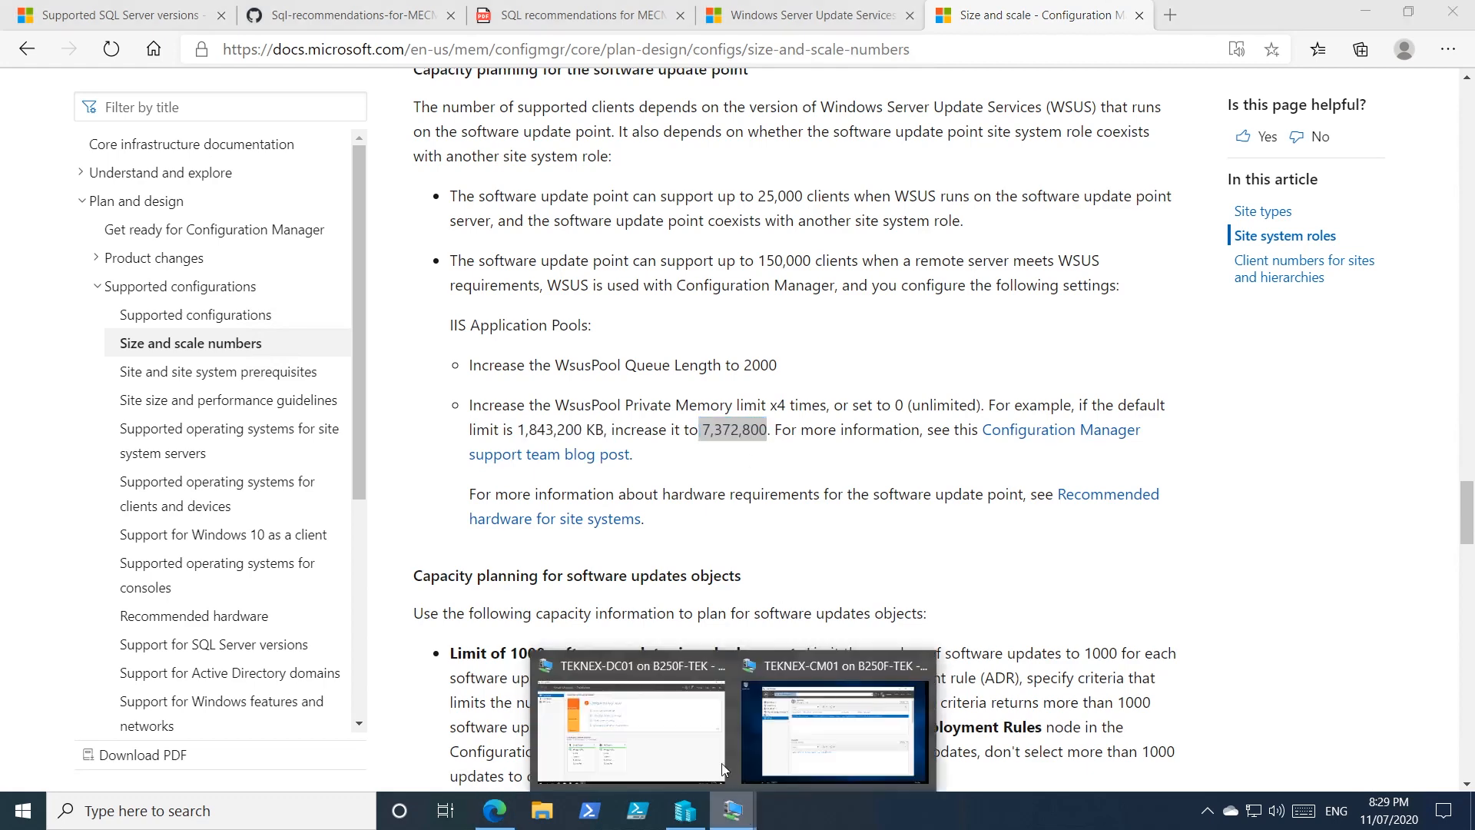
pyautogui.click(841, 696)
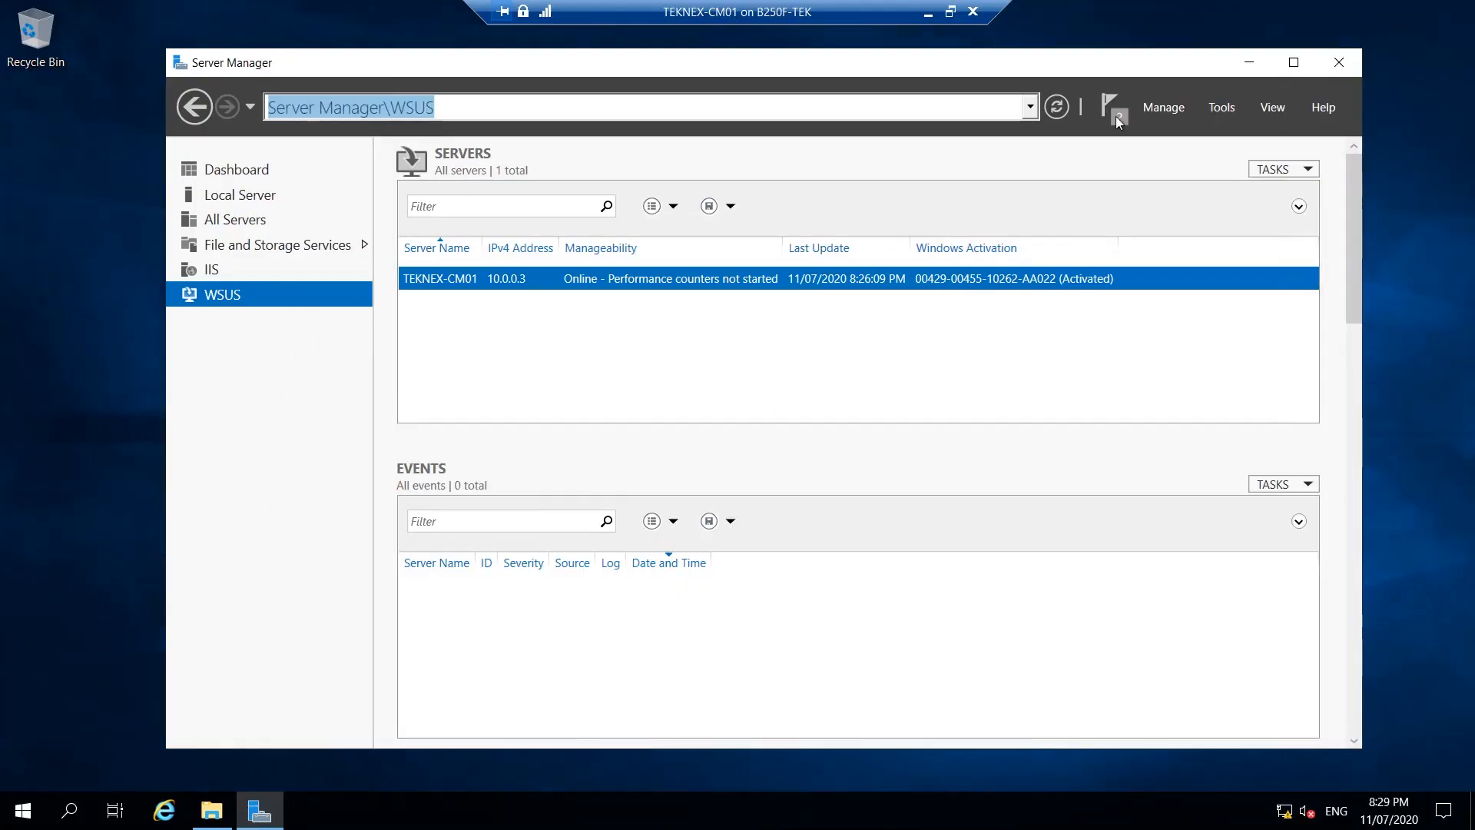
# Launch IIS Manager and open Advanced Settings for WsusPool under TEKNEX-CM01 Application Pools.
pyautogui.click(1222, 105)
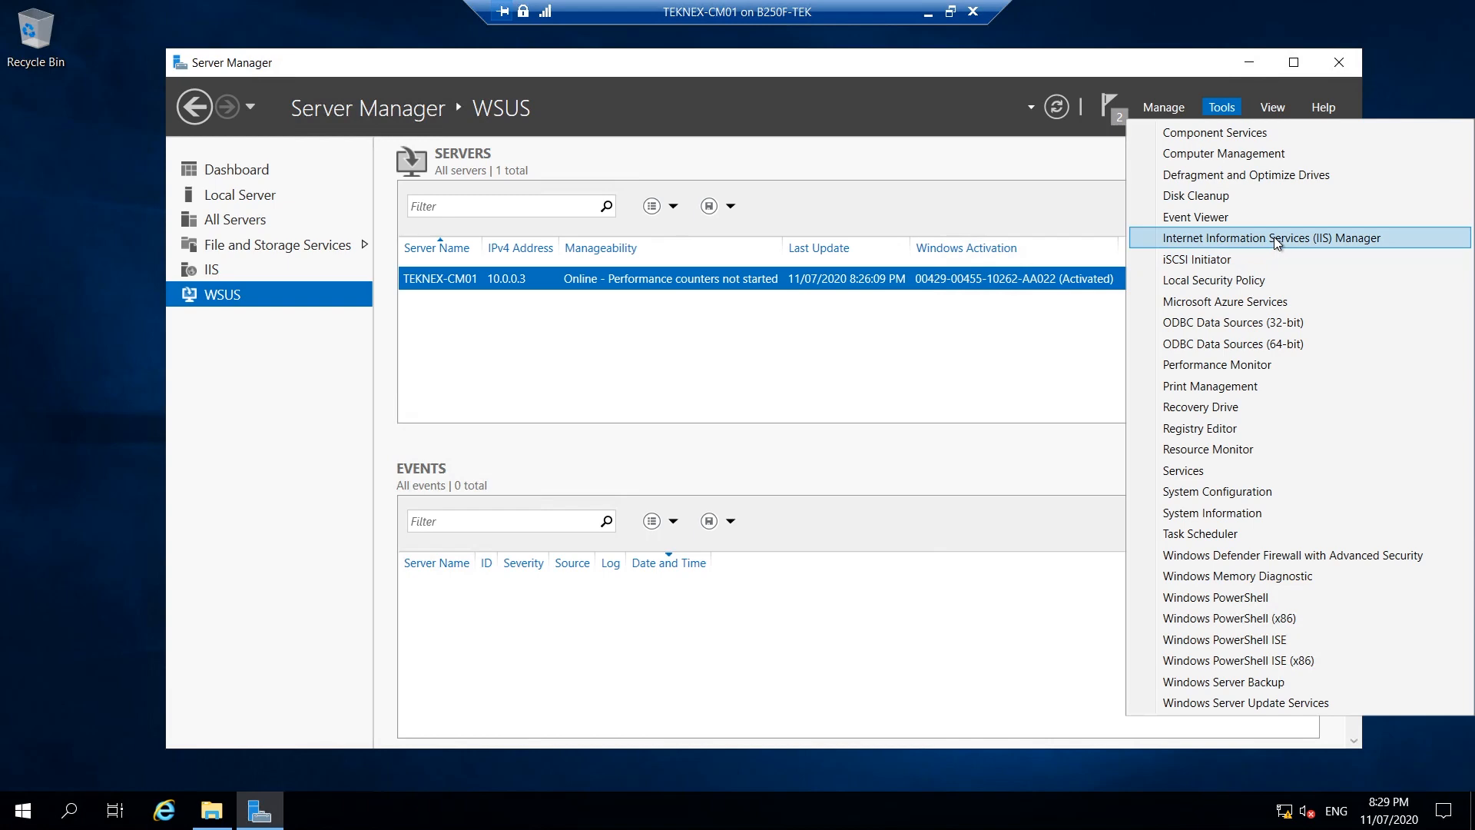
pyautogui.click(1275, 236)
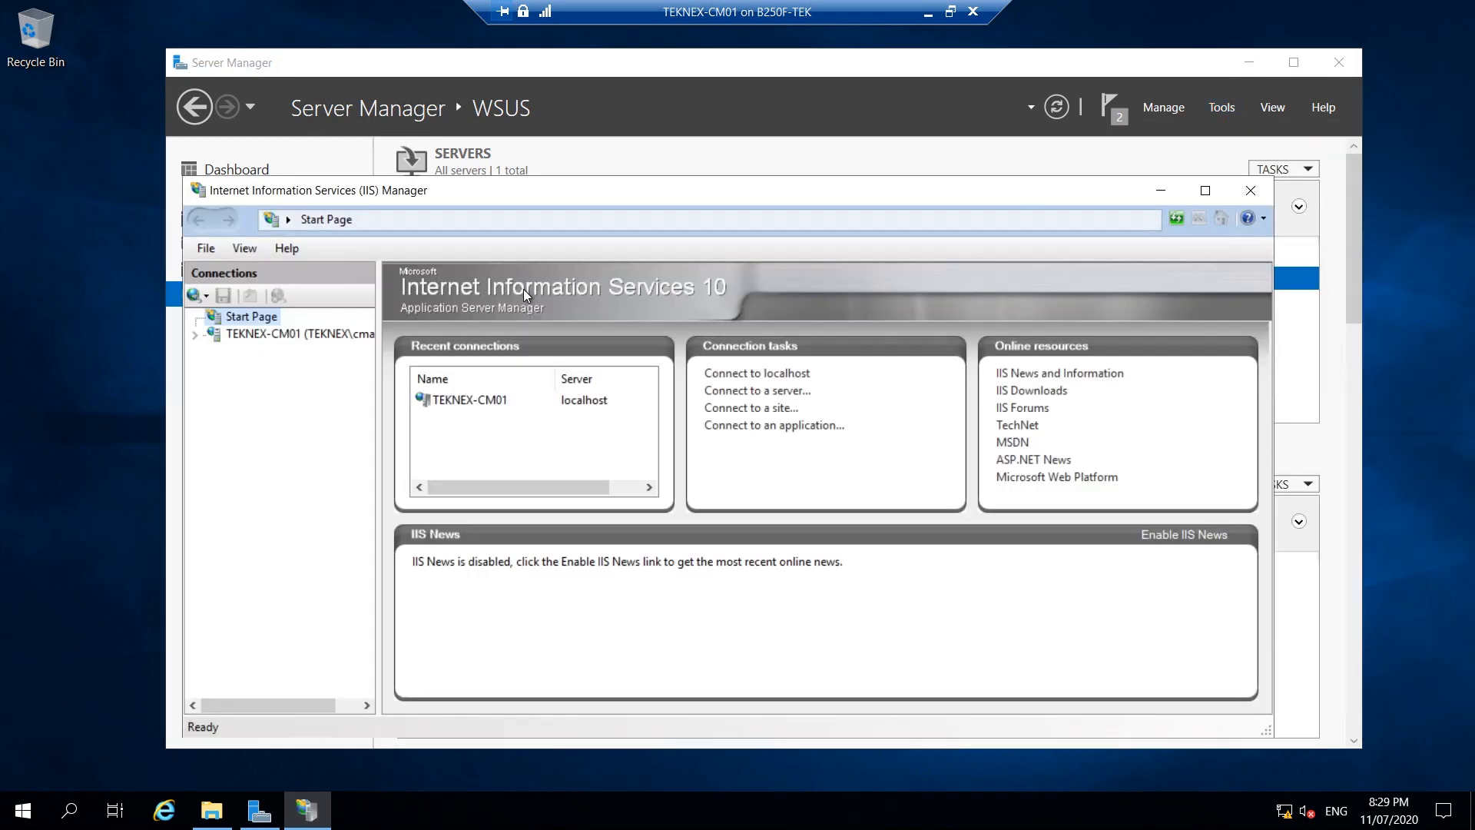
pyautogui.click(198, 335)
pyautogui.click(197, 337)
pyautogui.click(281, 351)
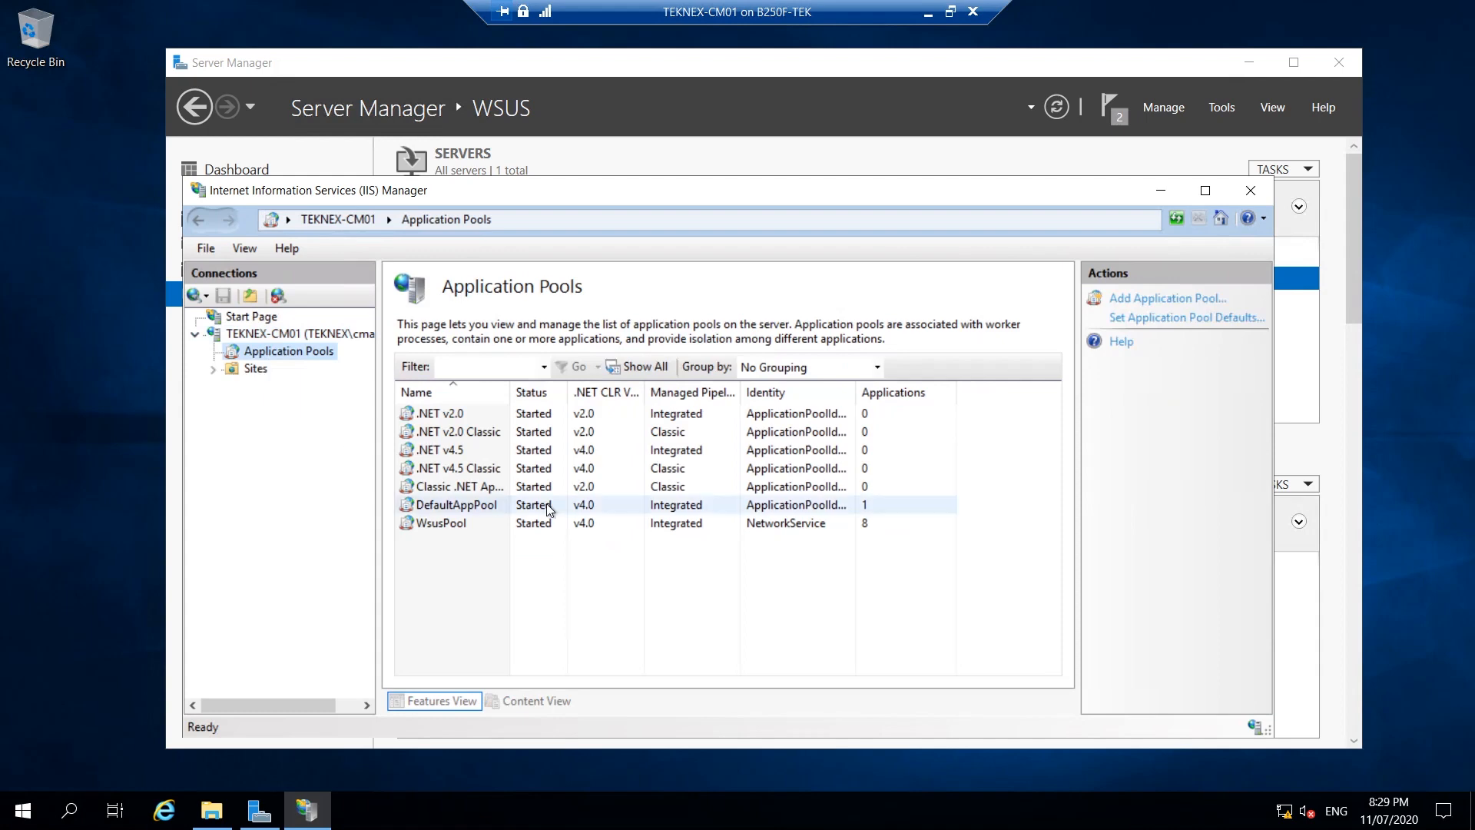
pyautogui.click(444, 526)
pyautogui.rightClick(445, 524)
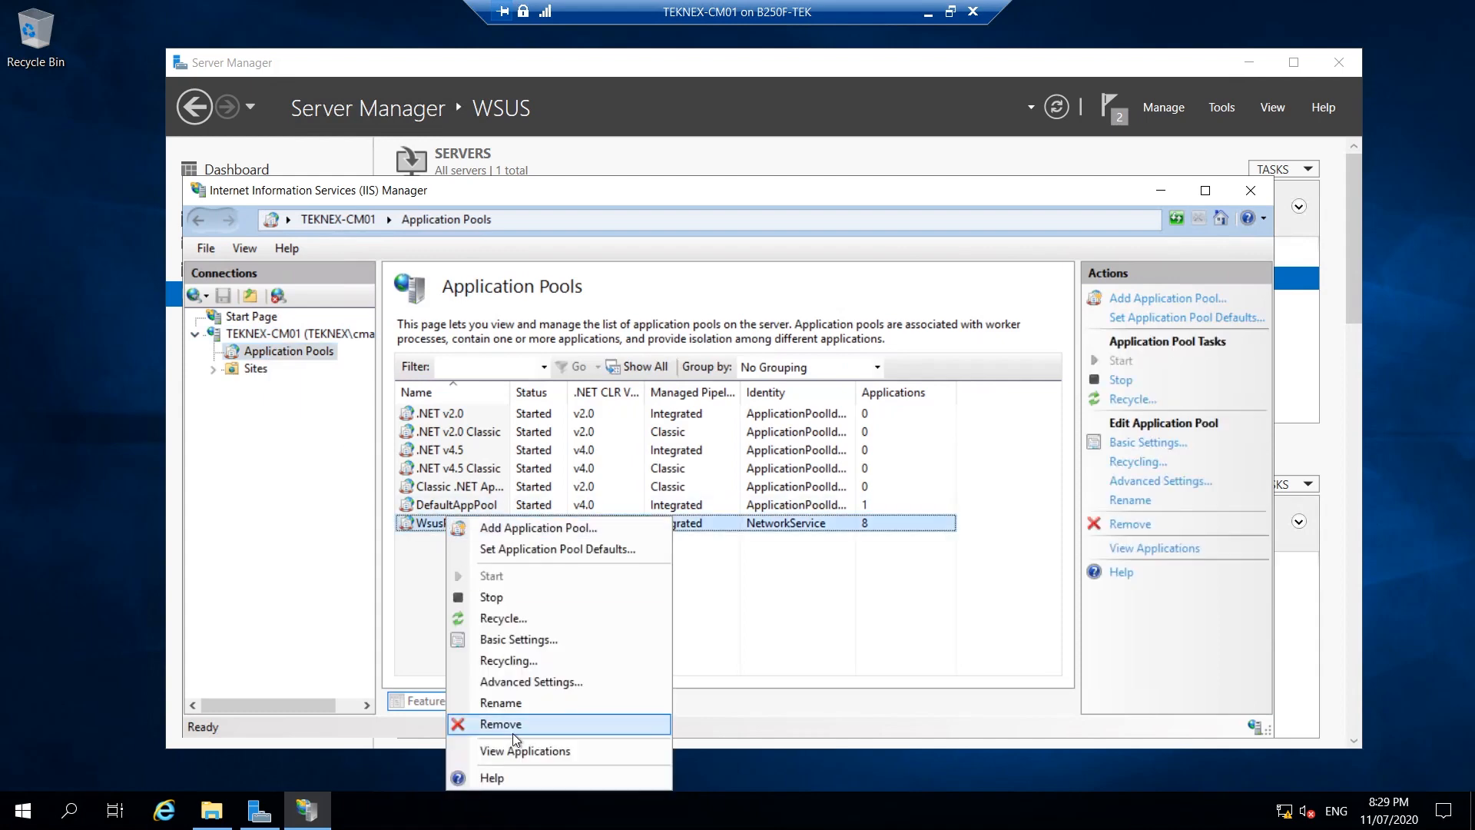
pyautogui.click(544, 683)
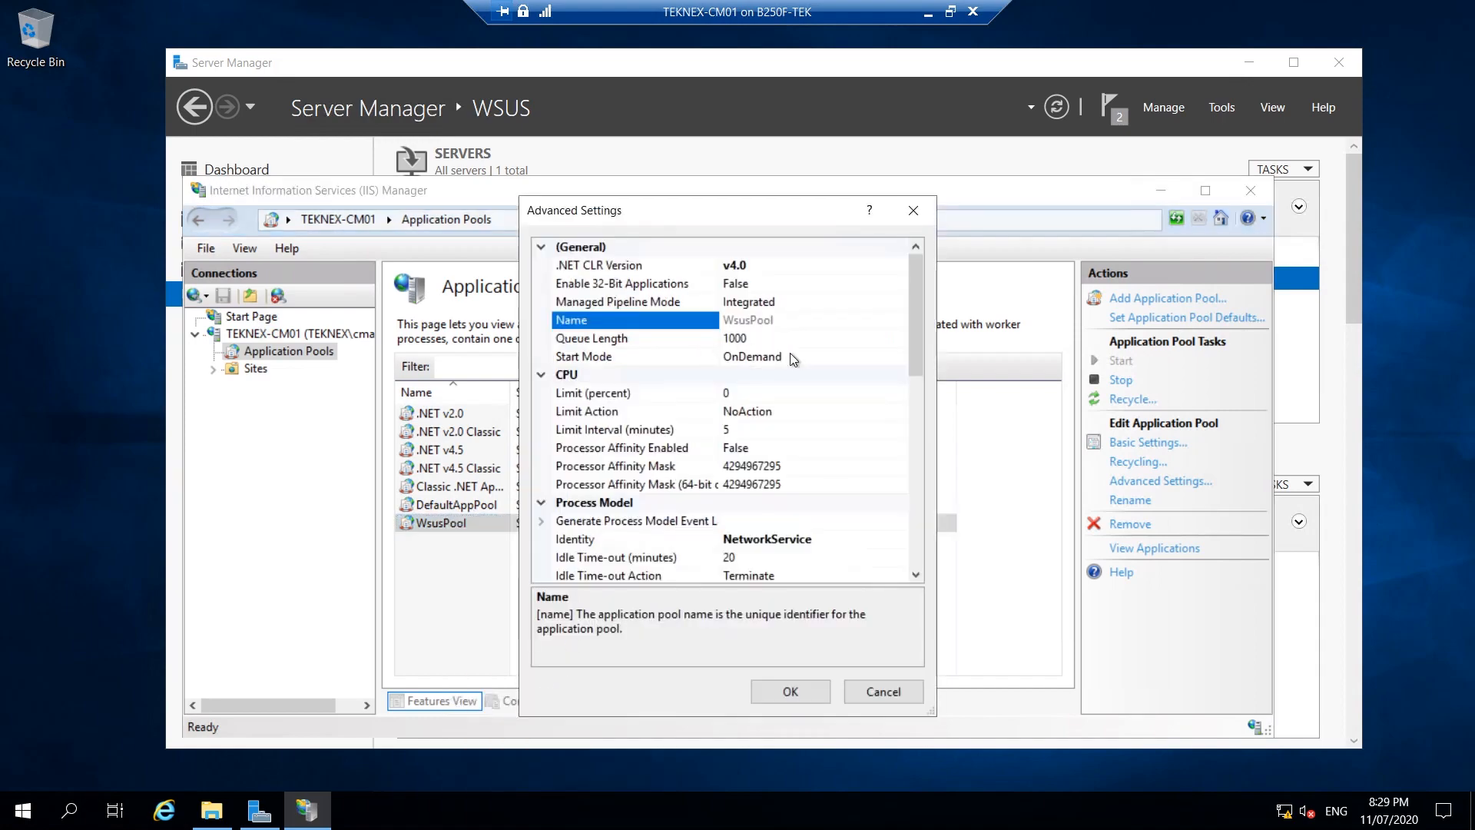
# Change the WsusPool Queue Length from 1000 to 2000.
pyautogui.click(598, 341)
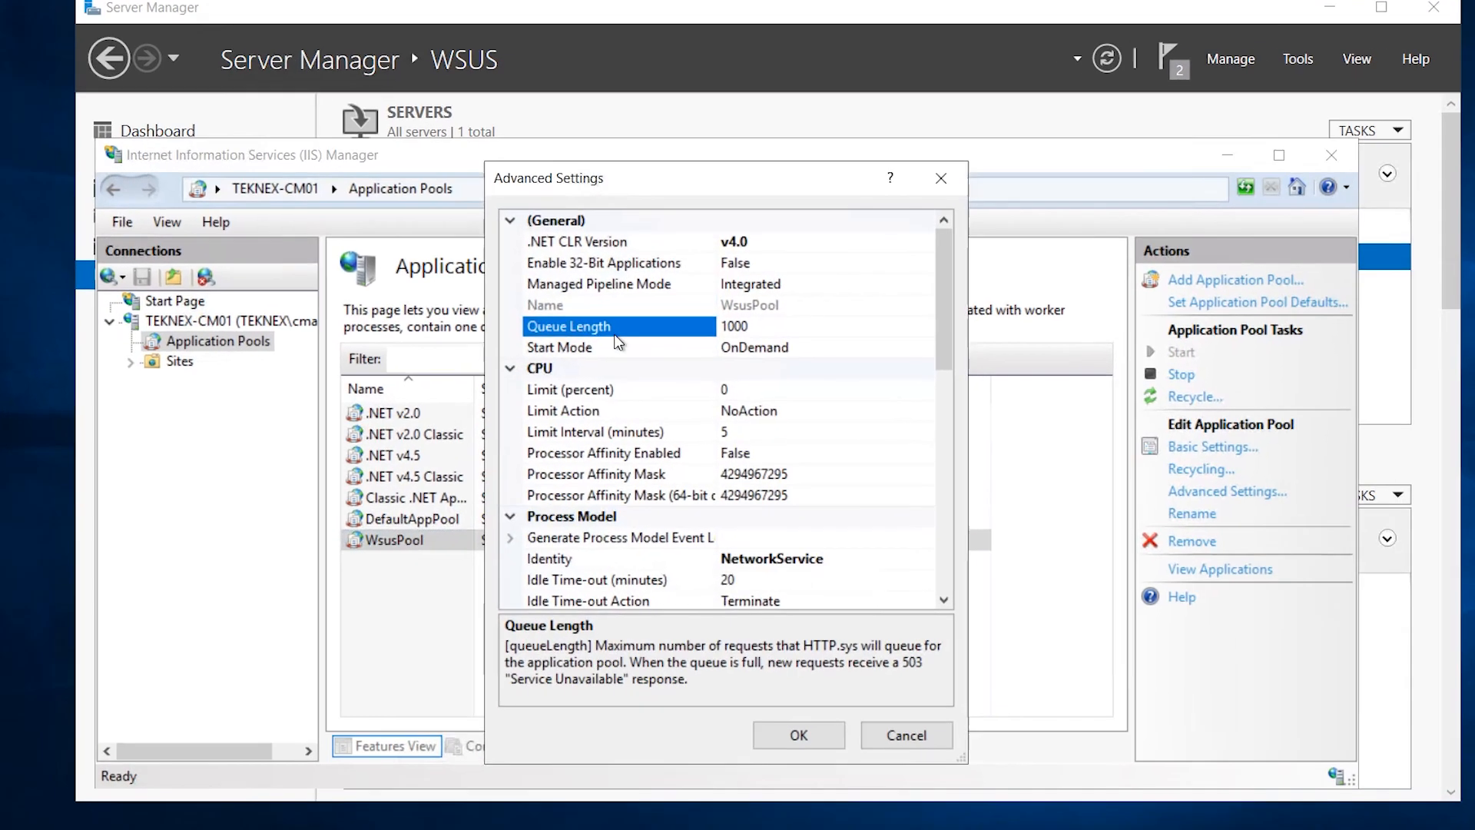
pyautogui.moveTo(750, 311); pyautogui.dragTo(710, 319)
pyautogui.write('2000')
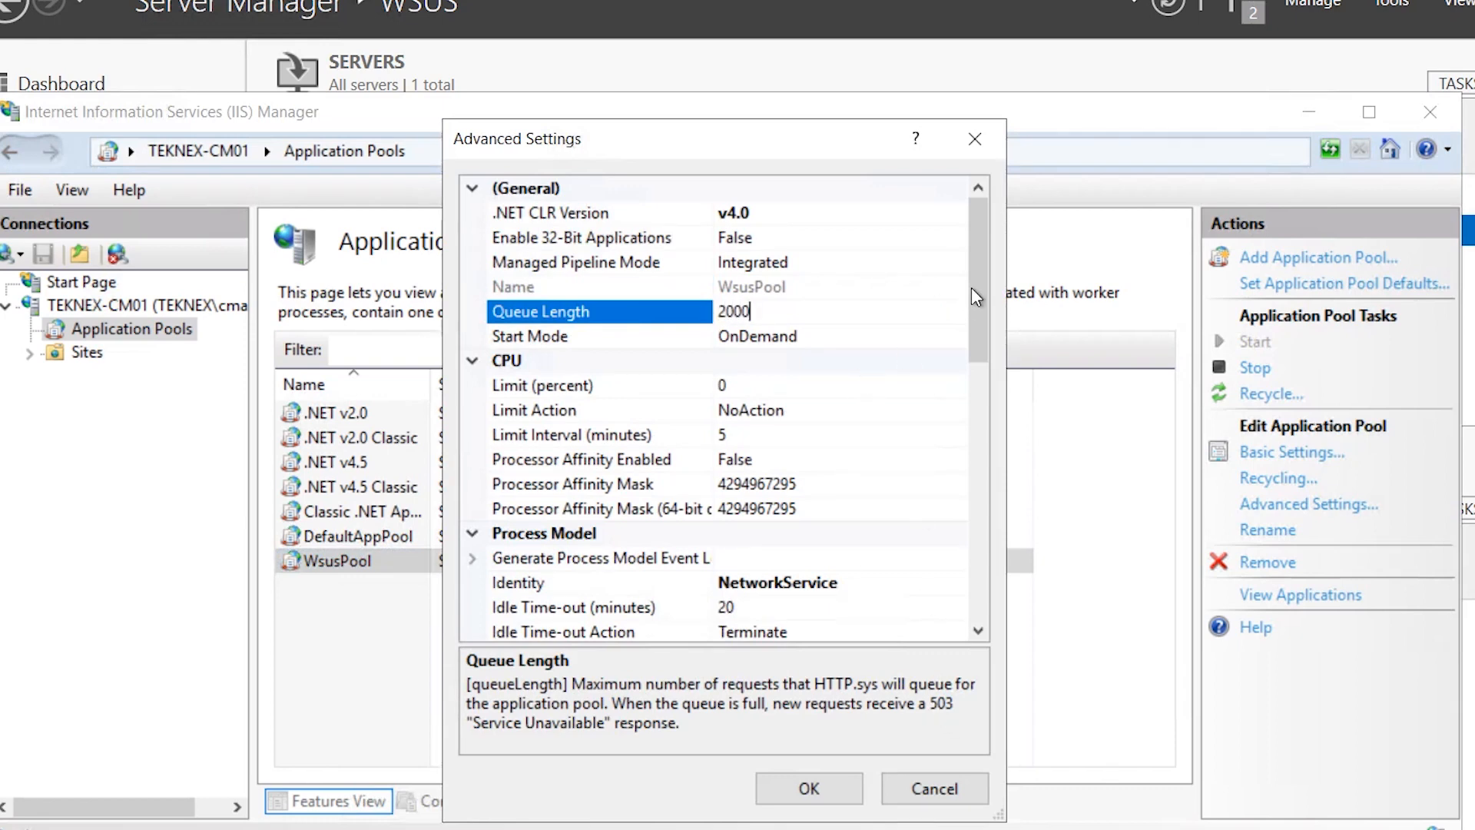
pyautogui.moveTo(985, 323); pyautogui.dragTo(1003, 563)
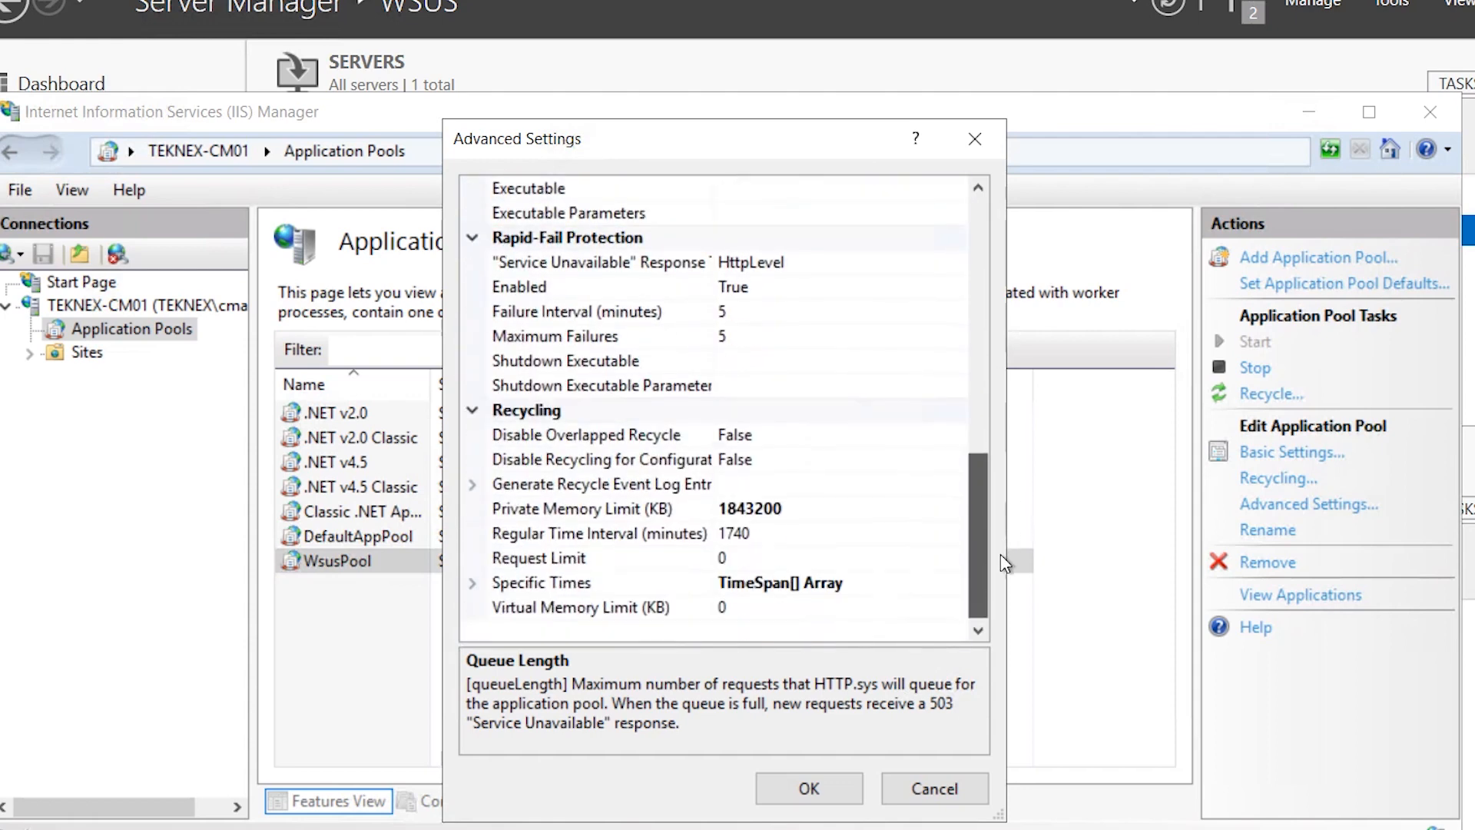
# Copy the recommended 7,372,800 value from the sizing page into Private Memory Limit.
pyautogui.click(728, 509)
pyautogui.moveTo(728, 509); pyautogui.dragTo(783, 509)
pyautogui.hotkey('ctrl', 'a')
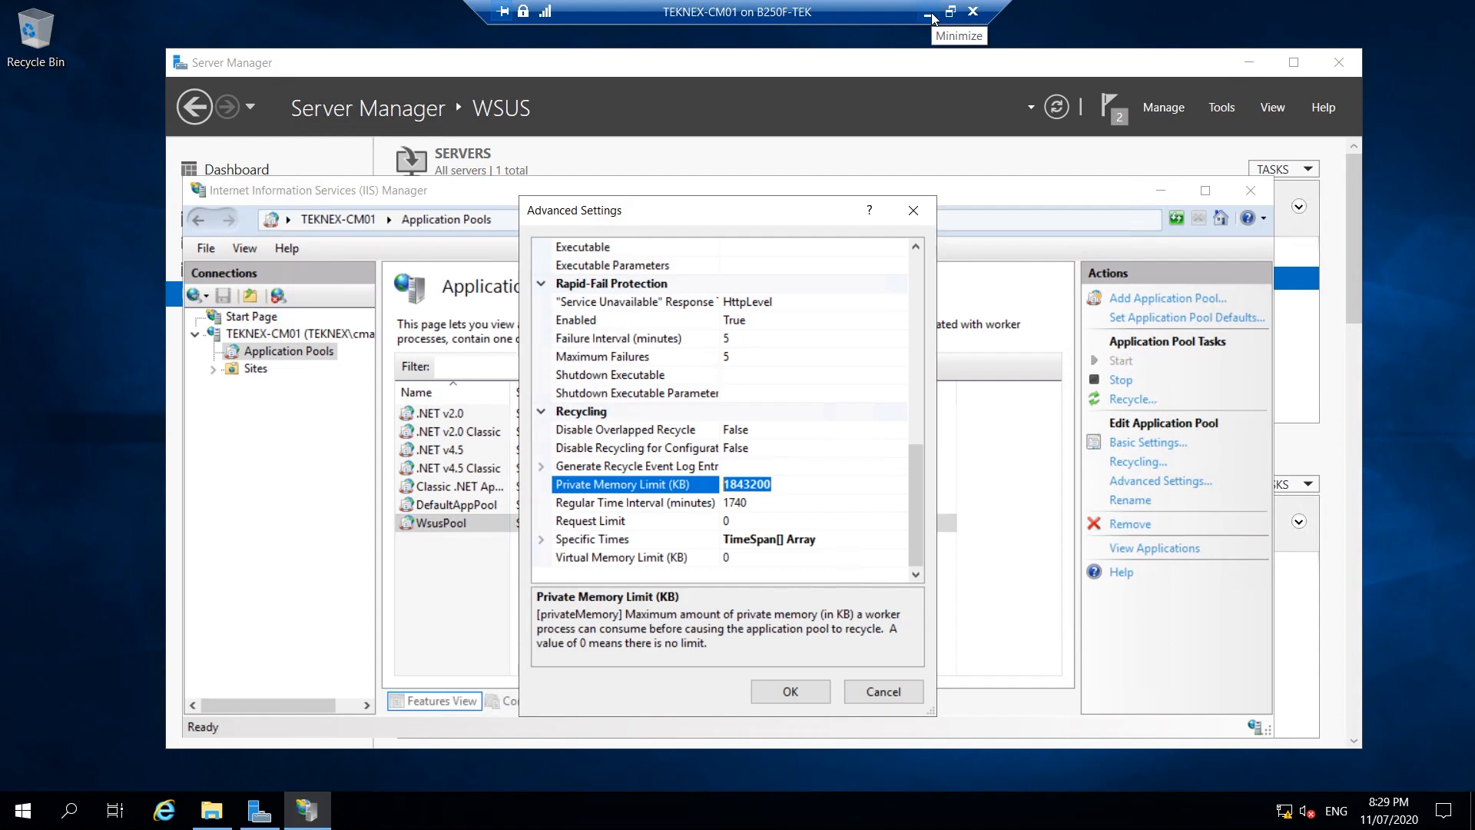
pyautogui.click(929, 13)
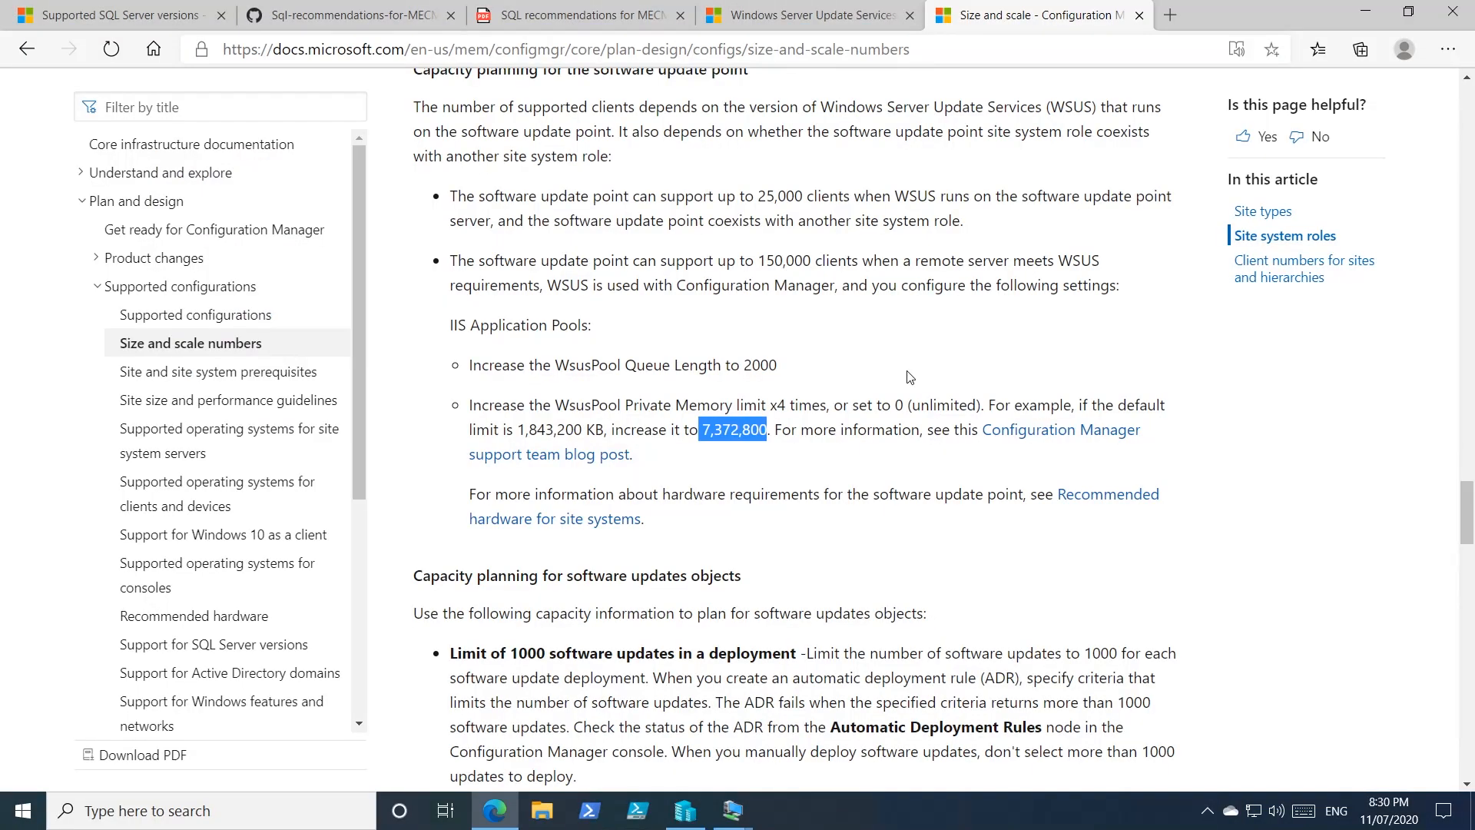
pyautogui.rightClick(707, 430)
pyautogui.click(744, 450)
pyautogui.moveTo(749, 810)
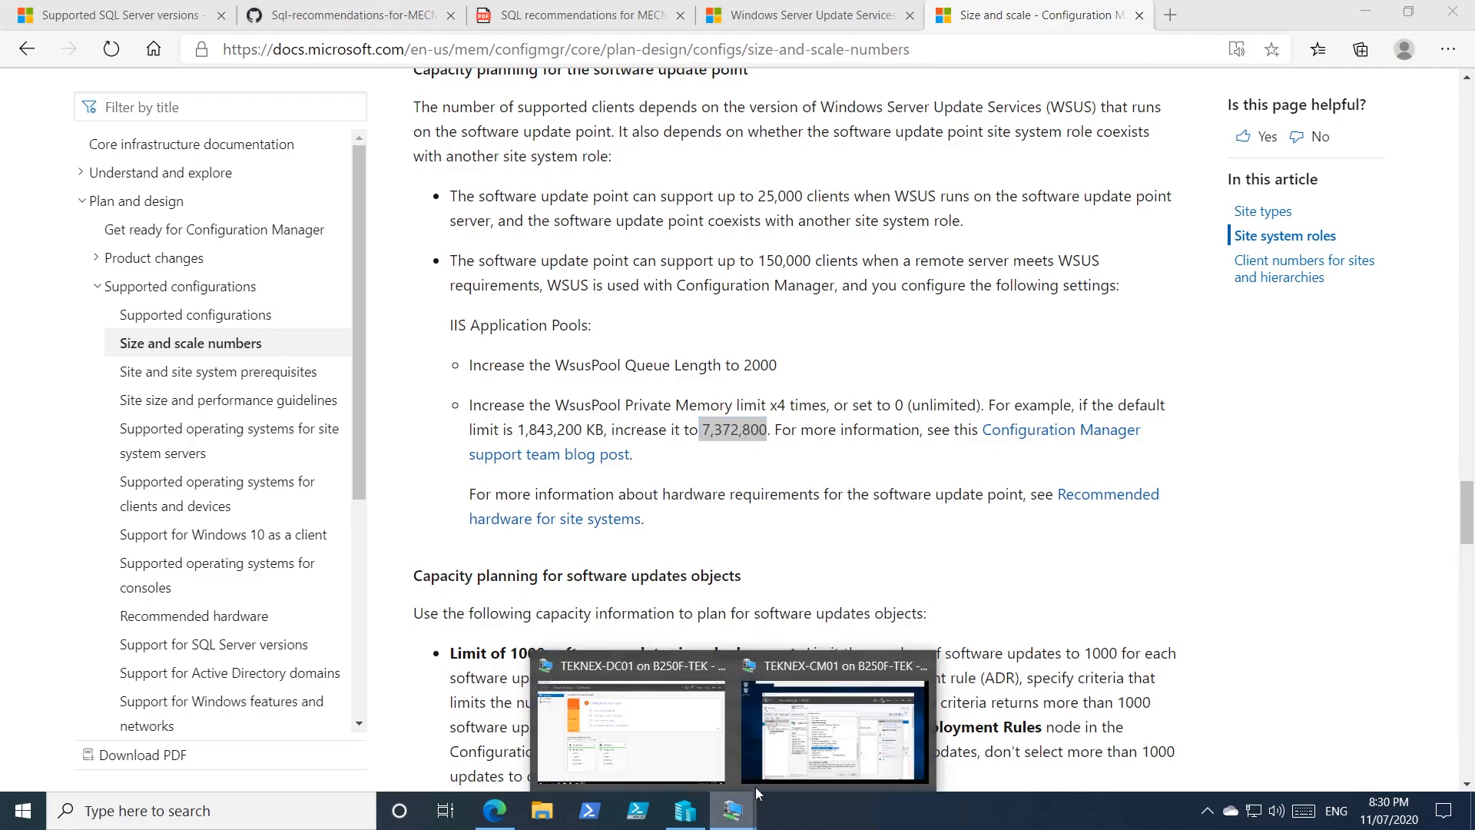
pyautogui.click(768, 739)
pyautogui.click(766, 503)
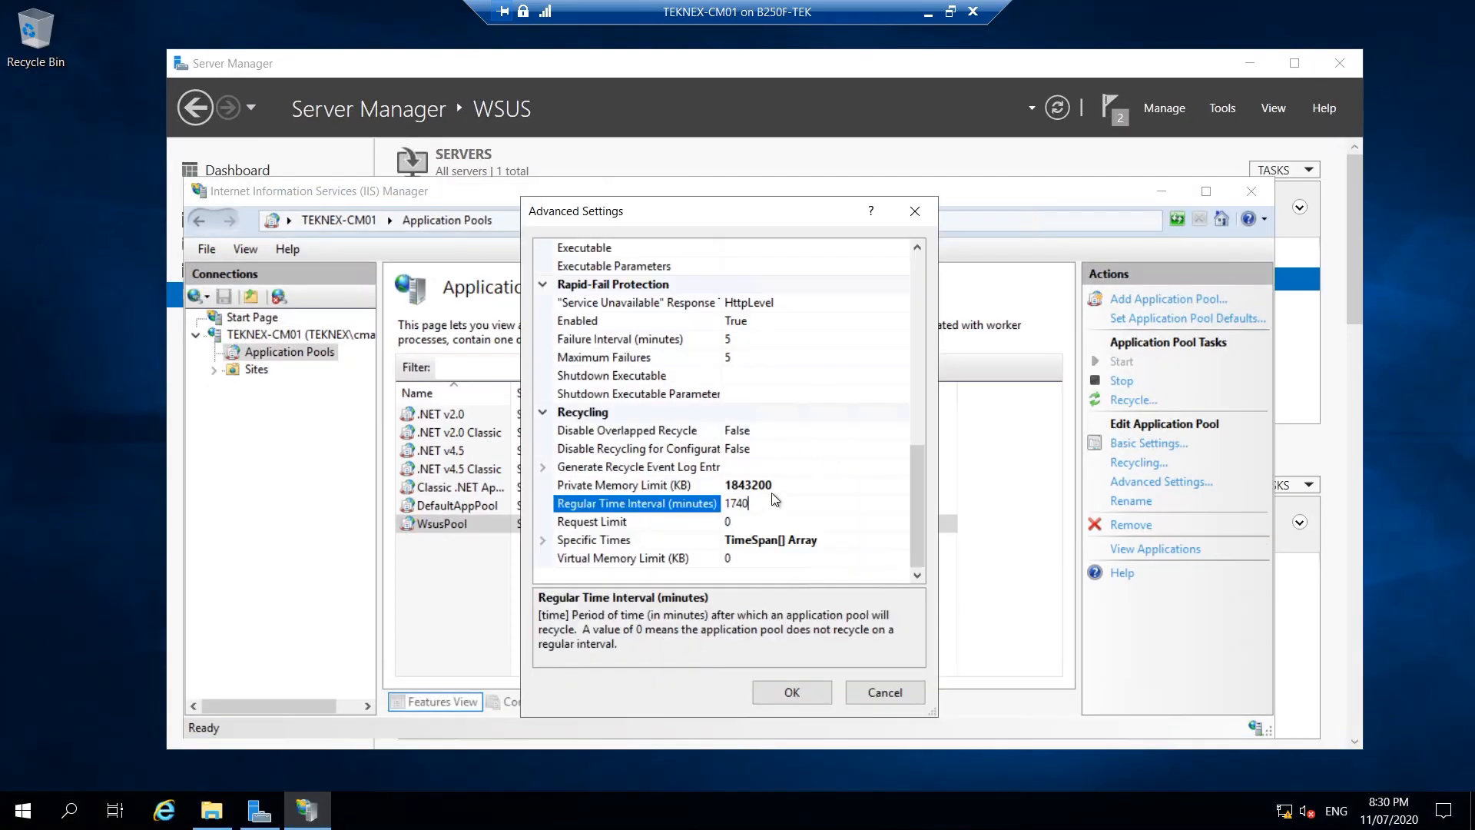
pyautogui.click(772, 485)
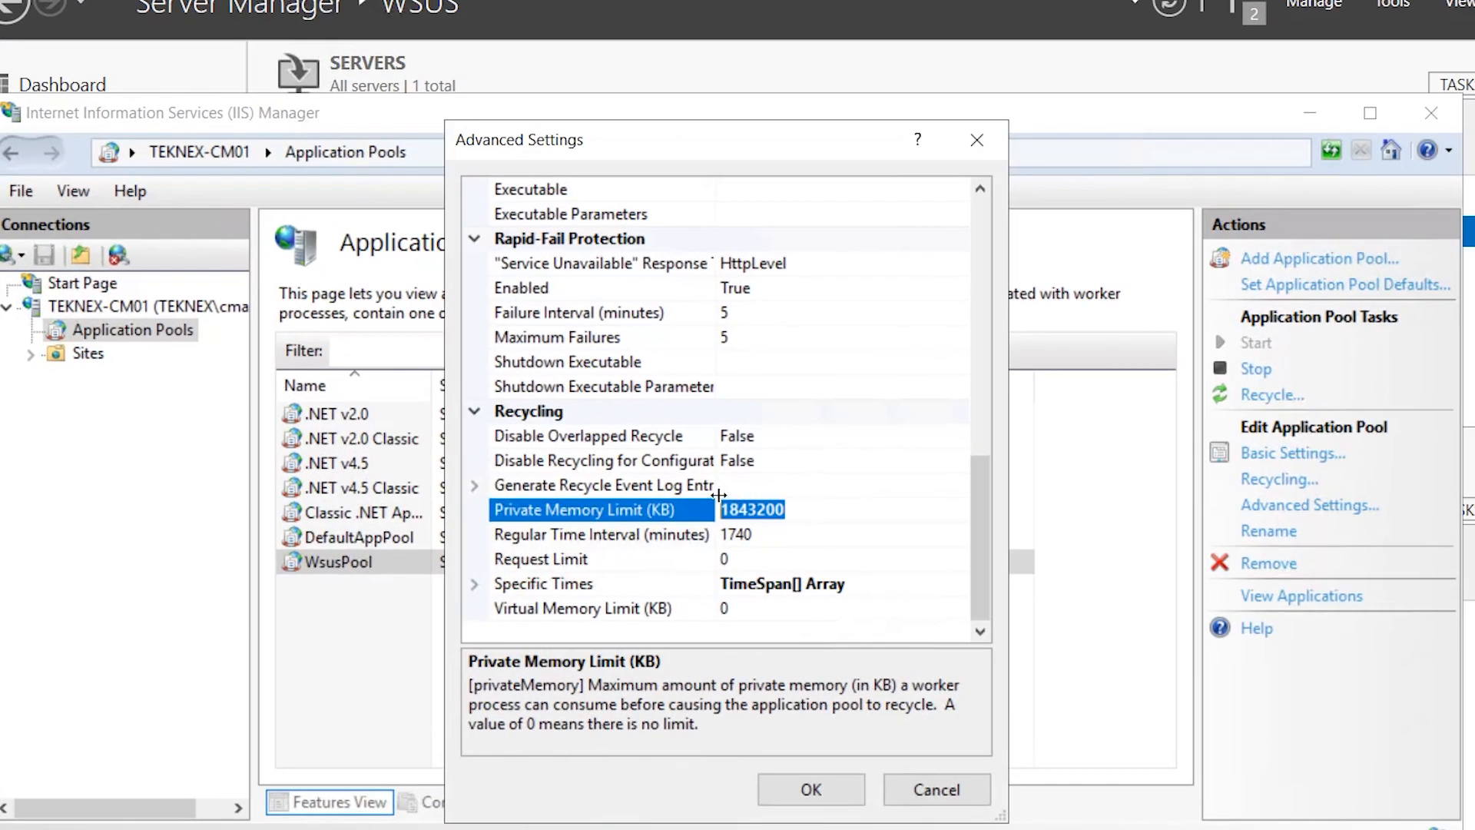
pyautogui.hotkey('ctrl', 'v')
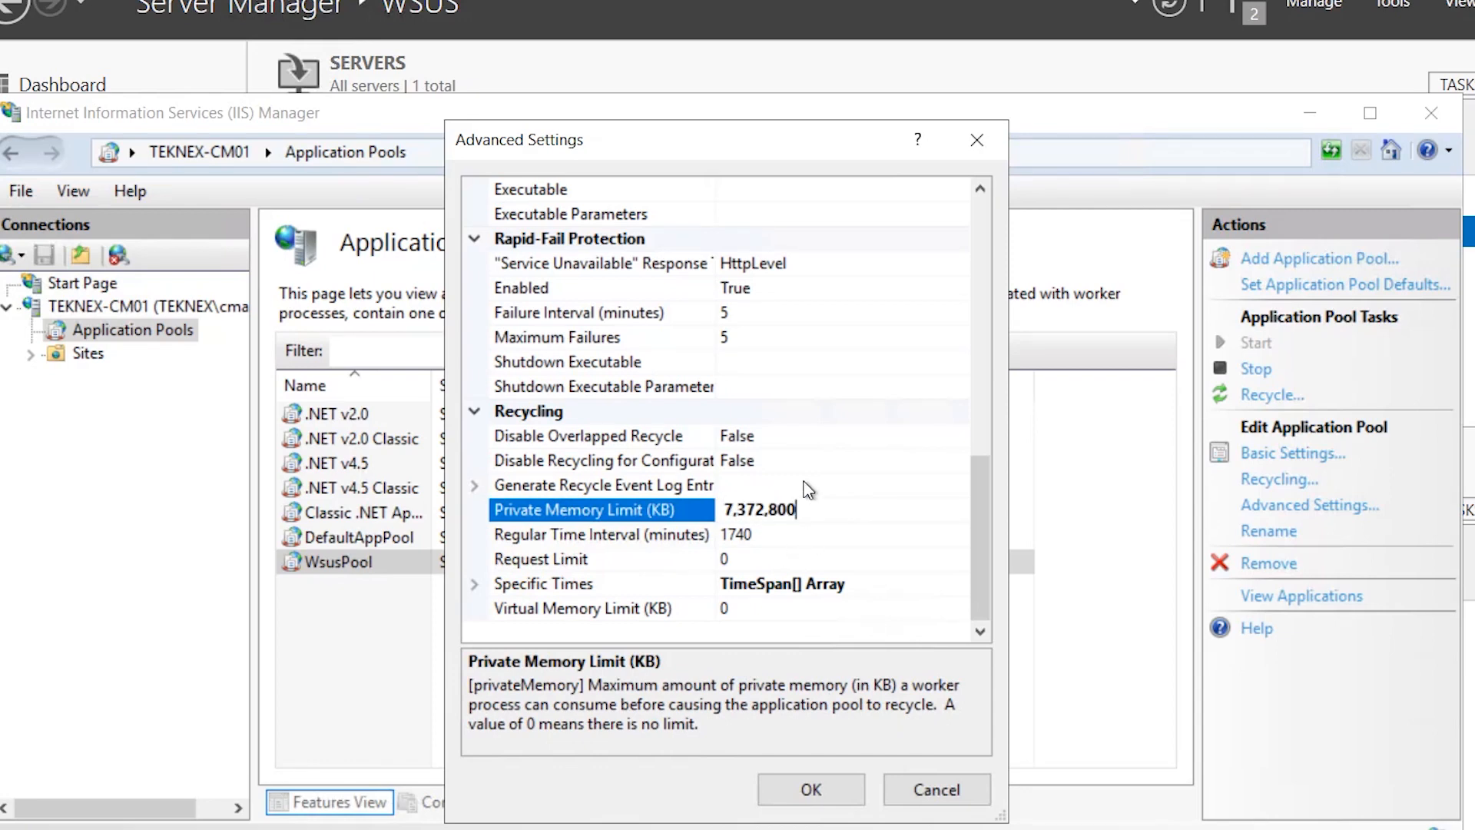
# Remove the commas so Private Memory Limit reads 7372800 KB and save the settings.
pyautogui.click(812, 789)
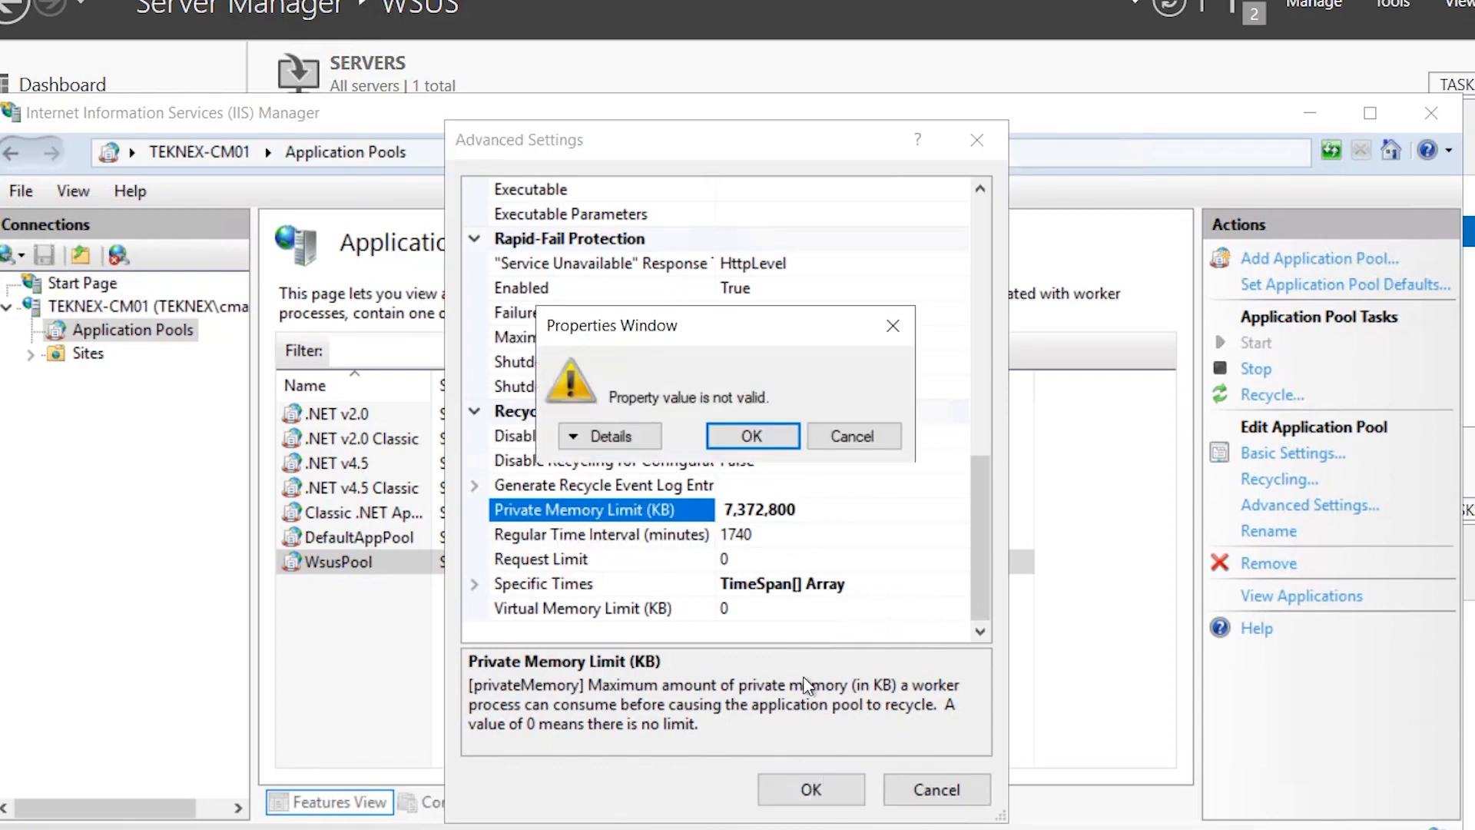
pyautogui.click(855, 436)
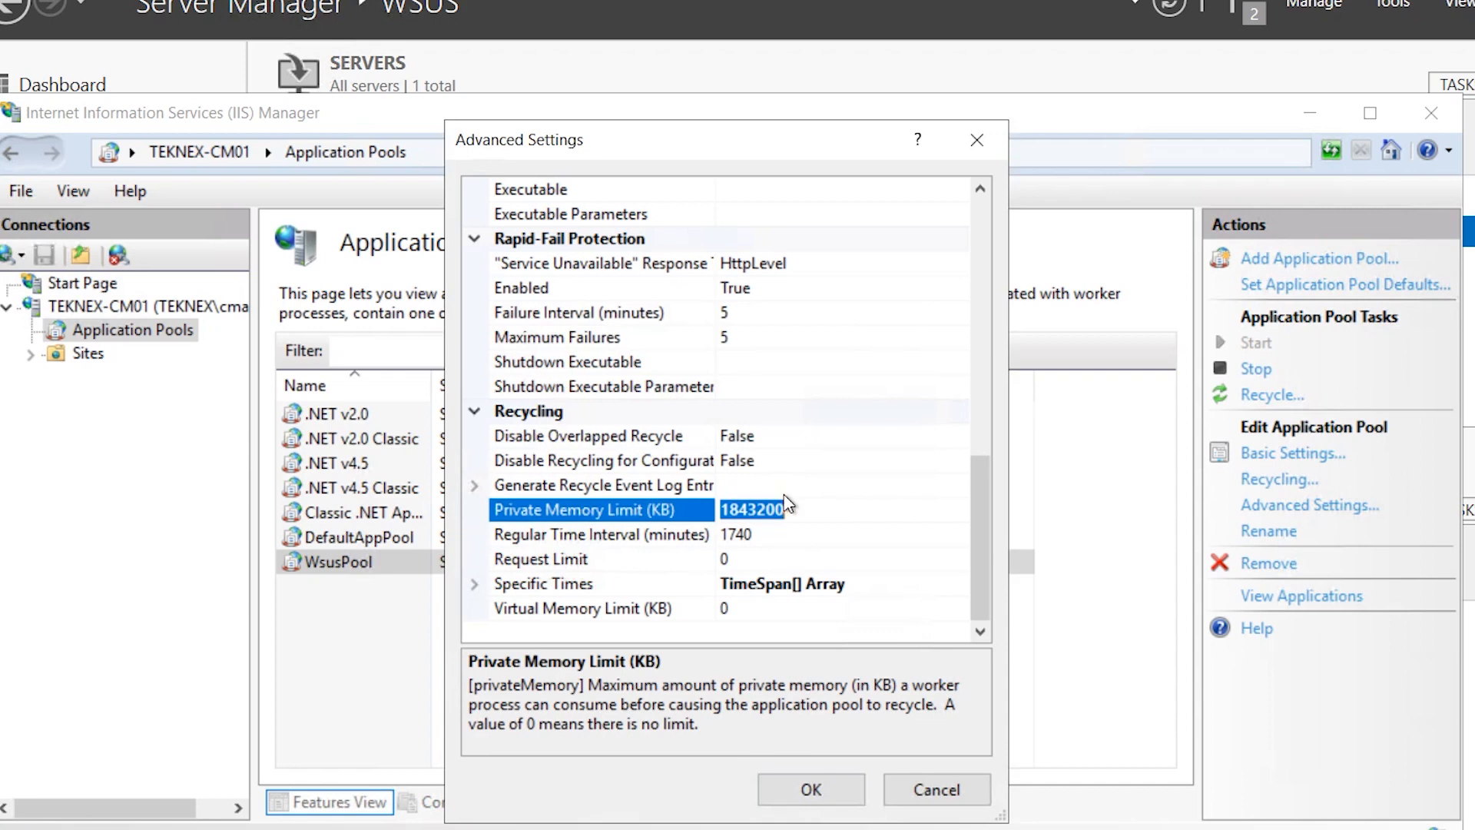
pyautogui.hotkey('ctrl', 'v')
pyautogui.press('Left')
pyautogui.press('Left')
pyautogui.press('BackSpace')
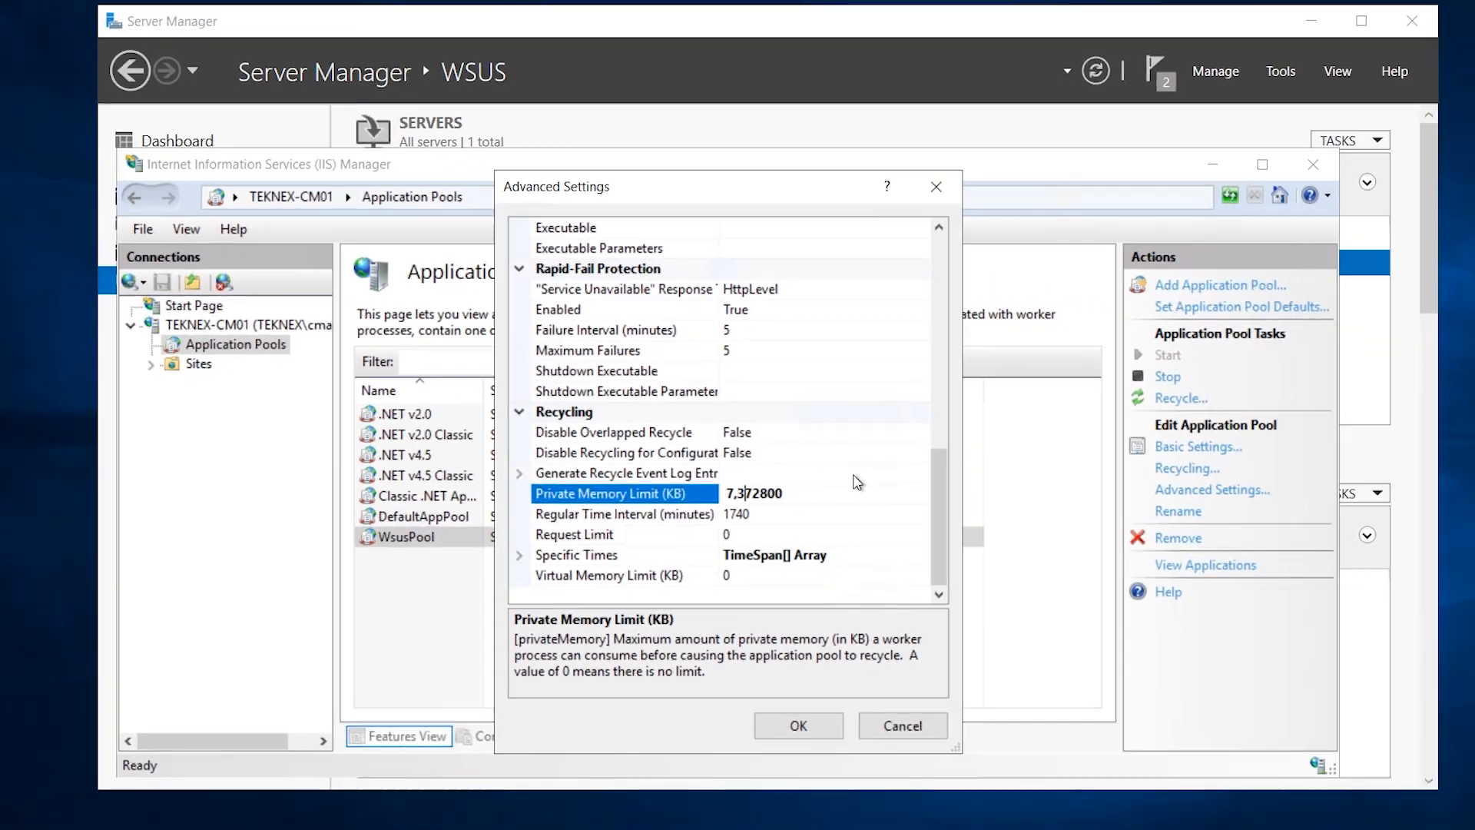
pyautogui.press('Left')
pyautogui.press('BackSpace')
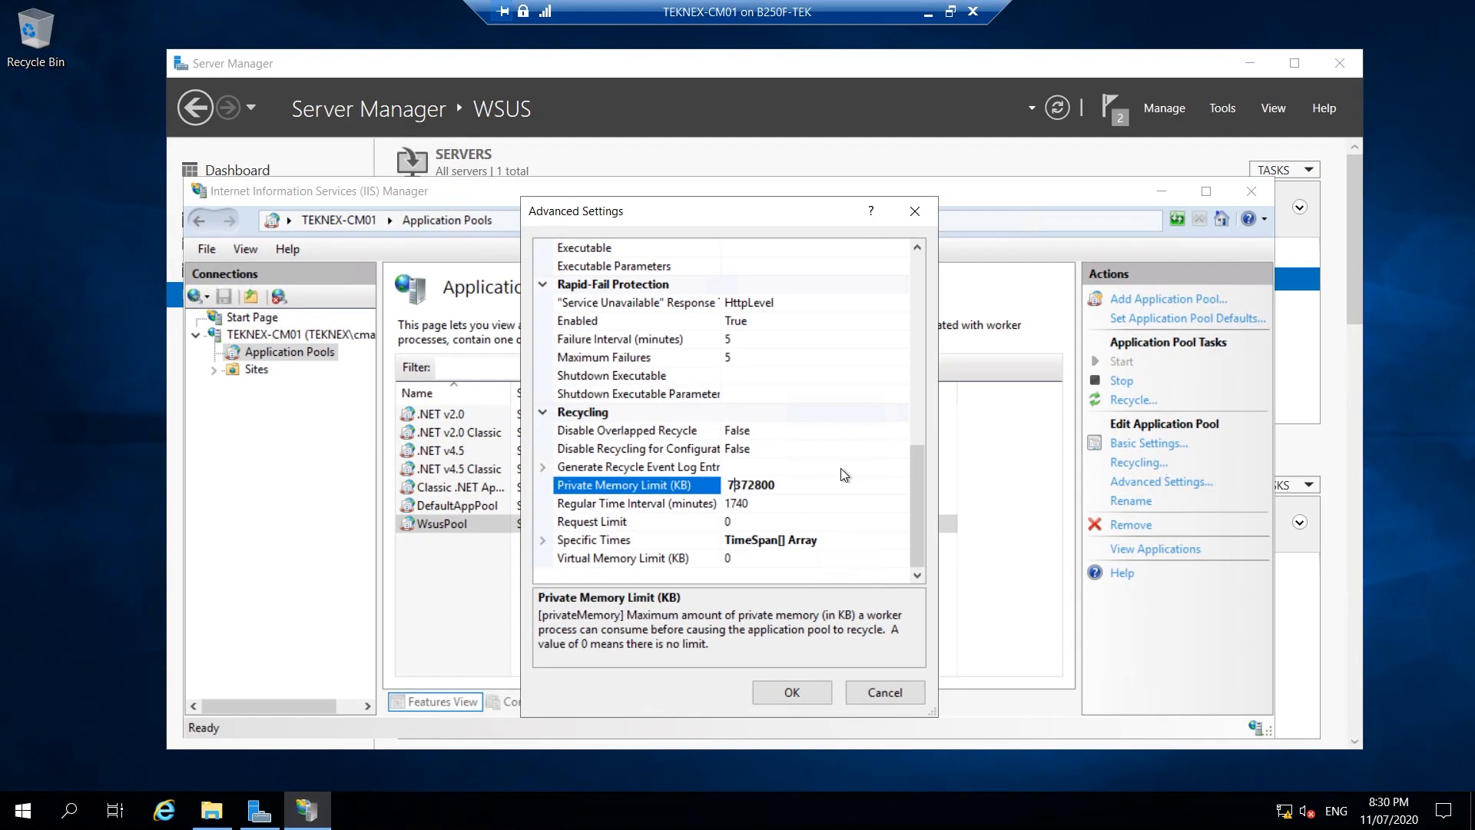
pyautogui.click(816, 694)
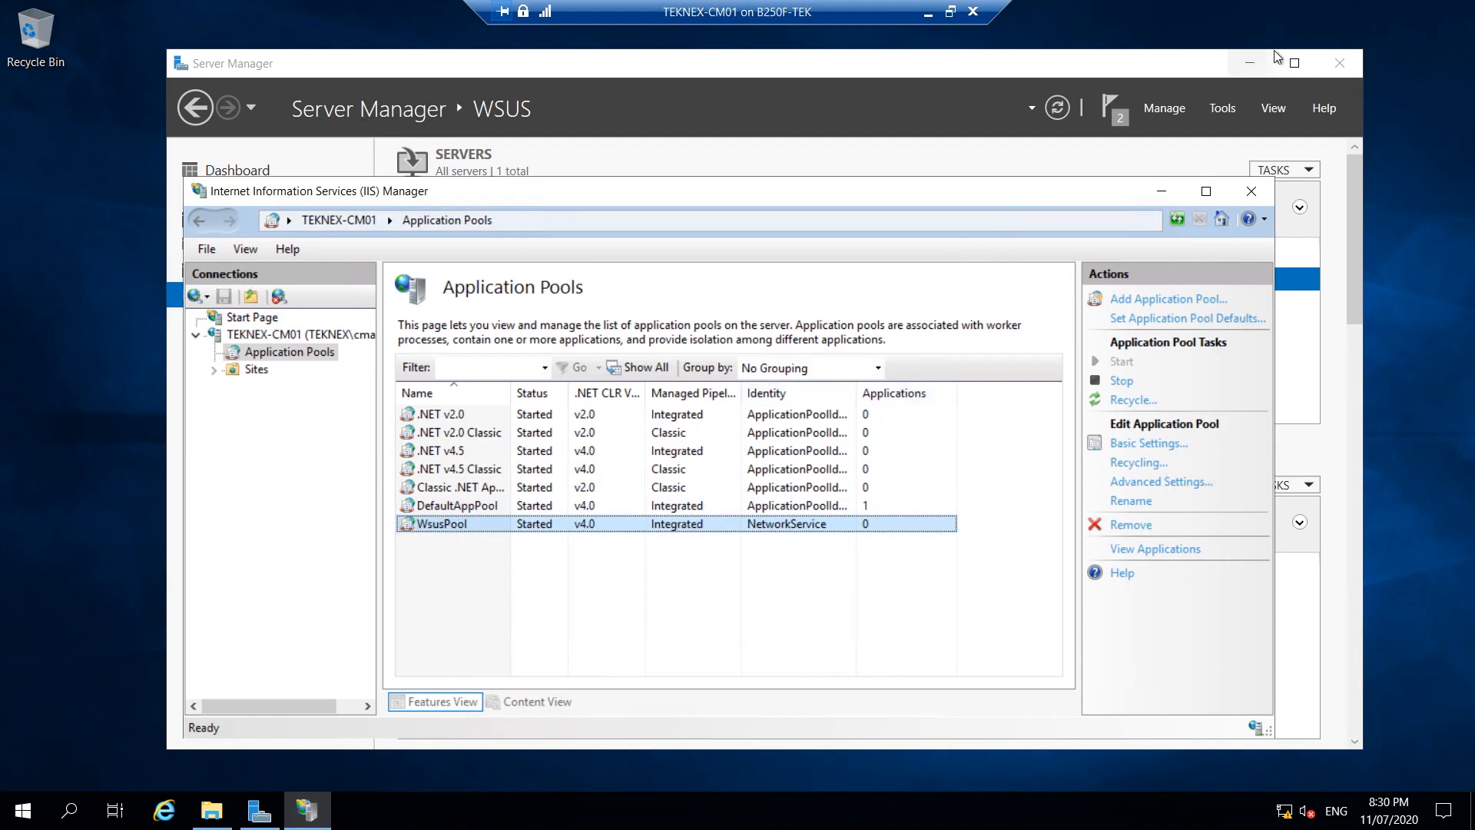
pyautogui.click(1248, 65)
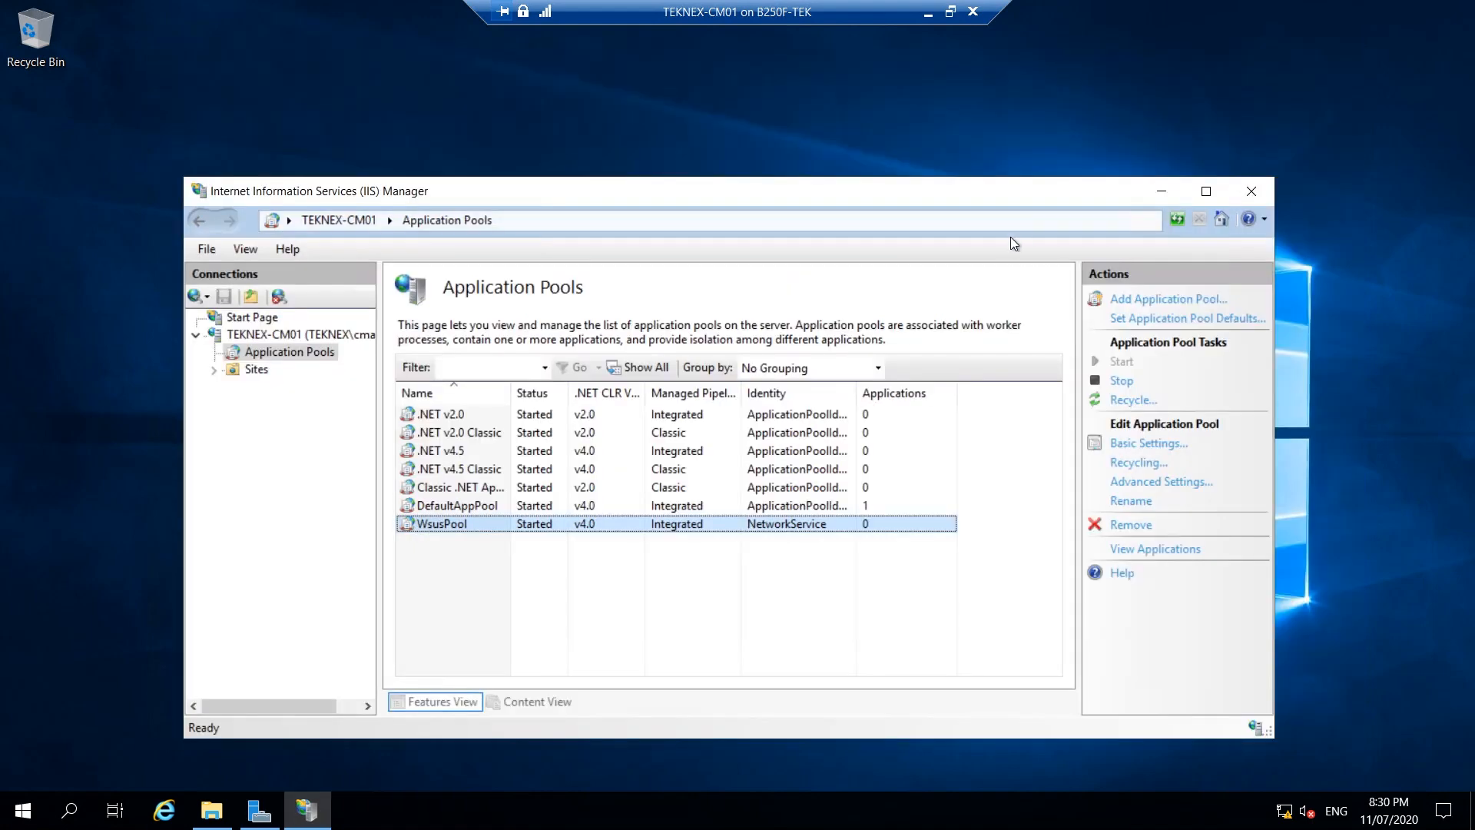
pyautogui.click(1160, 191)
# Open the WSUS_Database (G:) drive from This PC and confirm it is empty.
pyautogui.click(212, 810)
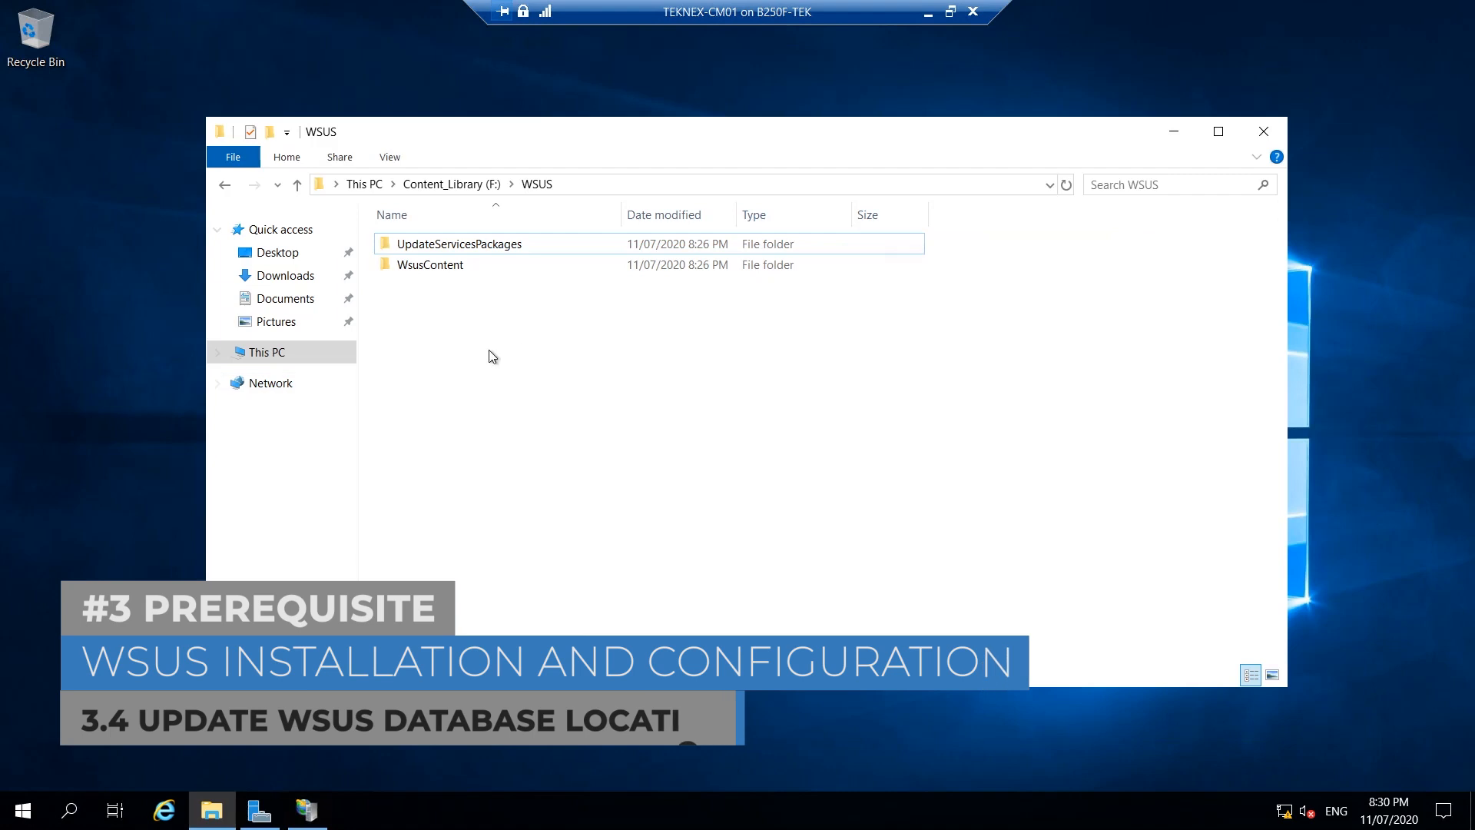
pyautogui.click(261, 352)
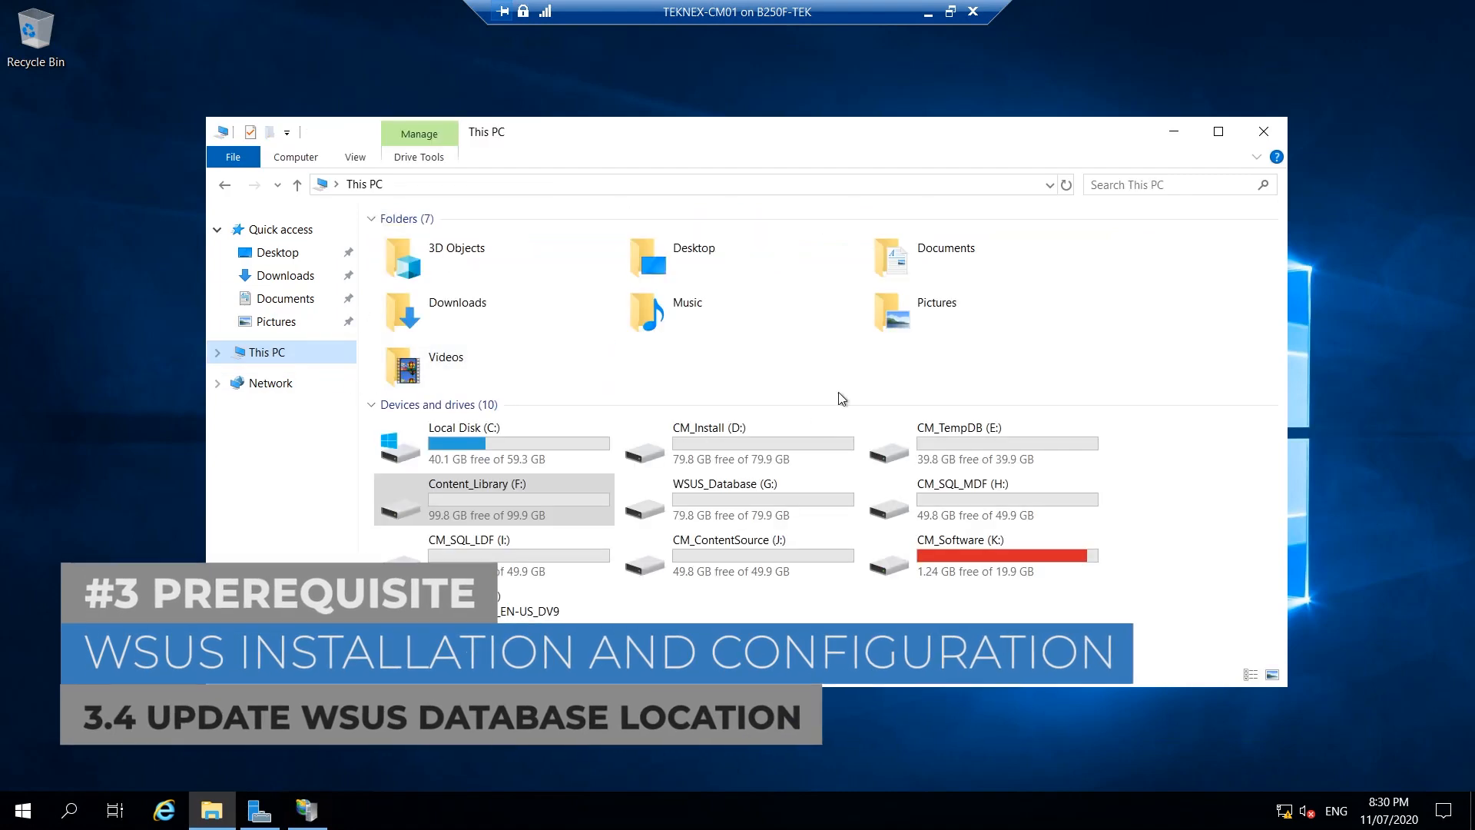
pyautogui.click(762, 512)
pyautogui.doubleClick(762, 512)
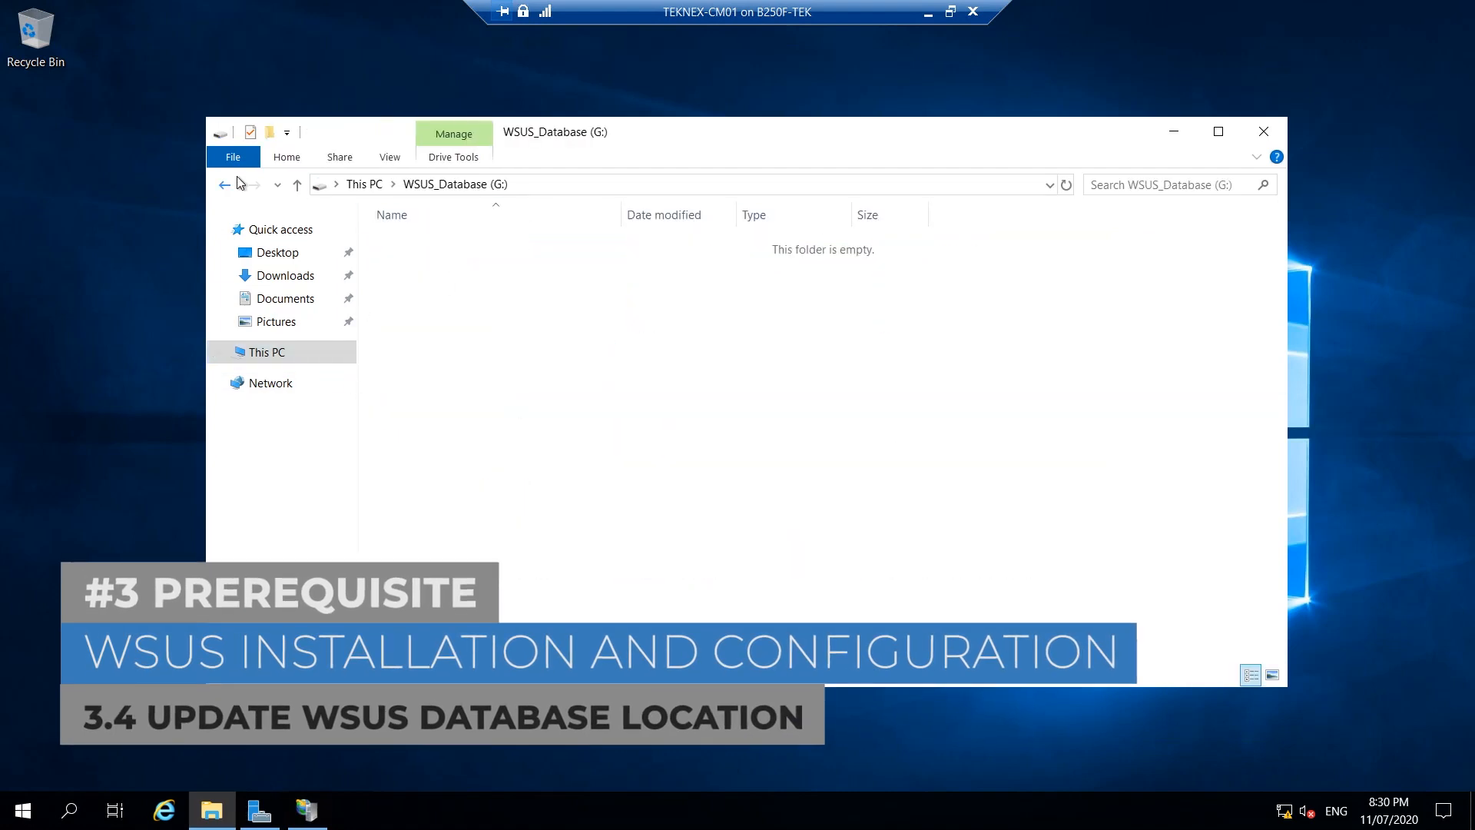
pyautogui.click(221, 192)
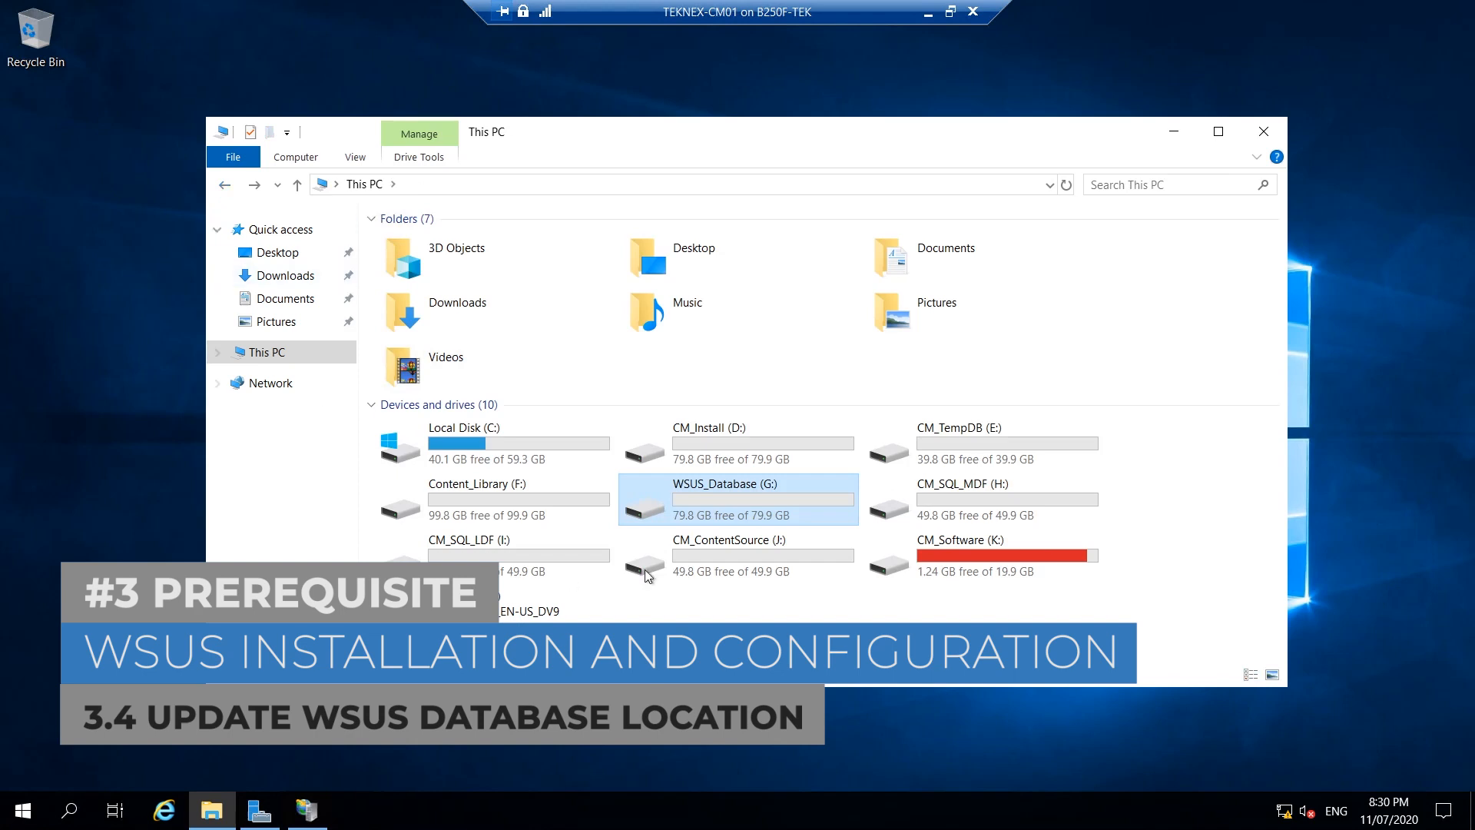
pyautogui.doubleClick(759, 497)
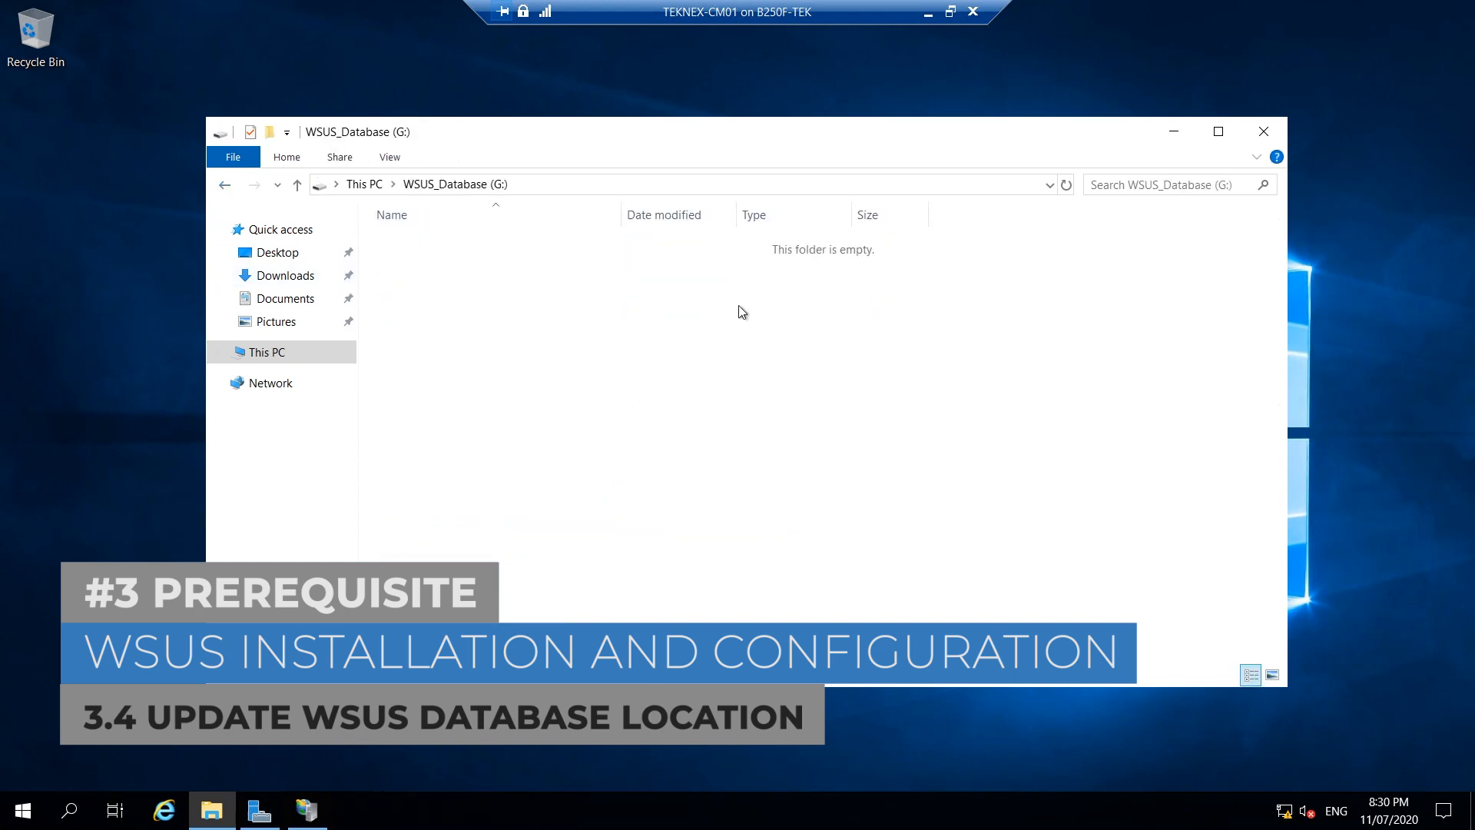
pyautogui.moveTo(942, 135); pyautogui.dragTo(946, 101)
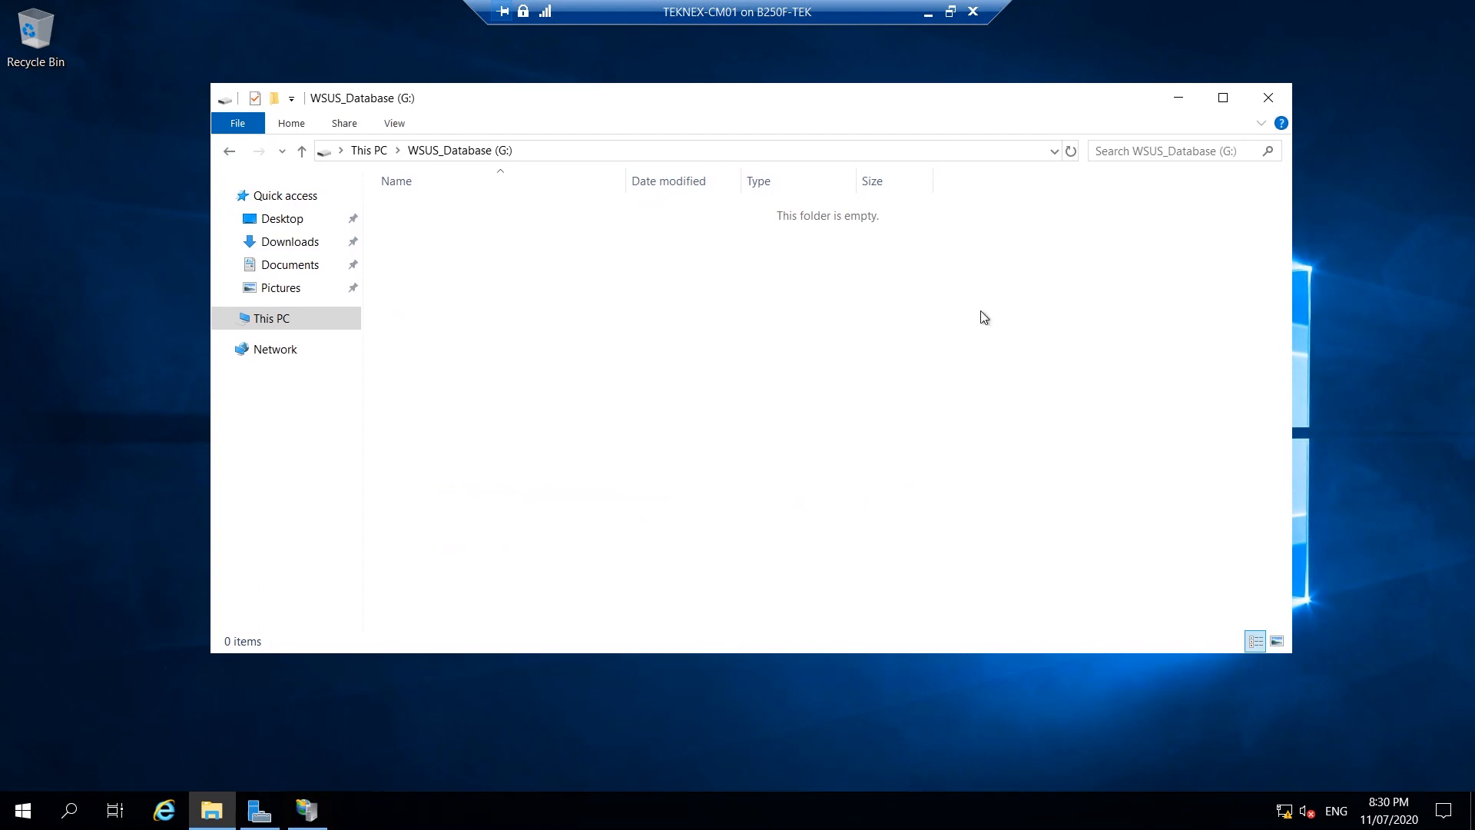
pyautogui.click(1181, 102)
pyautogui.click(21, 807)
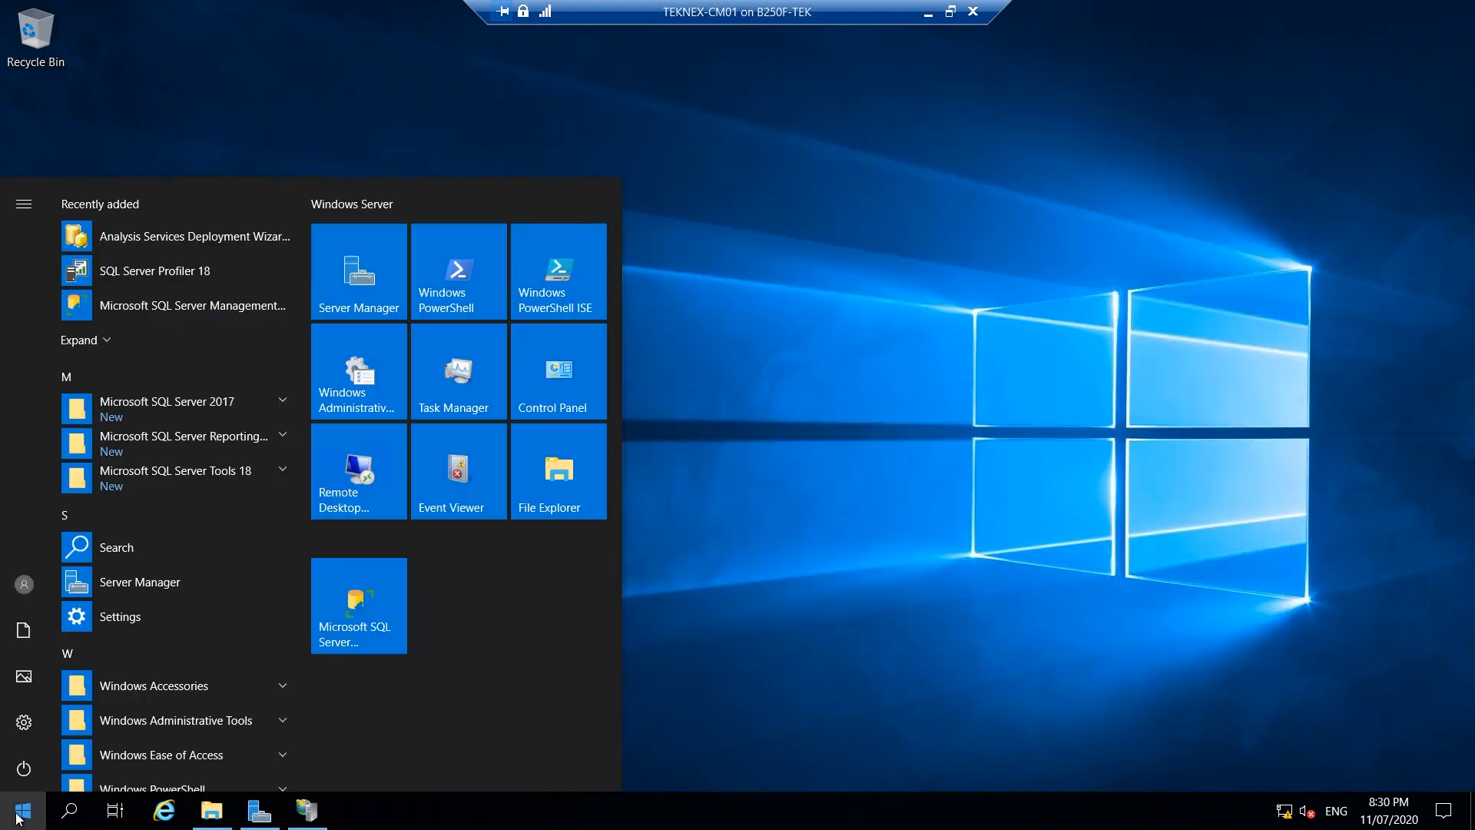
# Launch SQL Server Management Studio and connect to TEKNEX-CM01 with Windows Authentication.
pyautogui.click(189, 312)
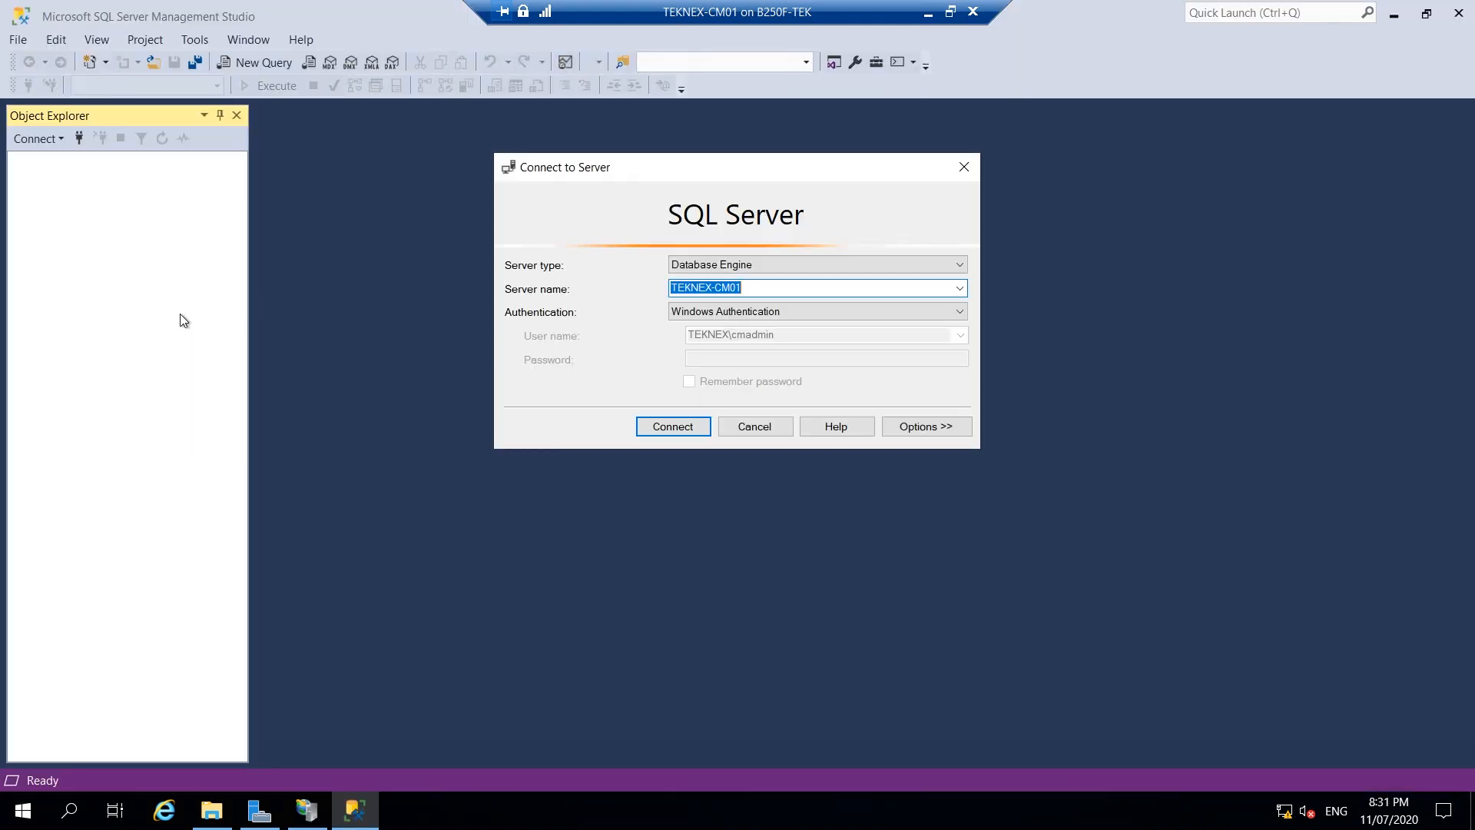
pyautogui.click(691, 427)
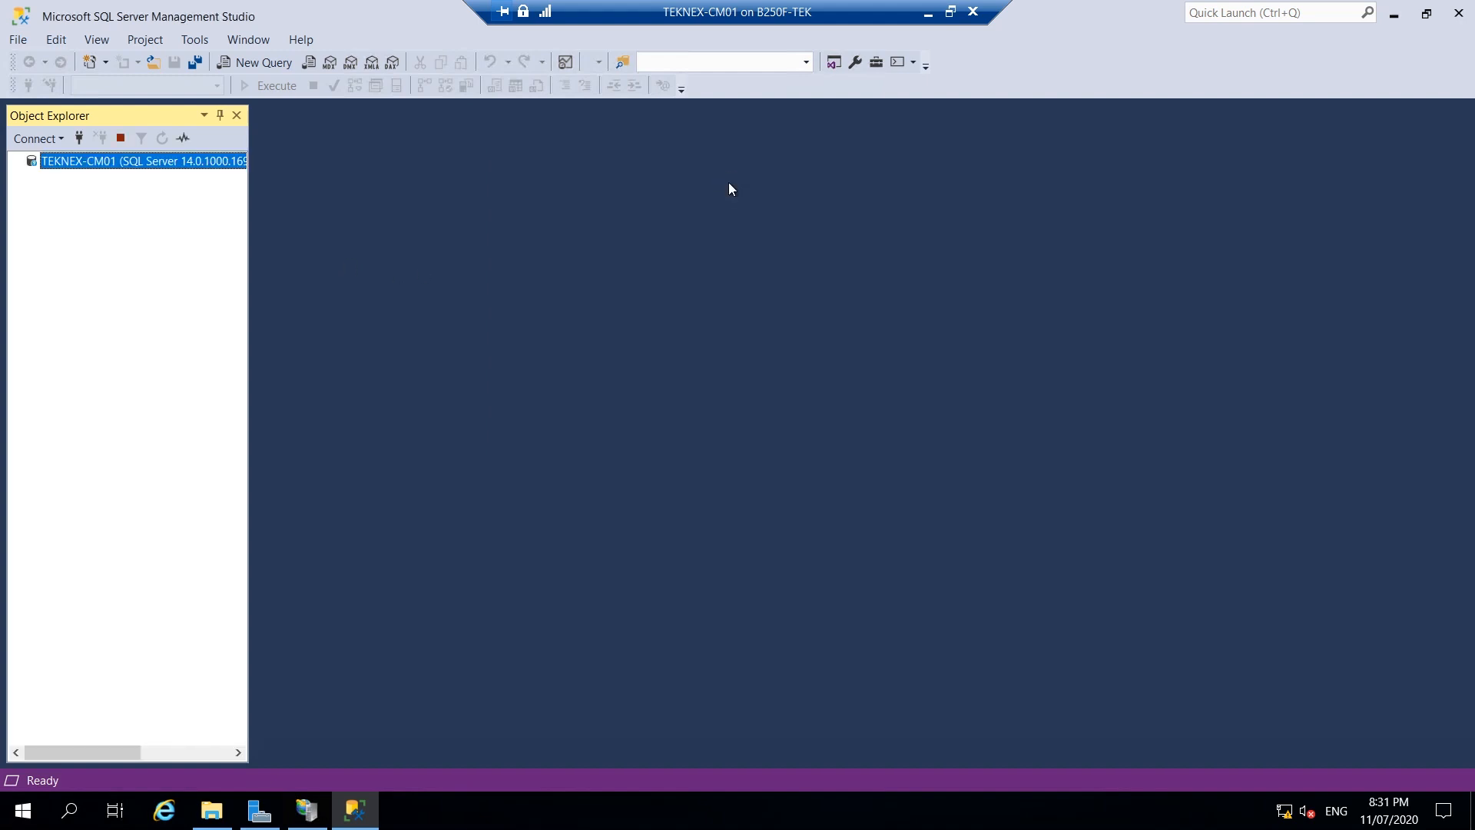
pyautogui.click(315, 816)
pyautogui.click(318, 820)
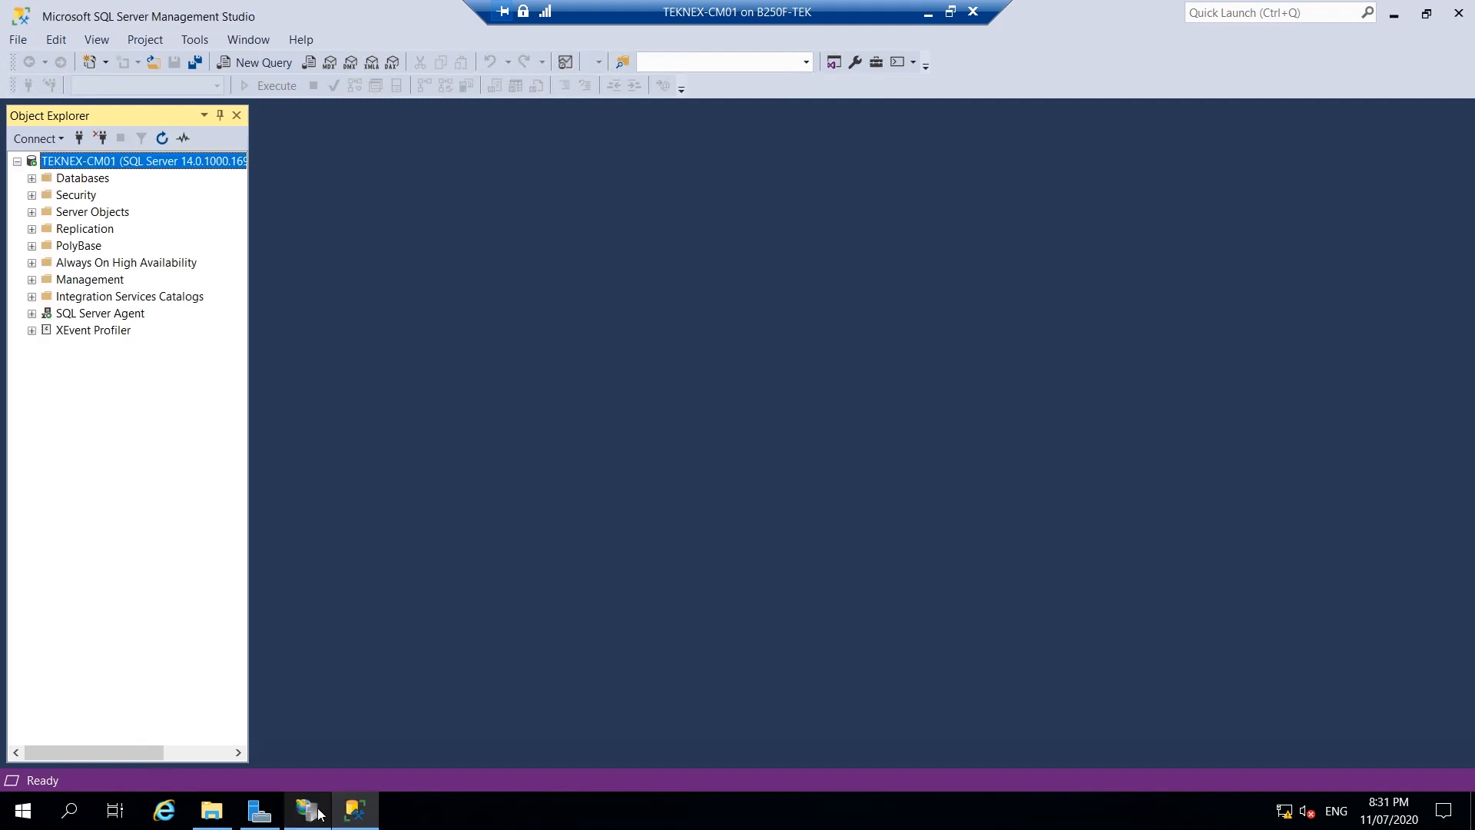
# Open SUSDB Properties > Files and widen the dialog to read the data and log paths on C.
pyautogui.click(314, 819)
pyautogui.click(313, 819)
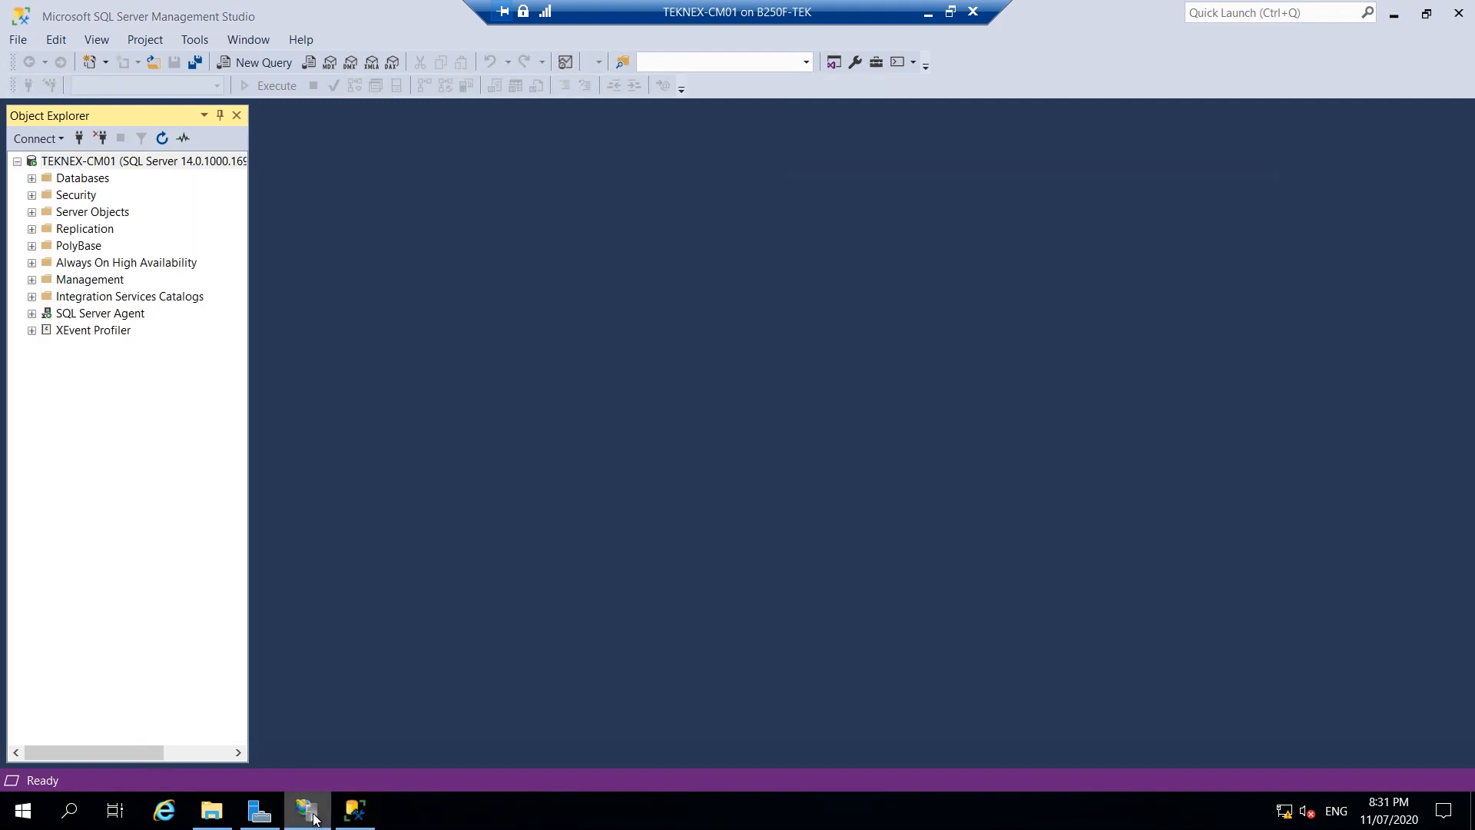
pyautogui.click(31, 179)
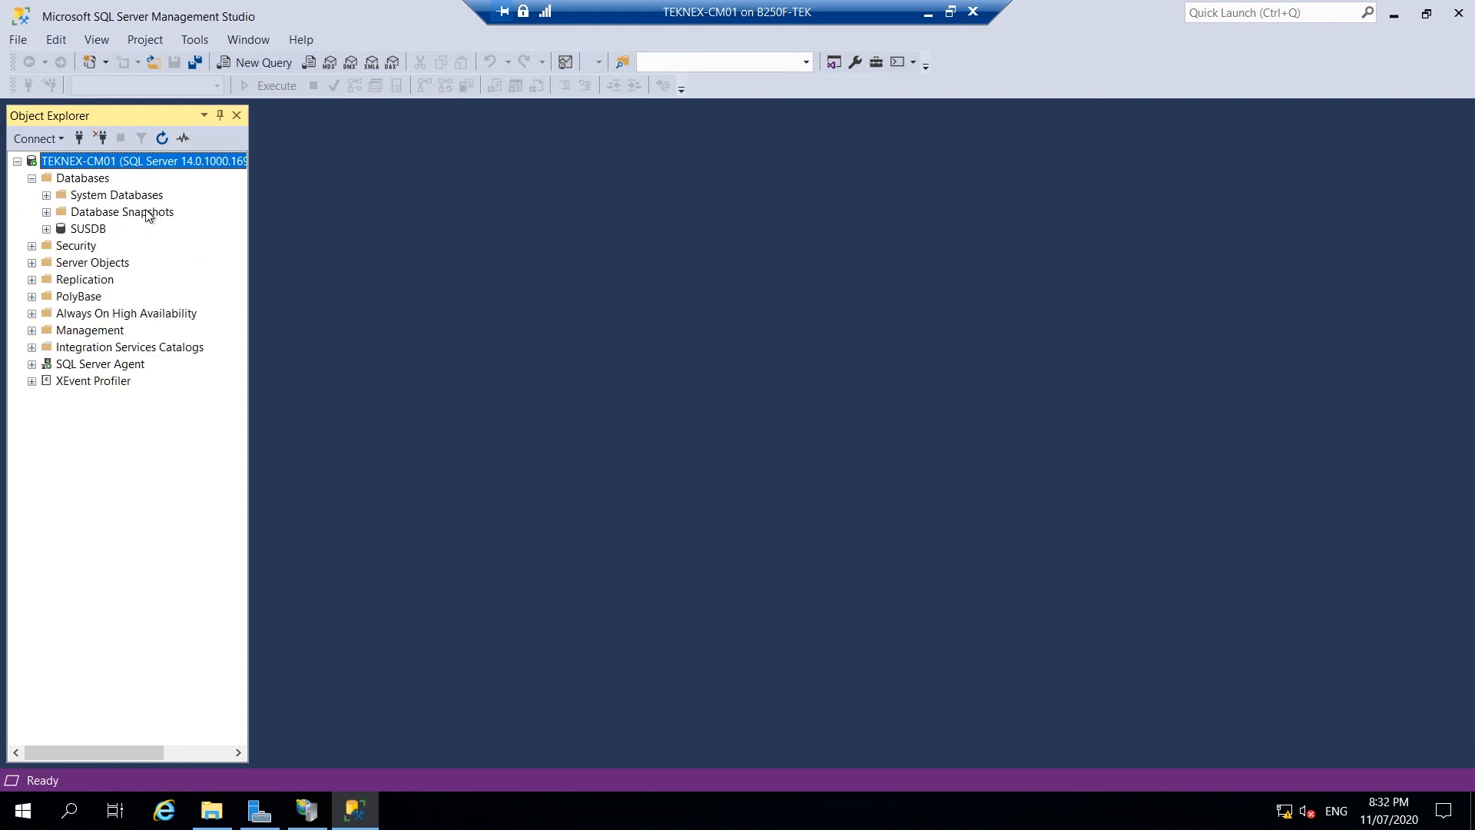
pyautogui.click(98, 229)
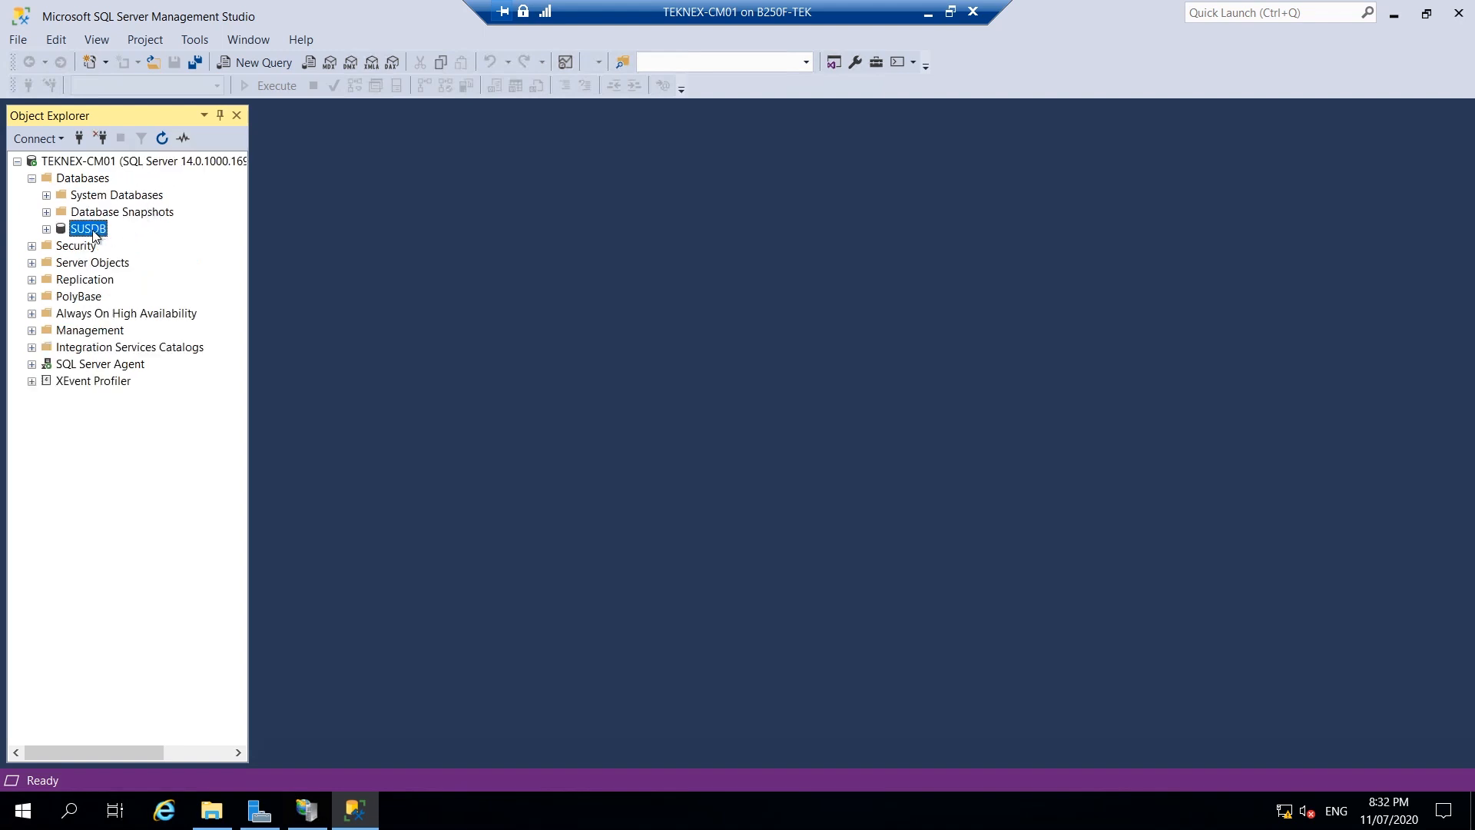
pyautogui.rightClick(94, 229)
pyautogui.click(199, 490)
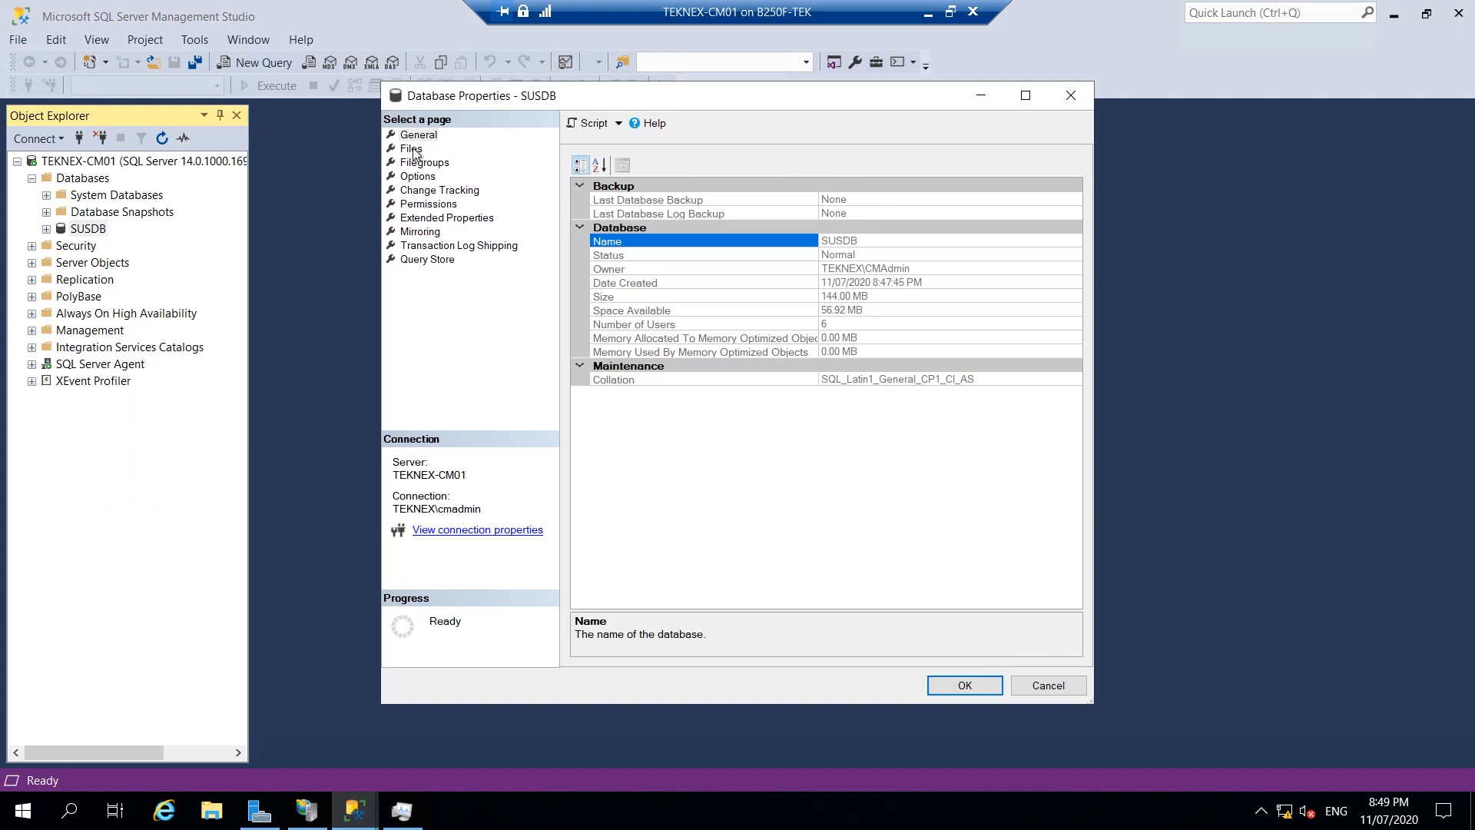
pyautogui.click(413, 149)
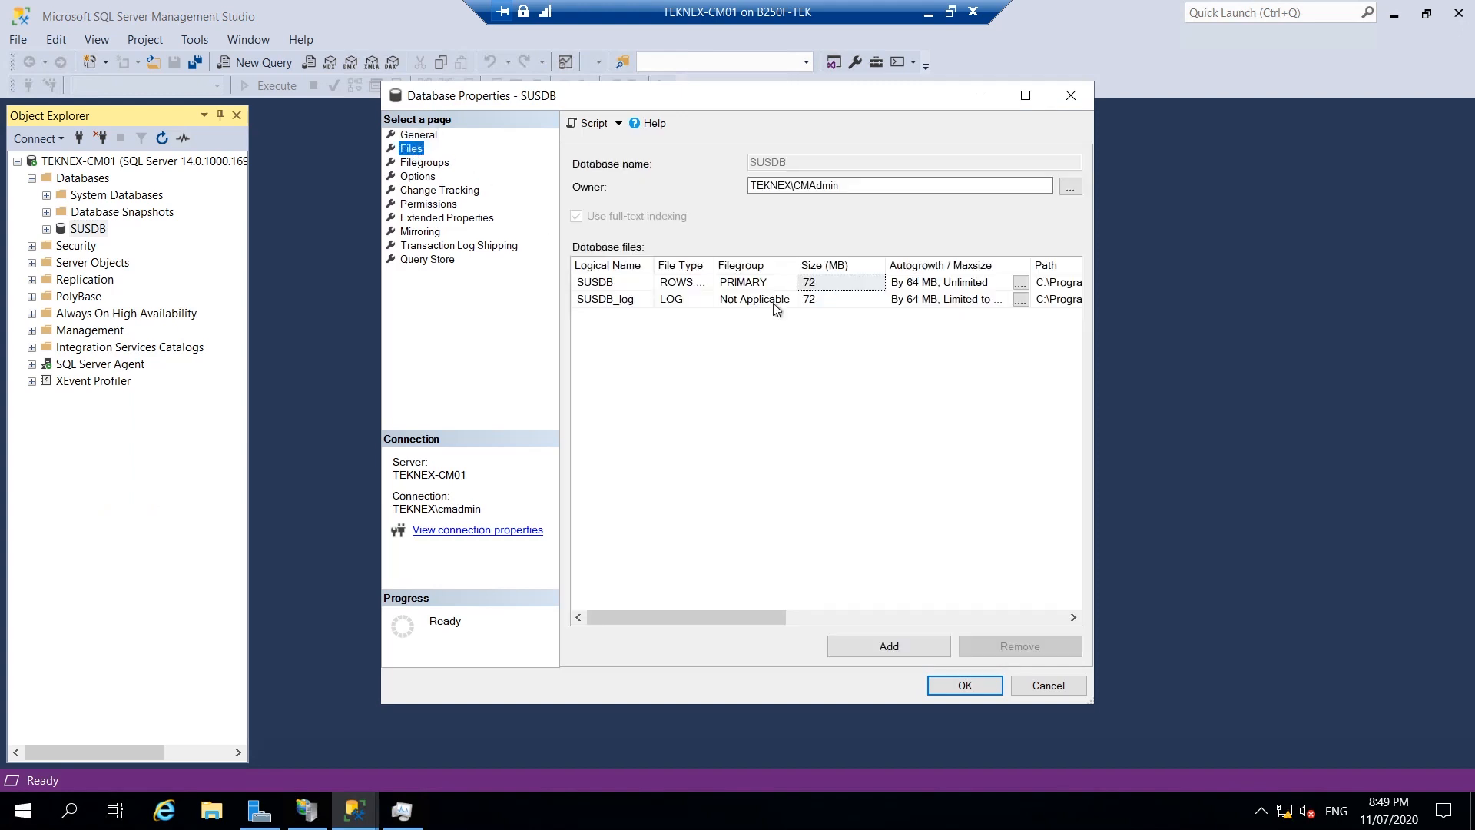
pyautogui.moveTo(1096, 406); pyautogui.dragTo(1381, 407)
pyautogui.moveTo(922, 106); pyautogui.dragTo(742, 117)
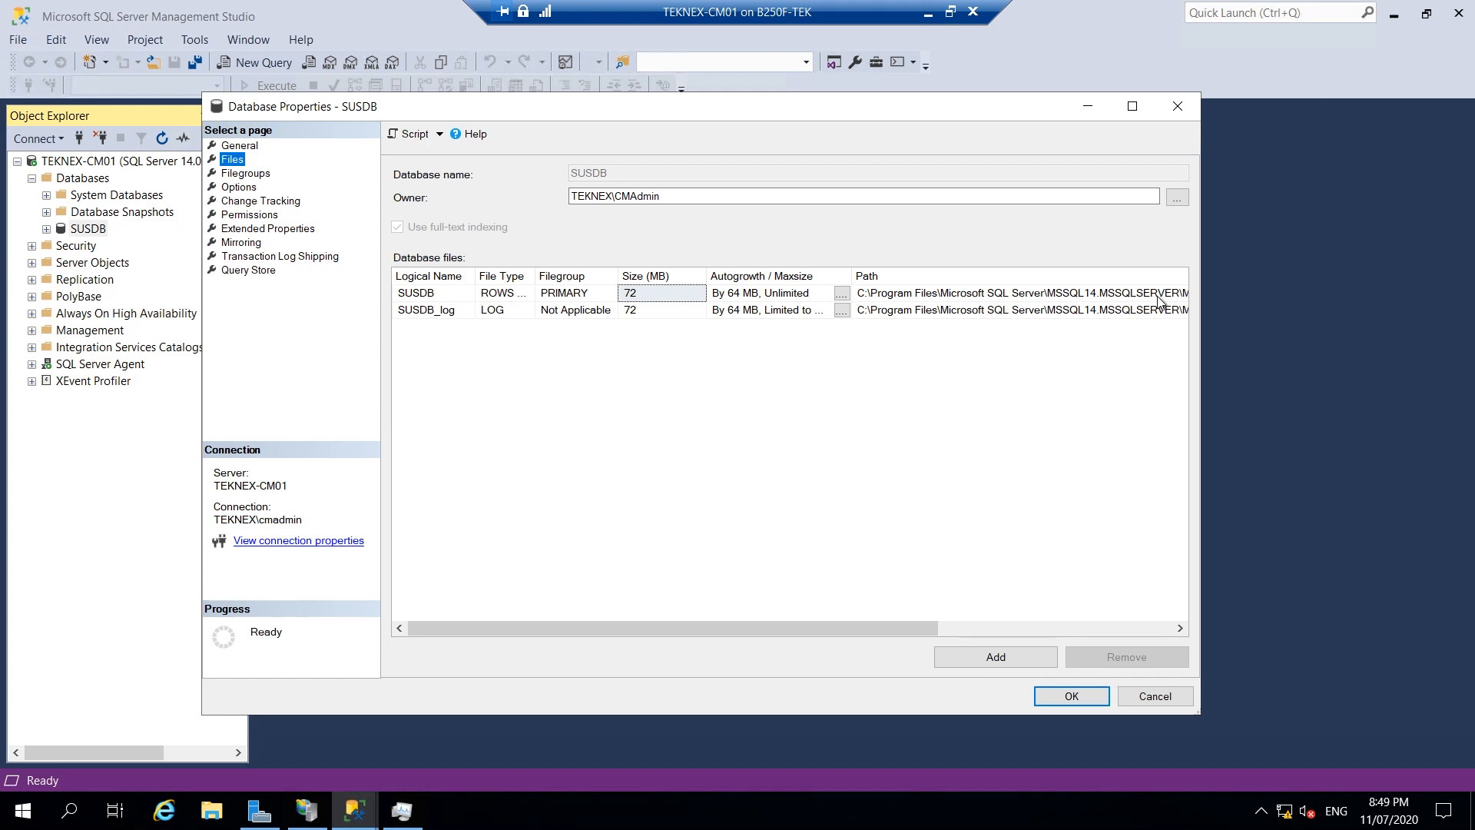
pyautogui.moveTo(1305, 280); pyautogui.dragTo(1316, 280)
pyautogui.click(1212, 295)
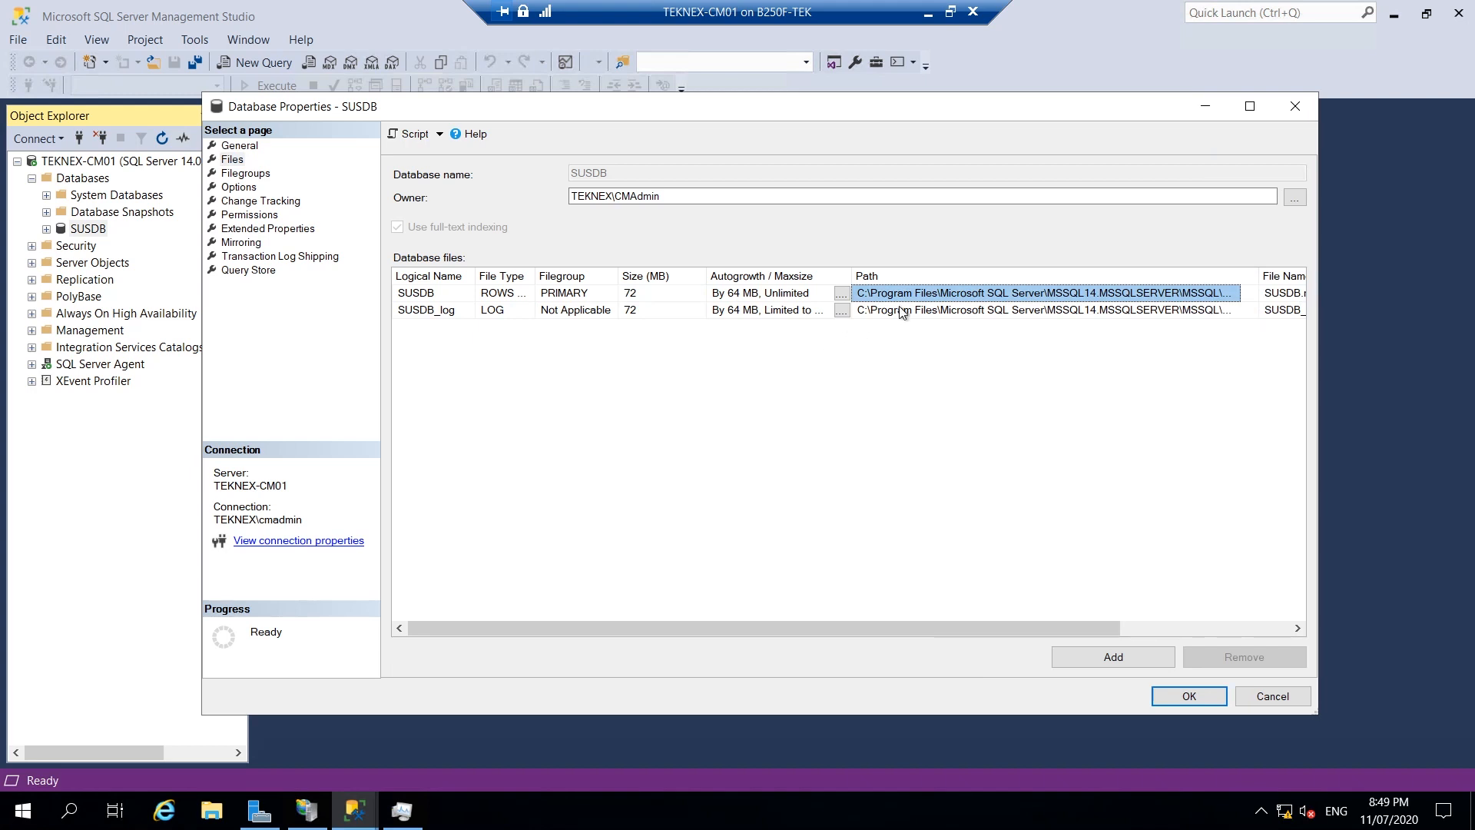
pyautogui.press('super+r')
# Open the SQL DATA folder, check SUSDB.mdf and SUSDB_log.ldf at 73,728 KB, then minimize it.
pyautogui.press('BackSpace')
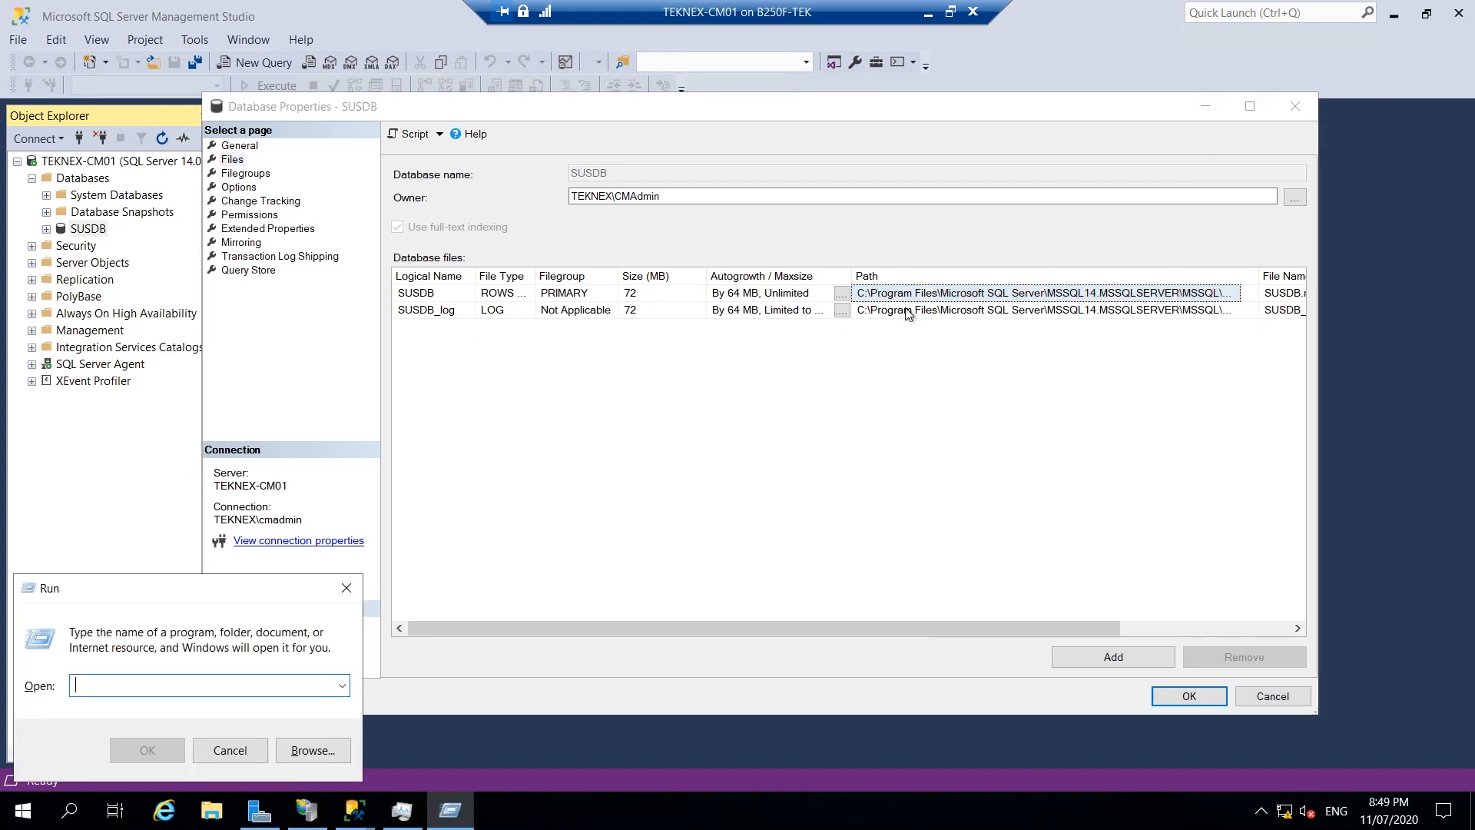
pyautogui.hotkey('ctrl', 'v')
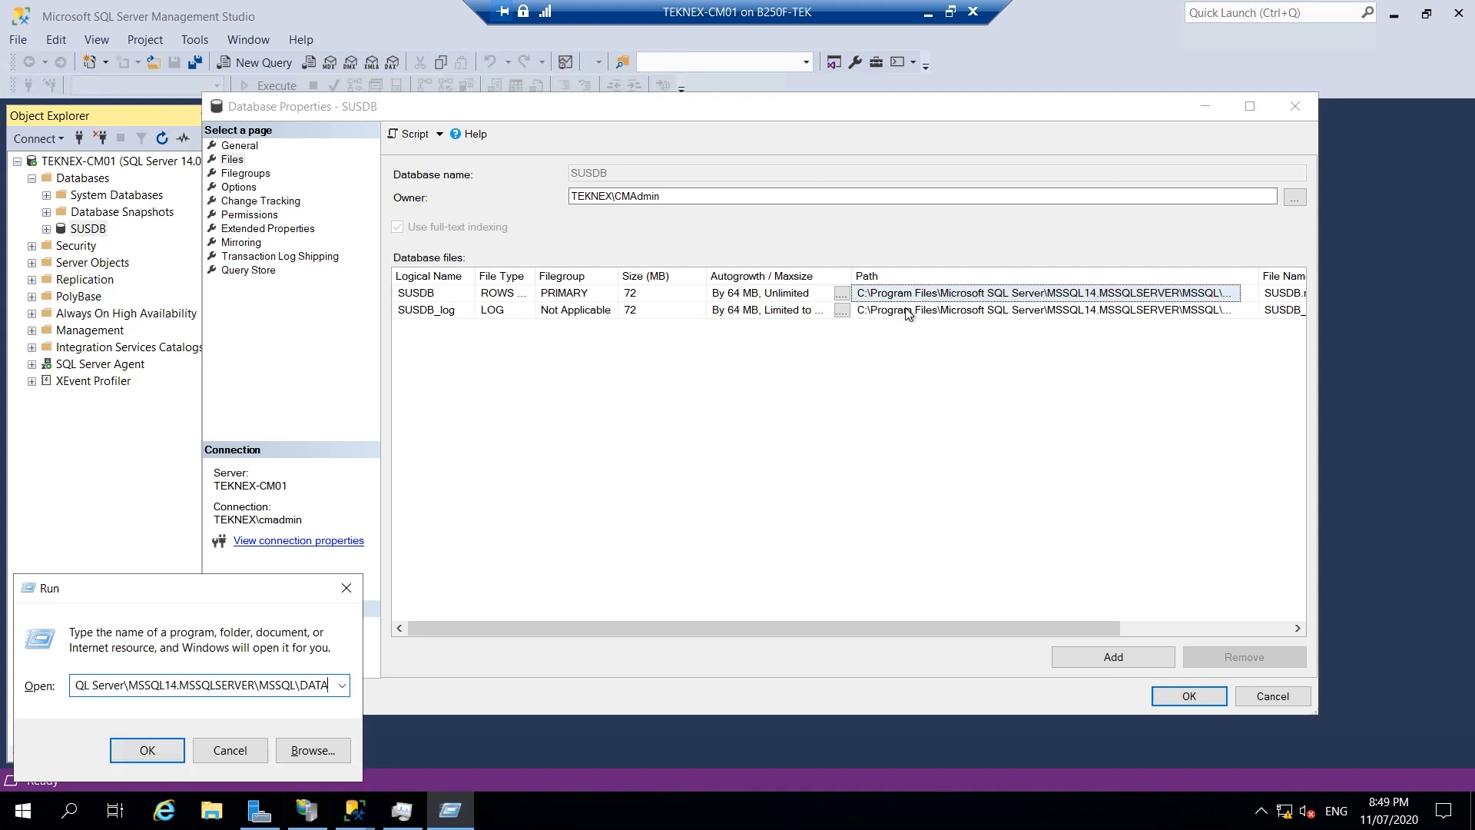
pyautogui.click(169, 745)
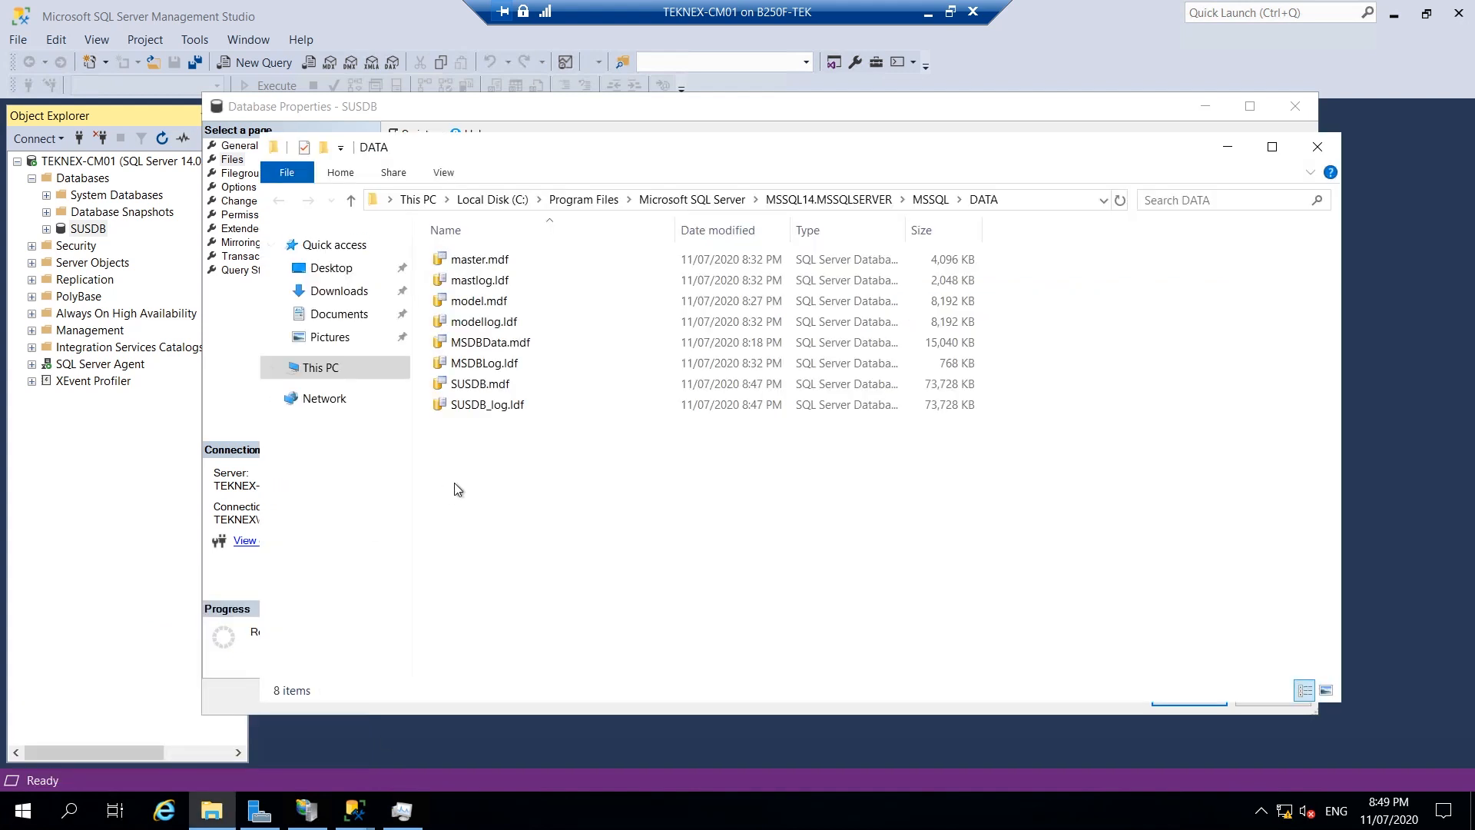
pyautogui.moveTo(518, 445); pyautogui.dragTo(496, 391)
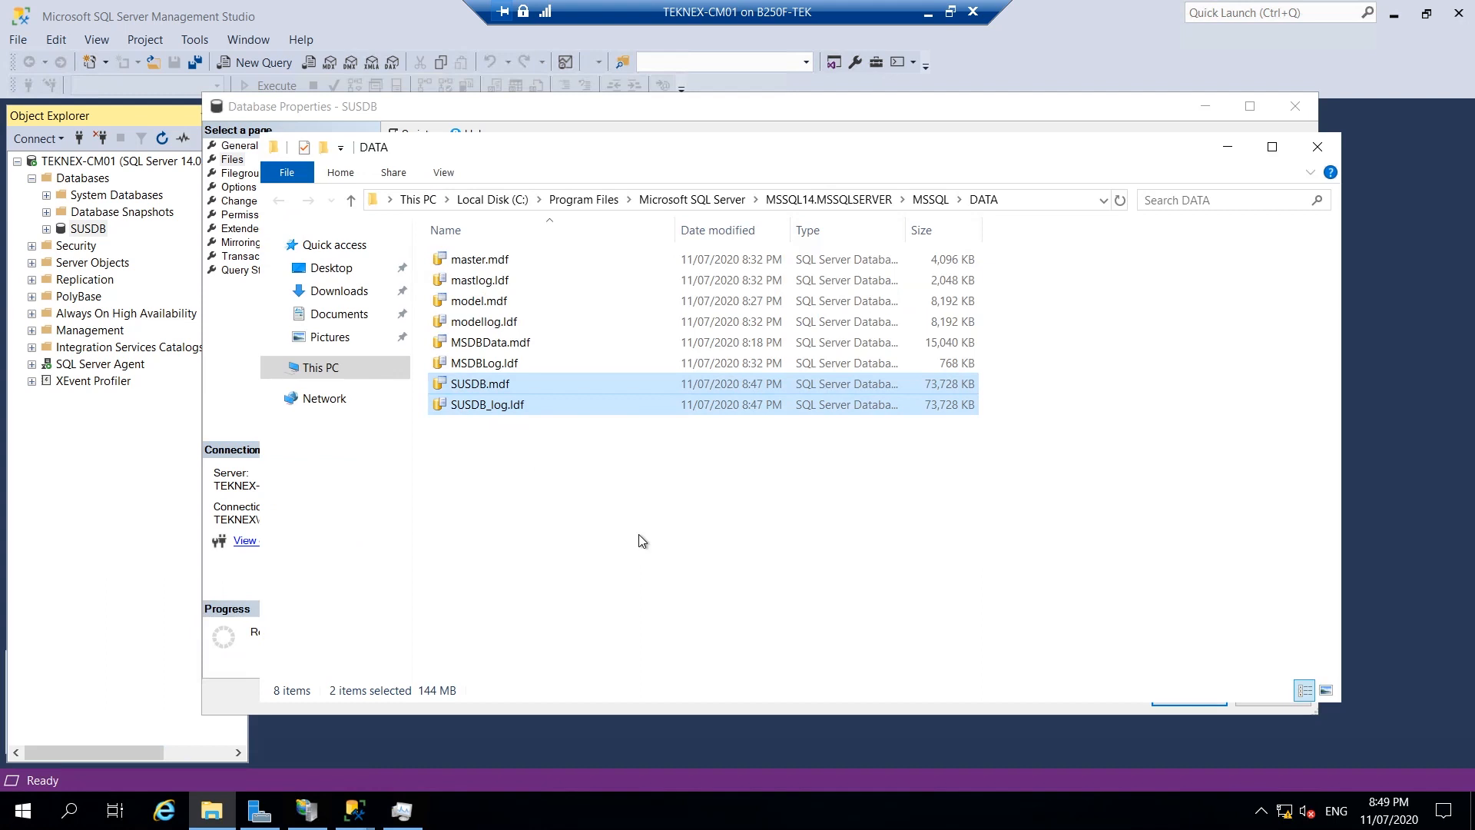
pyautogui.rightClick(518, 387)
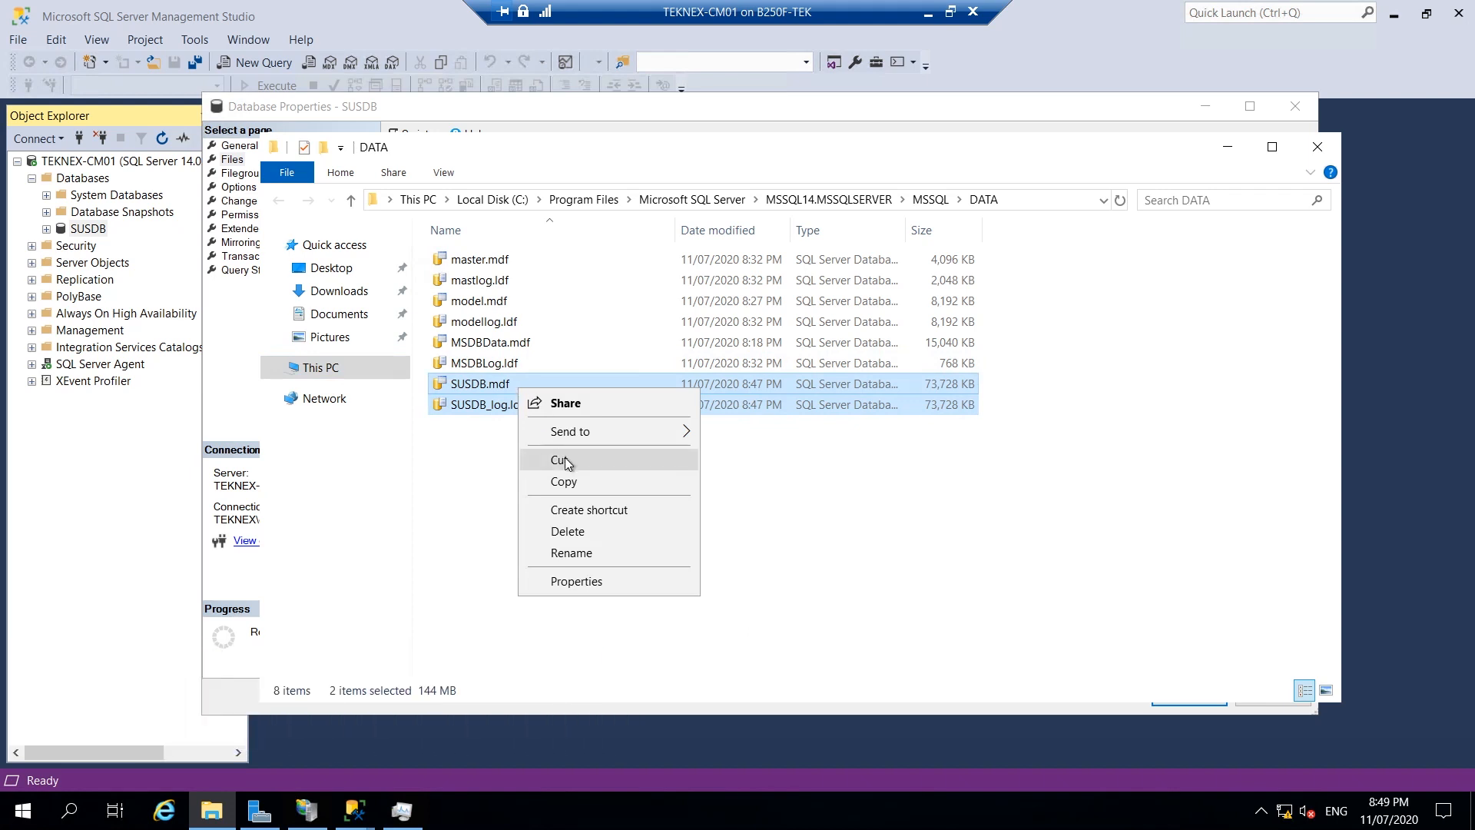
pyautogui.click(467, 441)
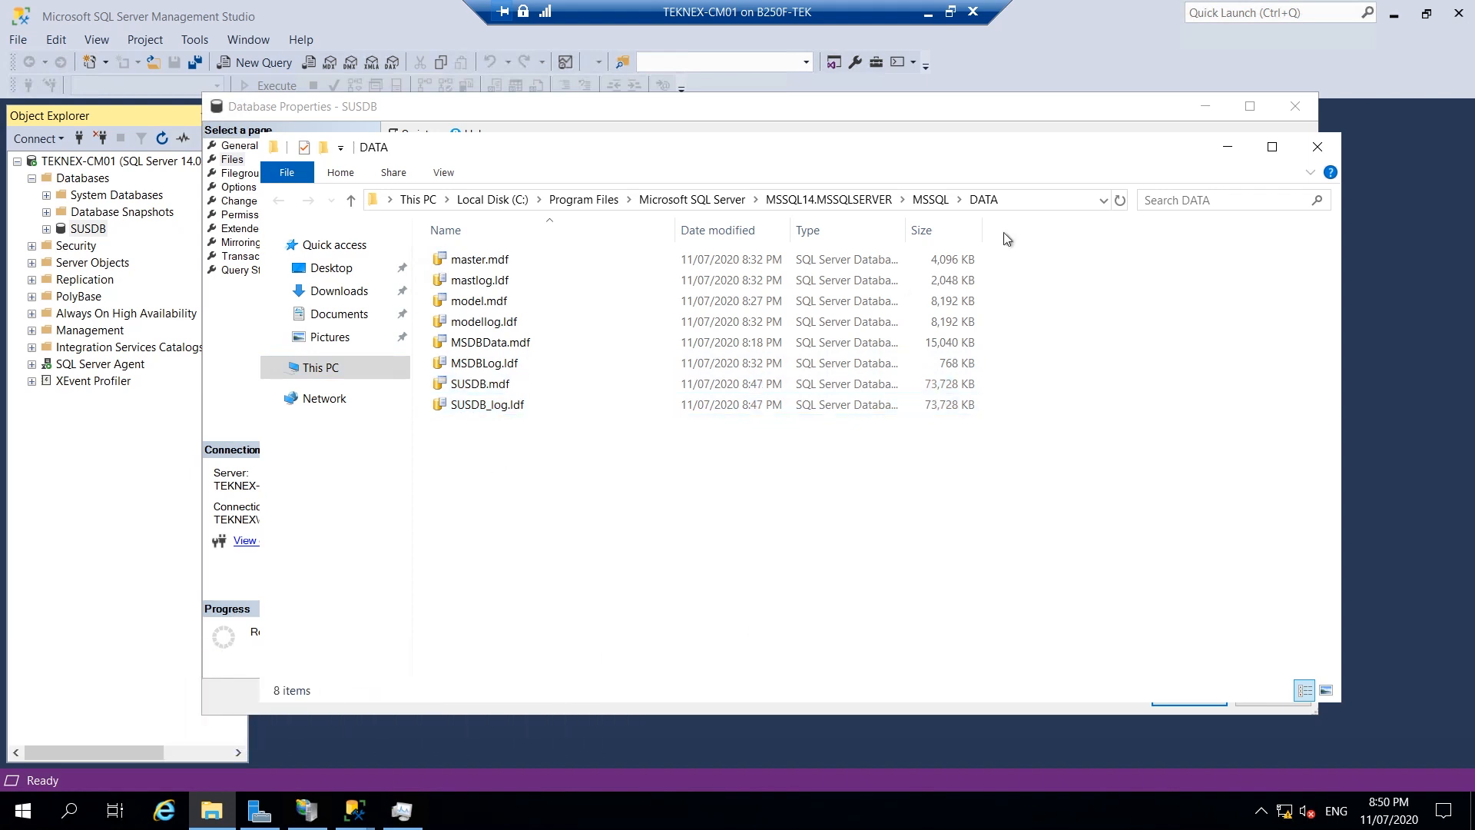
pyautogui.click(1223, 147)
pyautogui.click(1205, 106)
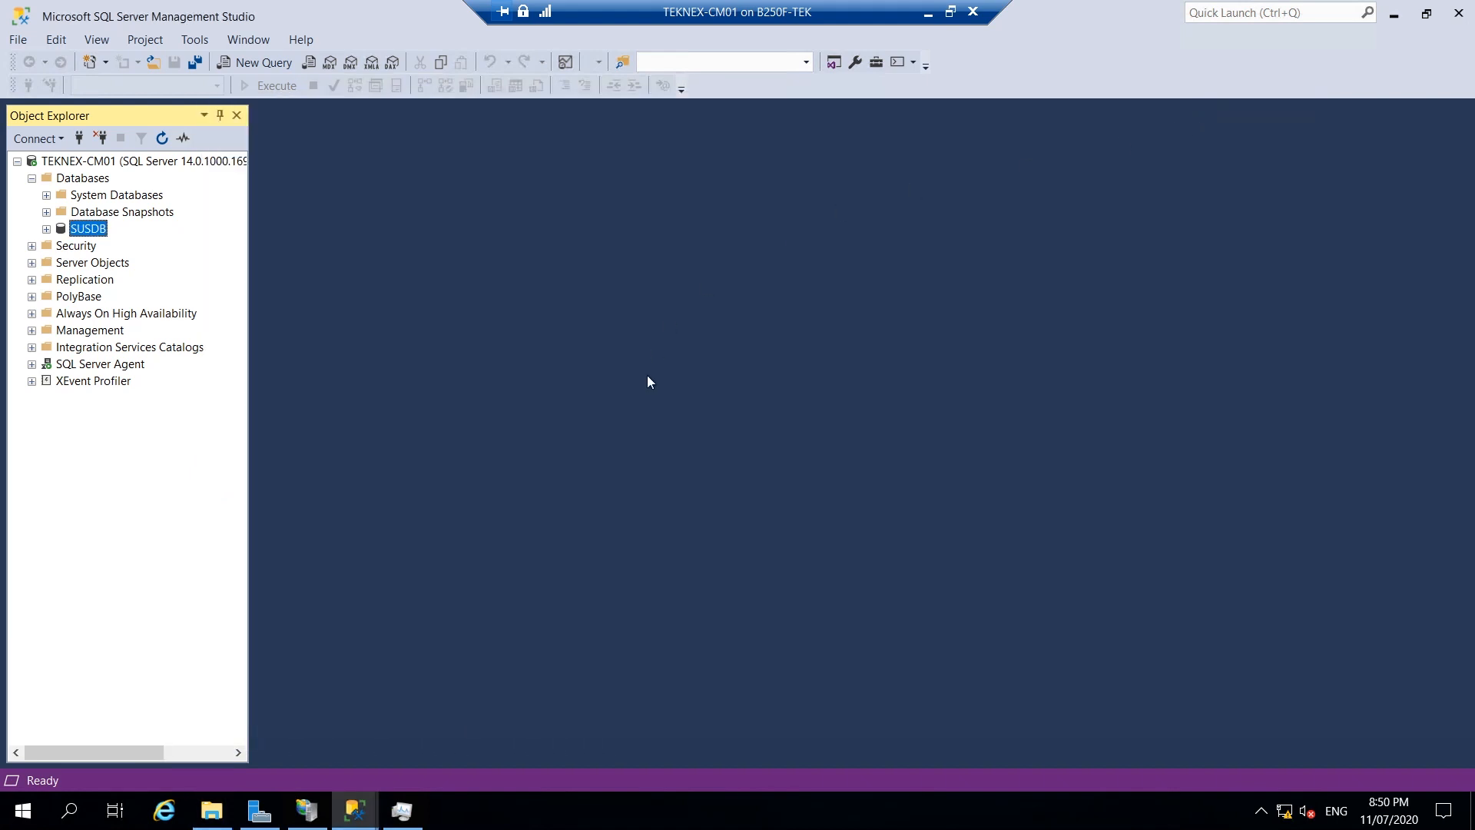
# Stop the WsusPool application pool in IIS Manager.
pyautogui.click(307, 811)
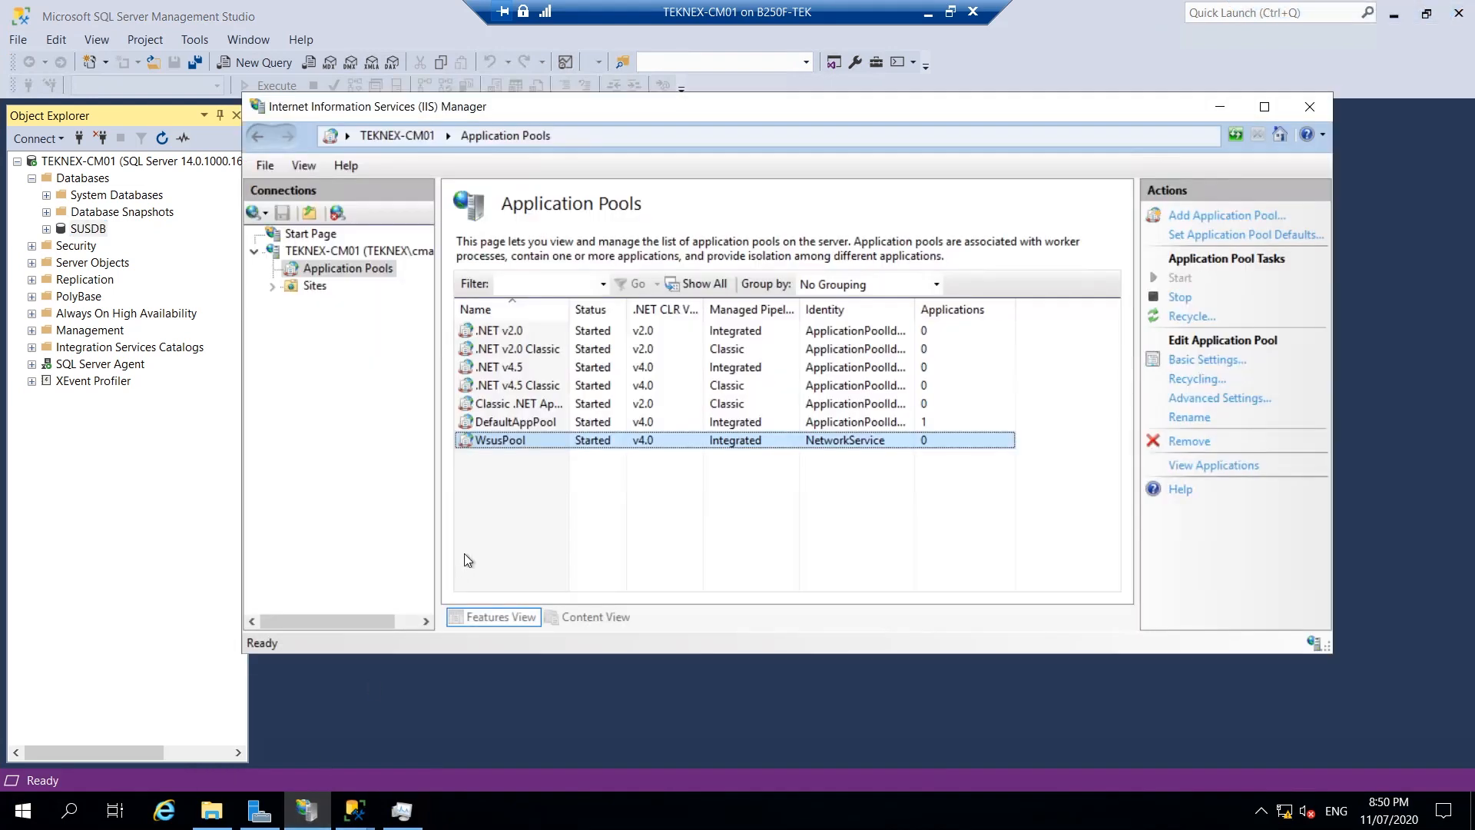
pyautogui.rightClick(514, 441)
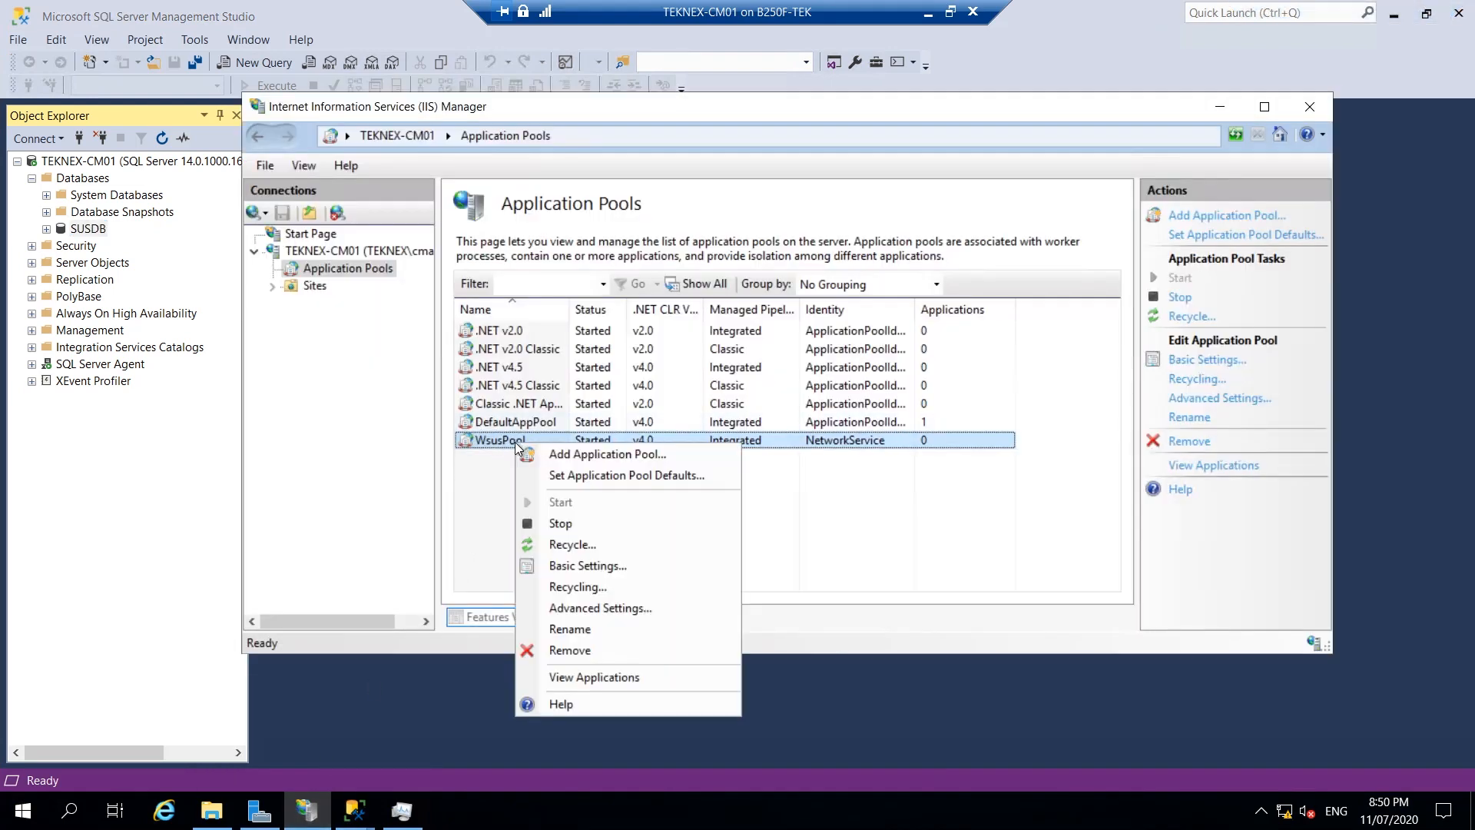
pyautogui.click(577, 530)
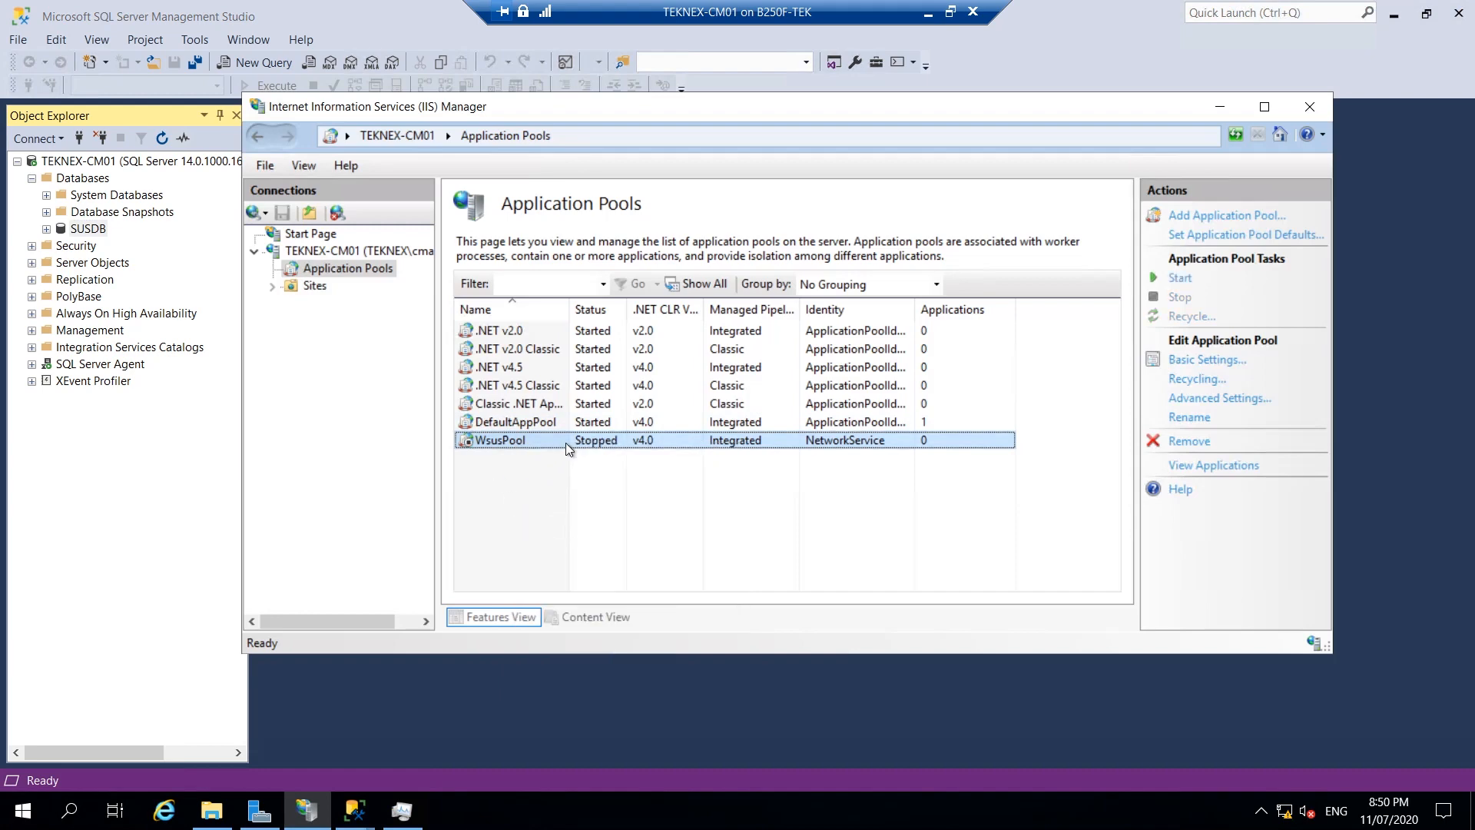
# Stop WsusService in Task Manager's Services list and minimize Task Manager.
pyautogui.click(403, 813)
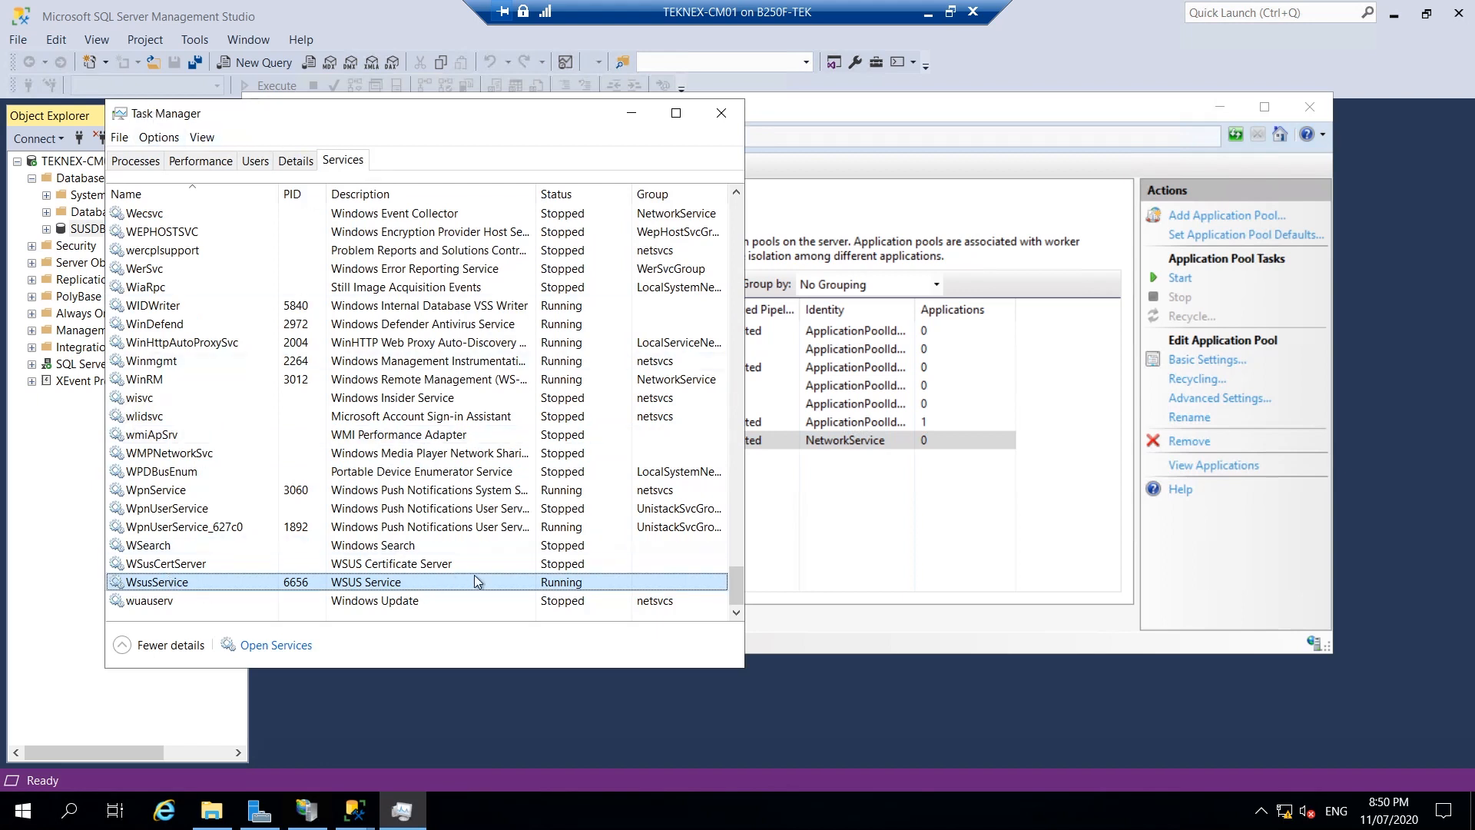
pyautogui.rightClick(576, 587)
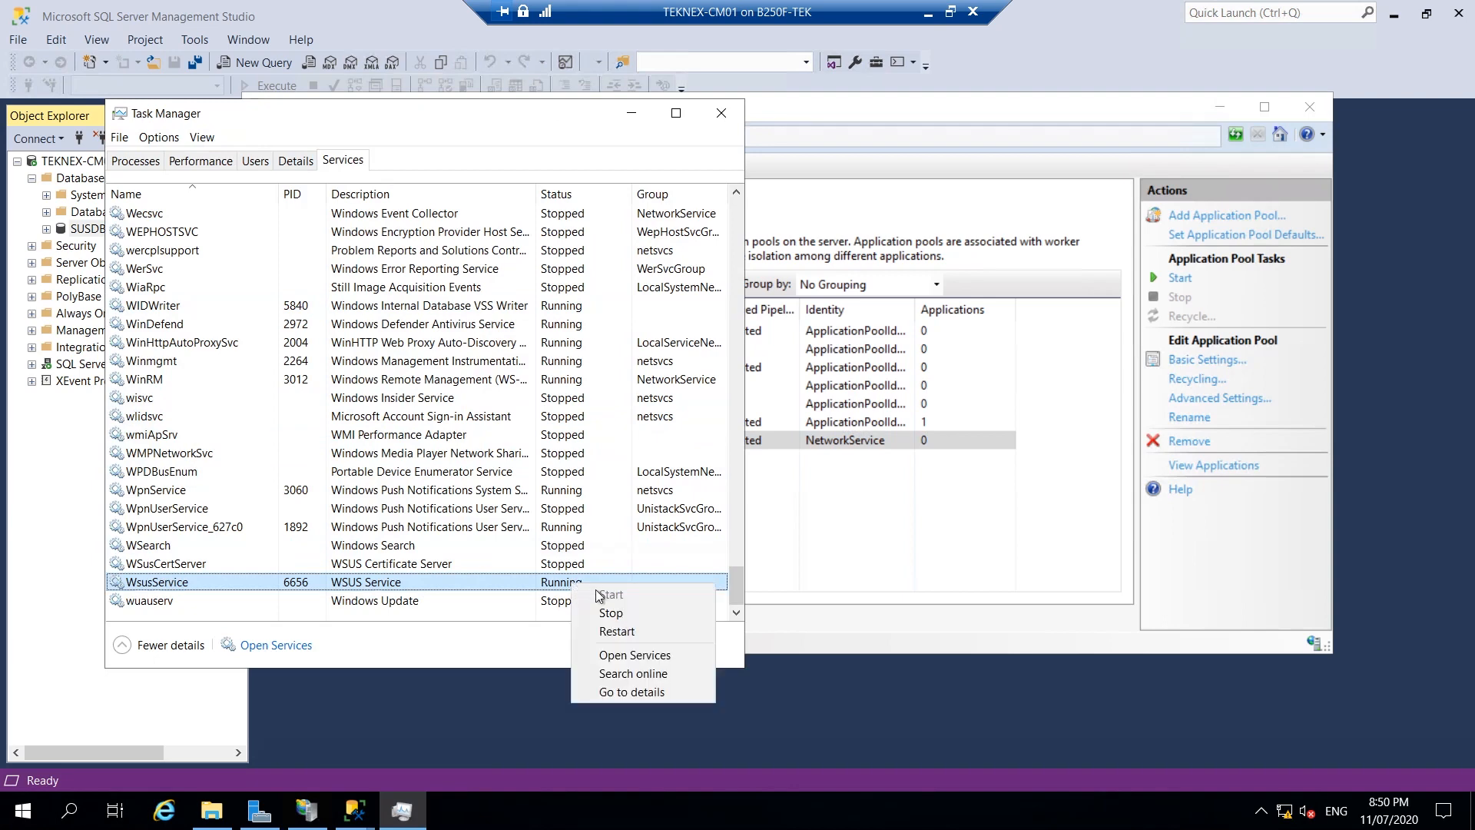
pyautogui.click(623, 613)
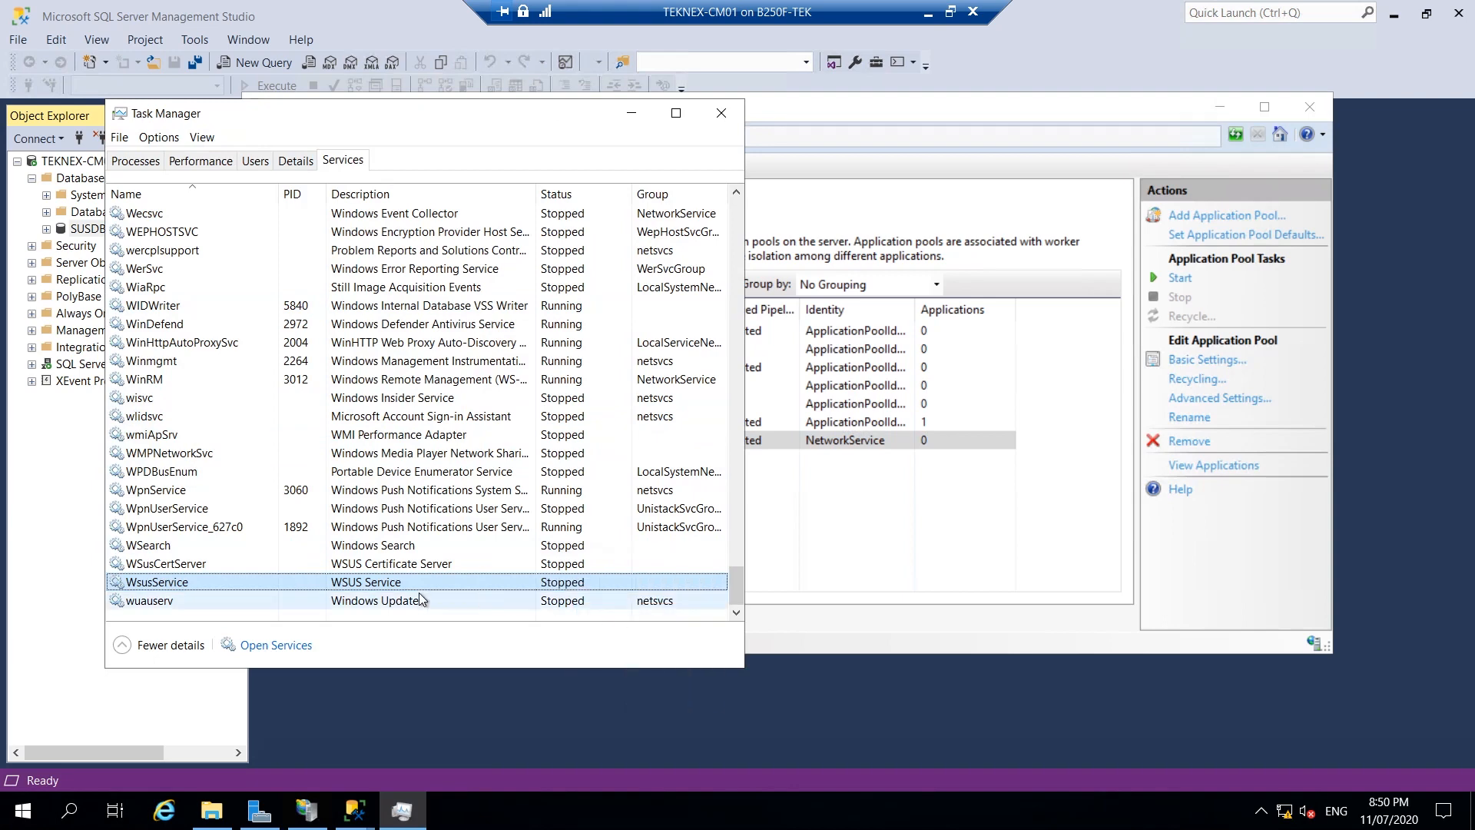
pyautogui.click(628, 113)
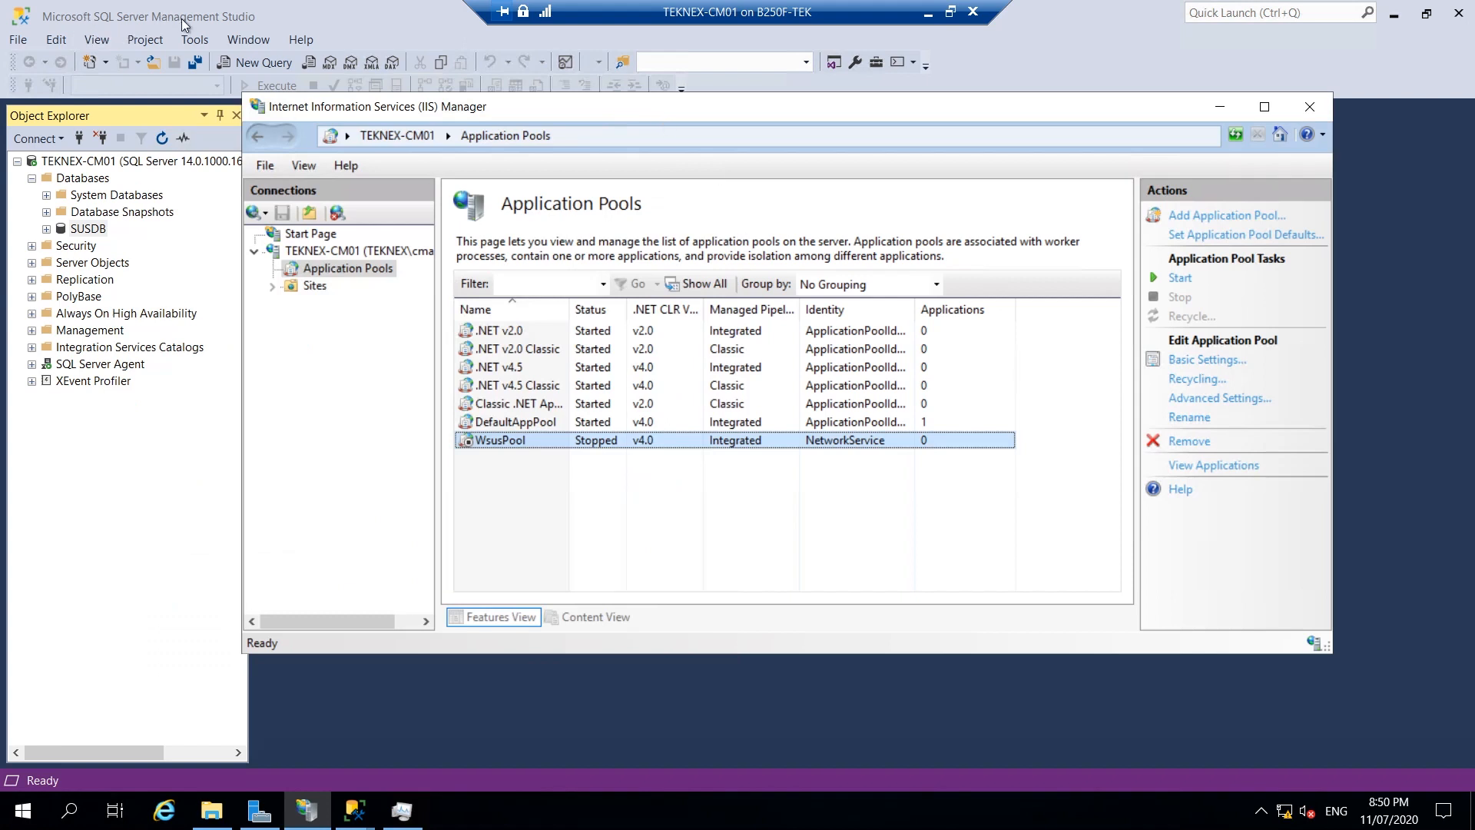
# Recheck SUSDB's file paths in its properties and the SQL DATA folder, then close both.
pyautogui.click(1220, 106)
pyautogui.click(86, 229)
pyautogui.rightClick(86, 228)
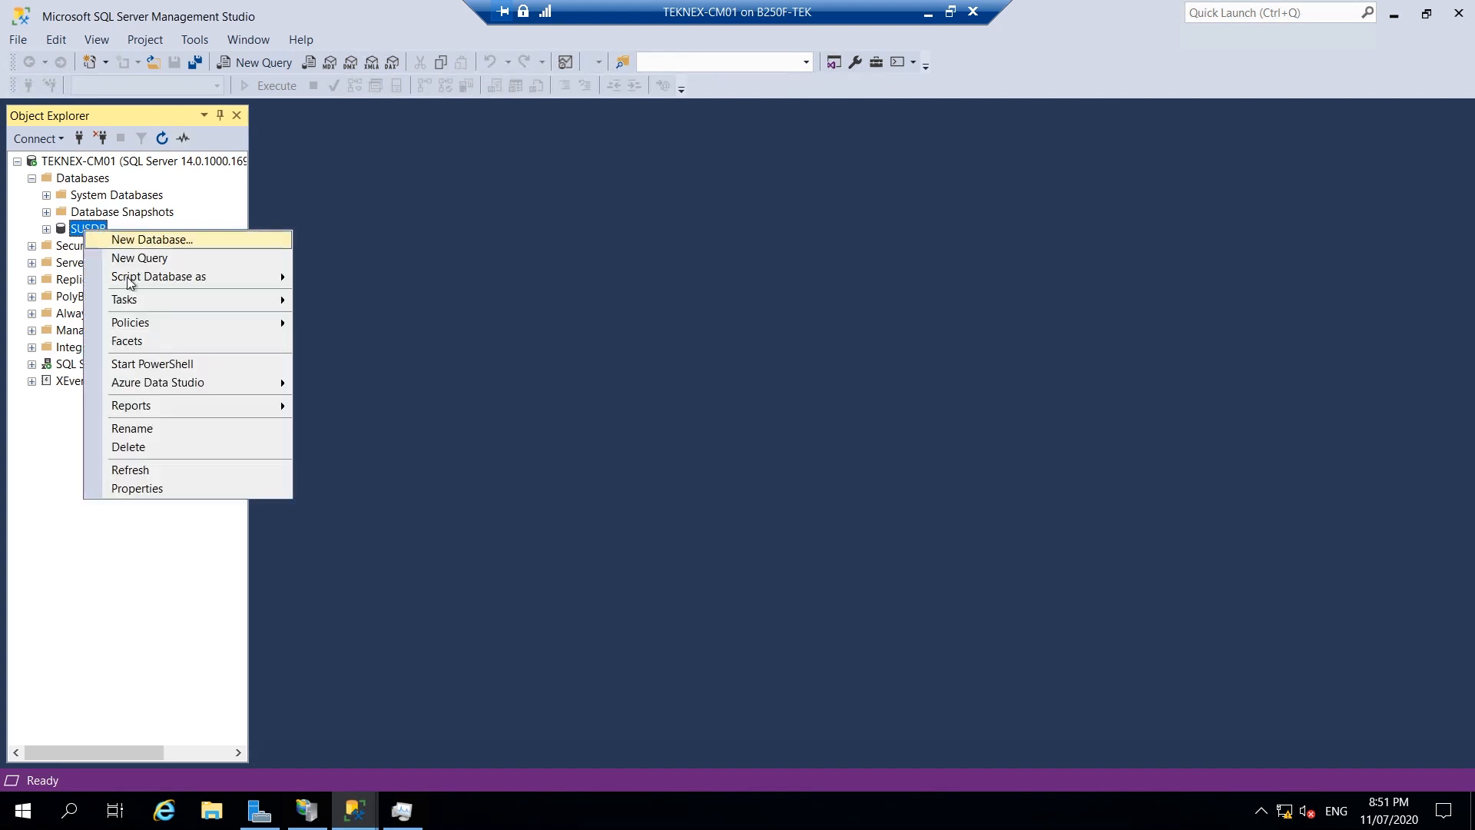
pyautogui.click(138, 489)
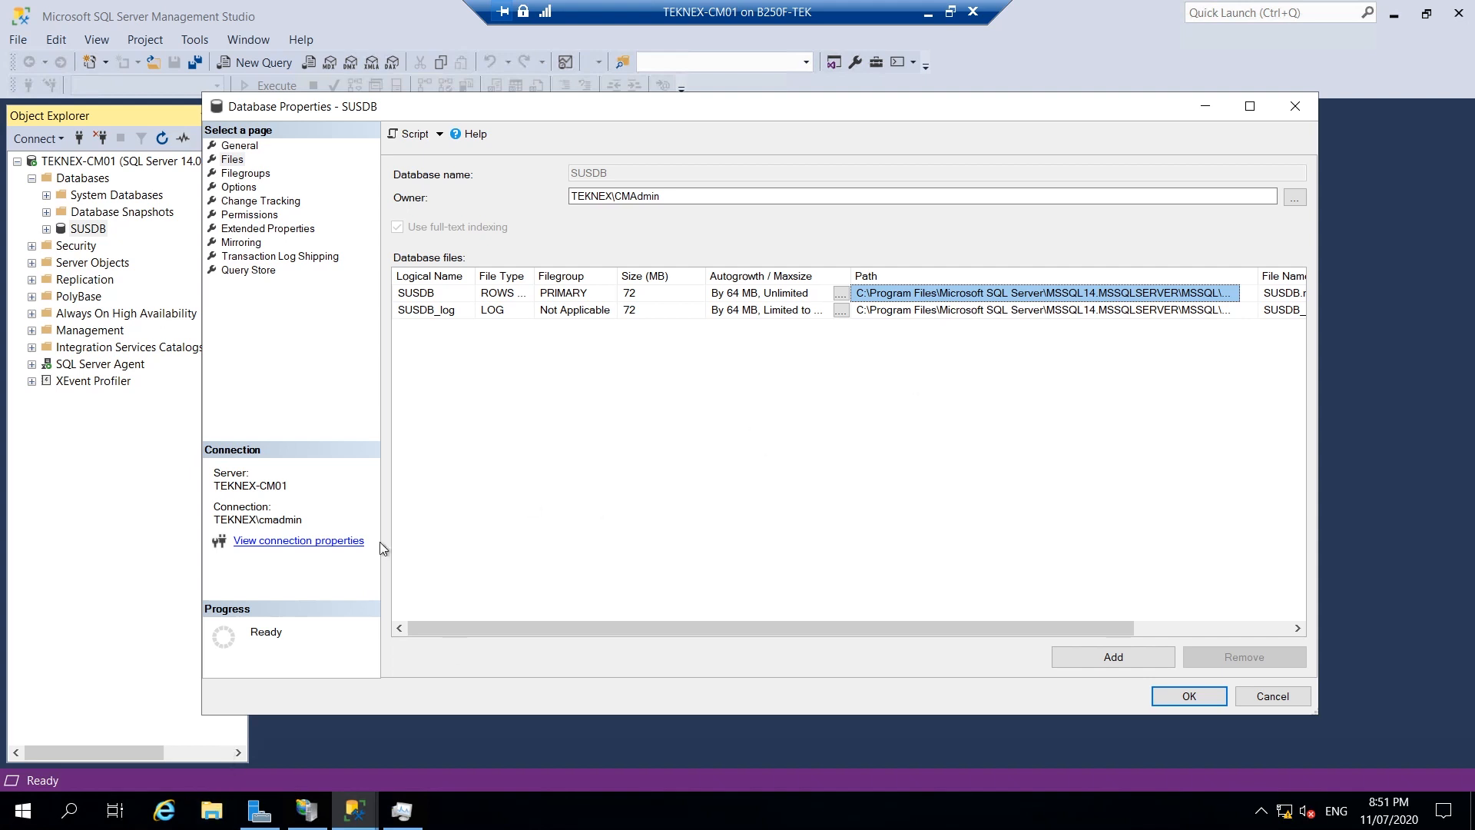
pyautogui.press('super+r')
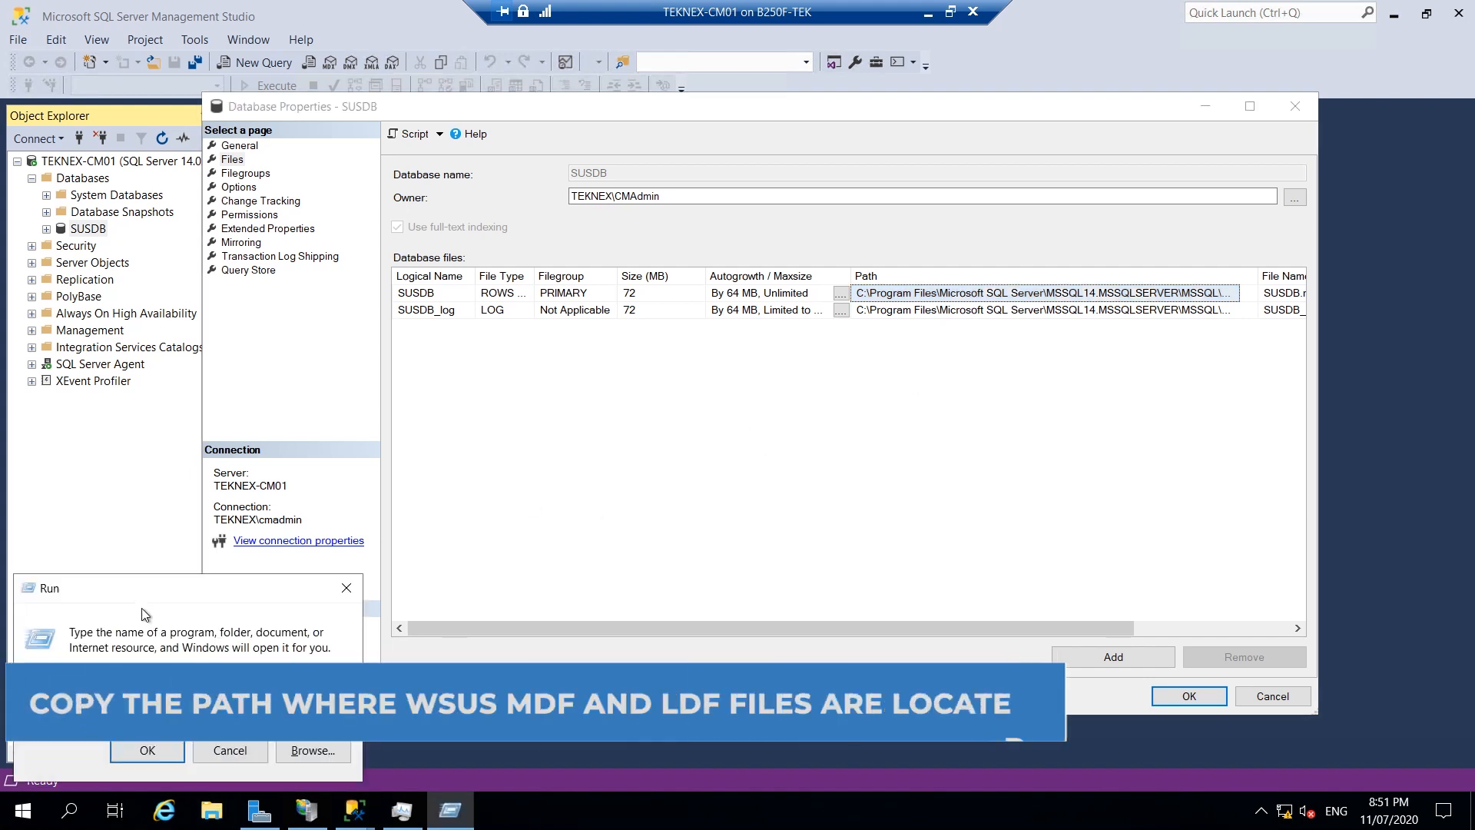
pyautogui.click(135, 753)
pyautogui.moveTo(504, 389); pyautogui.dragTo(491, 352)
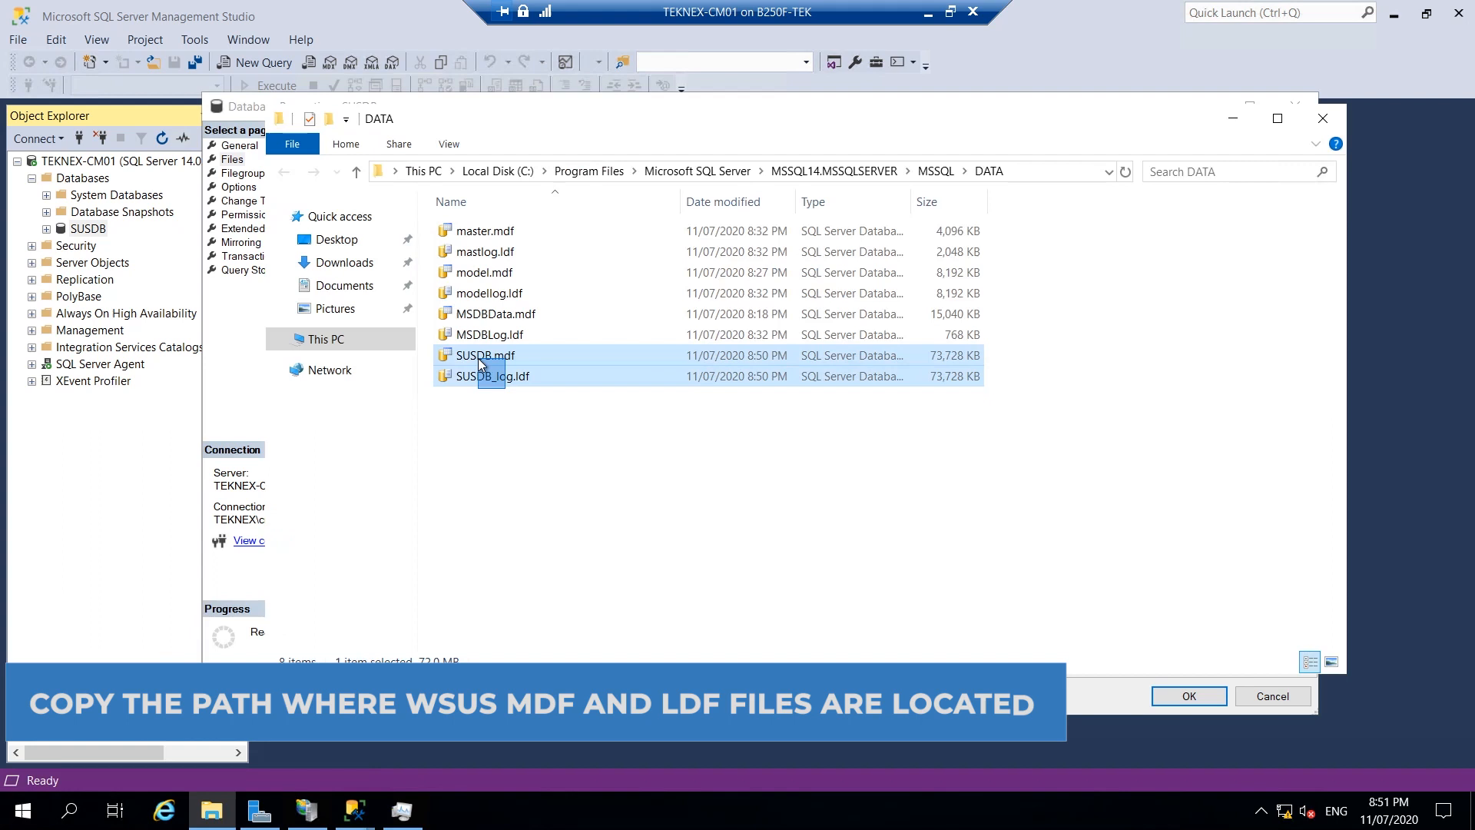
pyautogui.click(1233, 118)
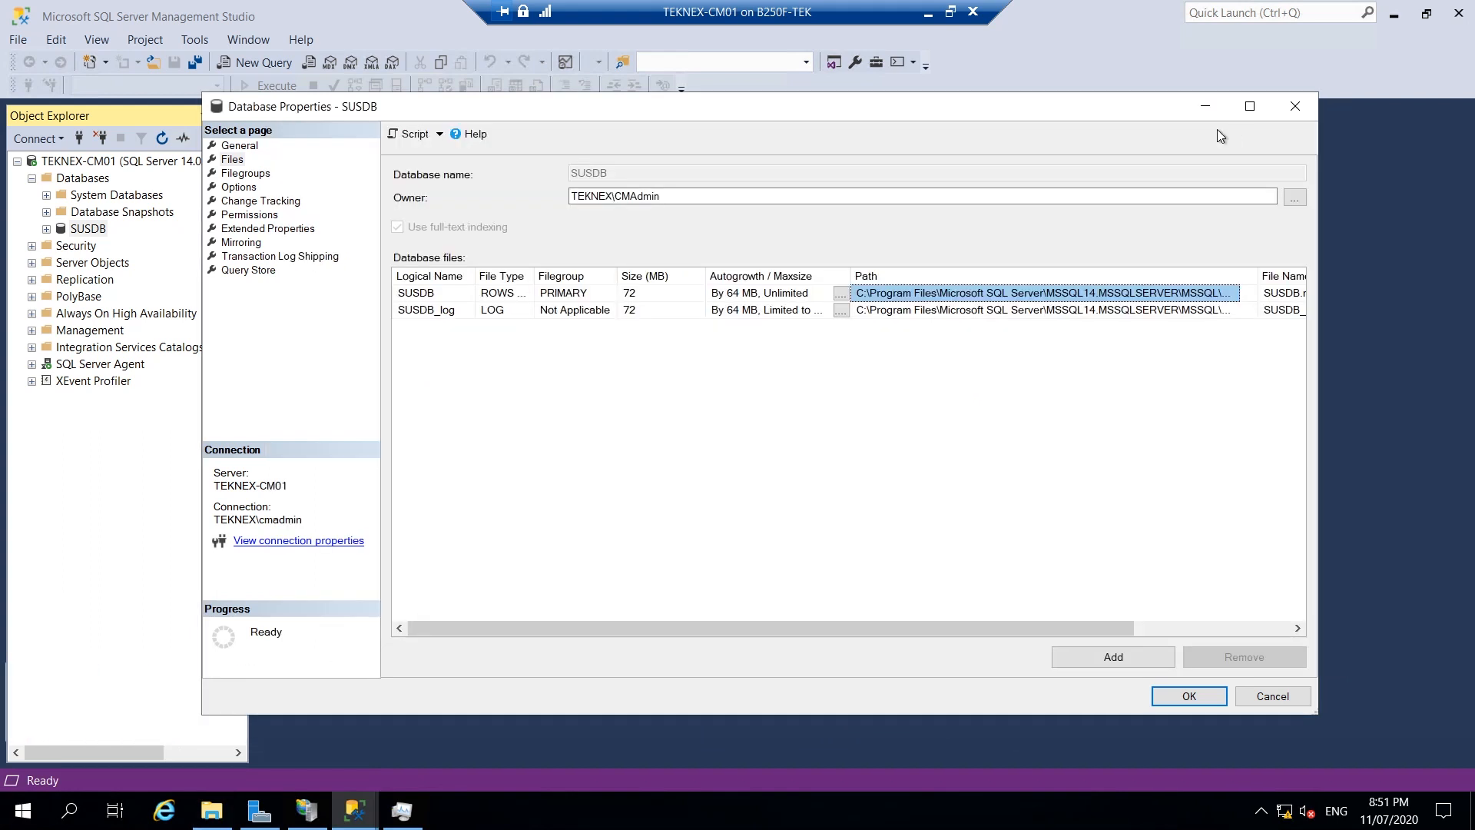
pyautogui.click(1296, 106)
# Detach the SUSDB database with Drop Connections ticked.
pyautogui.rightClick(91, 232)
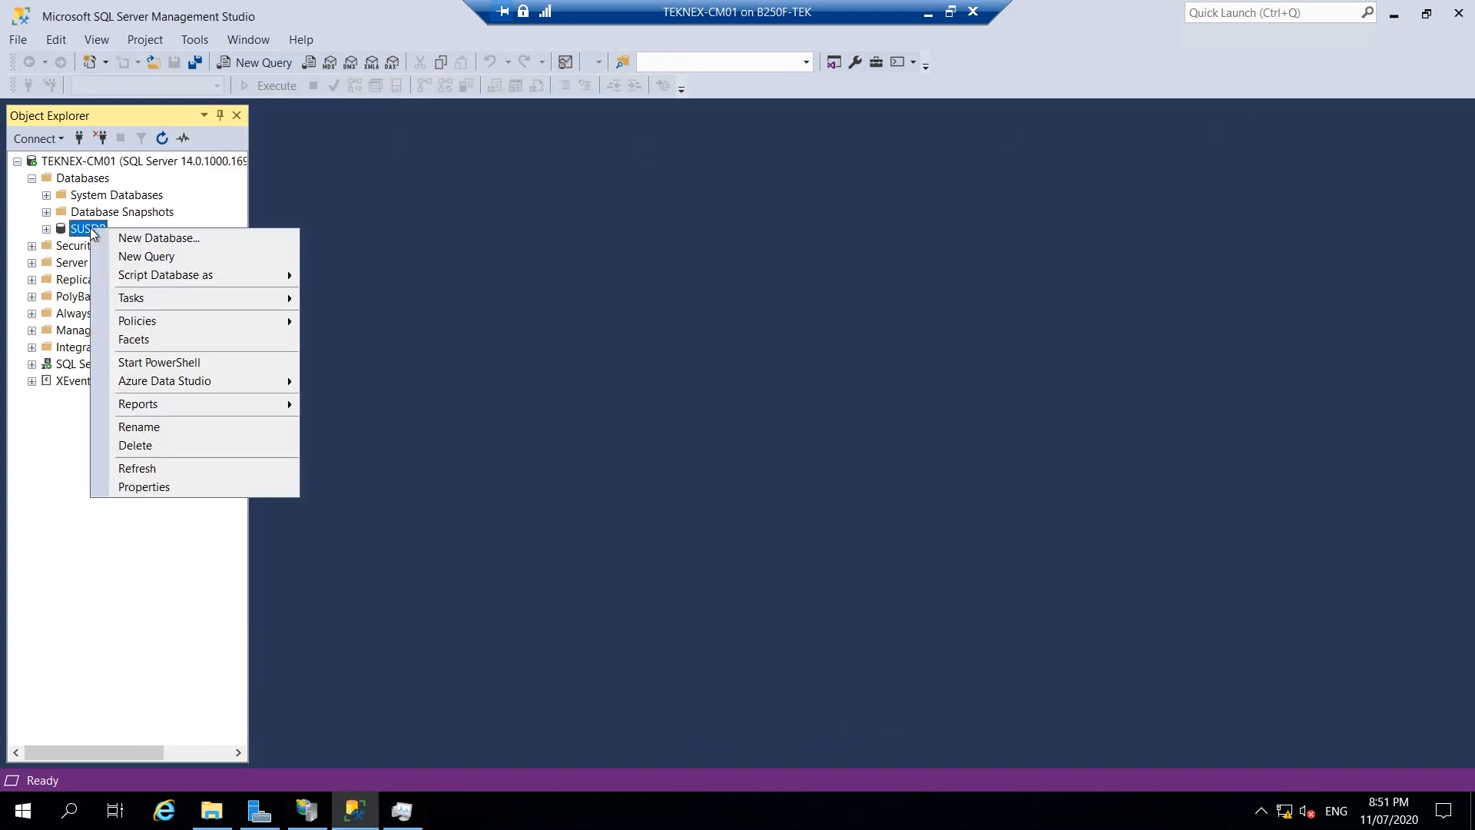
pyautogui.moveTo(250, 298)
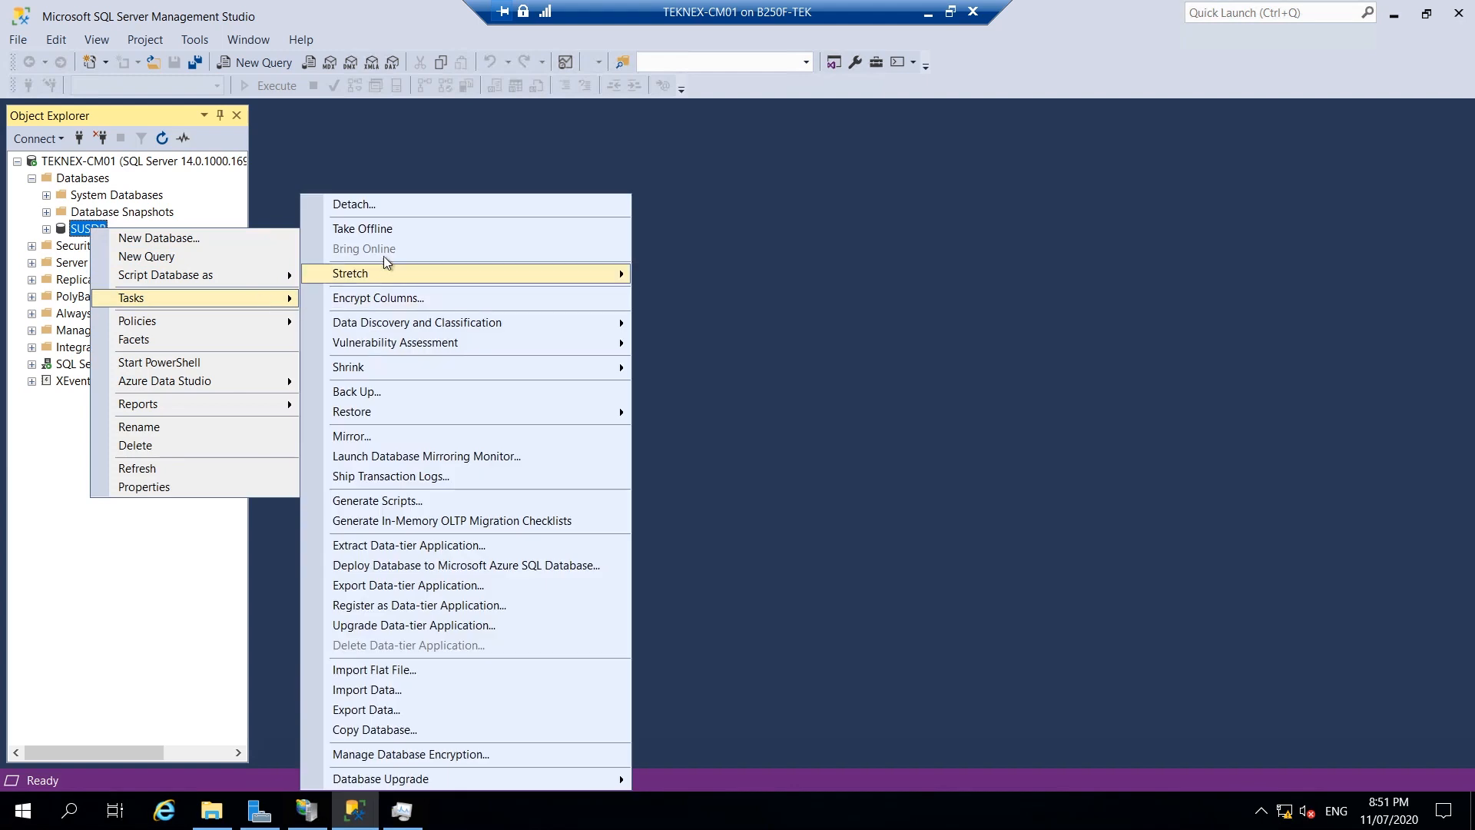
pyautogui.click(381, 207)
pyautogui.click(708, 201)
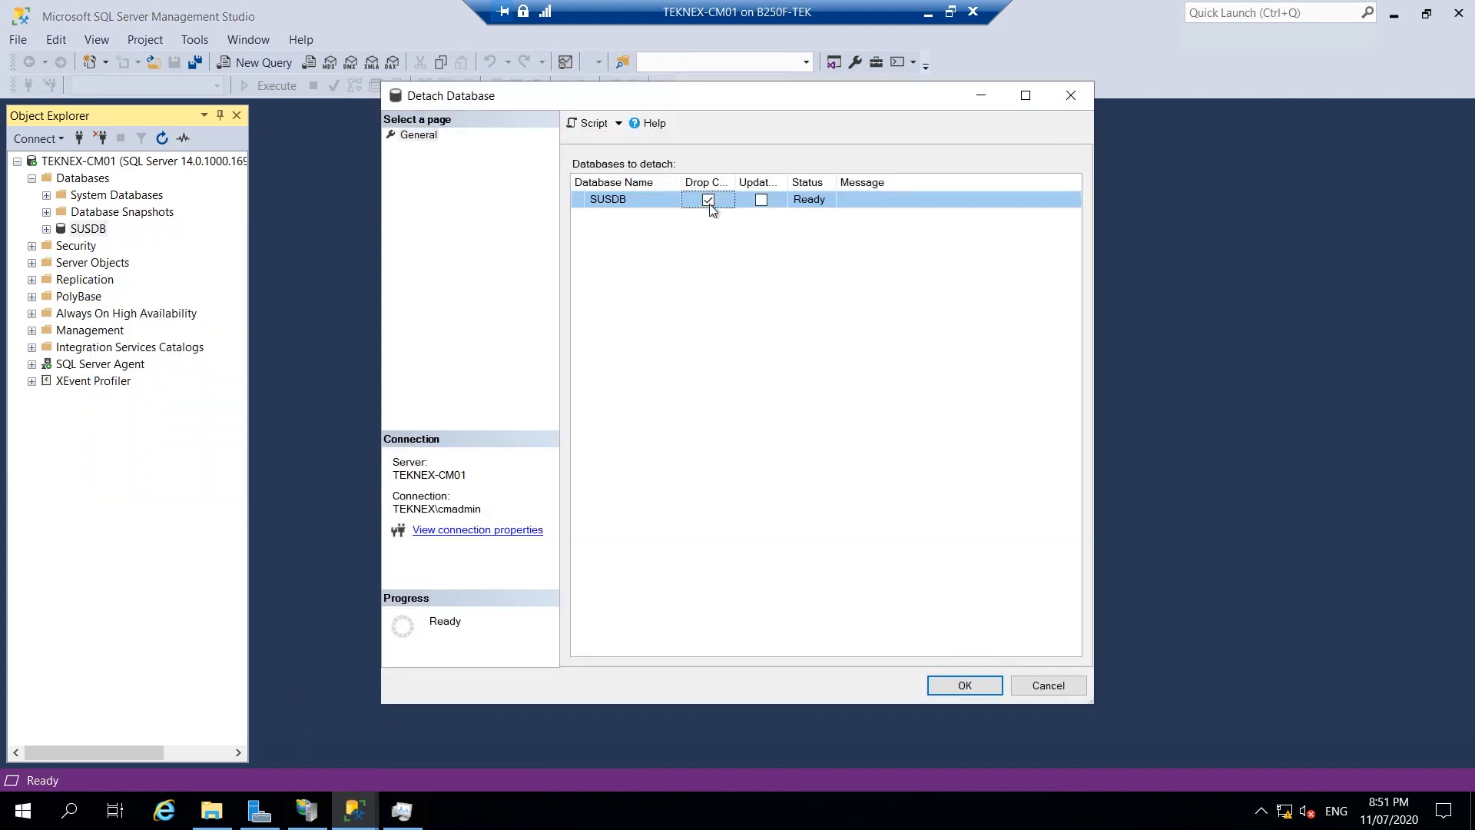
pyautogui.moveTo(729, 190); pyautogui.dragTo(829, 191)
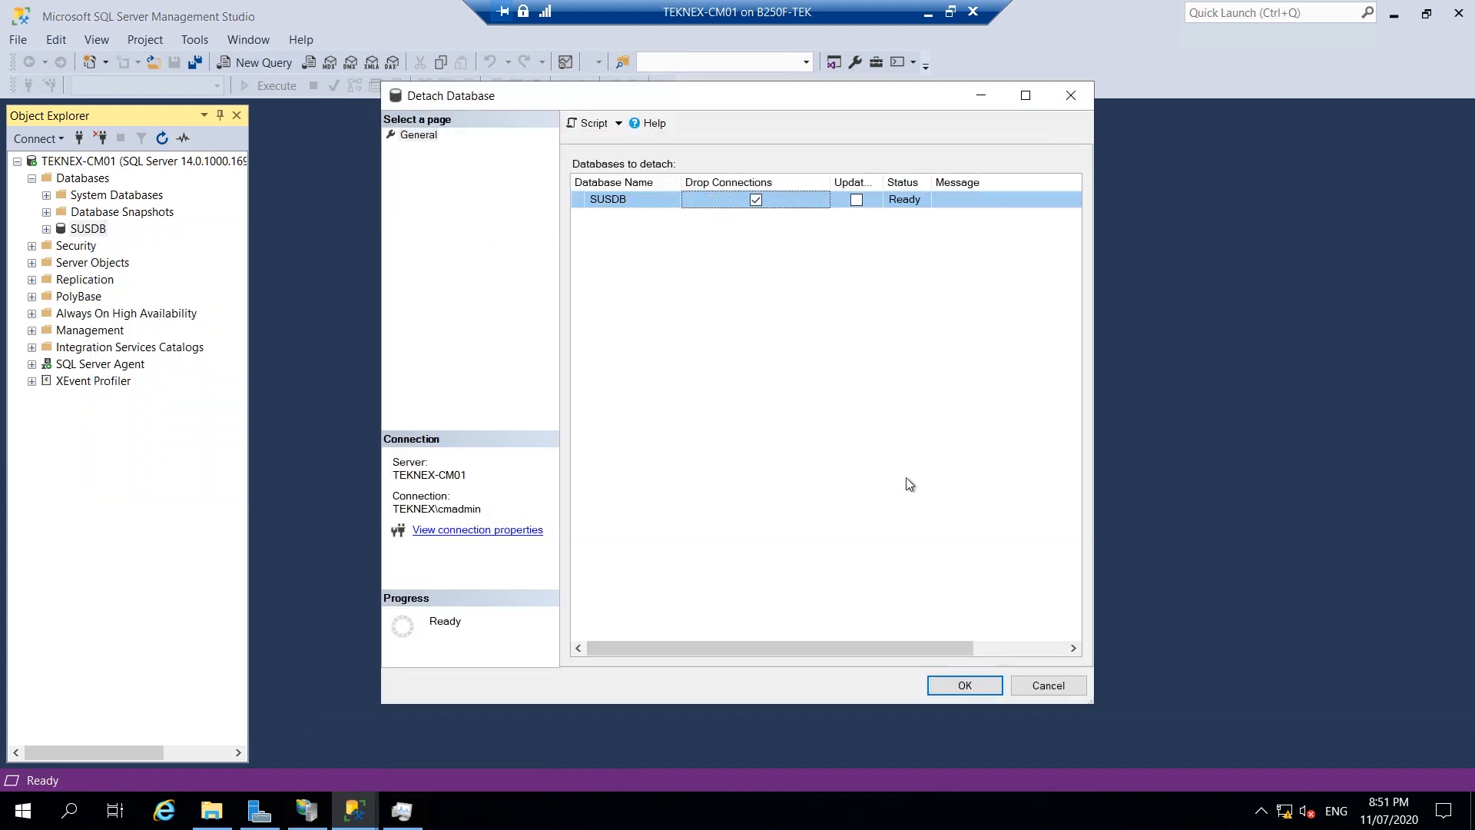
pyautogui.click(965, 684)
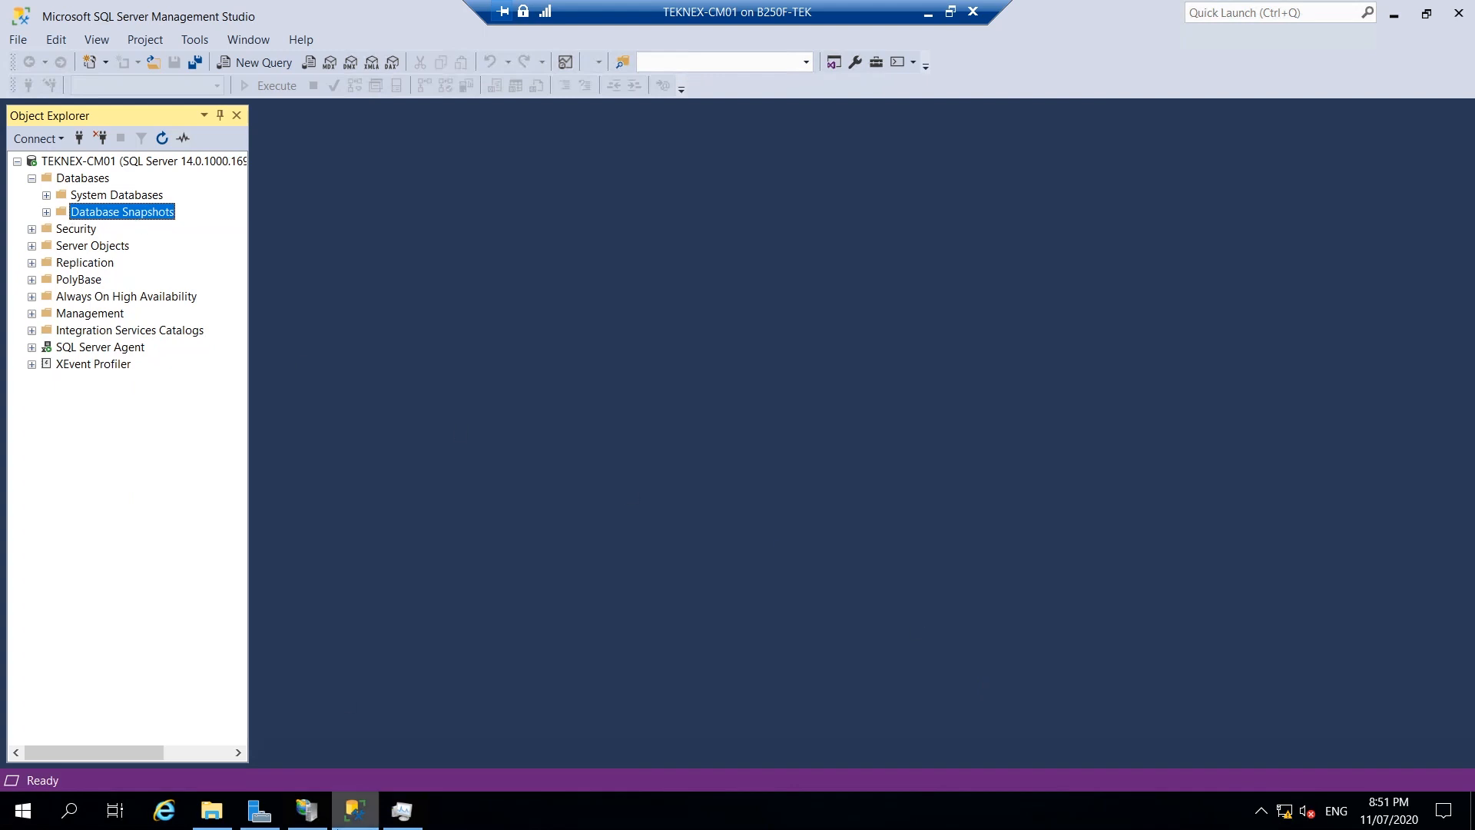
# Copy SUSDB.mdf and SUSDB_log.ldf from the DATA folder.
pyautogui.click(213, 813)
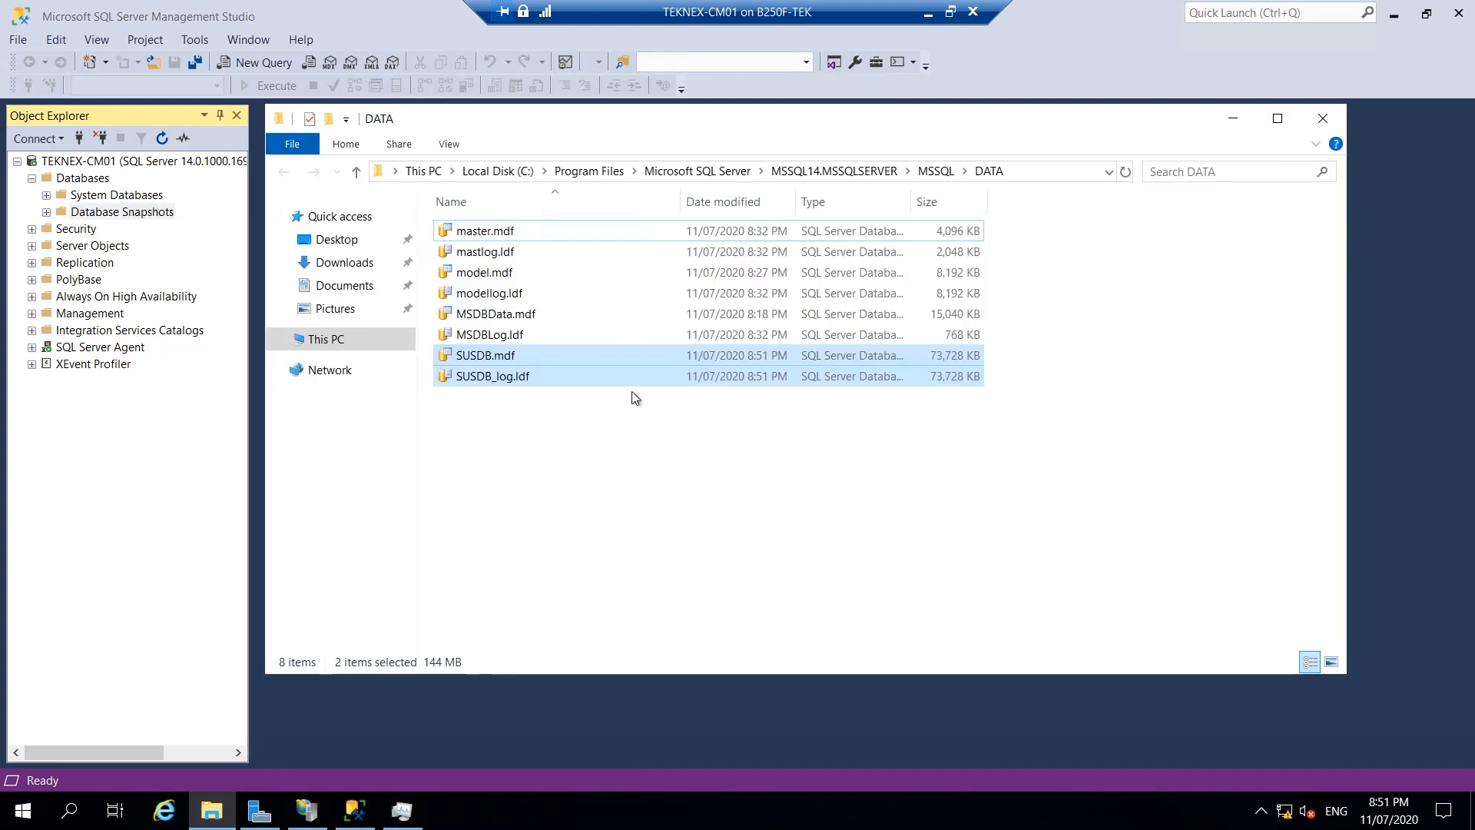
pyautogui.rightClick(595, 367)
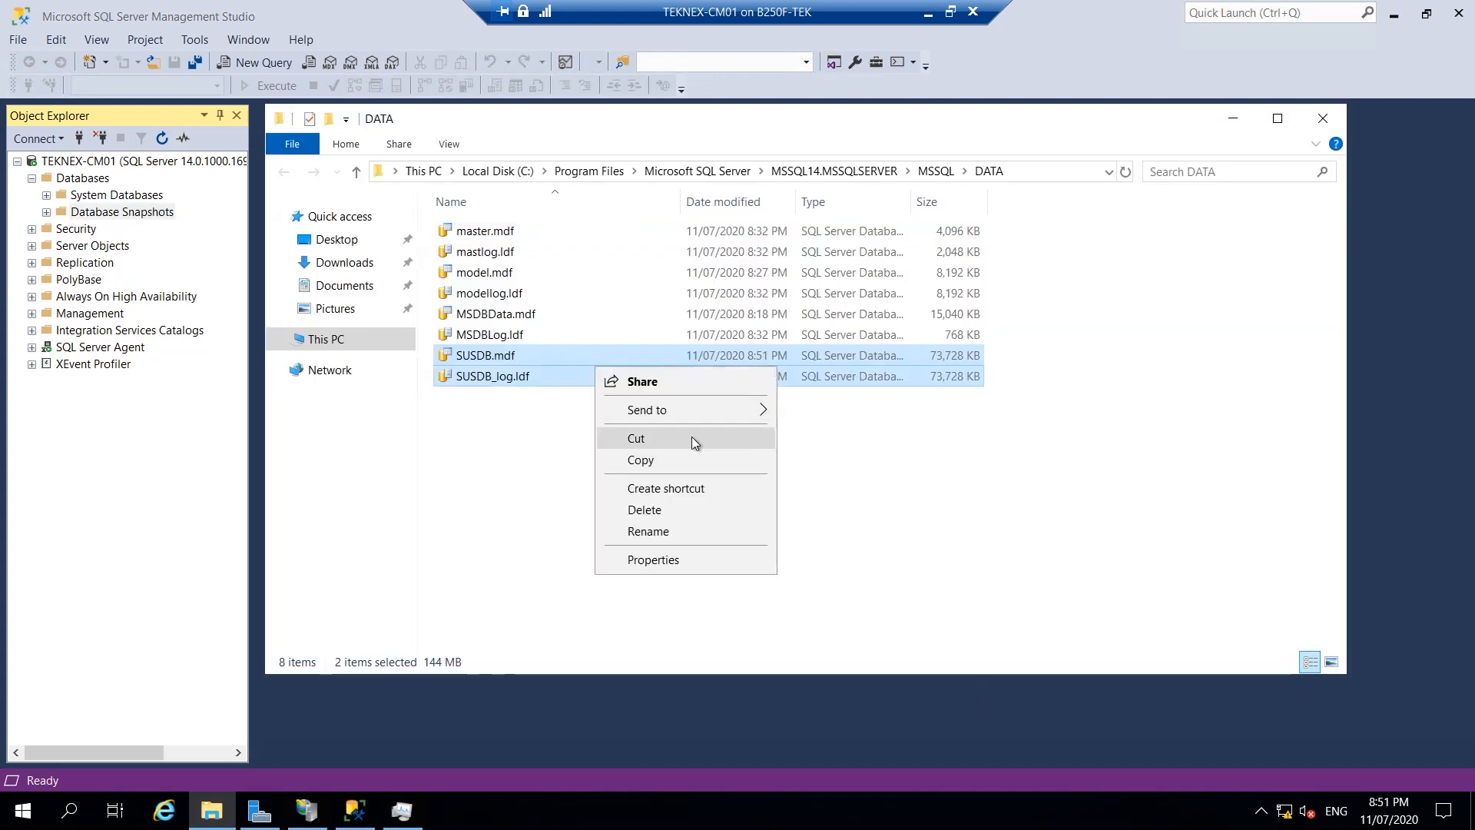
pyautogui.click(685, 459)
# Create a 'WSUS Database' folder on the G: drive and paste both SUSDB files into it.
pyautogui.click(349, 341)
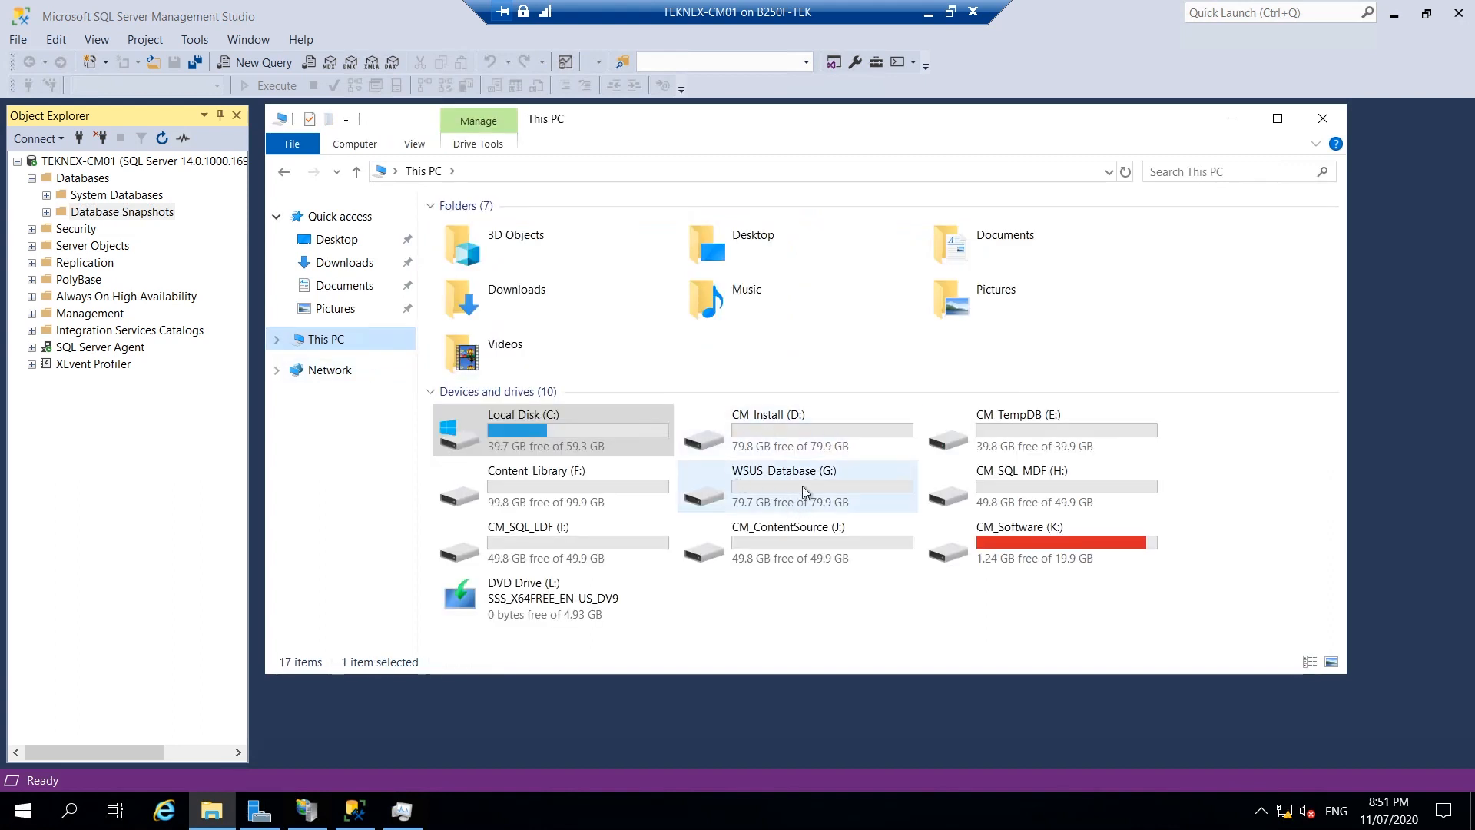
pyautogui.doubleClick(809, 490)
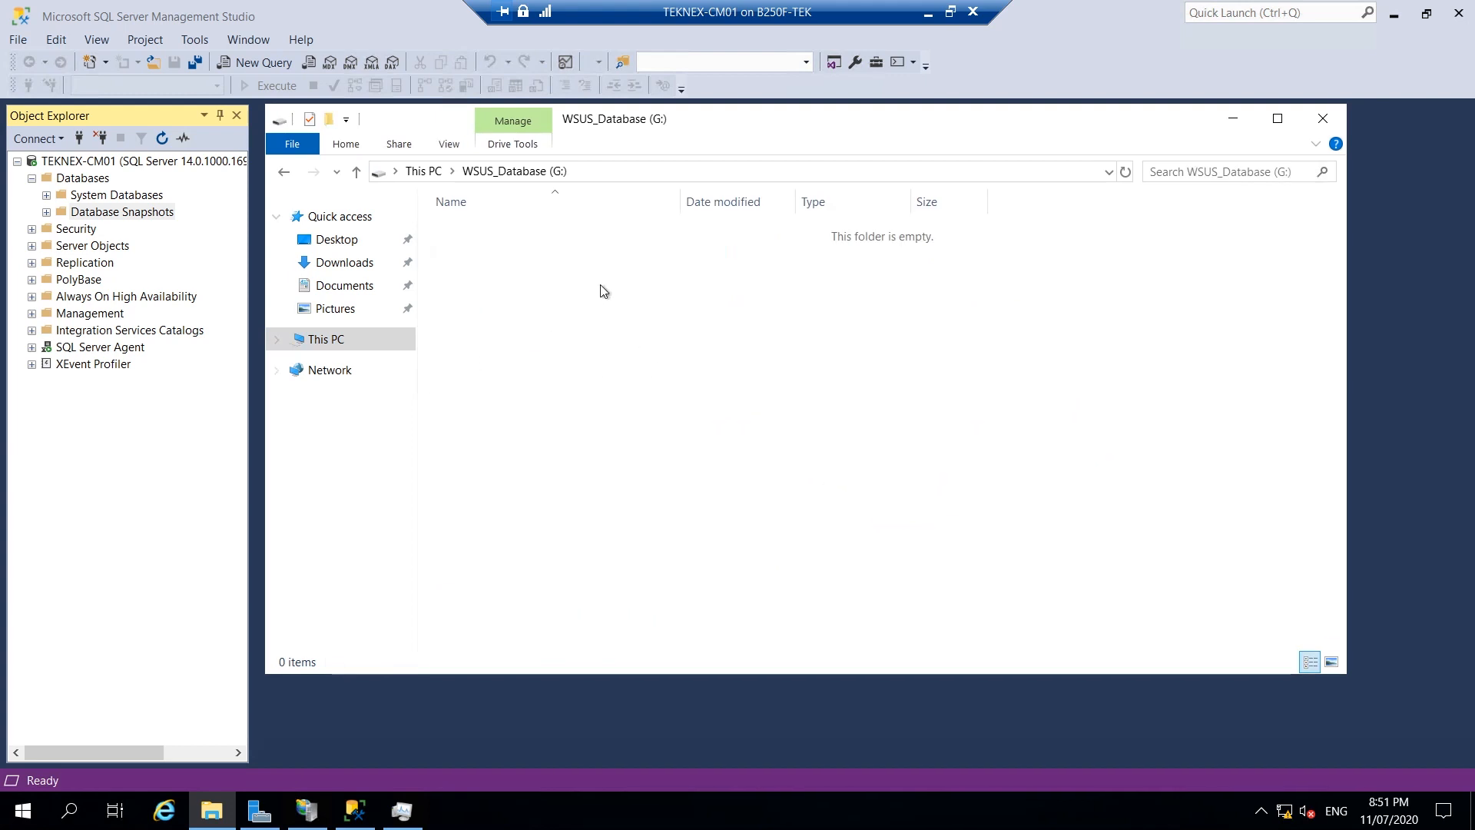
pyautogui.click(328, 119)
pyautogui.write('WSUS Database')
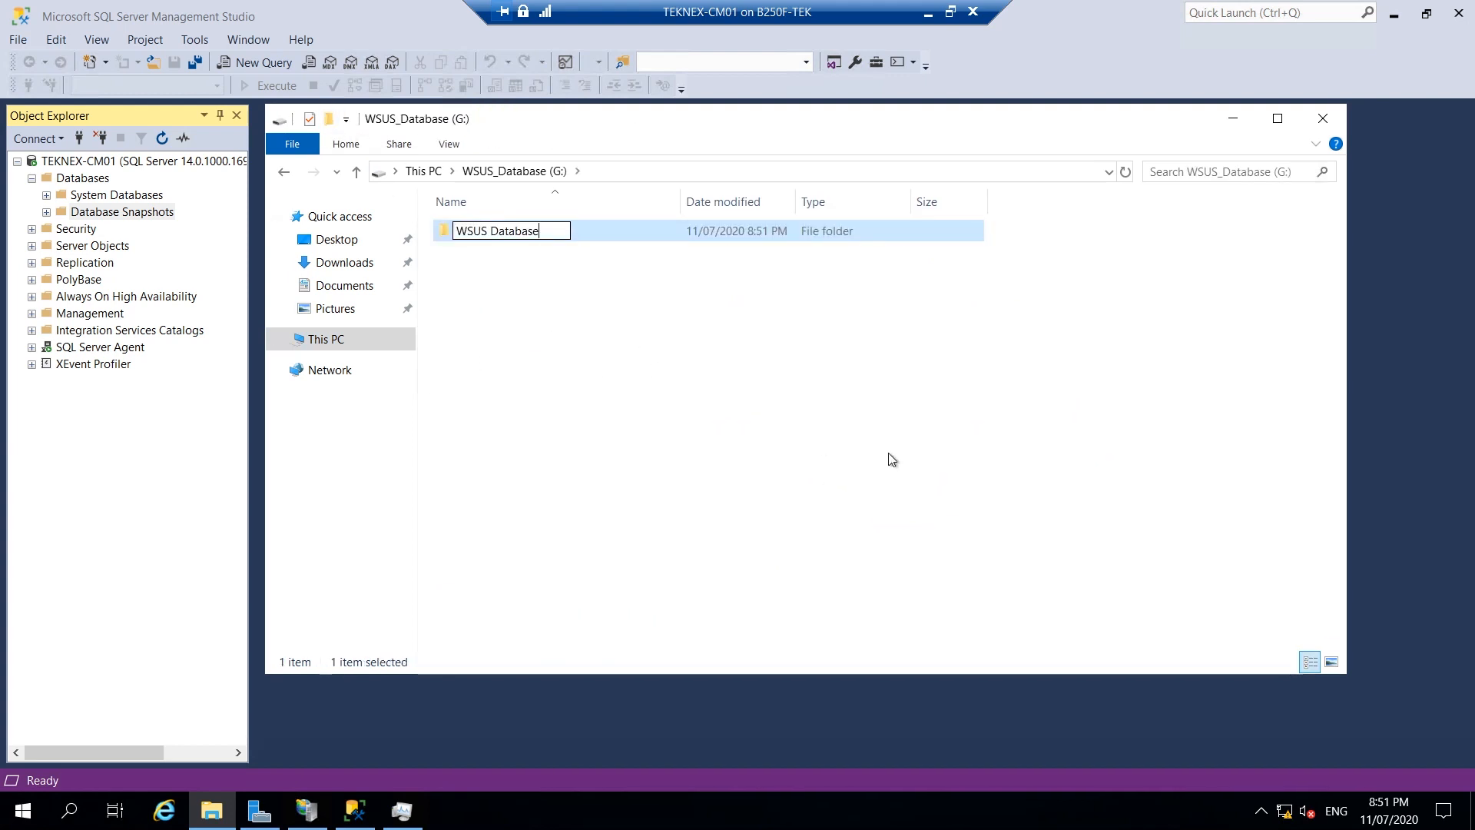
pyautogui.press('Return')
pyautogui.doubleClick(514, 237)
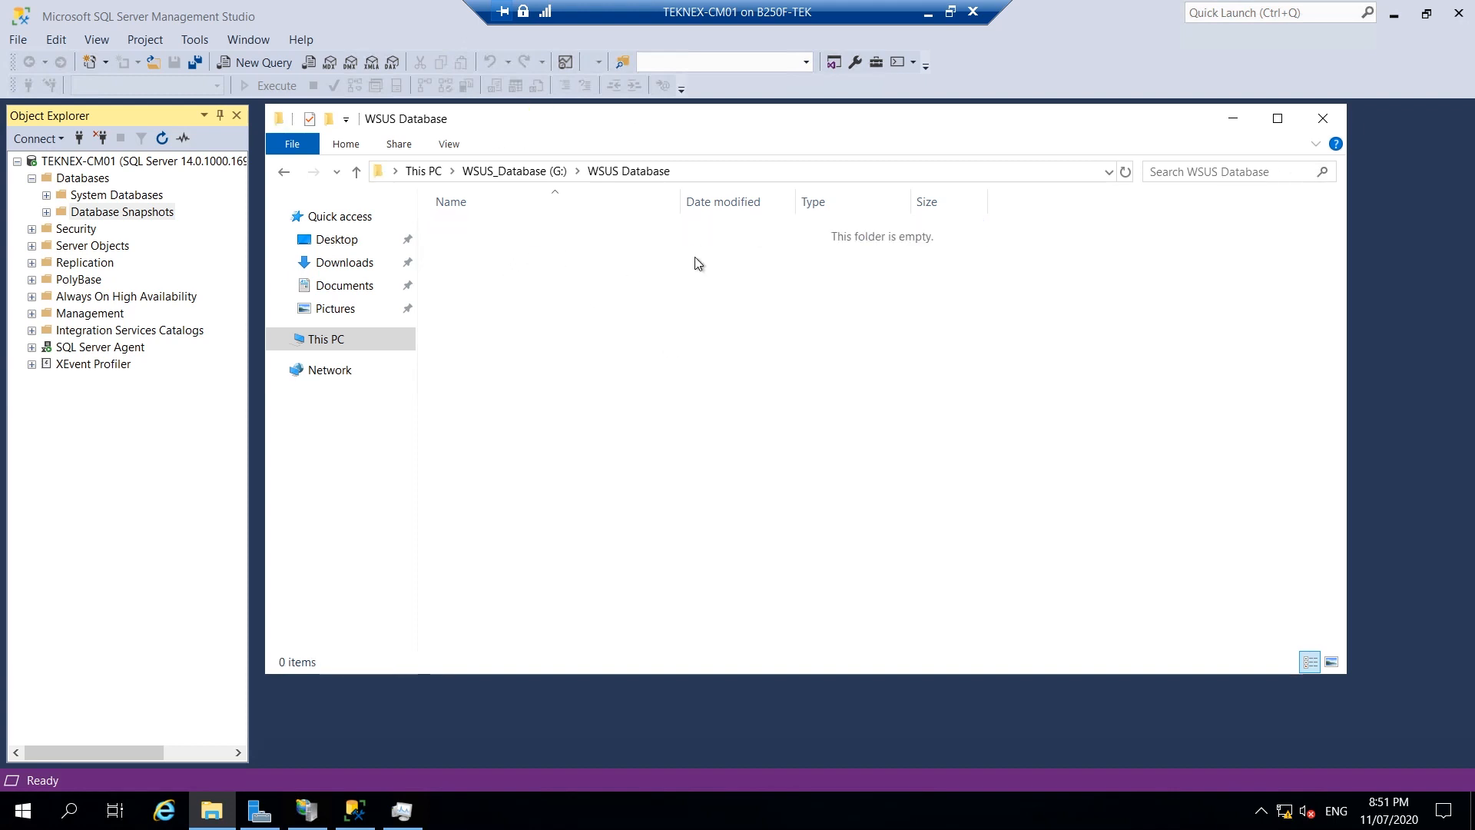
pyautogui.rightClick(696, 256)
pyautogui.click(759, 391)
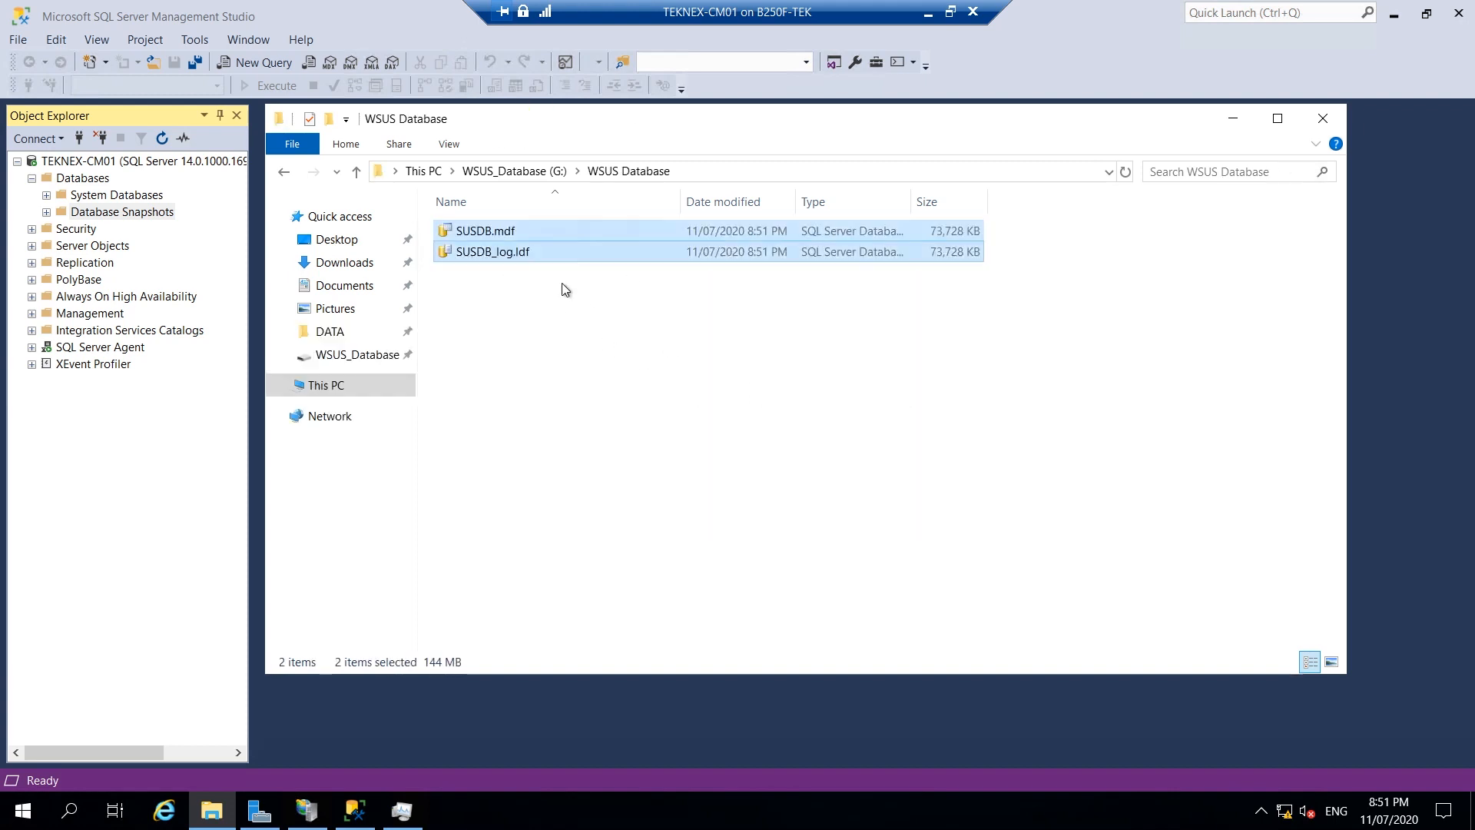
# Copy the path G:\WSUS Database, minimize Explorer, and select Databases in Object Explorer.
pyautogui.click(570, 316)
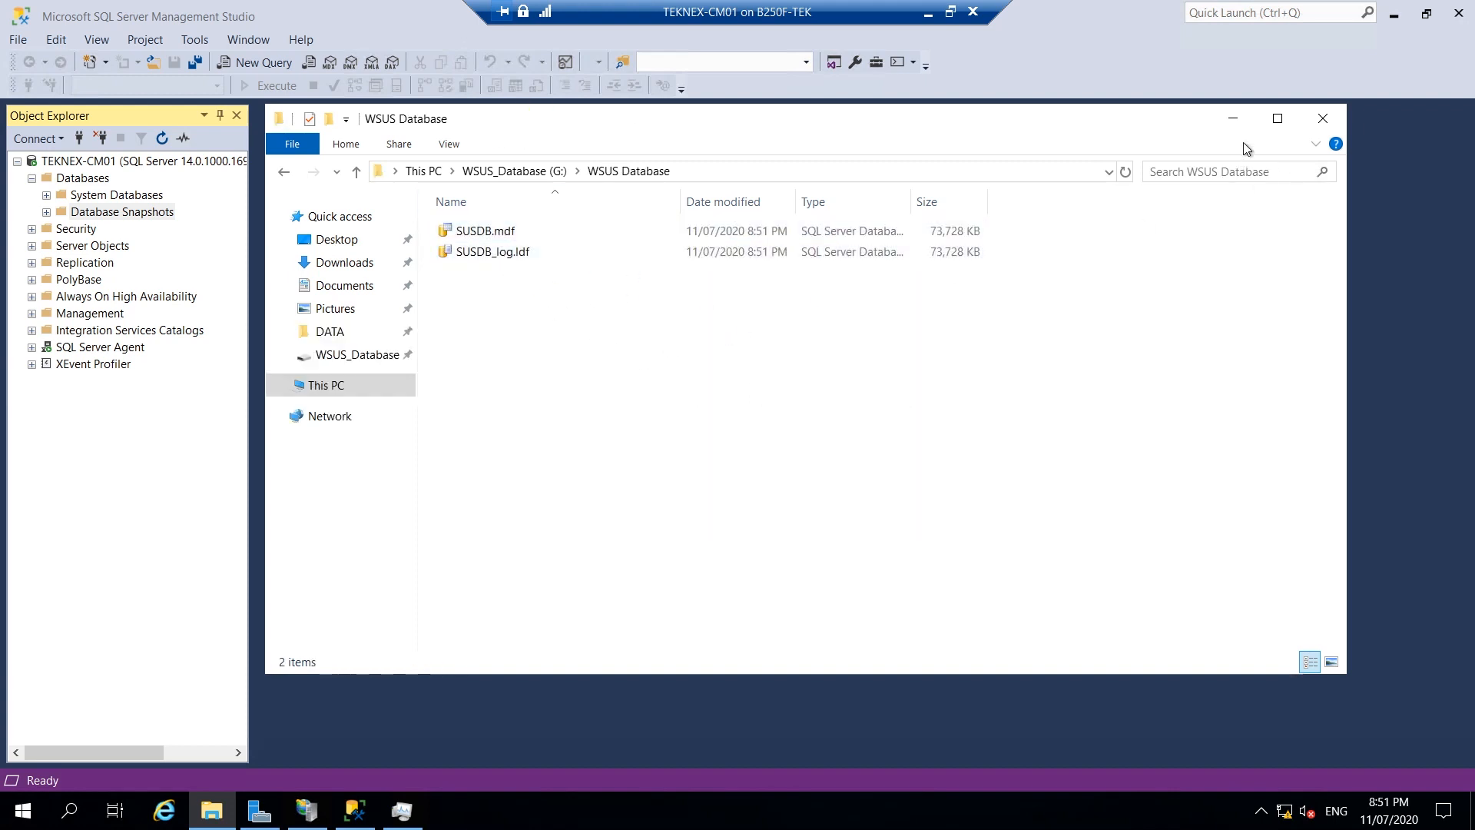
pyautogui.click(795, 178)
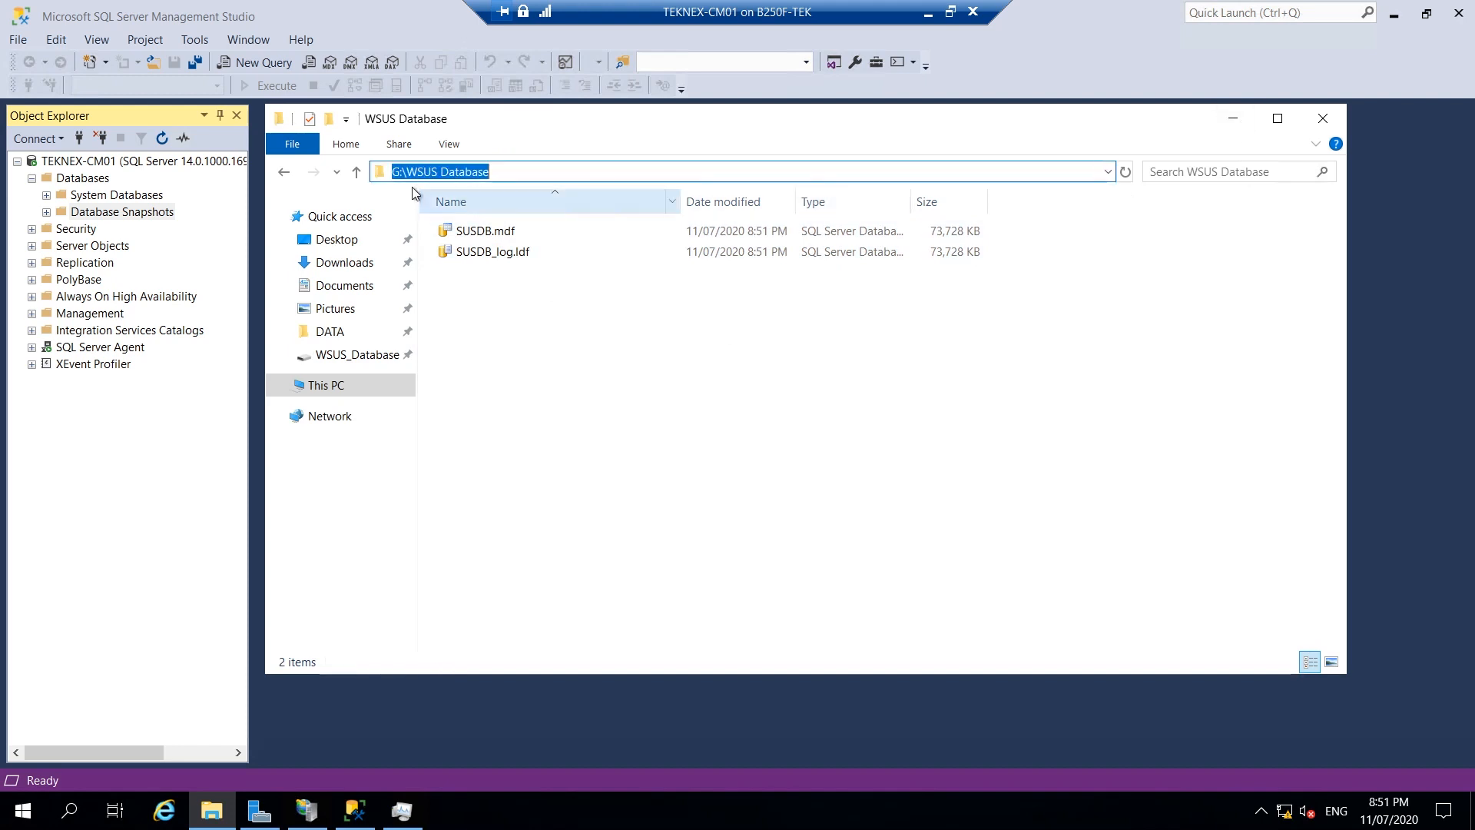
pyautogui.rightClick(426, 175)
pyautogui.click(466, 228)
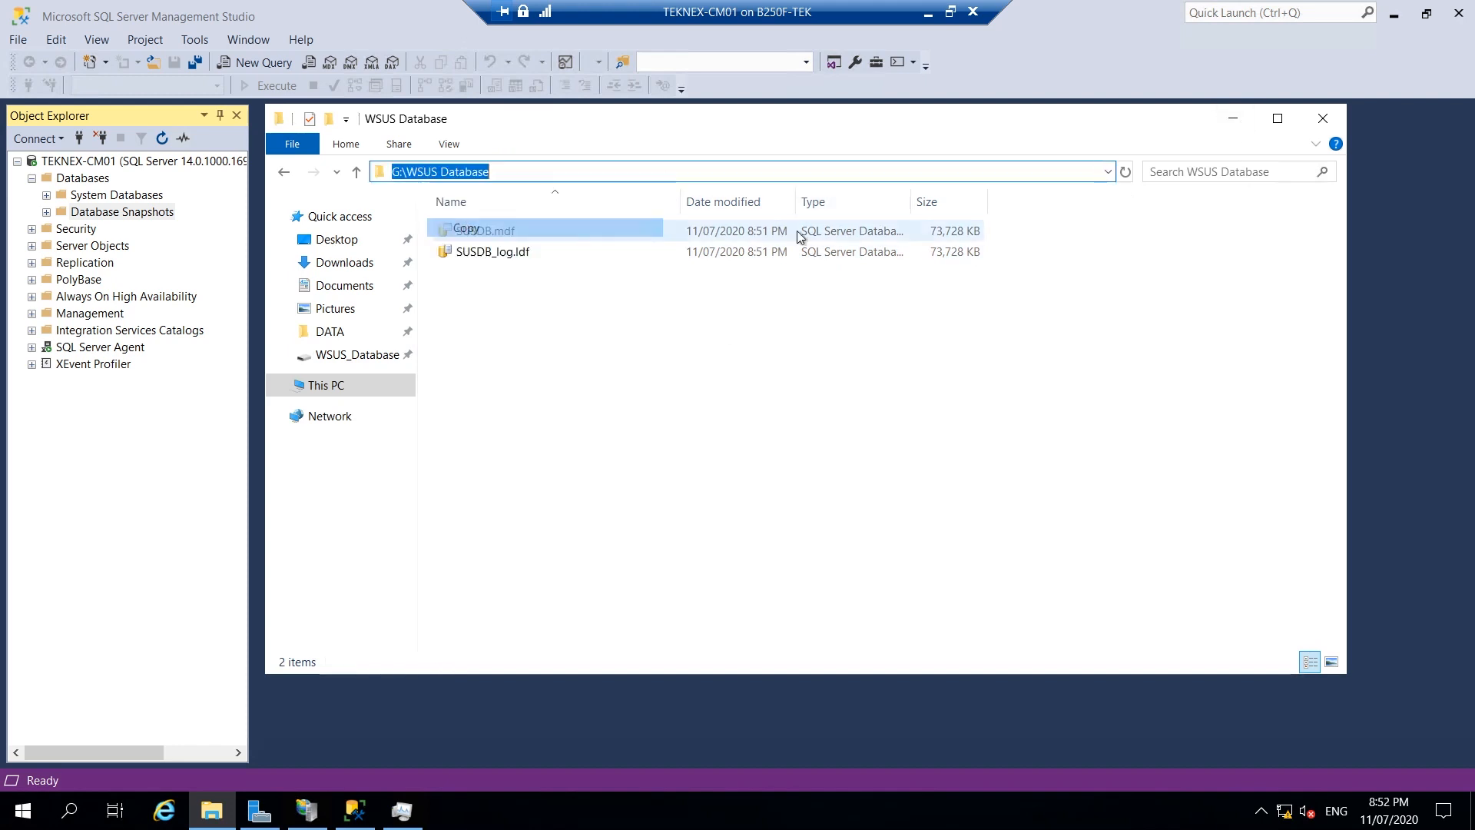
pyautogui.click(1233, 118)
pyautogui.click(87, 178)
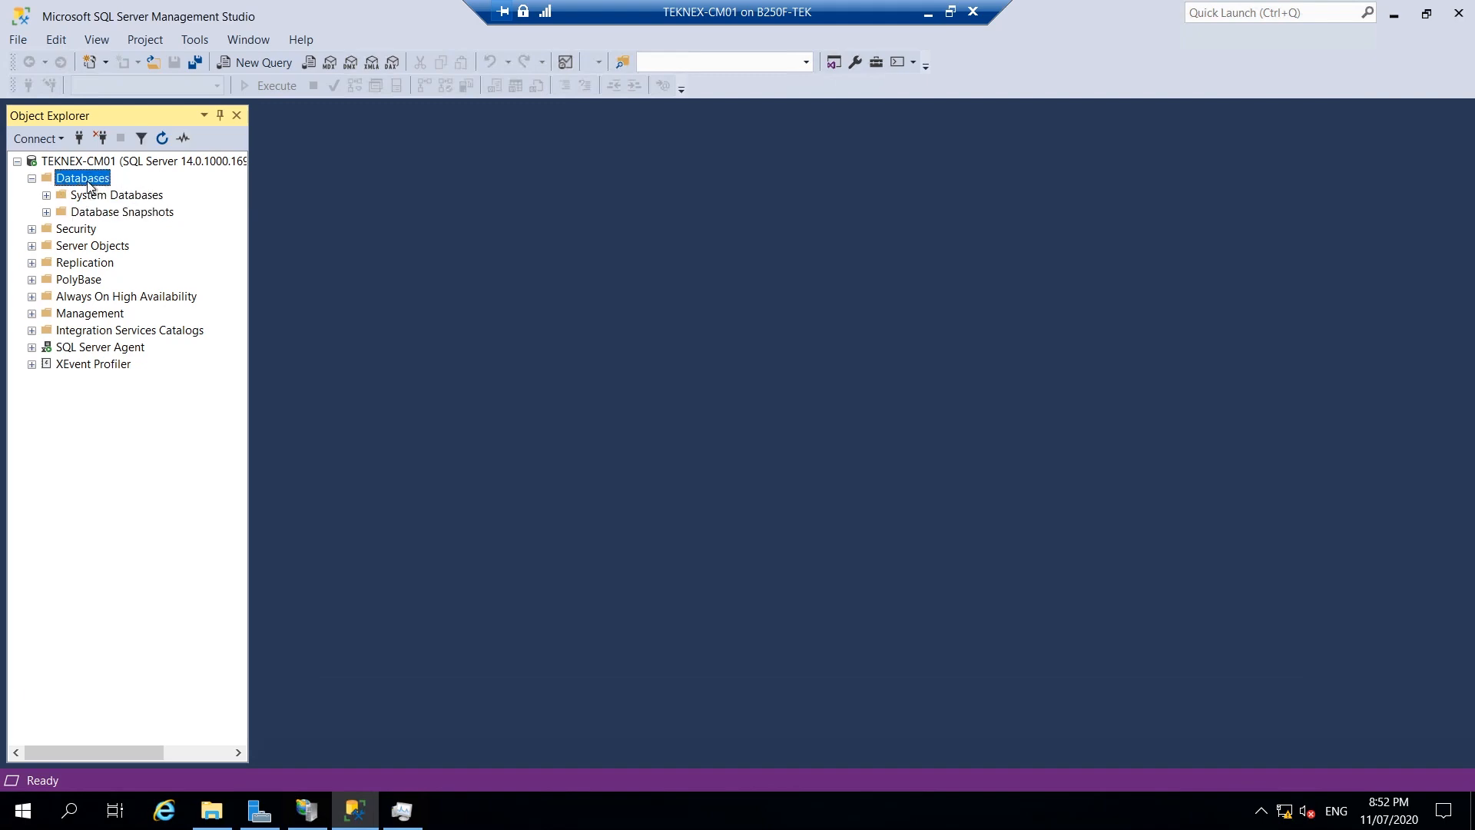
# Attach SUSDB by adding G:\WSUS Database\SUSDB.mdf in the Attach Databases dialog.
pyautogui.rightClick(89, 185)
pyautogui.click(128, 212)
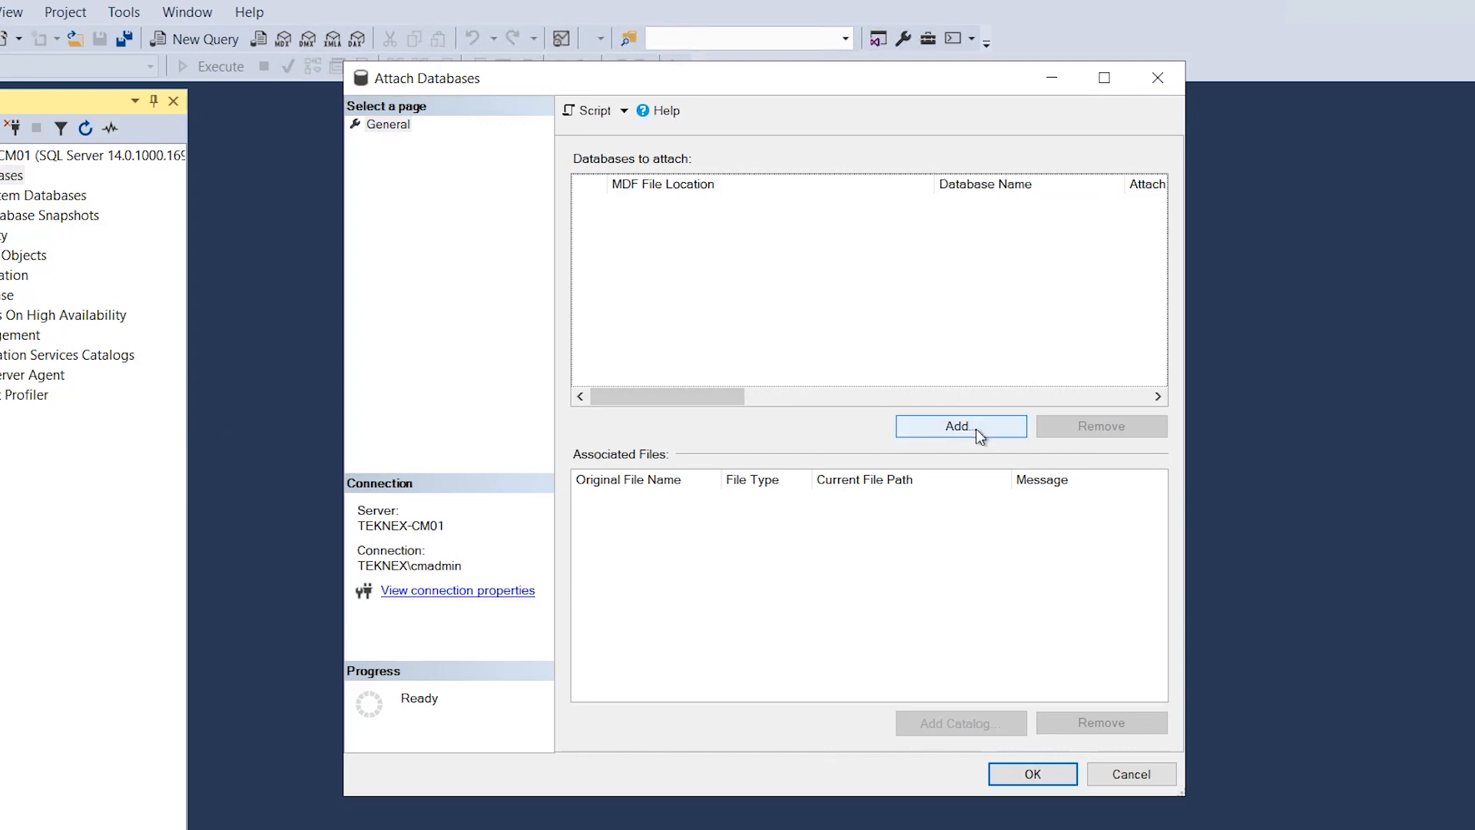
pyautogui.click(960, 427)
pyautogui.hotkey('ctrl', 'v')
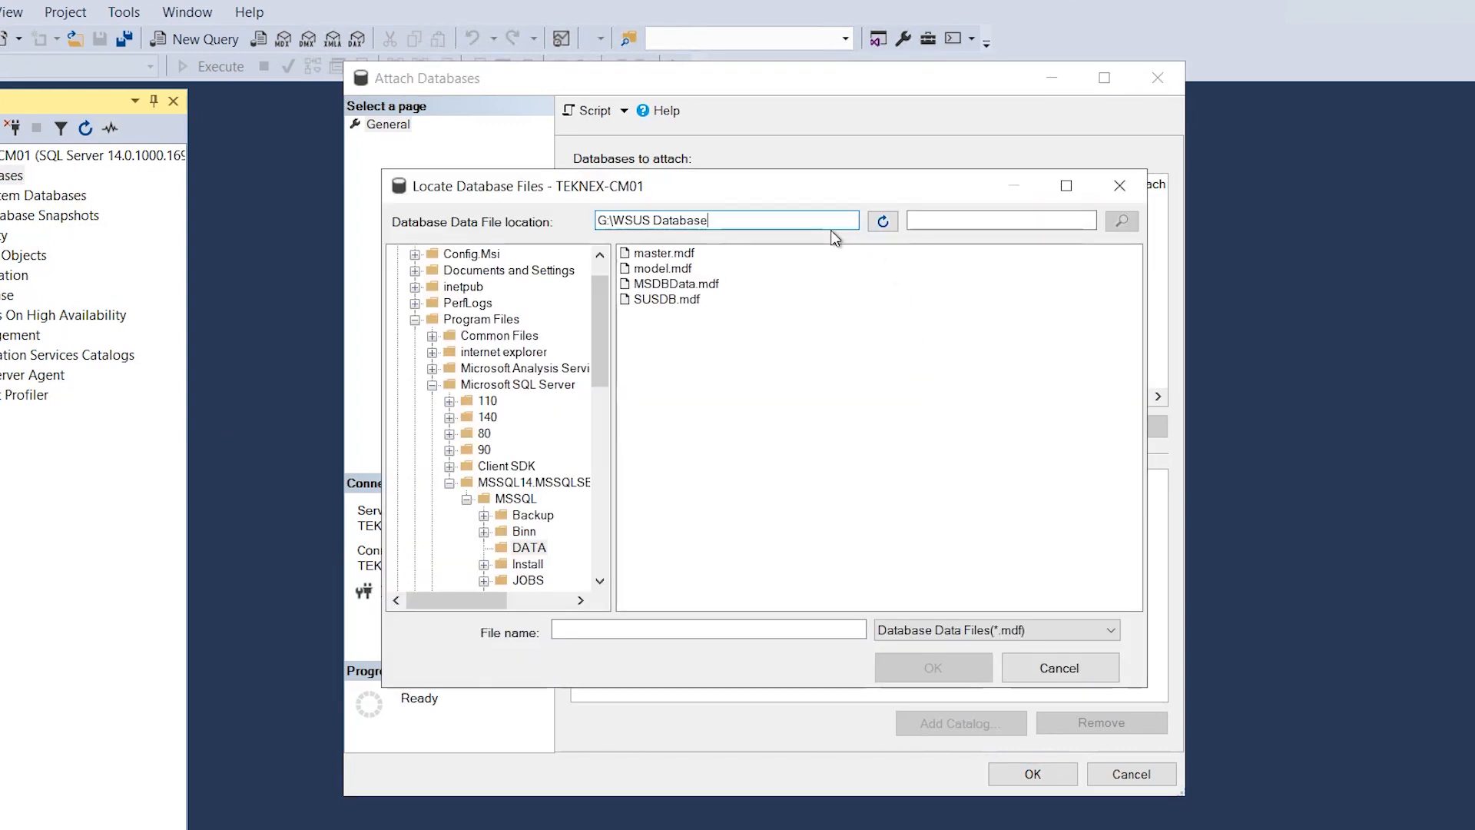
pyautogui.click(888, 225)
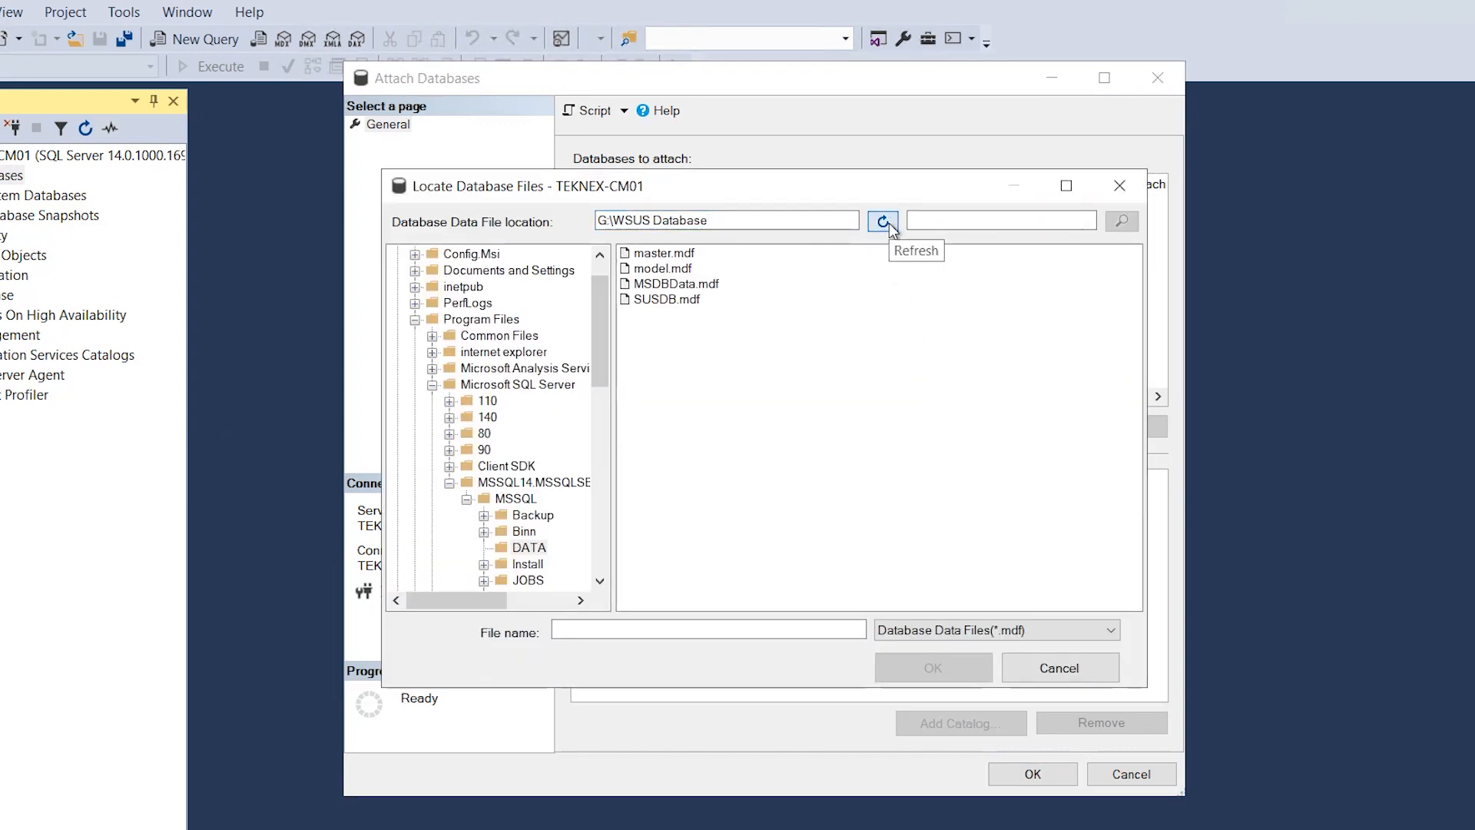
pyautogui.click(680, 256)
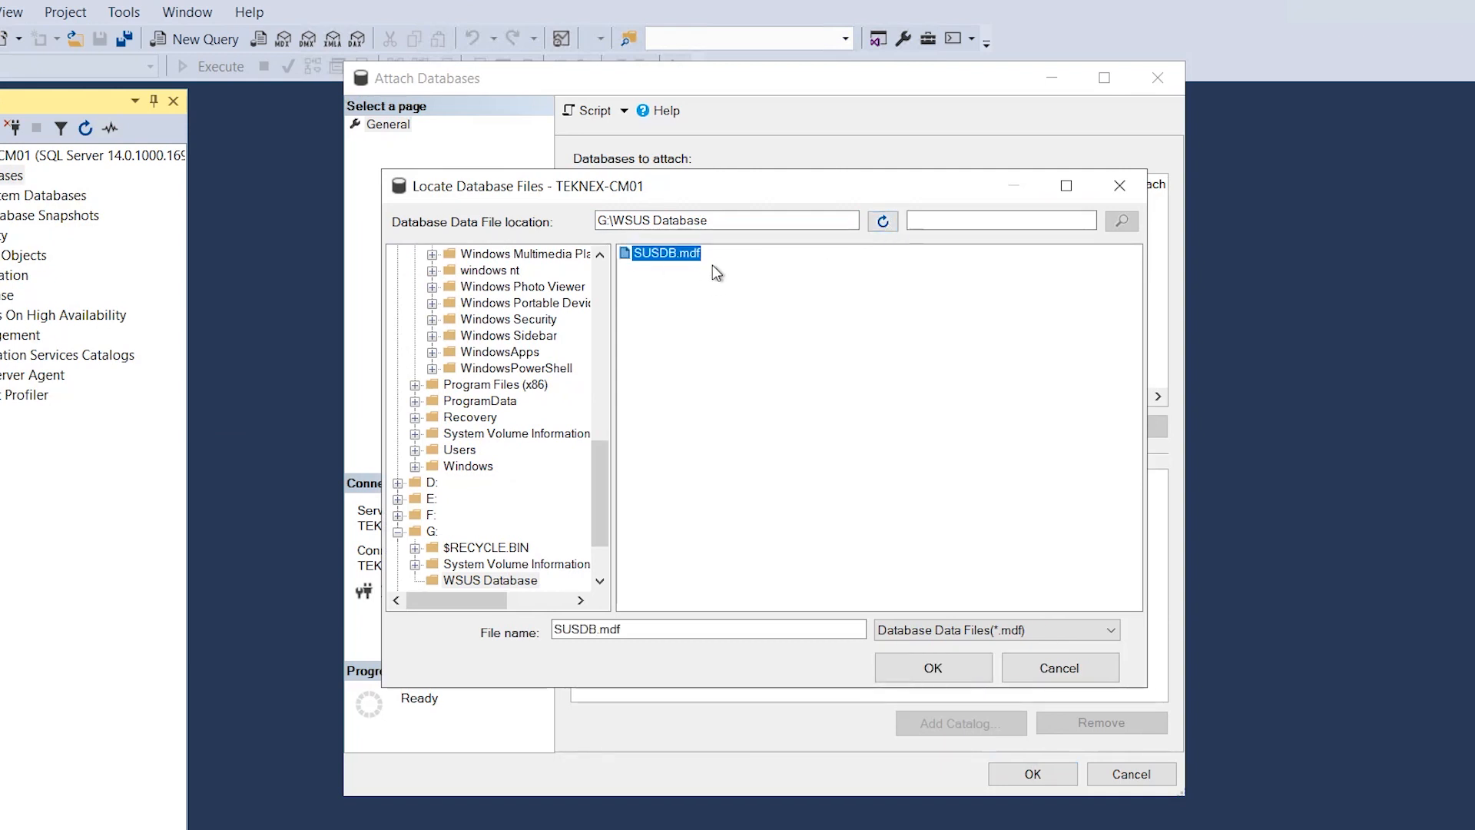
pyautogui.click(945, 673)
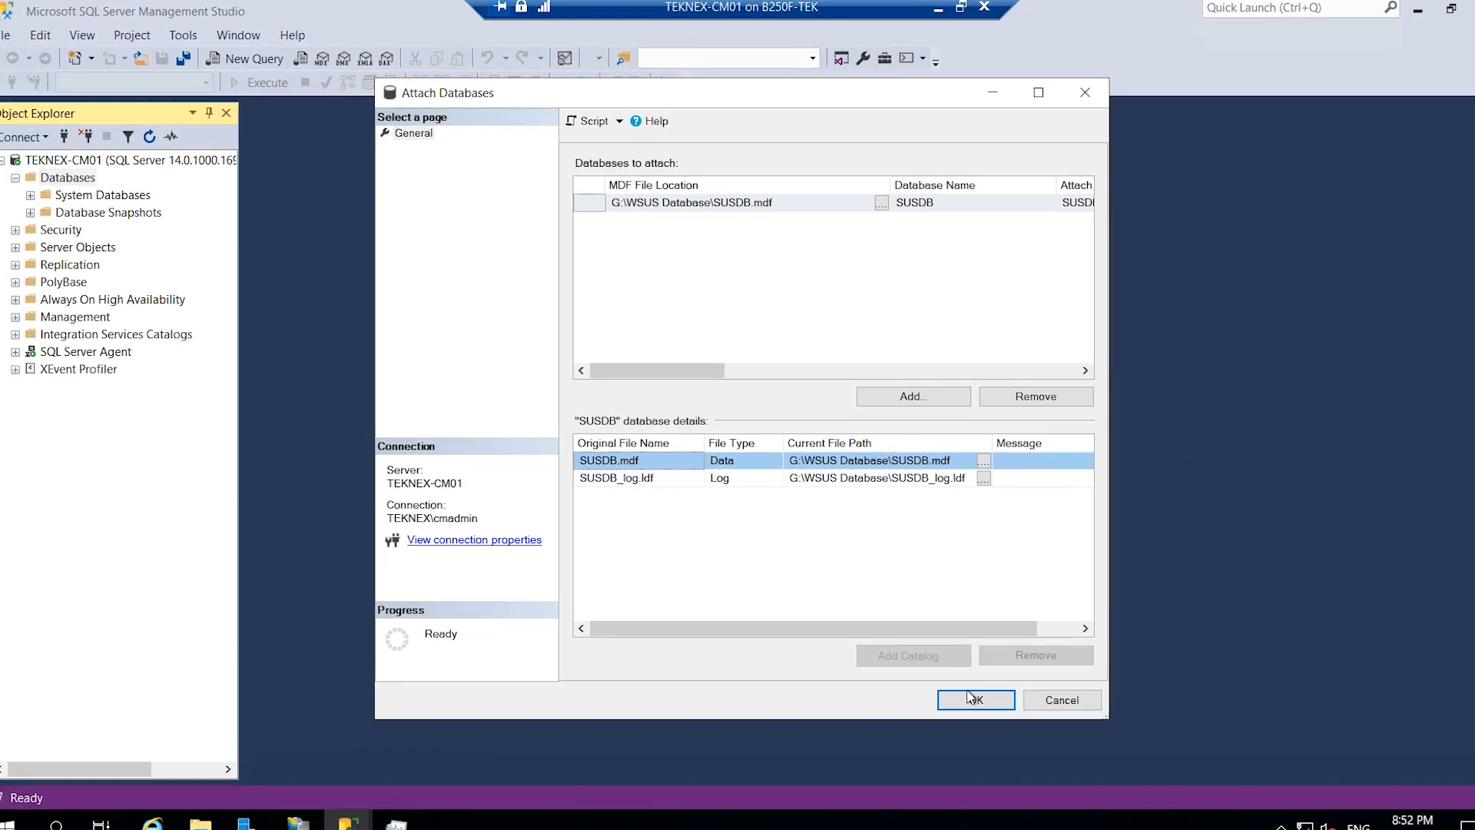
pyautogui.click(1033, 774)
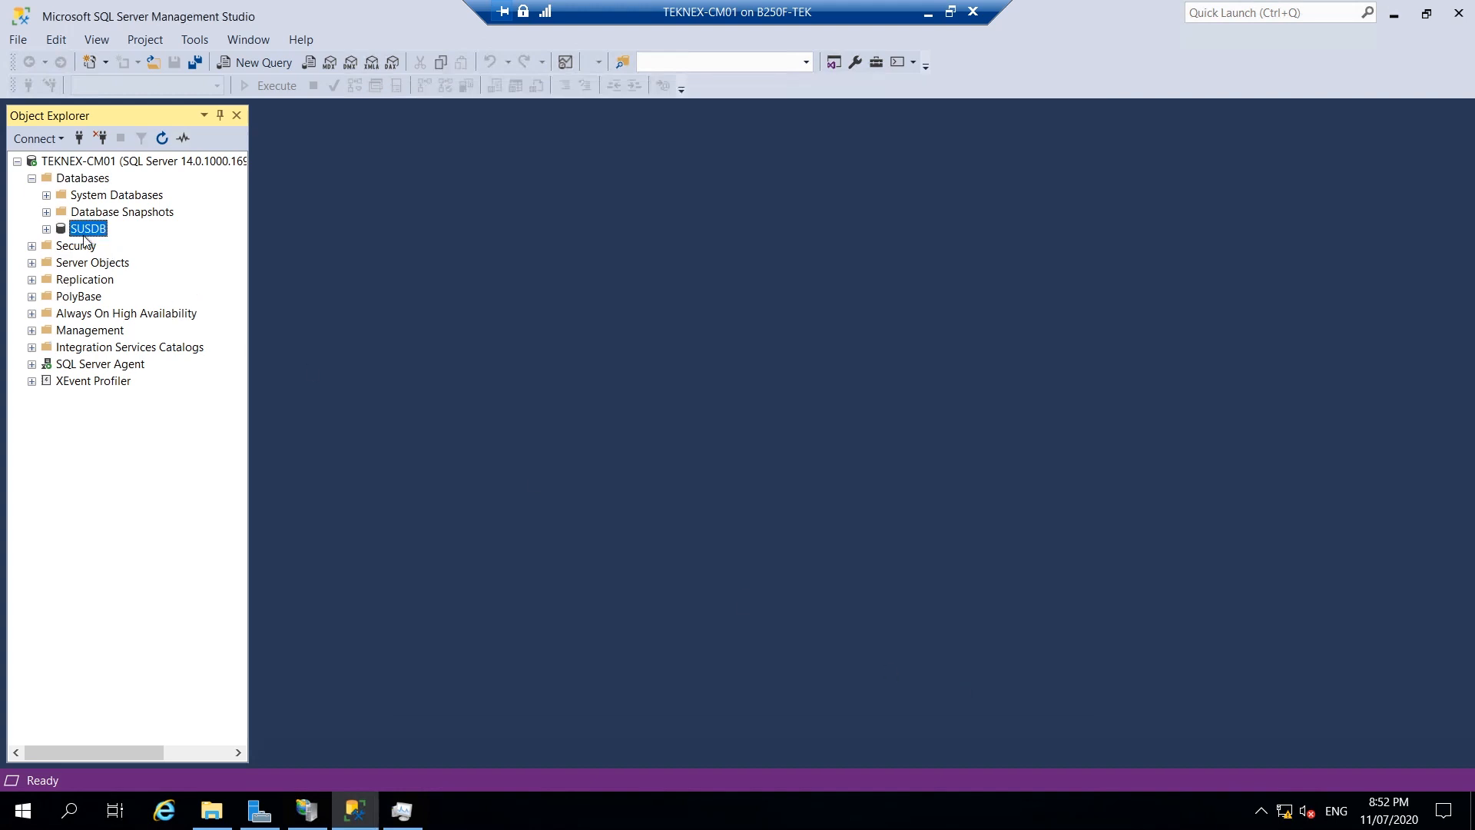
# Confirm on SUSDB's Properties Files page that both files sit in G:\WSUS Database, then exit SSMS.
pyautogui.click(46, 229)
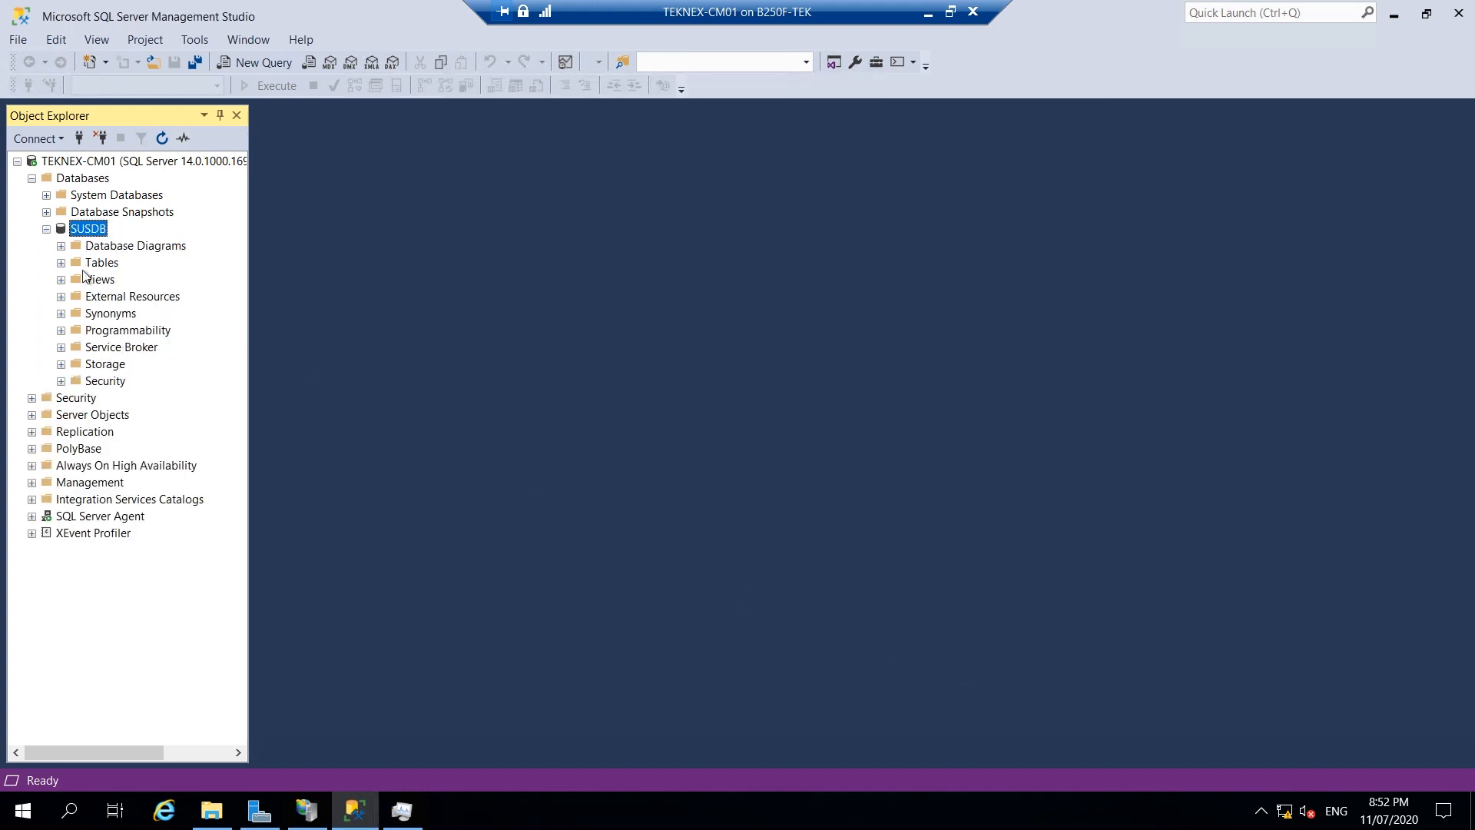
pyautogui.rightClick(79, 231)
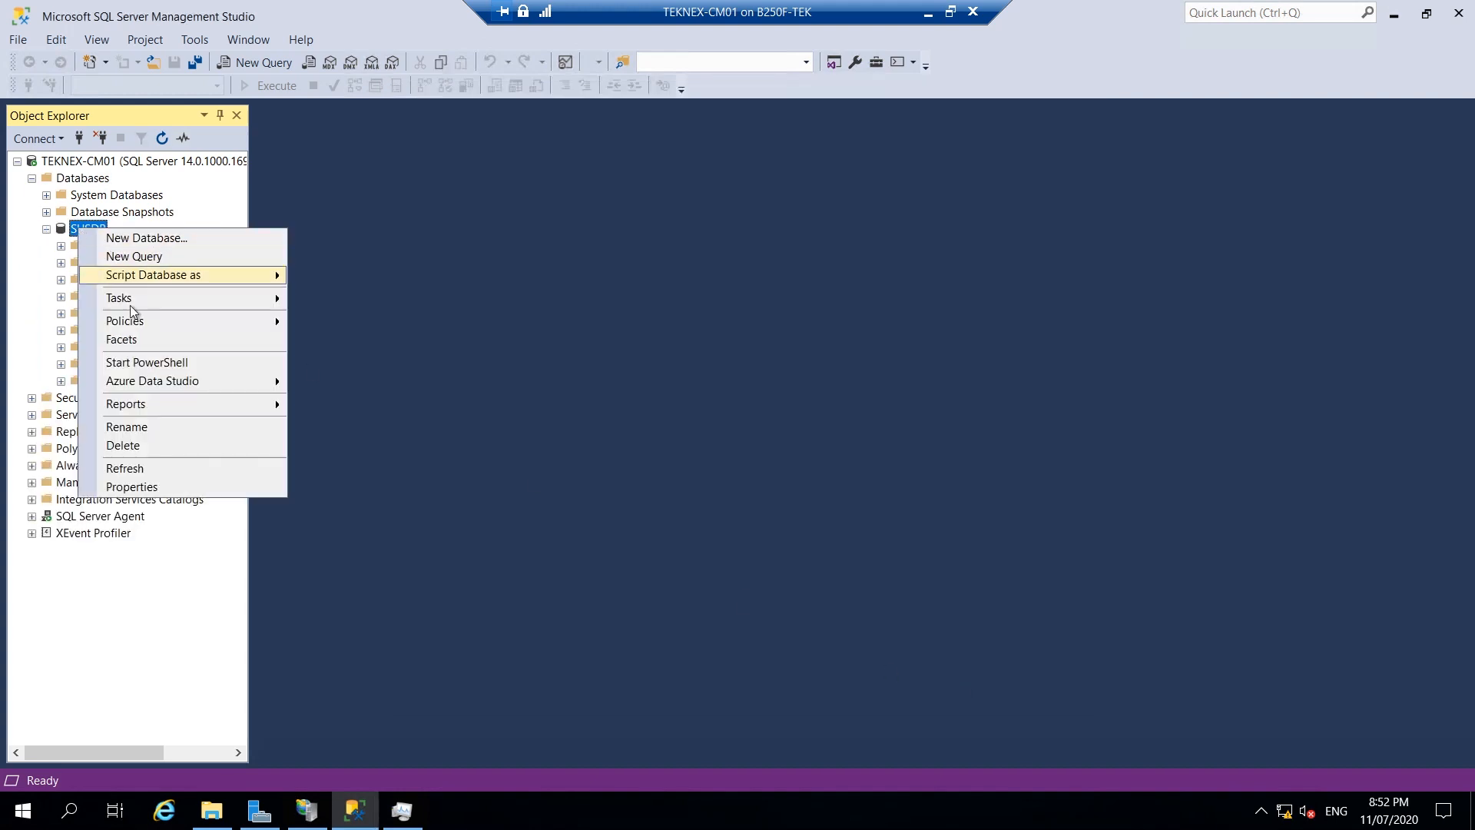
pyautogui.click(156, 485)
pyautogui.click(412, 149)
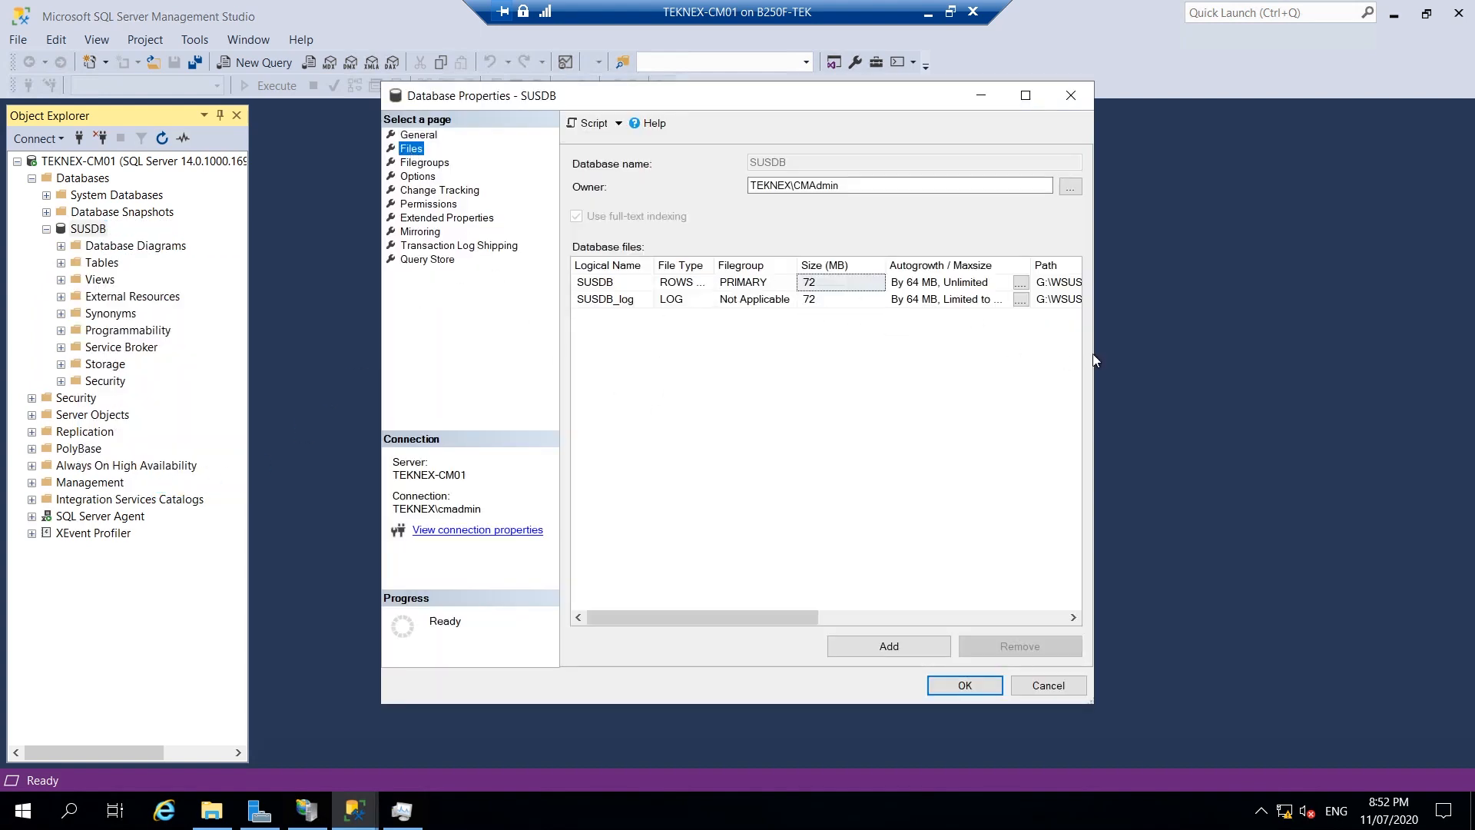
pyautogui.moveTo(1095, 349); pyautogui.dragTo(1397, 338)
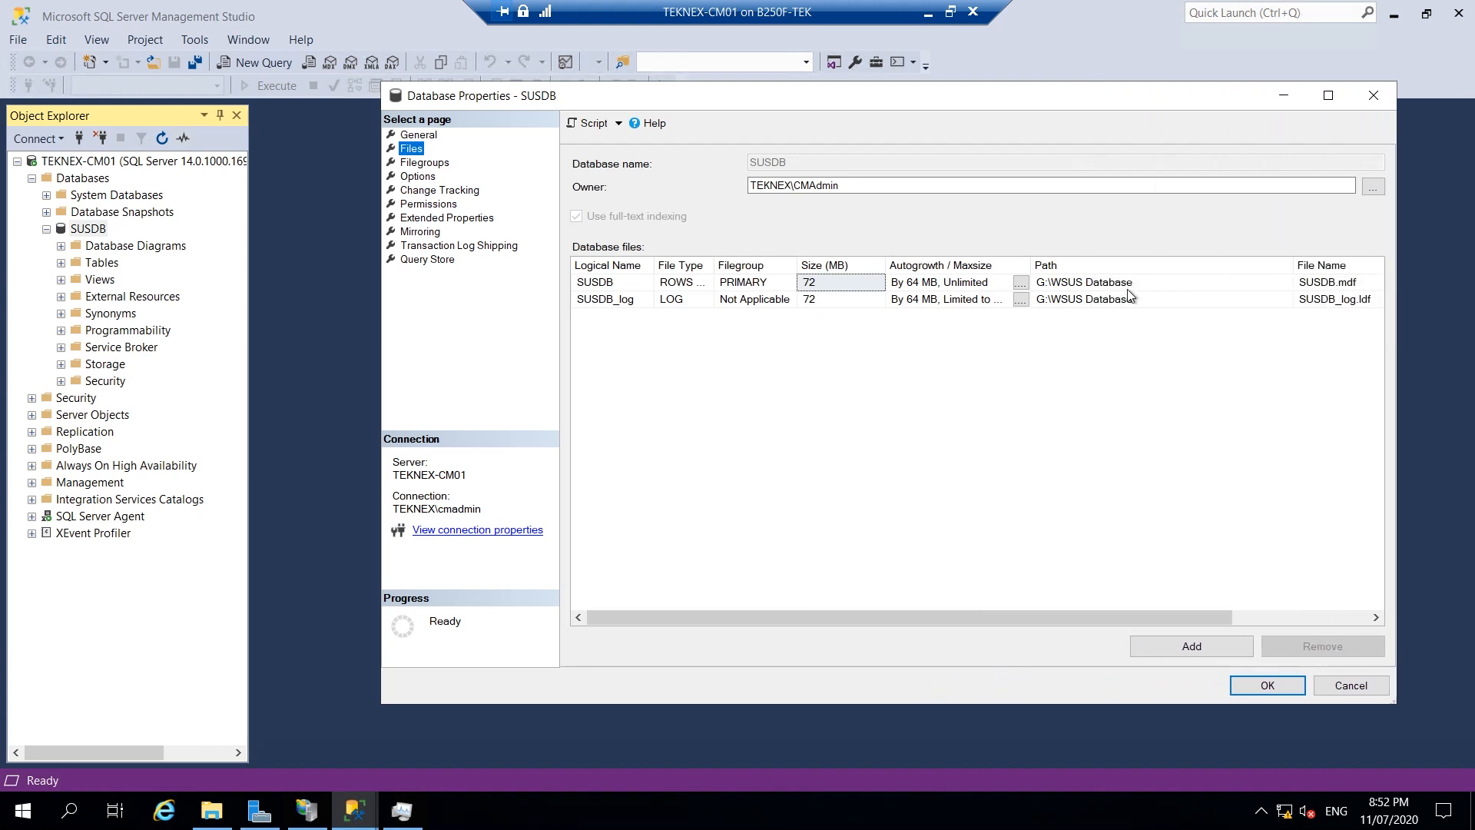
pyautogui.click(1372, 96)
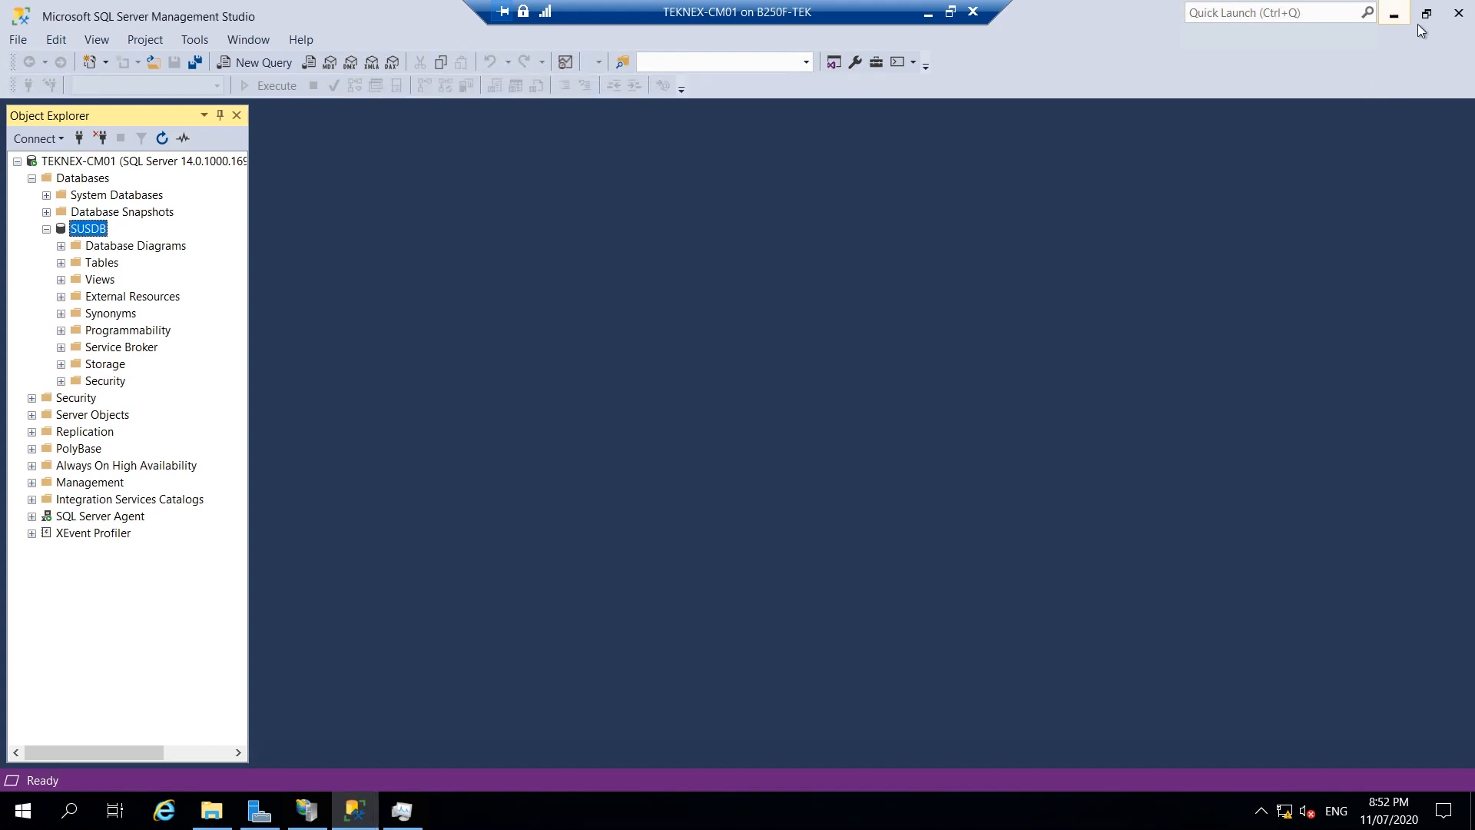
pyautogui.click(1457, 14)
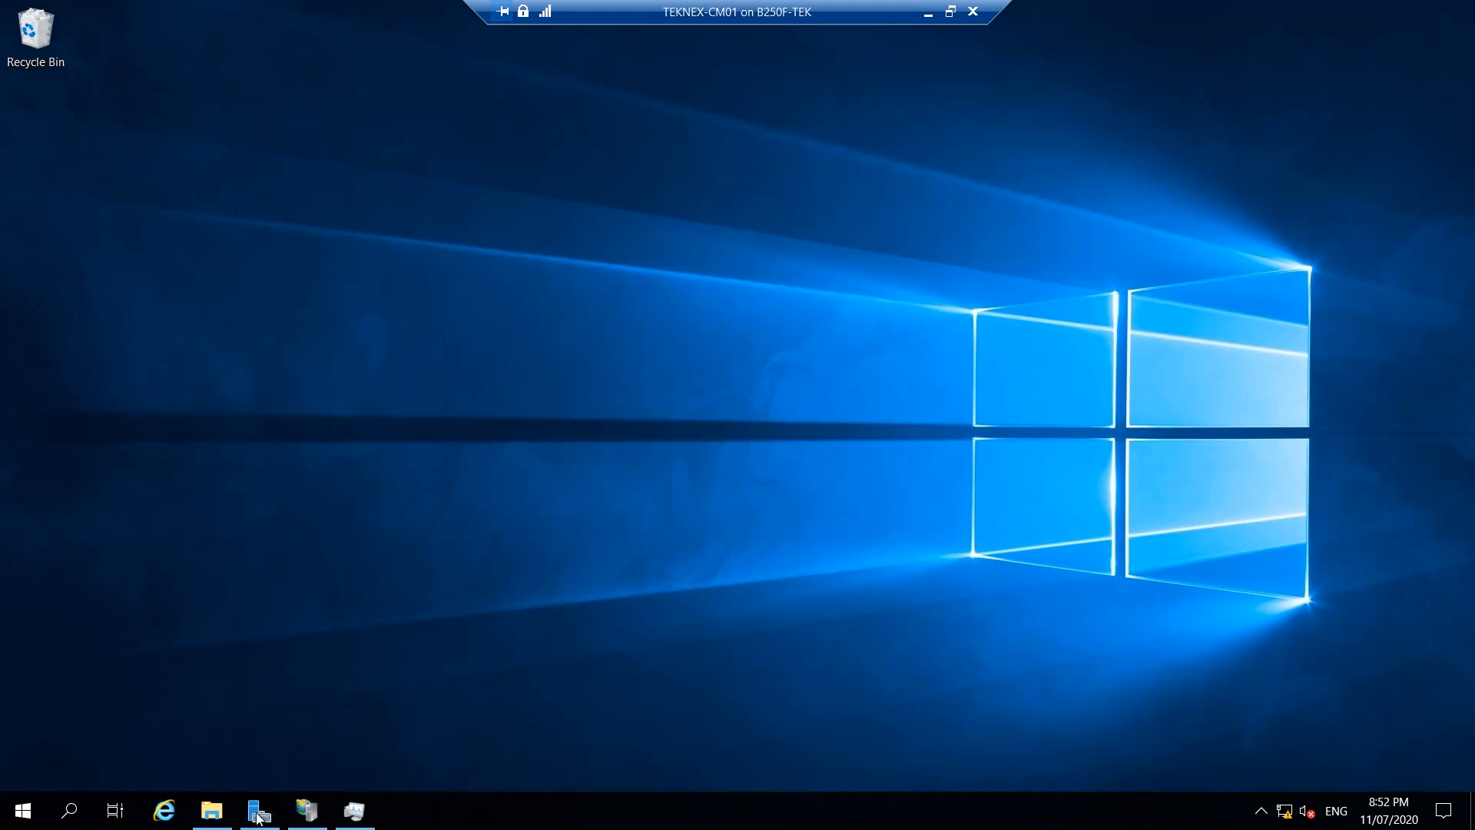
# Start WsusService from the Task Manager Services list.
pyautogui.click(354, 810)
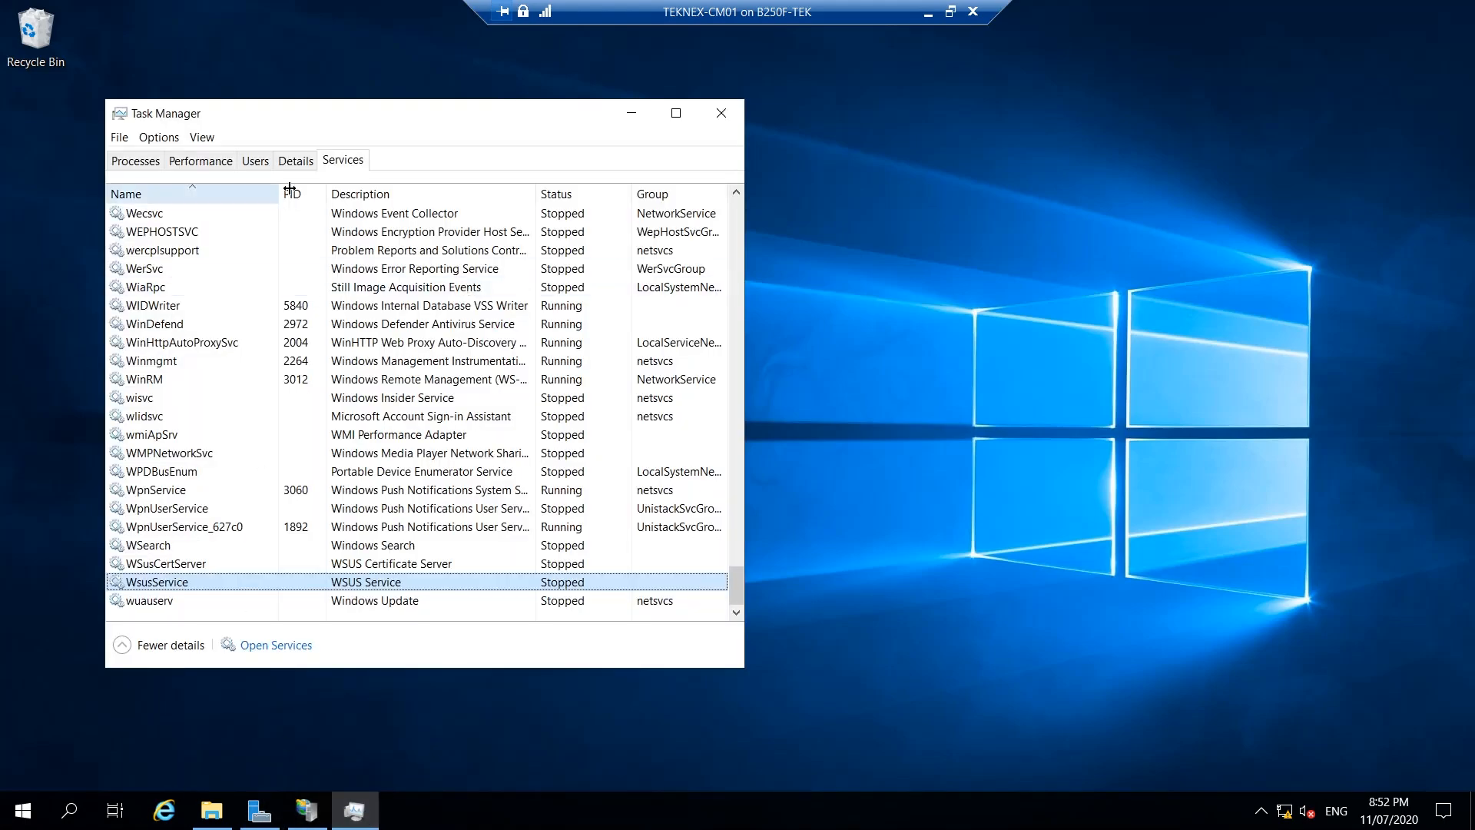
pyautogui.rightClick(198, 582)
pyautogui.click(219, 590)
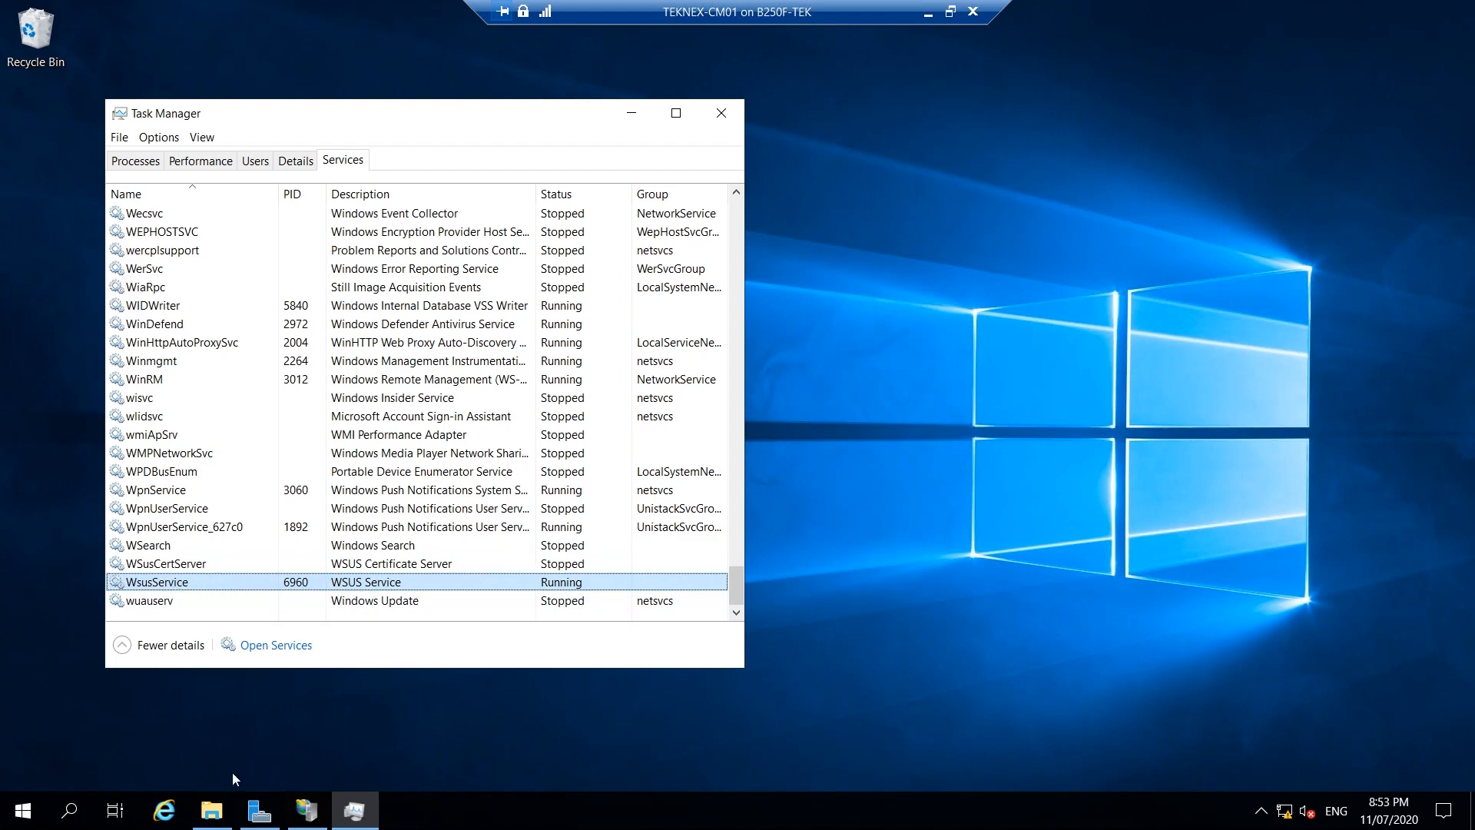
# Start the WsusPool application pool in IIS Manager, then minimize IIS Manager and Task Manager.
pyautogui.click(307, 810)
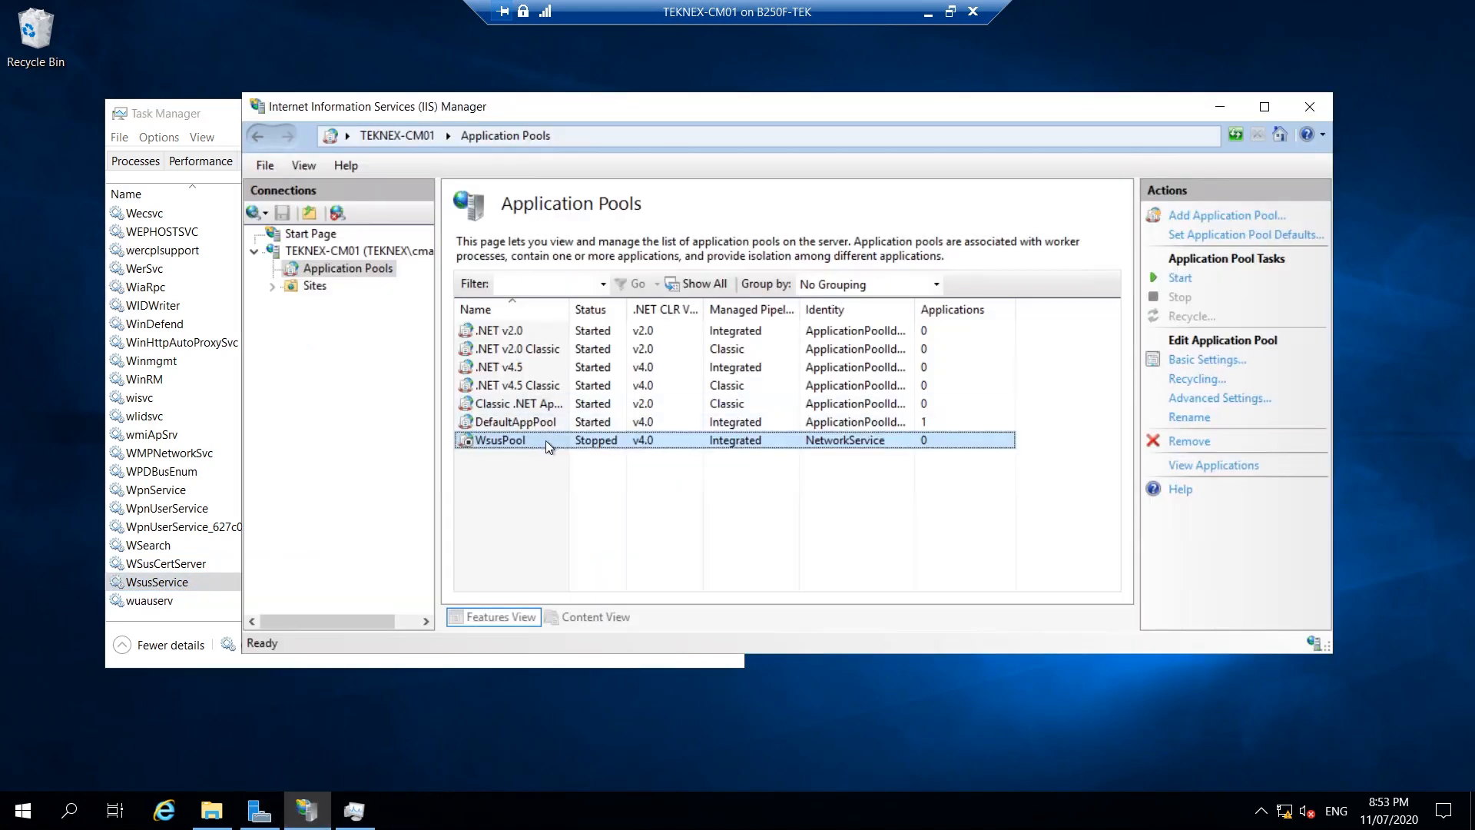
pyautogui.rightClick(613, 443)
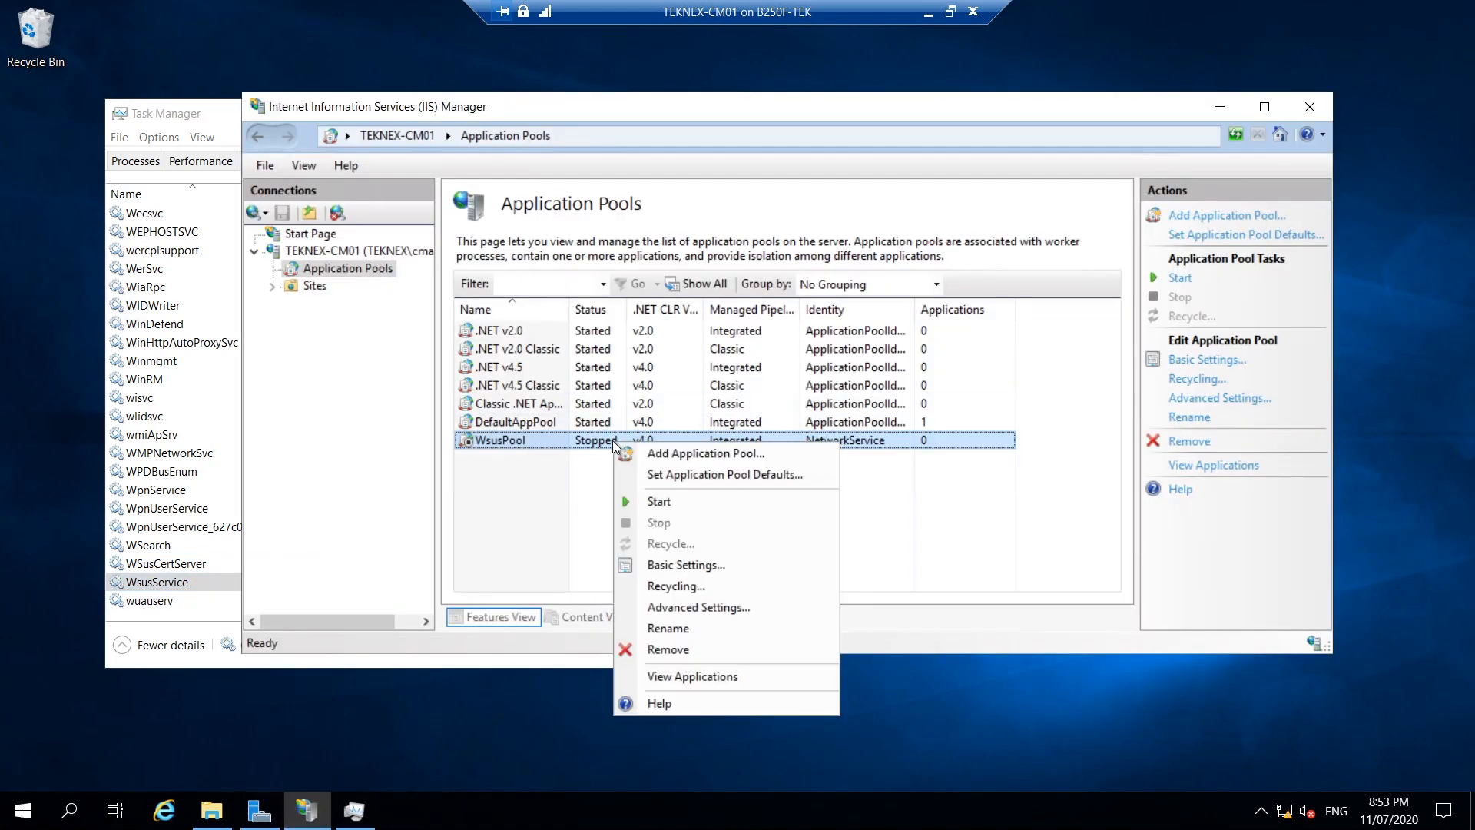
pyautogui.click(649, 501)
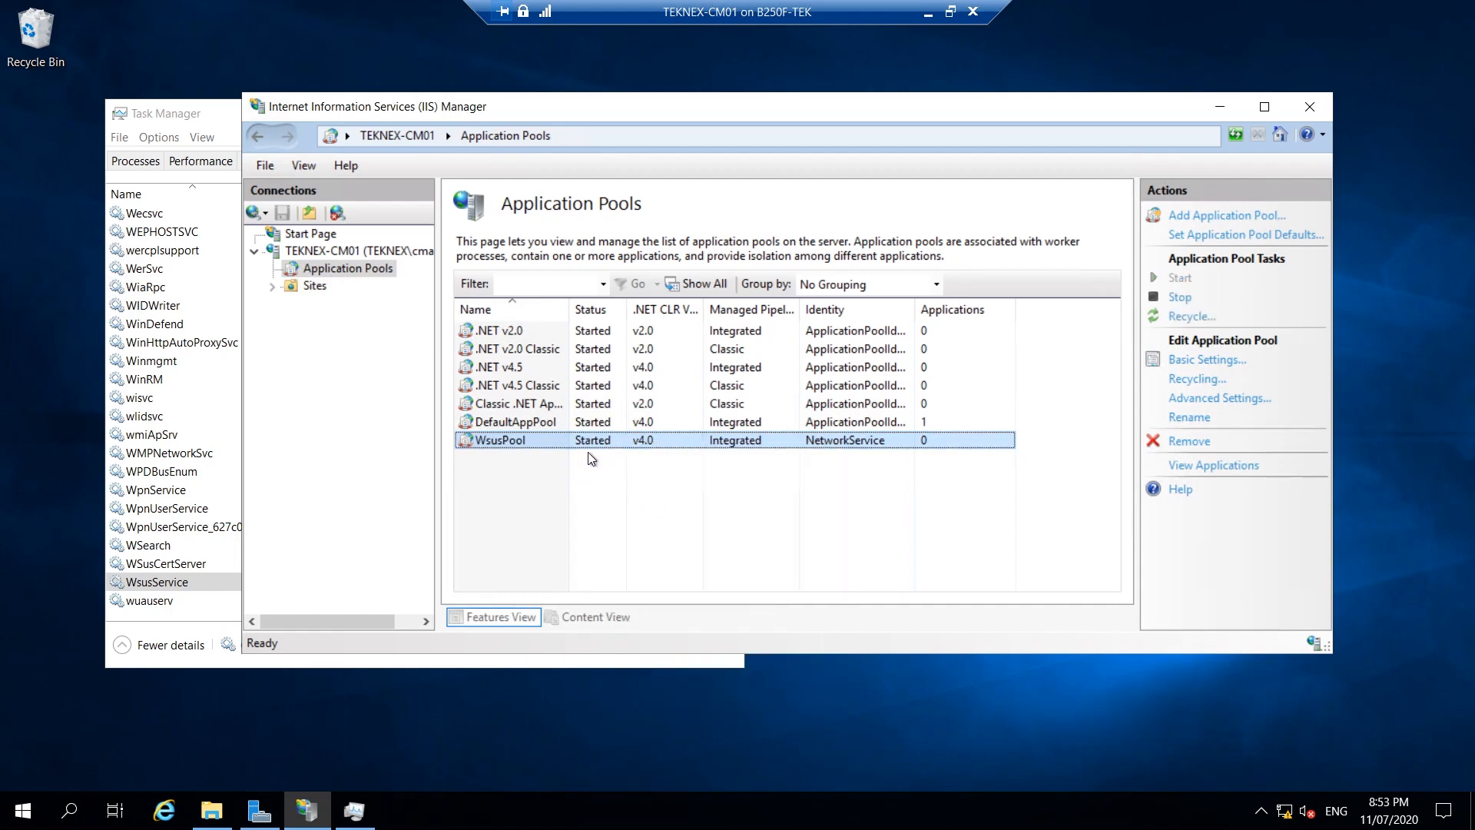
pyautogui.click(1220, 106)
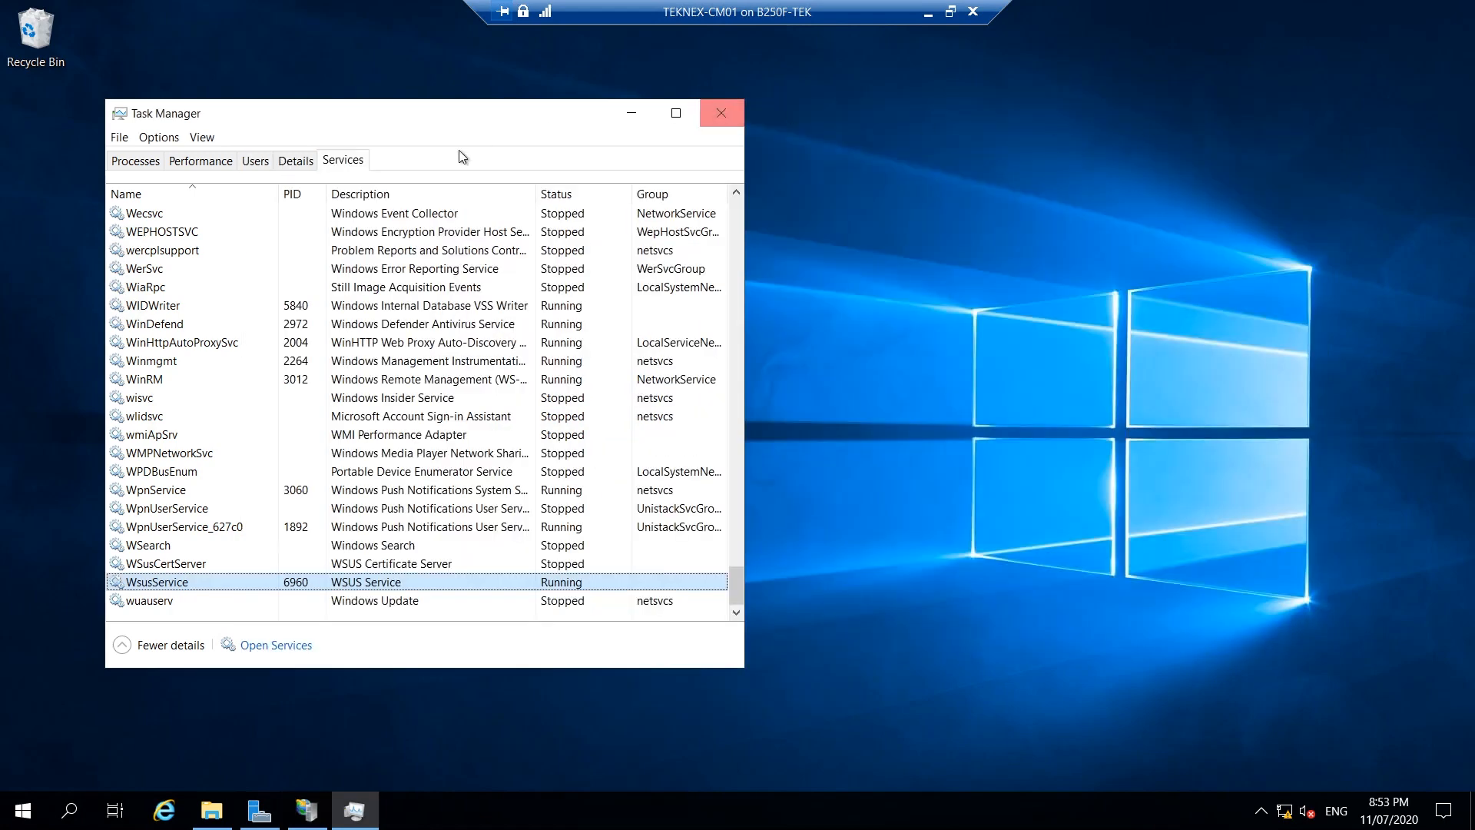
pyautogui.moveTo(428, 126); pyautogui.dragTo(725, 155)
pyautogui.moveTo(837, 130); pyautogui.dragTo(937, 121)
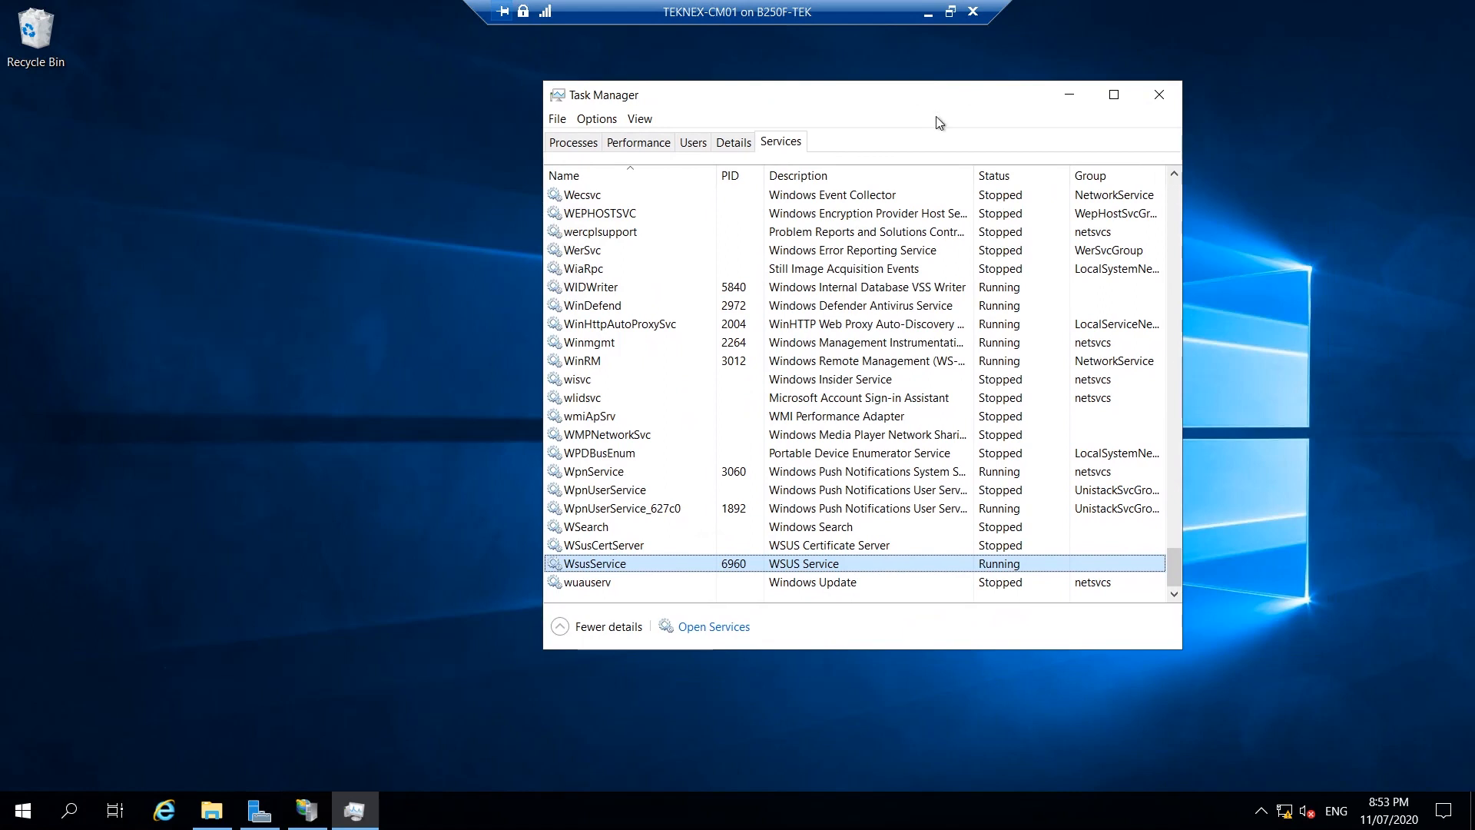
pyautogui.click(1067, 94)
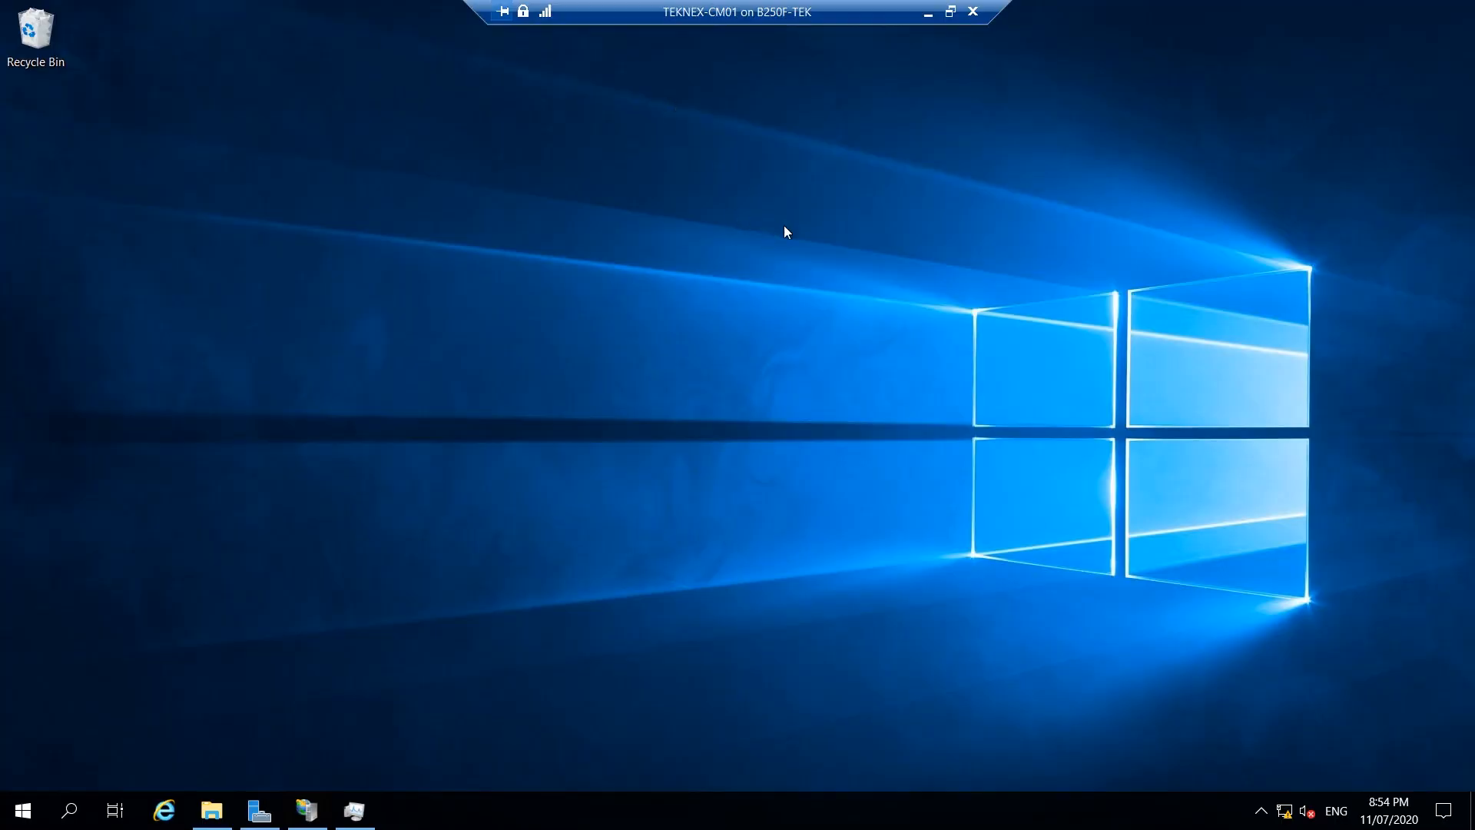
# Navigate from This PC to K:\Windows Kits\10\ADK and run adksetup.exe.
pyautogui.click(211, 811)
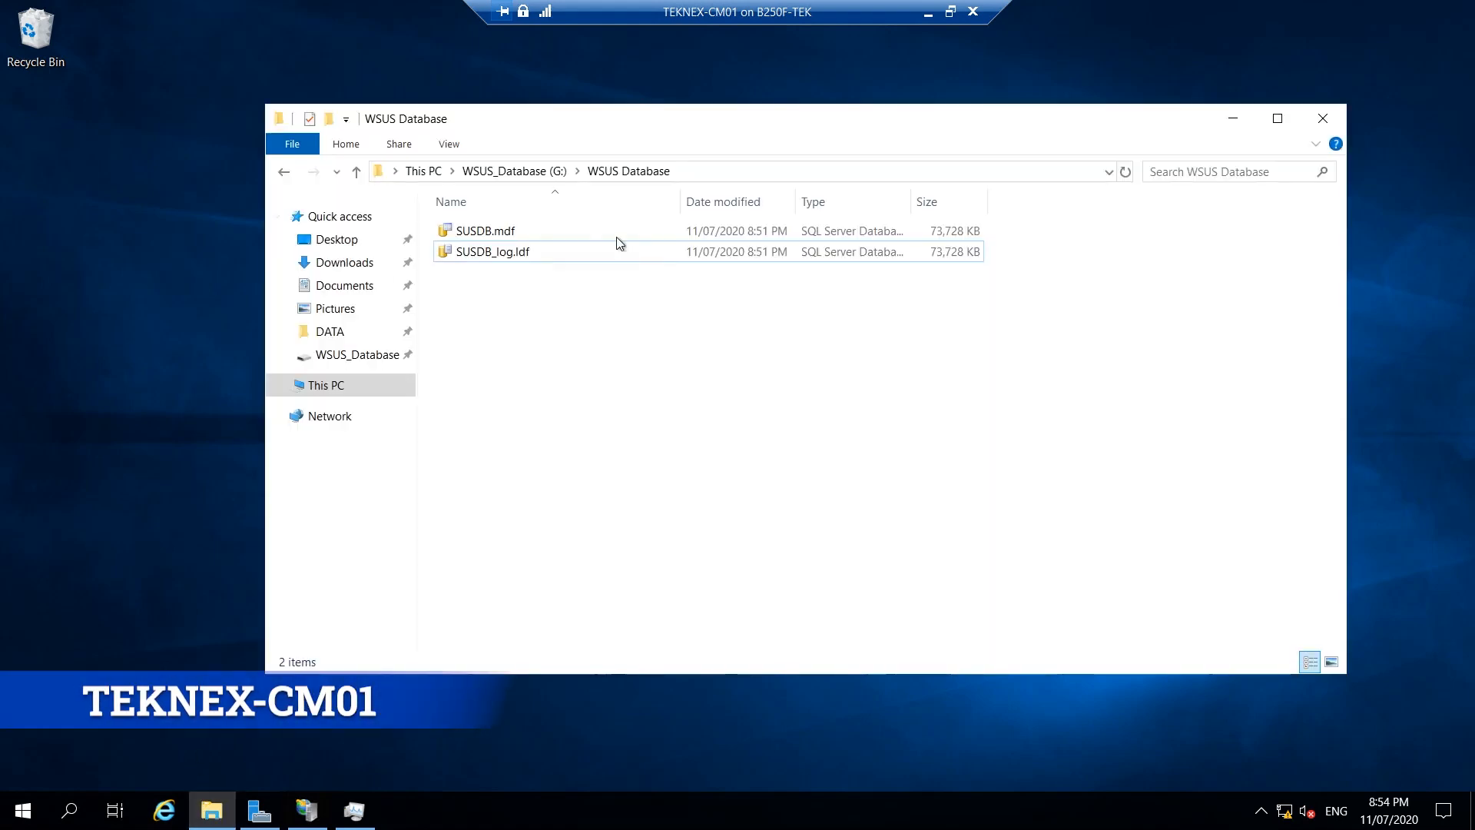
pyautogui.click(309, 392)
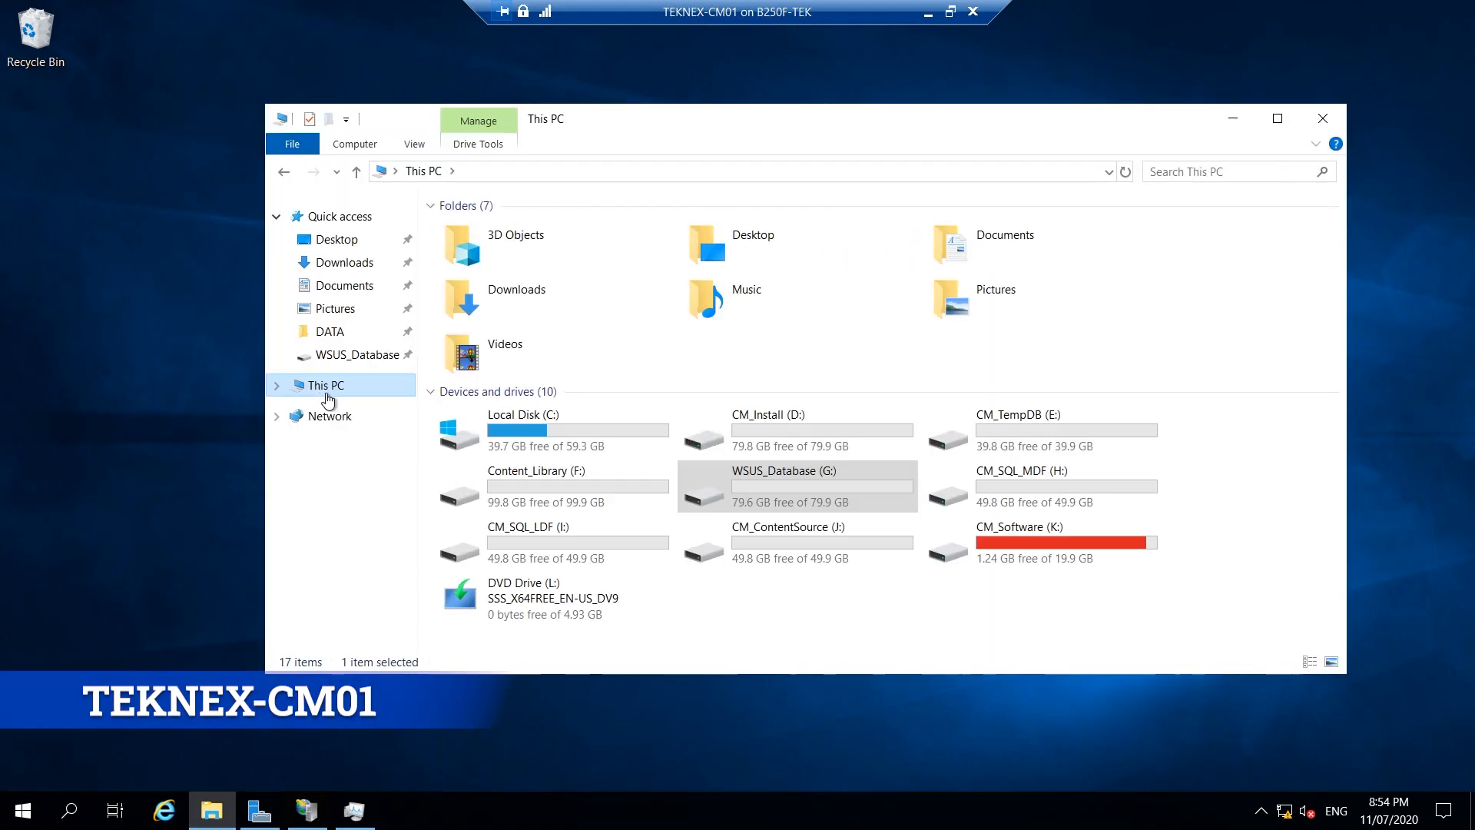
pyautogui.click(1070, 622)
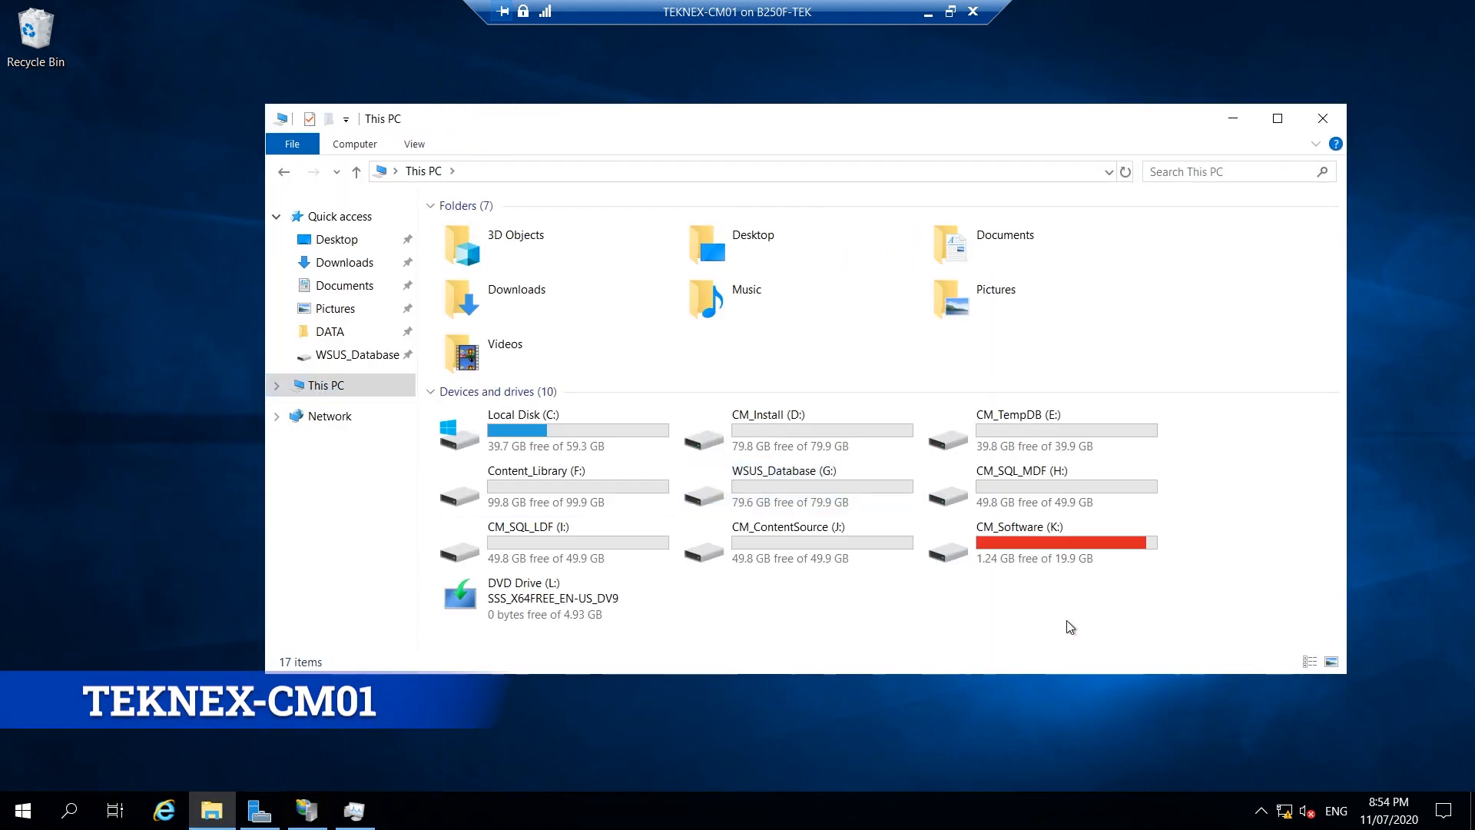
pyautogui.doubleClick(1011, 547)
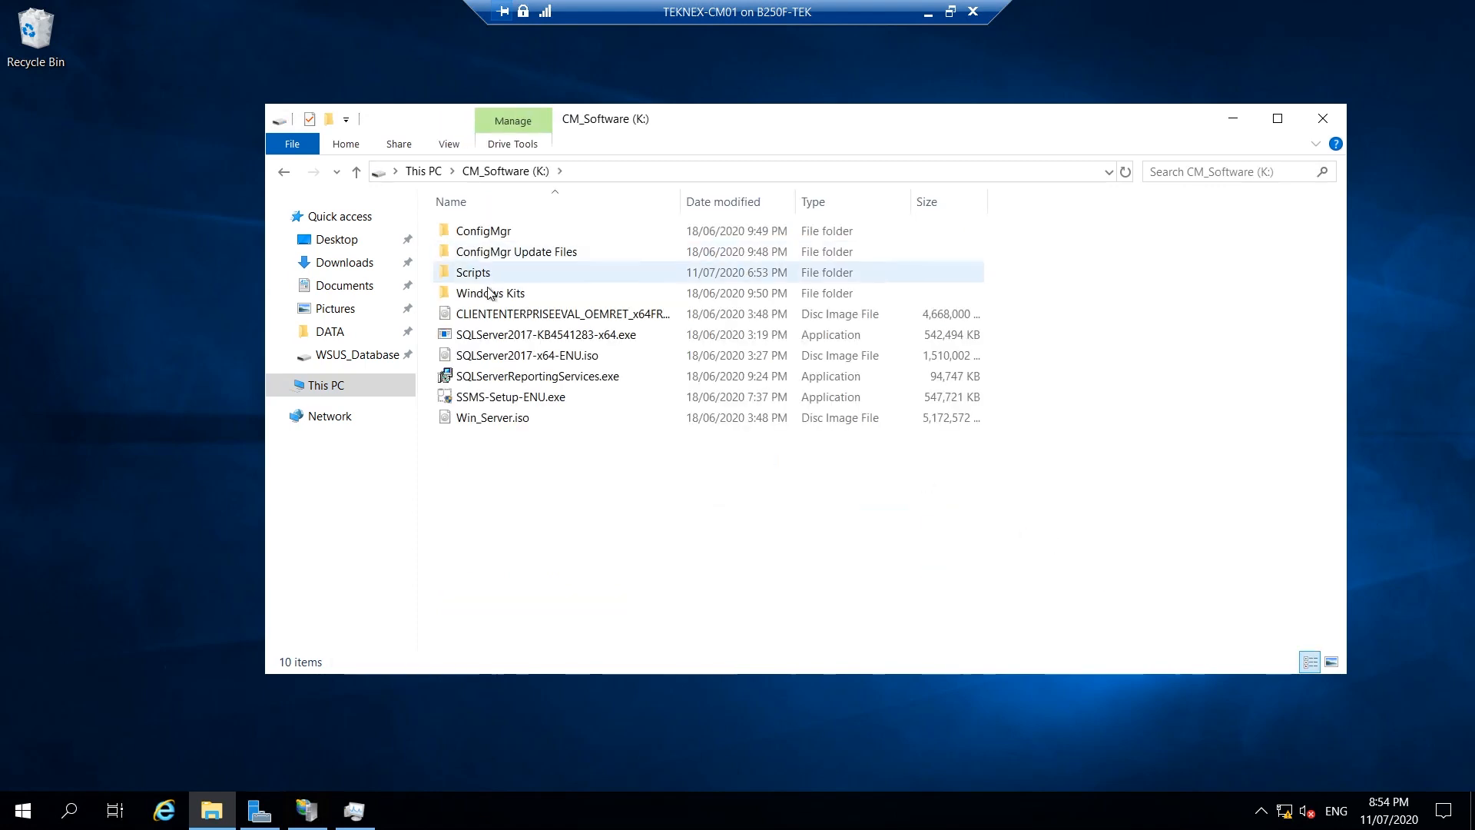
pyautogui.doubleClick(510, 300)
pyautogui.doubleClick(509, 232)
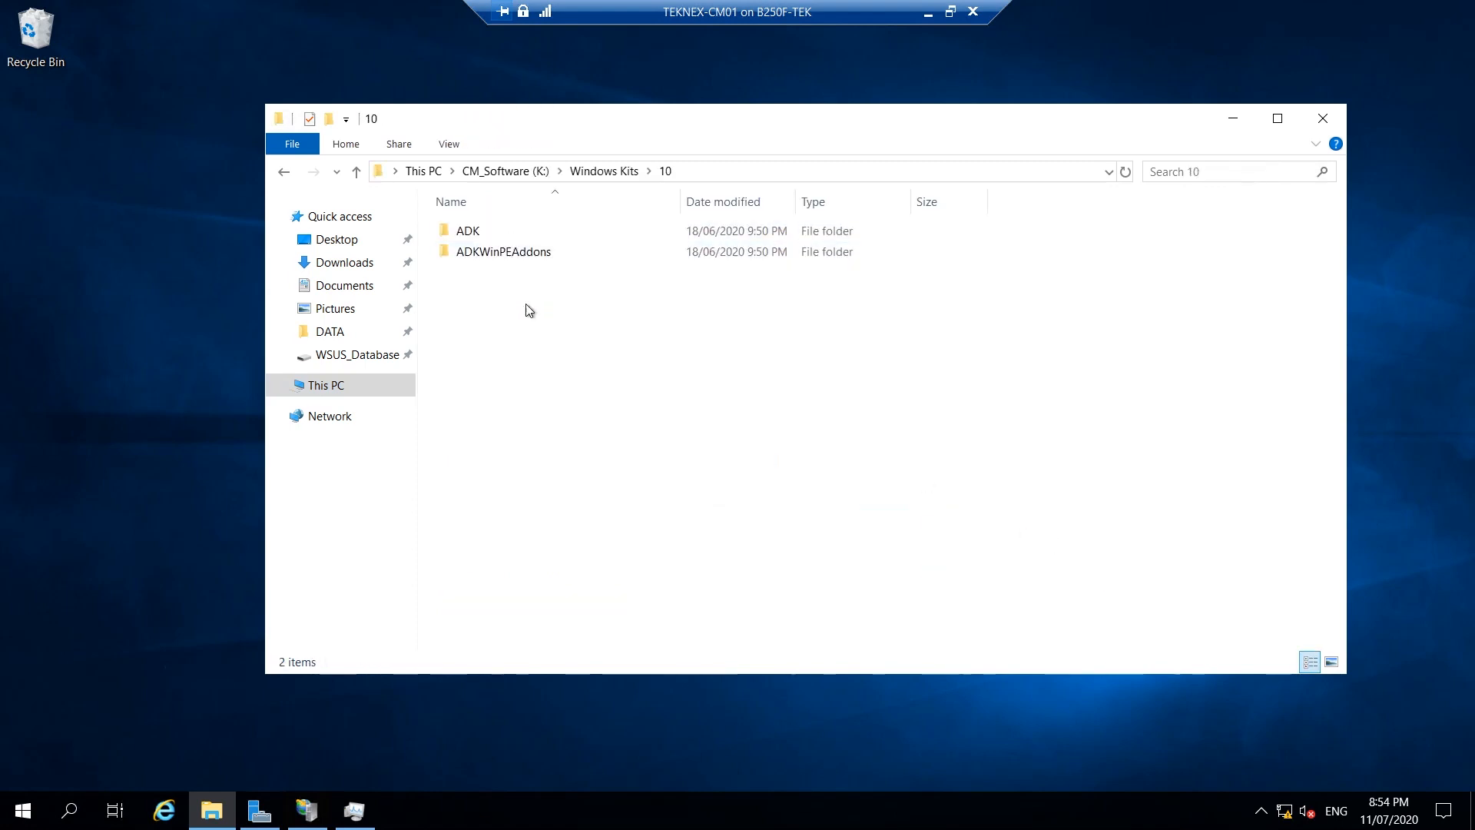
pyautogui.click(497, 238)
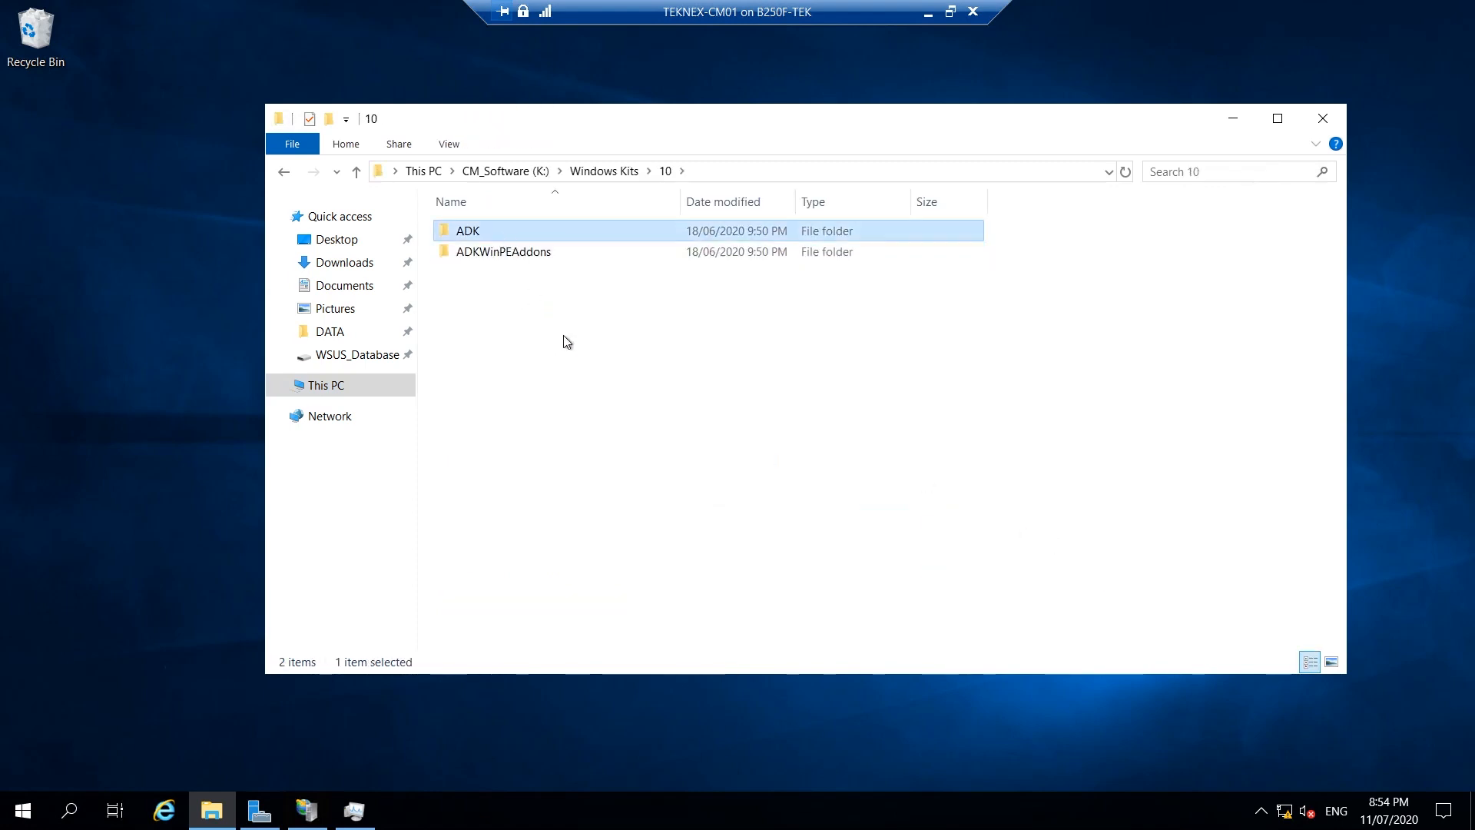
pyautogui.doubleClick(504, 234)
pyautogui.click(513, 255)
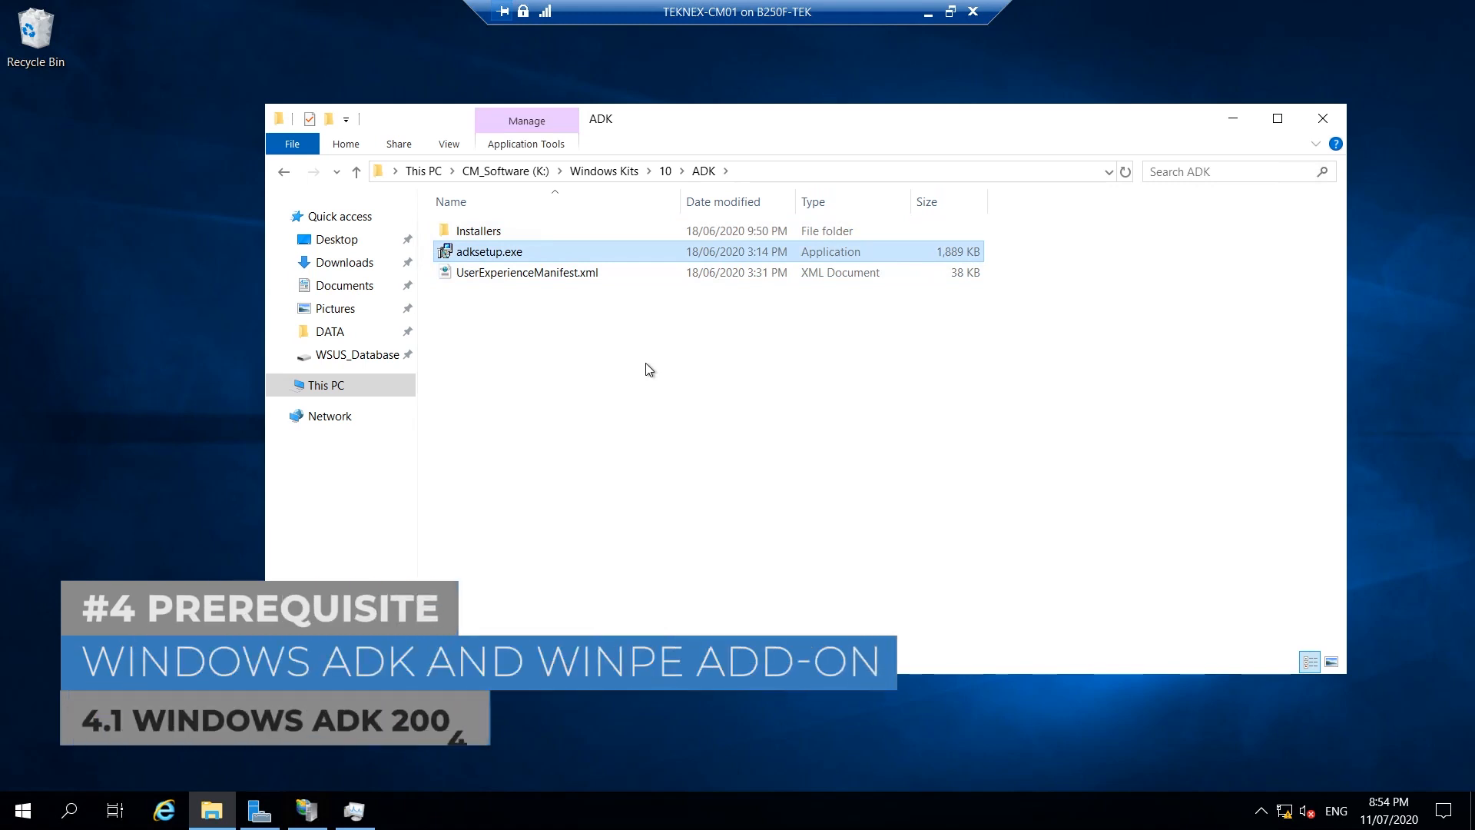
pyautogui.moveTo(676, 368); pyautogui.dragTo(463, 222)
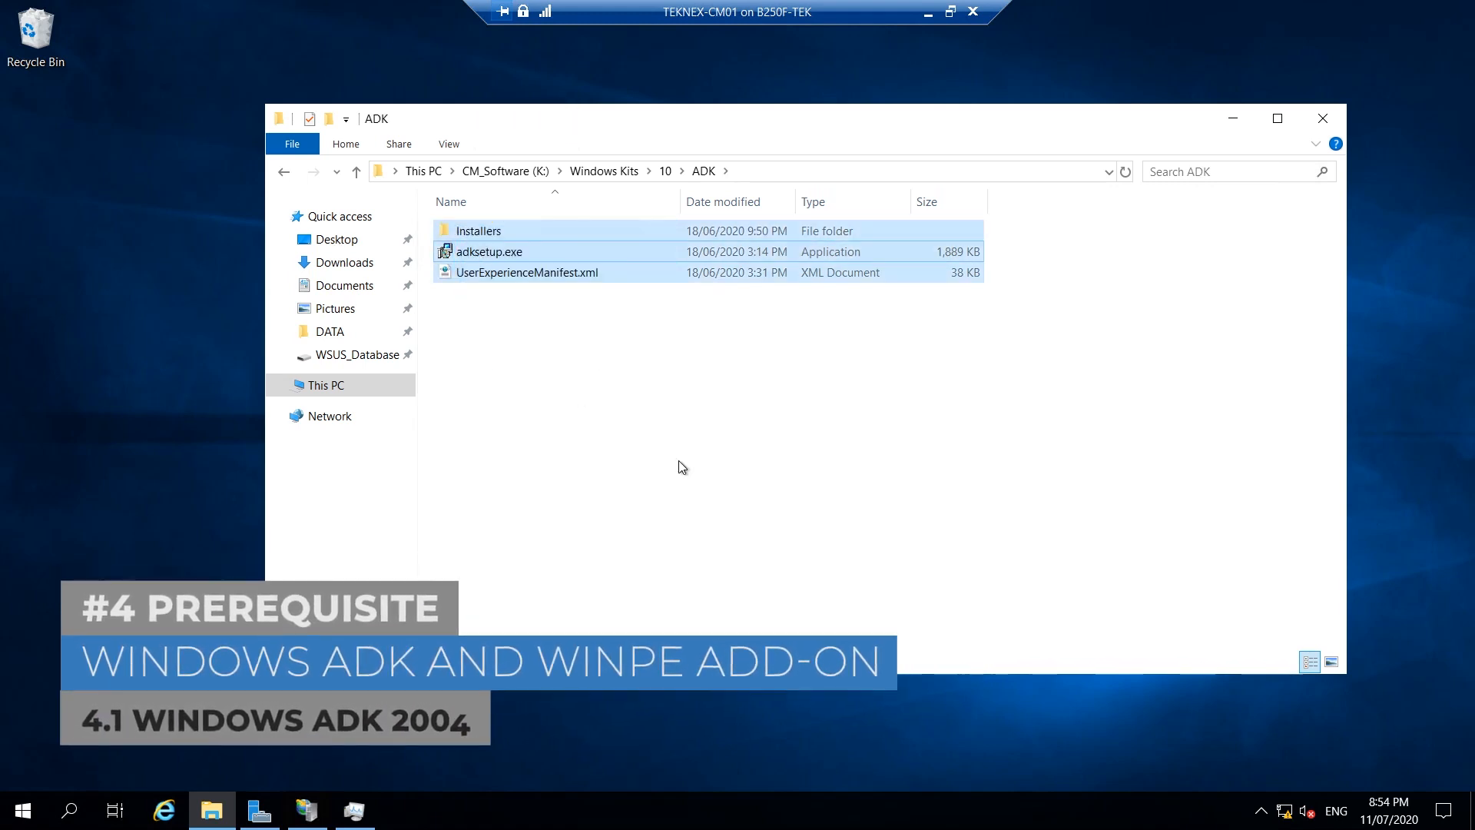
pyautogui.click(718, 401)
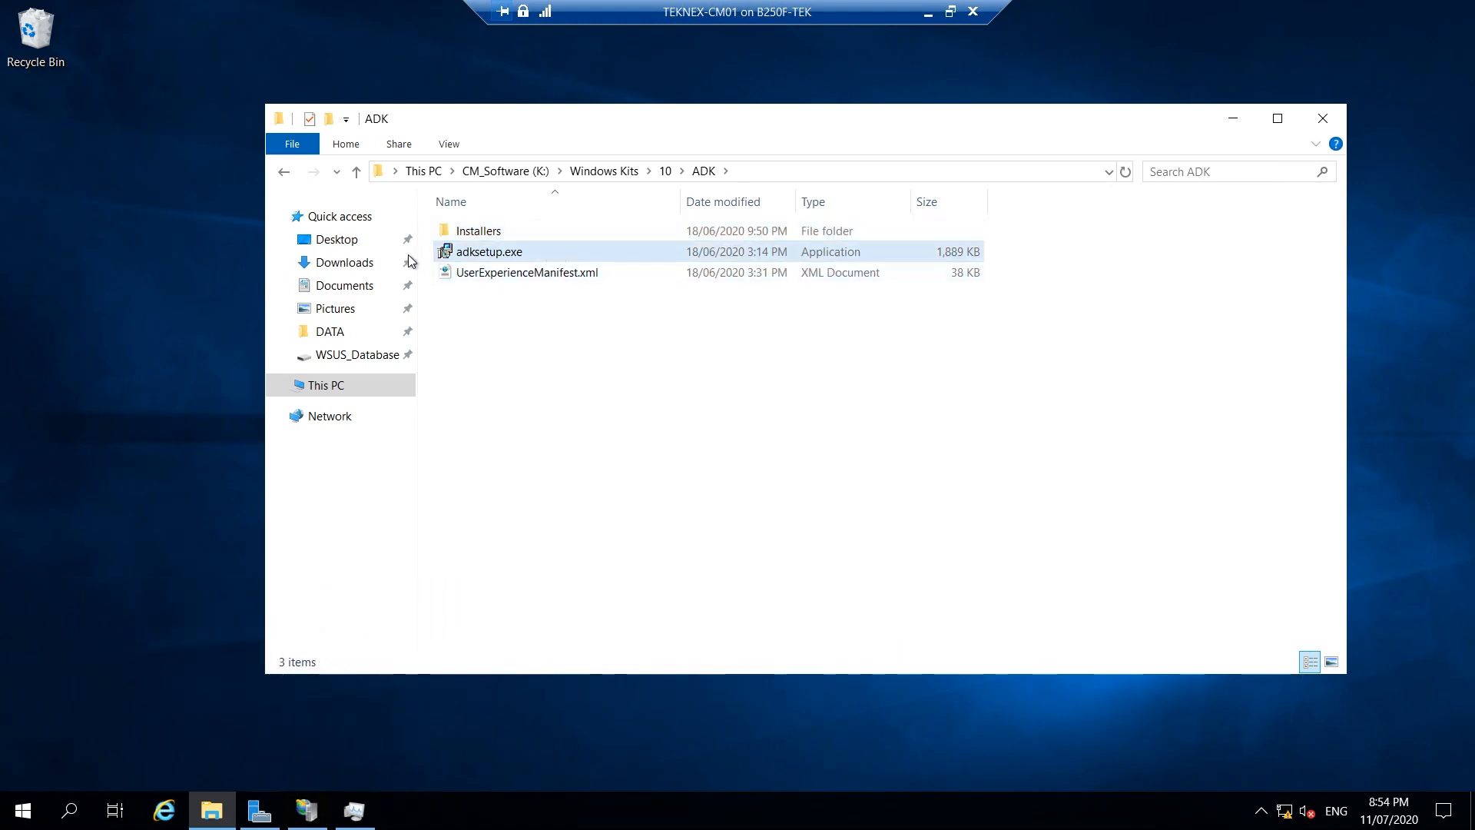
pyautogui.doubleClick(530, 252)
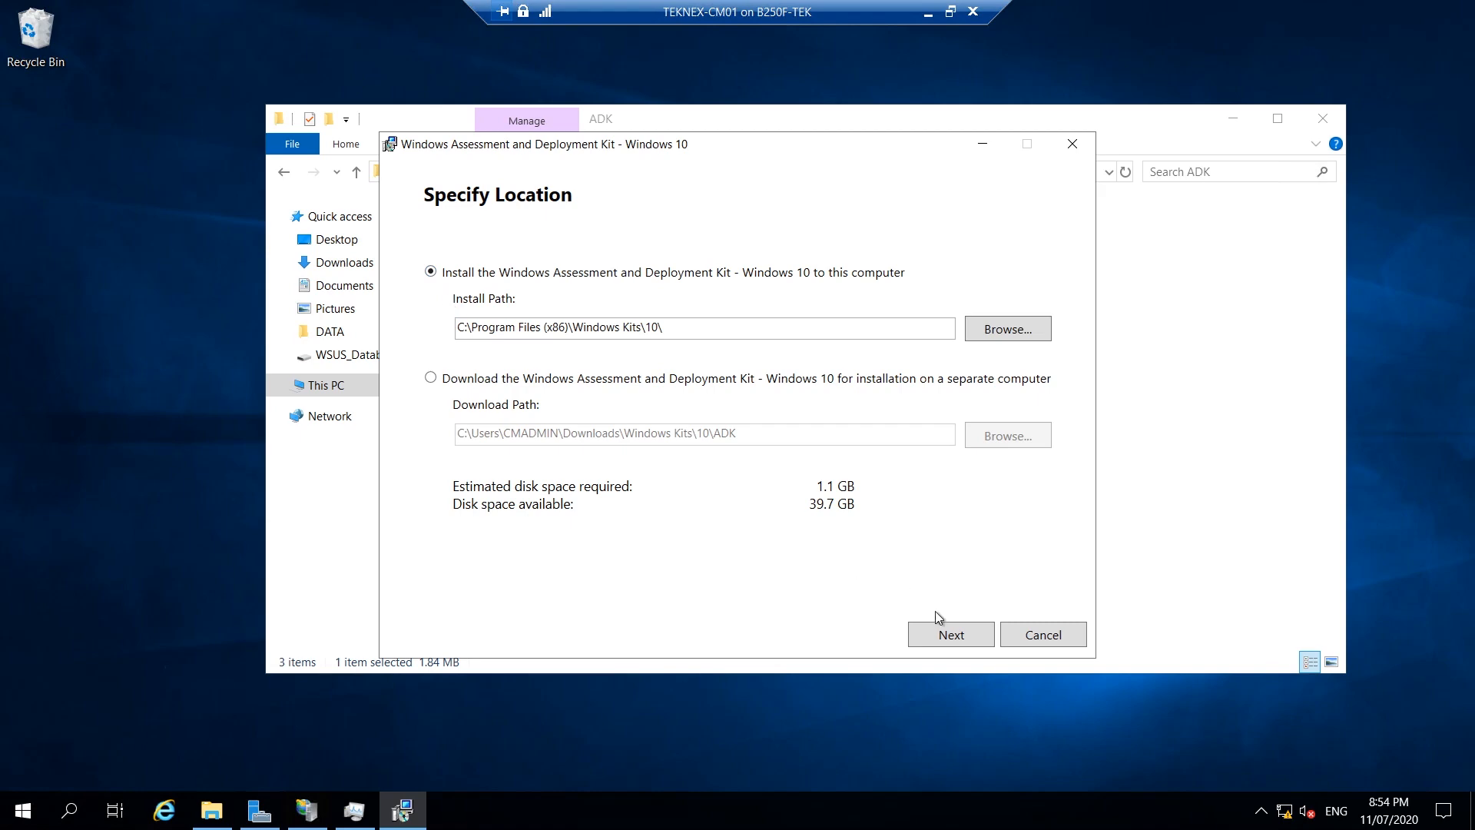
# Keep the default install path, decline usage data sharing, and accept the license terms.
pyautogui.click(950, 633)
pyautogui.click(478, 432)
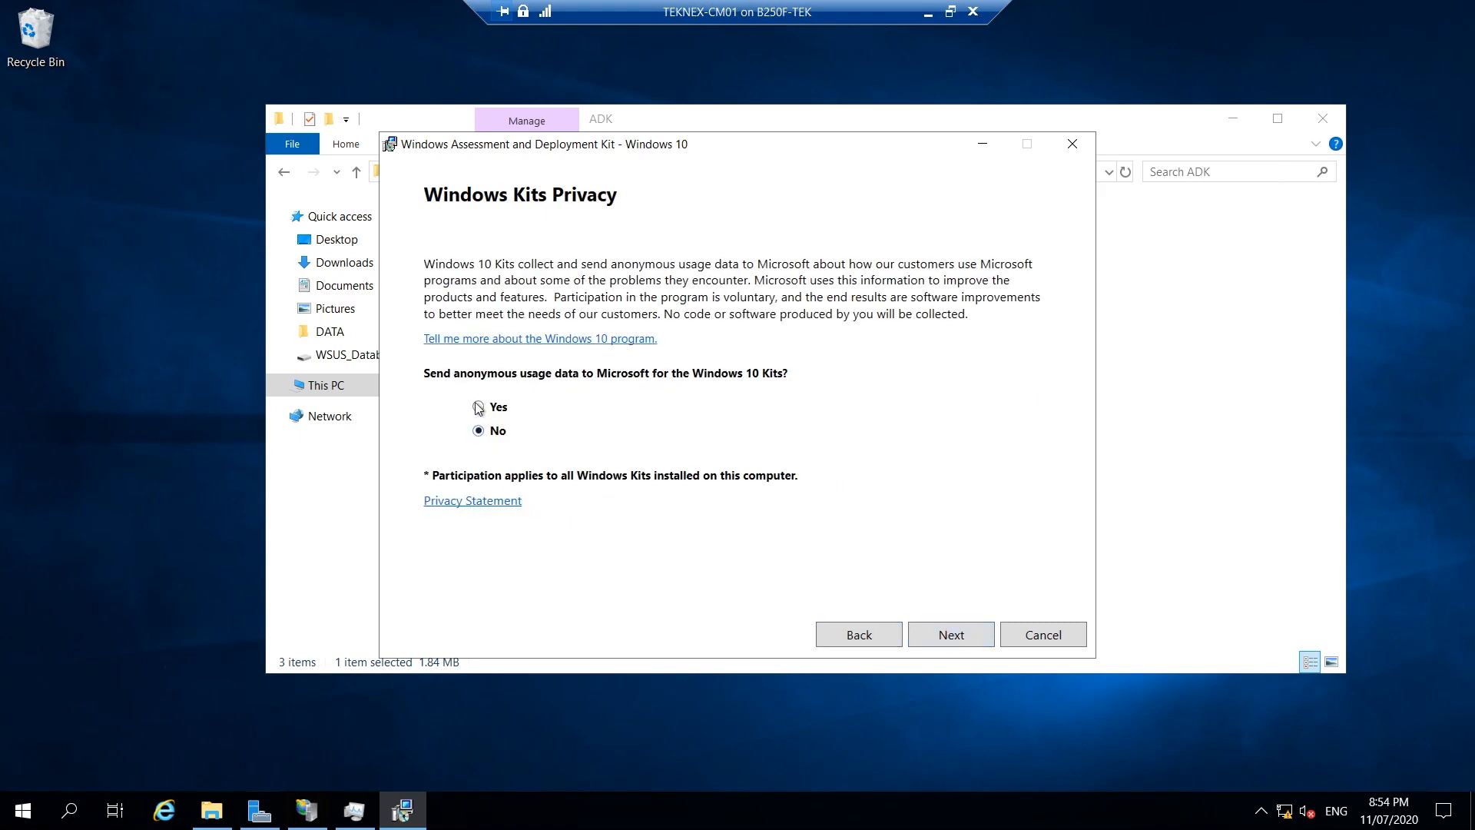
pyautogui.click(952, 635)
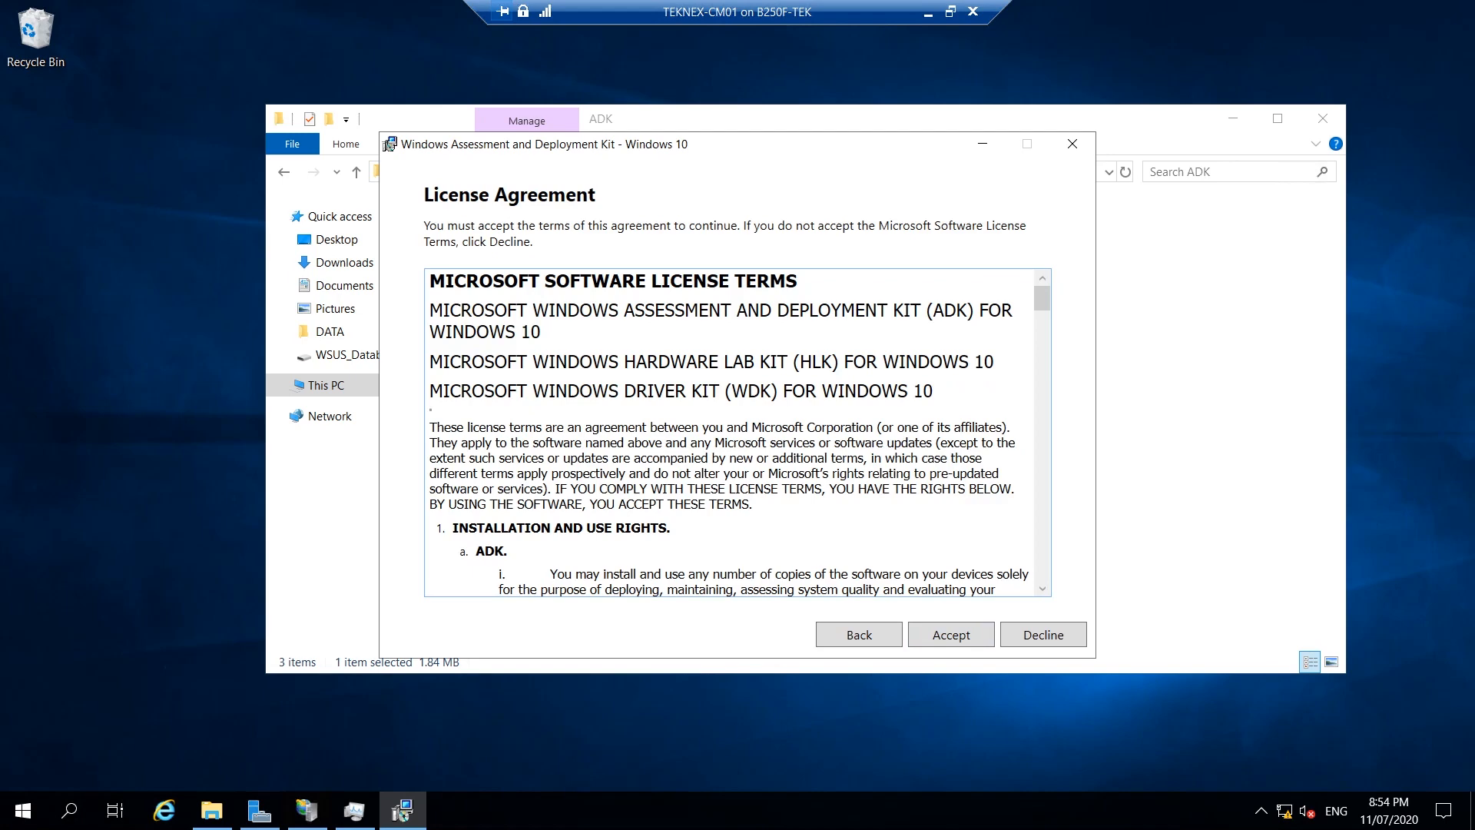
pyautogui.click(984, 637)
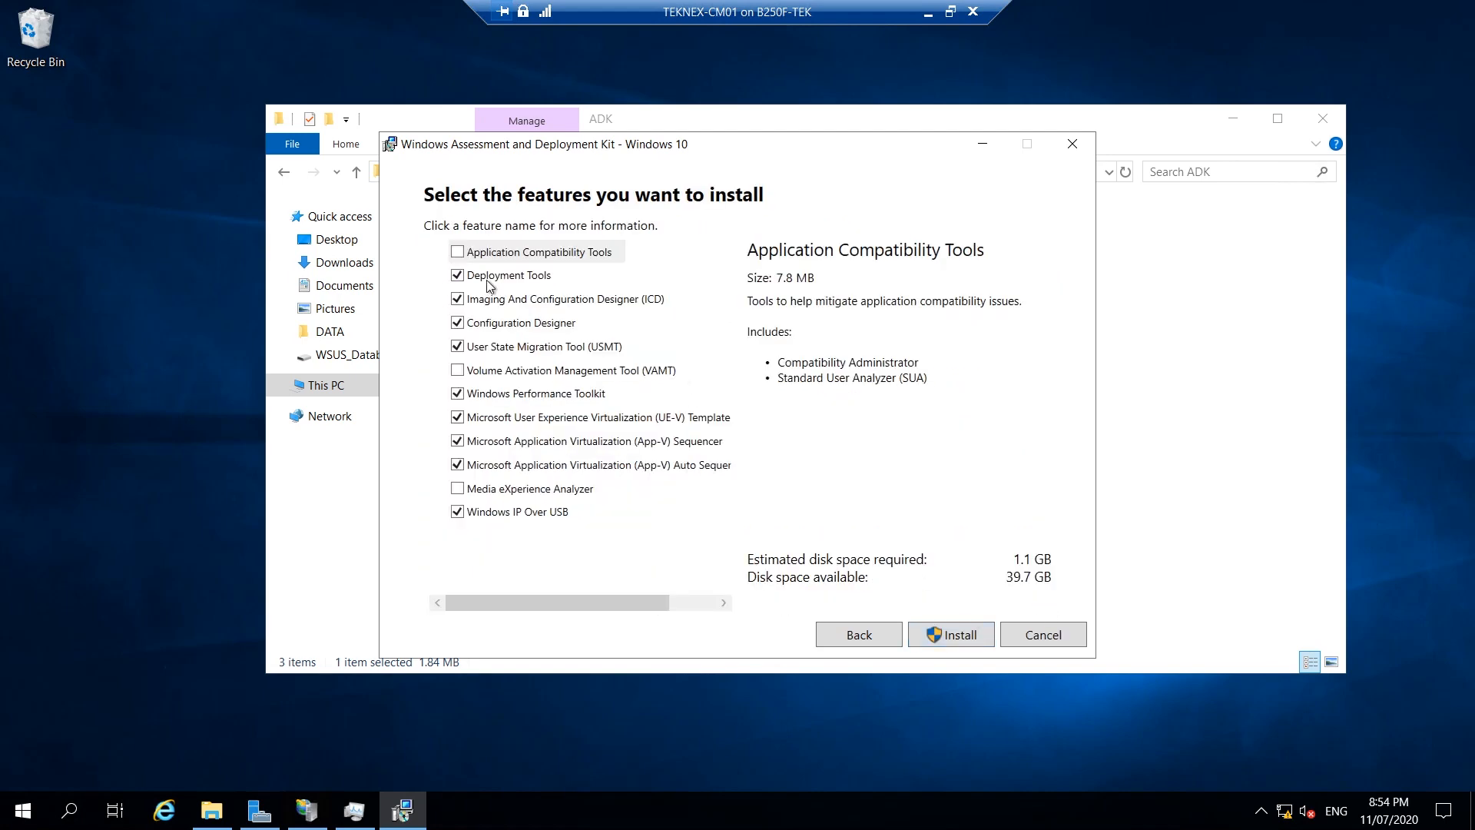
# Untick ICD, Configuration Designer, Performance Toolkit, UE-V, App-V sequencers and IP Over USB.
pyautogui.click(458, 300)
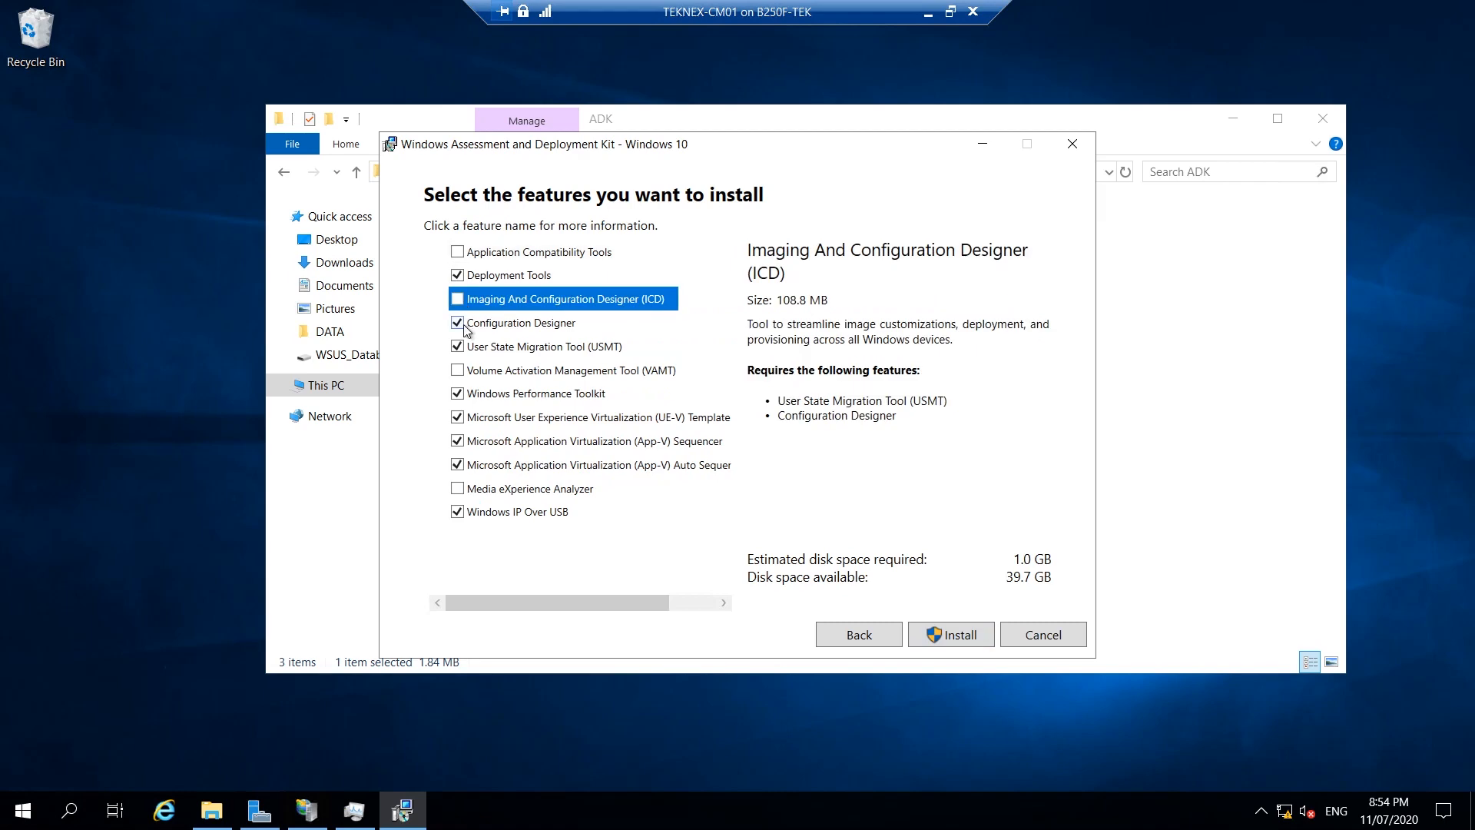
pyautogui.click(457, 323)
pyautogui.click(458, 394)
pyautogui.click(468, 417)
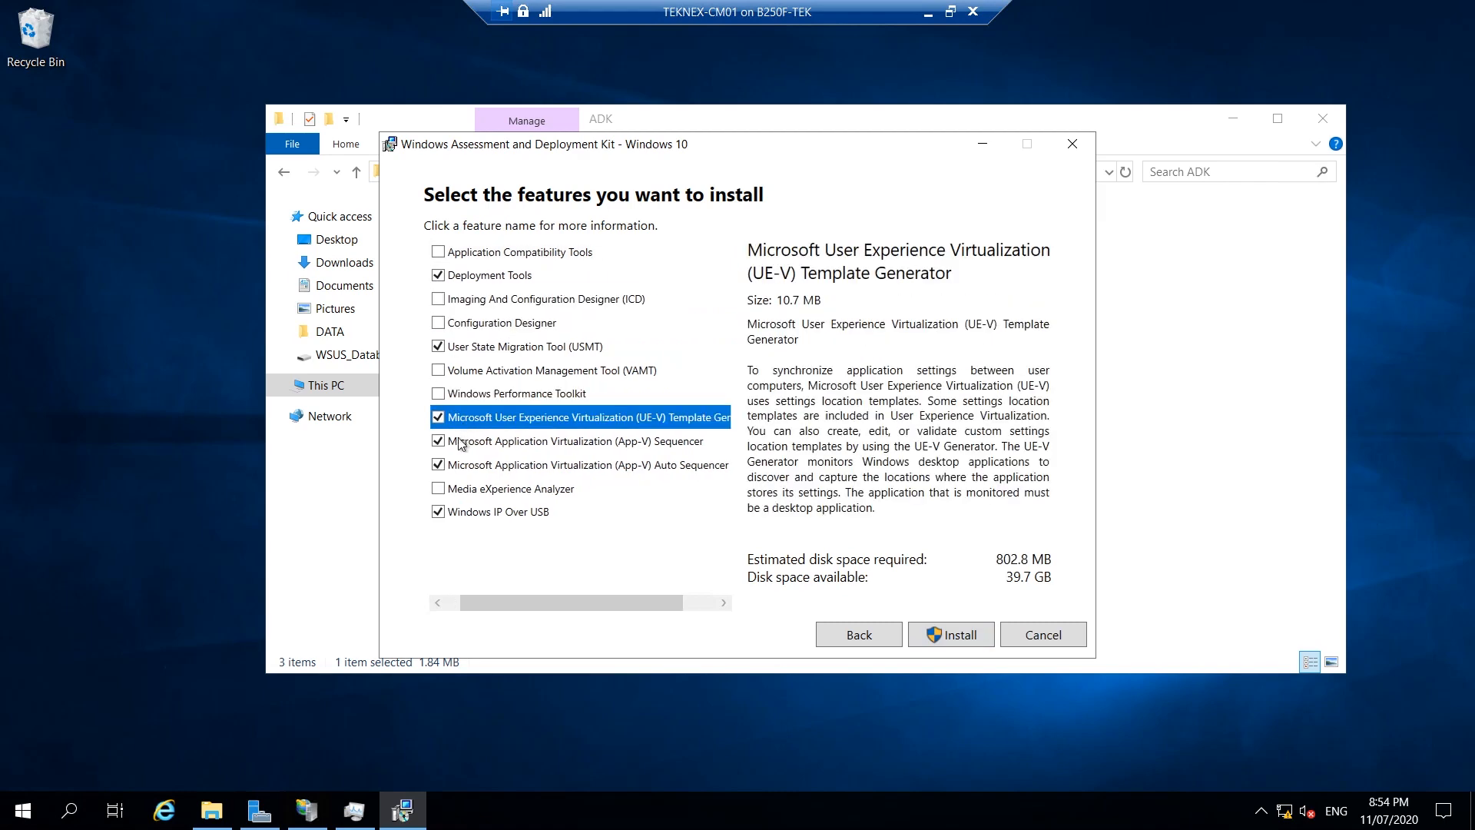
pyautogui.click(438, 417)
pyautogui.click(438, 442)
pyautogui.click(439, 464)
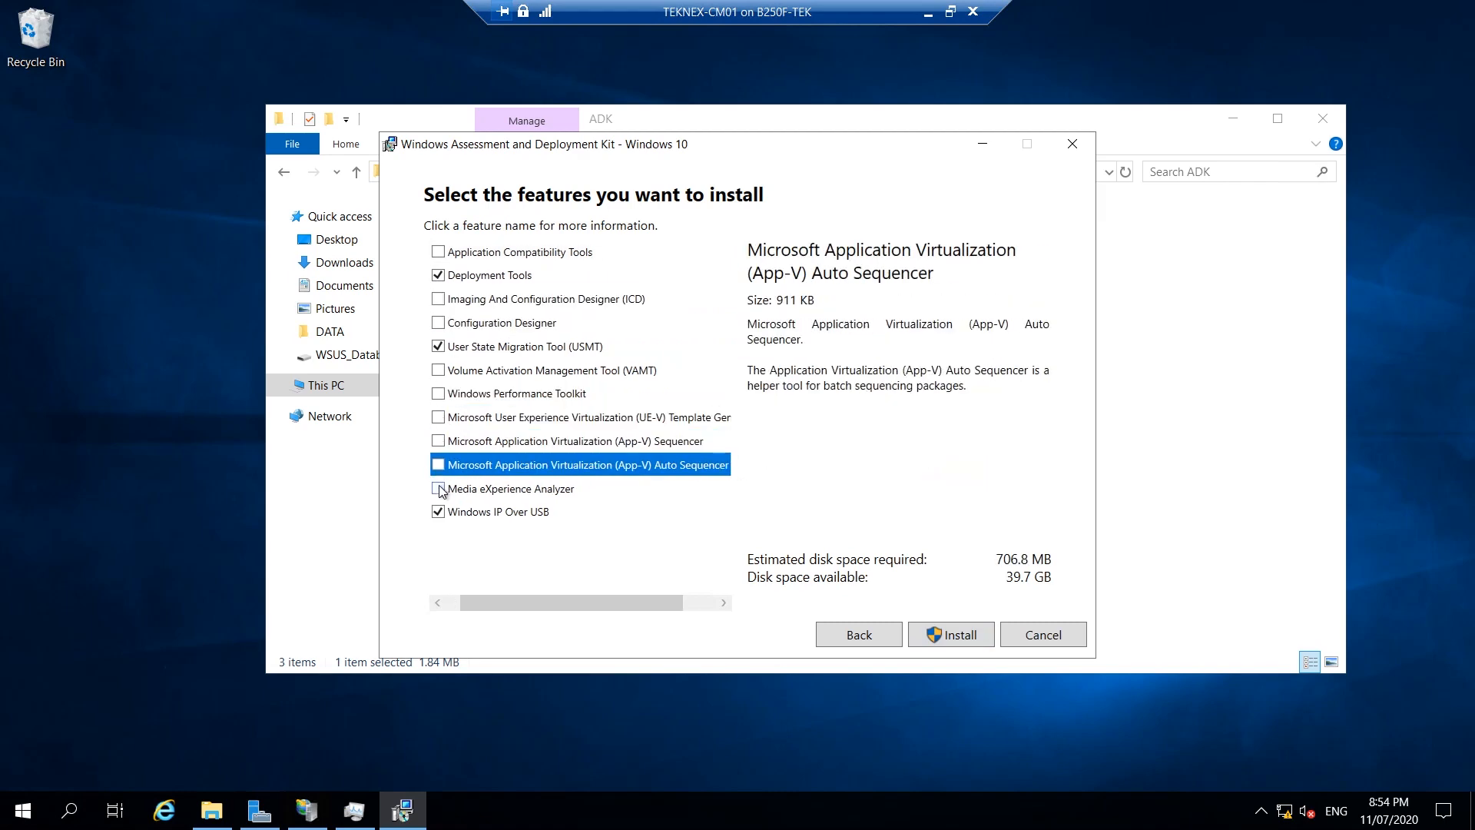
pyautogui.click(439, 511)
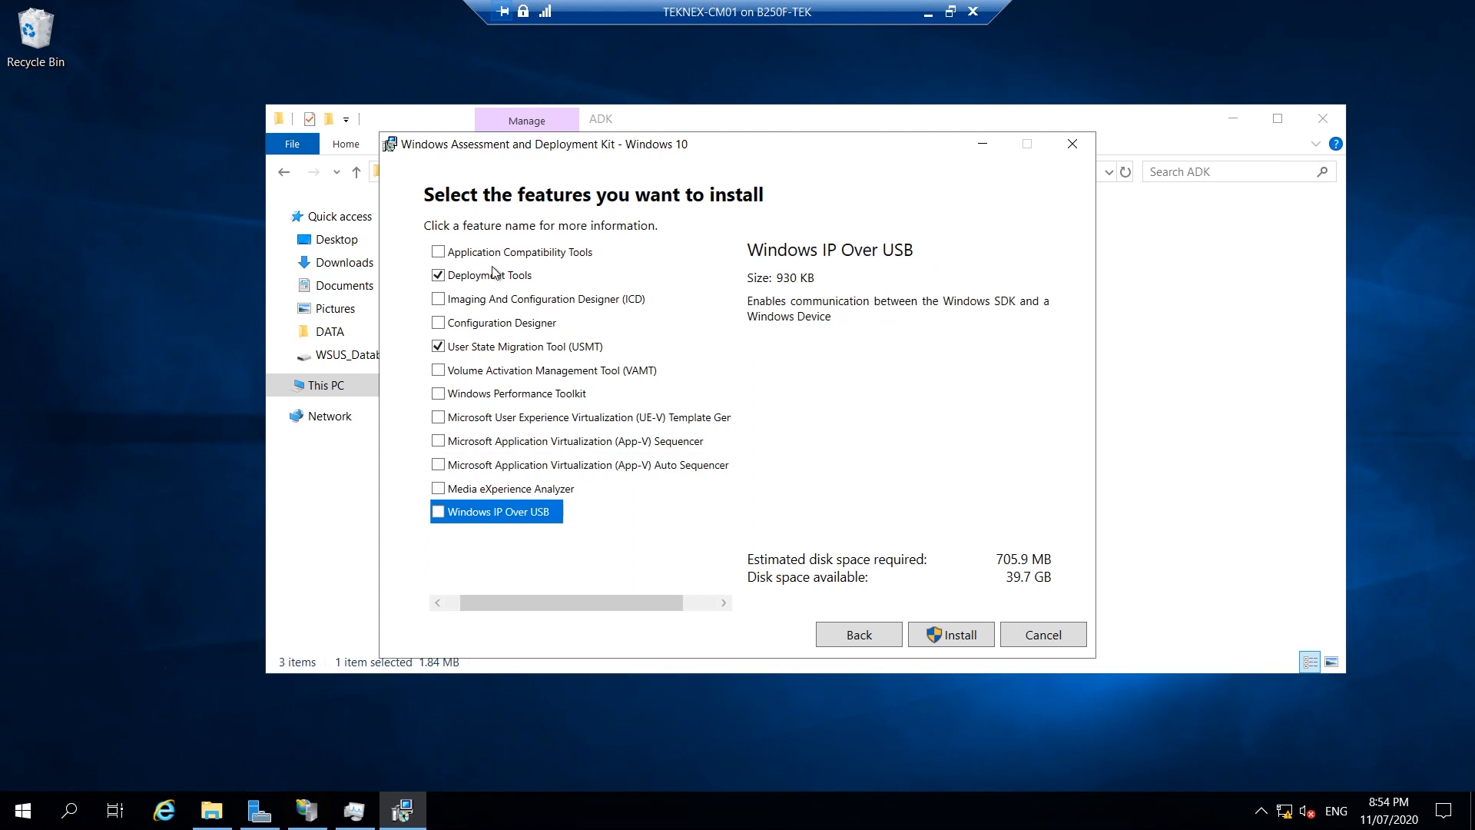
# Install Deployment Tools and USMT, approving the UAC prompt, then close the finished setup.
pyautogui.click(972, 632)
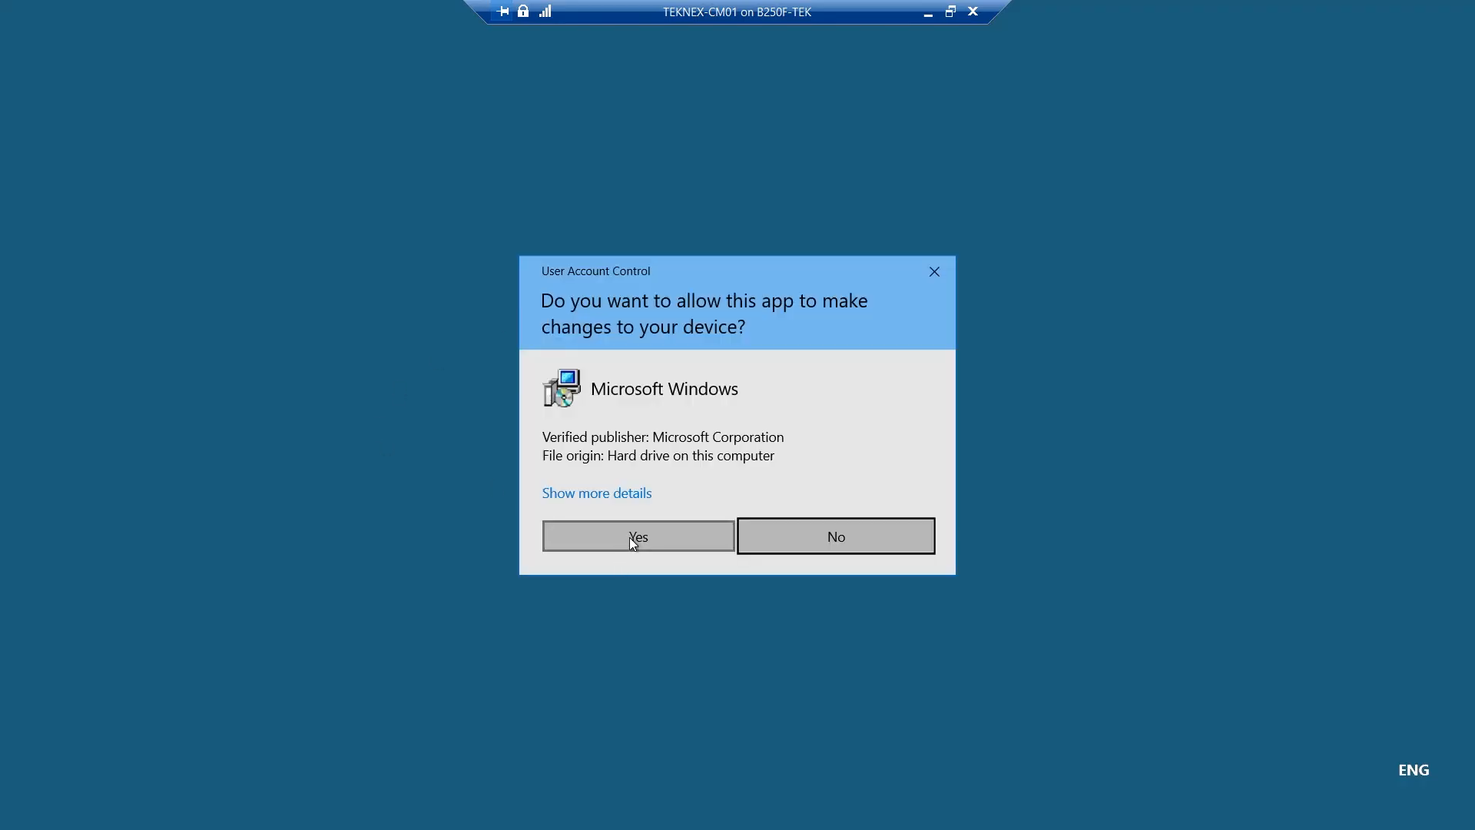
pyautogui.click(629, 537)
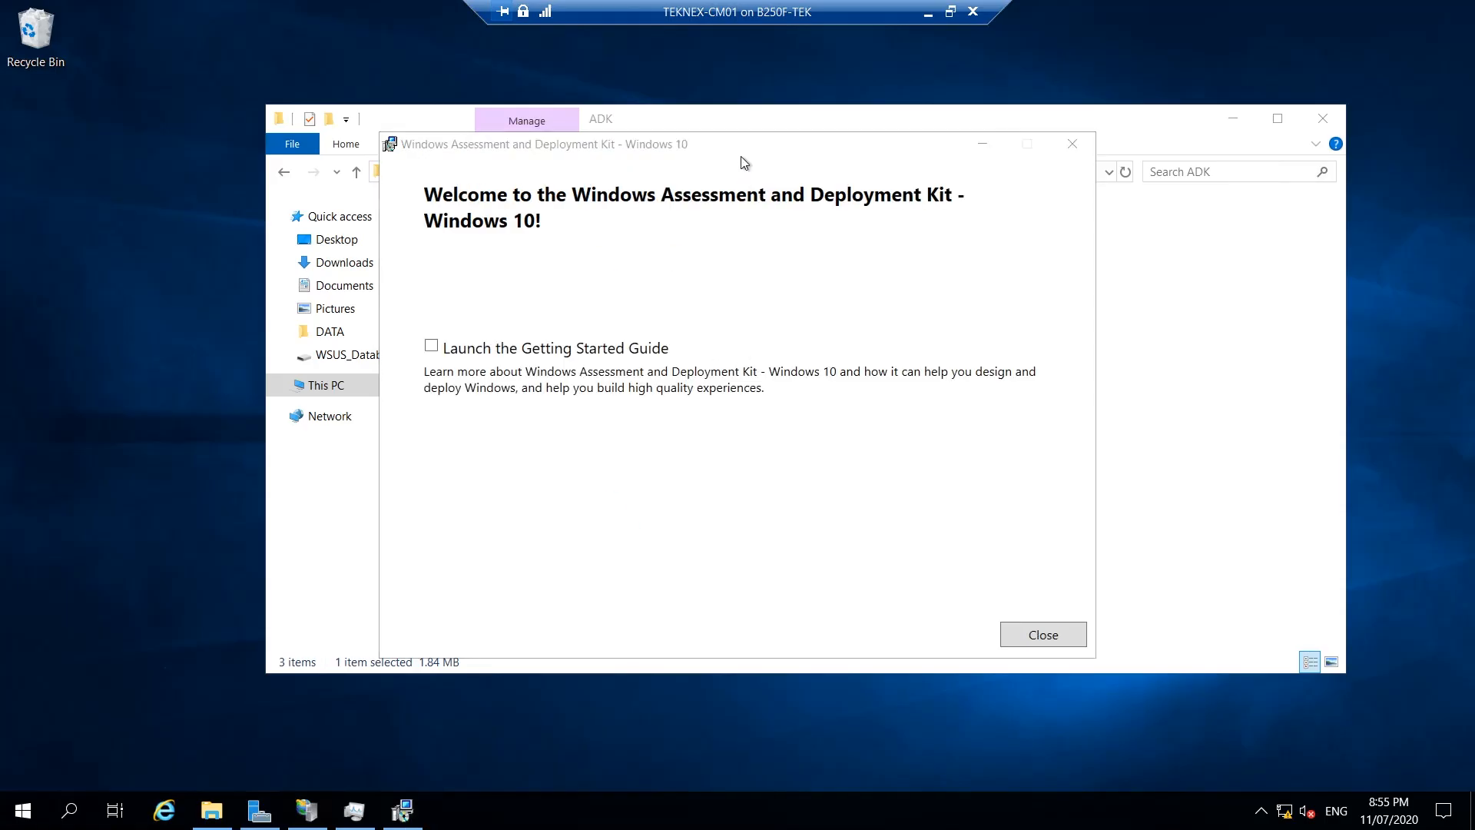
pyautogui.moveTo(742, 157); pyautogui.dragTo(820, 206)
pyautogui.click(1089, 673)
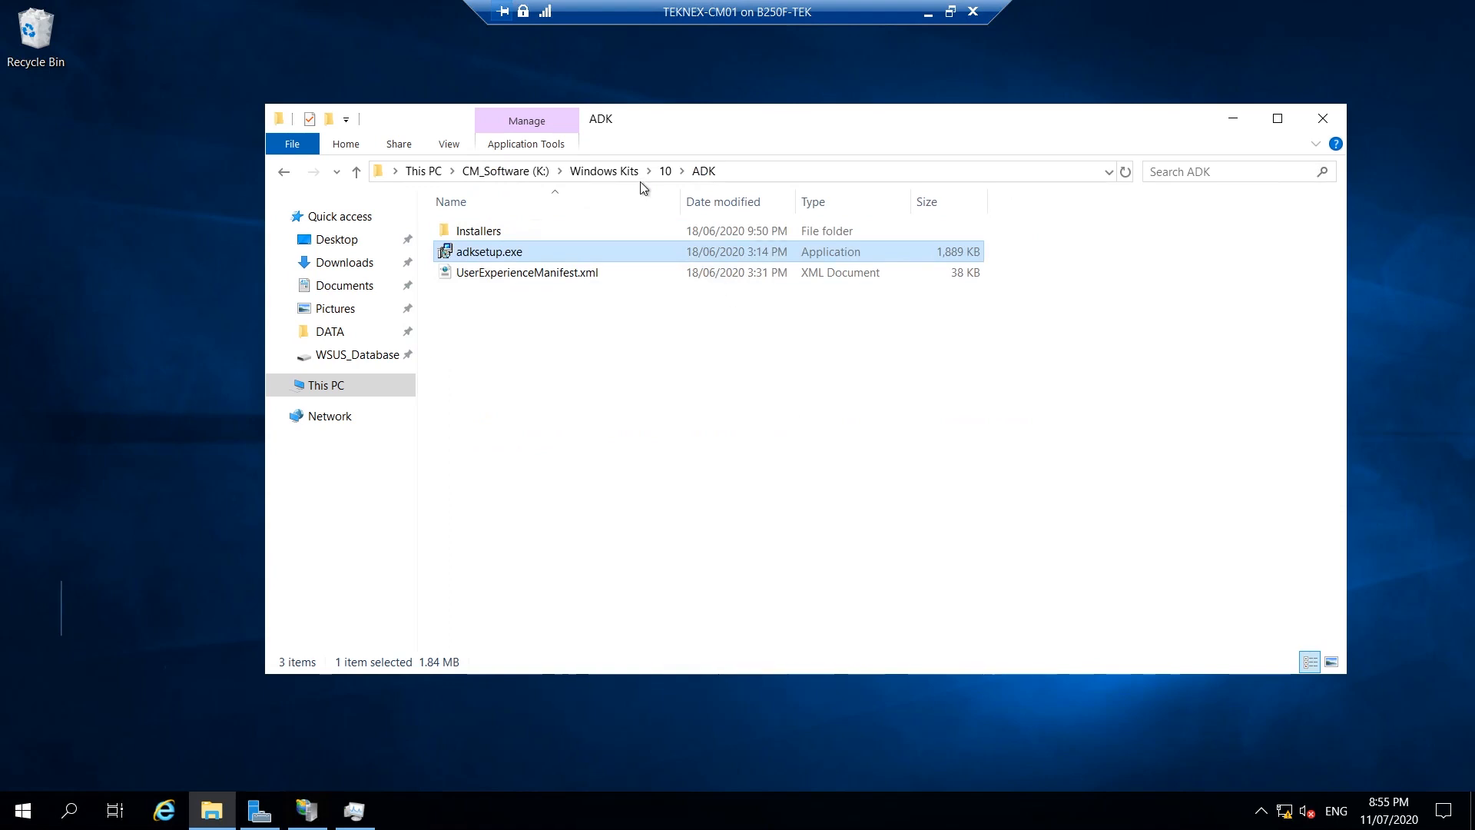
# Open Windows Kits\10\ADKWinPEAddons and launch adkwinpesetup.exe.
pyautogui.click(622, 171)
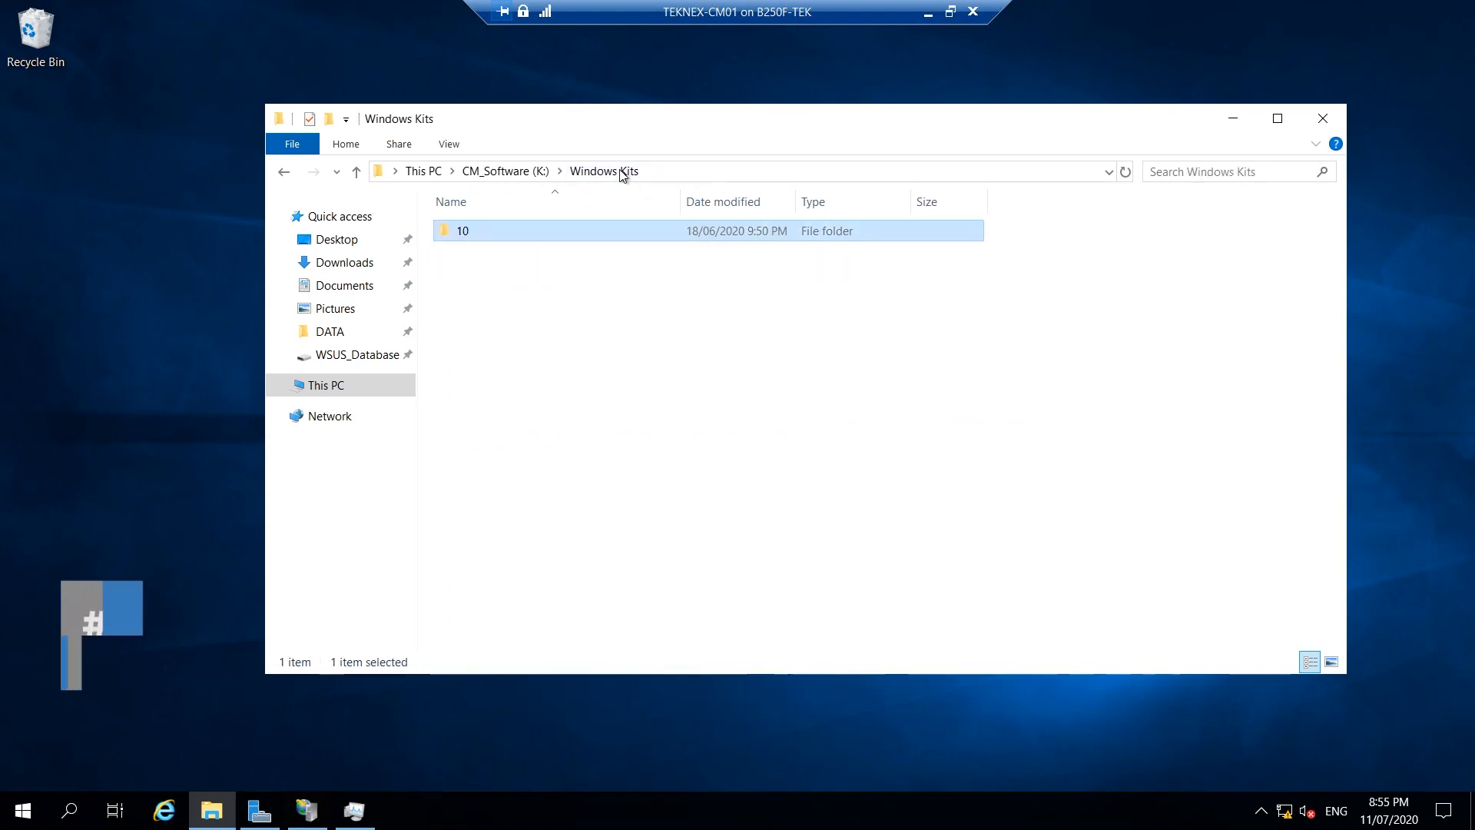
pyautogui.doubleClick(508, 233)
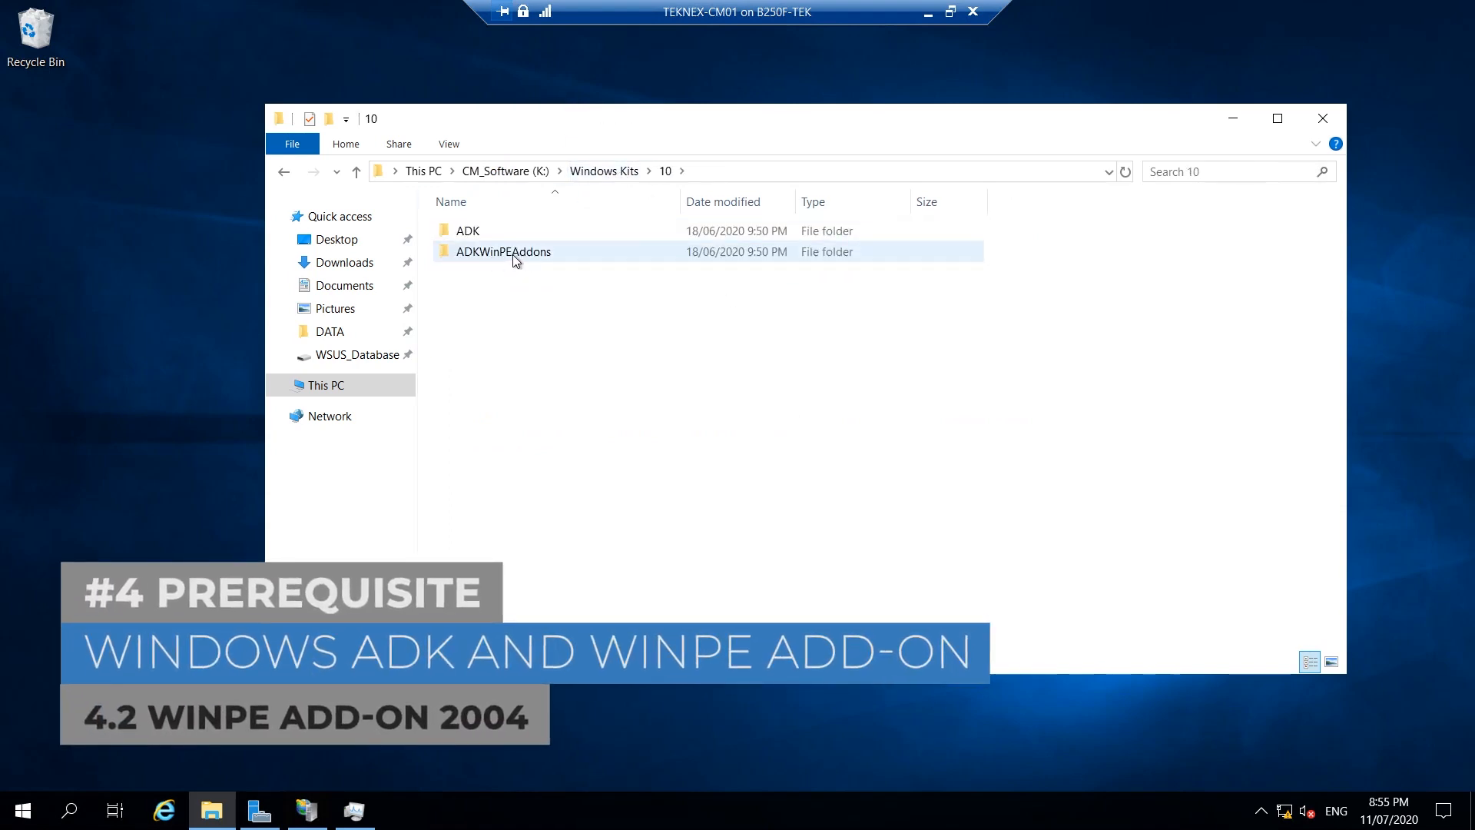
pyautogui.doubleClick(531, 254)
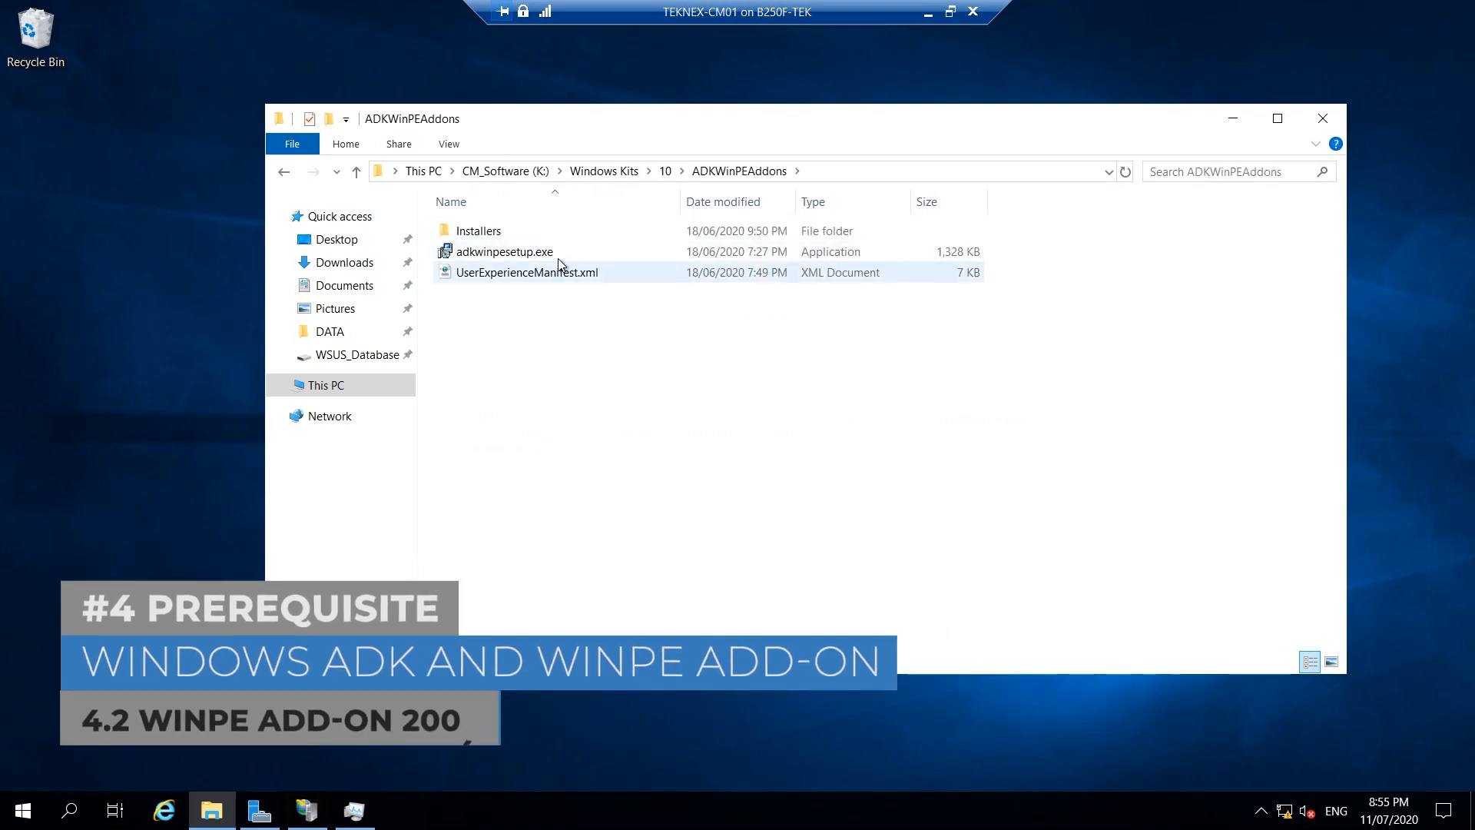
pyautogui.doubleClick(541, 253)
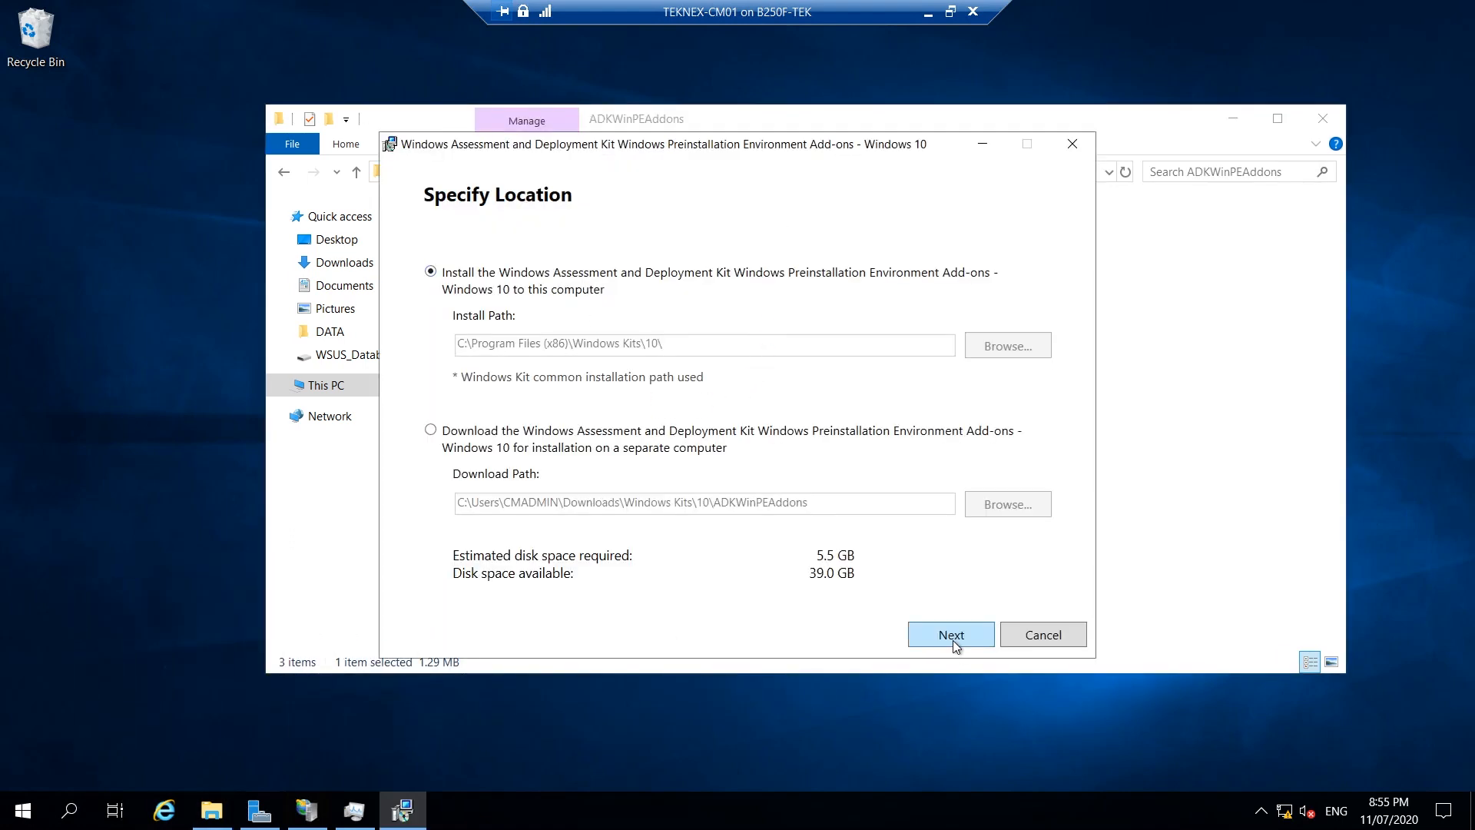
# Install Windows PE at the default path without usage data, approve UAC, close setup, minimize Explorer.
pyautogui.click(976, 639)
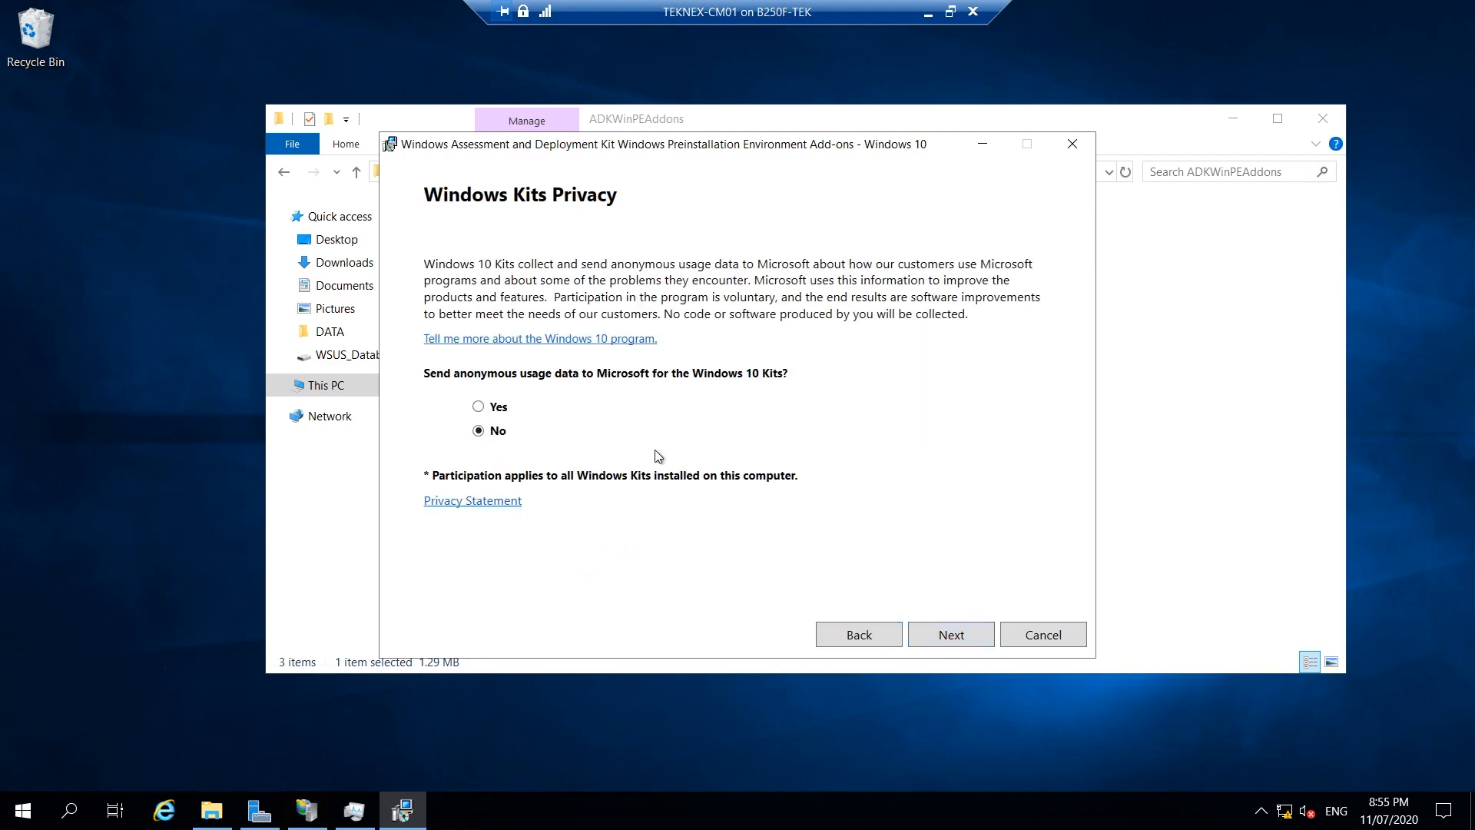
pyautogui.click(952, 639)
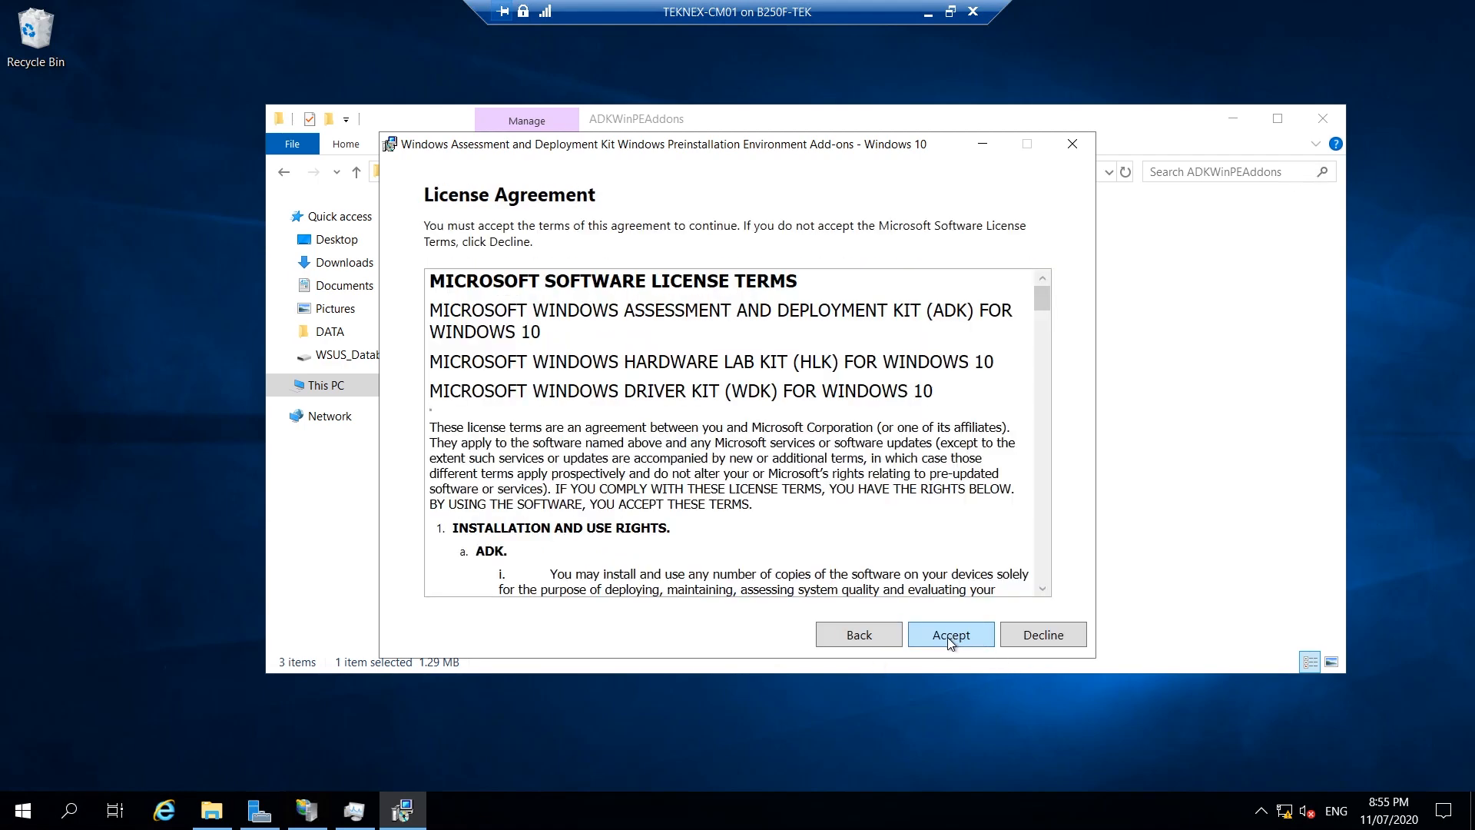
pyautogui.click(985, 633)
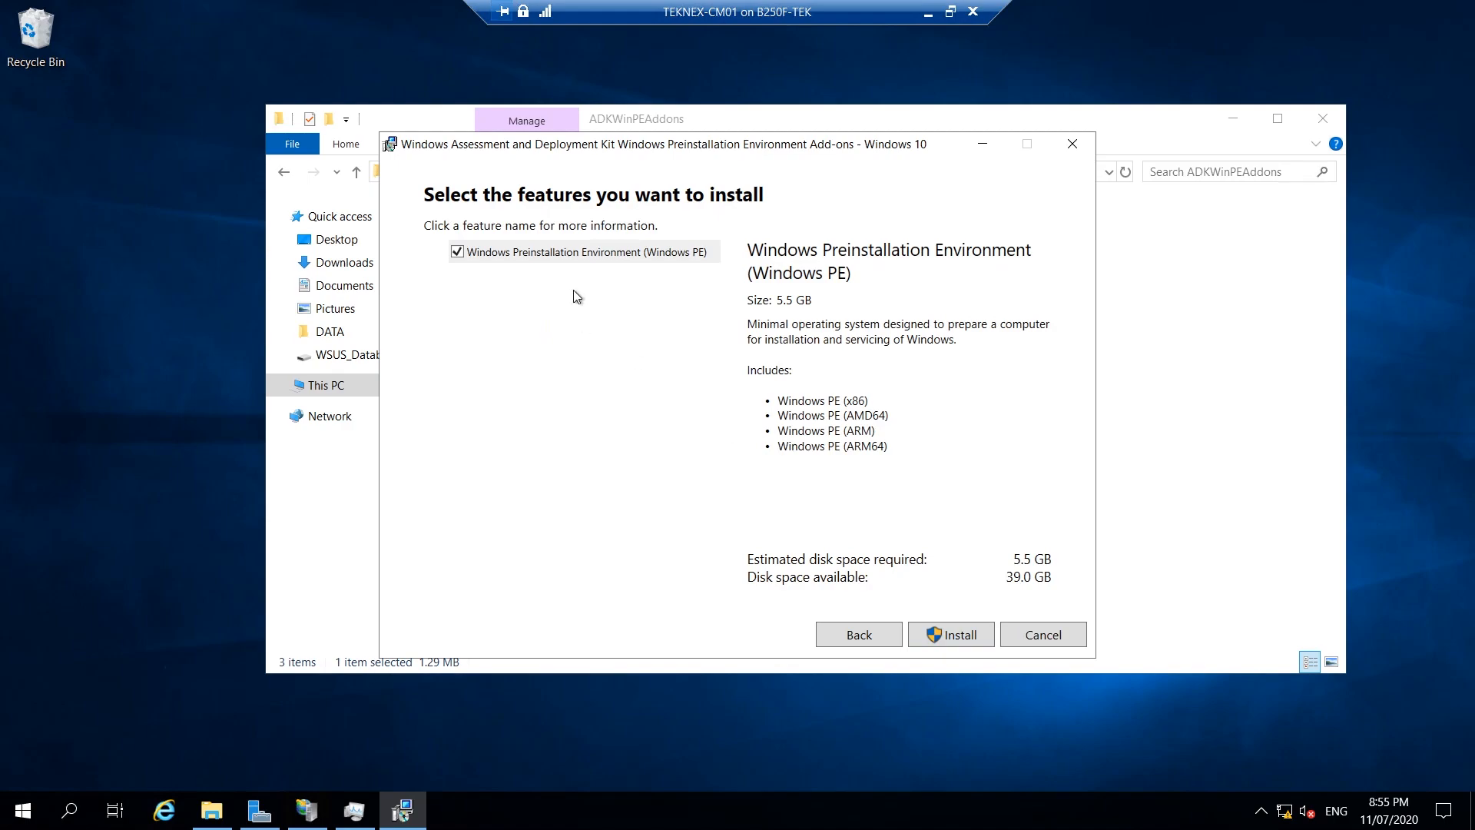
pyautogui.click(980, 636)
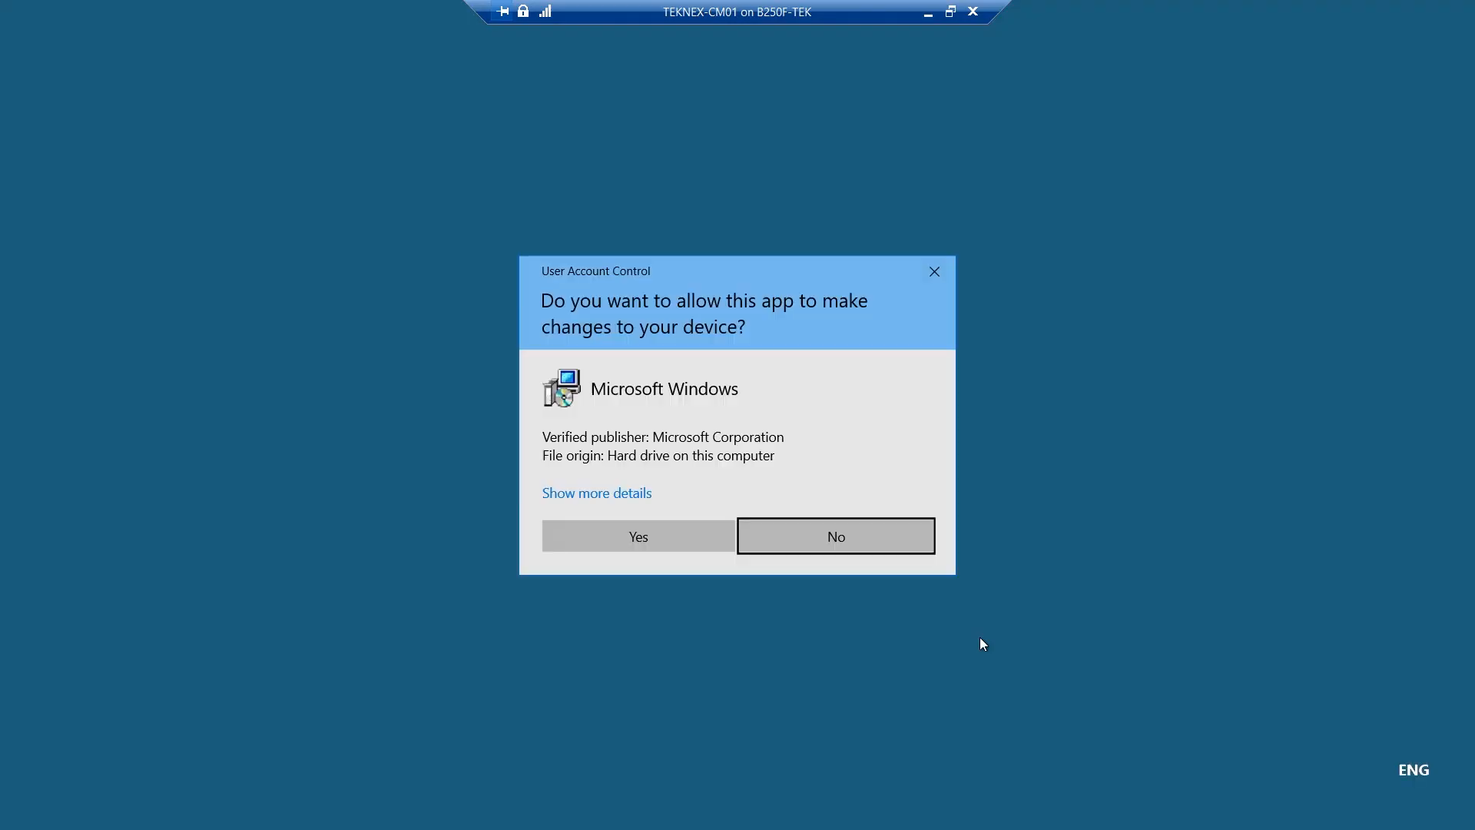
pyautogui.click(722, 550)
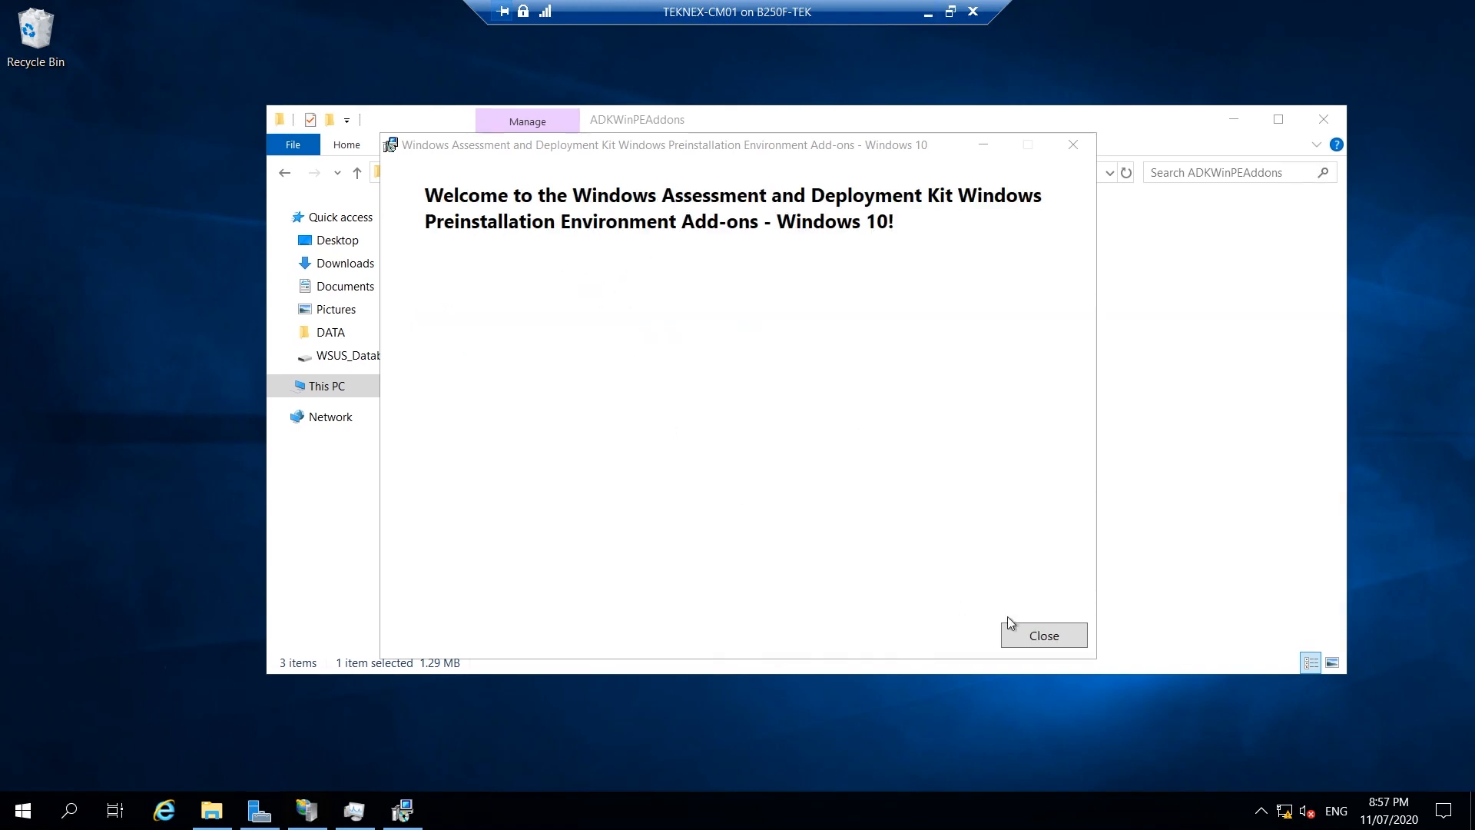
pyautogui.click(1050, 634)
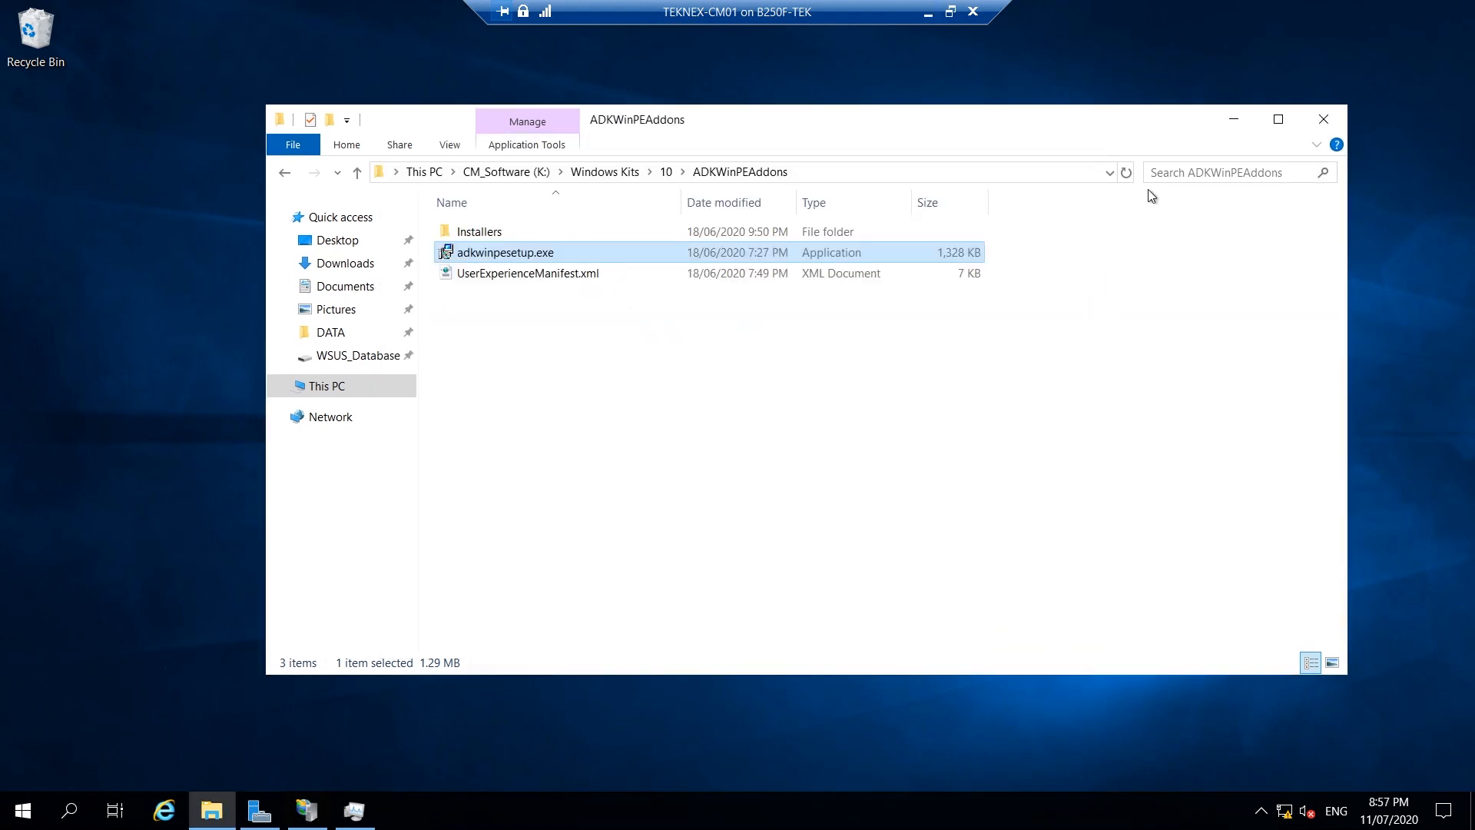
pyautogui.click(1234, 119)
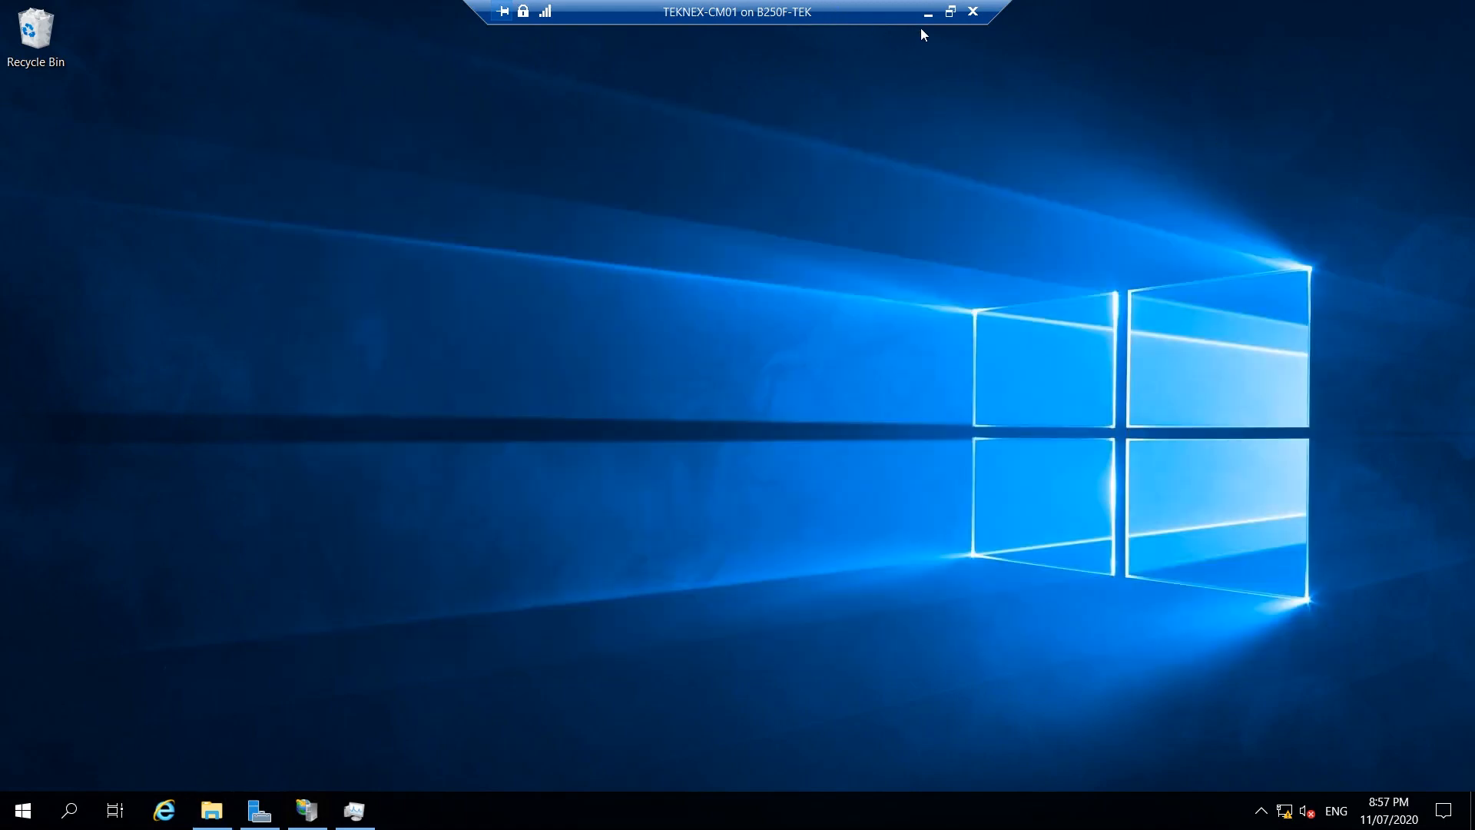
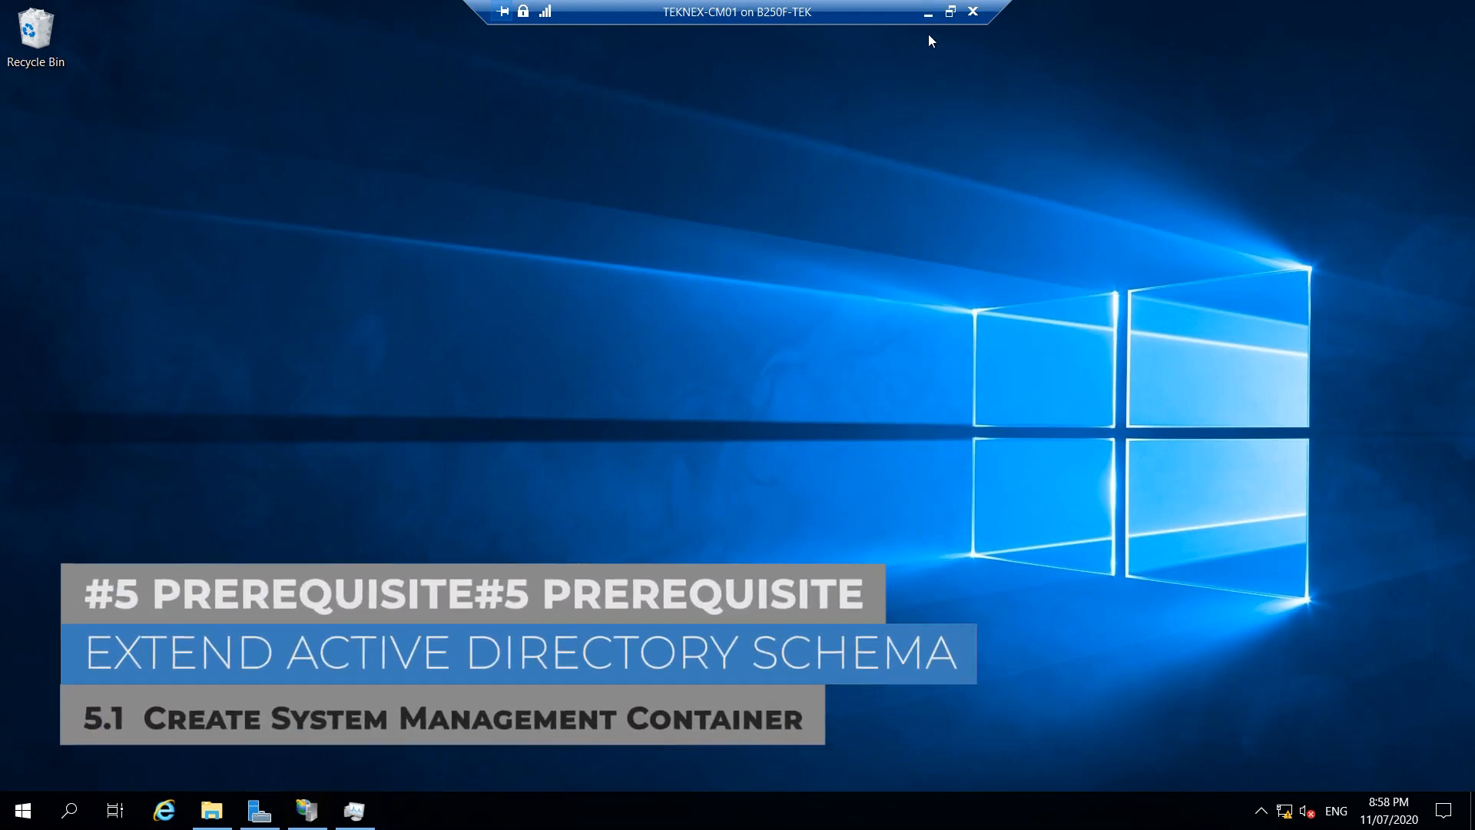
# Read Step 1, Extend the schema, in the Edge Docs guide, then return to TEKNEX-DC01.
pyautogui.click(928, 11)
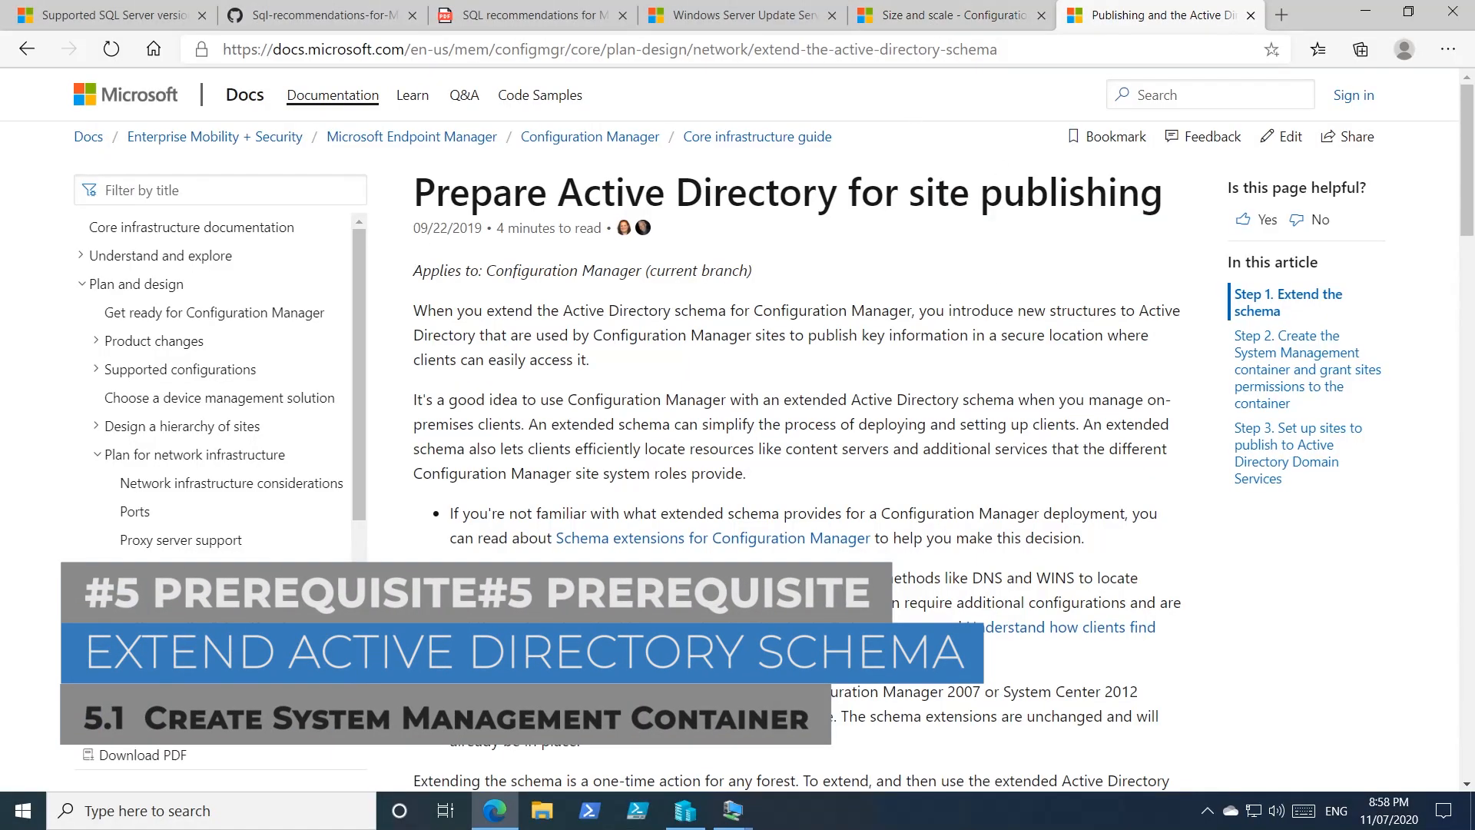
pyautogui.scroll(-5, 1000, 400)
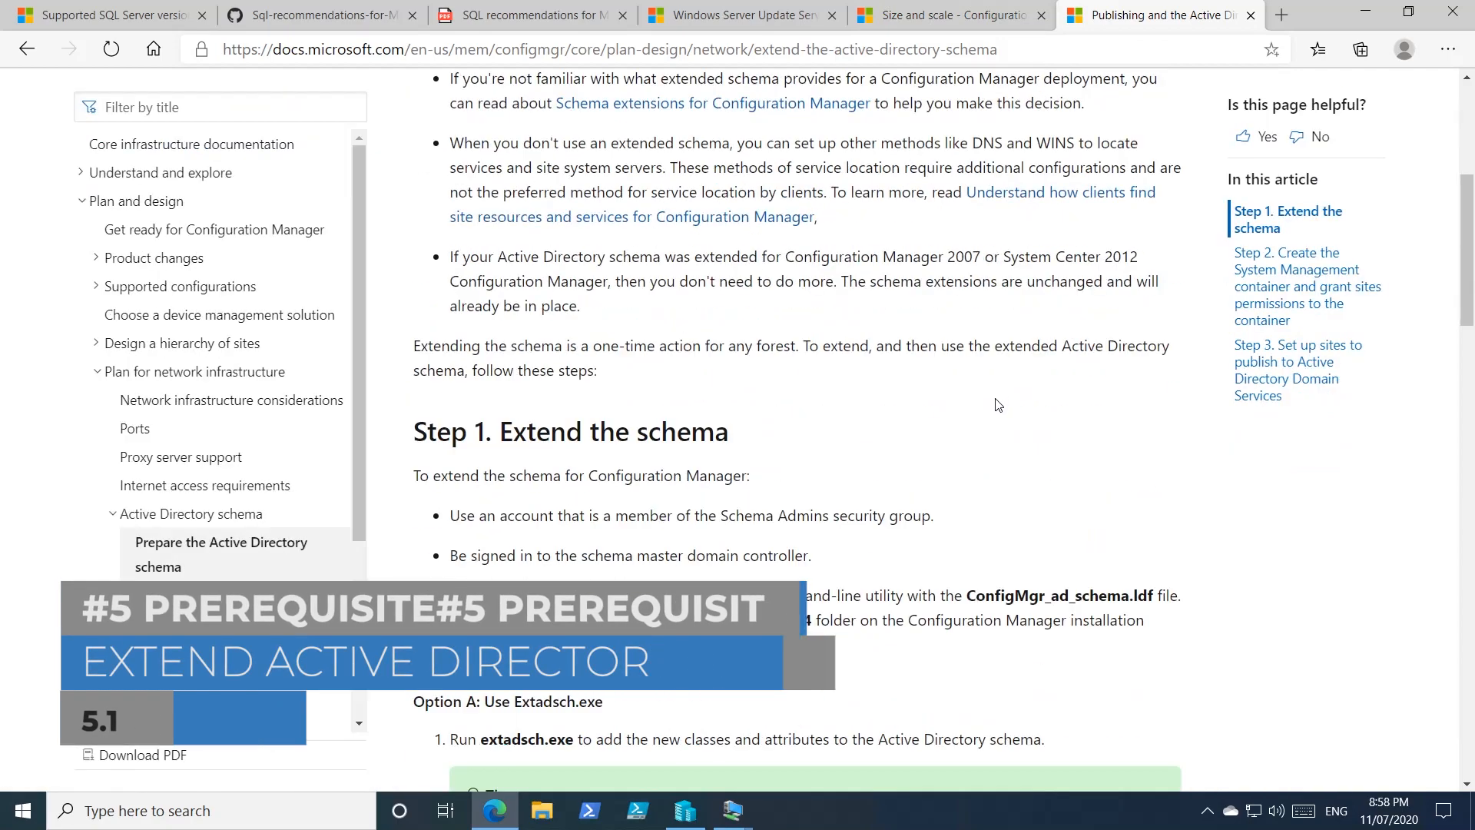
pyautogui.scroll(-4, 997, 431)
pyautogui.scroll(4, 712, 427)
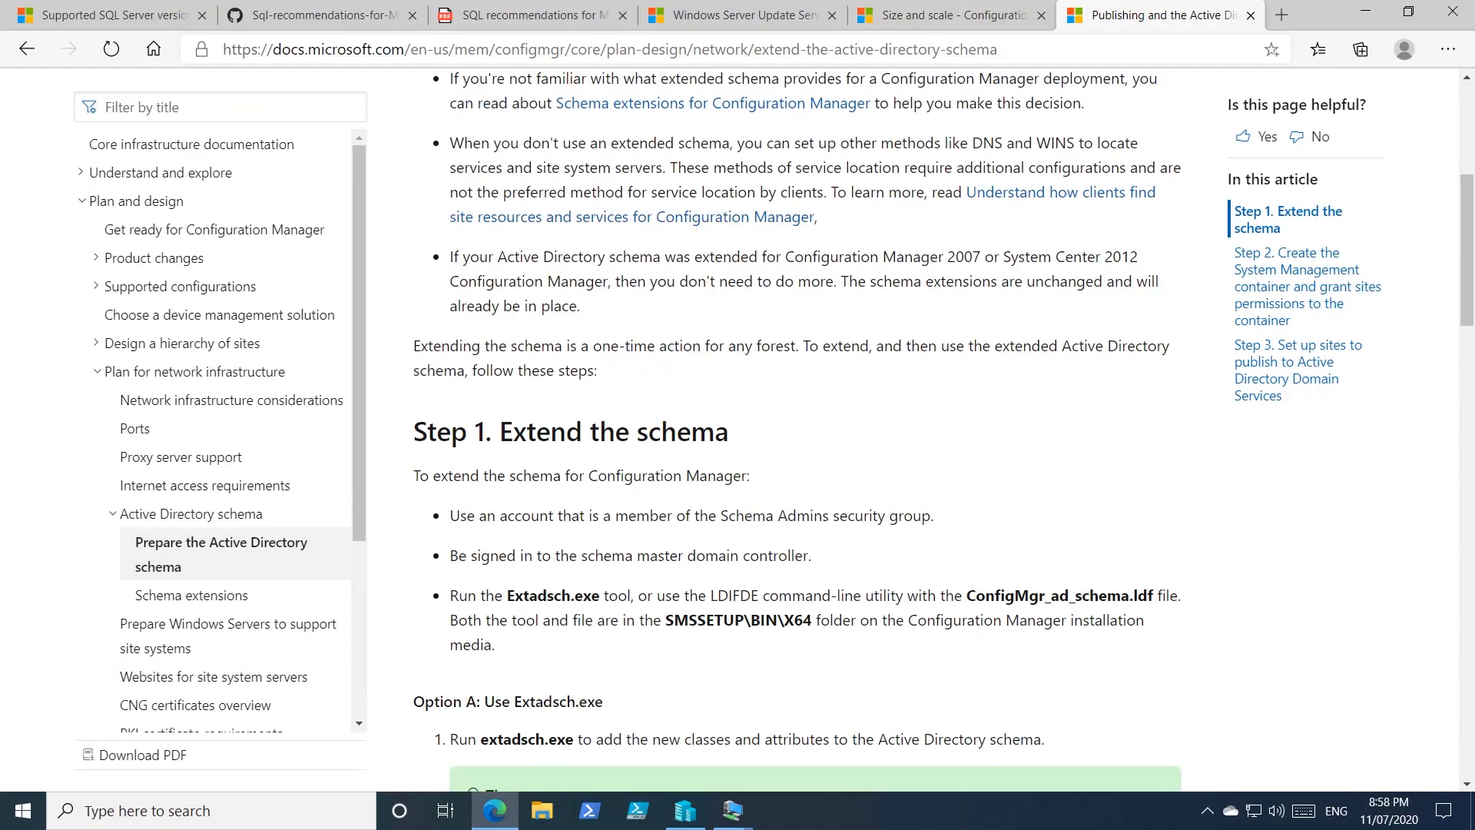
pyautogui.moveTo(734, 809)
pyautogui.click(629, 734)
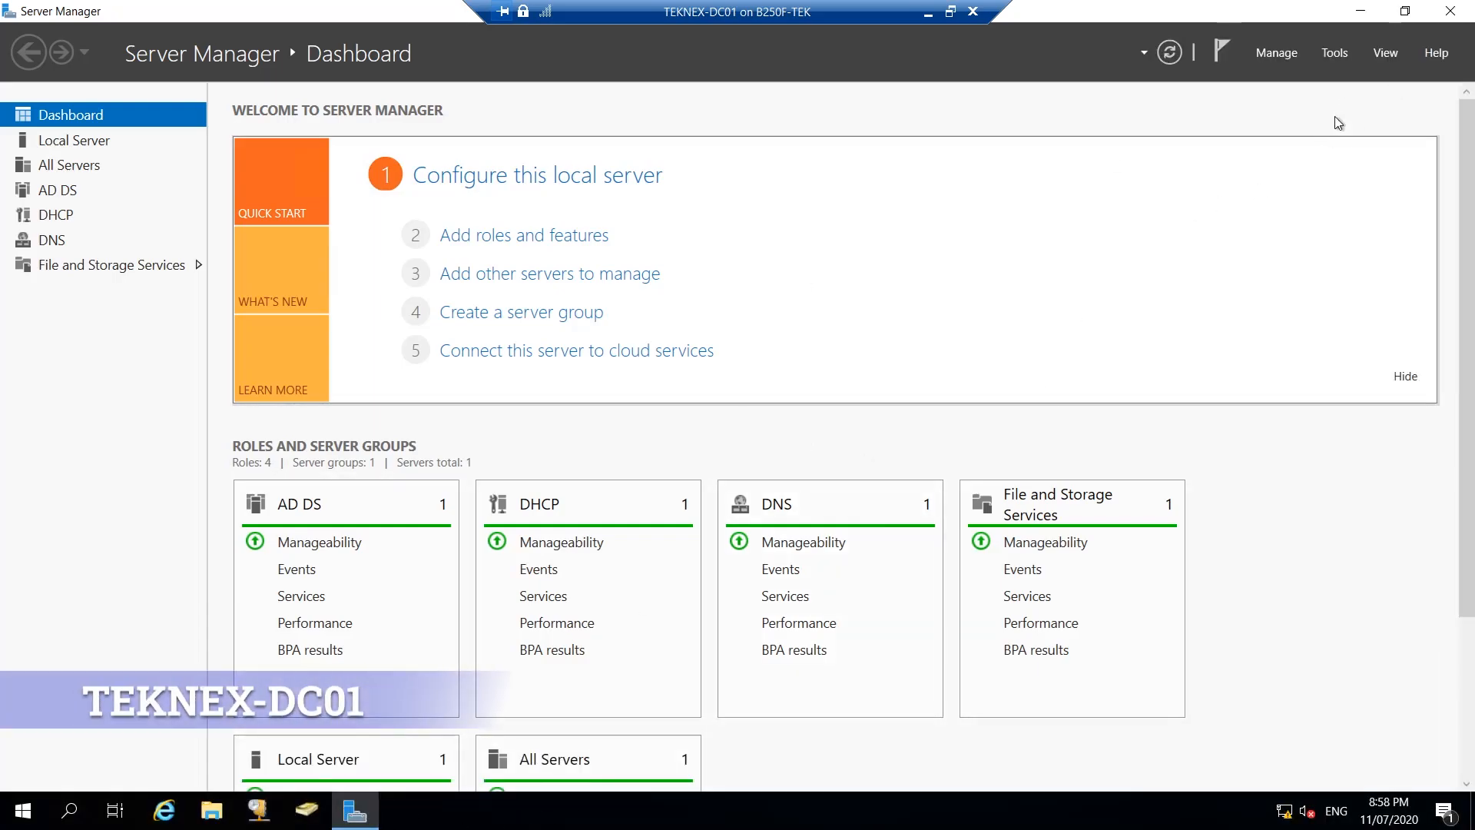
# Launch ADSI Edit and connect to the Default naming context.
pyautogui.click(1333, 53)
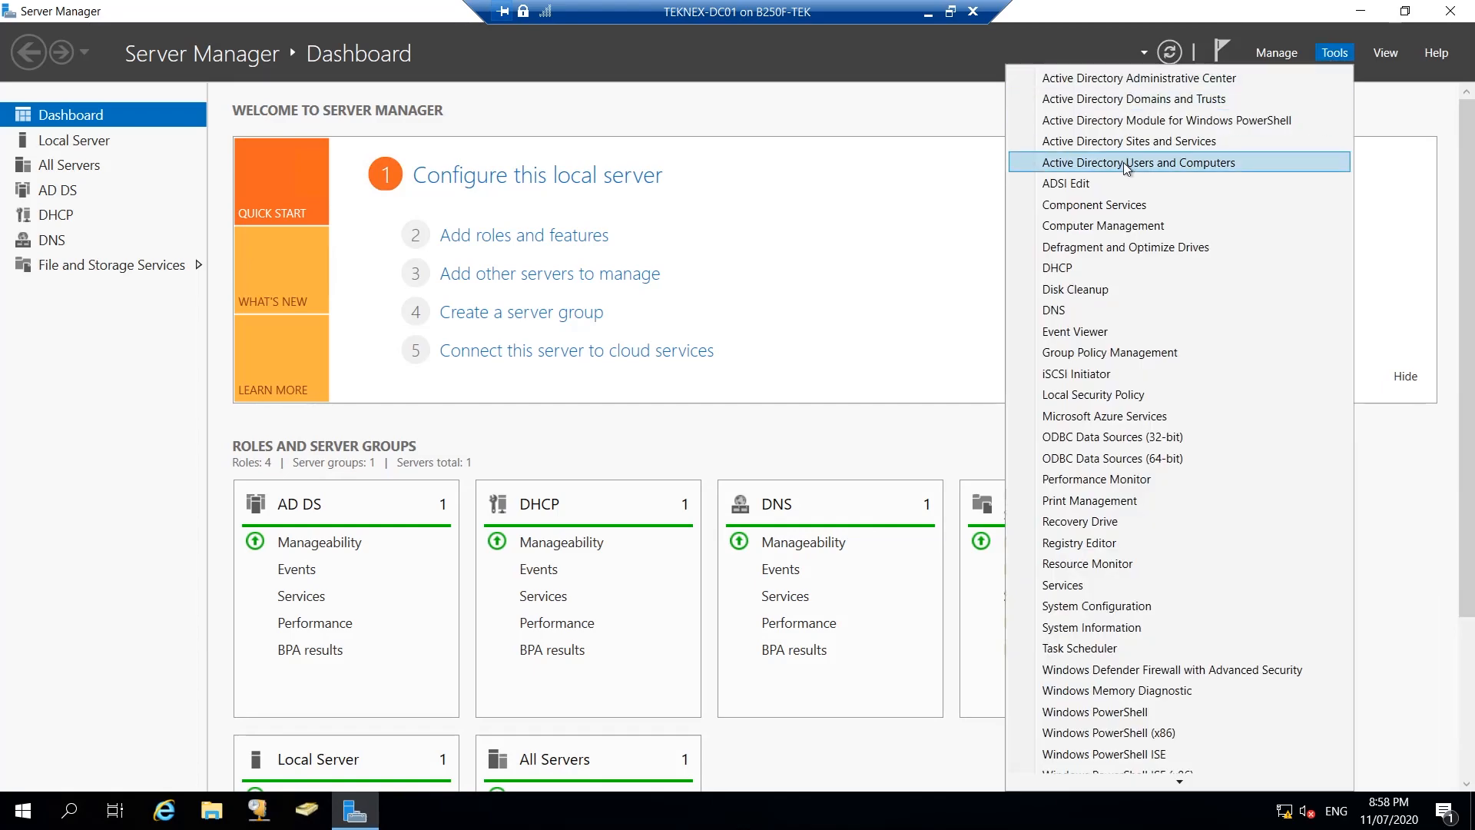
pyautogui.click(1105, 186)
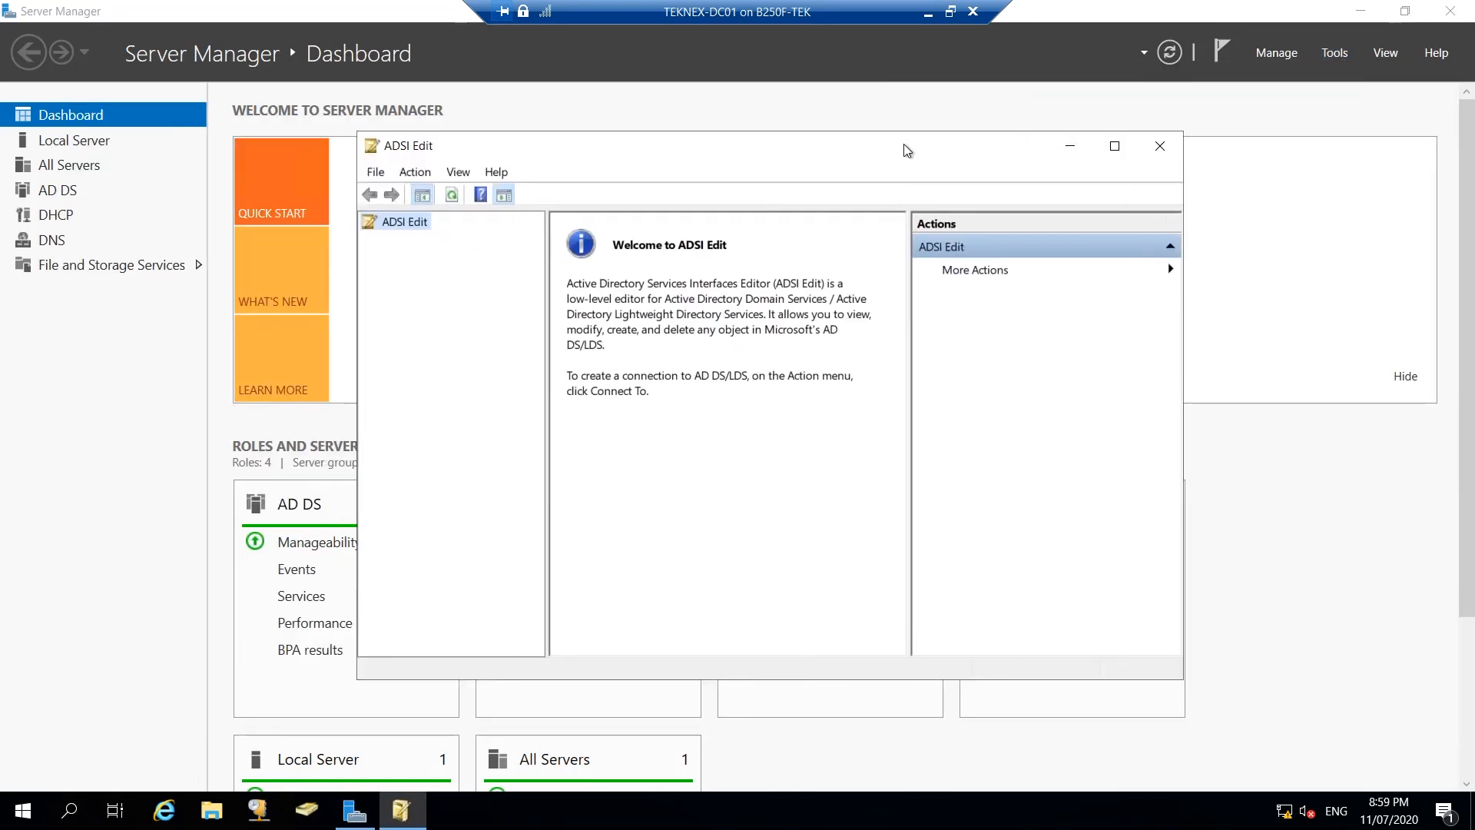
pyautogui.click(403, 169)
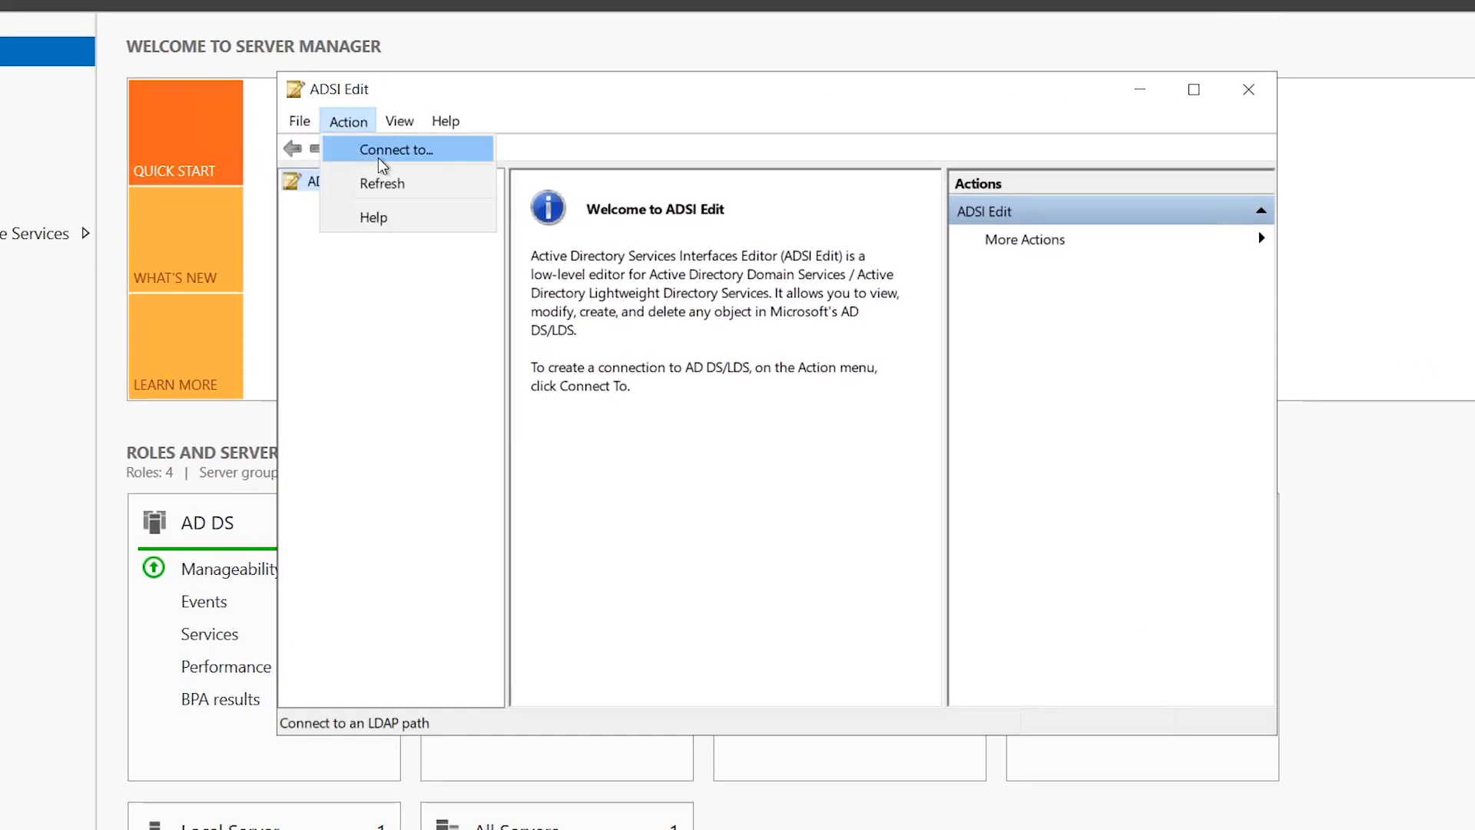
pyautogui.click(389, 152)
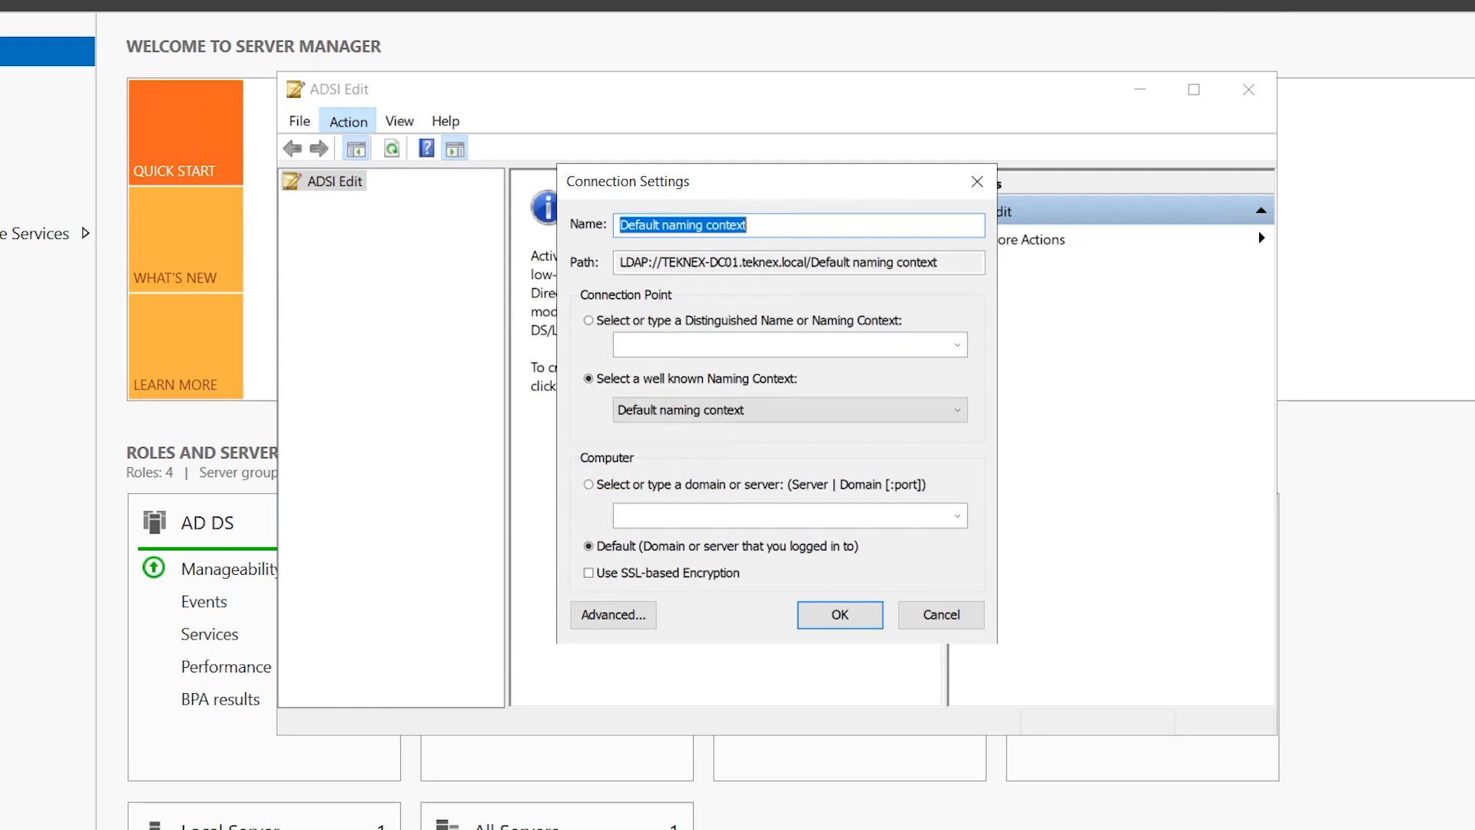
pyautogui.moveTo(639, 224); pyautogui.dragTo(747, 224)
pyautogui.press('Tab')
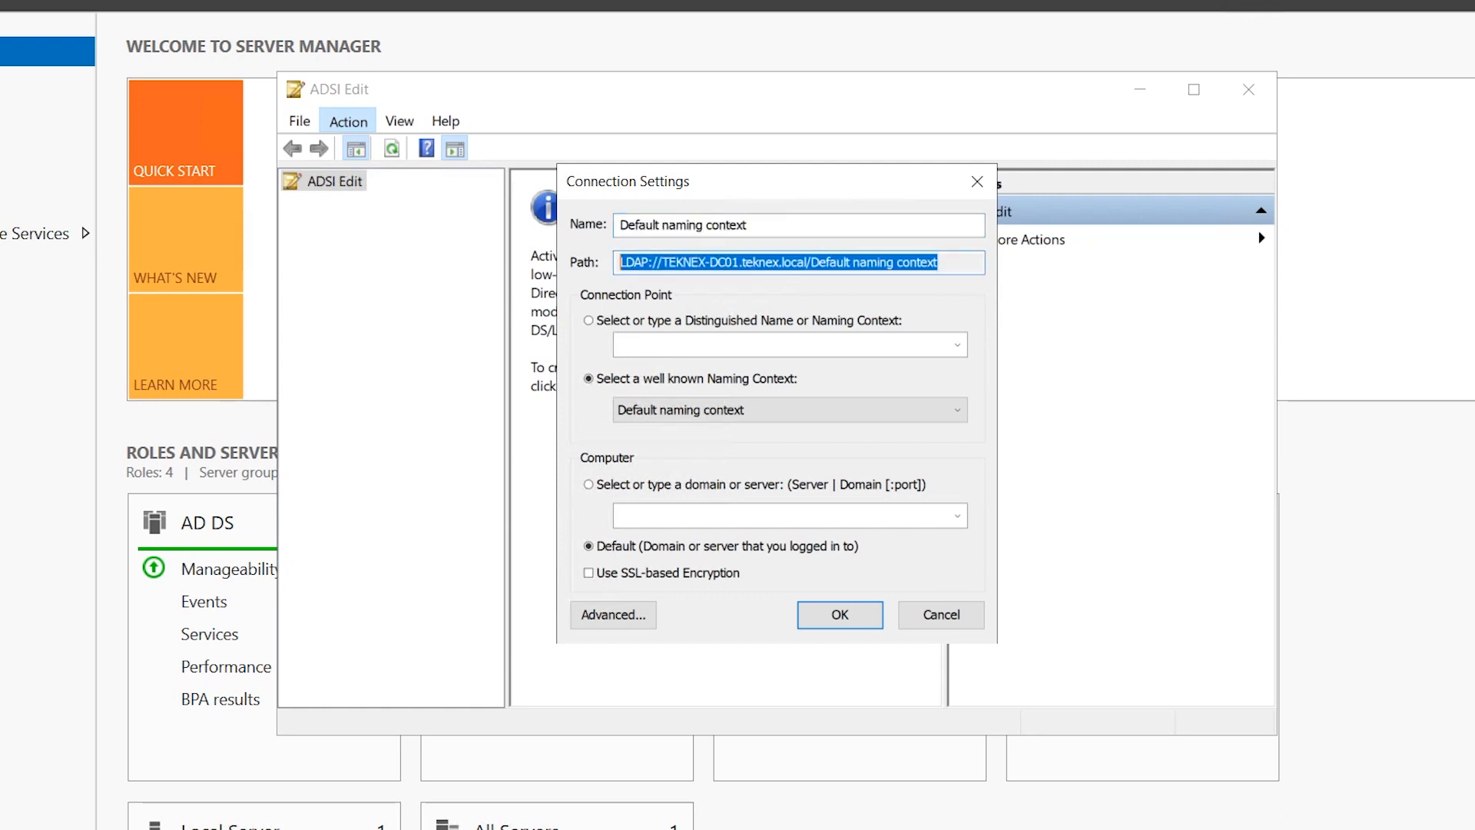
pyautogui.click(843, 622)
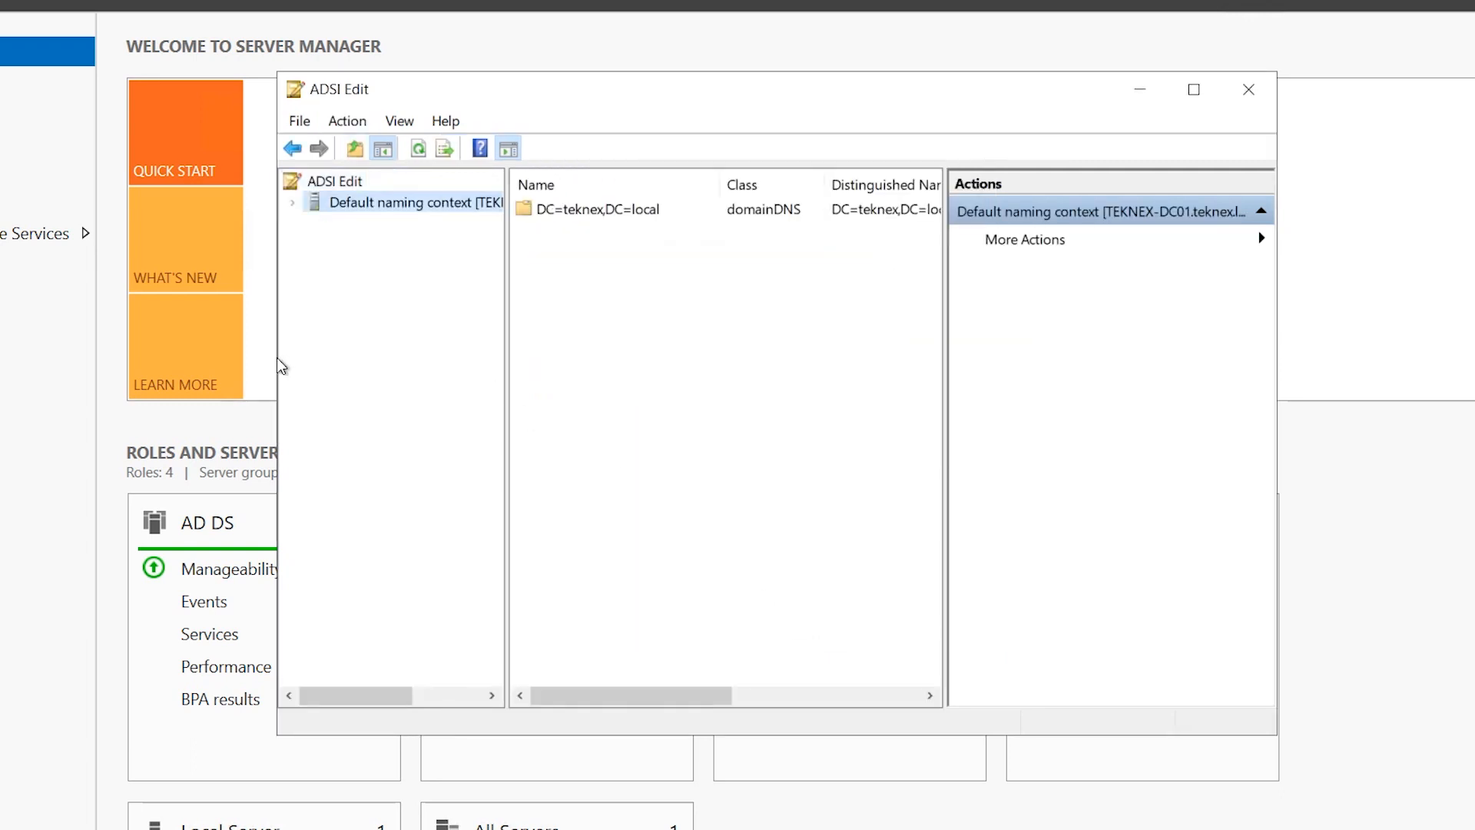
# Widen the ADSI Edit tree, expand DC=teknex,DC=local and bring up actions for CN=System.
pyautogui.moveTo(277, 366); pyautogui.dragTo(165, 370)
pyautogui.moveTo(392, 375); pyautogui.dragTo(553, 374)
pyautogui.click(179, 203)
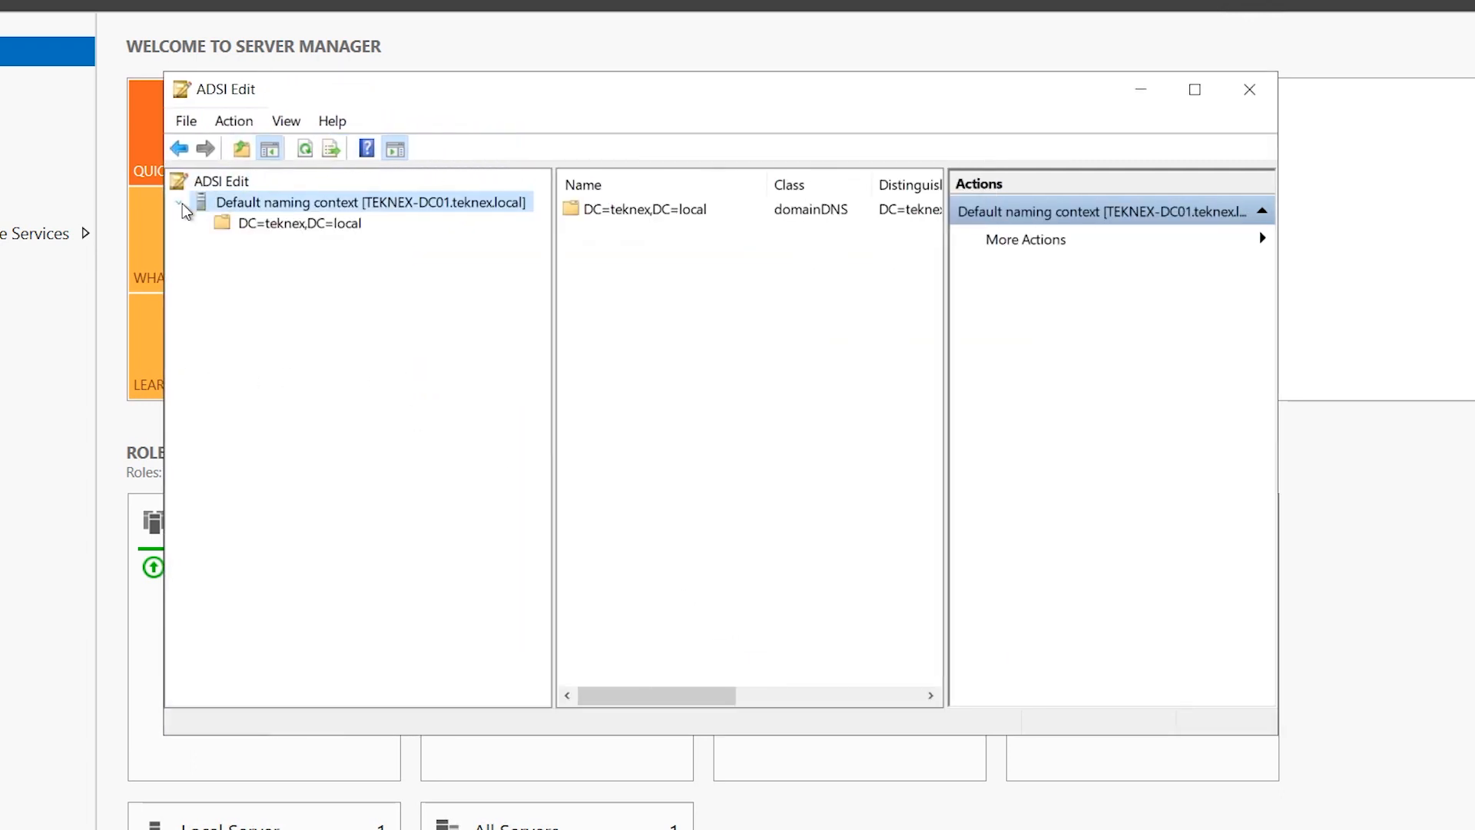
pyautogui.click(228, 220)
pyautogui.click(202, 224)
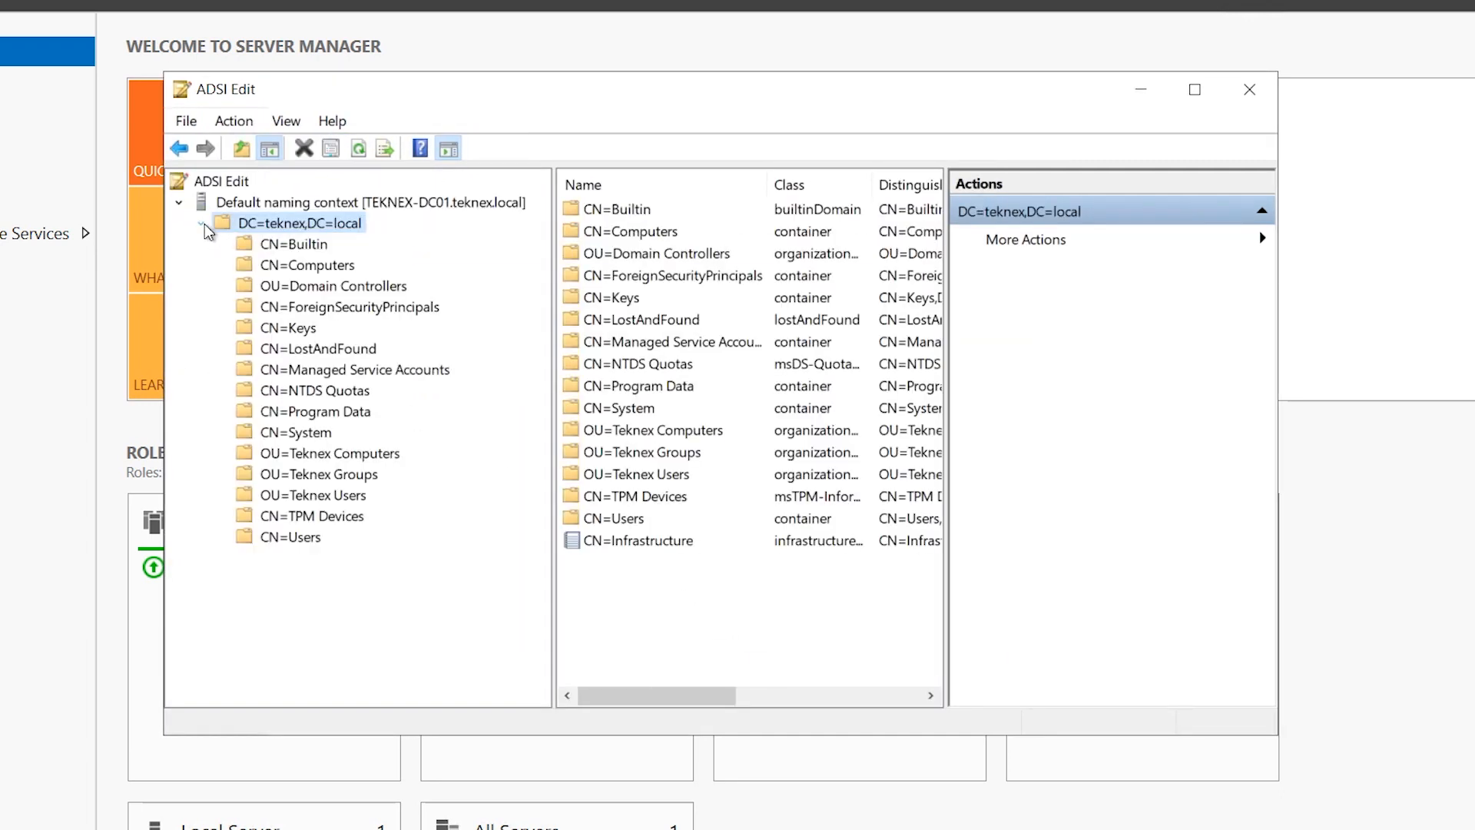
pyautogui.click(325, 432)
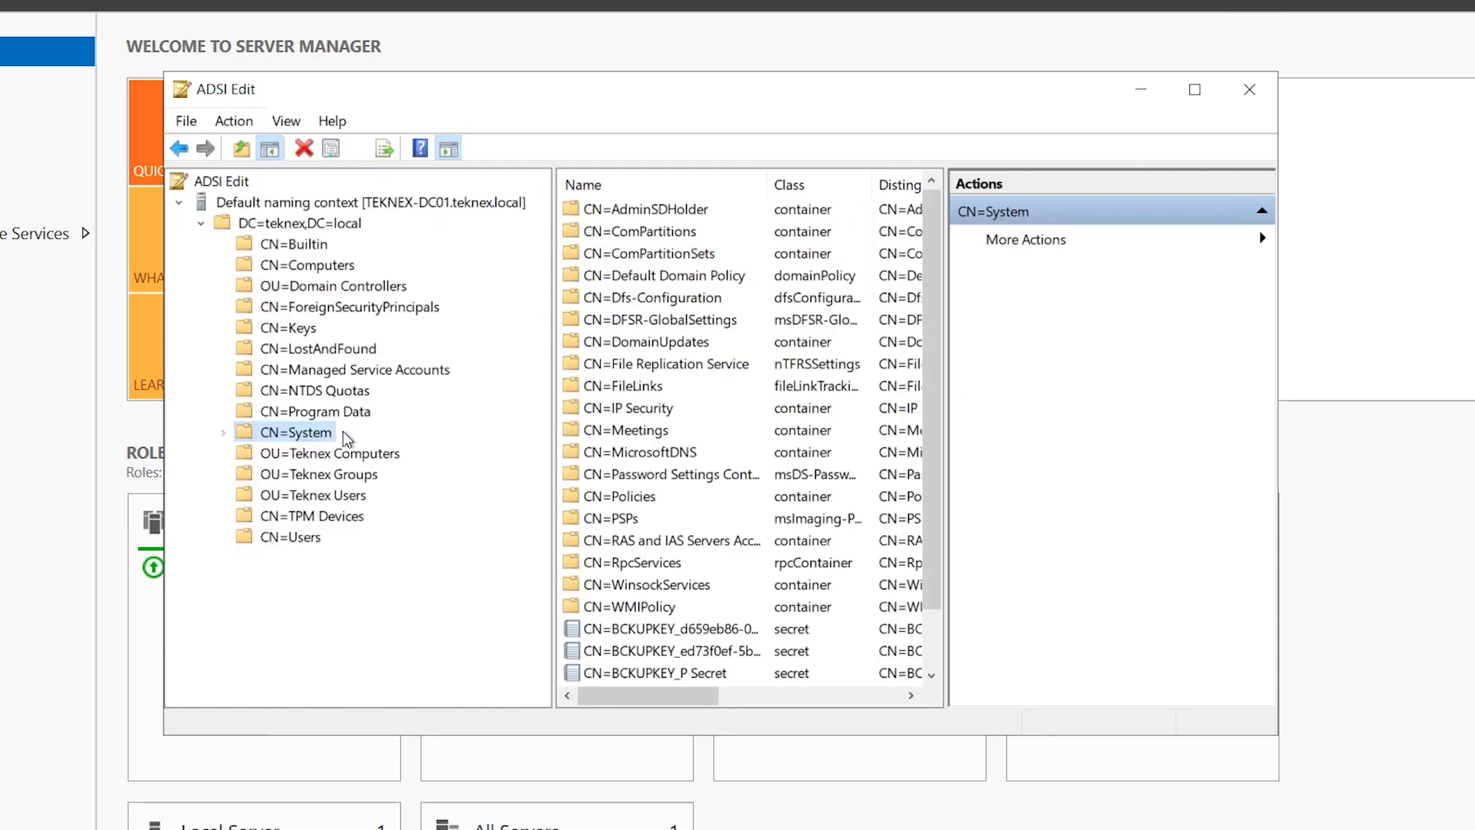
pyautogui.rightClick(309, 438)
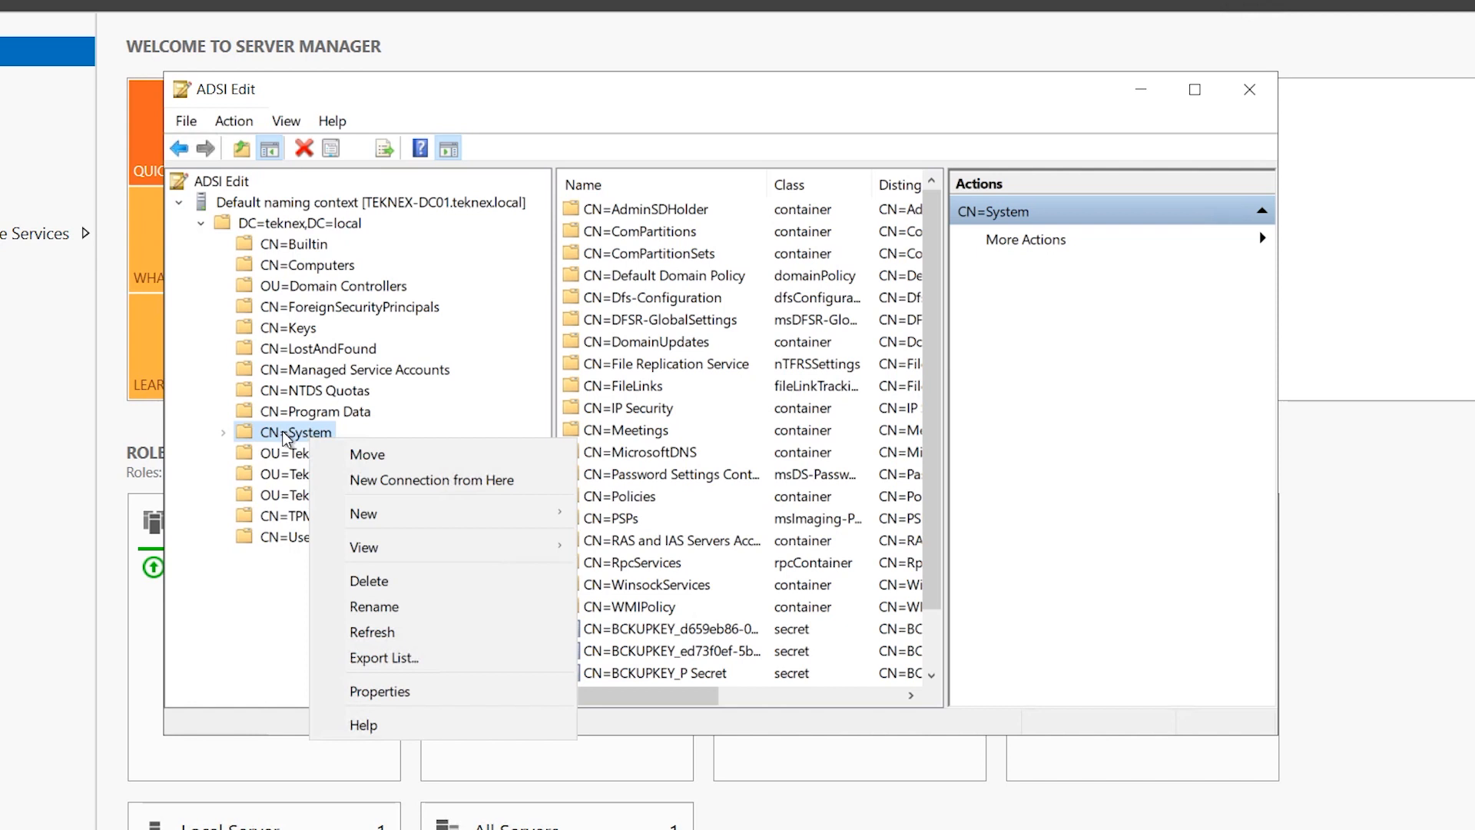
pyautogui.click(284, 434)
pyautogui.rightClick(282, 431)
# Create a new container object named 'System Management' under CN=System.
pyautogui.moveTo(474, 500)
pyautogui.click(603, 500)
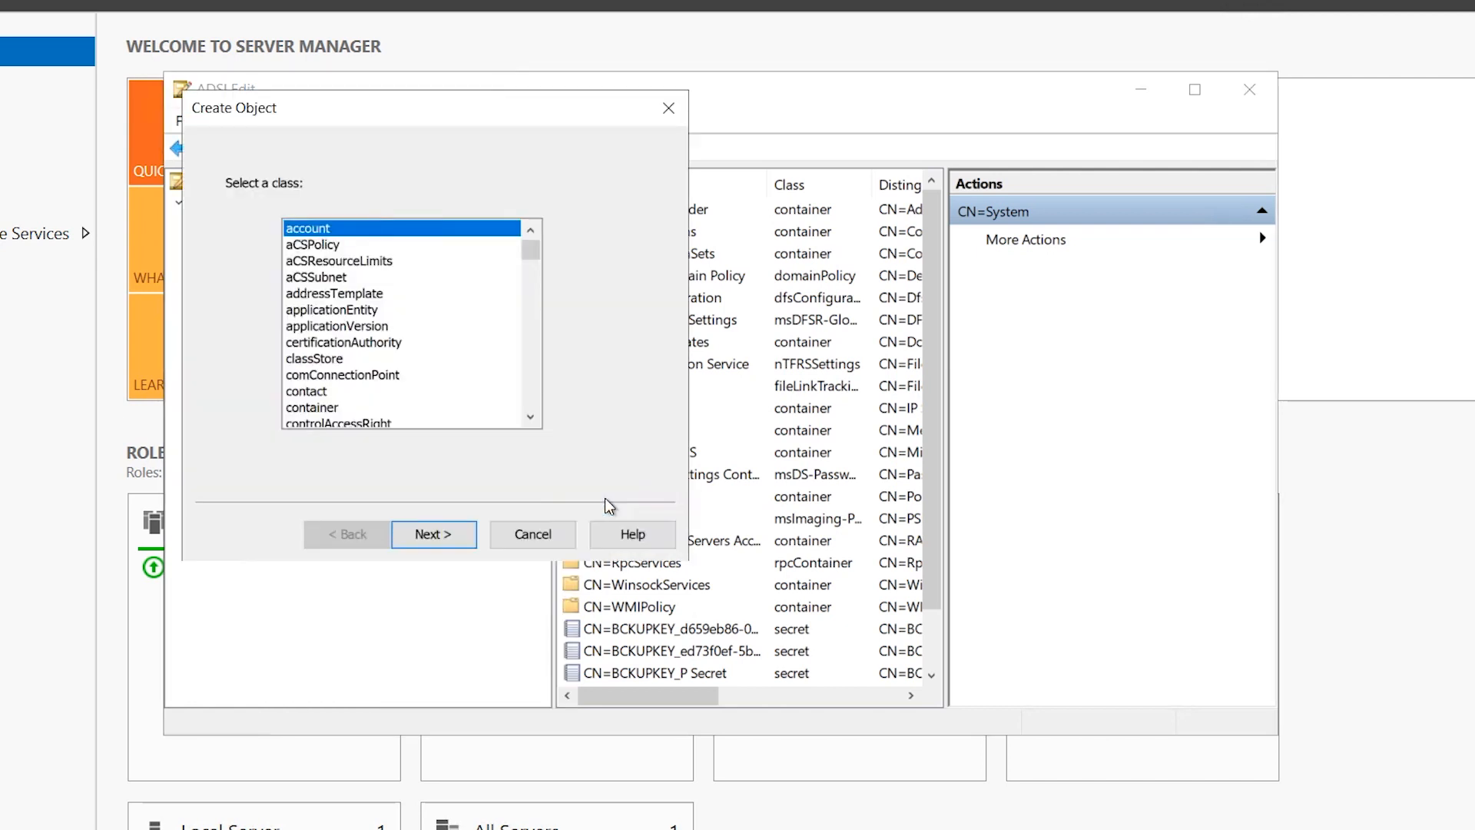
pyautogui.click(328, 411)
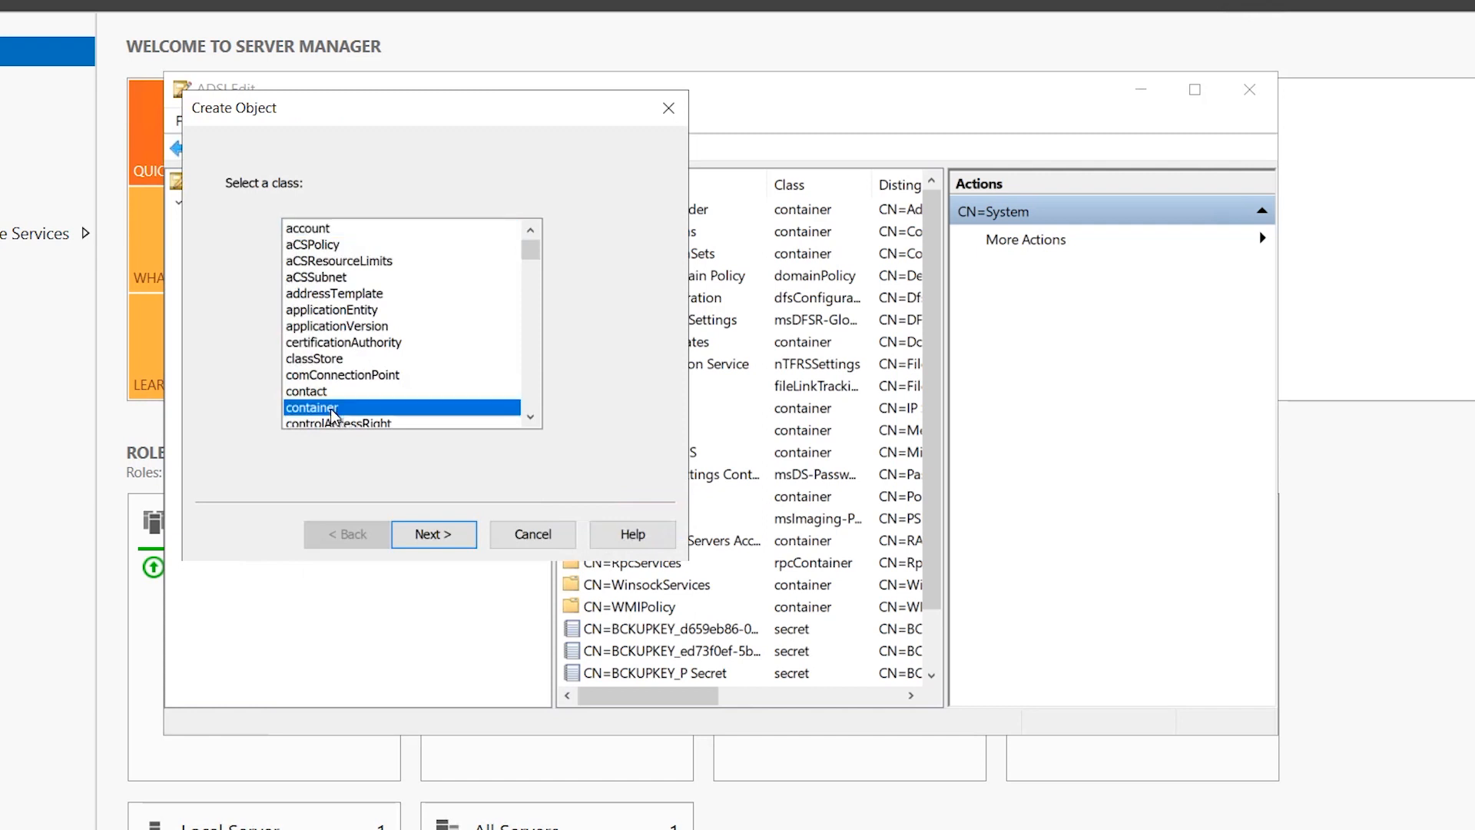
pyautogui.click(425, 533)
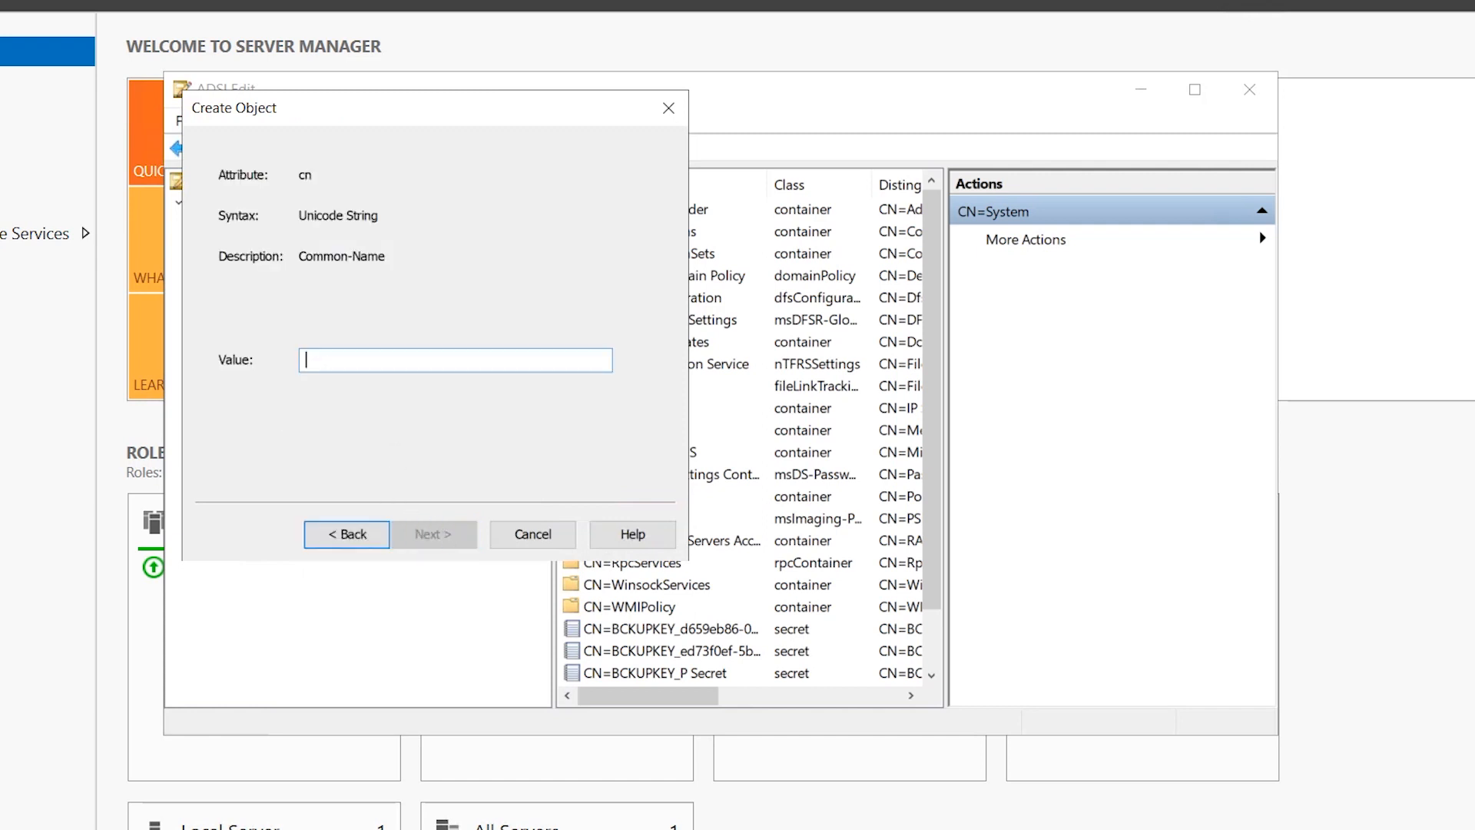
pyautogui.write('S')
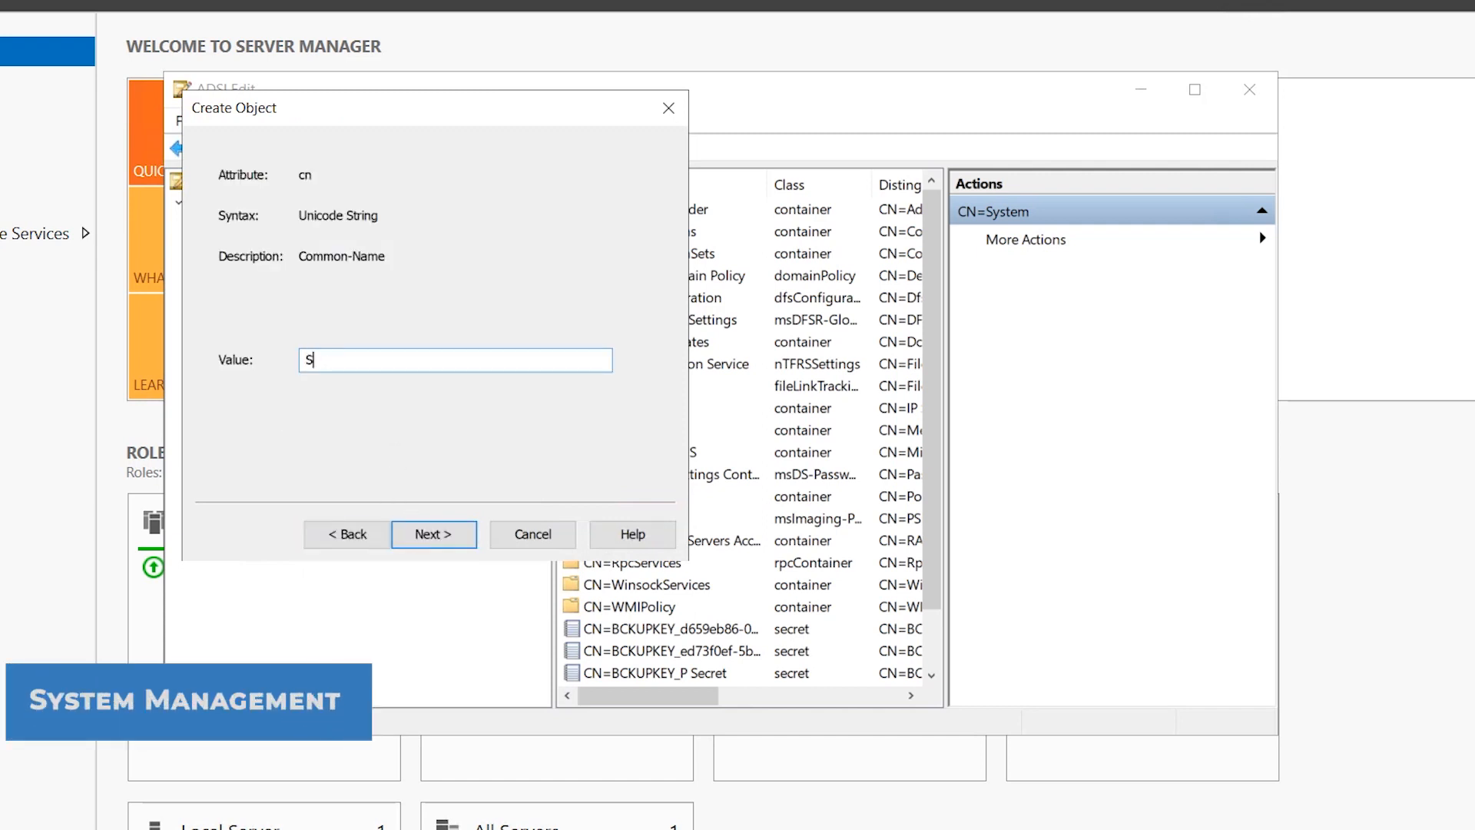
pyautogui.write('ystem Management')
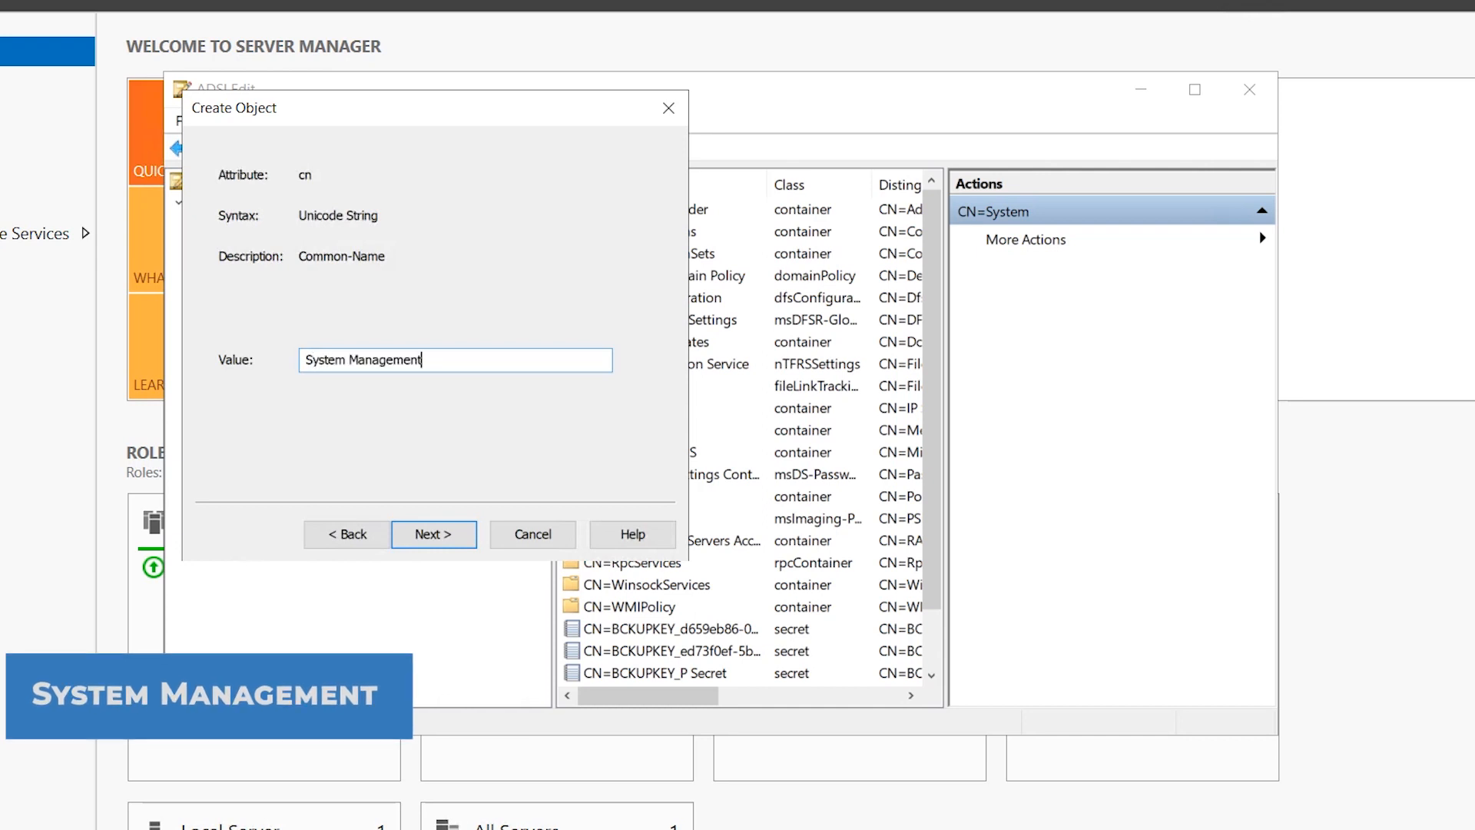
pyautogui.doubleClick(385, 360)
pyautogui.moveTo(346, 361); pyautogui.dragTo(306, 369)
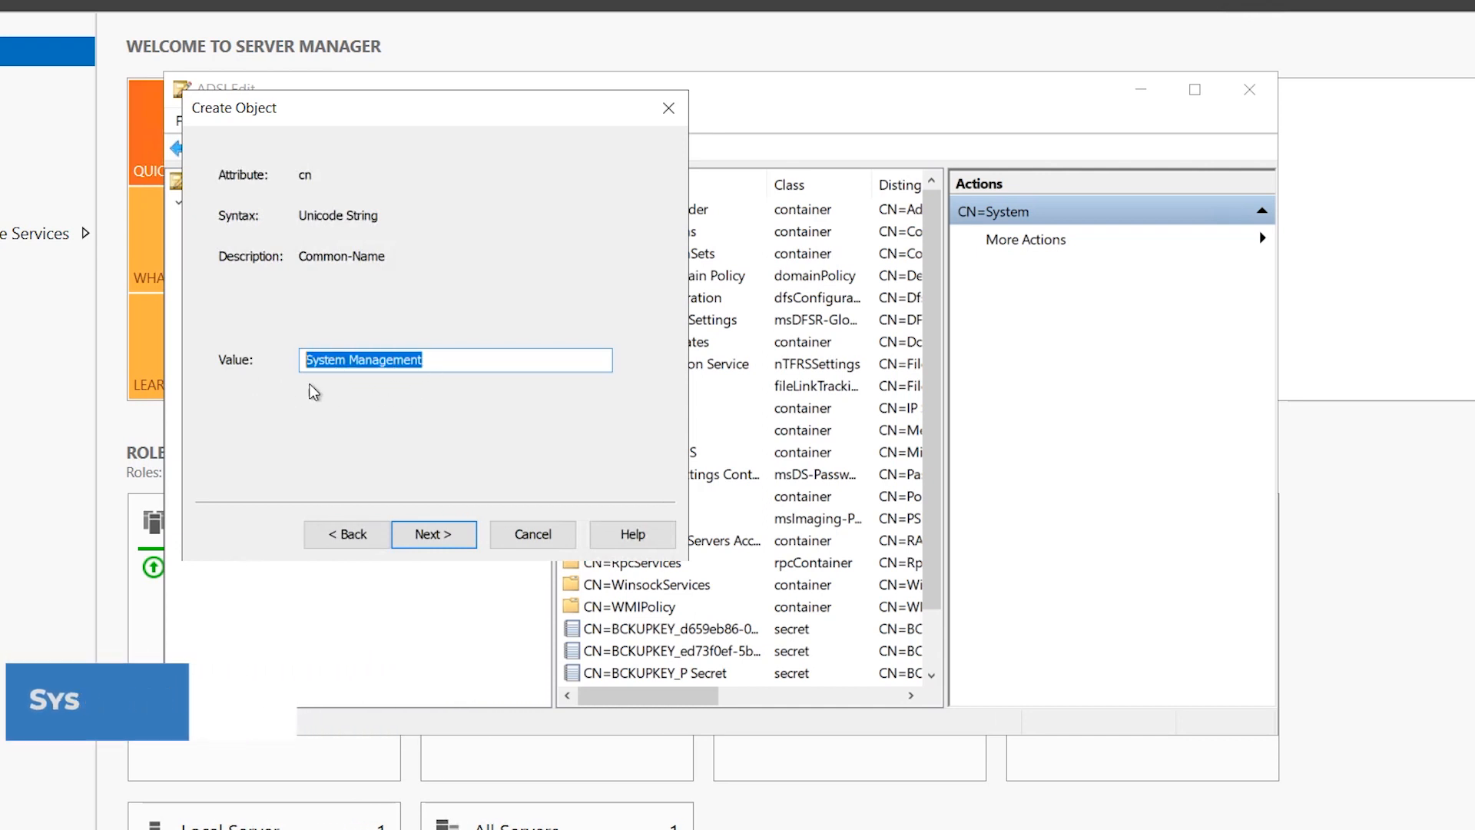
pyautogui.click(427, 533)
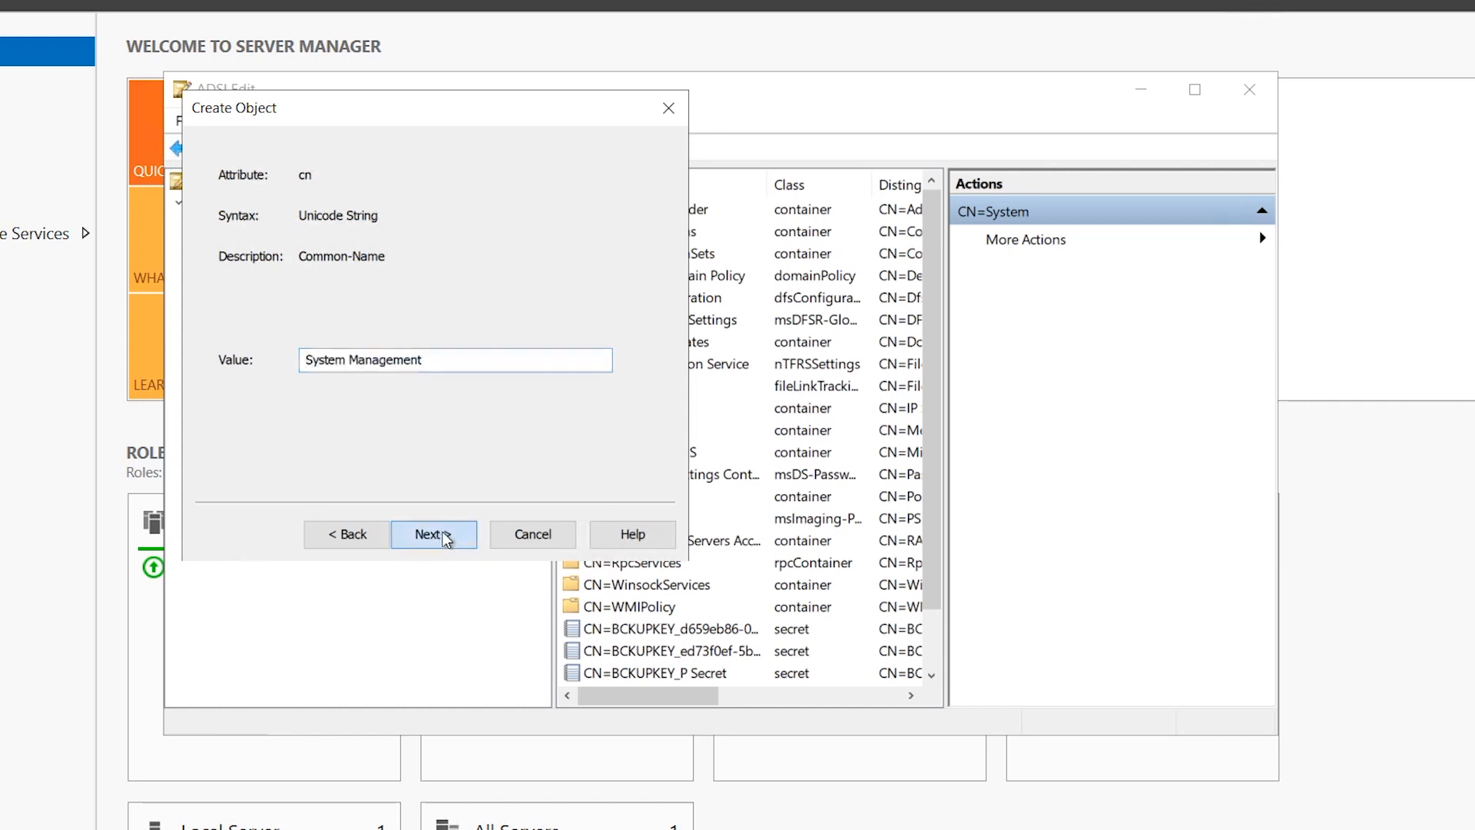
pyautogui.click(455, 531)
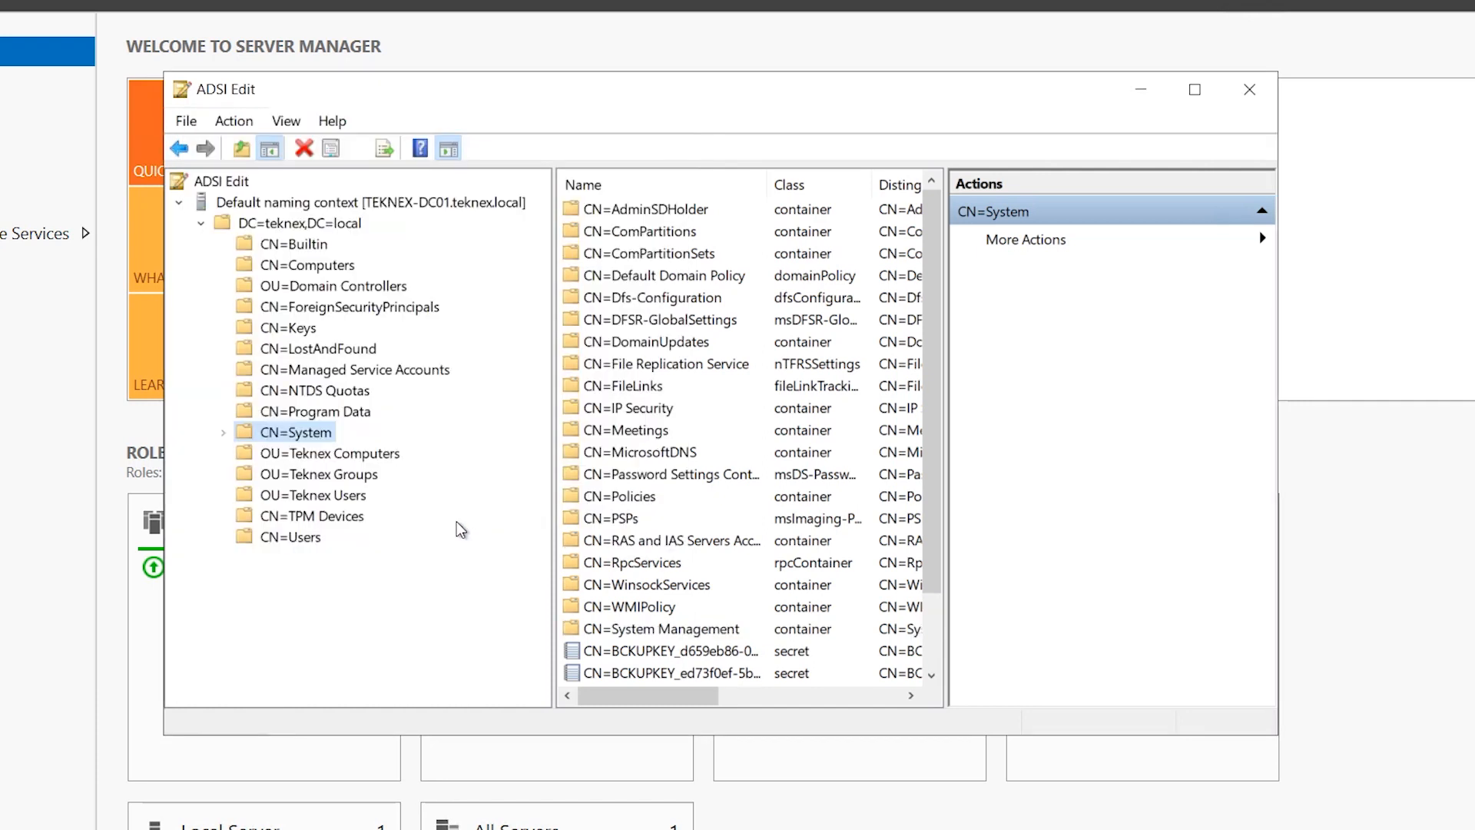
# Refresh the tree and open the new CN=System Management container.
pyautogui.click(222, 430)
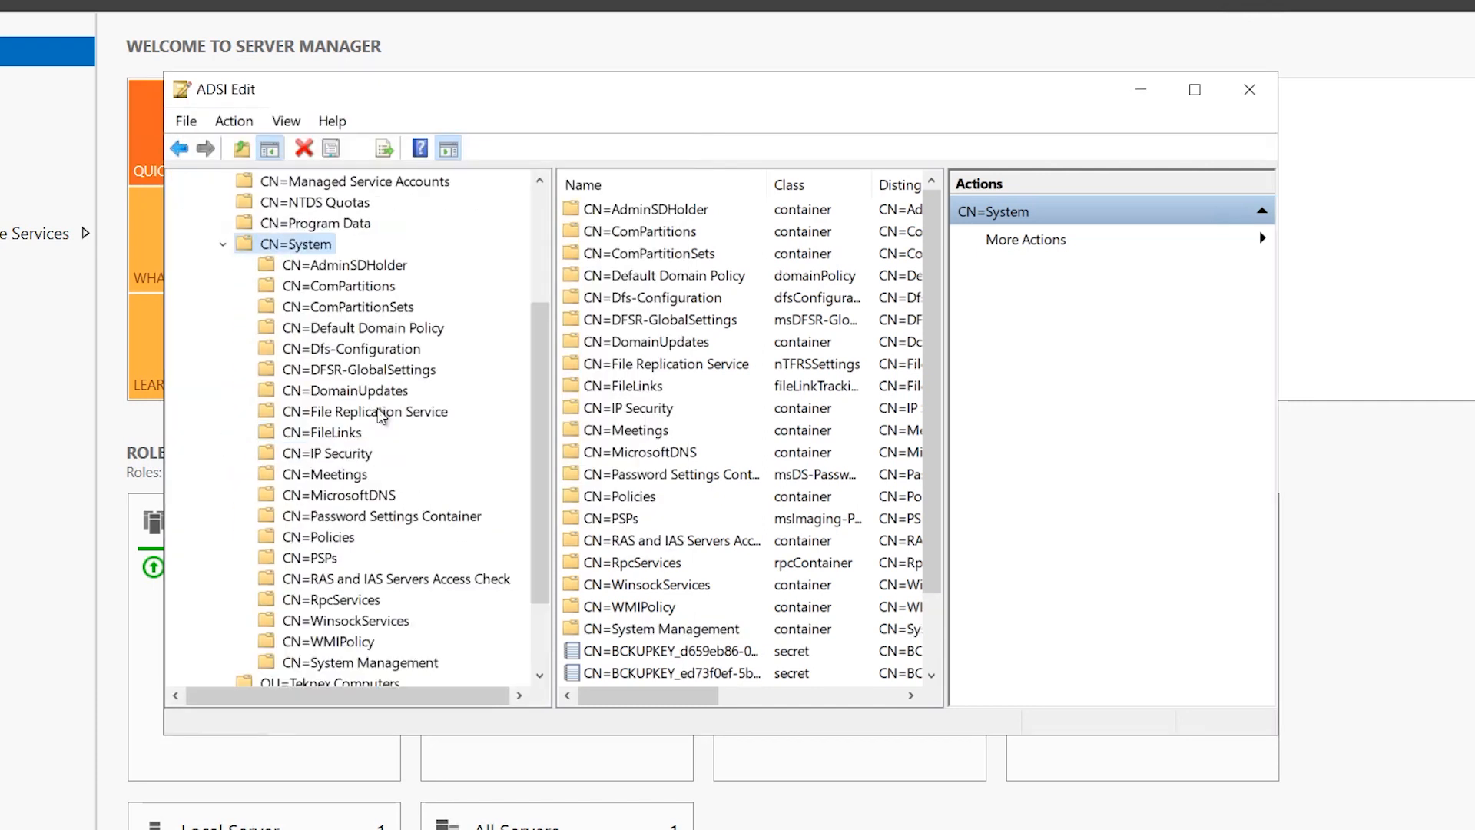
pyautogui.rightClick(316, 244)
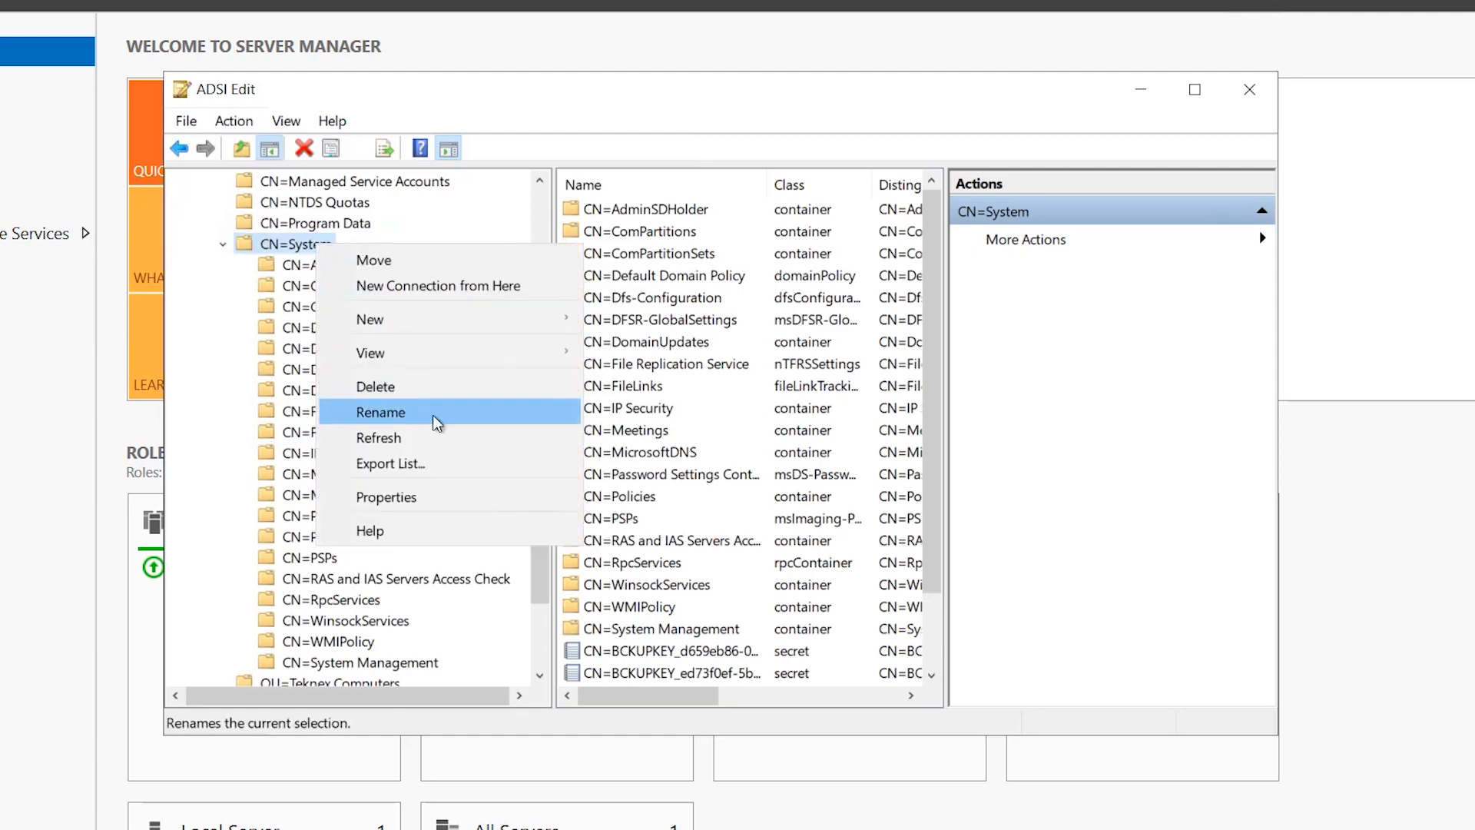
pyautogui.click(408, 438)
pyautogui.scroll(-4, 413, 495)
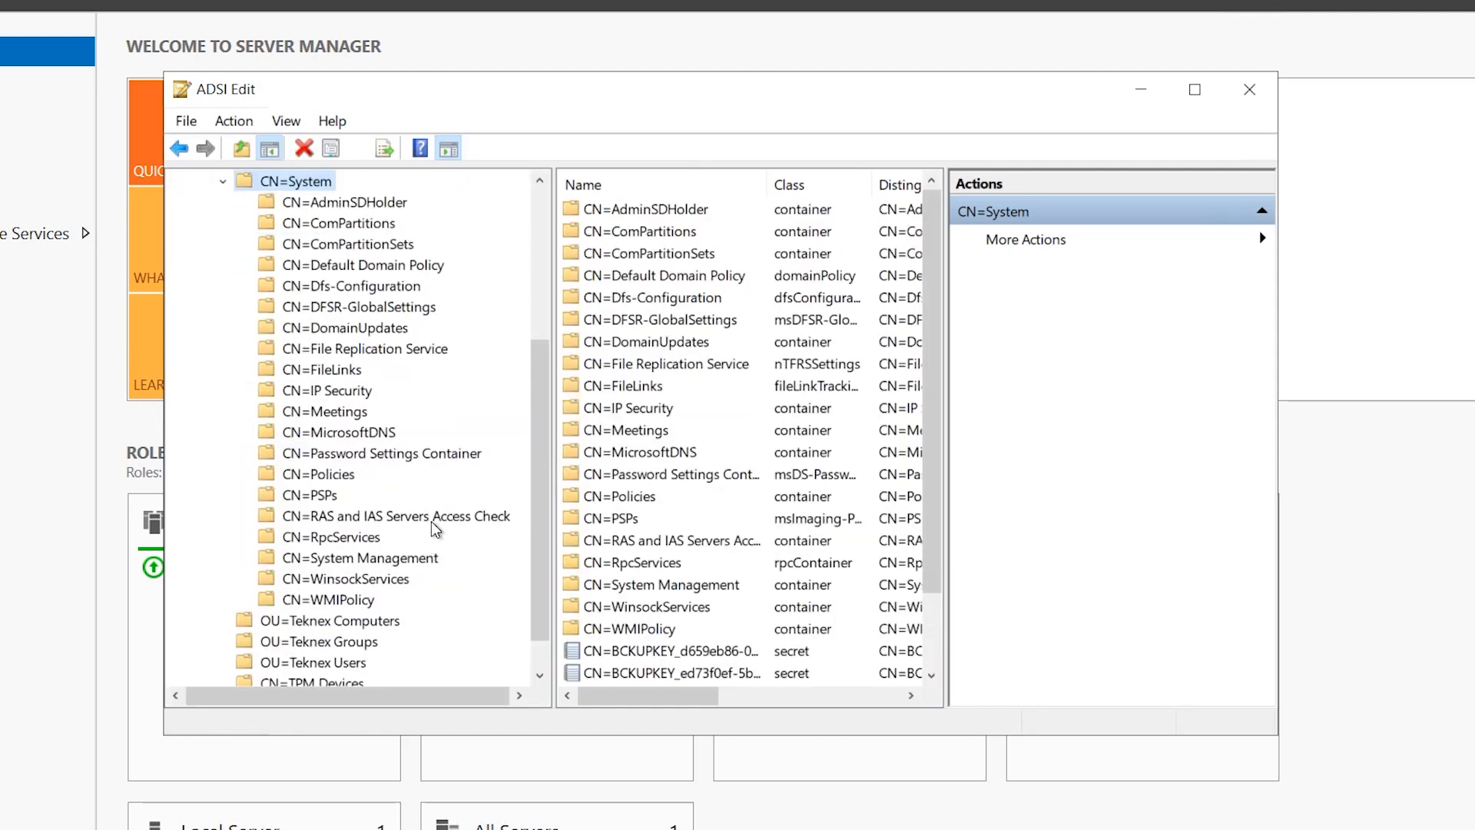
pyautogui.scroll(-1, 431, 520)
pyautogui.click(331, 517)
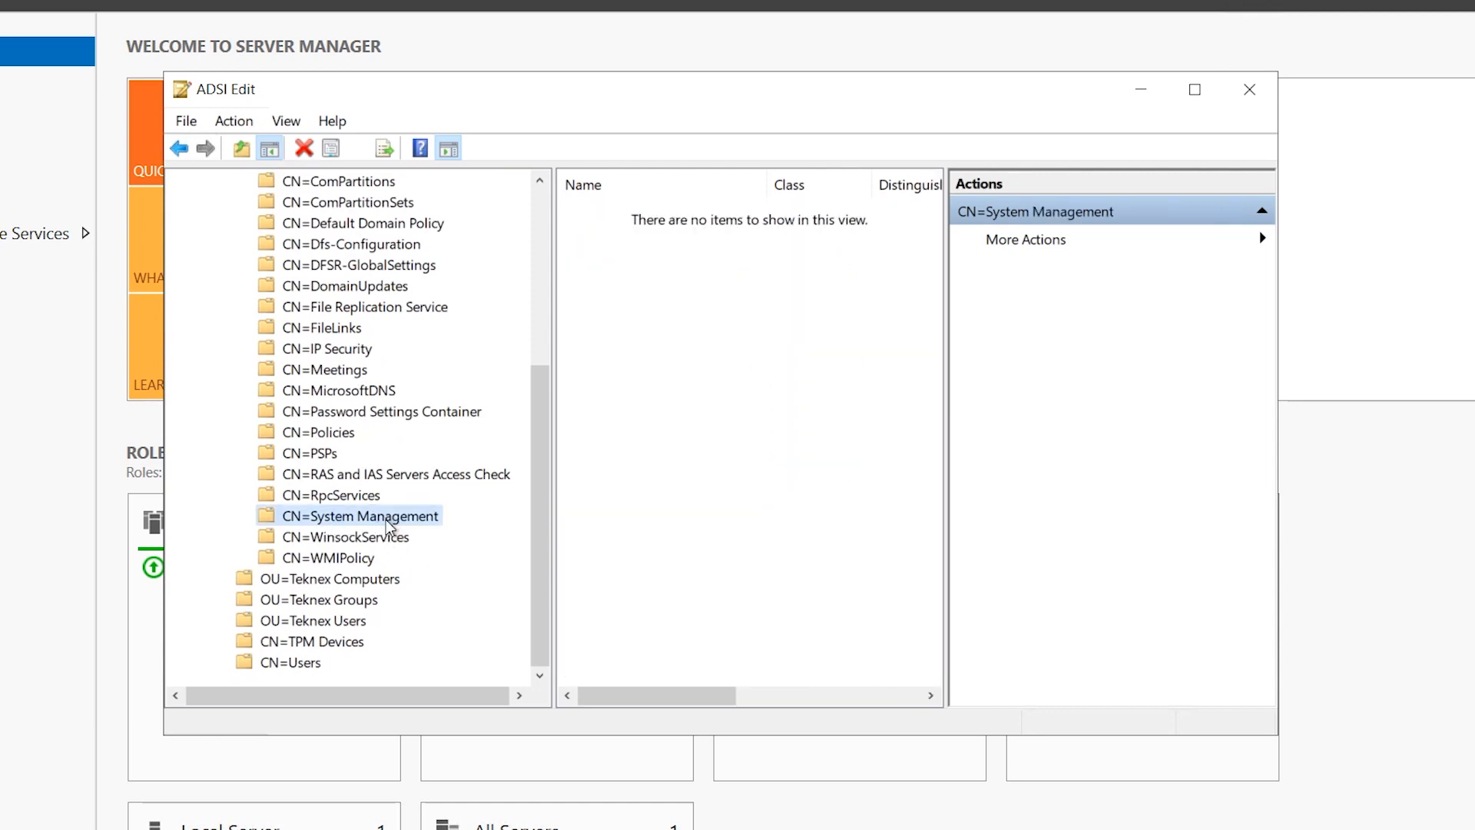
# Add a permission entry on System Management, restricting principal search to Computers only.
pyautogui.rightClick(385, 519)
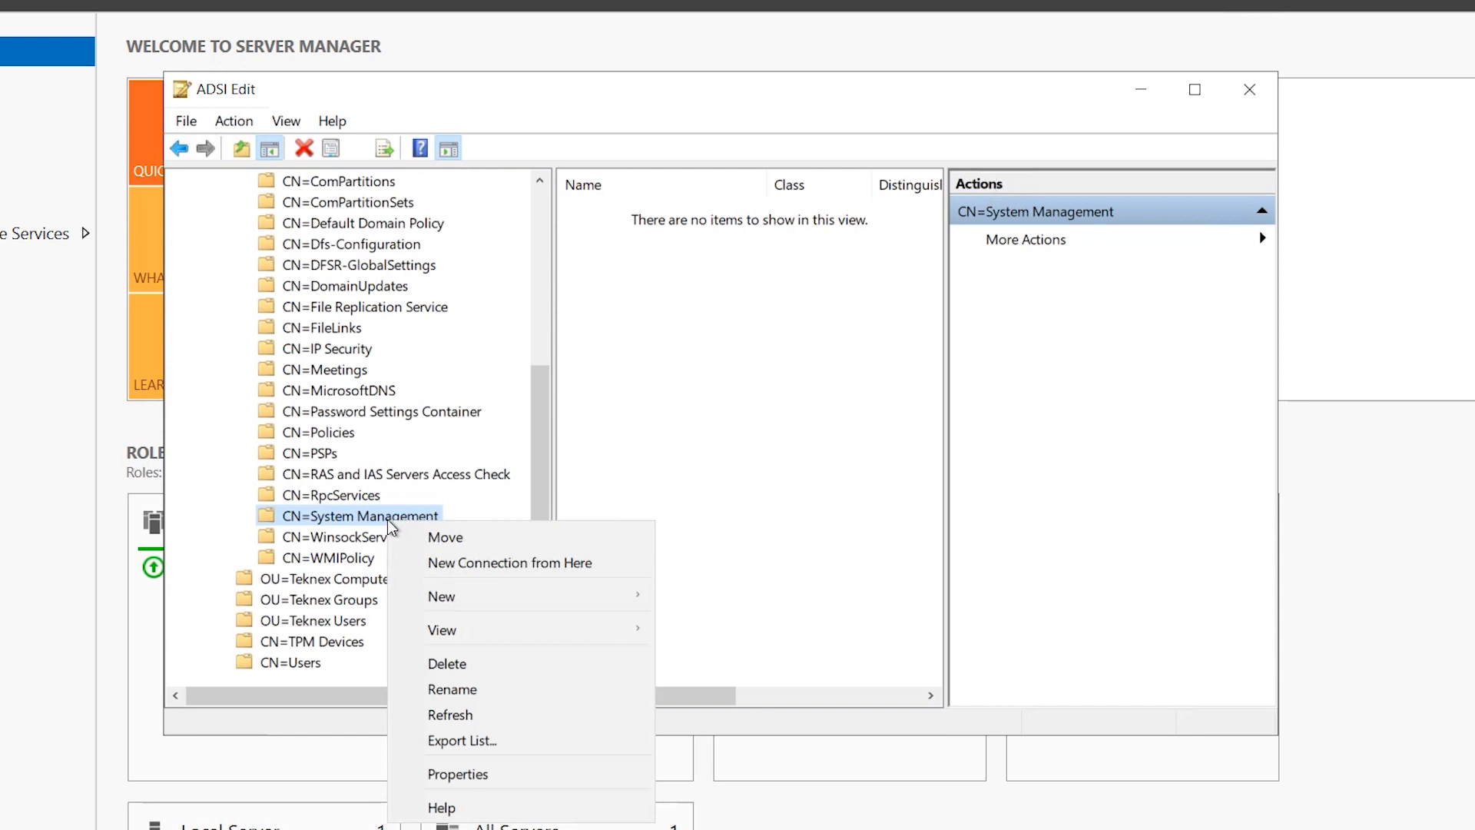
pyautogui.click(481, 764)
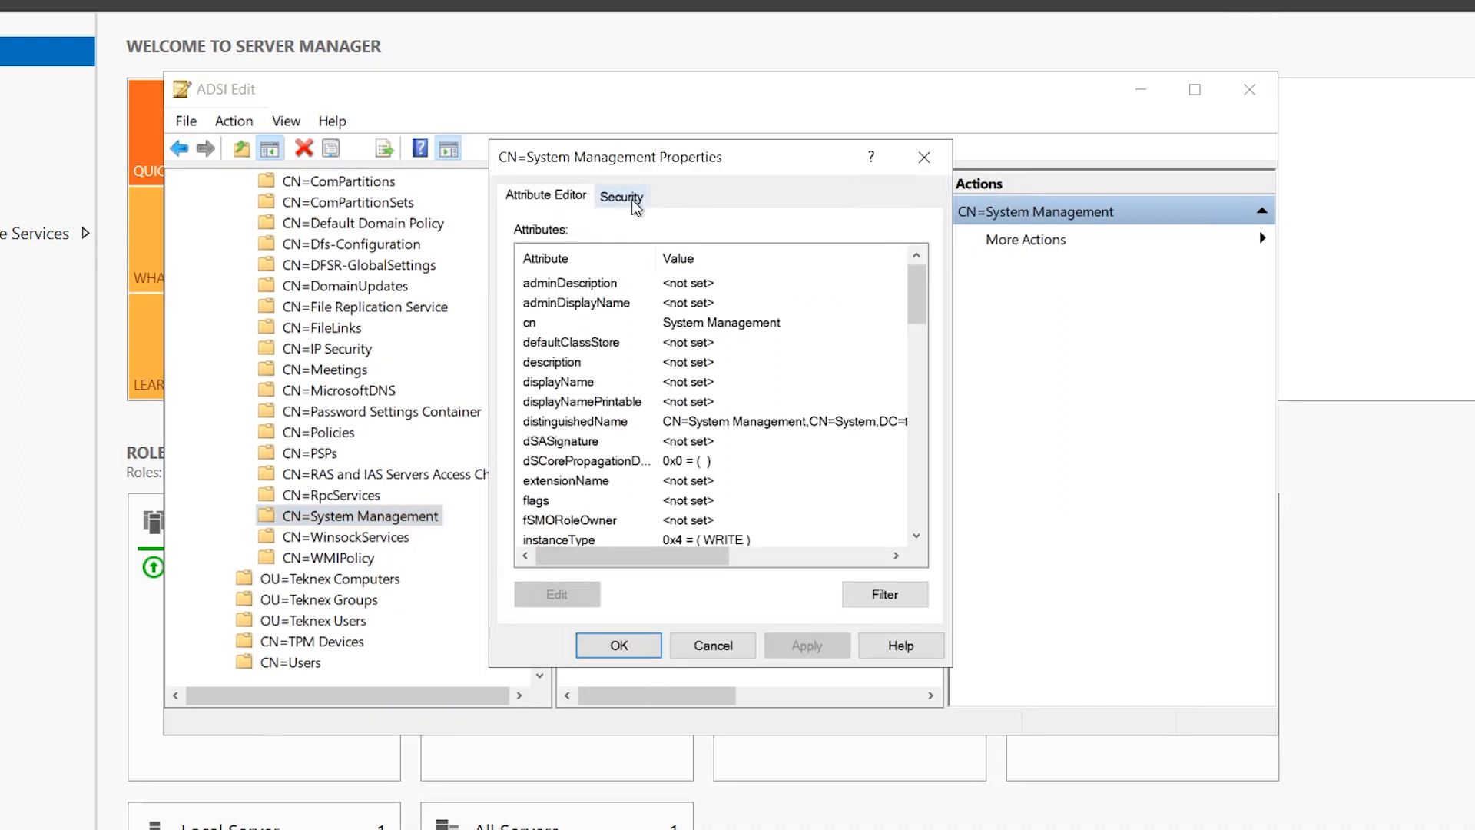
pyautogui.click(633, 200)
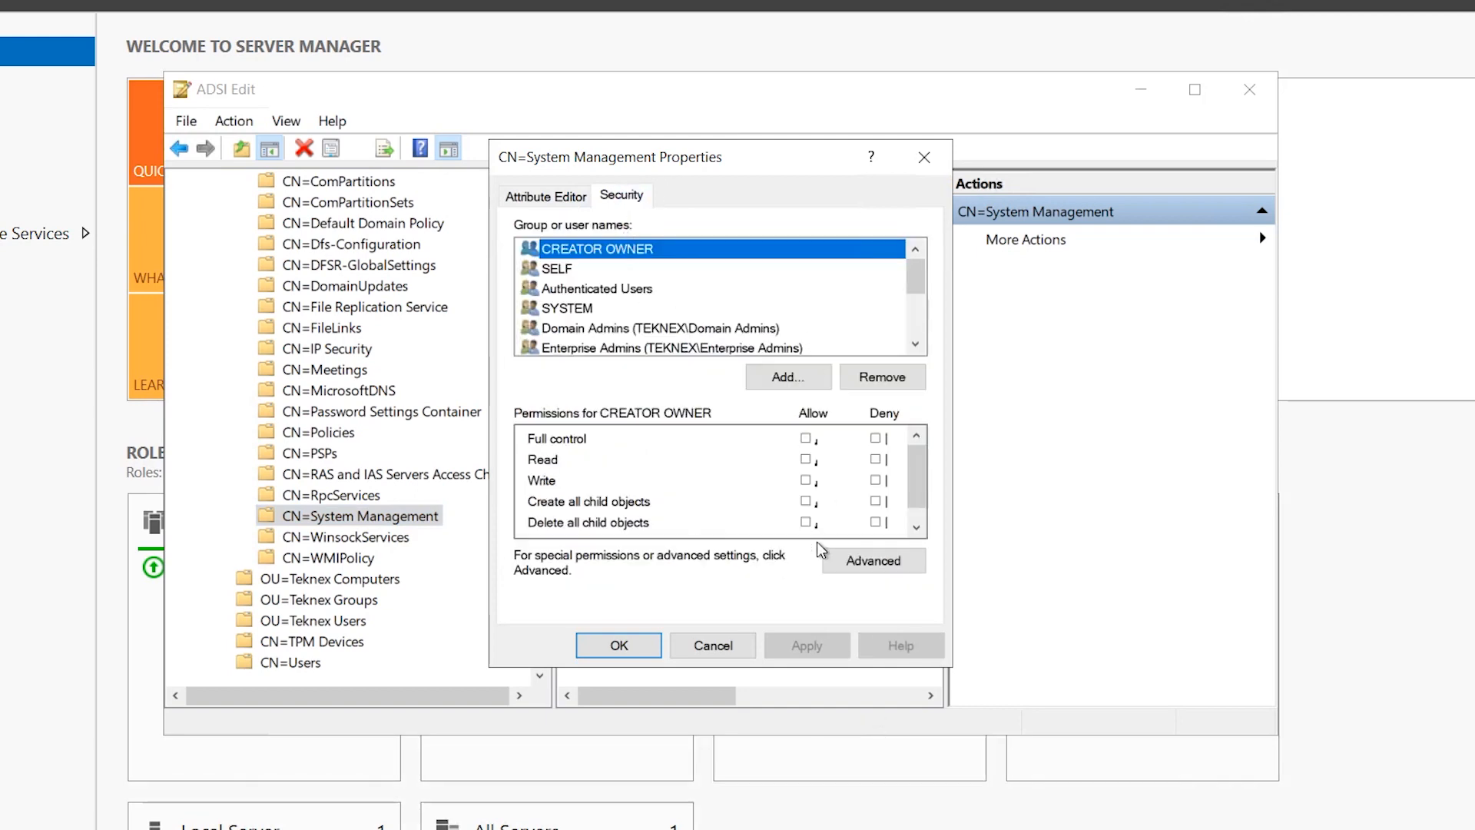
pyautogui.click(861, 558)
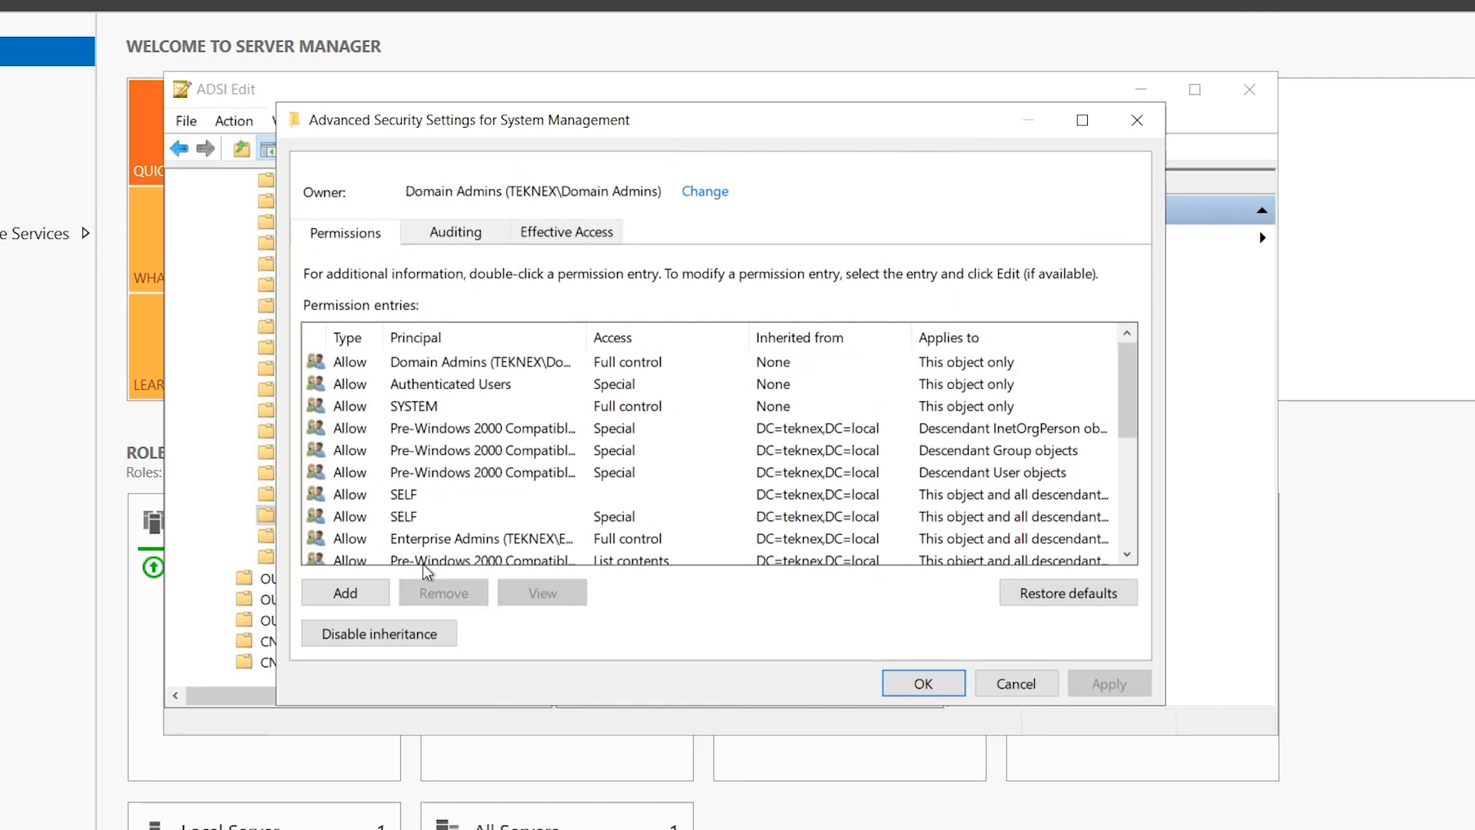
pyautogui.click(361, 592)
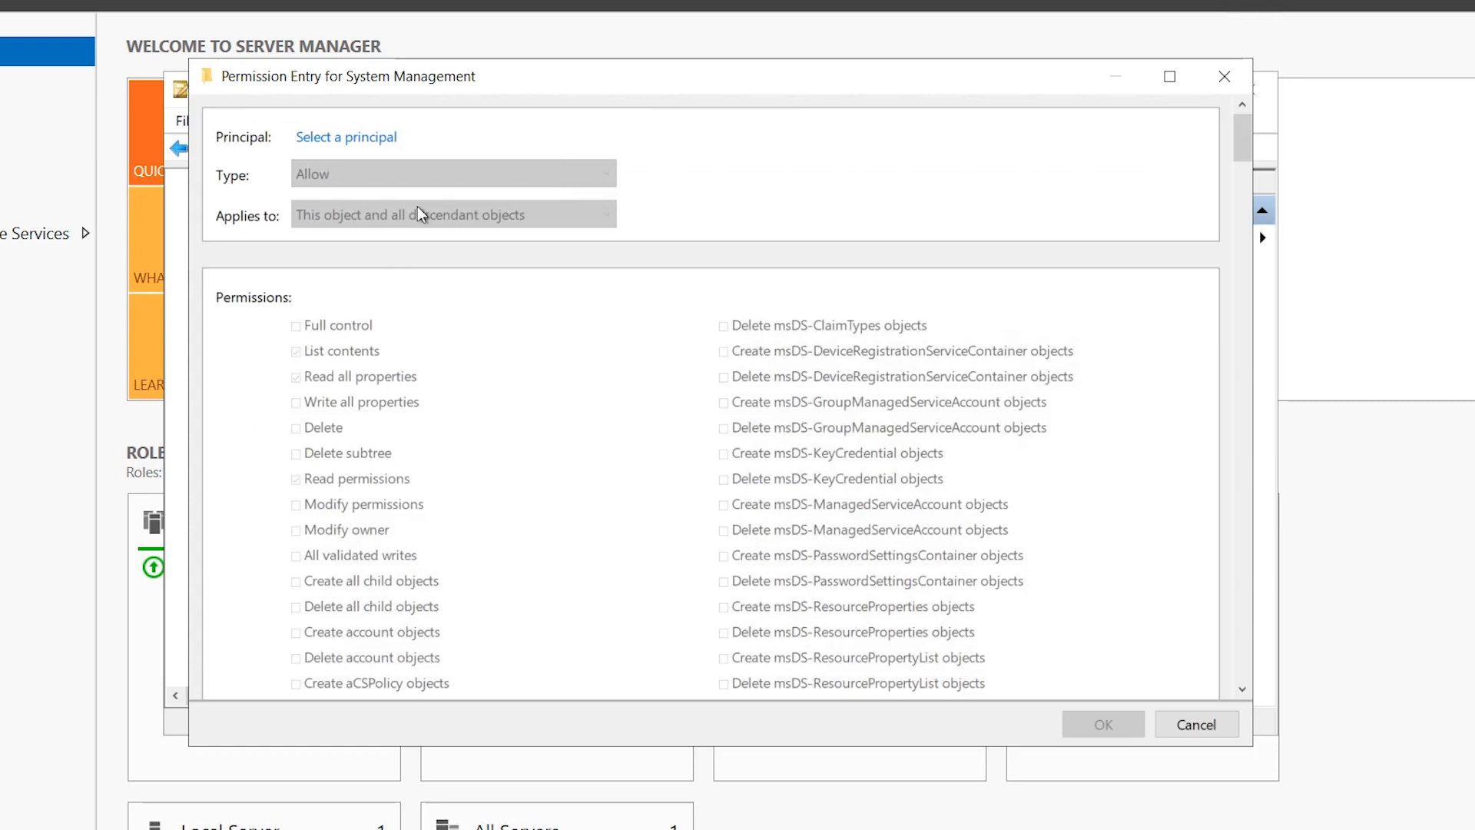
pyautogui.click(358, 137)
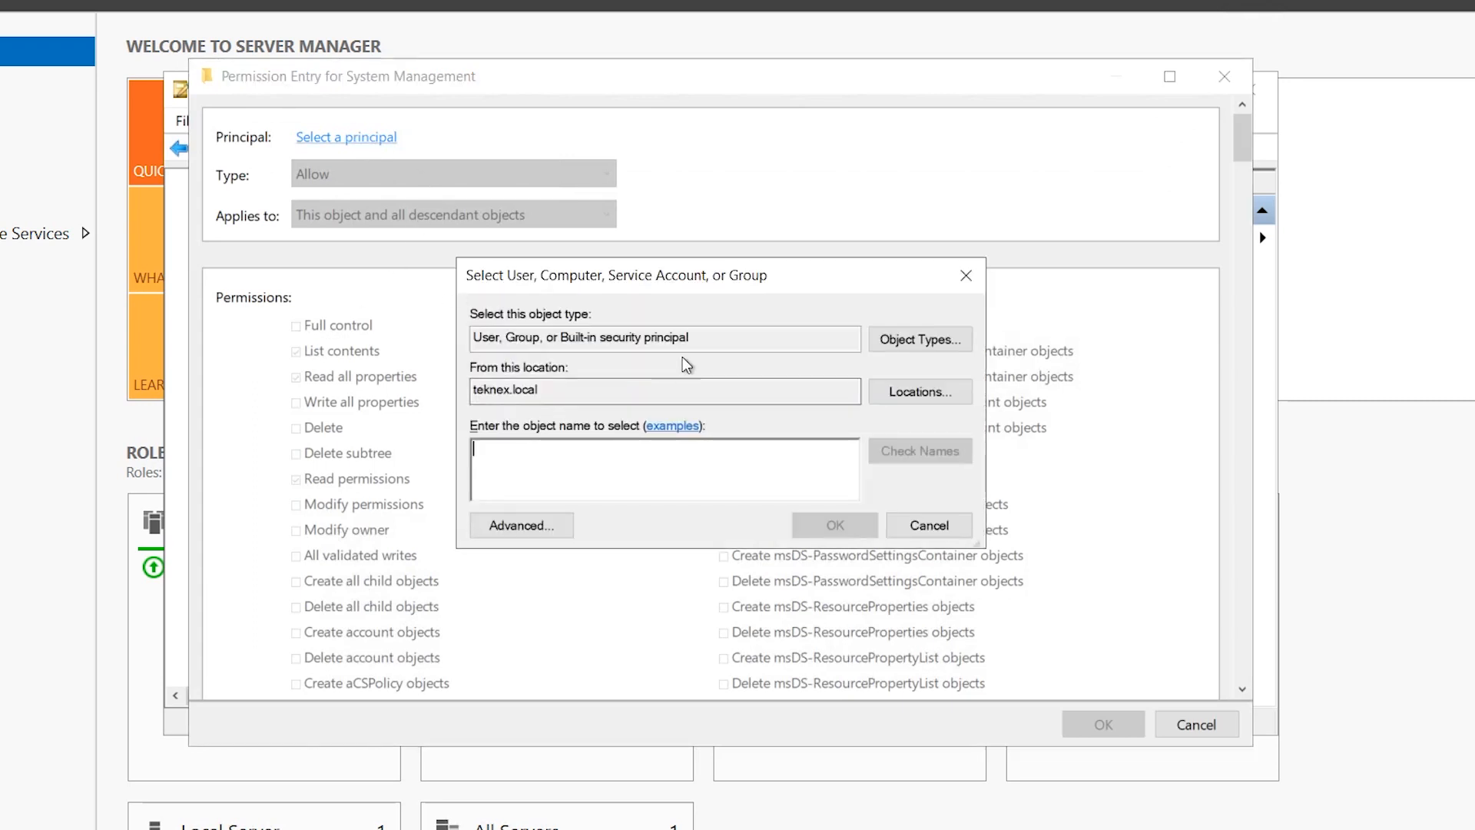
pyautogui.click(919, 339)
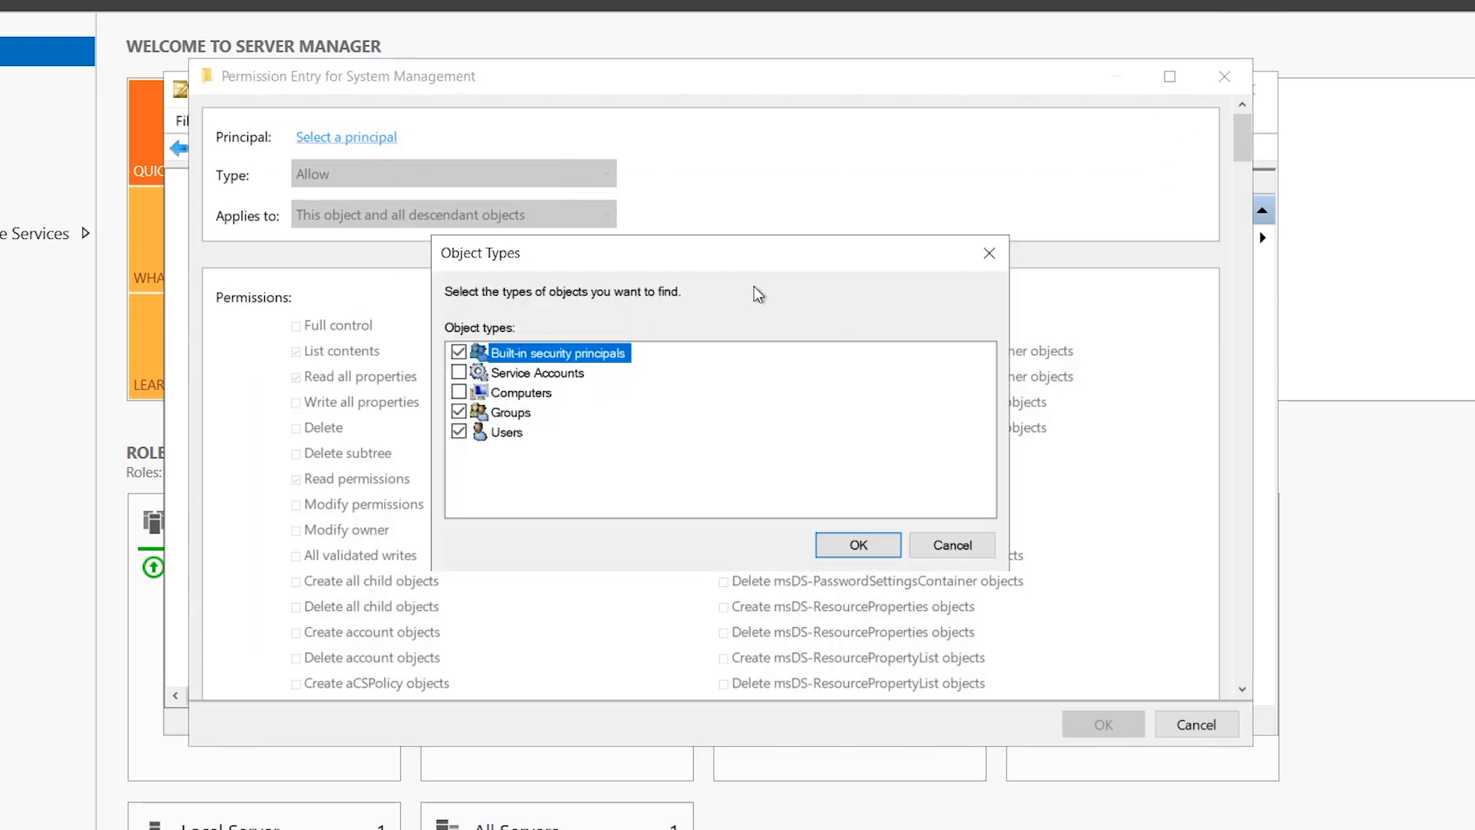
pyautogui.click(459, 353)
pyautogui.click(459, 393)
pyautogui.click(459, 413)
pyautogui.click(458, 432)
pyautogui.click(850, 543)
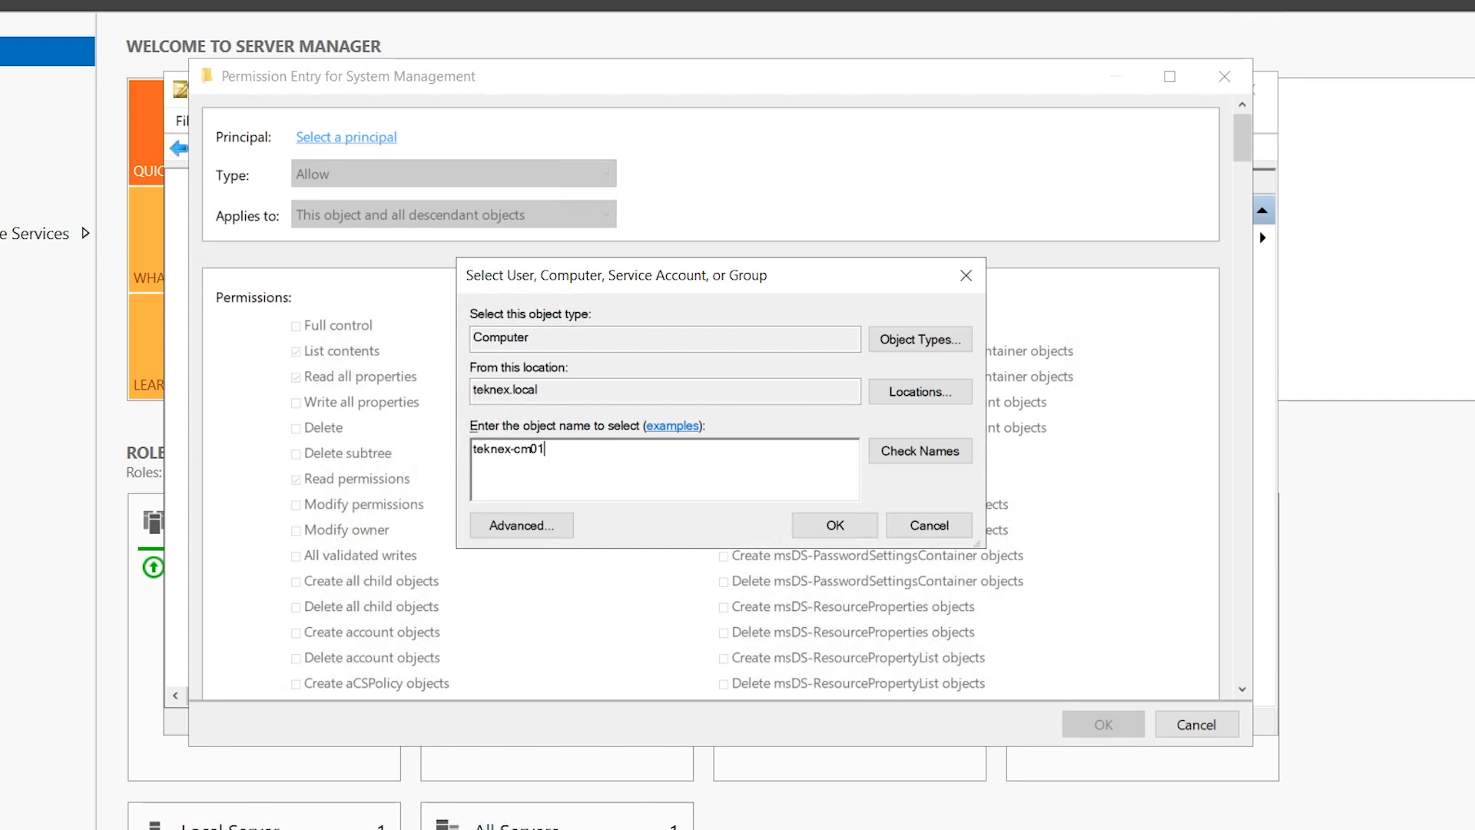
# Grant TEKNEX-CM01 Full control on the container, apply, and close the dialogs.
pyautogui.click(941, 451)
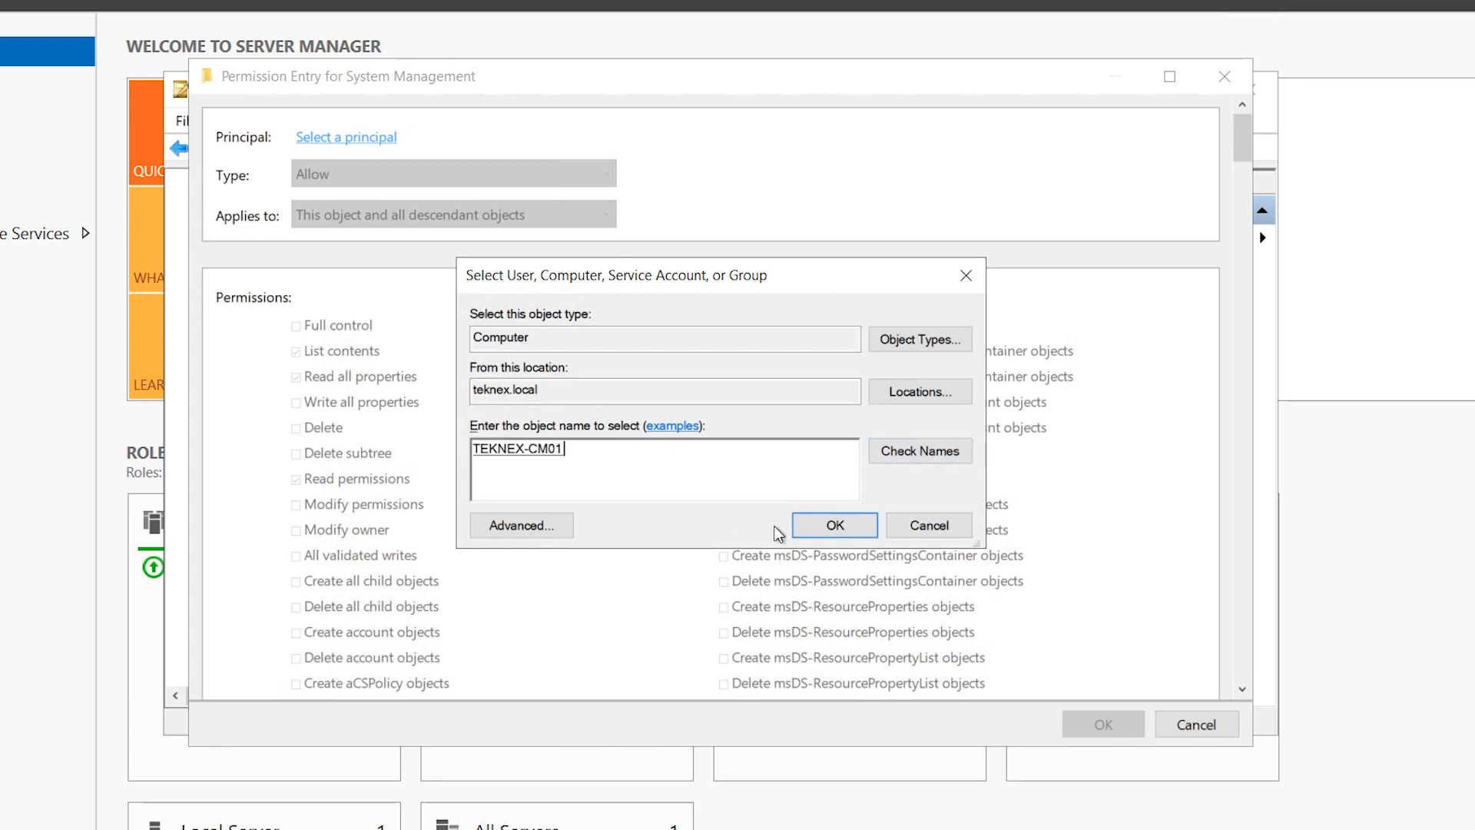
pyautogui.click(821, 530)
pyautogui.click(318, 324)
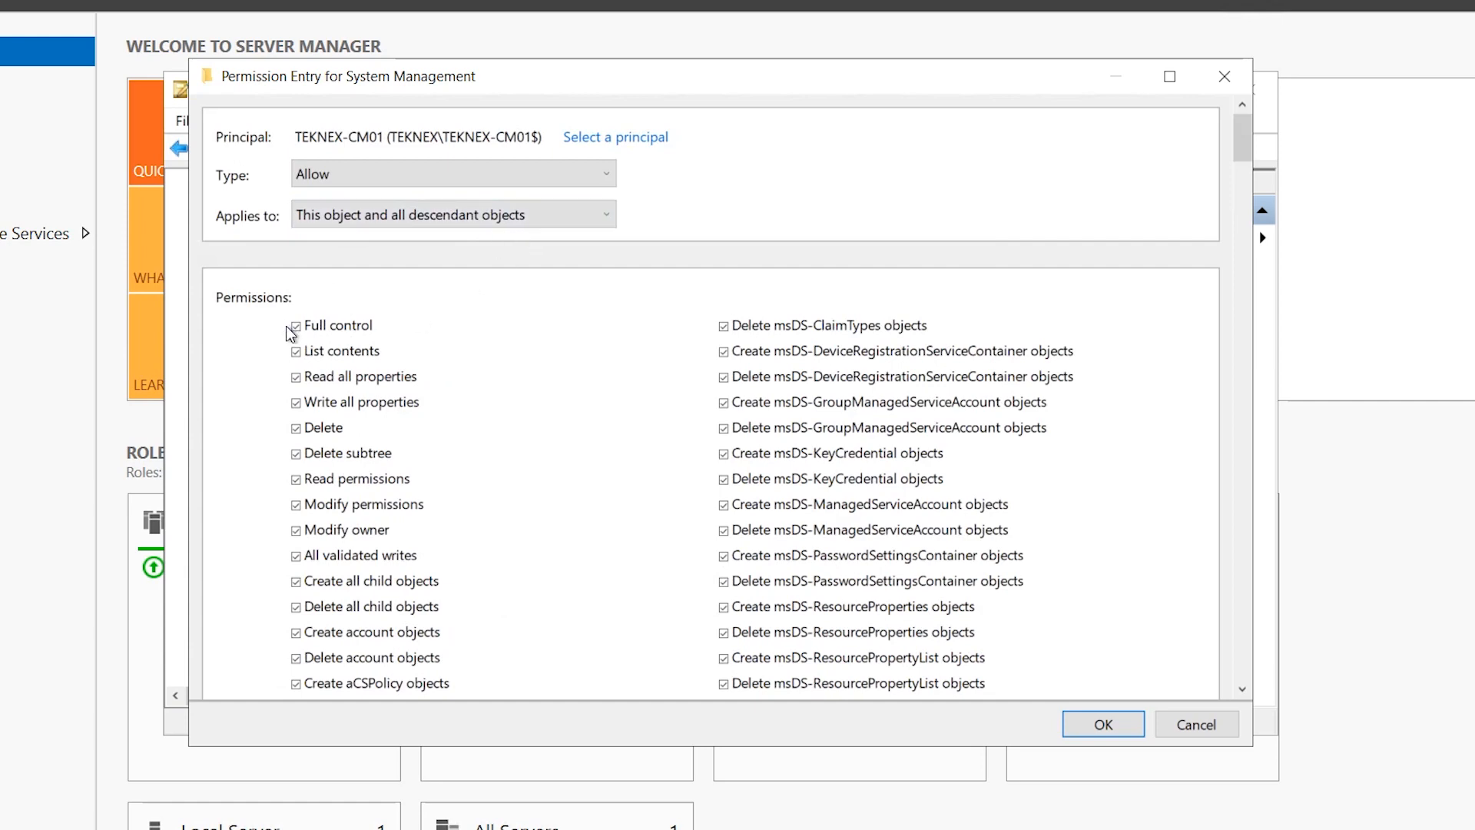
pyautogui.click(1087, 727)
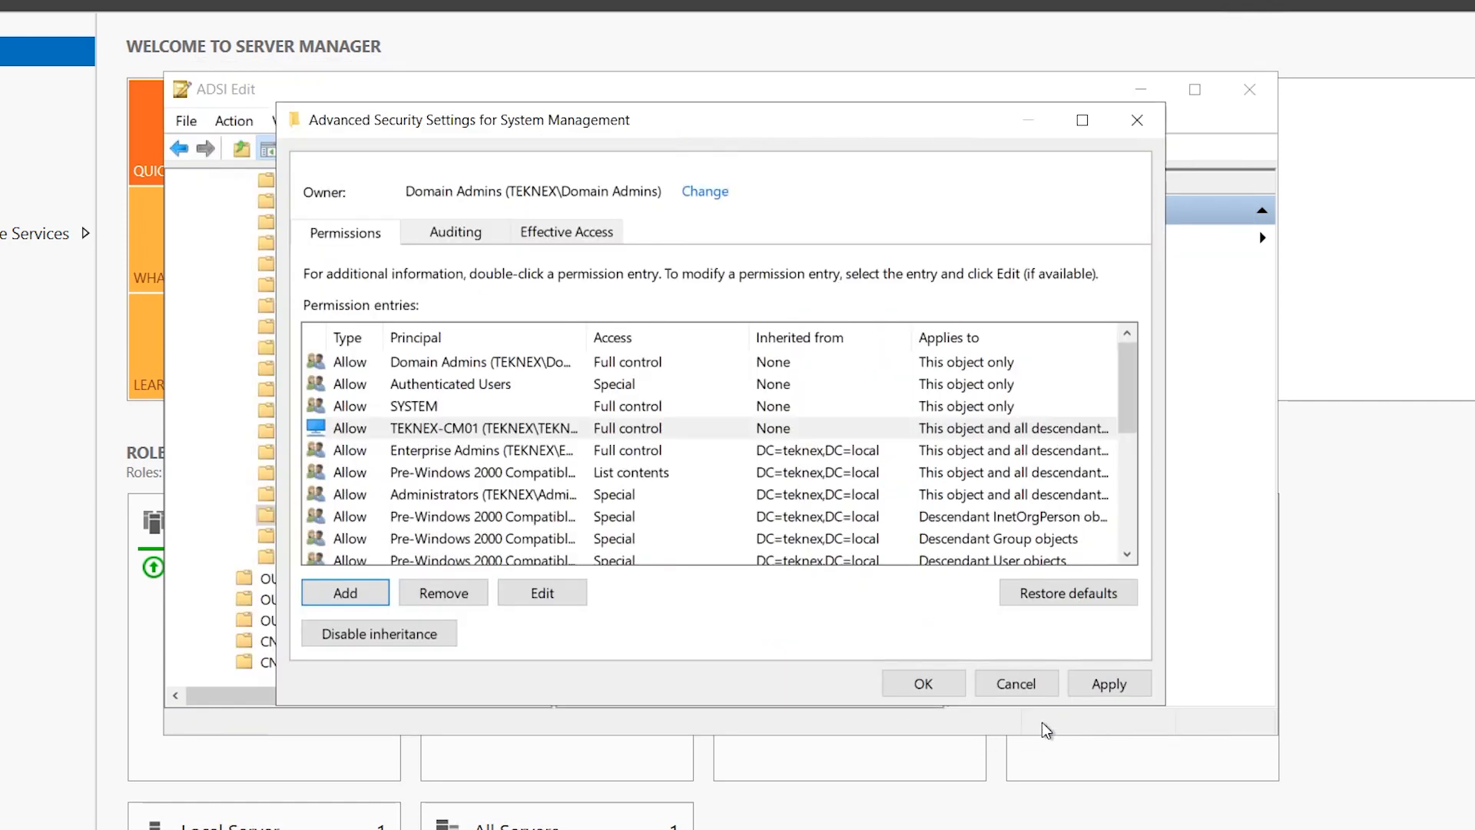
pyautogui.click(1108, 680)
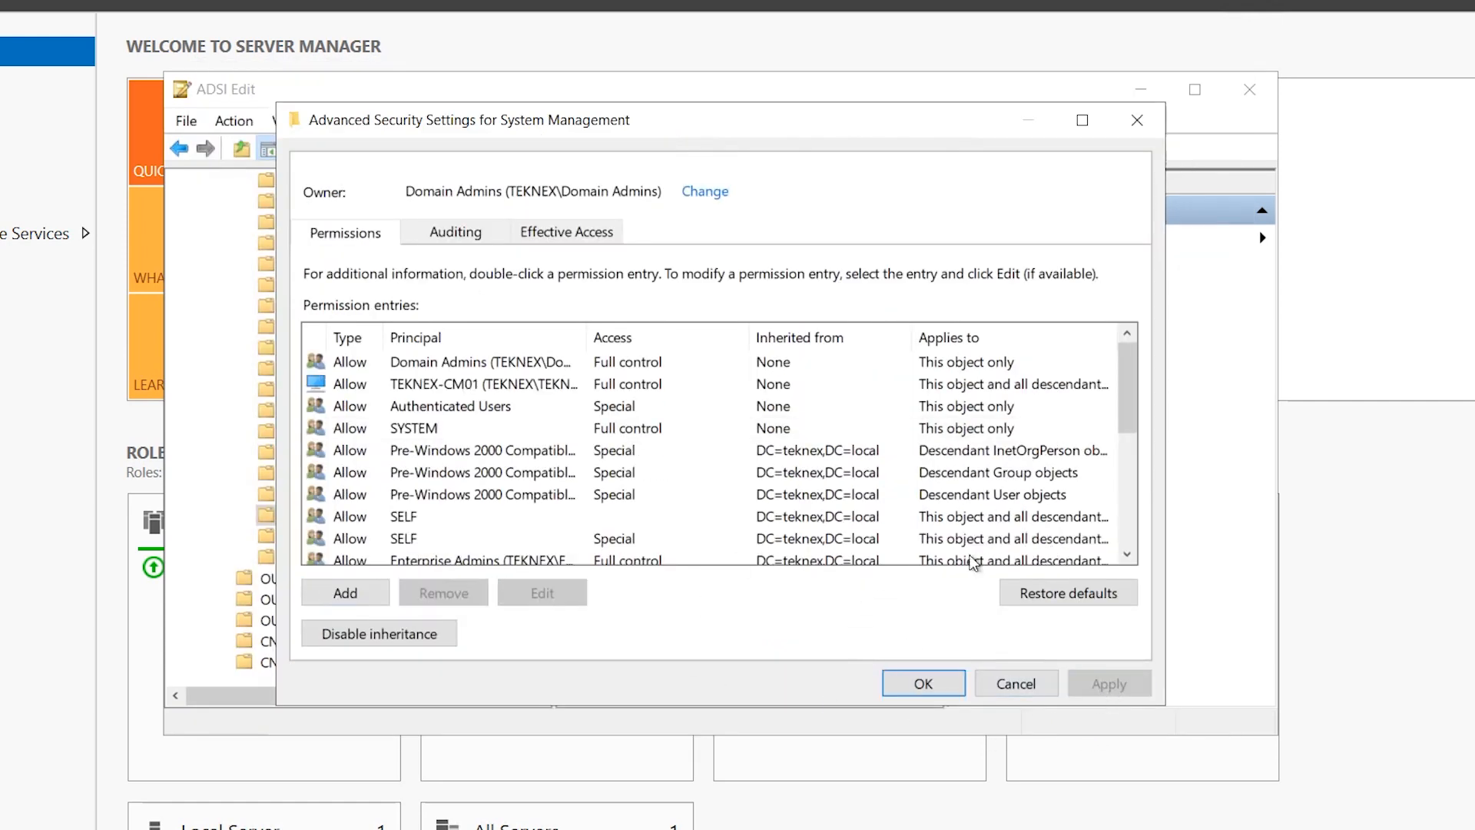
pyautogui.scroll(-4, 1126, 415)
pyautogui.scroll(4, 1117, 435)
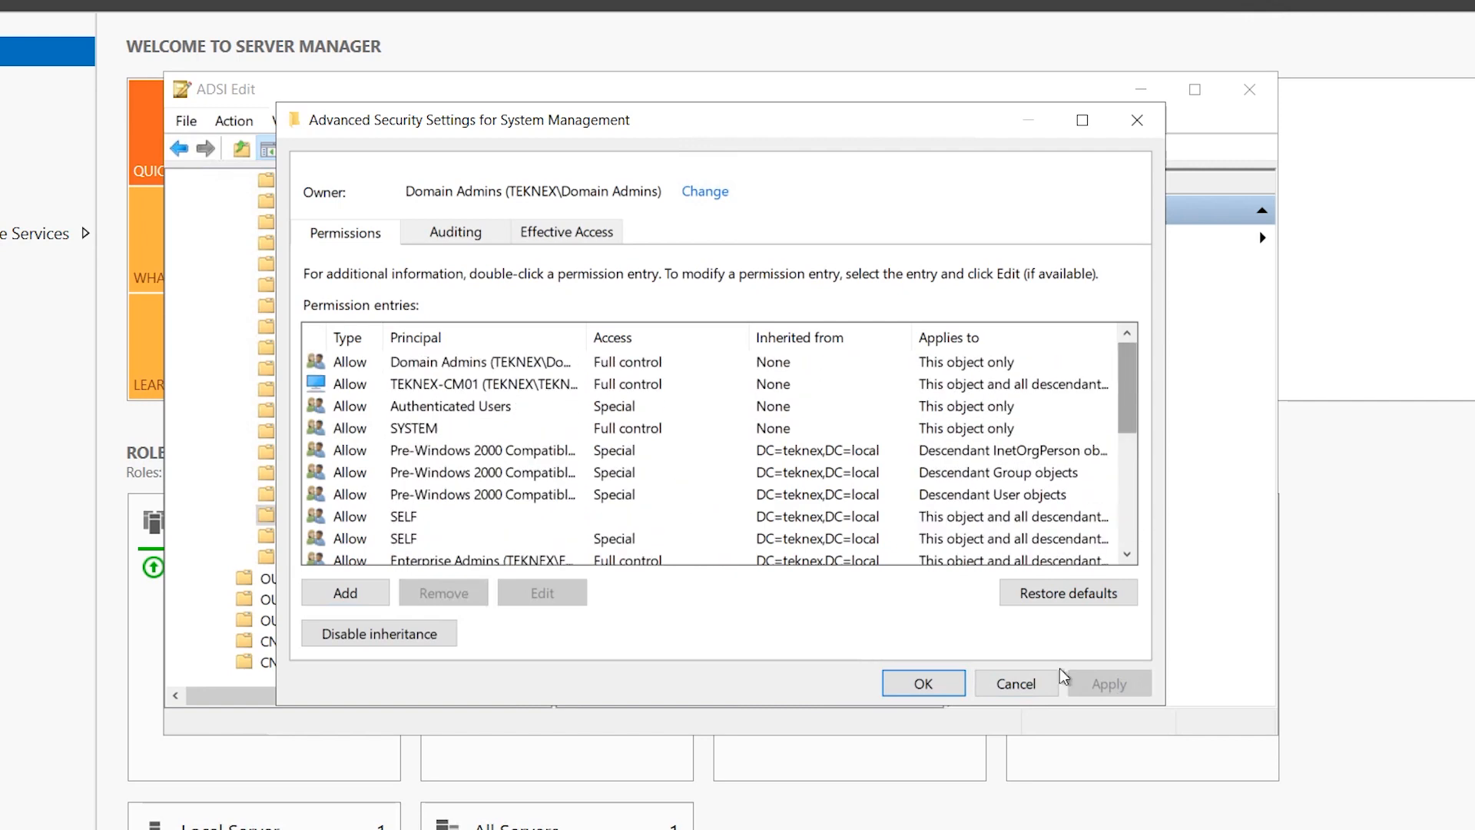
pyautogui.click(931, 694)
pyautogui.click(618, 648)
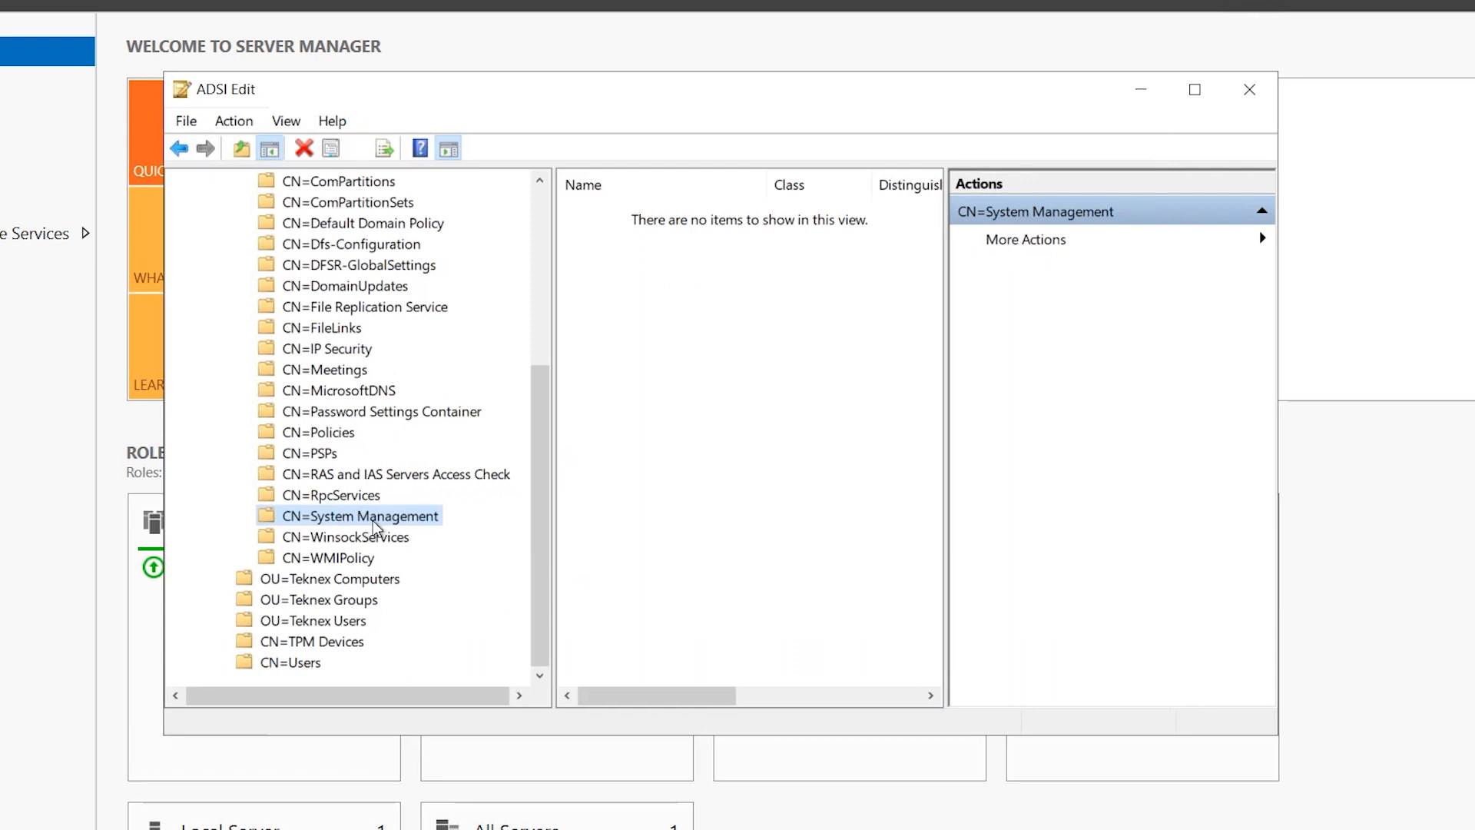
# Reopen the container's Security tab to verify TEKNEX-CM01's Full control permissions.
pyautogui.rightClick(371, 519)
pyautogui.click(503, 774)
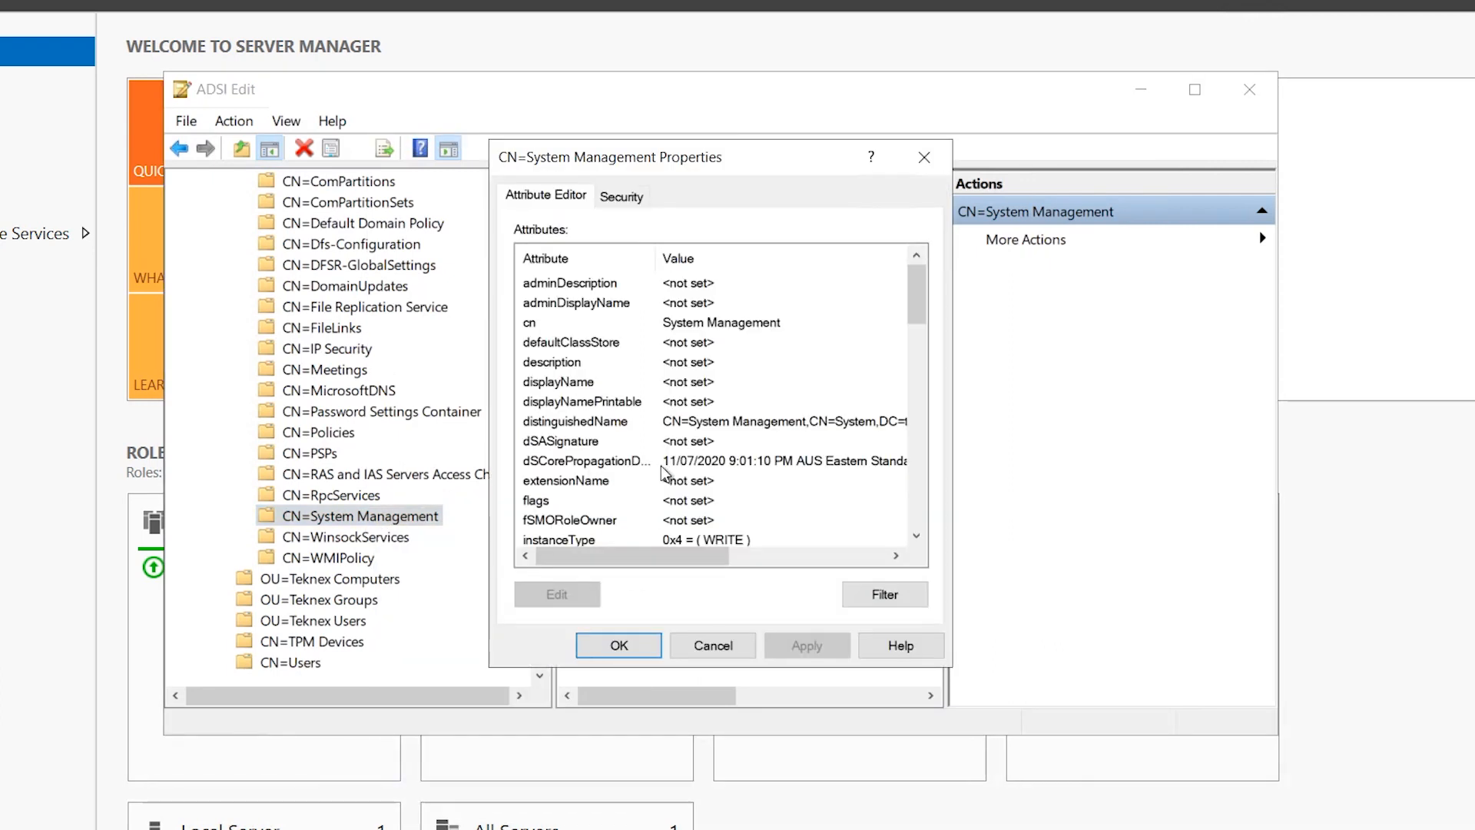
pyautogui.click(617, 199)
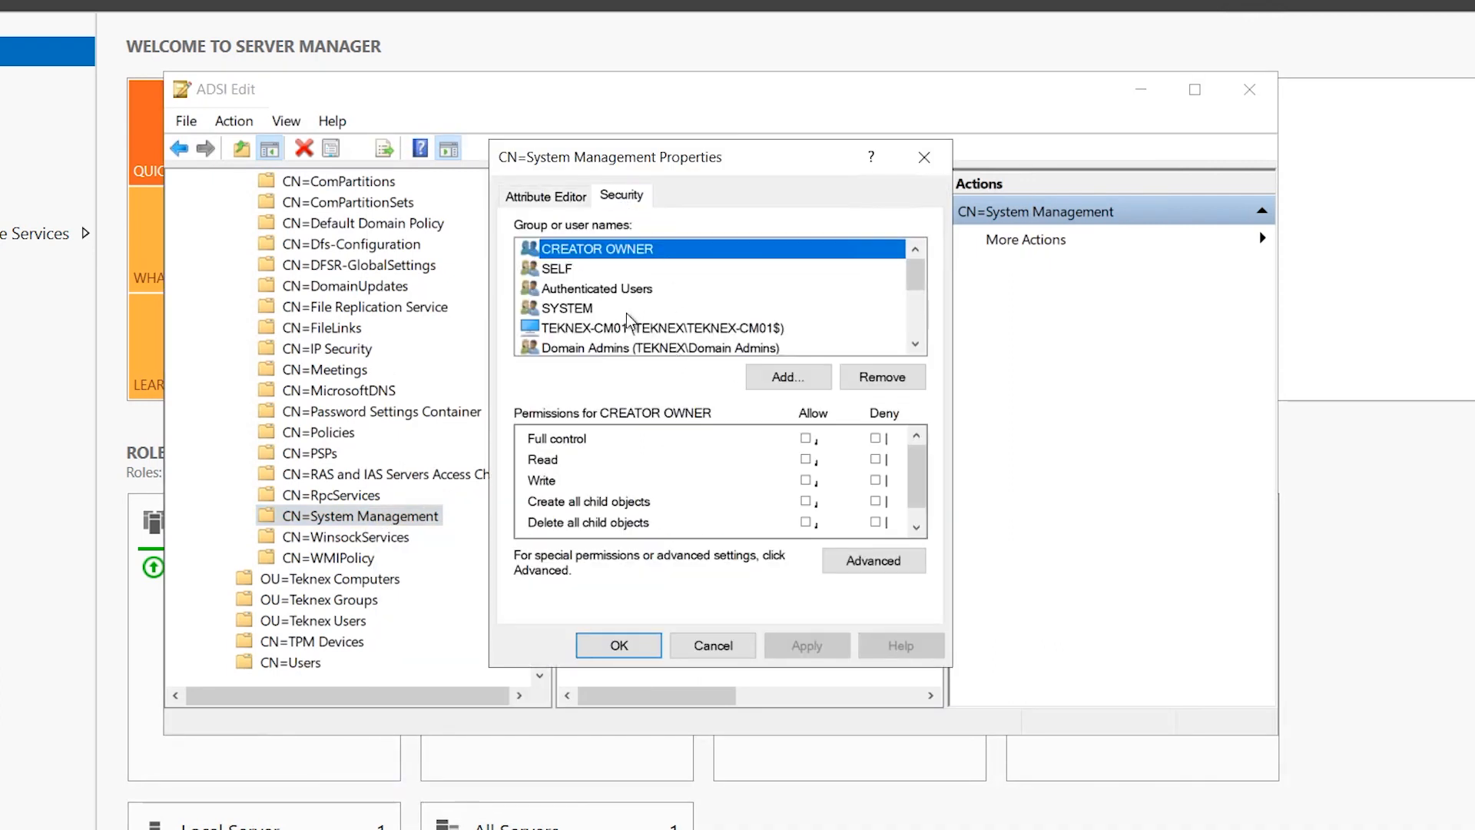
pyautogui.click(624, 271)
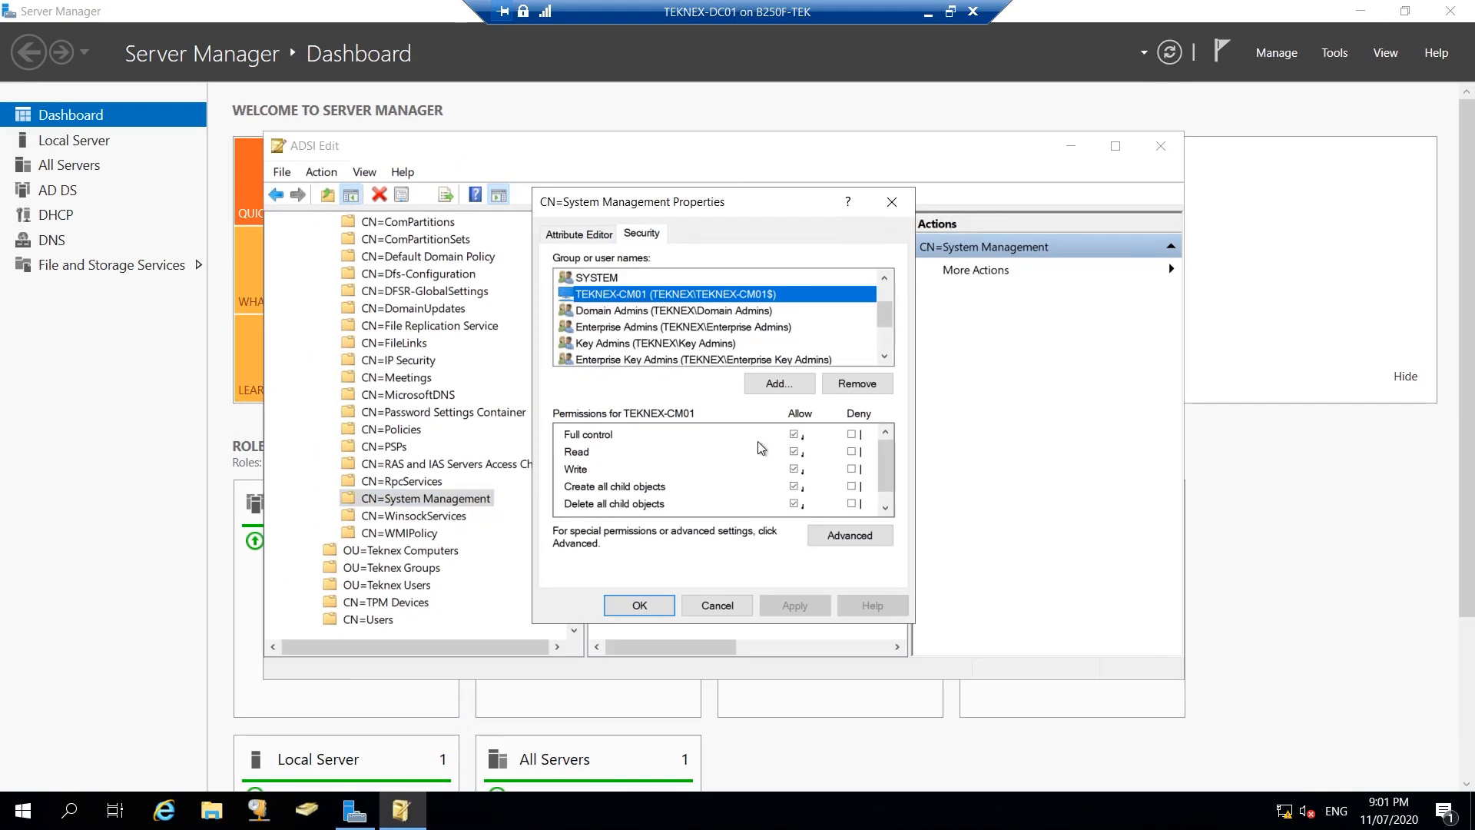
pyautogui.scroll(-1, 819, 452)
pyautogui.scroll(1, 797, 456)
pyautogui.click(640, 603)
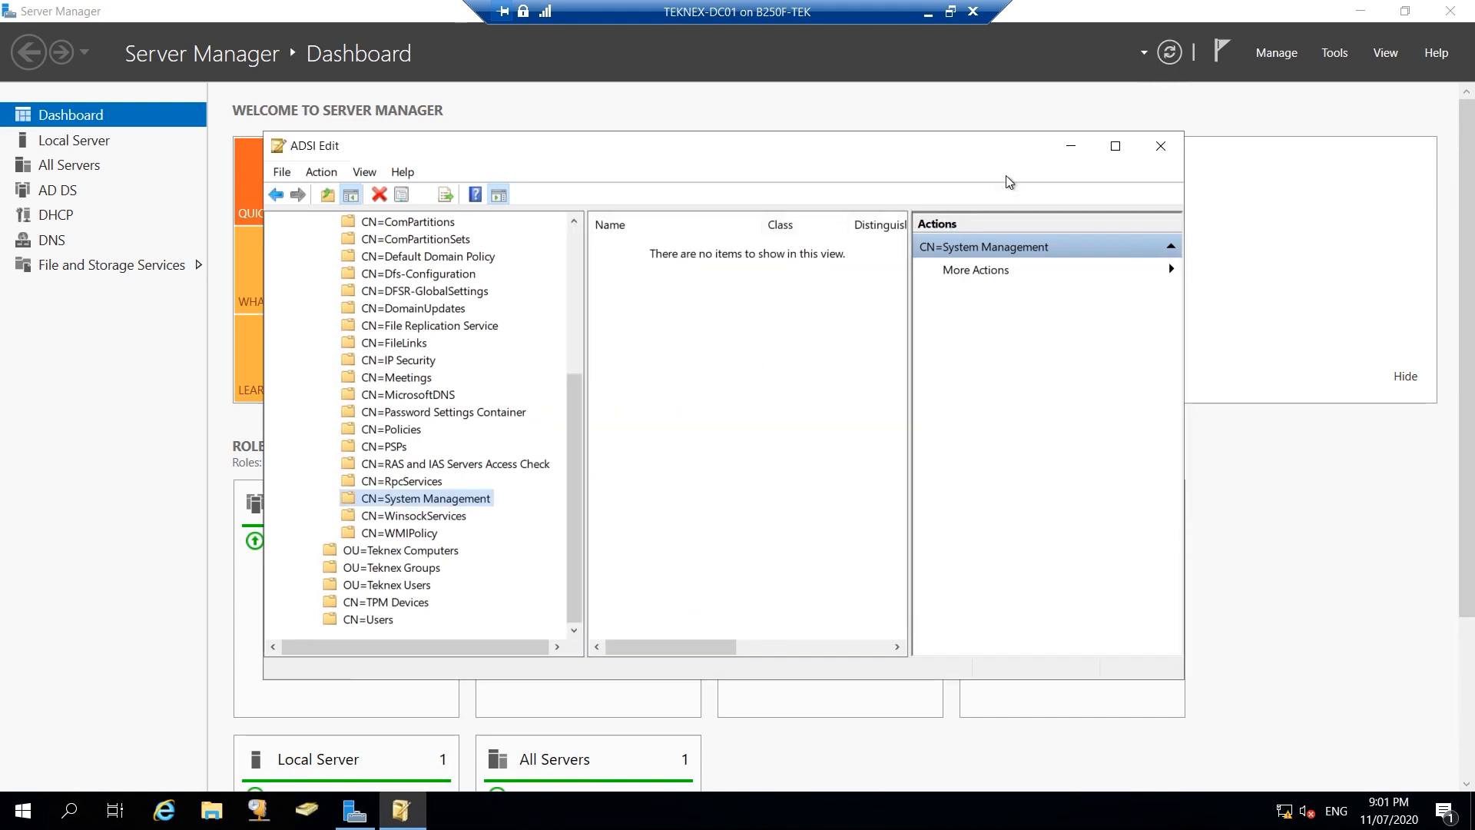
# Close ADSI Edit, note the Schema Admins requirement in the Docs, and return to TEKNEX-DC01.
pyautogui.click(1160, 146)
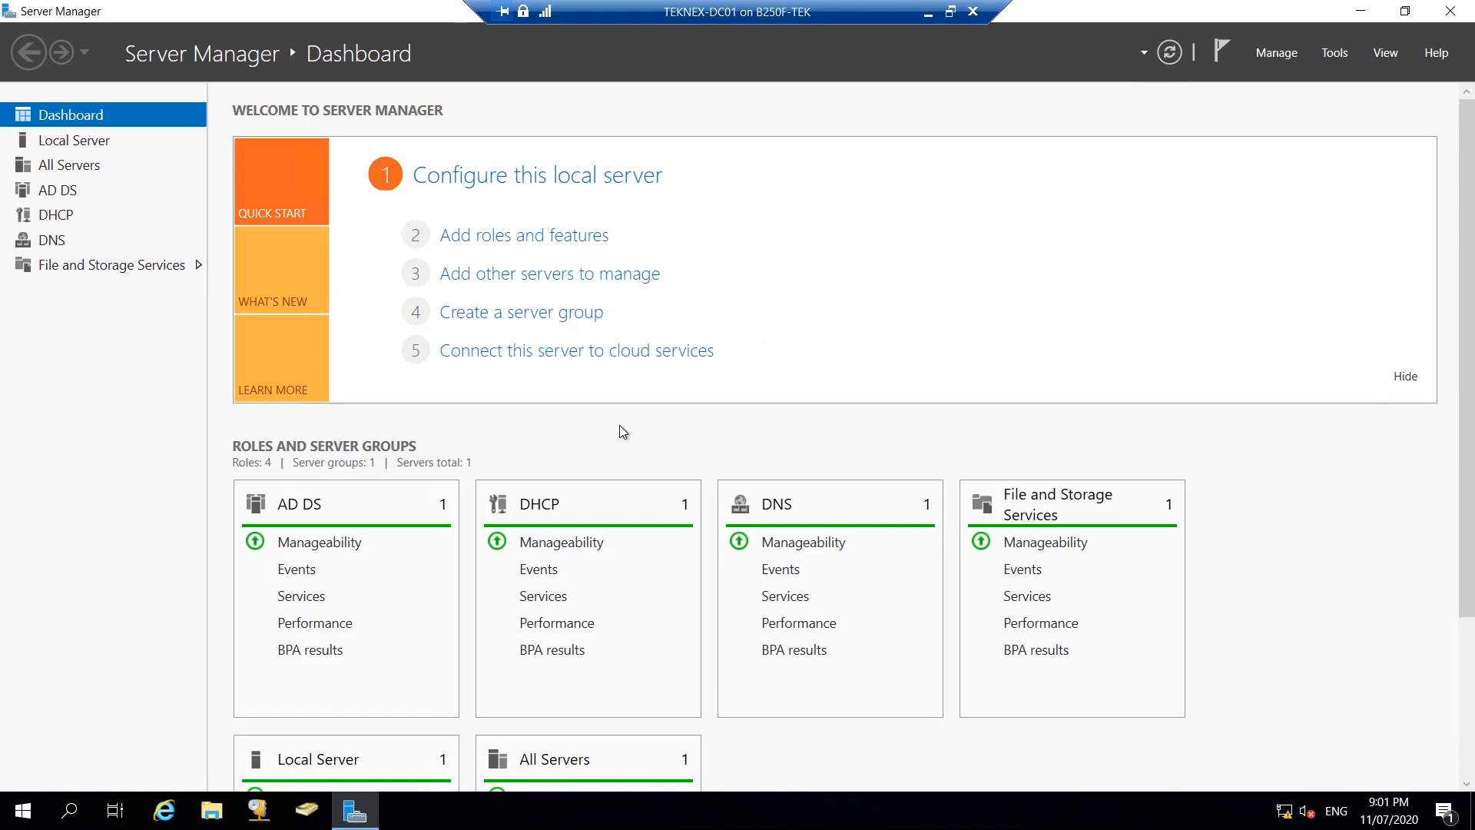
pyautogui.click(927, 12)
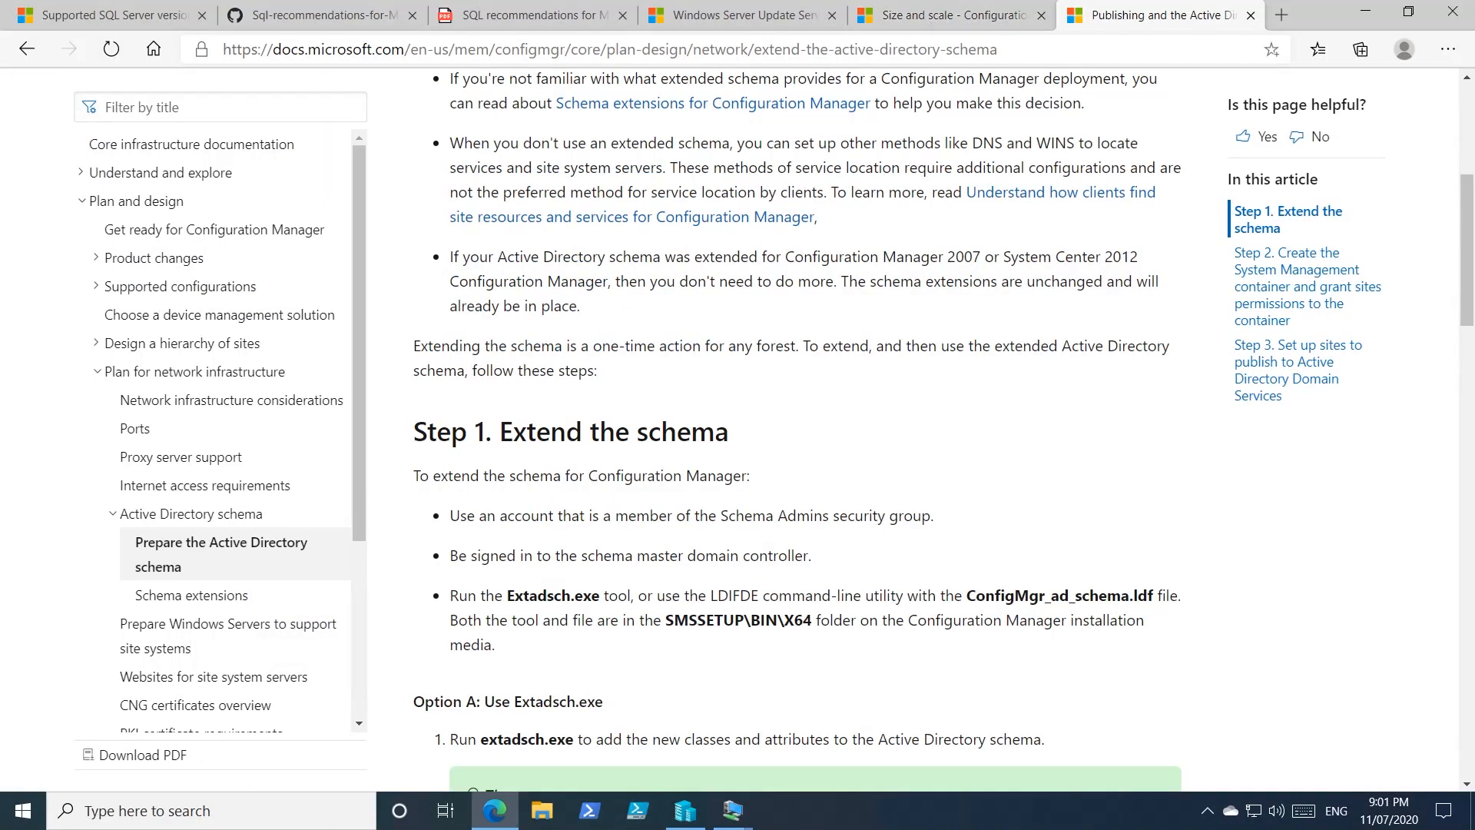
pyautogui.scroll(-1, 868, 461)
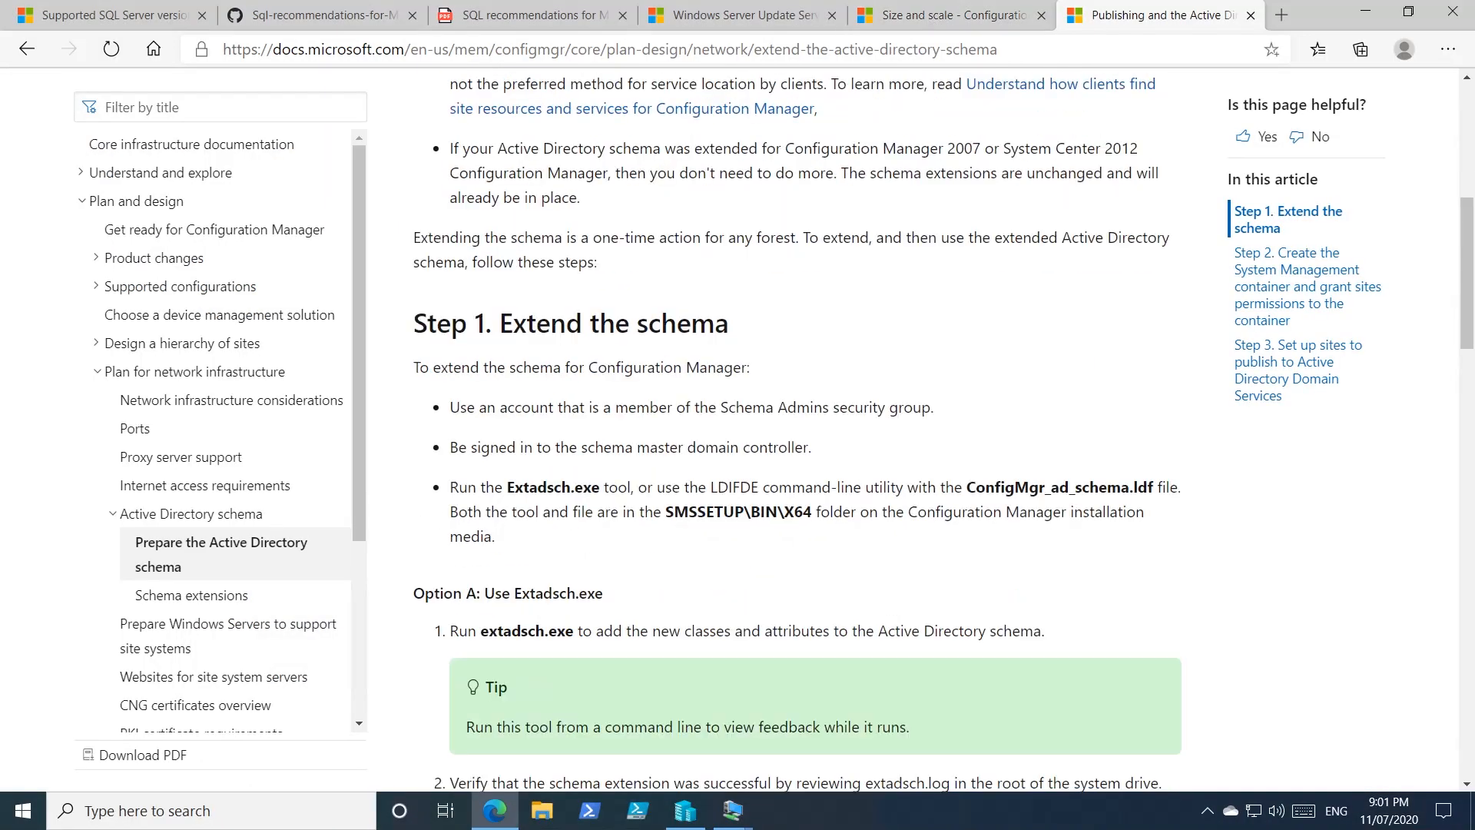
pyautogui.moveTo(507, 487); pyautogui.dragTo(600, 487)
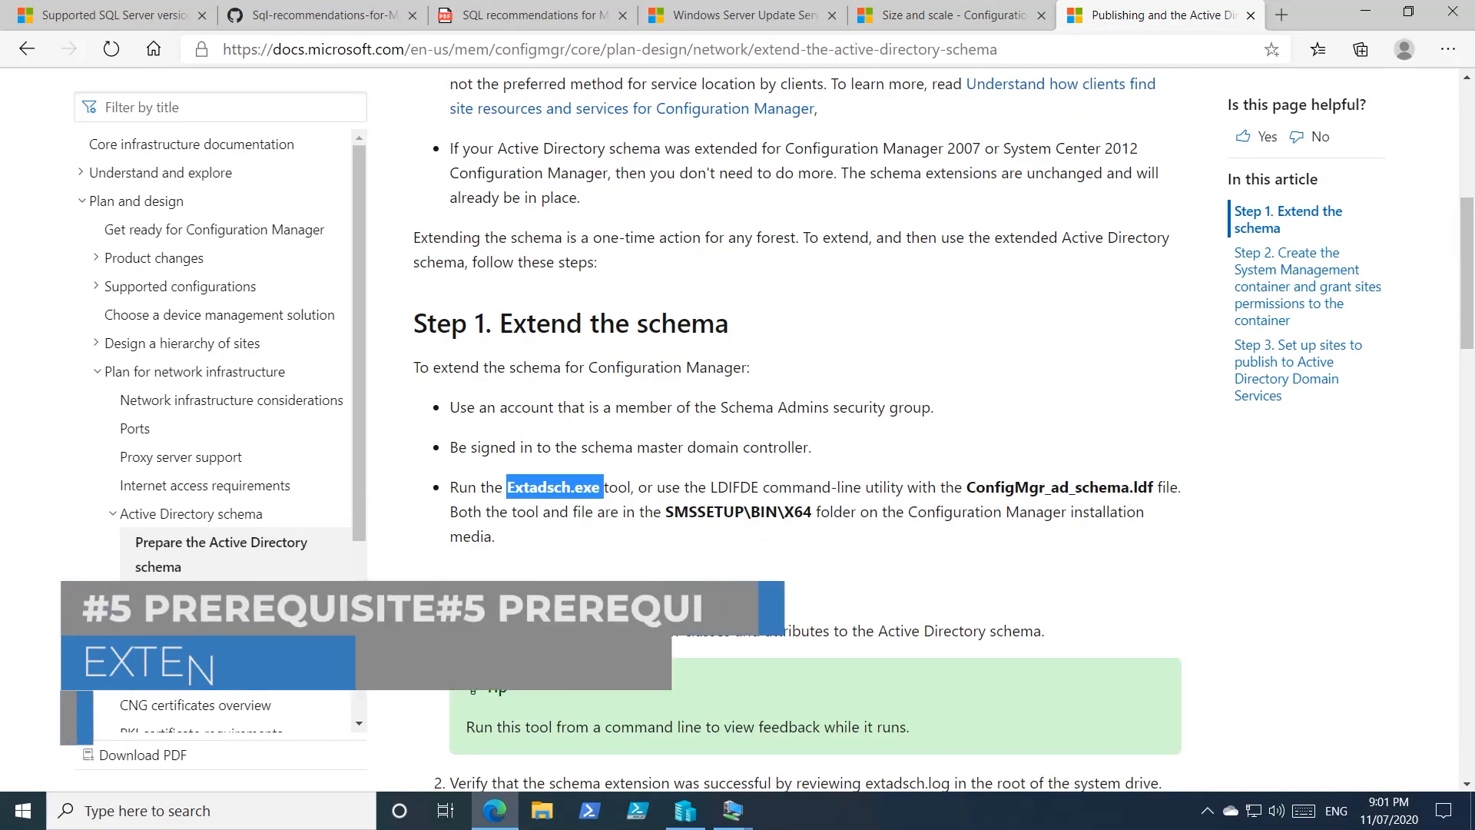
pyautogui.scroll(-4, 772, 452)
pyautogui.scroll(4, 772, 452)
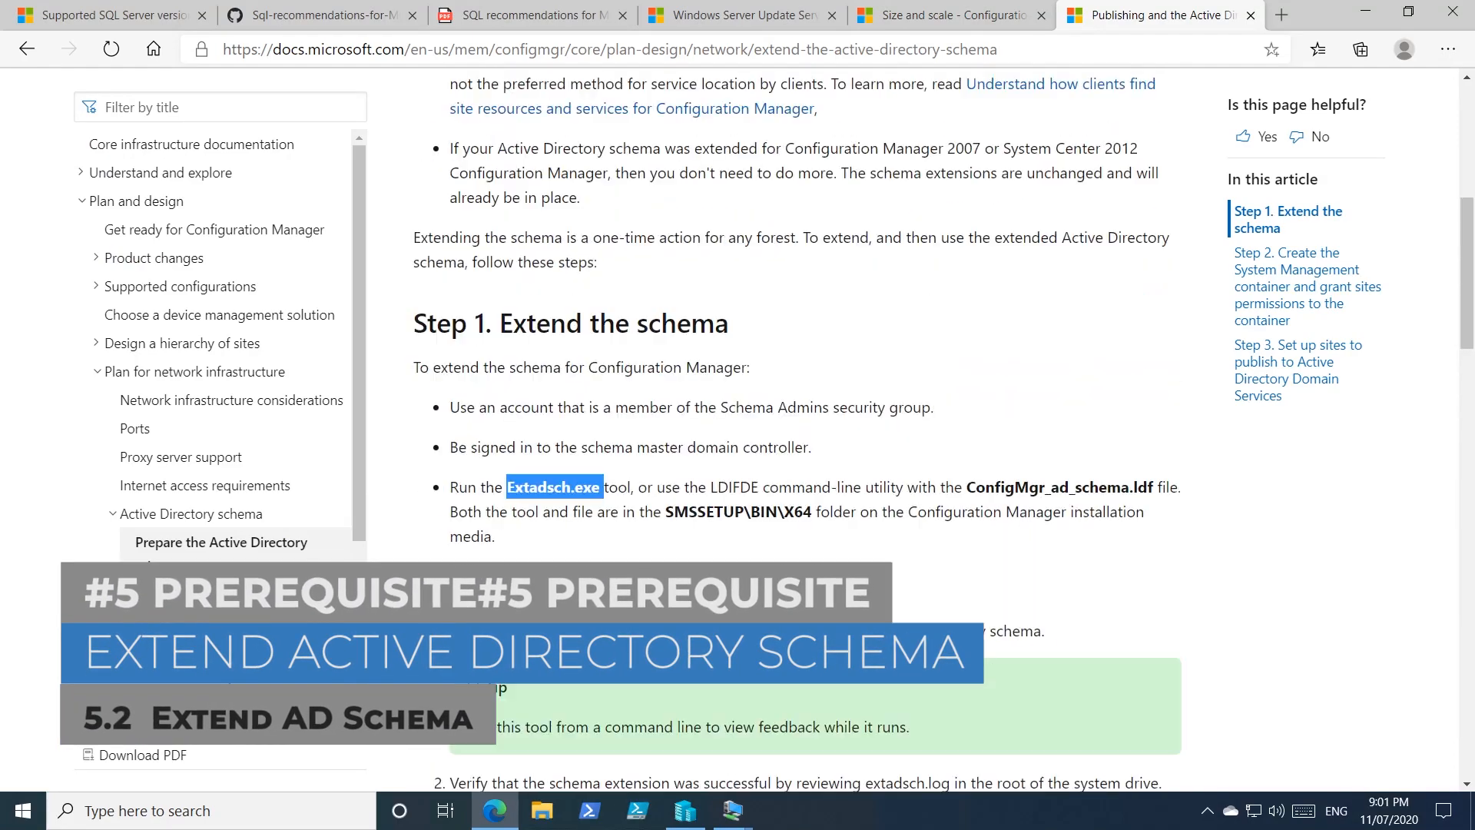
pyautogui.scroll(2, 796, 430)
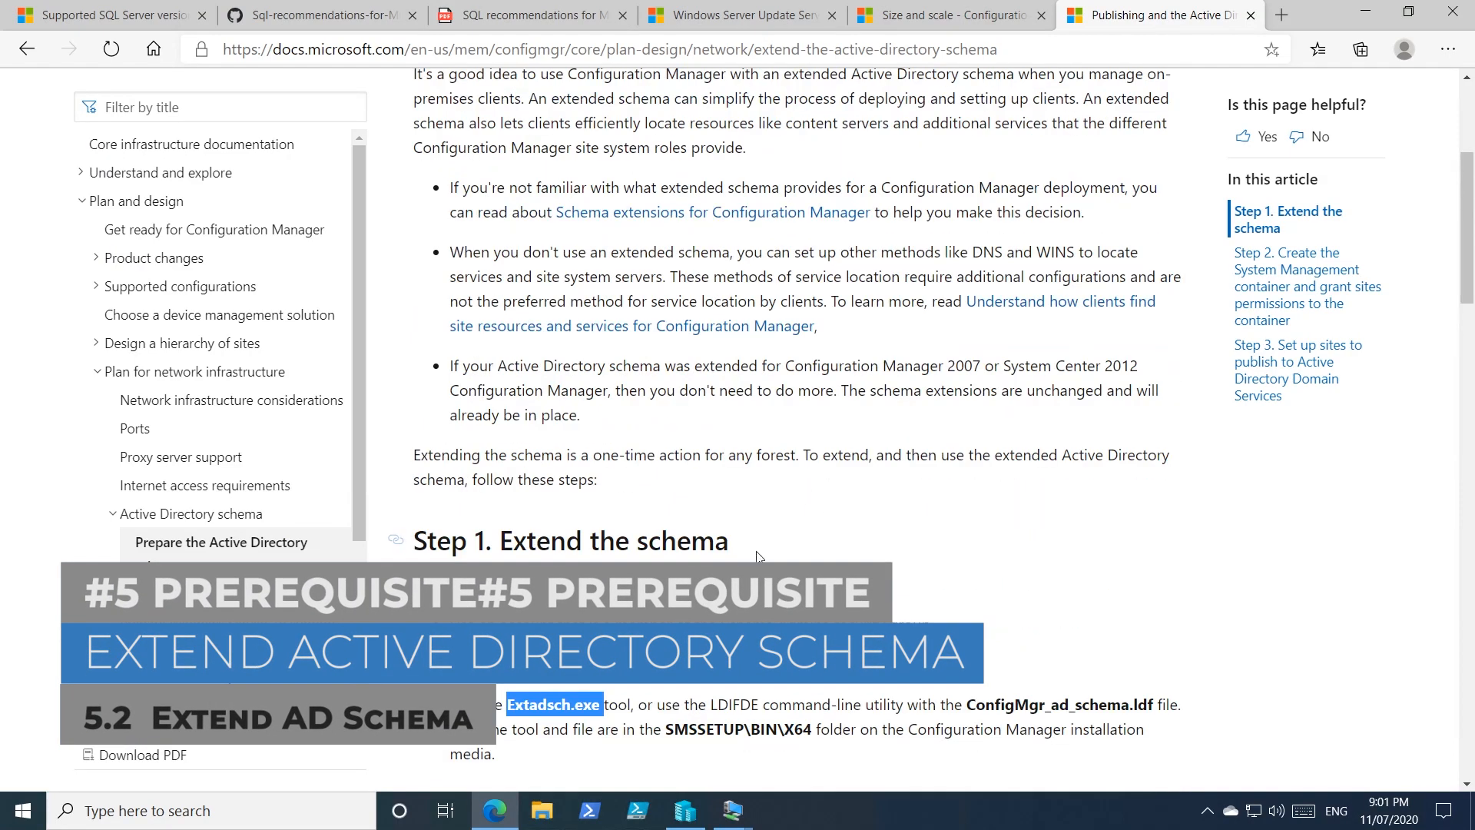
pyautogui.moveTo(721, 625); pyautogui.dragTo(829, 625)
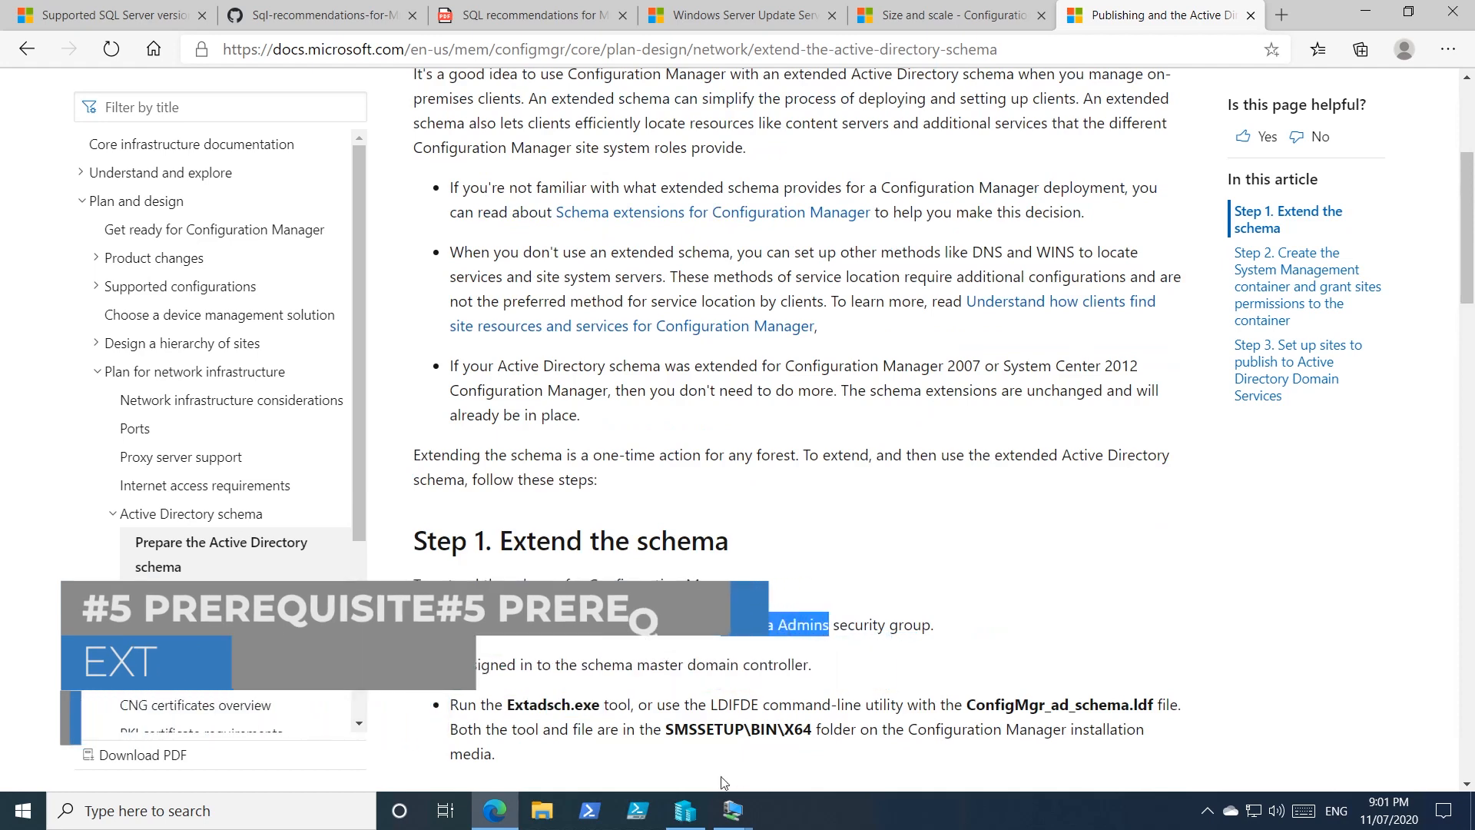
pyautogui.click(638, 810)
pyautogui.click(596, 743)
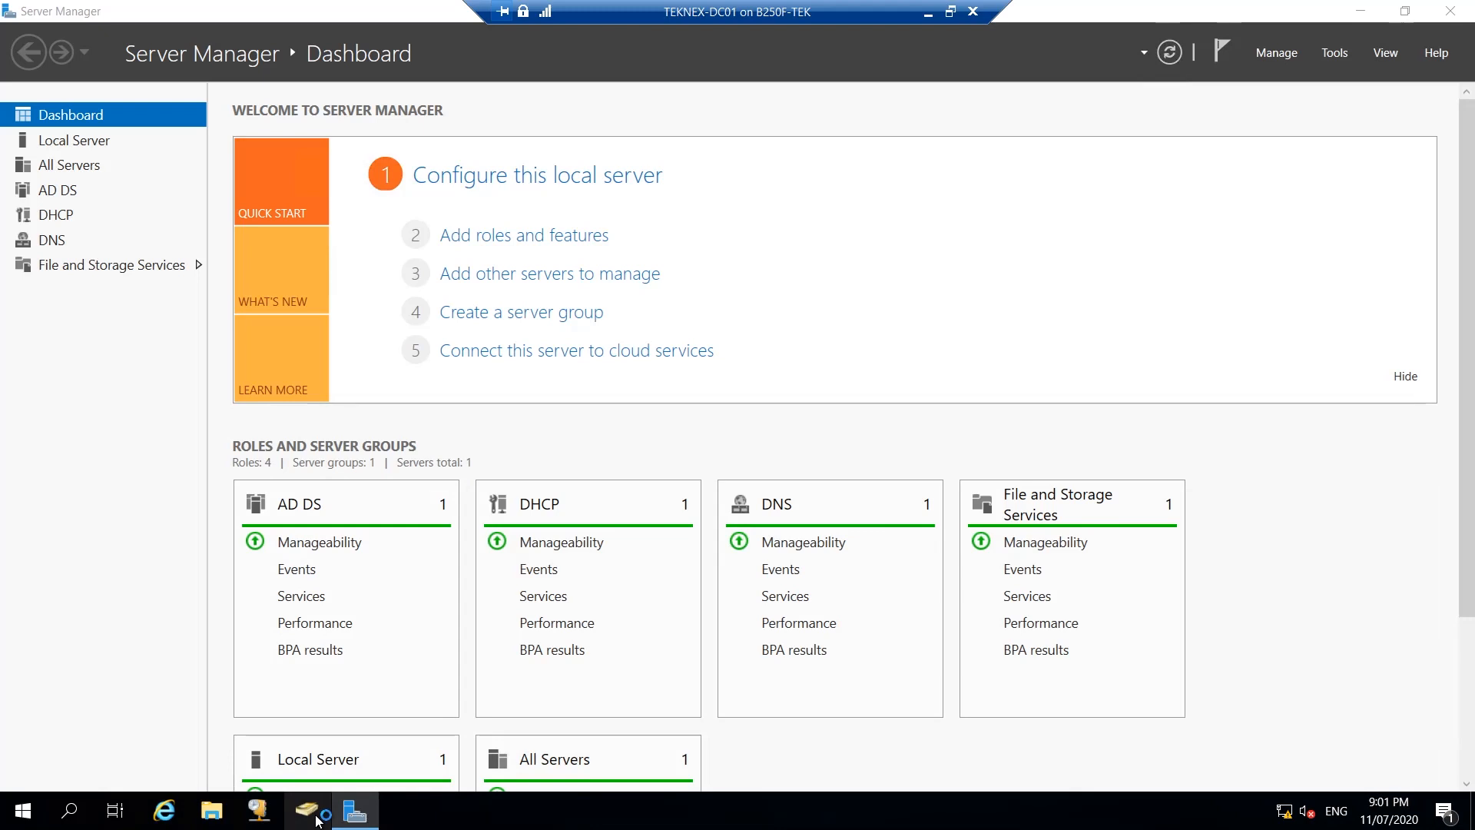
# In Active Directory Users and Computers, find the Schema Admins group in teknex.local and open it.
pyautogui.click(319, 813)
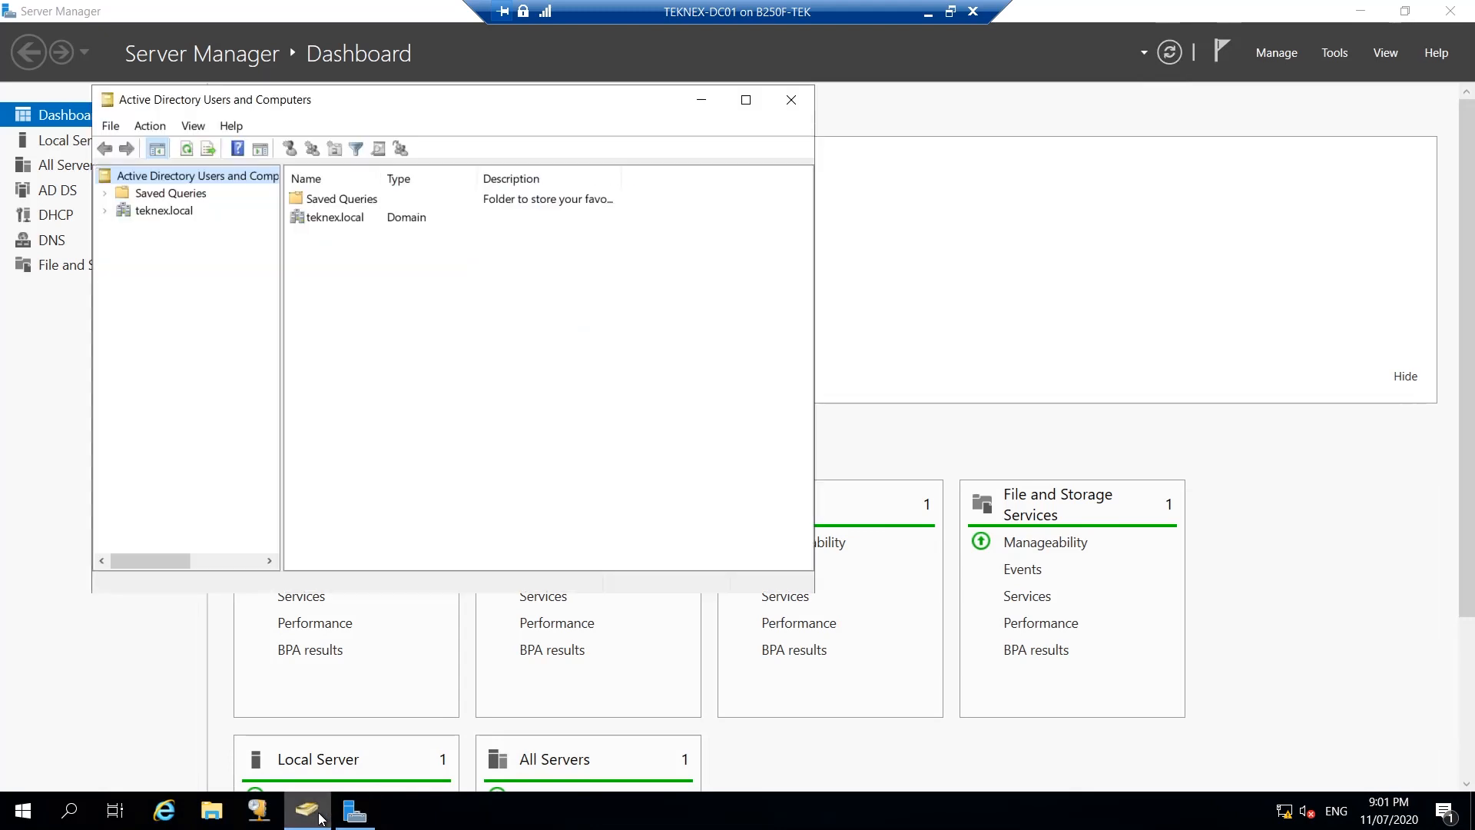
pyautogui.click(164, 207)
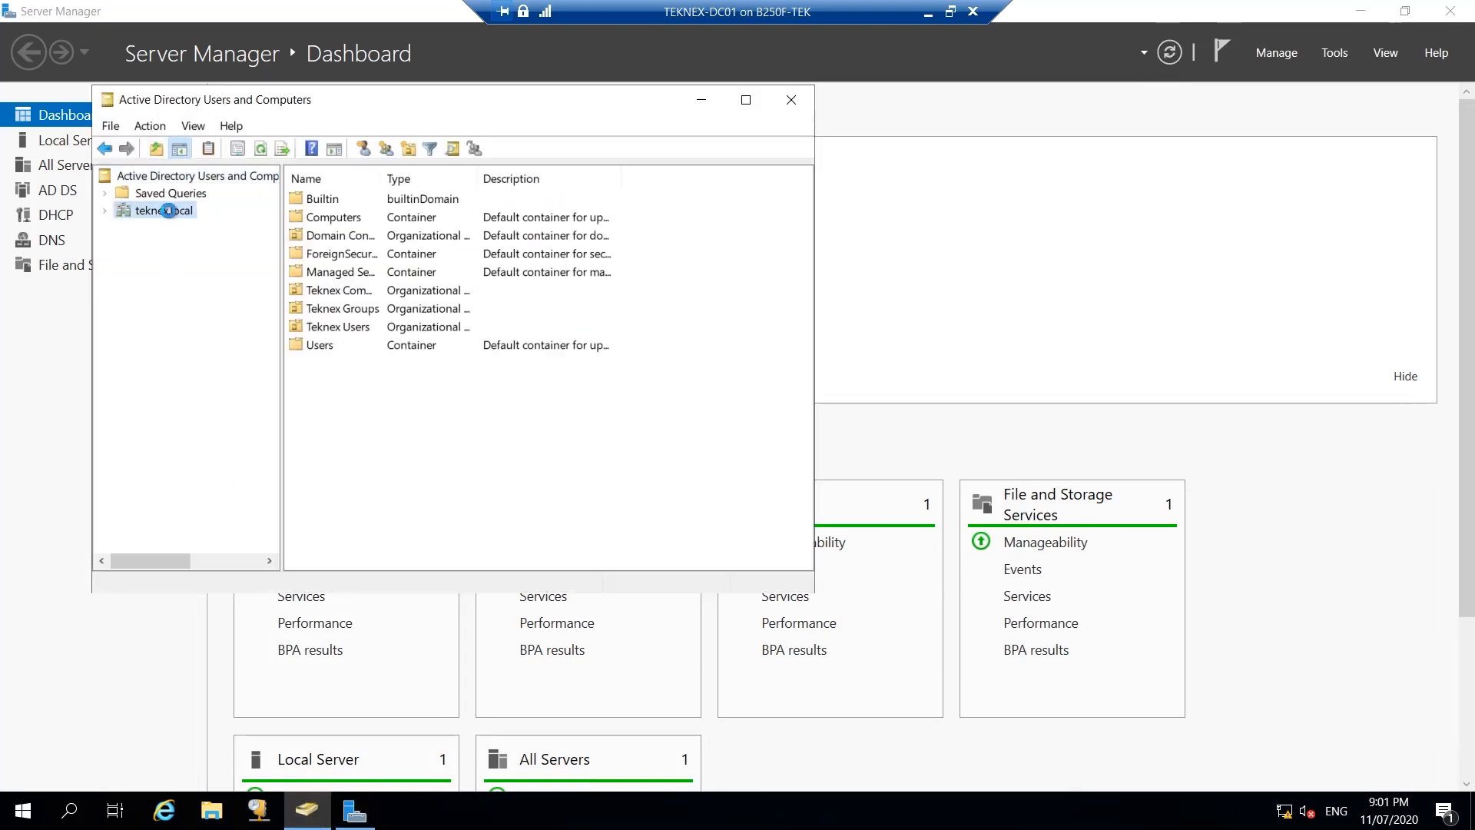
pyautogui.rightClick(166, 210)
pyautogui.click(215, 247)
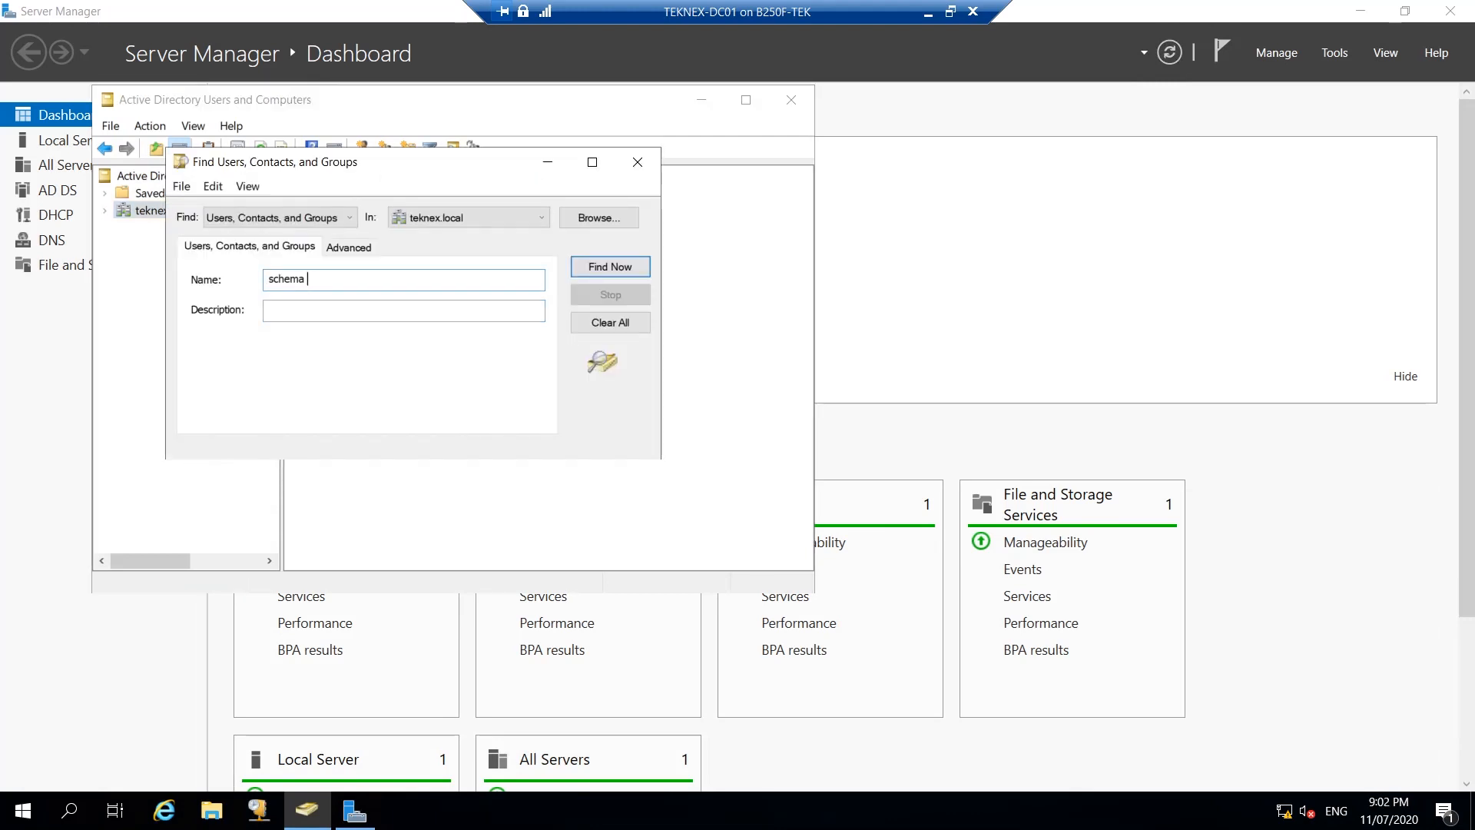
pyautogui.click(596, 267)
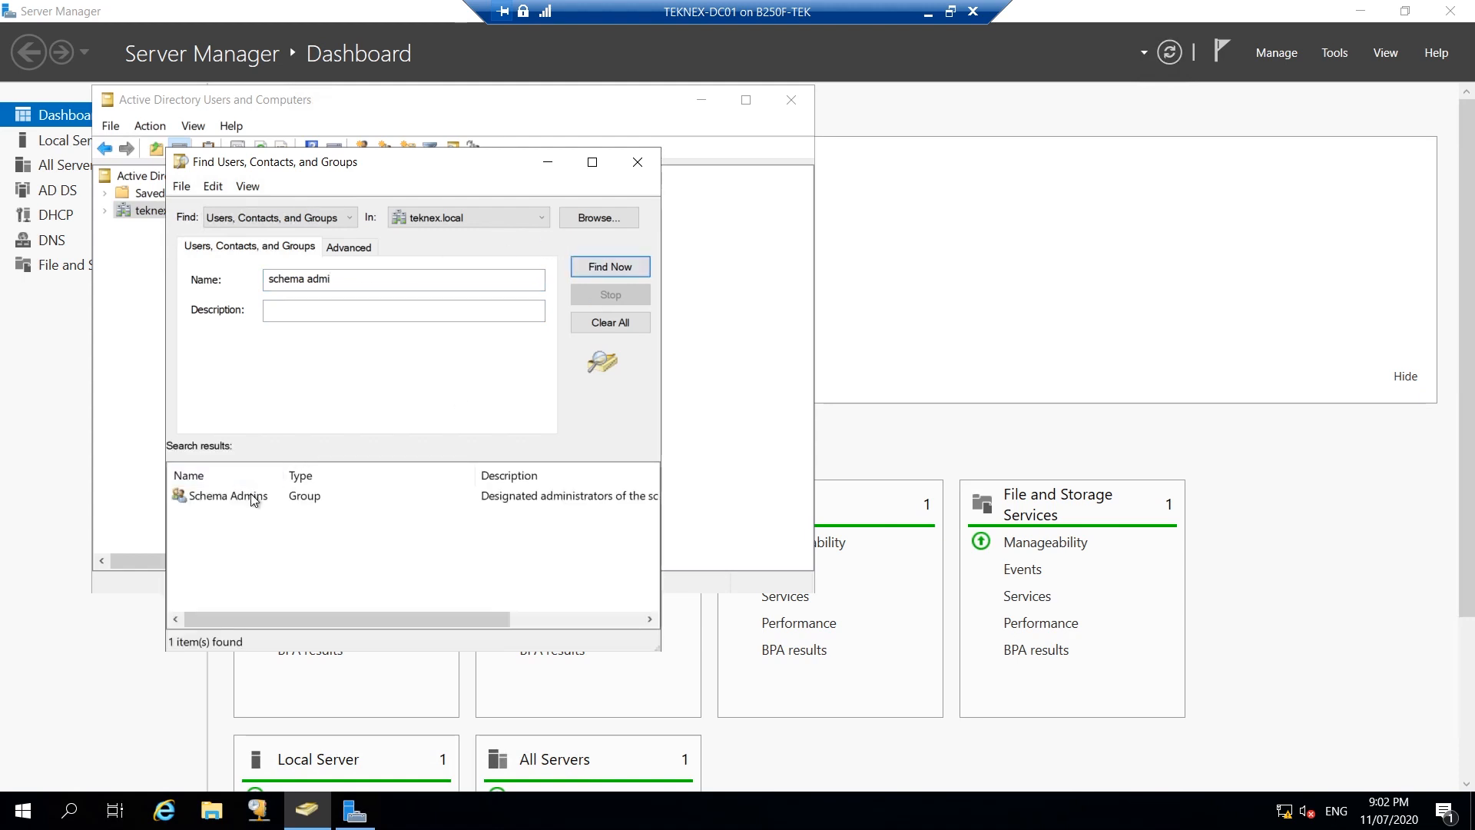
pyautogui.click(292, 498)
pyautogui.doubleClick(298, 495)
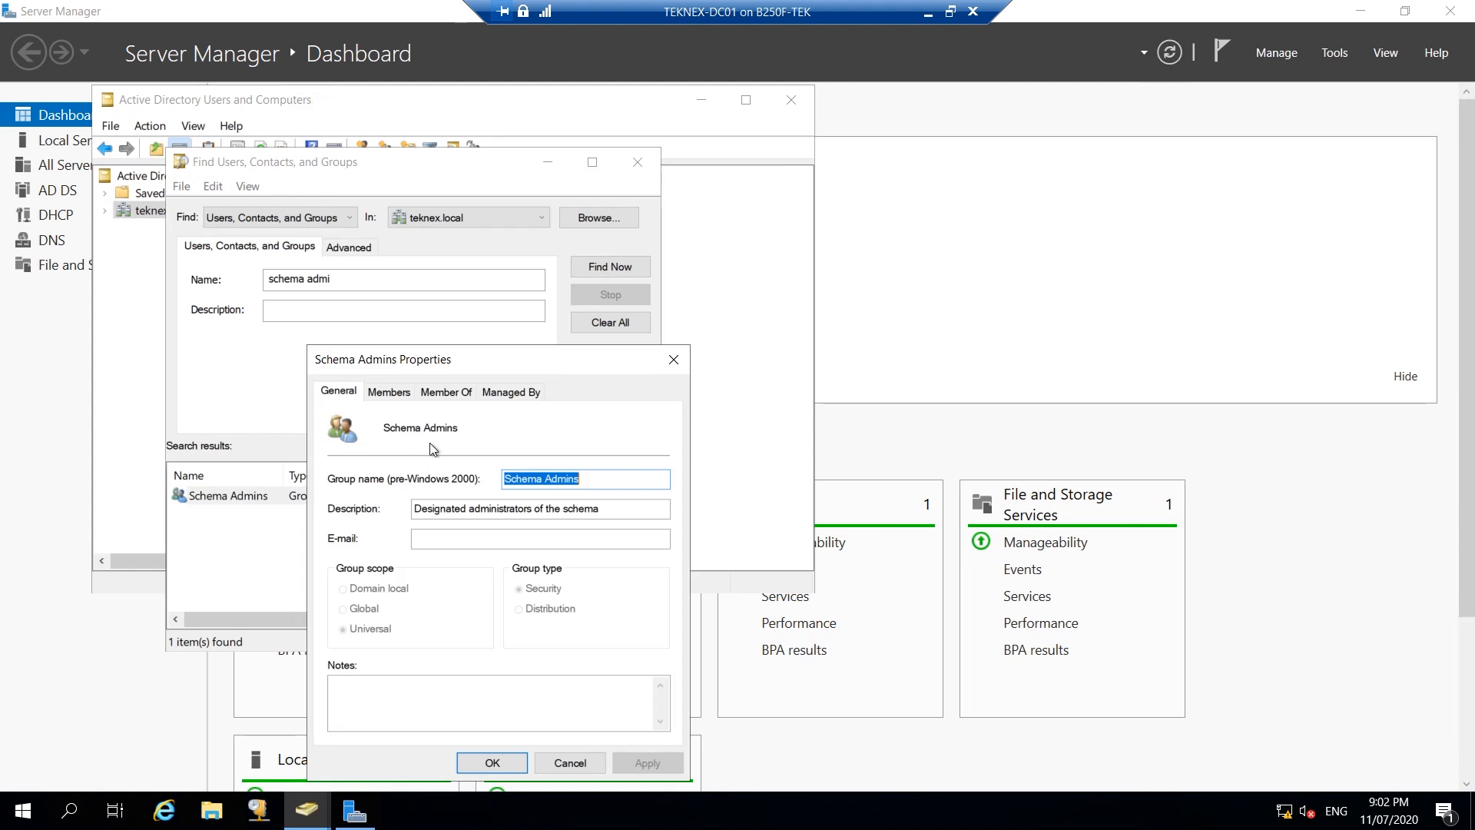
# Confirm CM ADMIN is listed among Schema Admins members, then close the properties and search.
pyautogui.click(392, 393)
pyautogui.moveTo(479, 365); pyautogui.dragTo(677, 227)
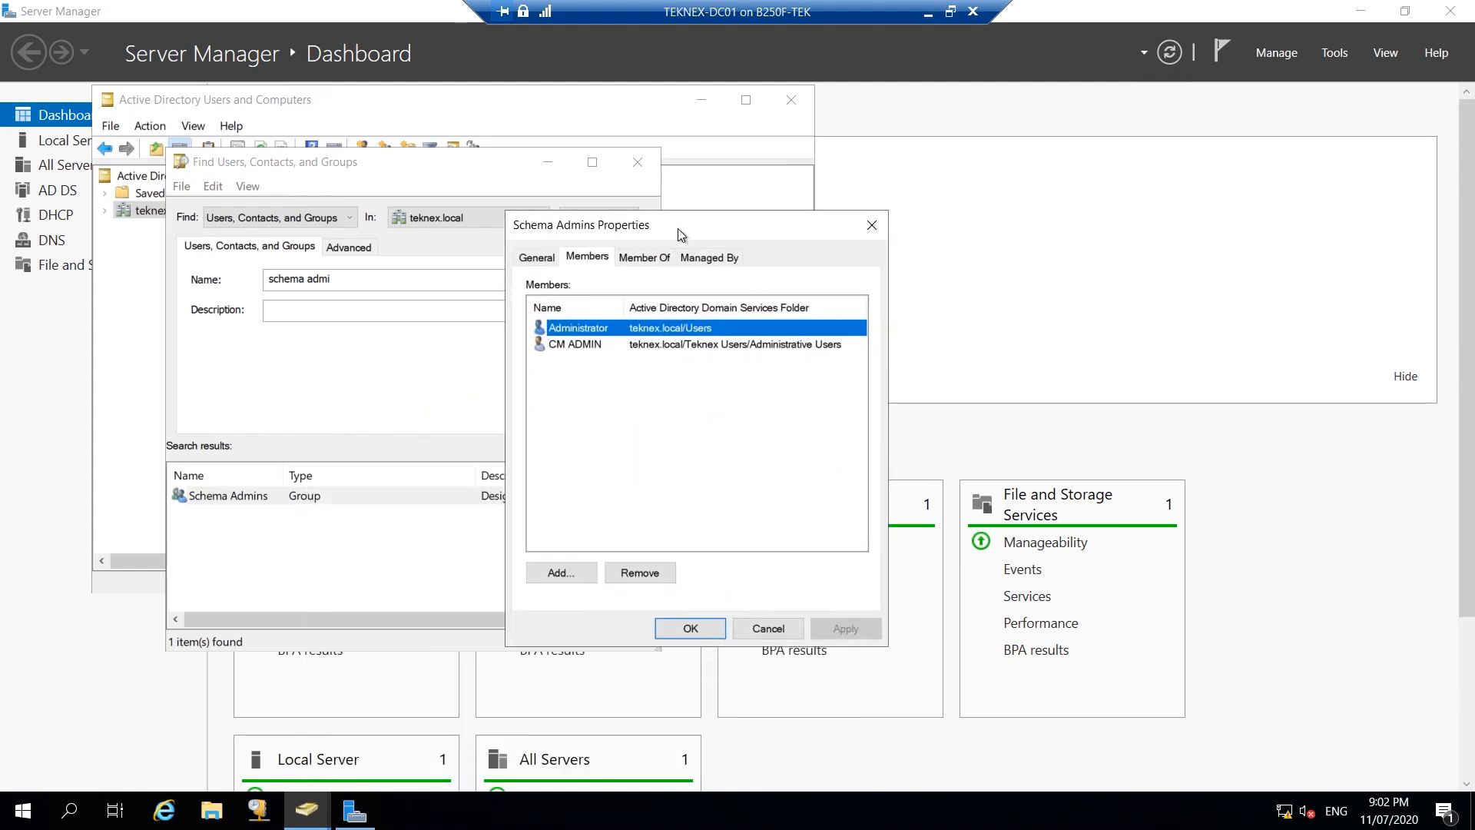
pyautogui.click(604, 343)
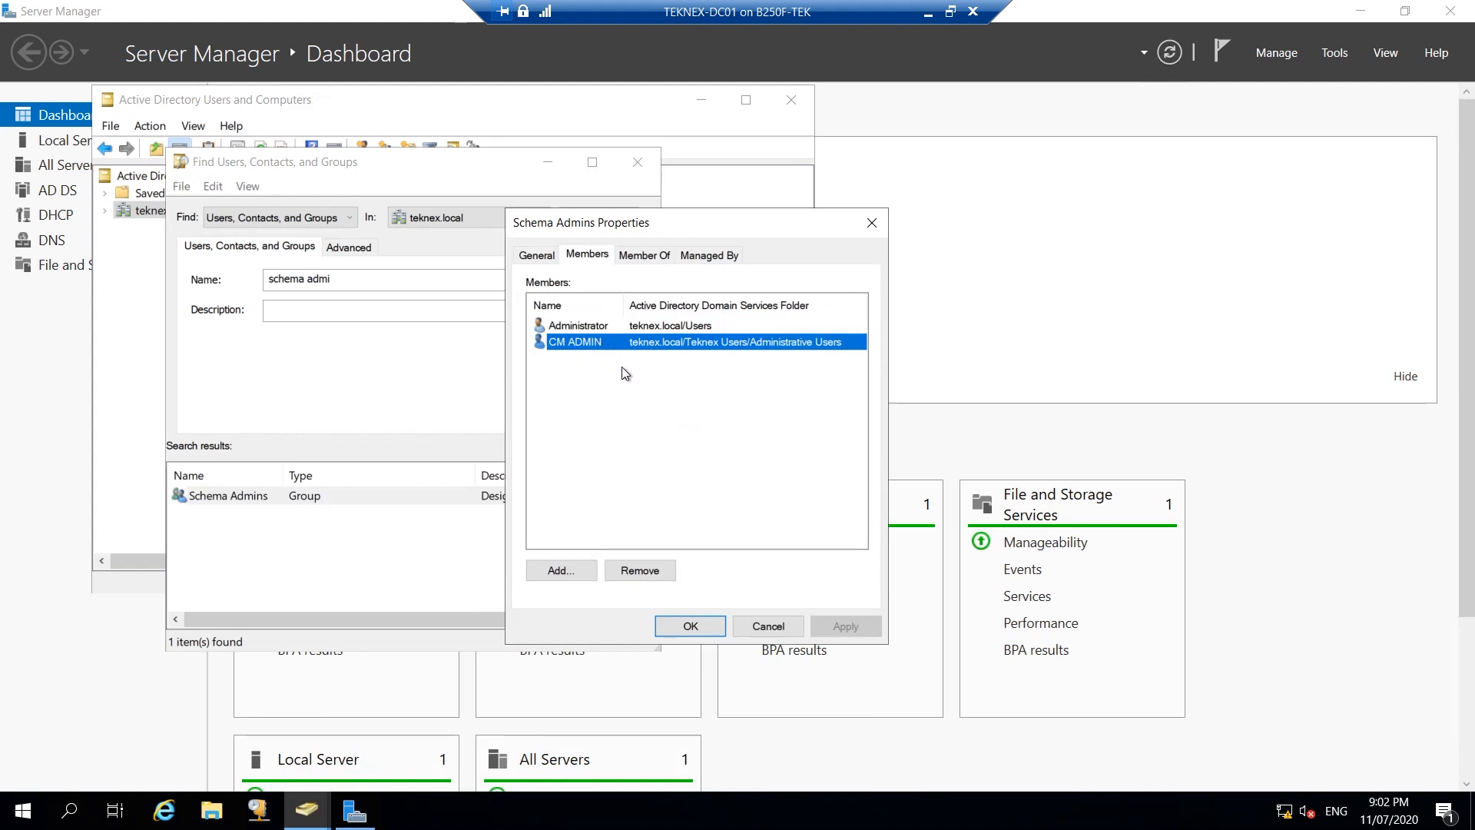
pyautogui.moveTo(622, 367); pyautogui.dragTo(586, 329)
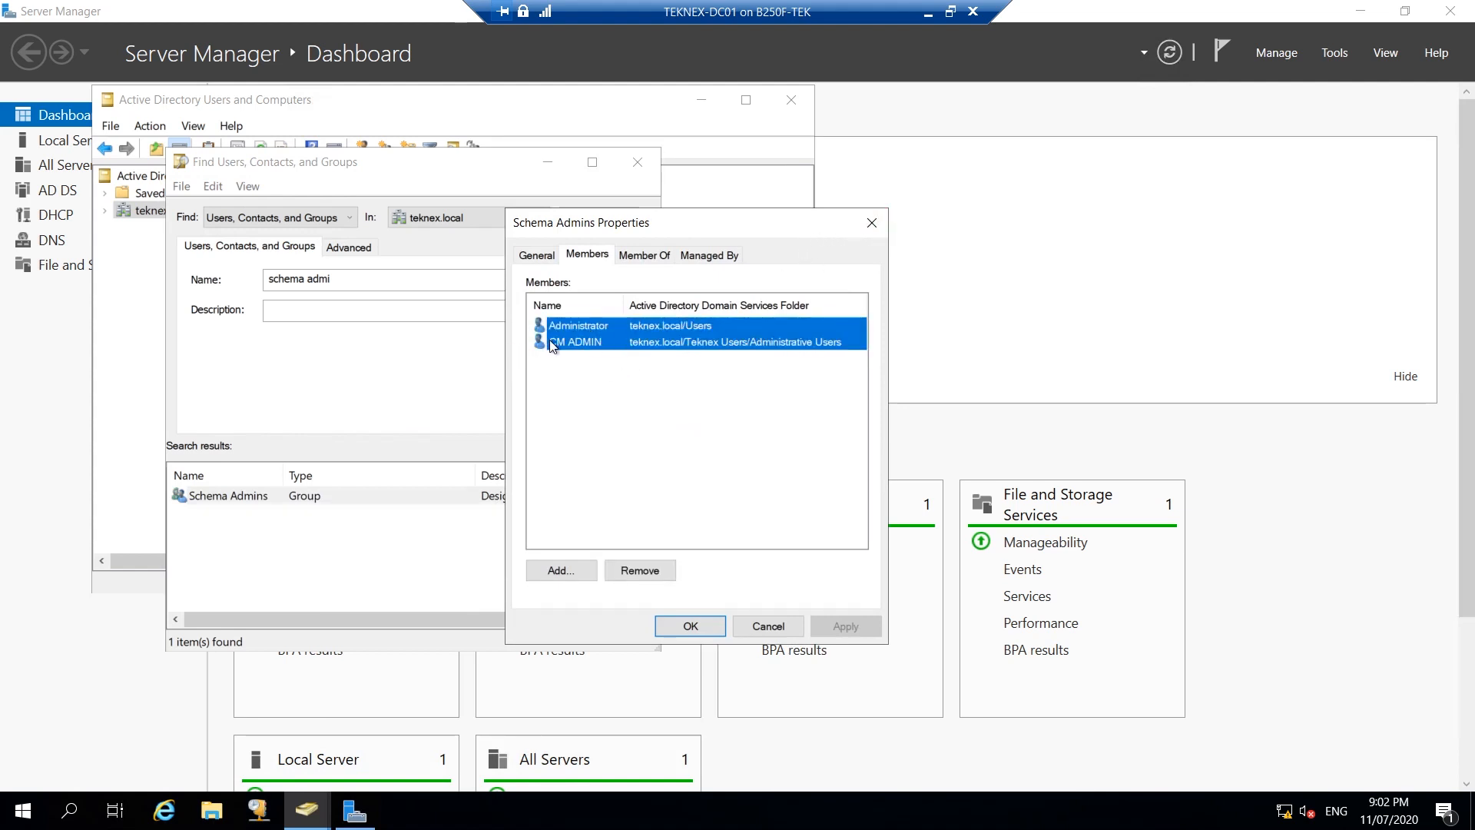
pyautogui.click(551, 342)
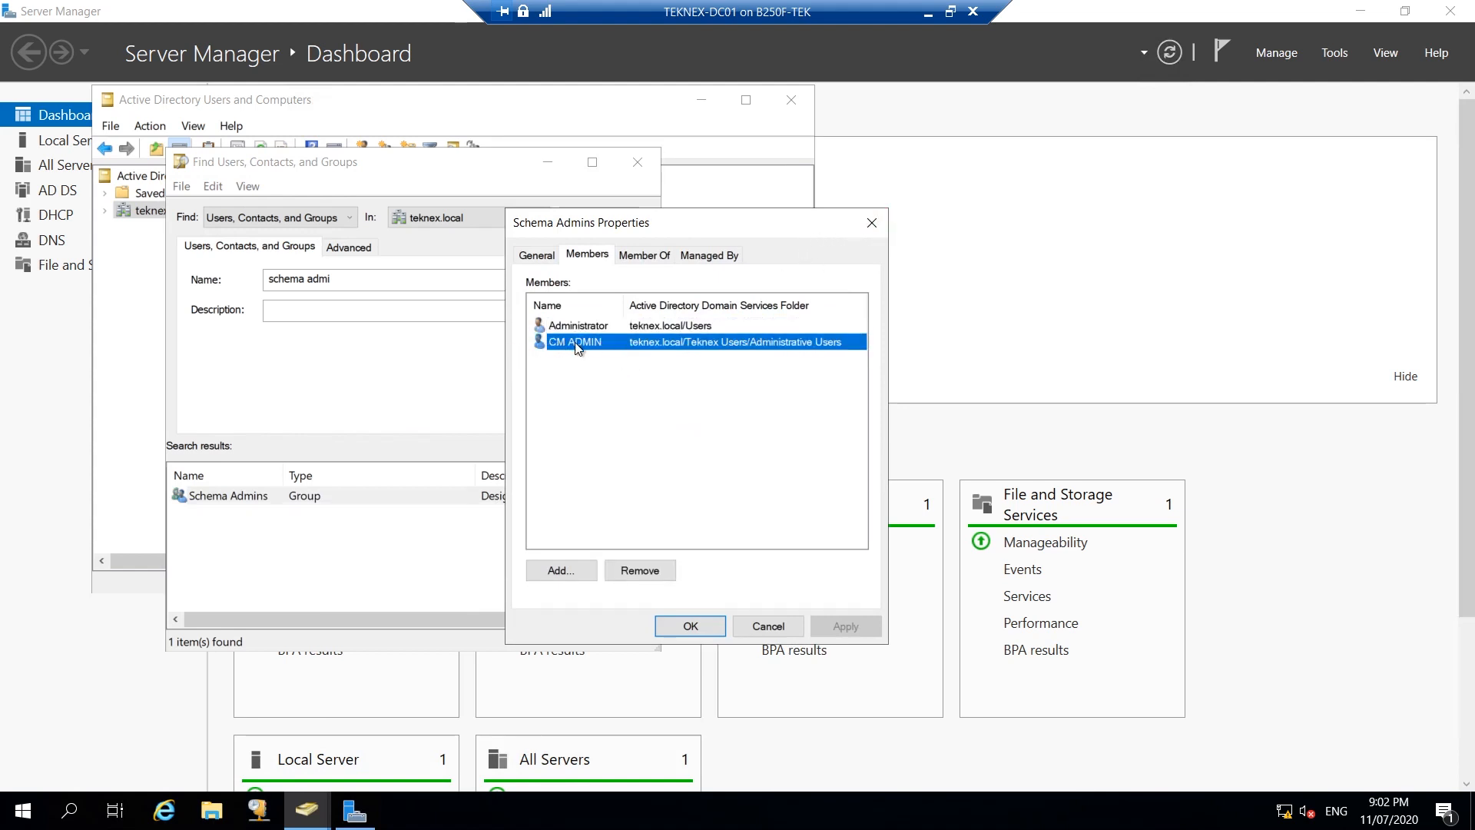
pyautogui.click(872, 222)
pyautogui.click(639, 164)
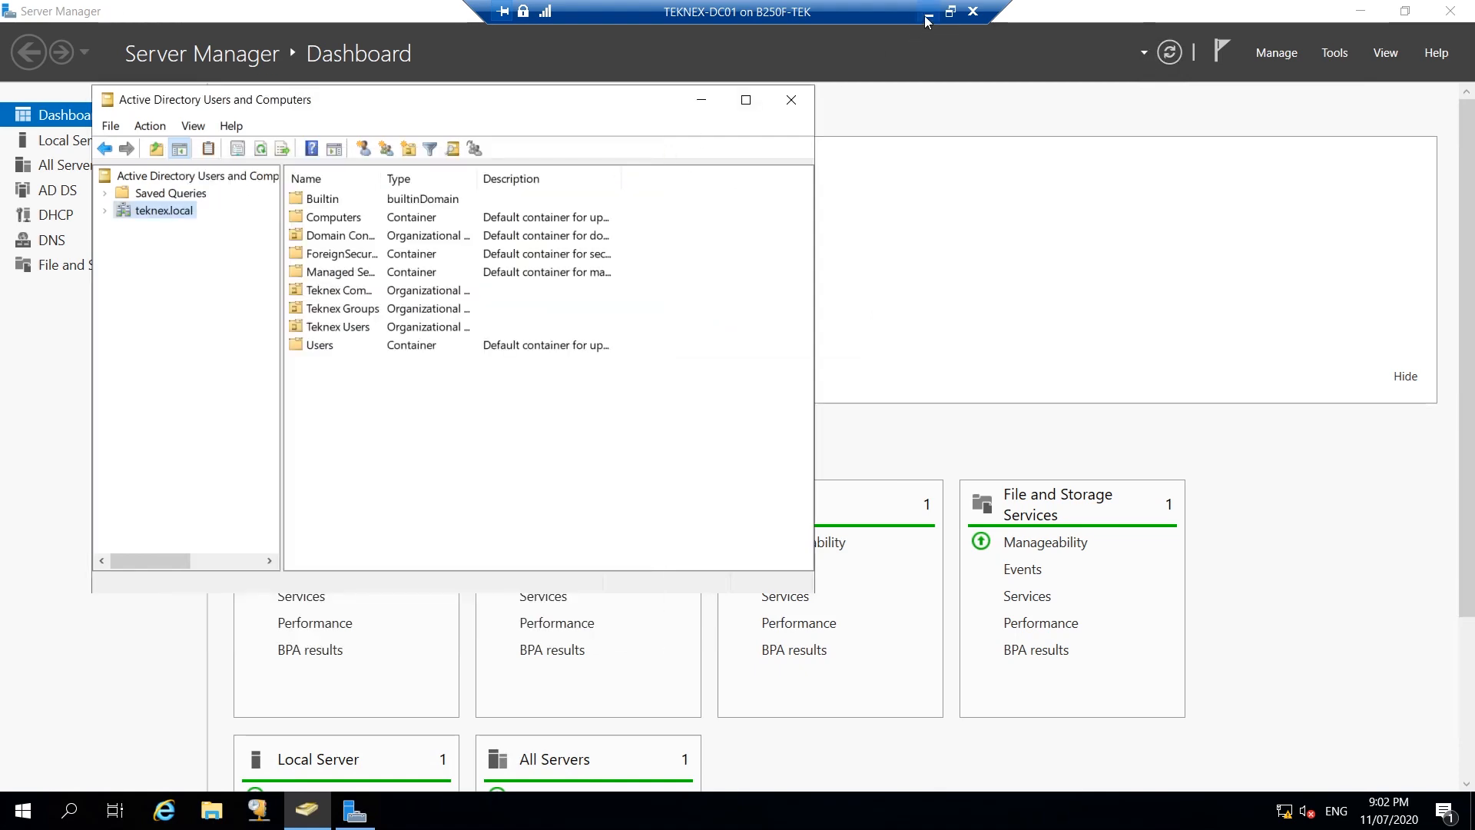
# Switch to the TEKNEX-CM01 session full screen.
pyautogui.click(928, 11)
pyautogui.click(736, 811)
pyautogui.click(809, 720)
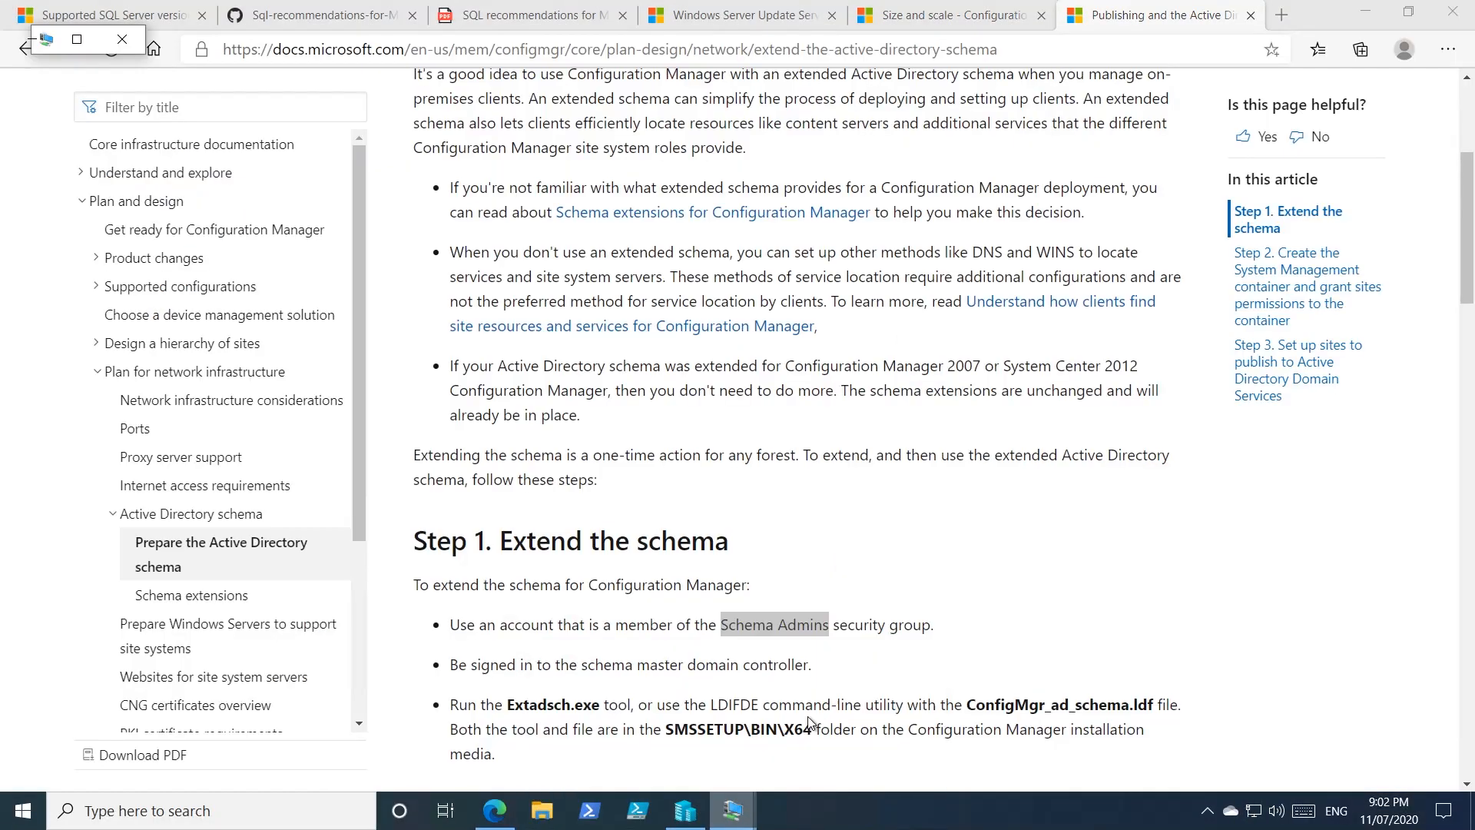
# Open the CM_Software (K:) drive in File Explorer.
pyautogui.click(212, 809)
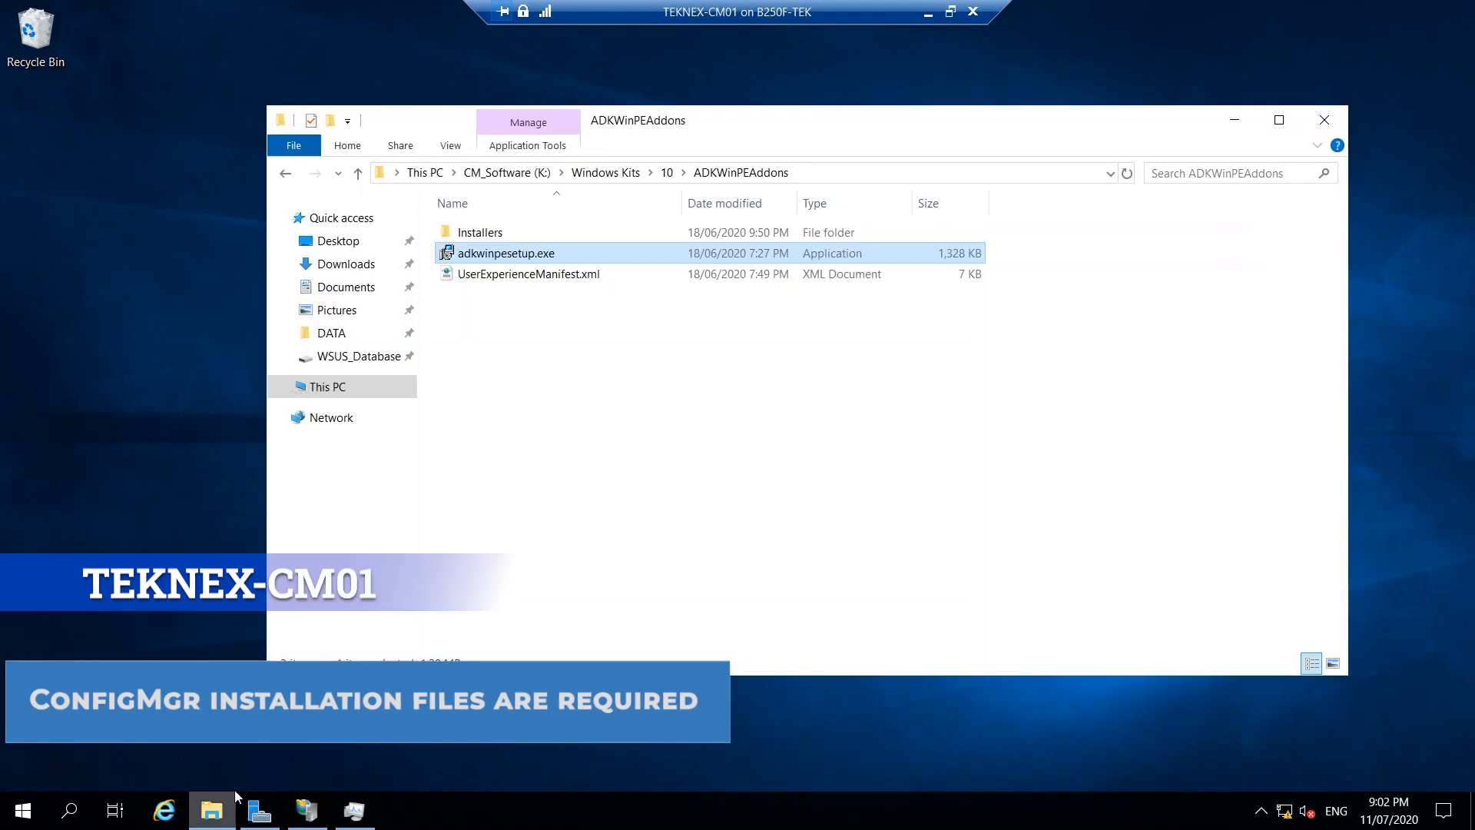
pyautogui.click(350, 386)
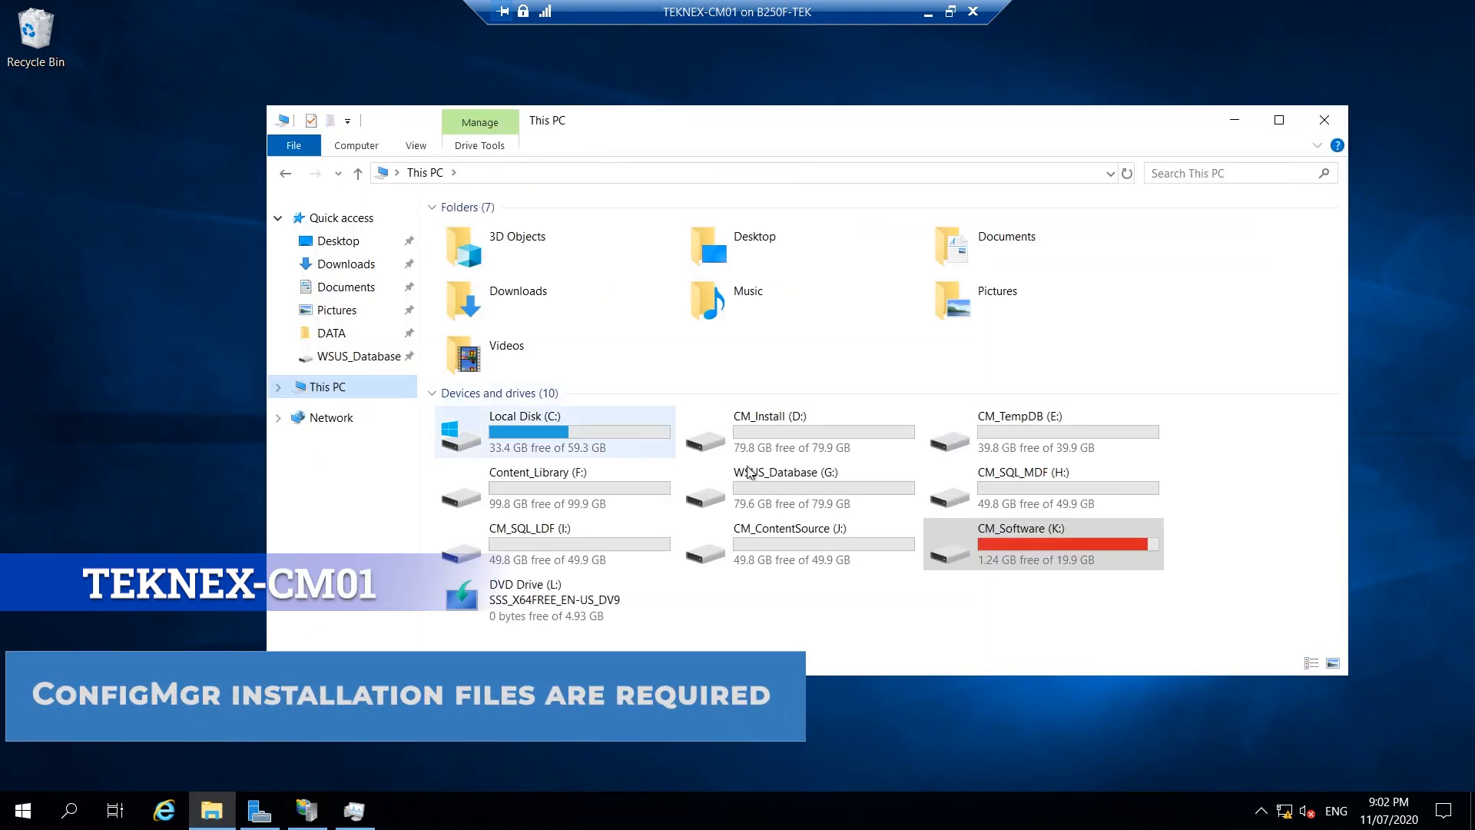
pyautogui.click(1071, 598)
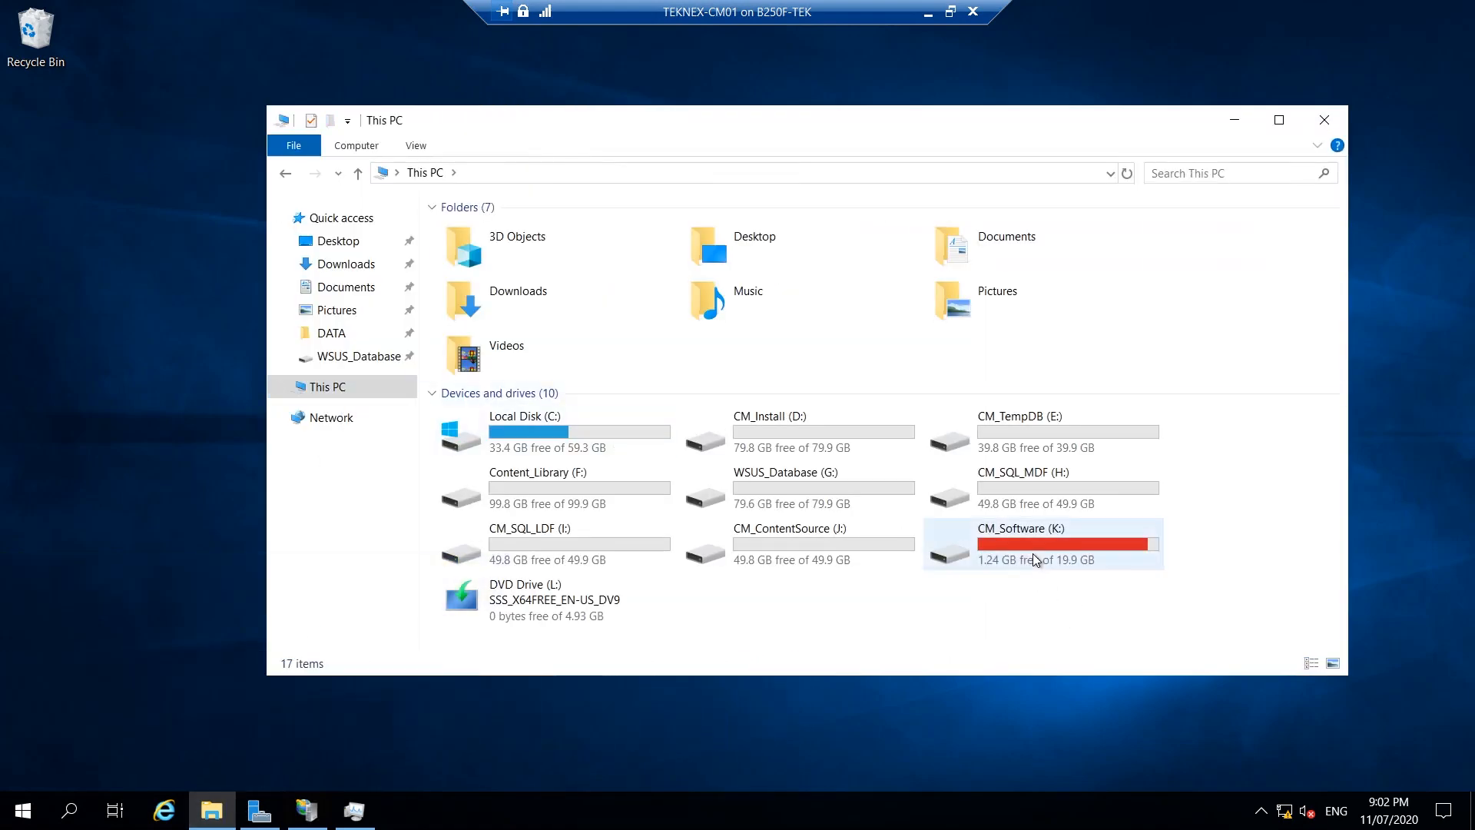
pyautogui.click(1034, 553)
pyautogui.doubleClick(1034, 553)
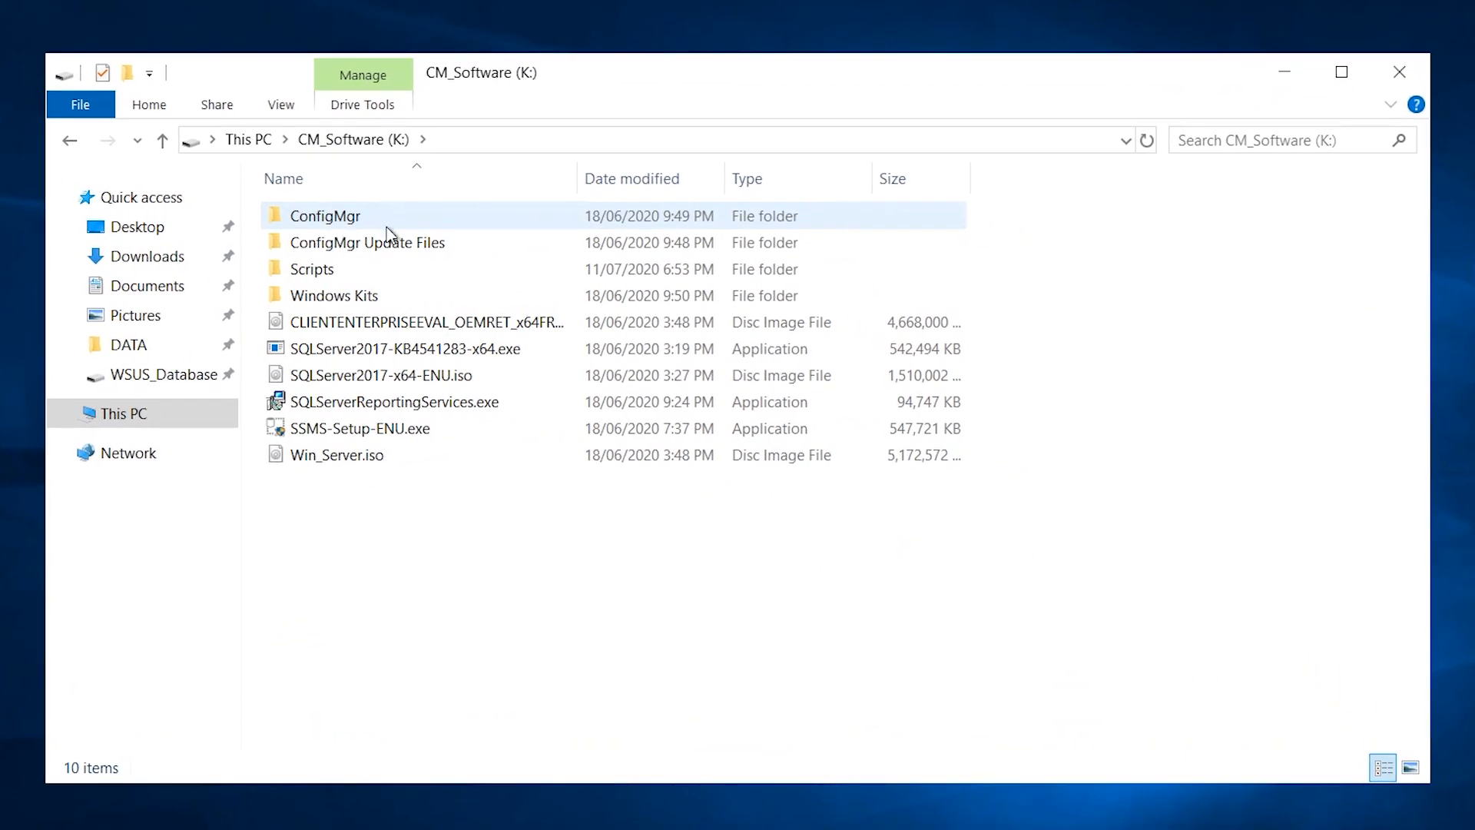
# Navigate to ConfigMgr\SMSSETUP\BIN\X64 and jump to extadsch.exe.
pyautogui.click(377, 218)
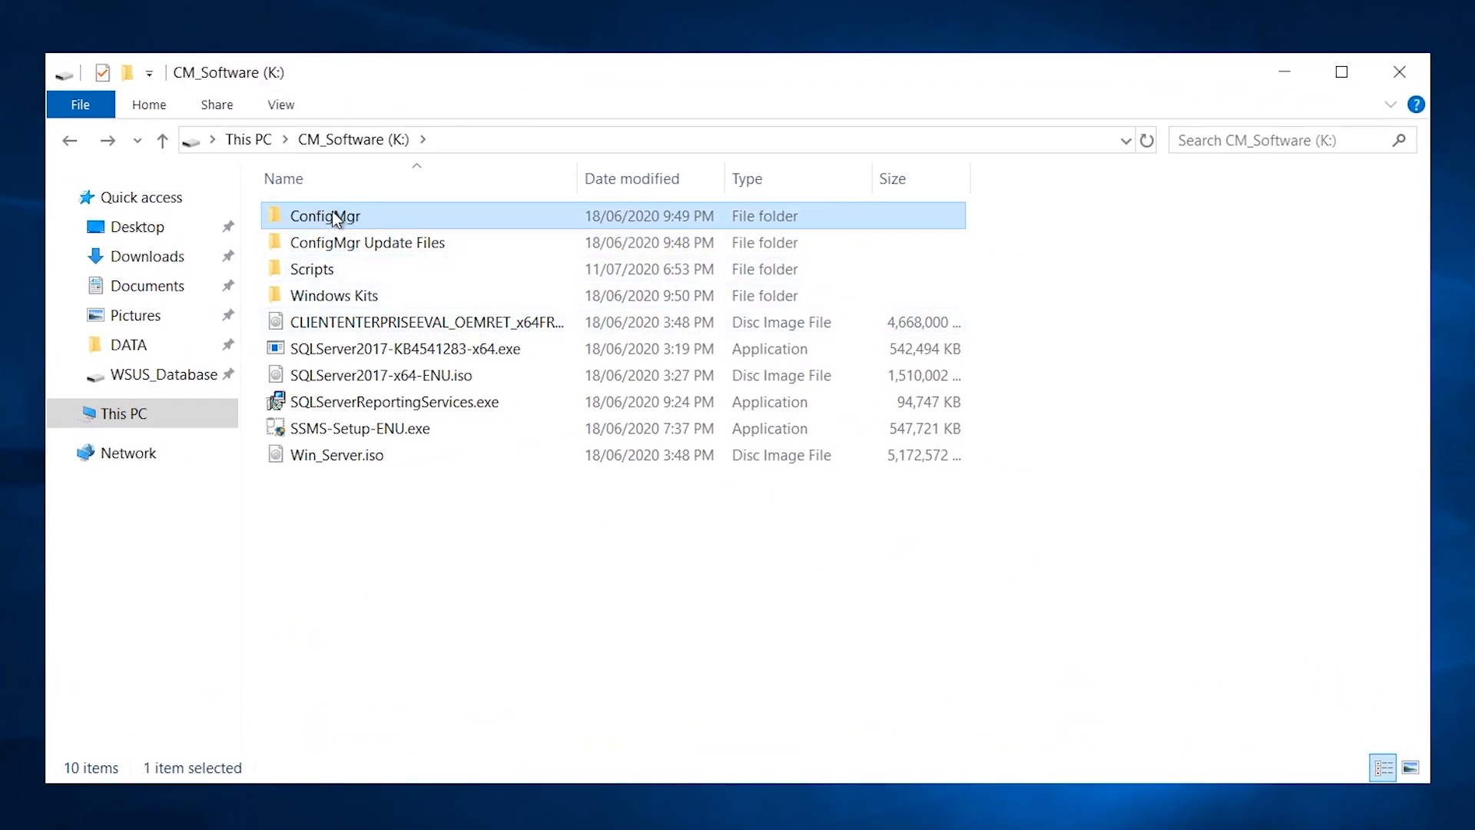
pyautogui.doubleClick(366, 222)
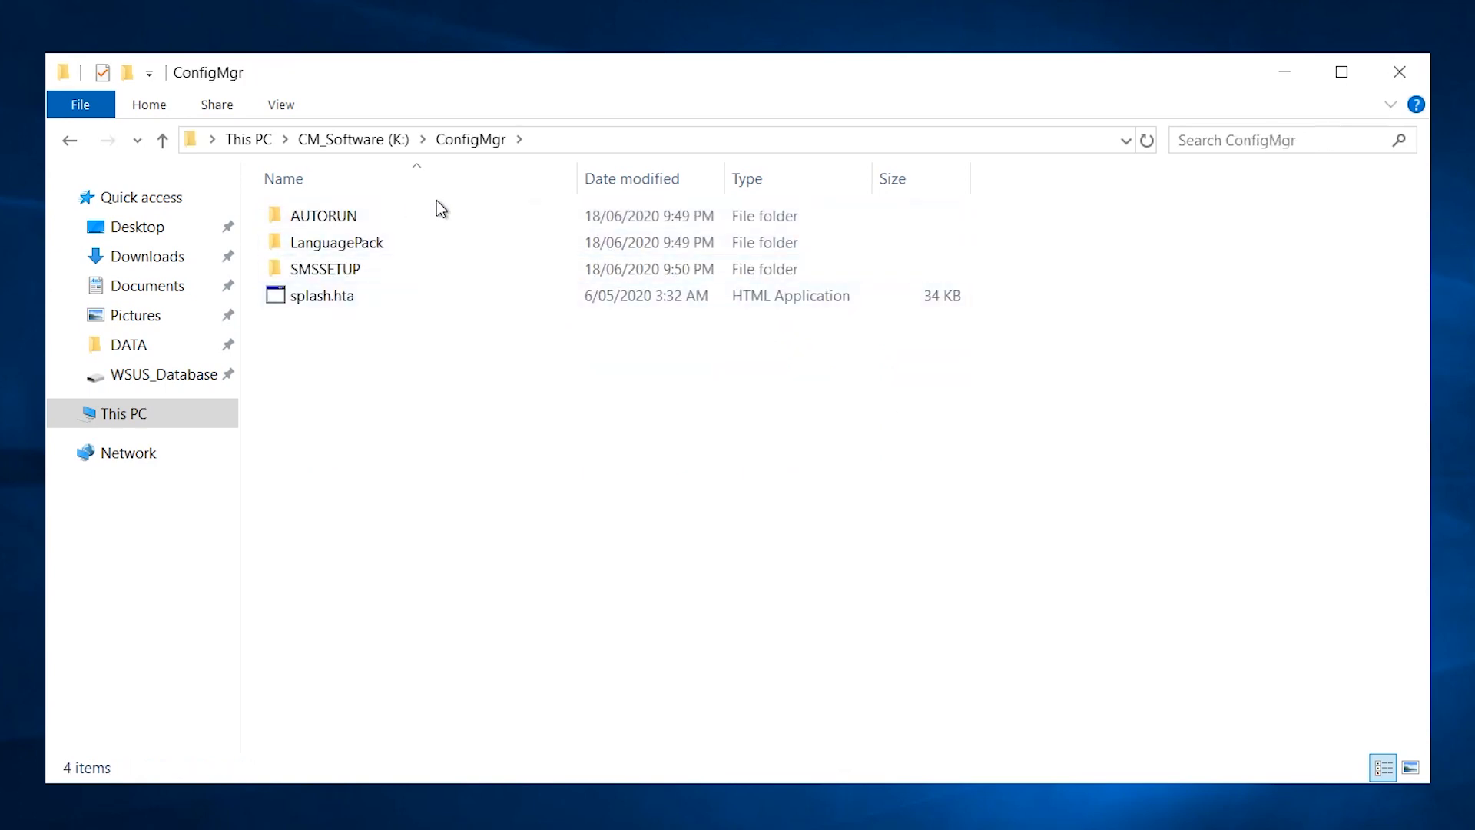
pyautogui.doubleClick(371, 270)
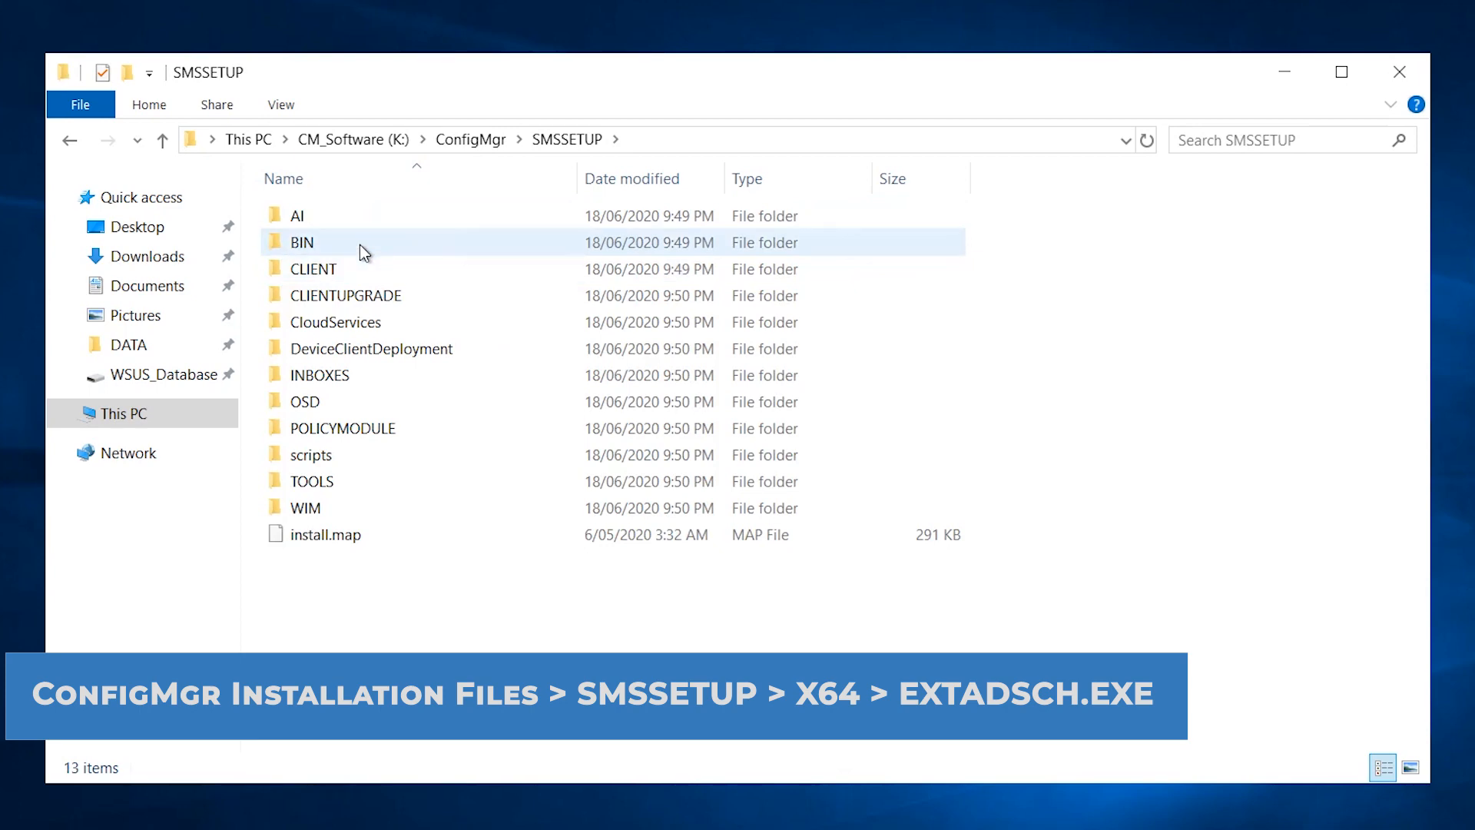
pyautogui.doubleClick(361, 244)
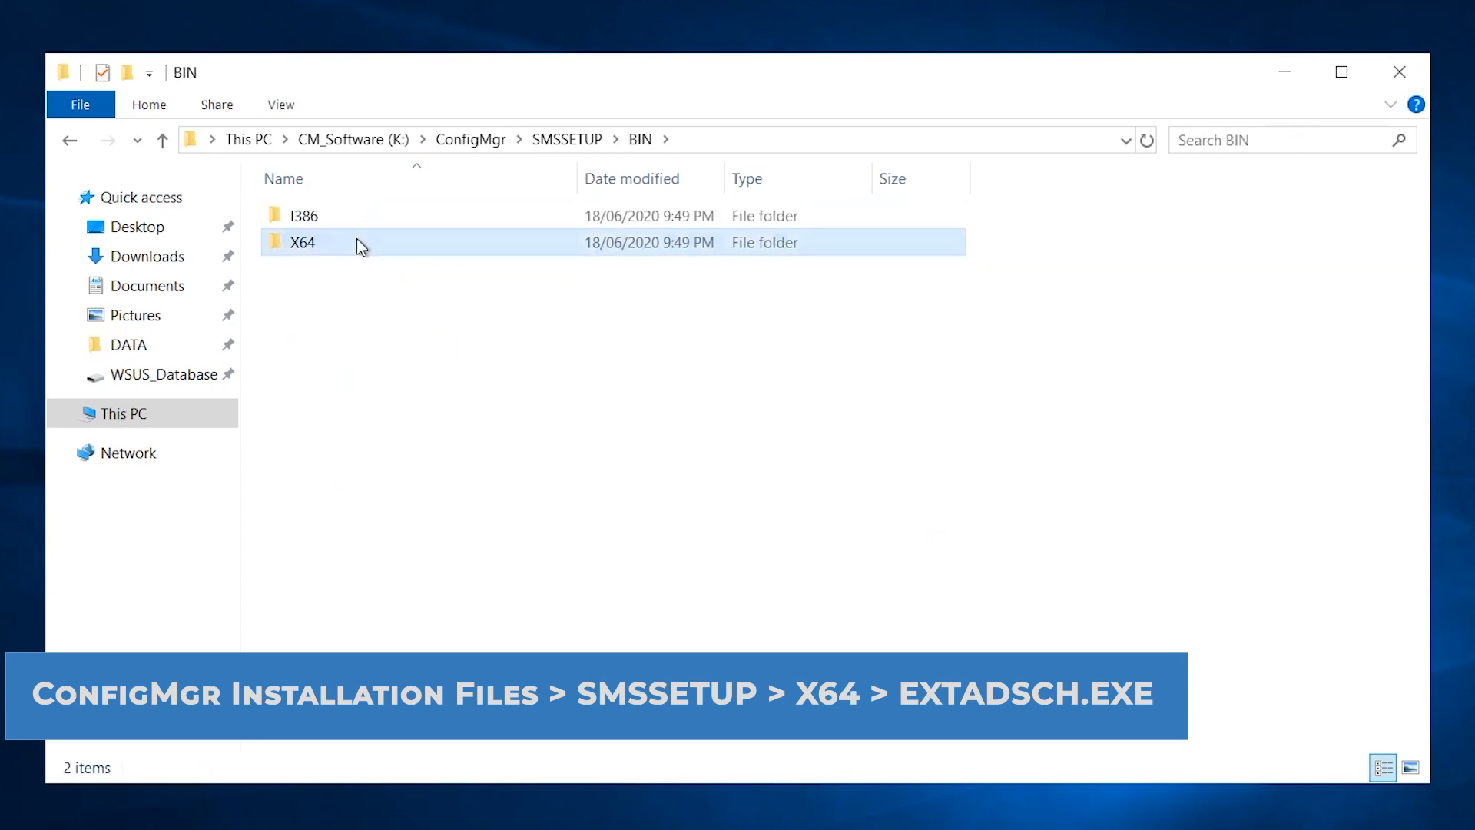
pyautogui.doubleClick(356, 240)
pyautogui.scroll(-3, 436, 326)
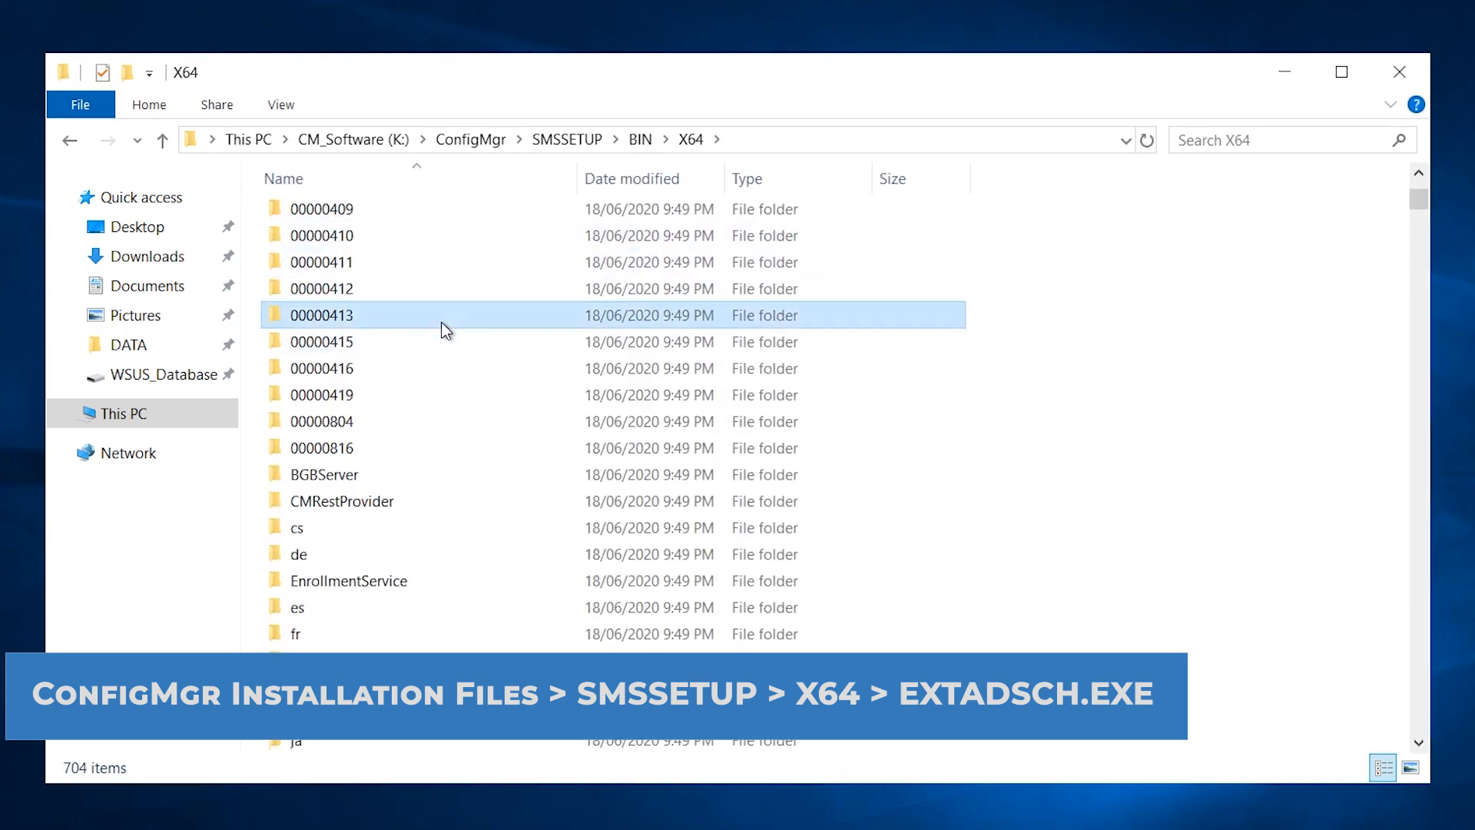
pyautogui.write('ext')
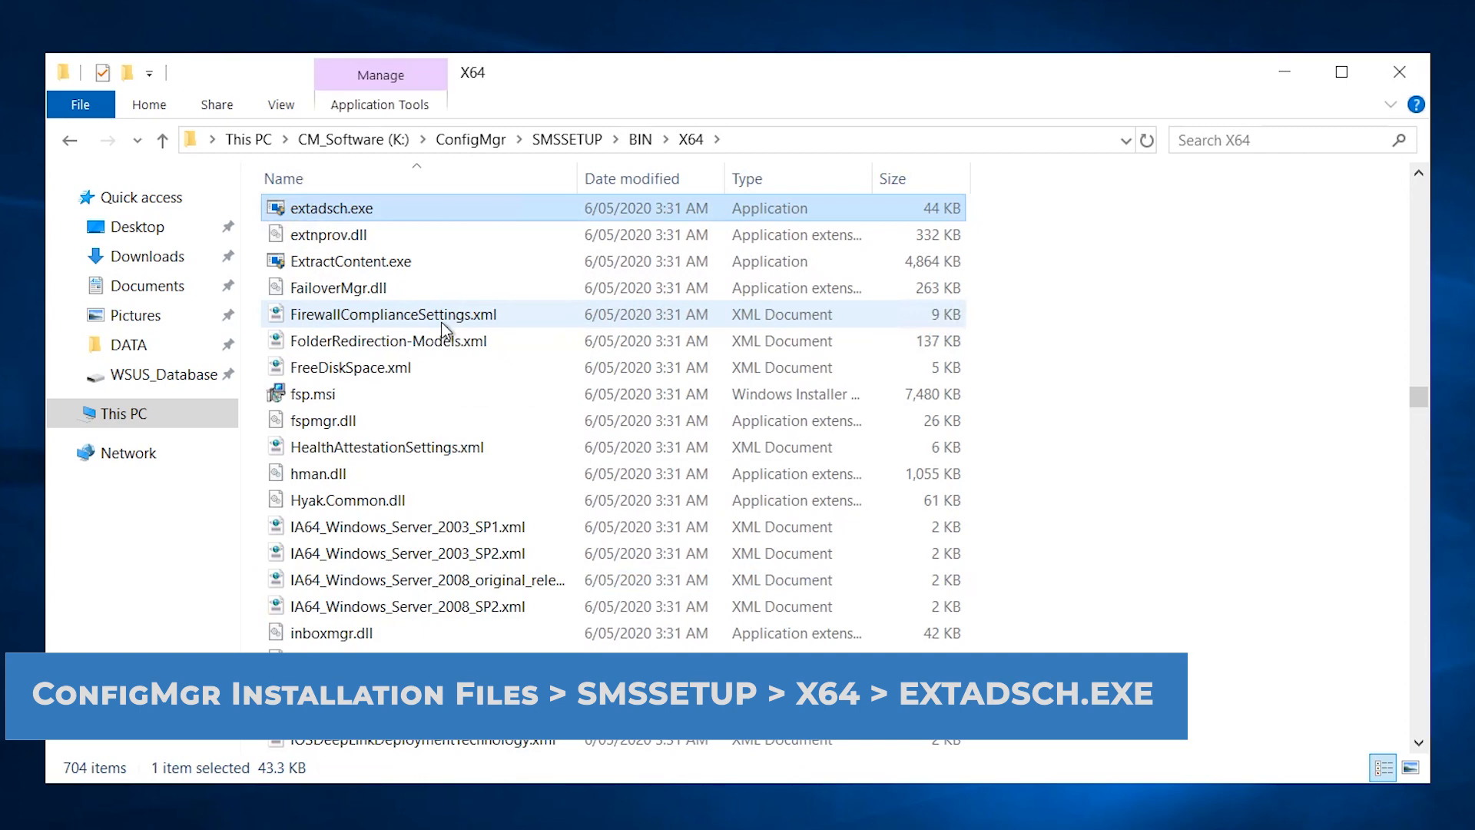
pyautogui.click(62, 108)
# Run extadsch.exe from an elevated PowerShell in the X64 folder and confirm the success message.
pyautogui.moveTo(247, 204)
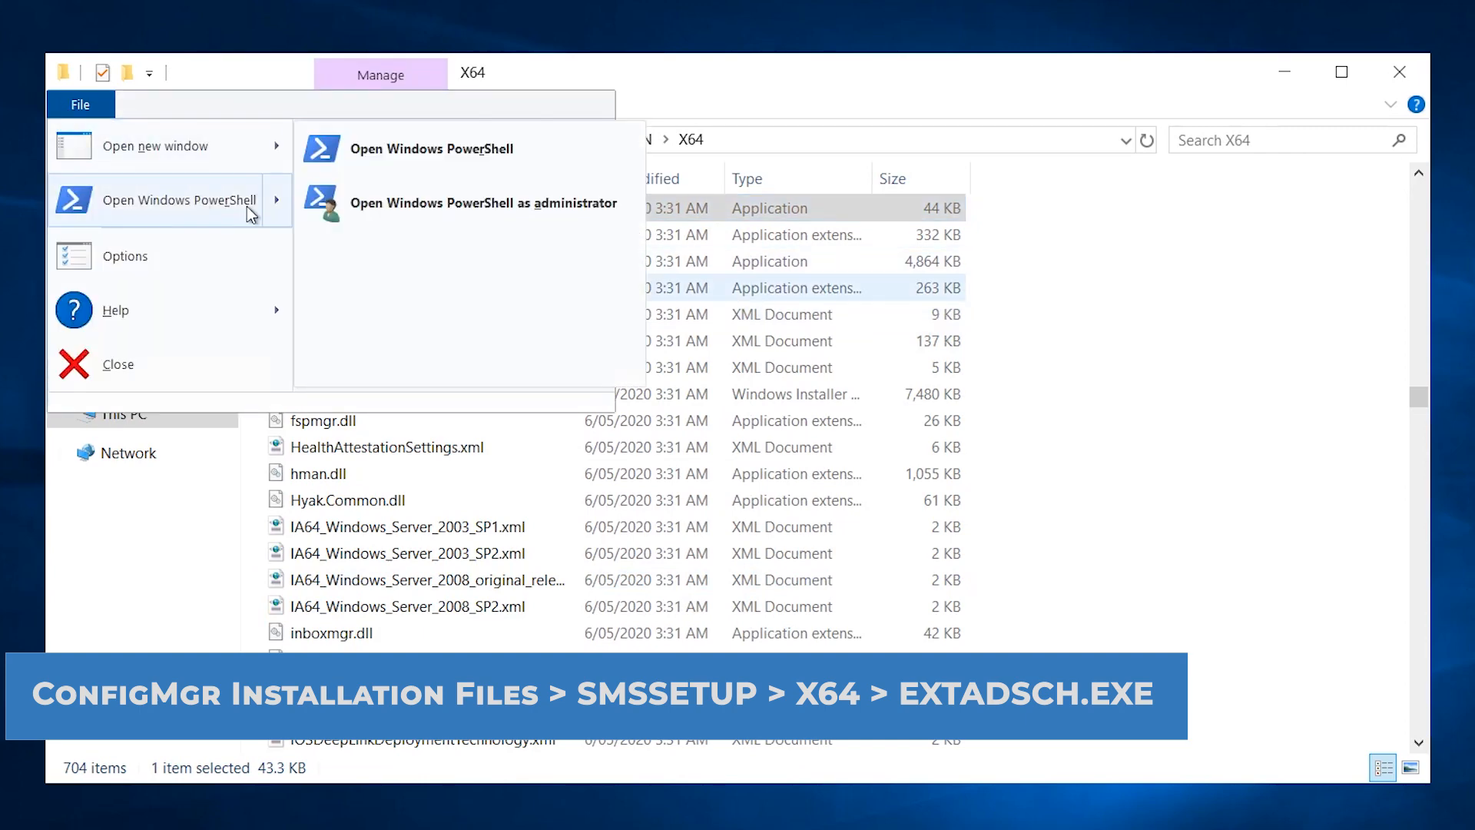
pyautogui.click(393, 203)
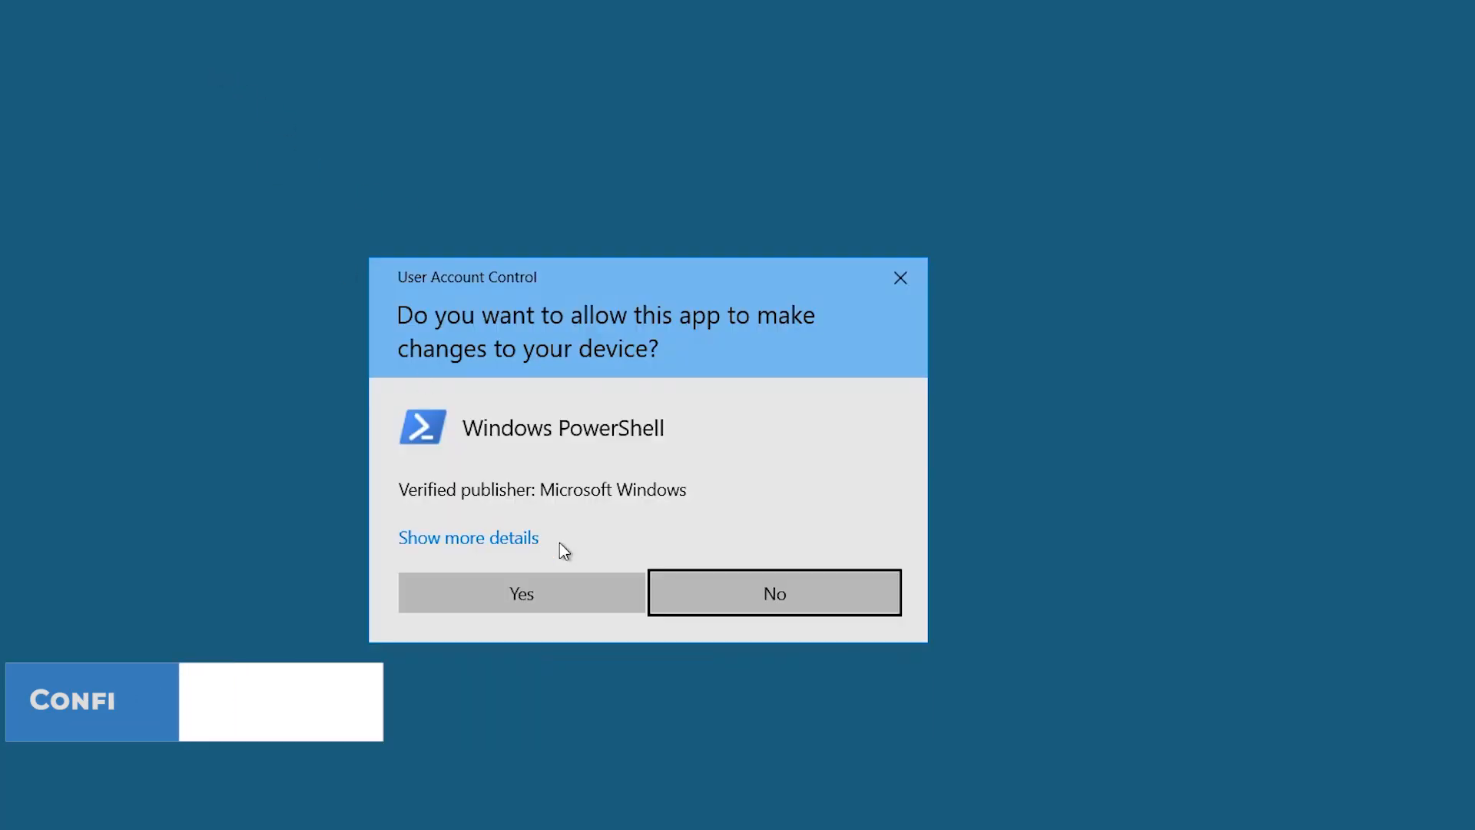
pyautogui.click(572, 599)
pyautogui.moveTo(181, 72); pyautogui.dragTo(598, 39)
pyautogui.click(544, 125)
pyautogui.write('ext')
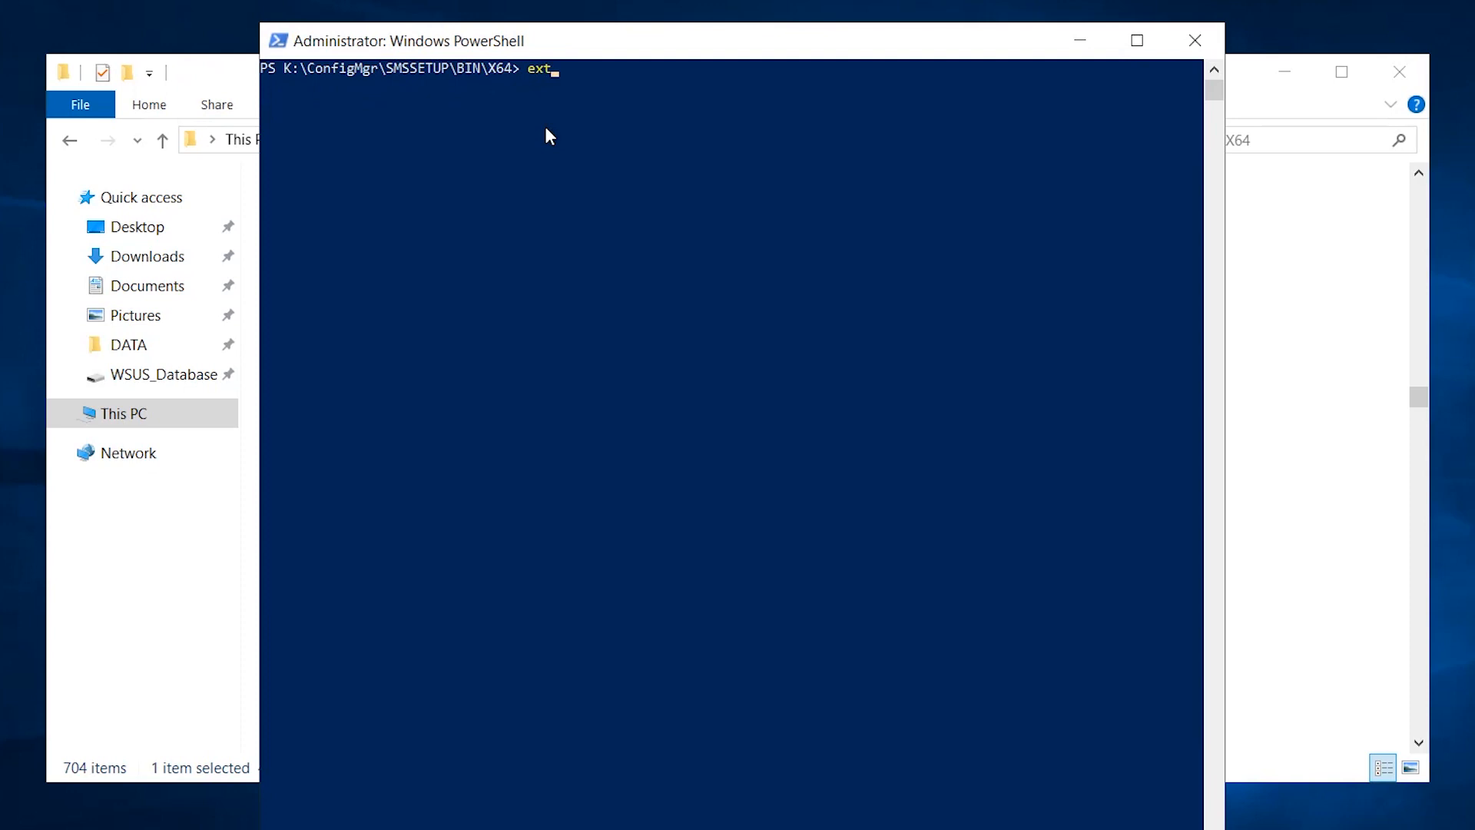
pyautogui.press('Tab')
pyautogui.press('Return')
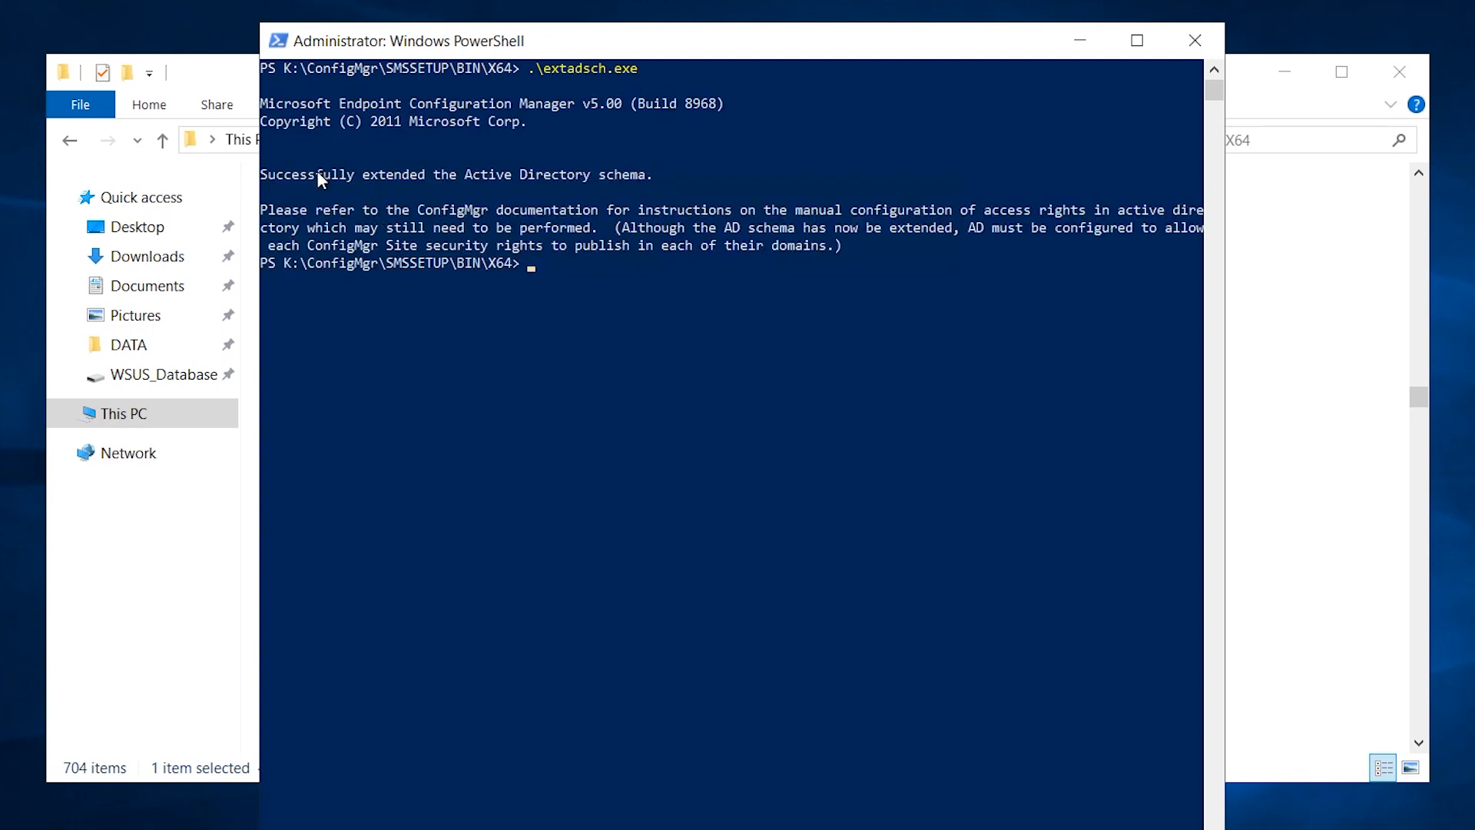
pyautogui.moveTo(316, 173); pyautogui.dragTo(435, 175)
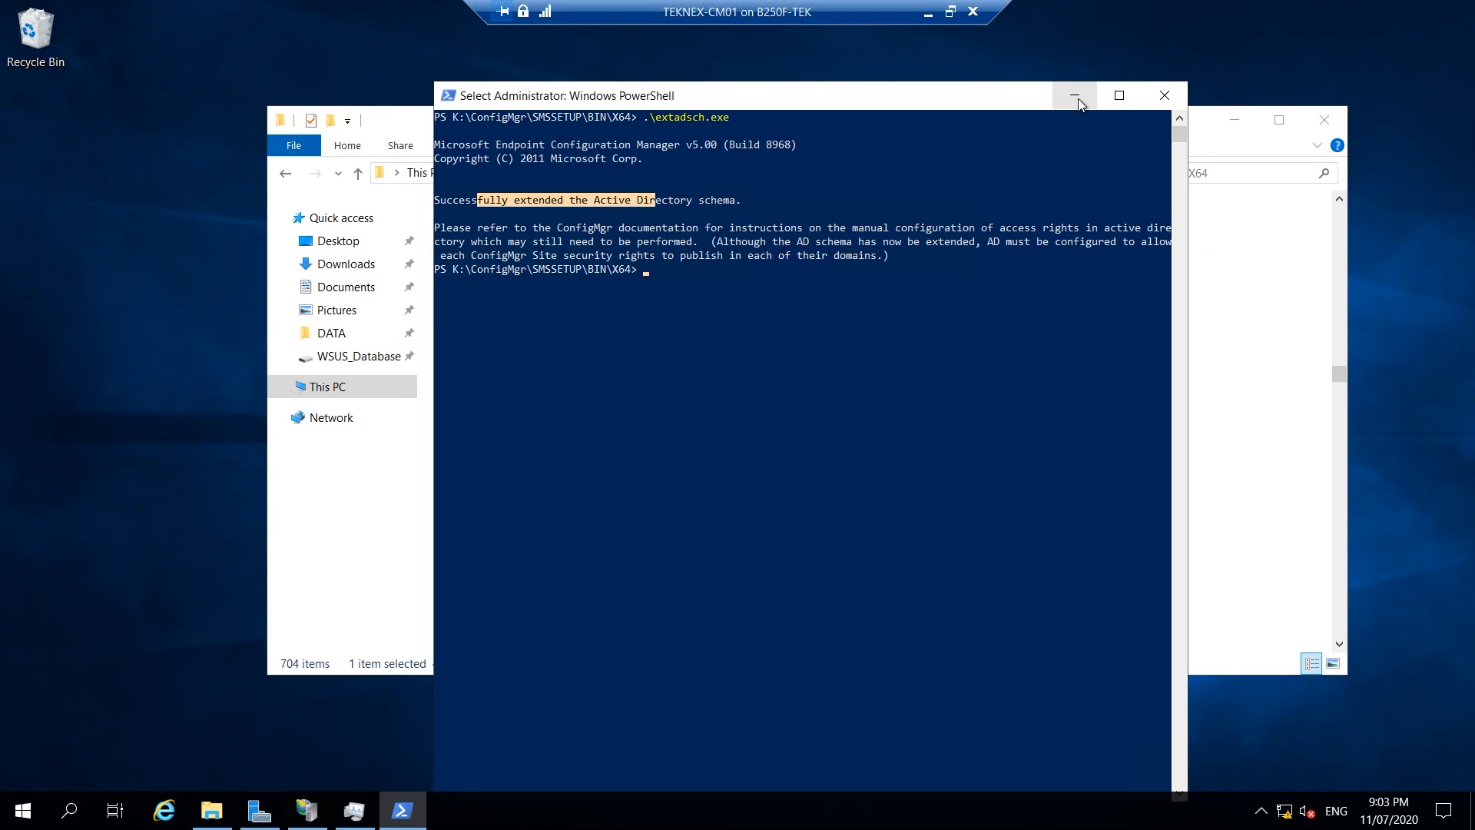
pyautogui.click(1079, 40)
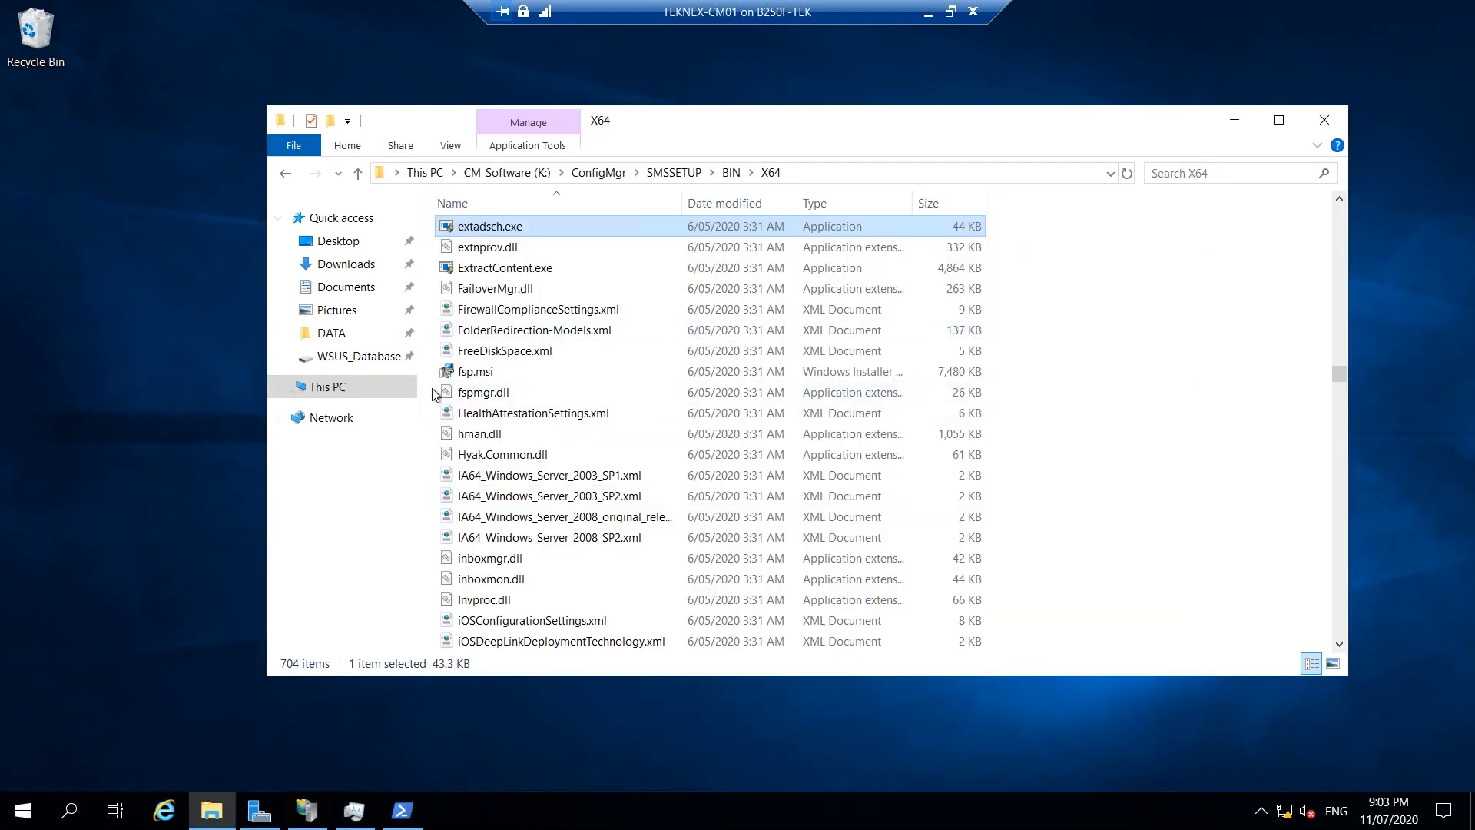
# Open C:\ExtADSch.log and verify it reports the schema was successfully extended.
pyautogui.press('super+e')
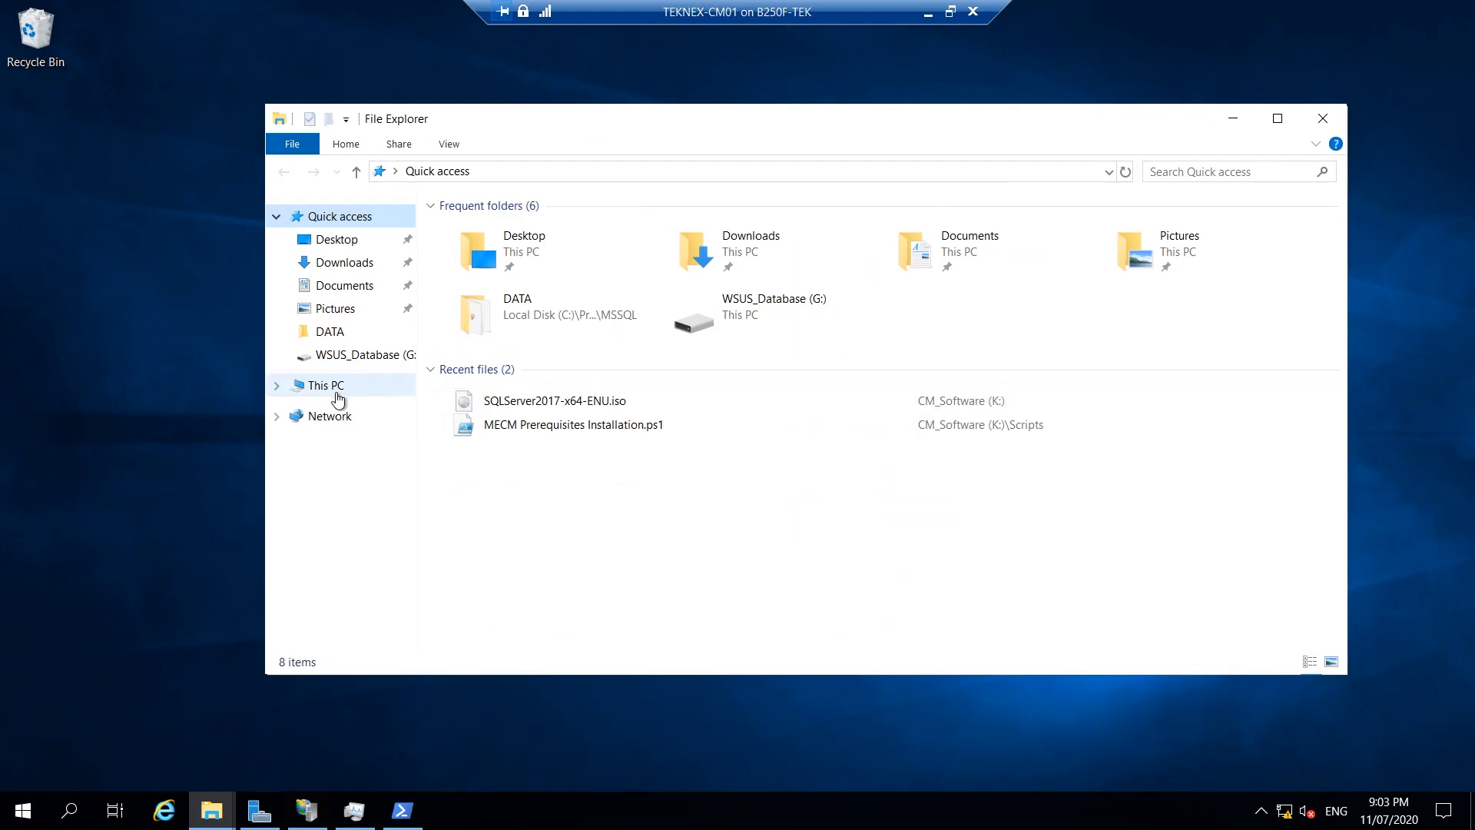
pyautogui.click(338, 386)
pyautogui.doubleClick(518, 417)
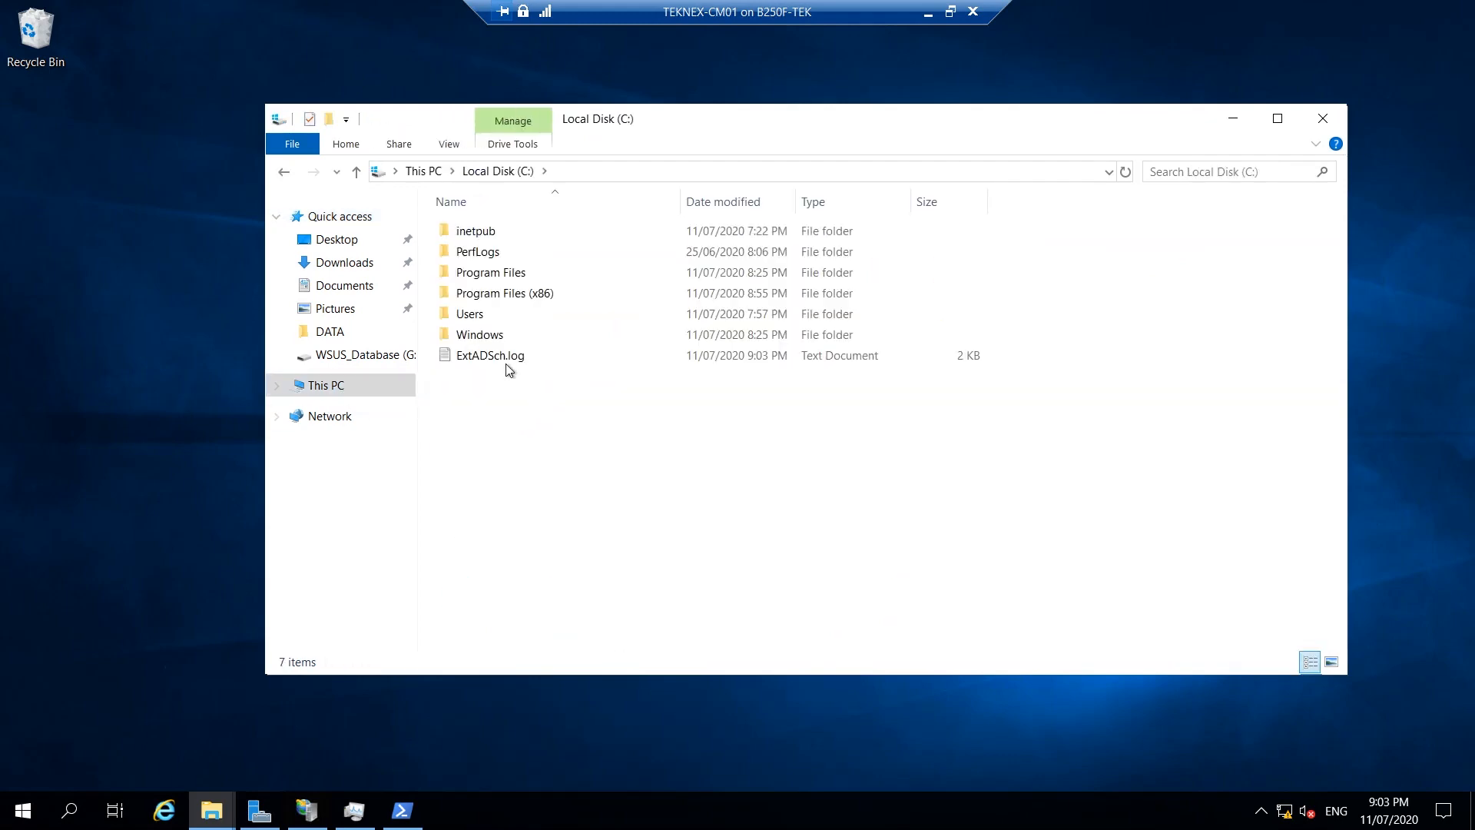
pyautogui.click(508, 359)
pyautogui.doubleClick(513, 360)
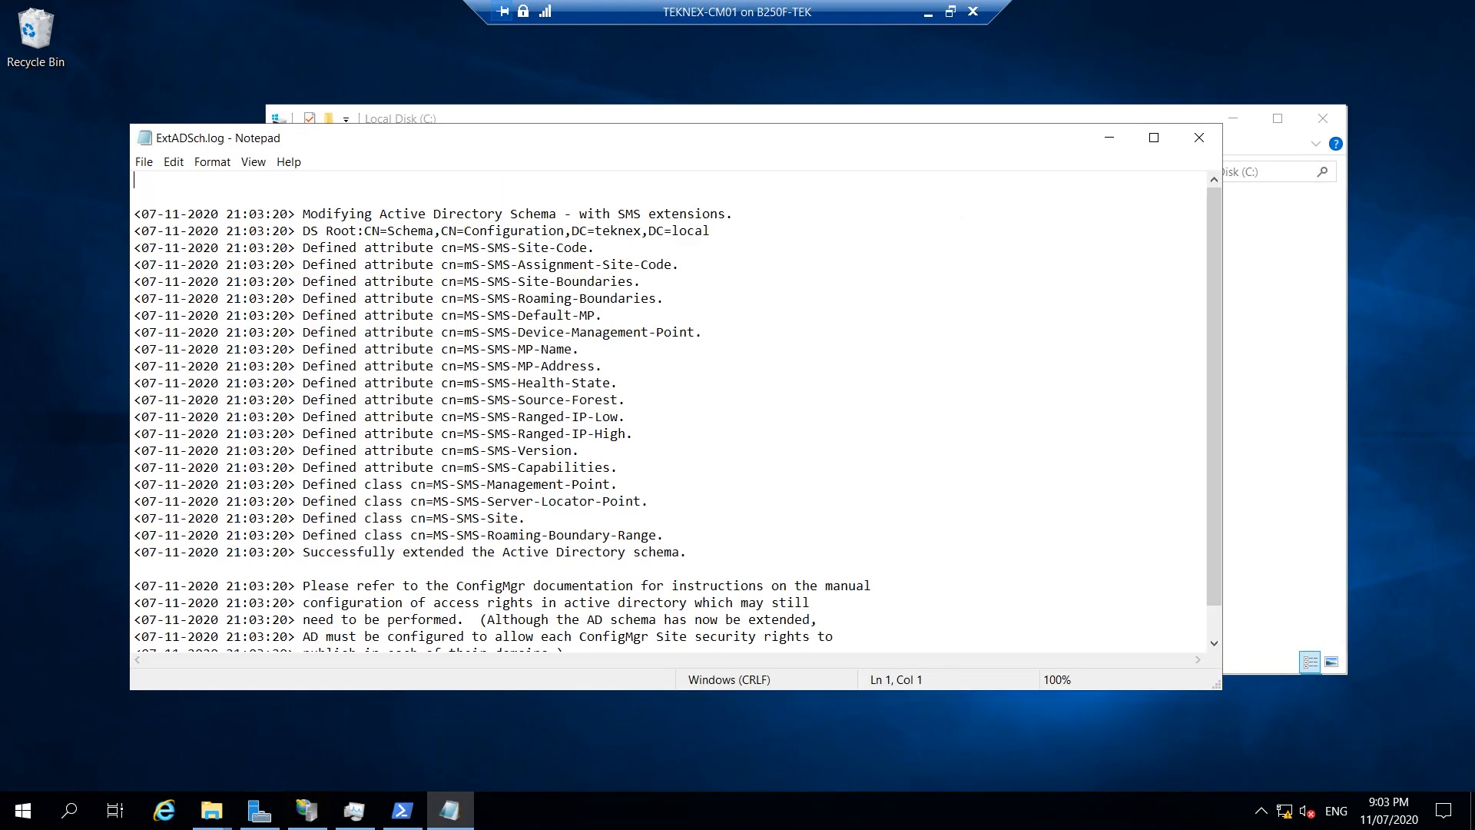
pyautogui.scroll(-1, 676, 411)
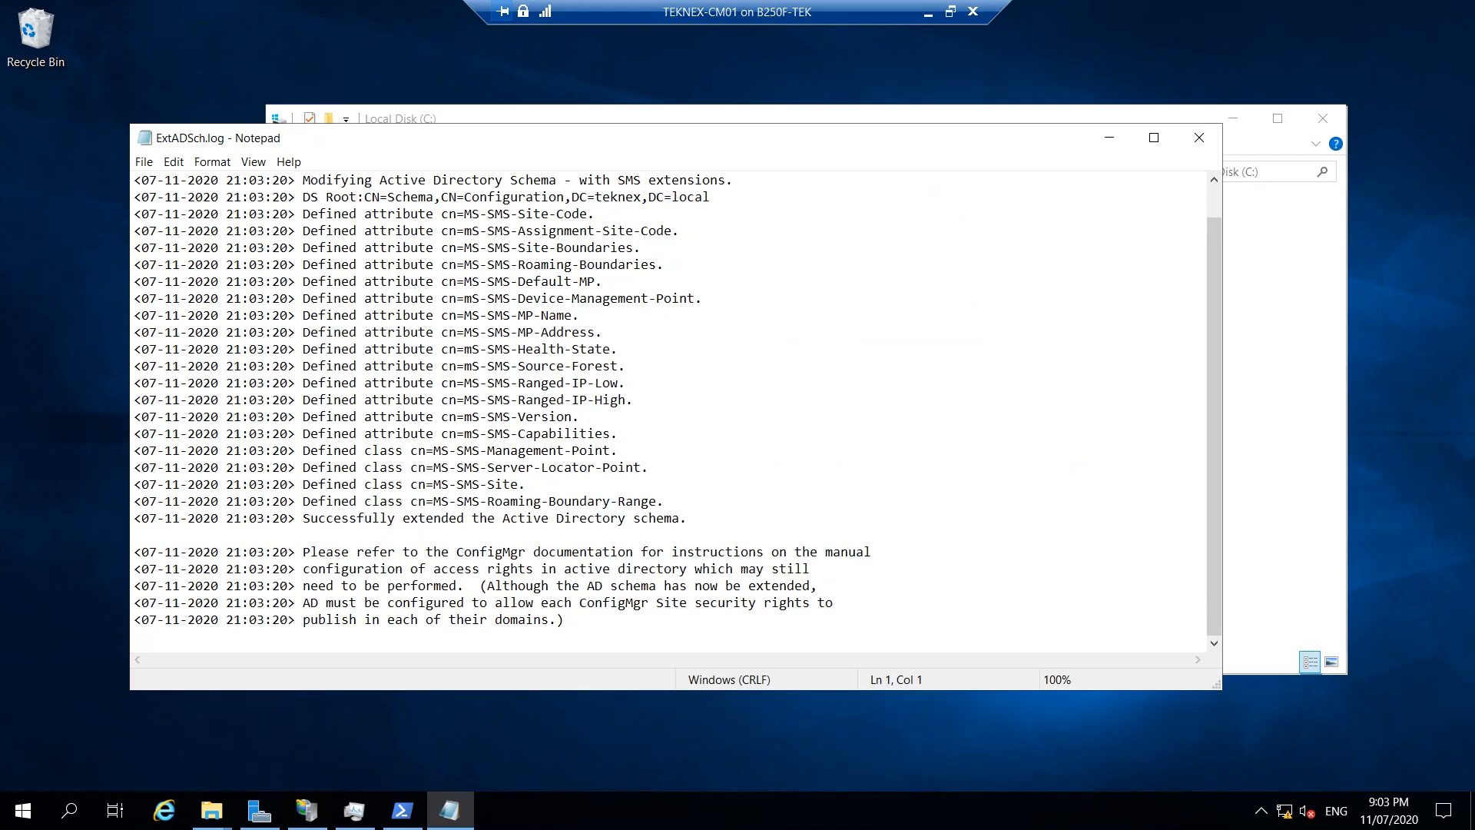
pyautogui.moveTo(326, 518); pyautogui.dragTo(664, 518)
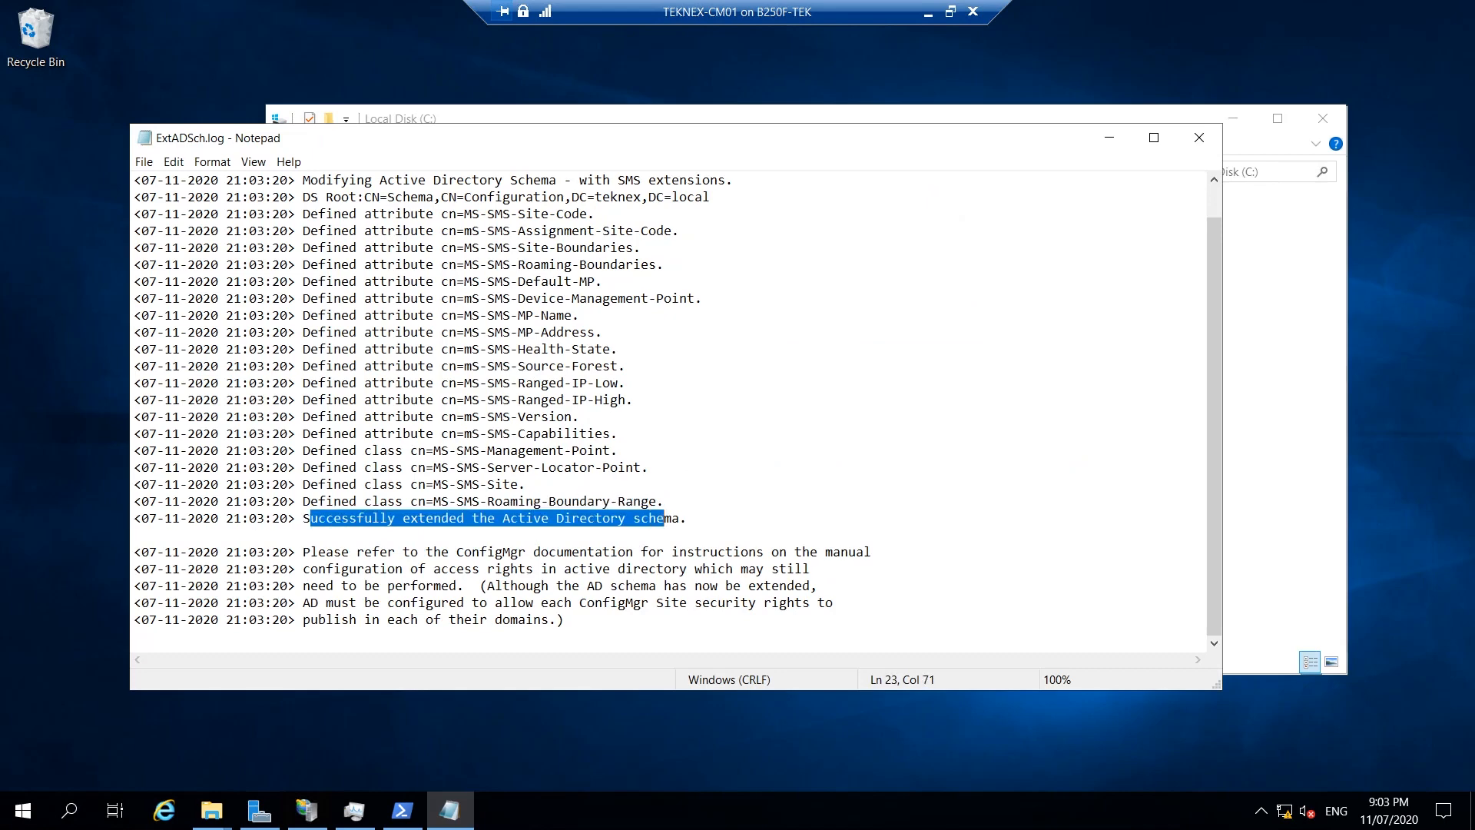
pyautogui.click(1209, 138)
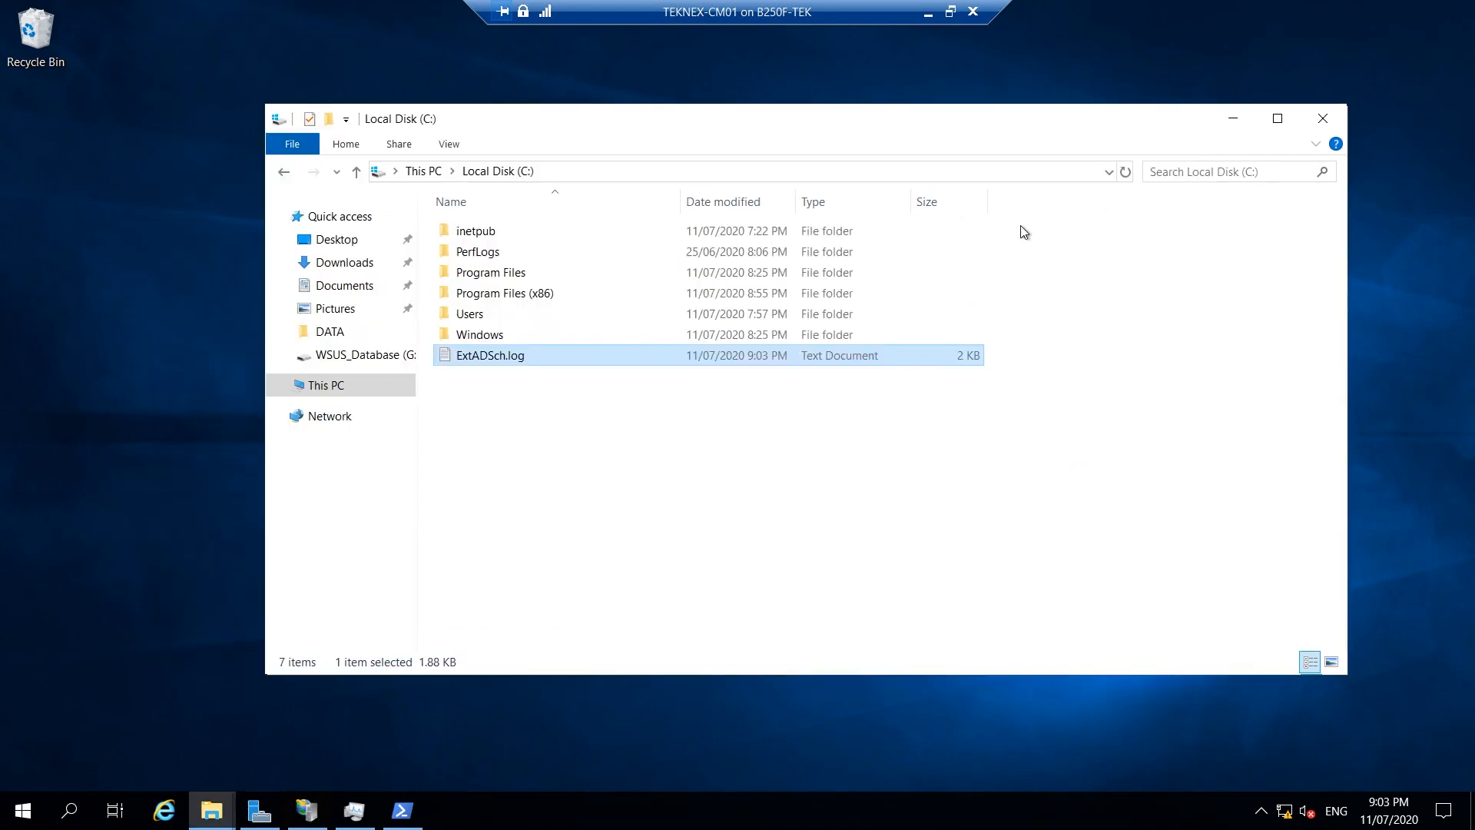
# Switch back to the X64 setup folder window and minimize the remote session.
pyautogui.click(610, 519)
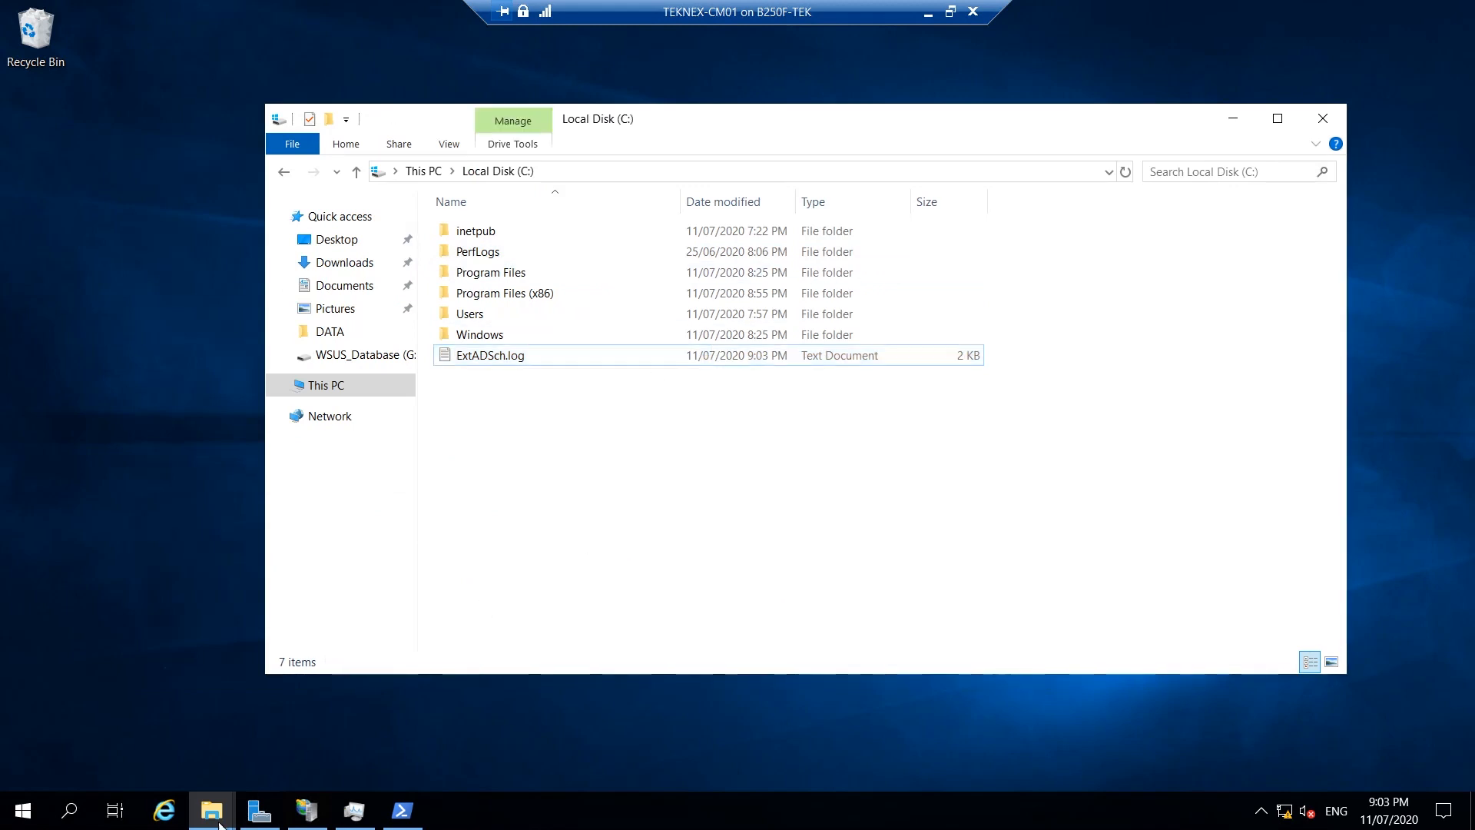
pyautogui.click(214, 815)
pyautogui.click(139, 739)
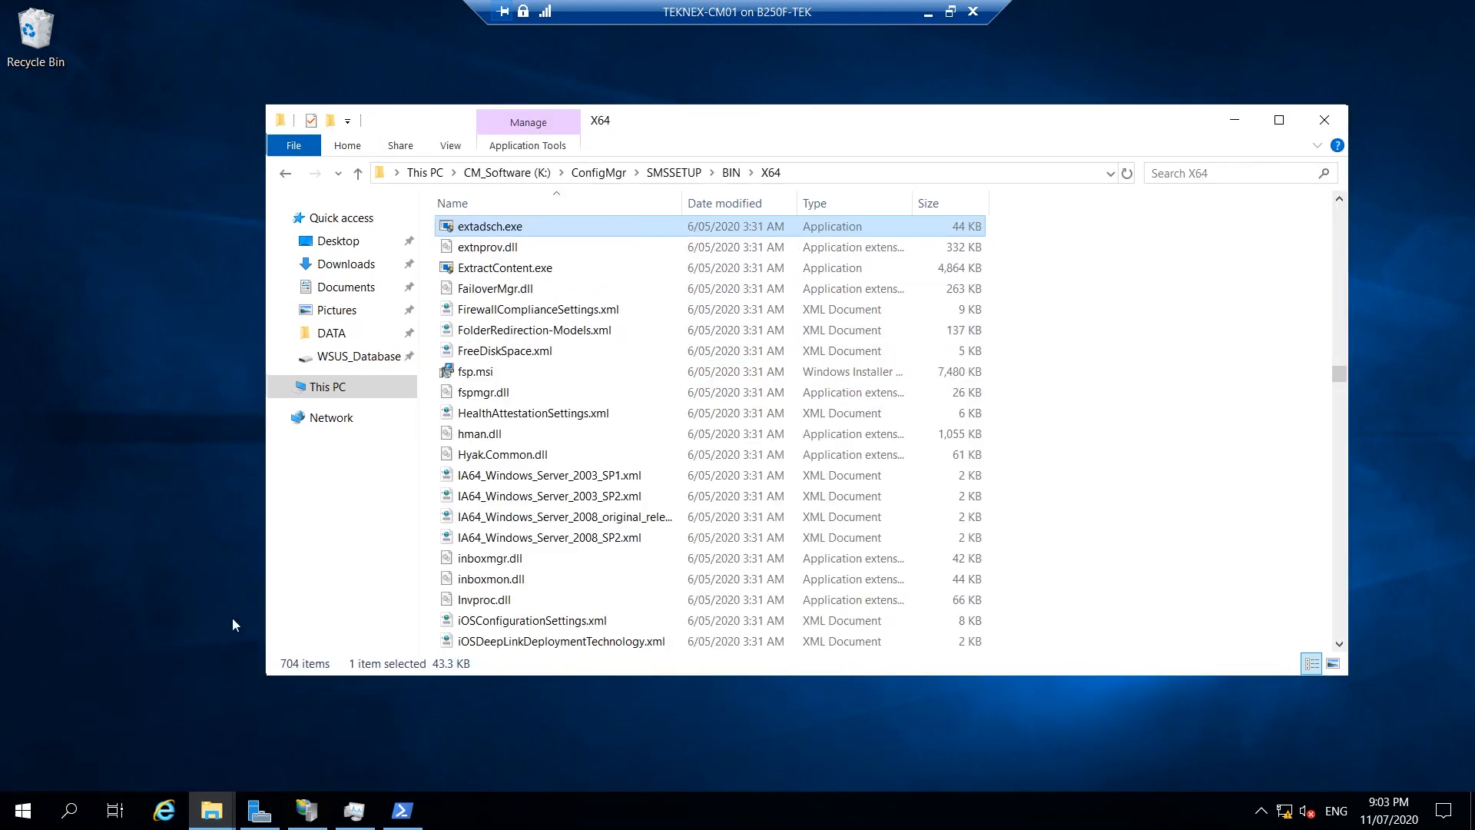
pyautogui.click(928, 14)
# Highlight ConfigMgr_ad_schema.ldf in the Docs schema steps, then return to the CM01 VM.
pyautogui.scroll(-5, 684, 502)
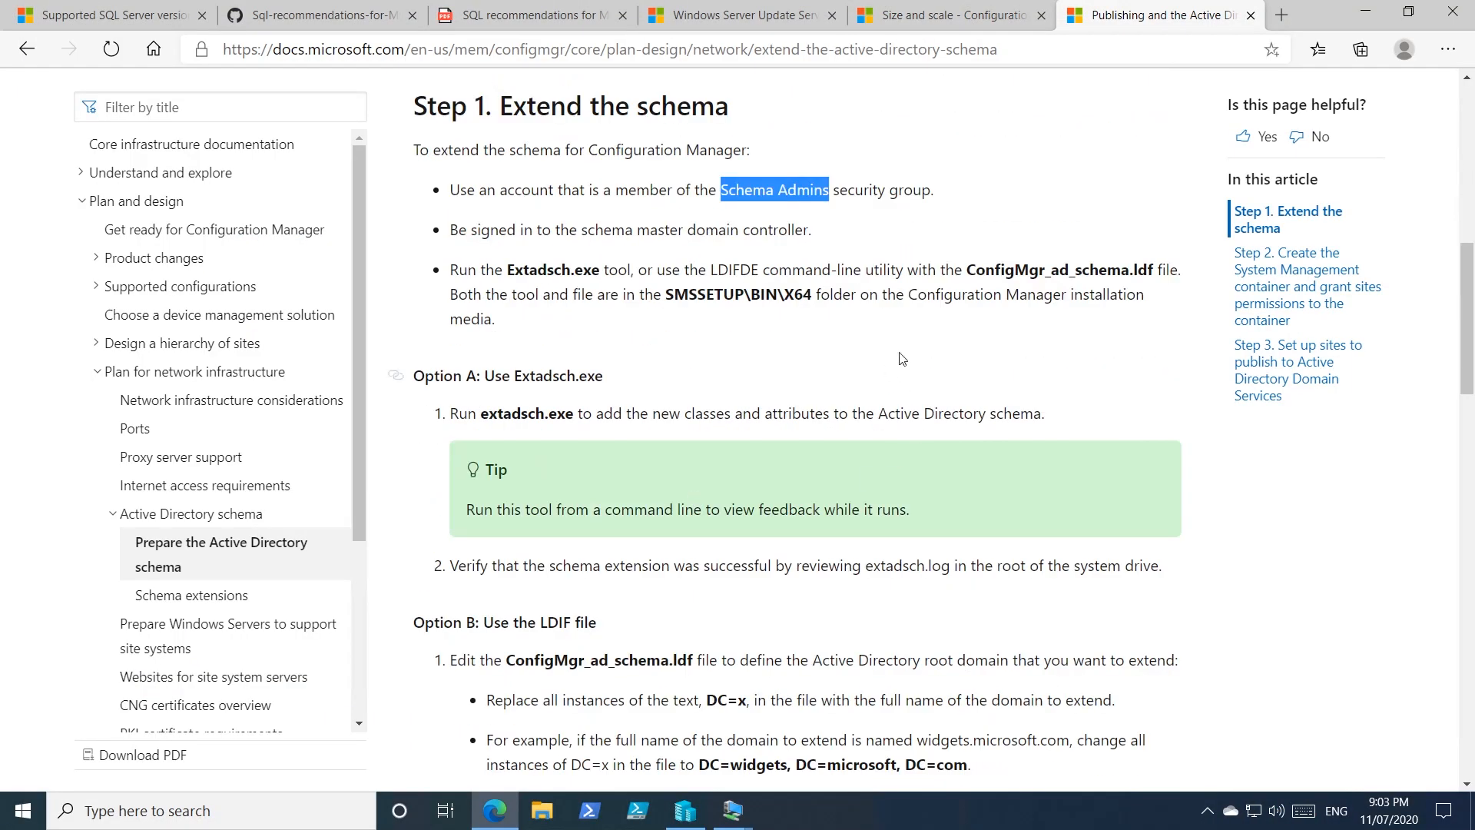
pyautogui.moveTo(966, 270); pyautogui.dragTo(1129, 270)
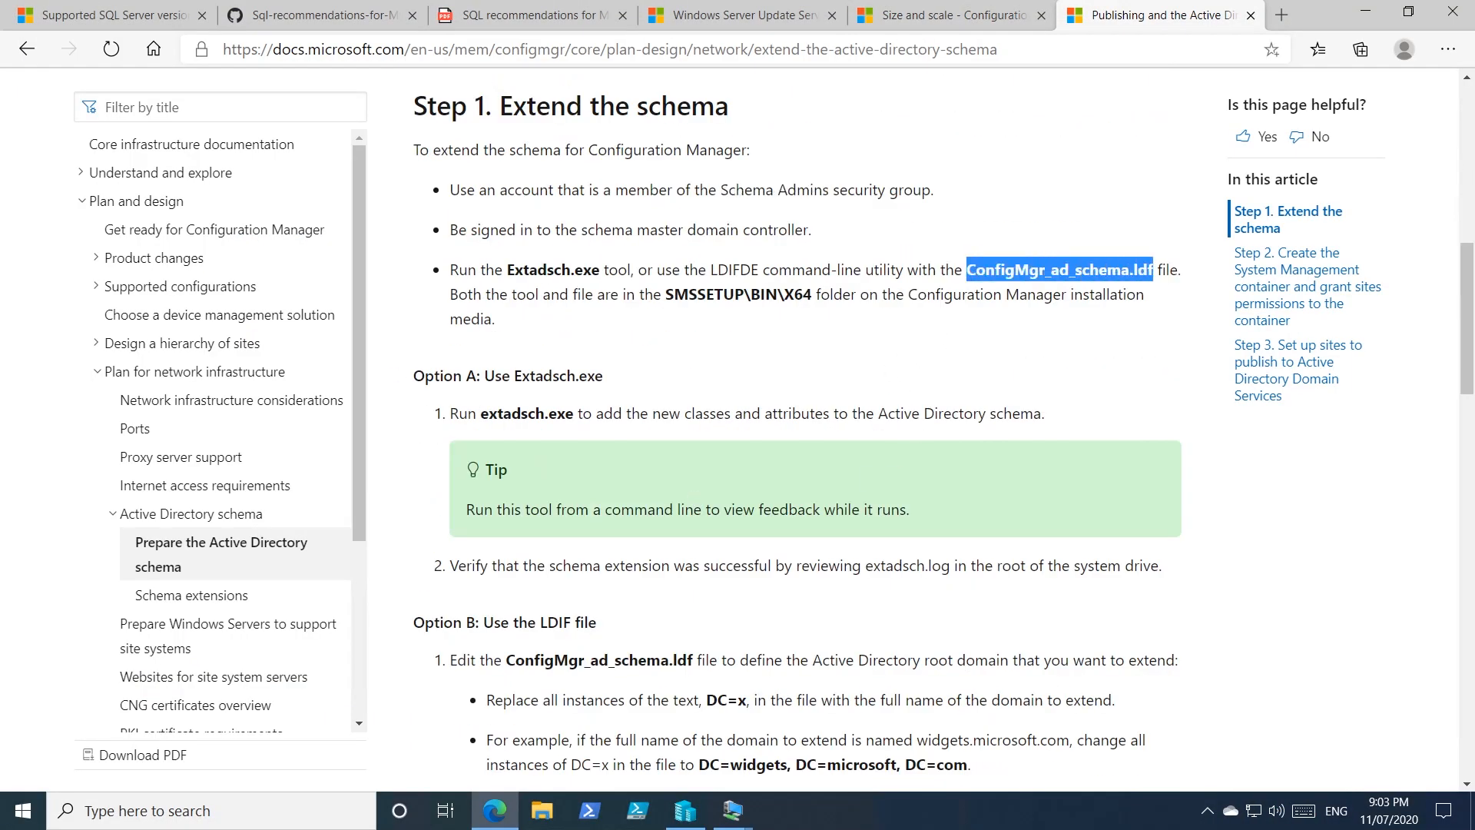
pyautogui.click(733, 810)
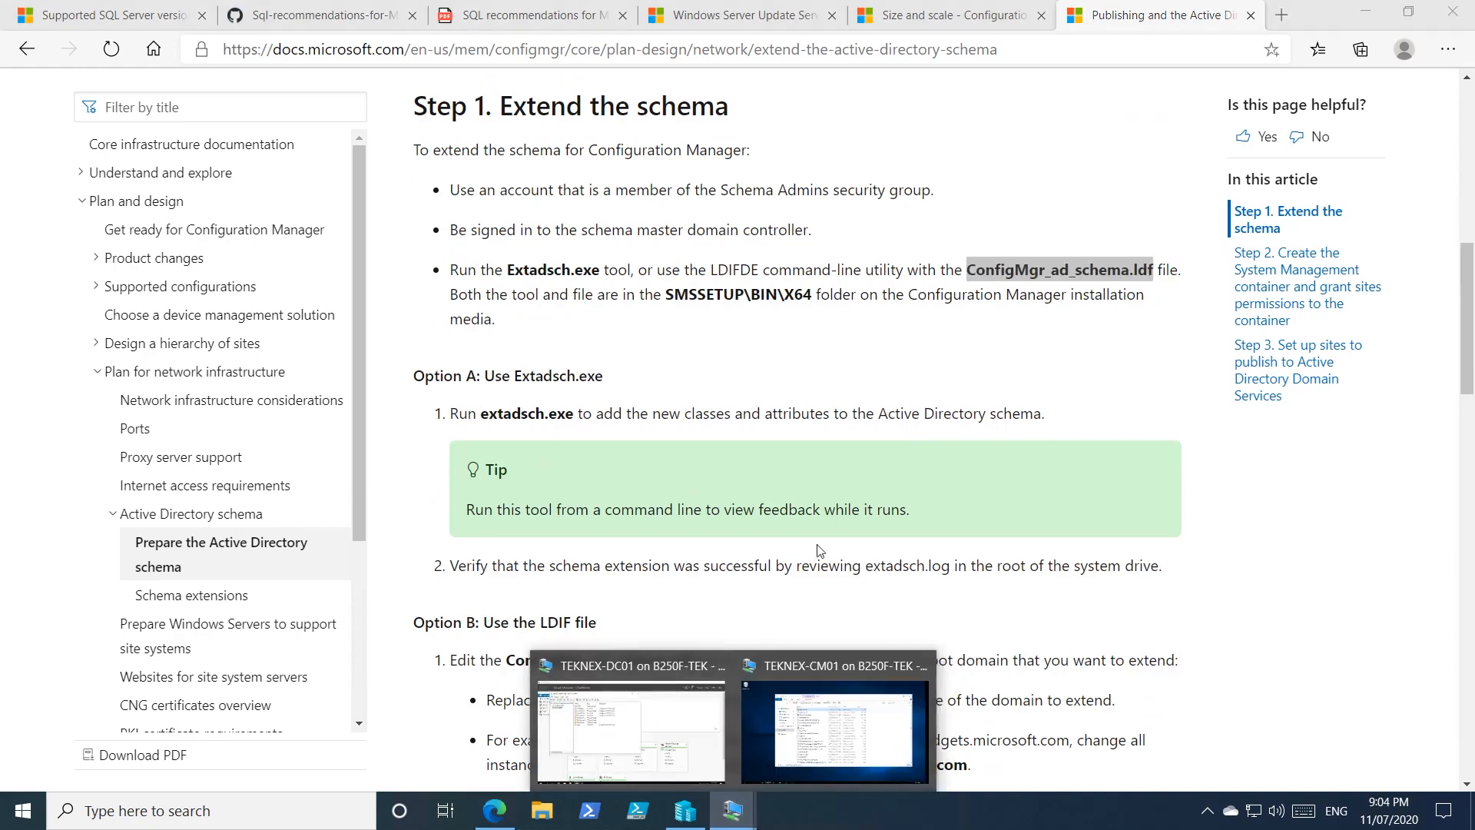
pyautogui.click(762, 719)
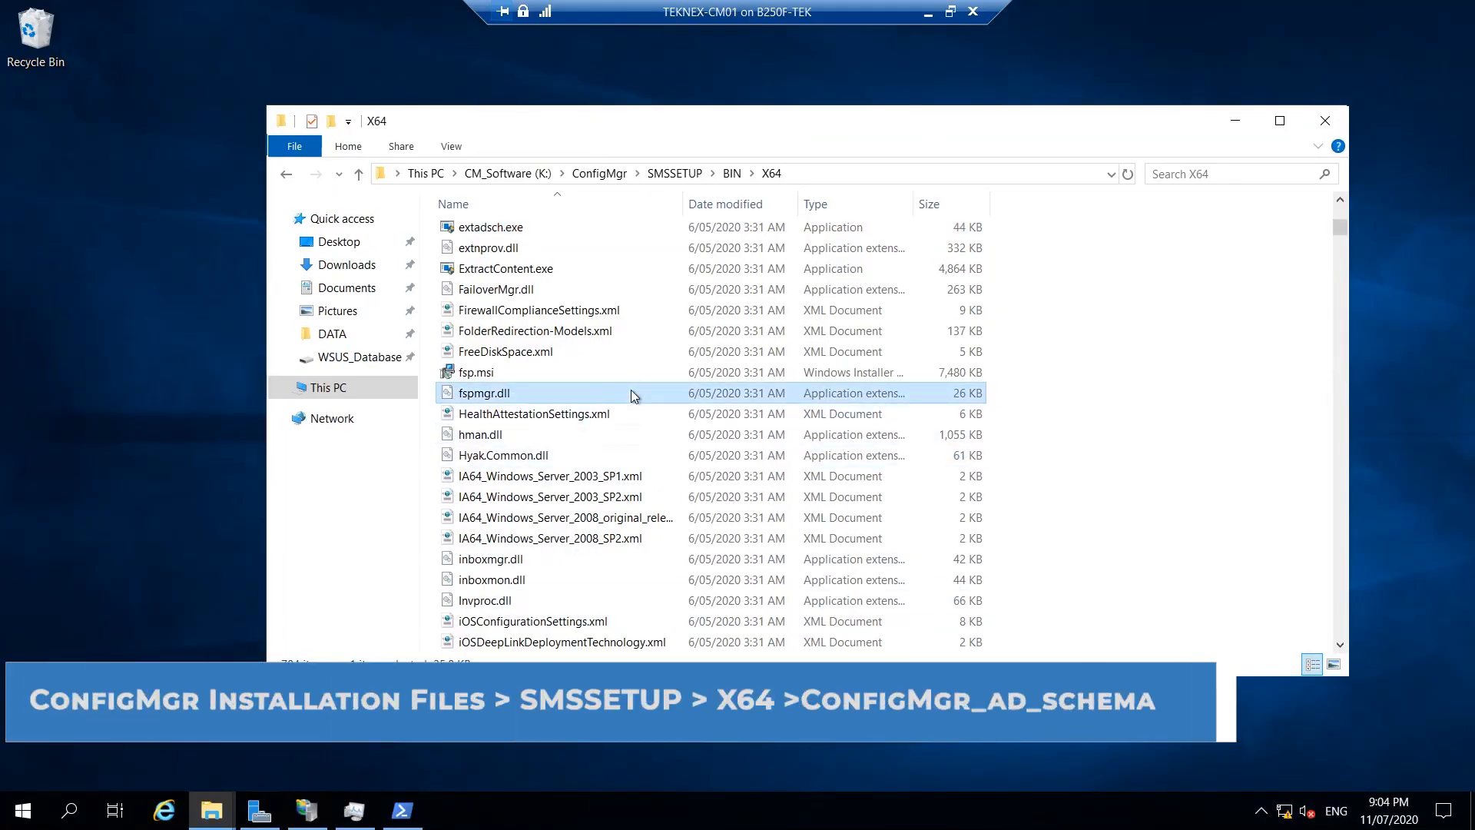
pyautogui.write('con')
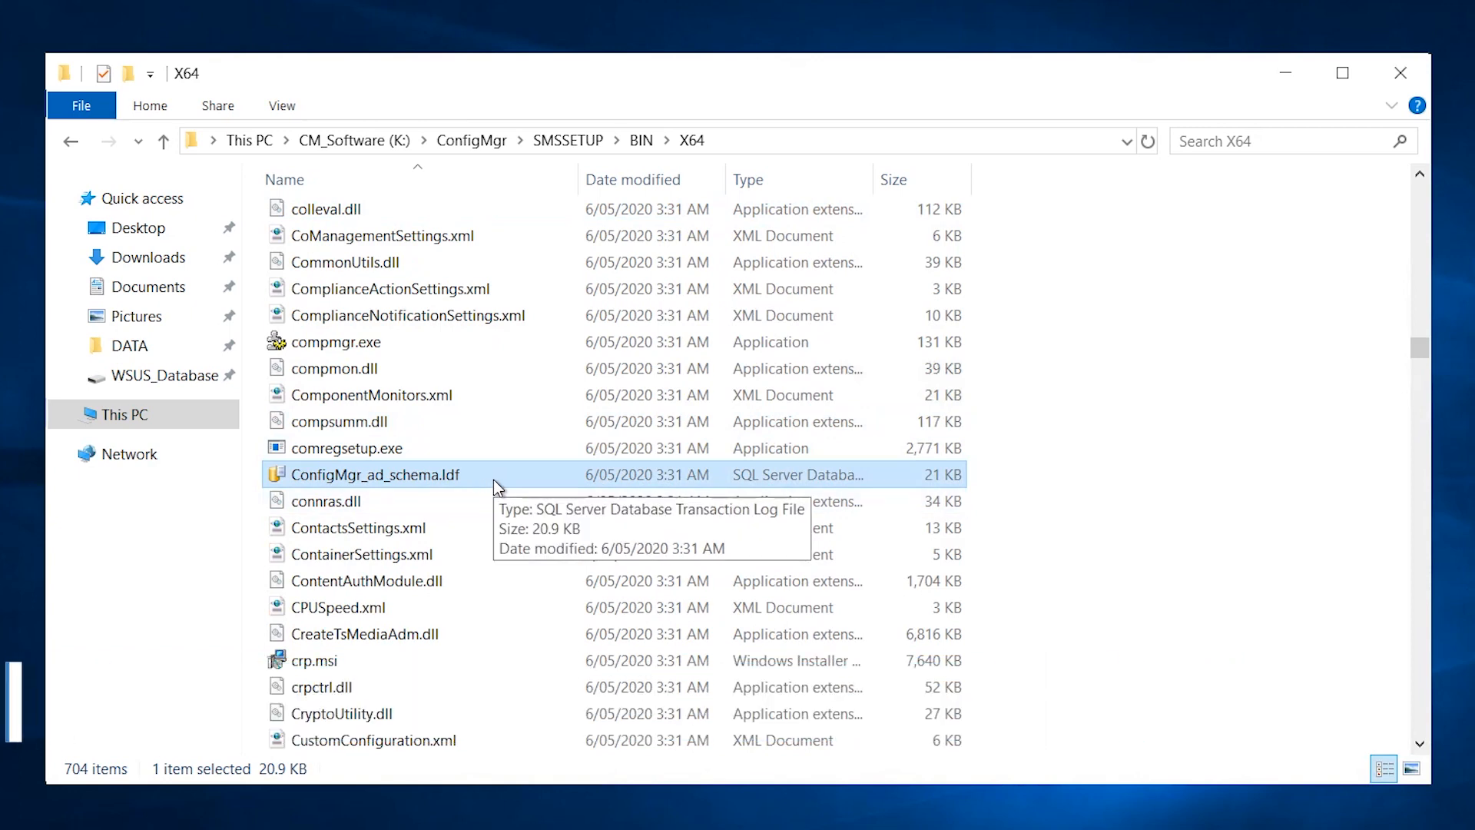
pyautogui.rightClick(472, 477)
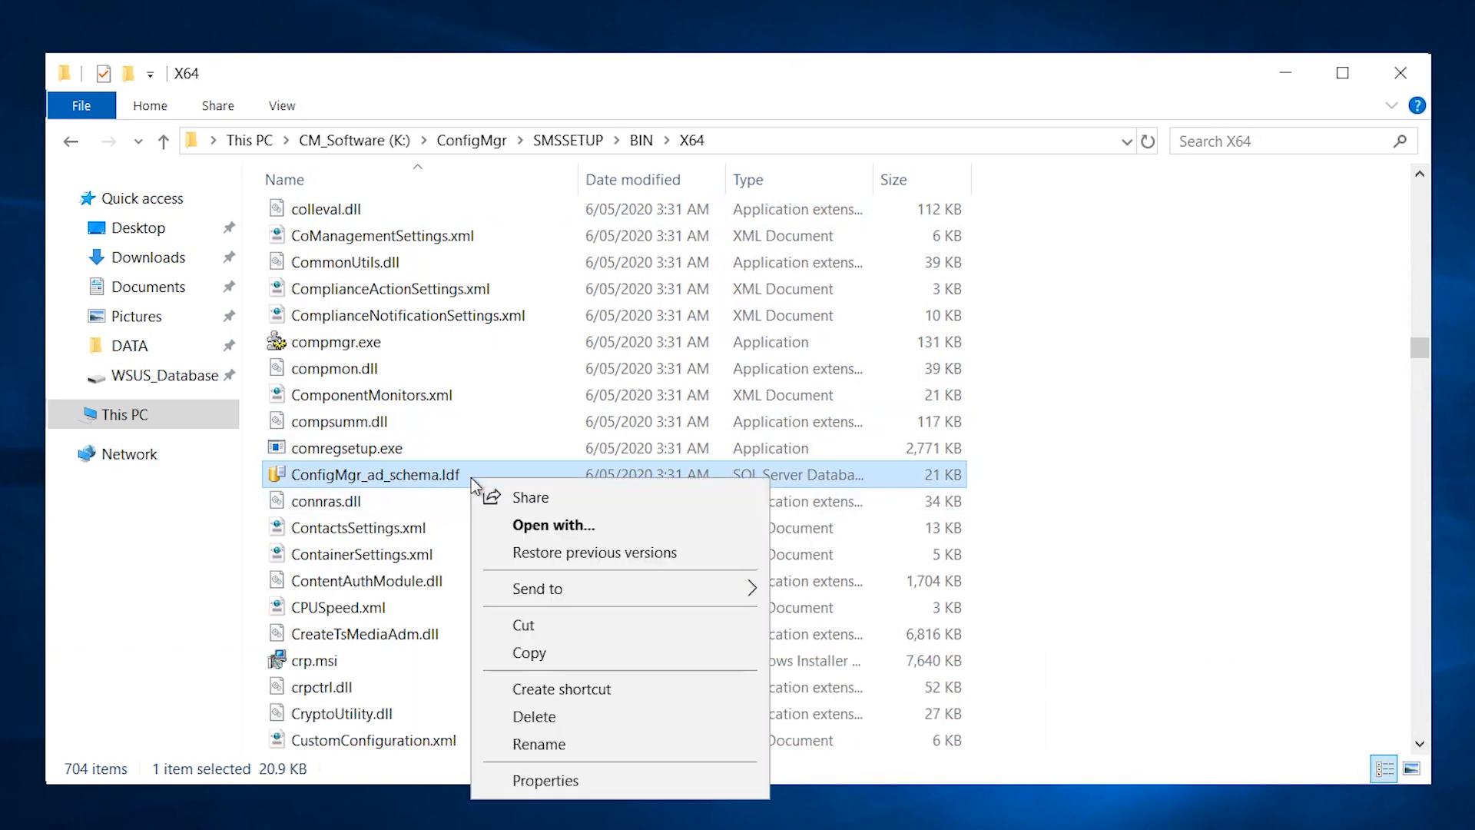
pyautogui.click(559, 526)
pyautogui.click(526, 465)
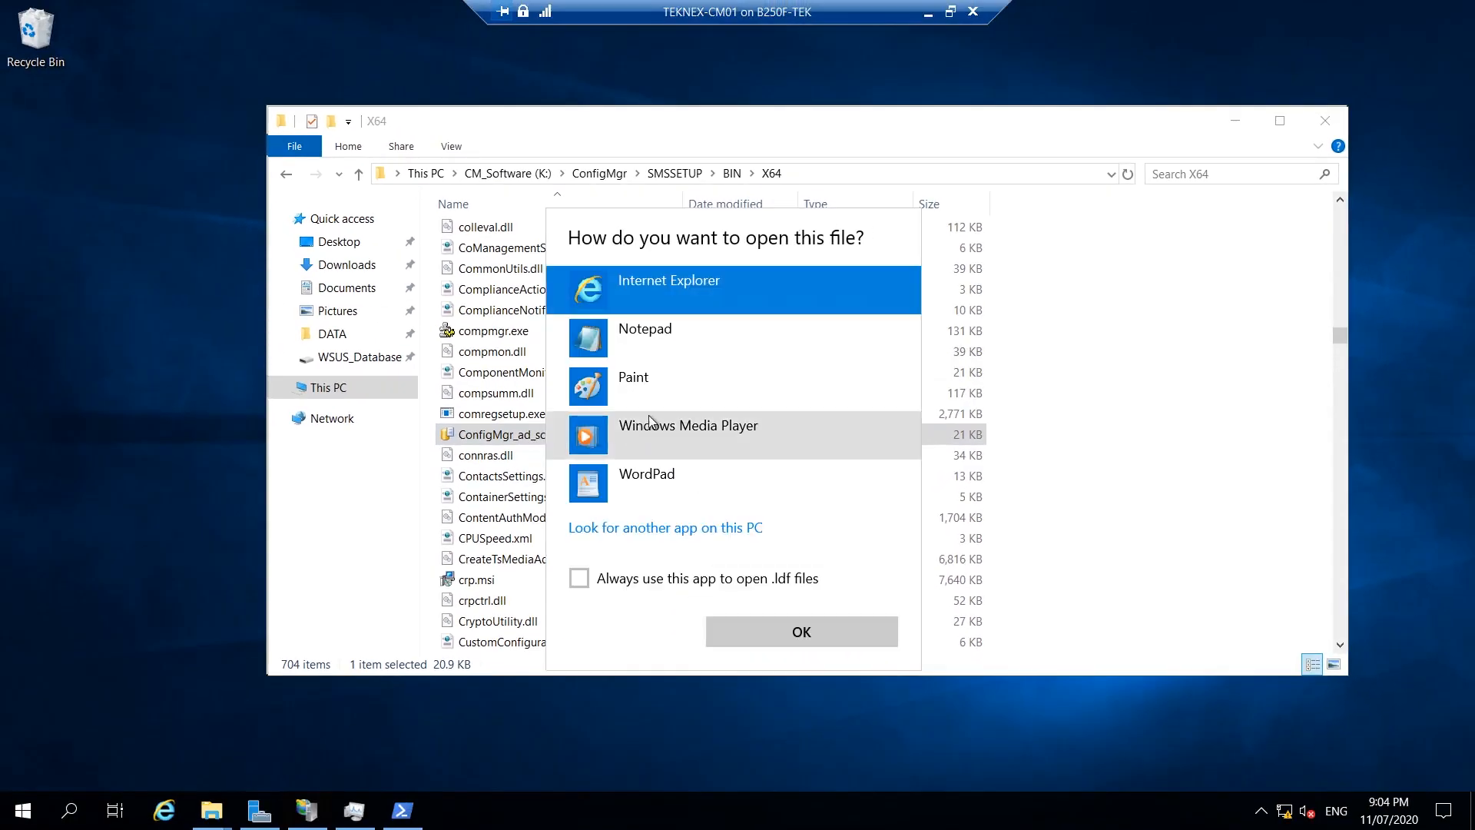
pyautogui.click(657, 346)
pyautogui.click(768, 631)
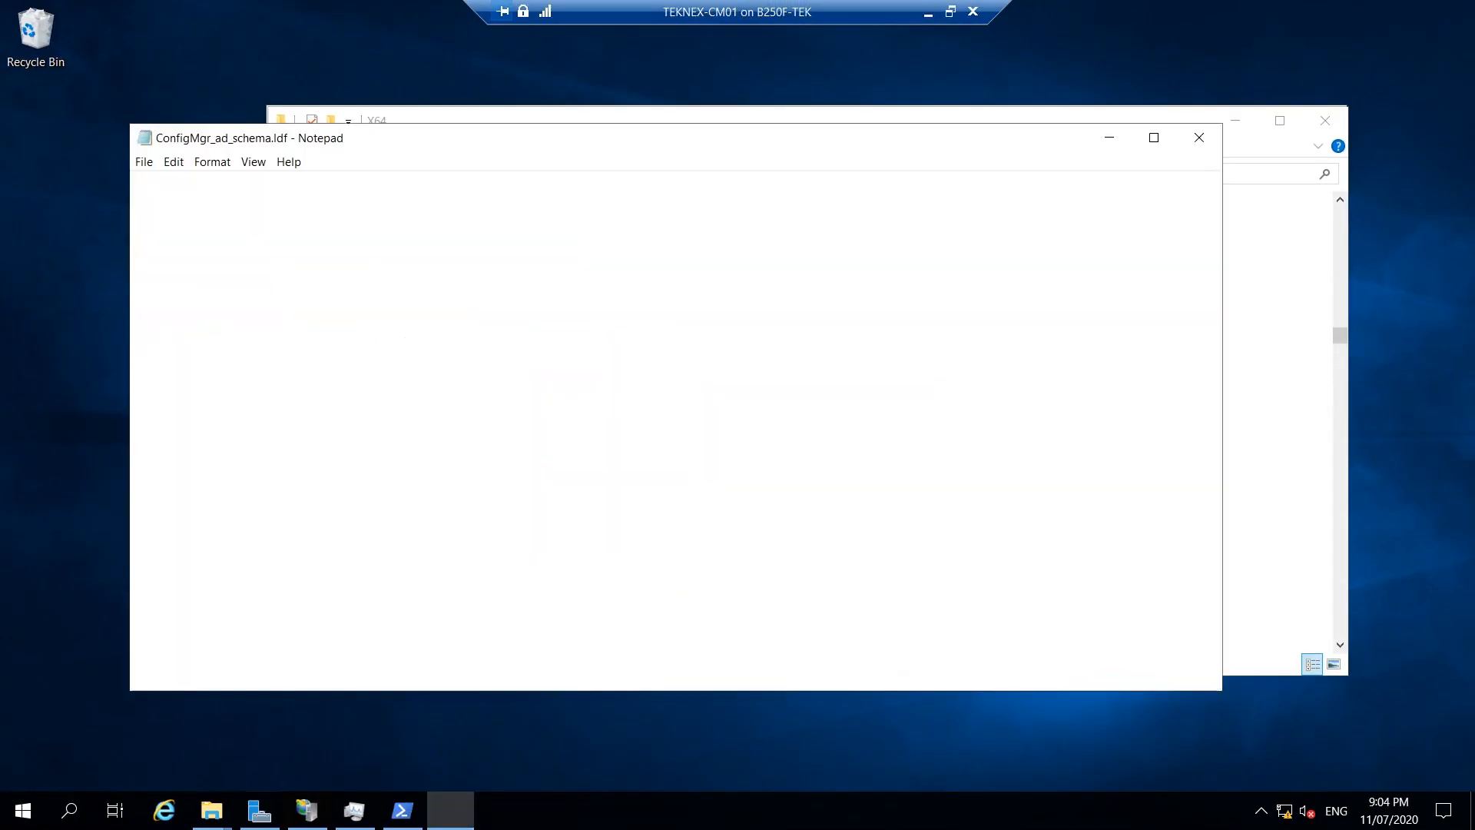
pyautogui.scroll(-11, 668, 414)
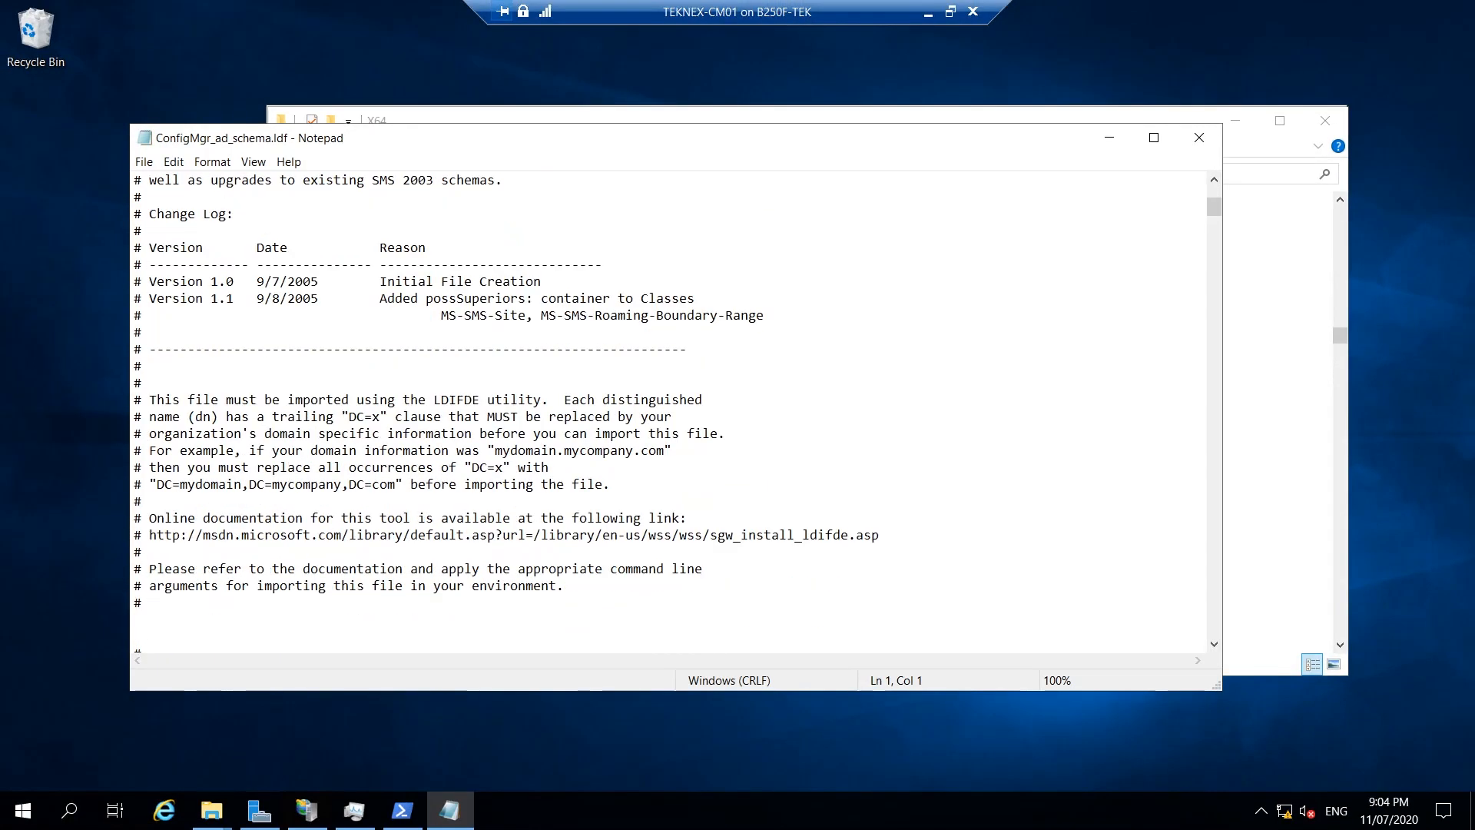
pyautogui.moveTo(1217, 220); pyautogui.dragTo(1197, 195)
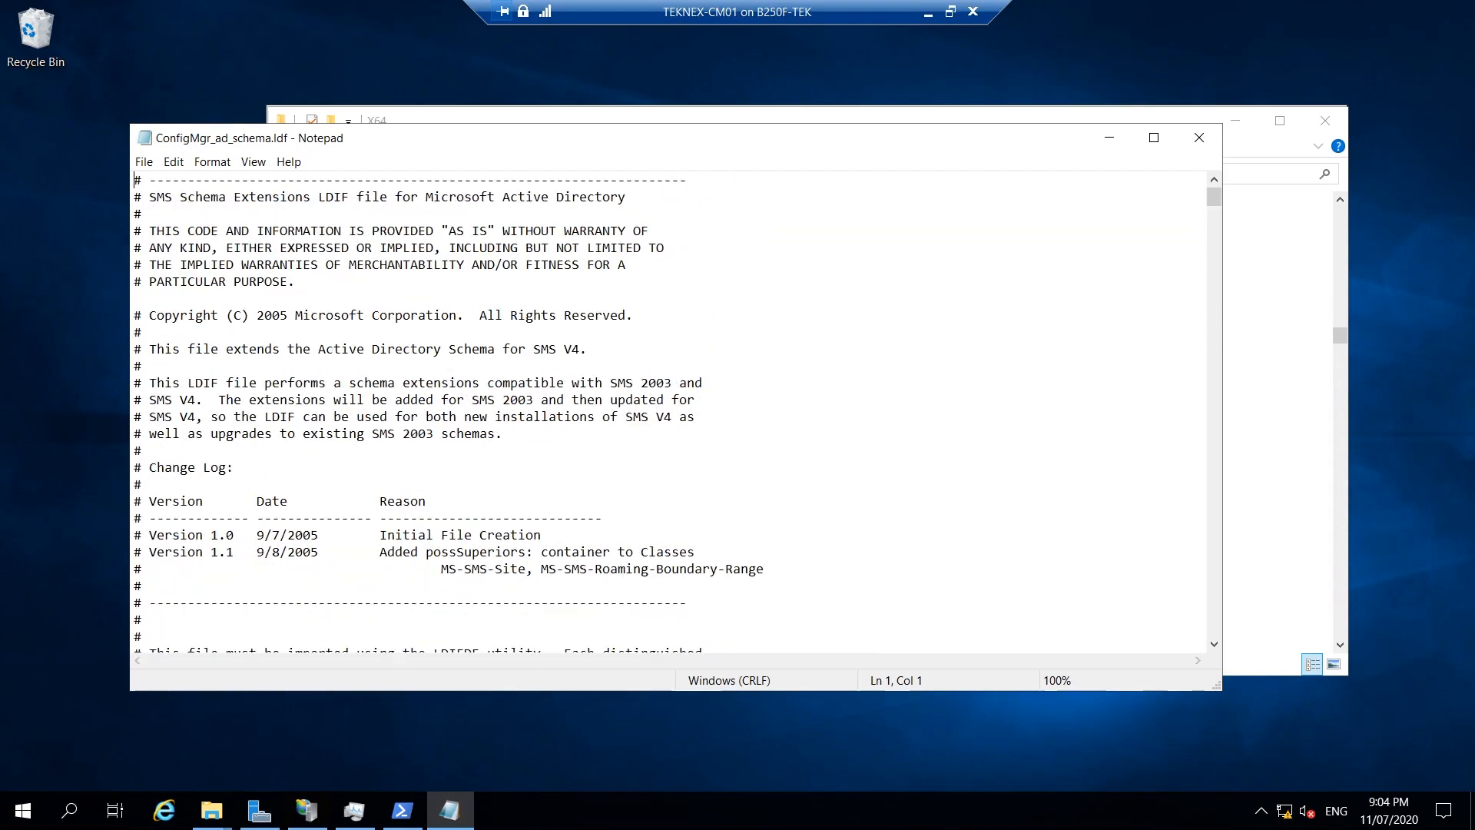
pyautogui.click(1203, 137)
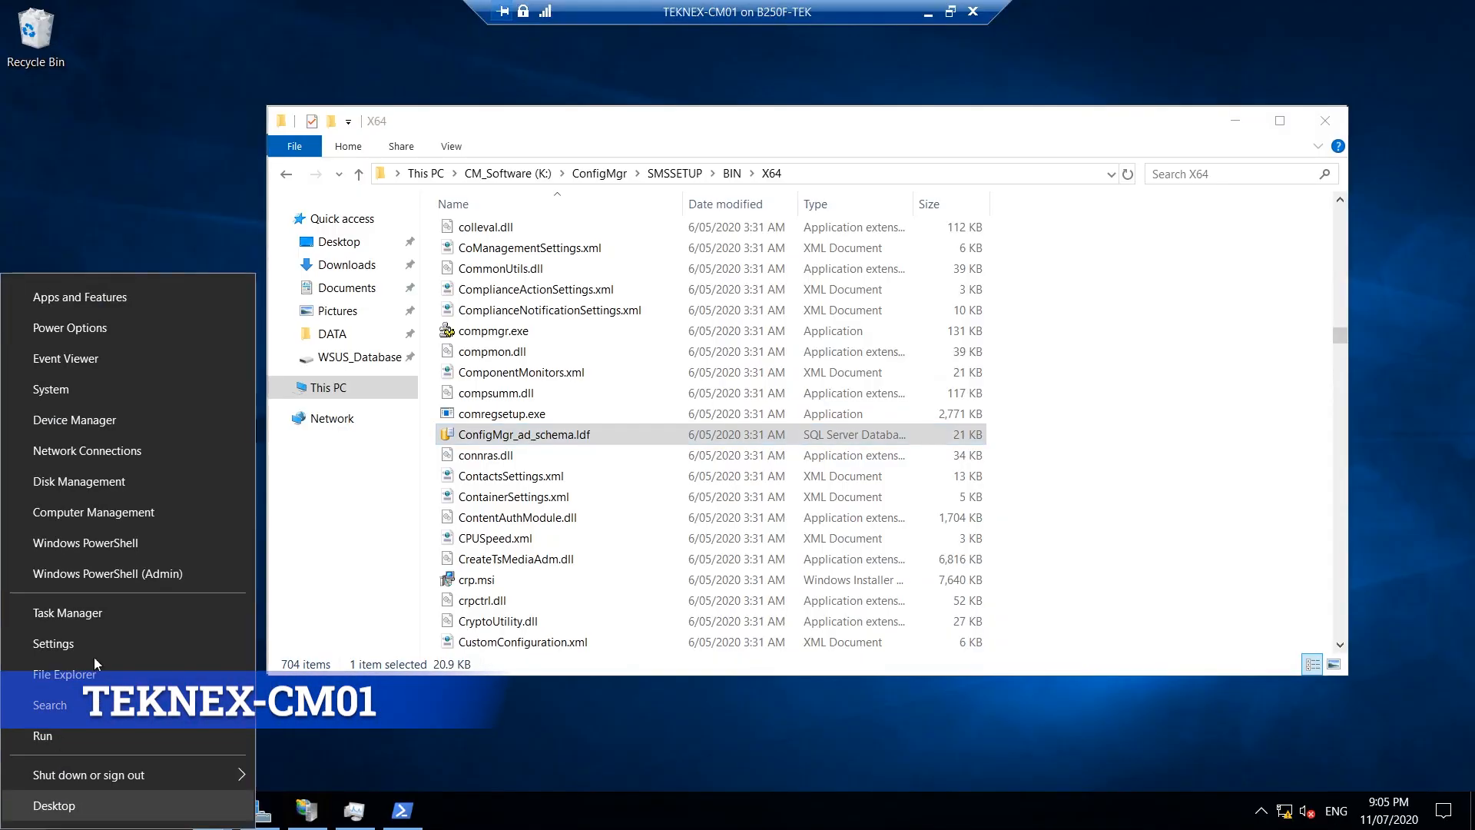
# Open the Administrators group properties under Local Users and Groups in Computer Management.
pyautogui.click(146, 515)
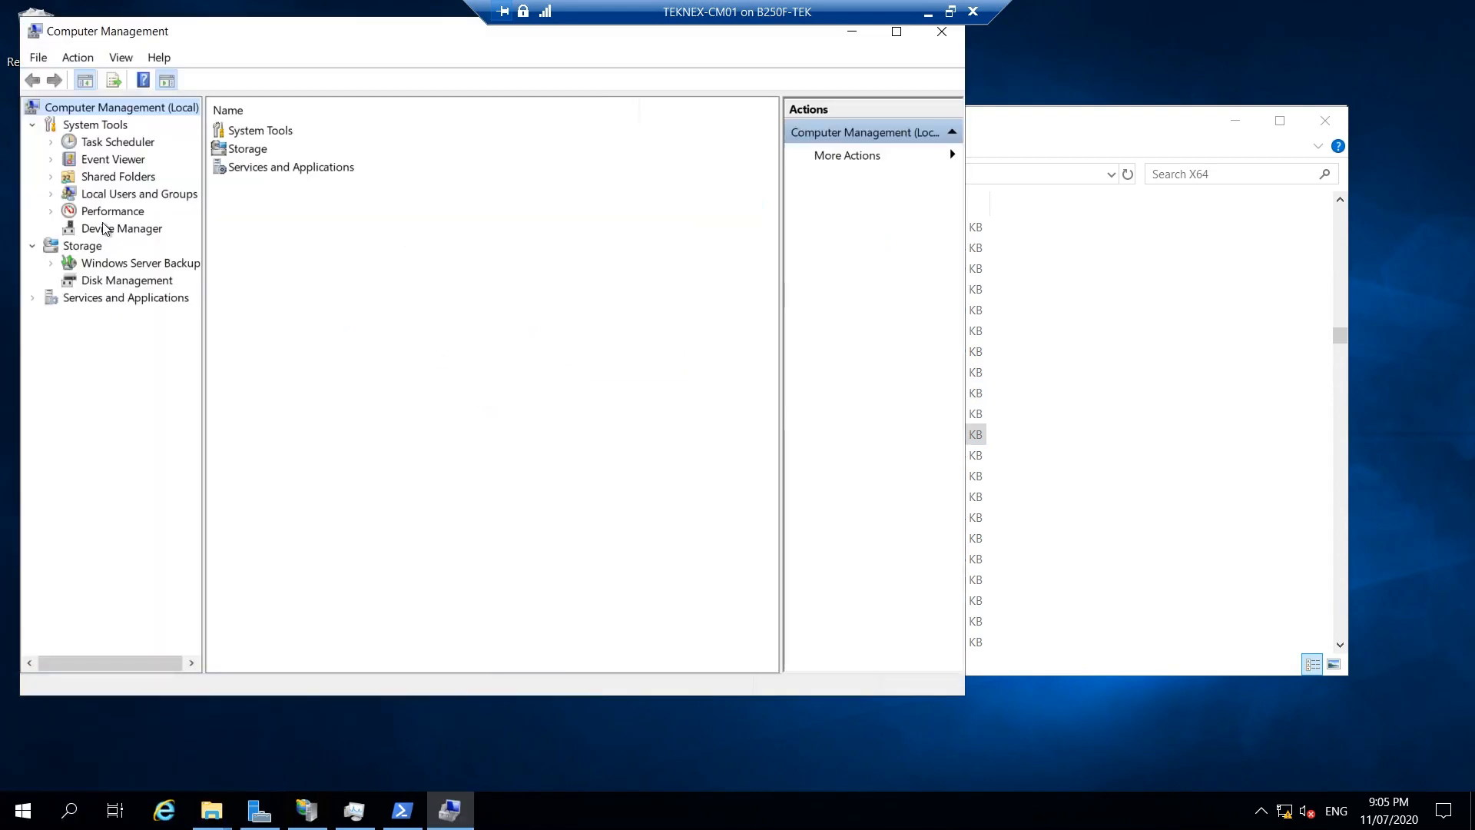
pyautogui.click(115, 196)
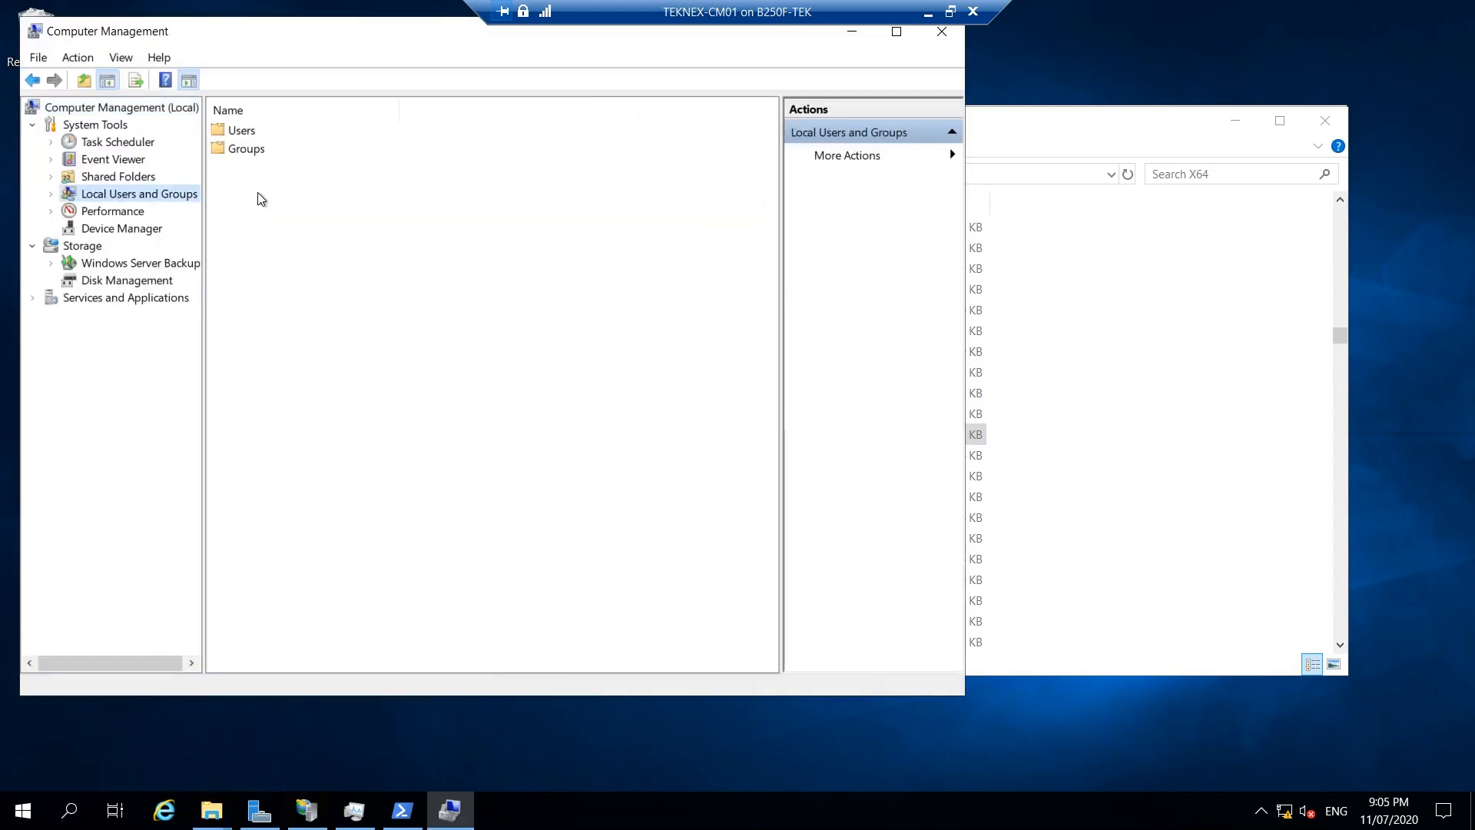
pyautogui.doubleClick(246, 151)
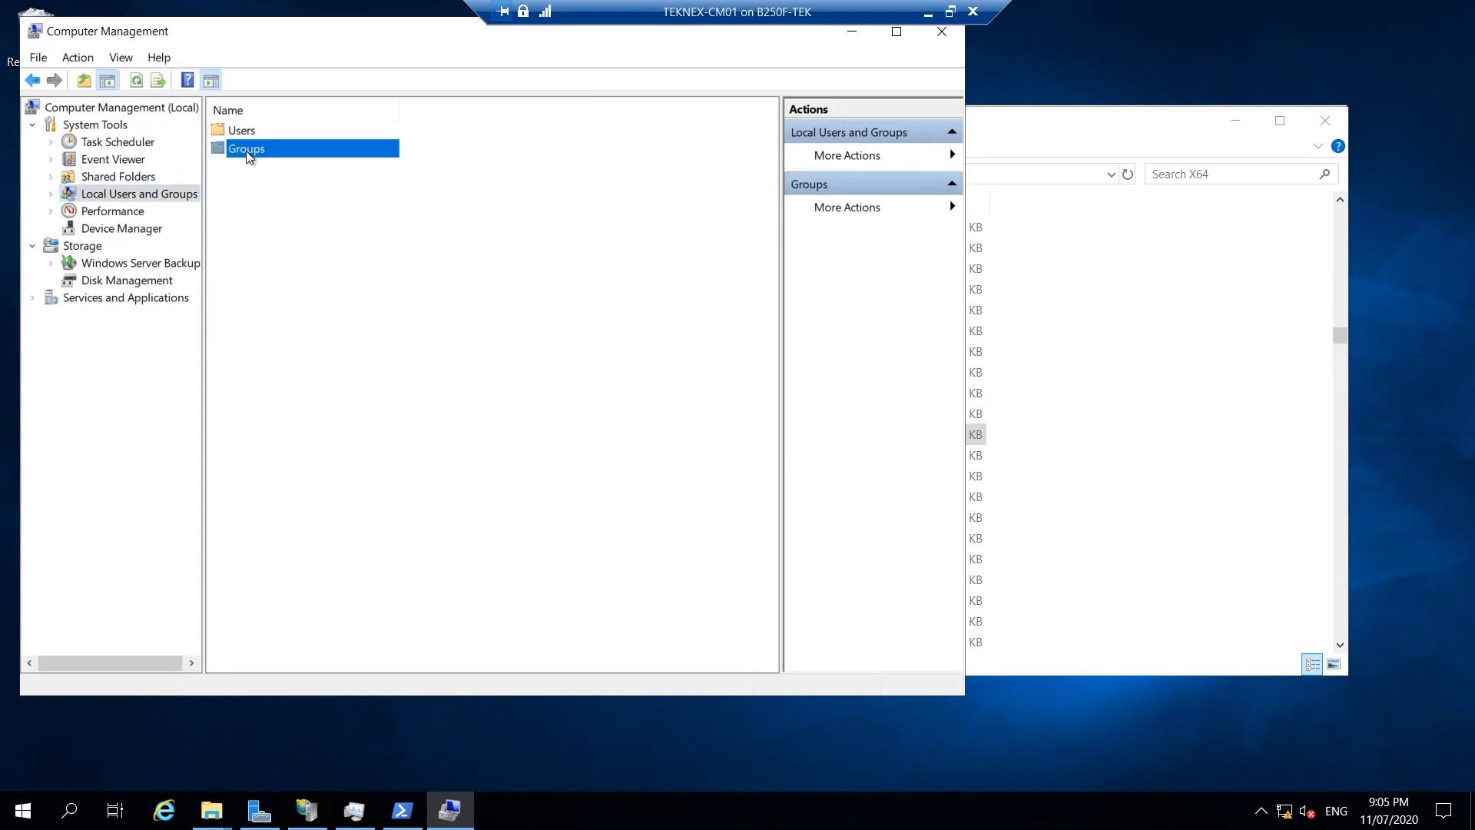
pyautogui.click(309, 151)
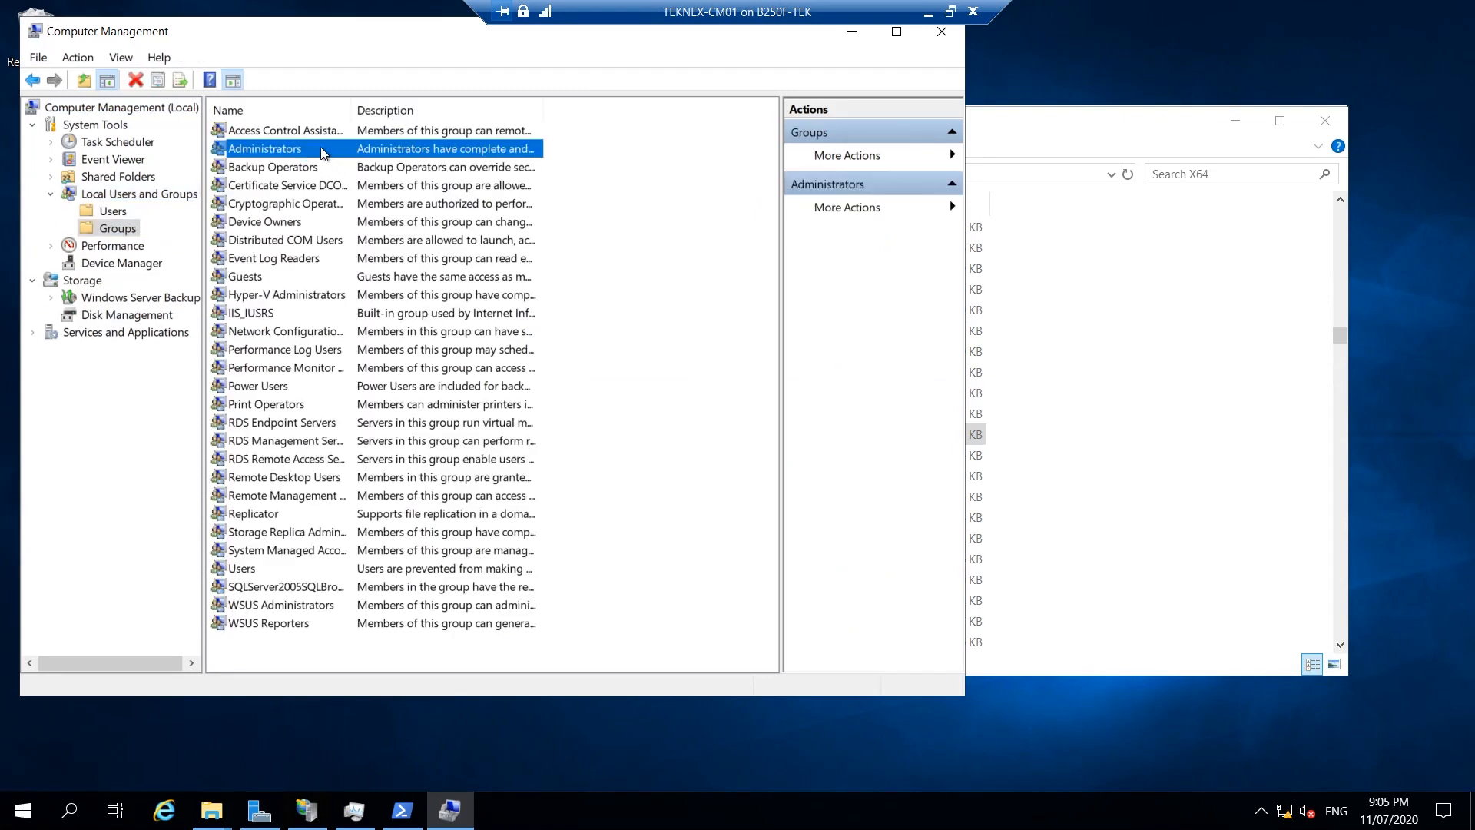
pyautogui.doubleClick(326, 151)
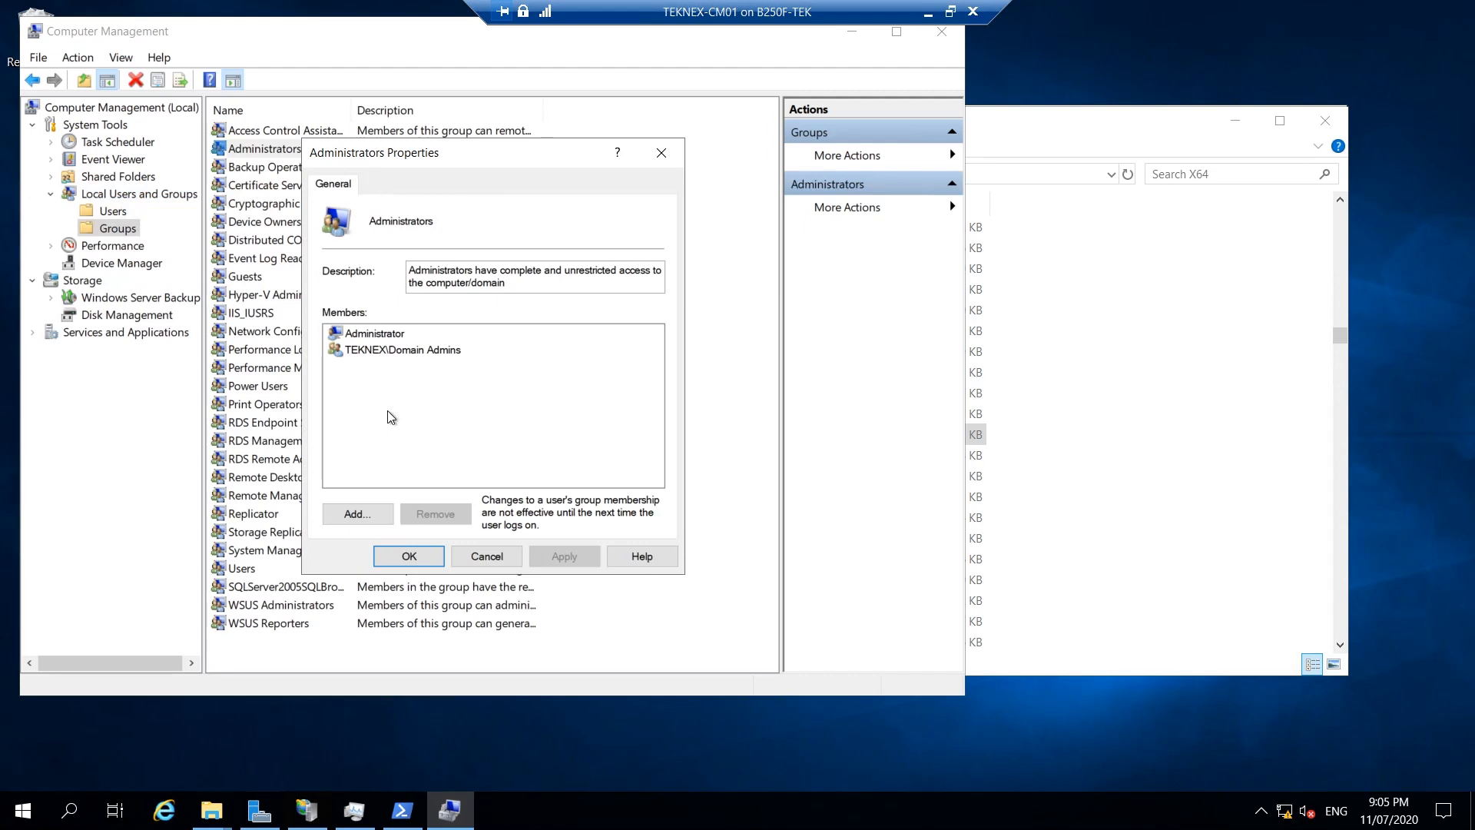
# Add the TEKNEX-CM01 computer account as an Administrators member, searching Computers only, and save.
pyautogui.click(373, 513)
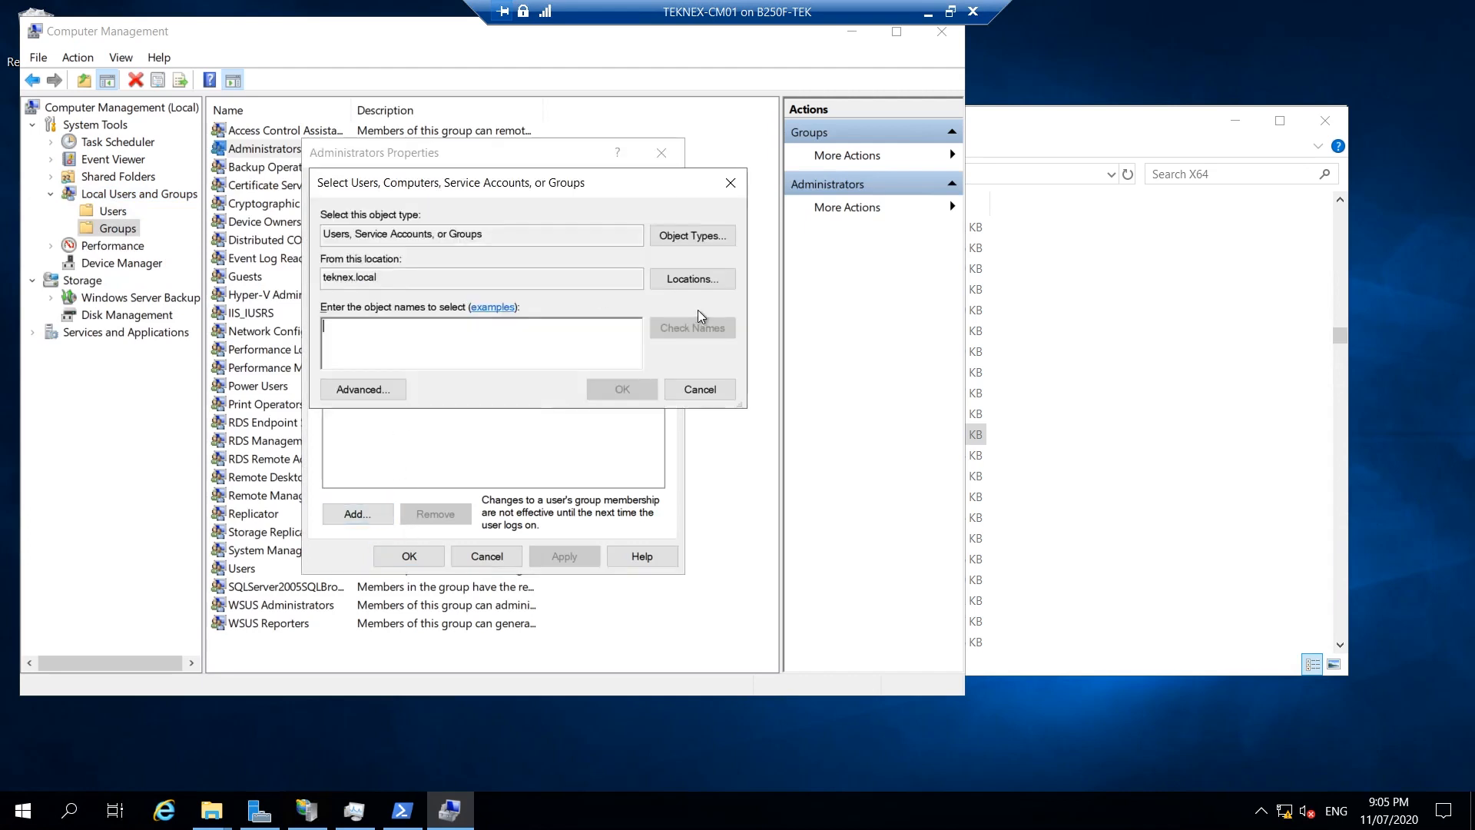
pyautogui.click(674, 237)
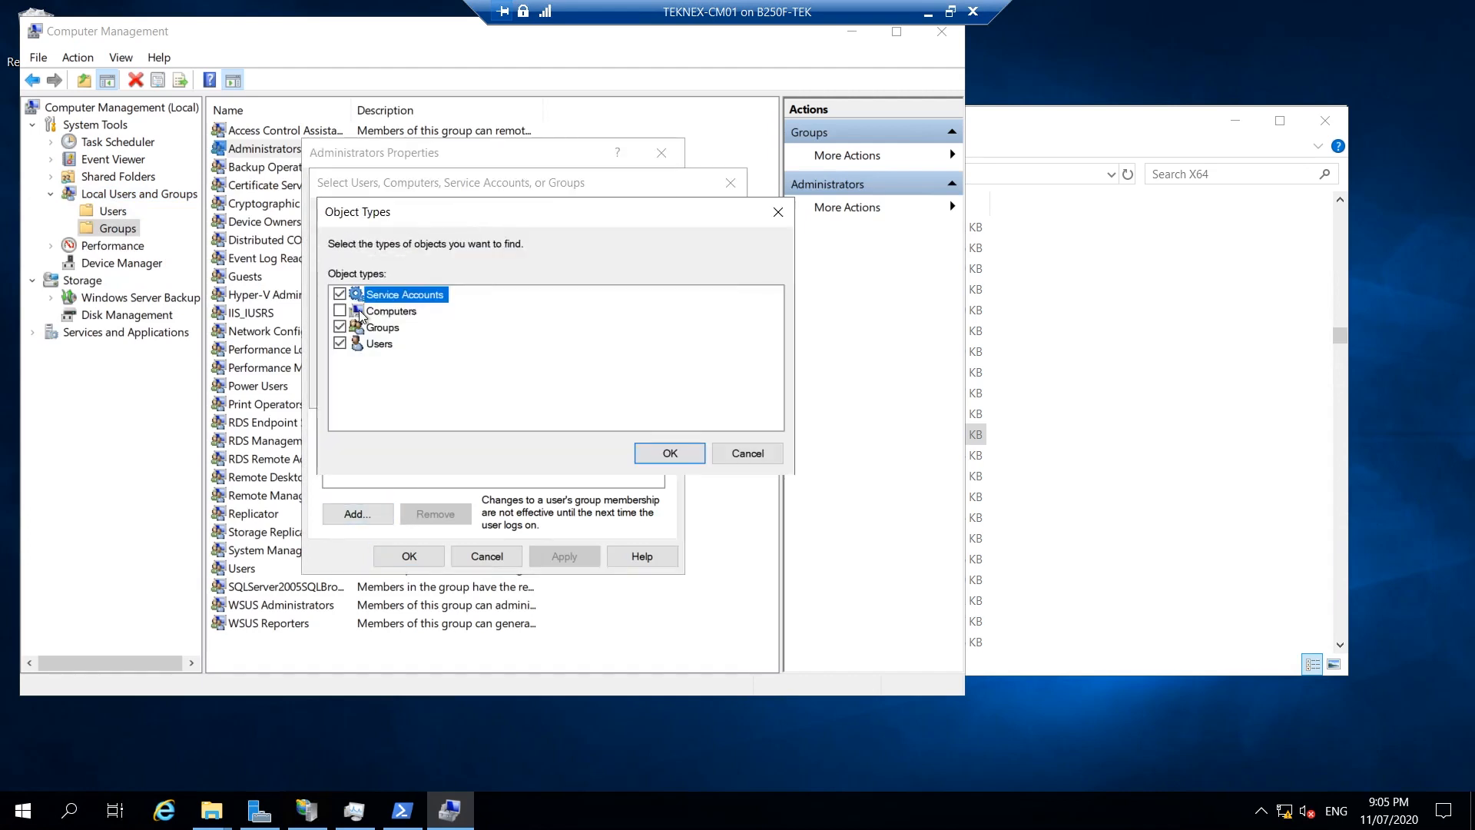
pyautogui.click(340, 343)
pyautogui.click(339, 310)
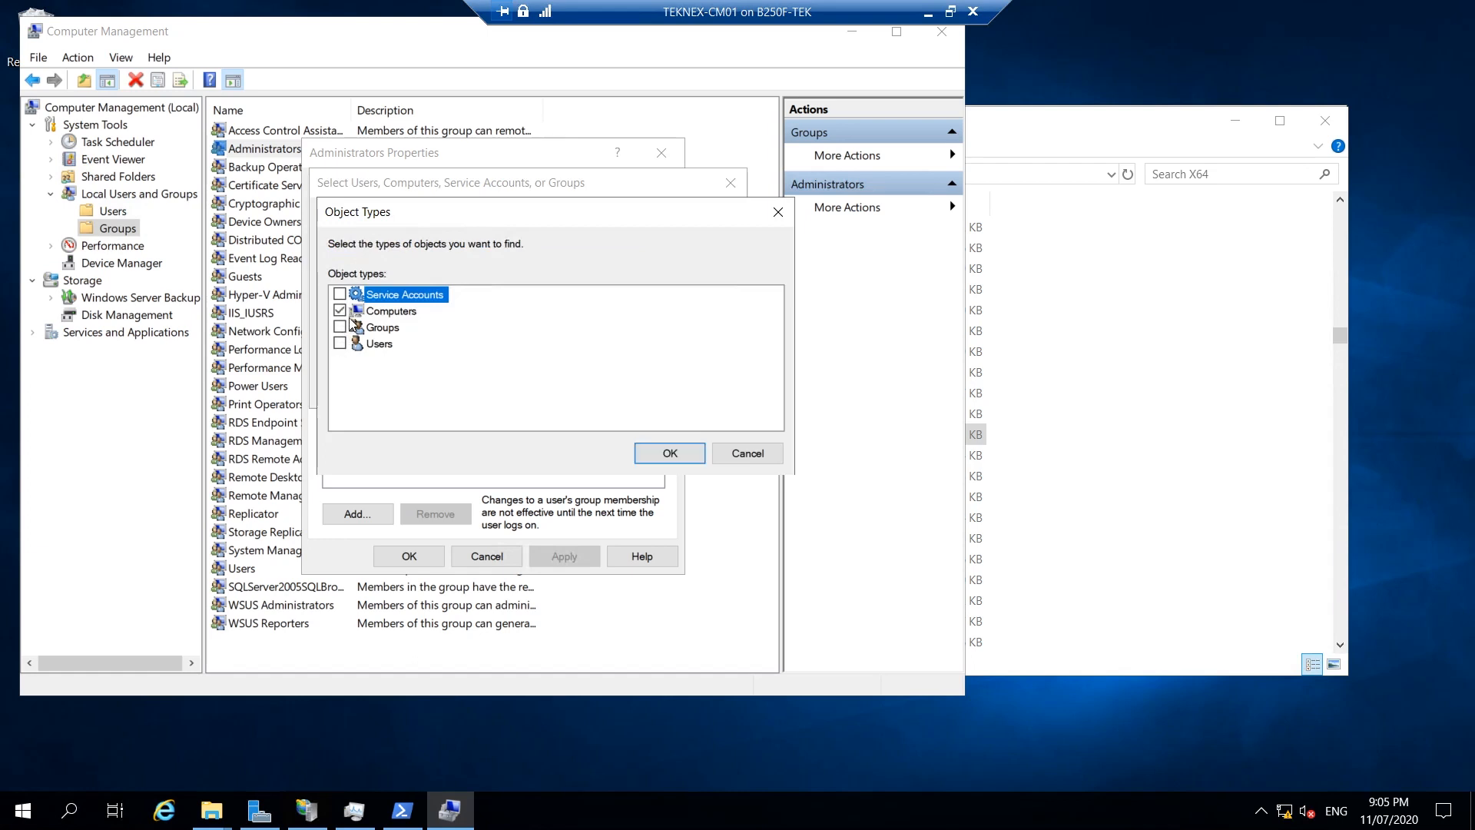
pyautogui.click(659, 454)
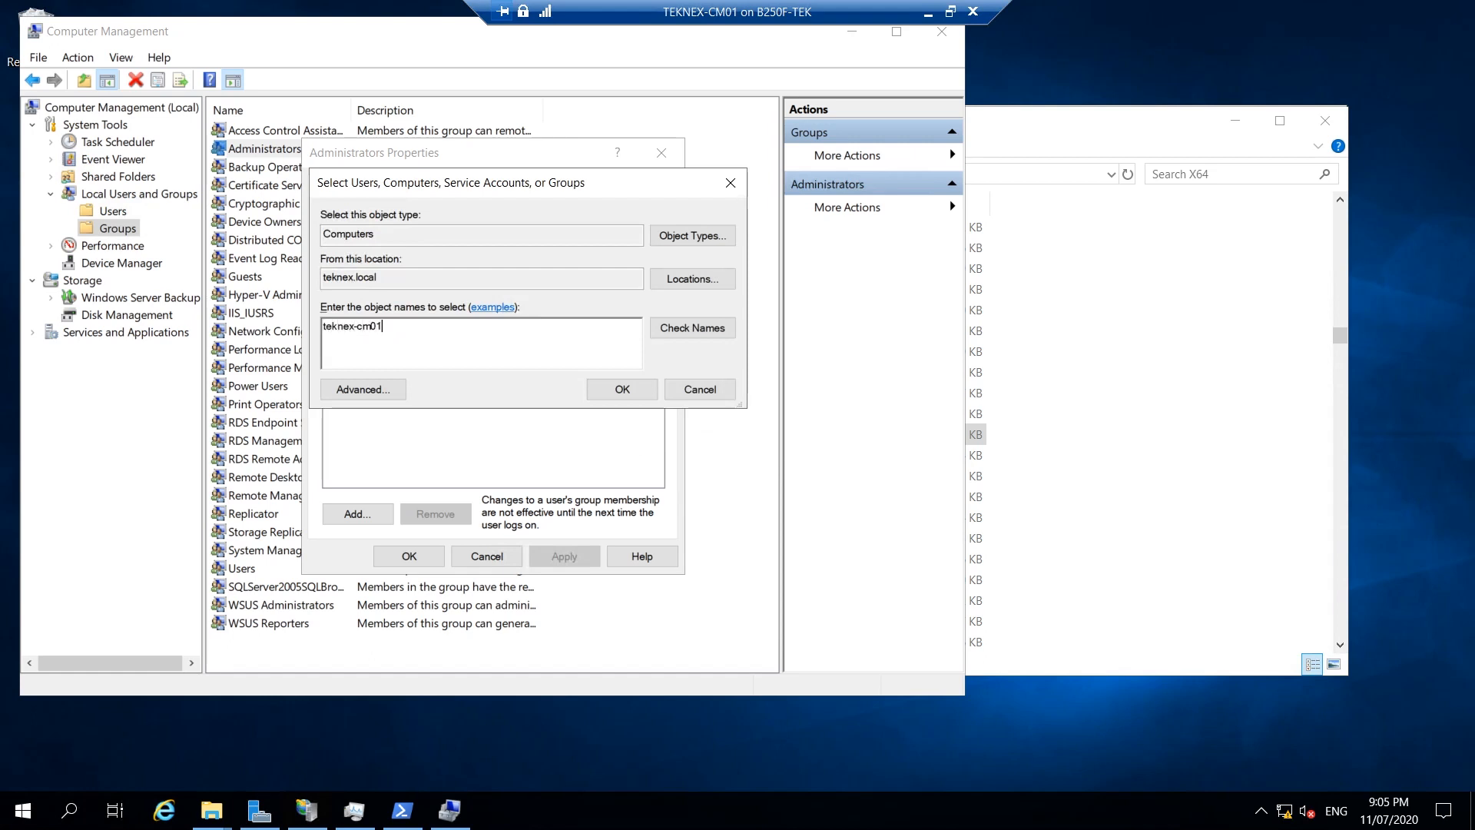
pyautogui.click(690, 329)
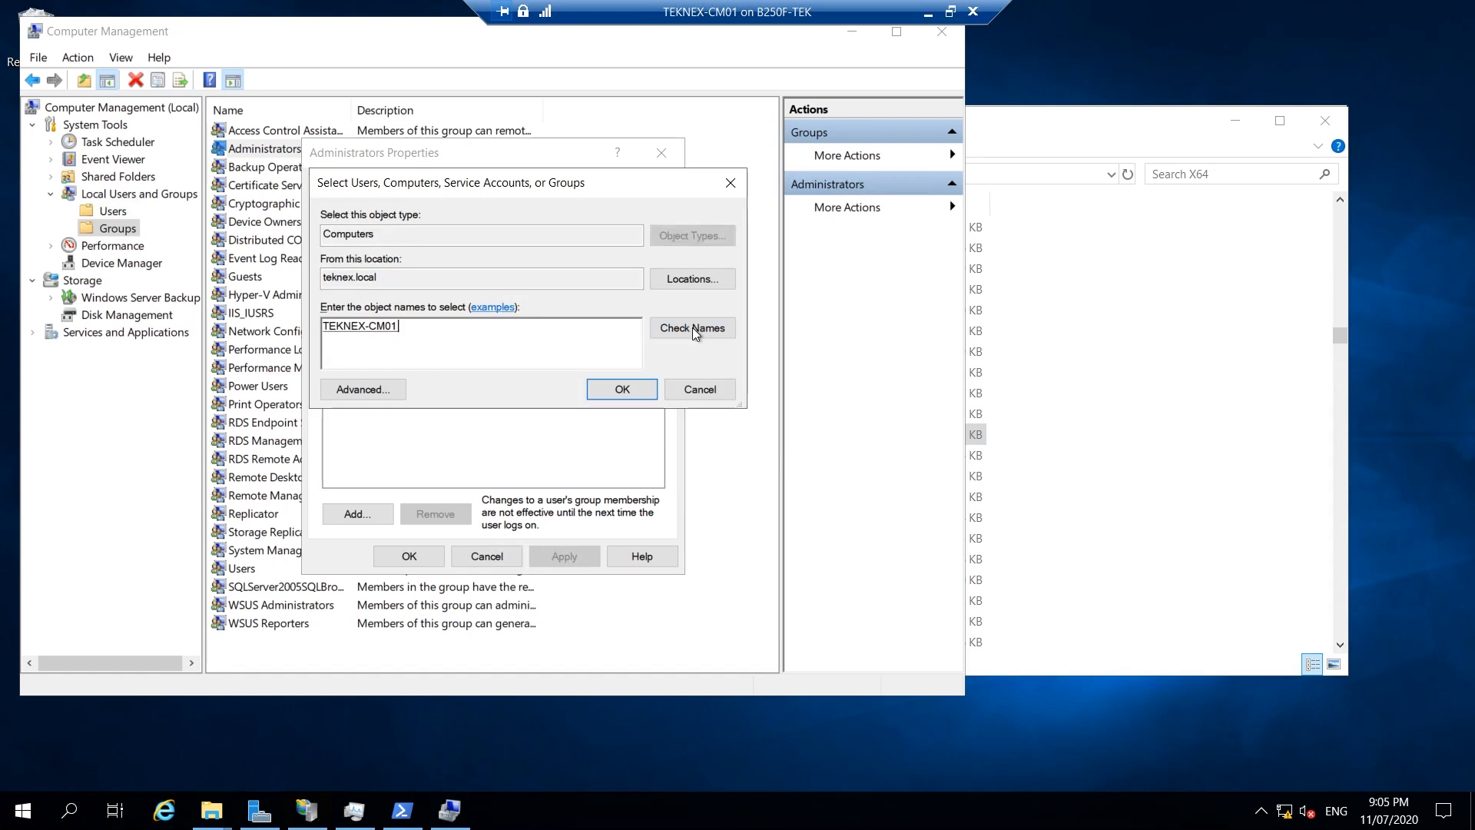
pyautogui.click(618, 389)
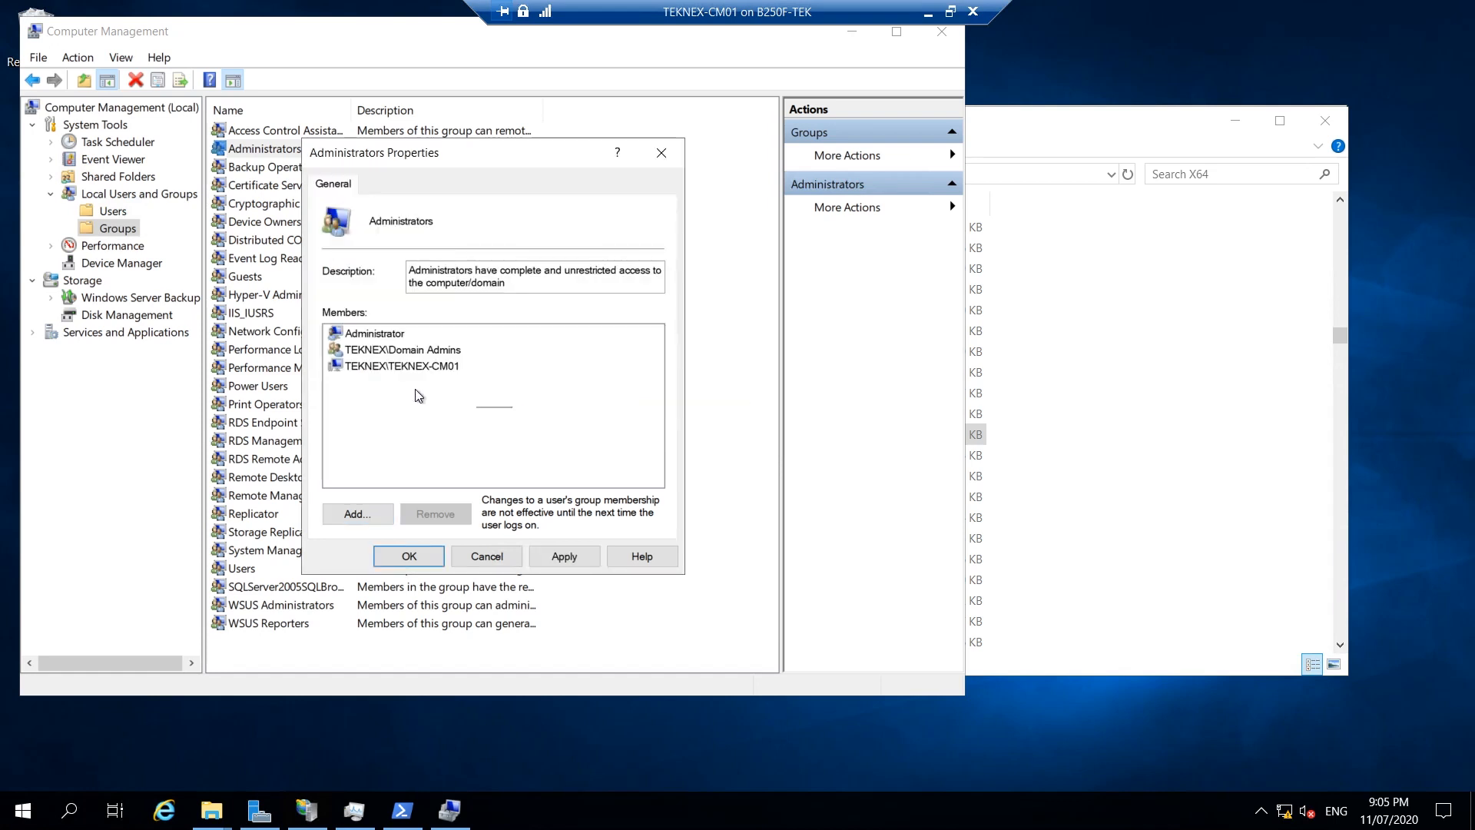
pyautogui.moveTo(423, 396); pyautogui.dragTo(349, 338)
pyautogui.click(406, 412)
pyautogui.moveTo(507, 149); pyautogui.dragTo(566, 128)
pyautogui.click(485, 534)
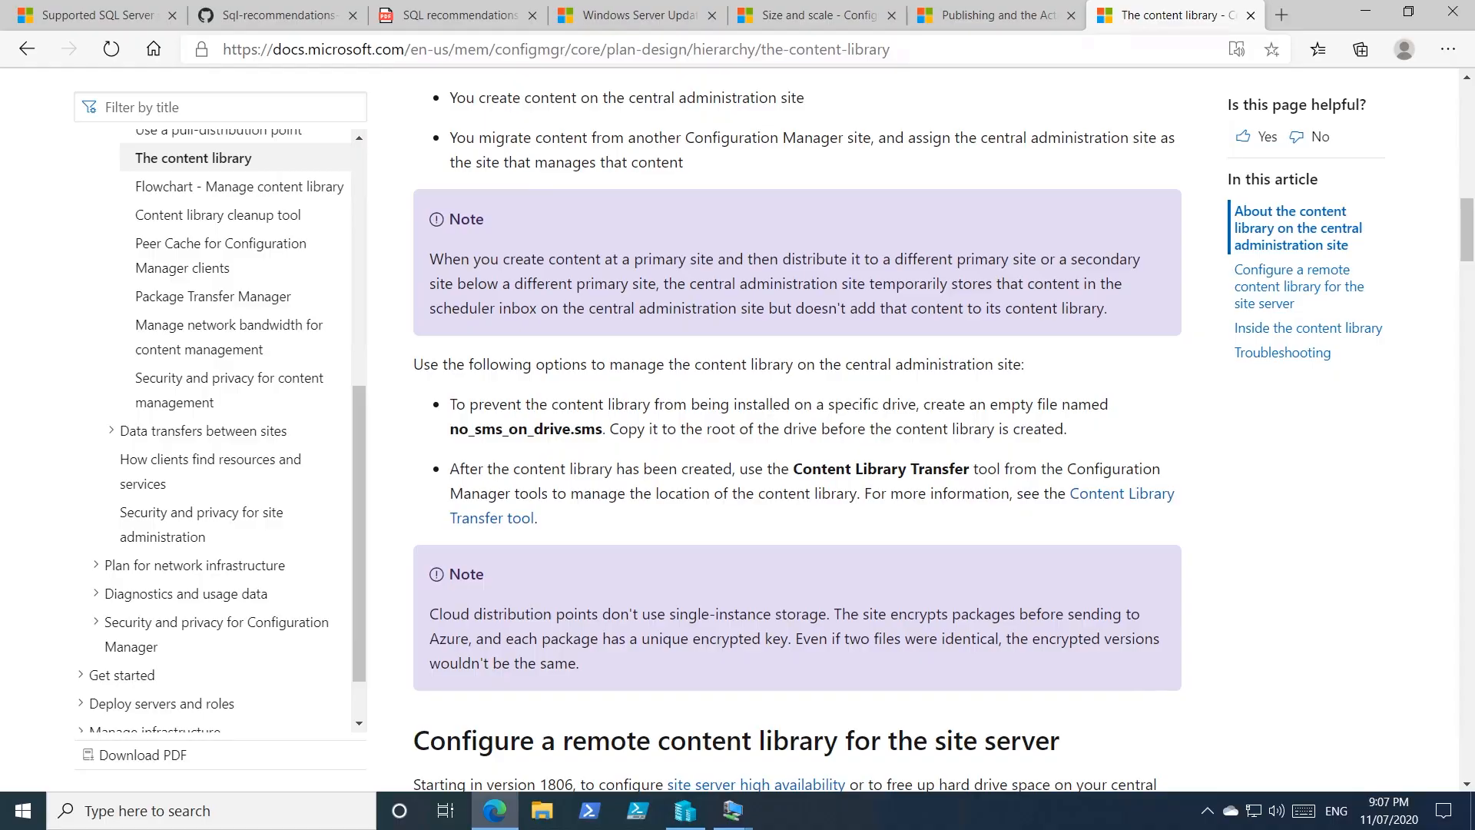
# Highlight the no_sms_on_drive.sms name in the content library guidance, then switch to the TEKNEX-CM01 VM.
pyautogui.hotkey('ctrl', 'l')
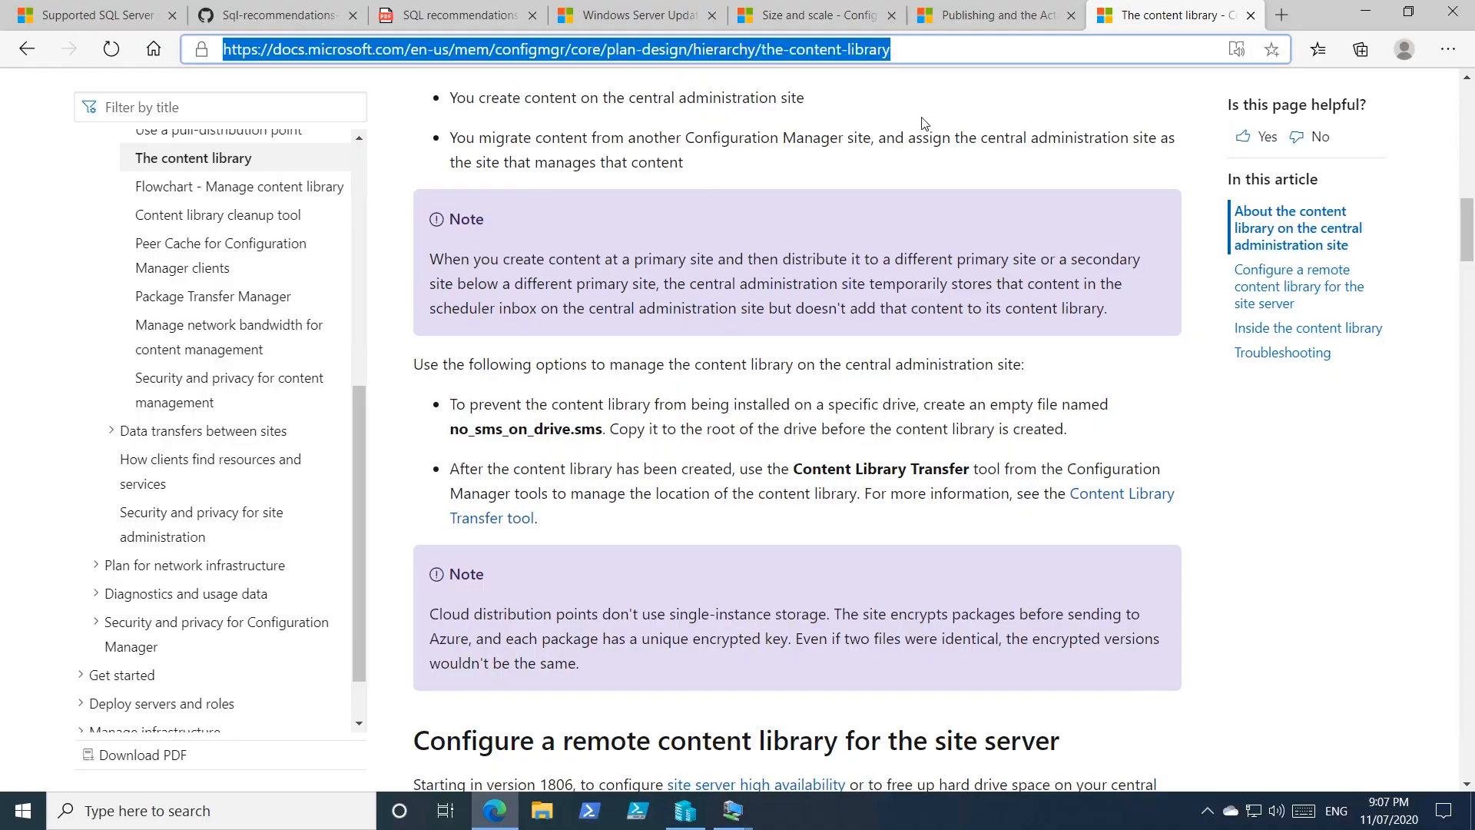
pyautogui.click(799, 381)
pyautogui.doubleClick(526, 429)
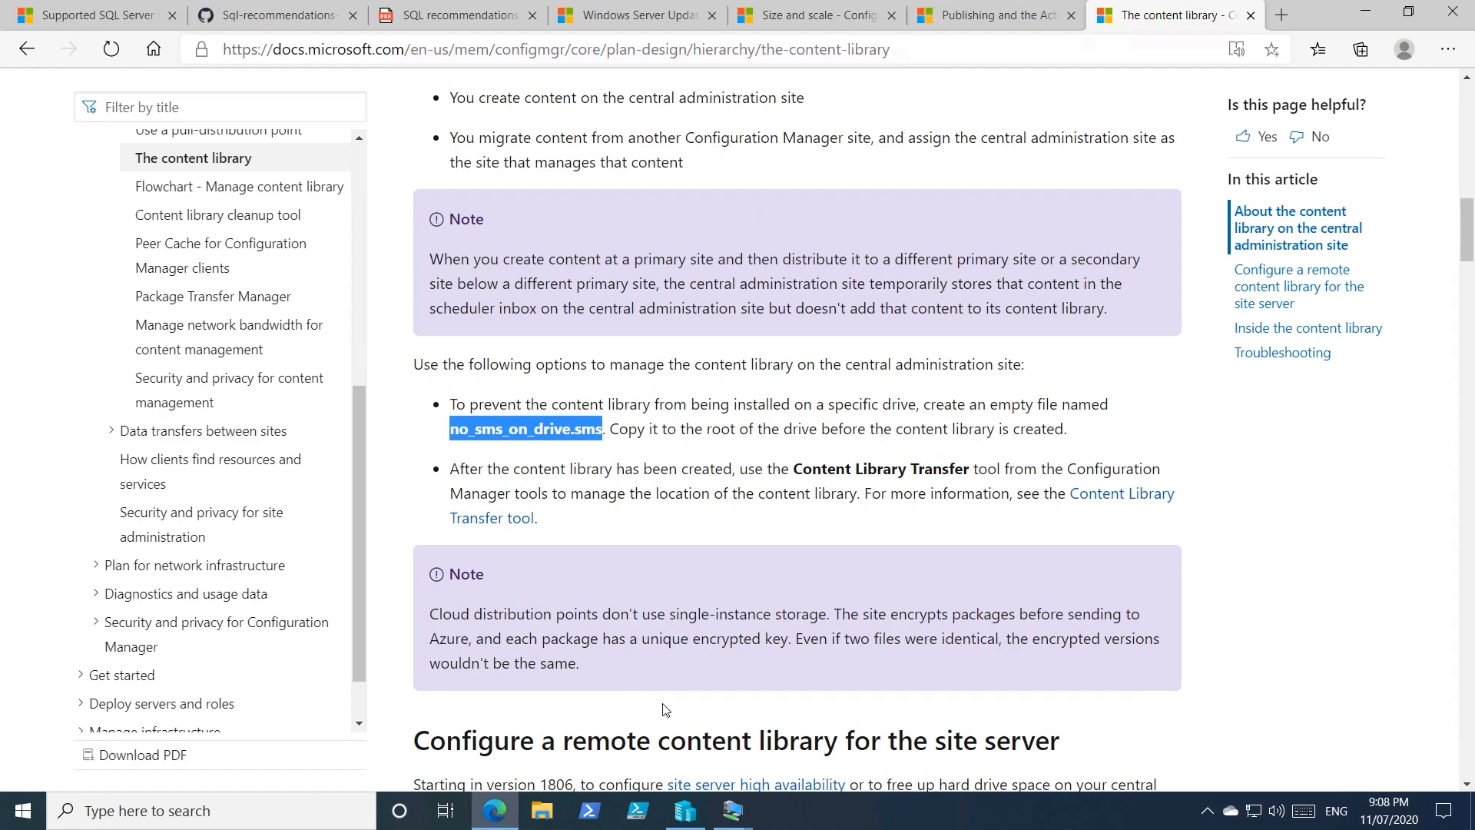
pyautogui.moveTo(740, 821)
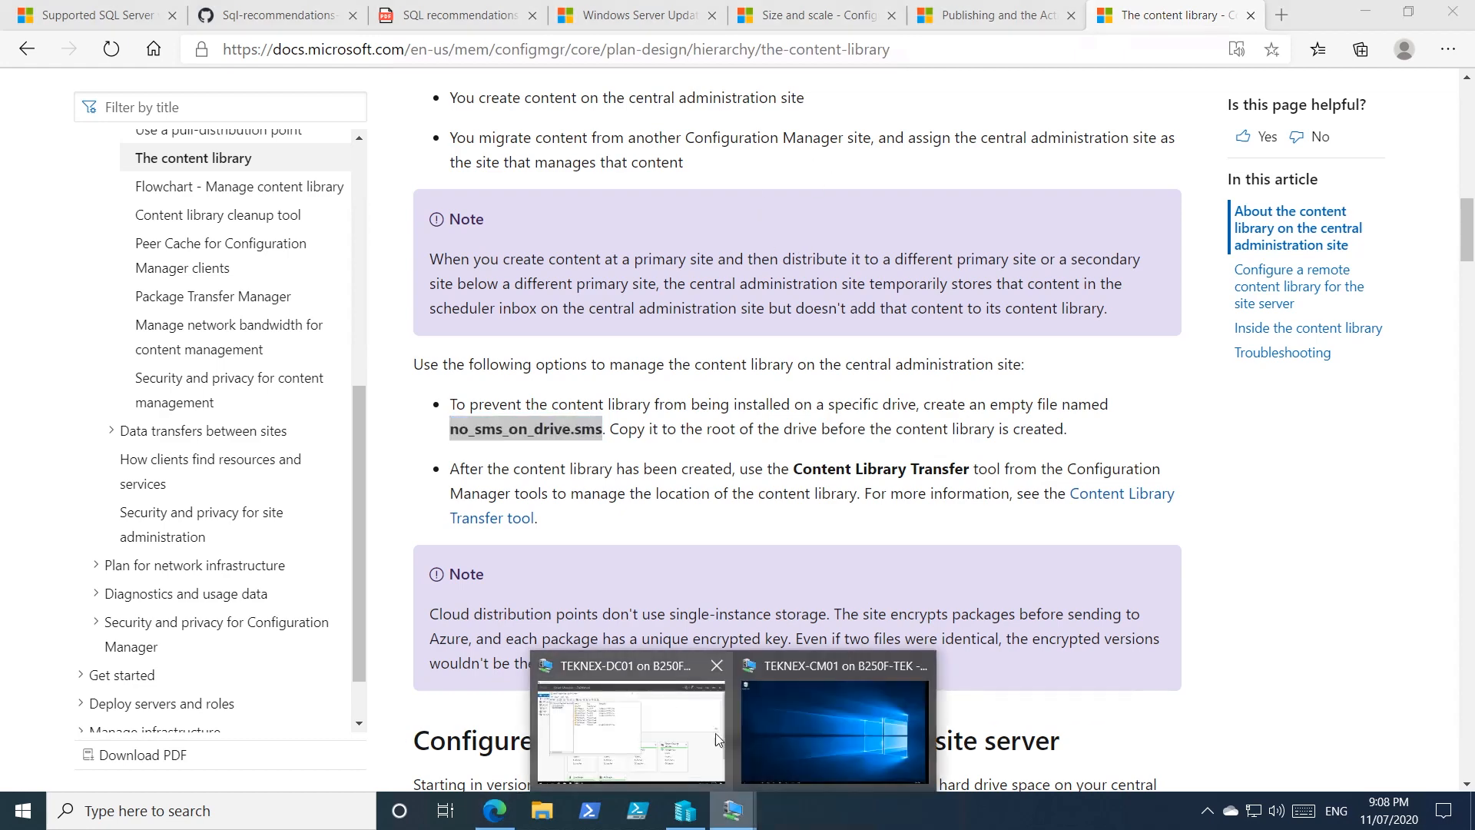
pyautogui.click(834, 695)
# Bring the X64 Explorer window forward and show This PC's drives.
pyautogui.moveTo(212, 810)
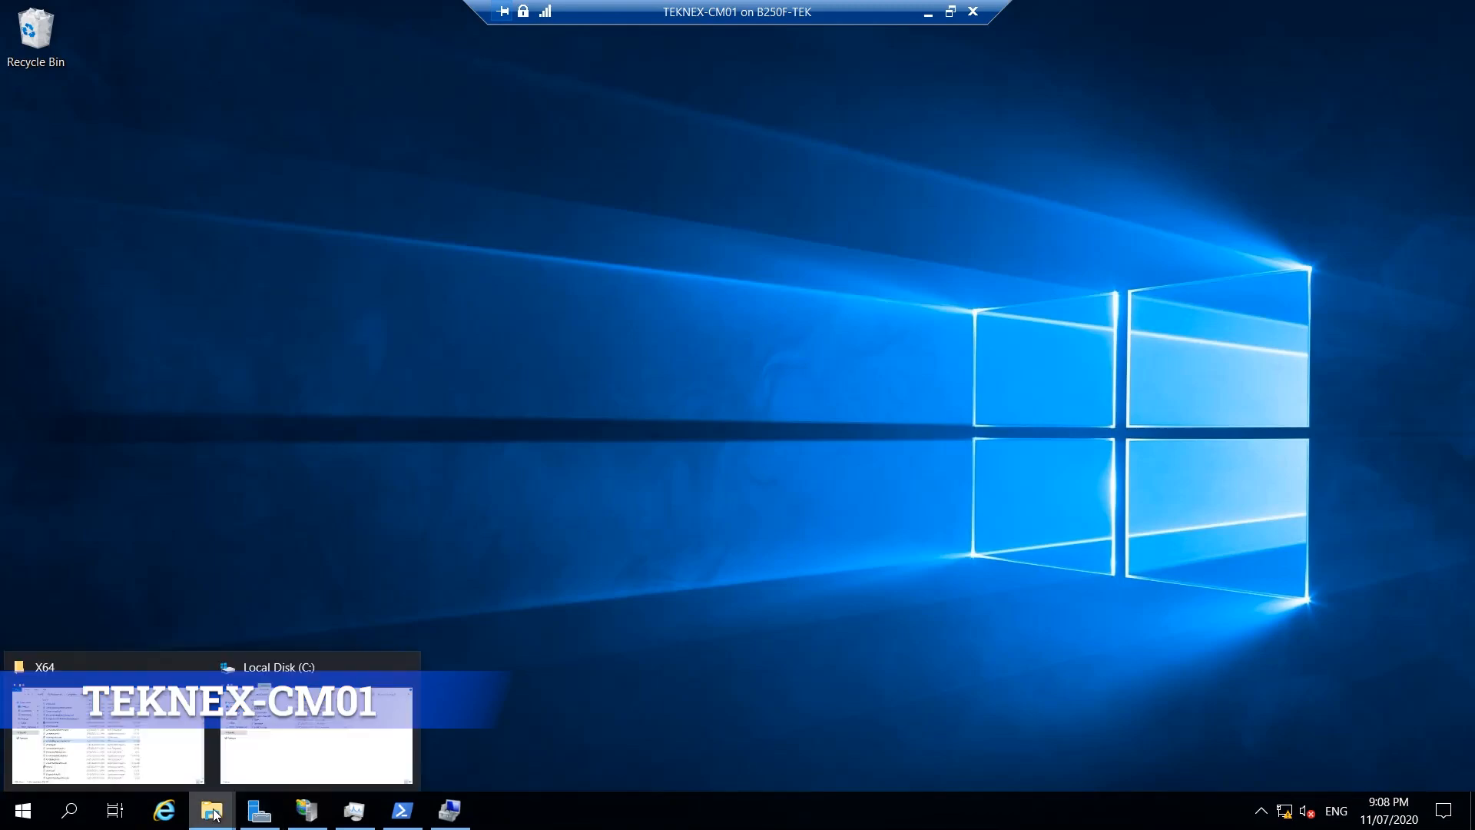
pyautogui.click(158, 745)
pyautogui.click(315, 389)
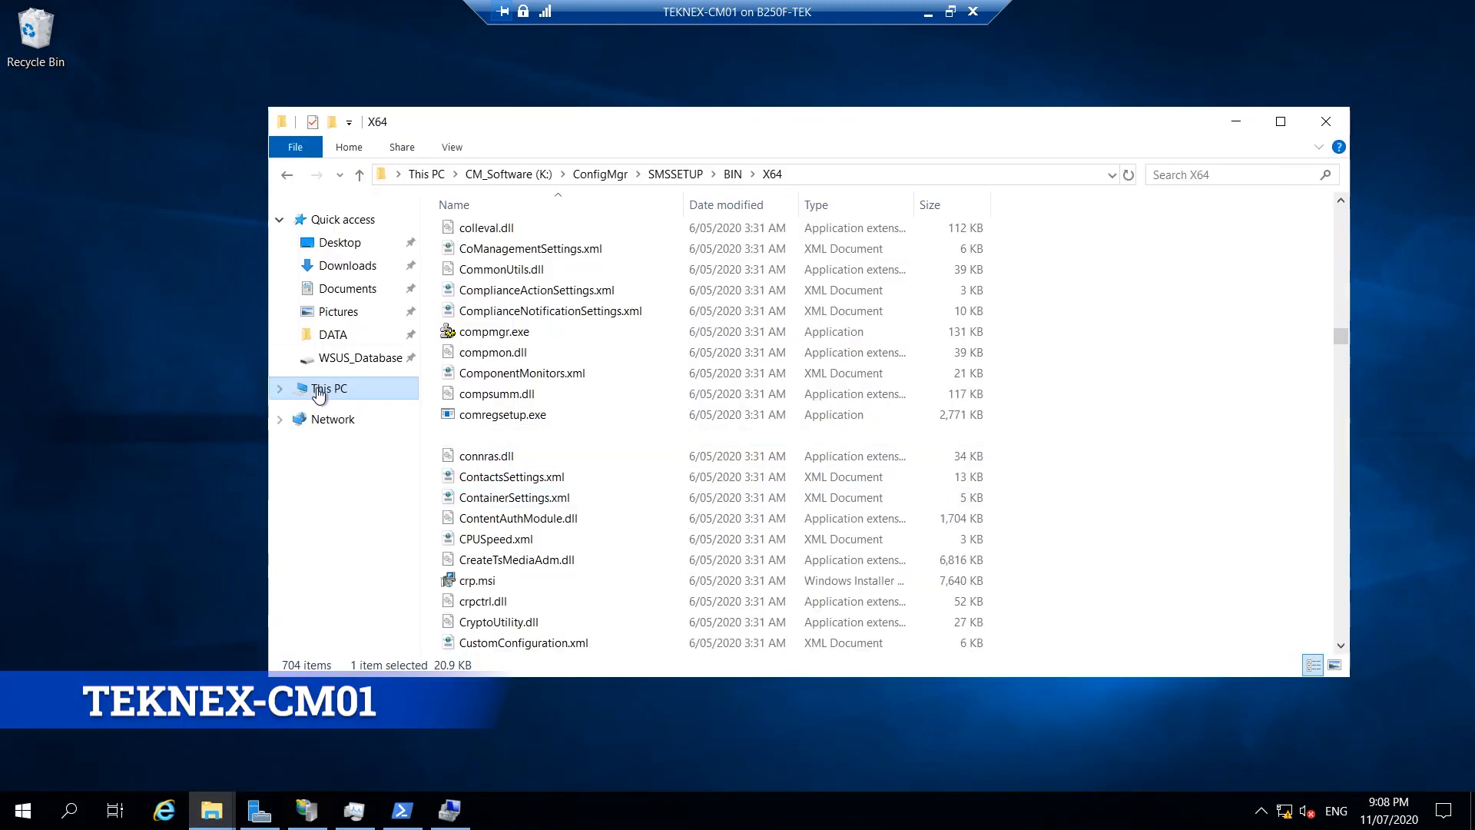
pyautogui.moveTo(1151, 601); pyautogui.dragTo(507, 450)
pyautogui.click(765, 631)
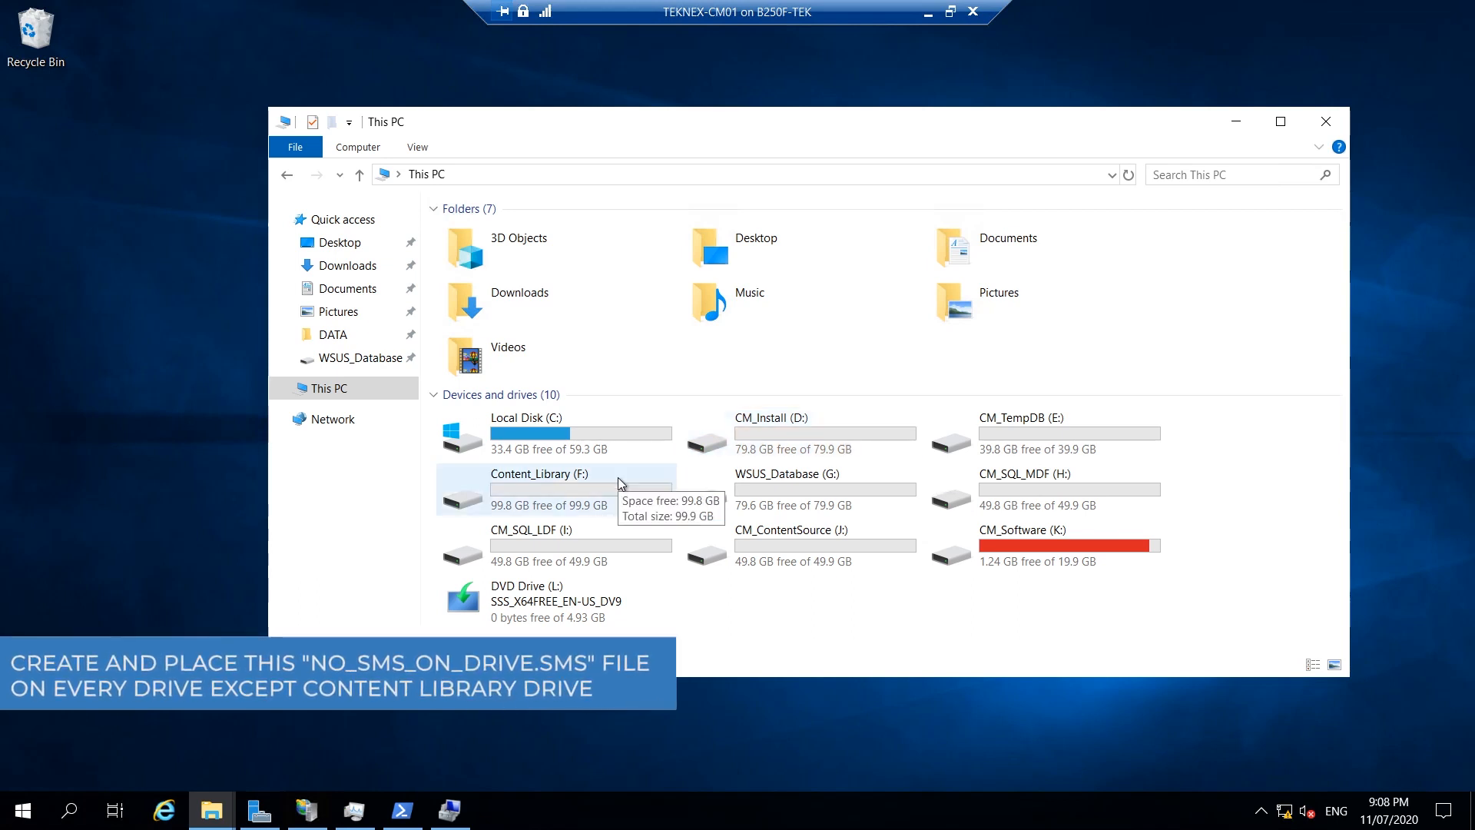
# Check that Content_Library (F:) holds only the WSUS folder, then return to the drive list.
pyautogui.click(553, 506)
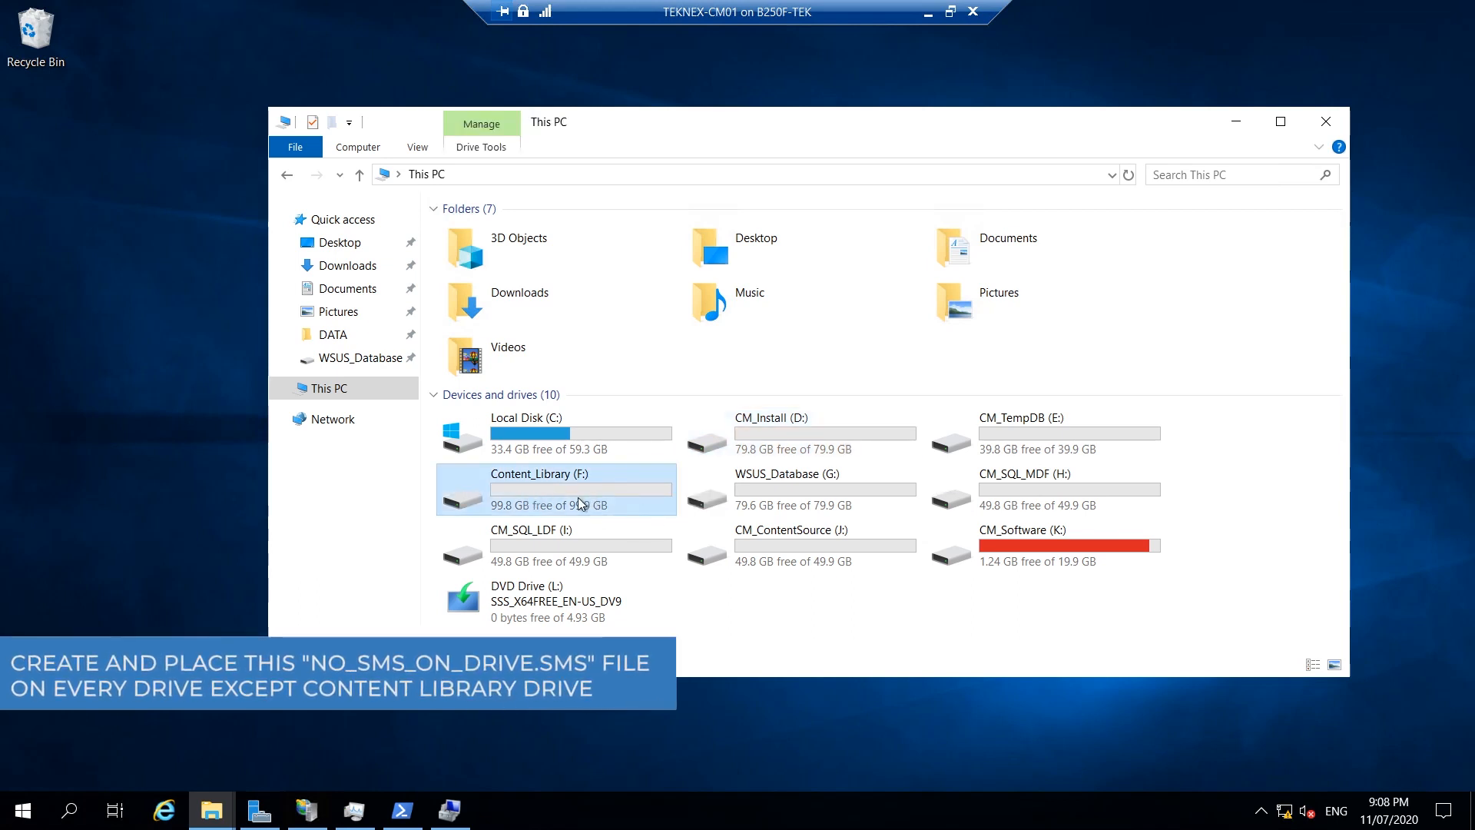
pyautogui.doubleClick(580, 504)
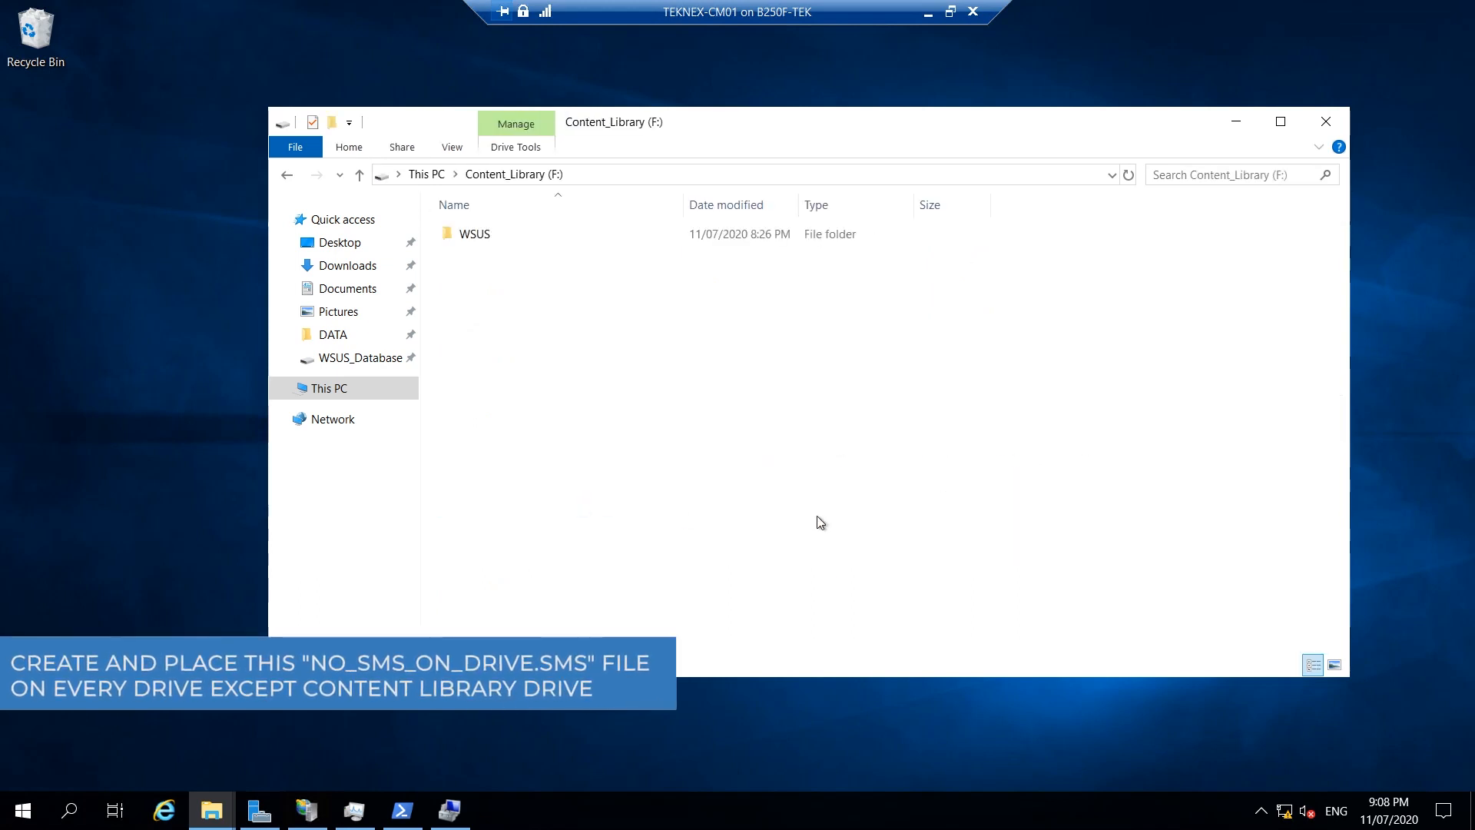
pyautogui.click(286, 176)
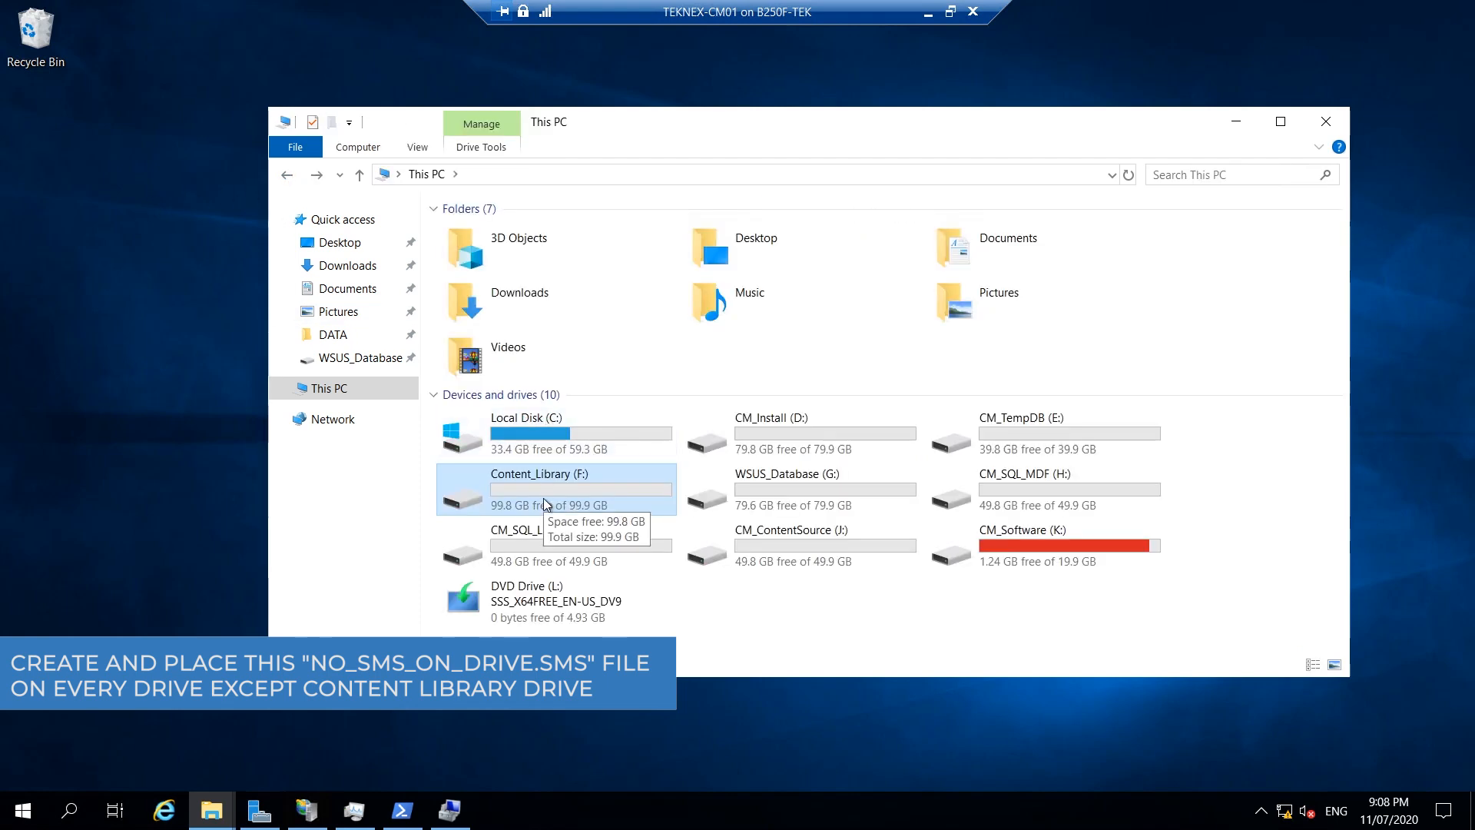
pyautogui.doubleClick(569, 490)
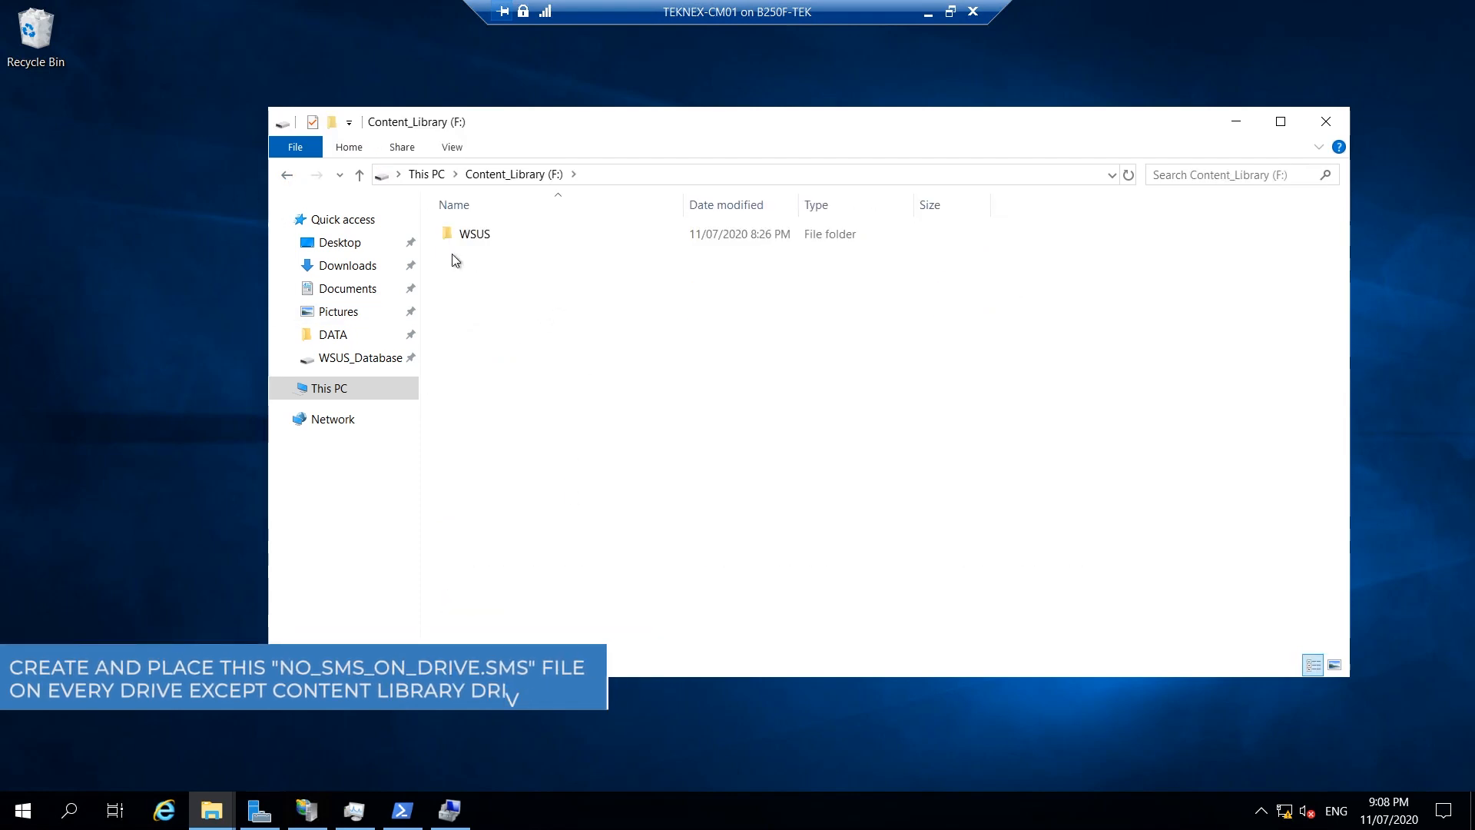
pyautogui.click(287, 176)
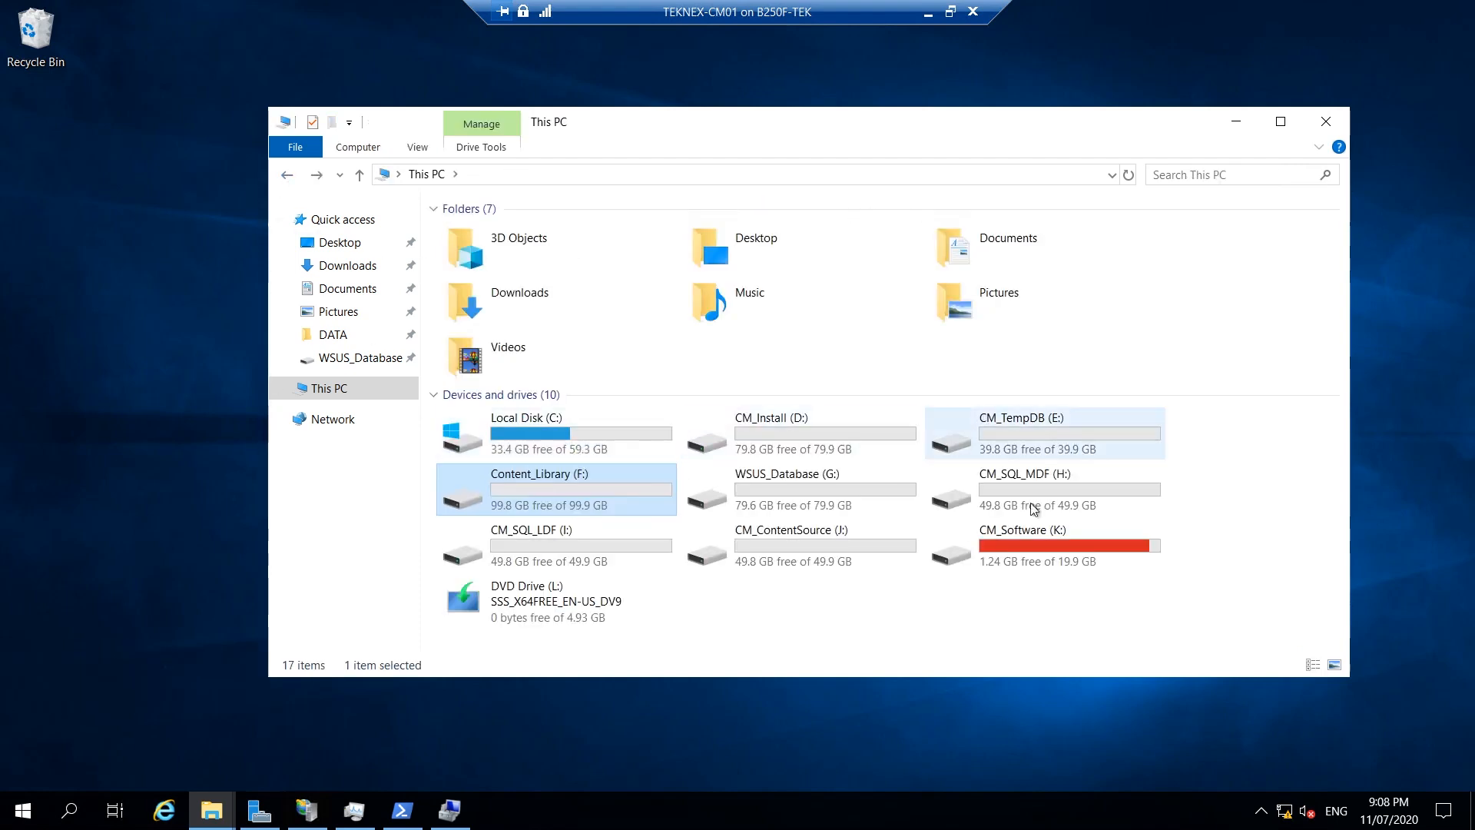
pyautogui.rightClick(44, 151)
pyautogui.click(28, 202)
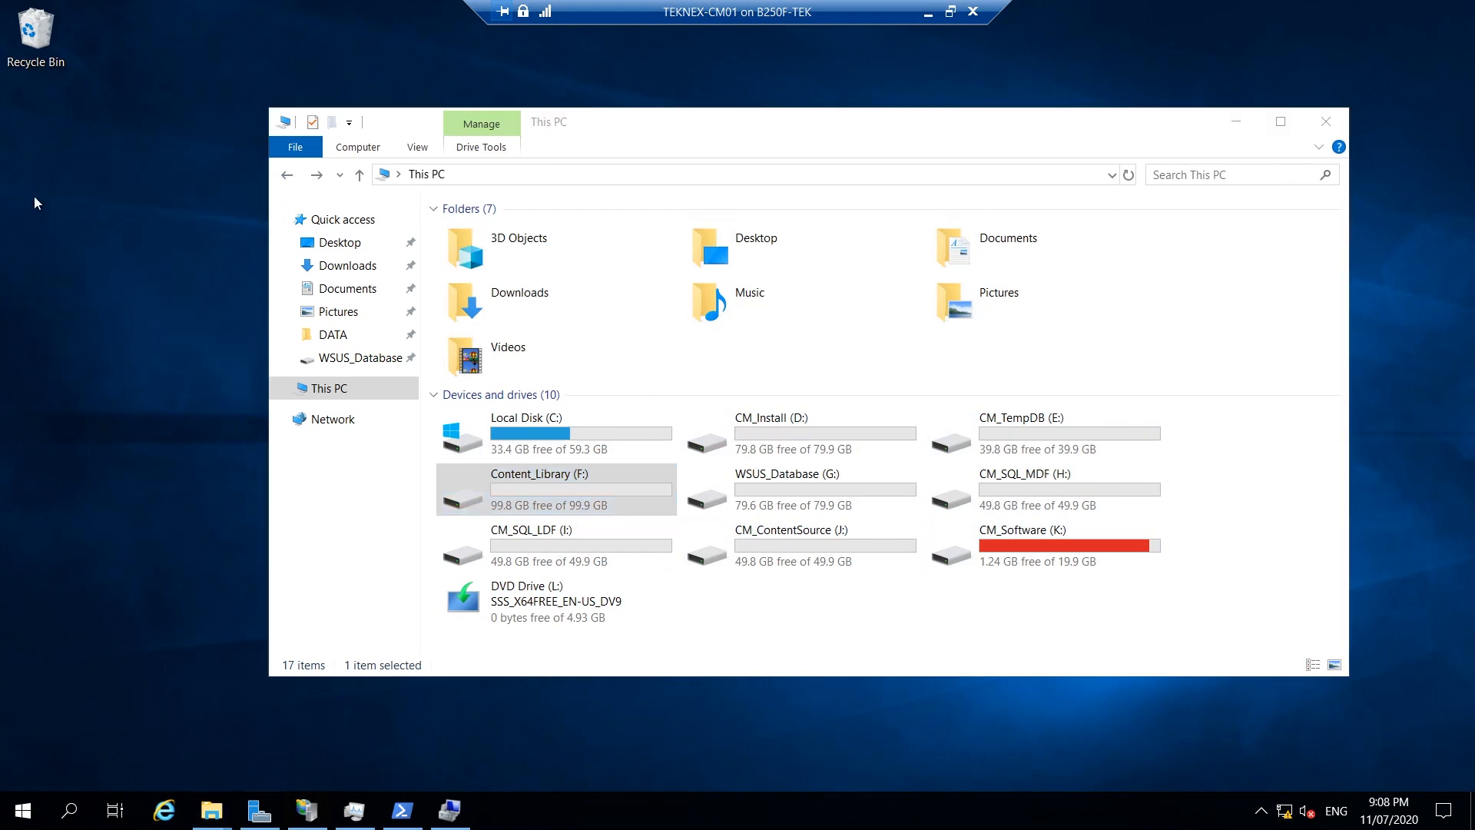
# In the Desktop folder, turn on File name extensions in the View settings.
pyautogui.click(319, 245)
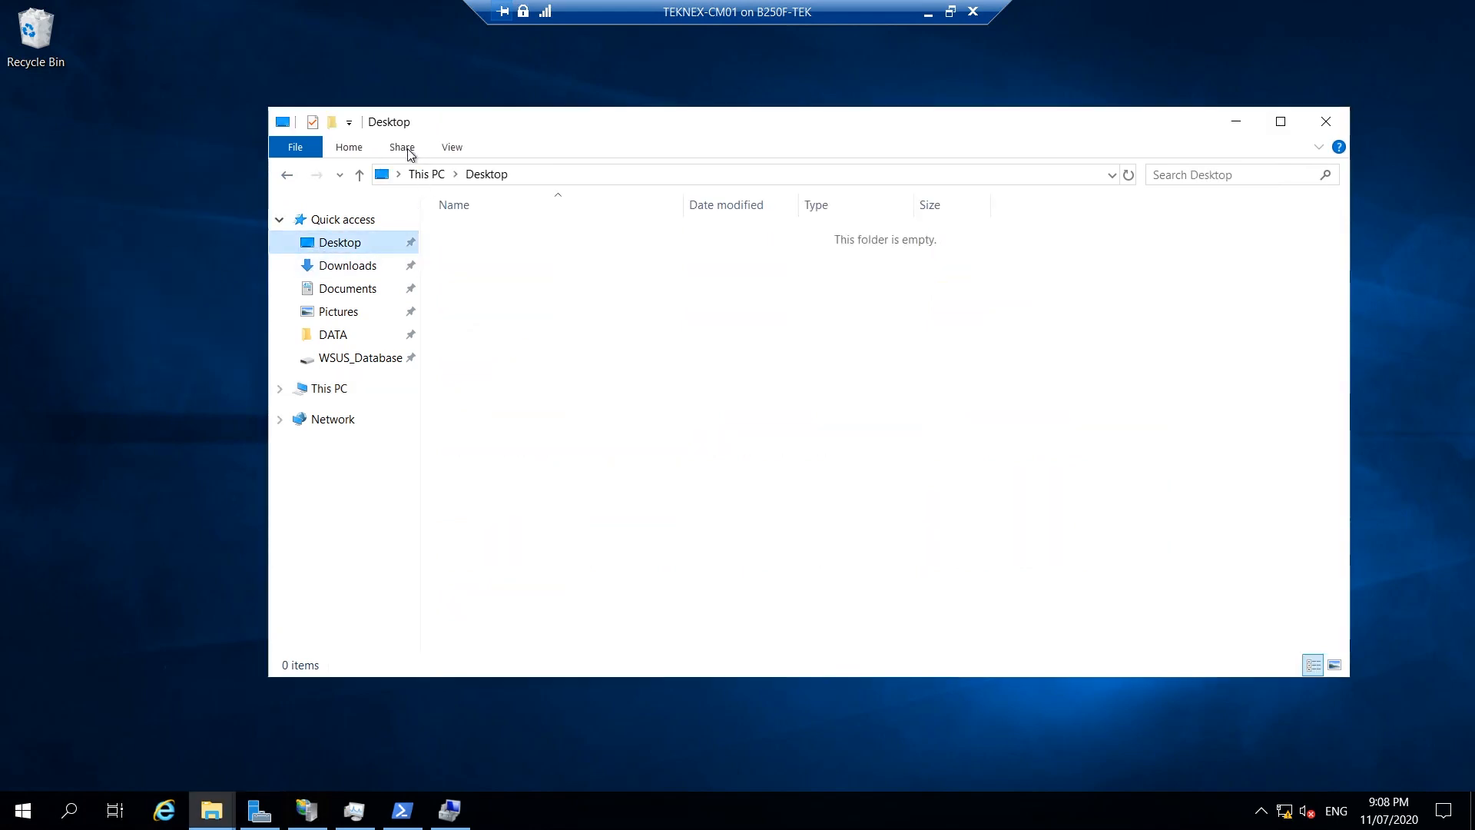
pyautogui.click(451, 147)
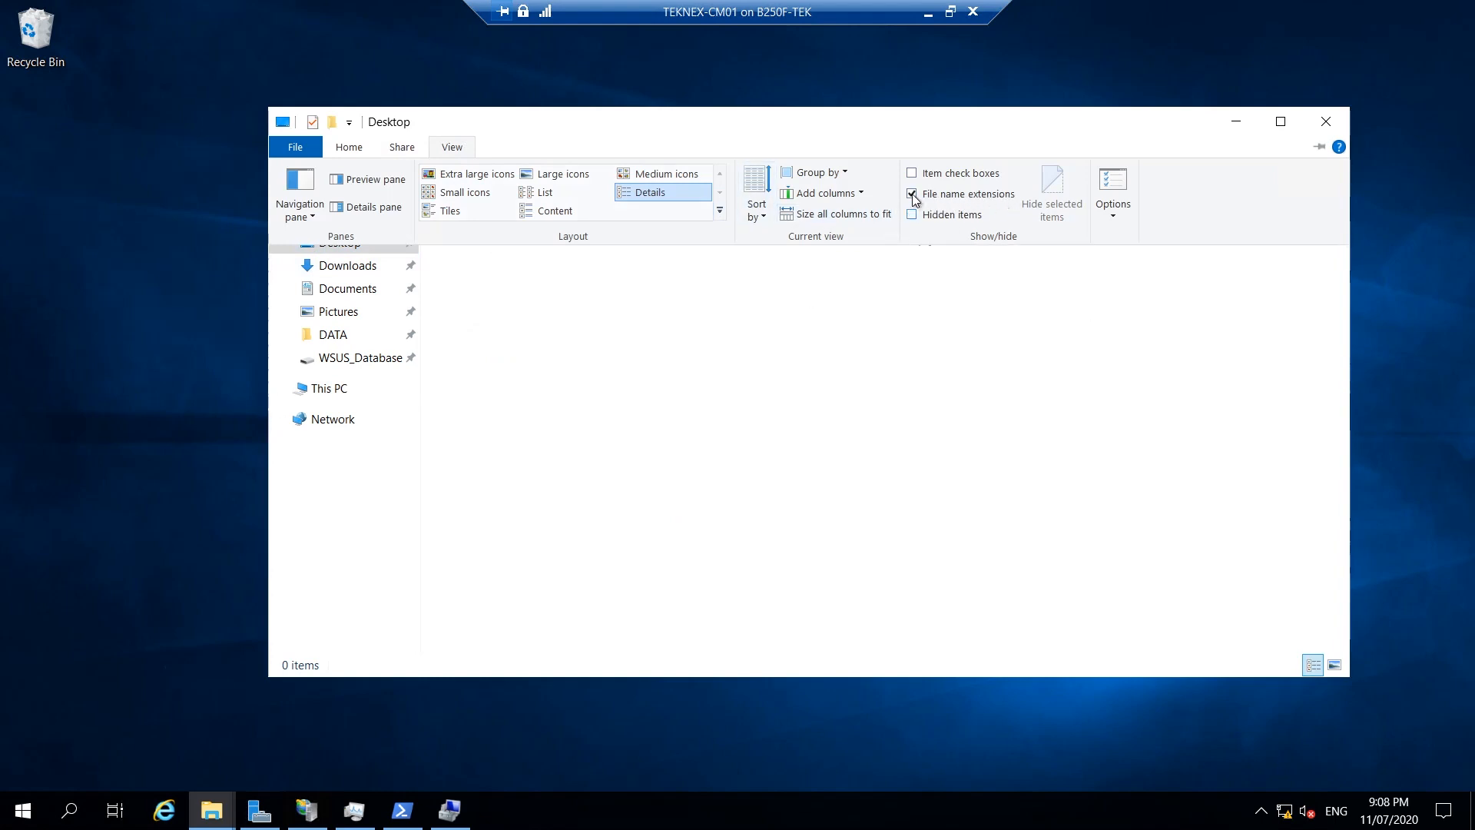
pyautogui.click(838, 303)
# Create a new text document and rename it no_sms_on_drive.sms, accepting the extension change.
pyautogui.rightClick(619, 302)
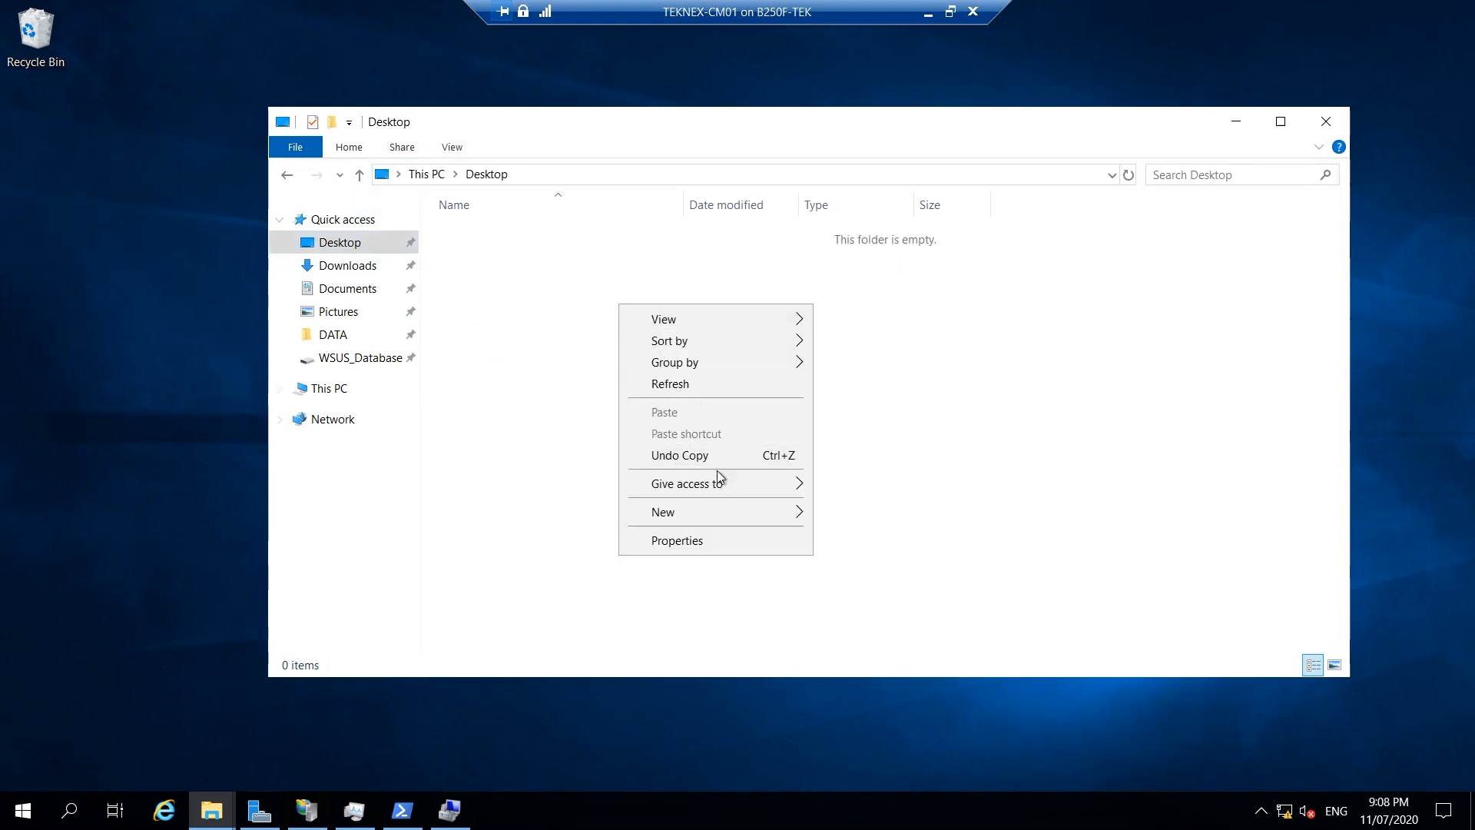
pyautogui.moveTo(746, 511)
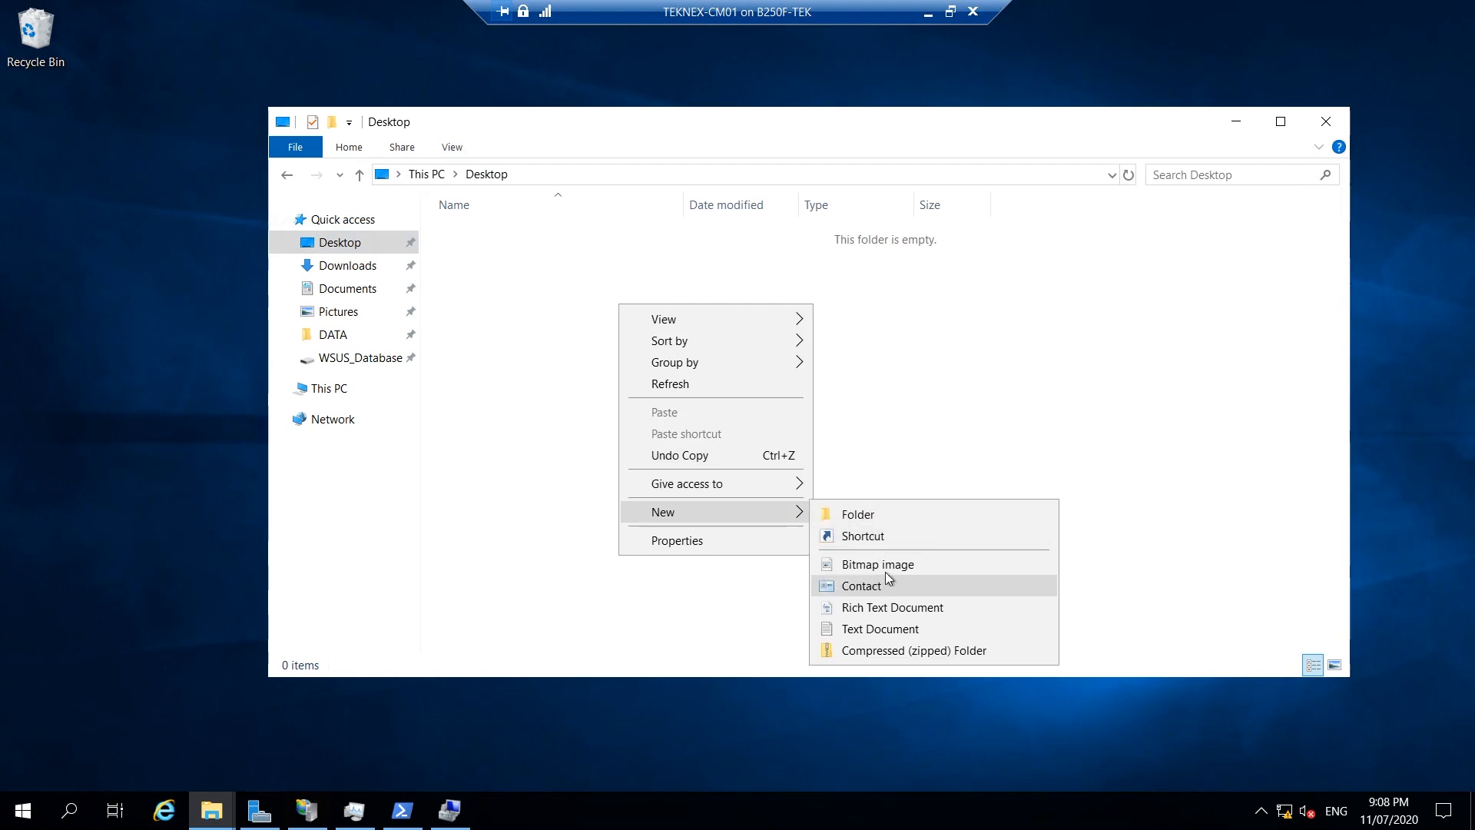
pyautogui.click(900, 627)
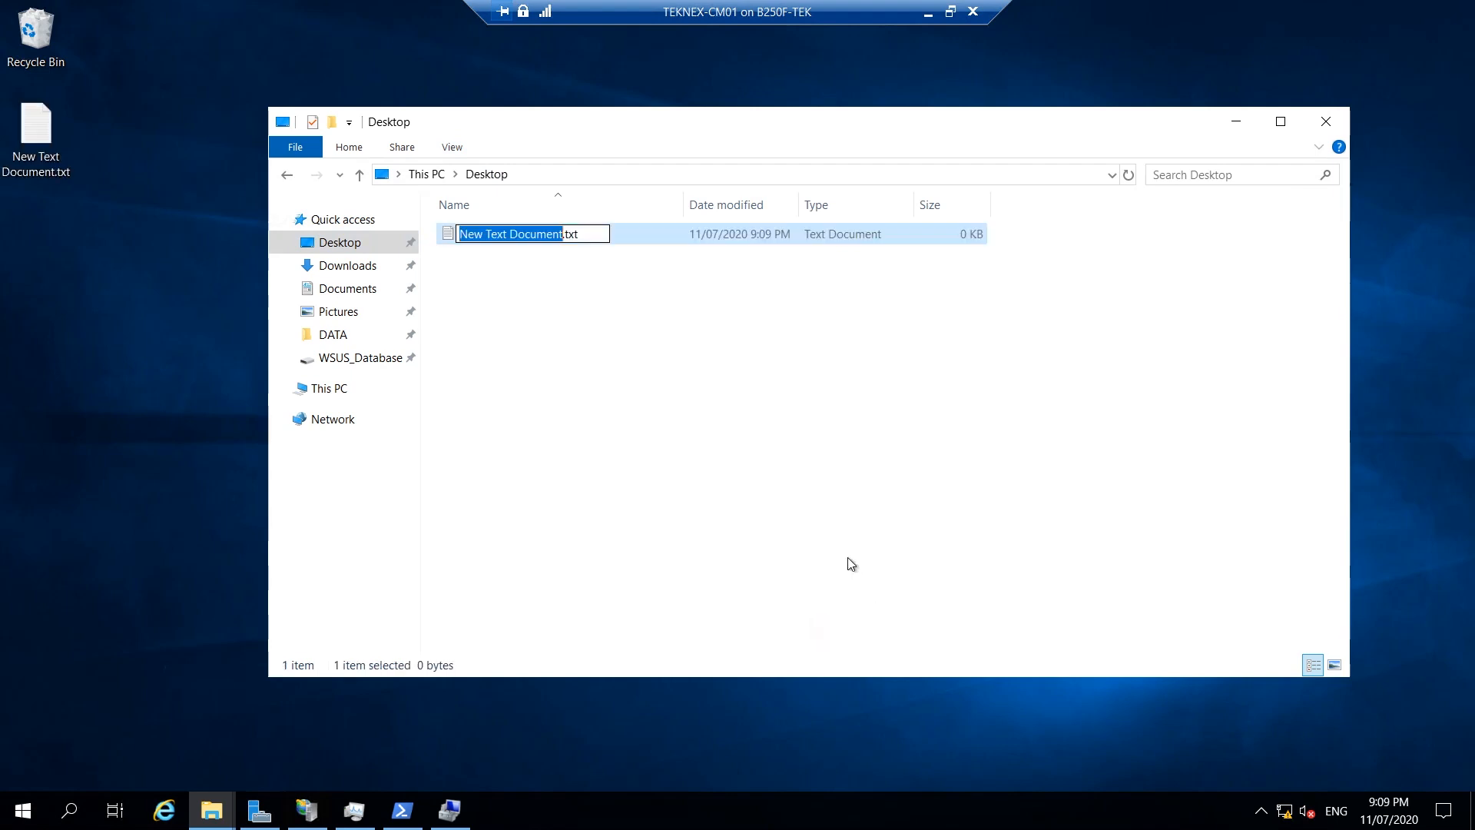
pyautogui.write('no_sm')
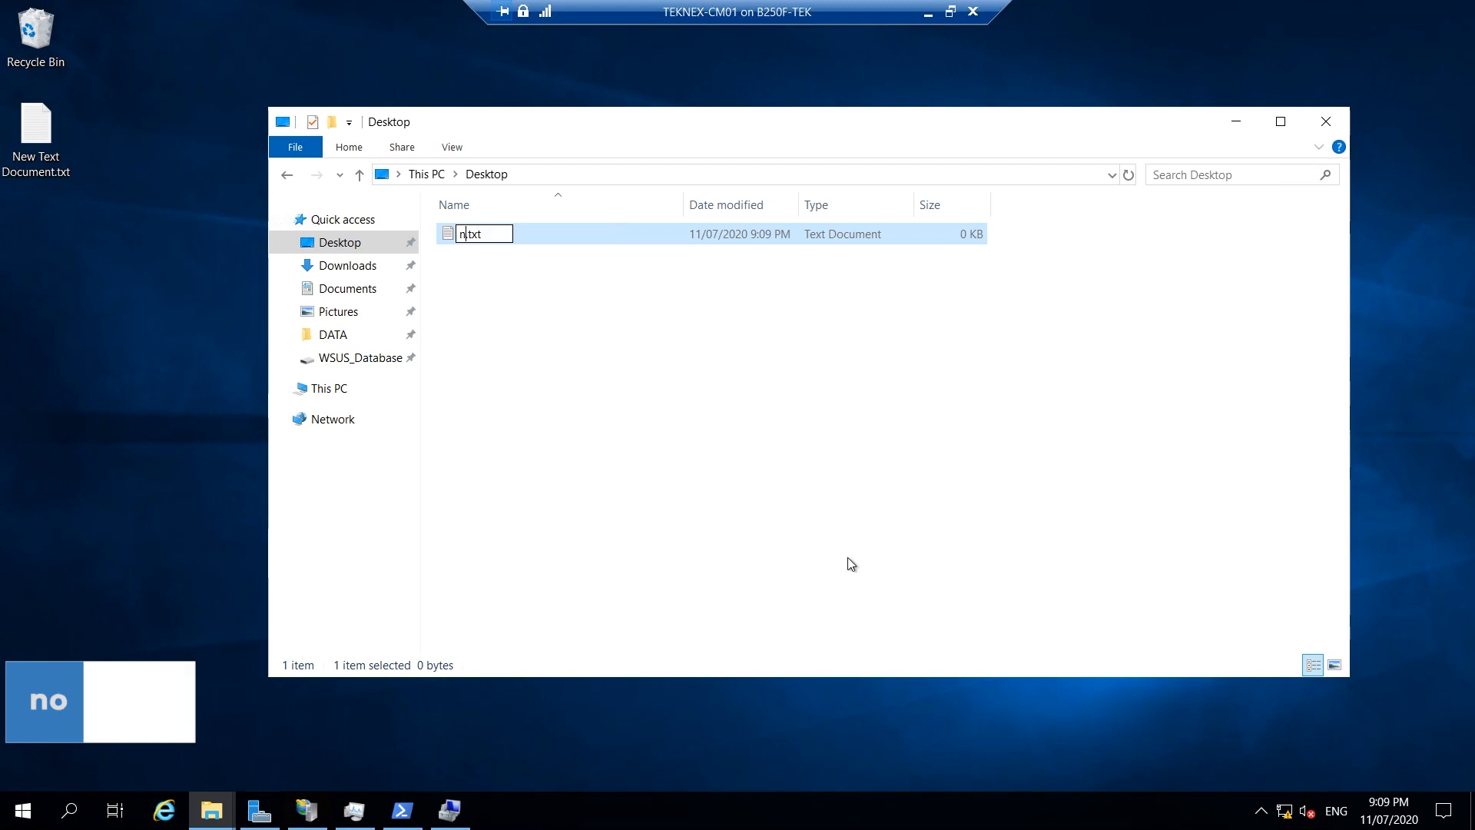
pyautogui.write('s')
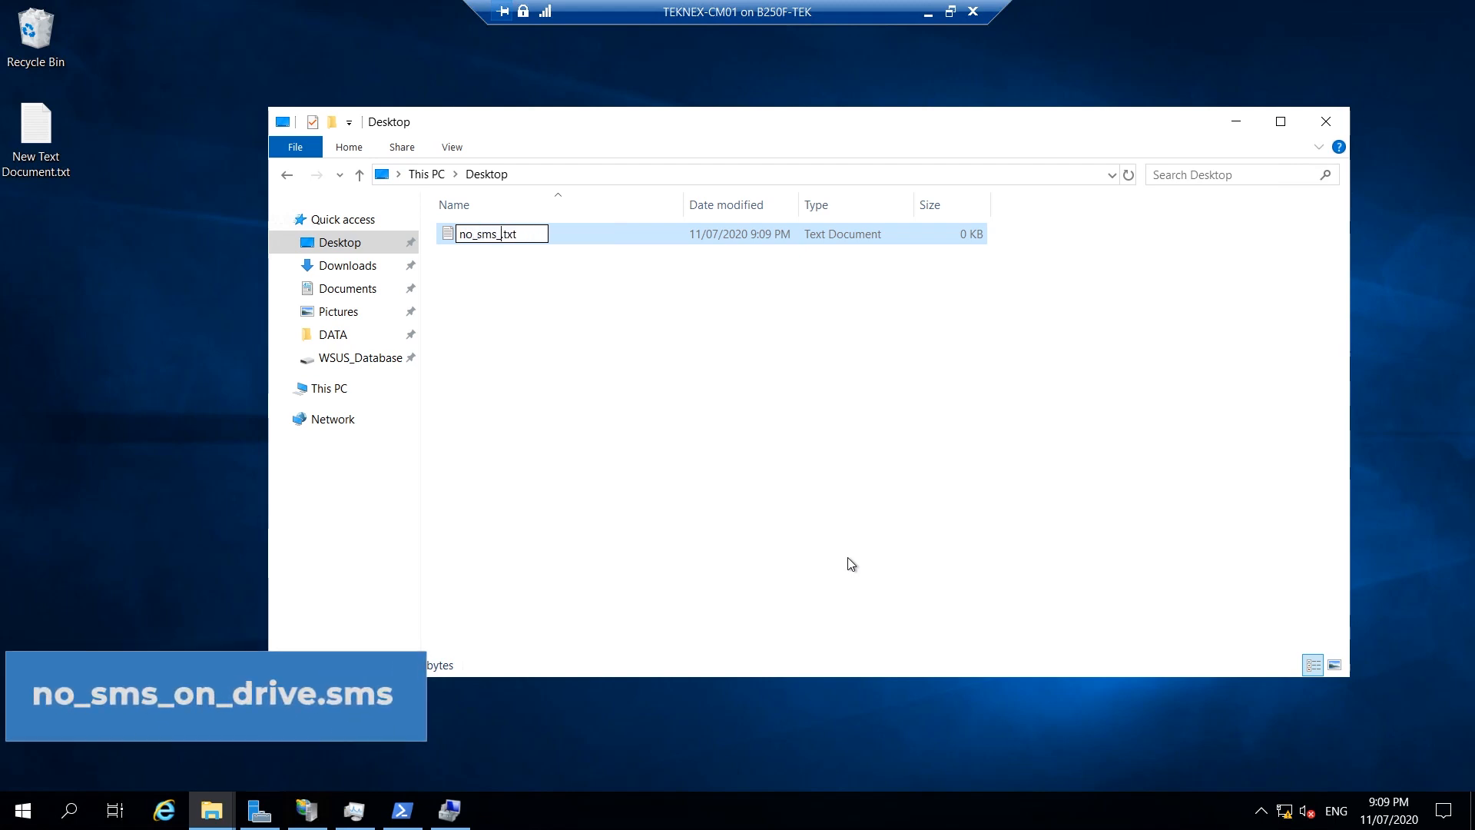
pyautogui.write('_on_drive.sms')
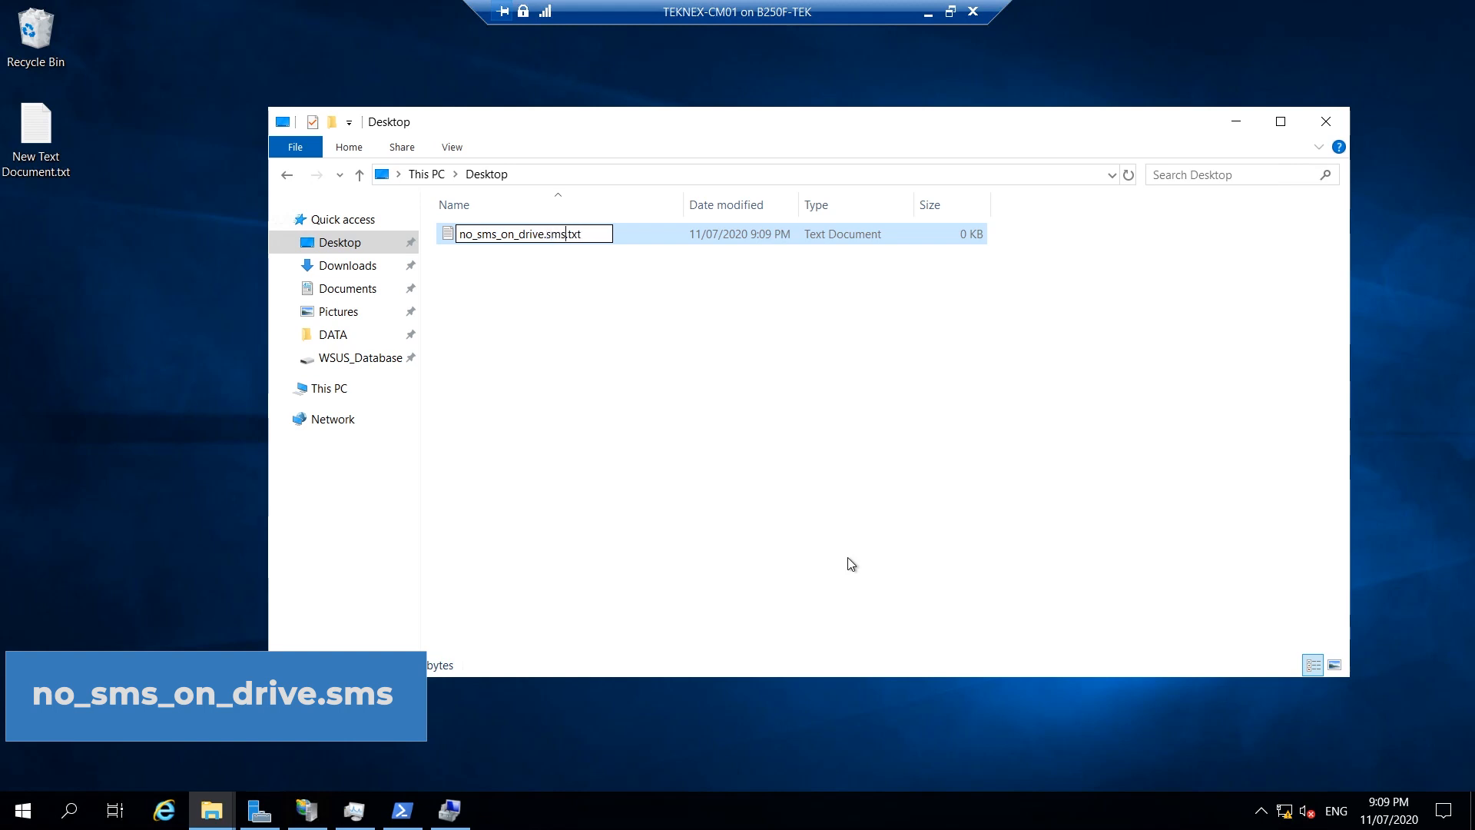
pyautogui.press('End')
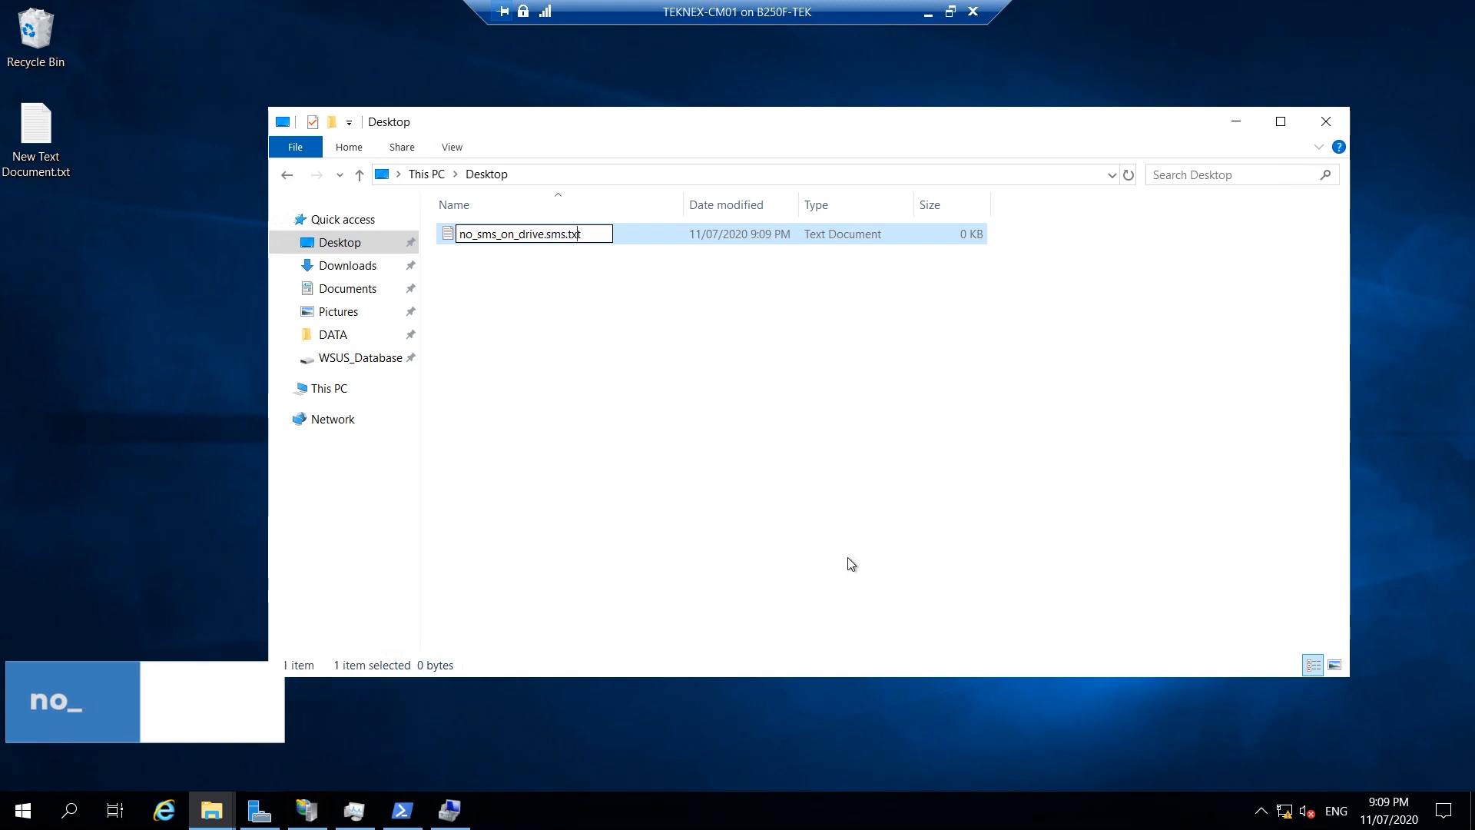
pyautogui.press('Return')
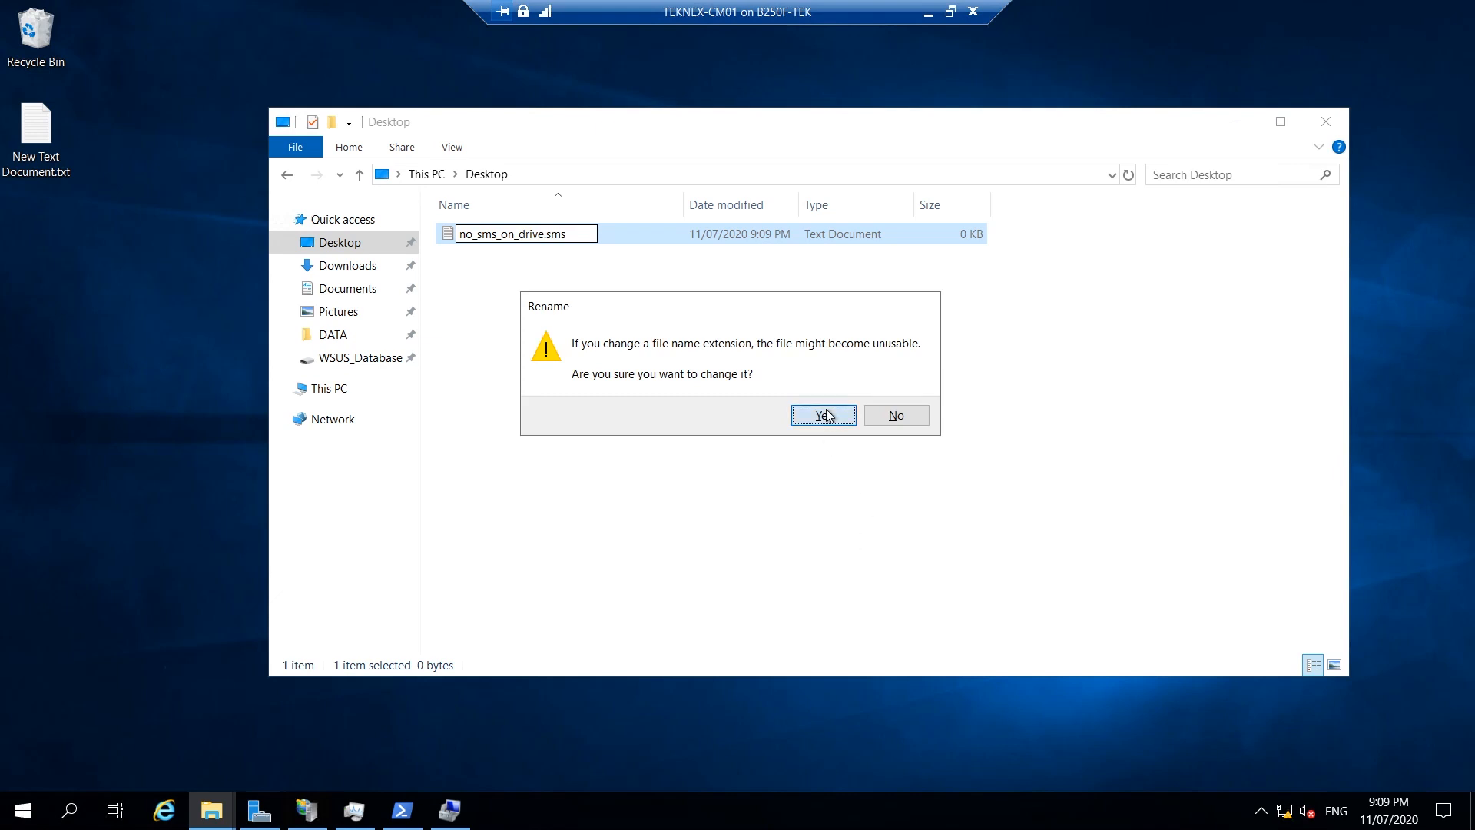
pyautogui.click(824, 414)
pyautogui.click(555, 230)
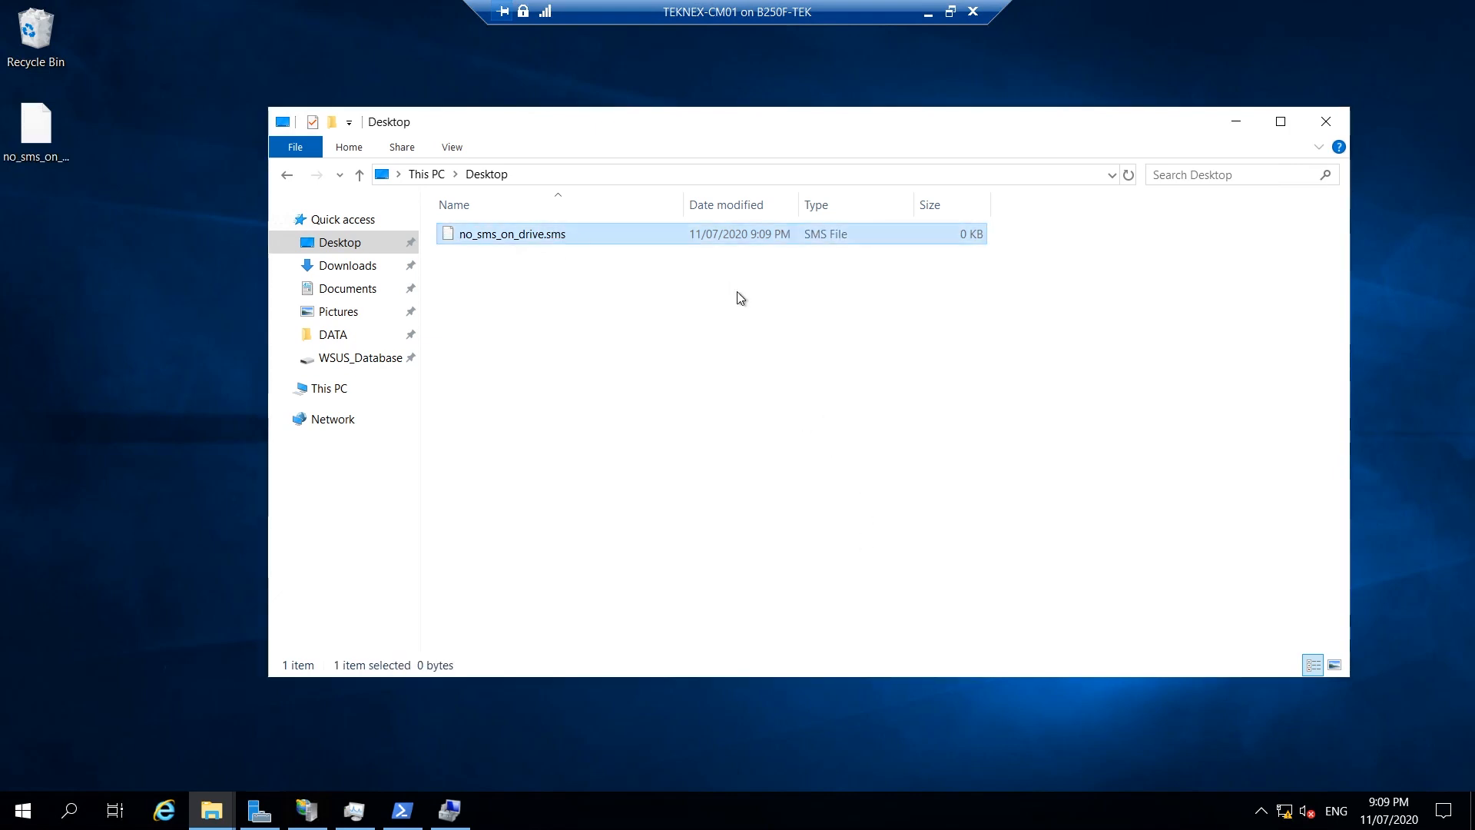
# Copy no_sms_on_drive.sms and paste it into the root of Local Disk (C:), granting admin access.
pyautogui.rightClick(557, 240)
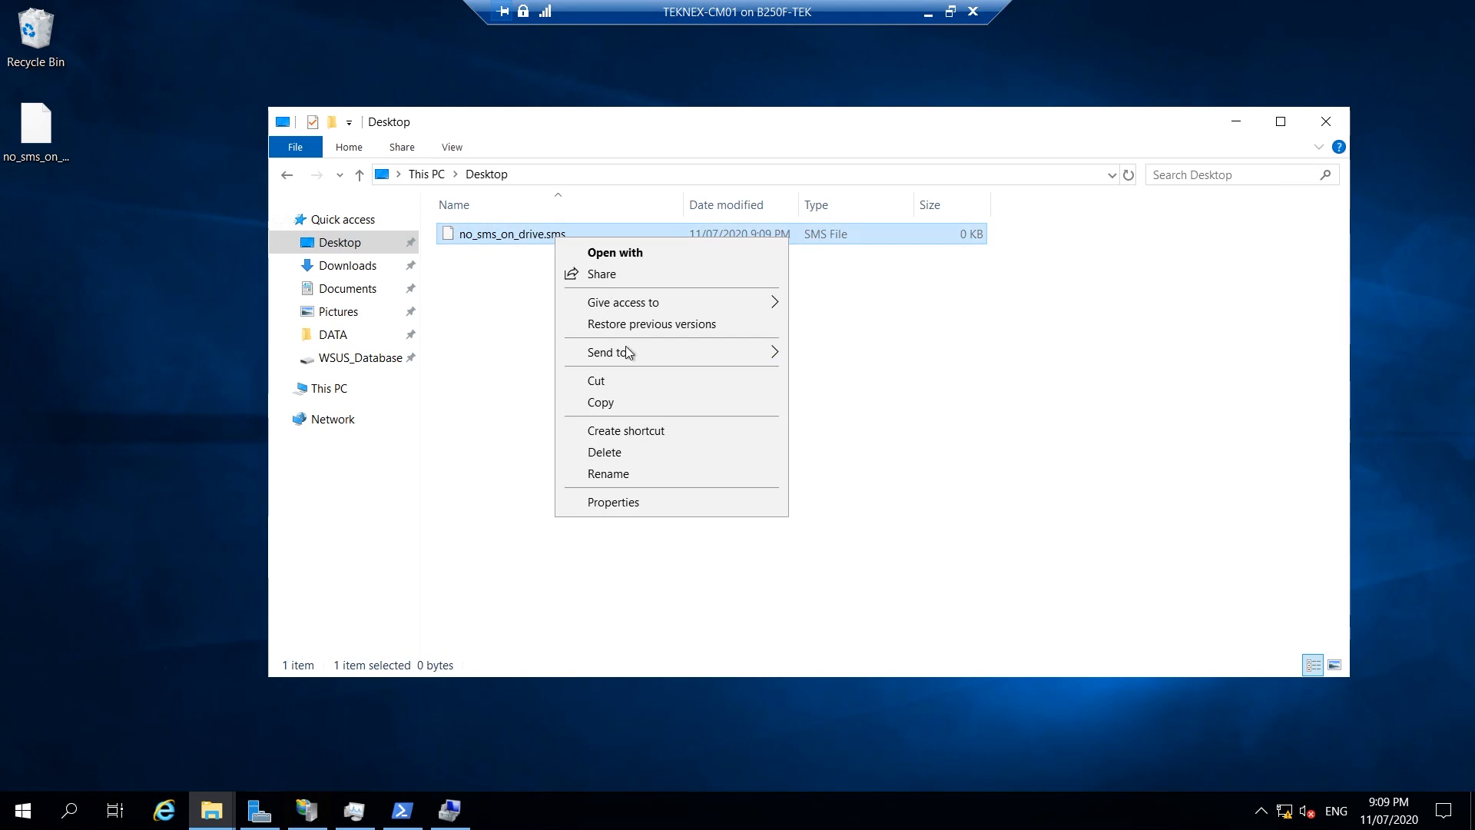
pyautogui.click(633, 403)
pyautogui.click(329, 391)
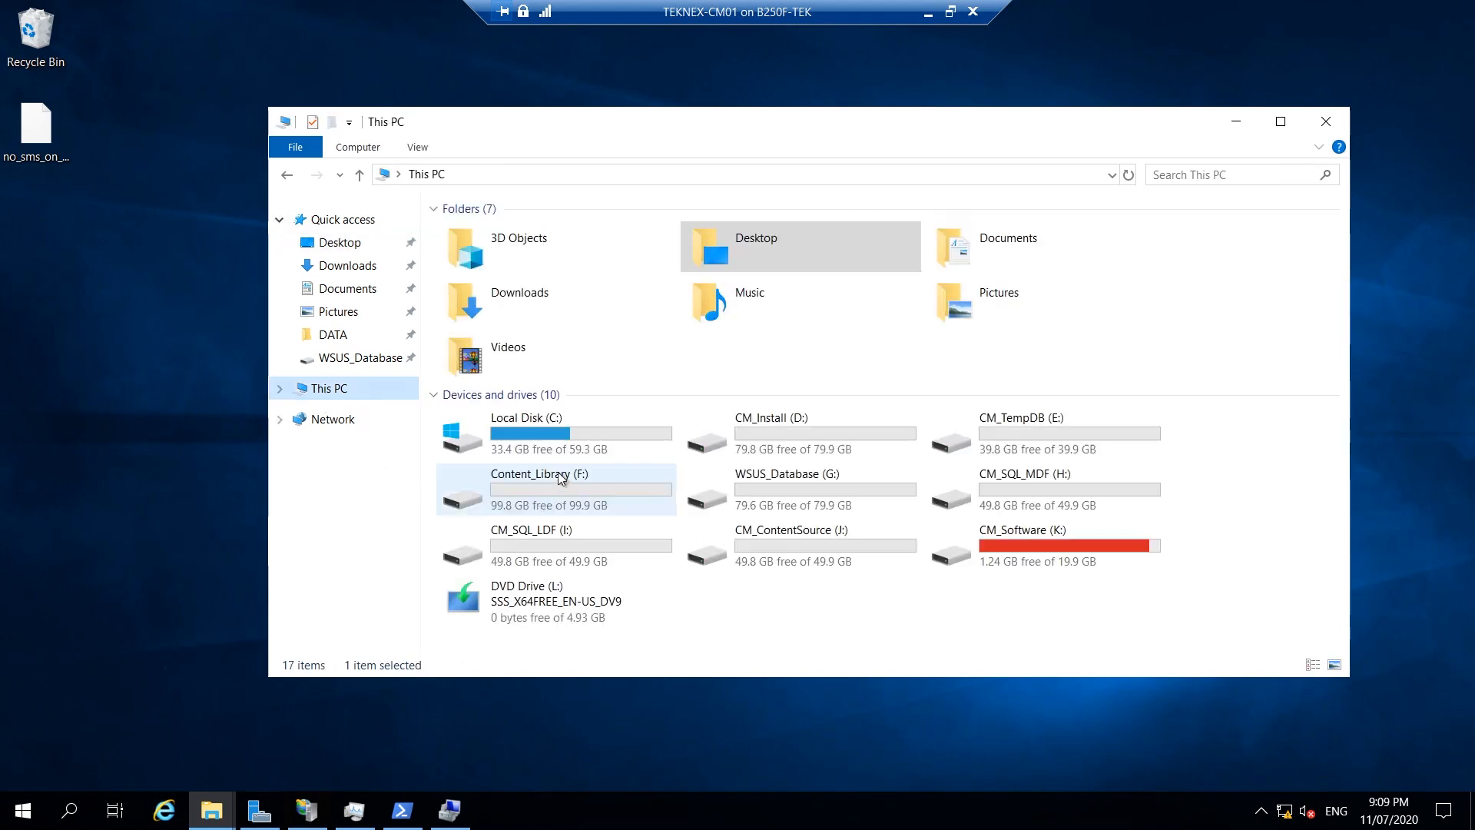
pyautogui.doubleClick(537, 430)
pyautogui.rightClick(656, 425)
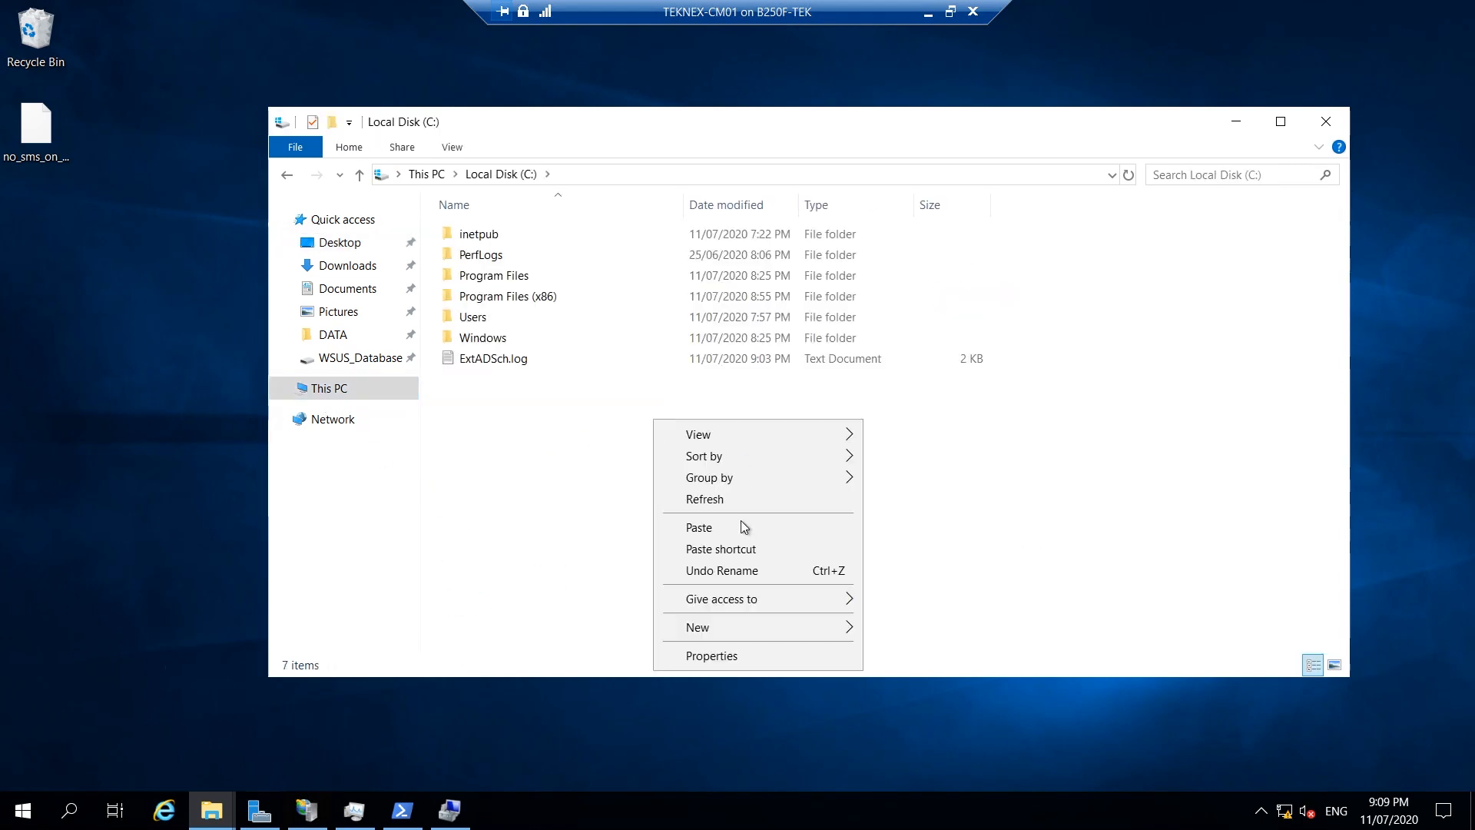
pyautogui.click(727, 526)
pyautogui.click(699, 327)
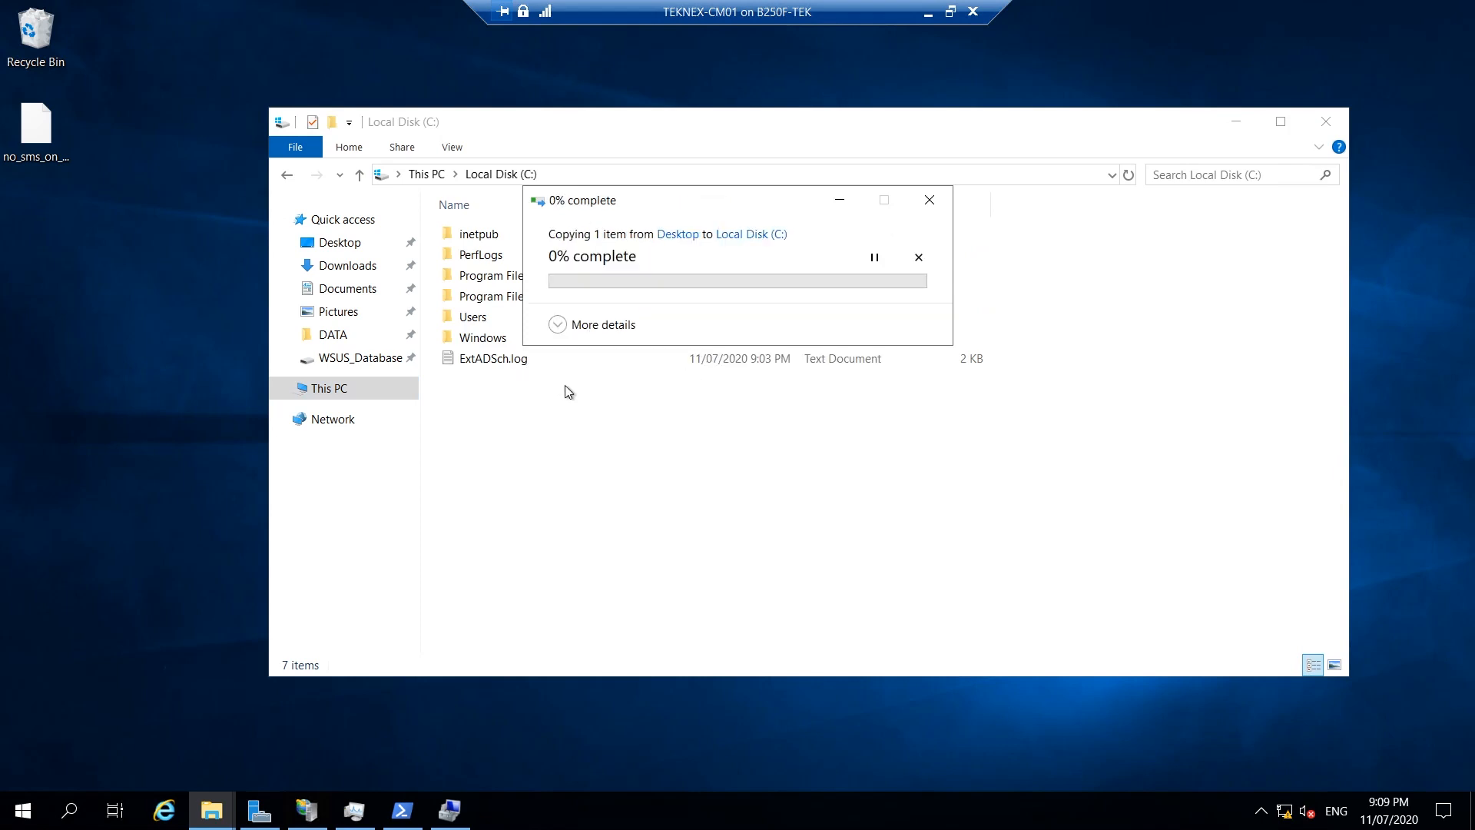
pyautogui.click(345, 398)
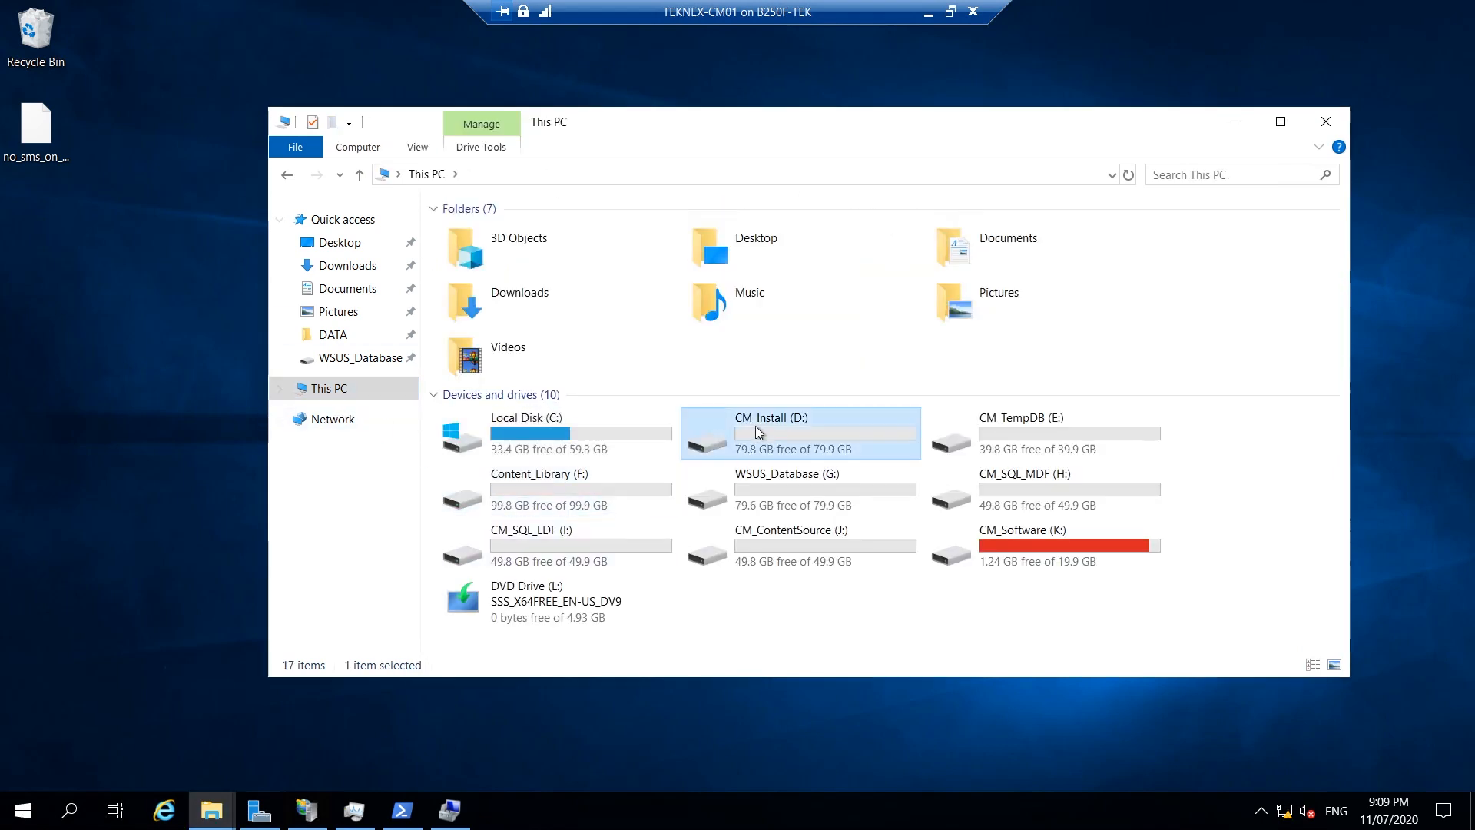
# Paste the file into the roots of CM_Install (D:) and CM_TempDB (E:) as well.
pyautogui.doubleClick(754, 426)
pyautogui.rightClick(635, 308)
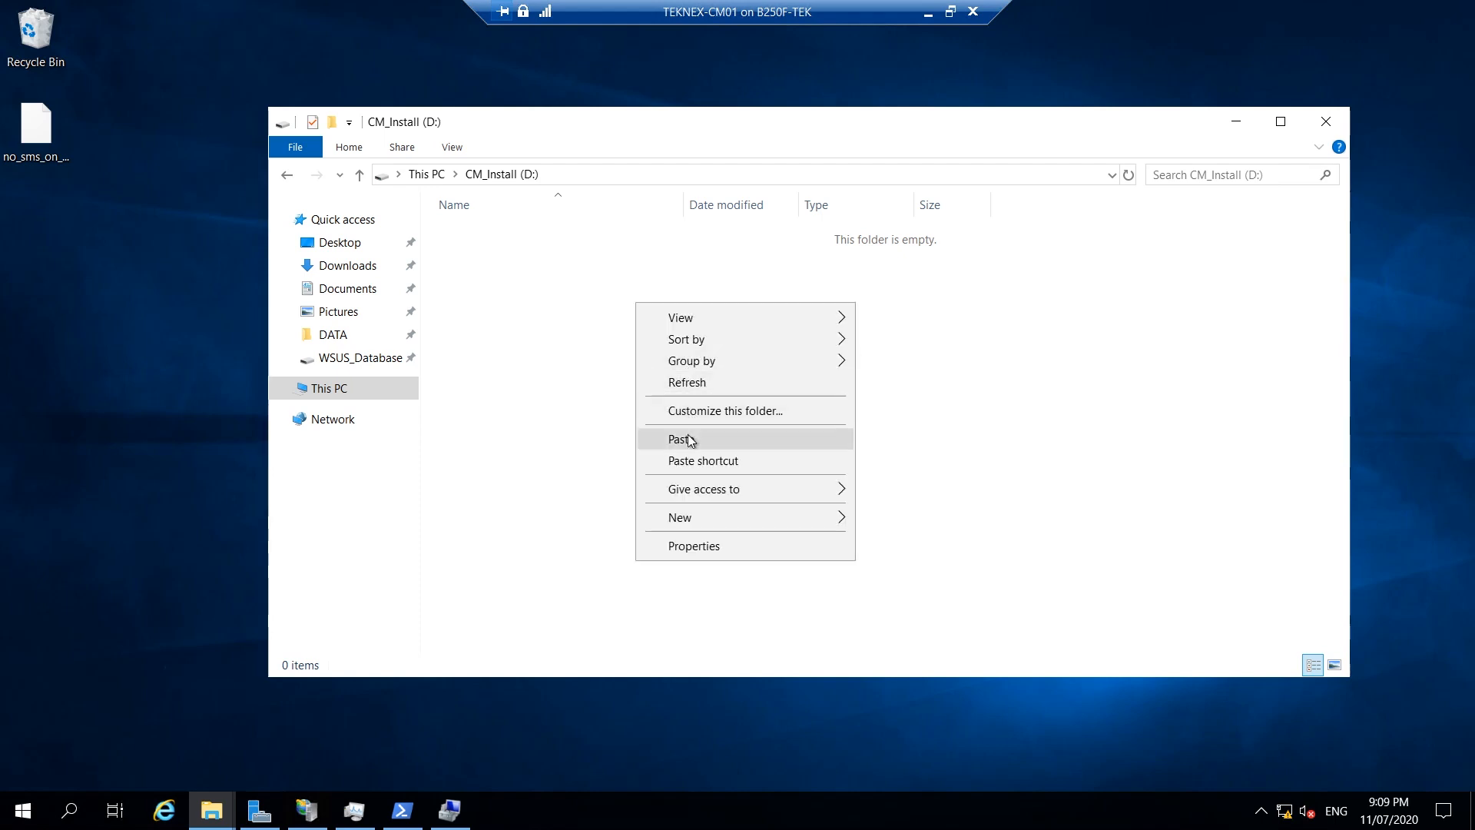
pyautogui.click(688, 433)
pyautogui.click(685, 317)
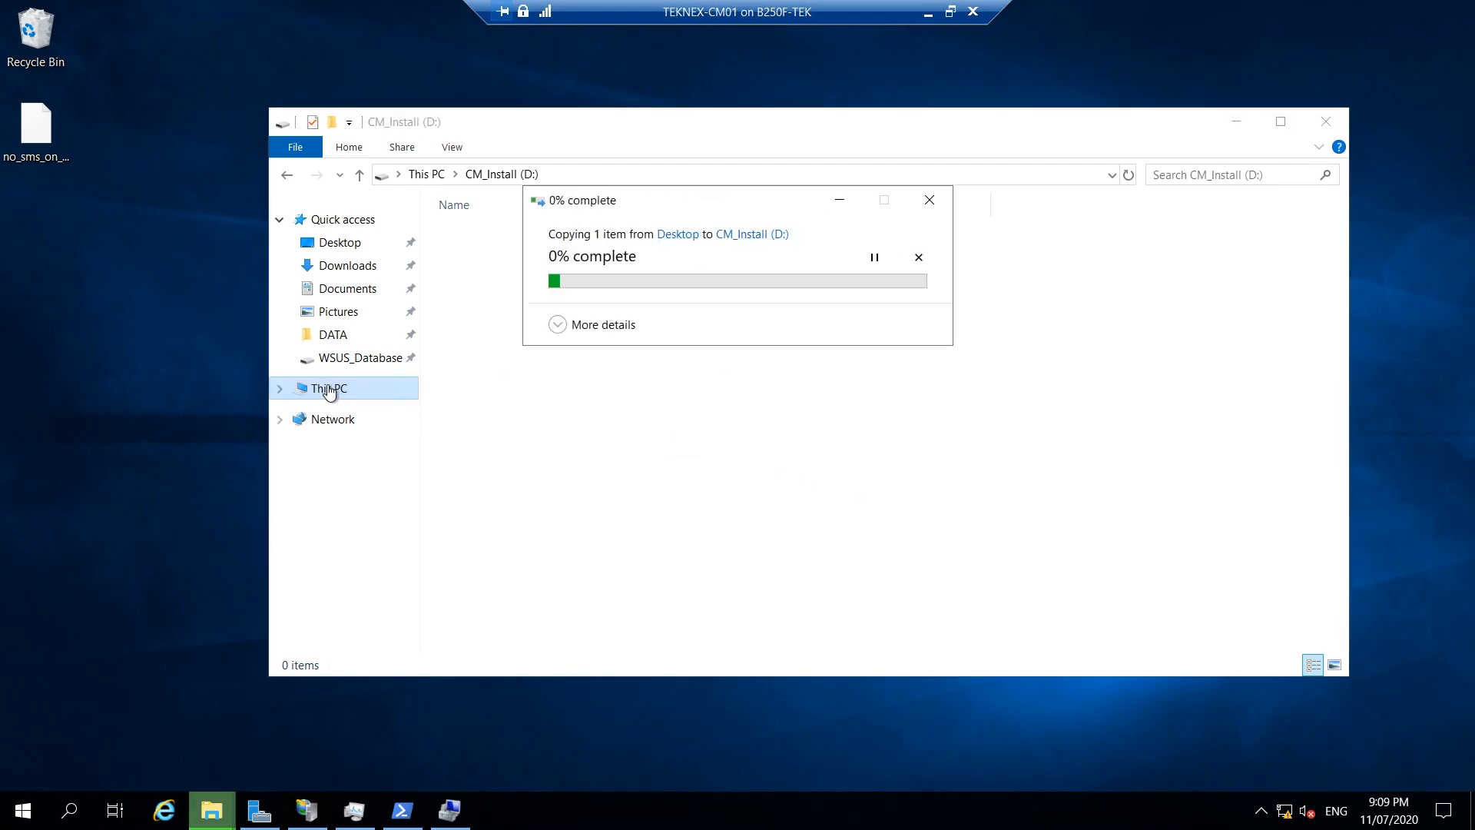
pyautogui.click(338, 388)
pyautogui.doubleClick(1038, 436)
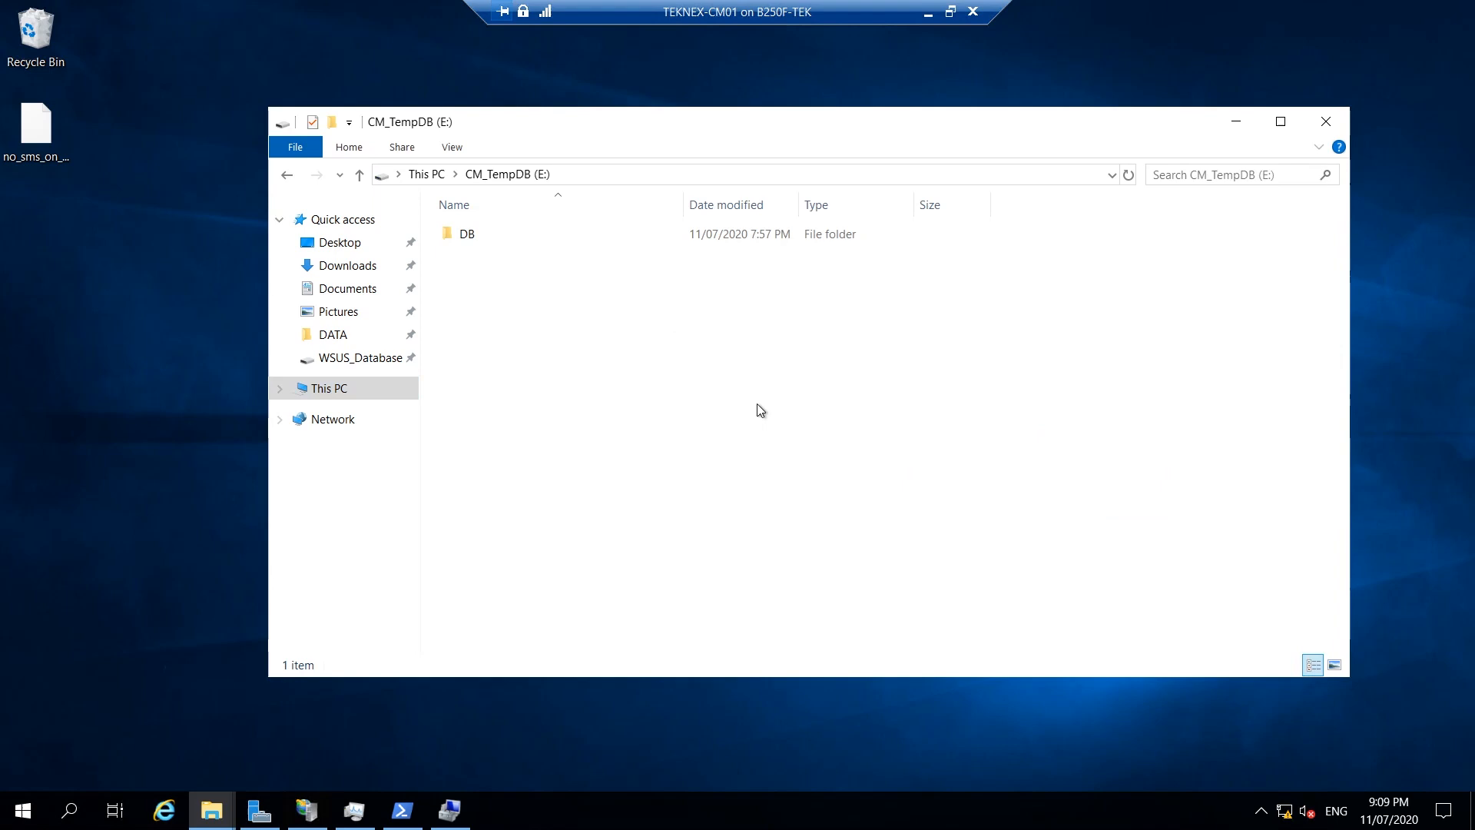
pyautogui.rightClick(655, 335)
pyautogui.click(702, 471)
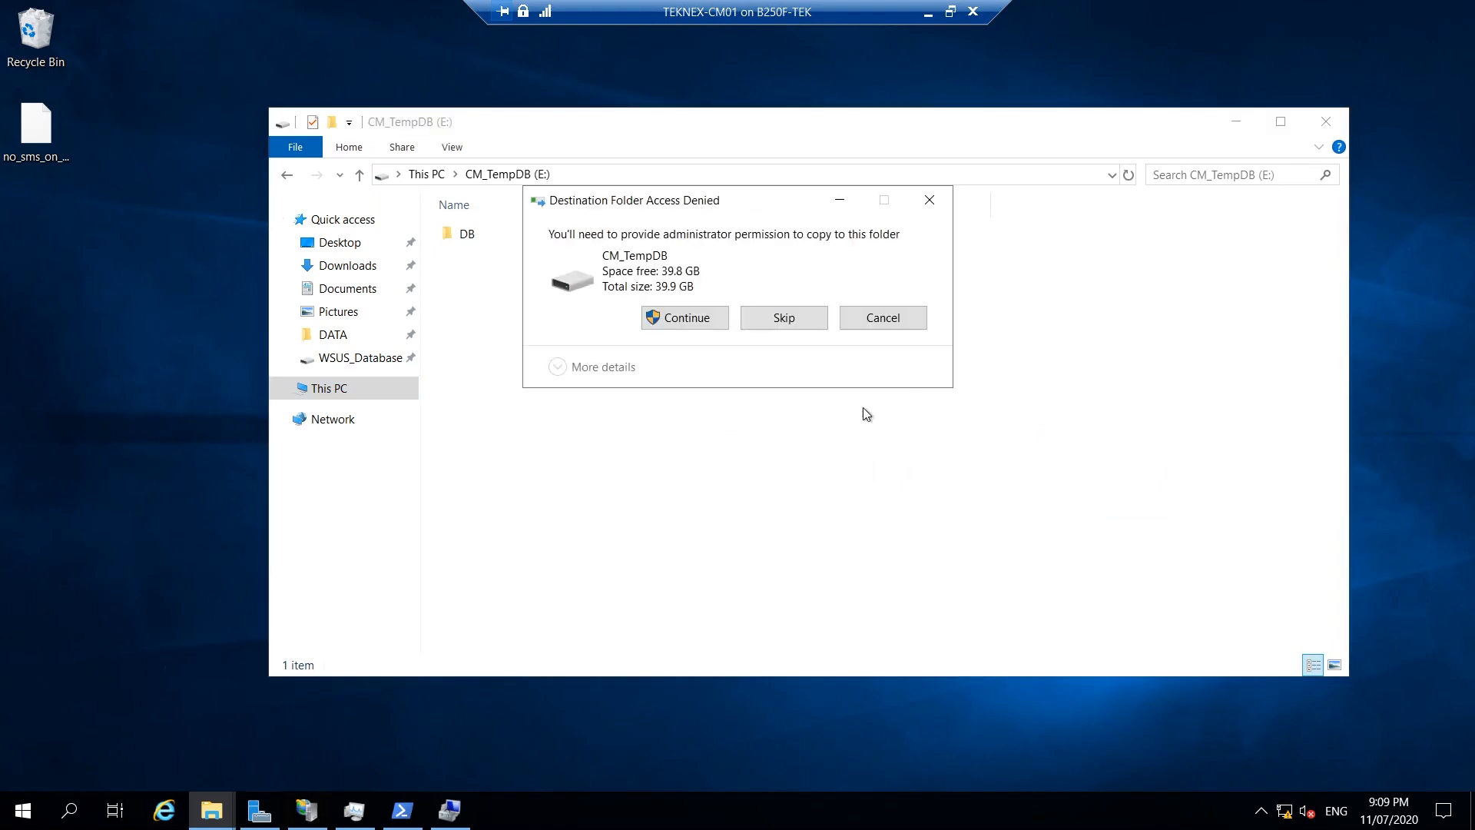
pyautogui.click(673, 319)
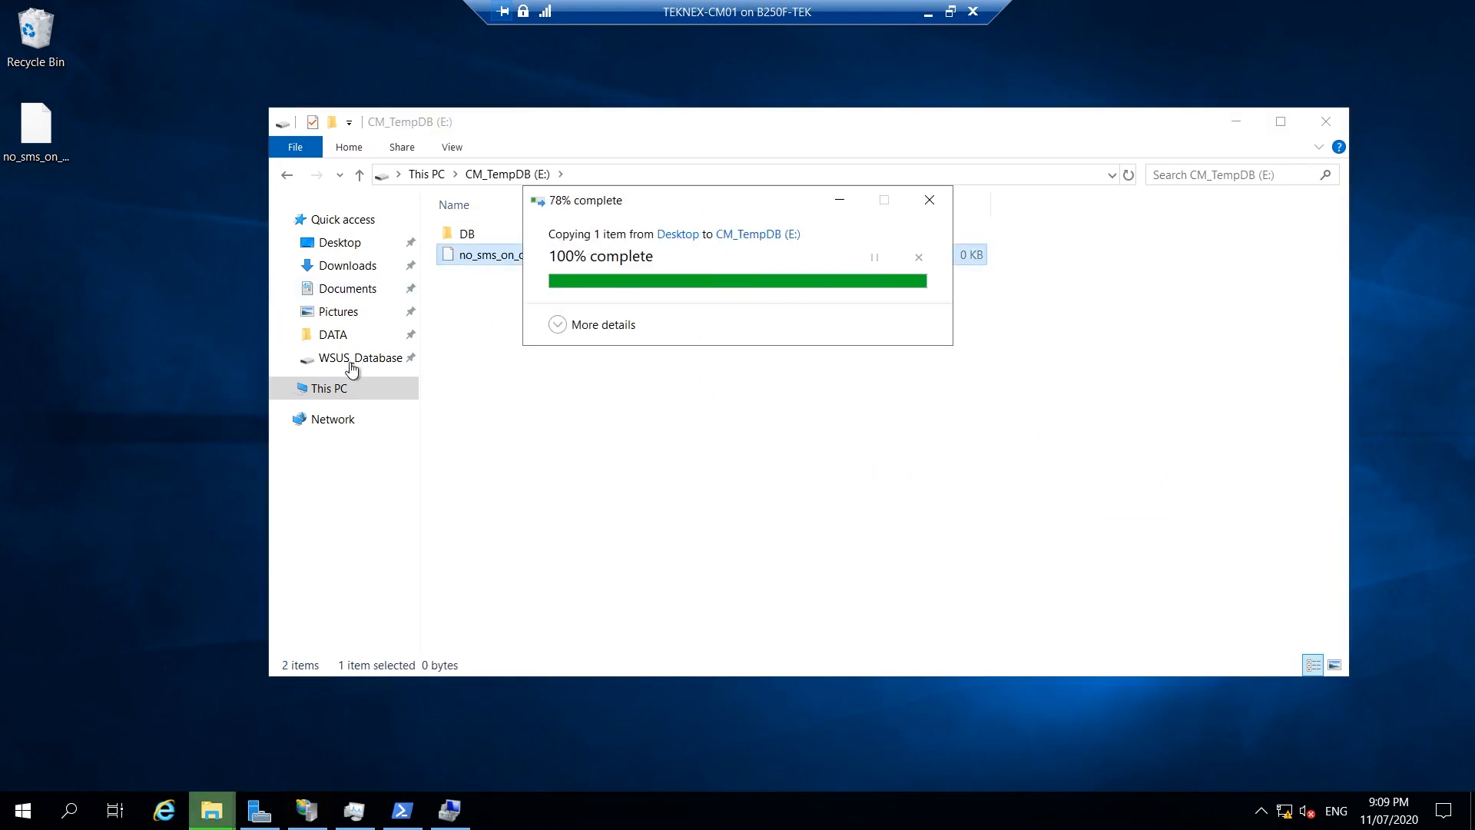
pyautogui.click(346, 390)
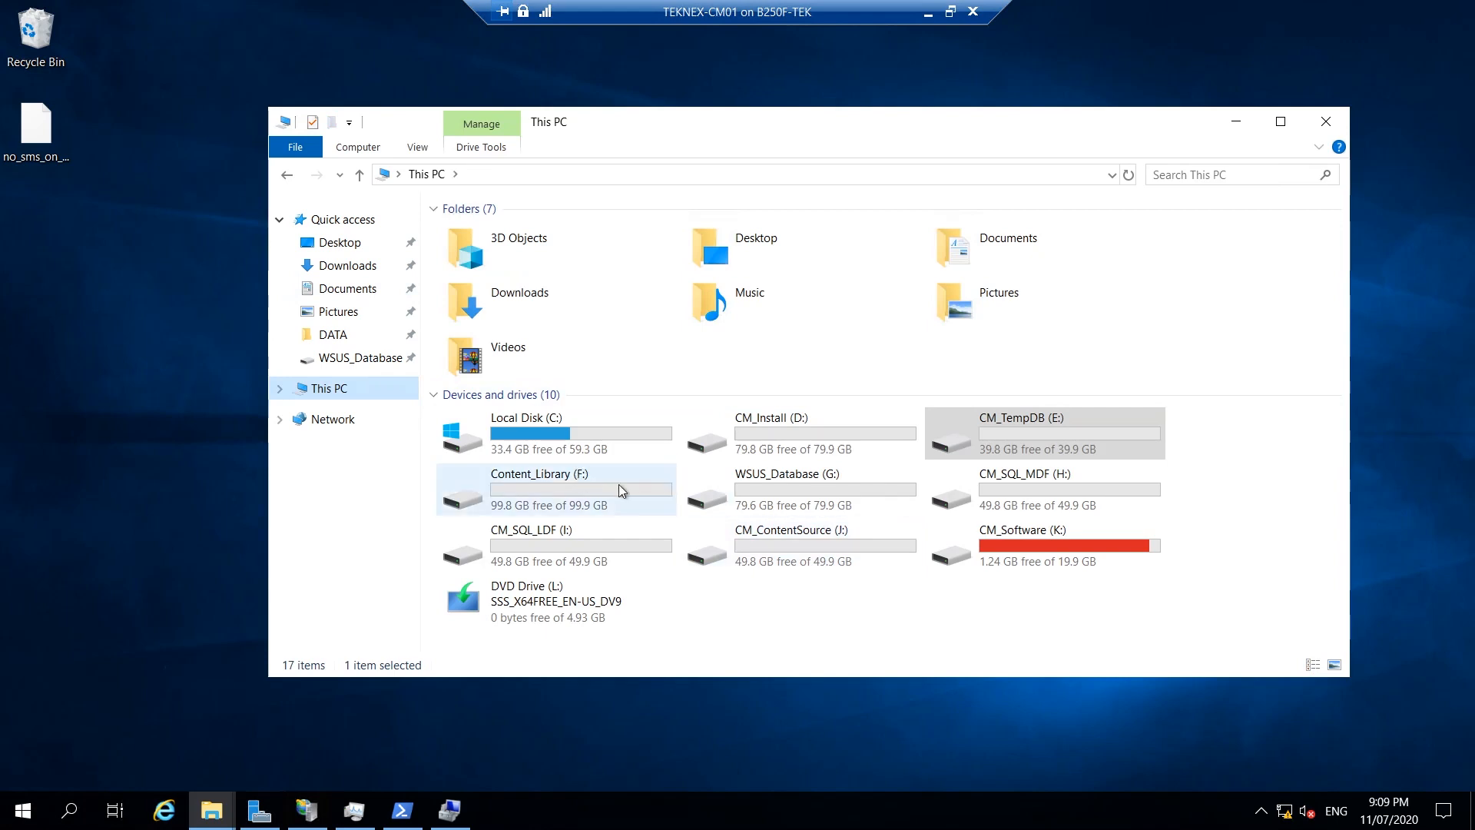
# Paste no_sms_on_drive.sms into the roots of WSUS_Database (G:) and CM_SQL_MDF (H:).
pyautogui.doubleClick(810, 484)
pyautogui.rightClick(692, 338)
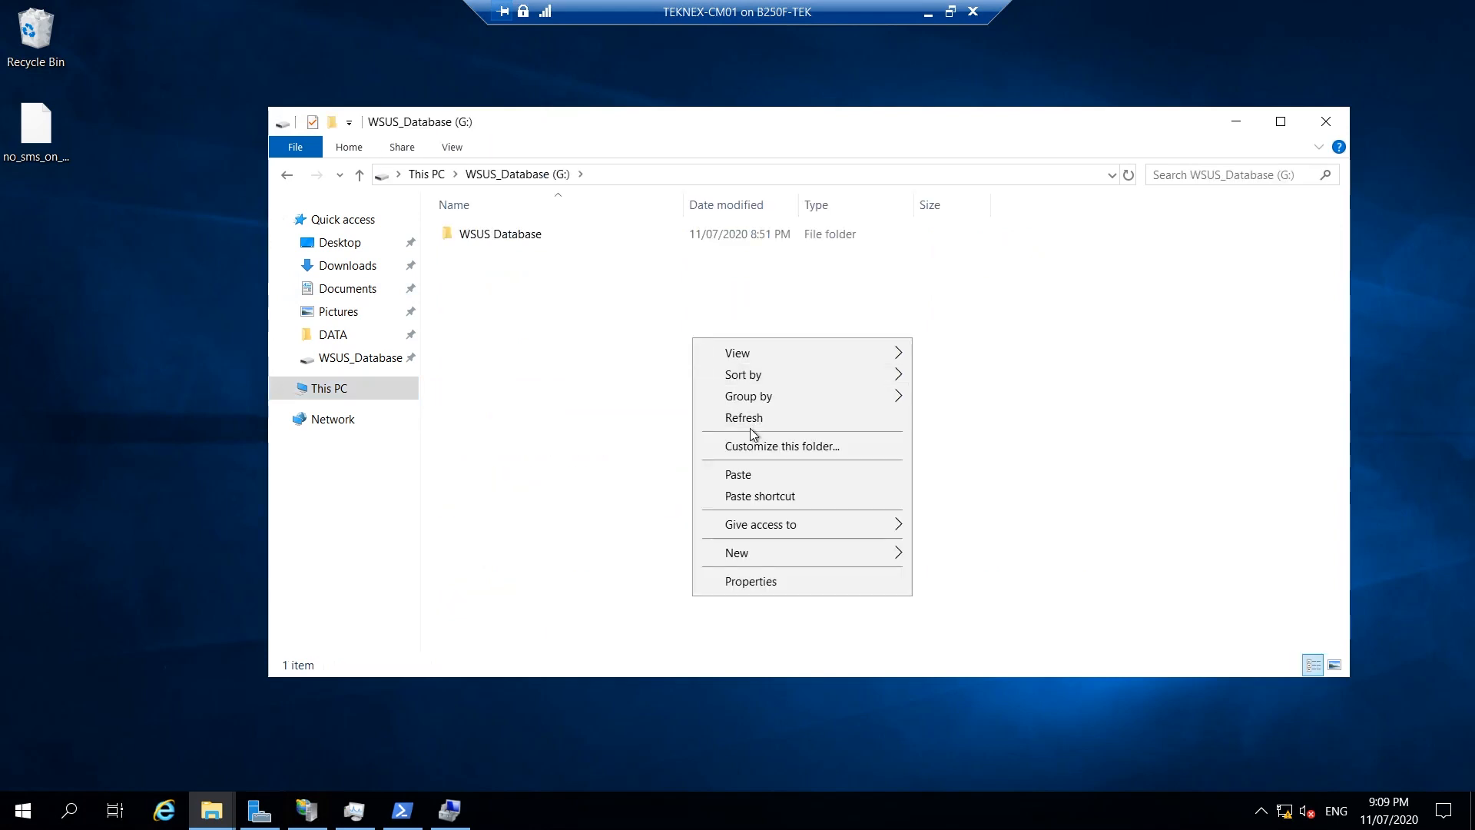
pyautogui.click(764, 473)
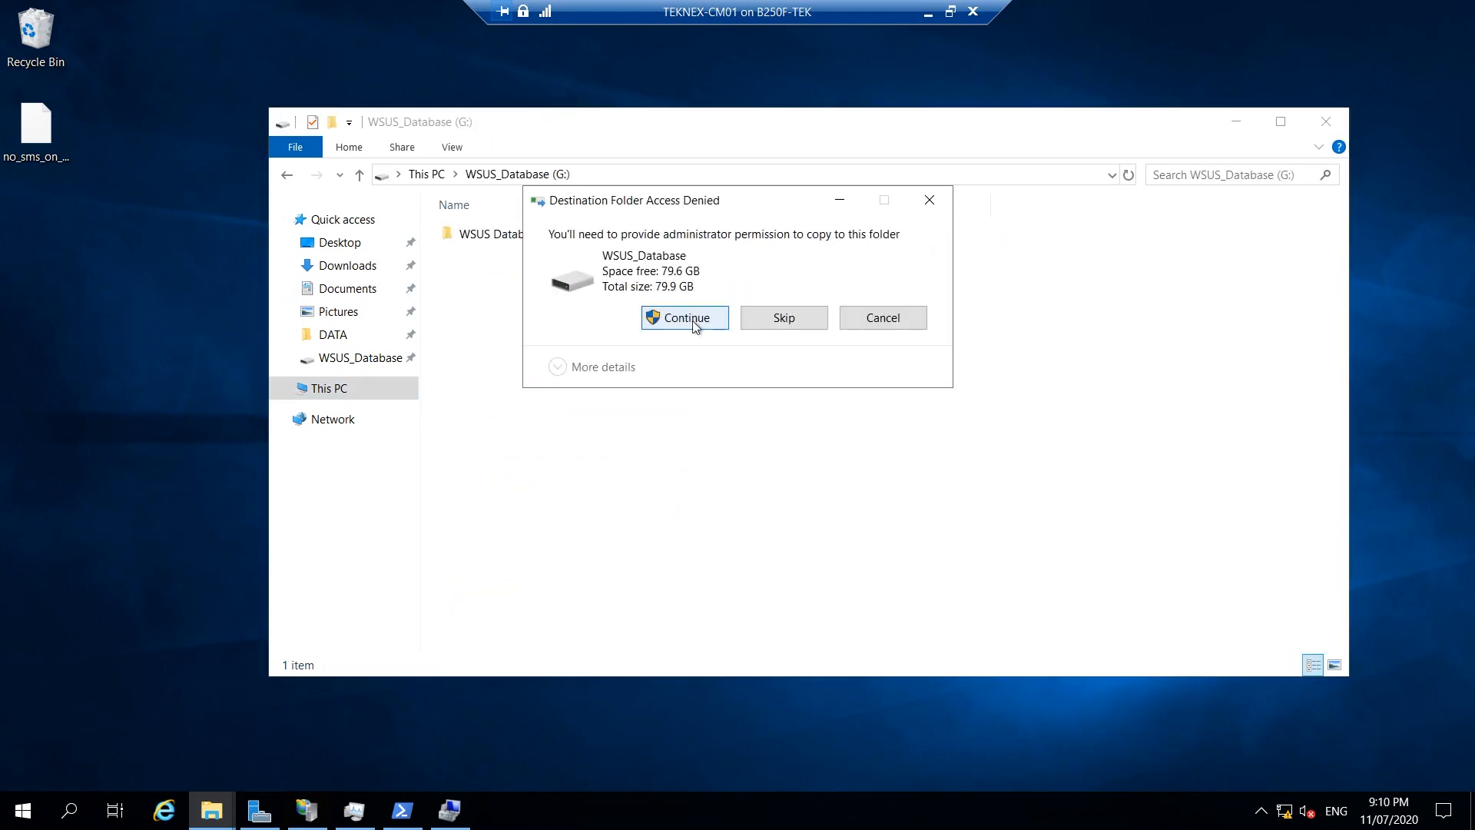
pyautogui.click(693, 321)
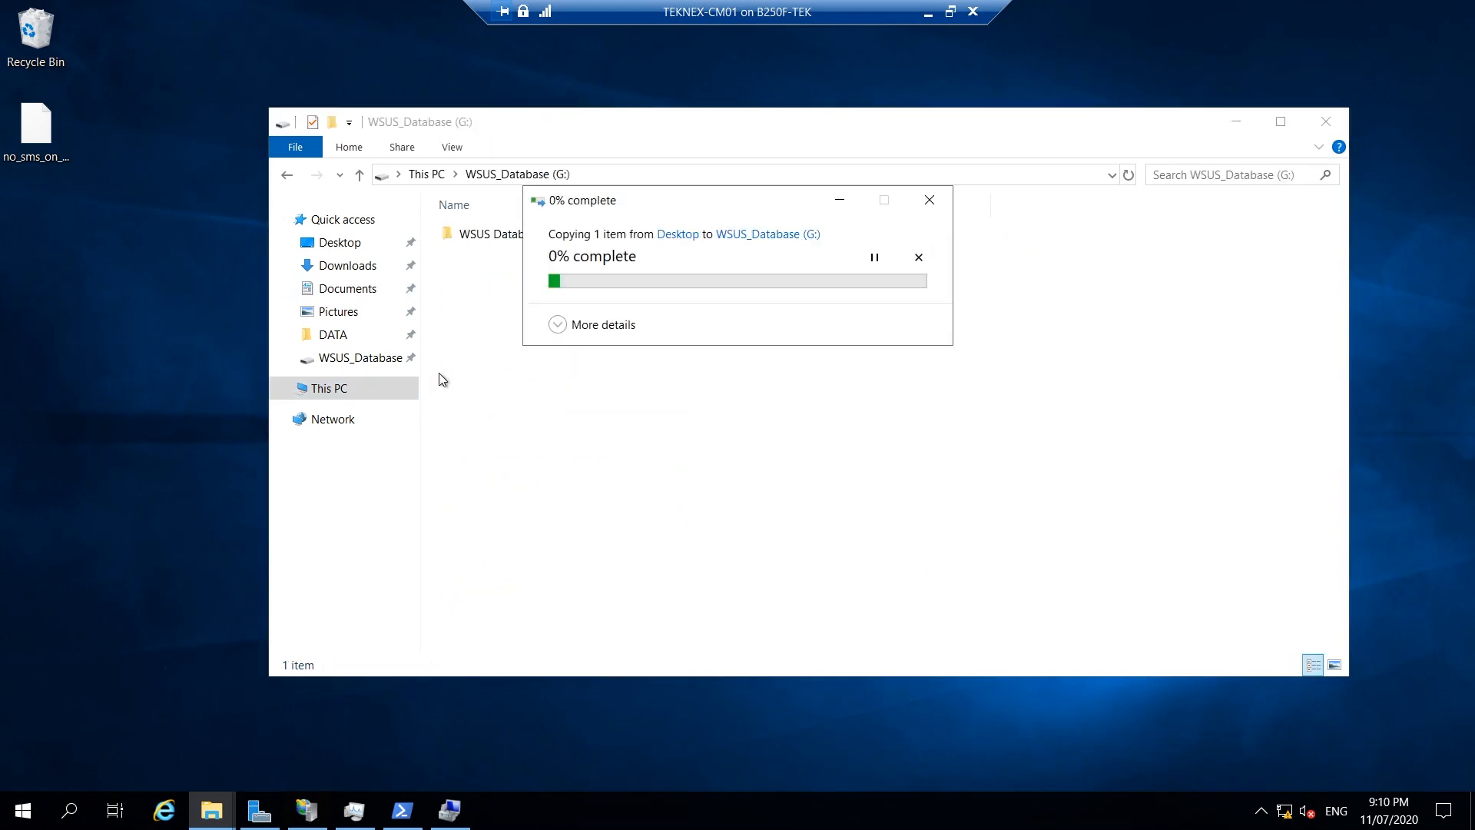
pyautogui.click(348, 392)
pyautogui.doubleClick(1018, 505)
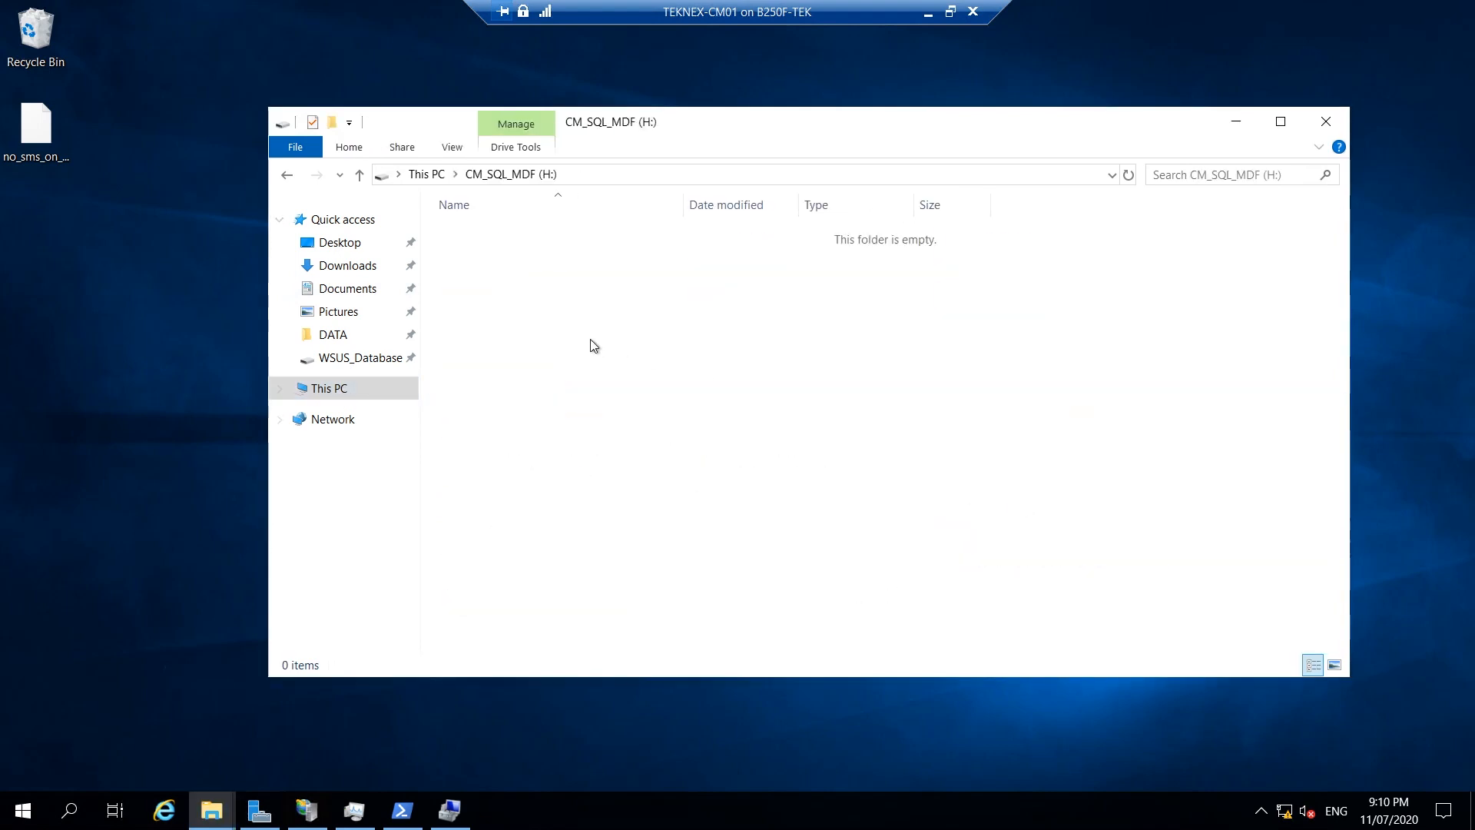
pyautogui.rightClick(569, 303)
pyautogui.click(633, 431)
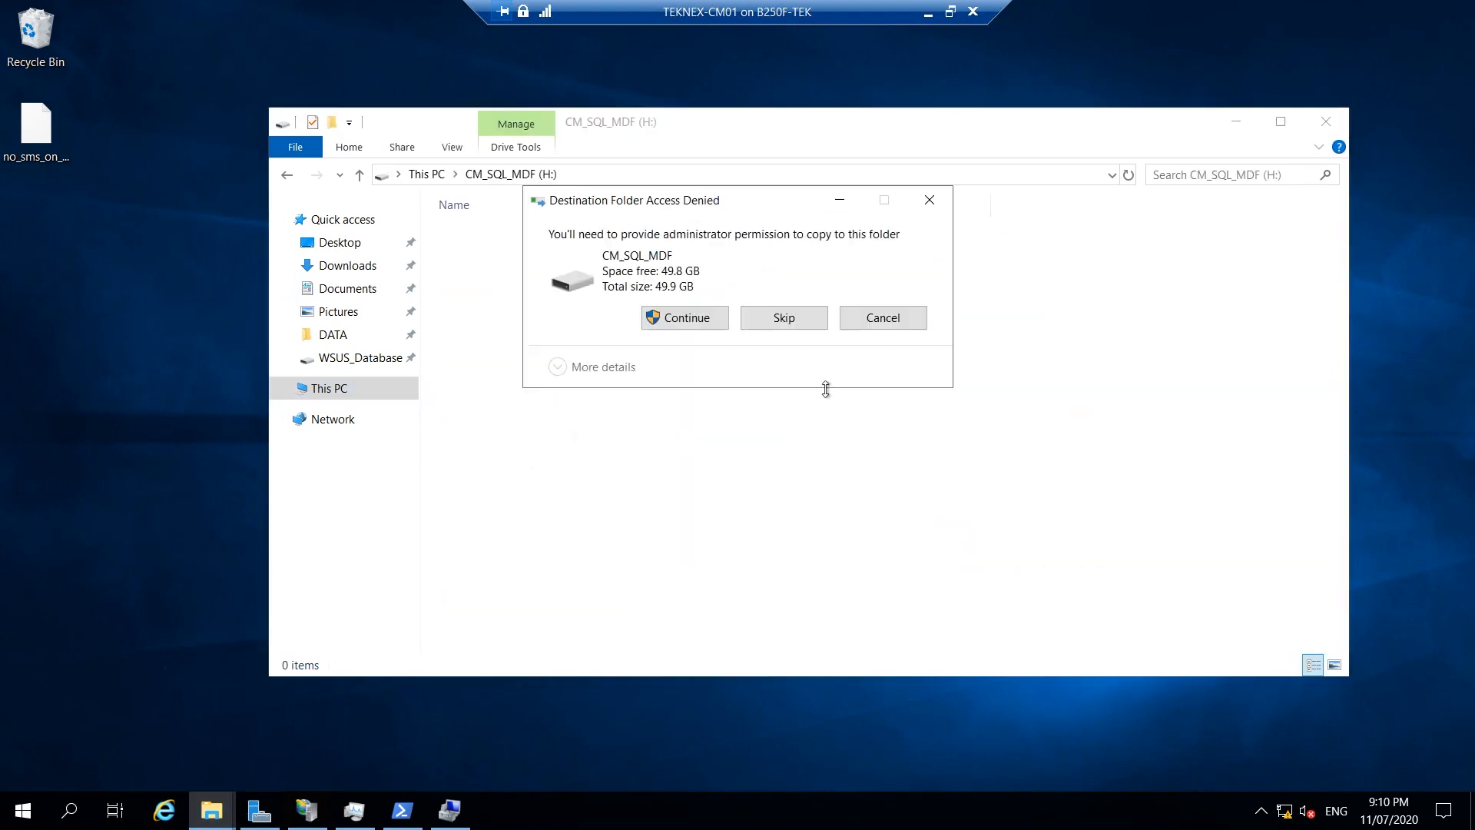
pyautogui.click(718, 316)
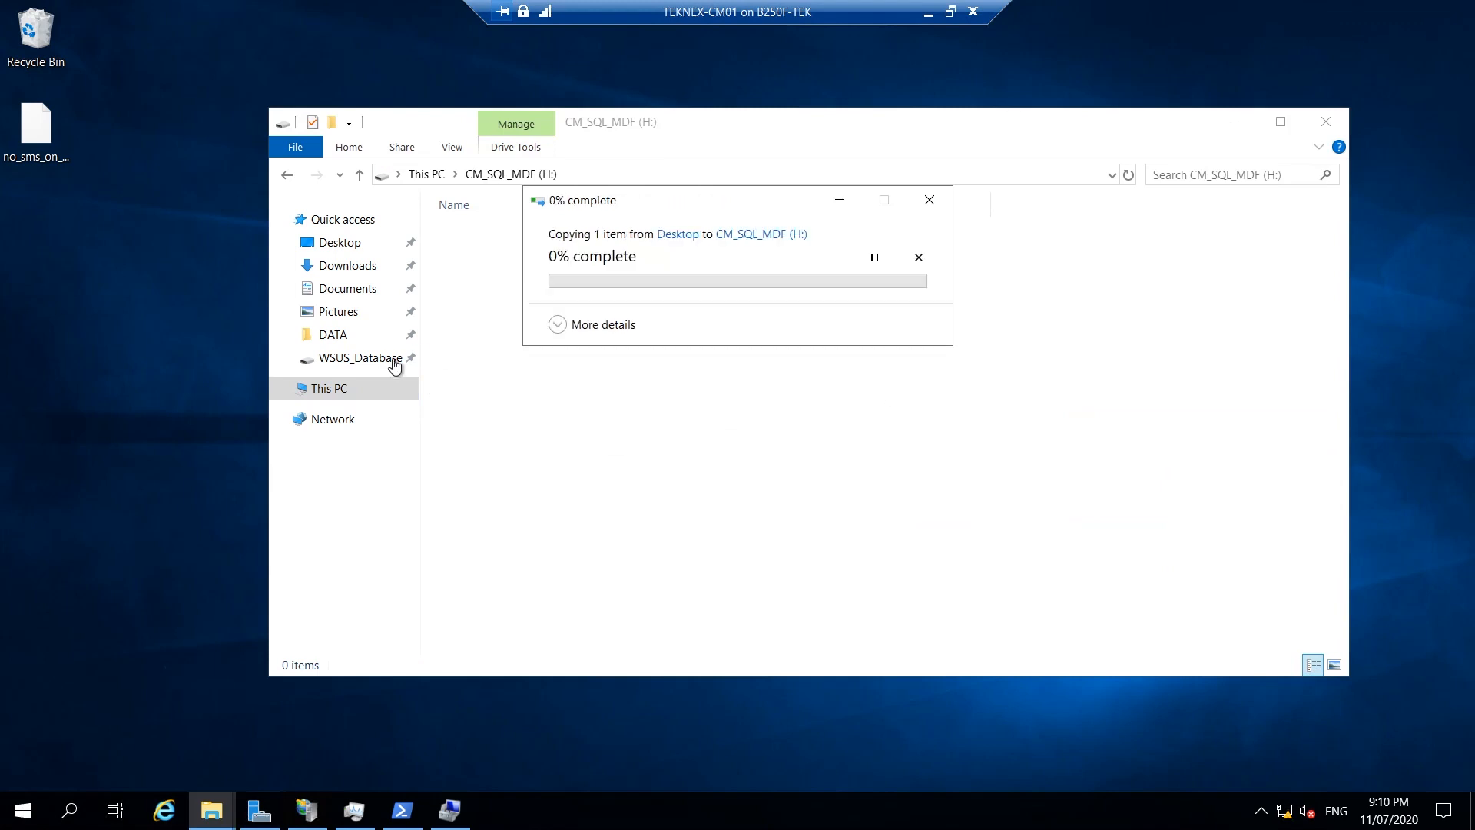
pyautogui.click(362, 389)
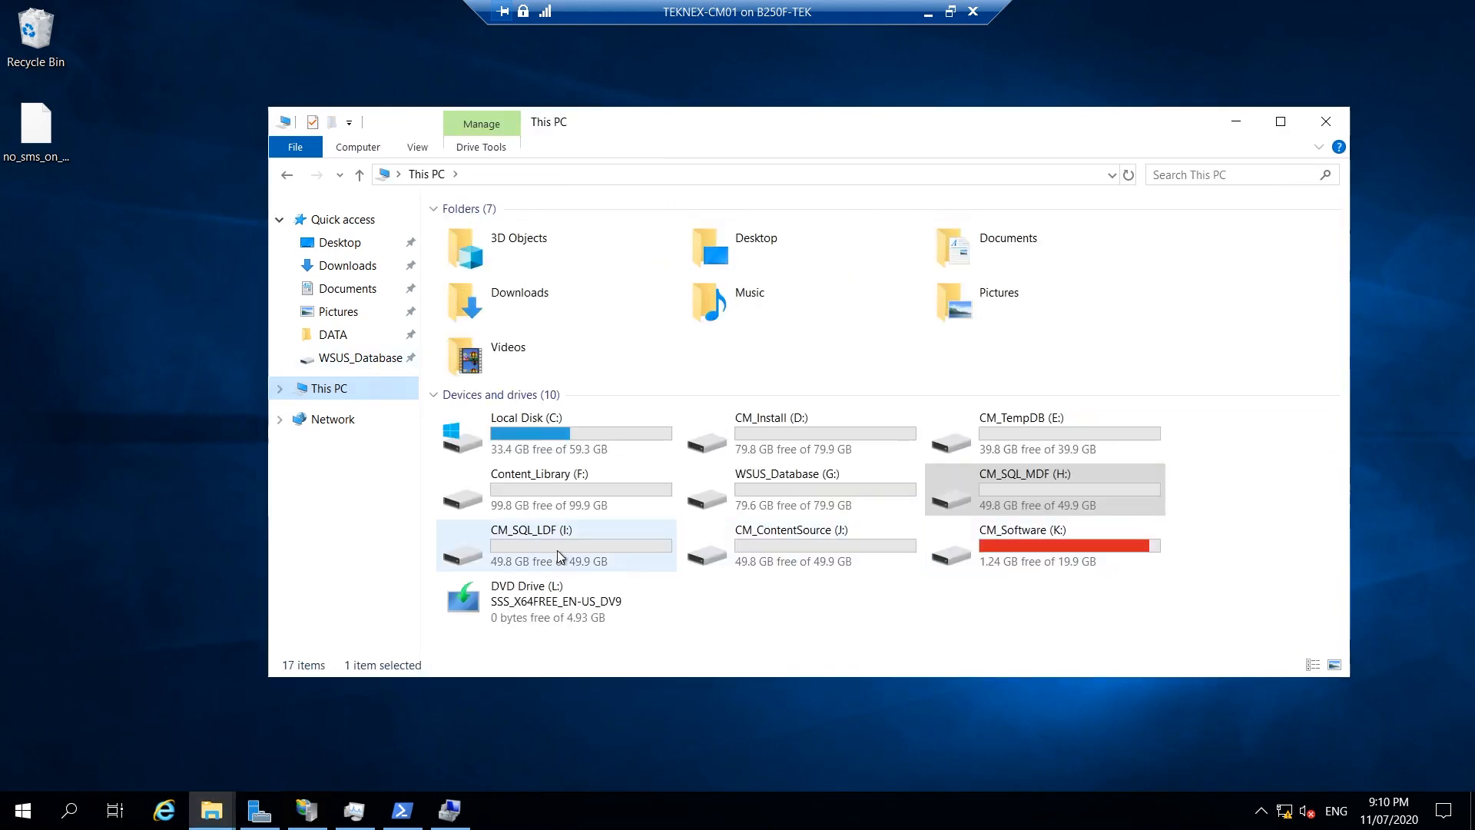
# Paste the file onto CM_SQL_LDF (I:) and CM_ContentSource (J:) too.
pyautogui.doubleClick(558, 554)
pyautogui.rightClick(615, 344)
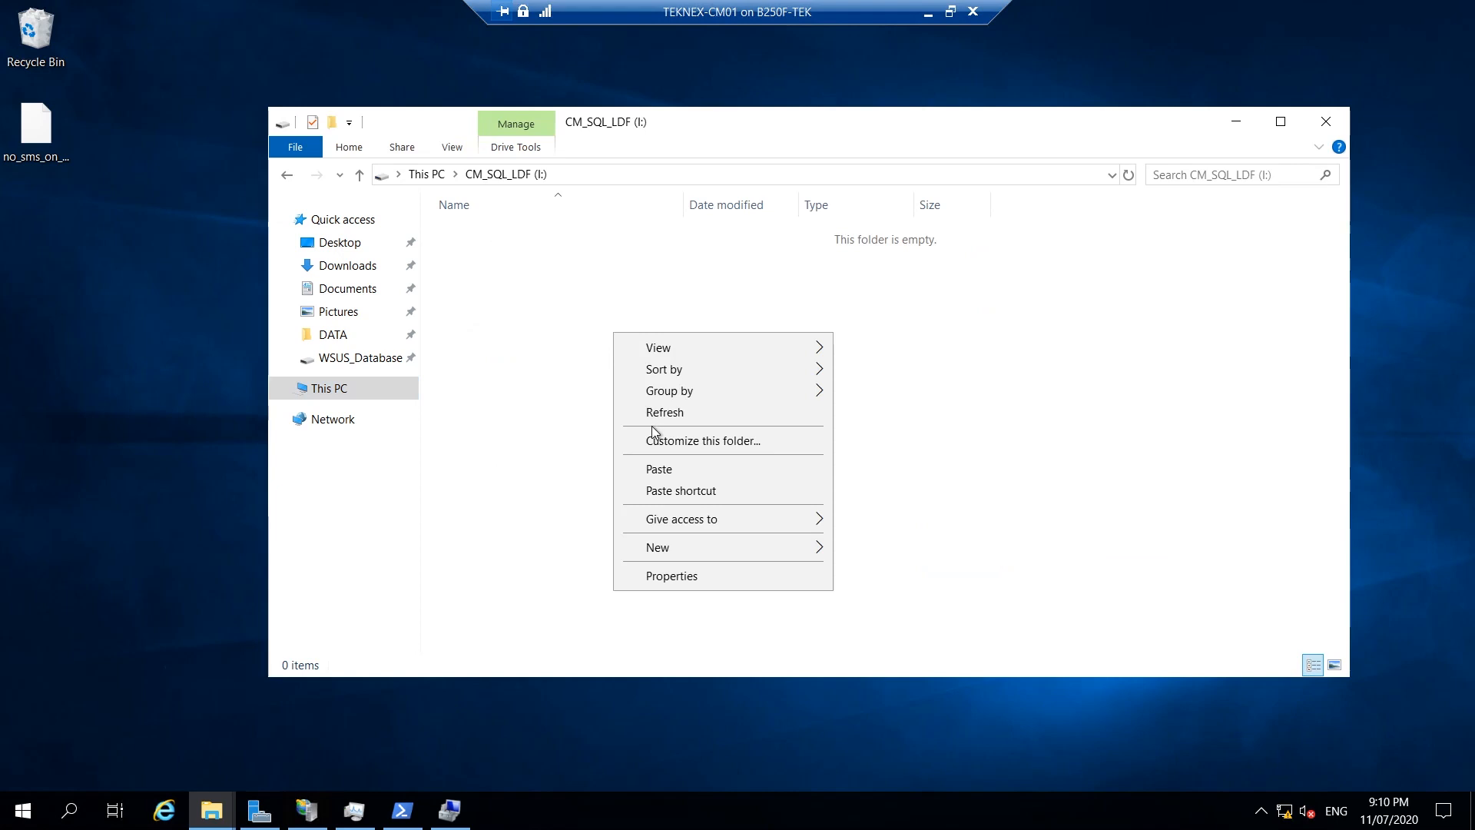
pyautogui.click(684, 465)
pyautogui.click(695, 318)
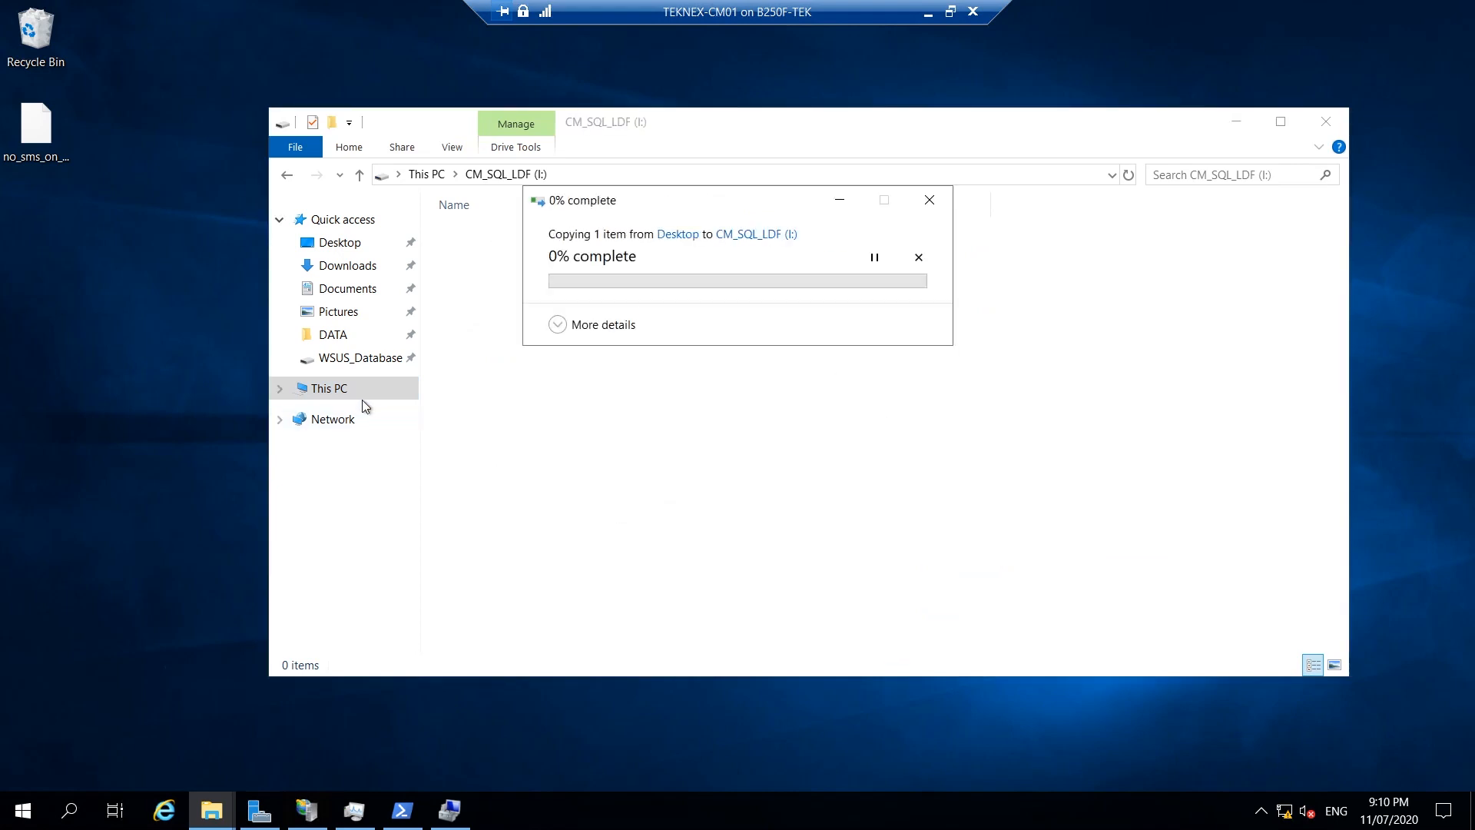
pyautogui.click(361, 389)
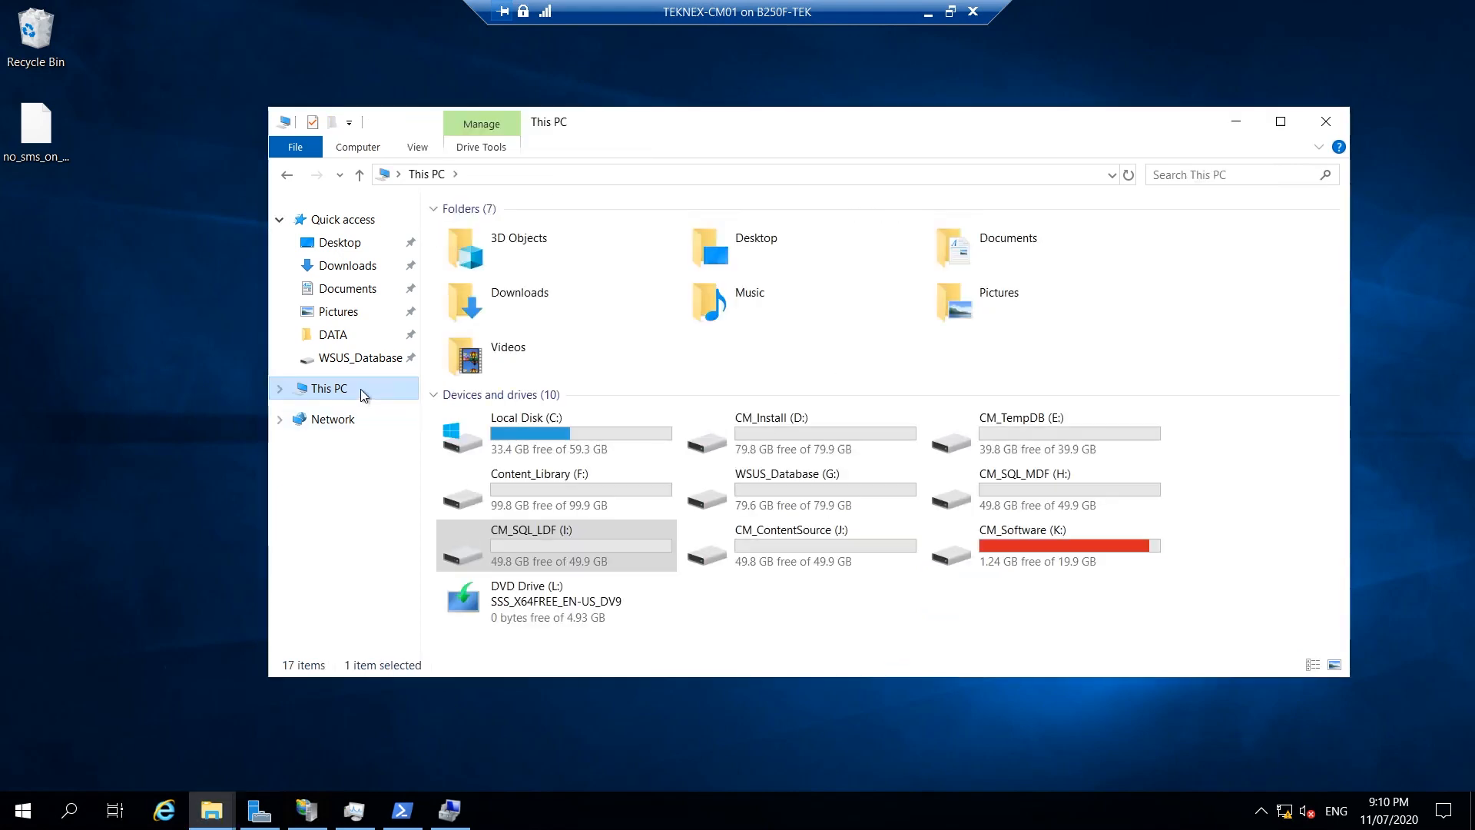
pyautogui.doubleClick(799, 549)
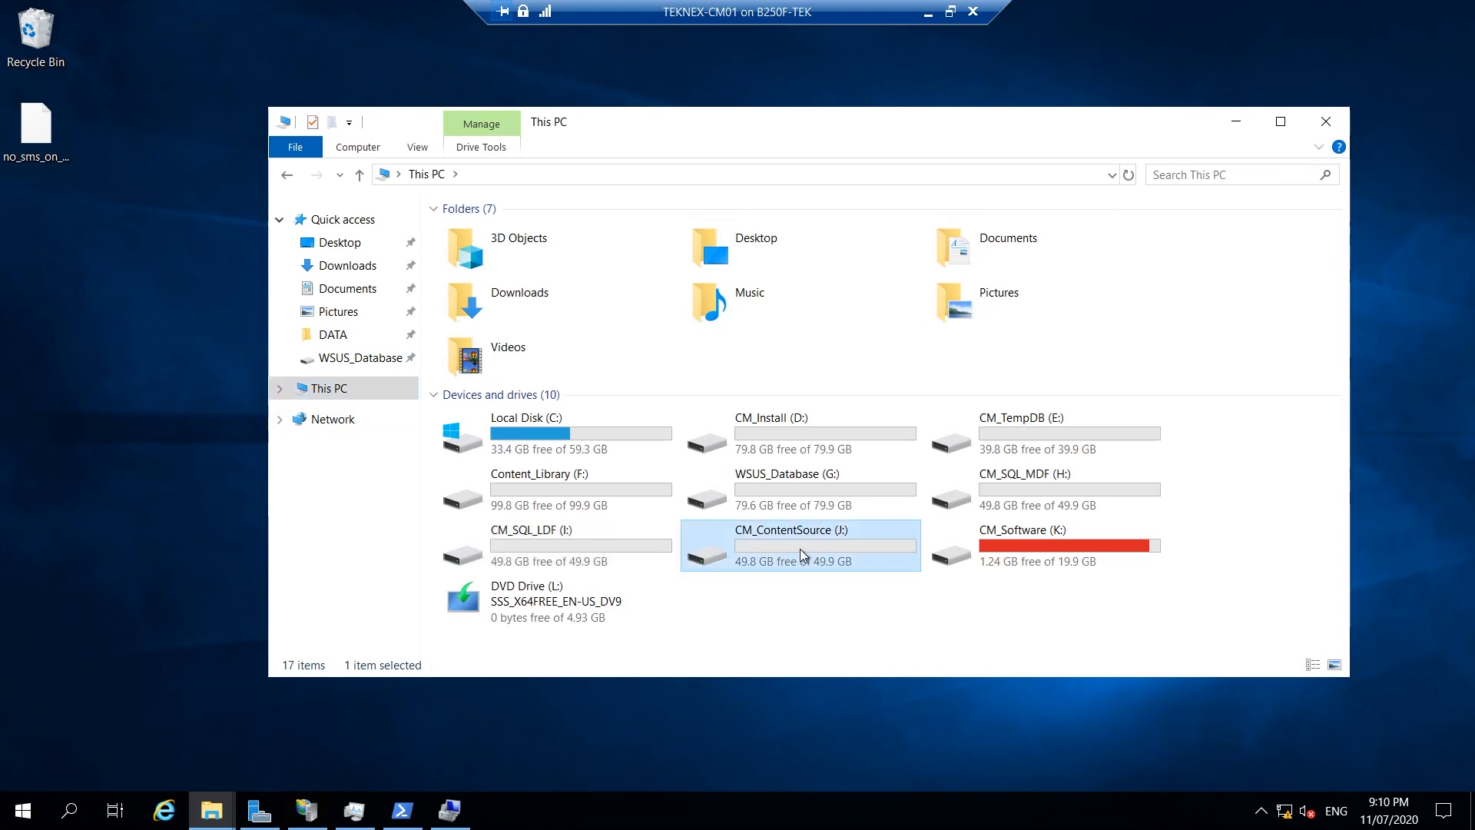
pyautogui.rightClick(691, 371)
pyautogui.click(746, 504)
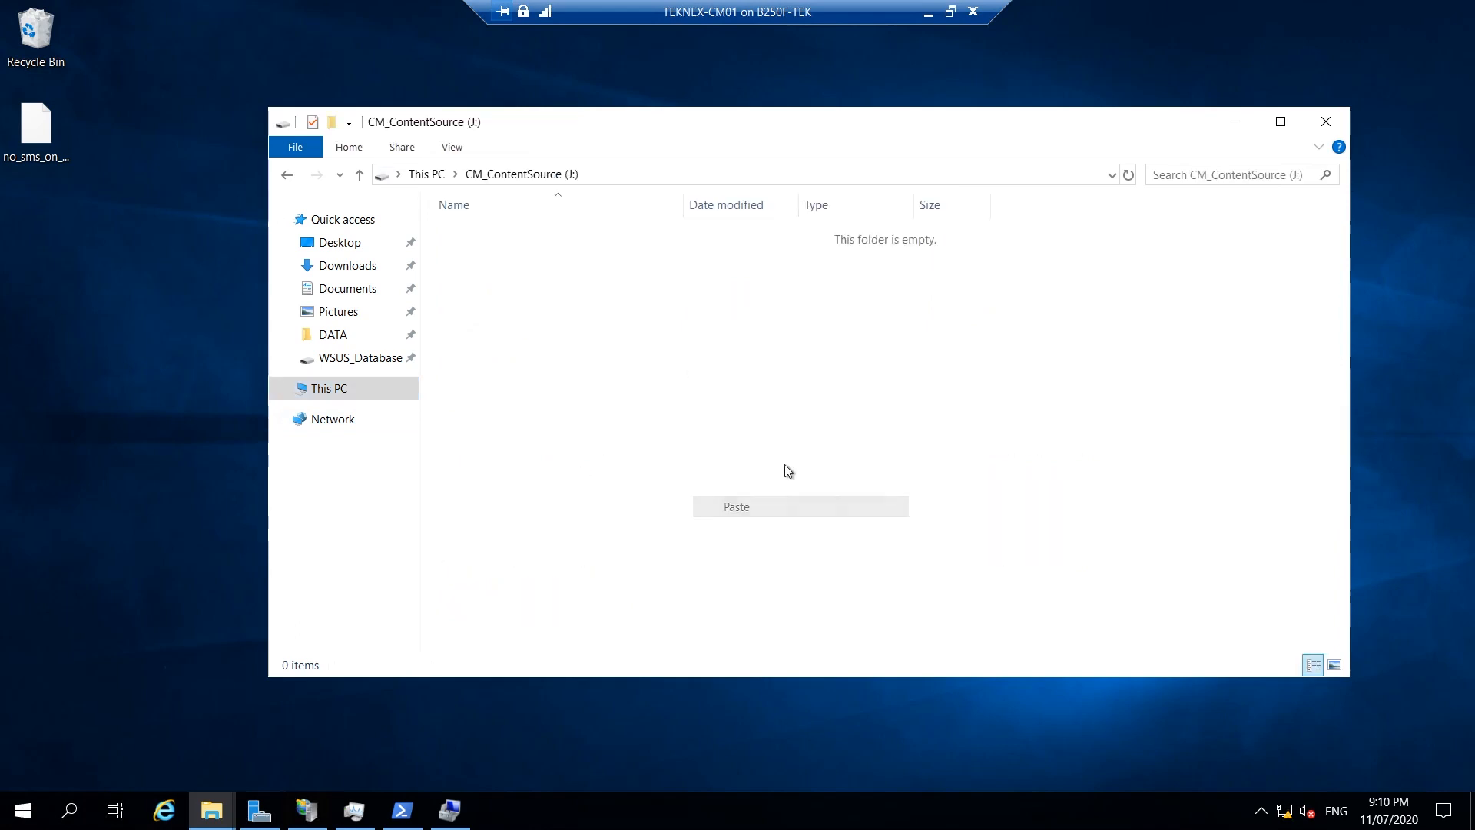
pyautogui.click(677, 324)
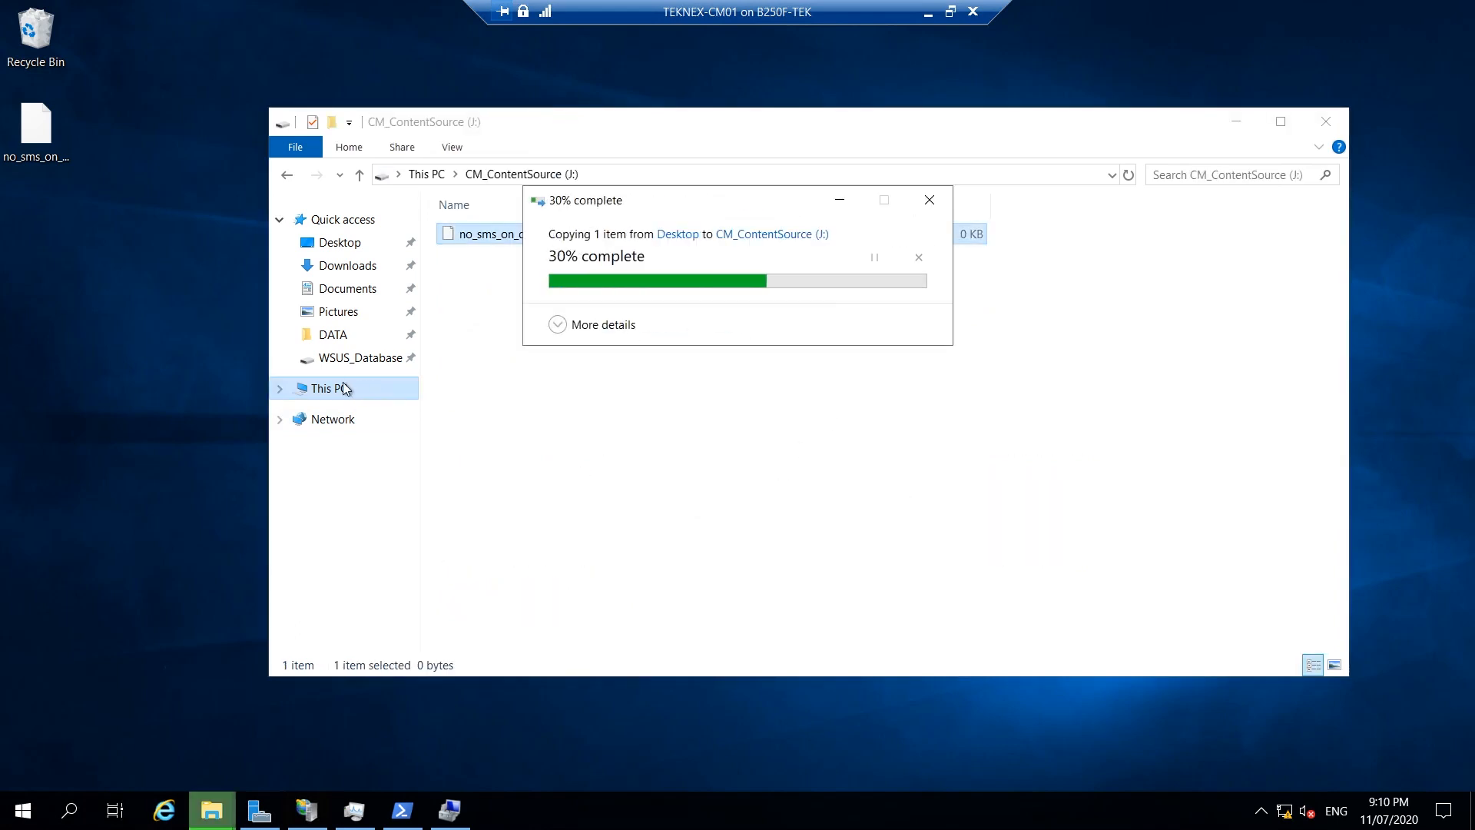
pyautogui.click(385, 390)
# Paste it onto CM_Software (K:), then view DVD Drive (L:) contents and go back.
pyautogui.doubleClick(1053, 546)
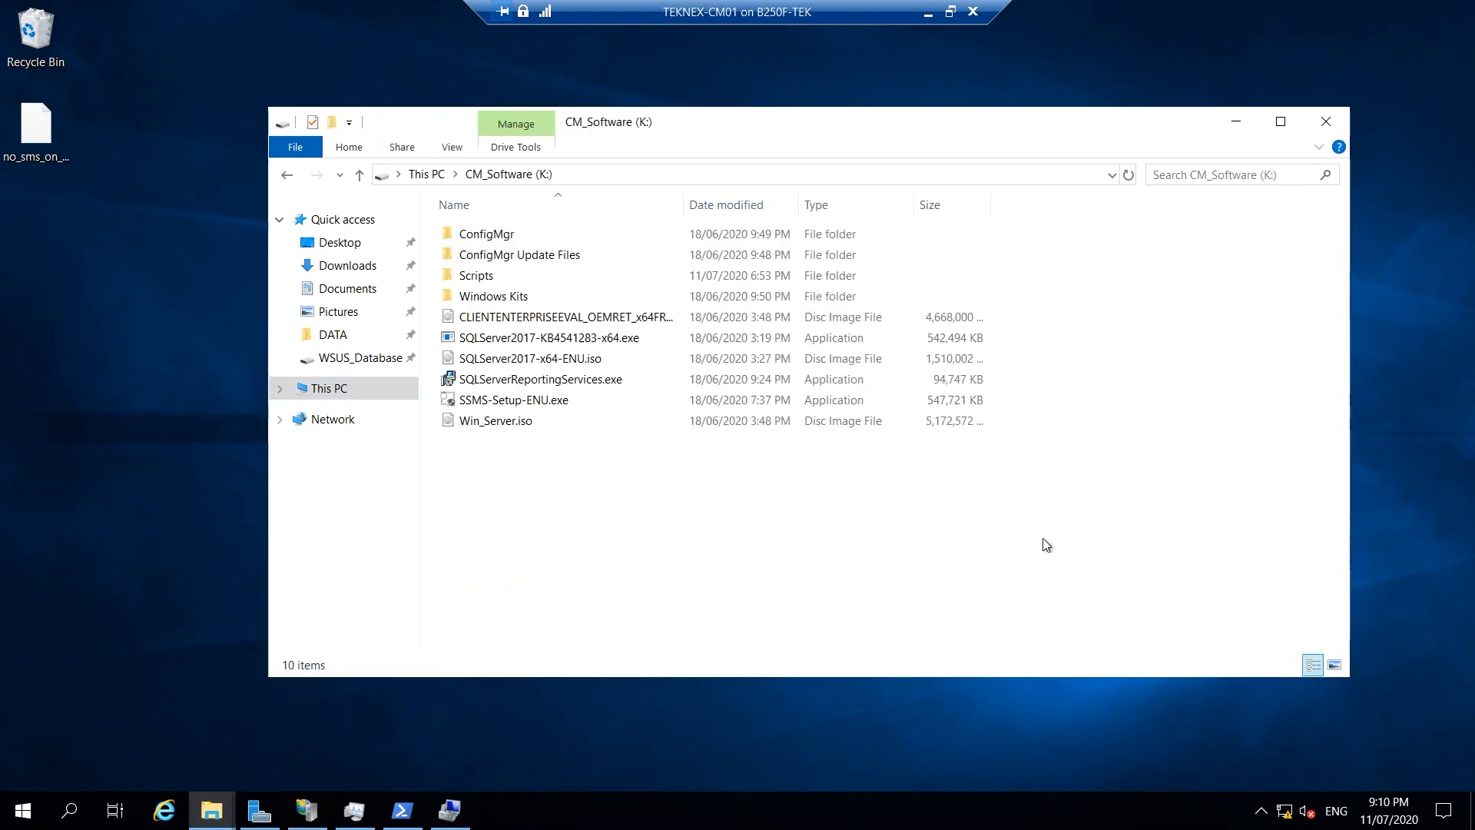
pyautogui.rightClick(653, 481)
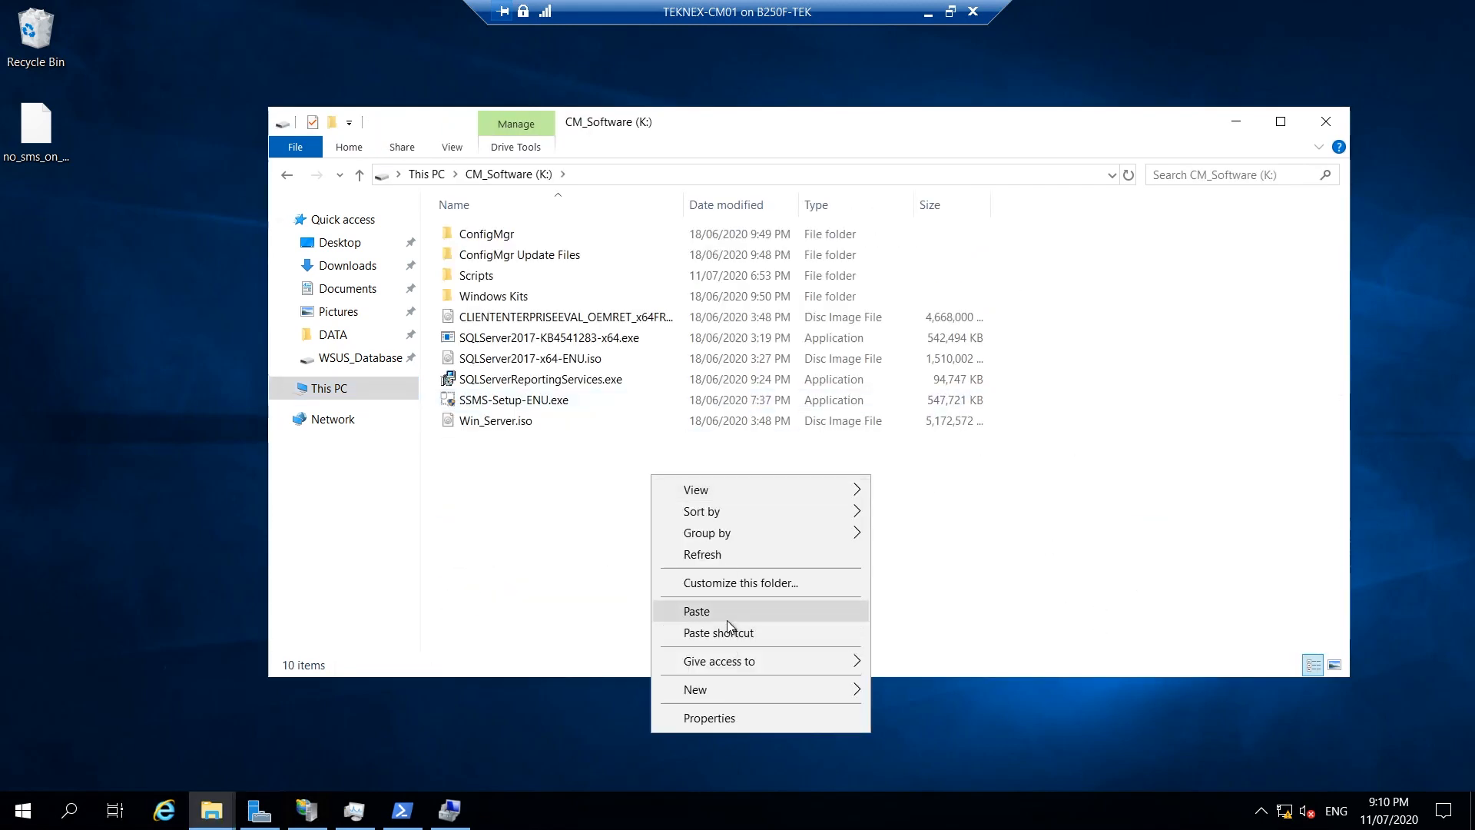
pyautogui.click(727, 615)
pyautogui.click(552, 537)
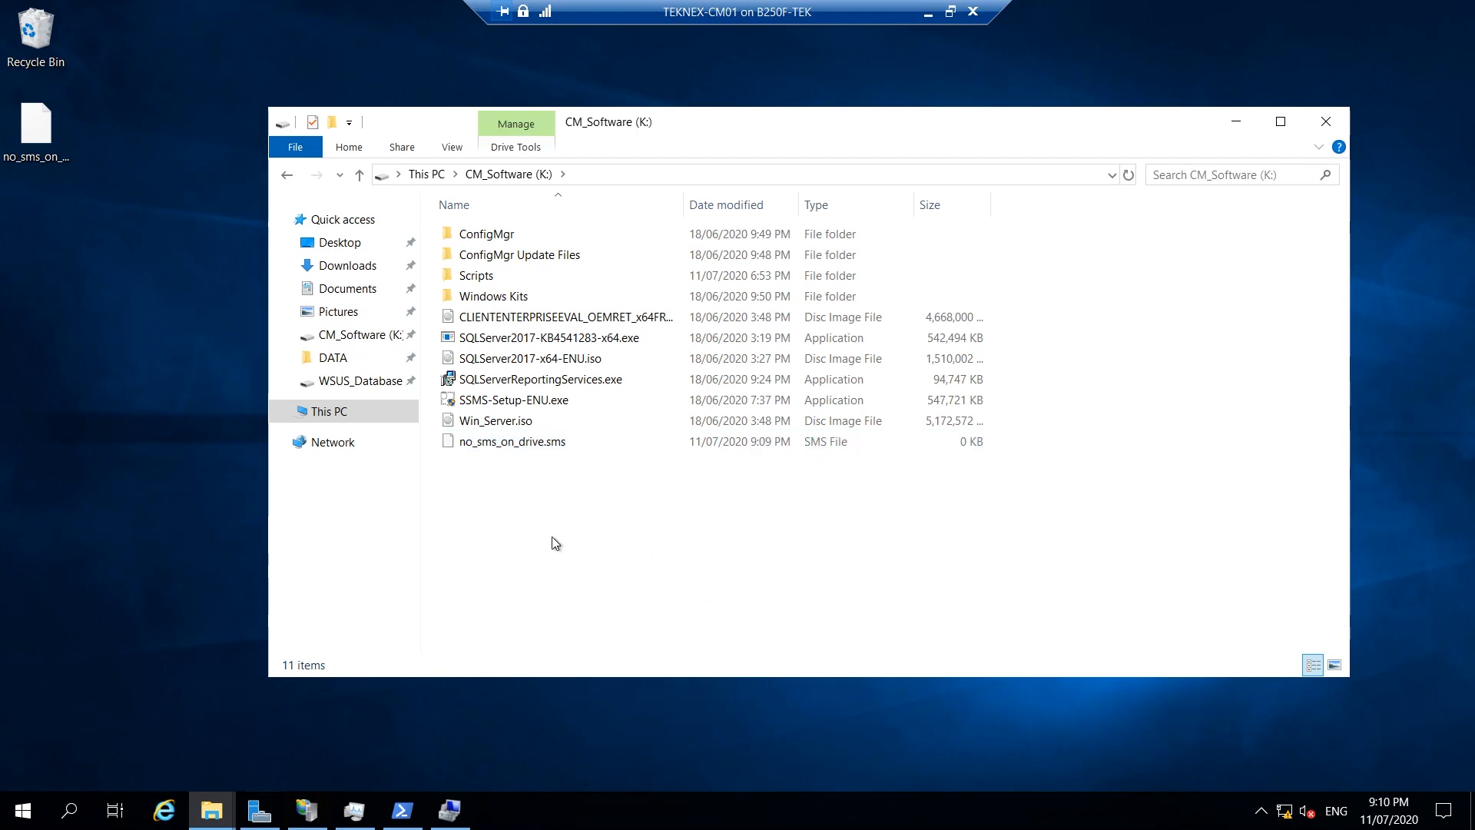
pyautogui.click(311, 411)
pyautogui.doubleClick(570, 607)
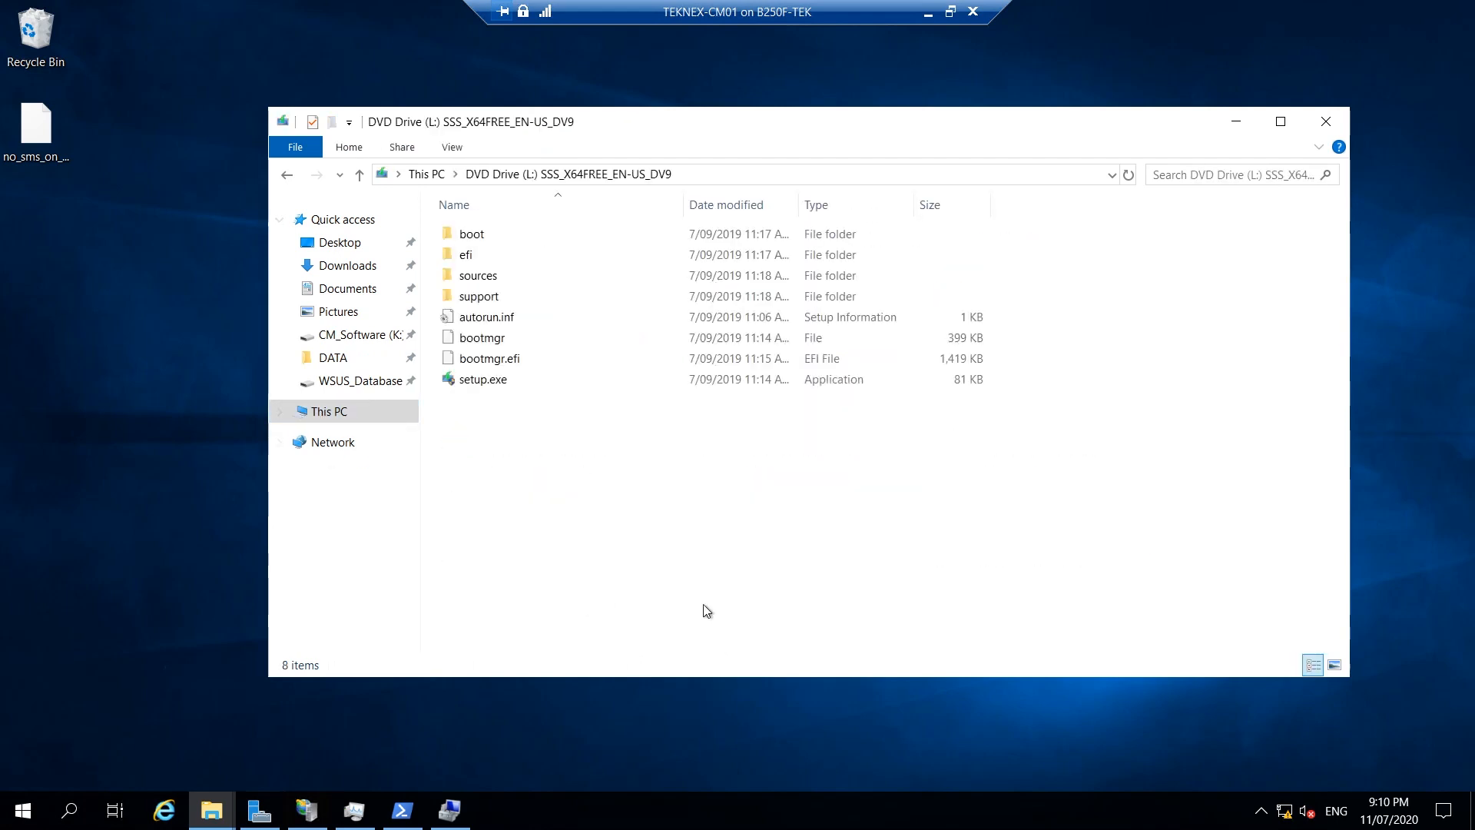
pyautogui.moveTo(780, 437); pyautogui.dragTo(529, 202)
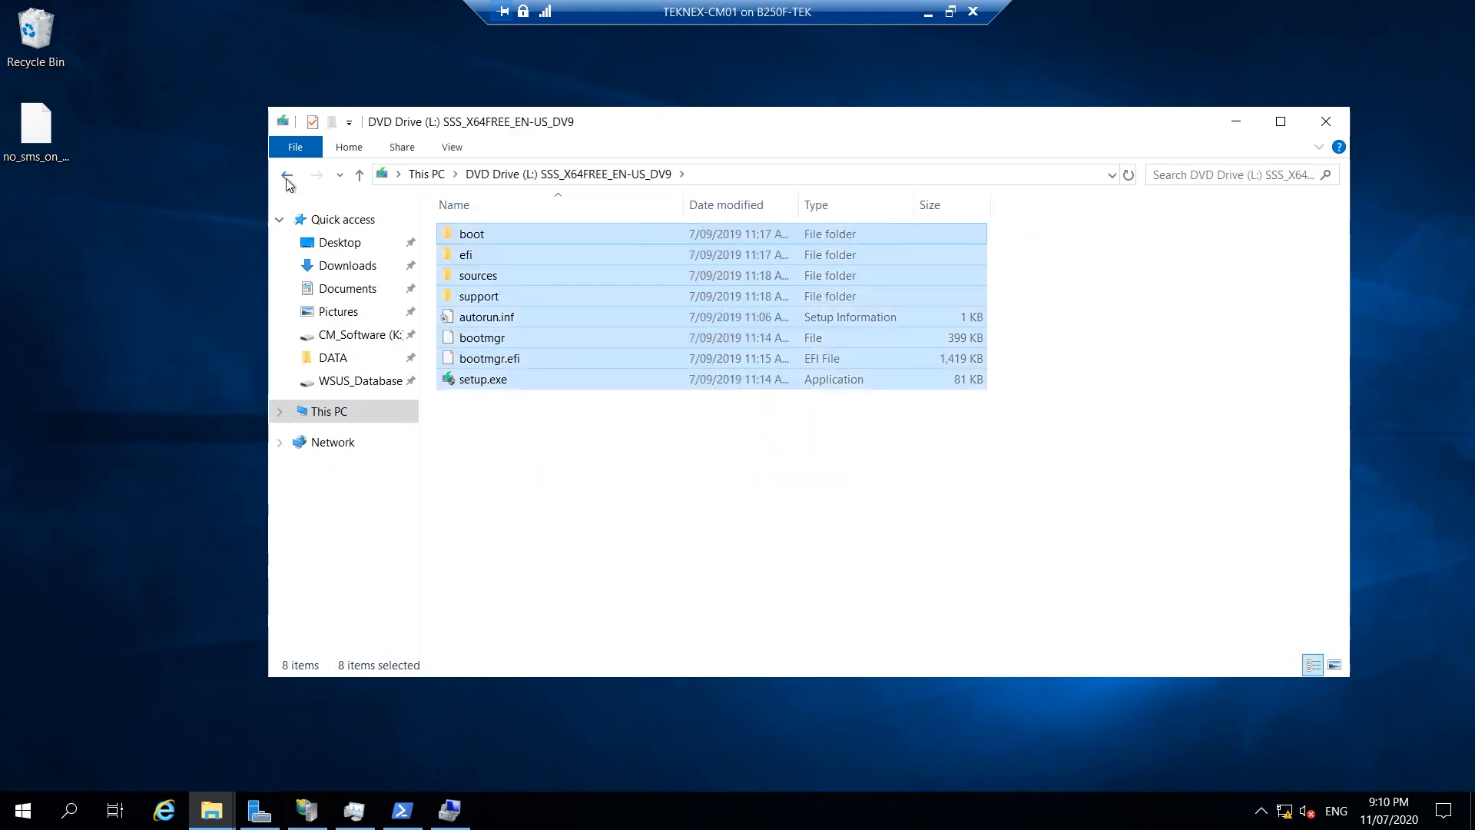
pyautogui.click(287, 178)
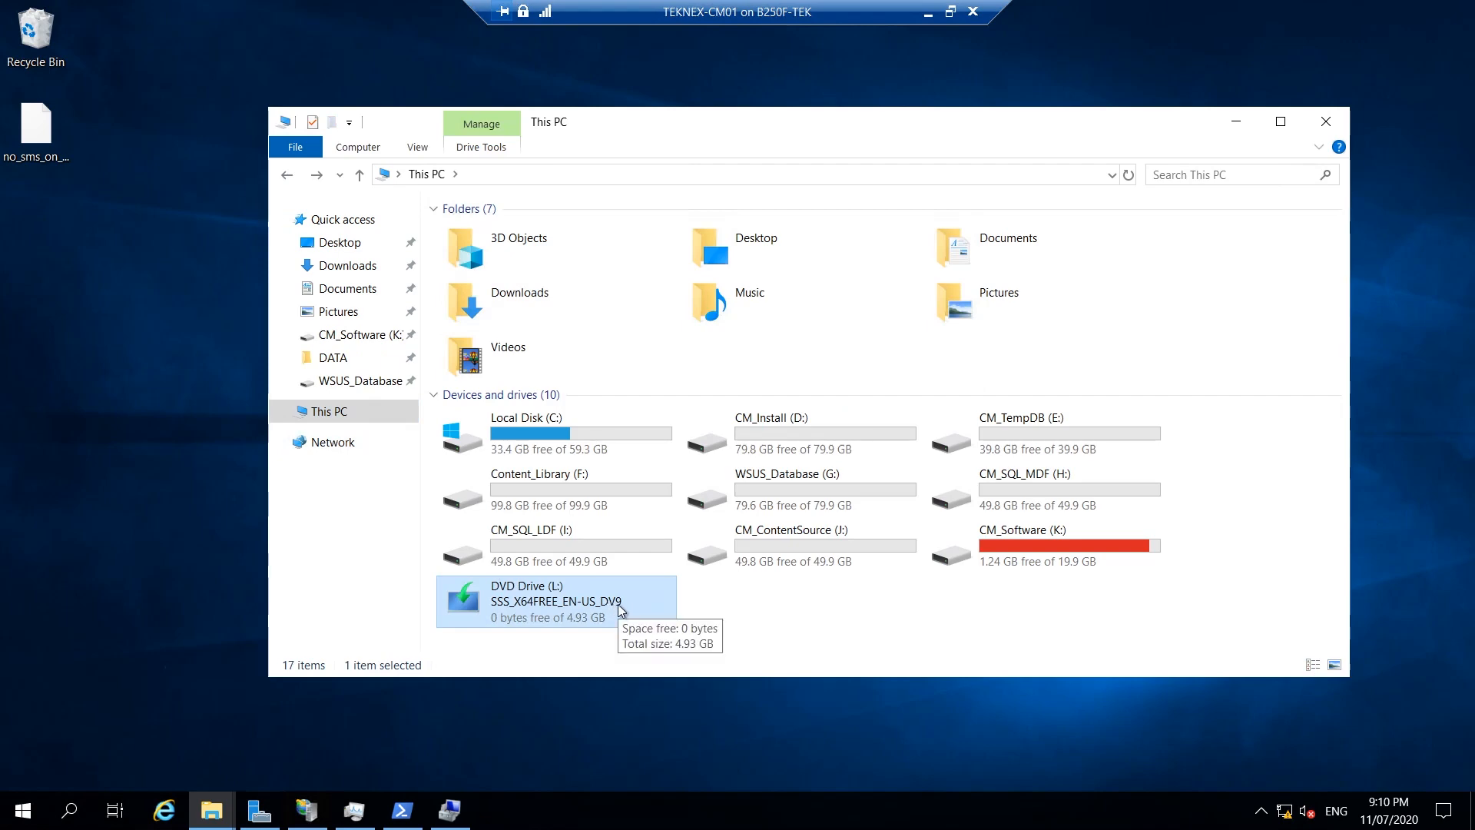
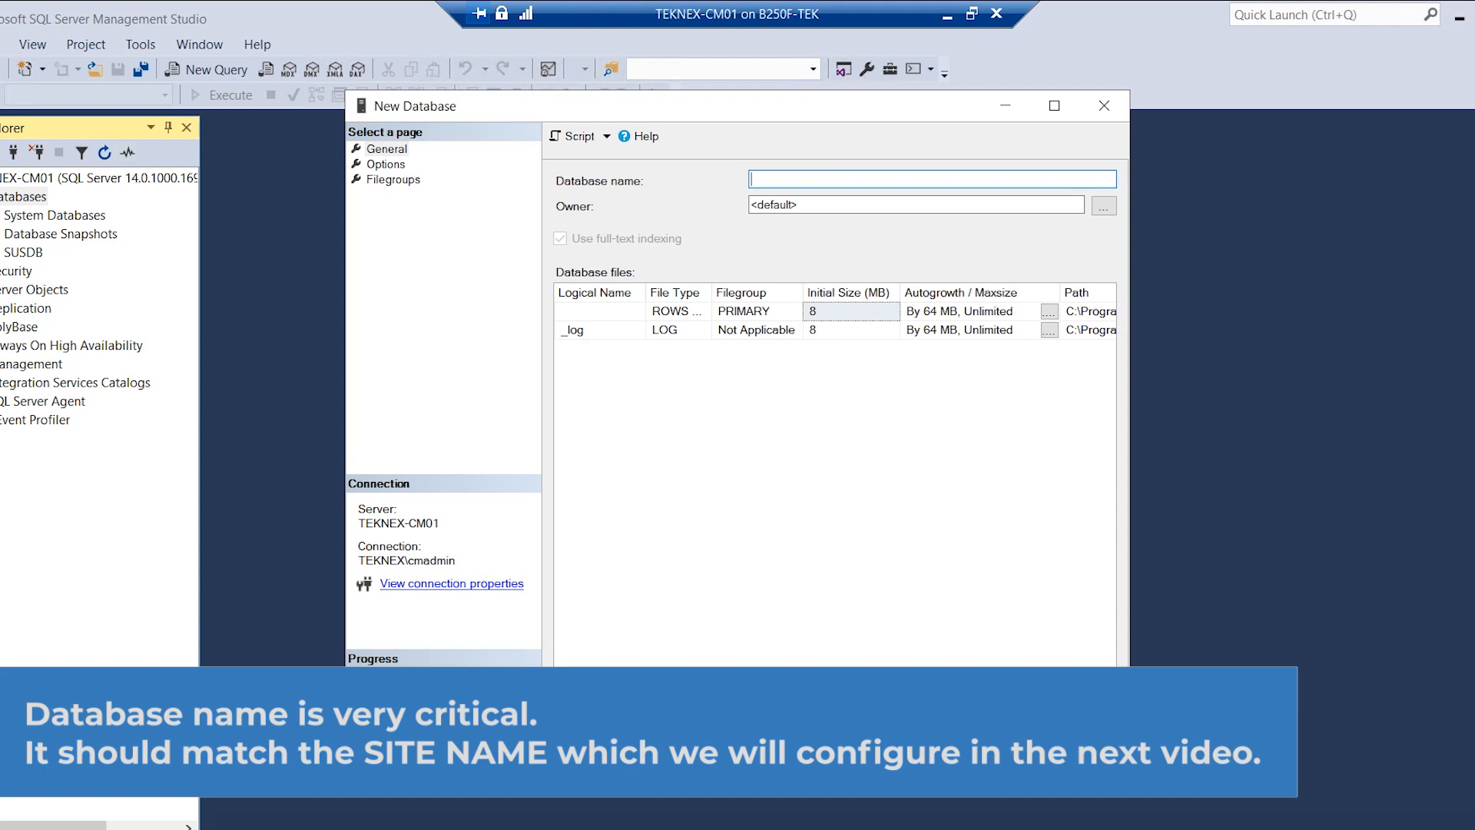
# Enter CM_TK3 as the database name and replace the <default> owner with sa.
pyautogui.write('CM_')
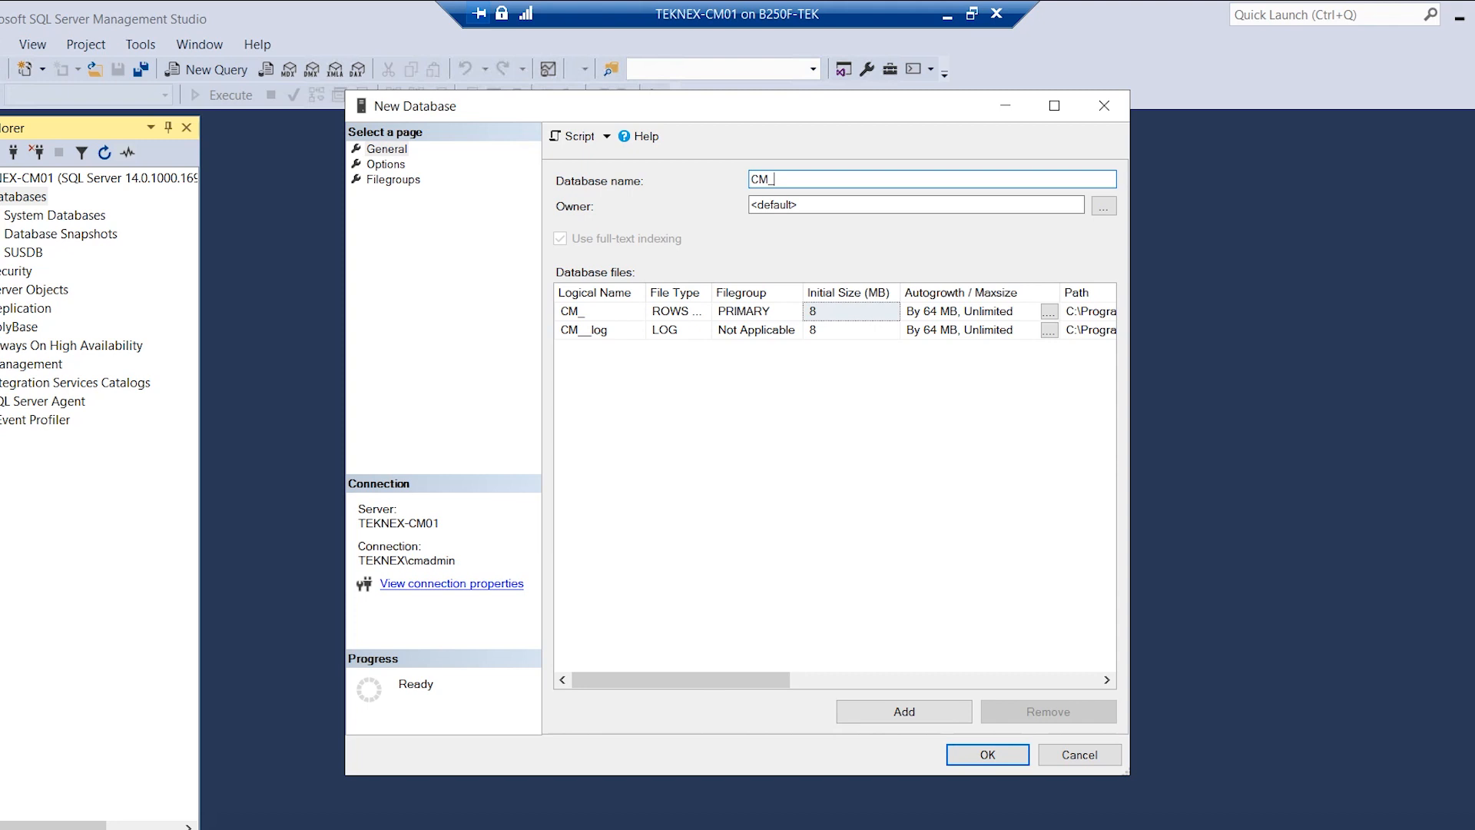
pyautogui.write('TK3')
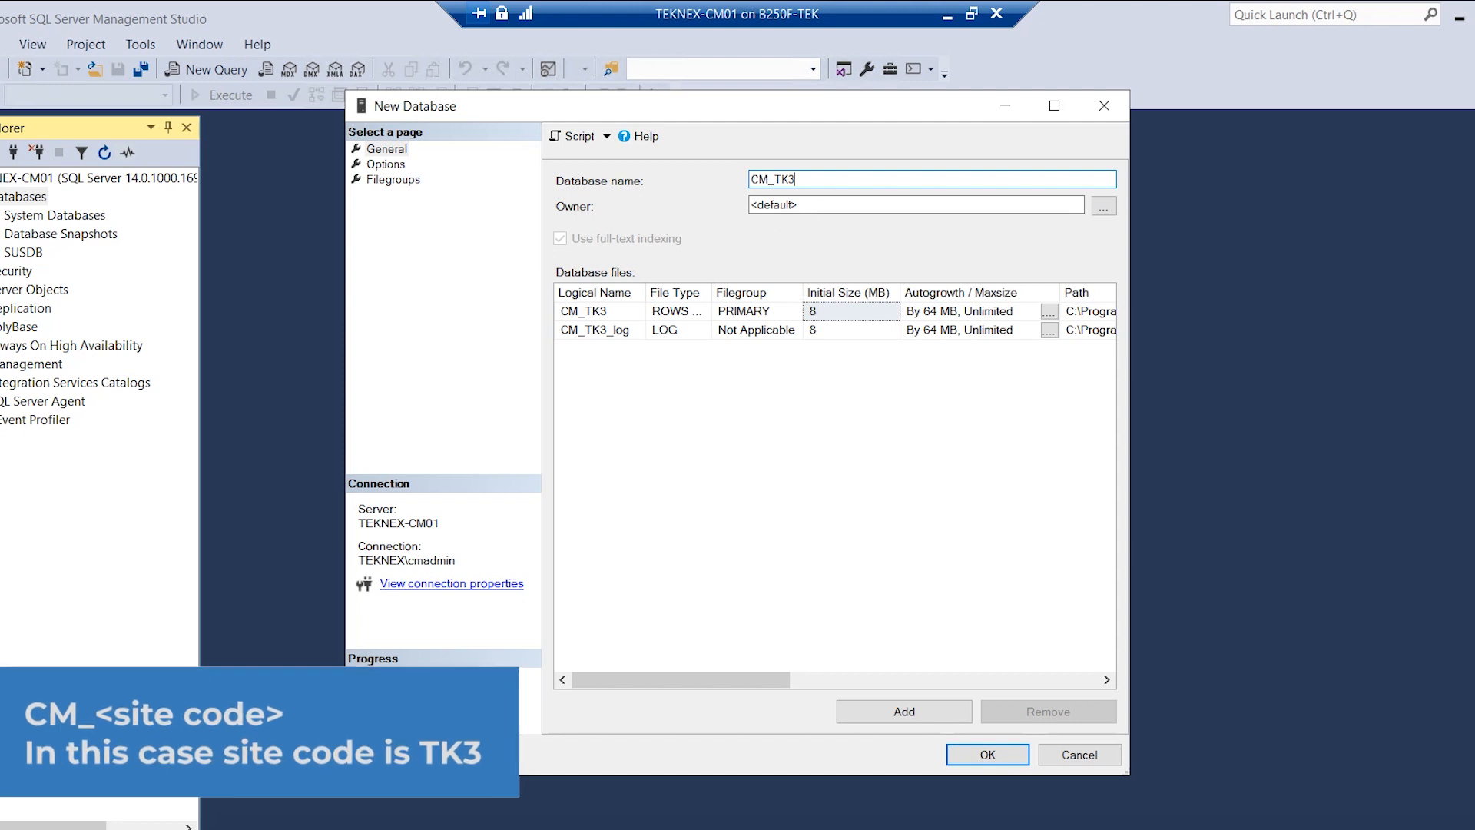
pyautogui.hotkey('shift', 'Left')
pyautogui.hotkey('shift', 'Left')
pyautogui.hotkey('shift', 'Left')
pyautogui.hotkey('shift', 'Left')
pyautogui.hotkey('shift', 'Left')
pyautogui.hotkey('shift', 'Left')
pyautogui.click(791, 179)
pyautogui.hotkey('shift', 'Left')
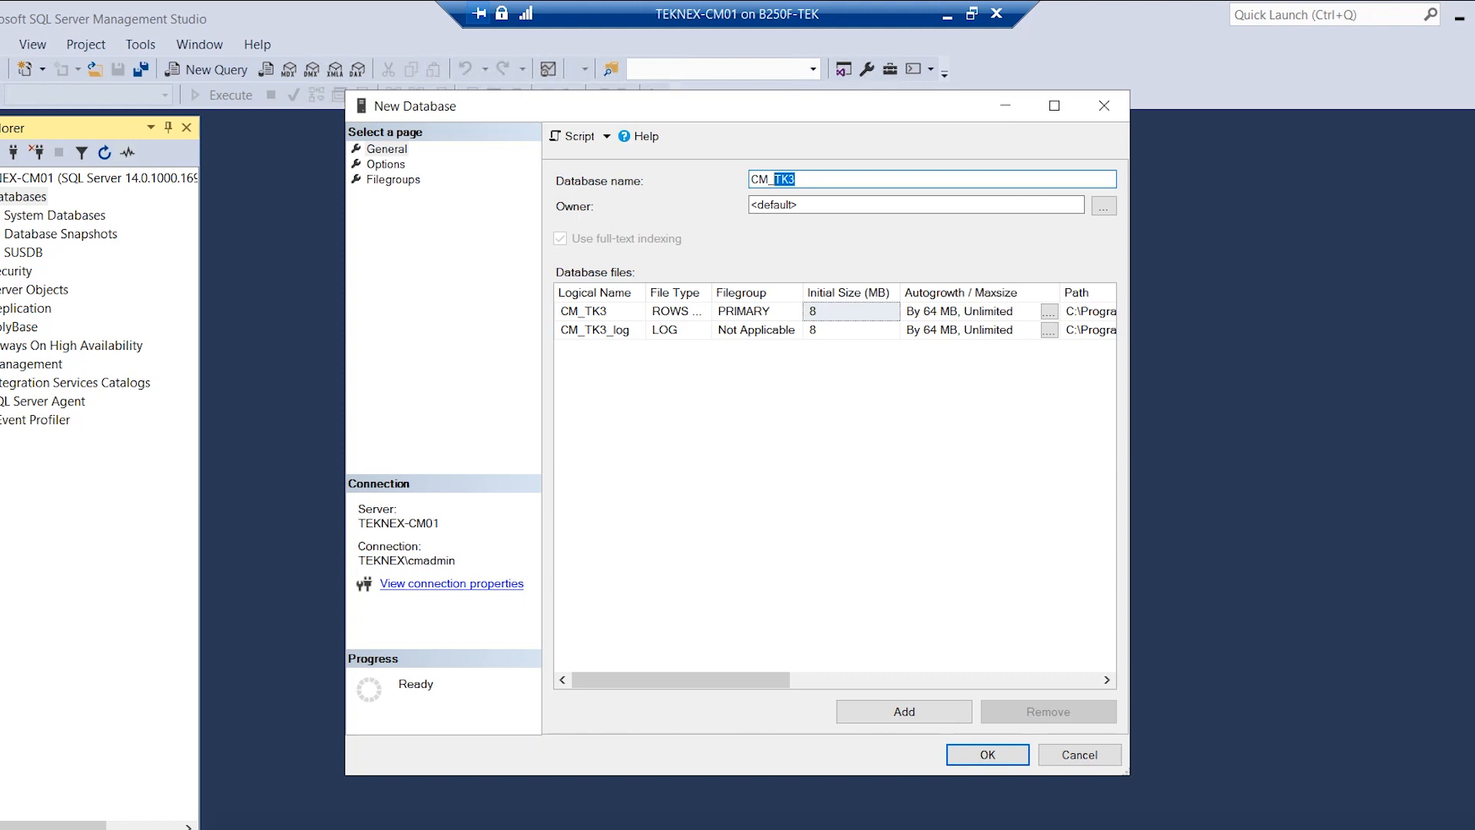
pyautogui.click(798, 205)
pyautogui.hotkey('shift', 'Home')
pyautogui.write('sa')
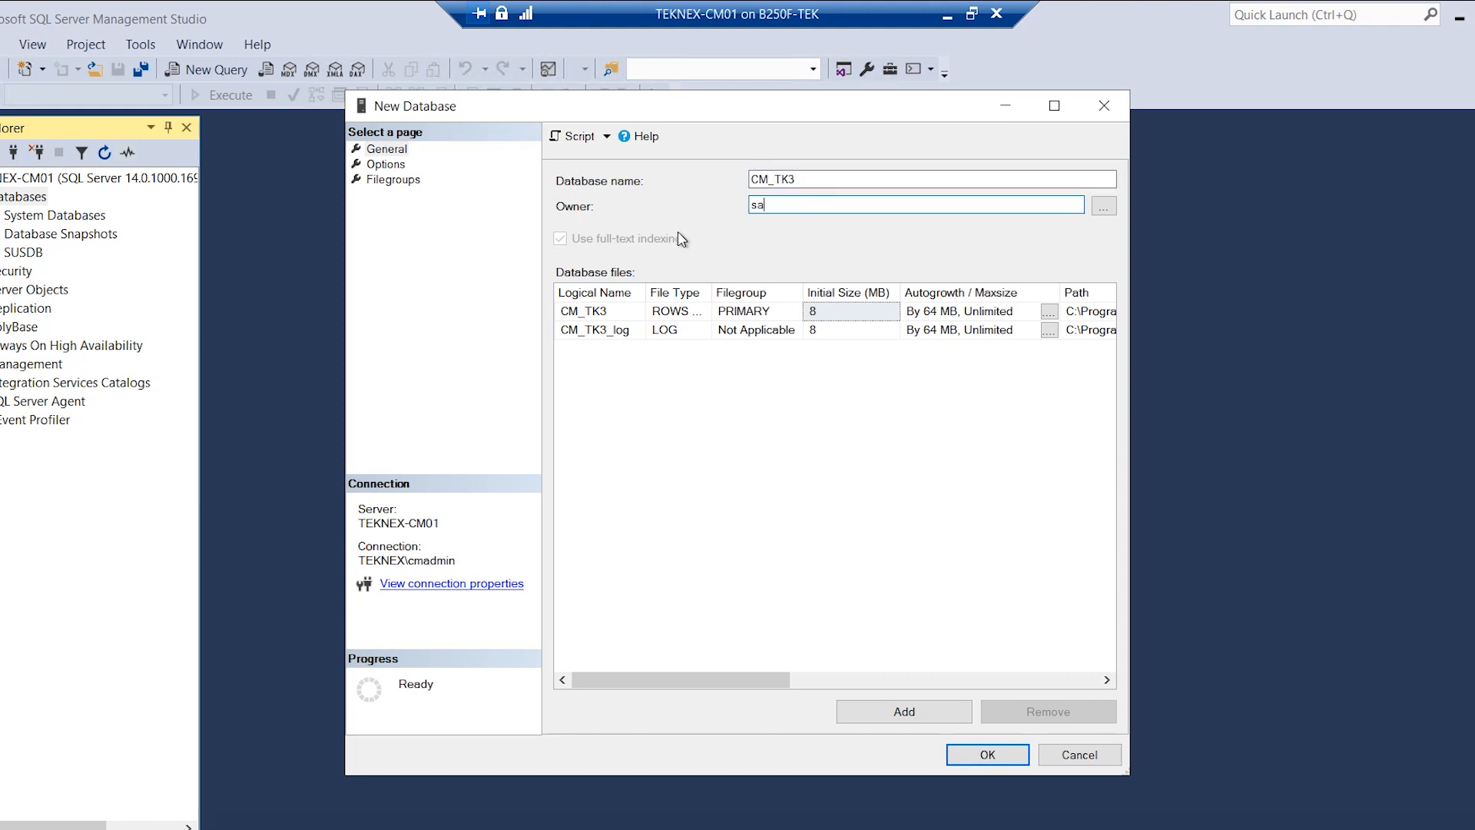
# Widen the New Database dialog and its Logical Name column to show full CM_TK3 file paths.
pyautogui.moveTo(1130, 341); pyautogui.dragTo(1422, 329)
pyautogui.moveTo(1053, 121); pyautogui.dragTo(906, 123)
pyautogui.moveTo(1290, 426); pyautogui.dragTo(1464, 422)
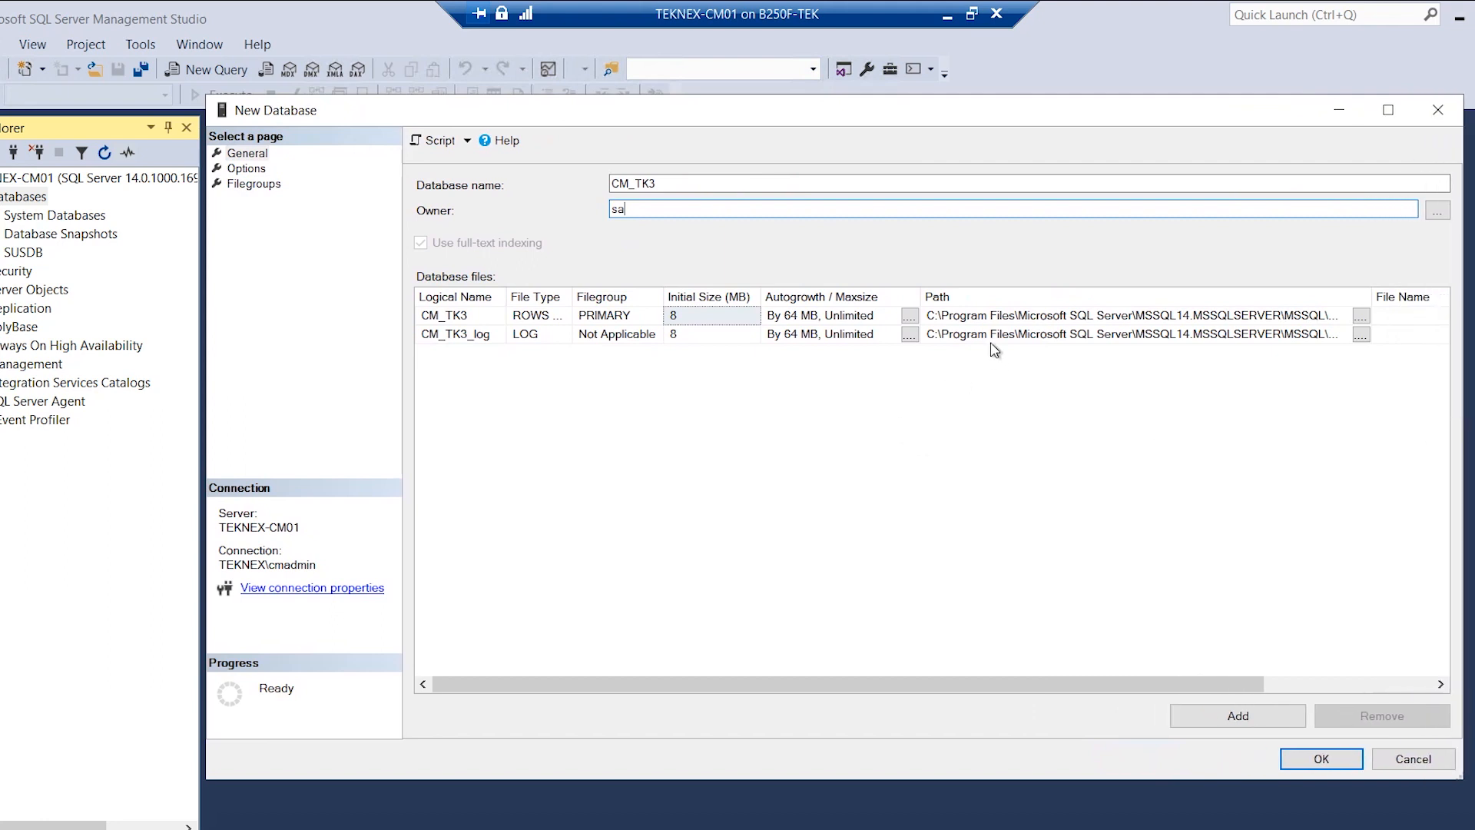
pyautogui.click(987, 315)
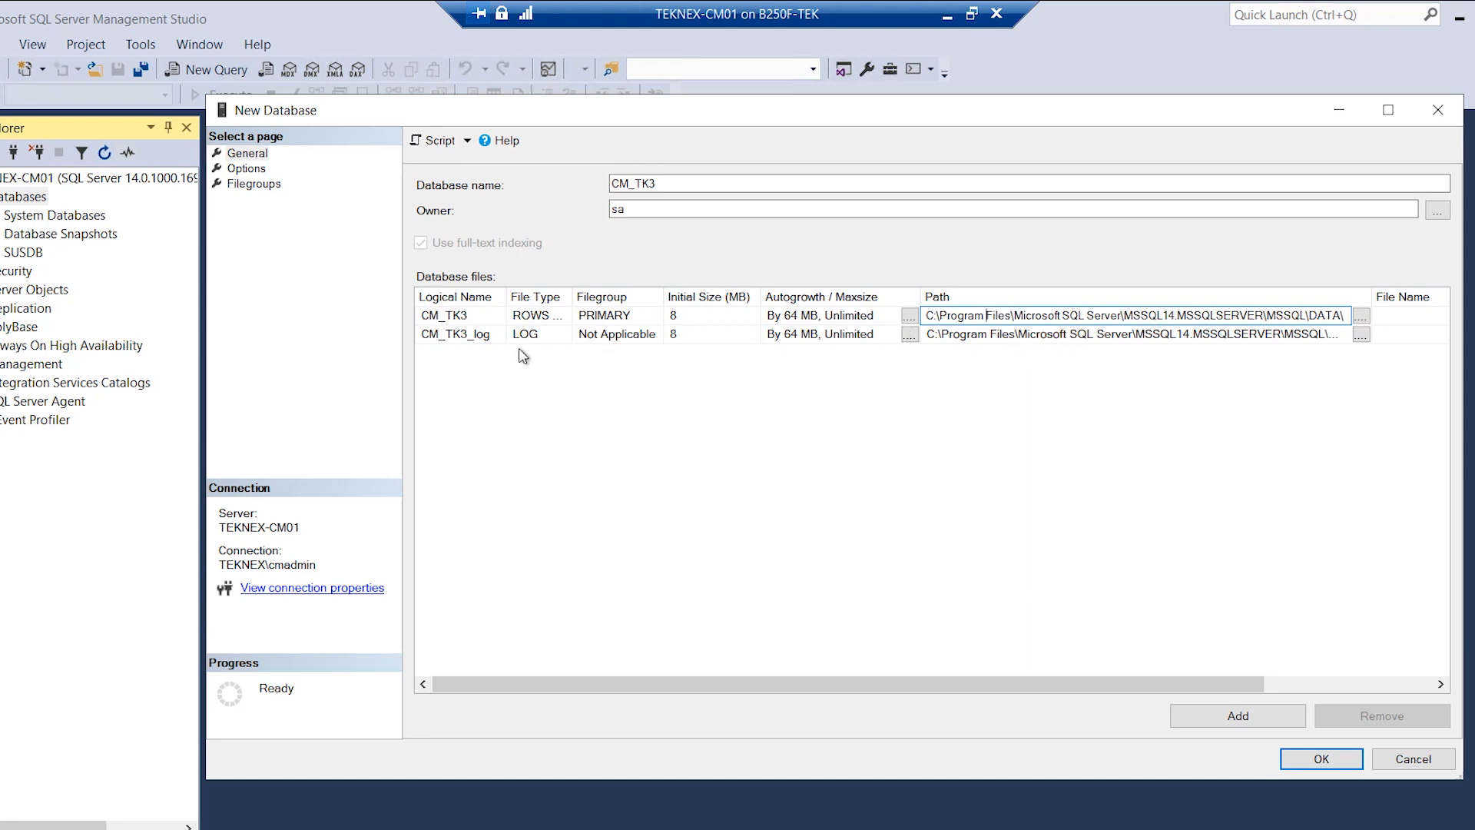
pyautogui.click(470, 317)
pyautogui.click(480, 375)
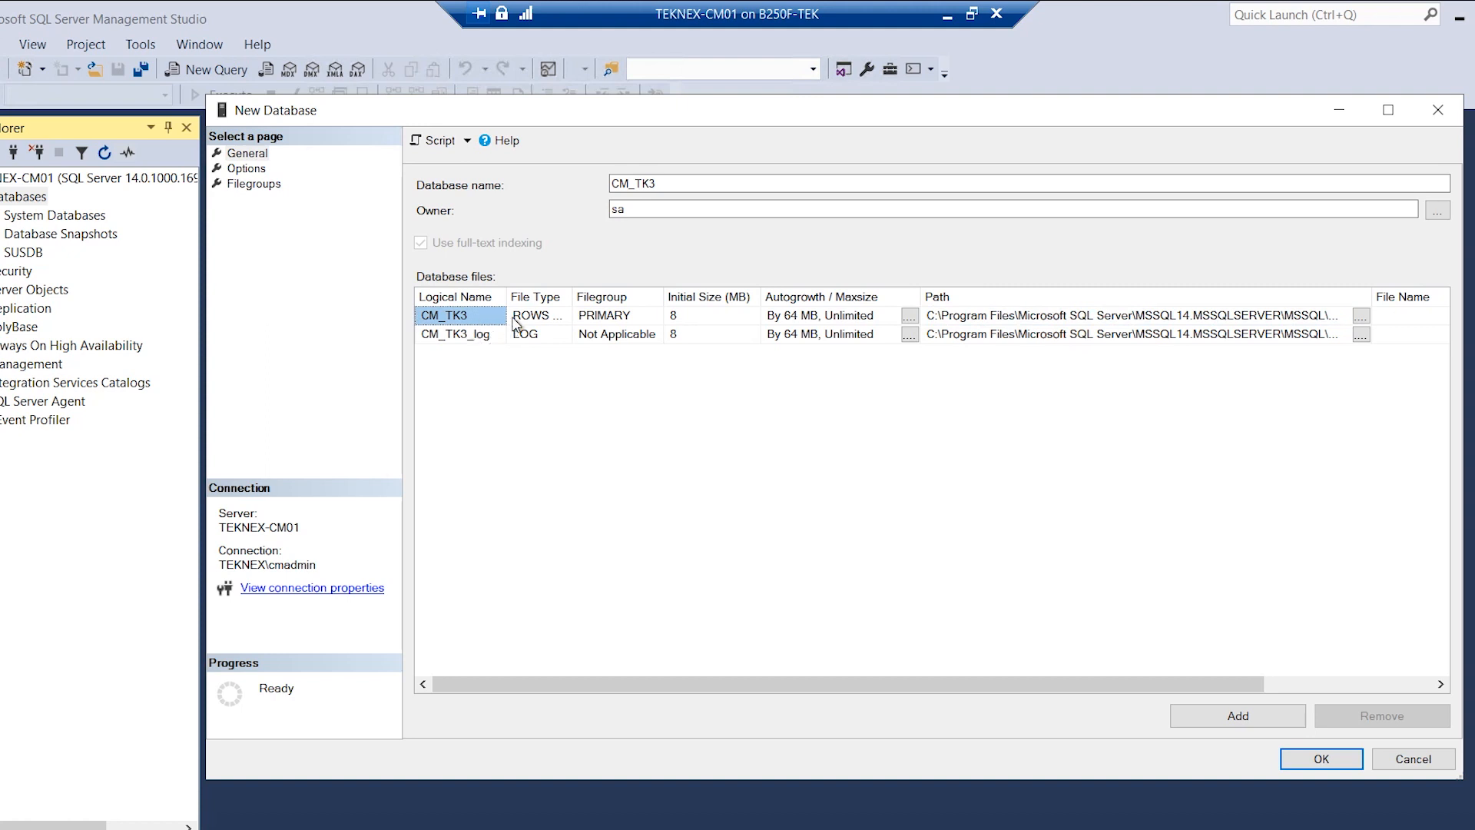
pyautogui.moveTo(507, 297); pyautogui.dragTo(527, 296)
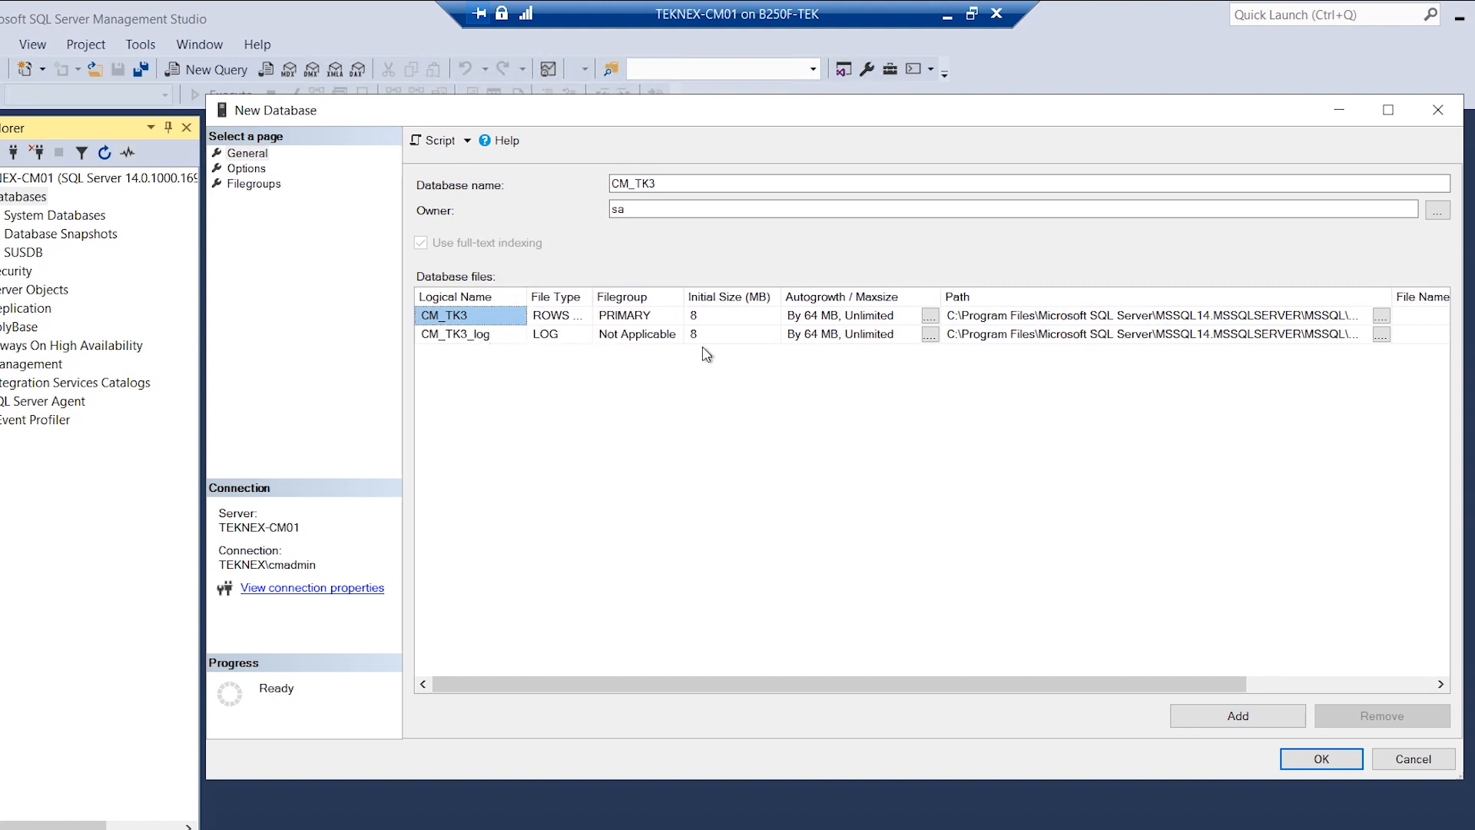
# Add more data file rows to the CM_TK3 database.
pyautogui.click(1250, 726)
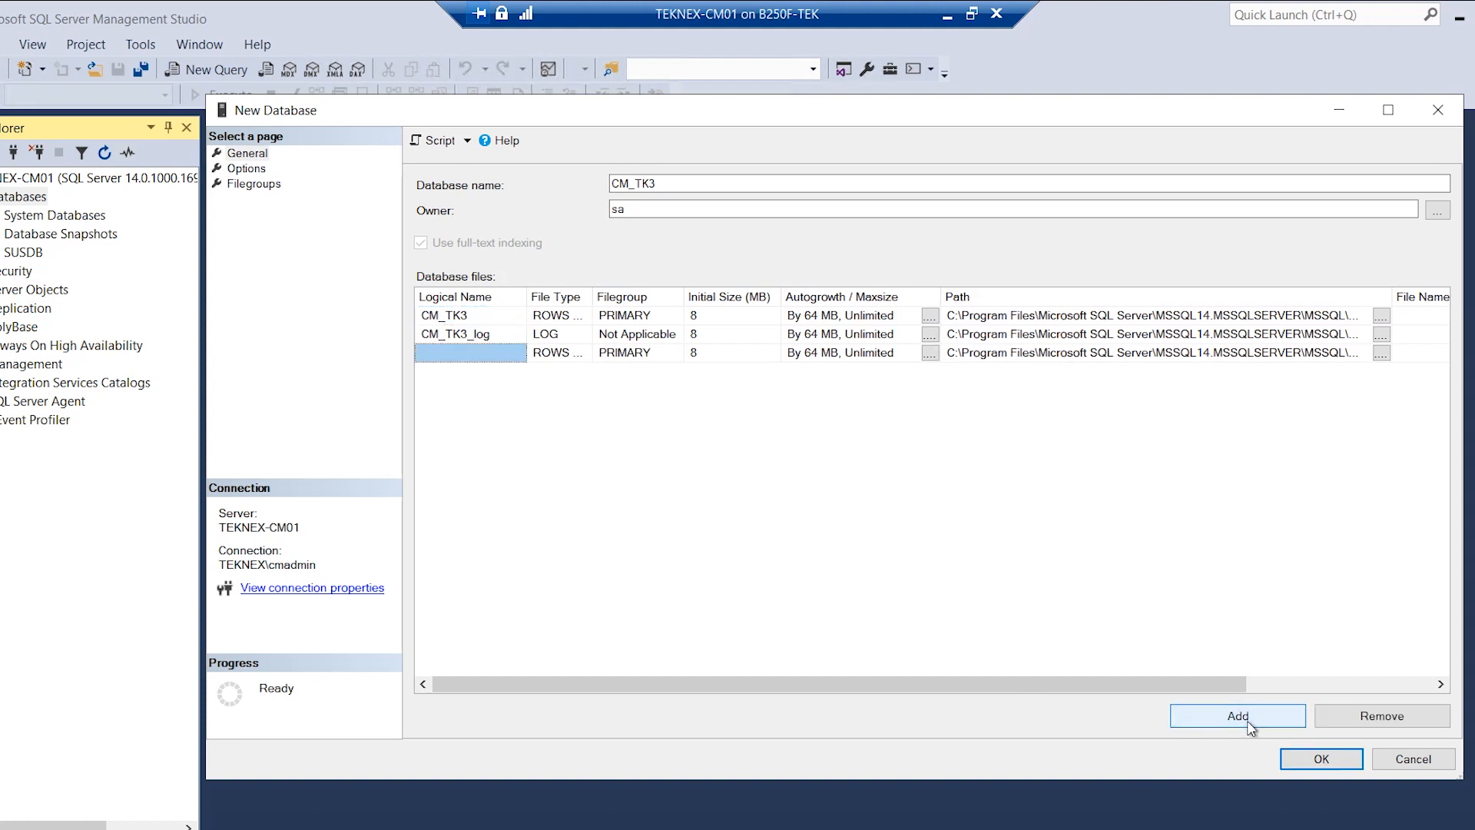
pyautogui.click(1250, 726)
pyautogui.click(1211, 713)
pyautogui.click(1211, 713)
pyautogui.click(421, 353)
# Name the data files CM_TK3_1 through CM_TK3_4 using the copied CM_TK3_ prefix.
pyautogui.click(466, 315)
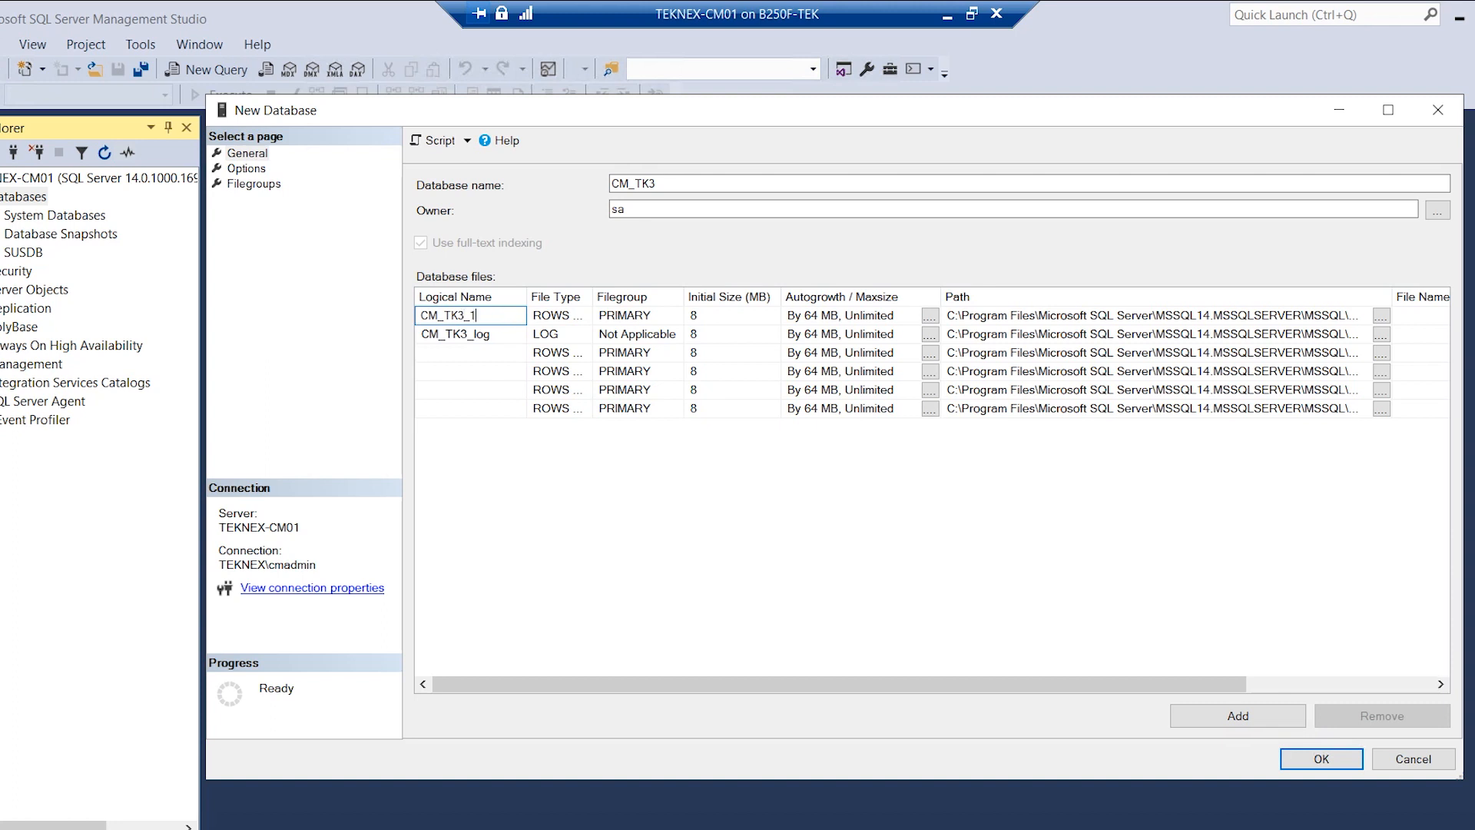
pyautogui.moveTo(472, 315); pyautogui.dragTo(428, 316)
pyautogui.click(421, 352)
pyautogui.write('CM_TK3_')
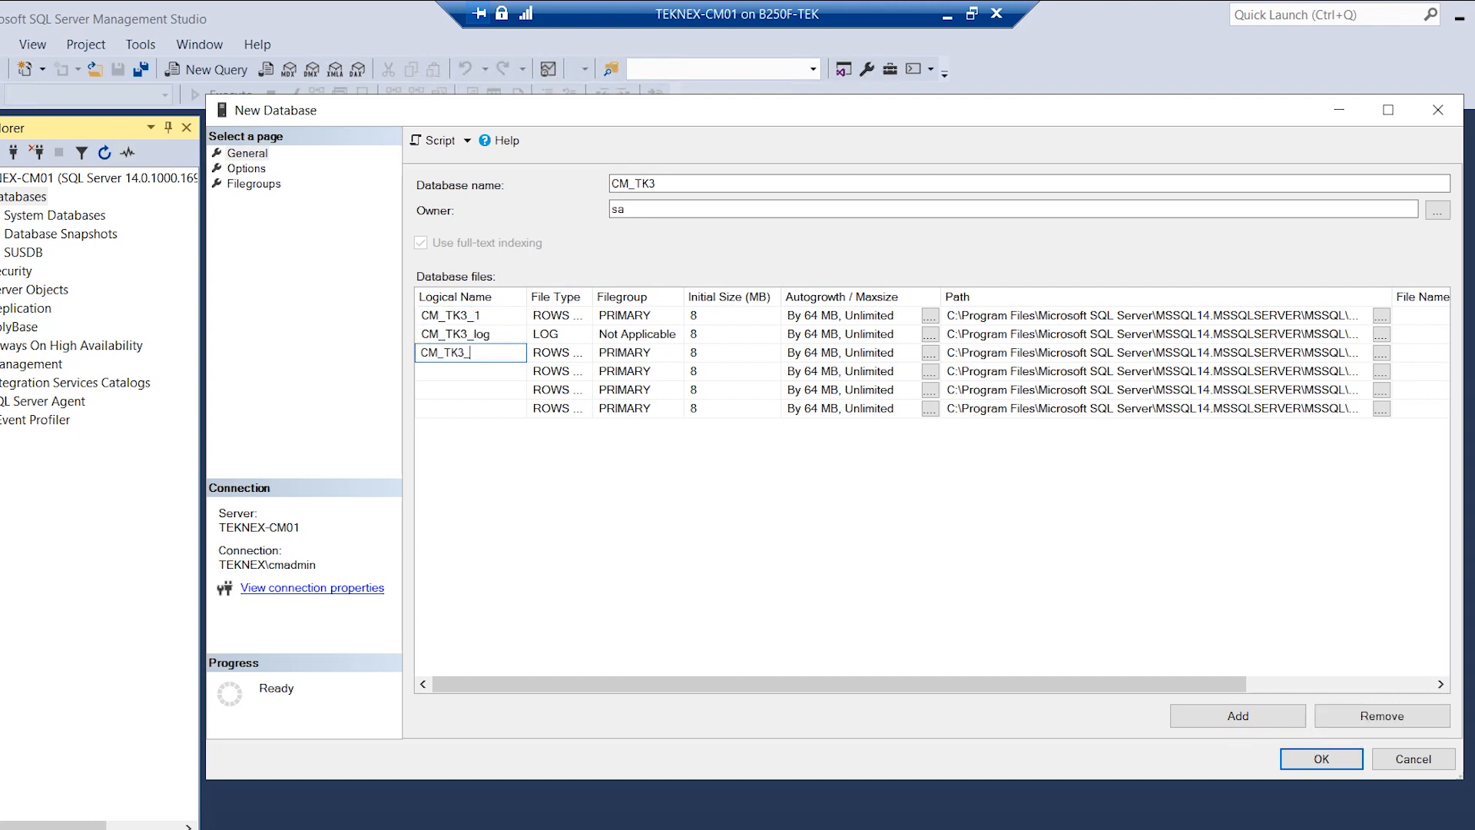
pyautogui.press('Down')
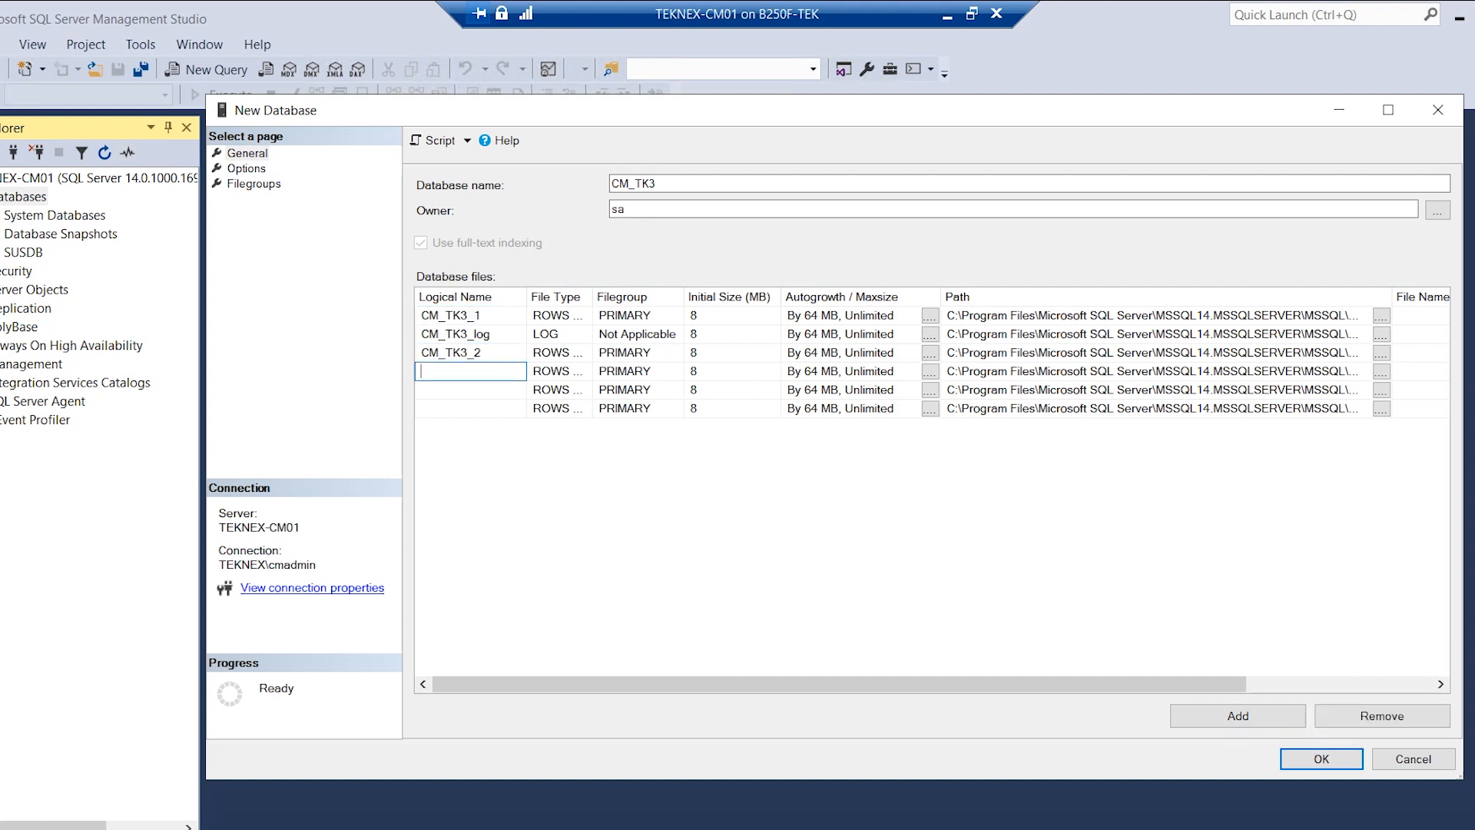
pyautogui.write('CM_TK3_')
pyautogui.press('Down')
pyautogui.write('CM_TK3_')
pyautogui.write('4')
pyautogui.press('Down')
# Remove the extra empty data file row, leaving CM_TK3_log as the log file.
pyautogui.click(1347, 723)
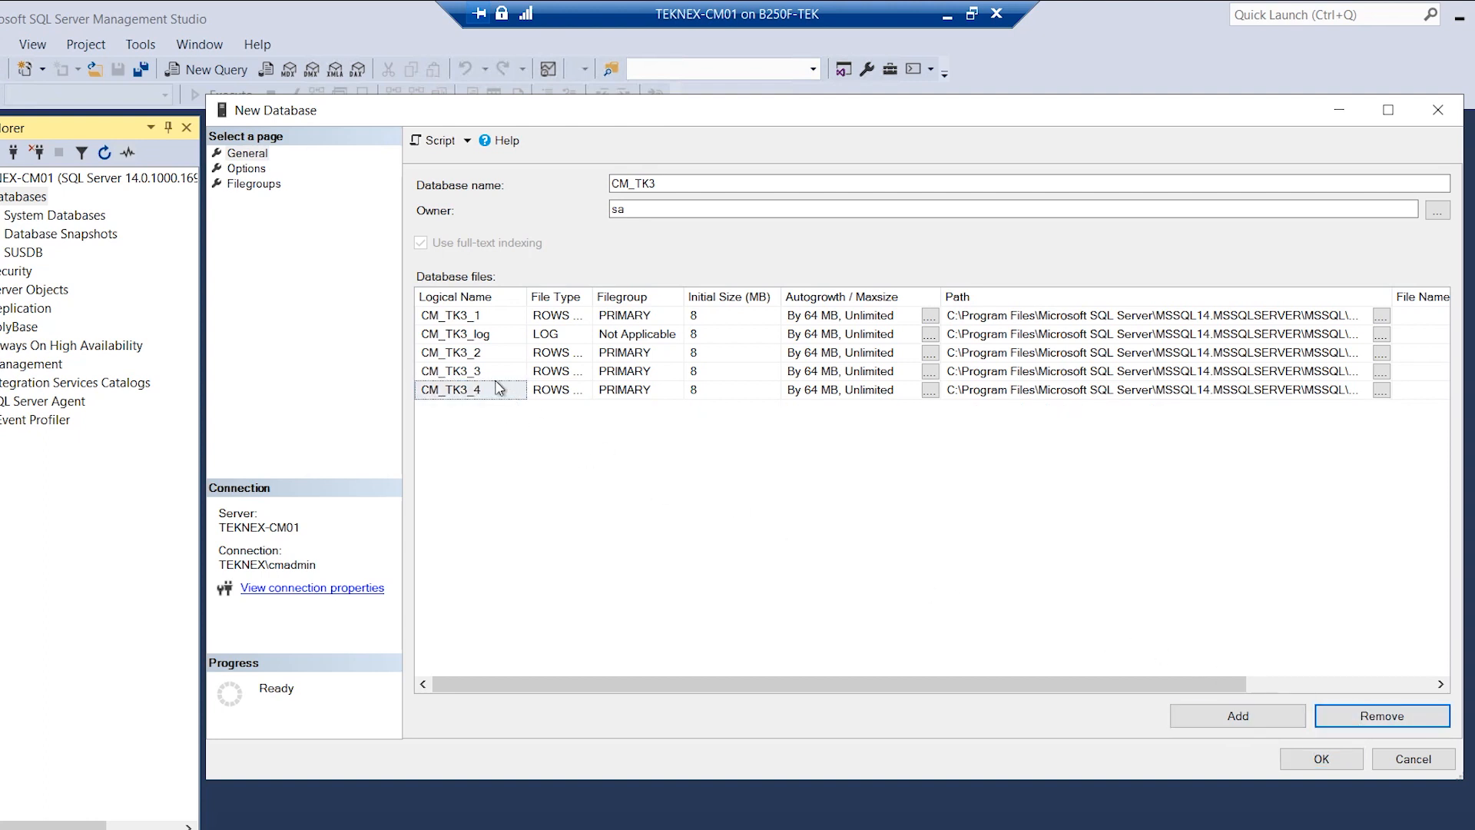
pyautogui.click(521, 335)
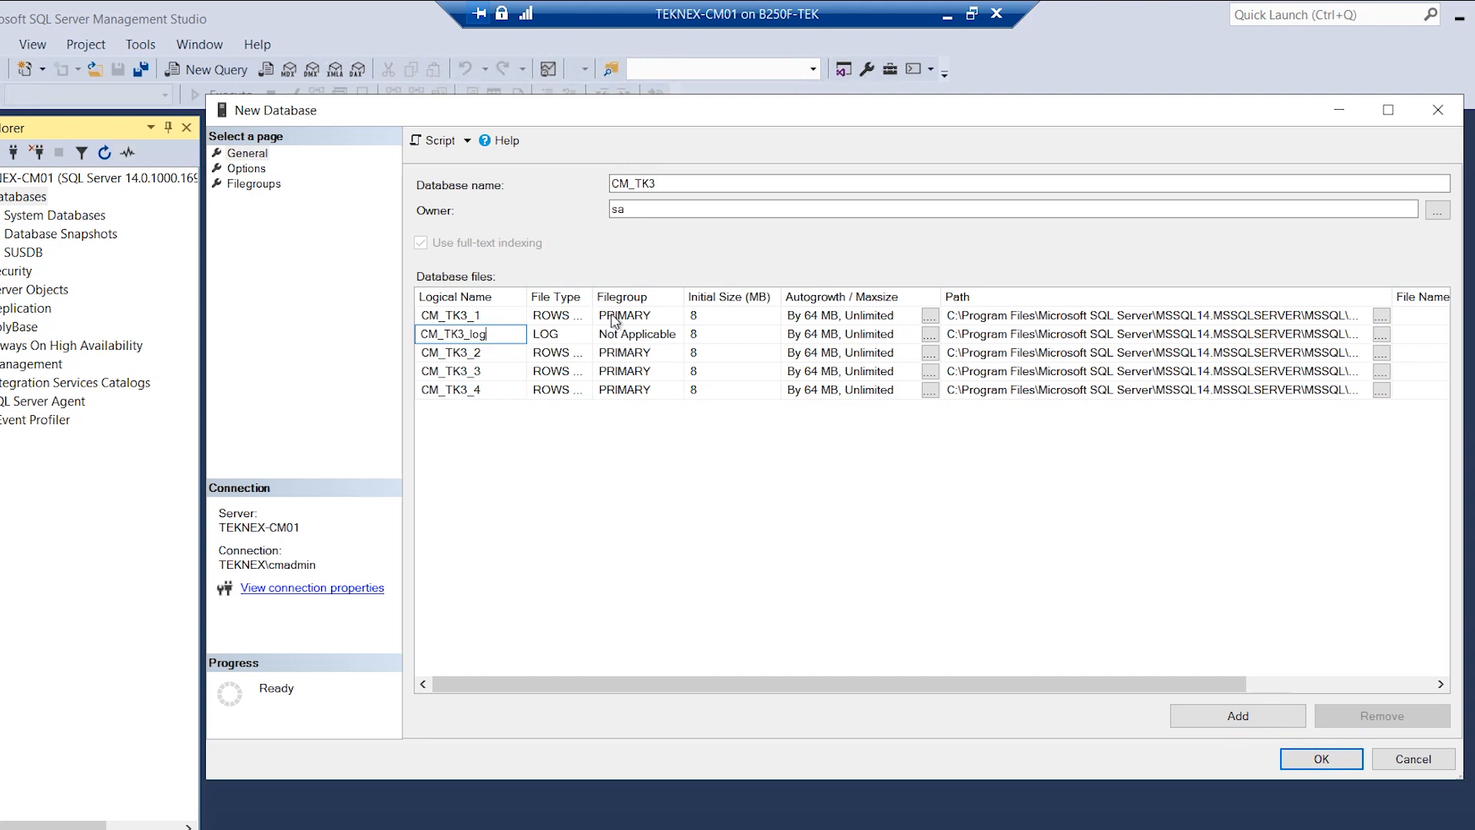
pyautogui.click(725, 318)
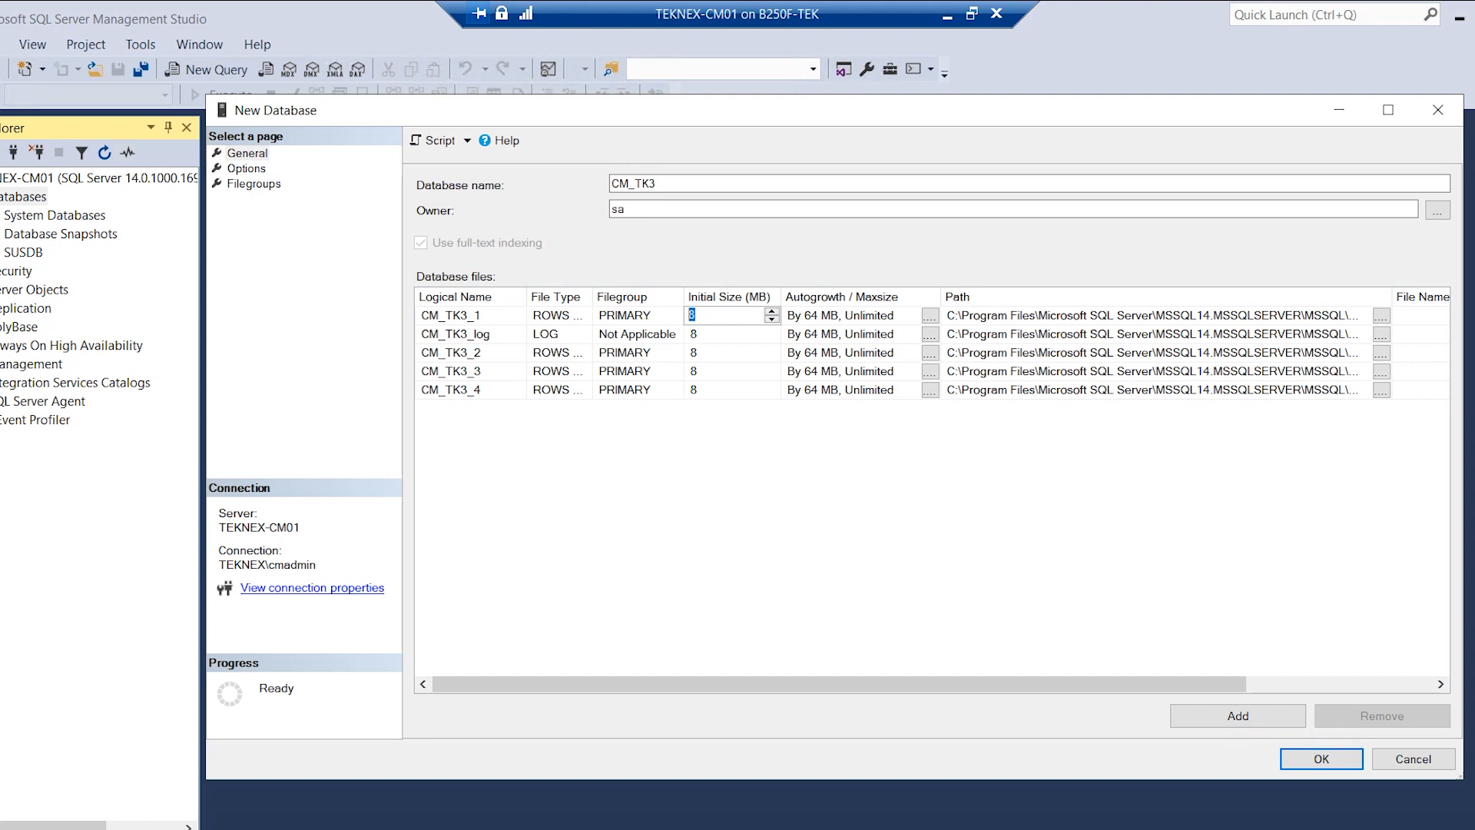
# Set the initial size of CM_TK3_1 through CM_TK3_4 to 256 MB.
pyautogui.write('256')
pyautogui.click(717, 355)
pyautogui.write('236')
pyautogui.hotkey('ctrl', 'a')
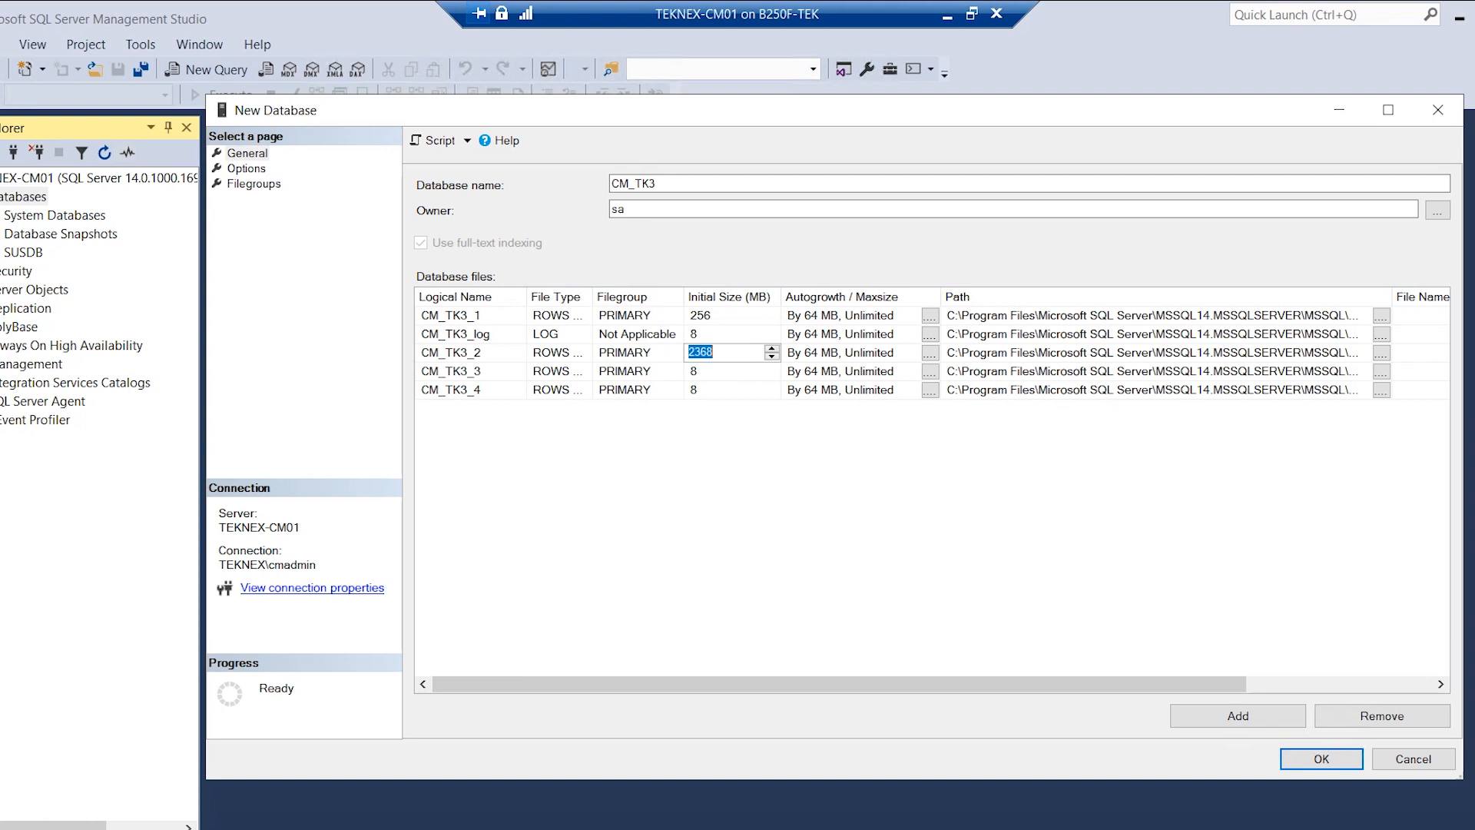
pyautogui.write('256')
pyautogui.click(691, 371)
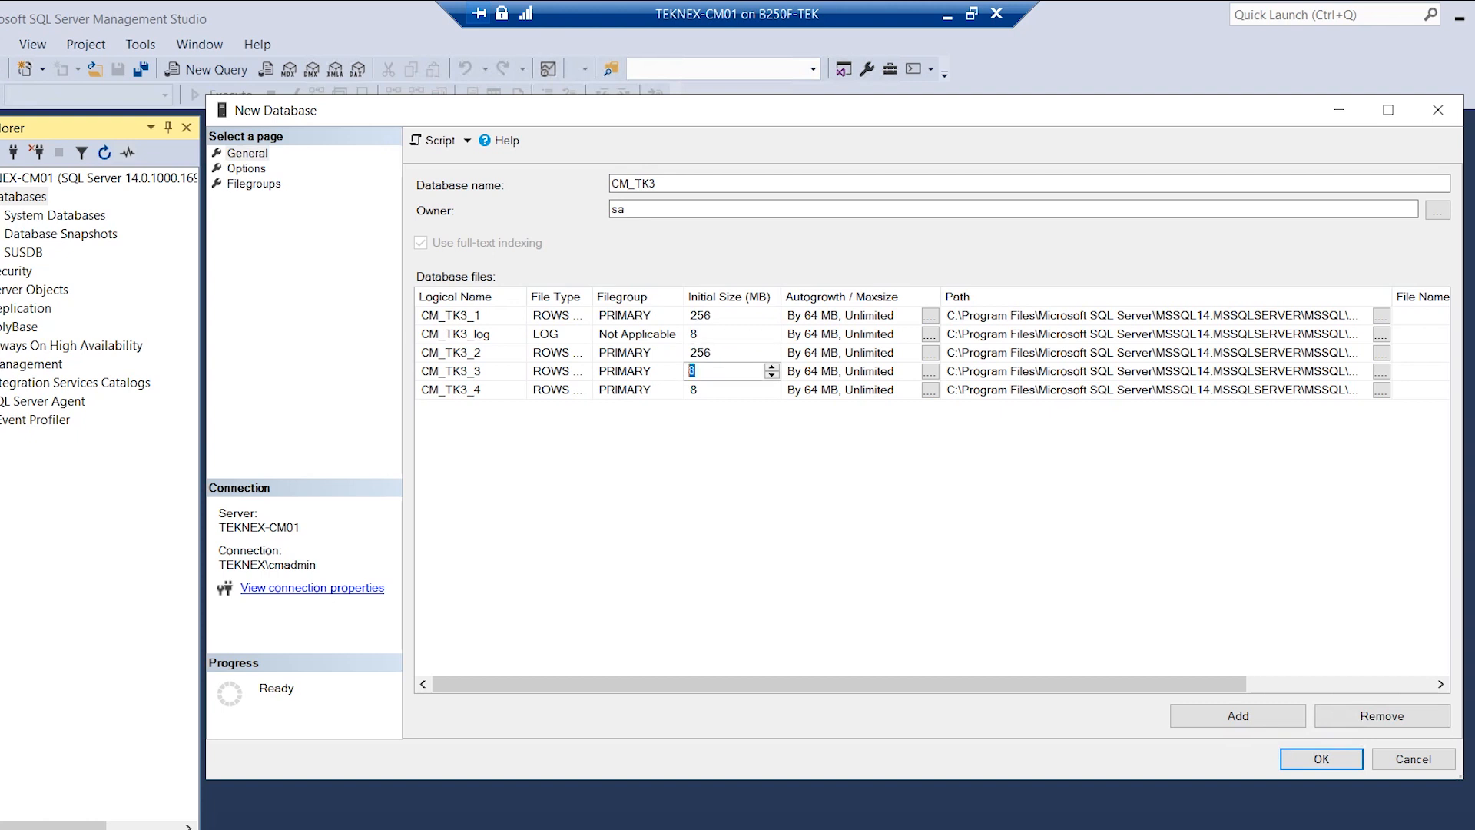
pyautogui.write('256')
pyautogui.click(692, 390)
pyautogui.write('256')
# Set CM_TK3_log's initial size to 512 MB and recheck CM_TK3_1 at 256 MB.
pyautogui.click(692, 333)
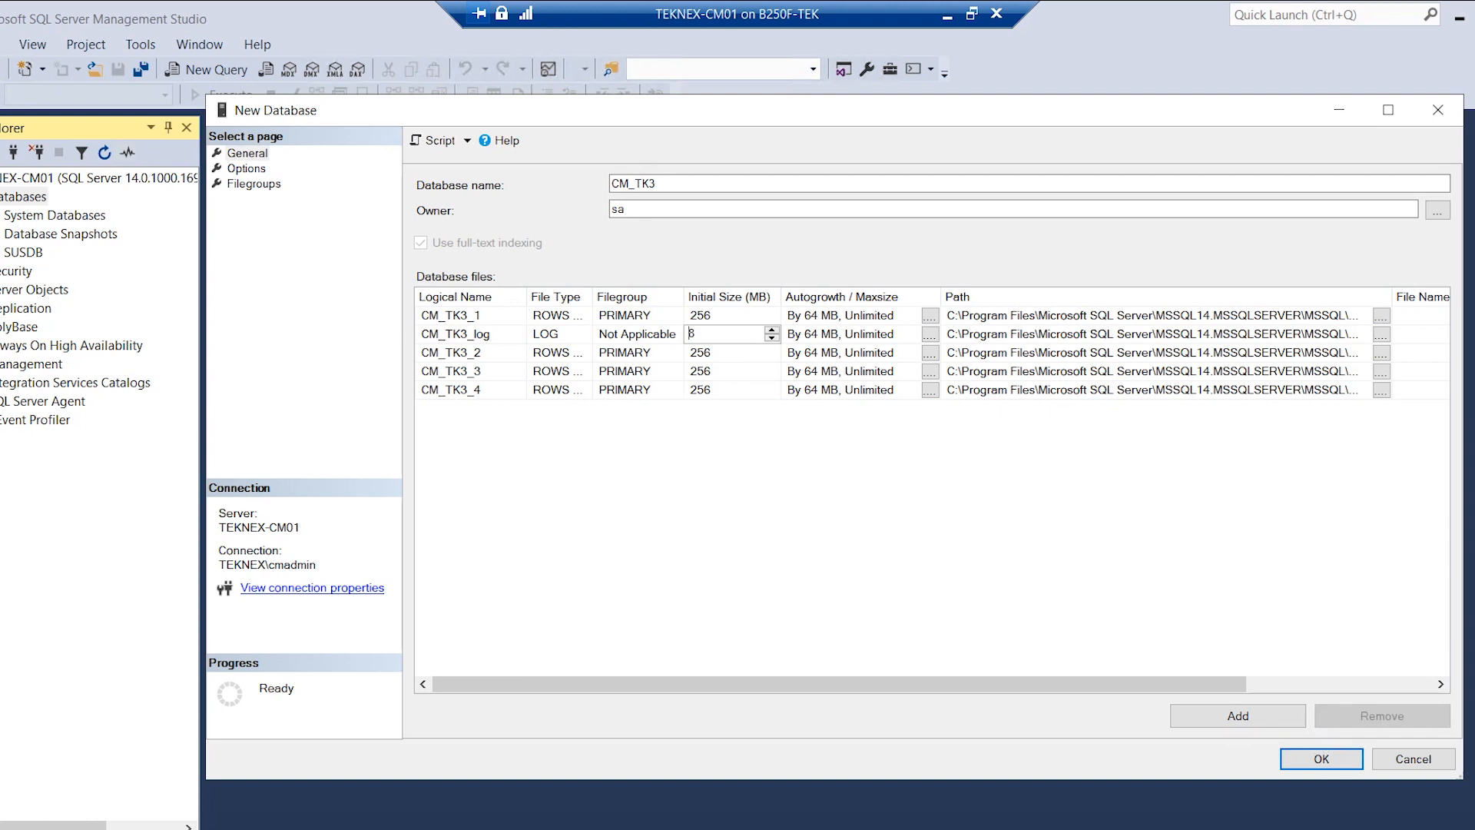
pyautogui.write('512')
pyautogui.click(832, 318)
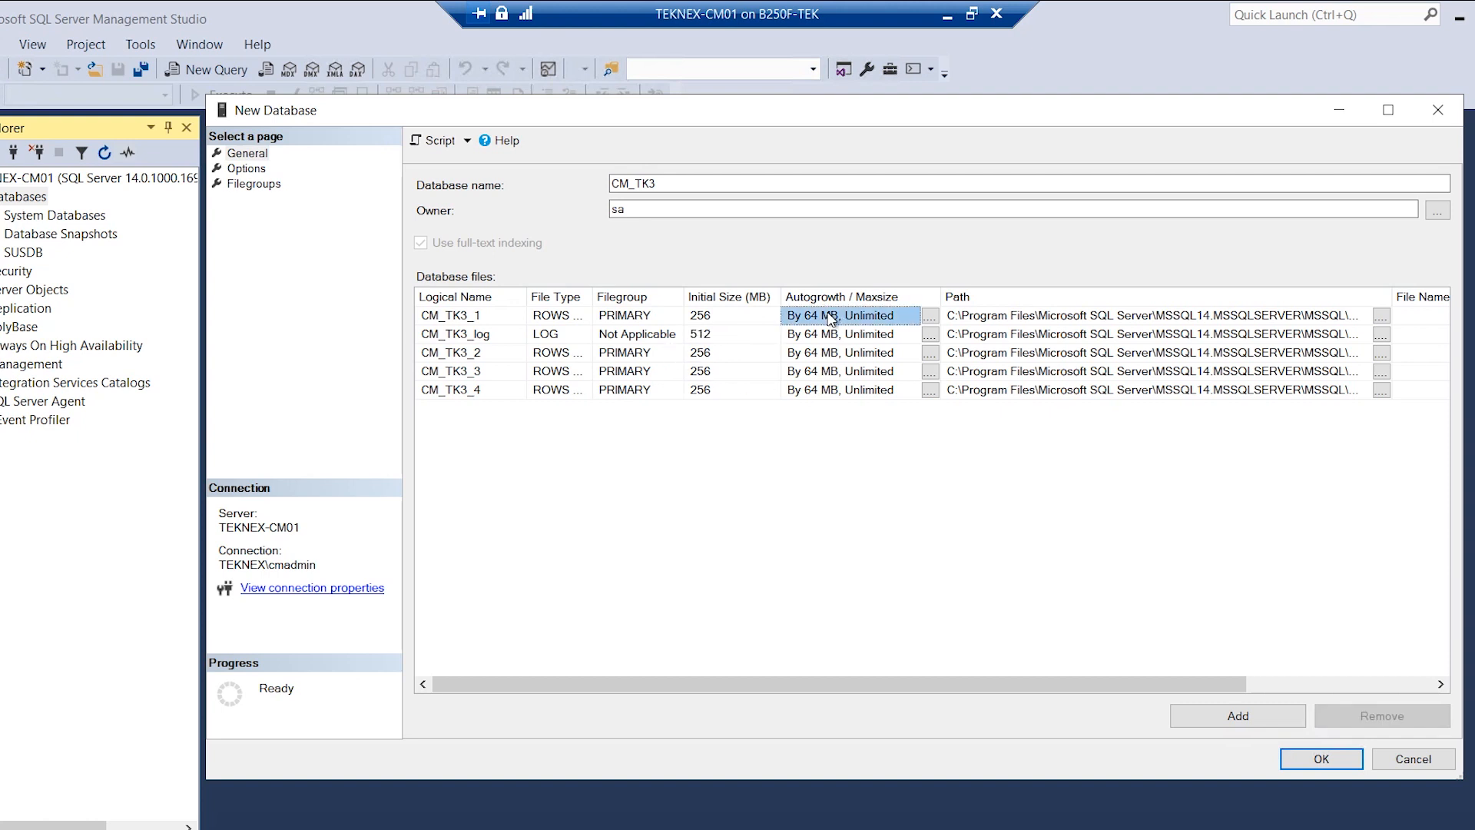
pyautogui.click(730, 316)
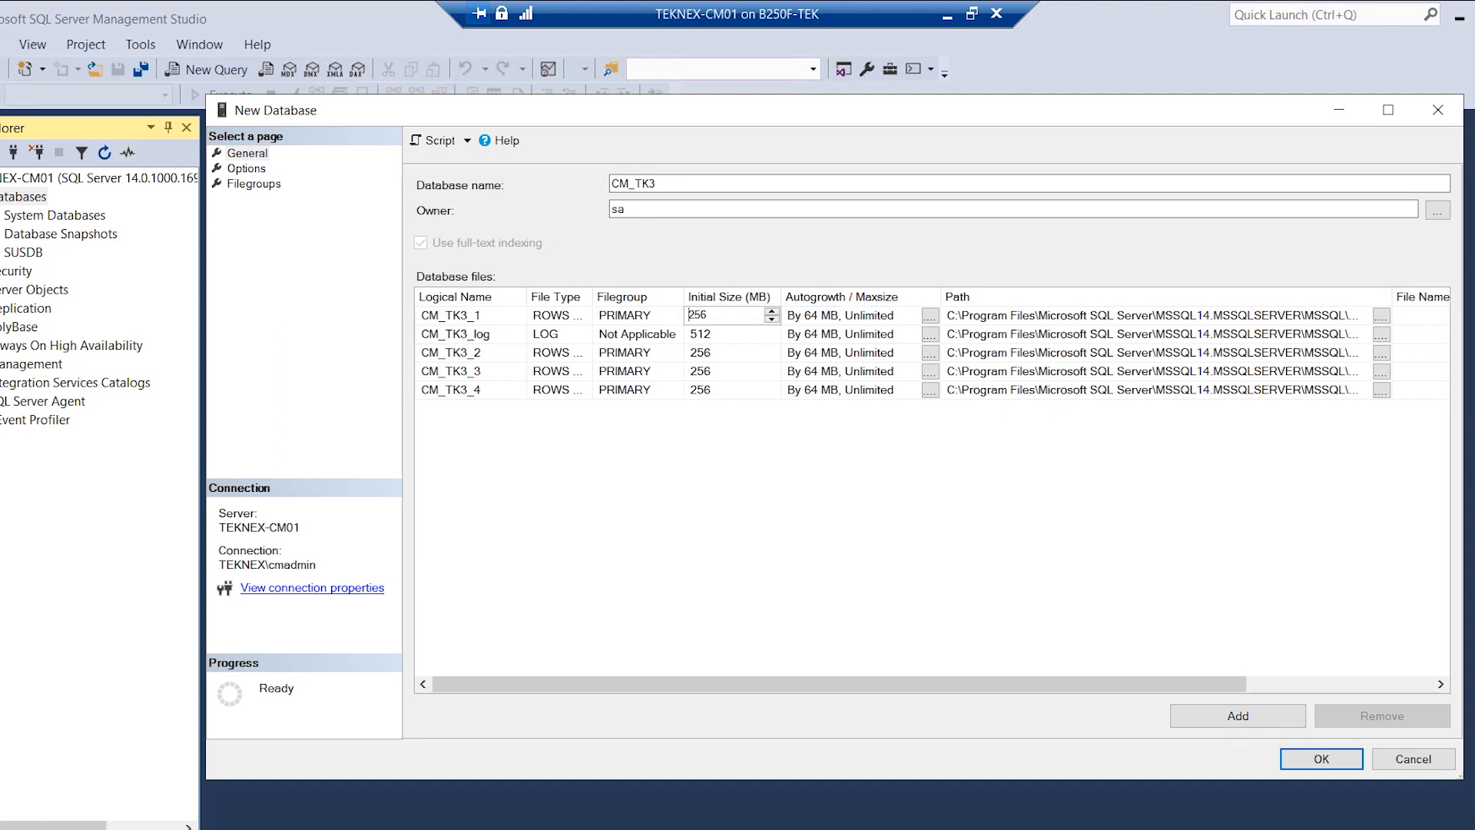
pyautogui.click(839, 318)
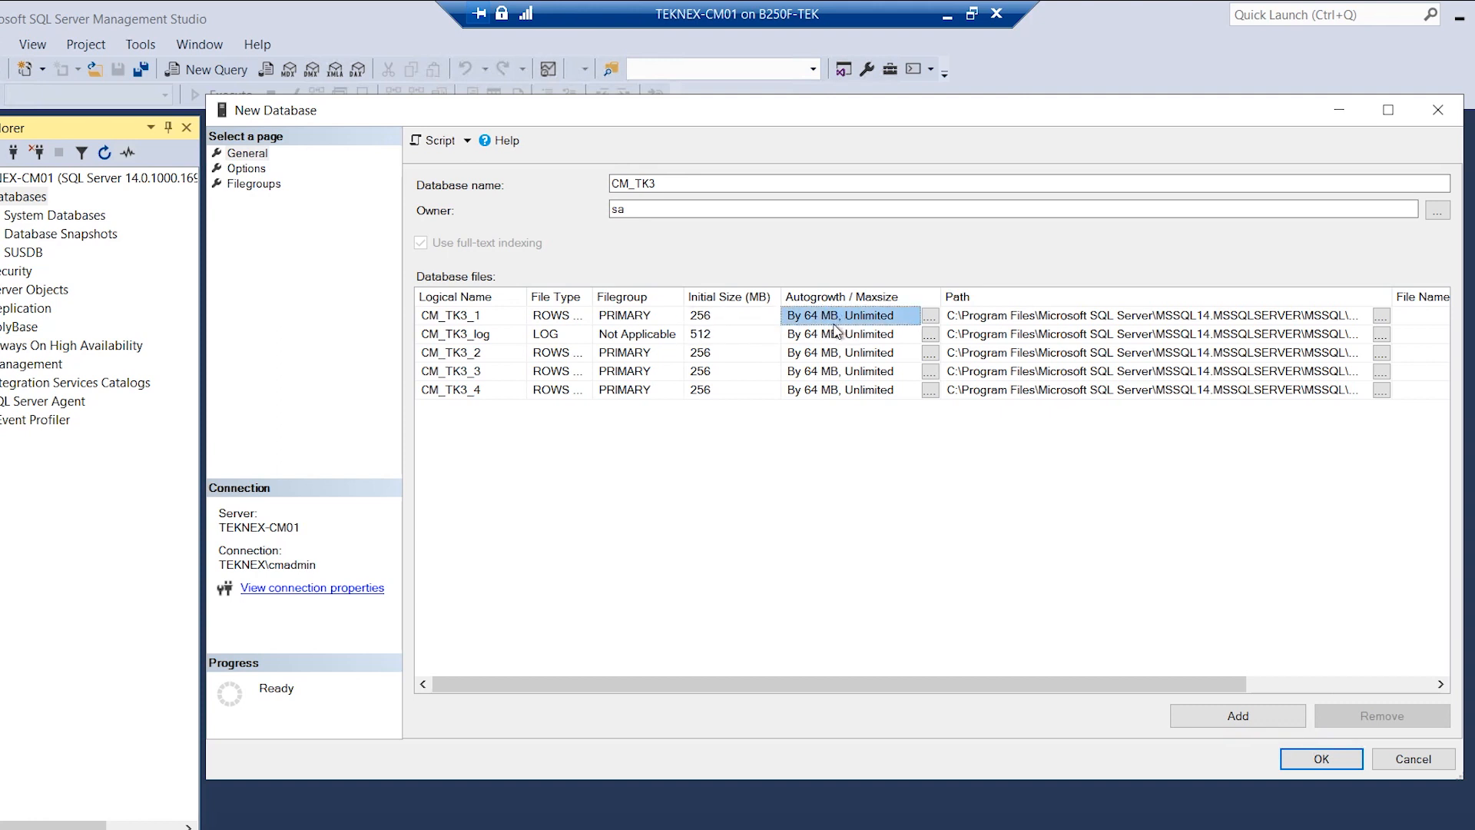
pyautogui.click(701, 317)
# Set autogrowth to 128 MB for CM_TK3_1 and 256 MB for CM_TK3_log.
pyautogui.click(930, 316)
pyautogui.moveTo(996, 423); pyautogui.dragTo(1042, 431)
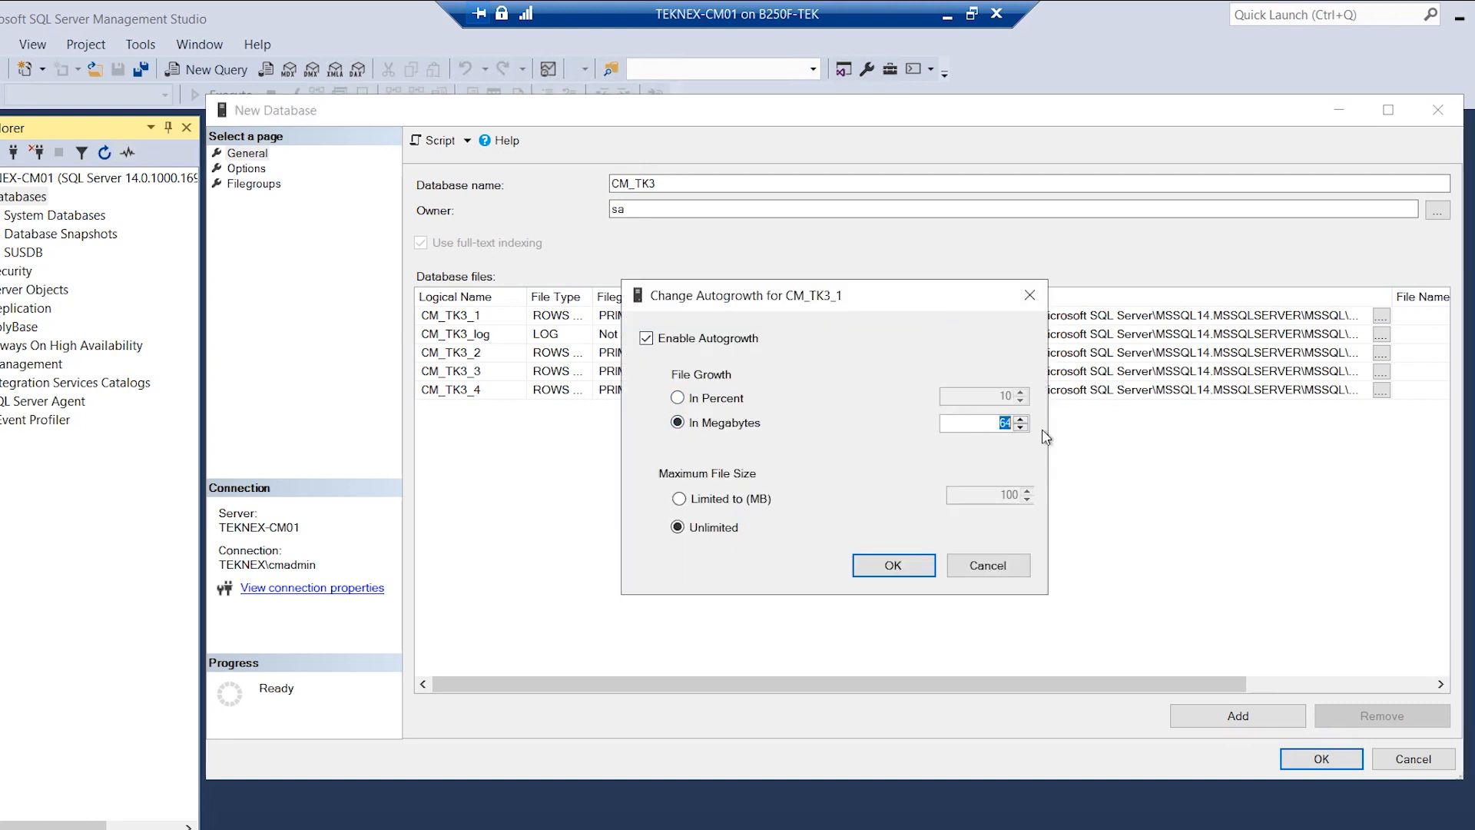
pyautogui.write('128')
pyautogui.click(891, 564)
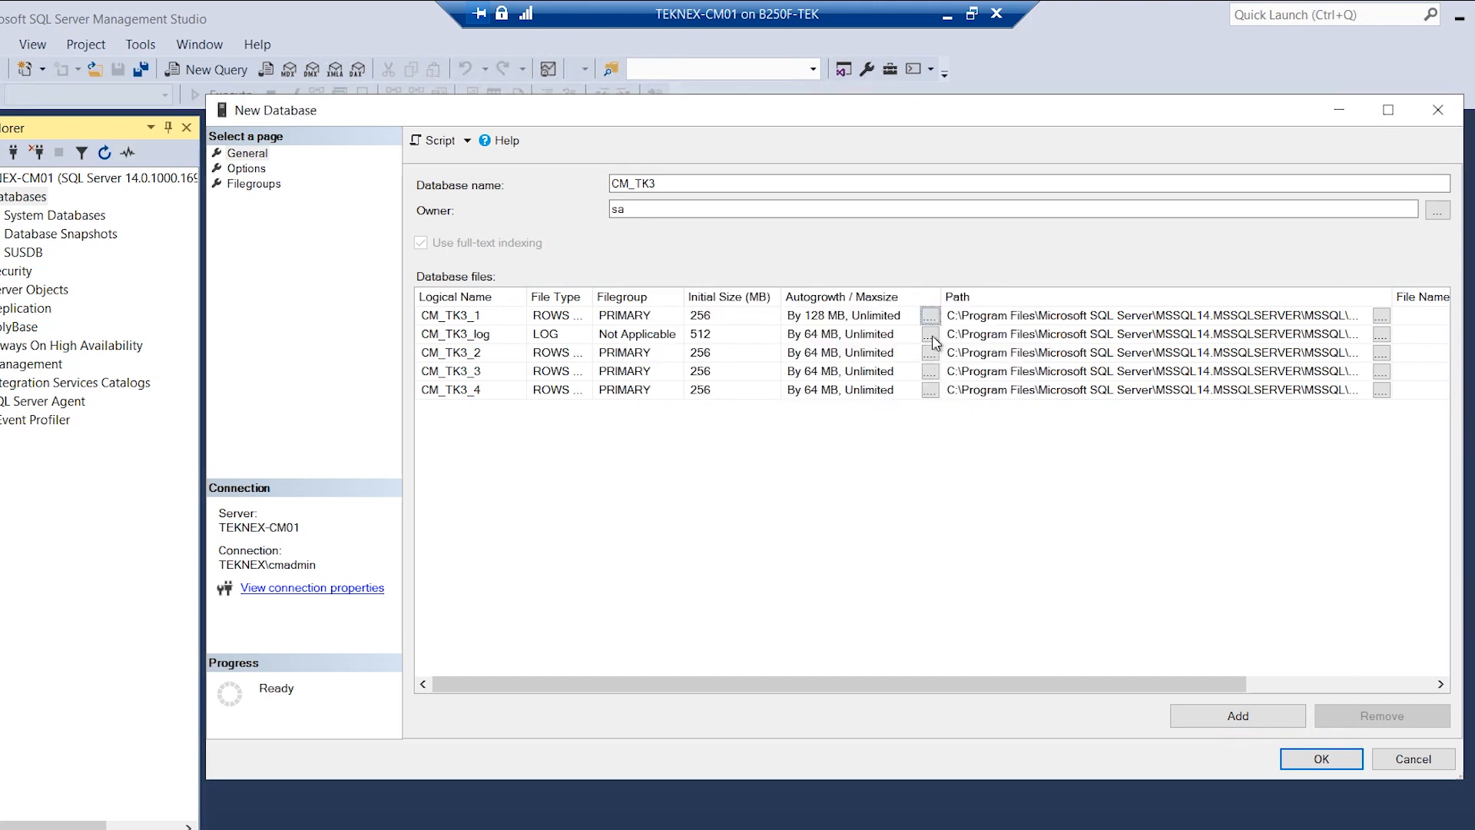
pyautogui.click(929, 335)
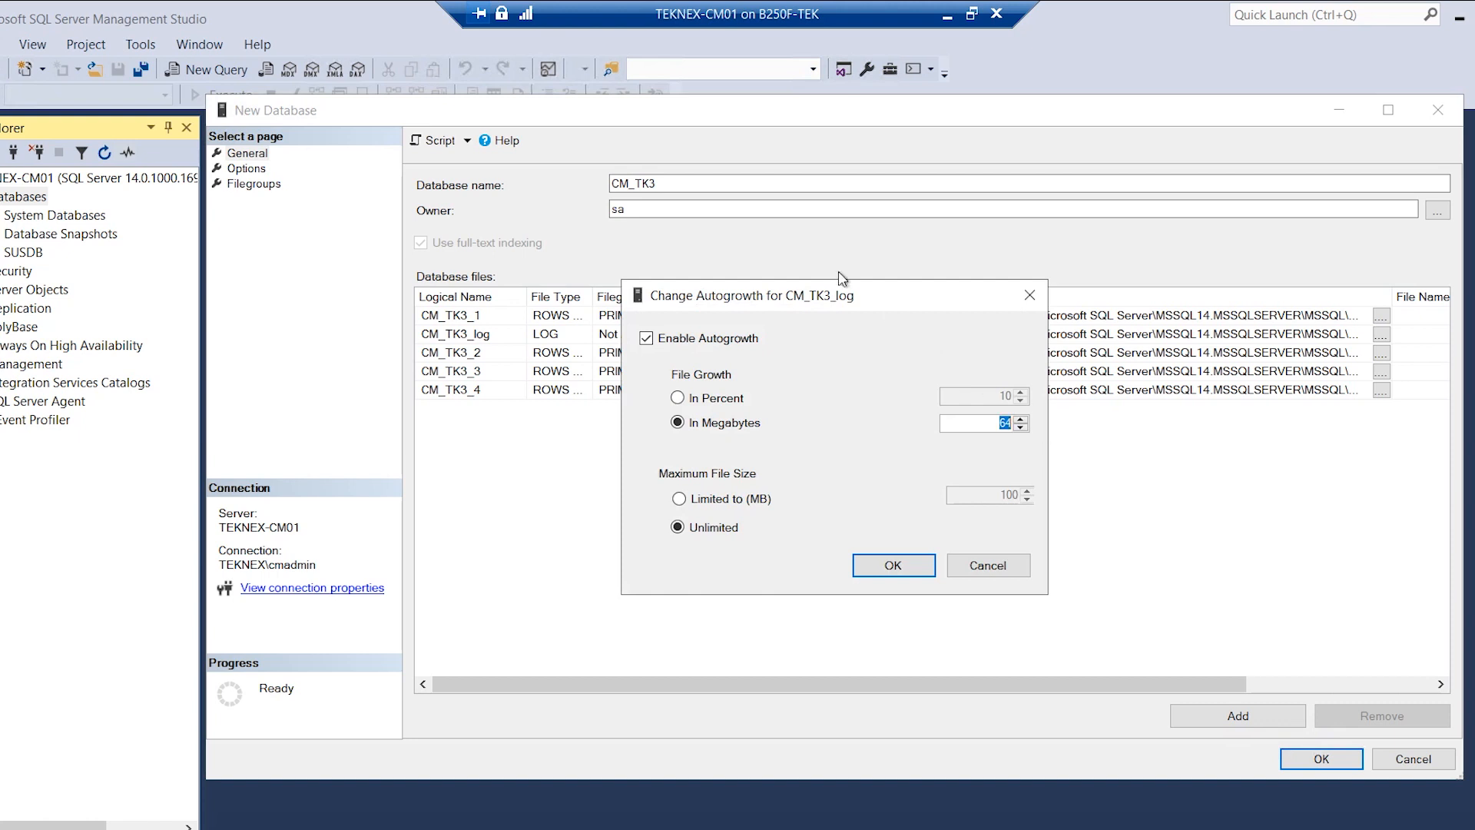
pyautogui.moveTo(884, 288); pyautogui.dragTo(1108, 203)
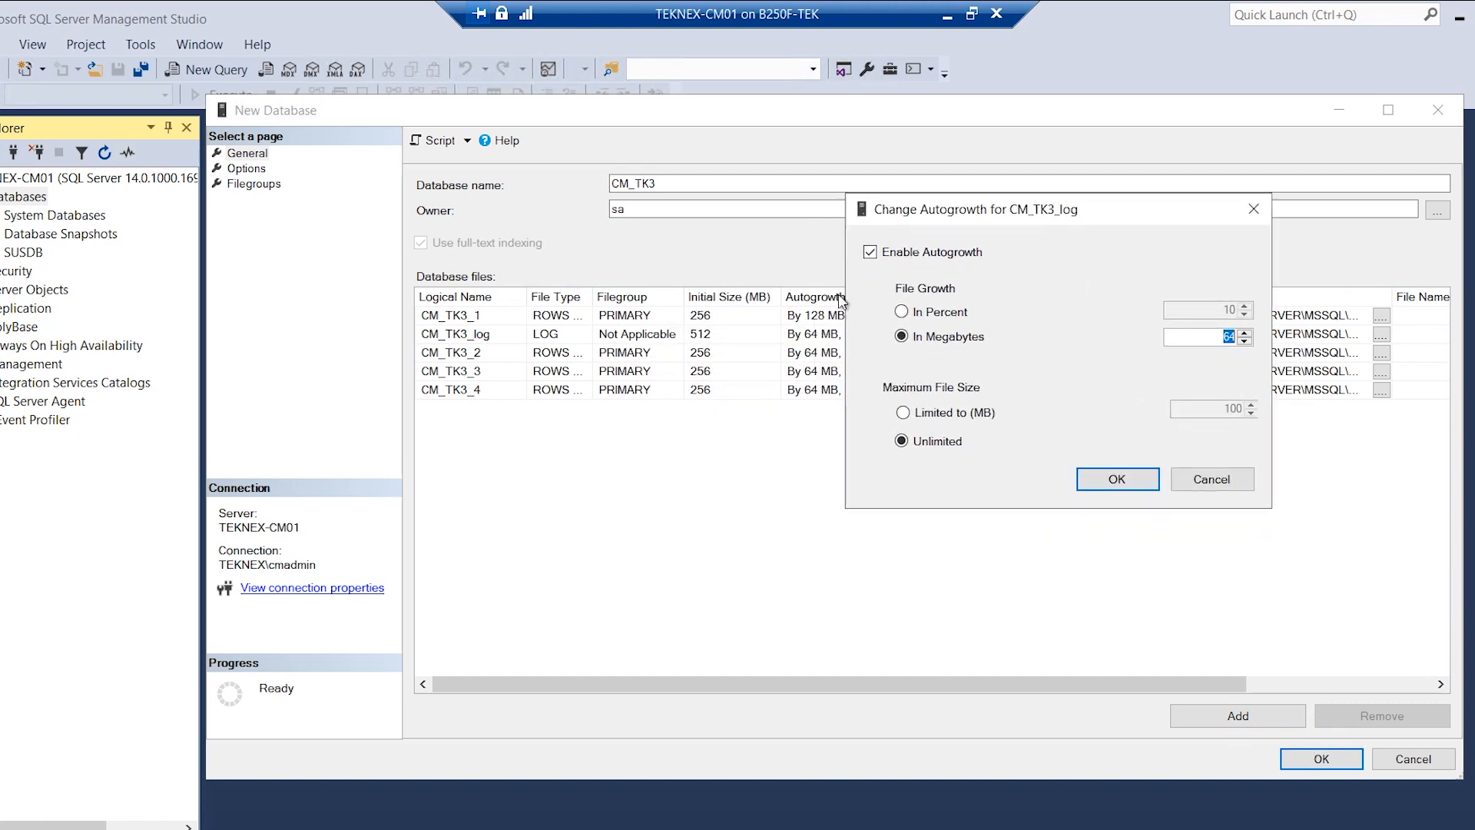
pyautogui.write('256')
pyautogui.click(1115, 484)
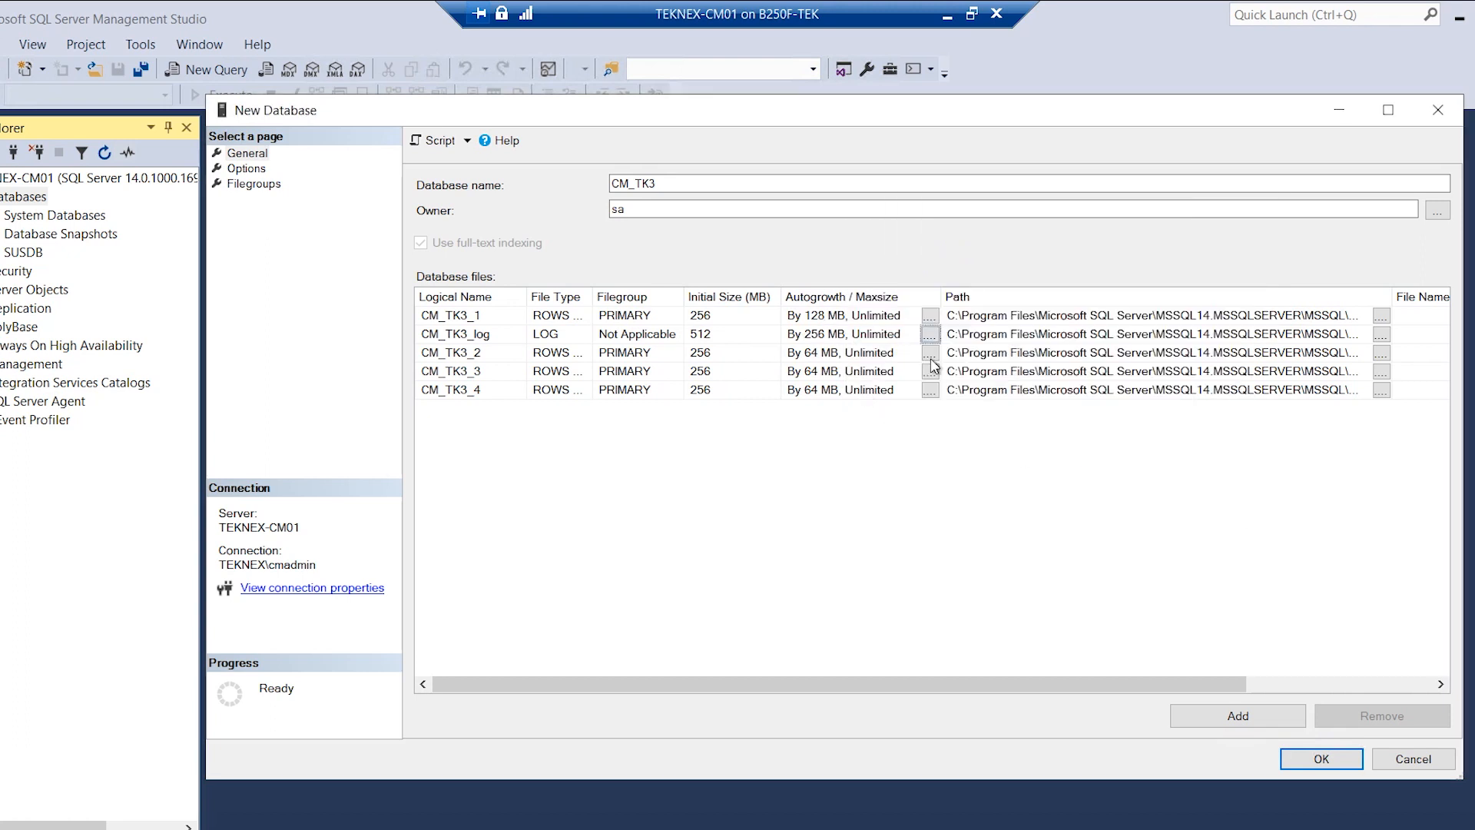
# Set CM_TK3_2, CM_TK3_3 and CM_TK3_4 to autogrow by 128 MB.
pyautogui.click(925, 353)
pyautogui.doubleClick(1005, 422)
pyautogui.write('128')
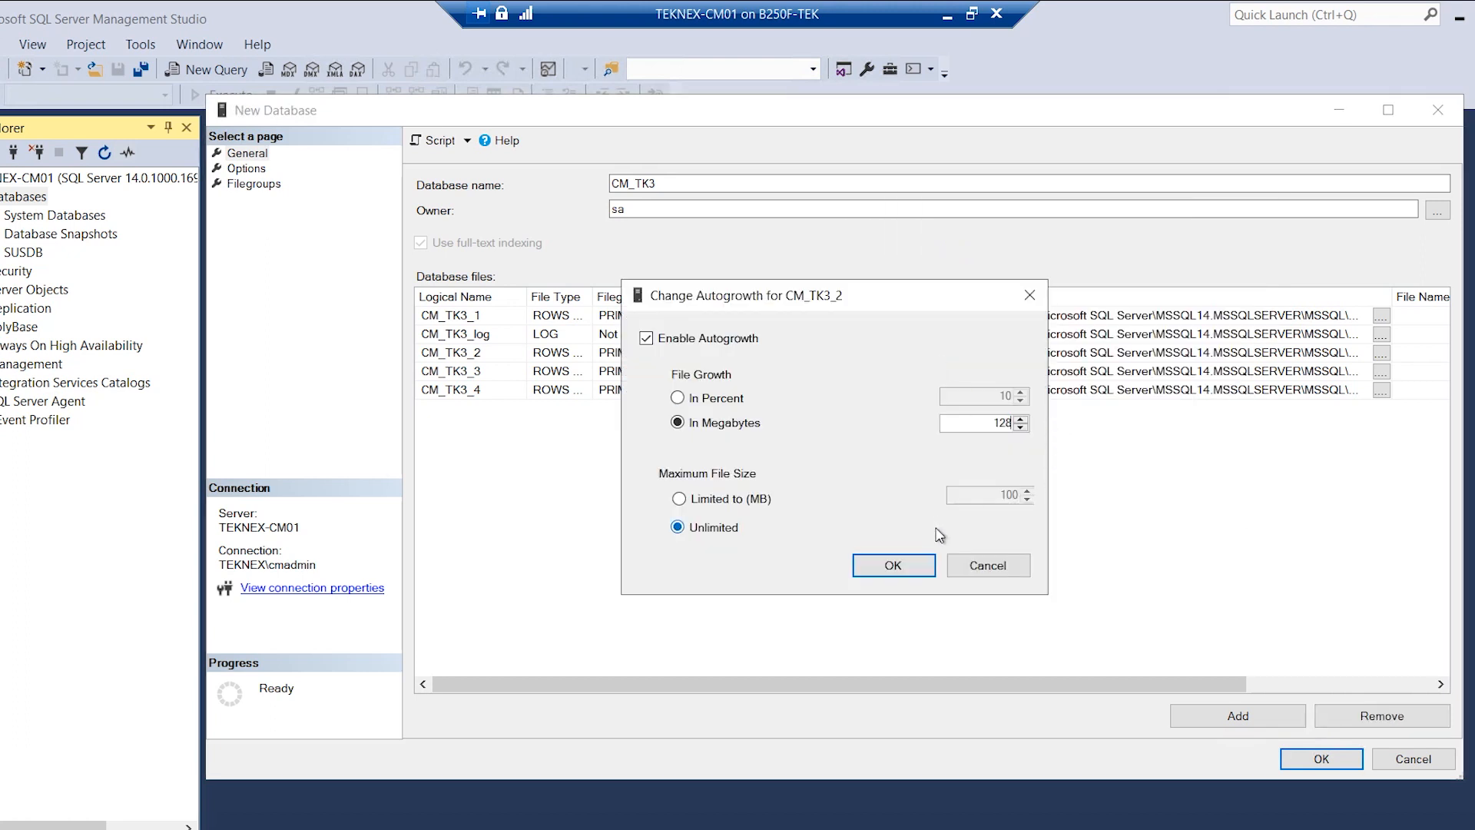
pyautogui.click(893, 564)
pyautogui.click(930, 374)
pyautogui.doubleClick(1005, 422)
pyautogui.write('128')
pyautogui.click(893, 565)
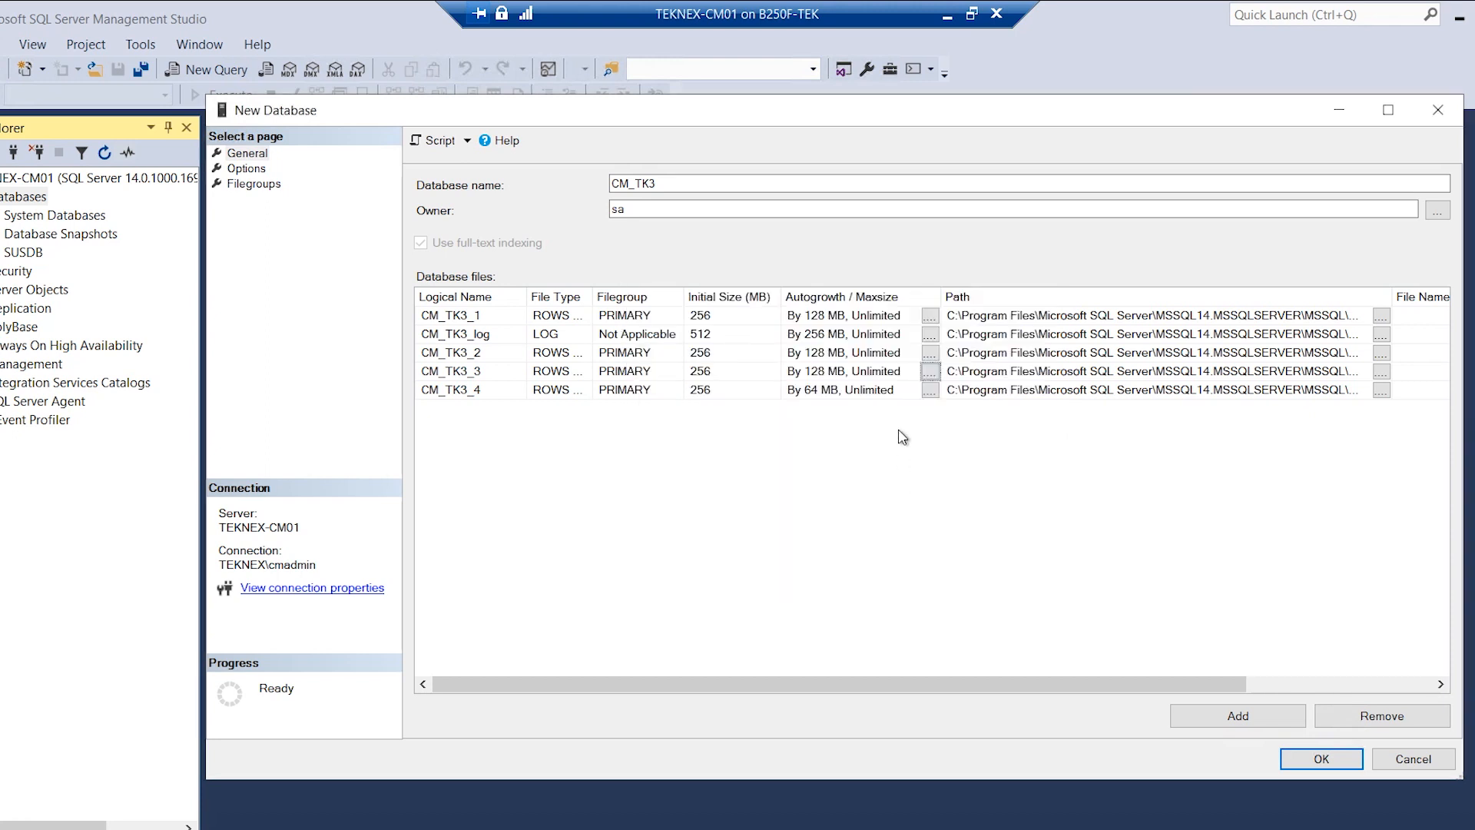
pyautogui.click(930, 391)
pyautogui.doubleClick(1005, 422)
pyautogui.write('128')
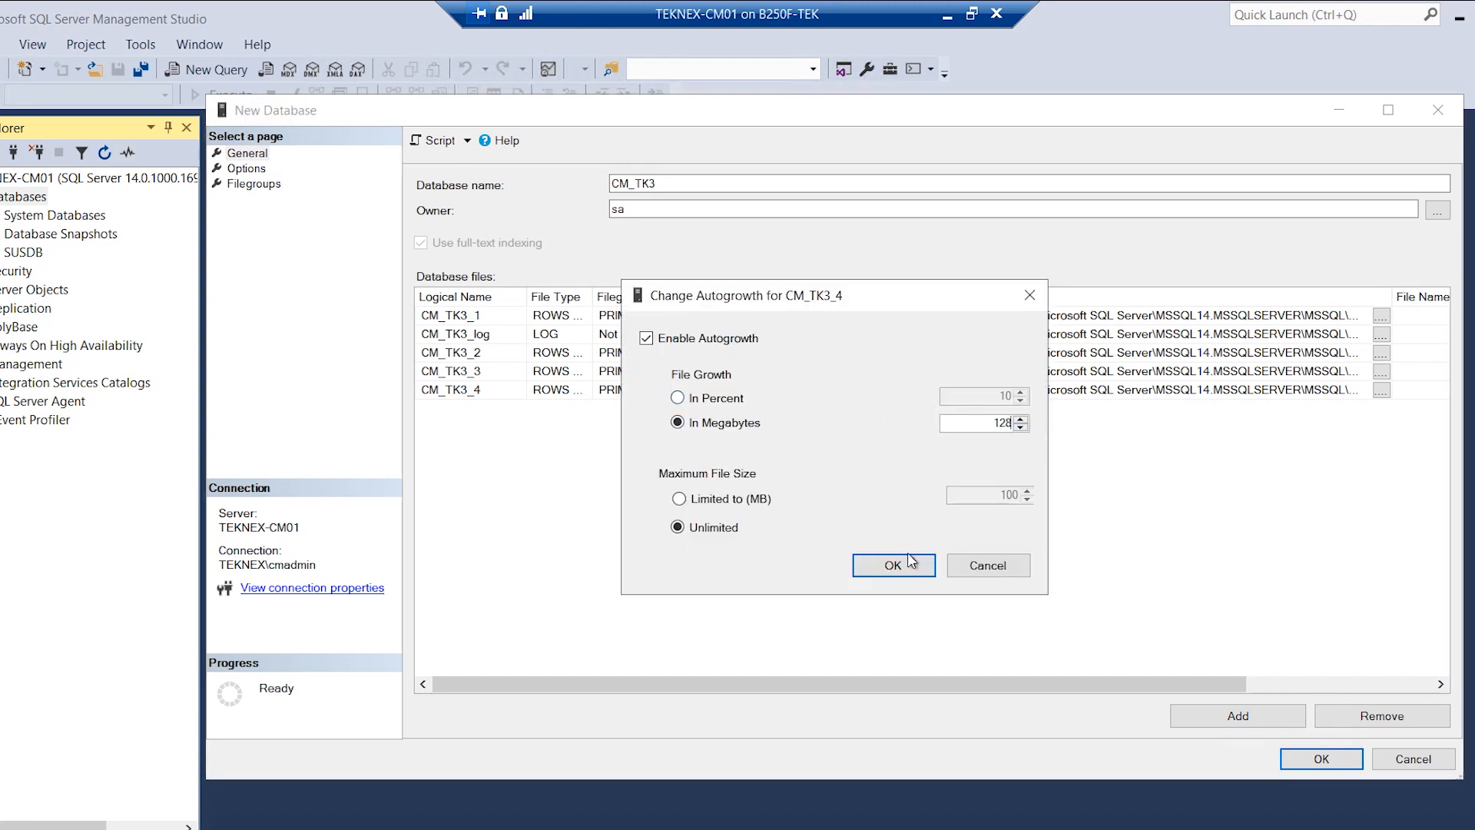
pyautogui.click(910, 565)
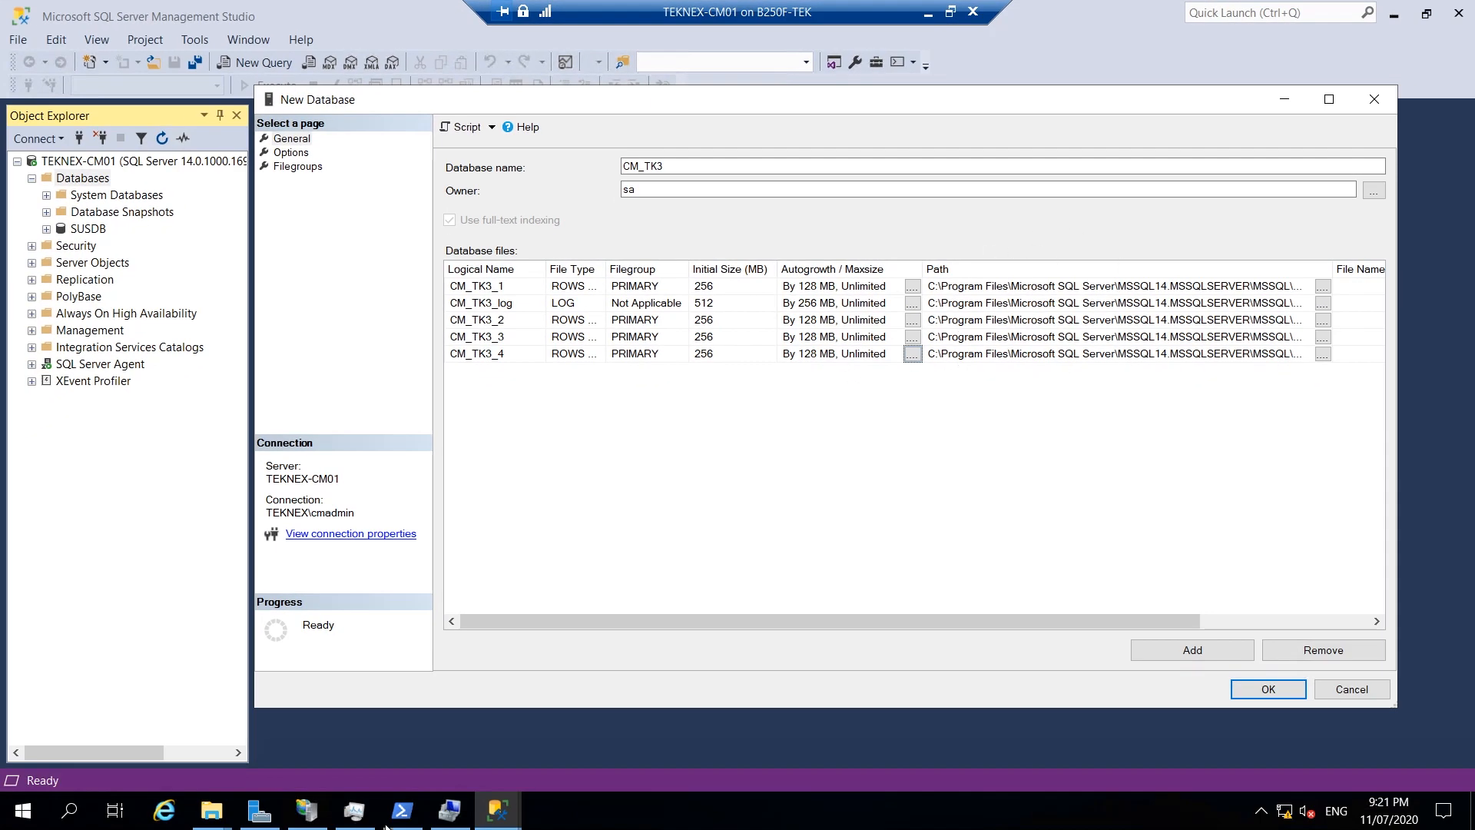
# Create a CM_DB folder on the CM_SQL_LDF (I:) drive.
pyautogui.moveTo(211, 811)
pyautogui.click(198, 722)
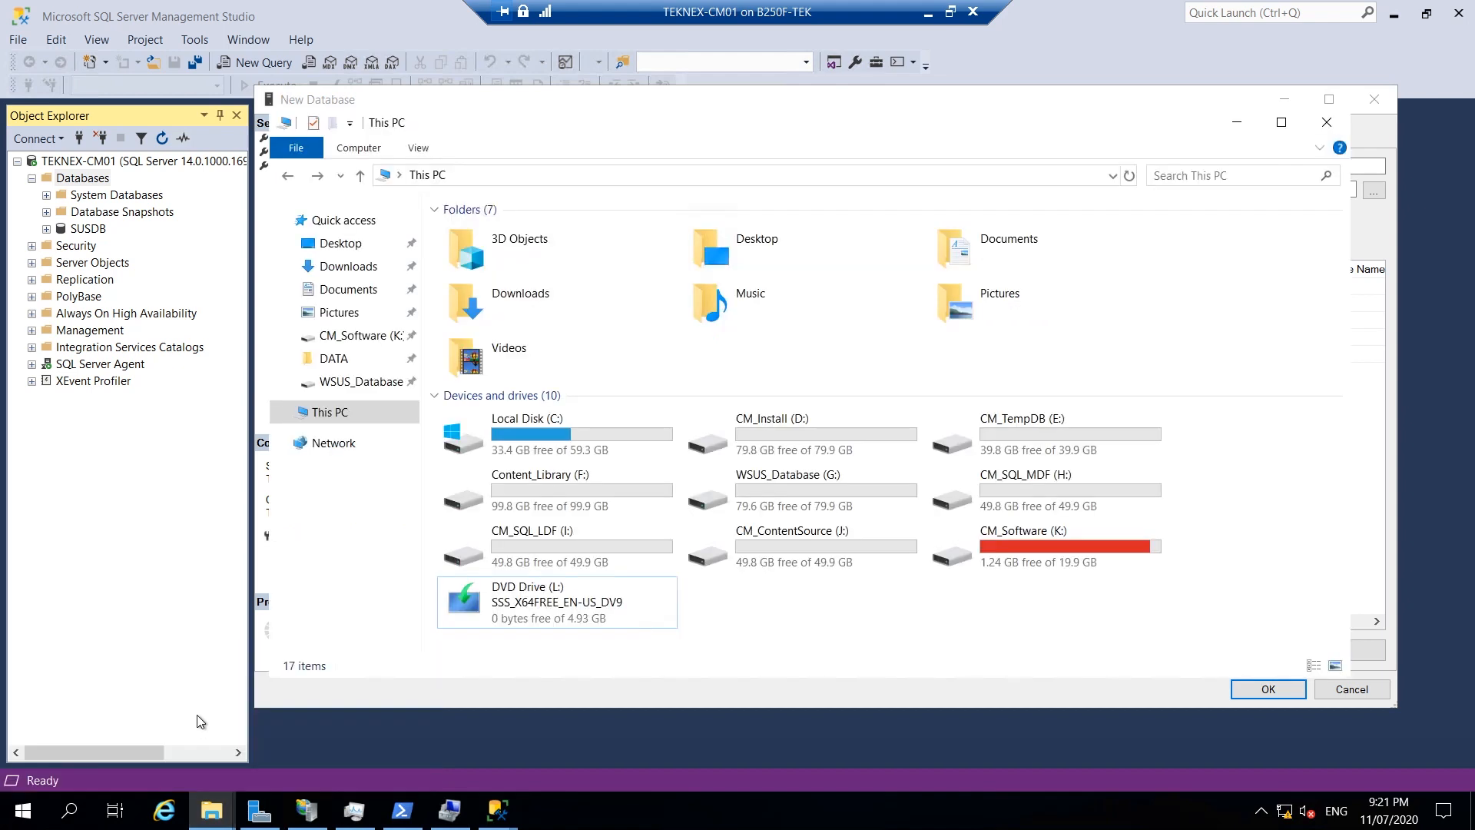
pyautogui.click(569, 560)
pyautogui.doubleClick(570, 553)
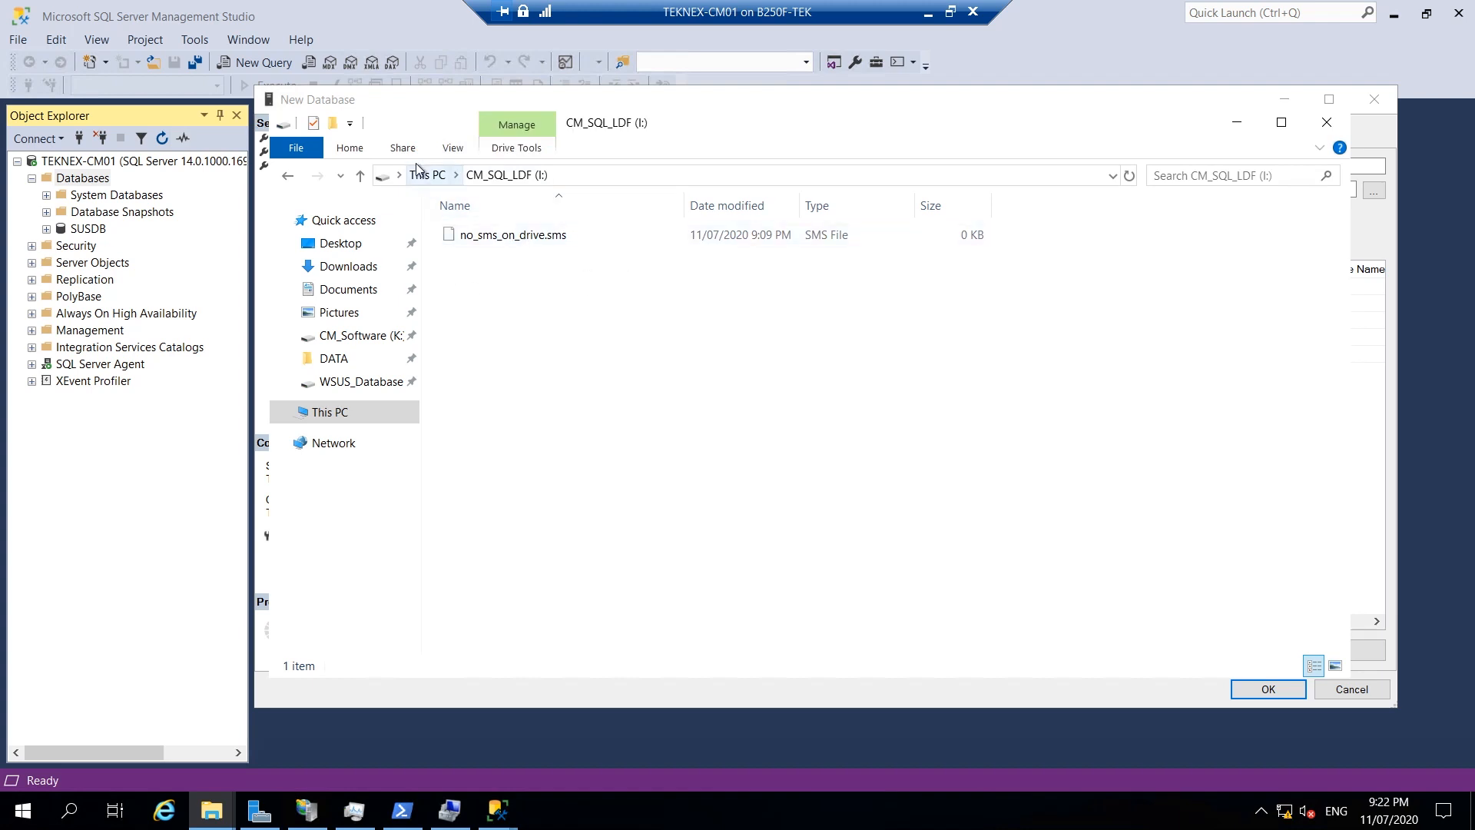
pyautogui.click(332, 123)
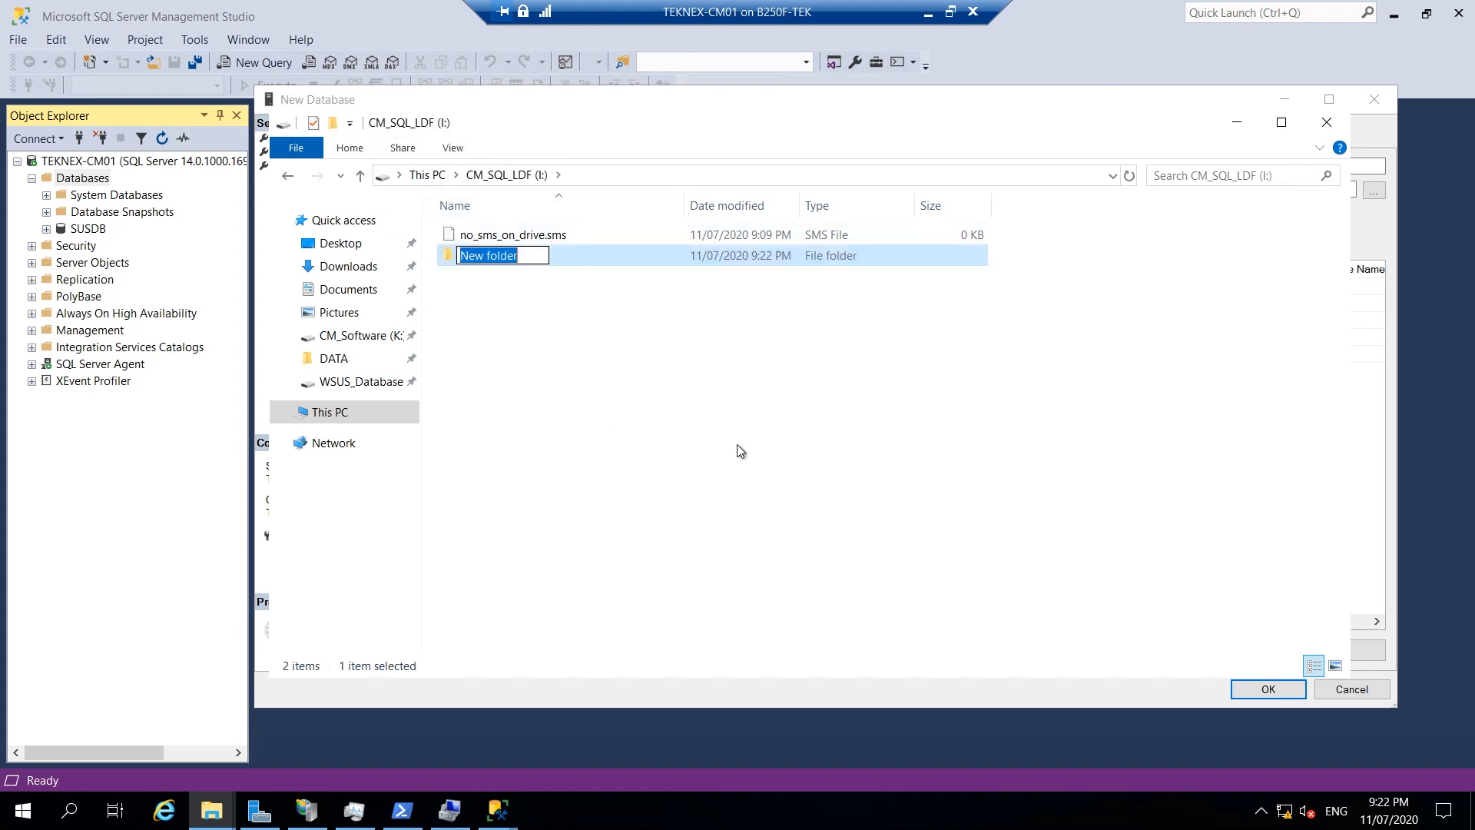
pyautogui.write('CM_DB')
pyautogui.press('Return')
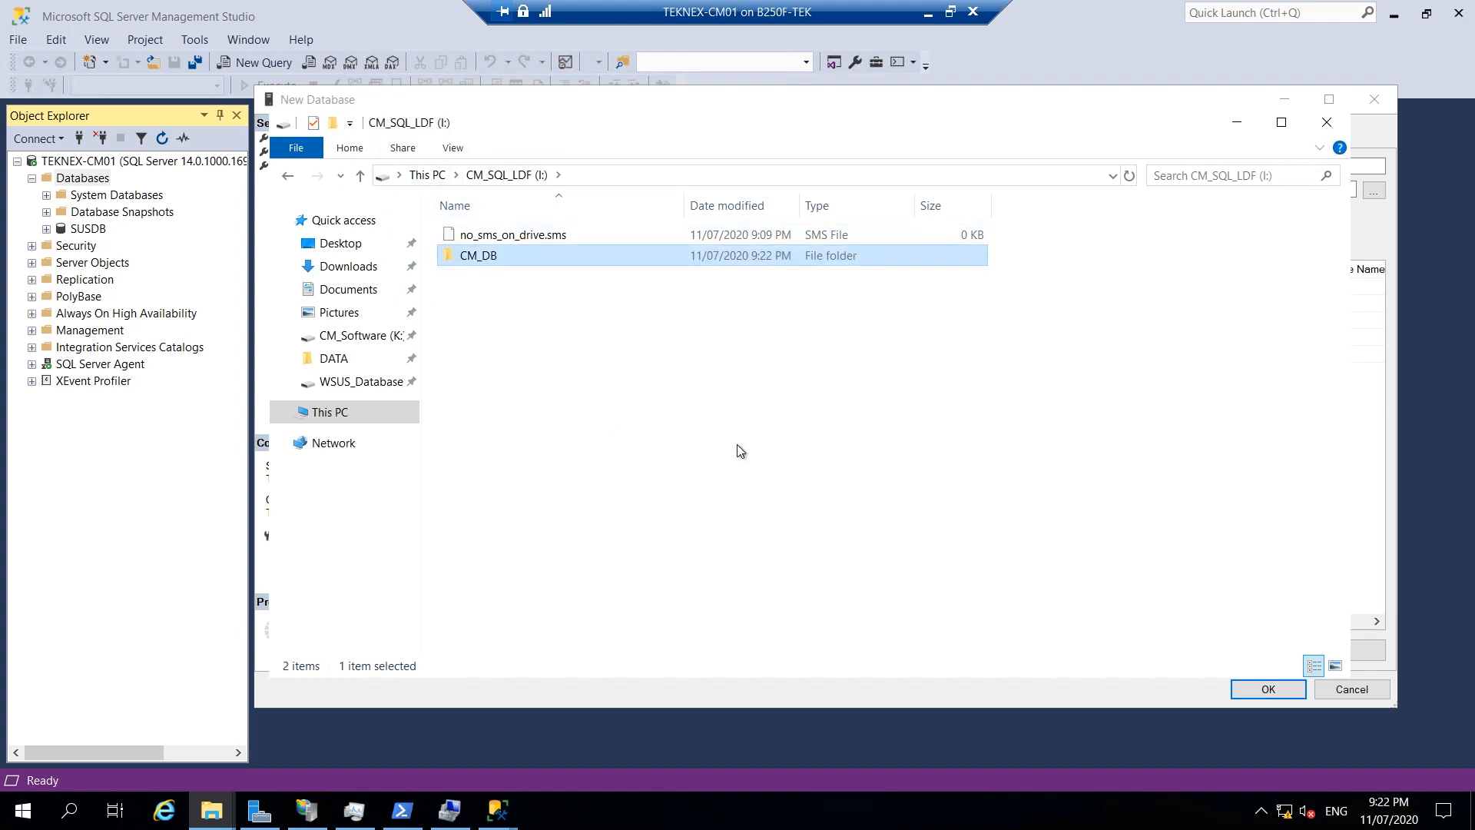
pyautogui.click(288, 175)
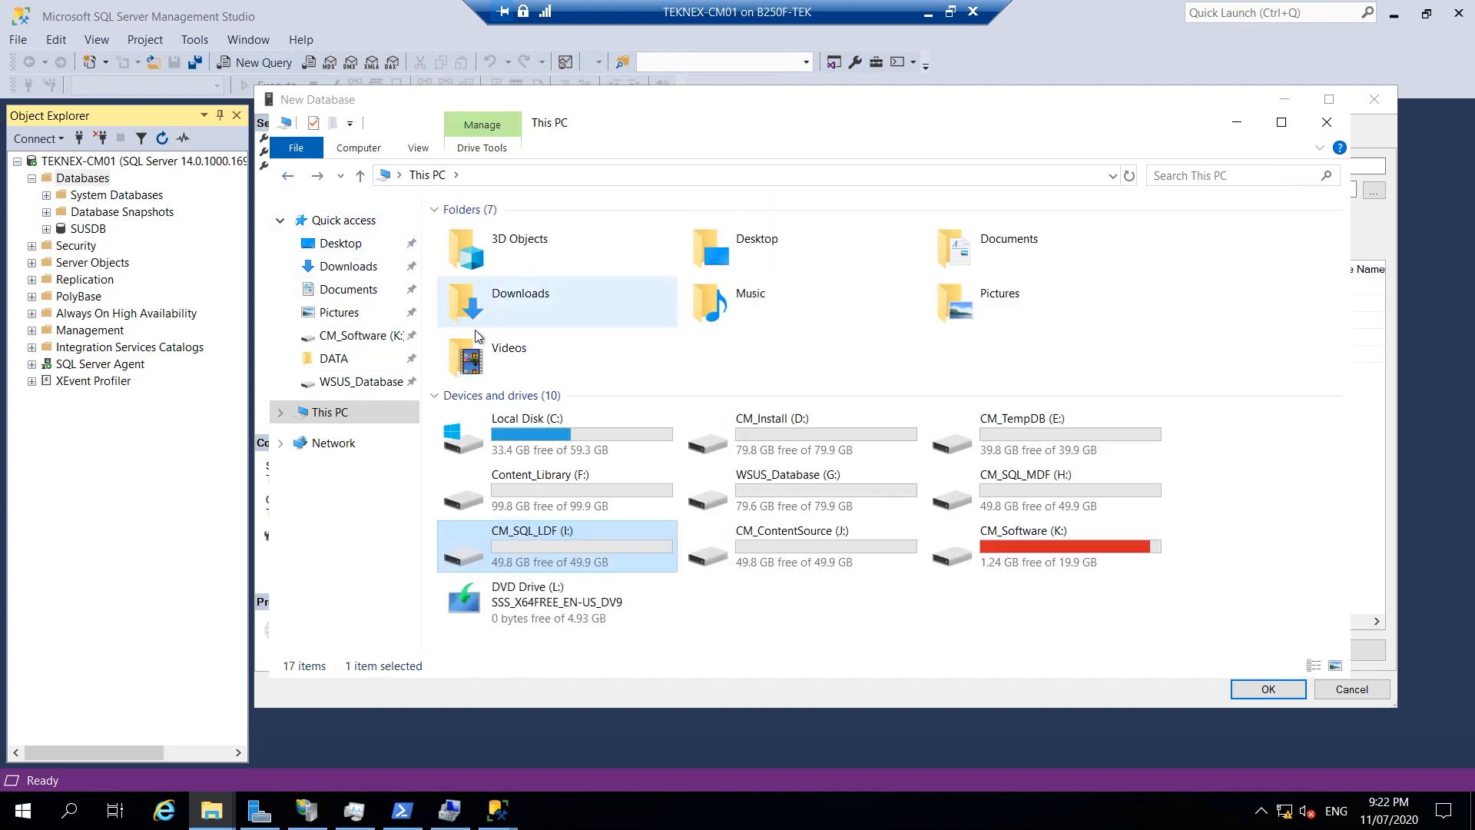
# Create a CM_DB folder on CM_SQL_MDF (H:) and copy its H:\CM_DB path.
pyautogui.doubleClick(991, 484)
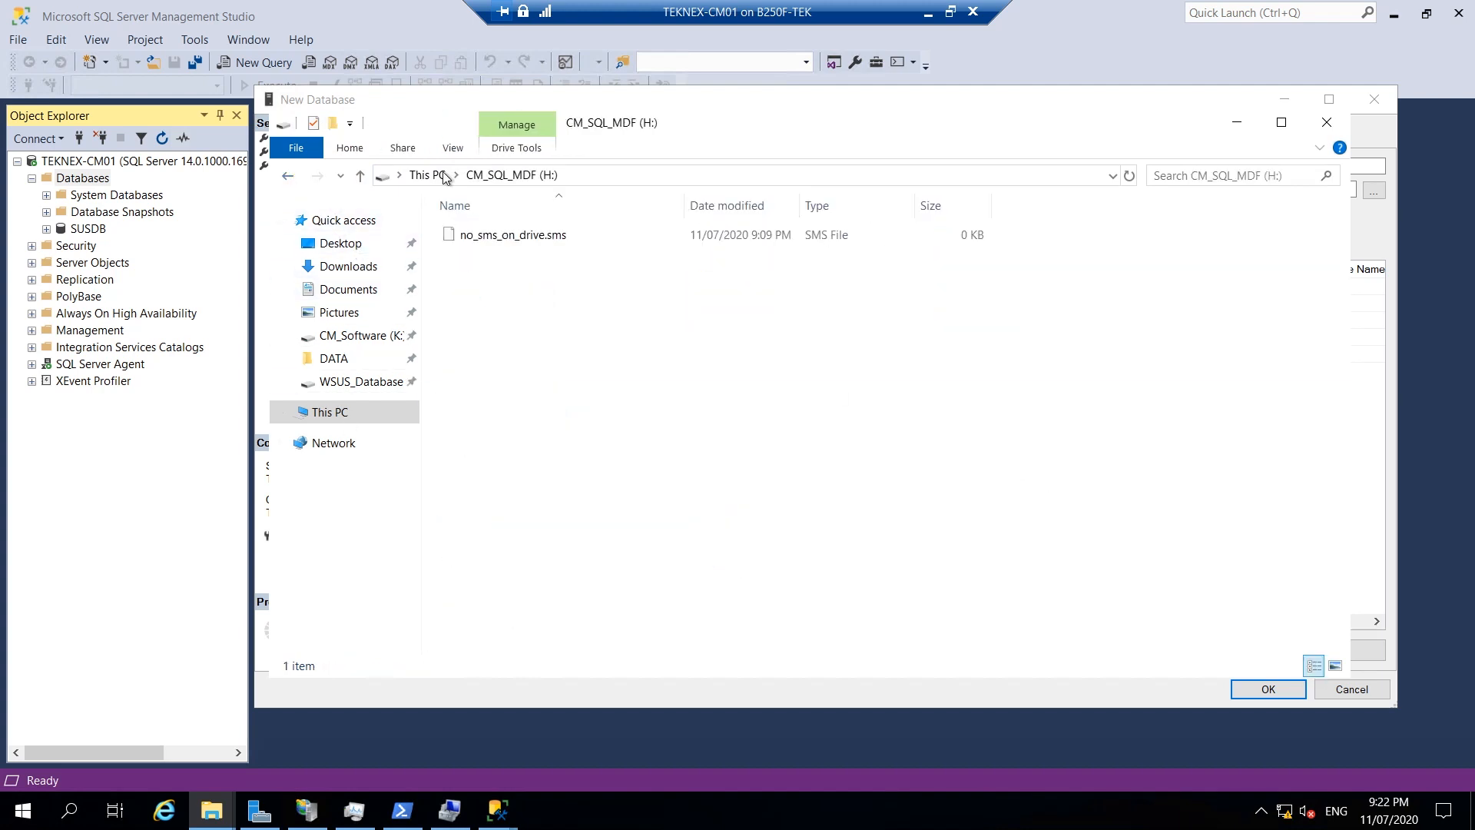
pyautogui.click(334, 124)
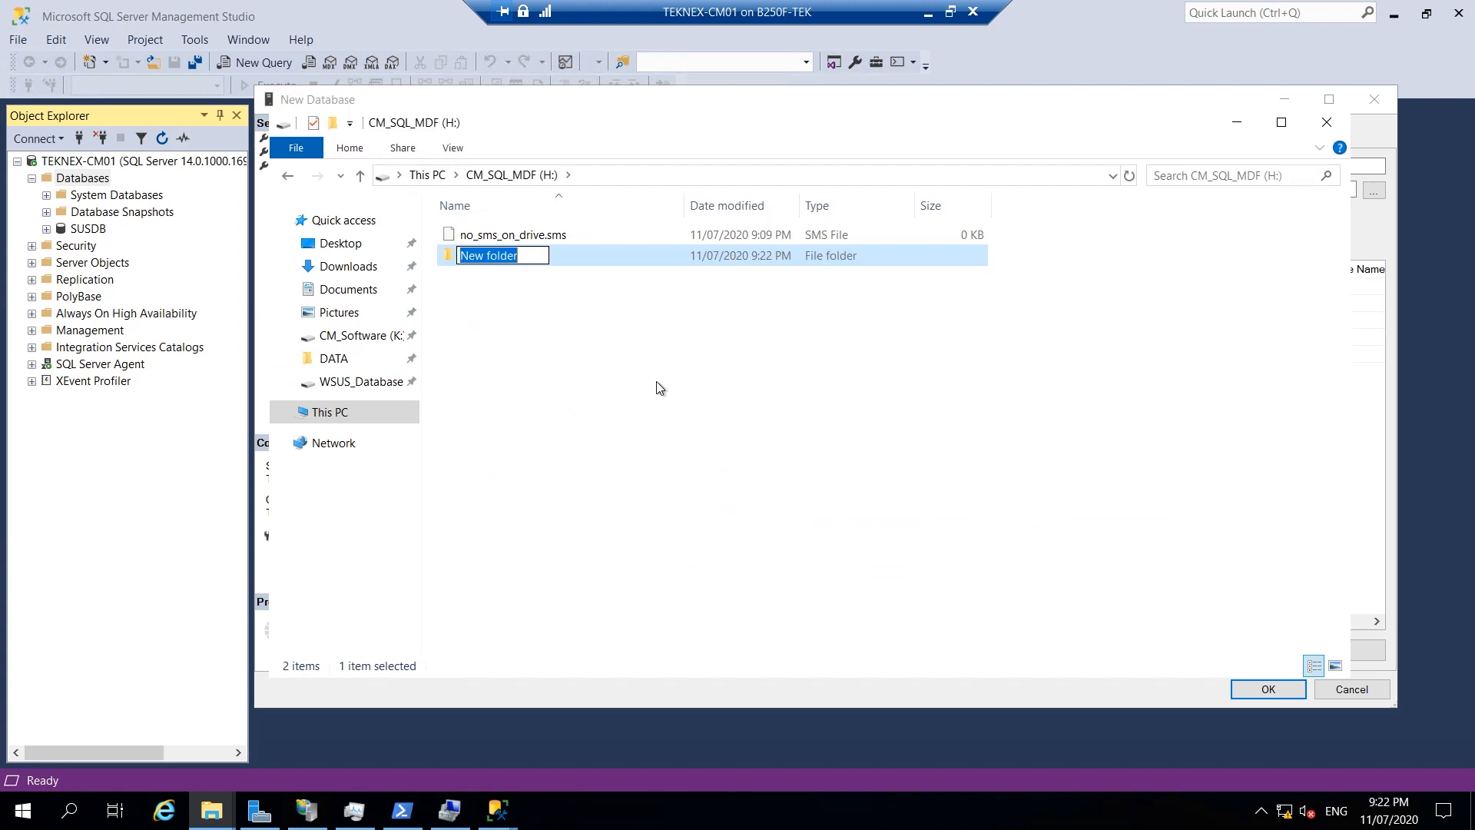
pyautogui.write('CM_DB')
pyautogui.press('Return')
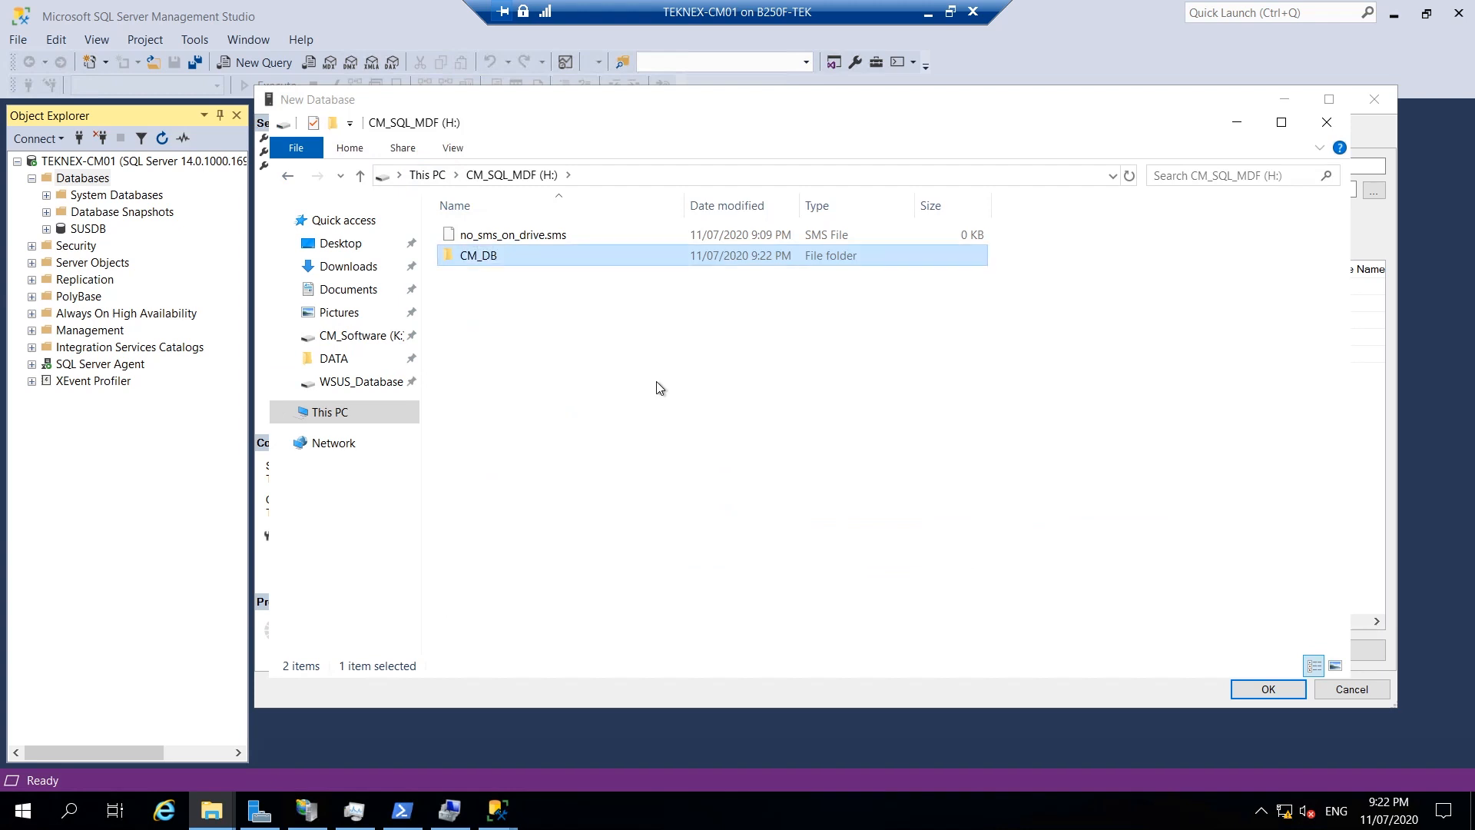
pyautogui.doubleClick(501, 255)
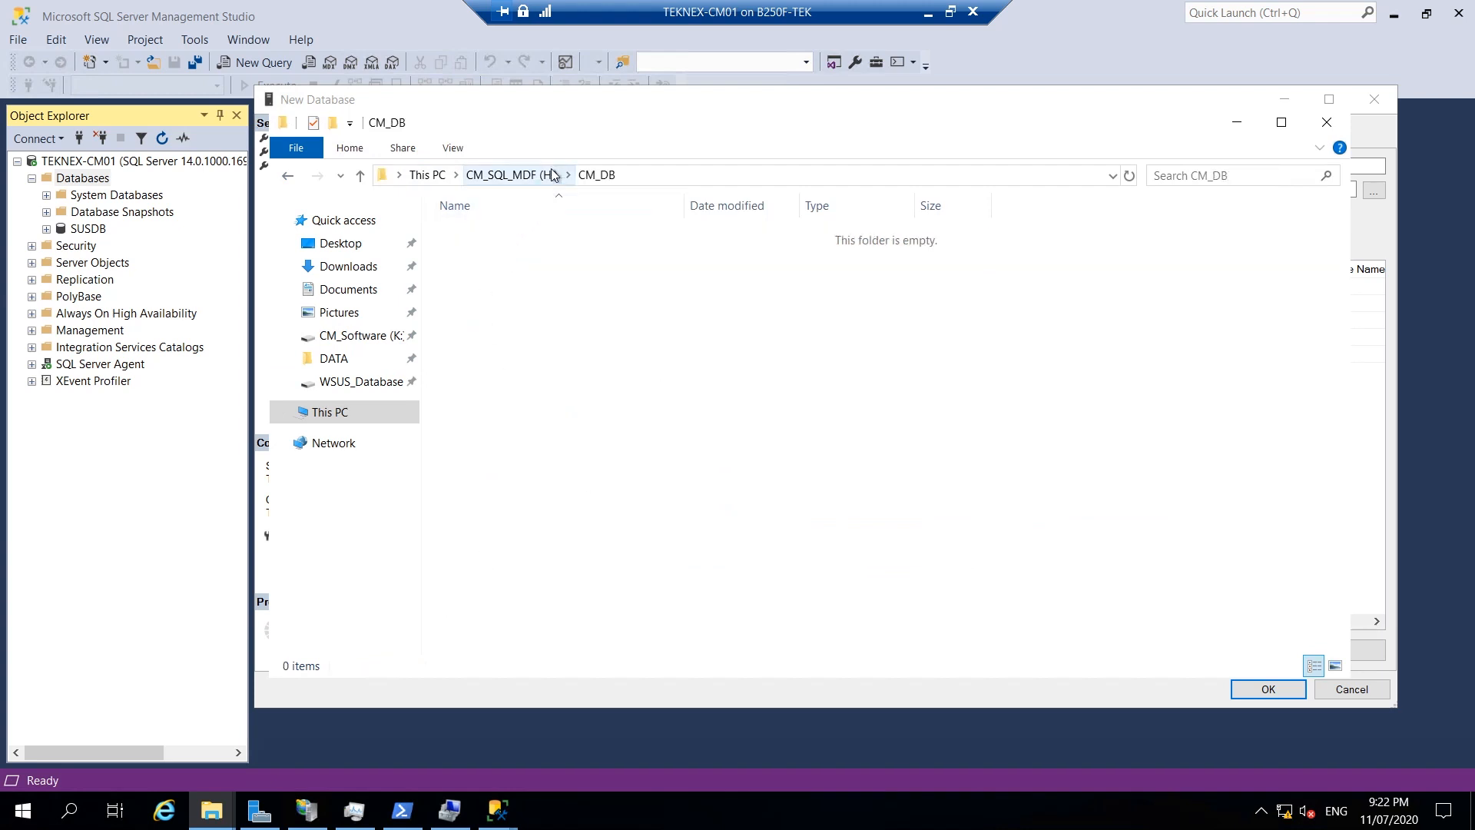
pyautogui.click(671, 172)
pyautogui.rightClick(435, 177)
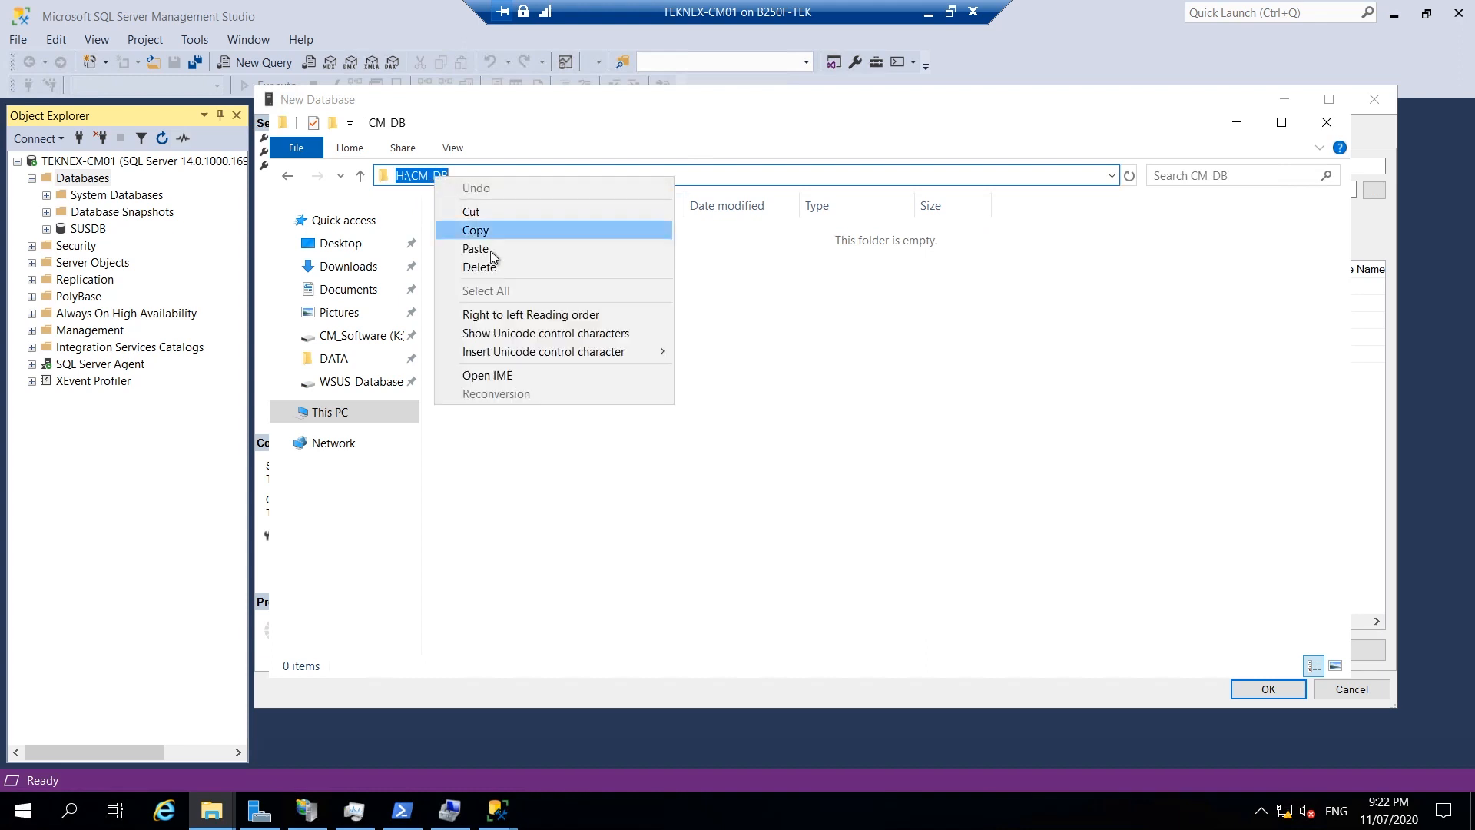
pyautogui.click(502, 228)
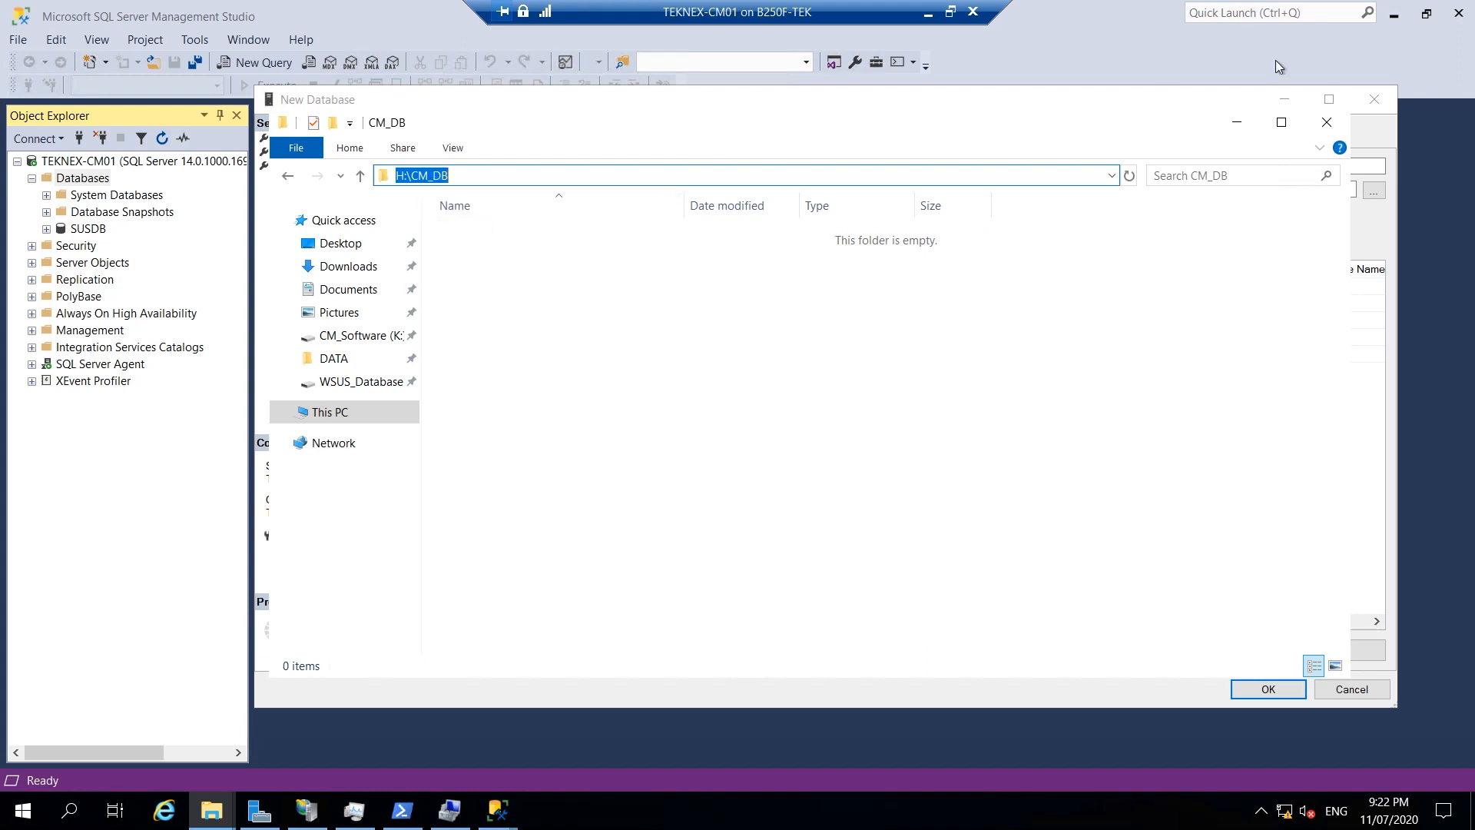
pyautogui.click(1237, 122)
pyautogui.click(1057, 285)
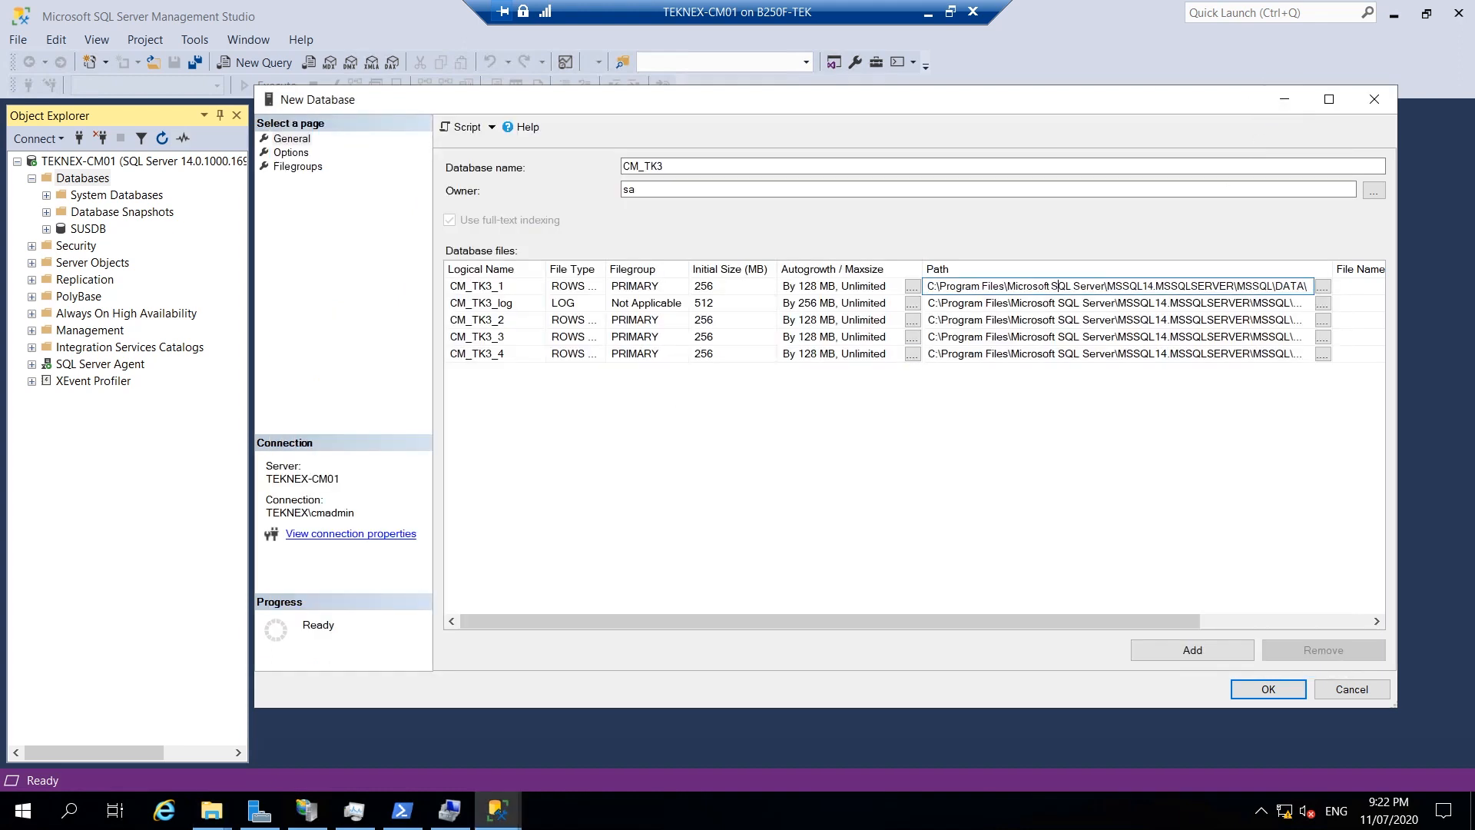
# Paste H:\CM_DB as the path for data files CM_TK3_1 through CM_TK3_4.
pyautogui.hotkey('ctrl', 'a')
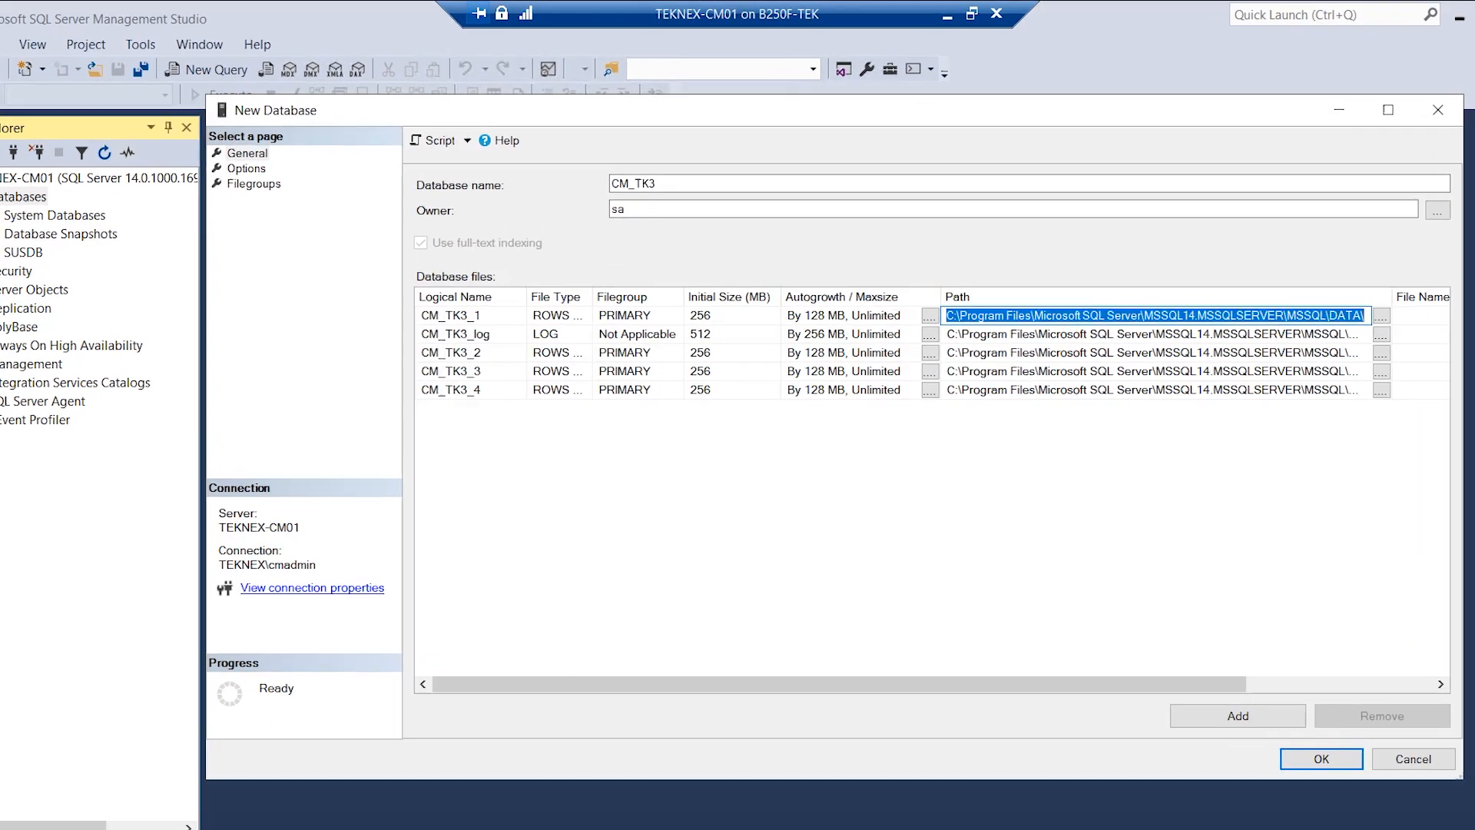
pyautogui.hotkey('ctrl', 'v')
pyautogui.click(1013, 334)
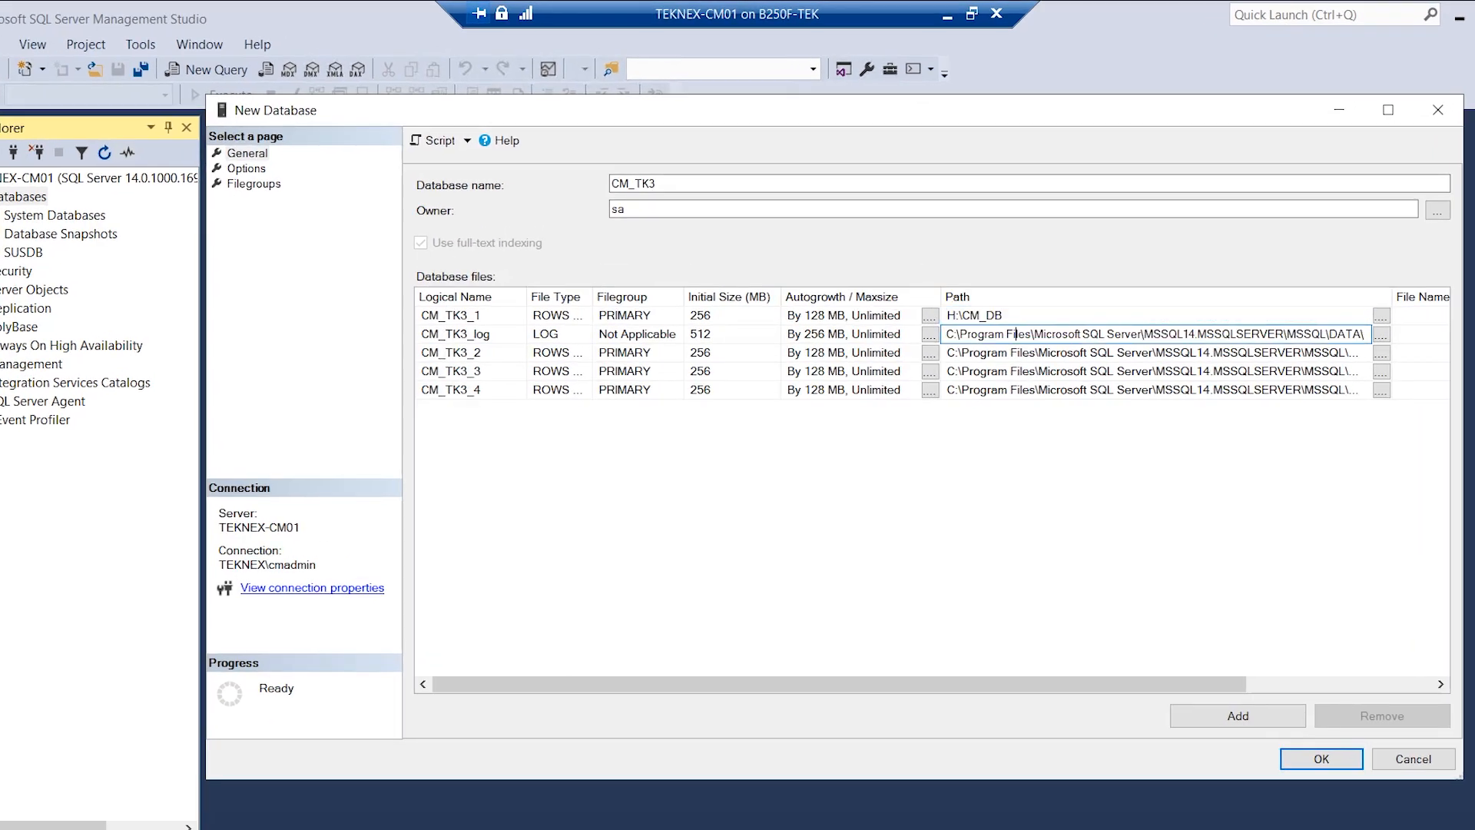
pyautogui.click(1019, 351)
pyautogui.hotkey('ctrl', 'a')
pyautogui.hotkey('ctrl', 'v')
pyautogui.click(996, 371)
pyautogui.hotkey('ctrl', 'a')
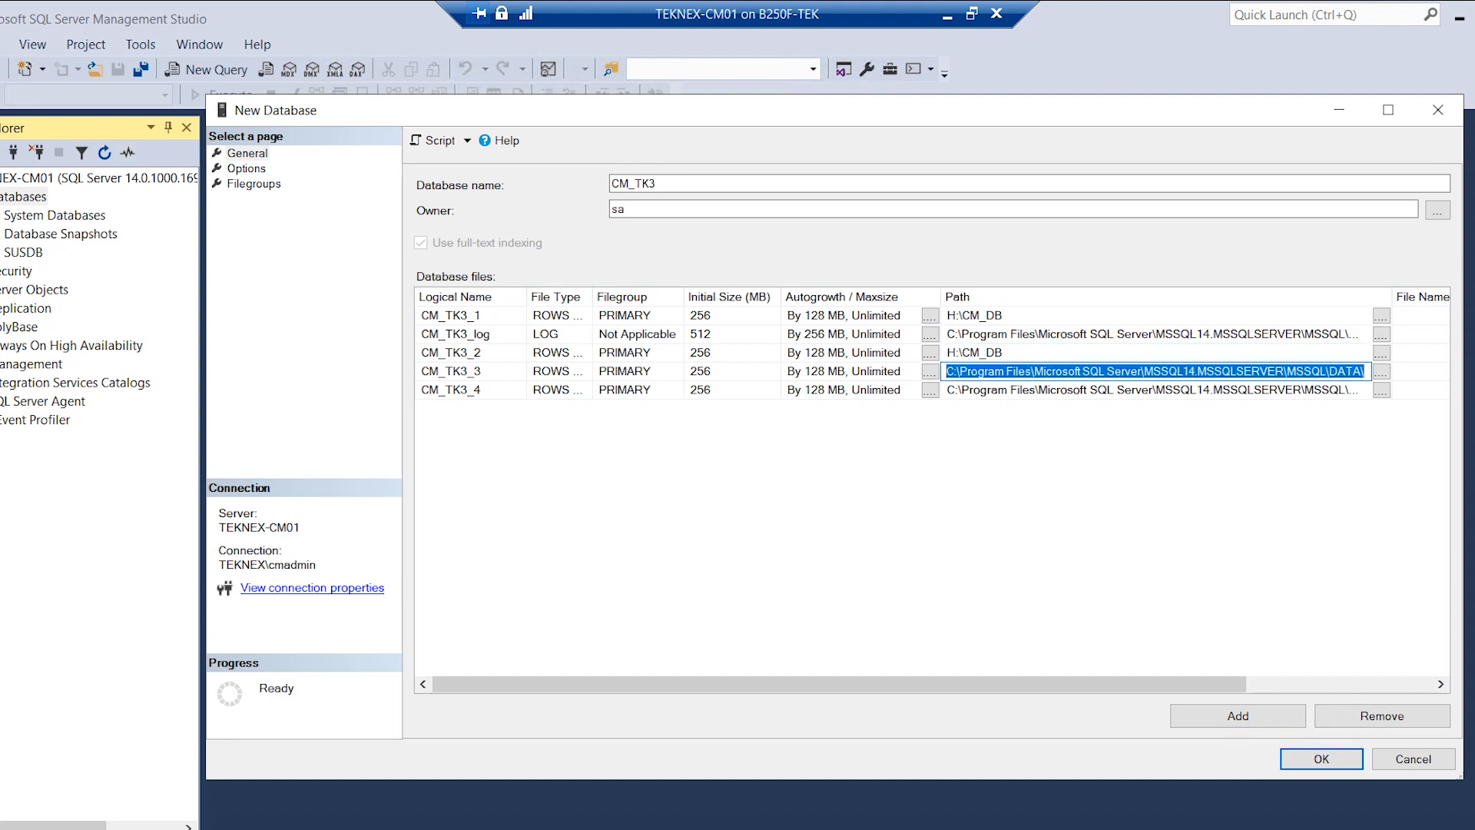
pyautogui.hotkey('ctrl', 'v')
pyautogui.click(997, 389)
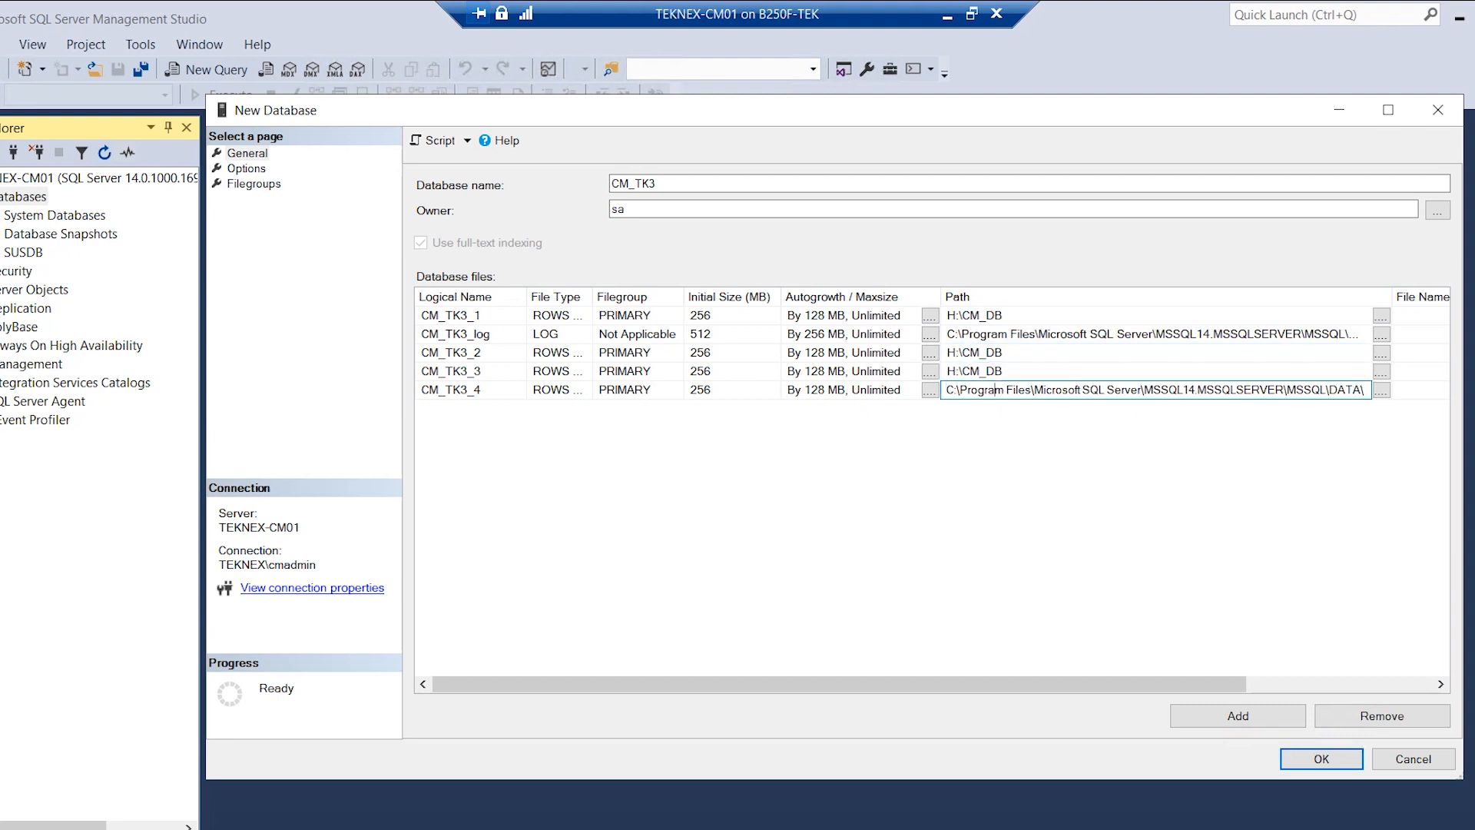
pyautogui.hotkey('ctrl', 'a')
pyautogui.hotkey('ctrl', 'v')
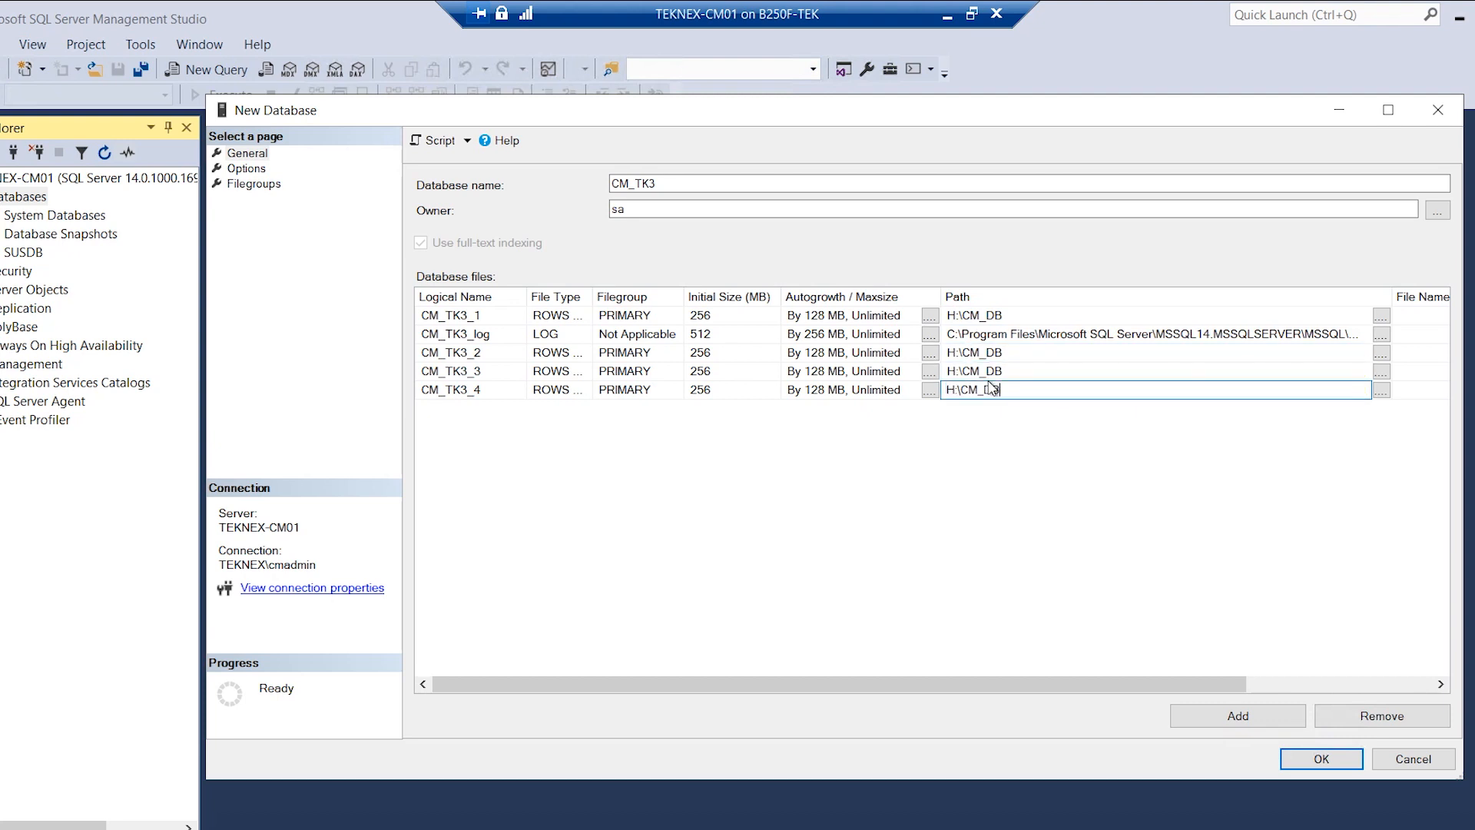
pyautogui.click(1015, 335)
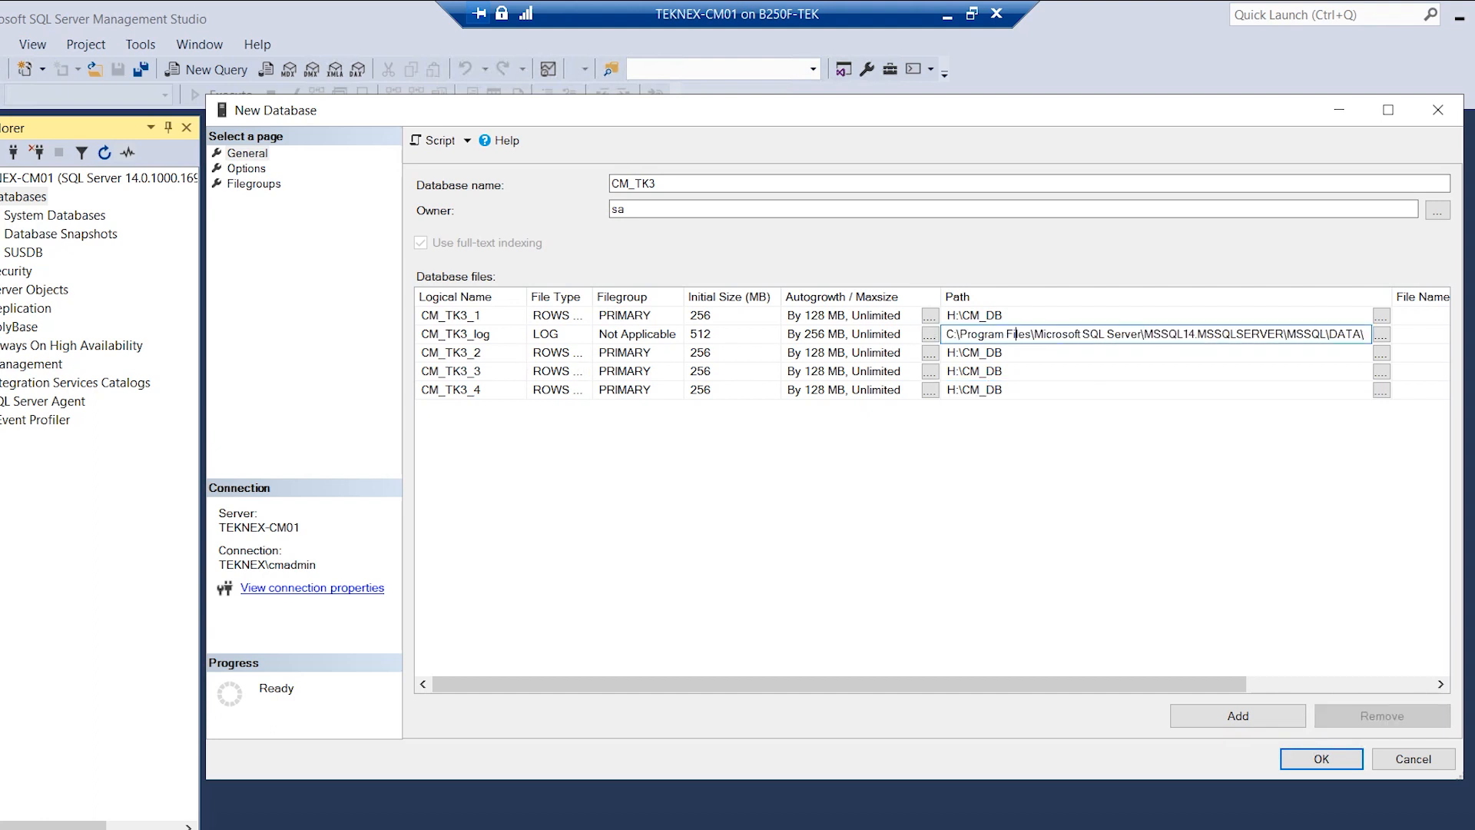
pyautogui.hotkey('ctrl', 'a')
pyautogui.write('H:\\CM_DB')
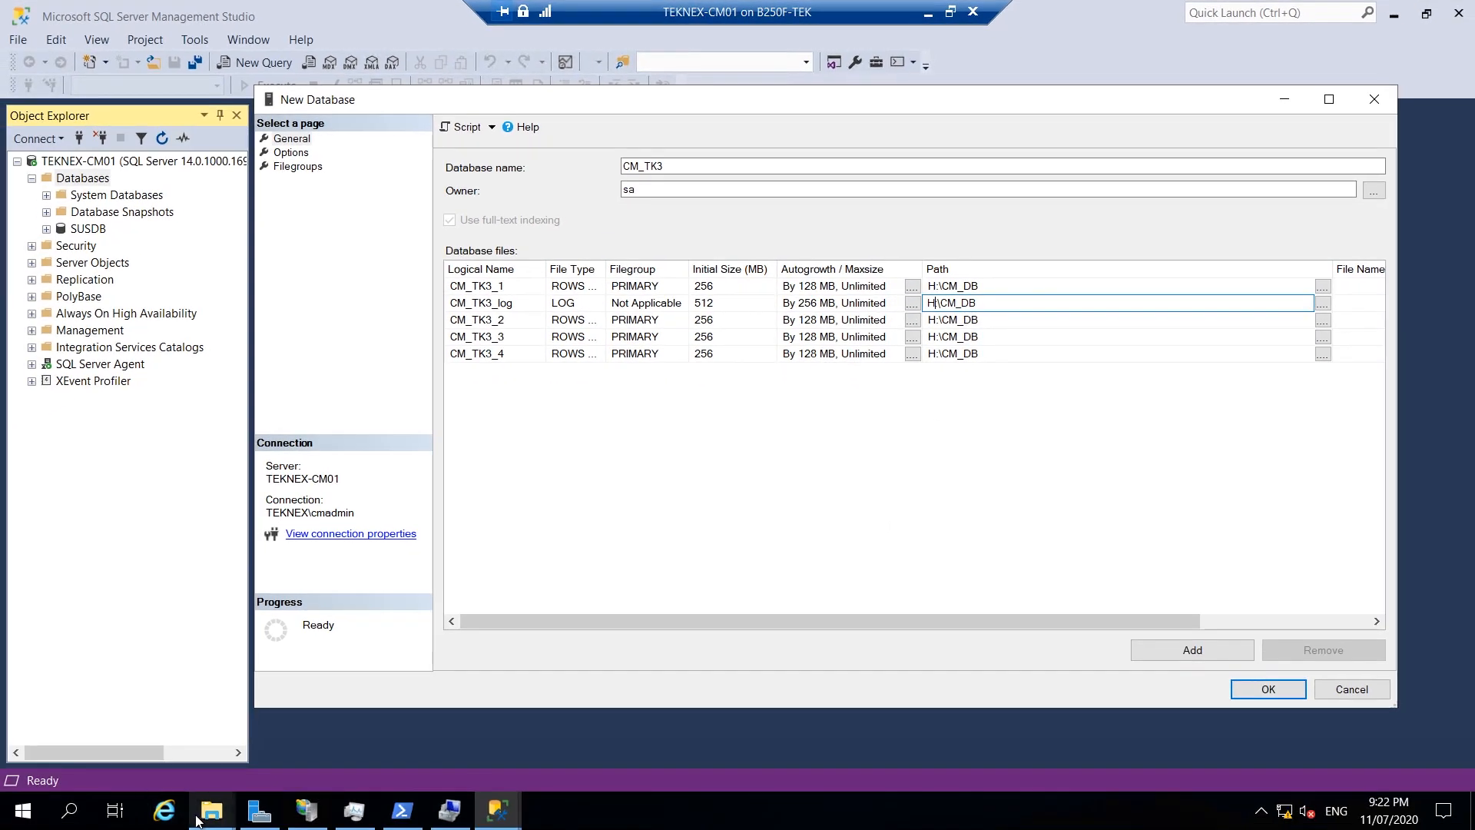
# Get the I:\CM_DB path from Explorer and set it as CM_TK3_log's path.
pyautogui.moveTo(211, 810)
pyautogui.click(168, 740)
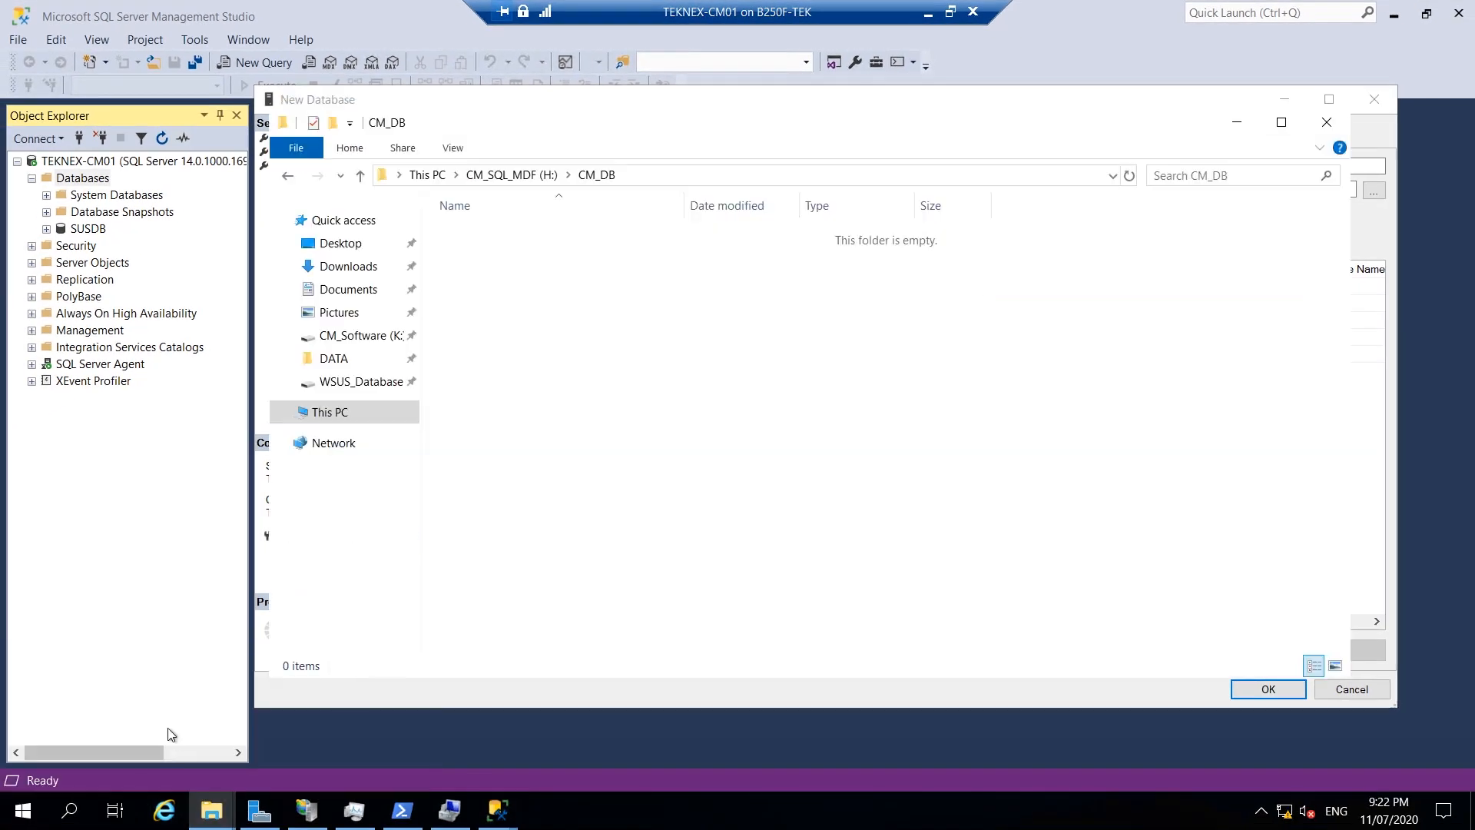
pyautogui.click(357, 414)
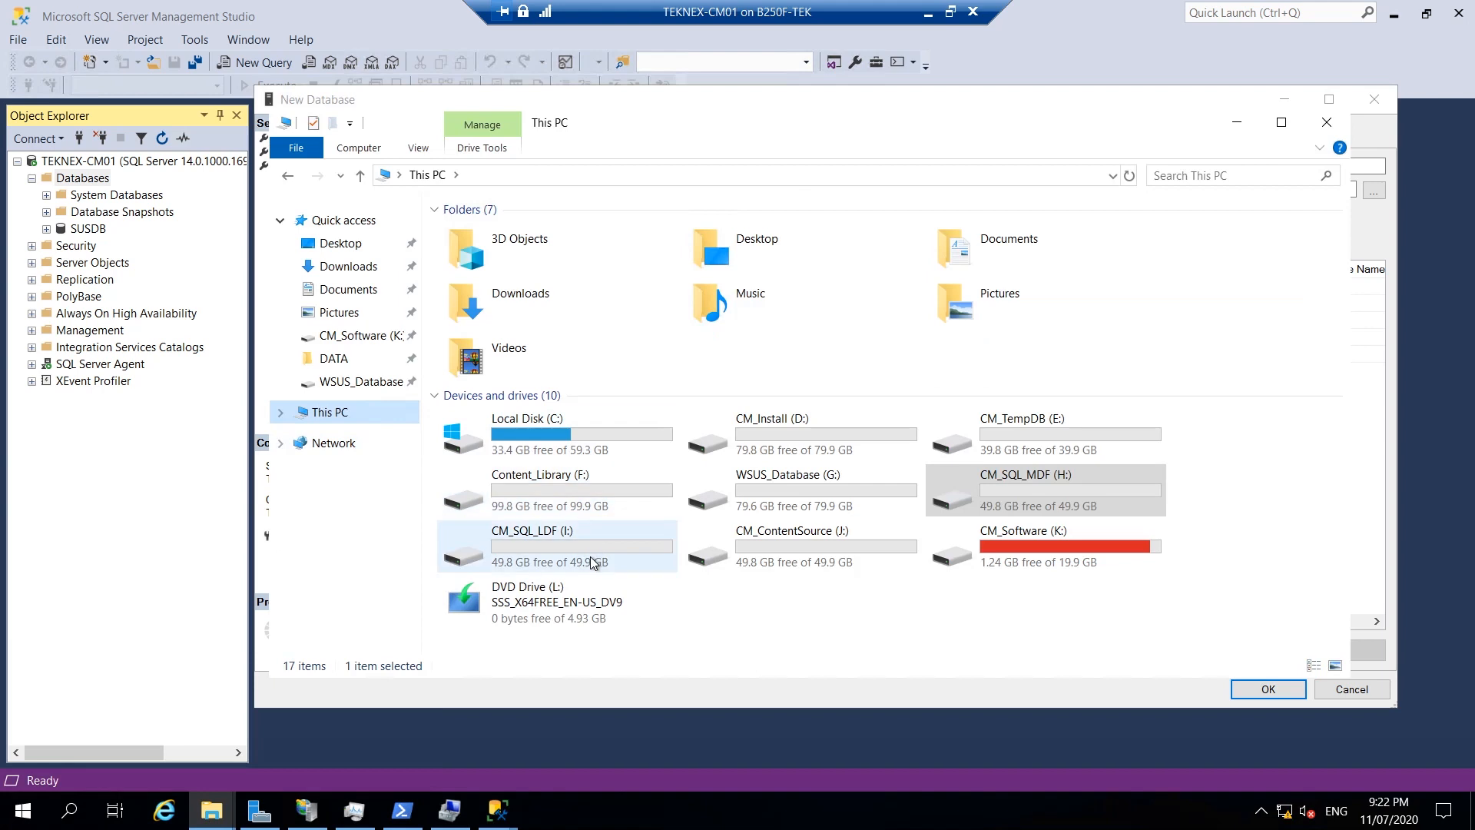
pyautogui.click(593, 563)
pyautogui.doubleClick(605, 551)
pyautogui.click(619, 176)
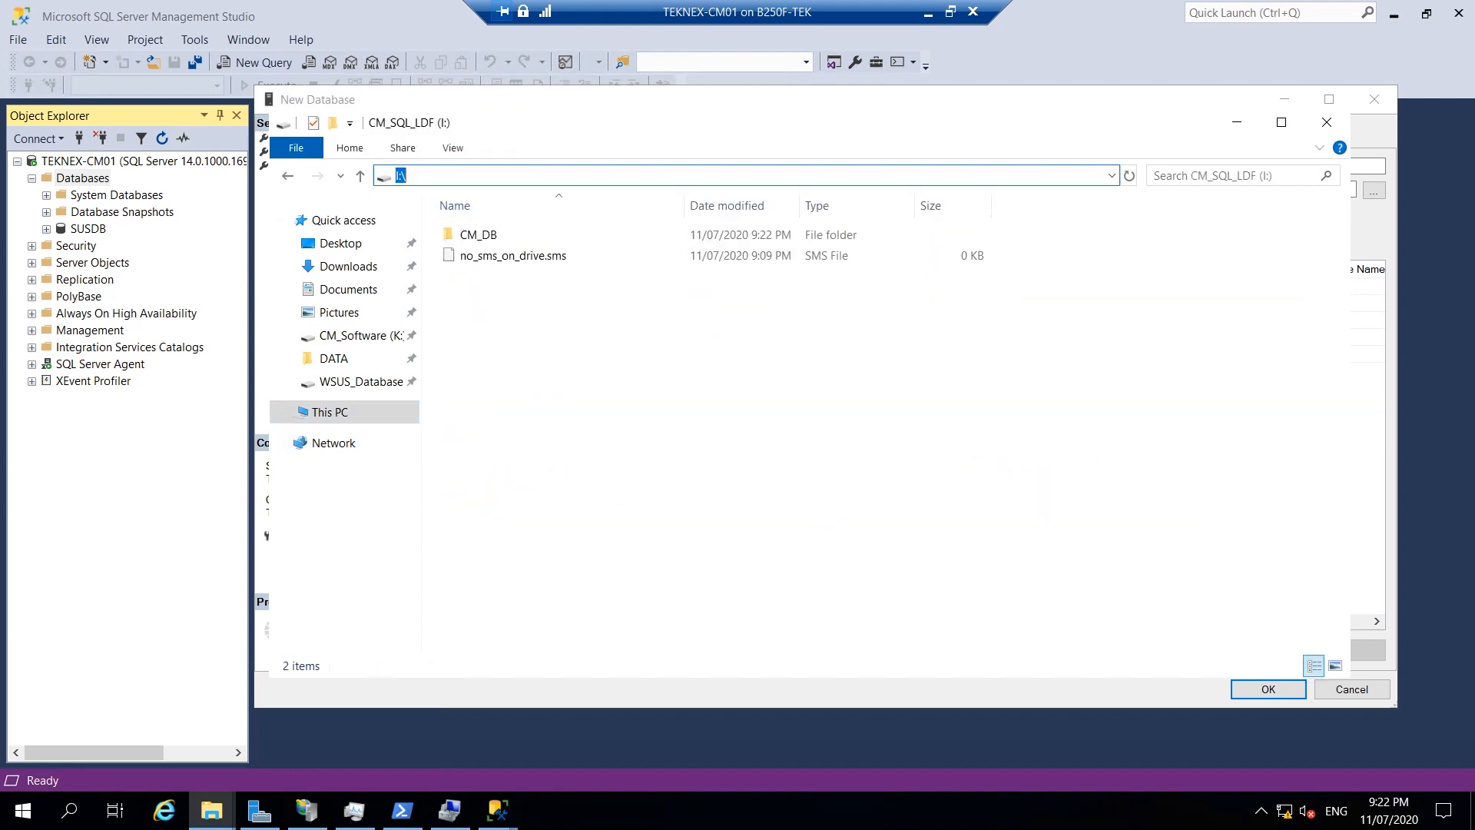
pyautogui.doubleClick(519, 232)
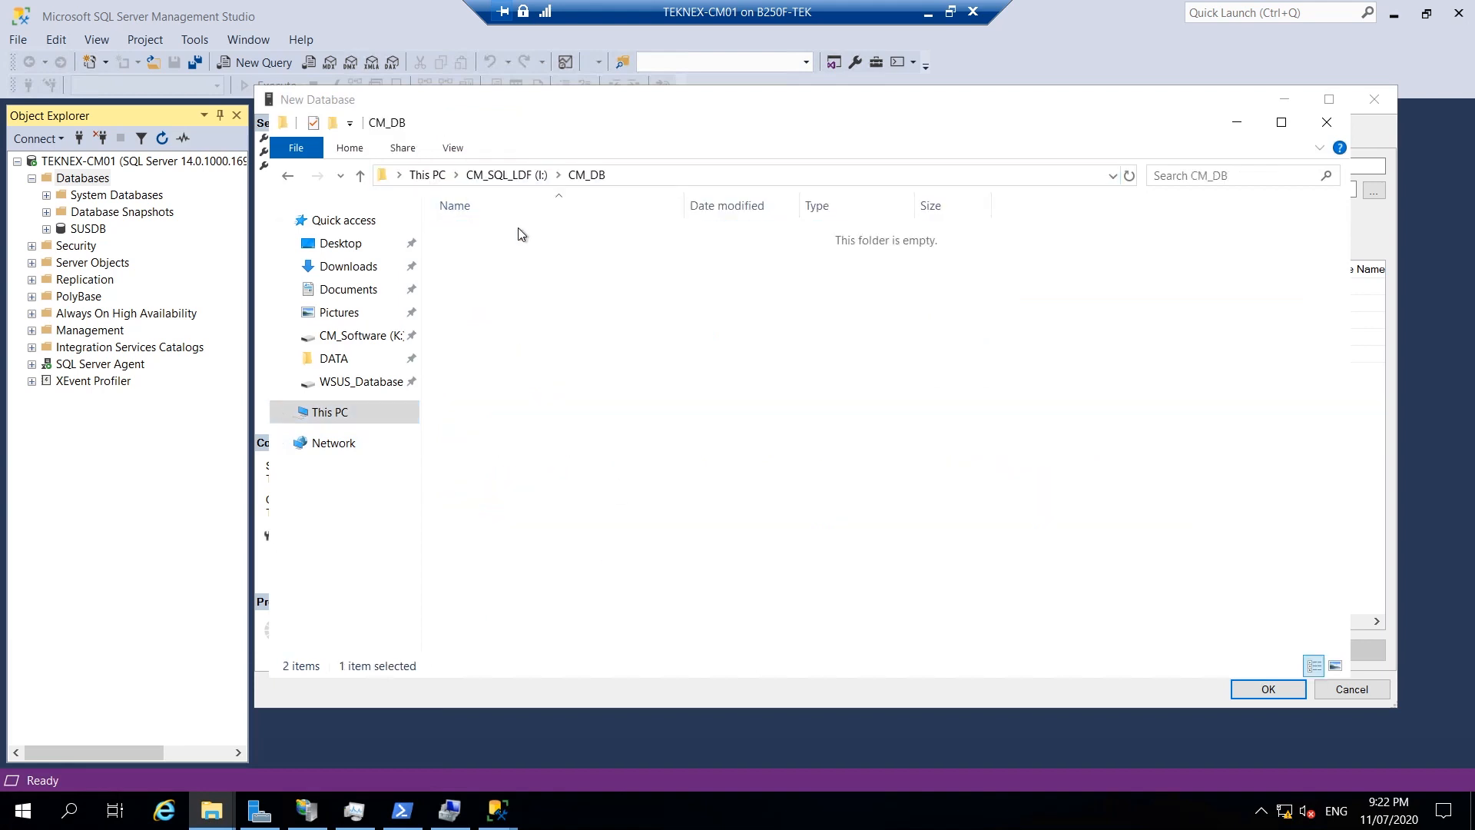
pyautogui.click(662, 176)
pyautogui.hotkey('ctrl', 'c')
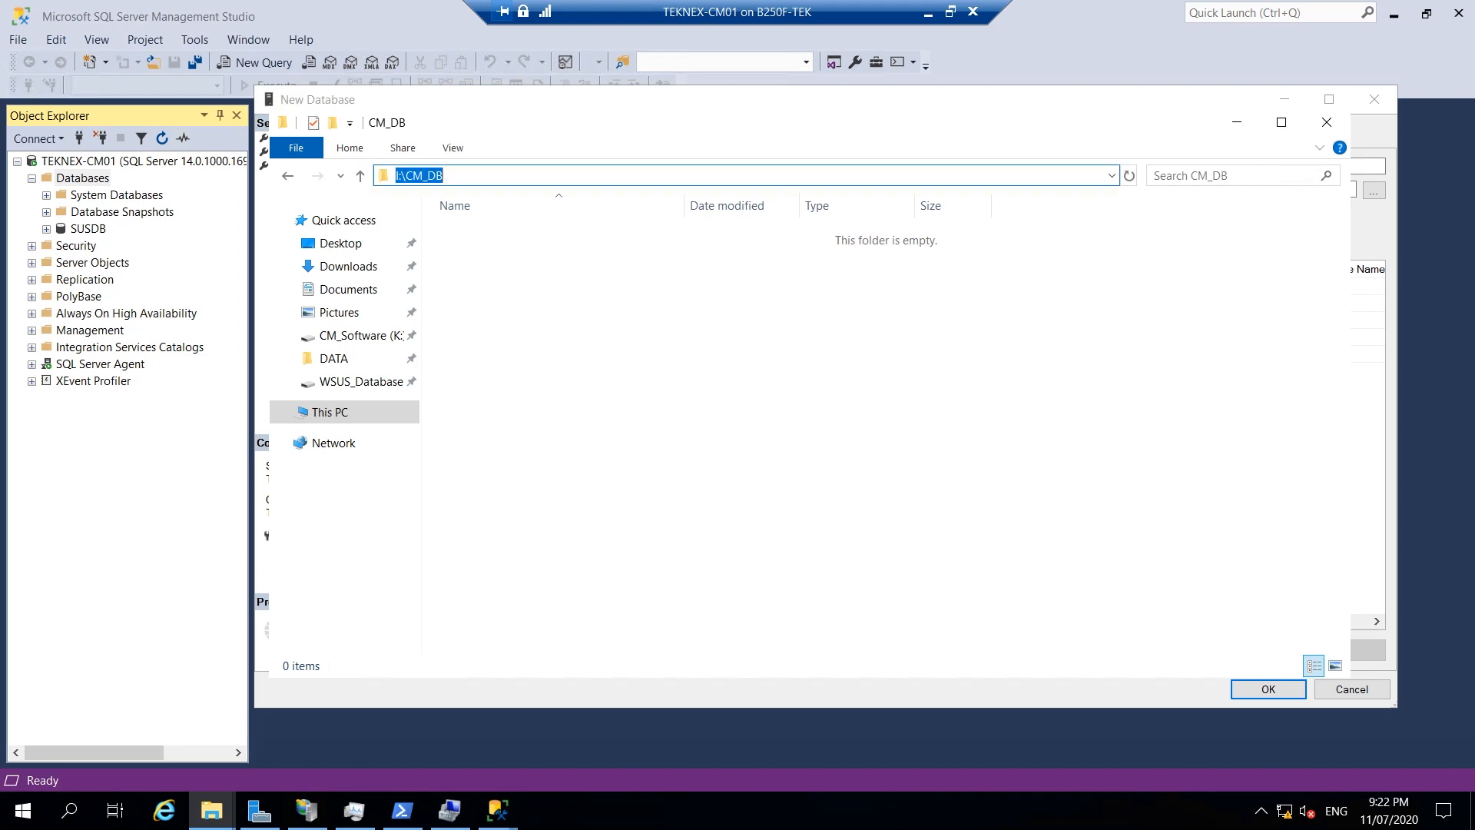
pyautogui.click(1236, 123)
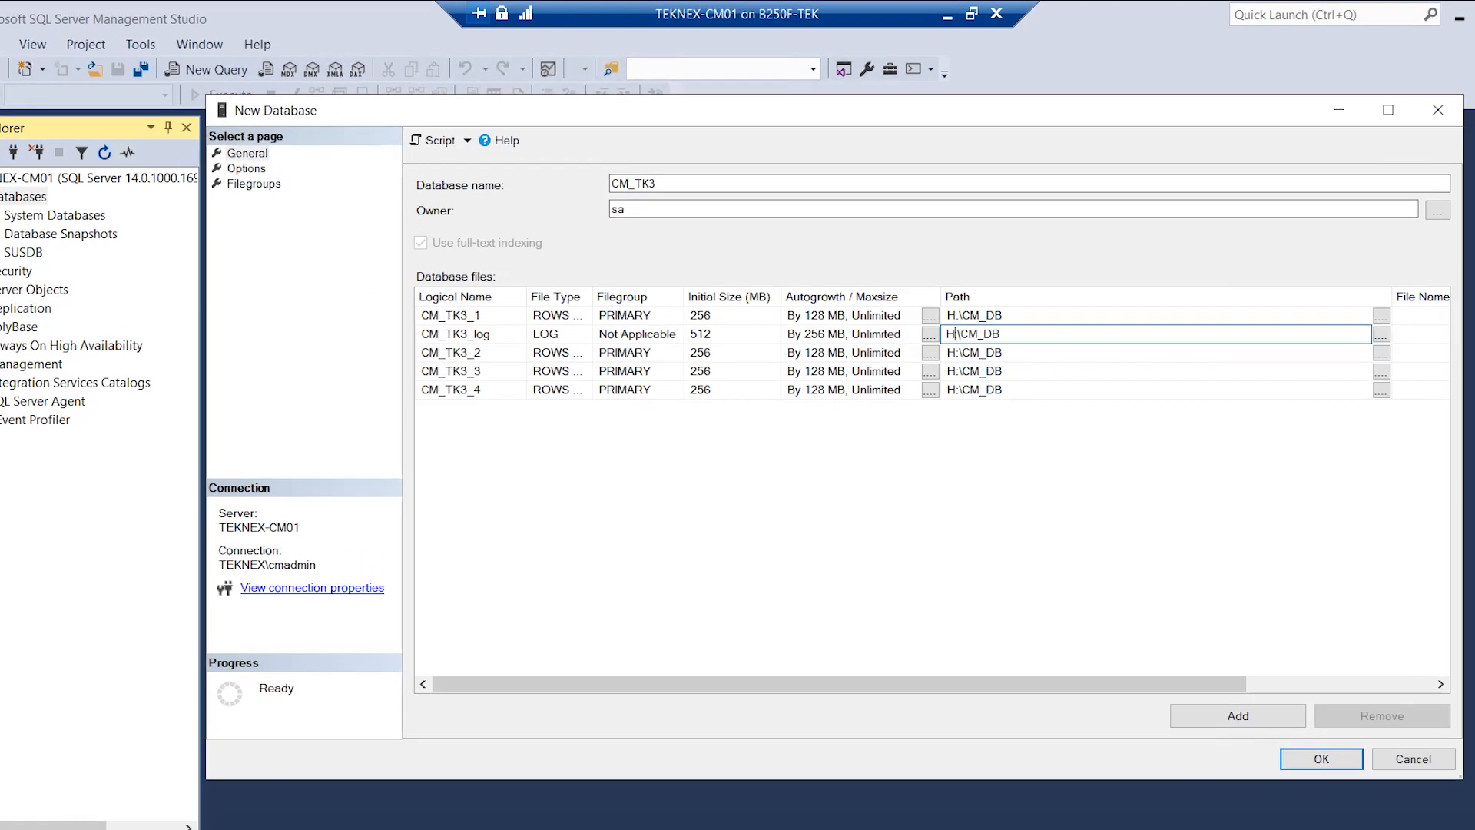
pyautogui.hotkey('ctrl', 'a')
pyautogui.hotkey('ctrl', 'v')
pyautogui.press('Return')
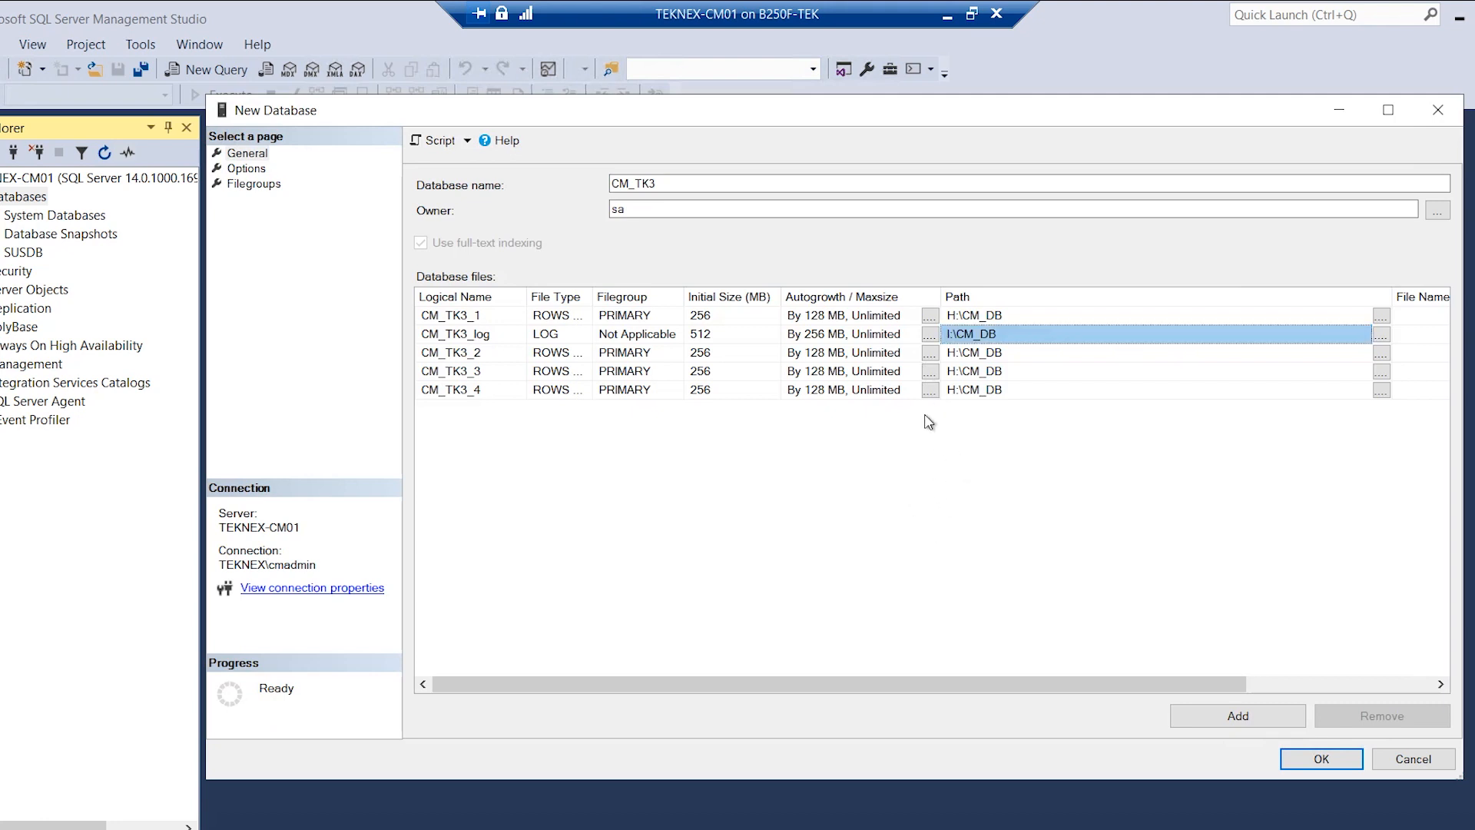
pyautogui.click(244, 170)
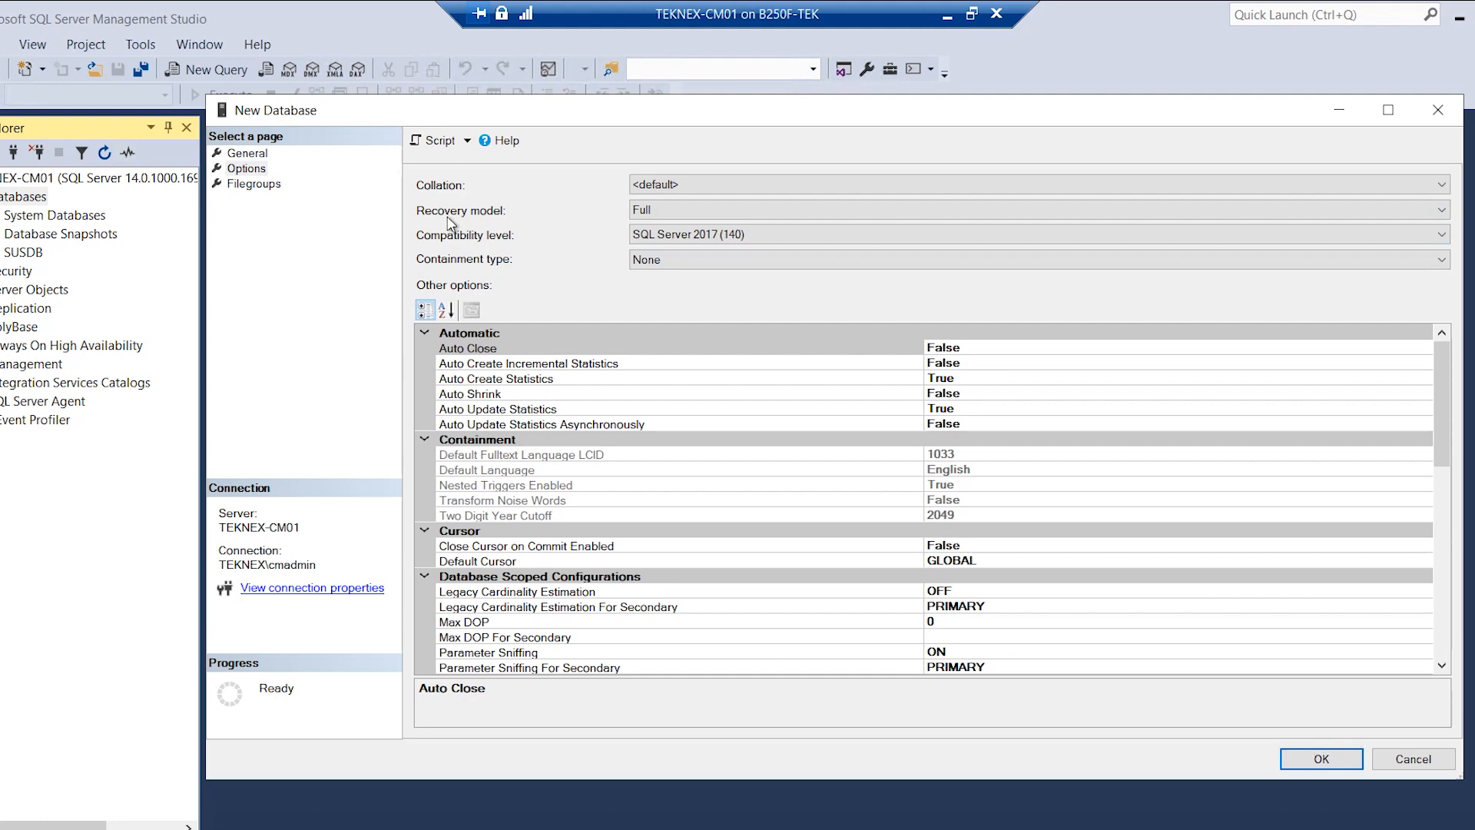
# Set the database recovery model to Simple.
pyautogui.click(646, 206)
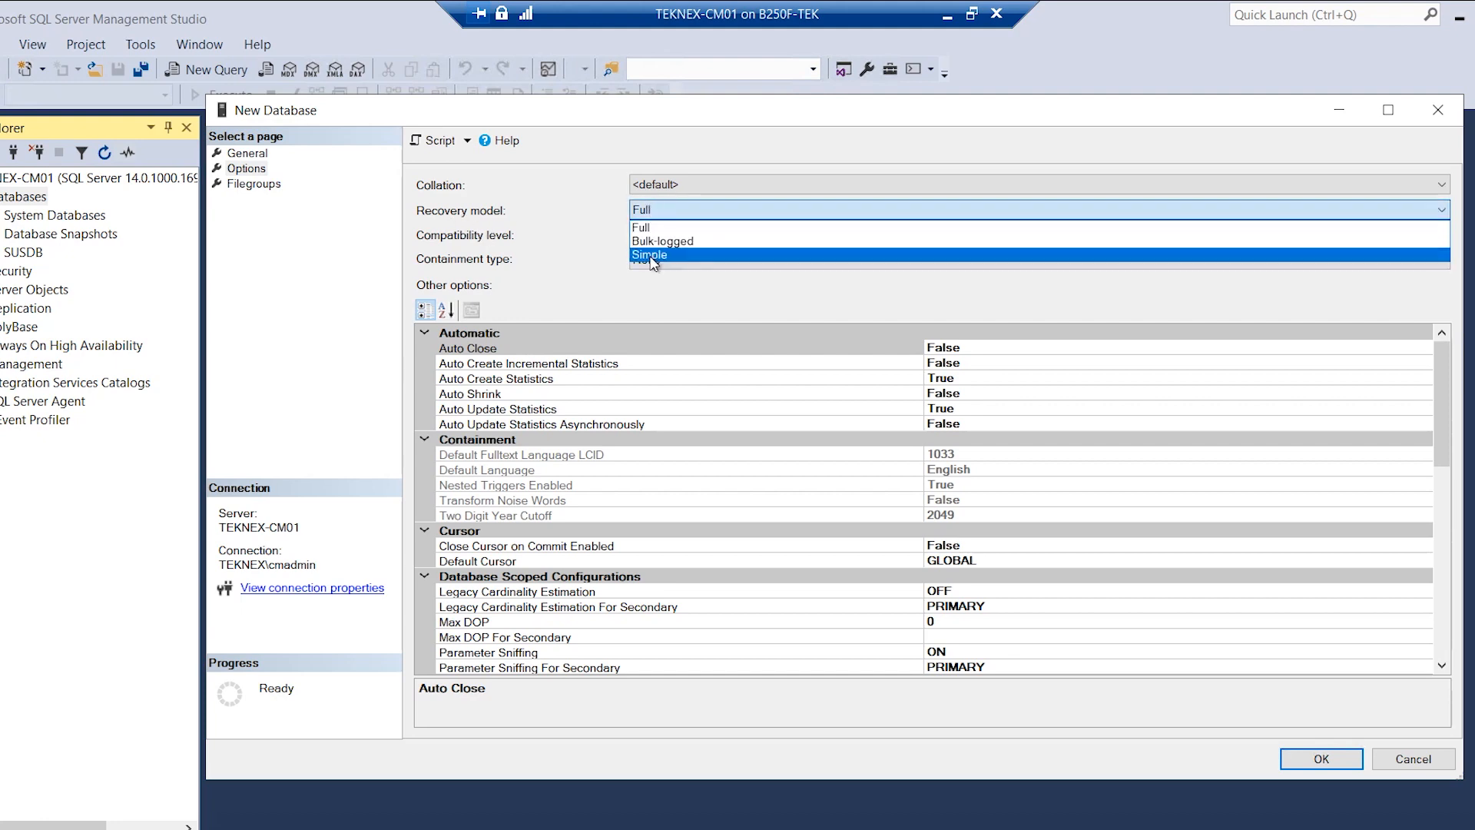
pyautogui.click(649, 259)
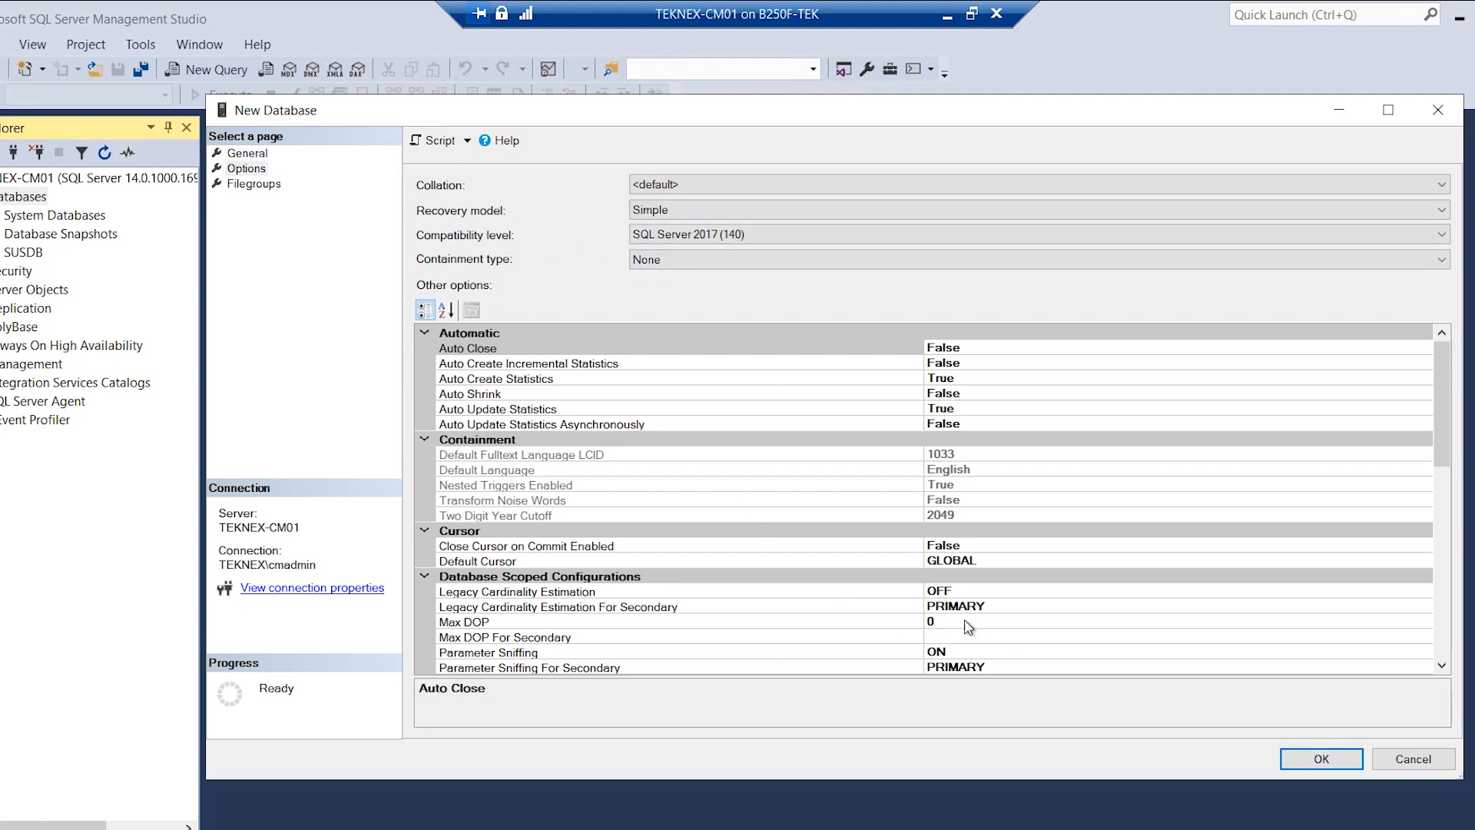
pyautogui.scroll(-15, 969, 627)
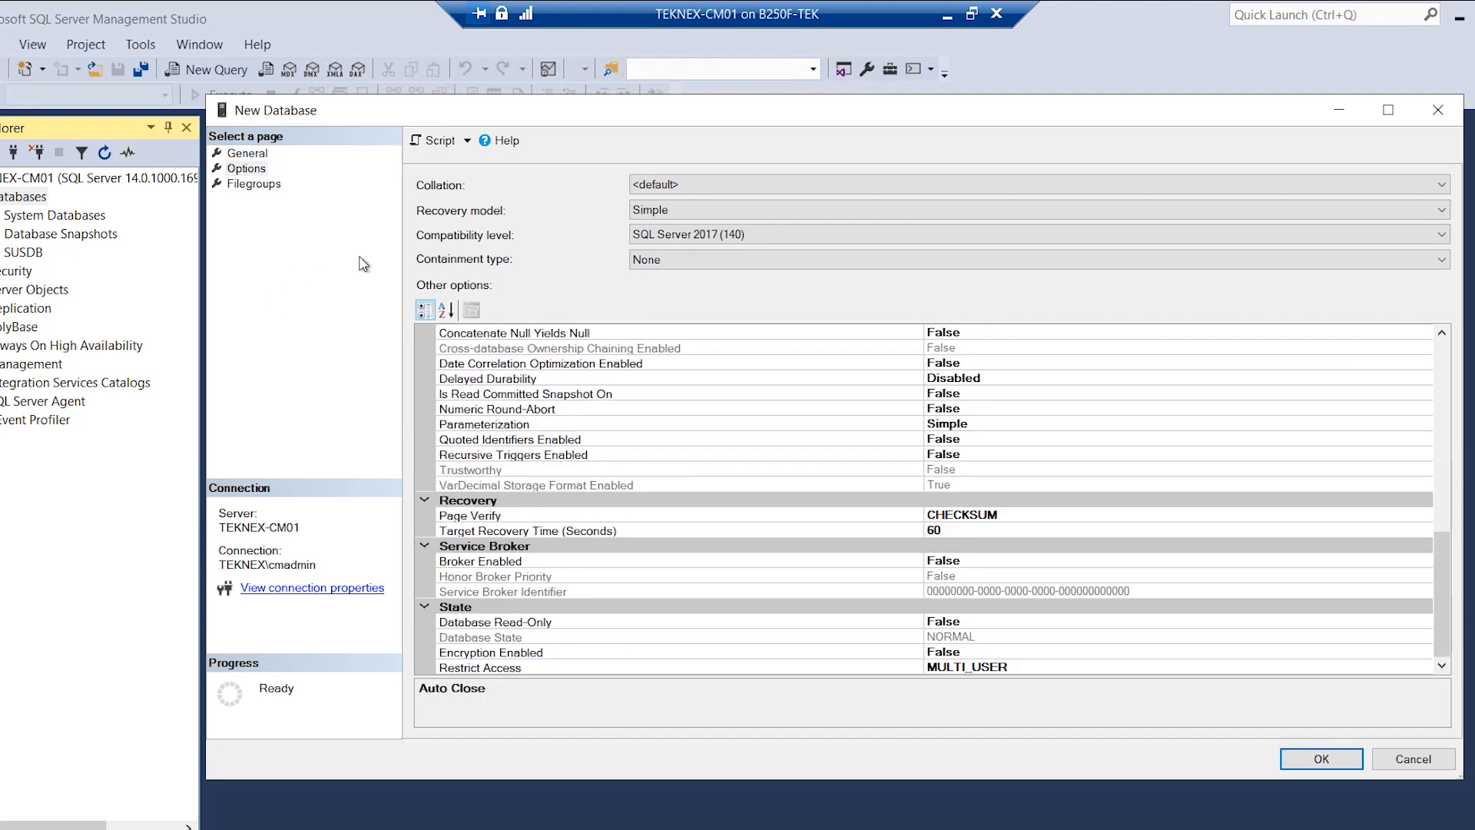
# Review the Filegroups and General pages, then create the CM_TK3 database.
pyautogui.click(254, 184)
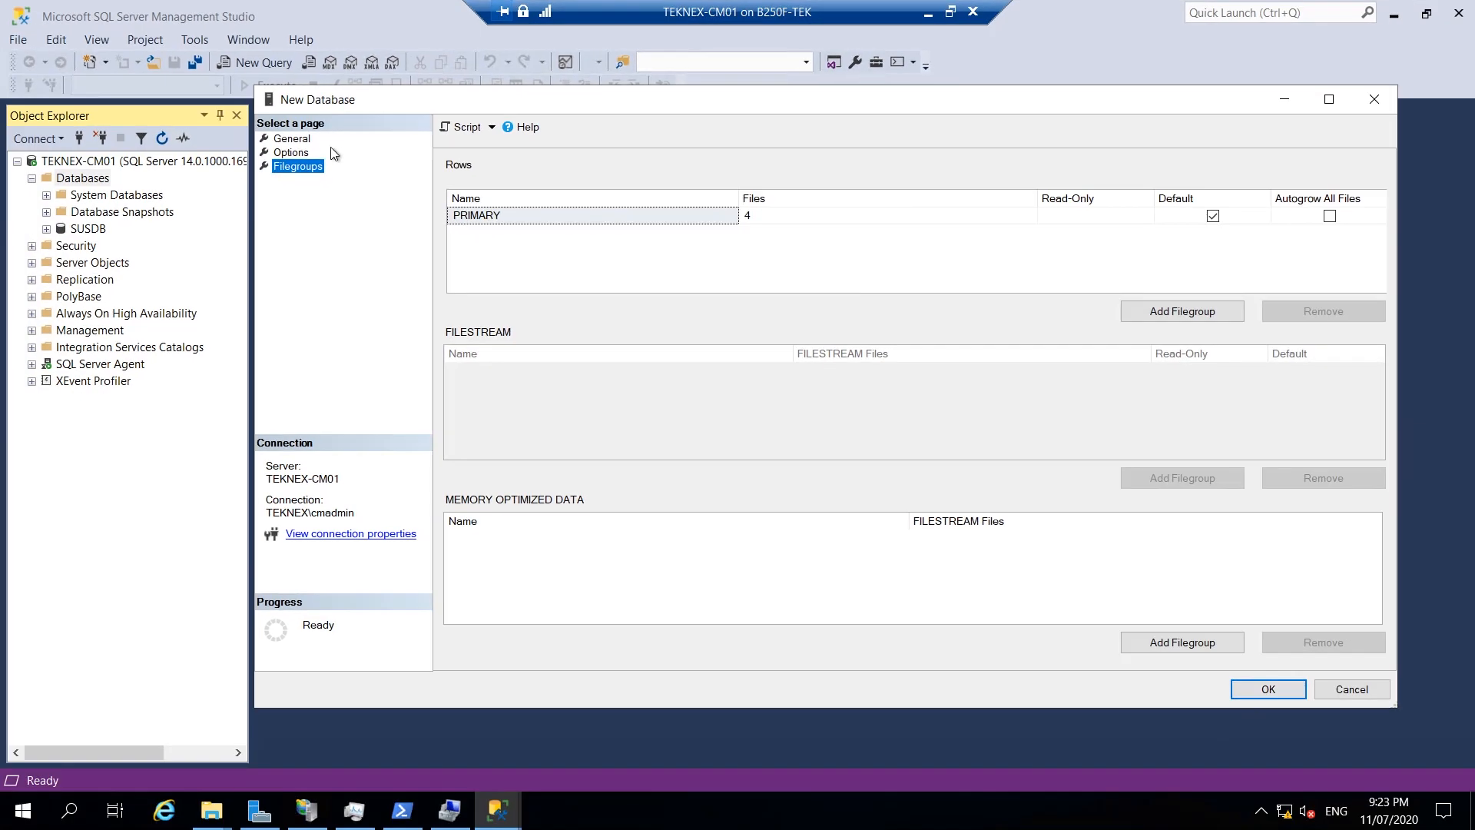
pyautogui.click(235, 155)
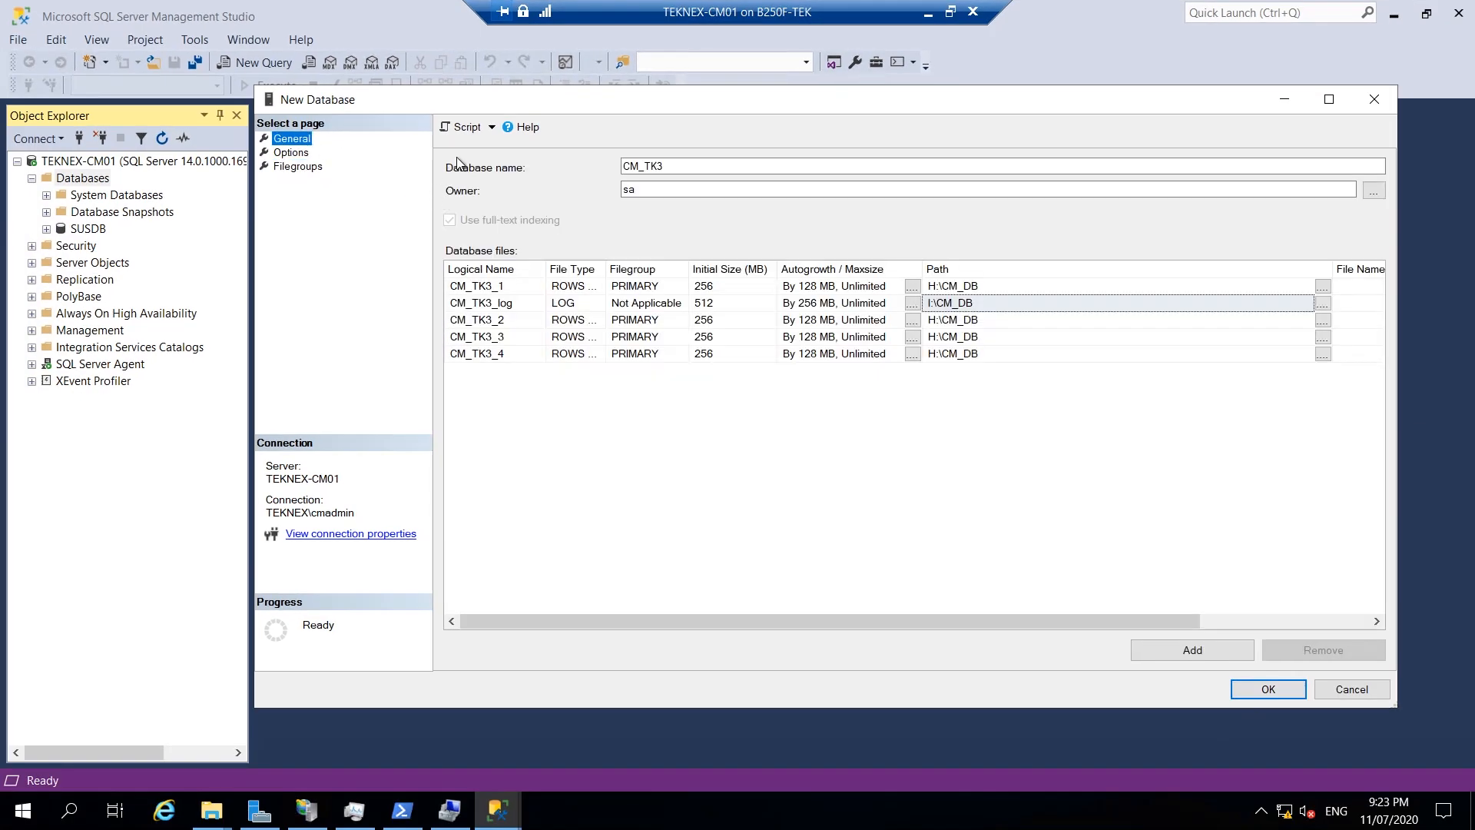
pyautogui.press('Tab')
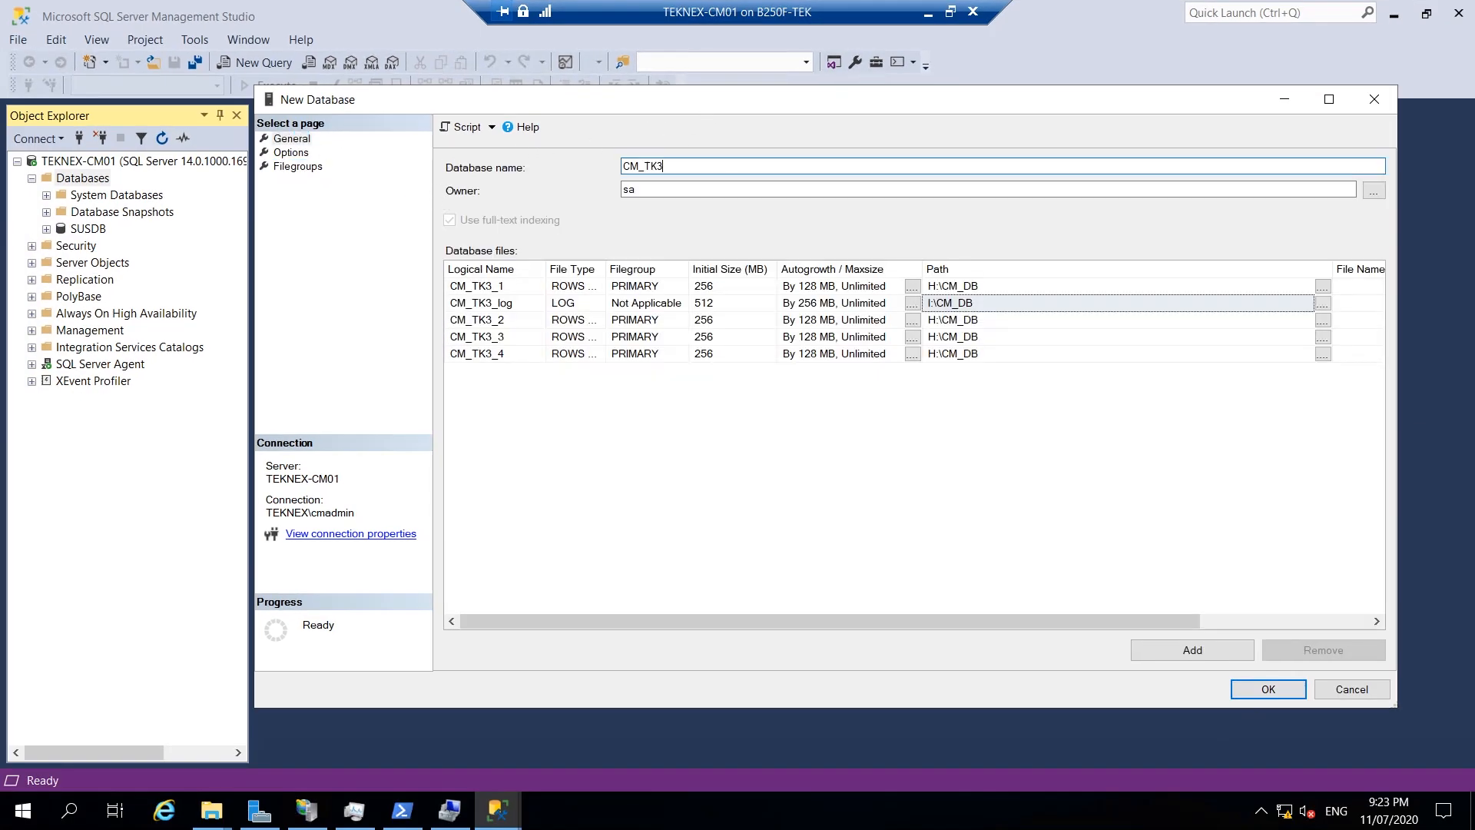
pyautogui.click(1233, 686)
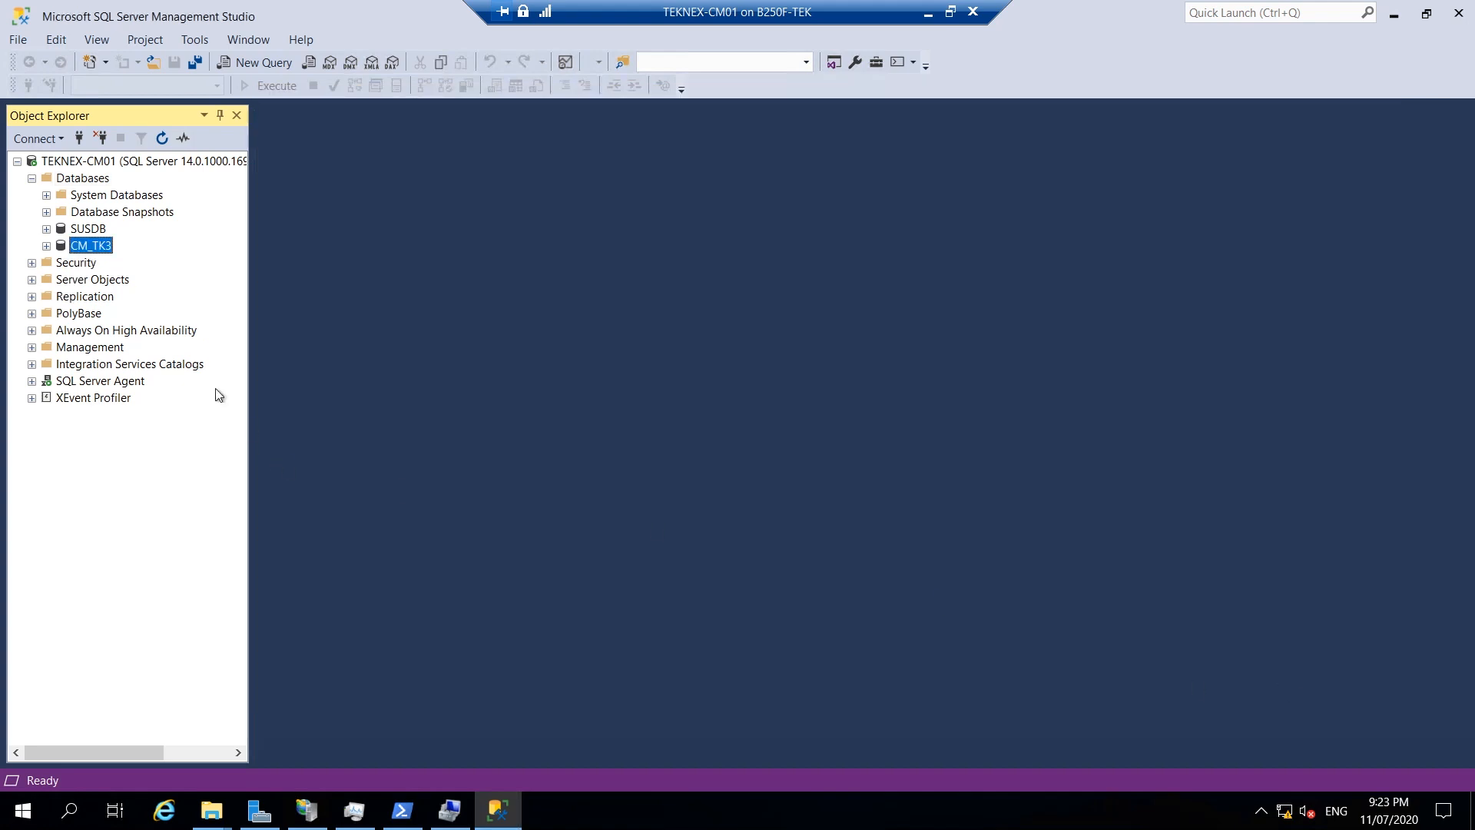
# Check the properties of CM_TK3_log.ldf in I:\CM_DB, confirming 512 MB.
pyautogui.moveTo(212, 811)
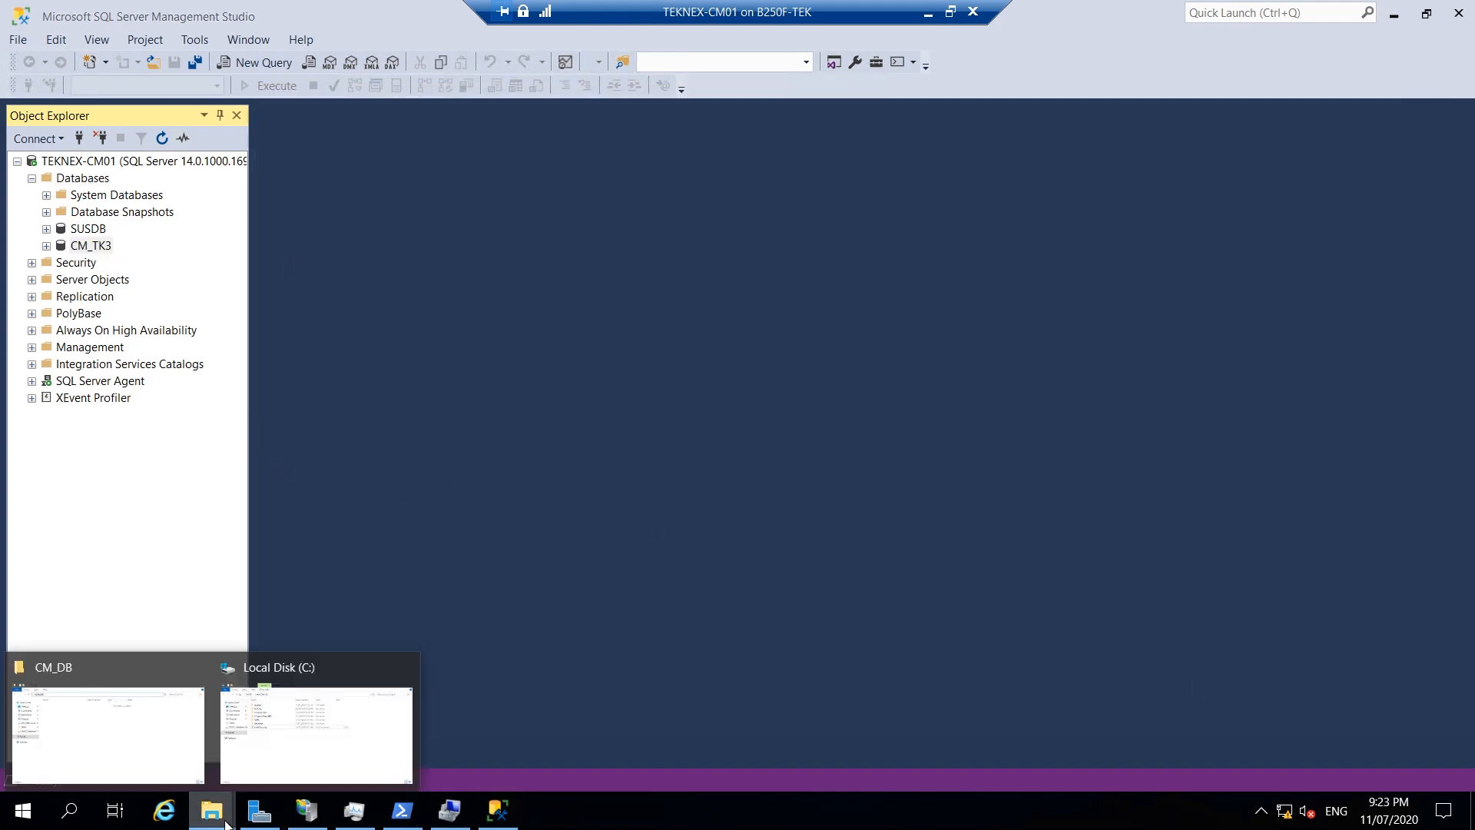
pyautogui.click(159, 749)
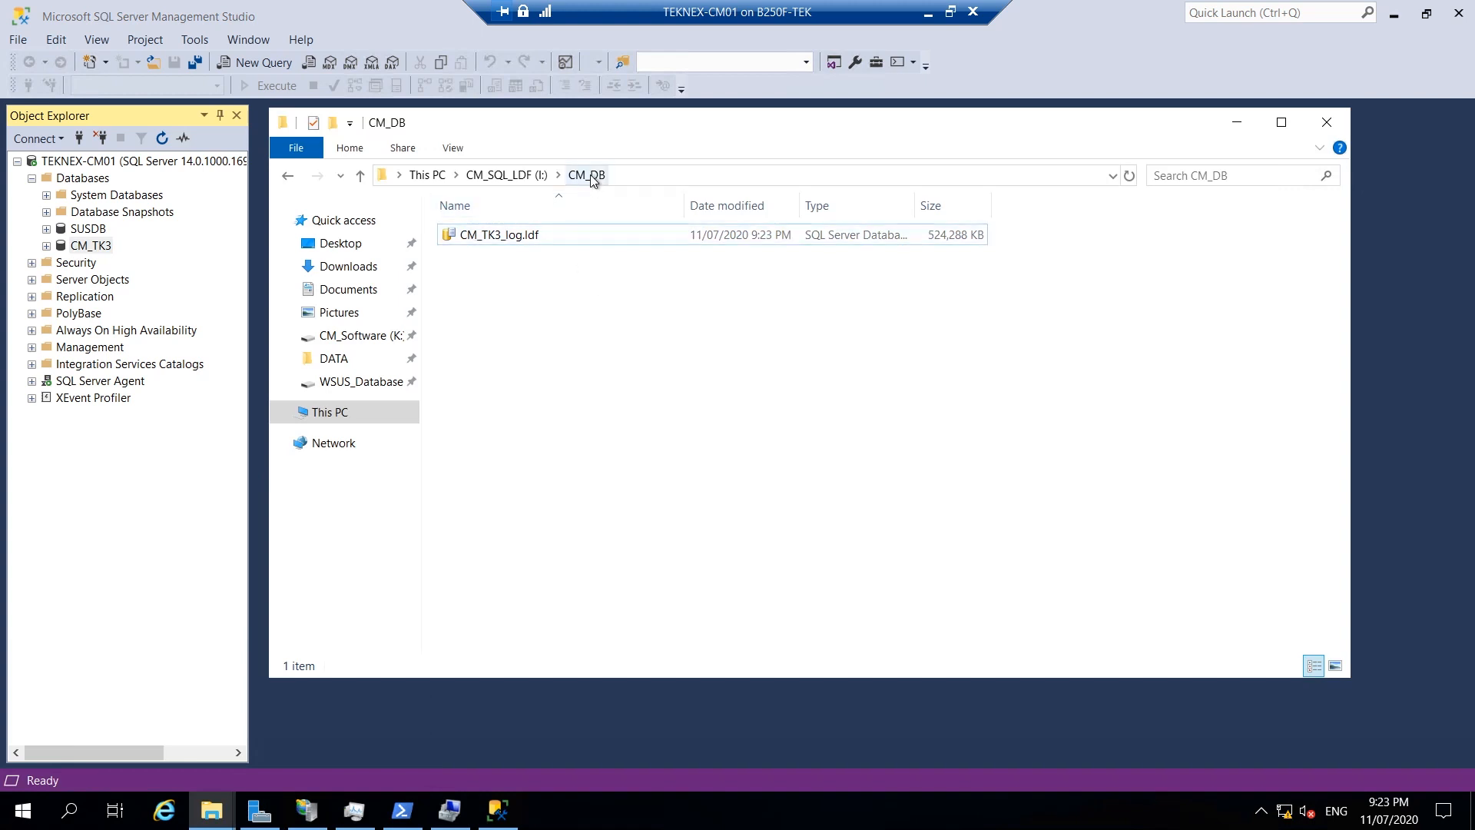
pyautogui.click(564, 231)
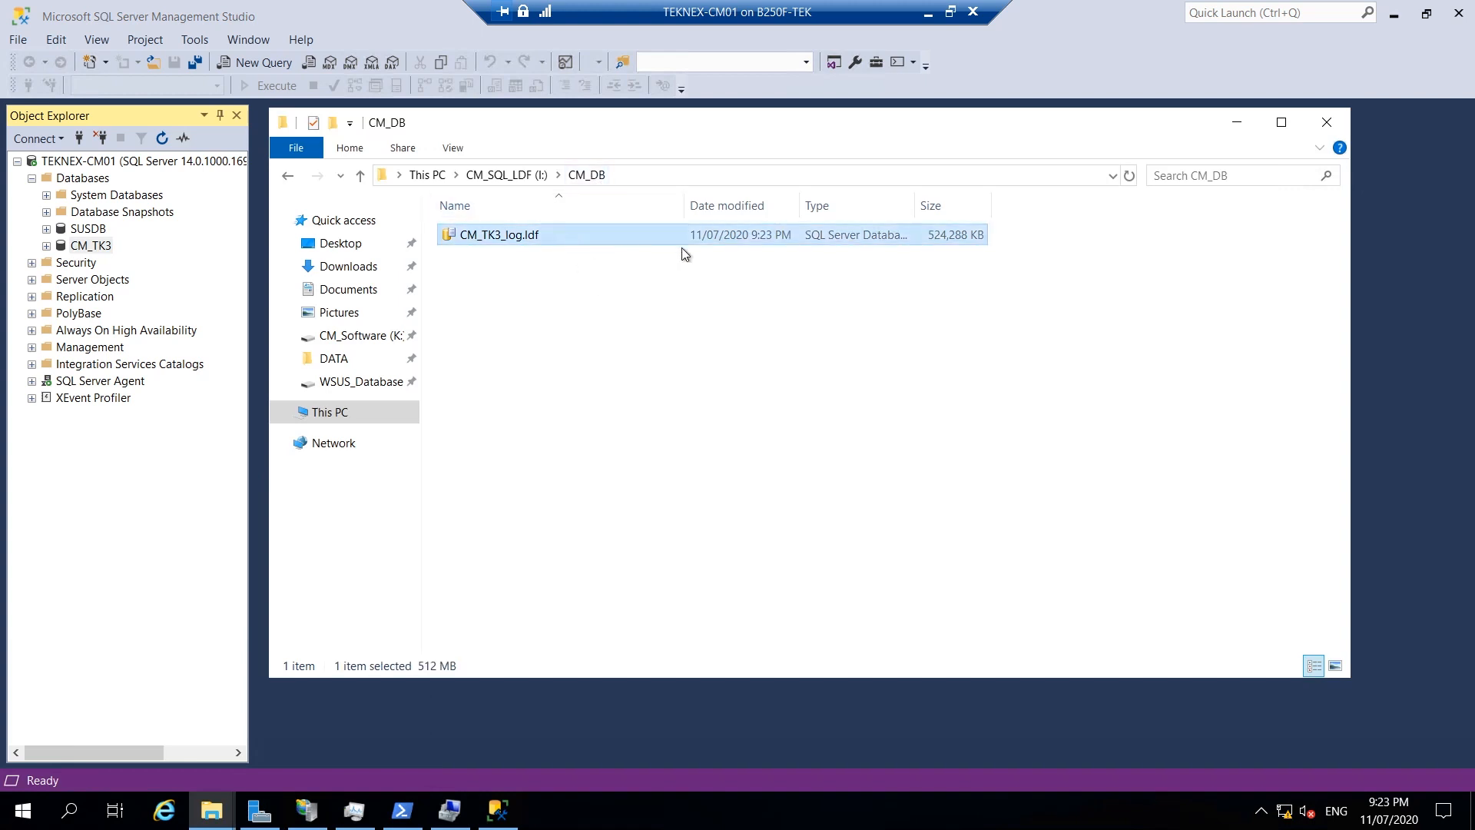
pyautogui.rightClick(919, 232)
pyautogui.click(972, 470)
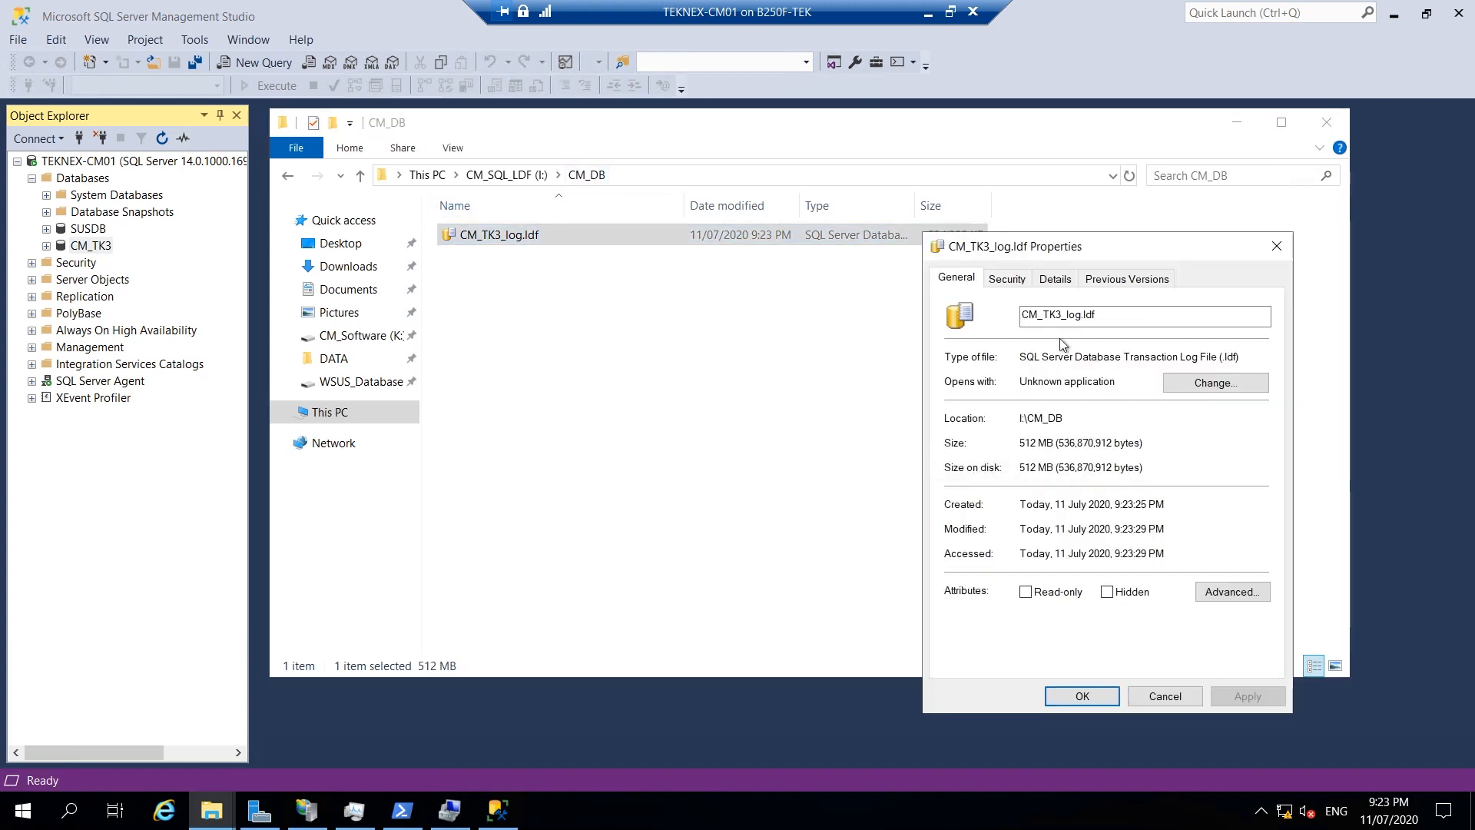
pyautogui.moveTo(1004, 238); pyautogui.dragTo(841, 219)
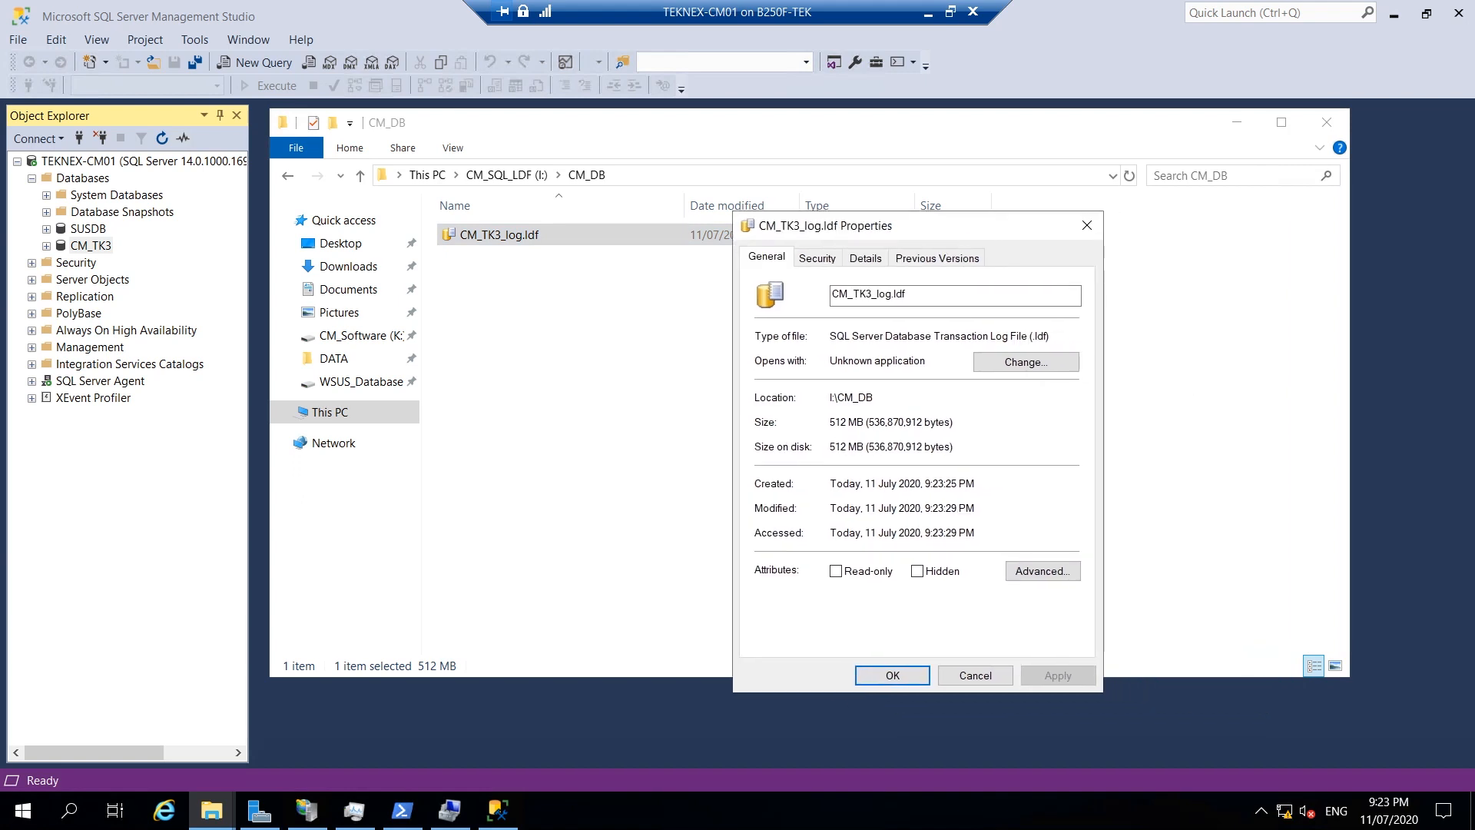
pyautogui.click(1086, 227)
# Confirm the four data files in H:\CM_DB total 1.00 GB, then close Explorer.
pyautogui.click(530, 175)
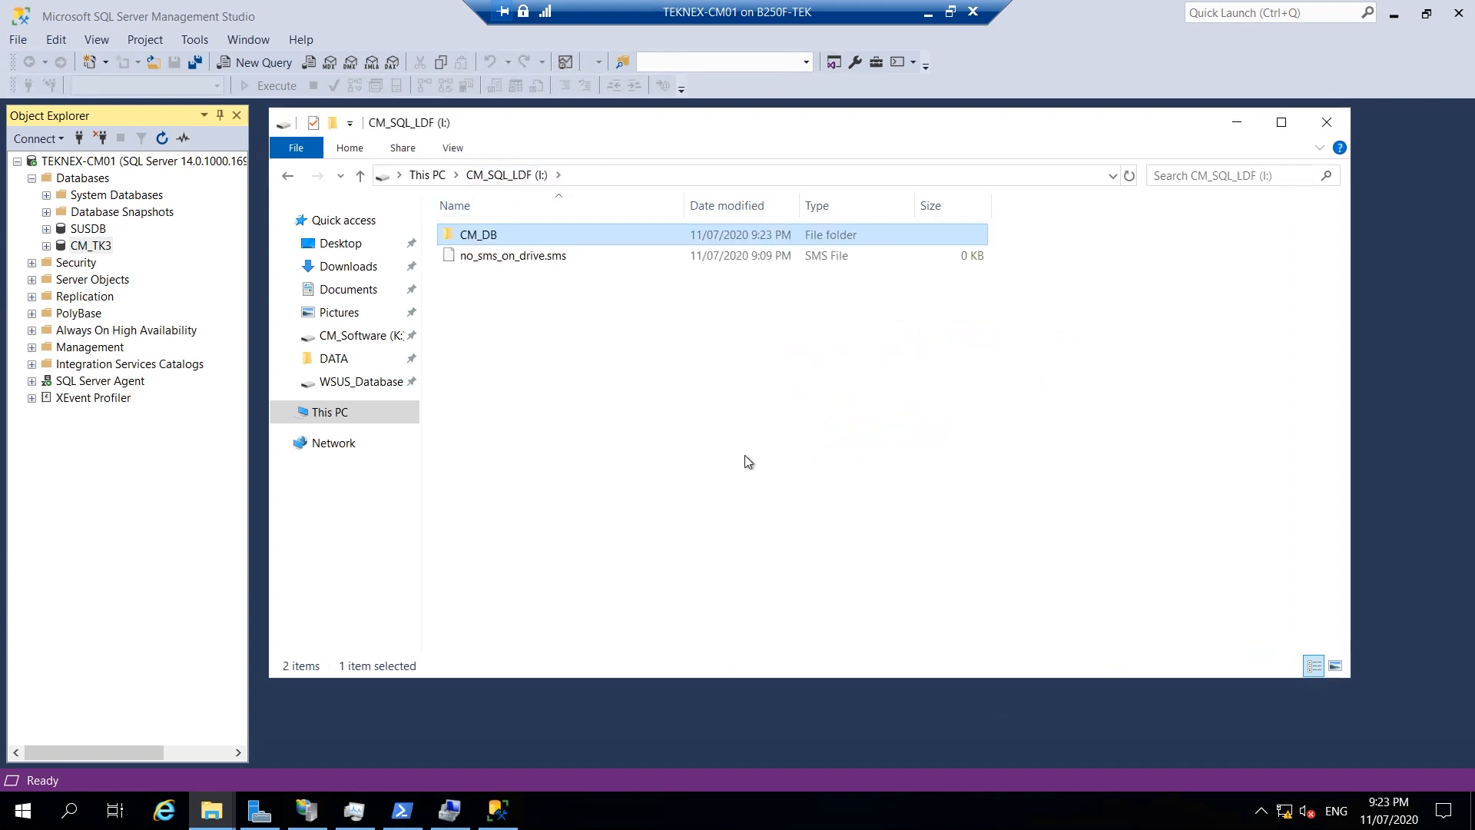
pyautogui.click(411, 175)
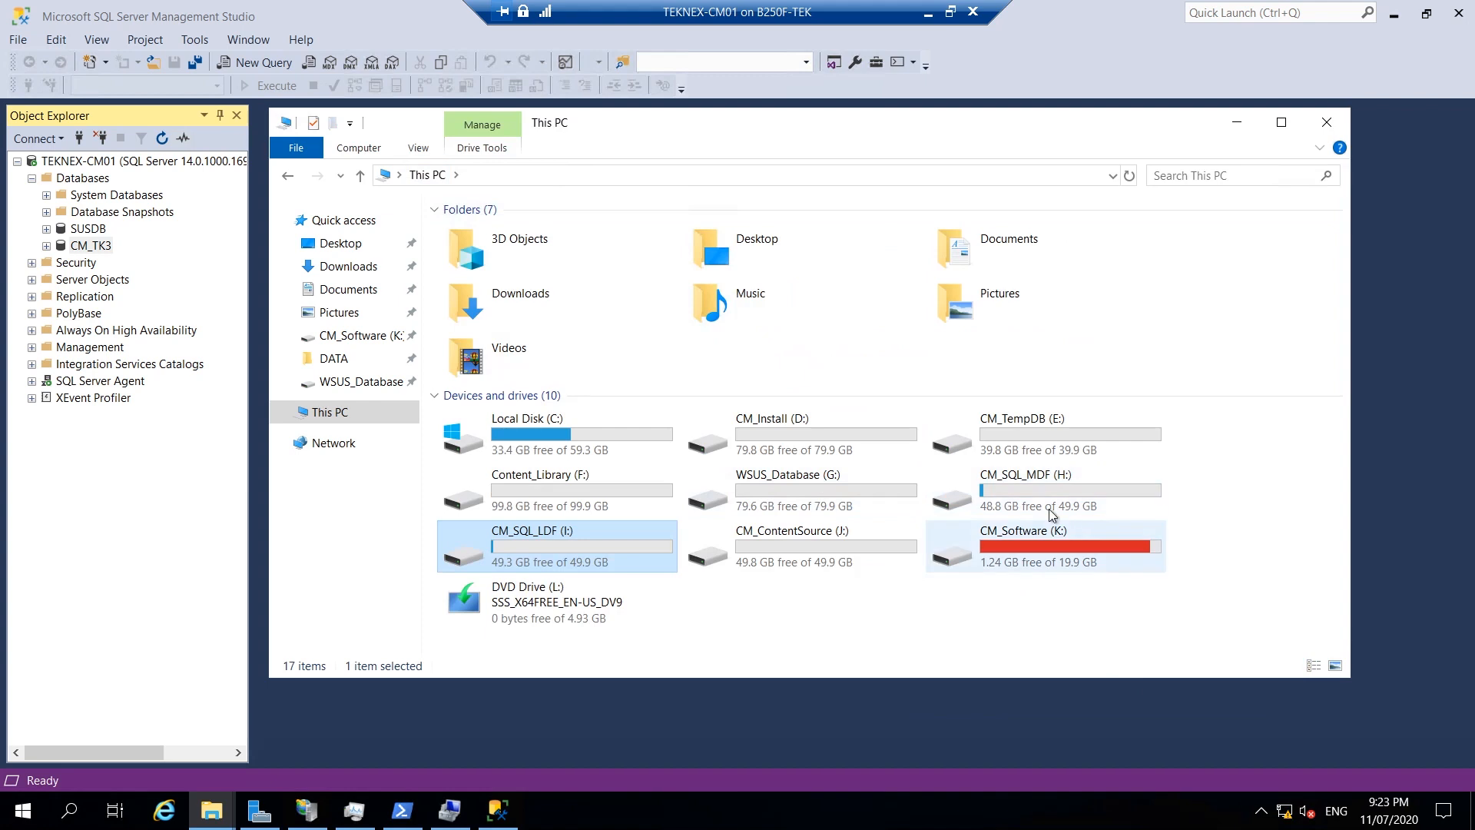
pyautogui.doubleClick(1048, 482)
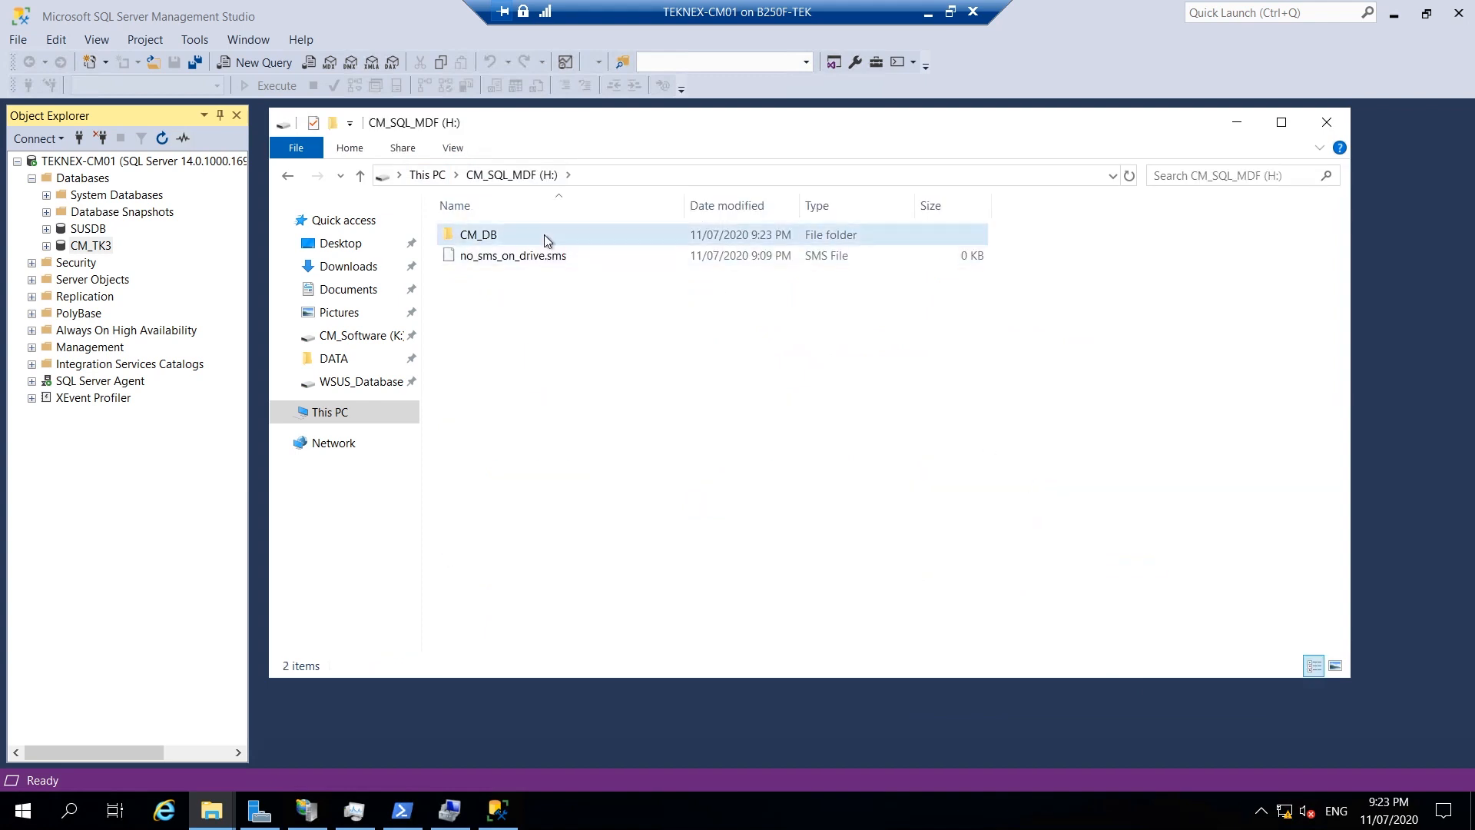
pyautogui.doubleClick(544, 234)
pyautogui.moveTo(630, 338); pyautogui.dragTo(580, 254)
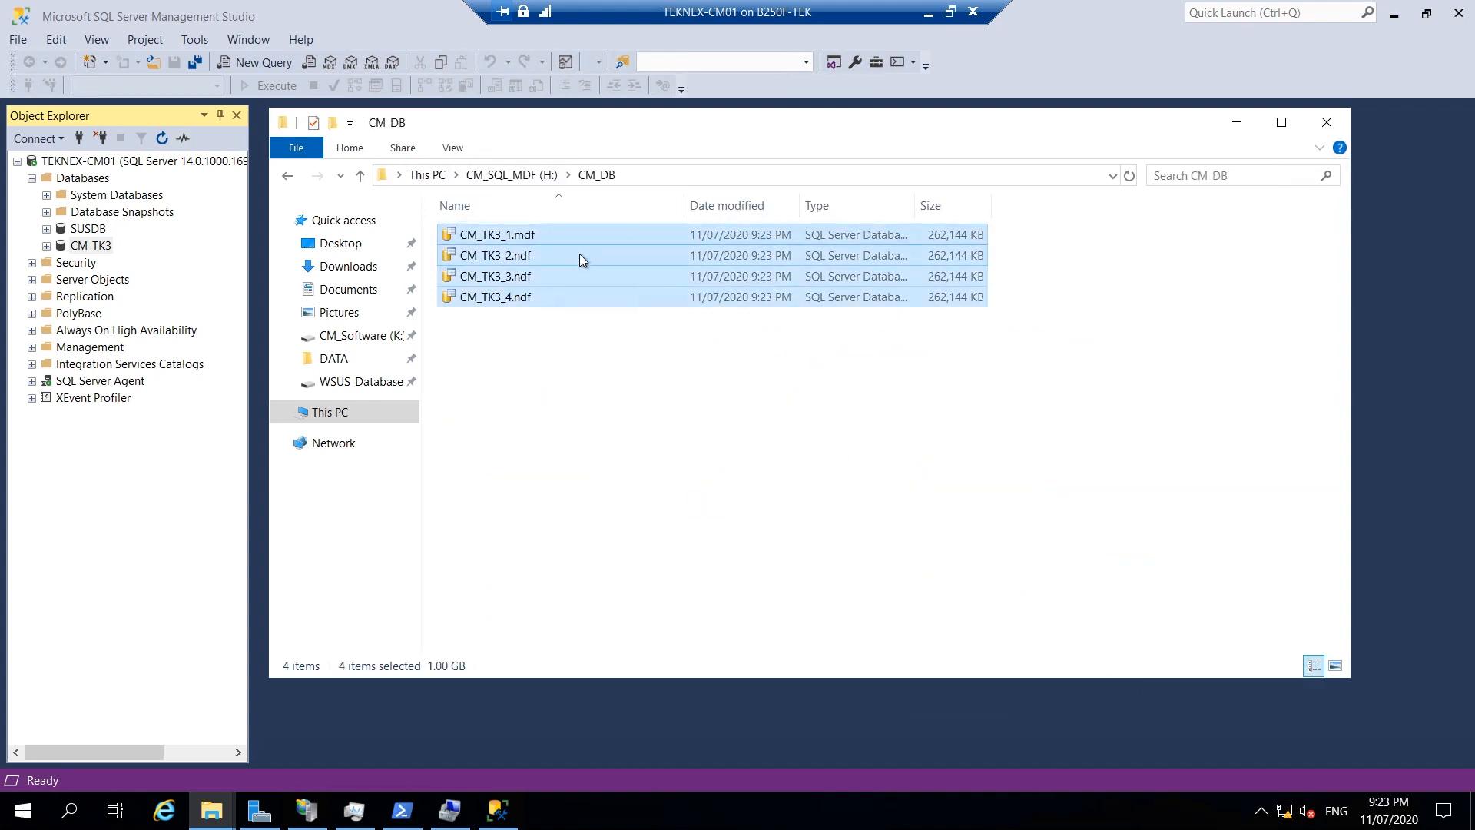
pyautogui.rightClick(541, 242)
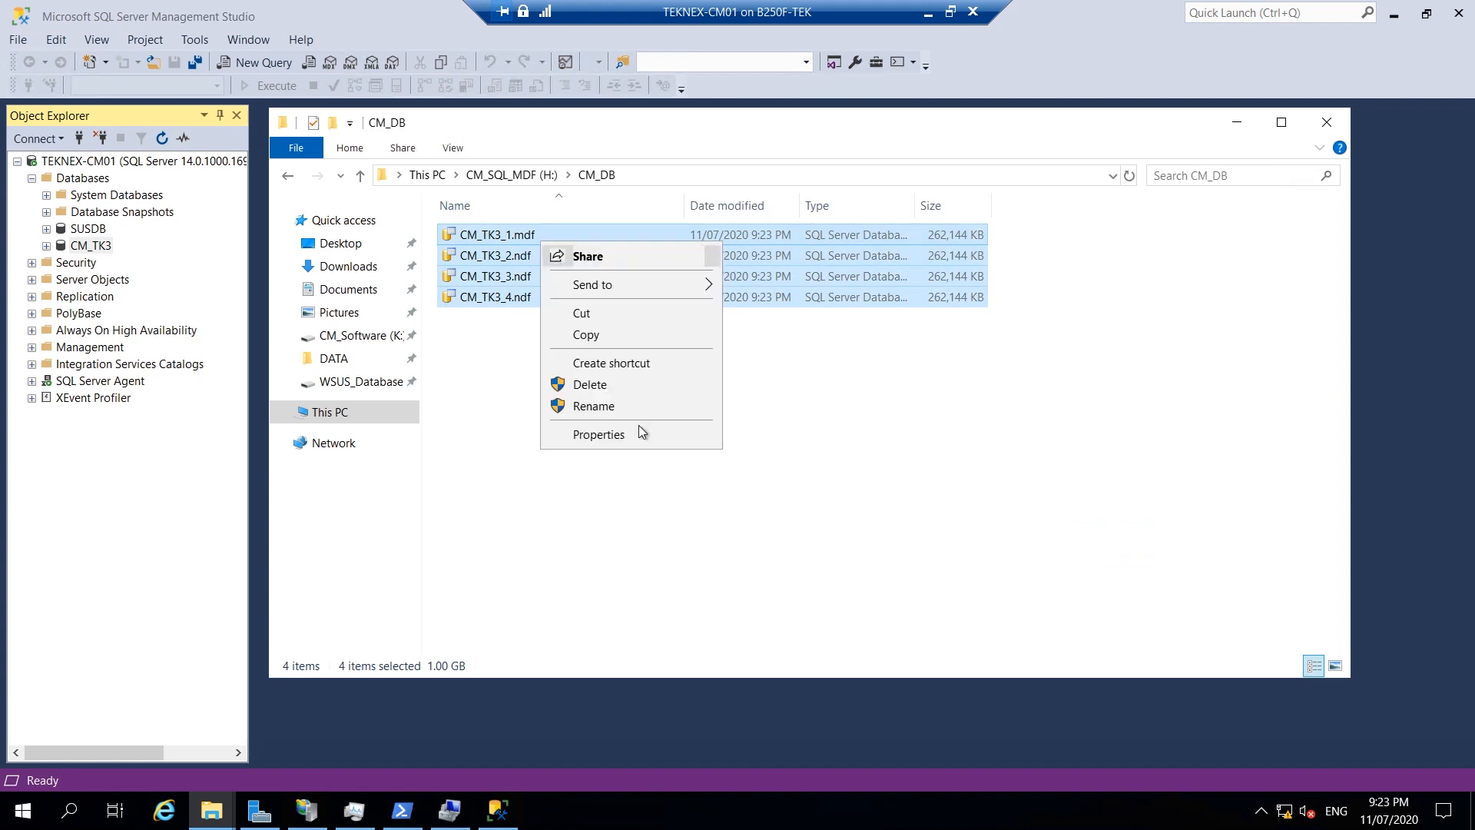
pyautogui.click(630, 436)
pyautogui.moveTo(635, 439); pyautogui.dragTo(680, 440)
pyautogui.click(855, 255)
pyautogui.click(836, 459)
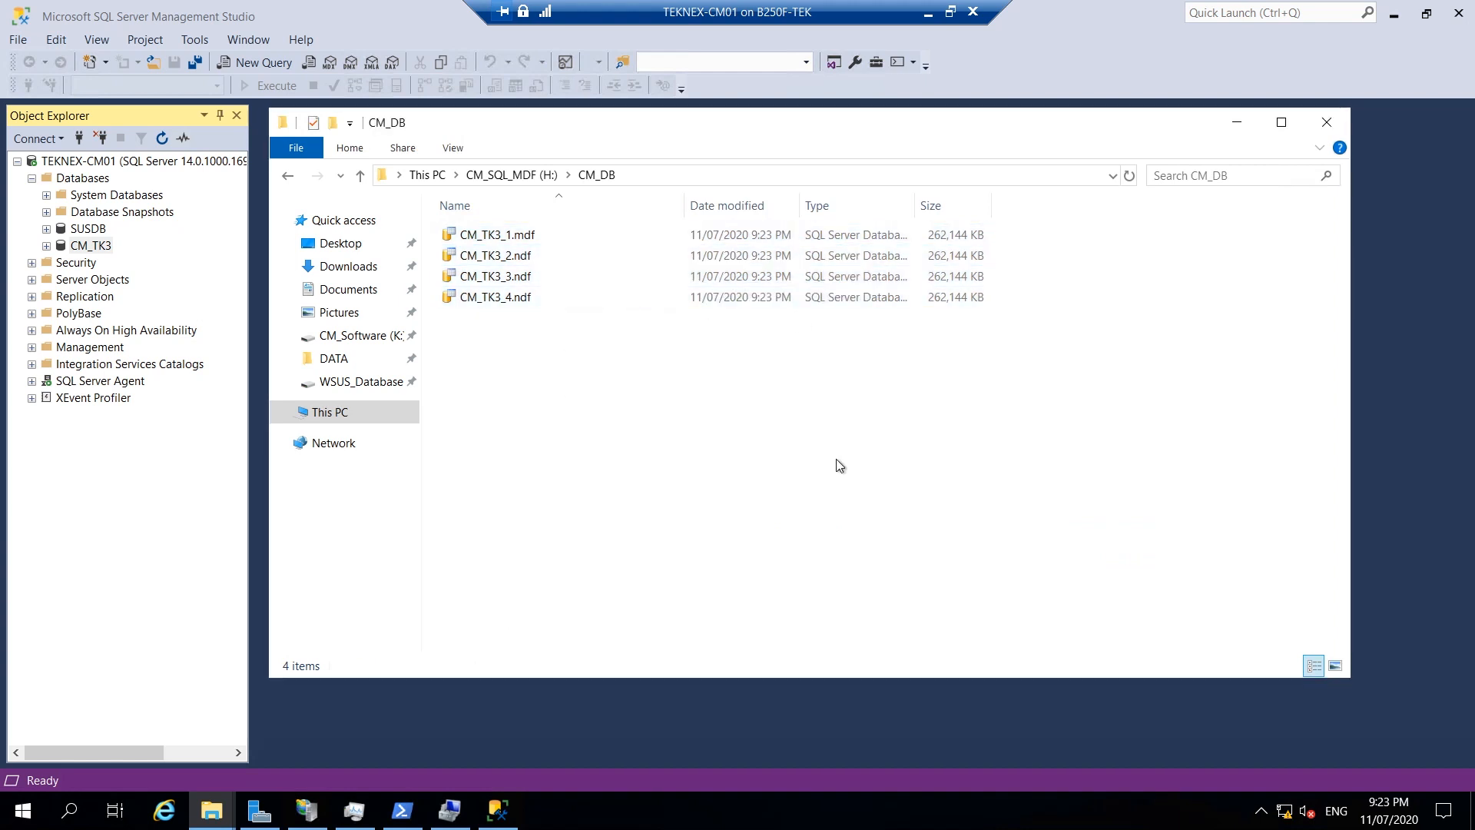
pyautogui.click(1327, 123)
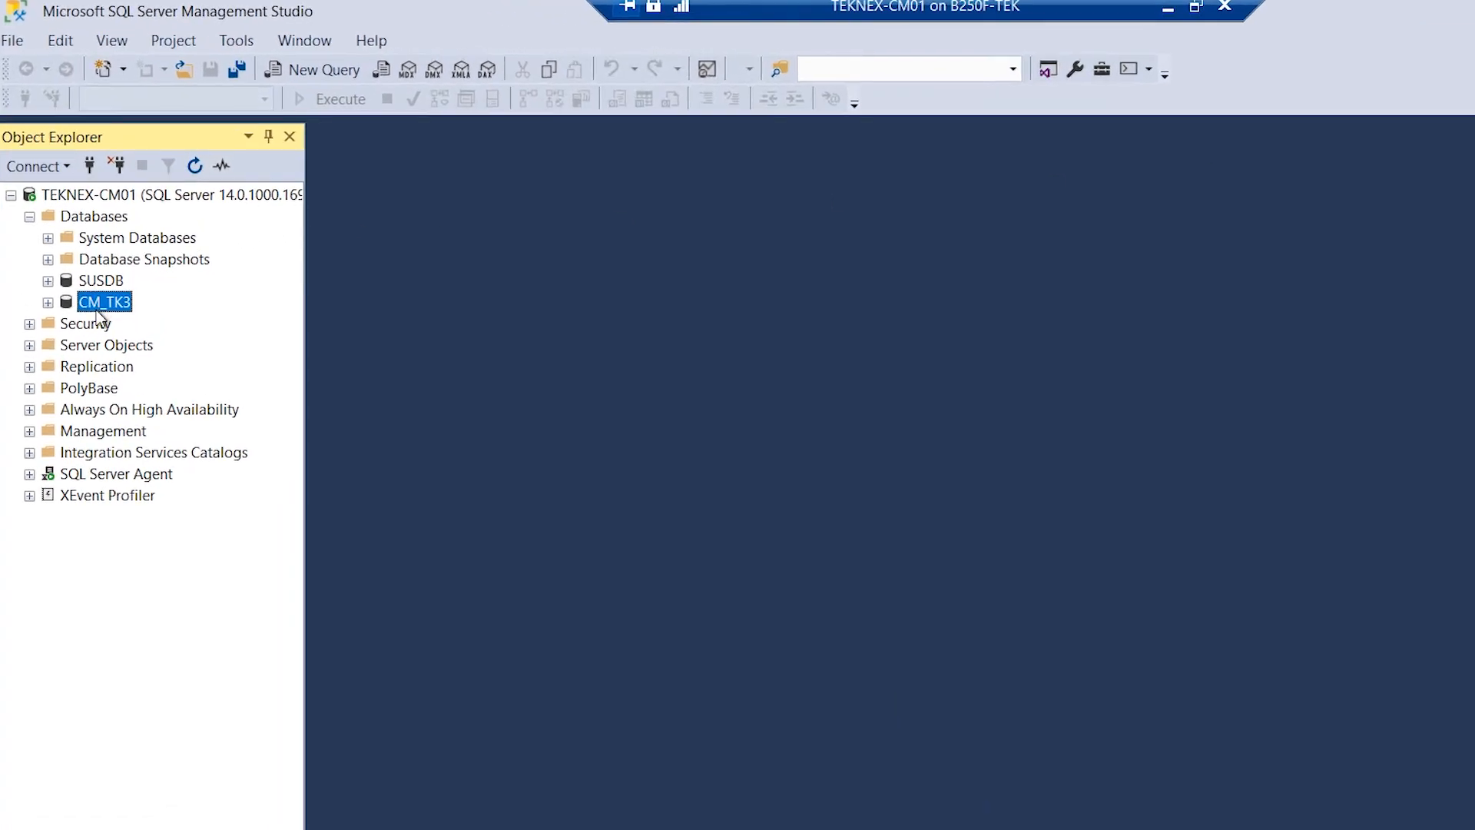
# Run SELECT SERVERPROPERTY('Collation') in a new query on CM_TK3, returning SQL_Latin1_General_CP1_CI_AS.
pyautogui.click(311, 73)
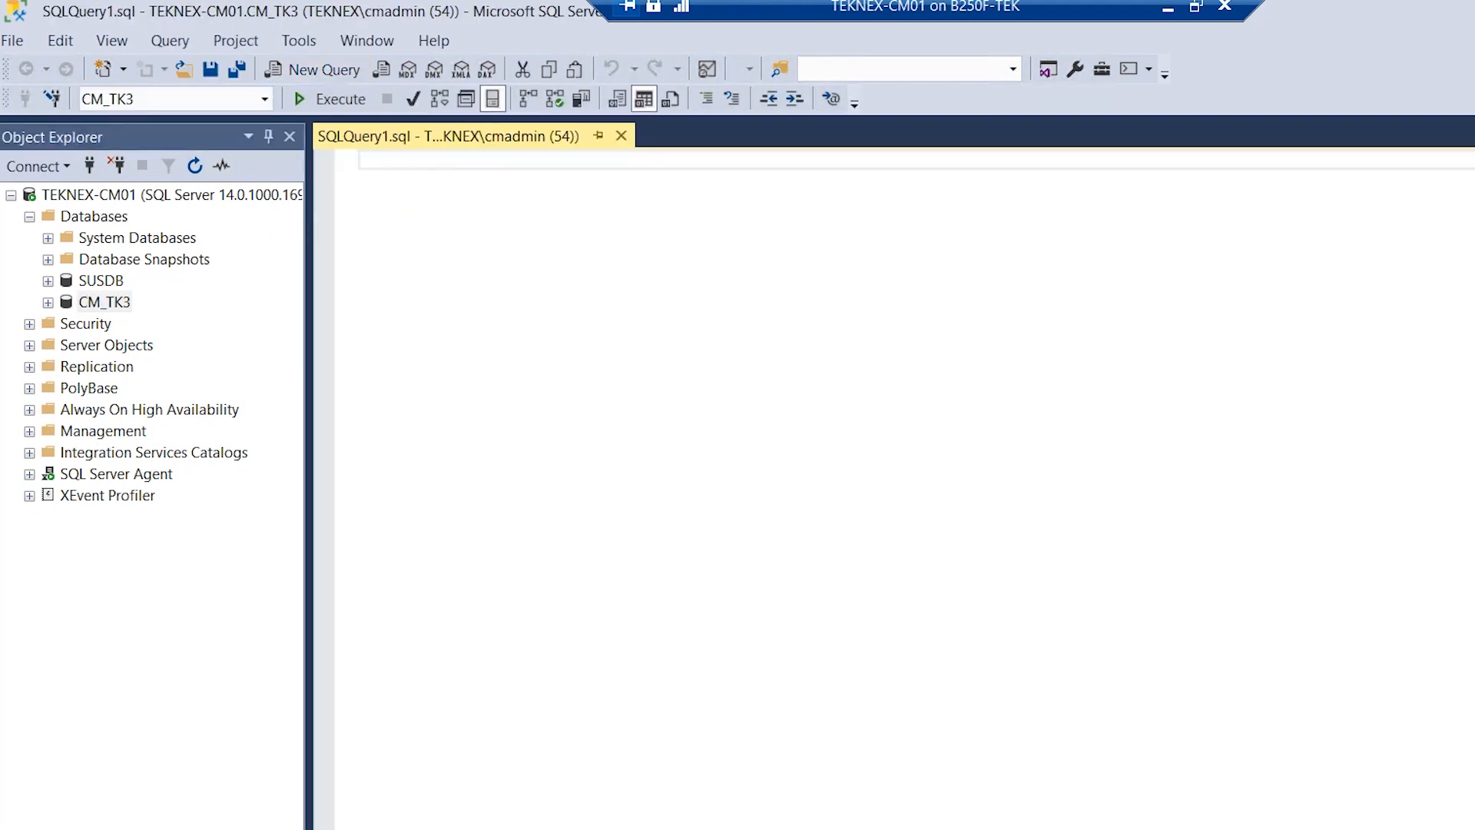
pyautogui.rightClick(386, 160)
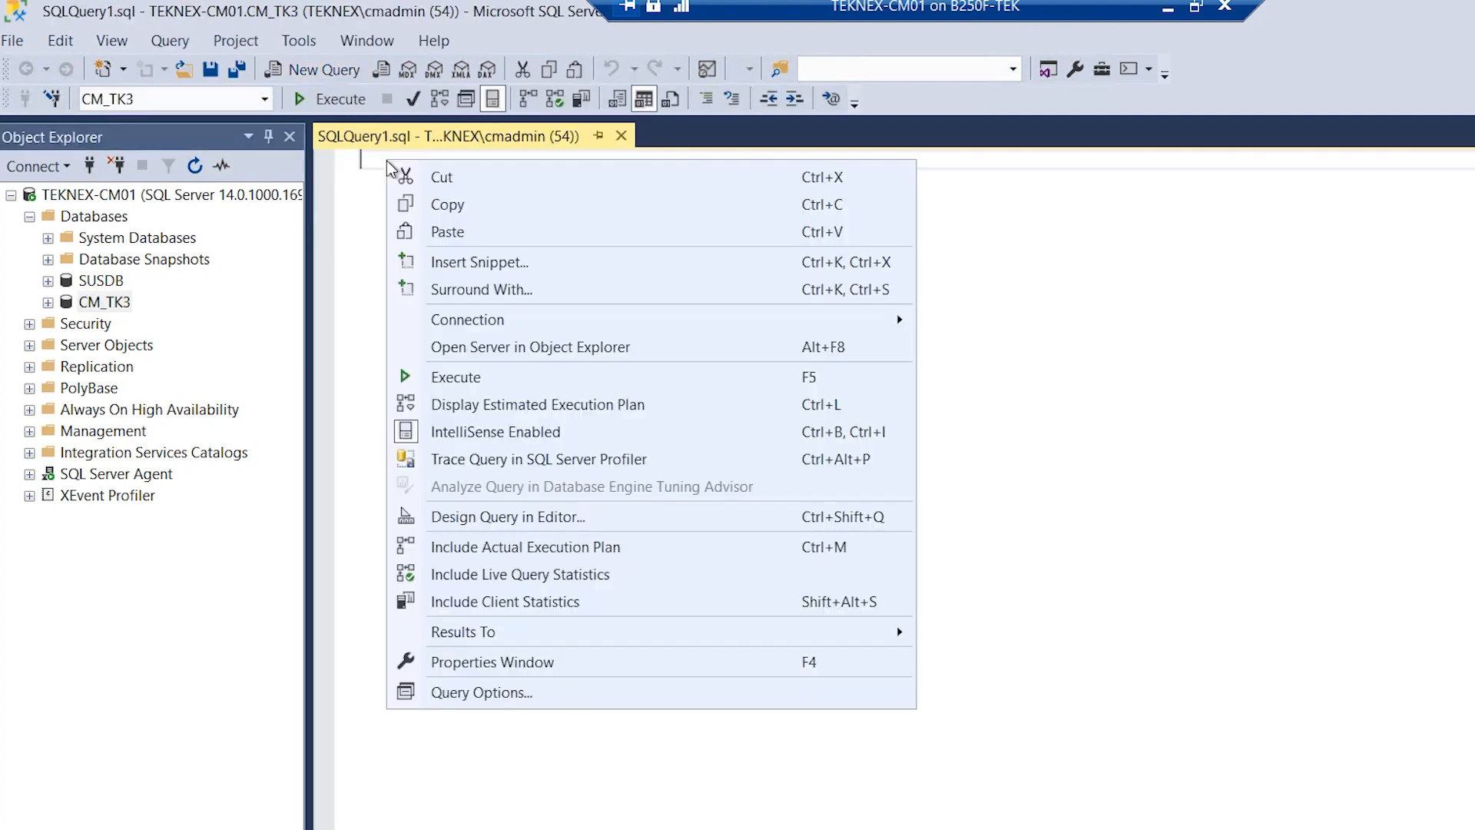
pyautogui.click(447, 232)
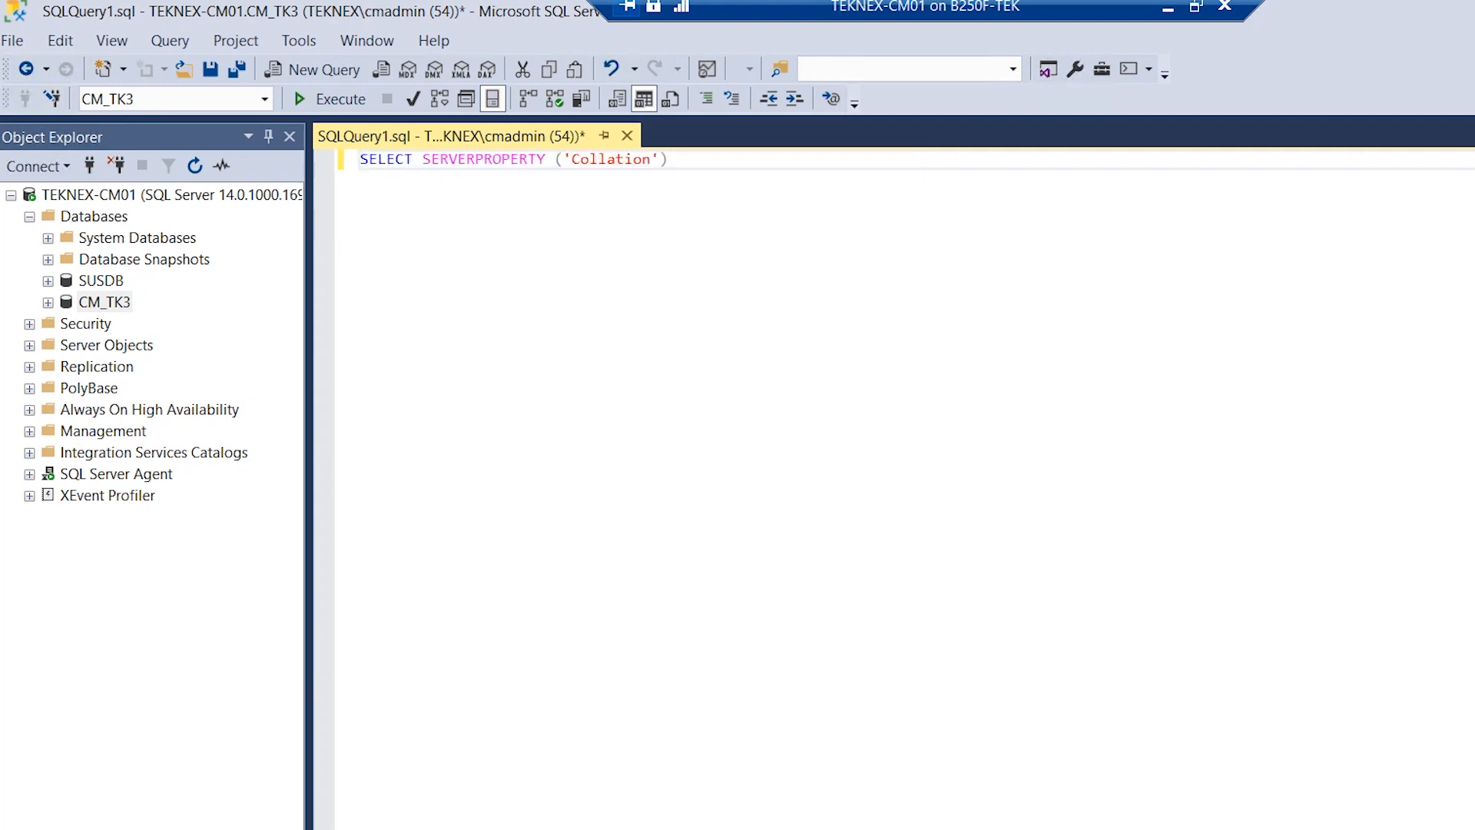
pyautogui.click(332, 99)
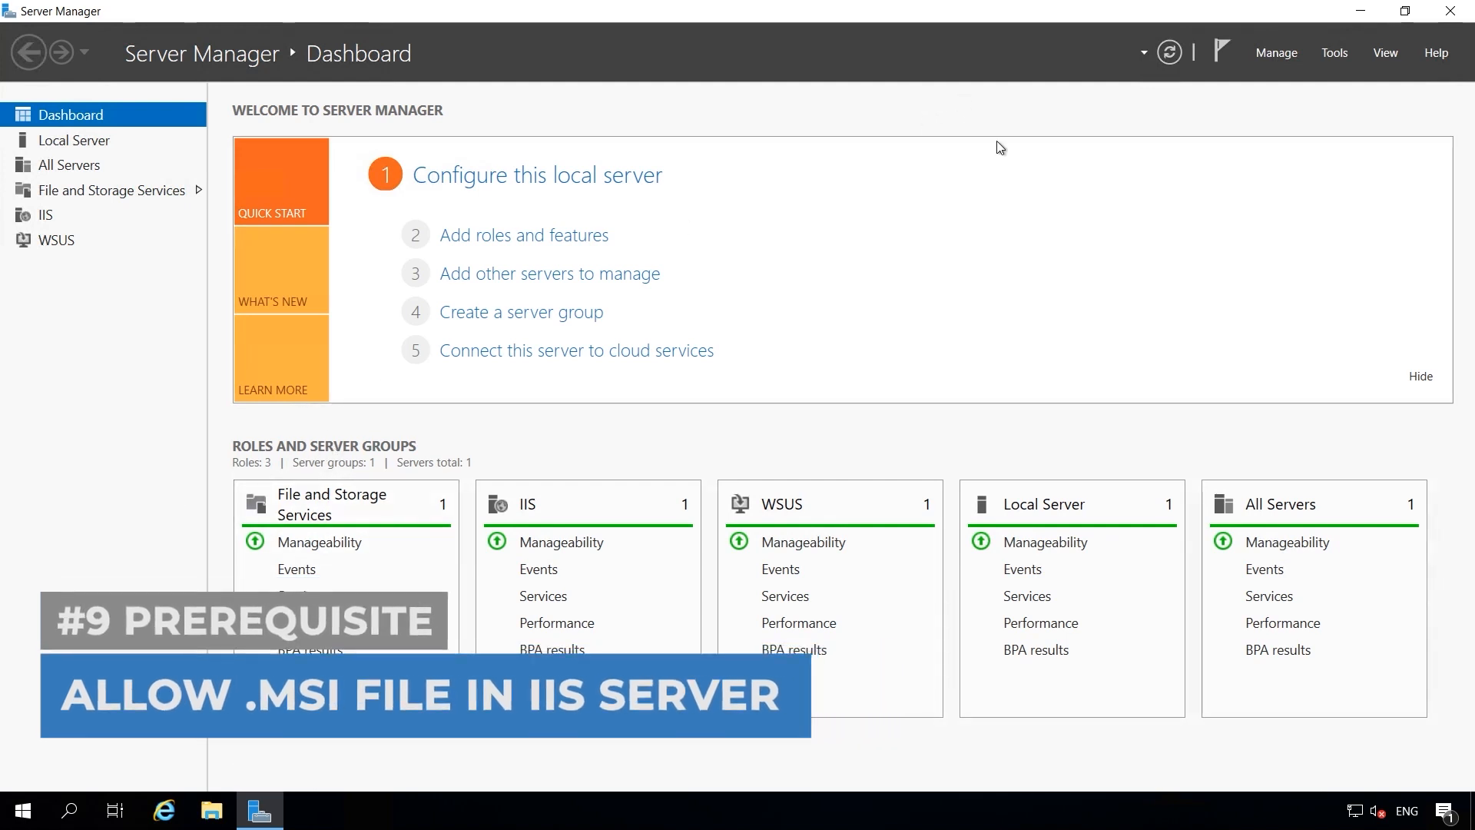
# Launch Internet Information Services (IIS) Manager from Server Manager's Tools and select the TEKNEX-CM01 server node.
pyautogui.click(1340, 54)
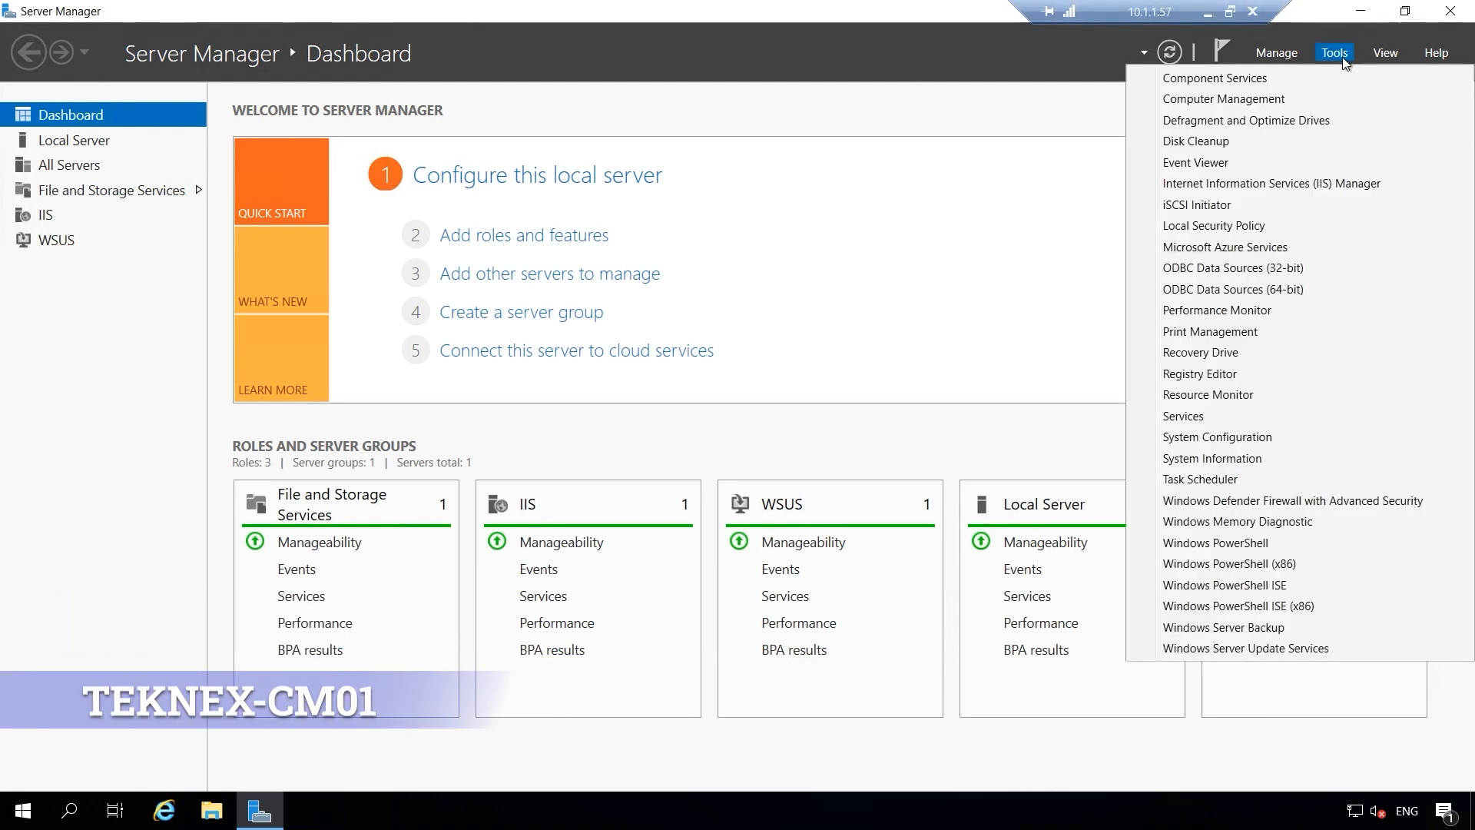
pyautogui.click(1326, 184)
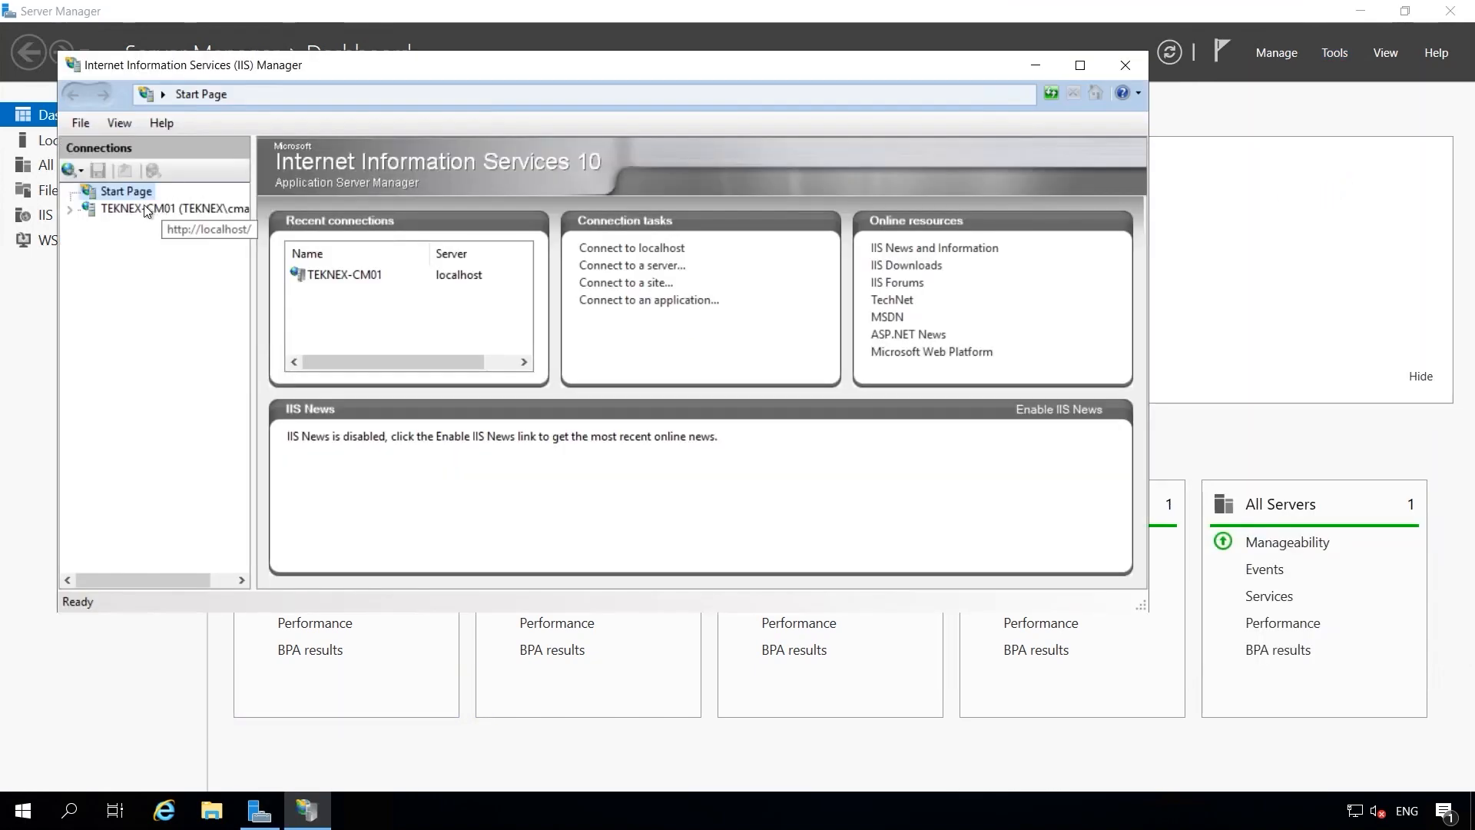
pyautogui.click(148, 209)
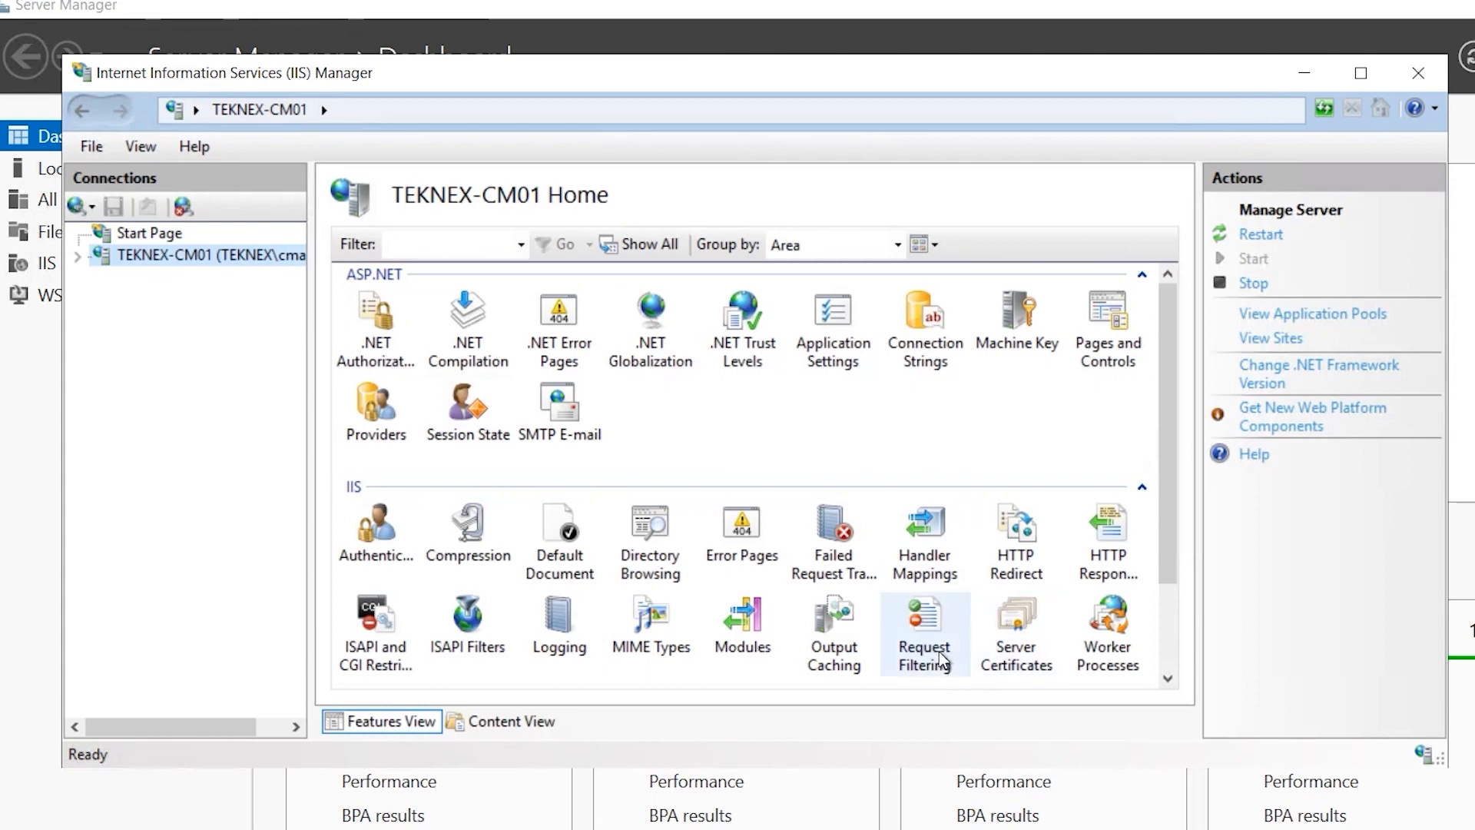
# Add .msi as an allowed file name extension in Request Filtering and confirm it is listed as True.
pyautogui.doubleClick(938, 654)
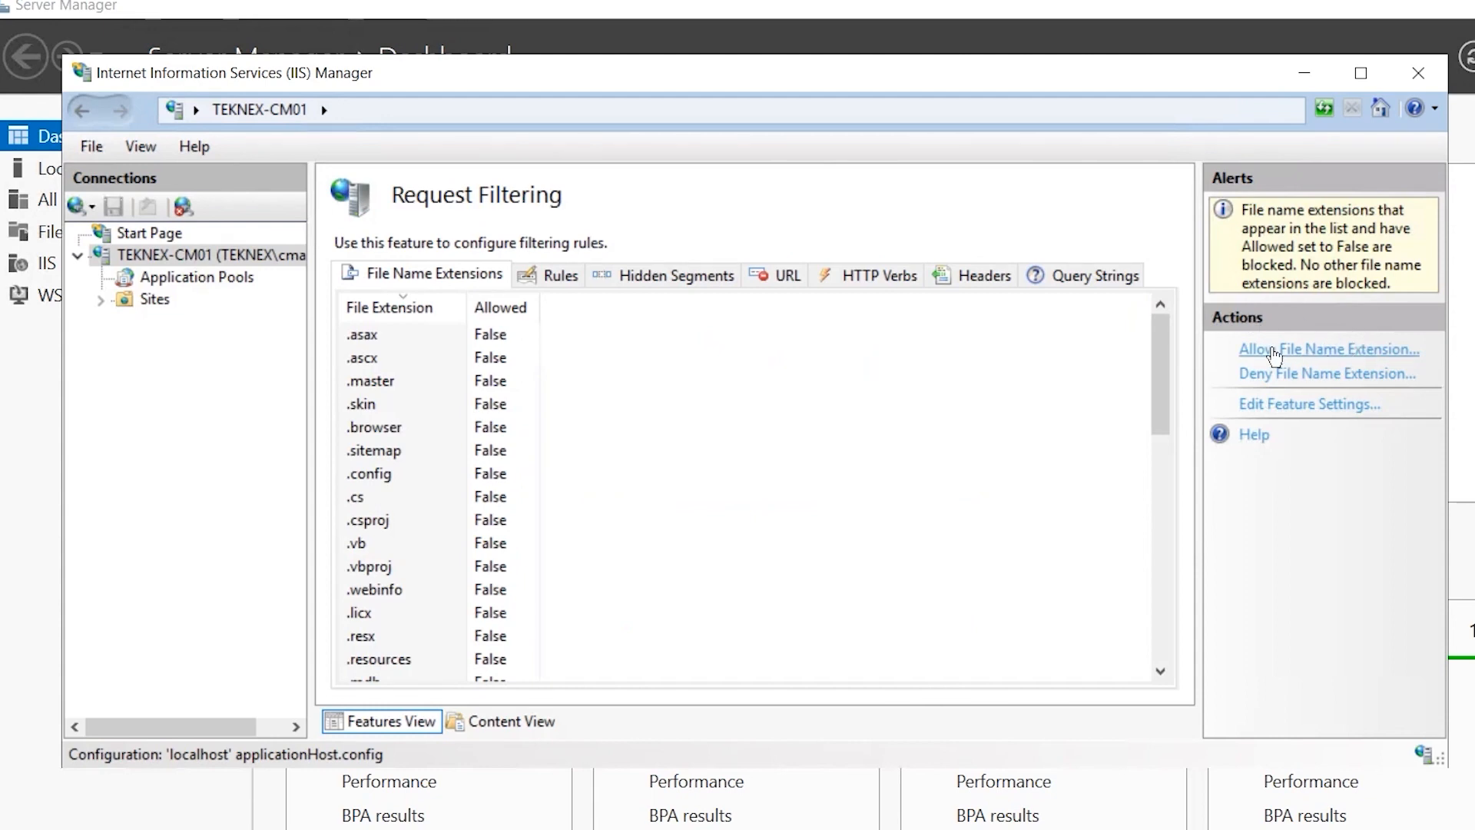
pyautogui.click(1345, 352)
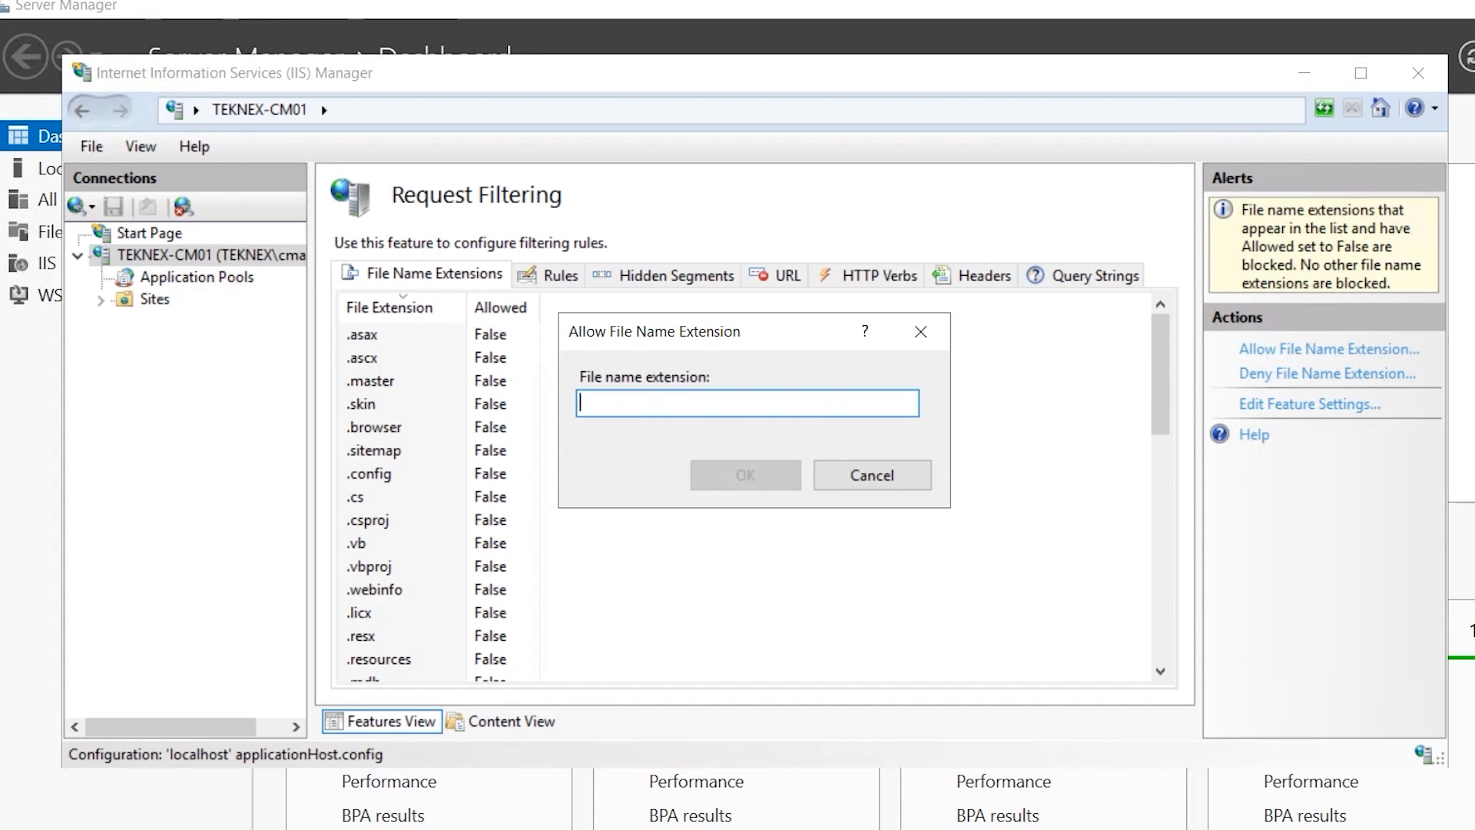
pyautogui.write('.msi')
pyautogui.click(744, 487)
pyautogui.scroll(-4, 747, 488)
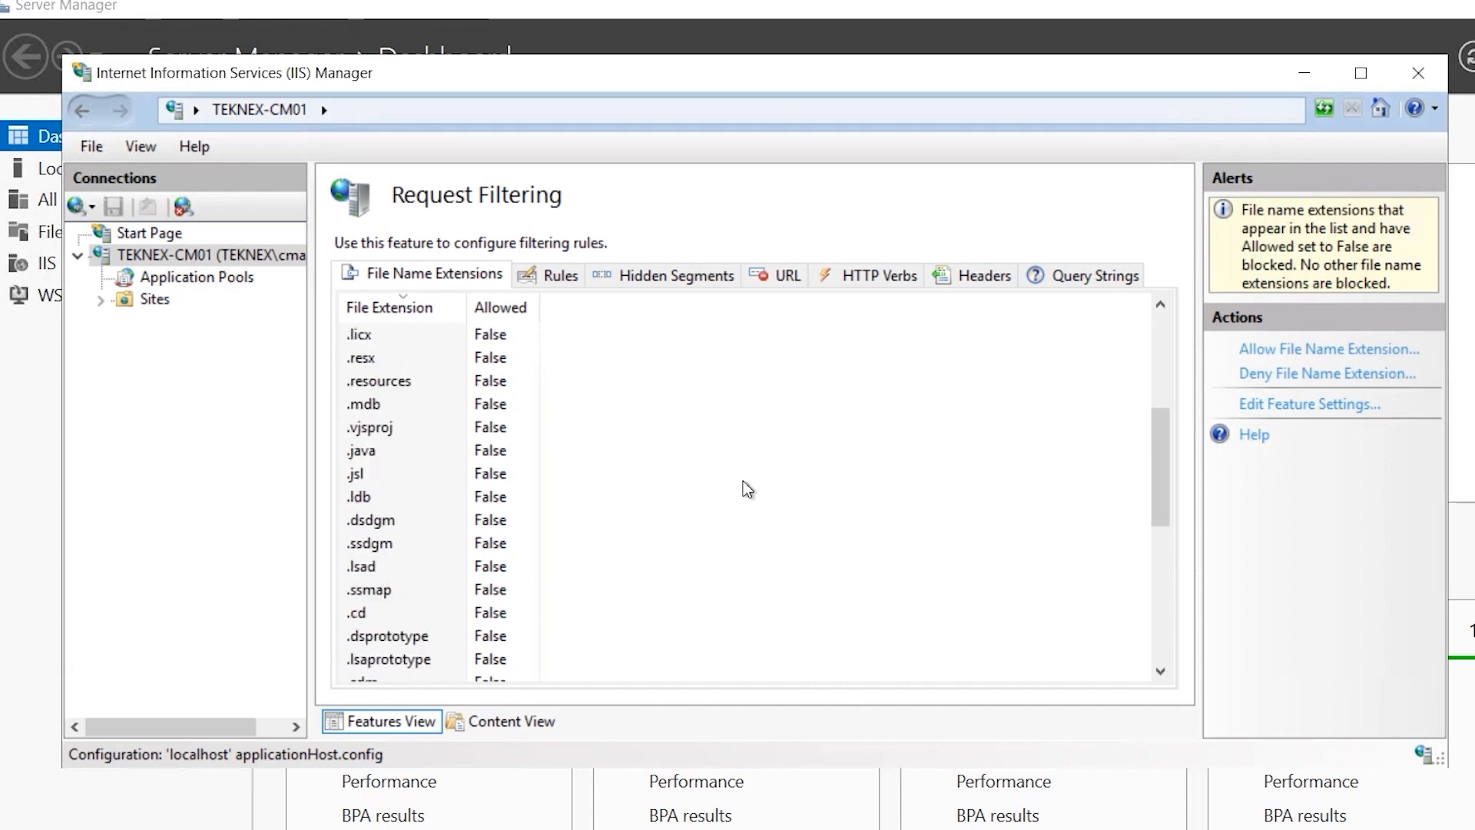
pyautogui.scroll(-6, 749, 490)
pyautogui.click(530, 660)
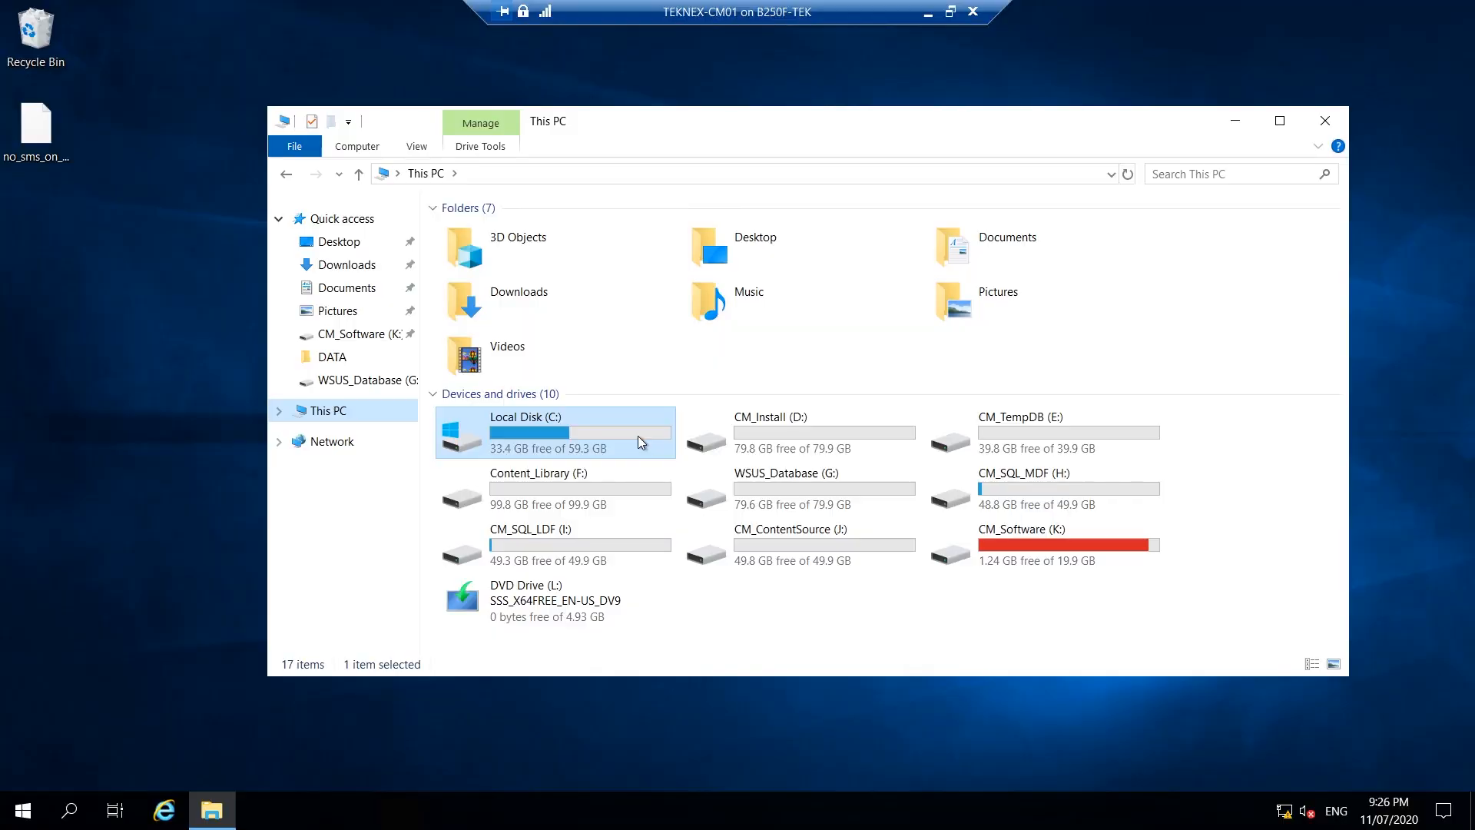
# Browse from the CM_Software (K:) drive into ConfigMgr\SMSSETUP\BIN\X64.
pyautogui.click(1018, 565)
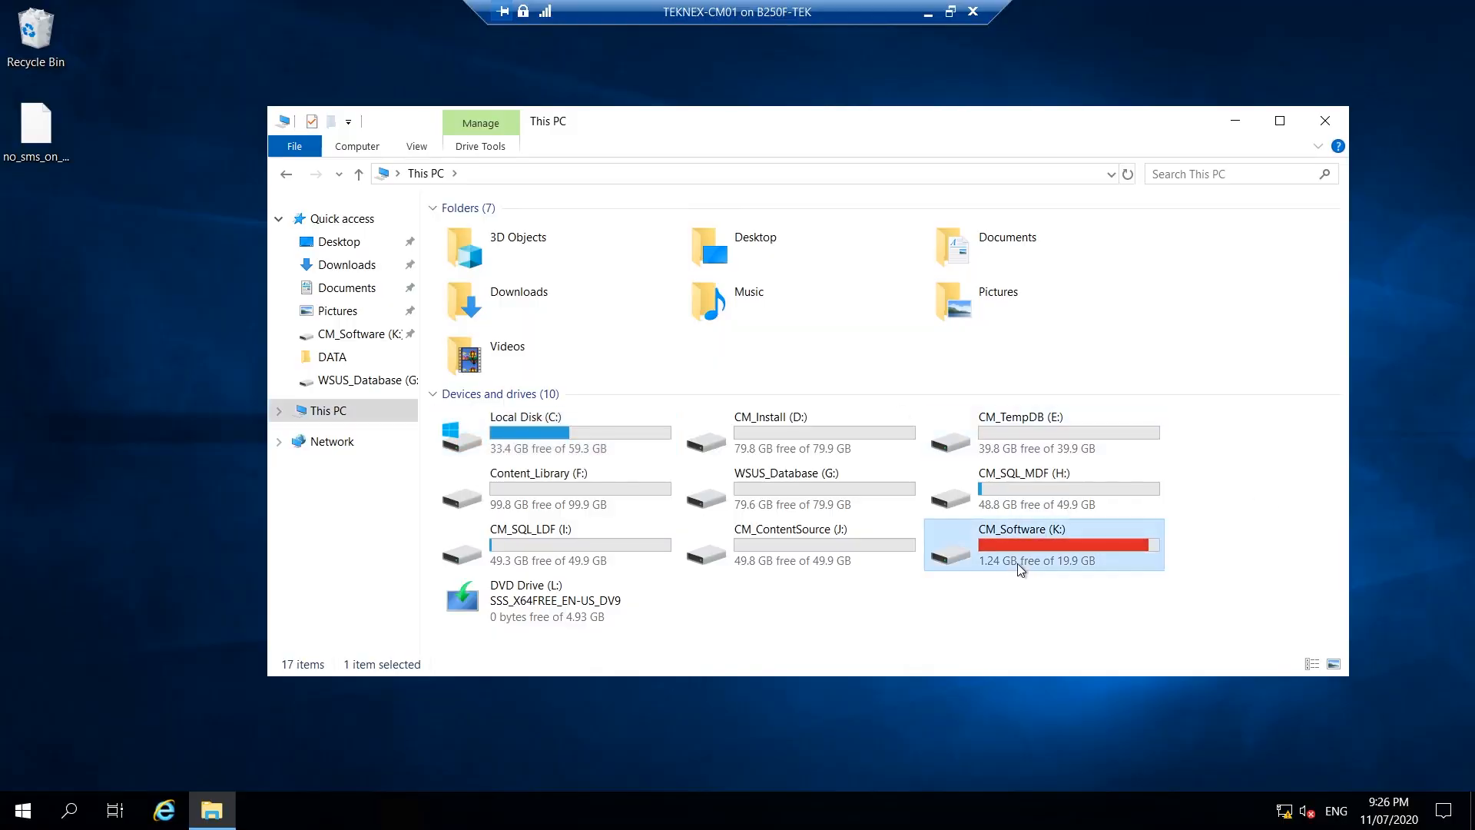
pyautogui.doubleClick(1112, 537)
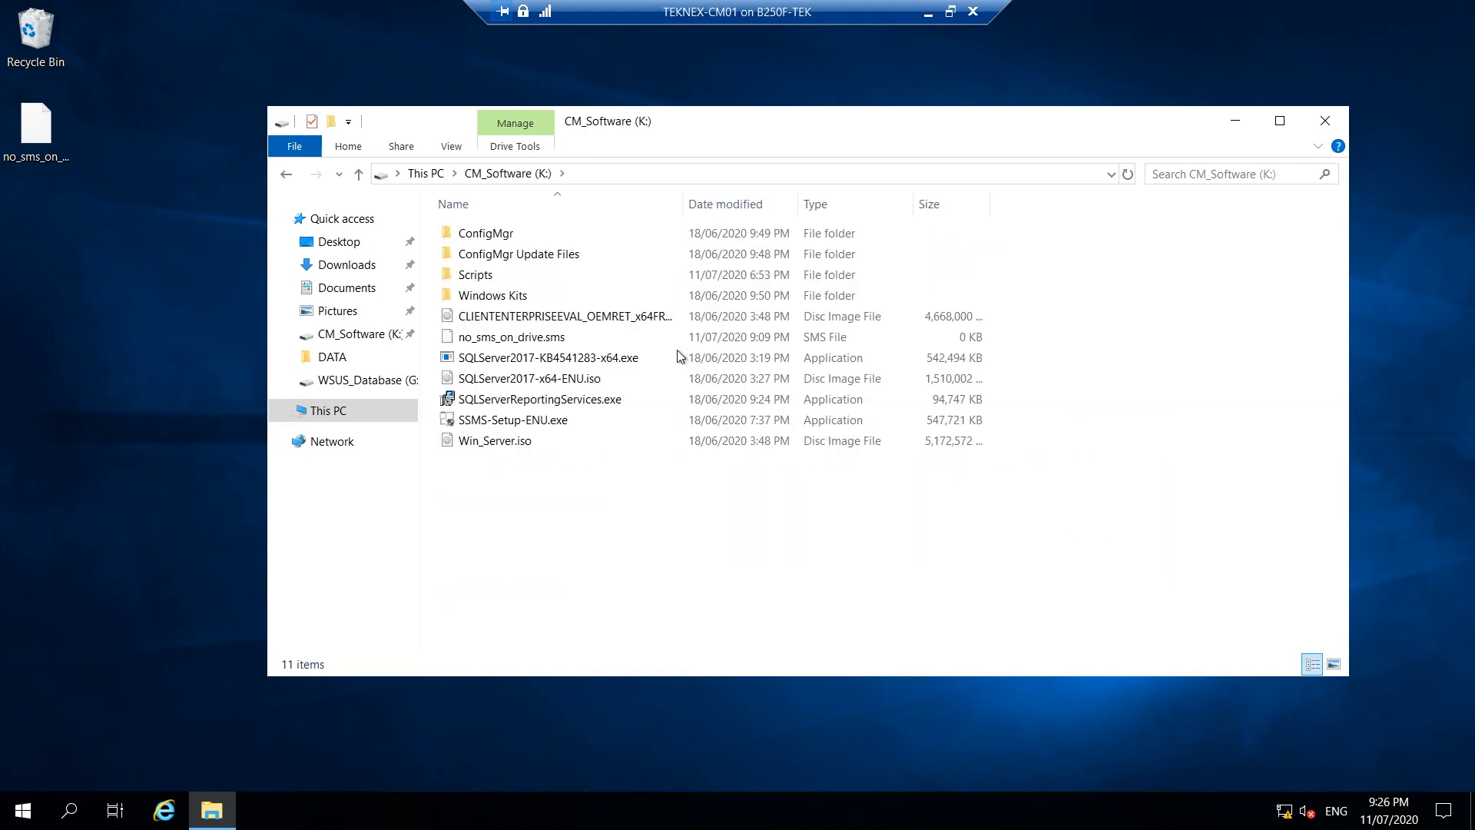
pyautogui.doubleClick(547, 235)
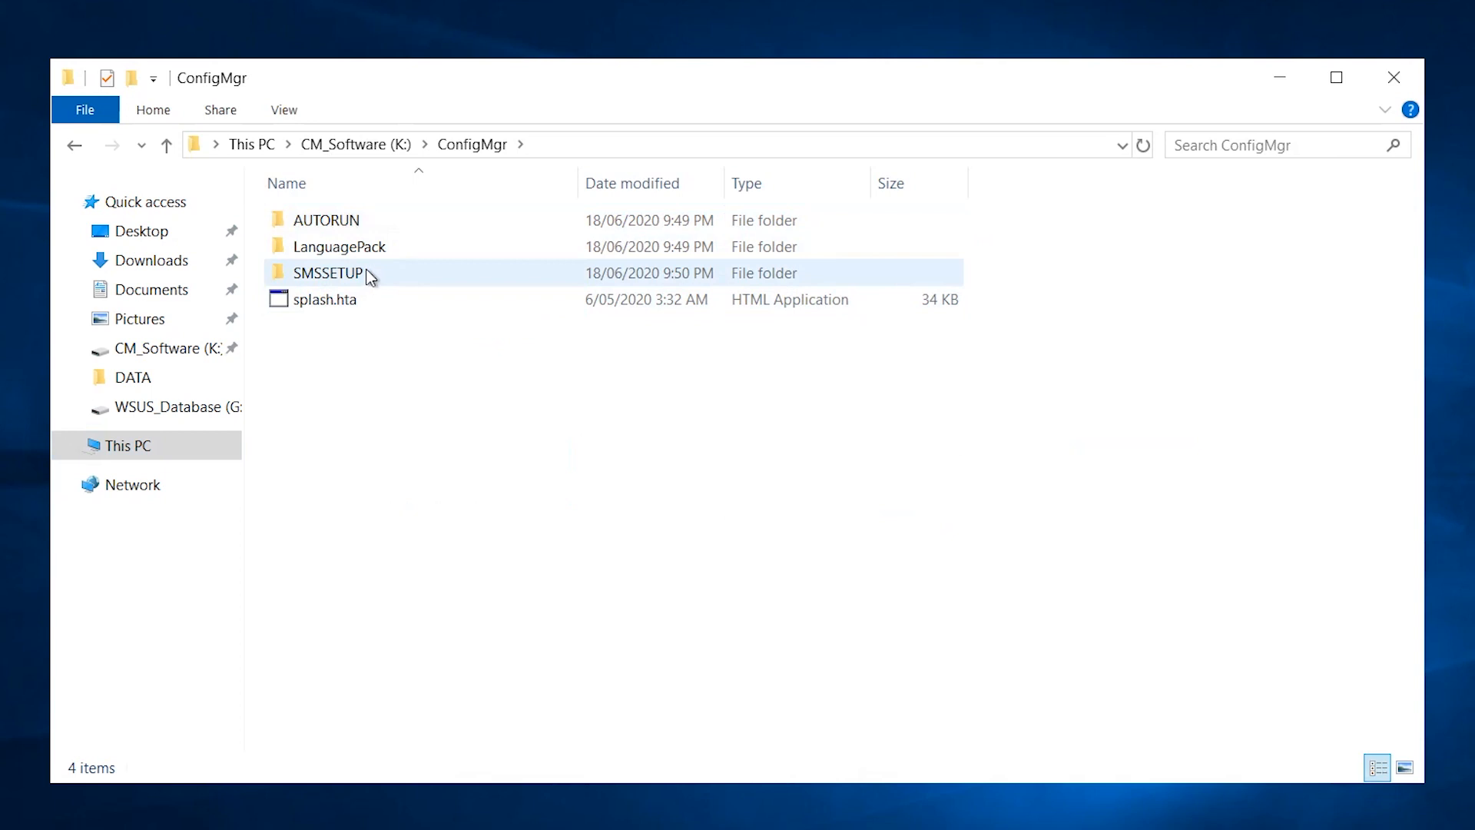
pyautogui.click(89, 144)
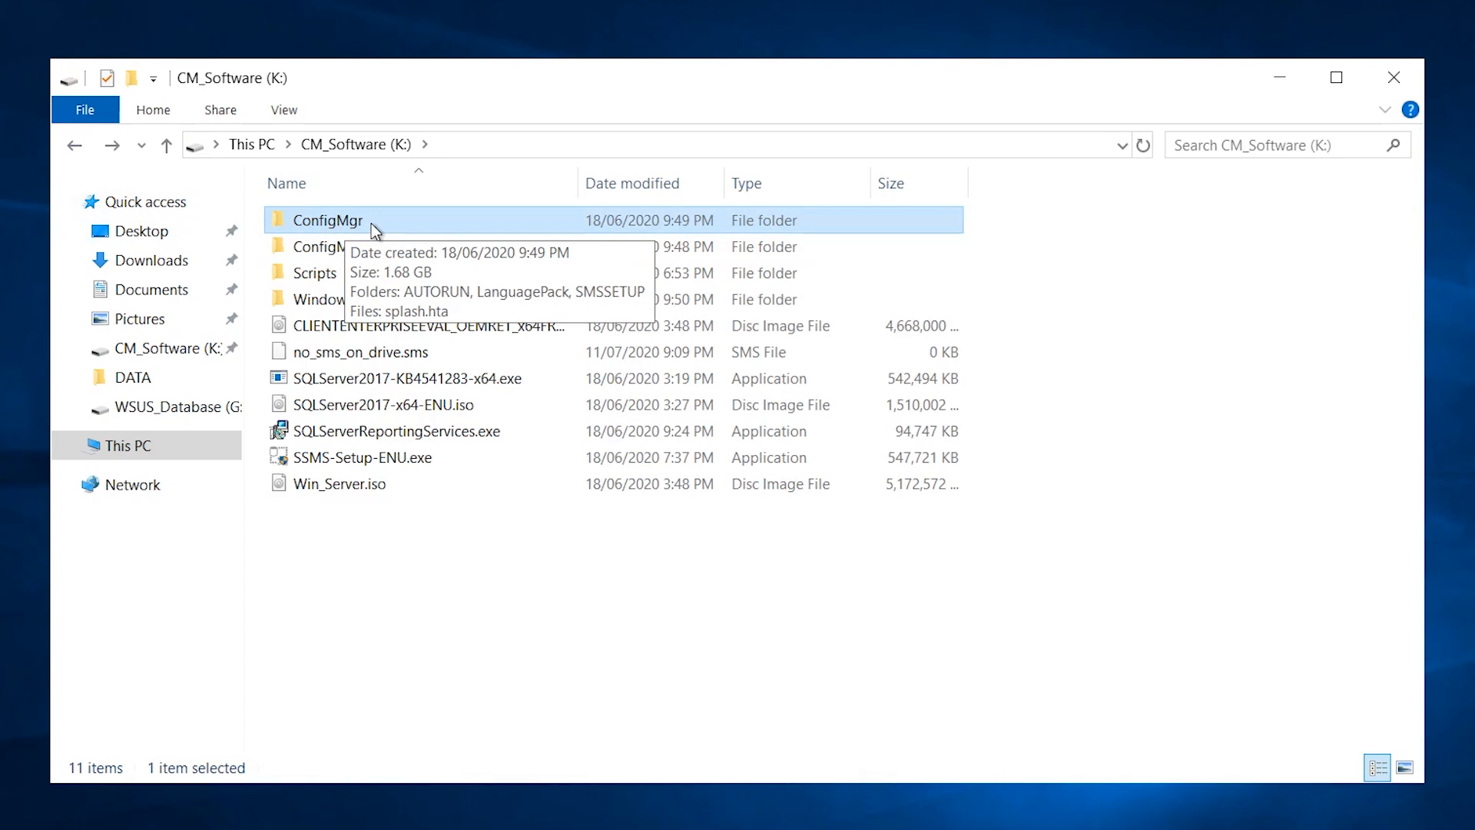
pyautogui.doubleClick(372, 223)
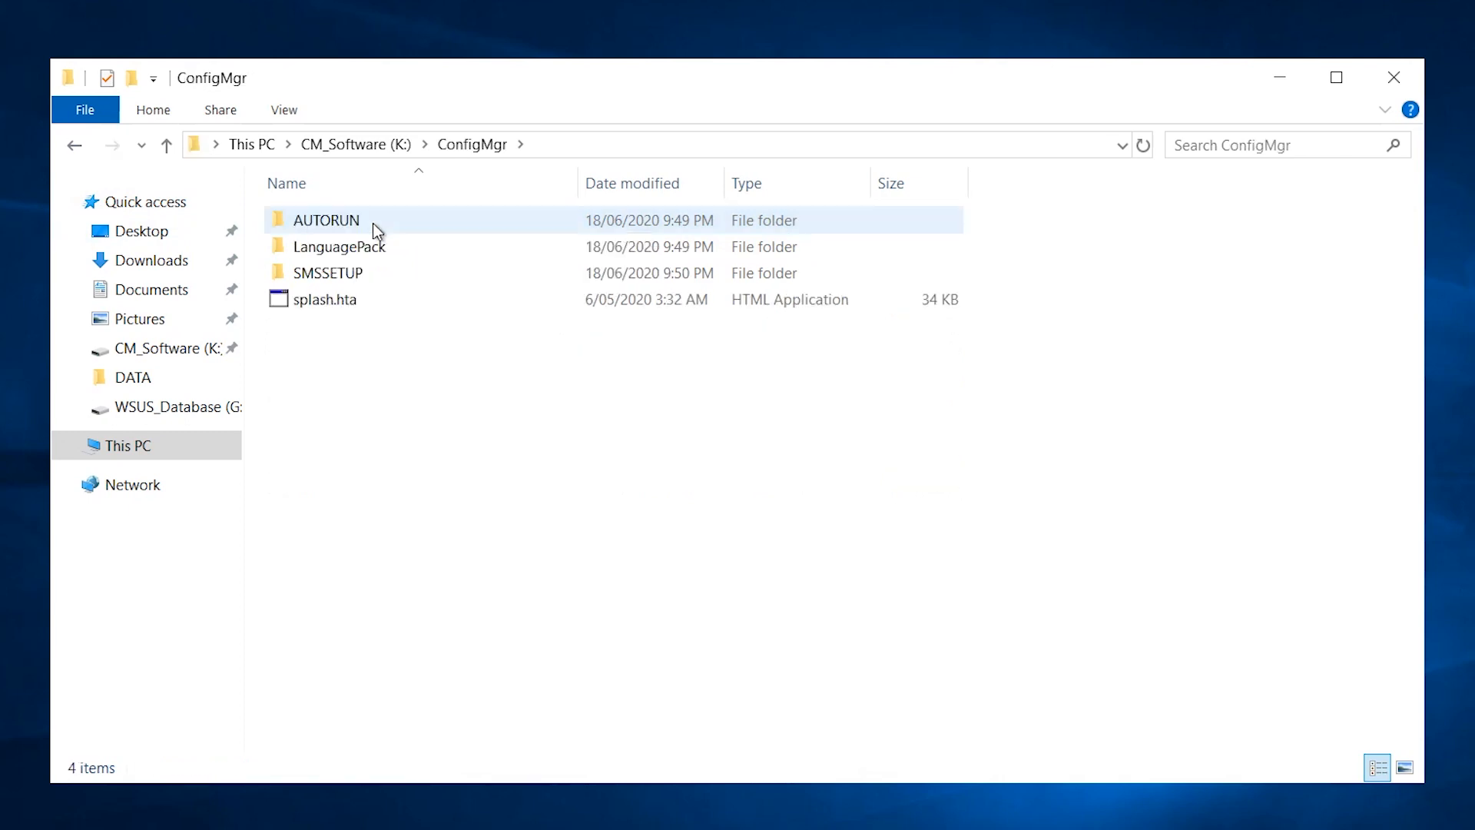
pyautogui.doubleClick(358, 274)
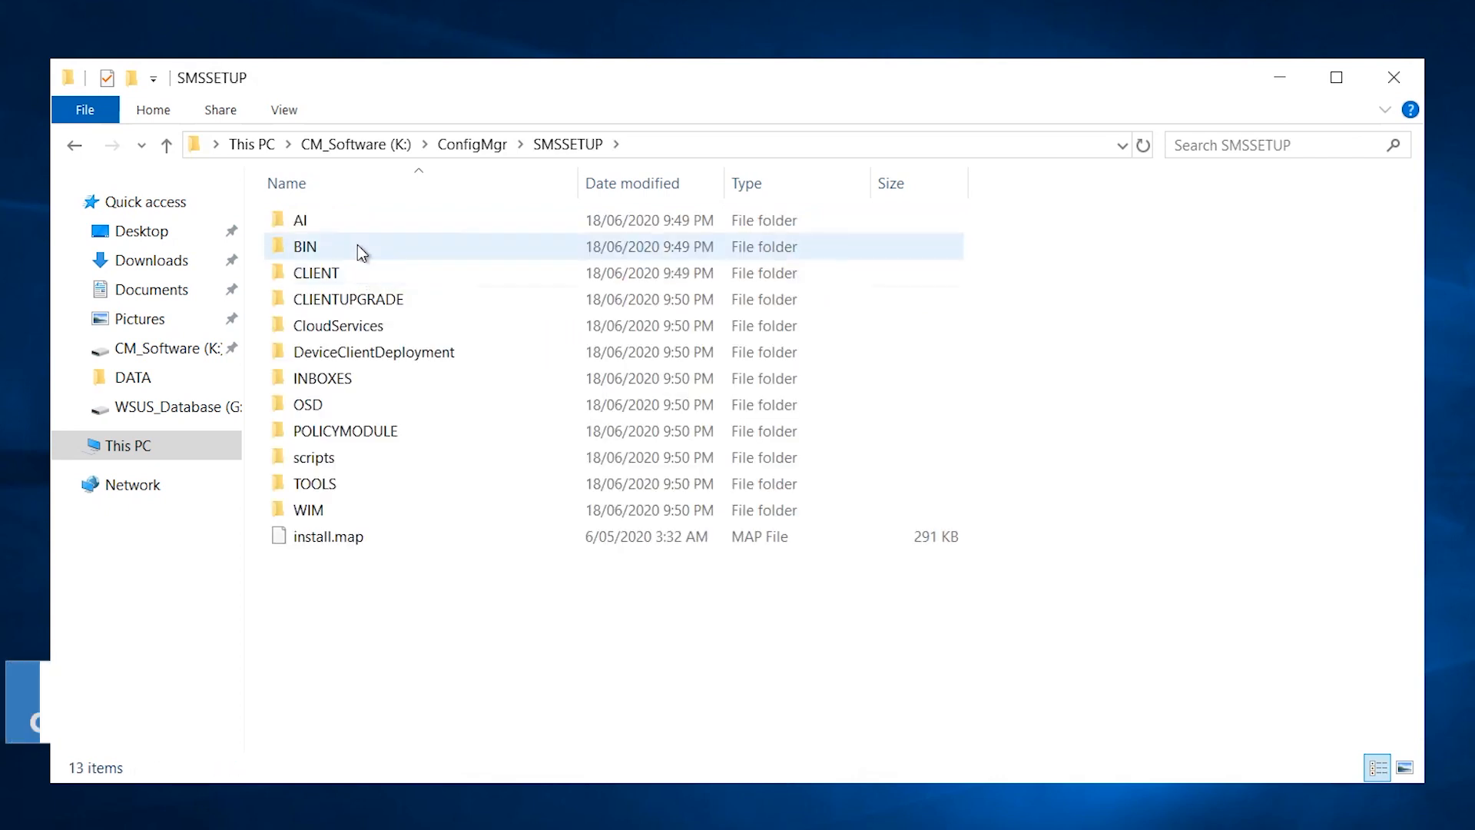
pyautogui.doubleClick(357, 245)
pyautogui.doubleClick(362, 247)
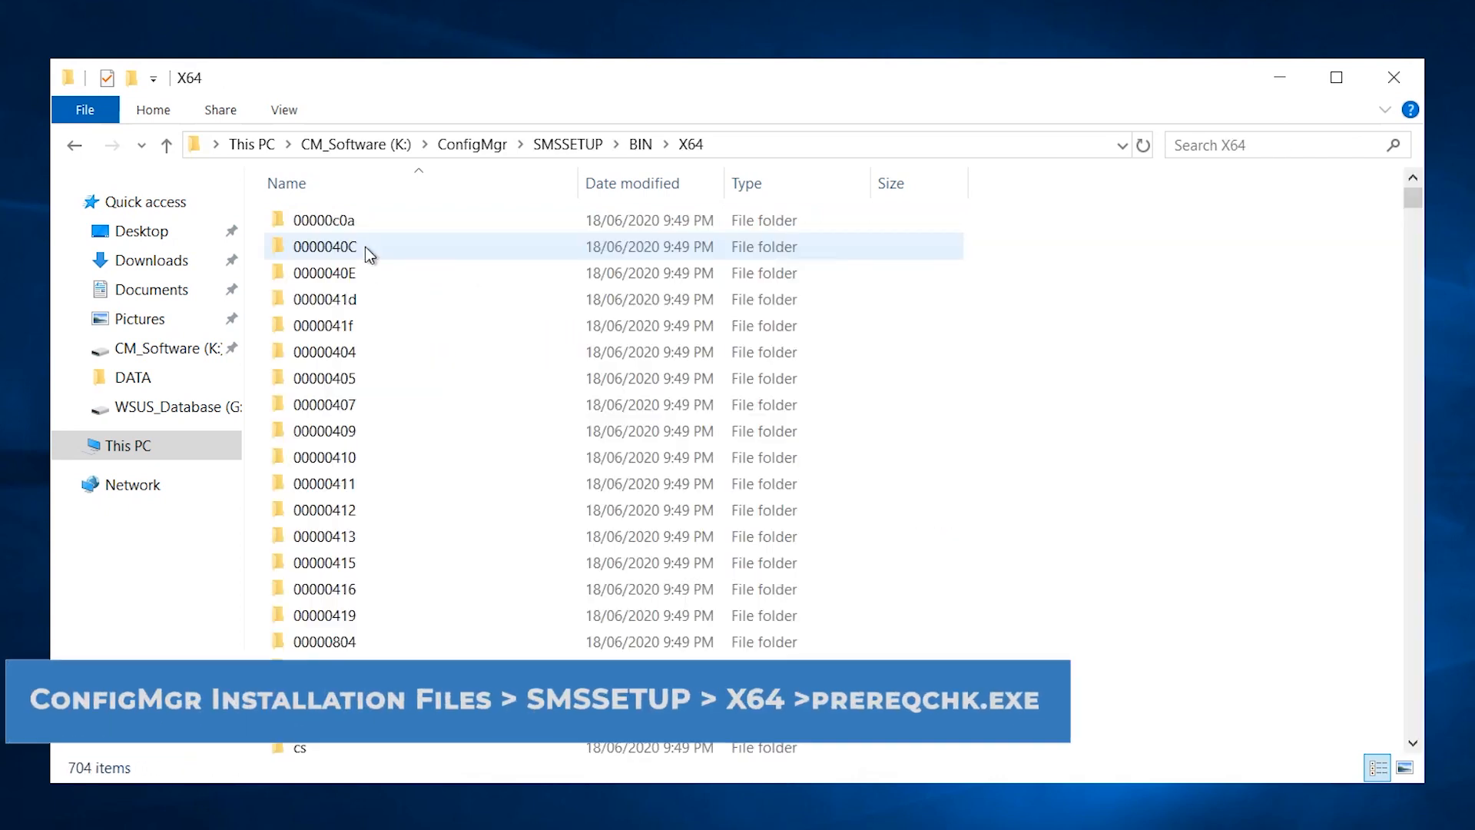
# Jump to prereqchk.exe by typing 'pre', then widen the Name and Date modified columns.
pyautogui.scroll(-5, 650, 438)
pyautogui.click(650, 444)
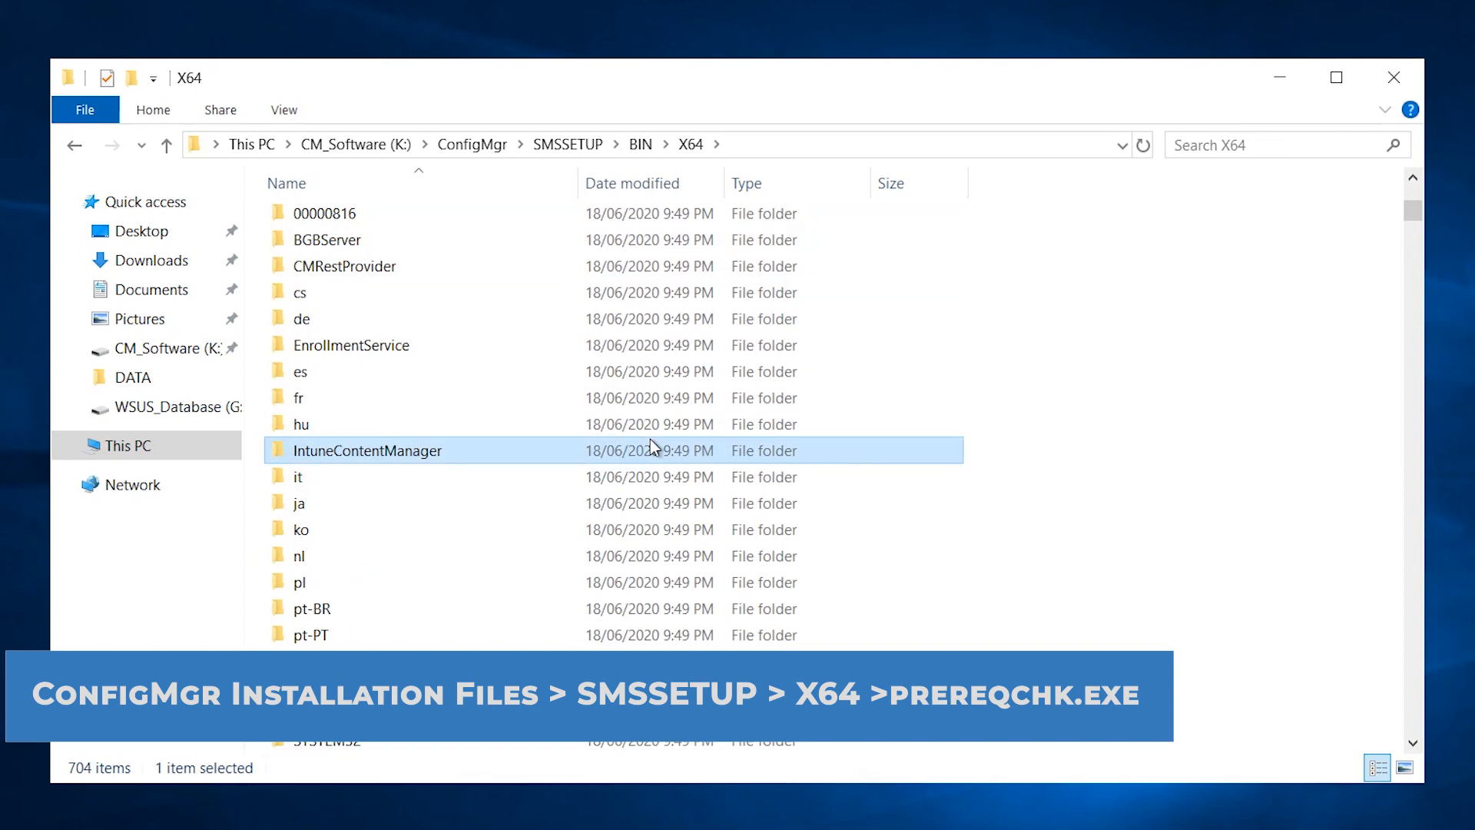
pyautogui.write('pre')
pyautogui.click(410, 235)
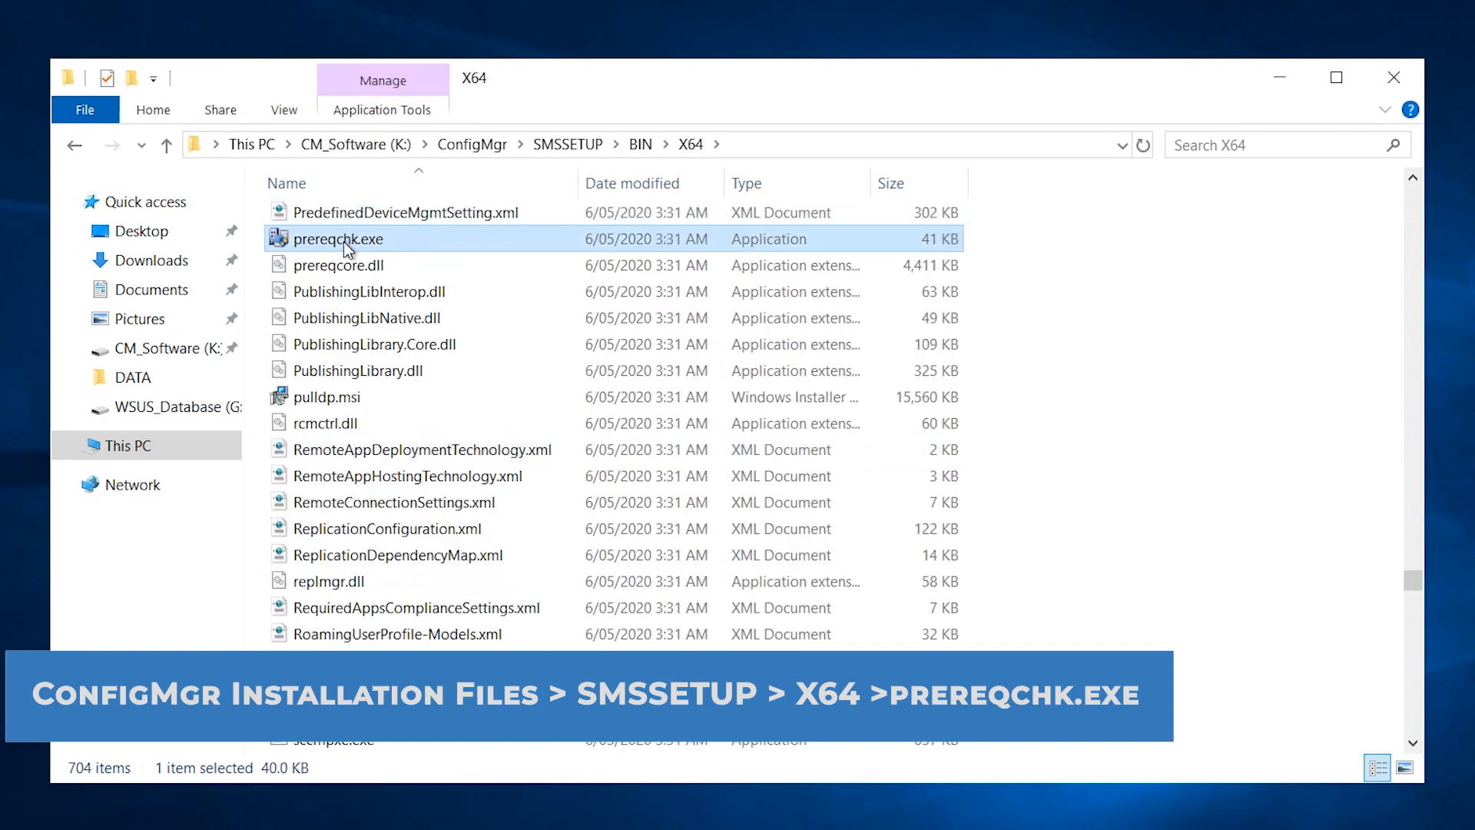
pyautogui.doubleClick(578, 183)
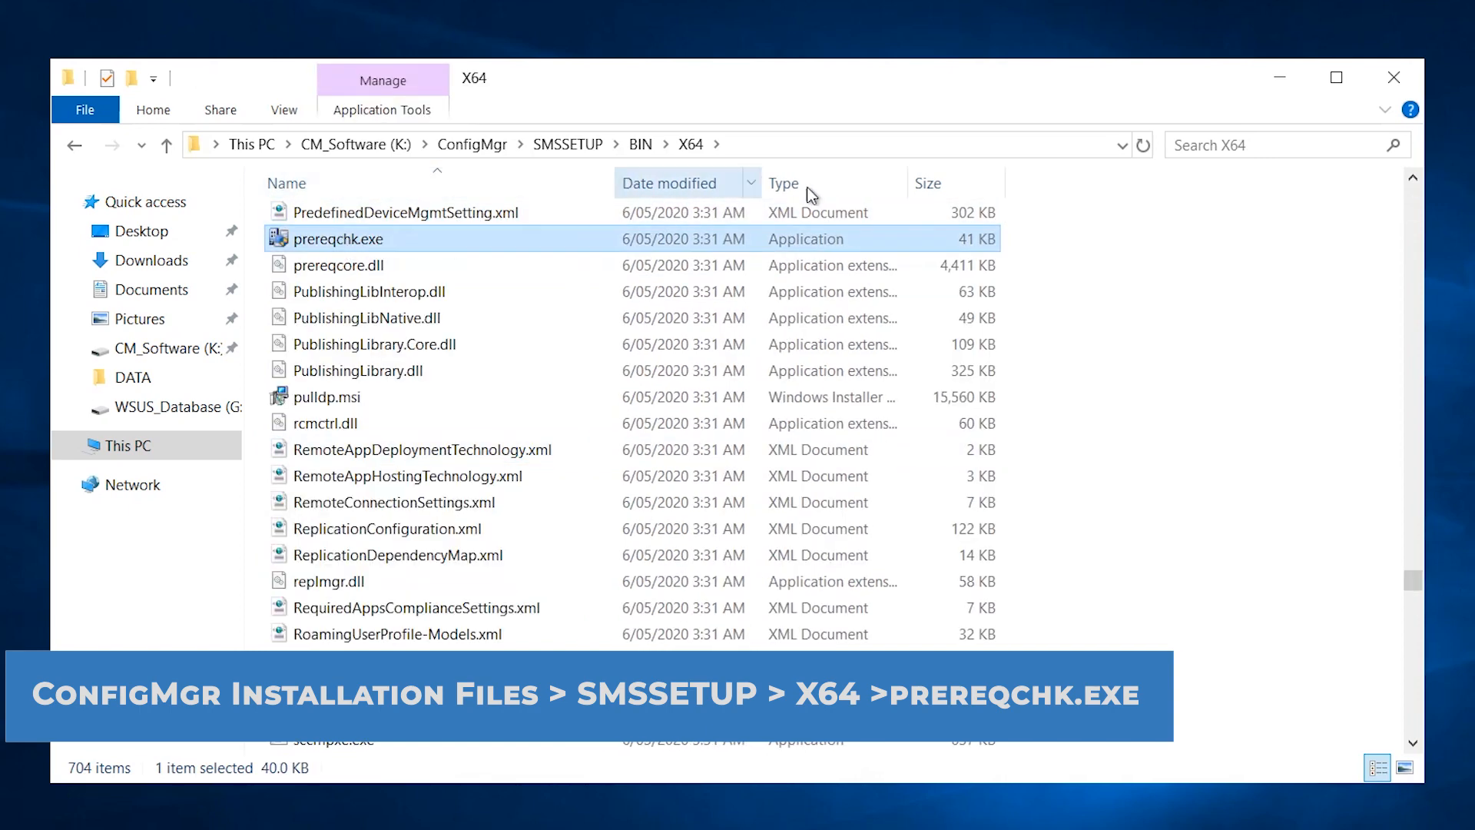
pyautogui.moveTo(761, 183); pyautogui.dragTo(968, 178)
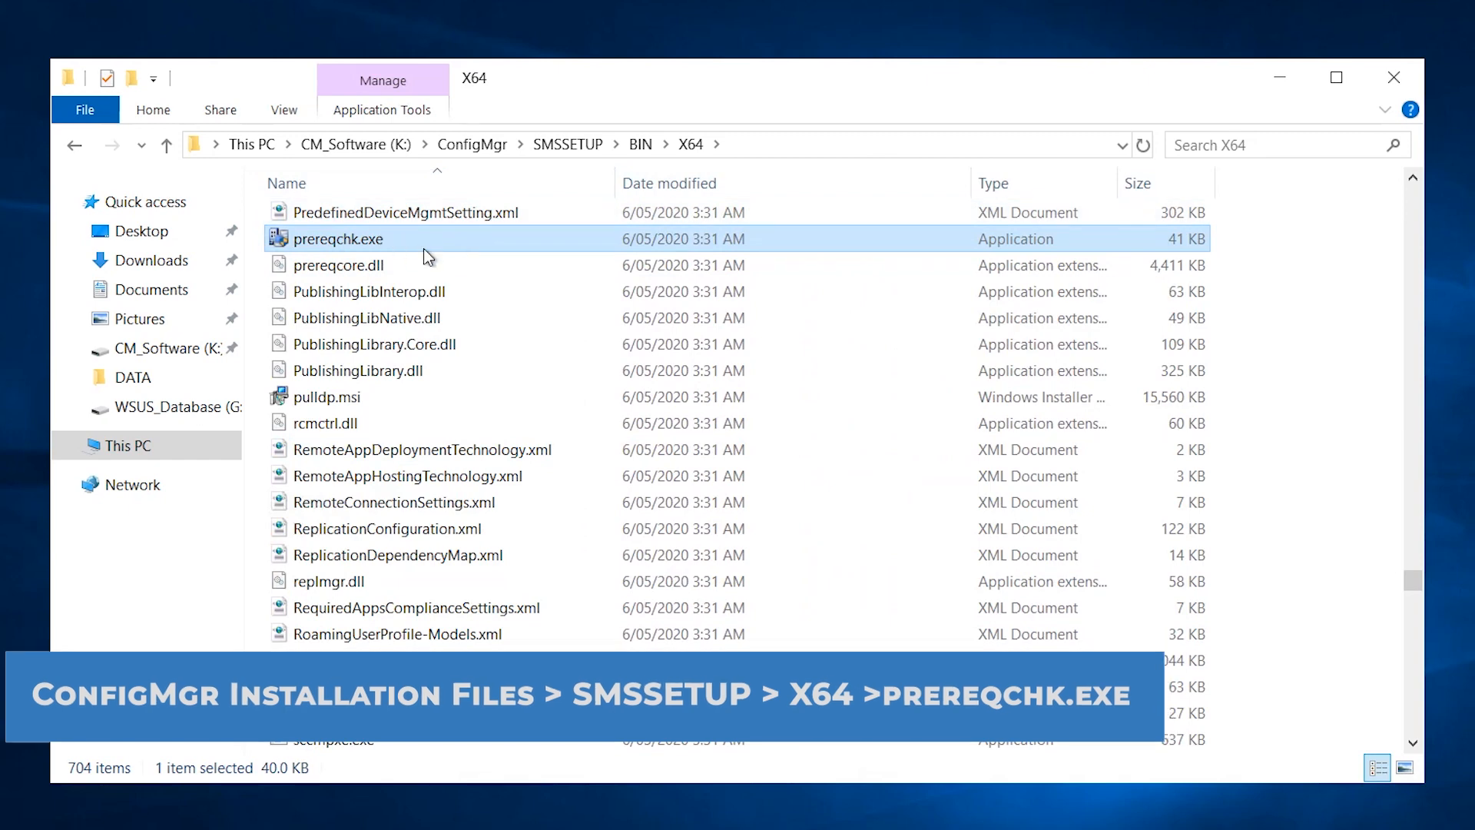
# Open Windows PowerShell as administrator in the X64 folder, approving the UAC prompt.
pyautogui.click(102, 119)
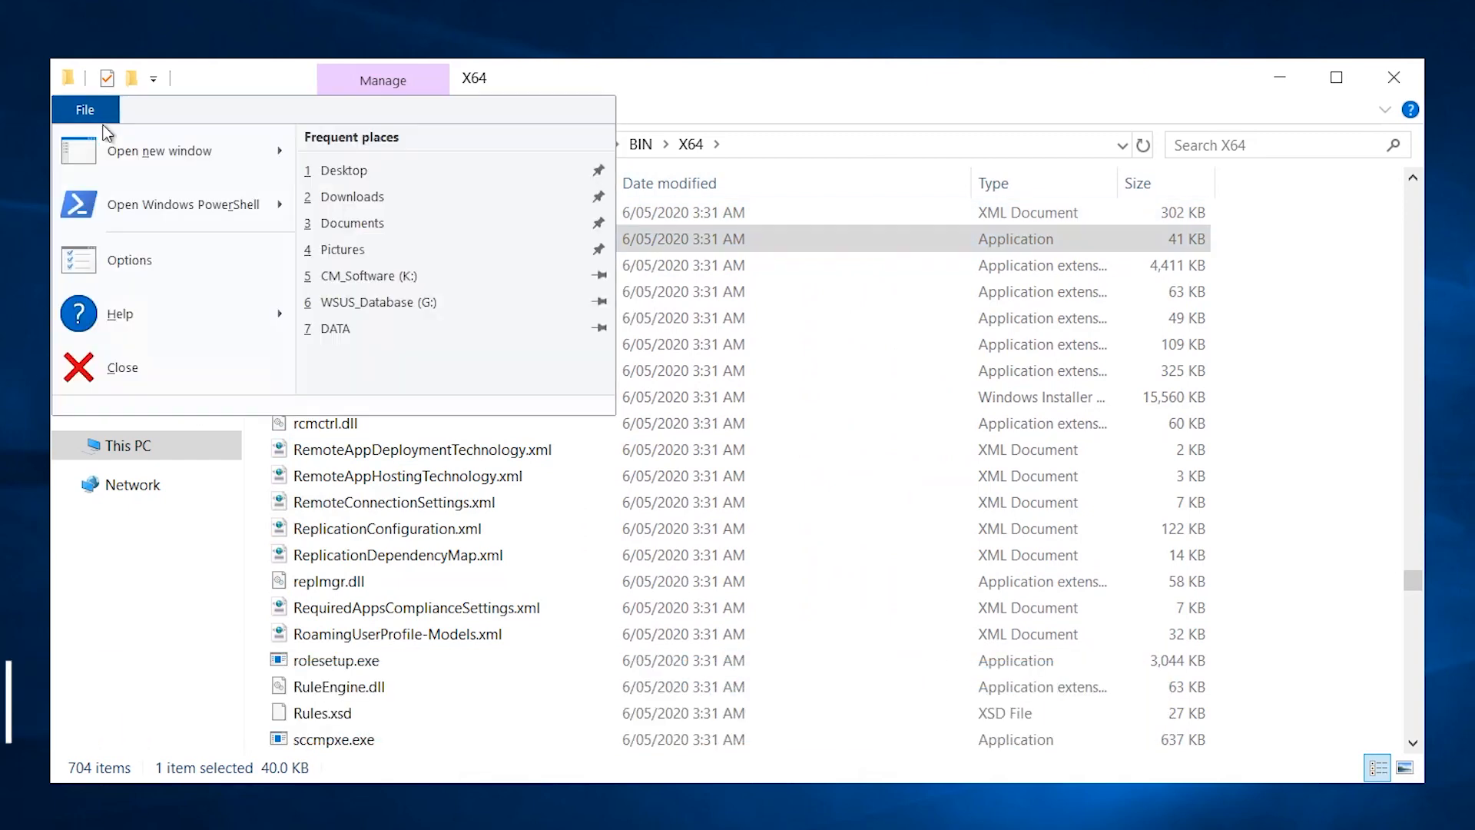
pyautogui.moveTo(239, 215)
pyautogui.click(428, 212)
pyautogui.click(540, 580)
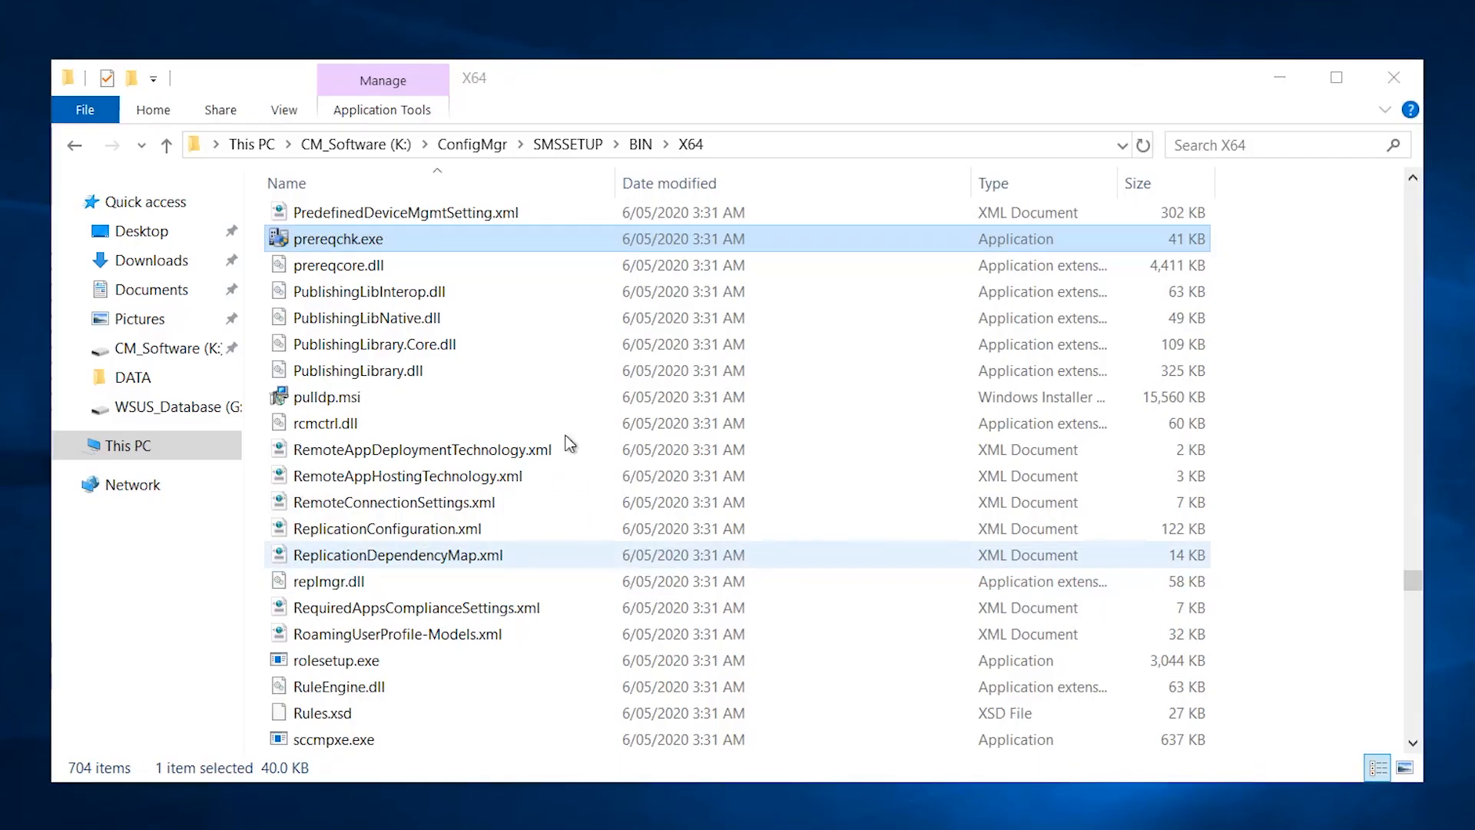
pyautogui.moveTo(533, 116); pyautogui.dragTo(1065, 59)
# Show the prerequisite checker's command-line help by running .\prereqchk.exe /?
pyautogui.click(822, 179)
pyautogui.write('.\\p')
pyautogui.press('Tab')
pyautogui.press('Tab')
pyautogui.write('/?')
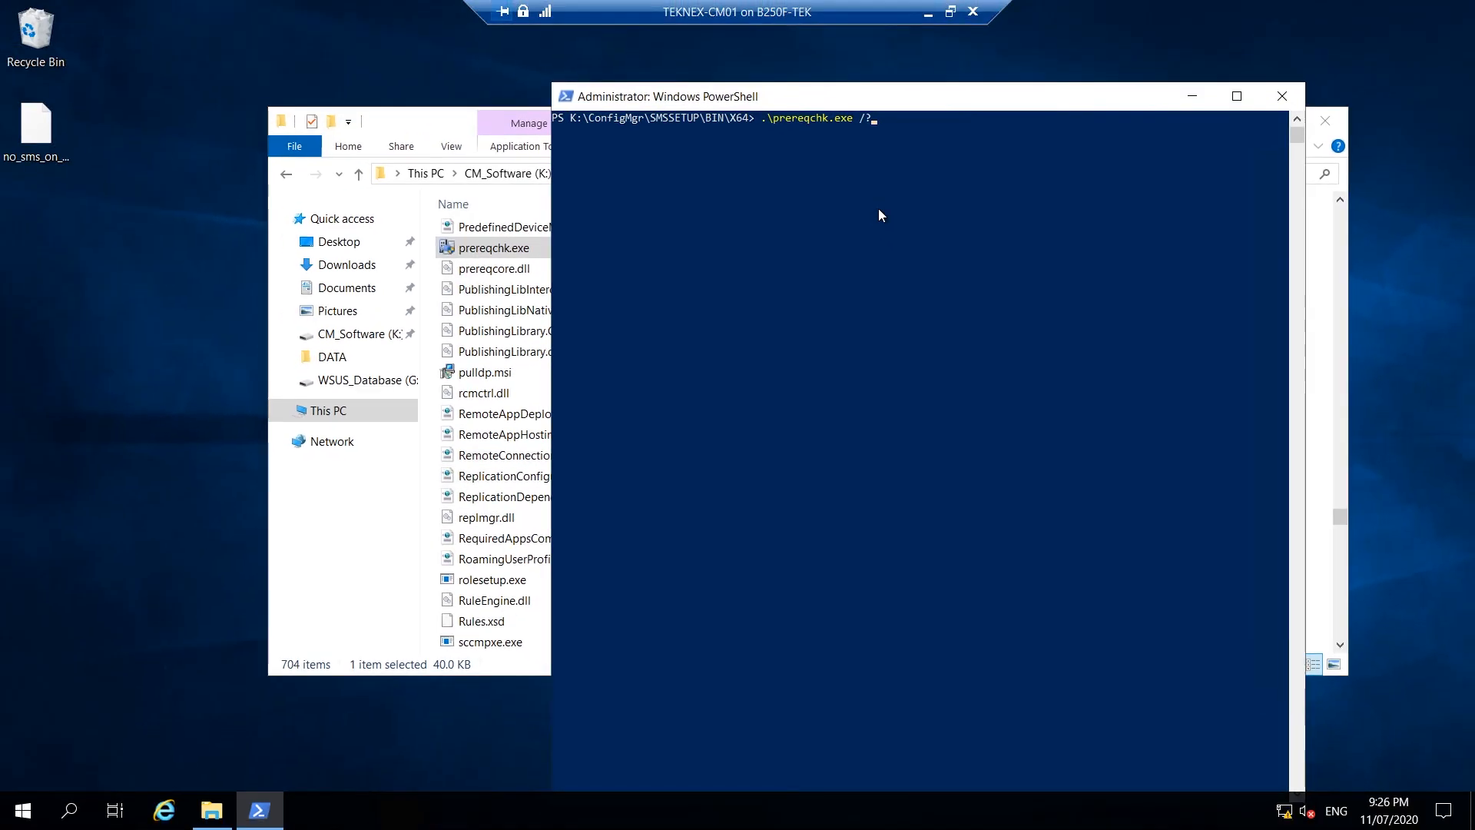
pyautogui.press('Return')
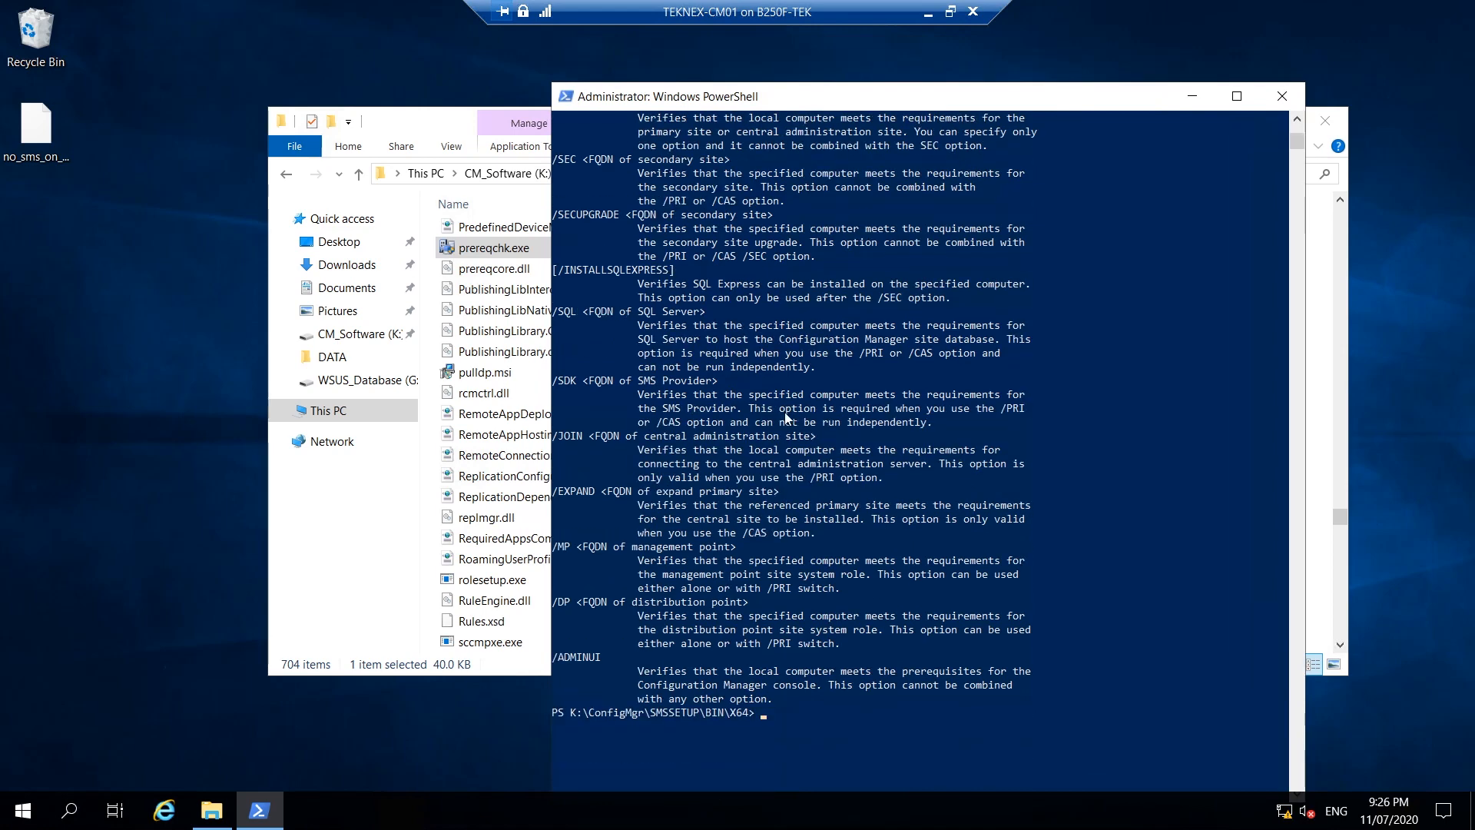
# Read through the help output, then start a local check with .\prereqchk.exe /LOCAL.
pyautogui.scroll(4, 713, 606)
pyautogui.scroll(-3, 713, 609)
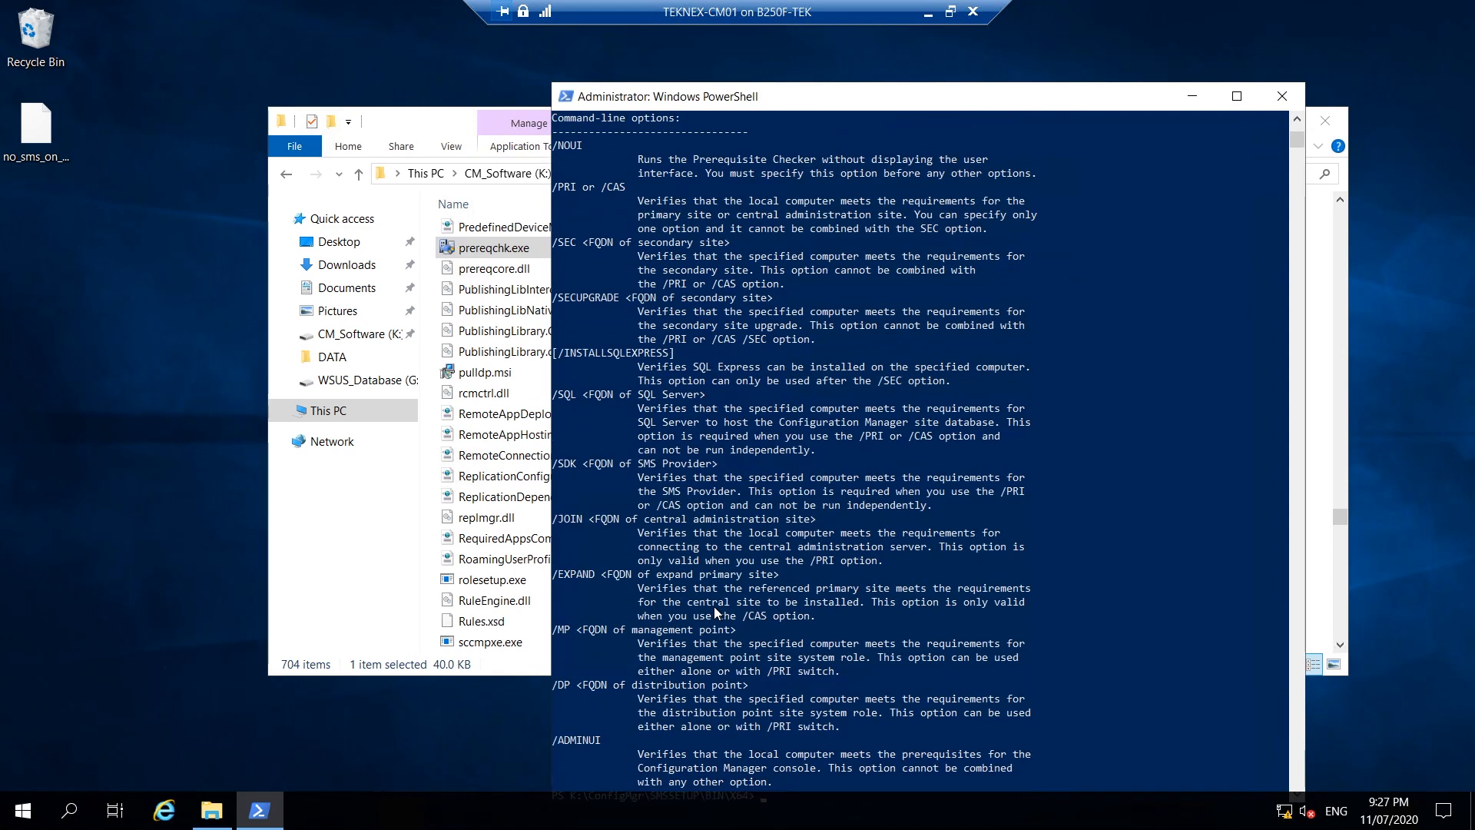
pyautogui.scroll(7, 715, 606)
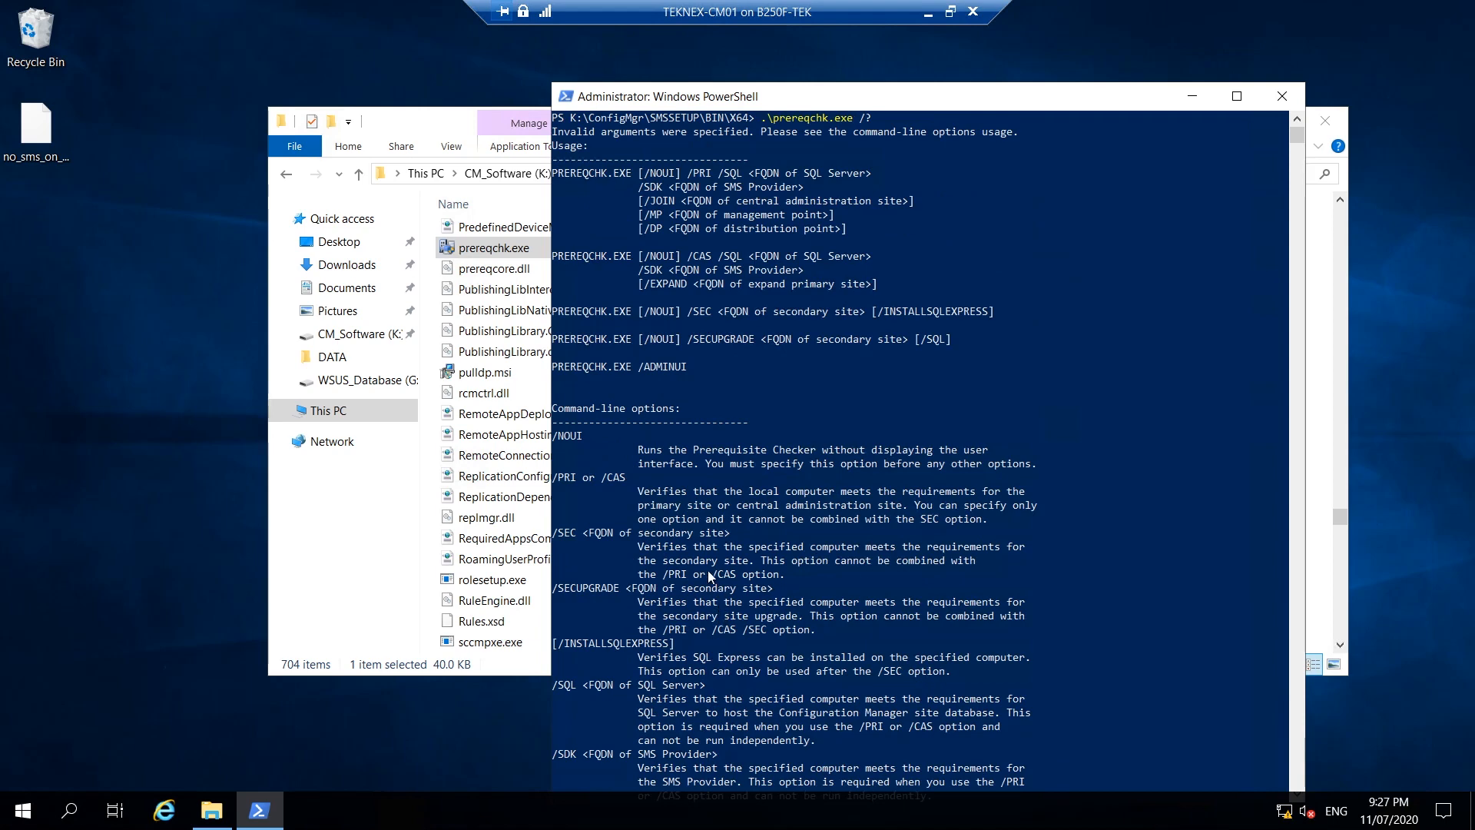
pyautogui.scroll(-11, 708, 569)
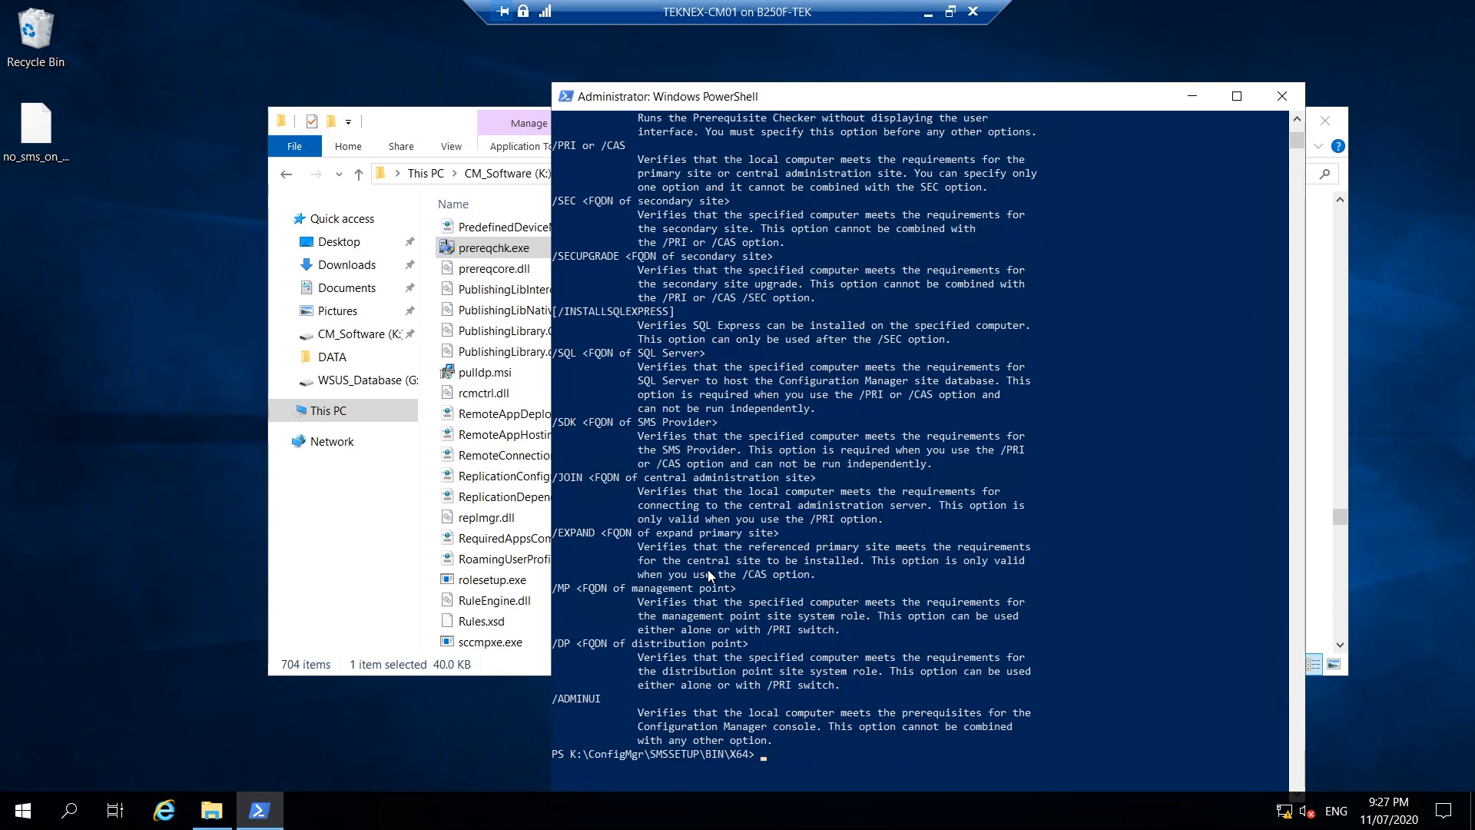
pyautogui.scroll(-2, 708, 569)
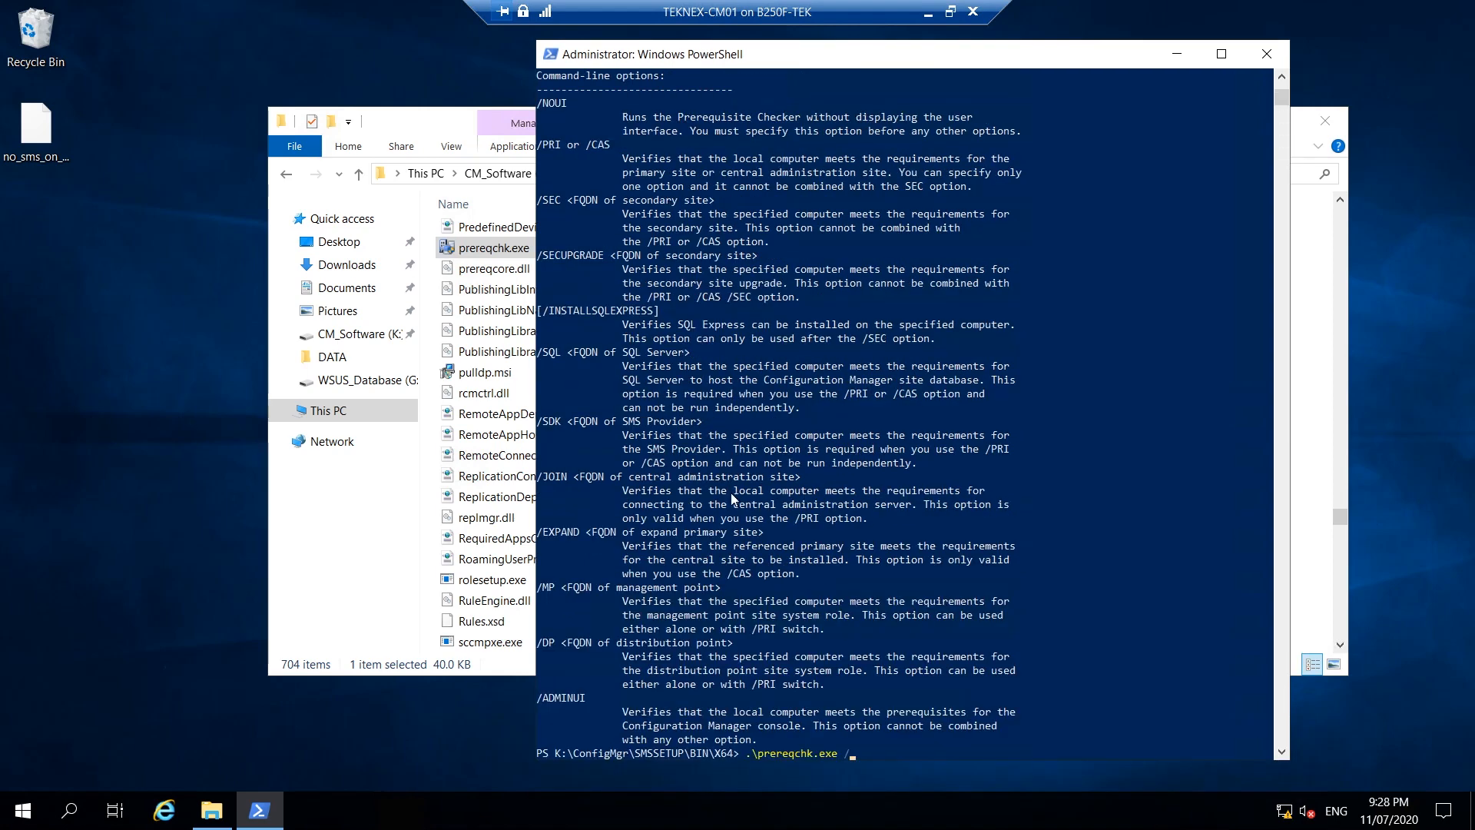
pyautogui.scroll(6, 577, 248)
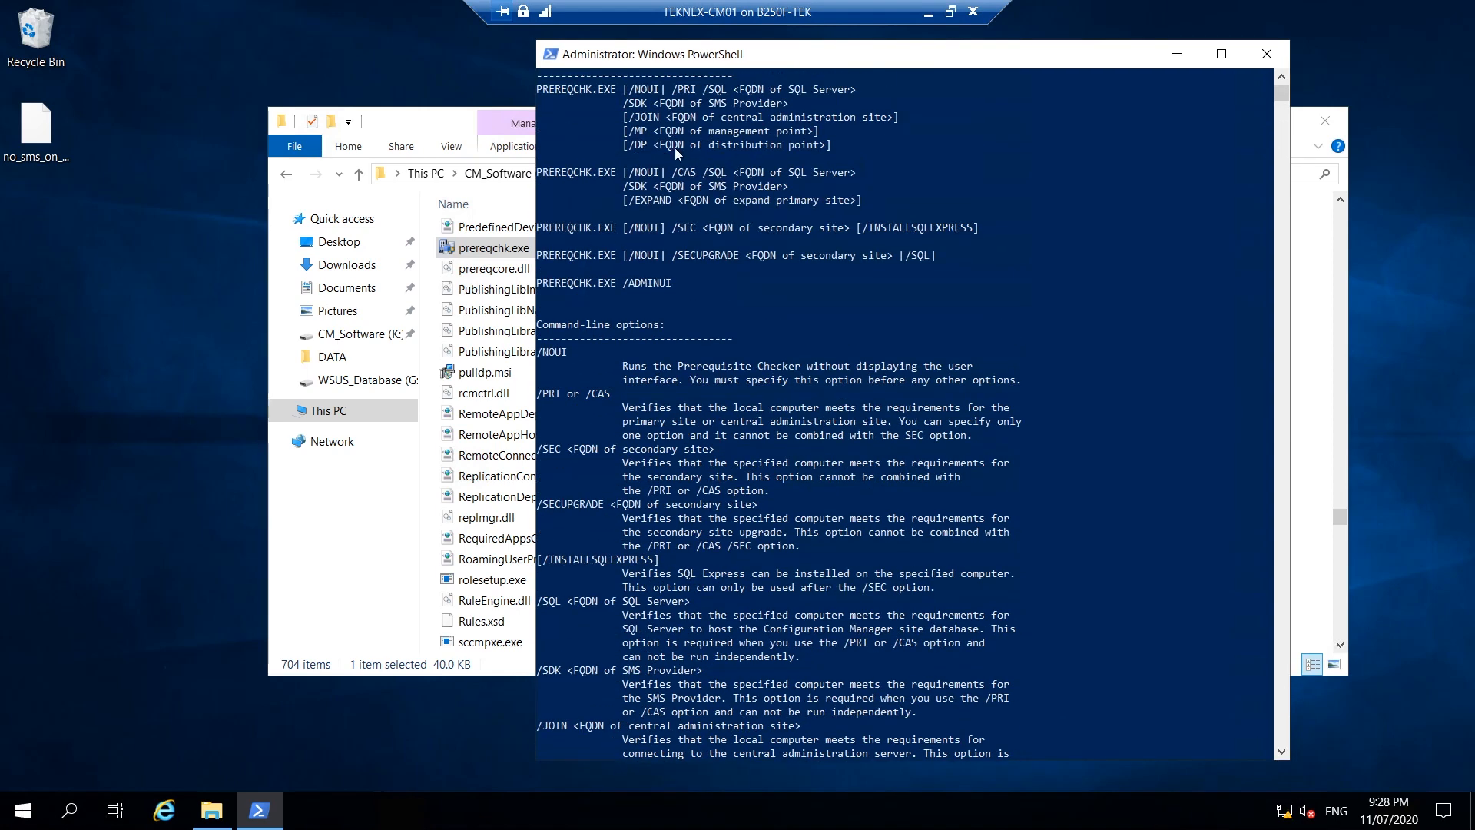
pyautogui.scroll(1, 658, 155)
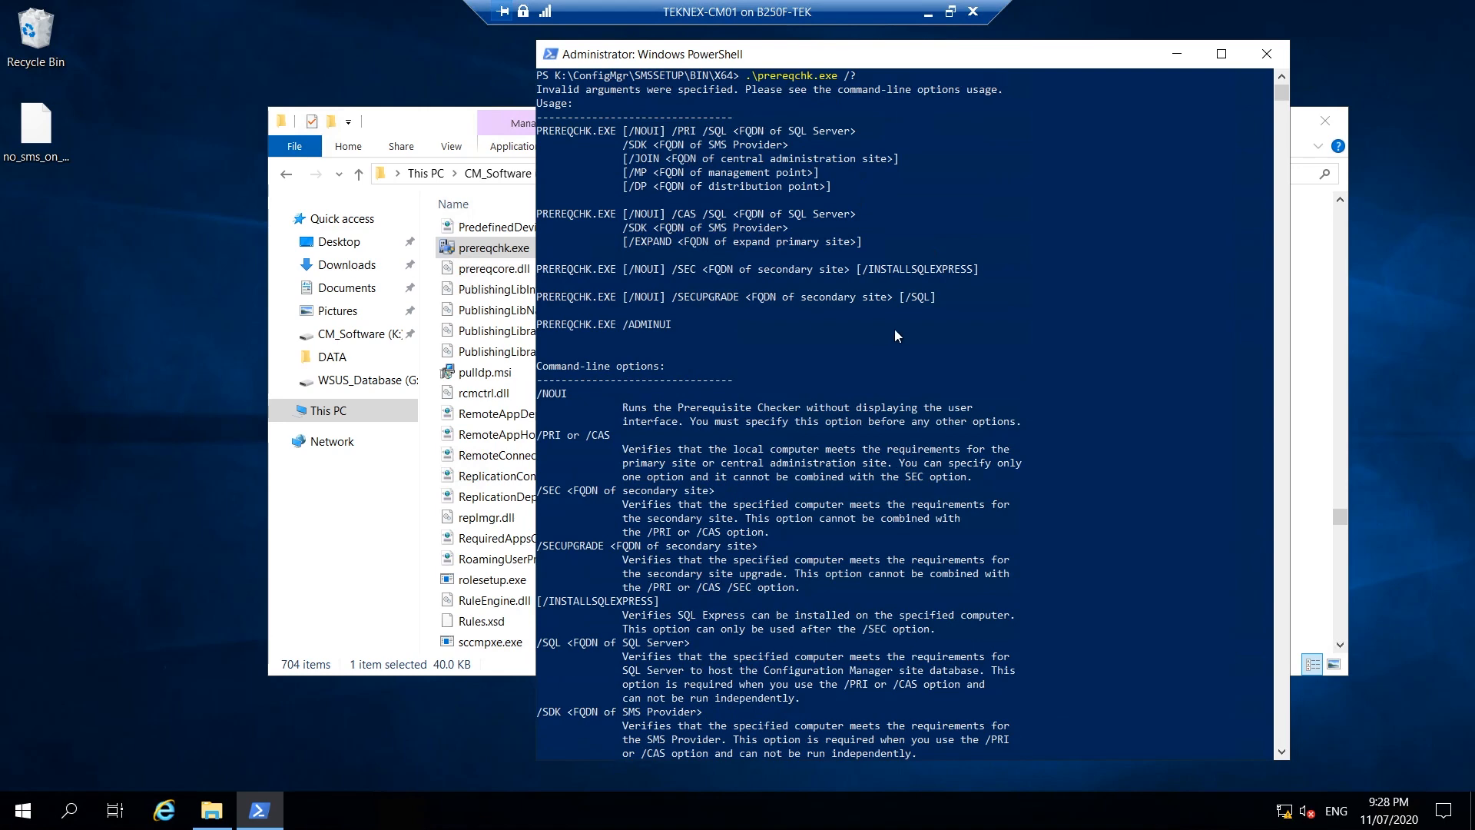
pyautogui.scroll(-4, 892, 421)
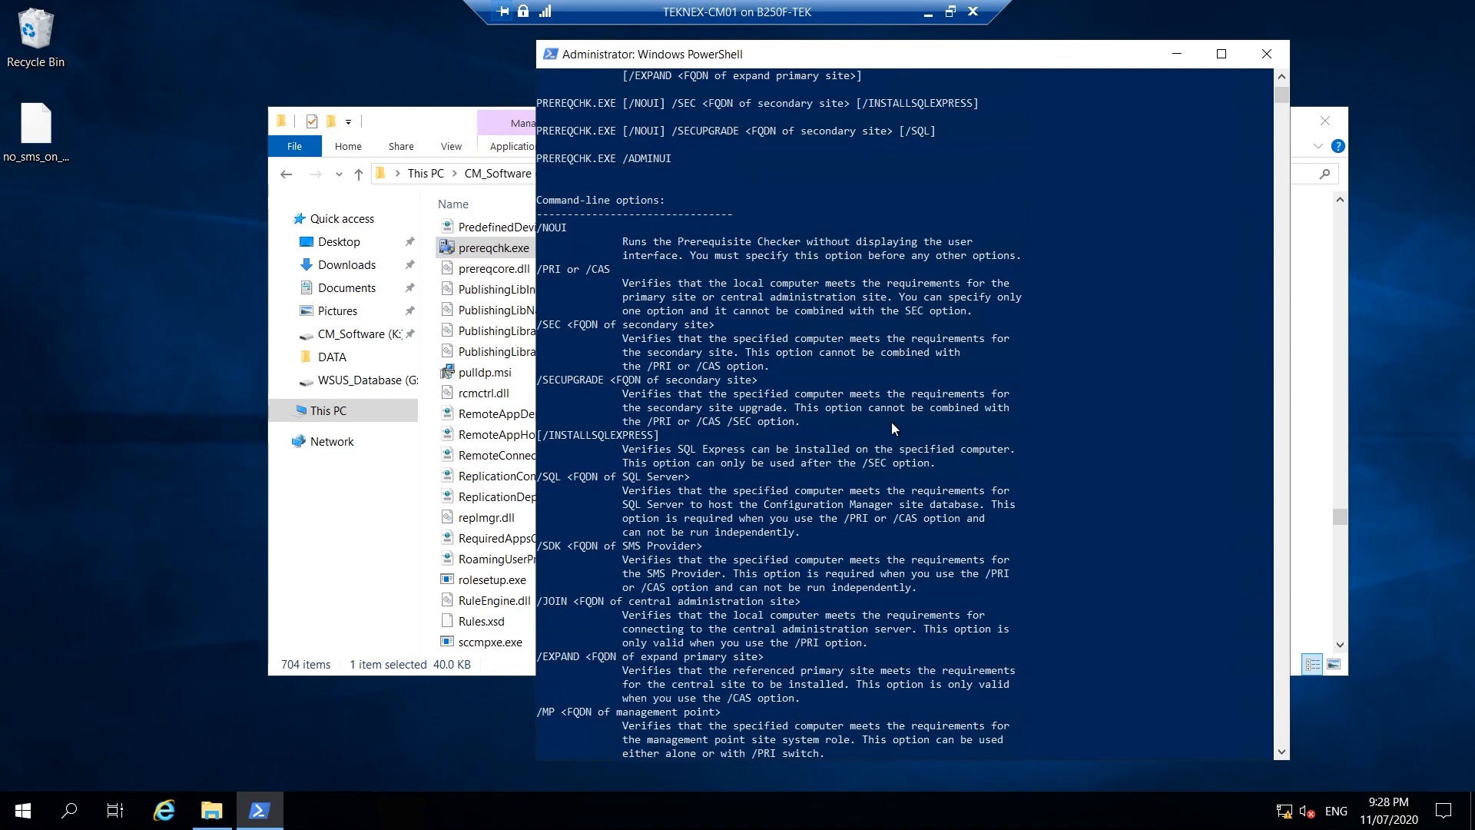
pyautogui.scroll(-9, 891, 421)
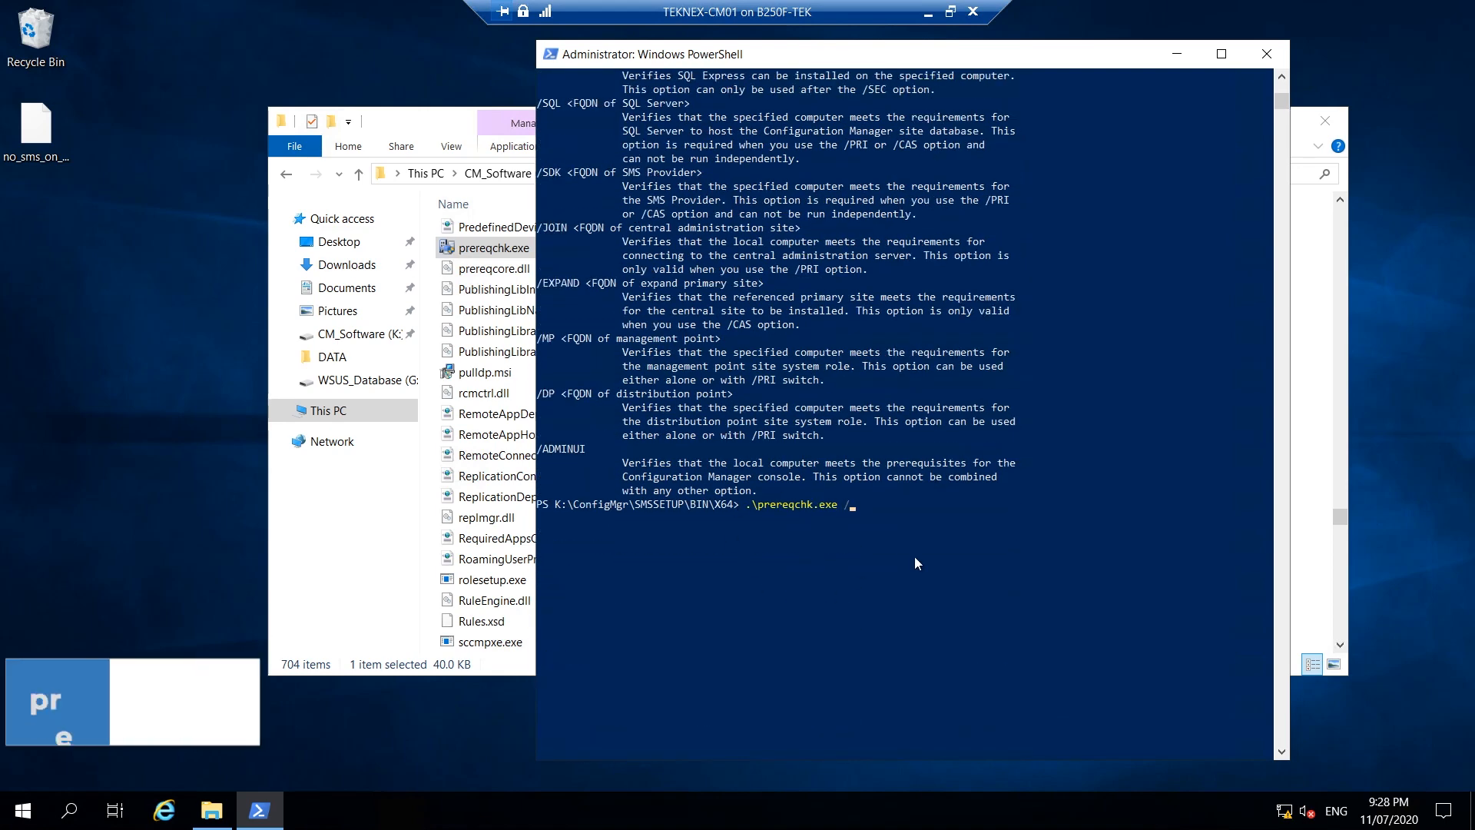
pyautogui.write('LOCAL')
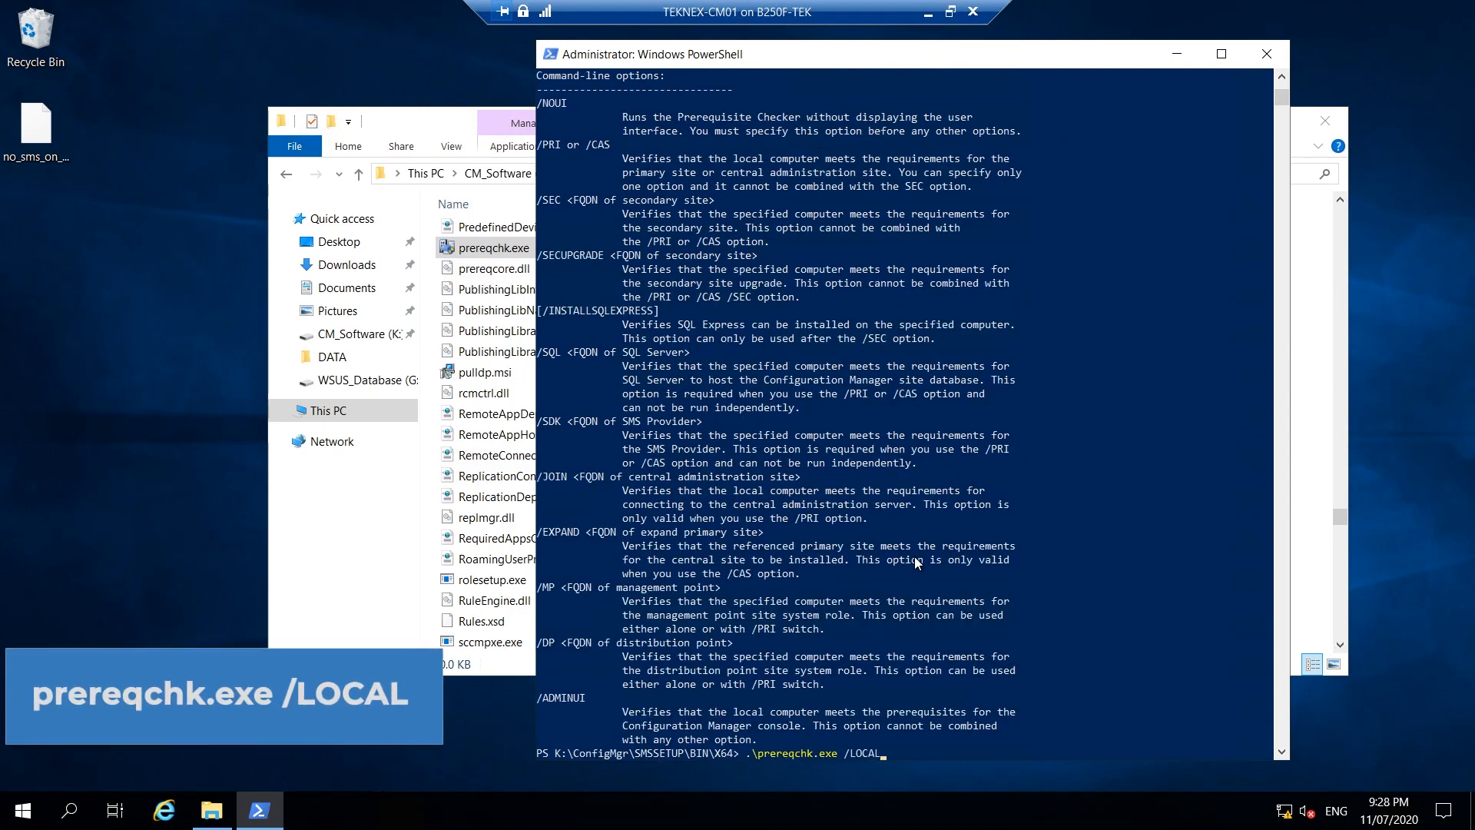
pyautogui.scroll(-2, 925, 599)
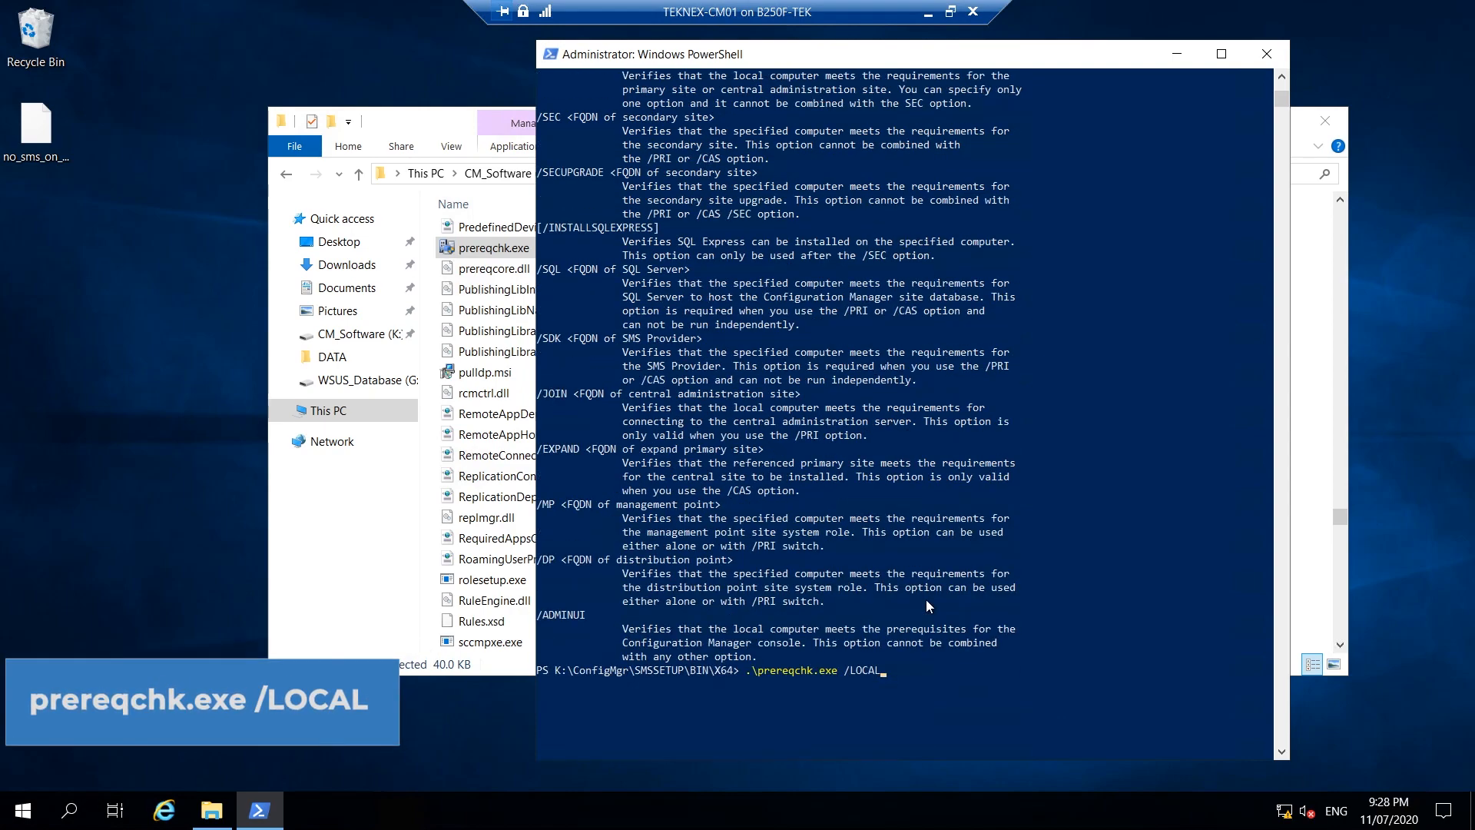
pyautogui.press('Return')
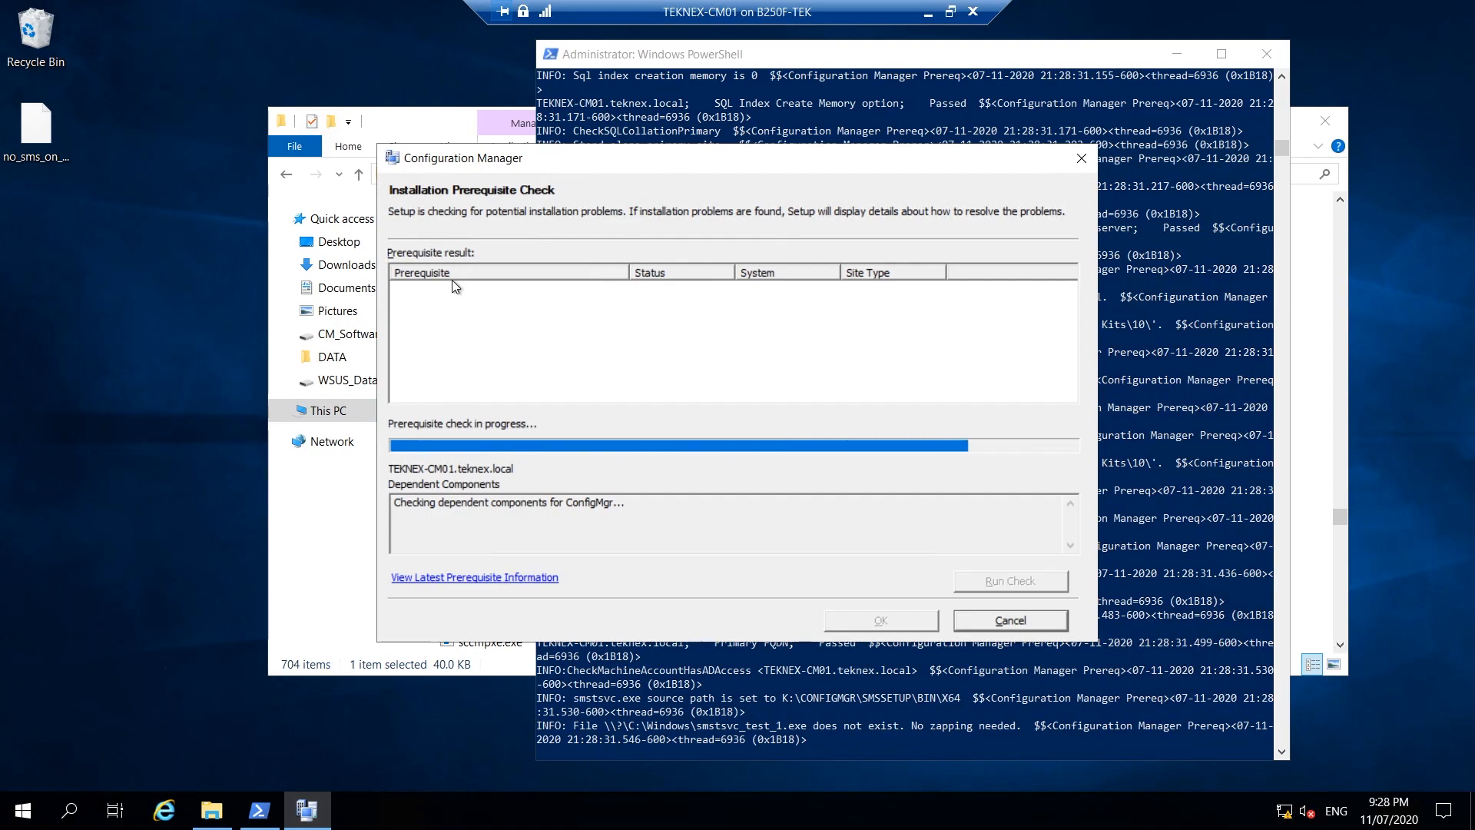
# Rearrange the PowerShell and Installation Prerequisite Check windows, centring the check dialog.
pyautogui.moveTo(822, 162); pyautogui.dragTo(469, 150)
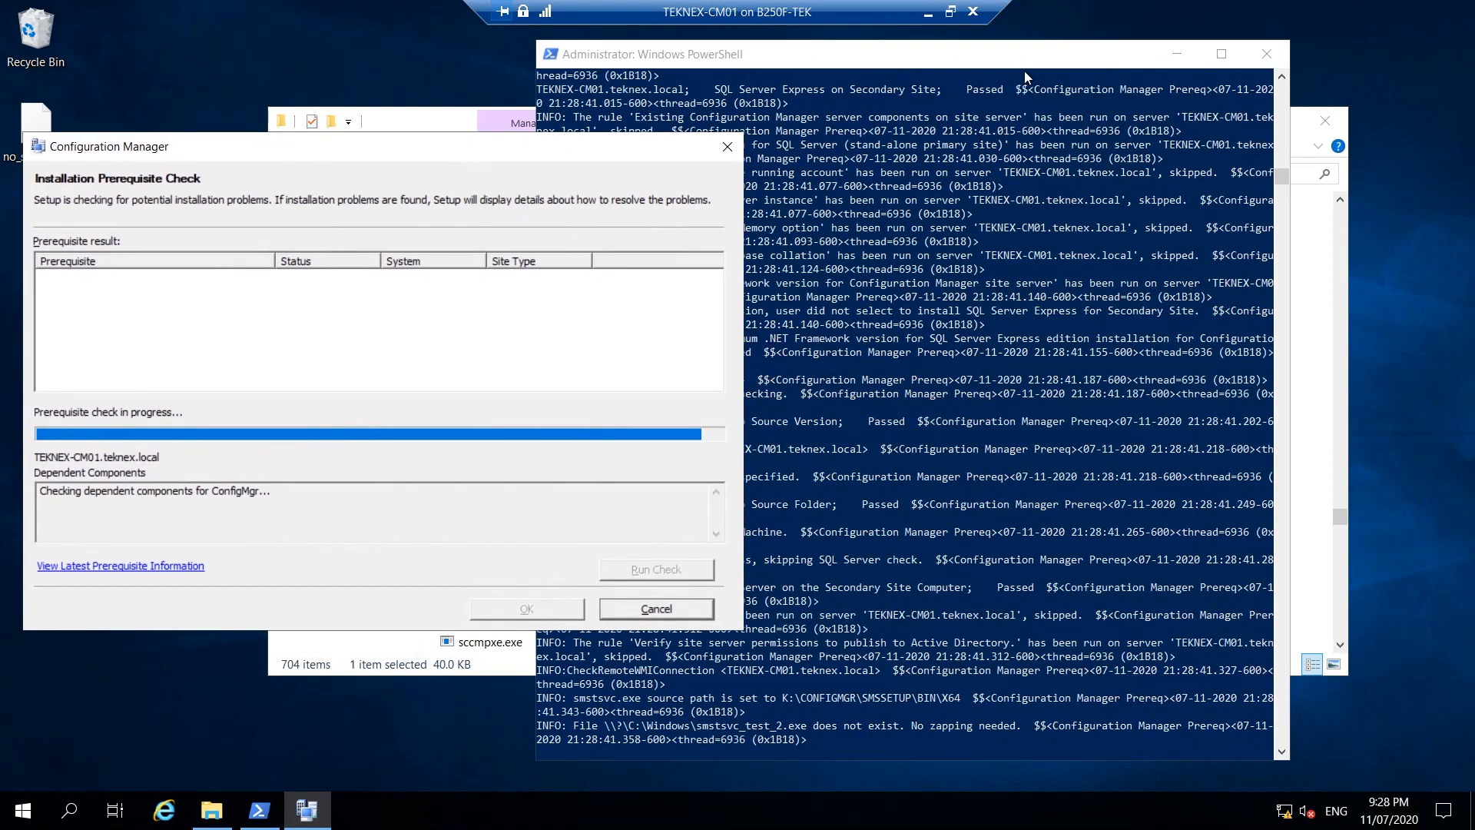
pyautogui.moveTo(1020, 61); pyautogui.dragTo(1153, 48)
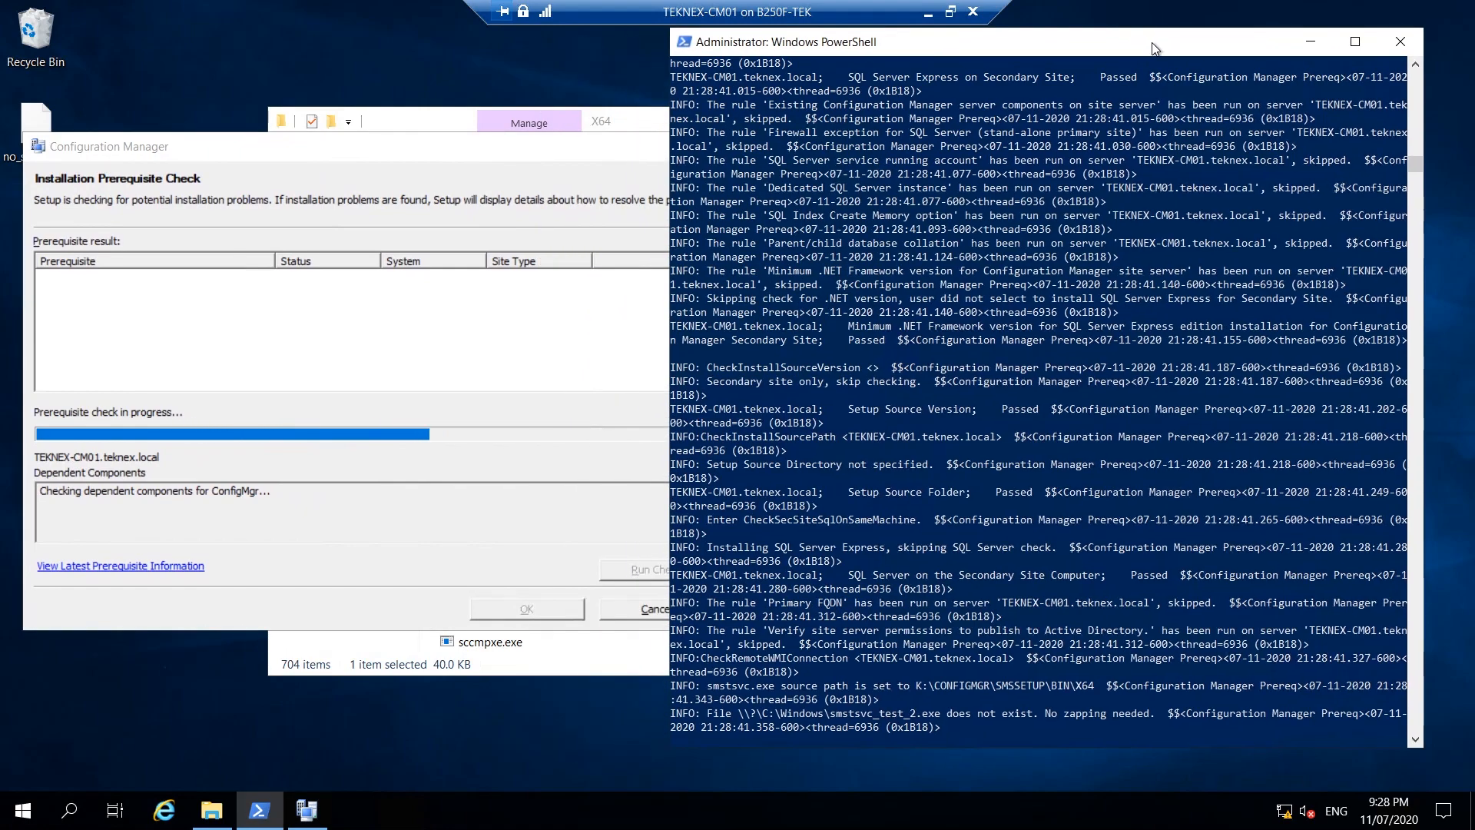
pyautogui.click(551, 177)
pyautogui.moveTo(548, 159); pyautogui.dragTo(898, 141)
# Review the descriptions of the SQL Server security mode and process memory allocation warnings.
pyautogui.click(553, 265)
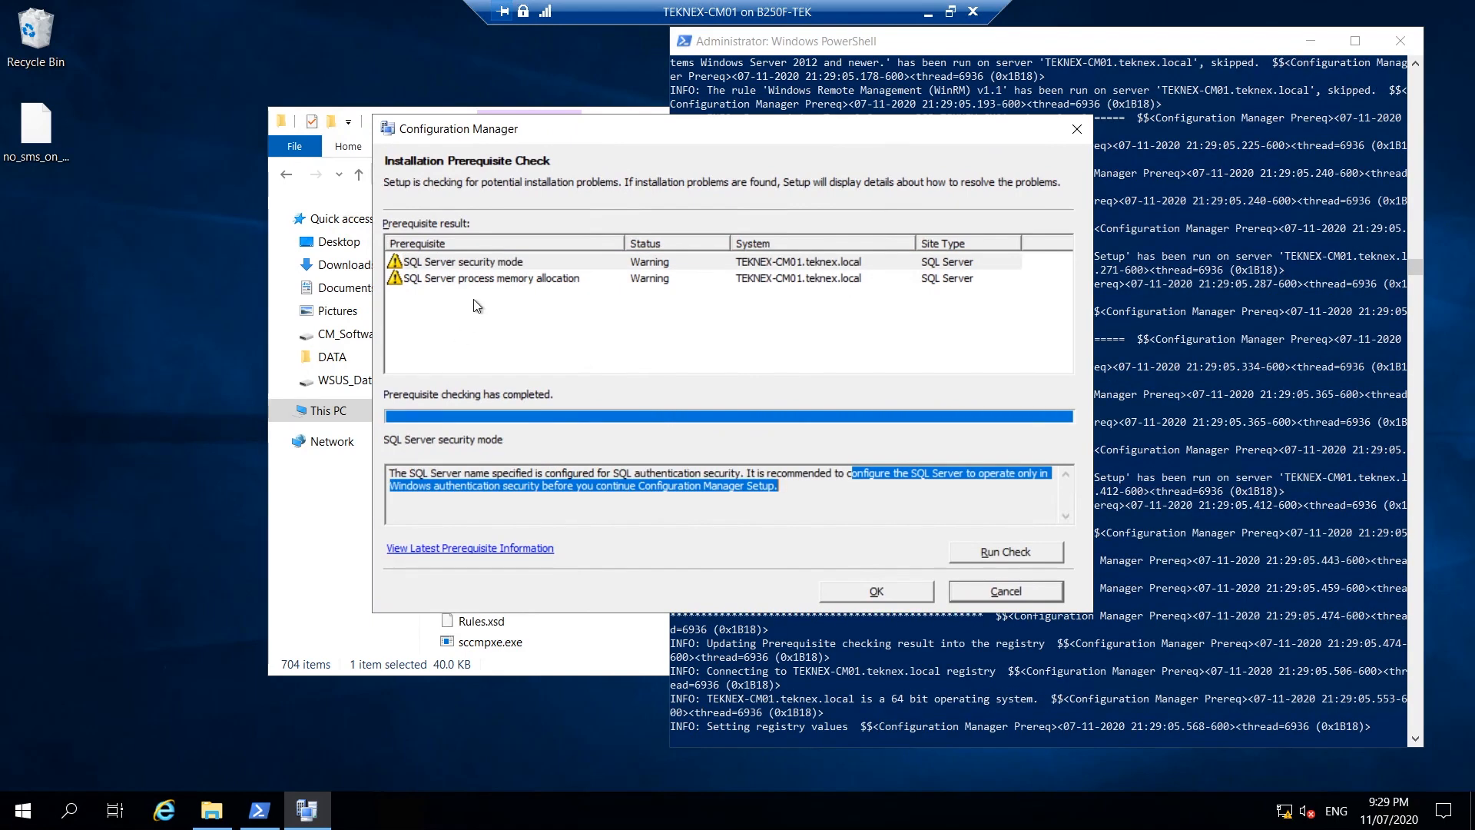
pyautogui.click(494, 265)
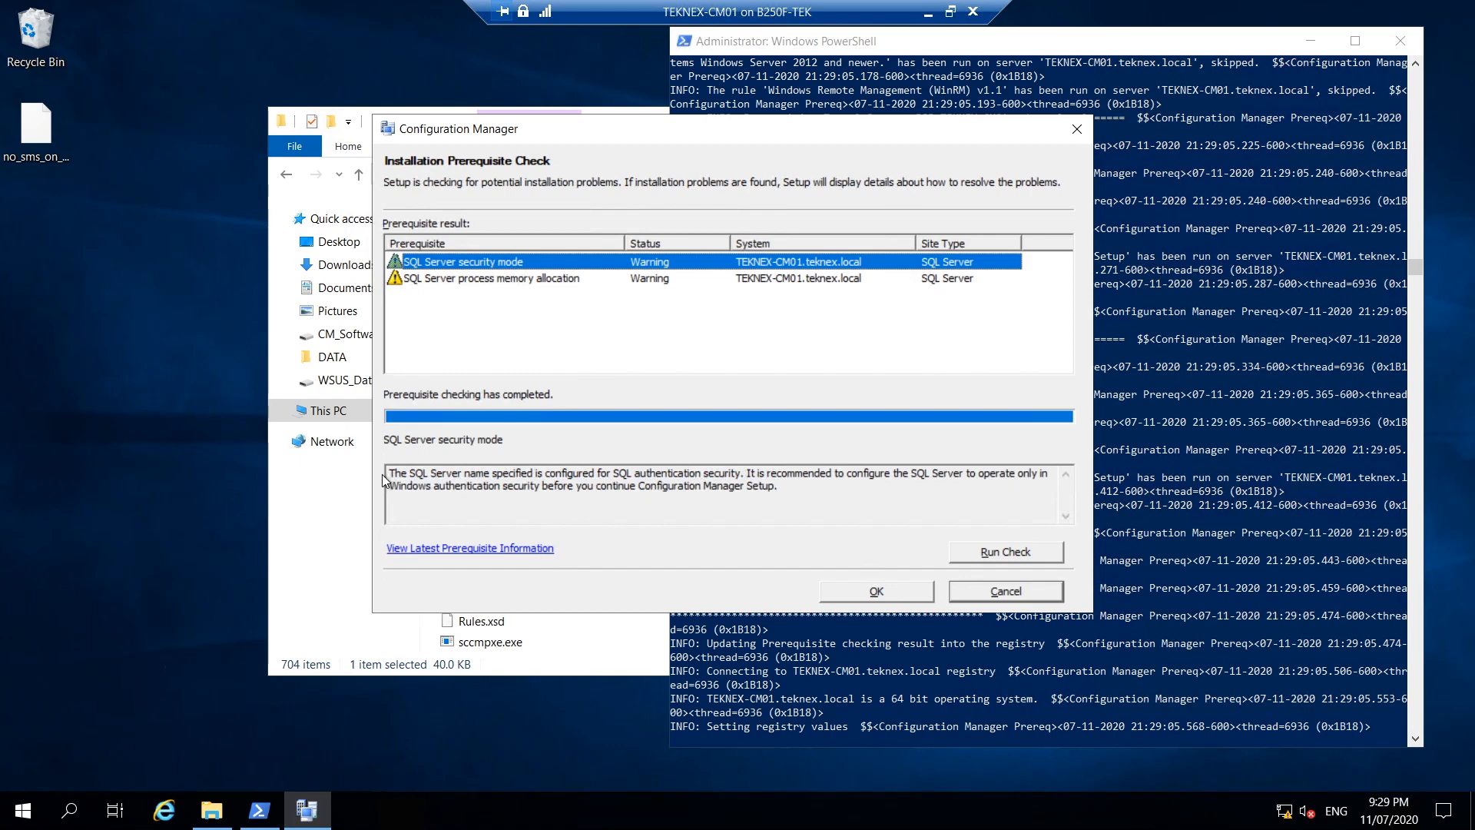
pyautogui.moveTo(389, 473); pyautogui.dragTo(779, 486)
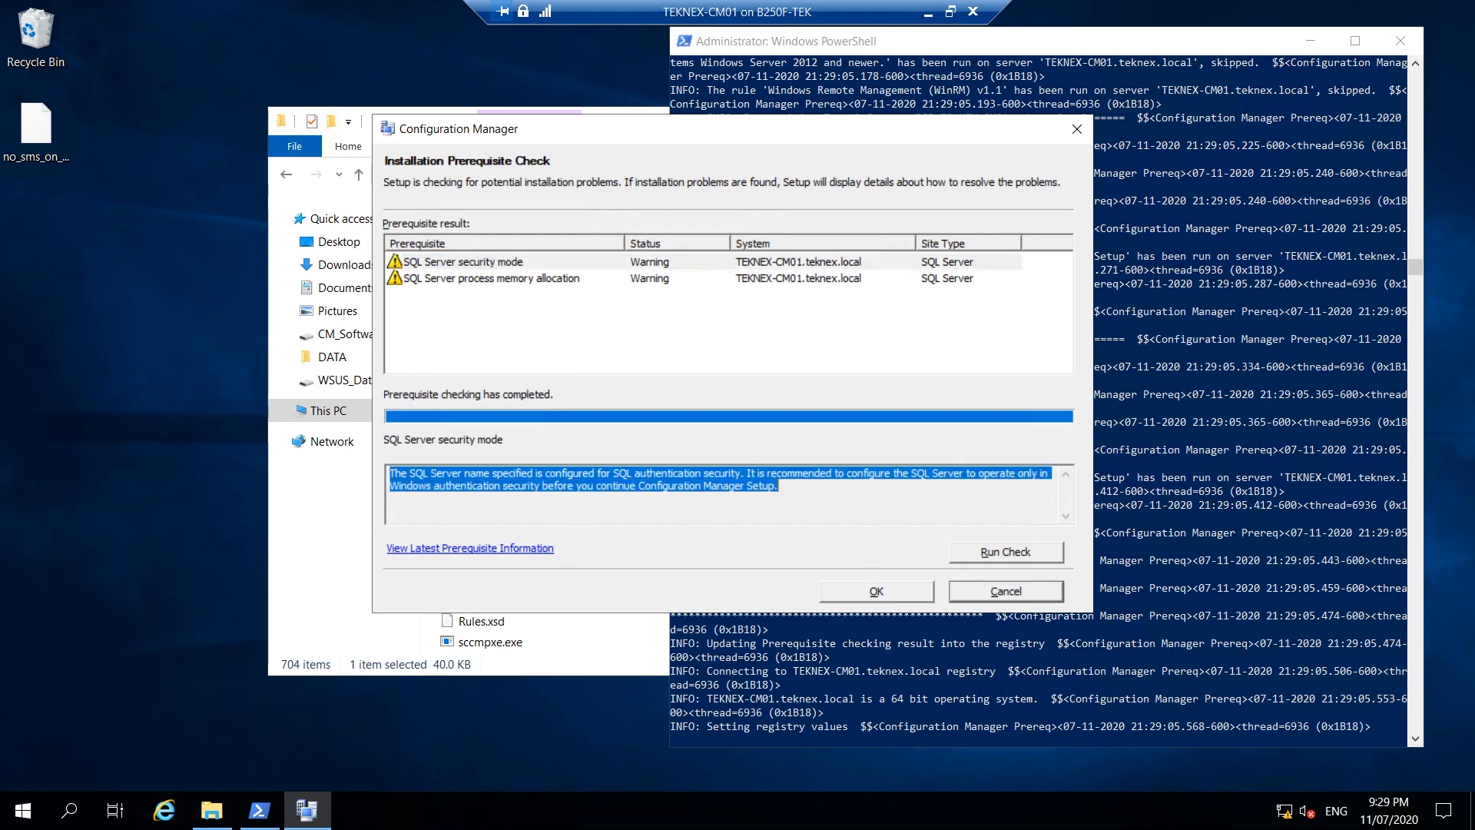
pyautogui.click(547, 261)
pyautogui.click(477, 486)
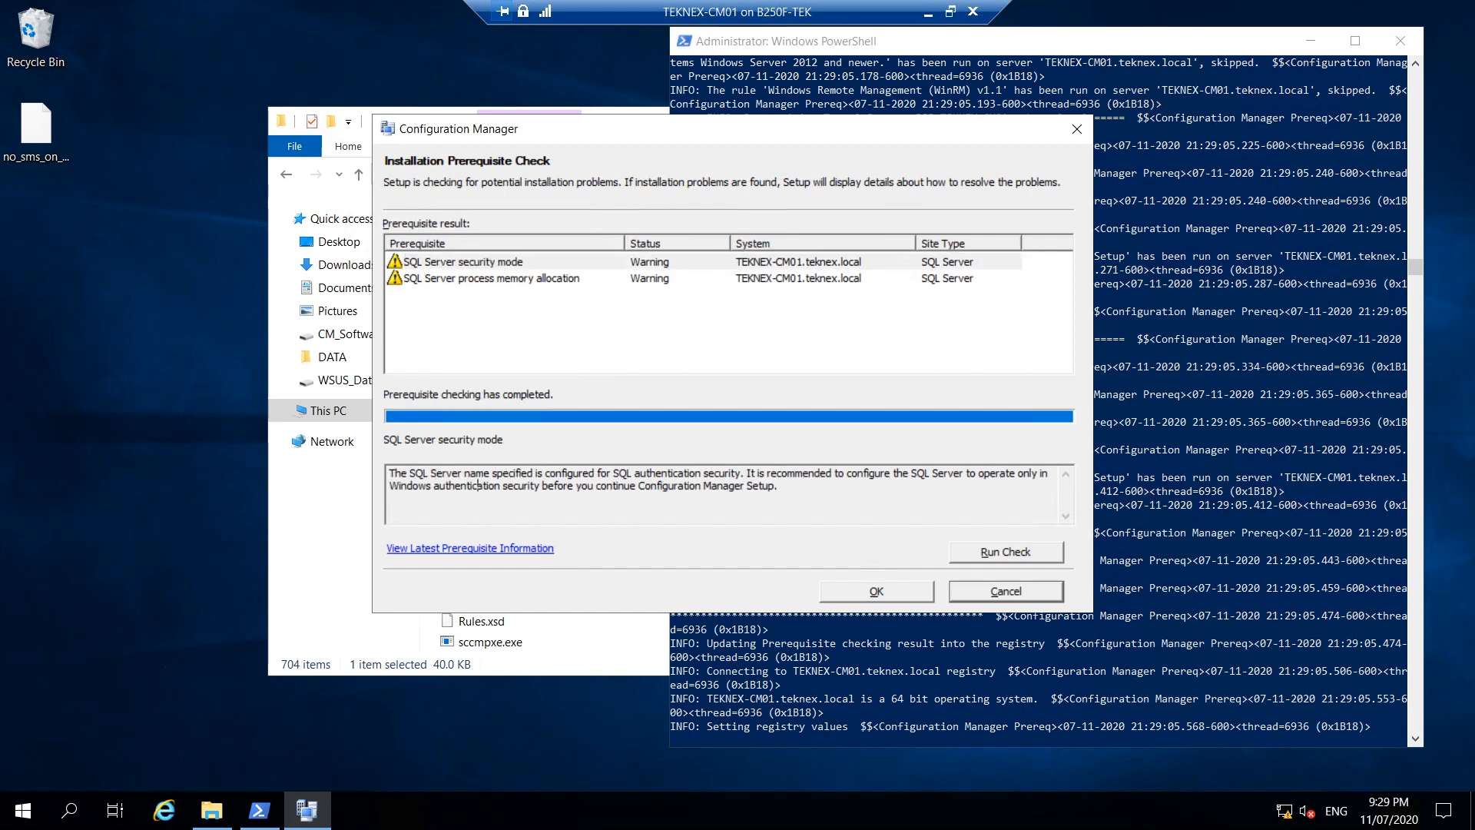
pyautogui.moveTo(627, 473); pyautogui.dragTo(697, 473)
pyautogui.click(492, 279)
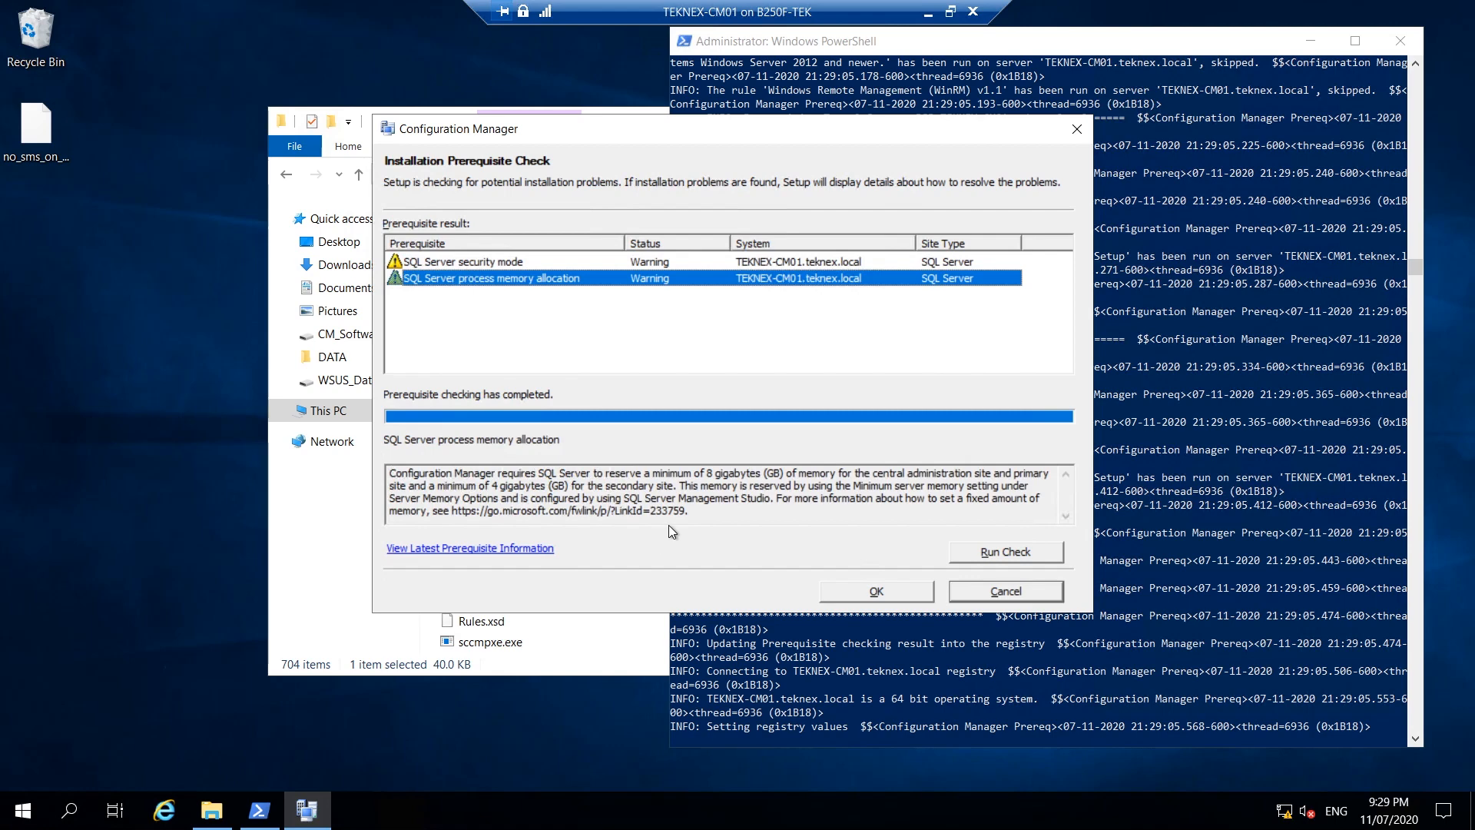
pyautogui.moveTo(689, 510); pyautogui.dragTo(454, 474)
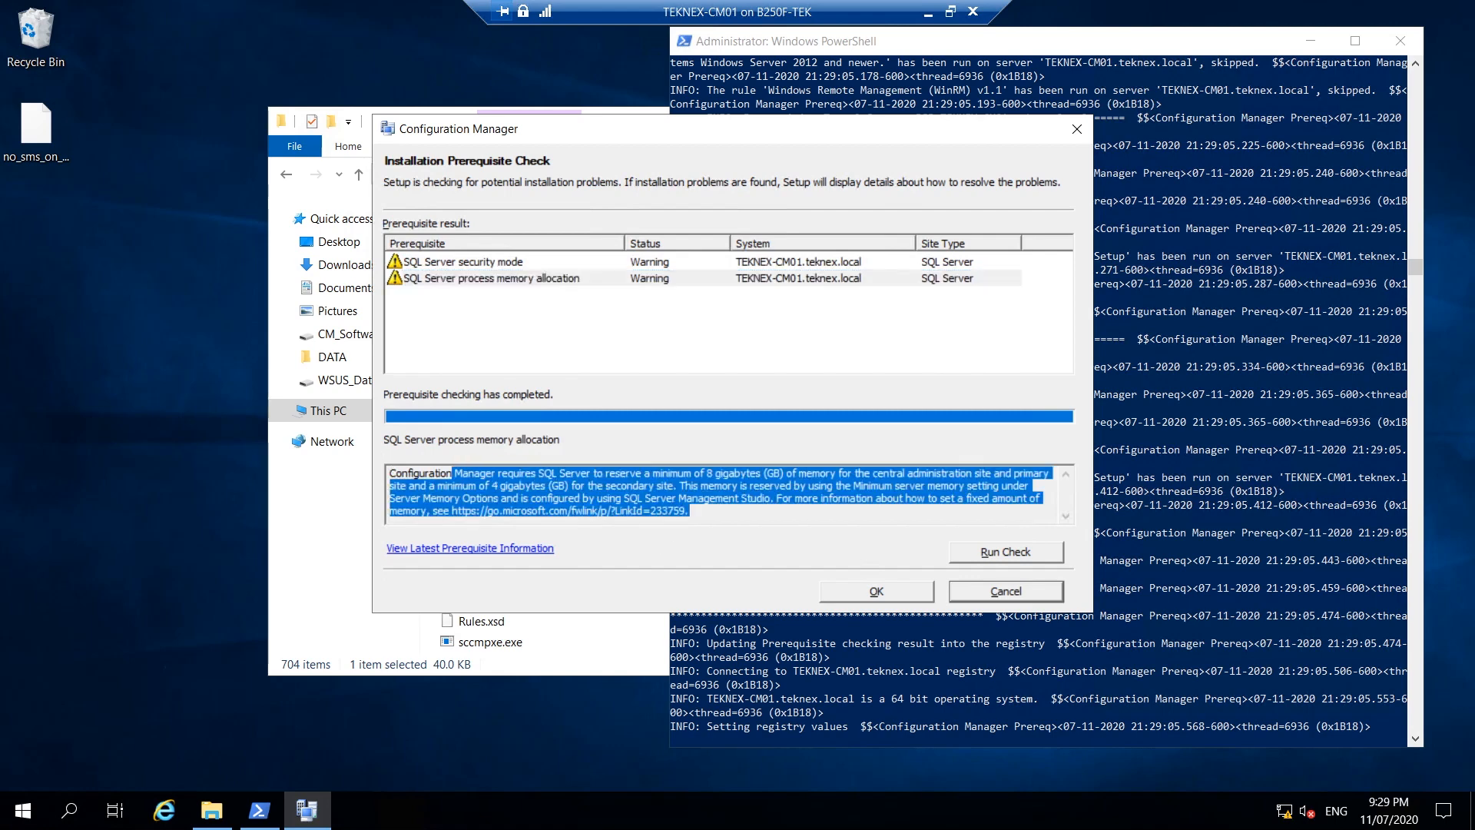
pyautogui.click(627, 266)
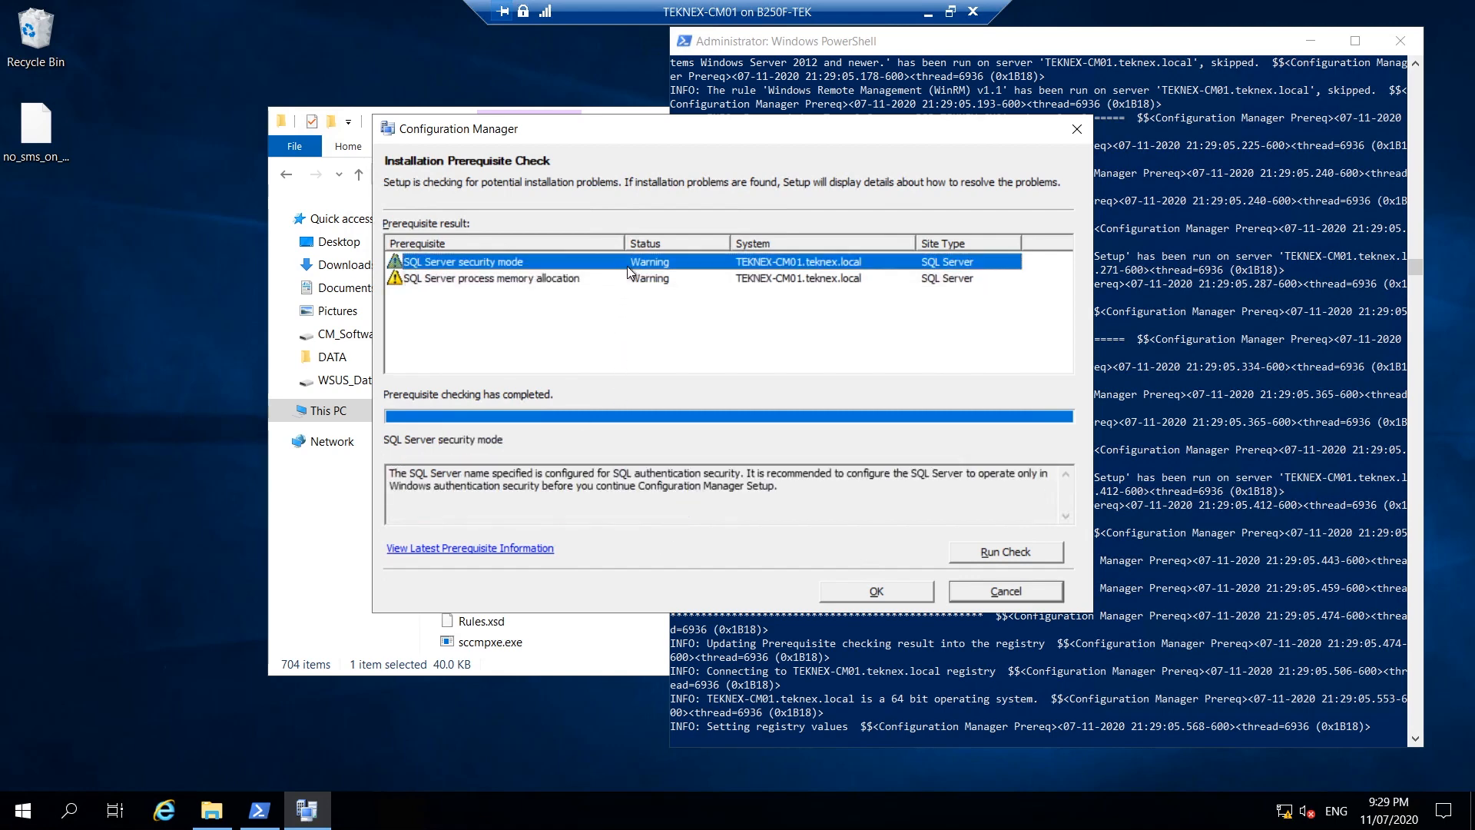